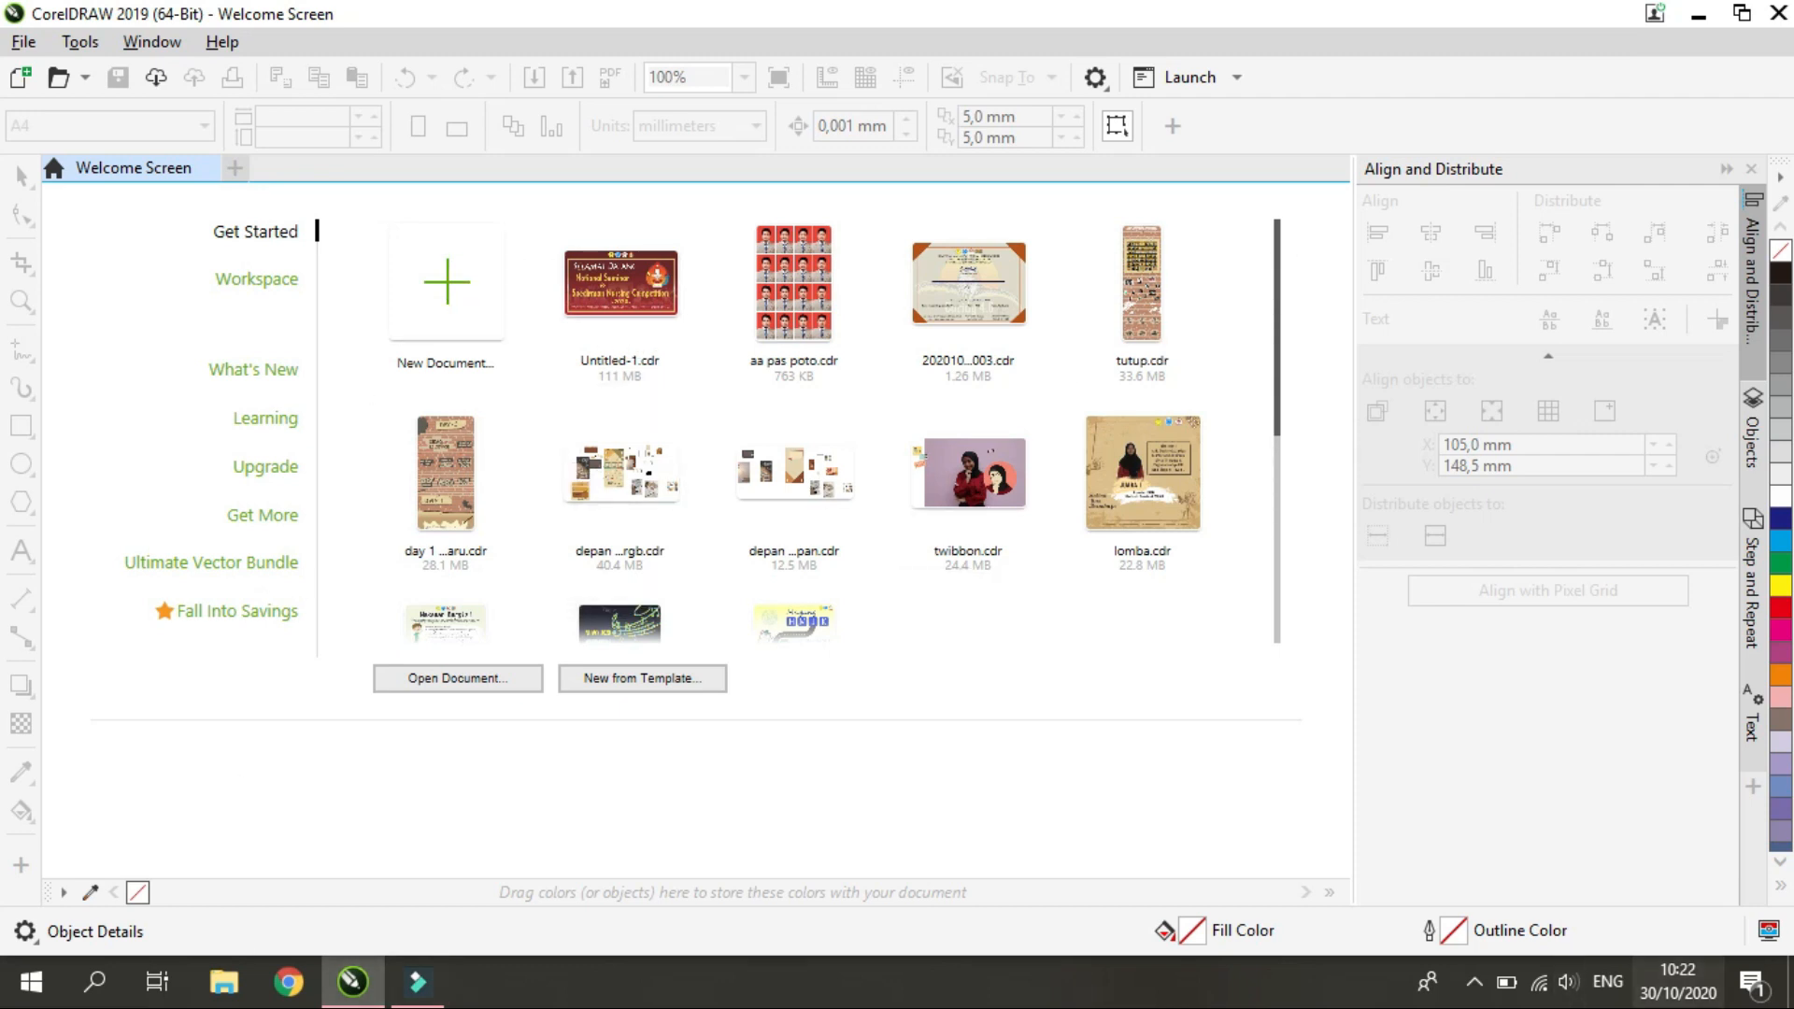
click(1474, 983)
click(1468, 988)
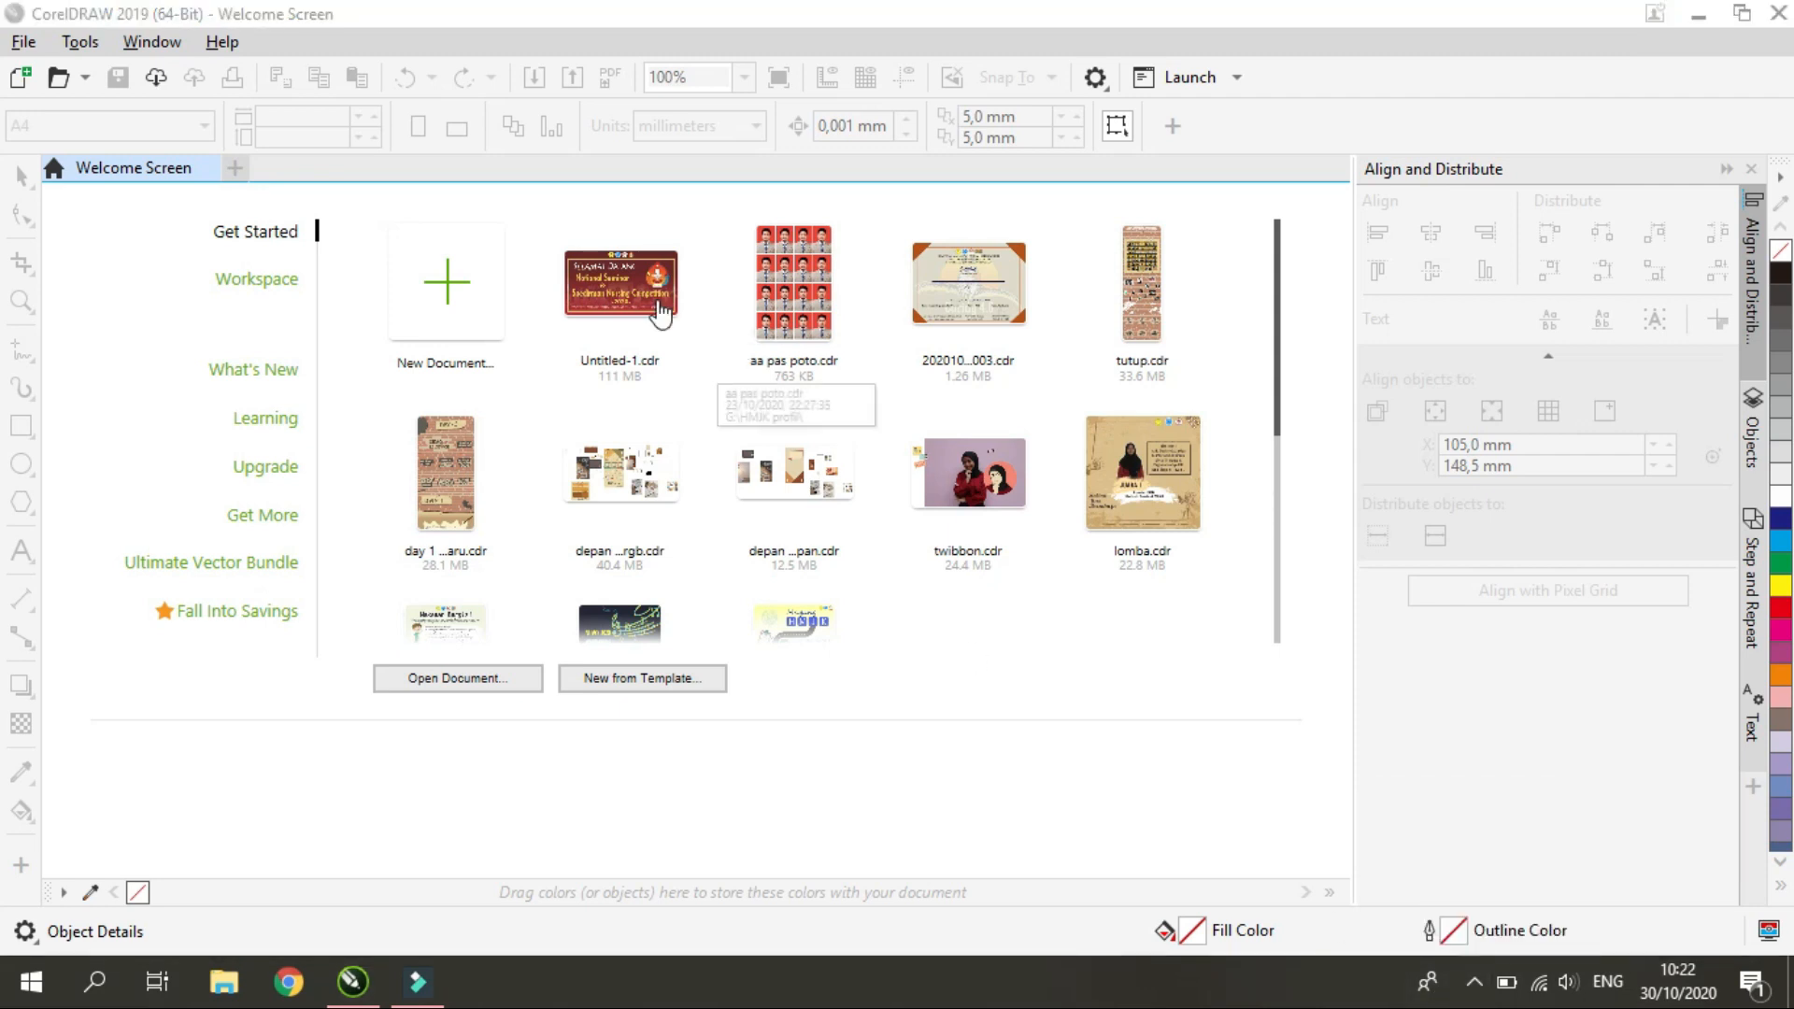
Start a new document and name it "tutorial pamflet"
click(441, 337)
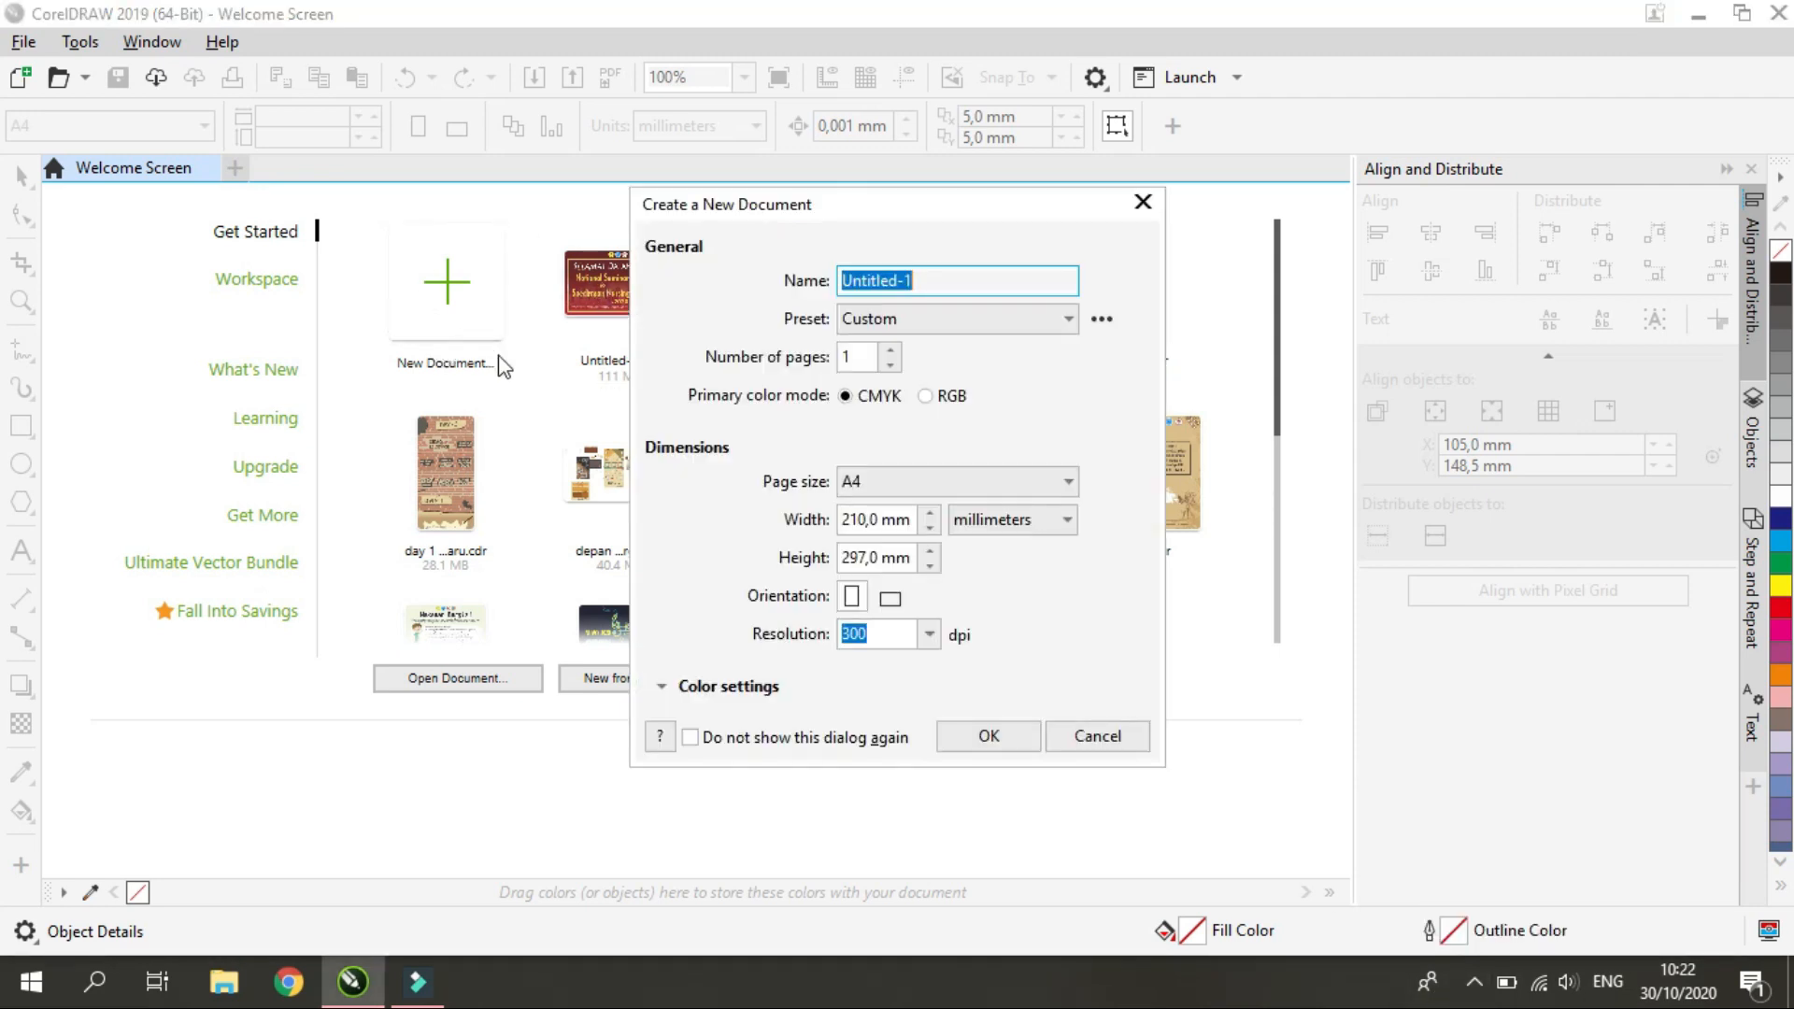
text(tutorial )
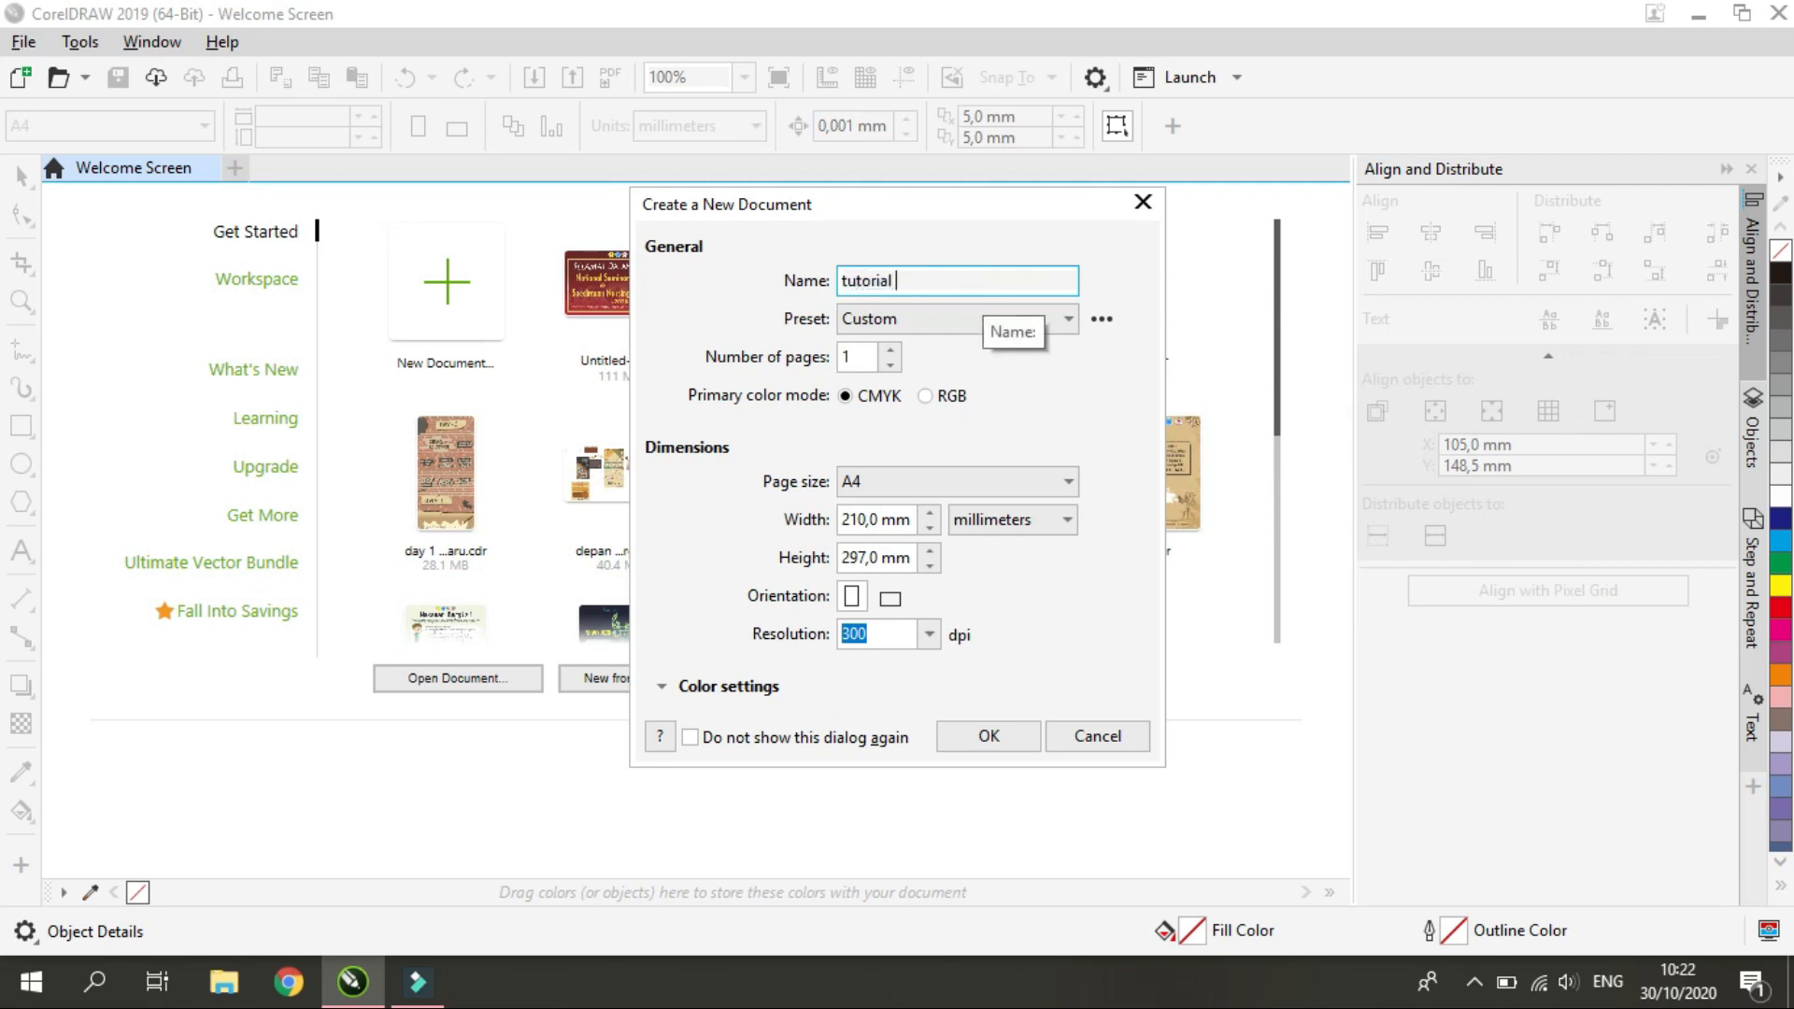
text(pamflet)
Create the document as a portrait A4 page in millimeters at 300 dpi
click(868, 490)
scroll(902, 669, down, 7)
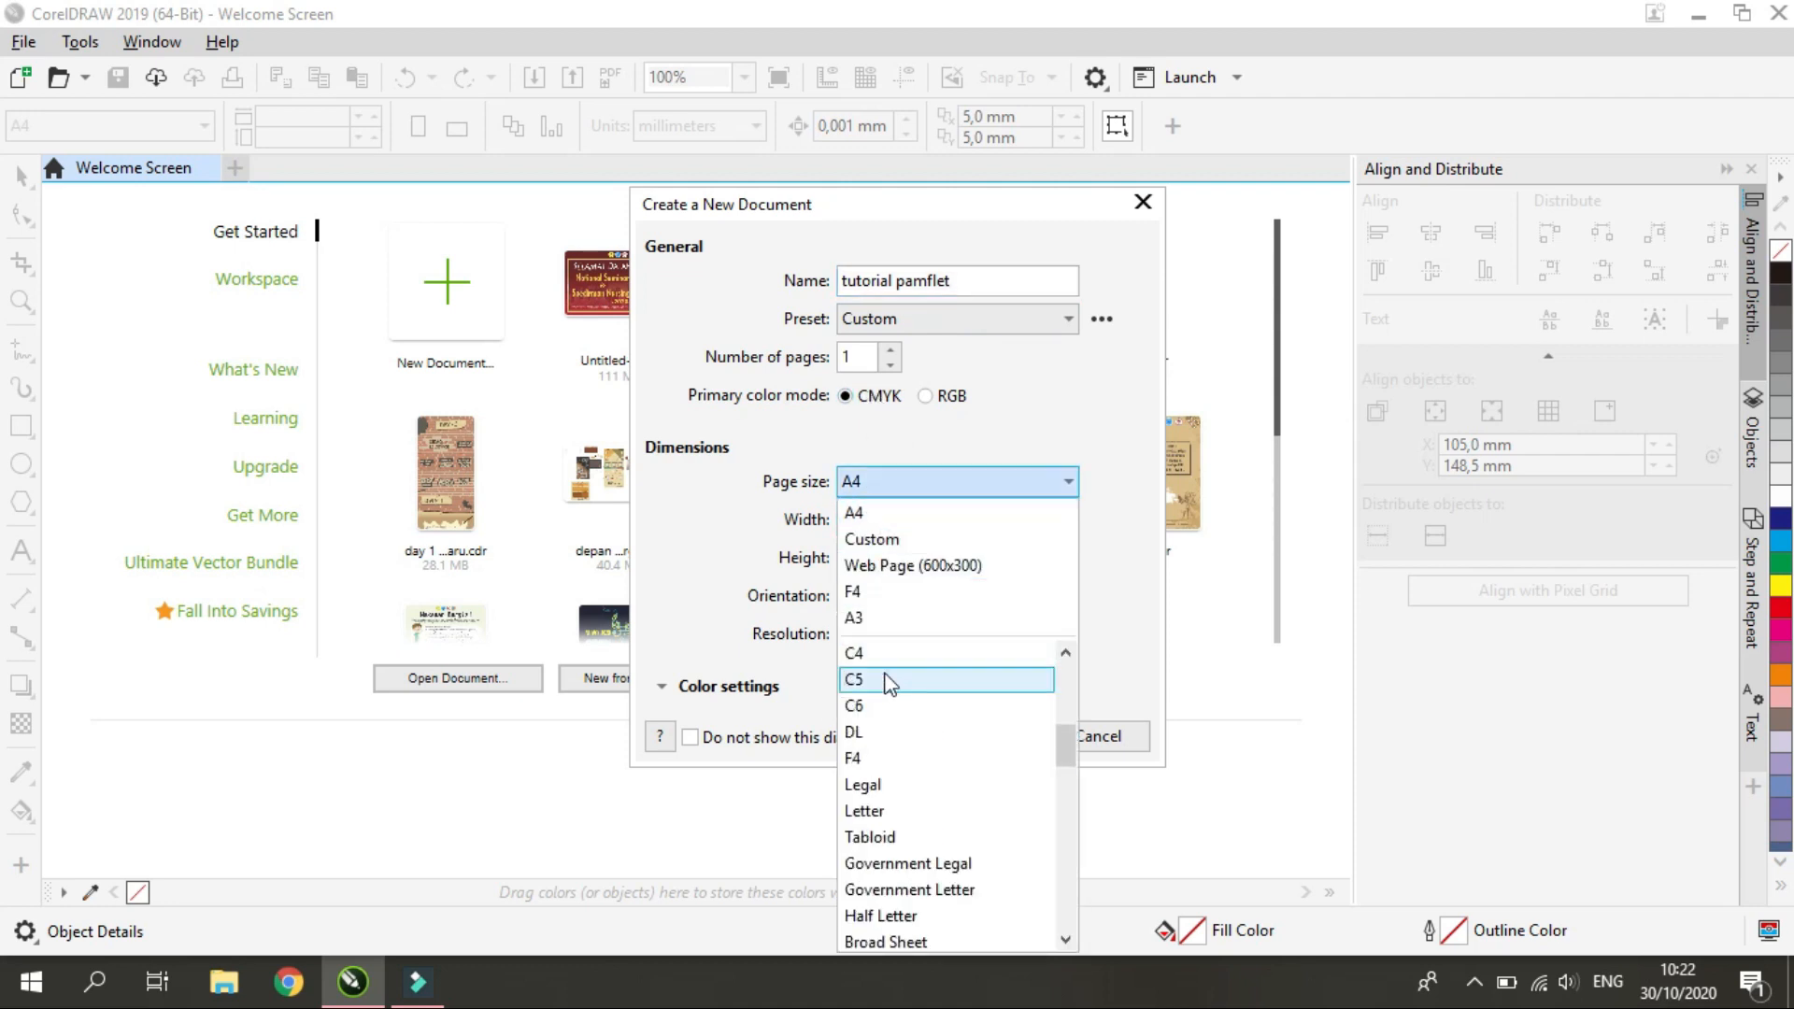
scroll(932, 743, up, 3)
scroll(939, 719, up, 5)
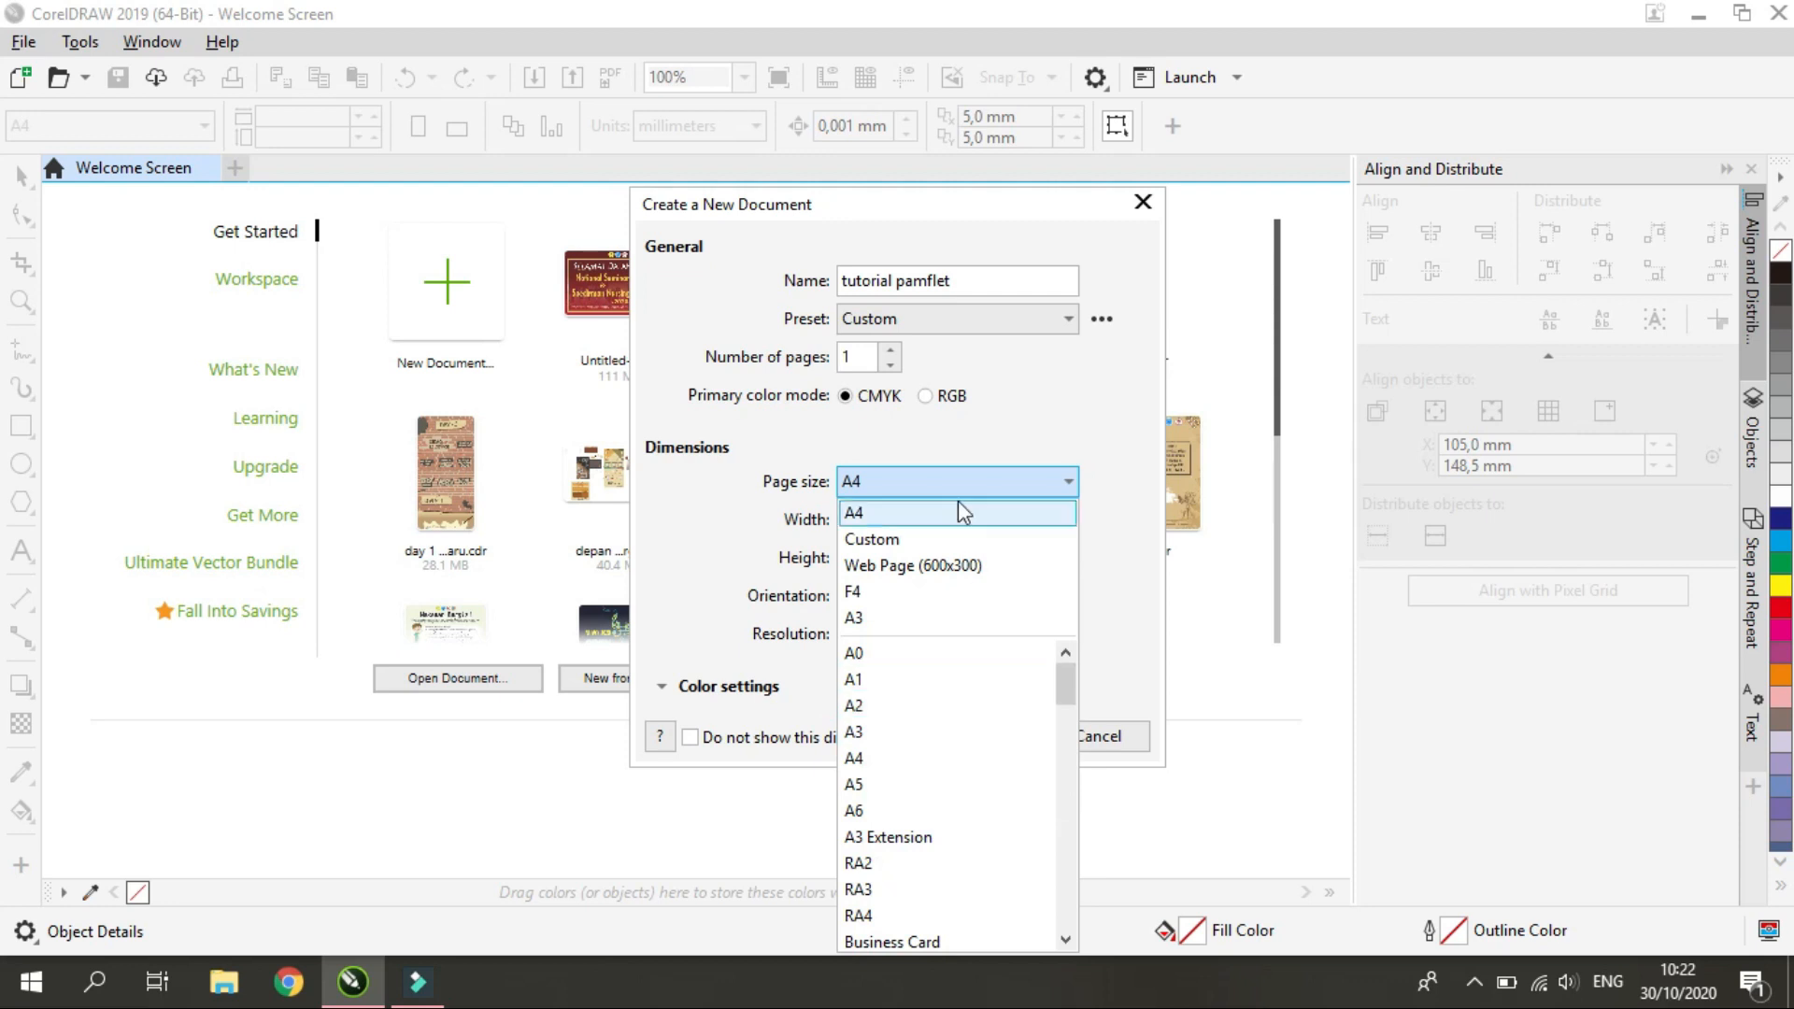
click(925, 517)
click(877, 521)
click(1062, 523)
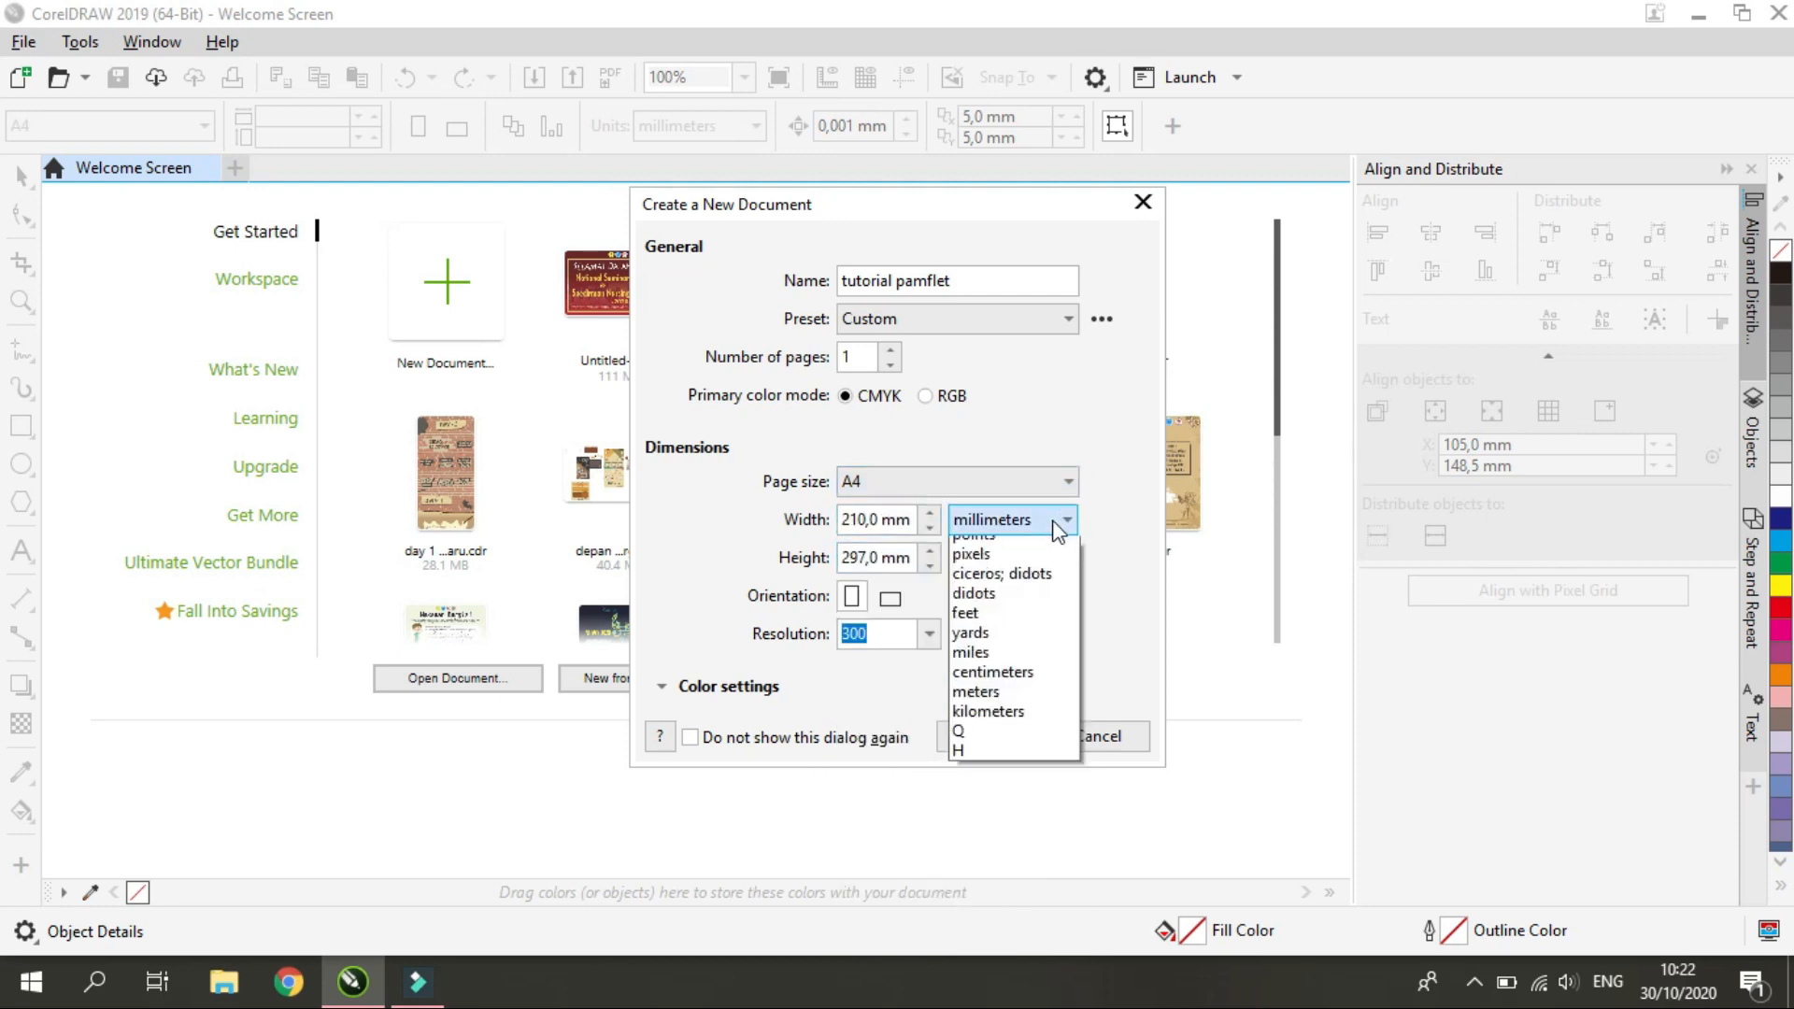
click(1059, 523)
click(889, 598)
click(864, 608)
click(929, 634)
click(914, 664)
click(968, 745)
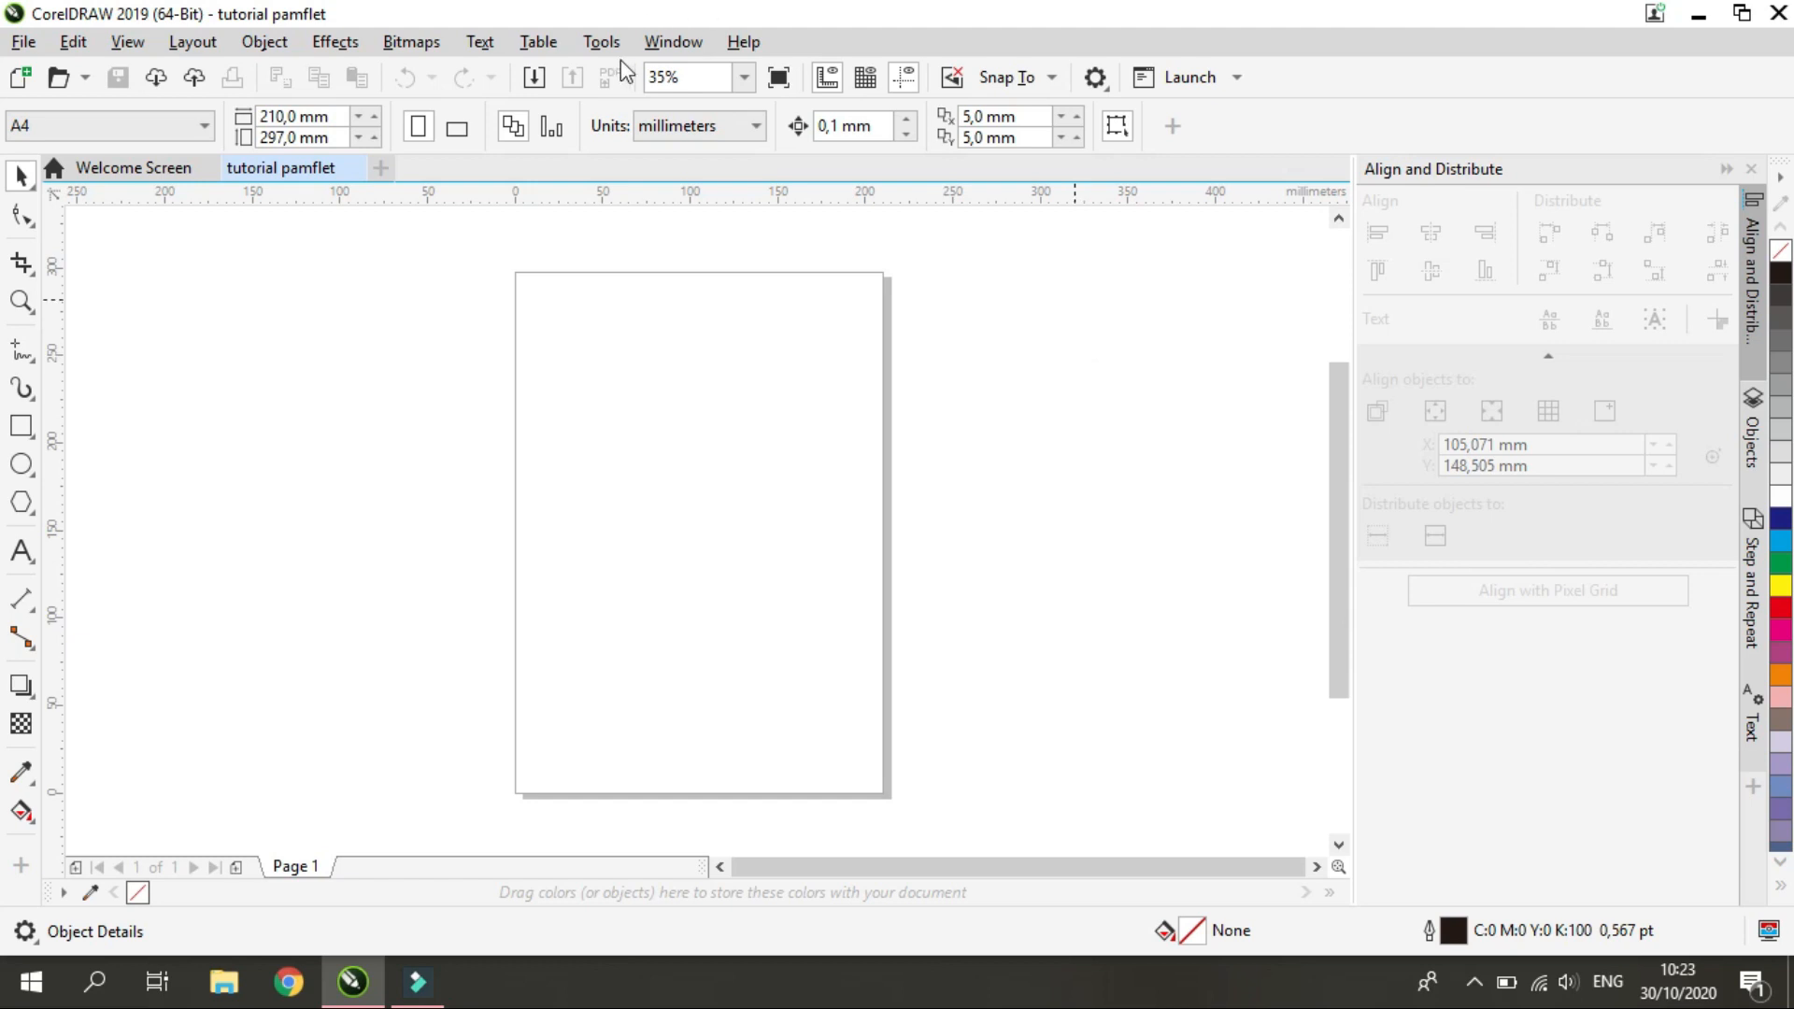
Draw a rectangle covering the whole page, about 211.5 by 298.5 mm
click(21, 426)
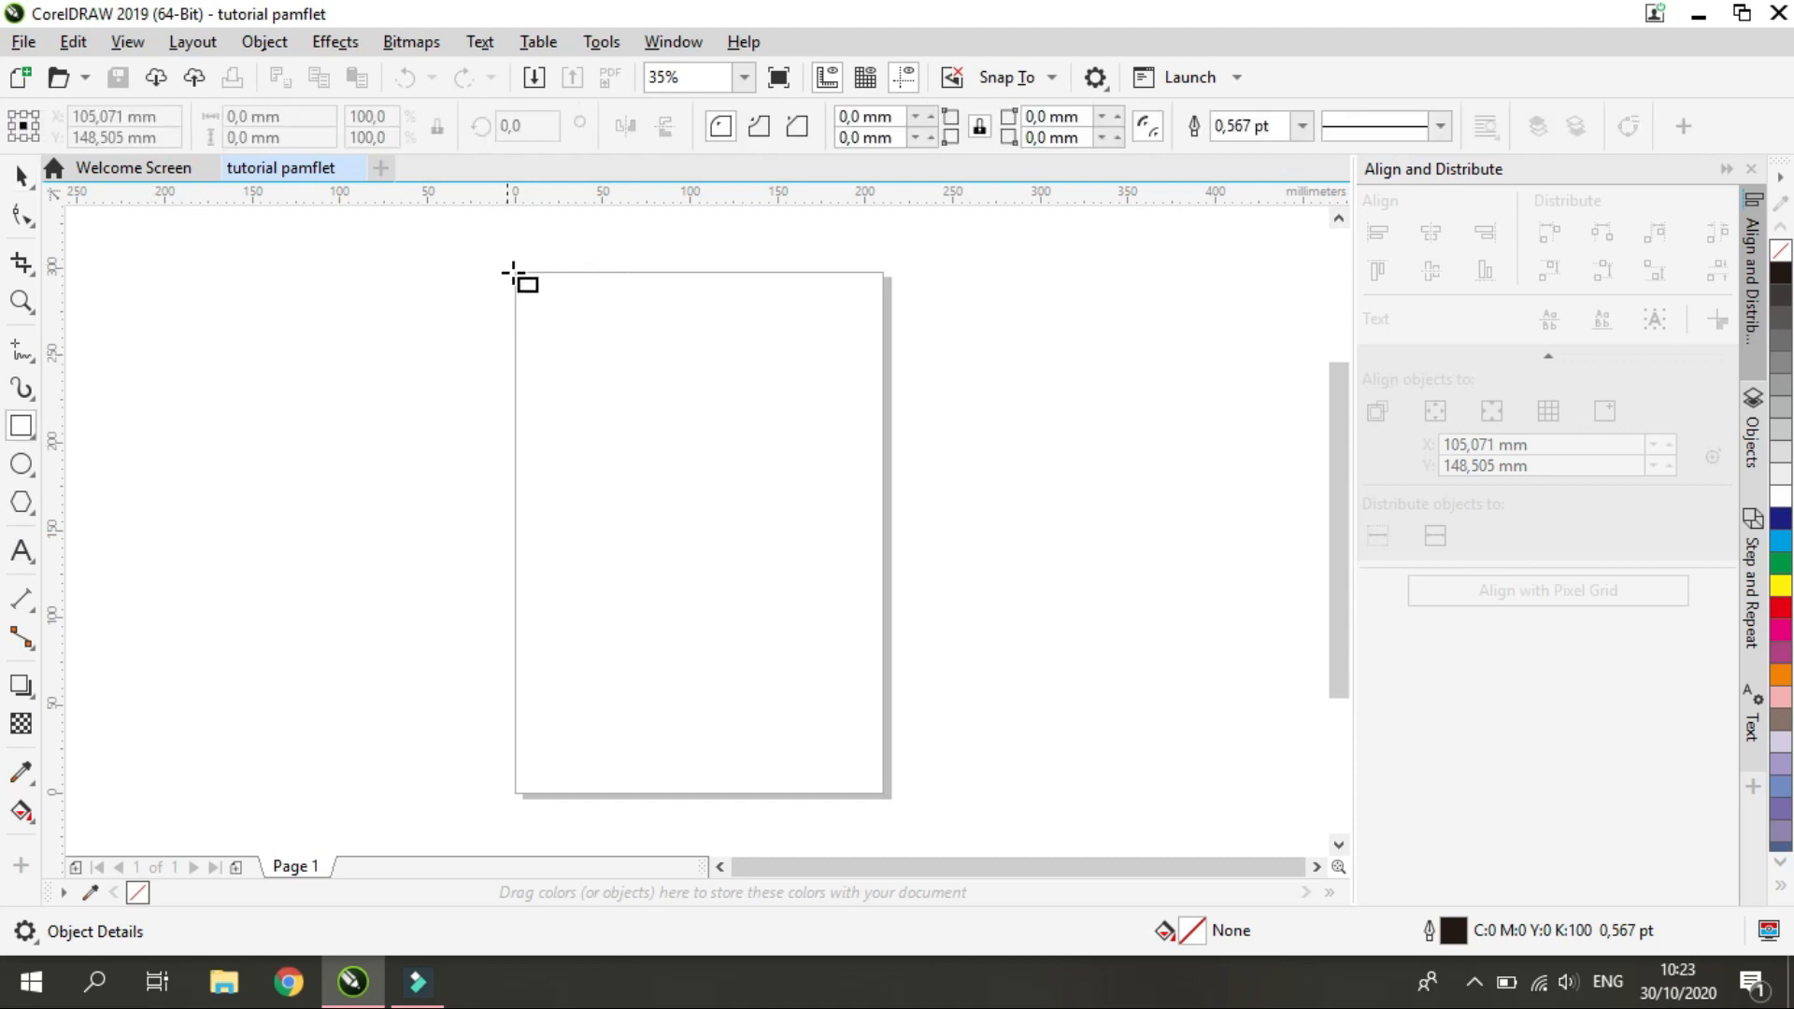
mouse_move(514, 271)
mouse_down()
mouse_move(699, 578)
mouse_move(901, 813)
mouse_move(885, 794)
mouse_up()
key(space)
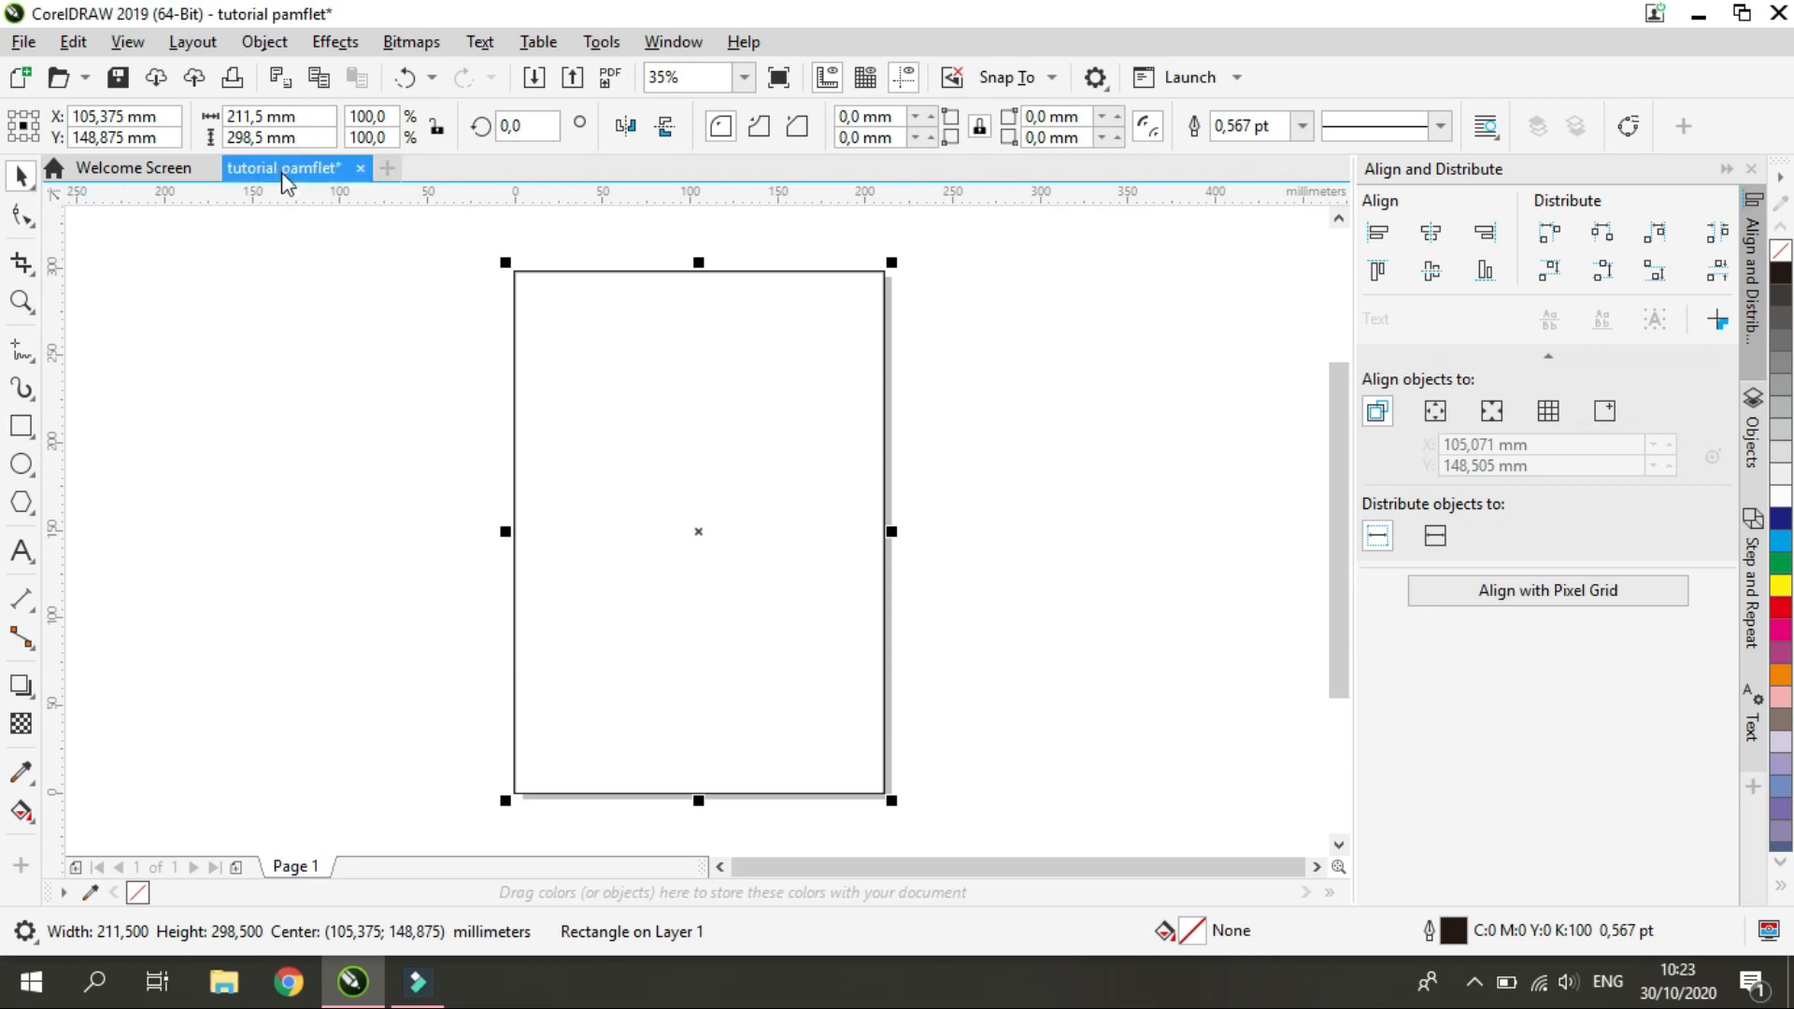
Set the rectangle's width to 210 mm and its height to 297 mm
click(281, 116)
text(210)
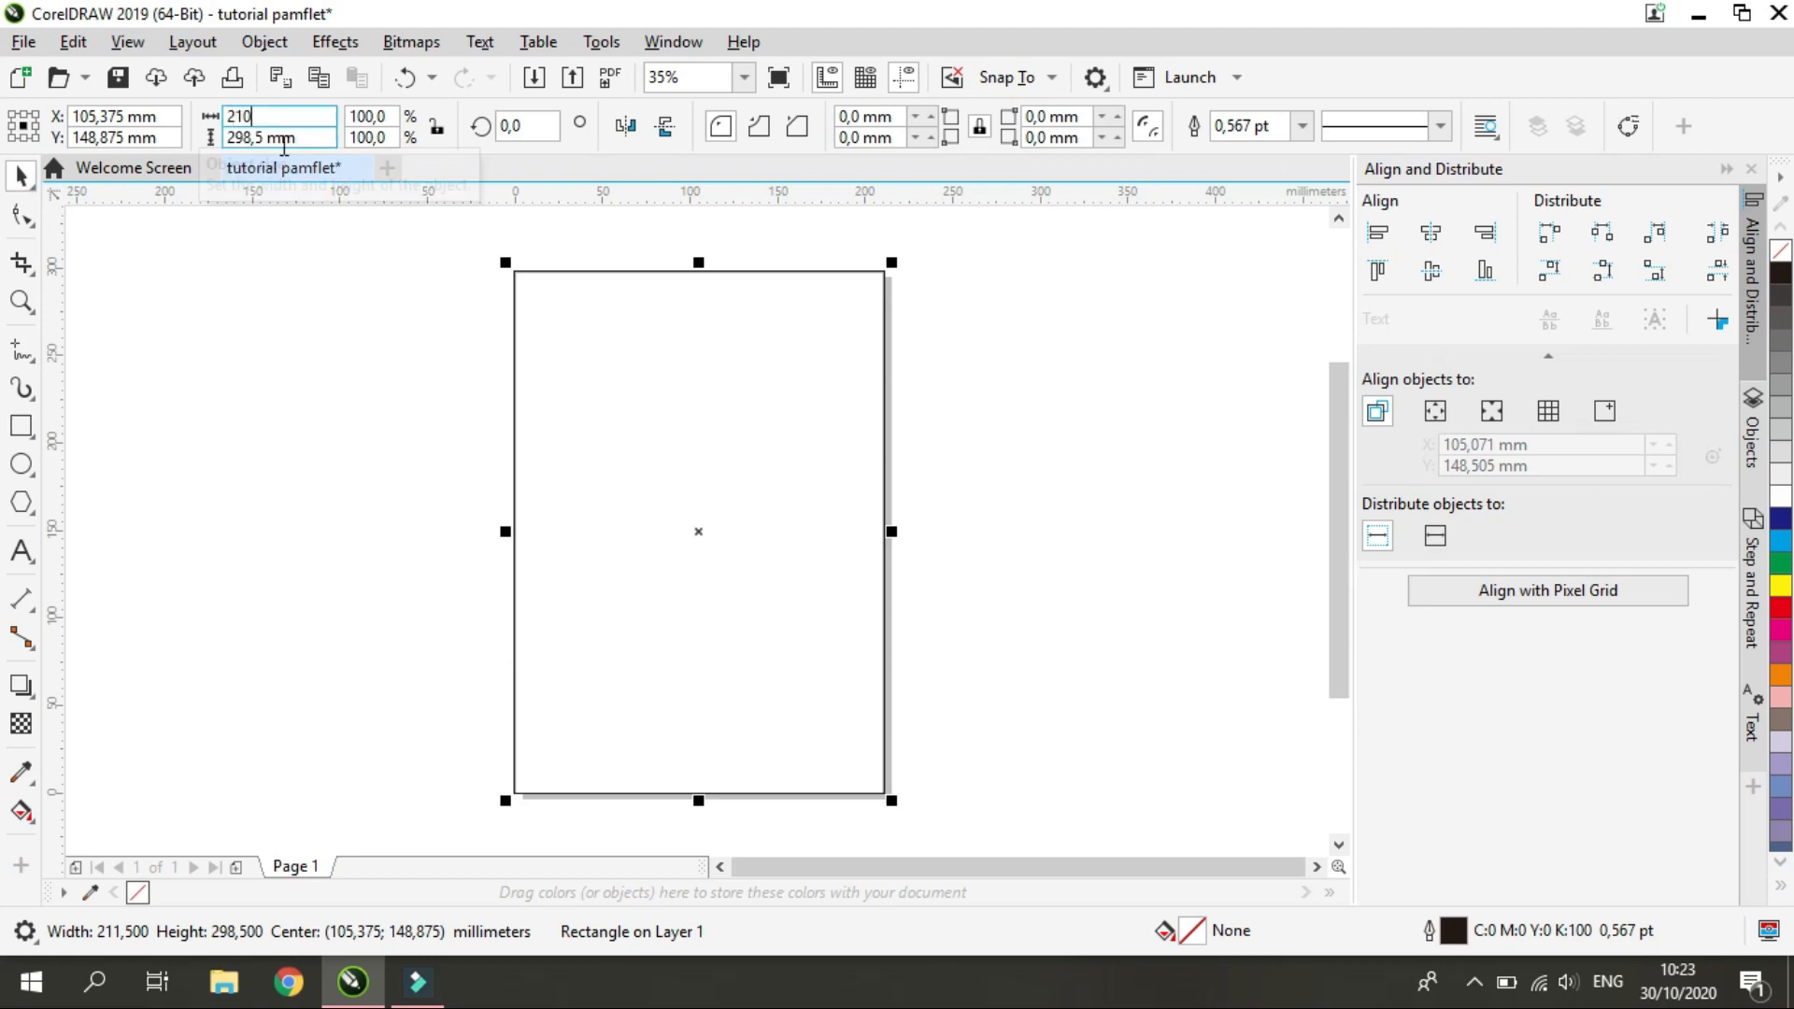
key(Return)
click(269, 138)
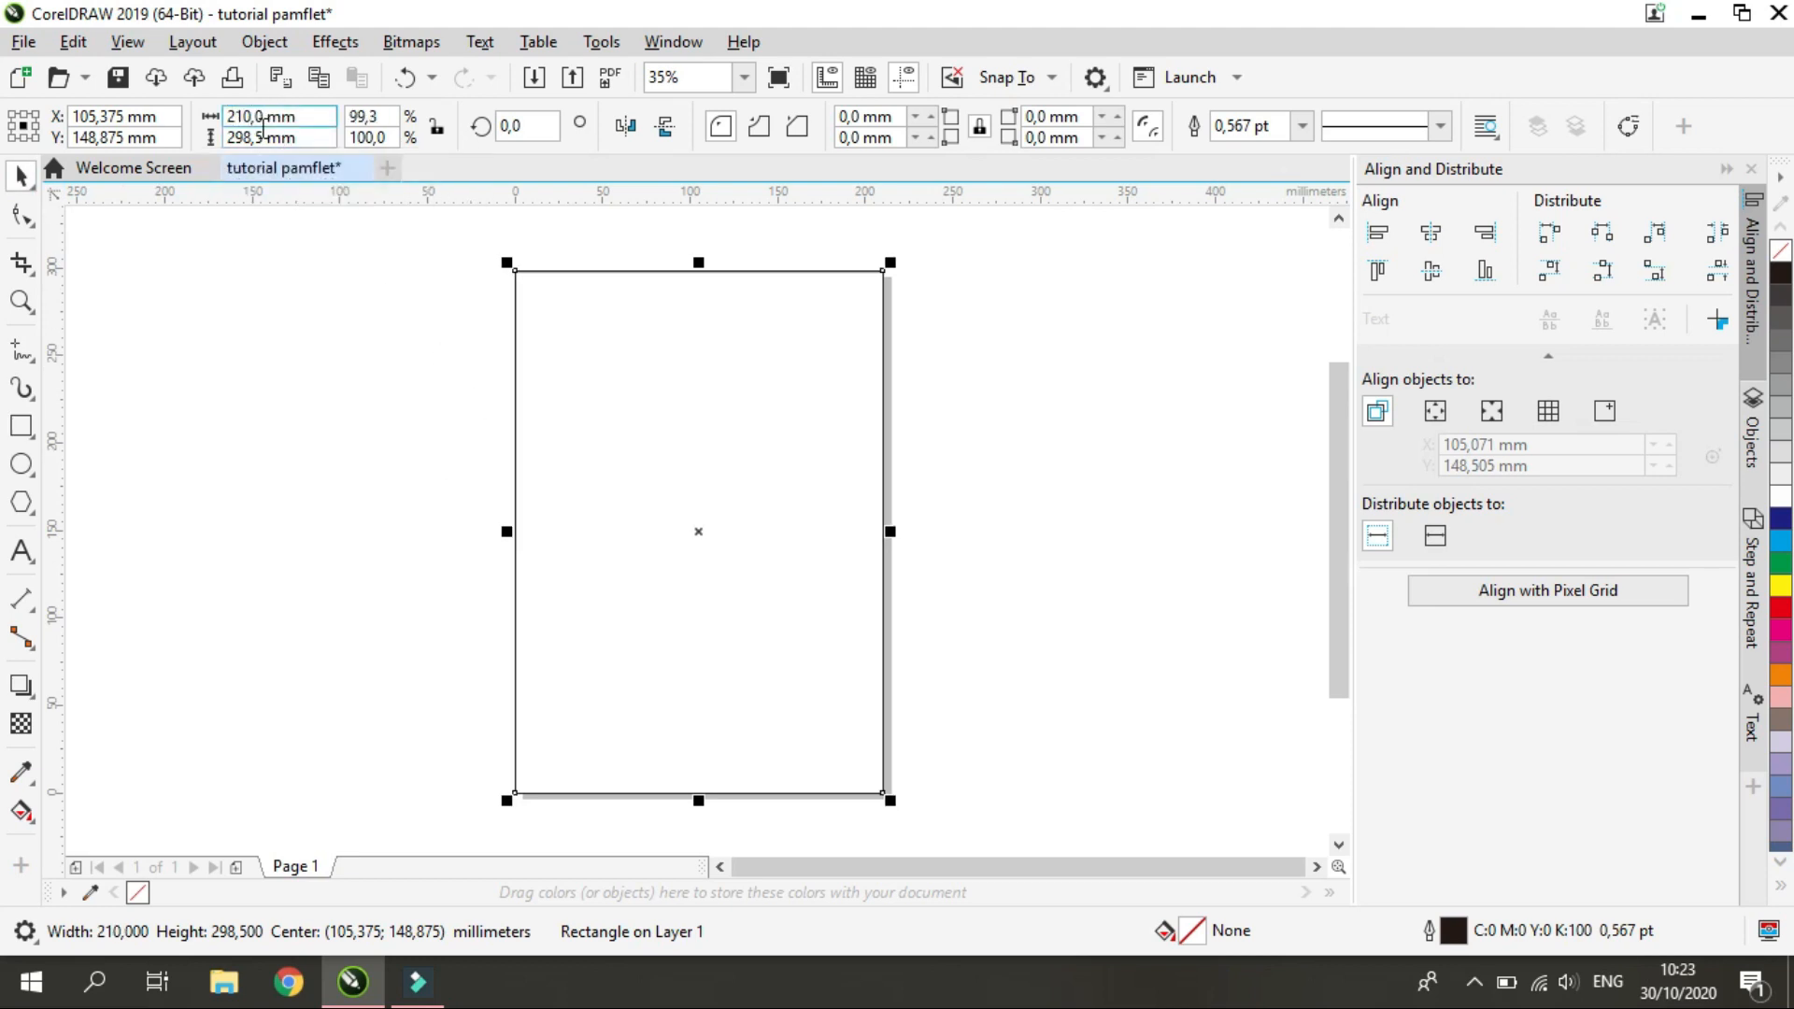
text(29)
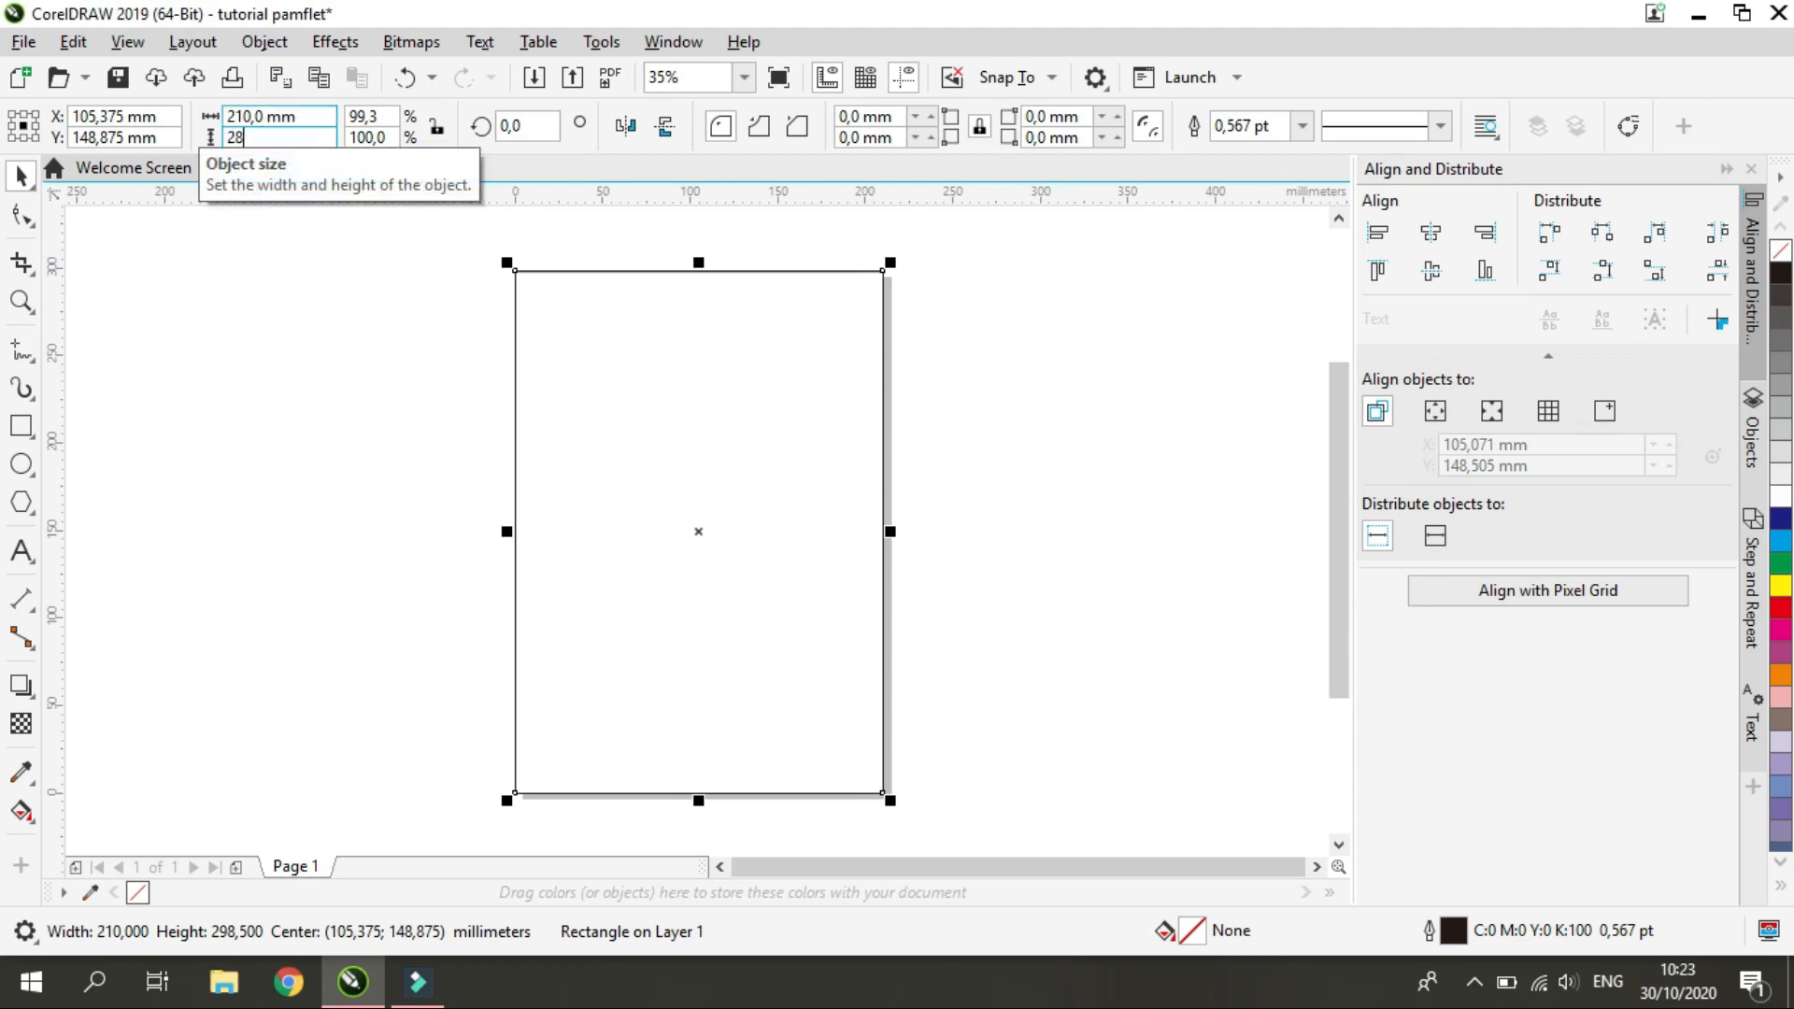
text(7)
key(Return)
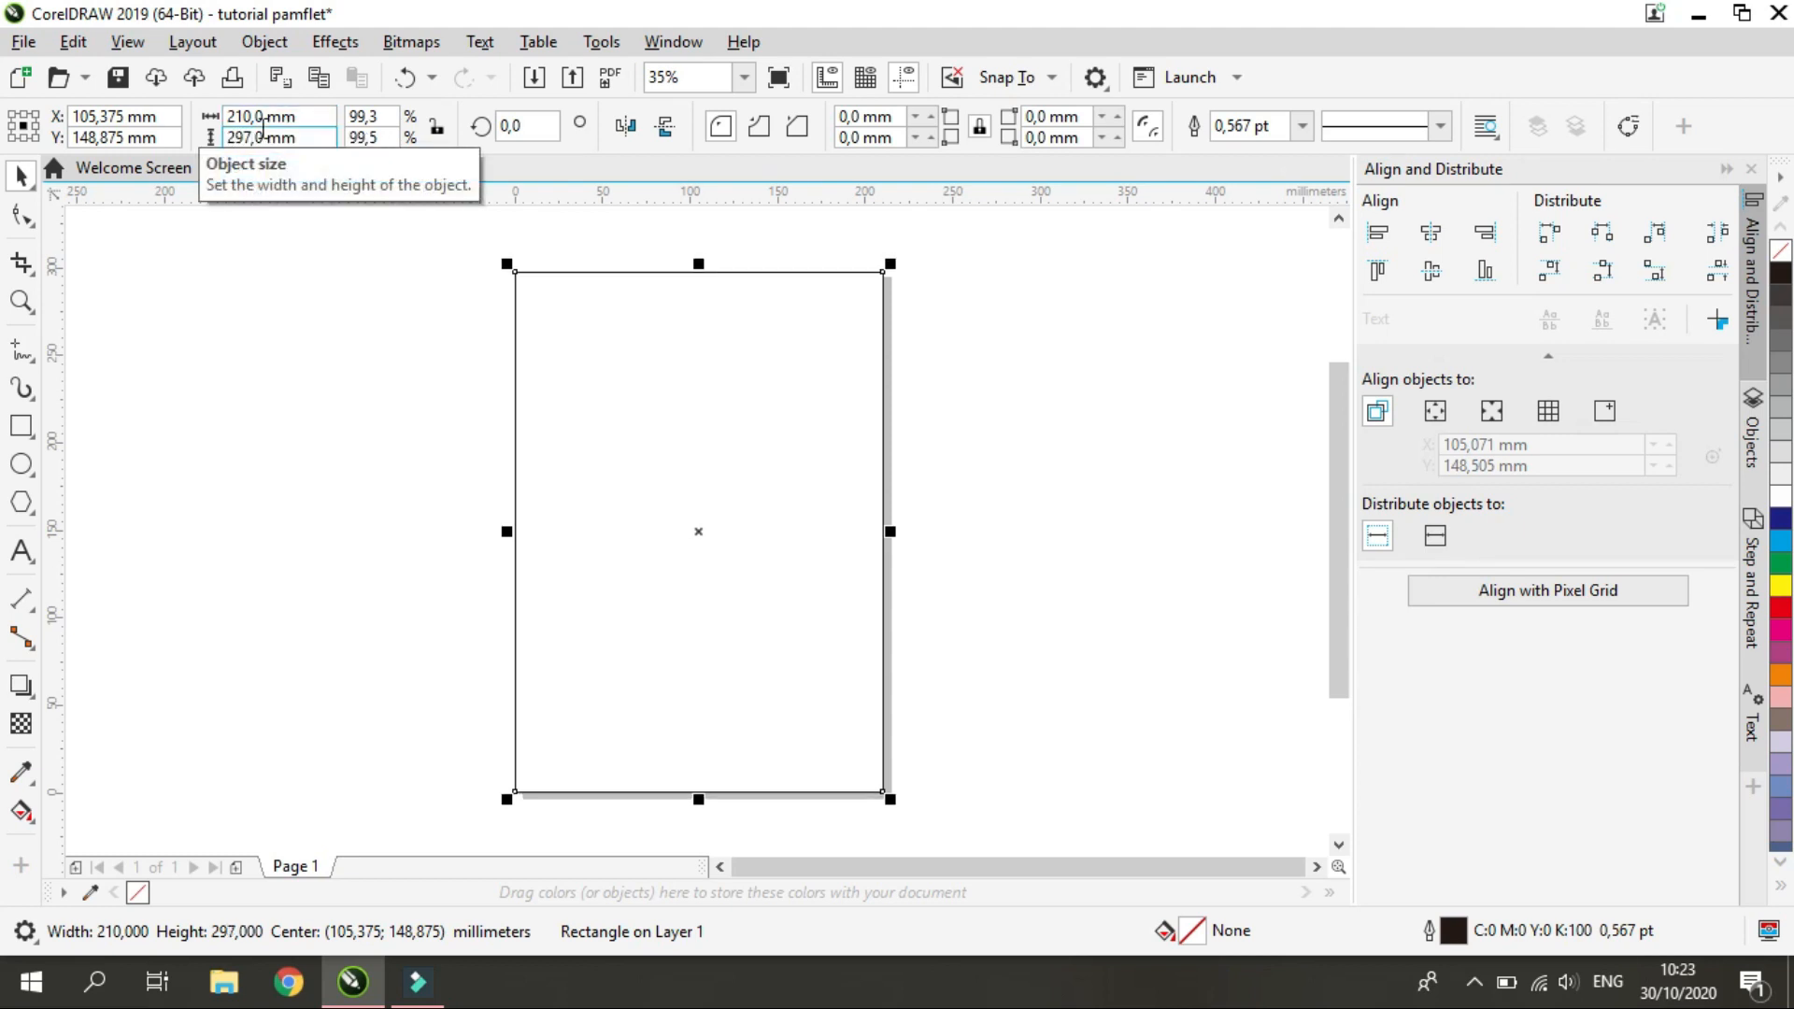
Center the rectangle on the page horizontally and vertically using page alignment
click(1436, 409)
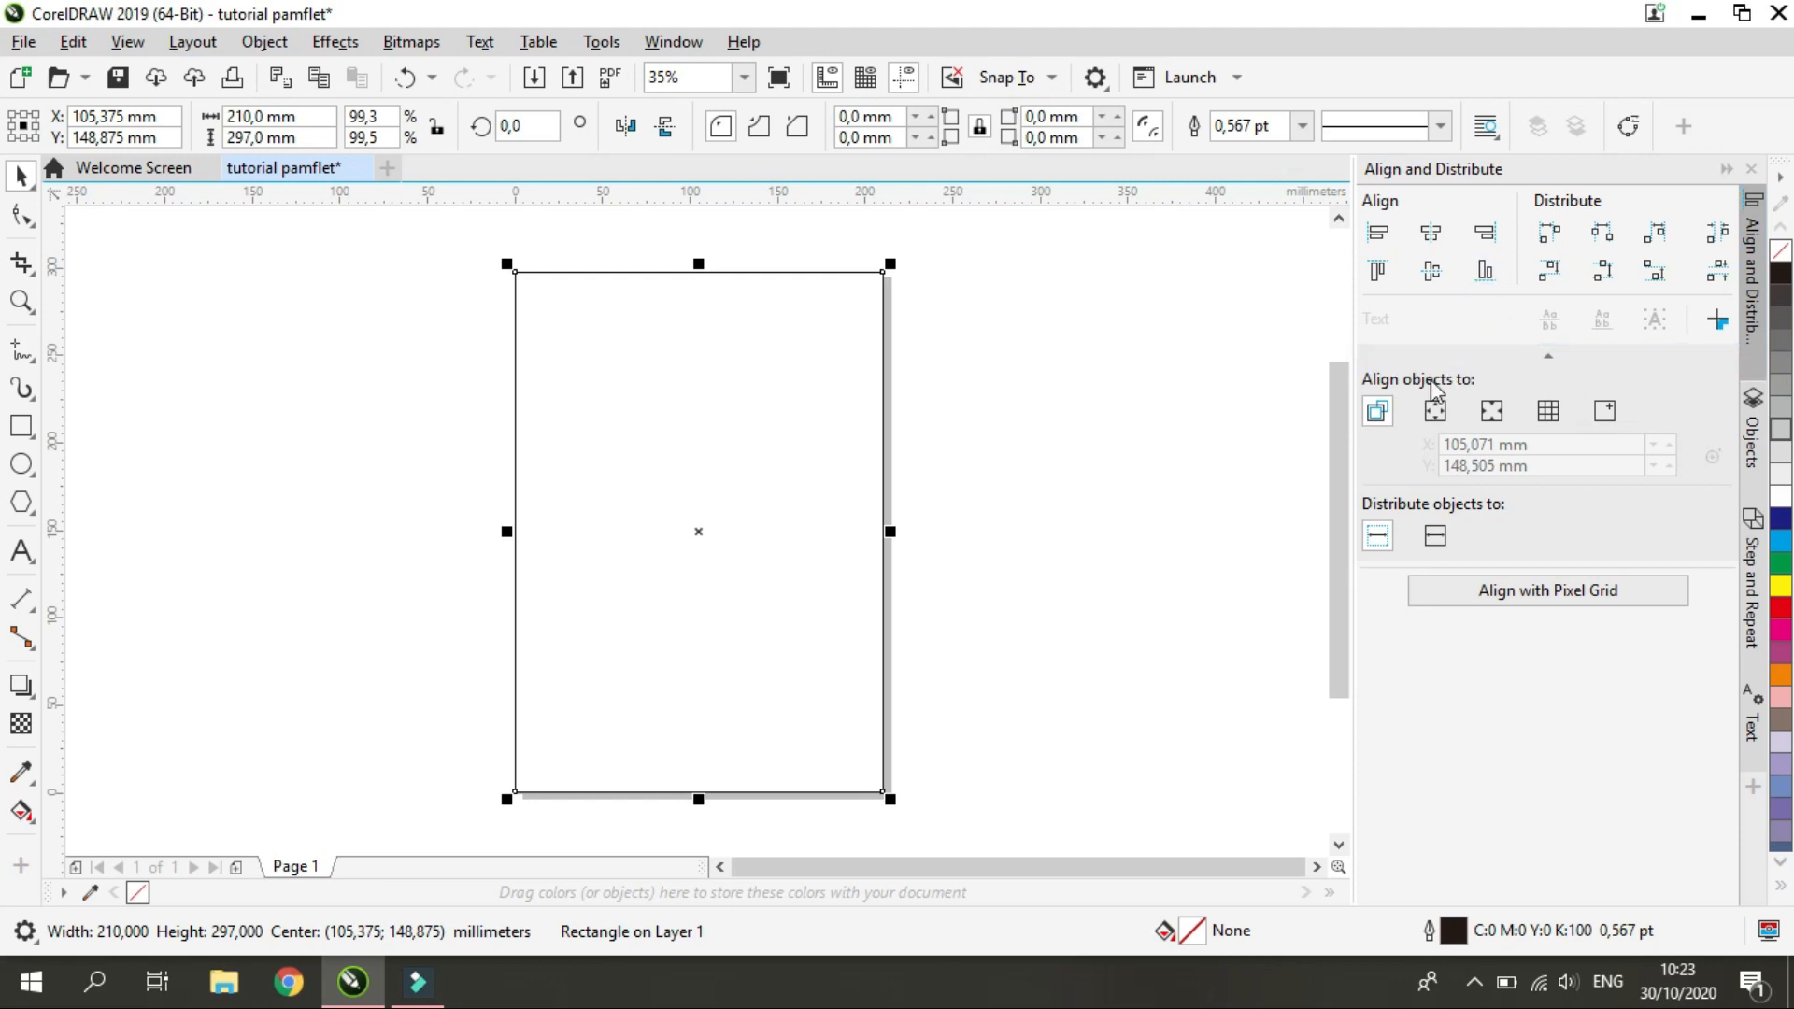
click(1430, 273)
click(1097, 510)
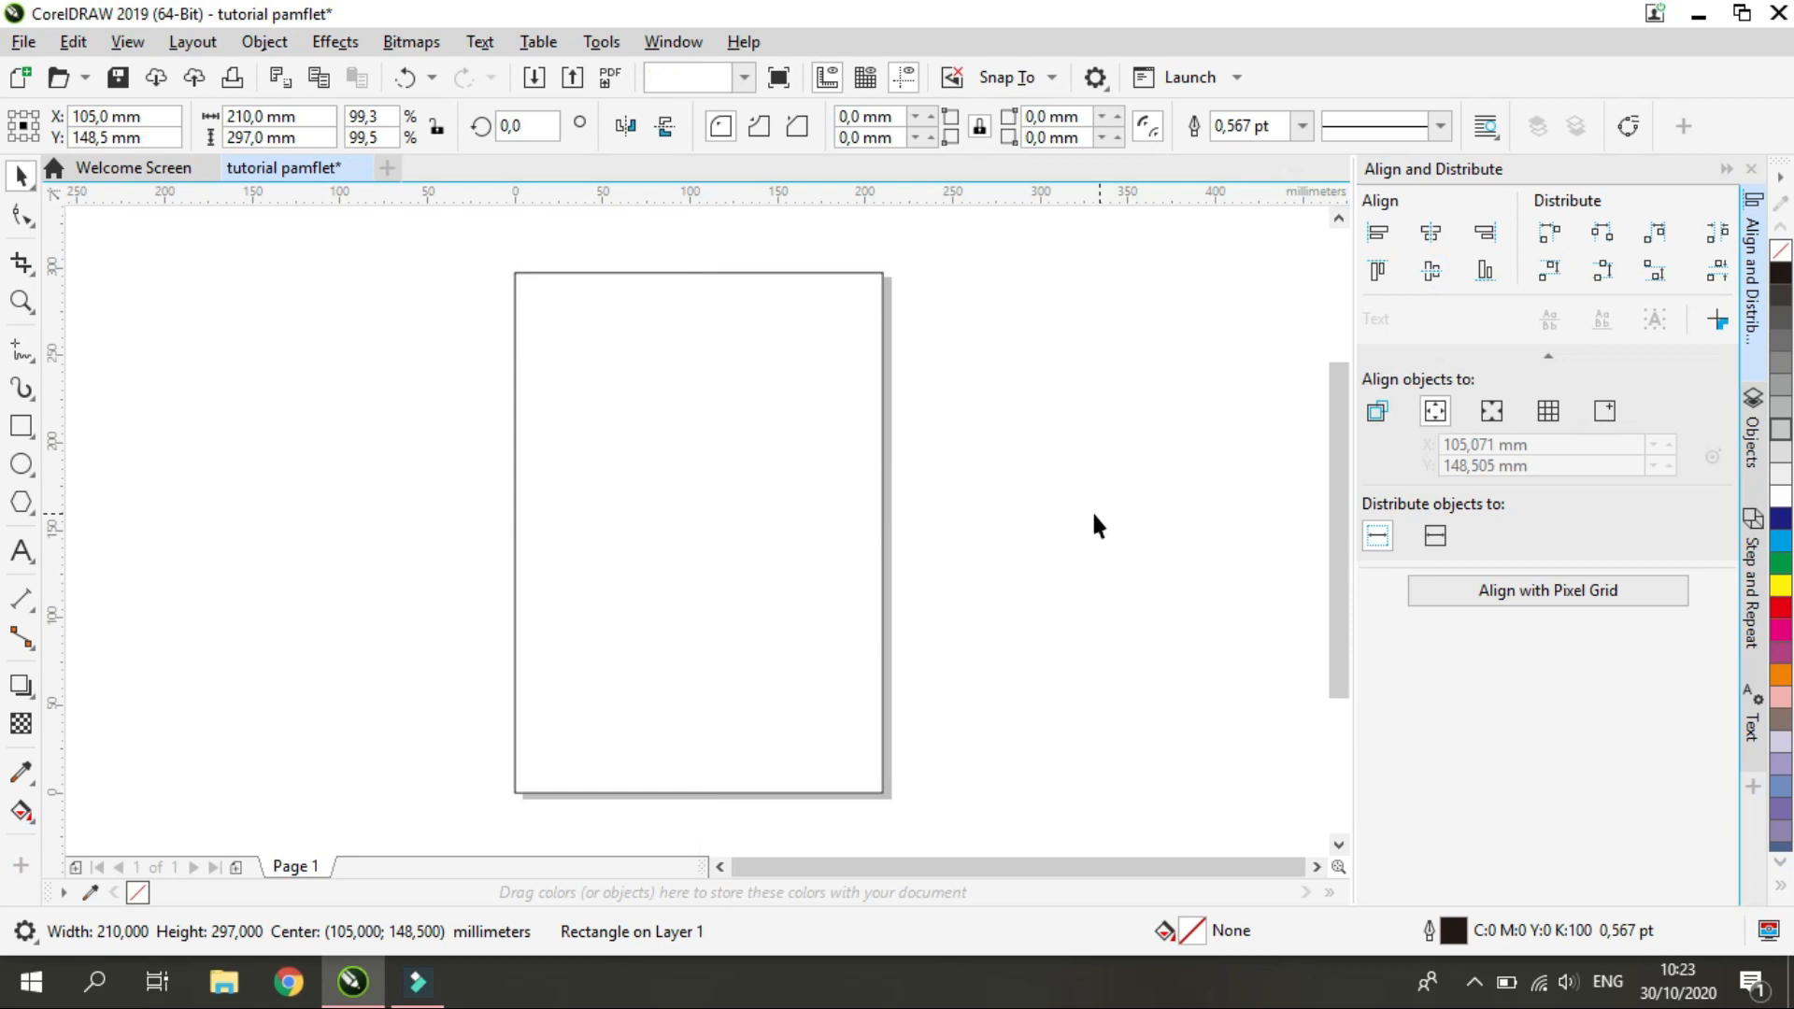
click(651, 545)
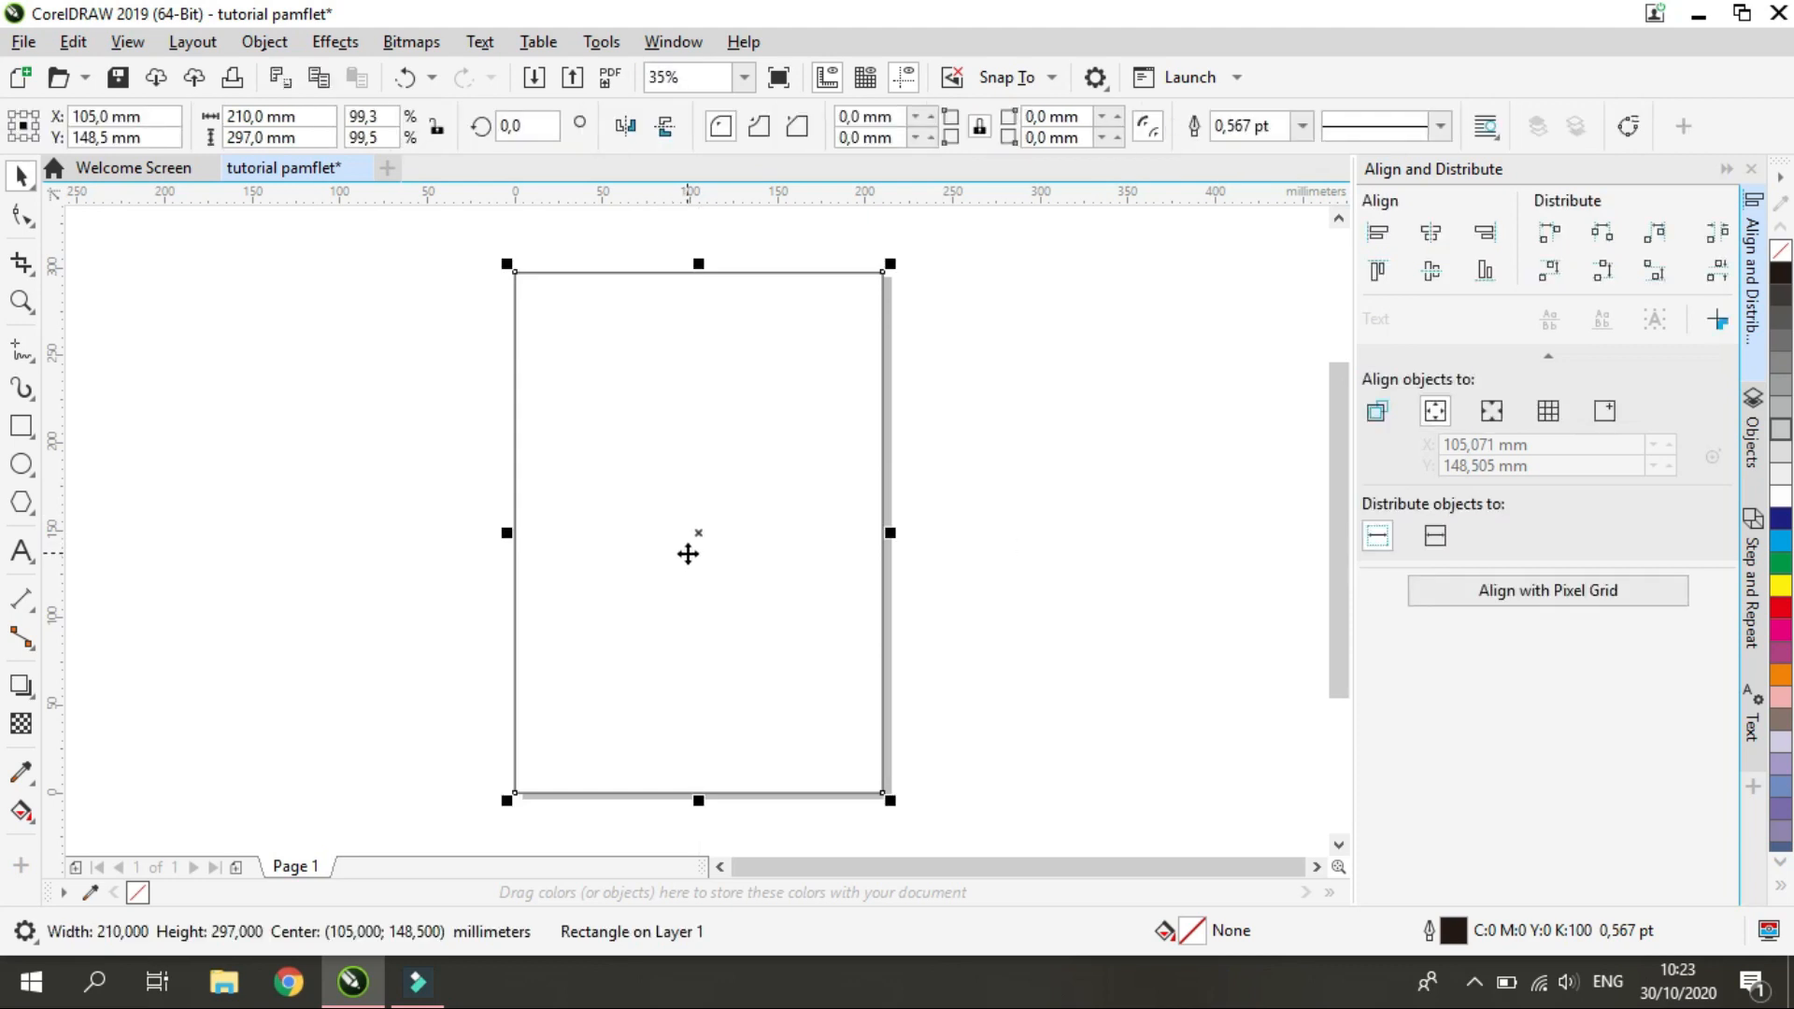
click(1095, 655)
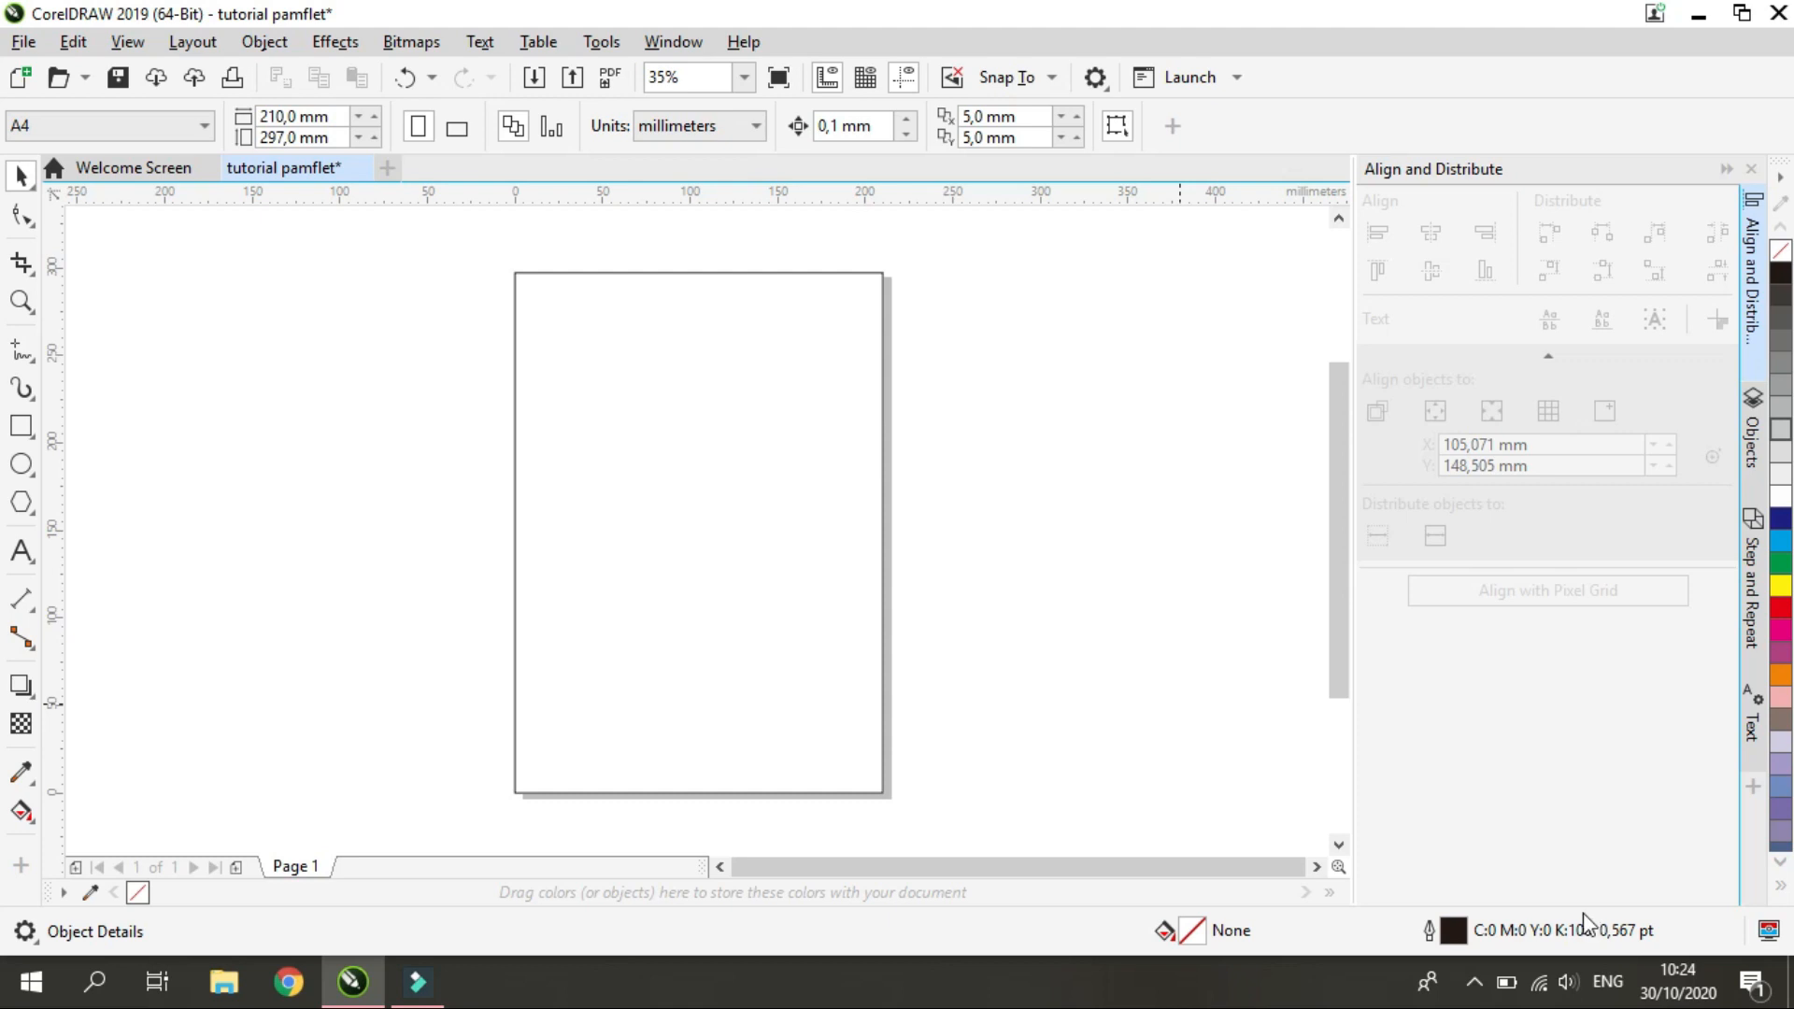
Draw a circle about 87 mm in diameter in the upper-left part of the page
click(34, 475)
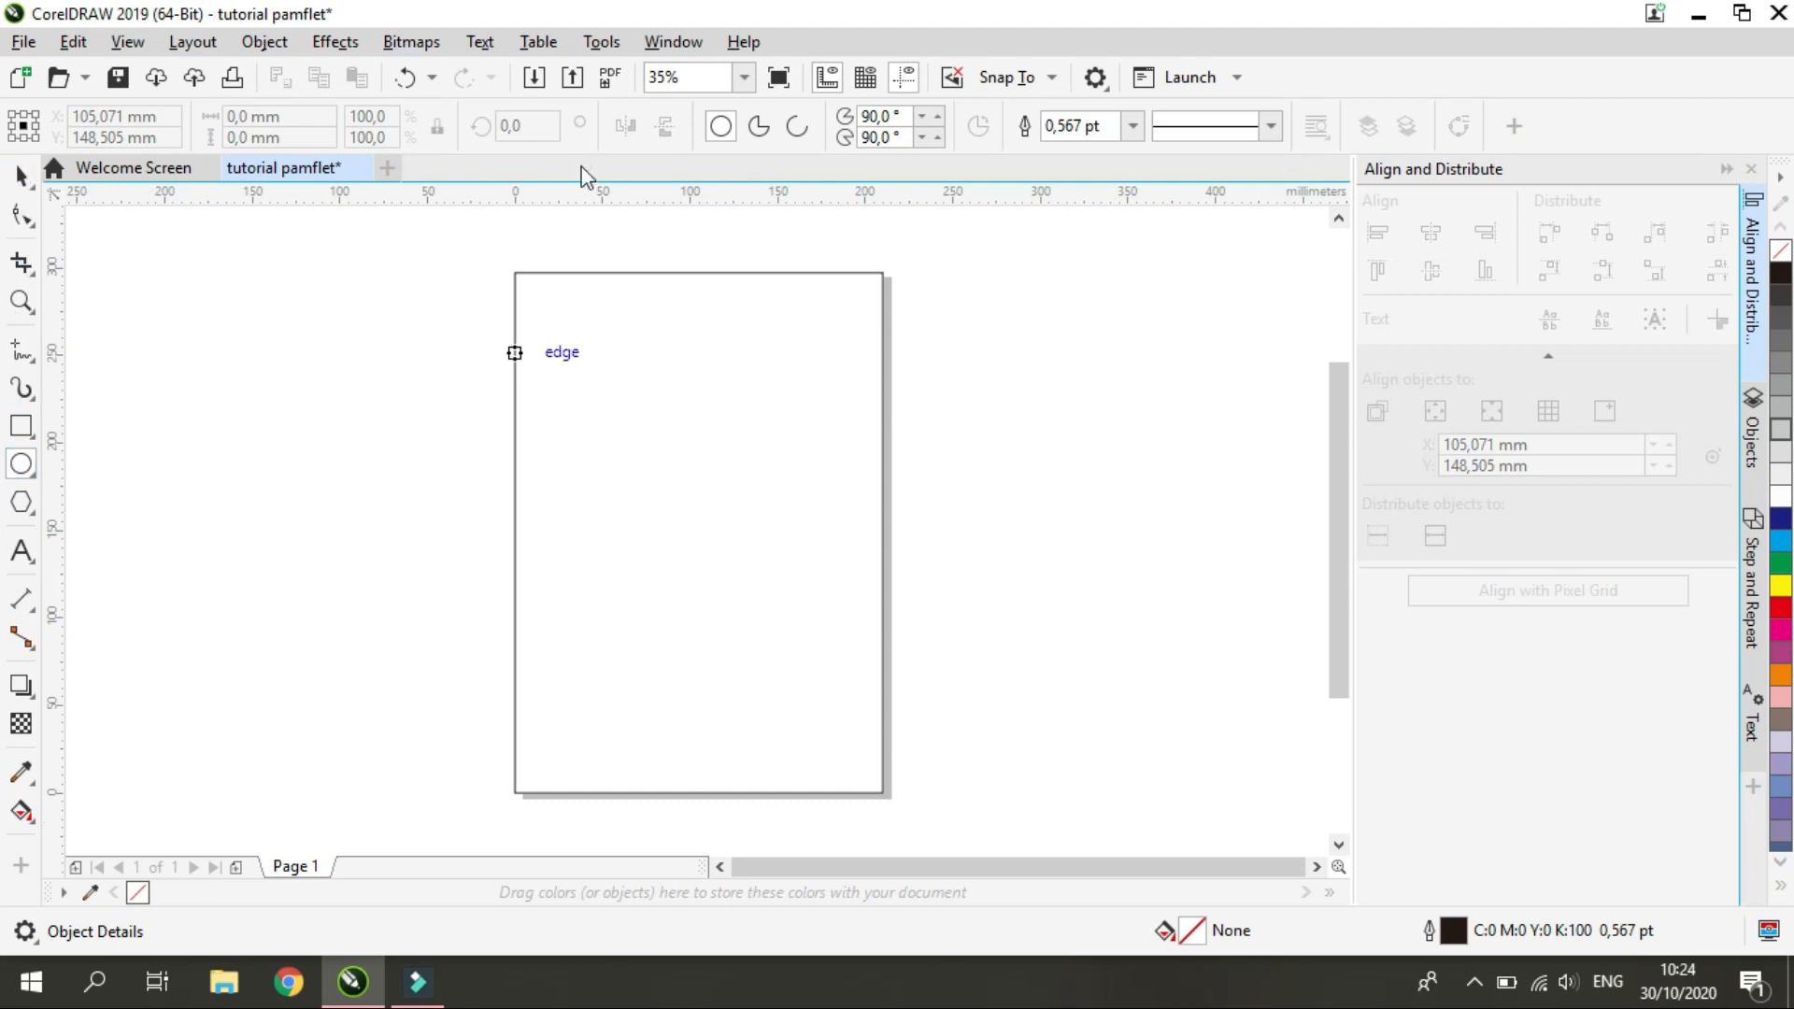
drag(546, 307, 634, 461)
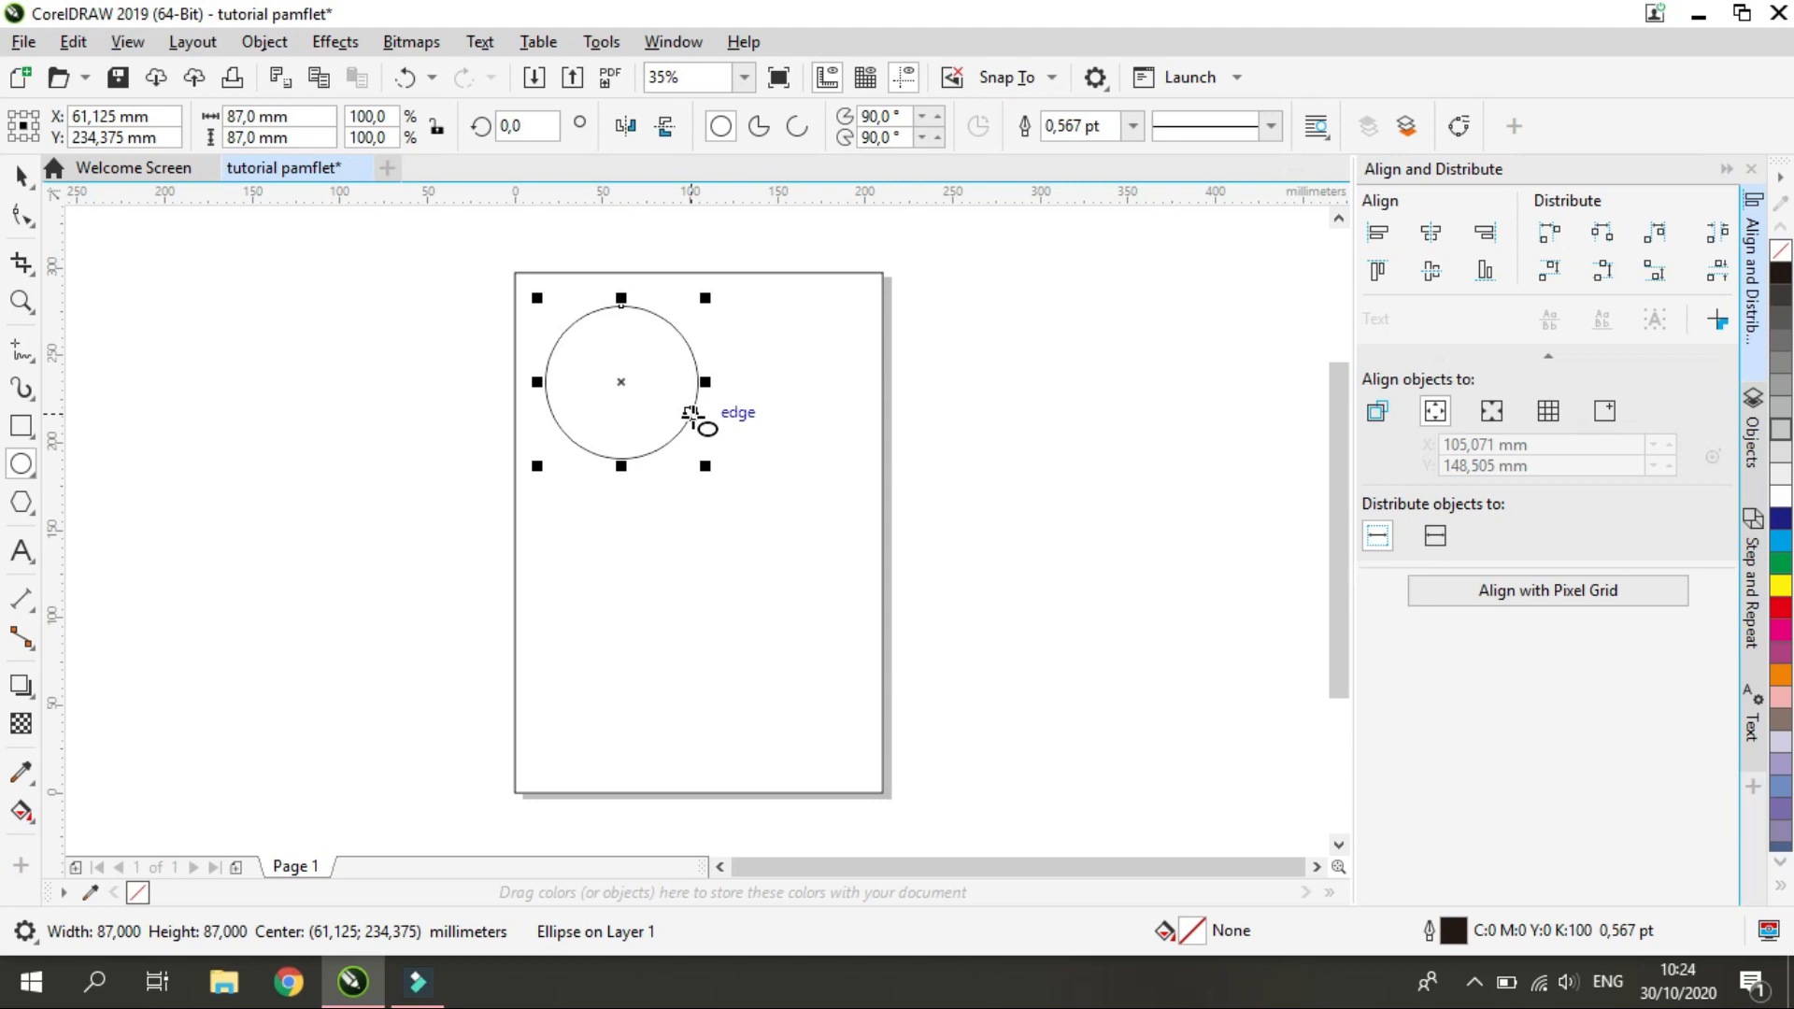
click(20, 175)
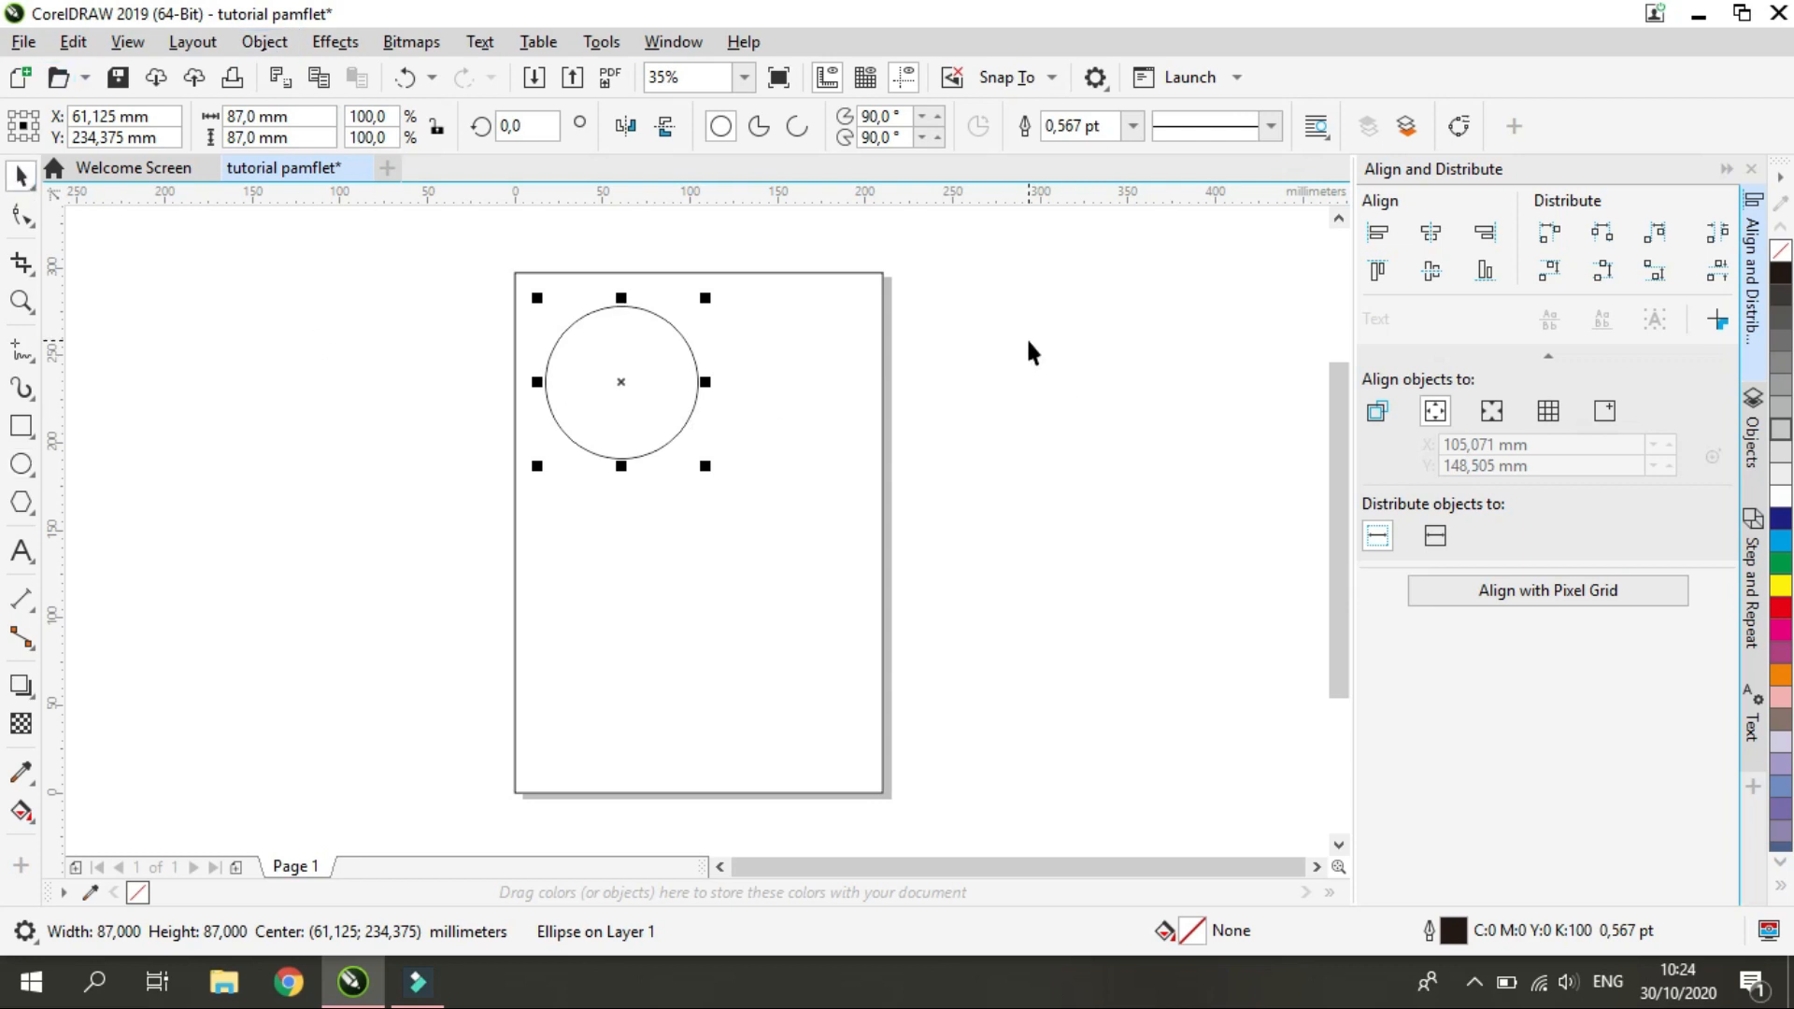
Enlarge the circle to about 157.5 mm and move it over the page's upper-left corner, centered at about X 42.4, Y 257.6 mm
drag(639, 394, 587, 349)
drag(519, 279, 430, 188)
drag(689, 530, 726, 567)
right_click(783, 536)
click(850, 595)
click(625, 496)
key(Escape)
click(675, 503)
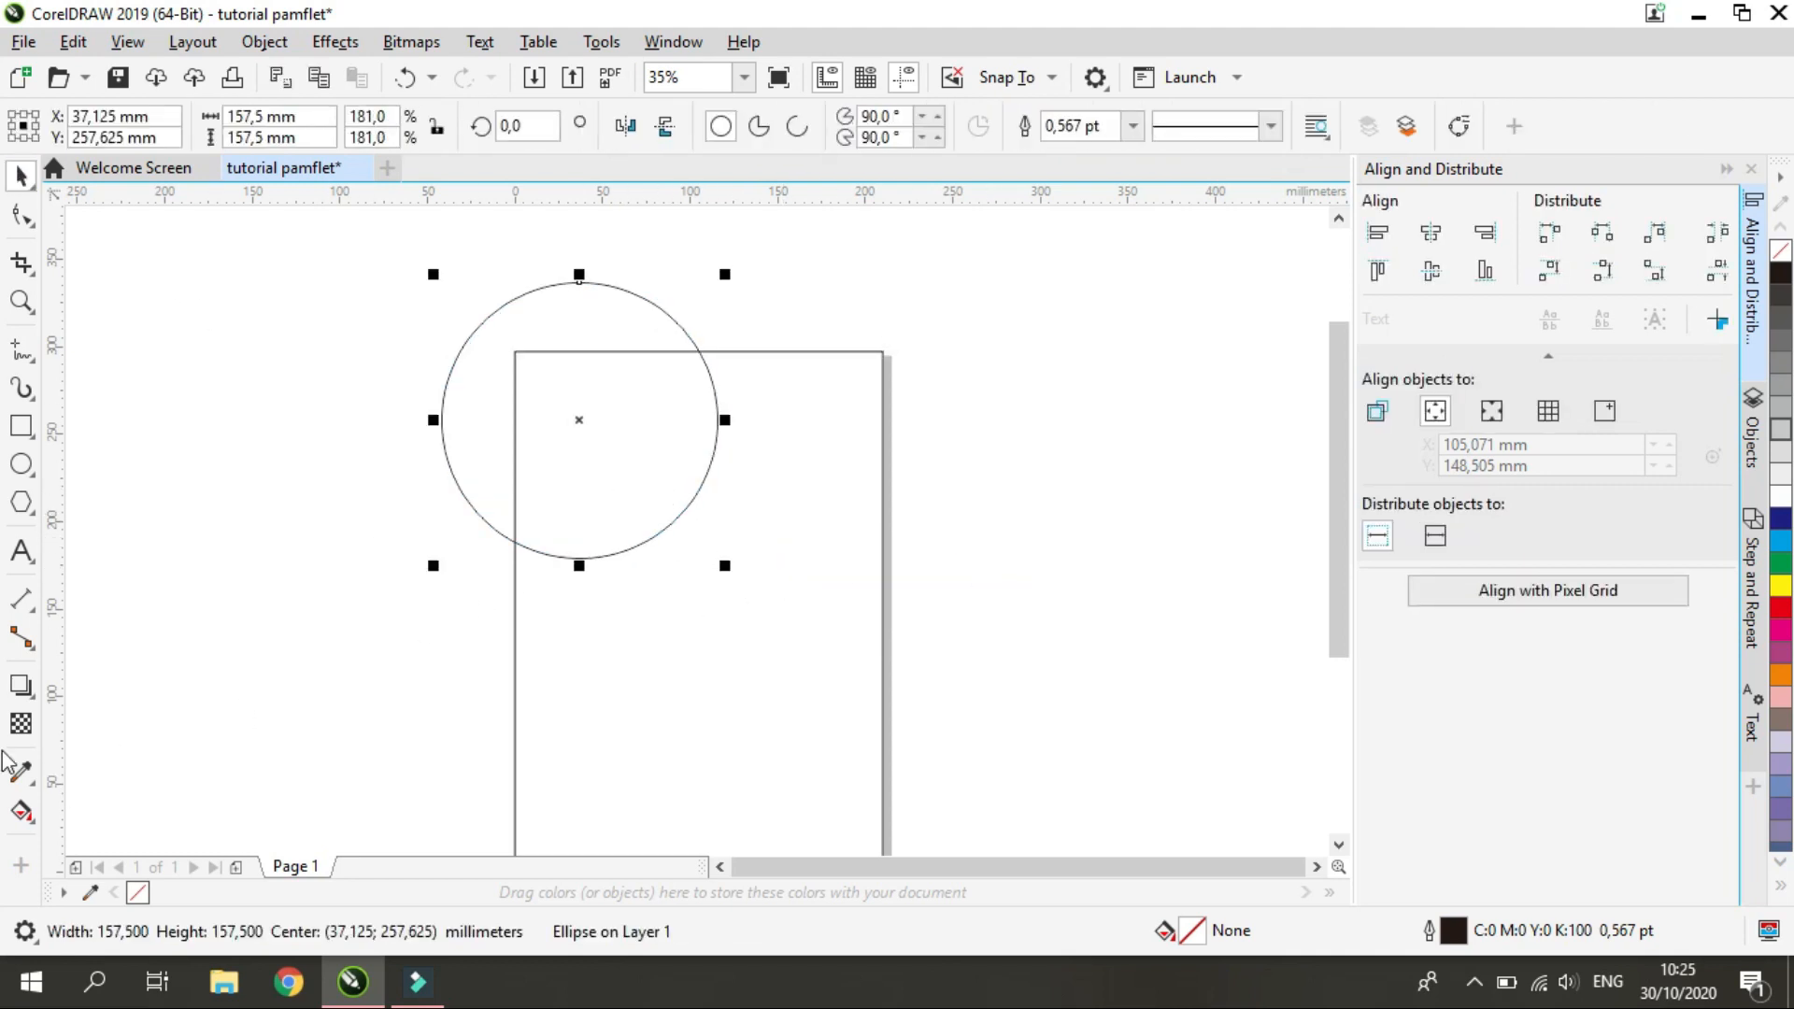
drag(551, 480, 574, 516)
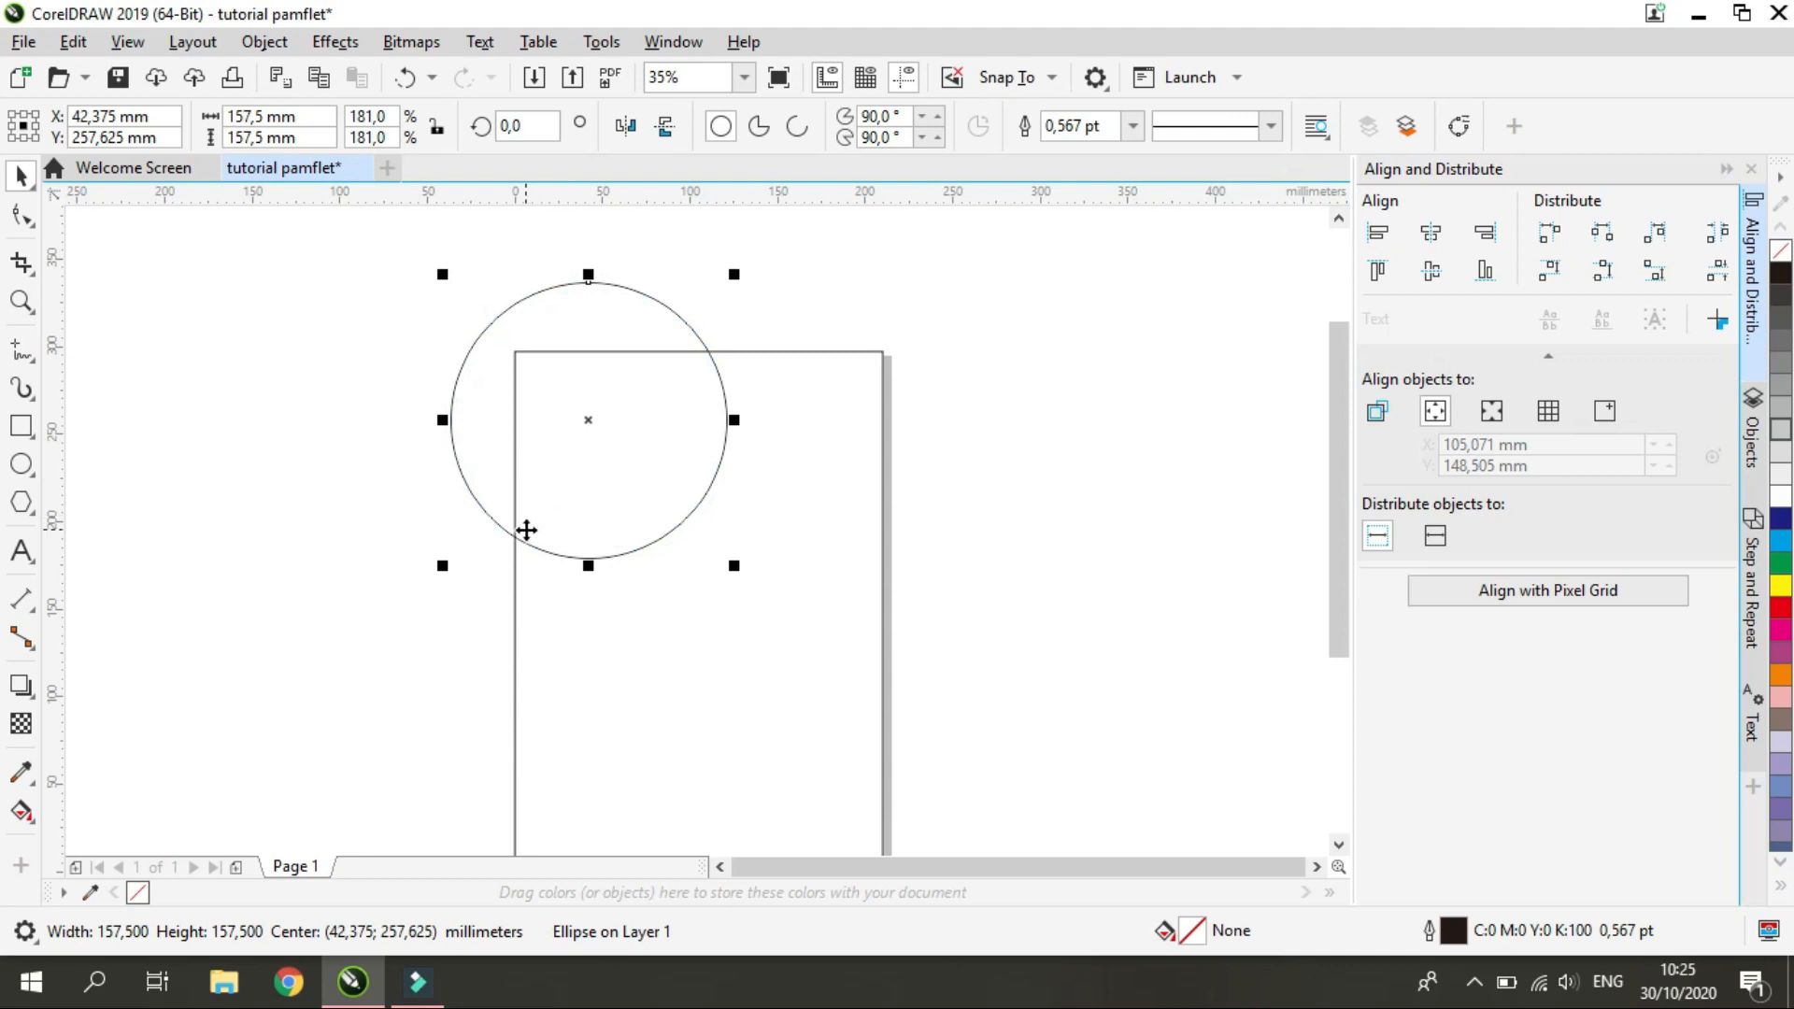
Use Smart Fill on the overlap of the circle and the page rectangle, and color the resulting shape cyan
click(34, 820)
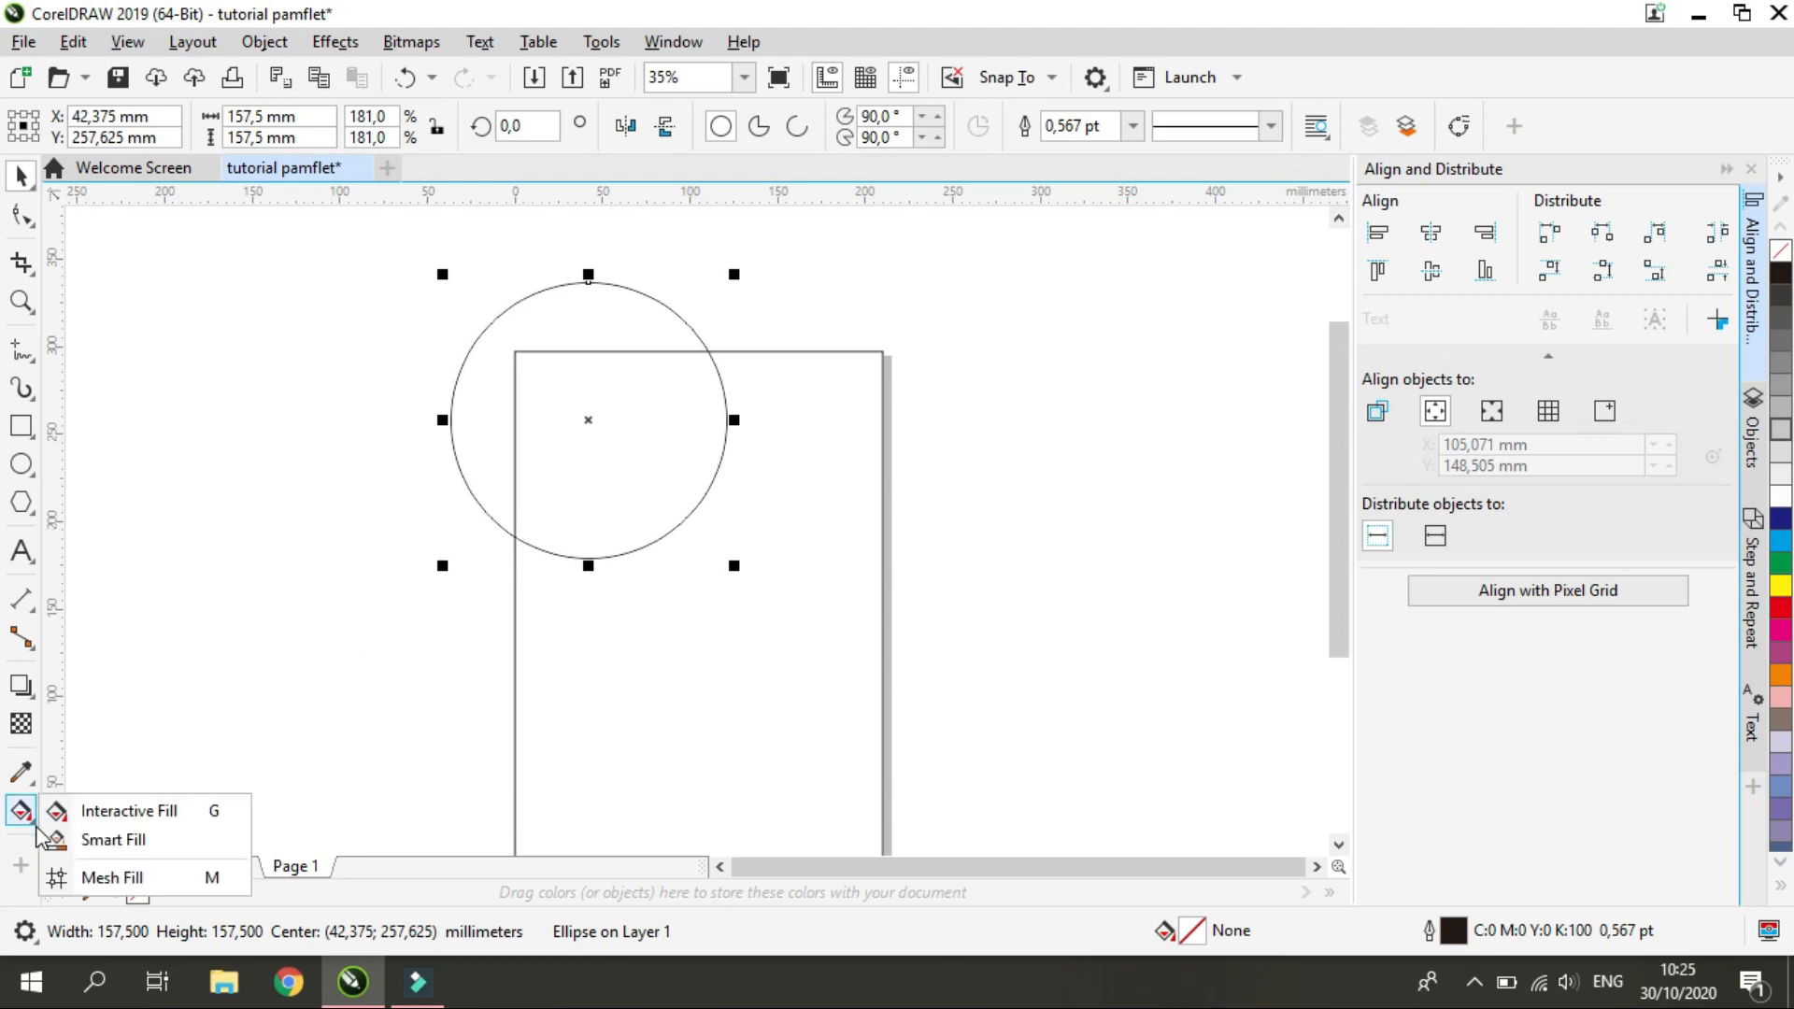
click(110, 841)
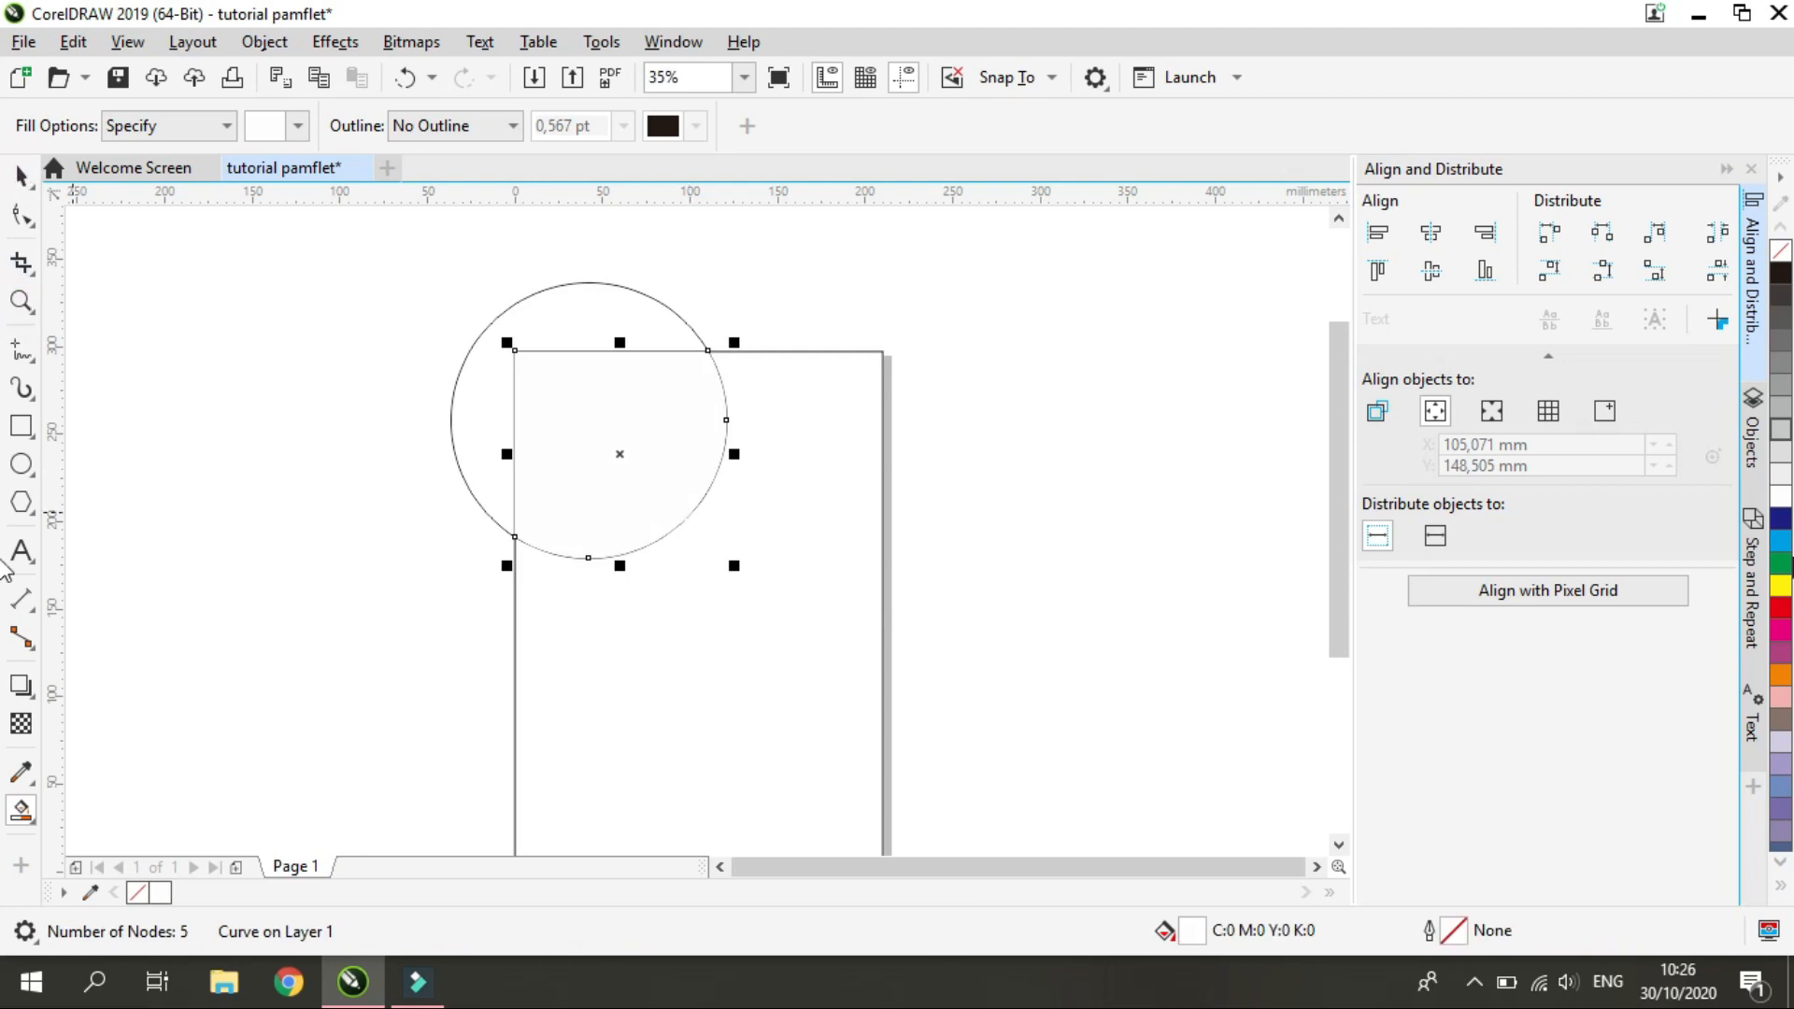
key(space)
click(1782, 542)
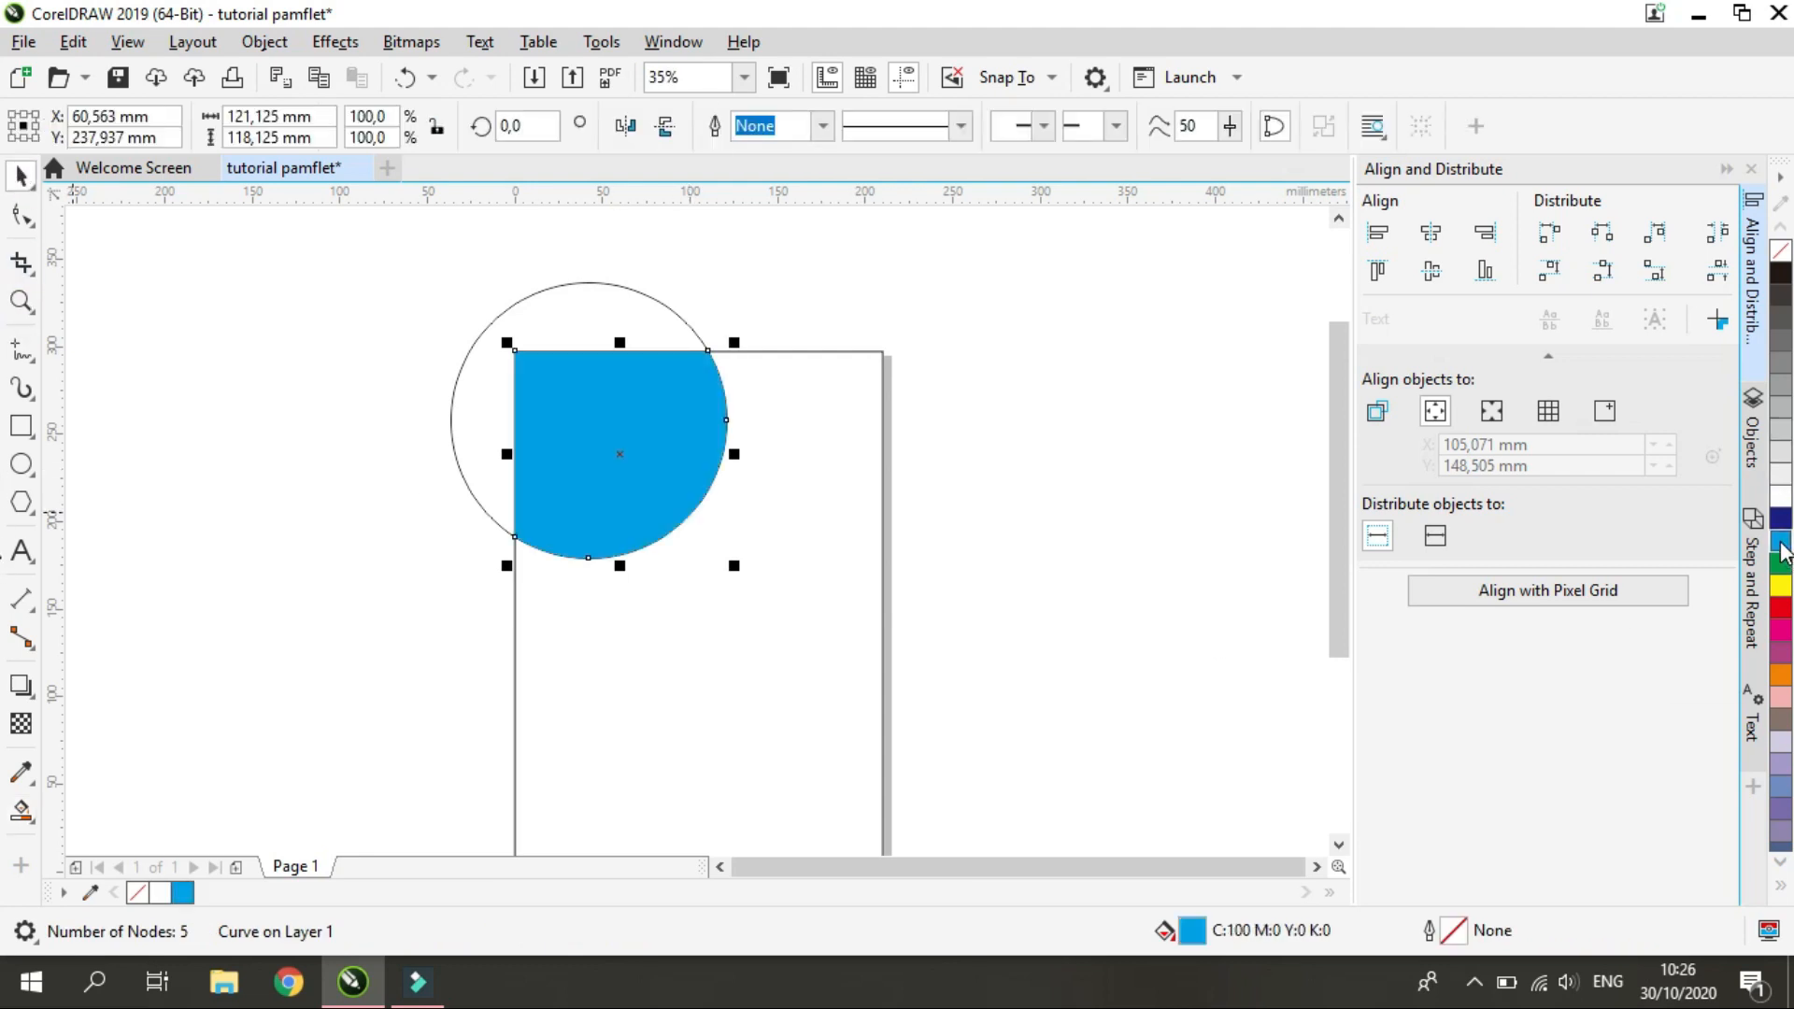
Move the original outline circle off the page and delete it, keeping only the cyan corner shape
drag(643, 515, 416, 537)
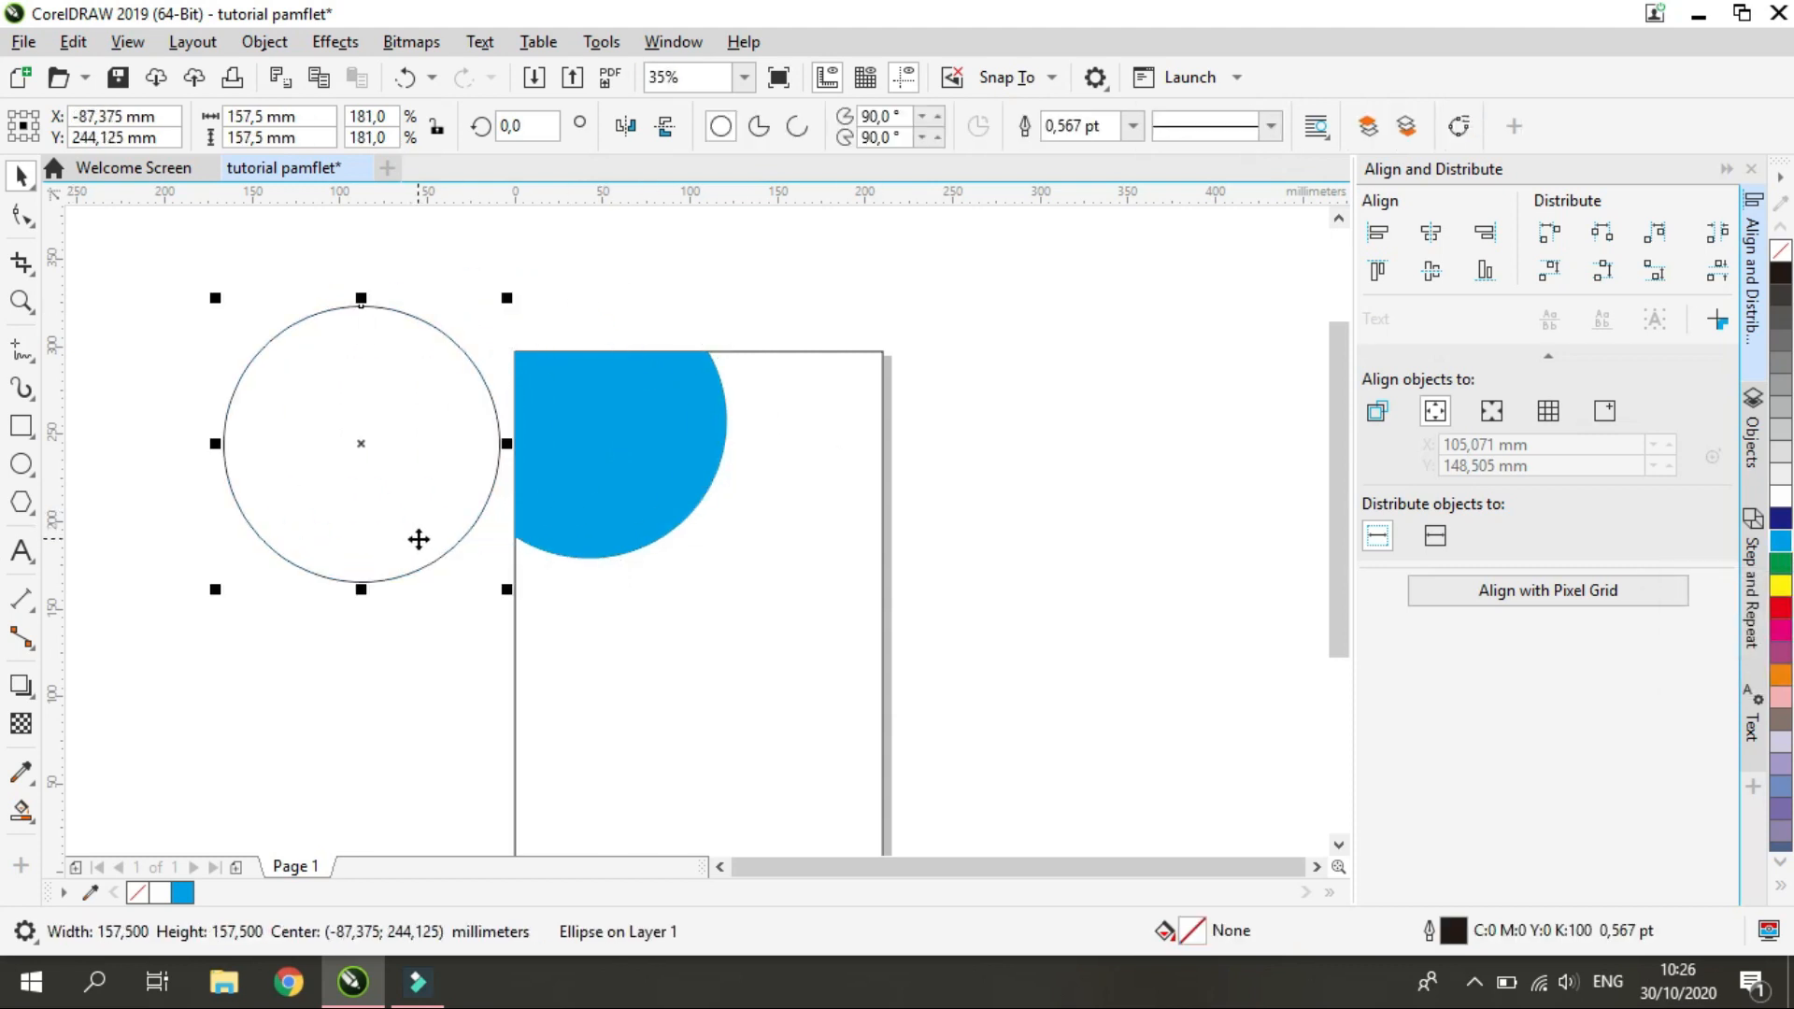
key(Delete)
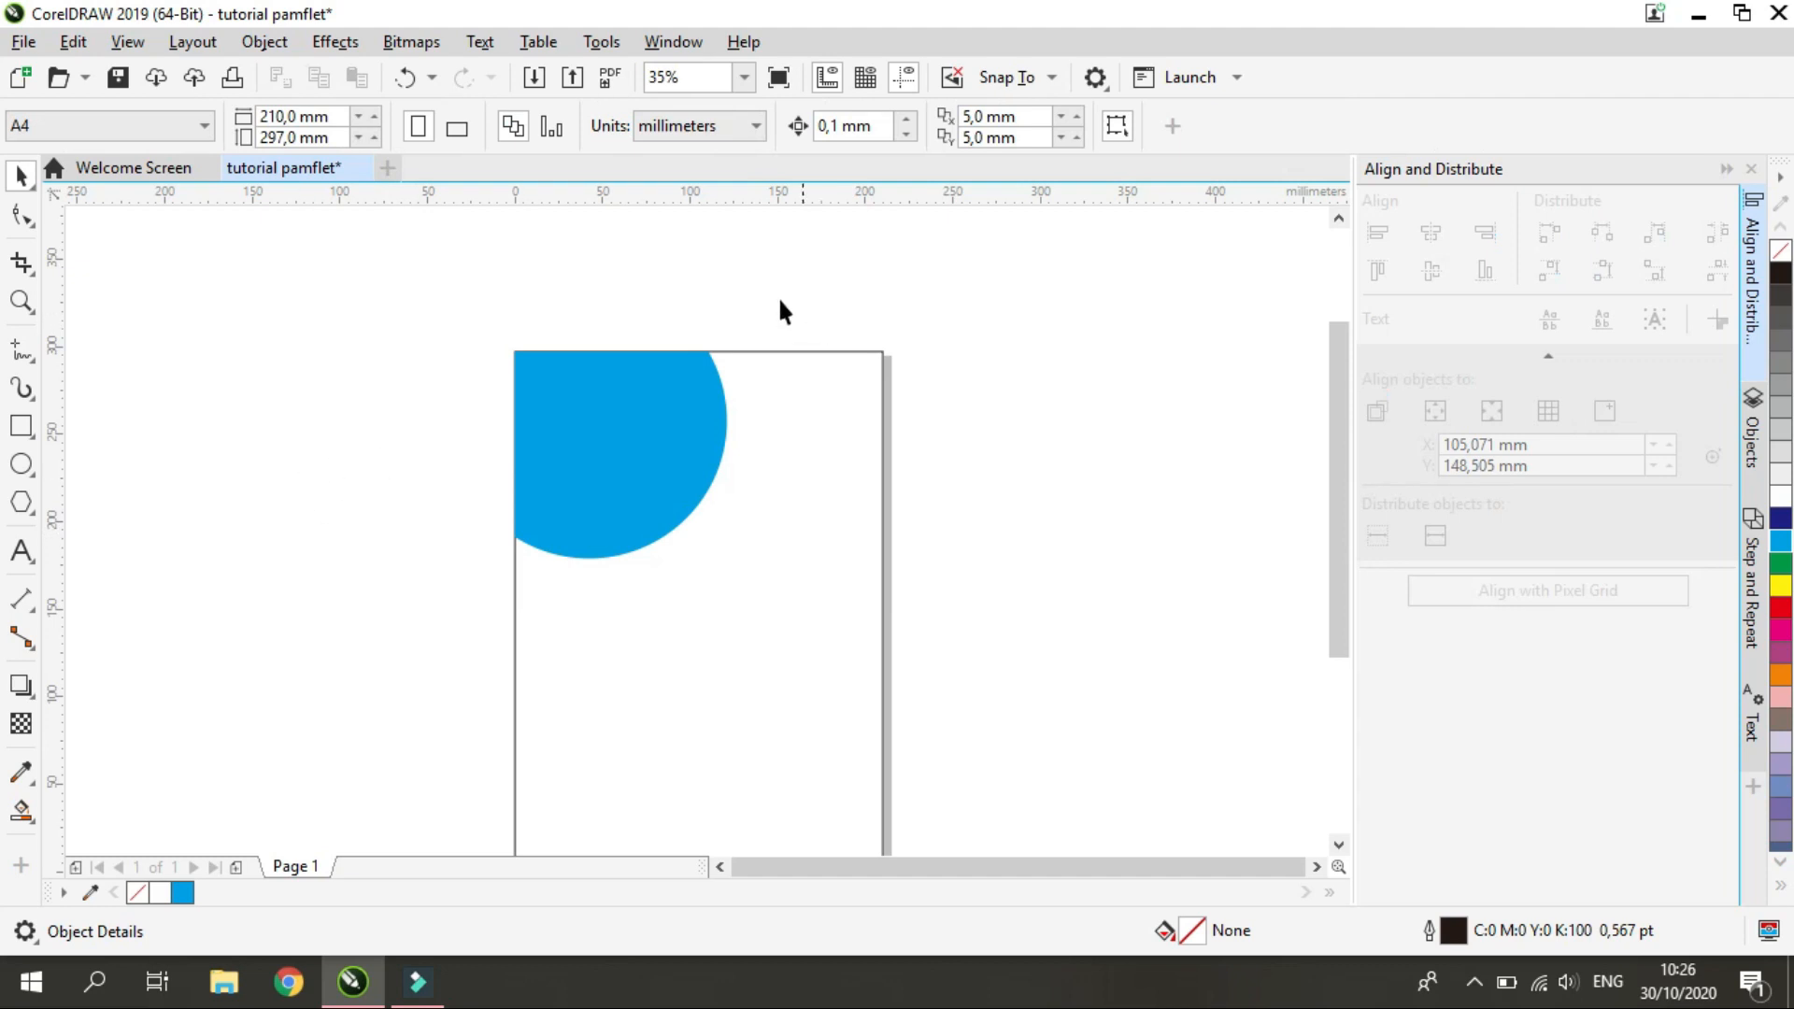
click(646, 434)
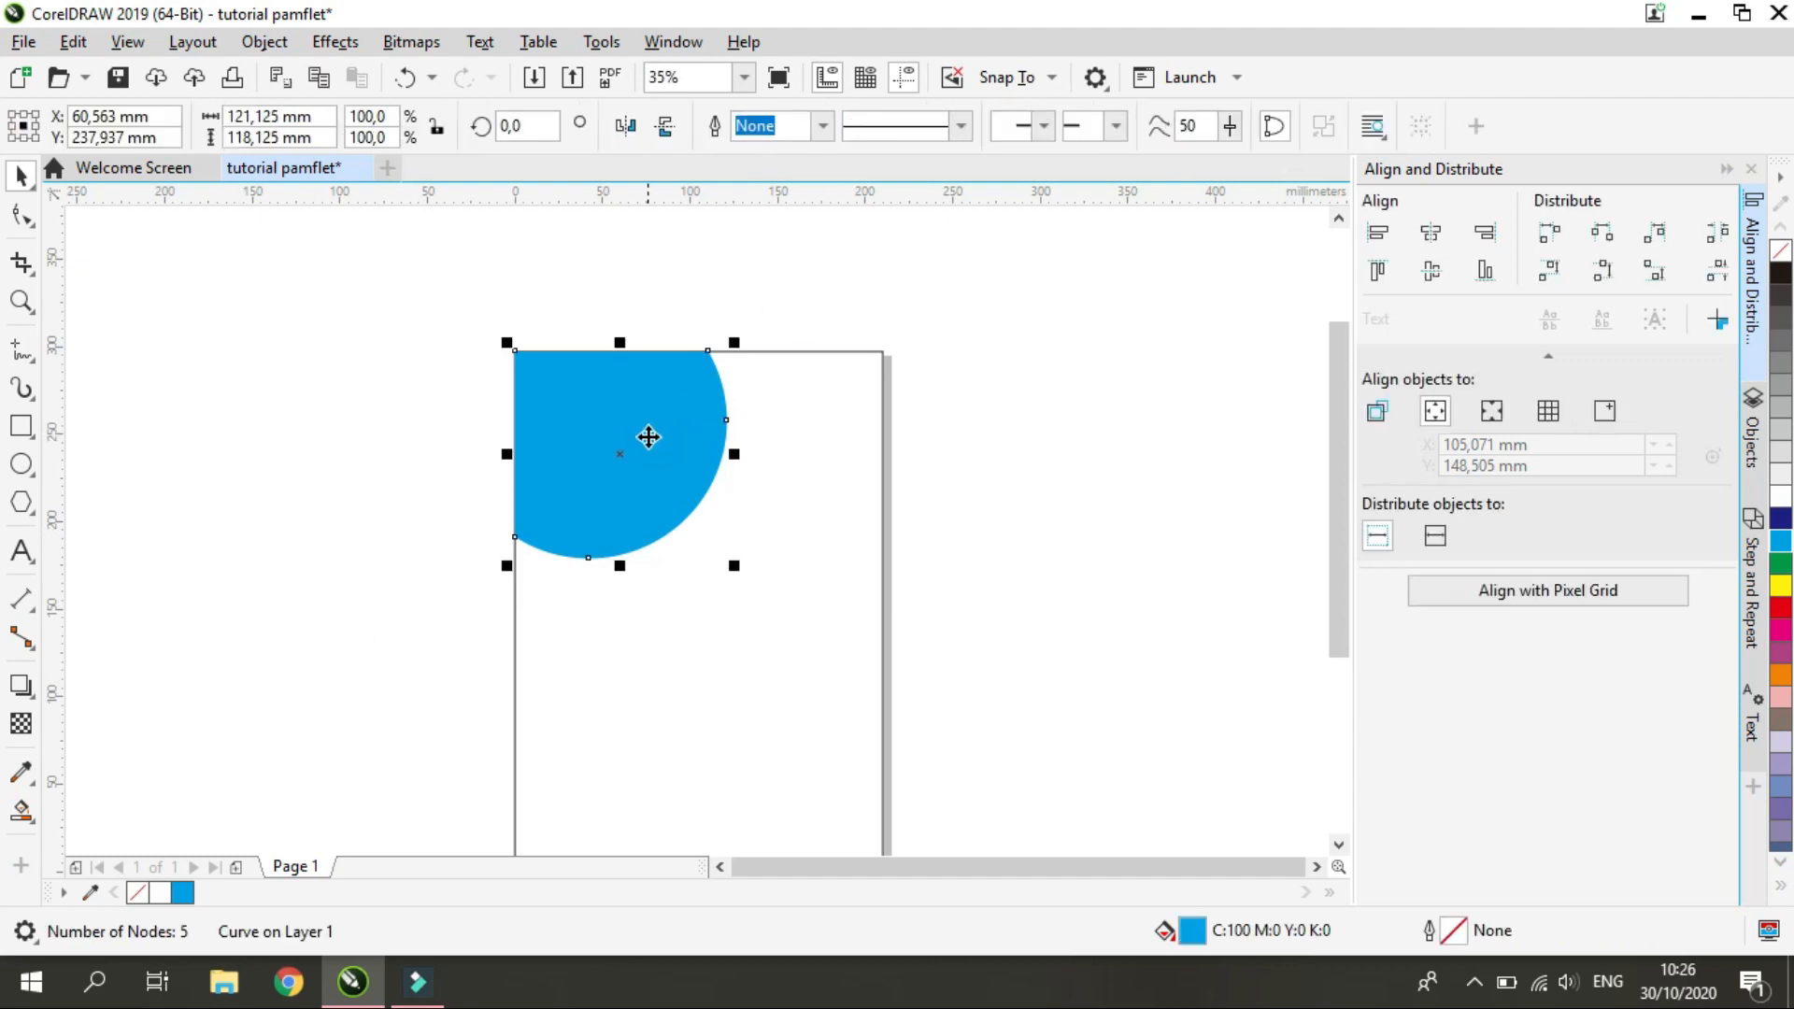
click(1006, 431)
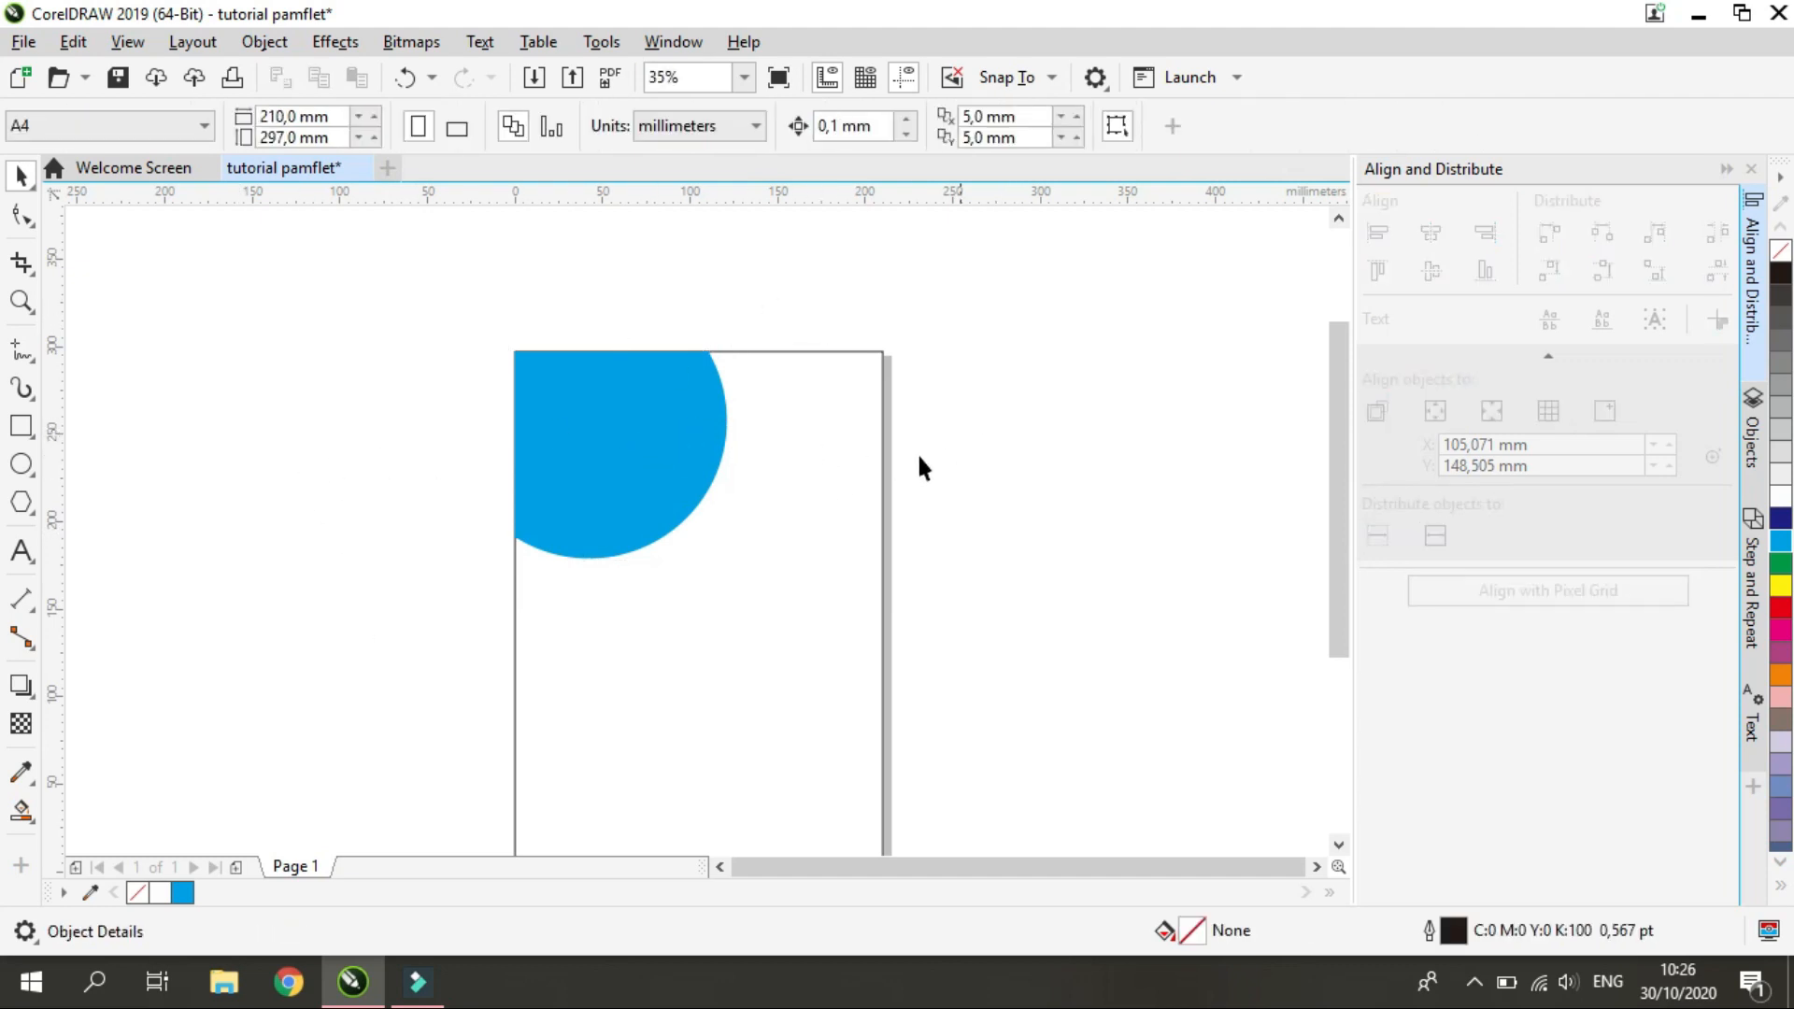
Draw a 3-point curve about 27 by 102 mm just outside the cyan shape's round edge, starting on the page's top edge
click(589, 509)
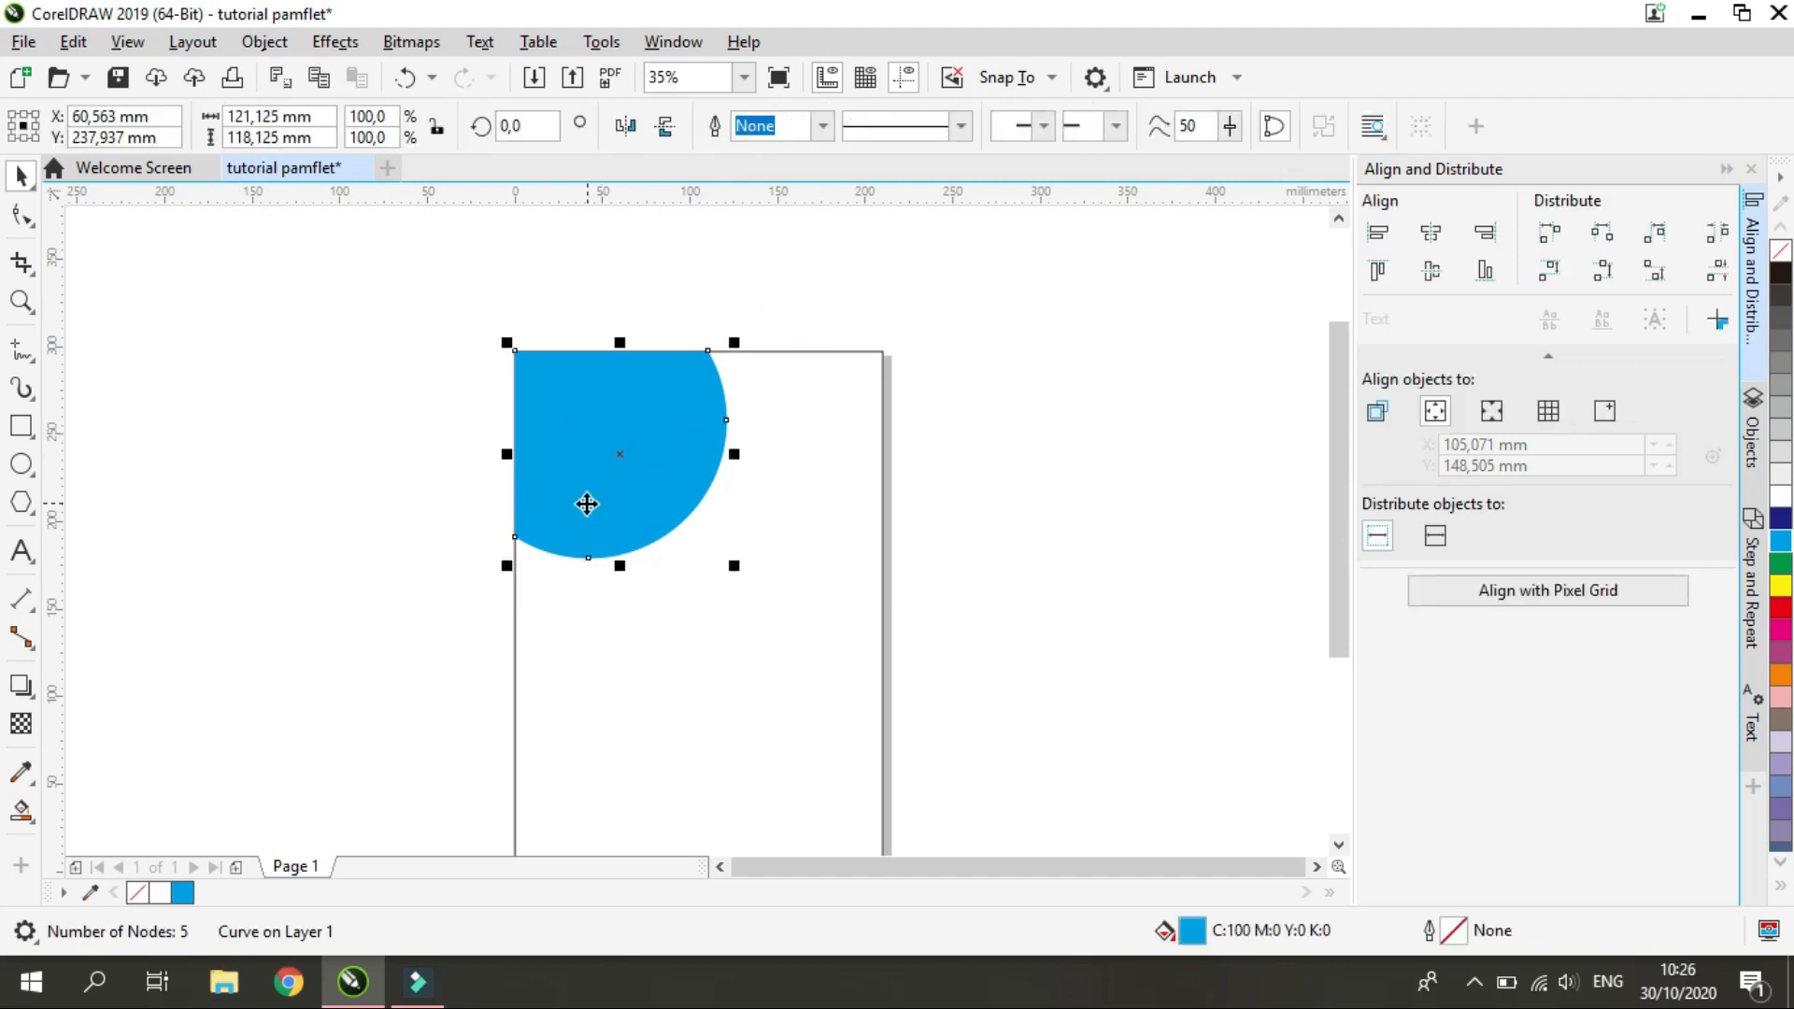
click(32, 361)
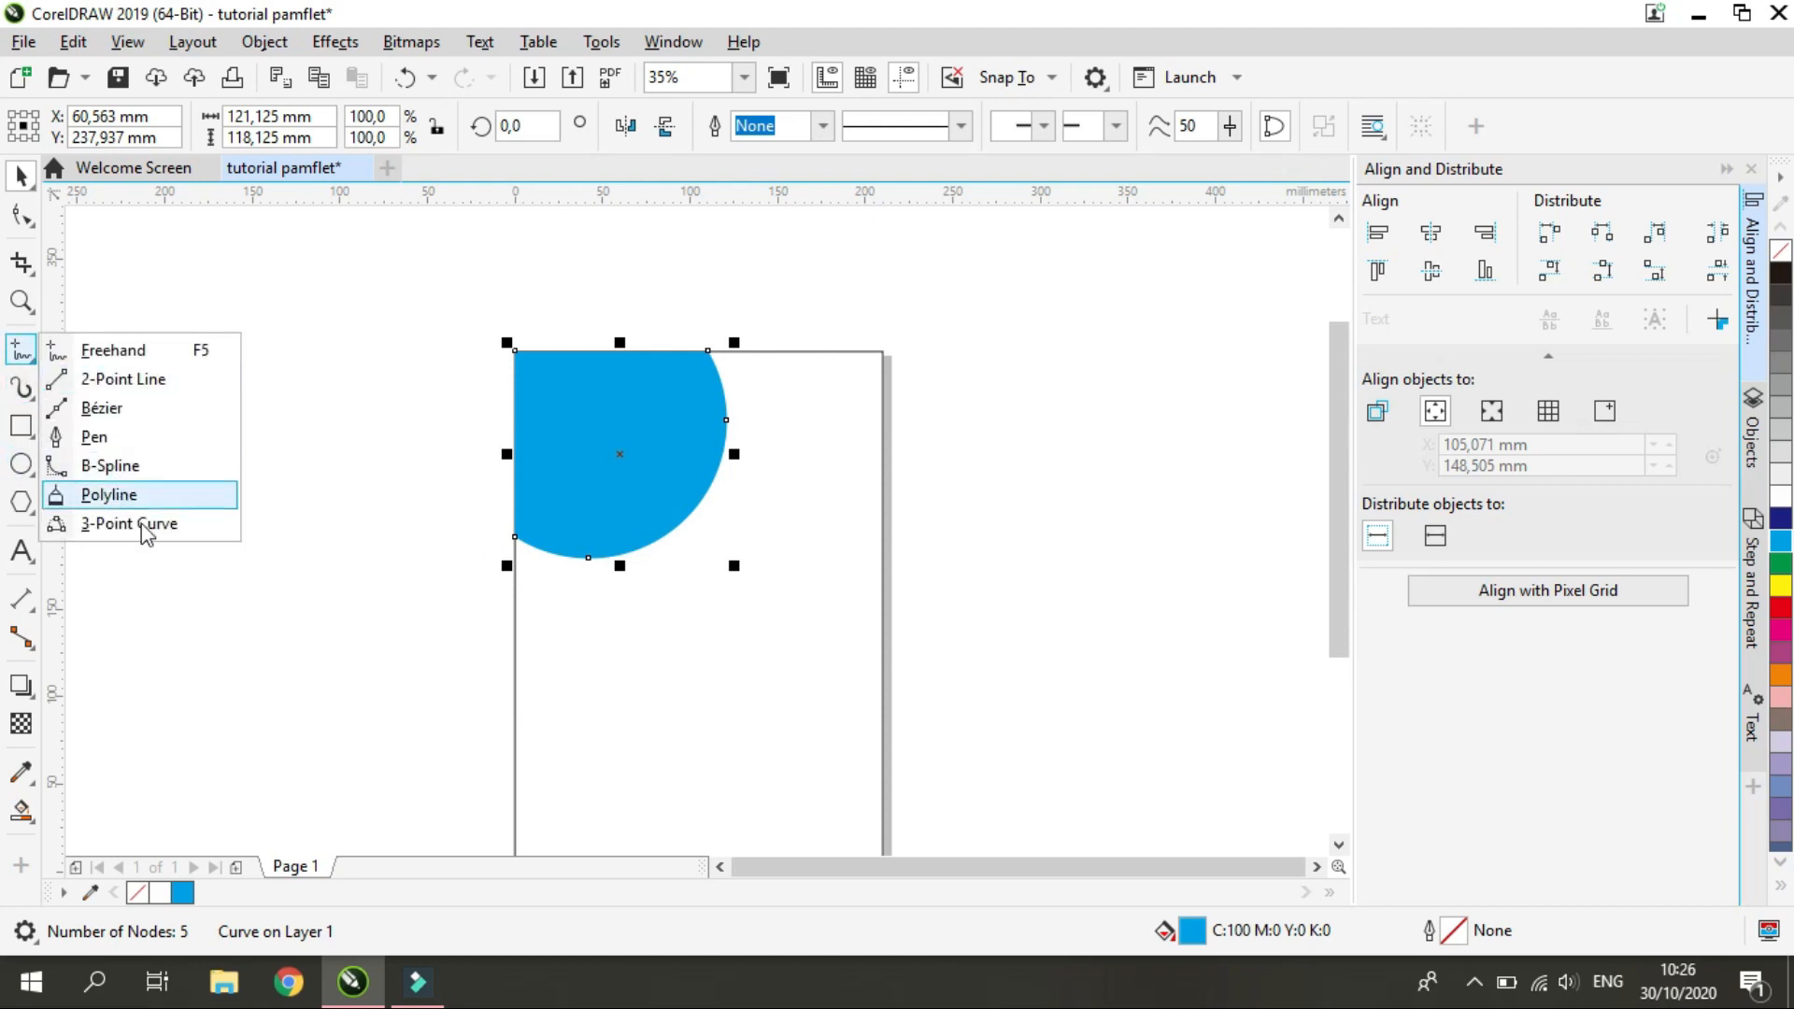
click(131, 525)
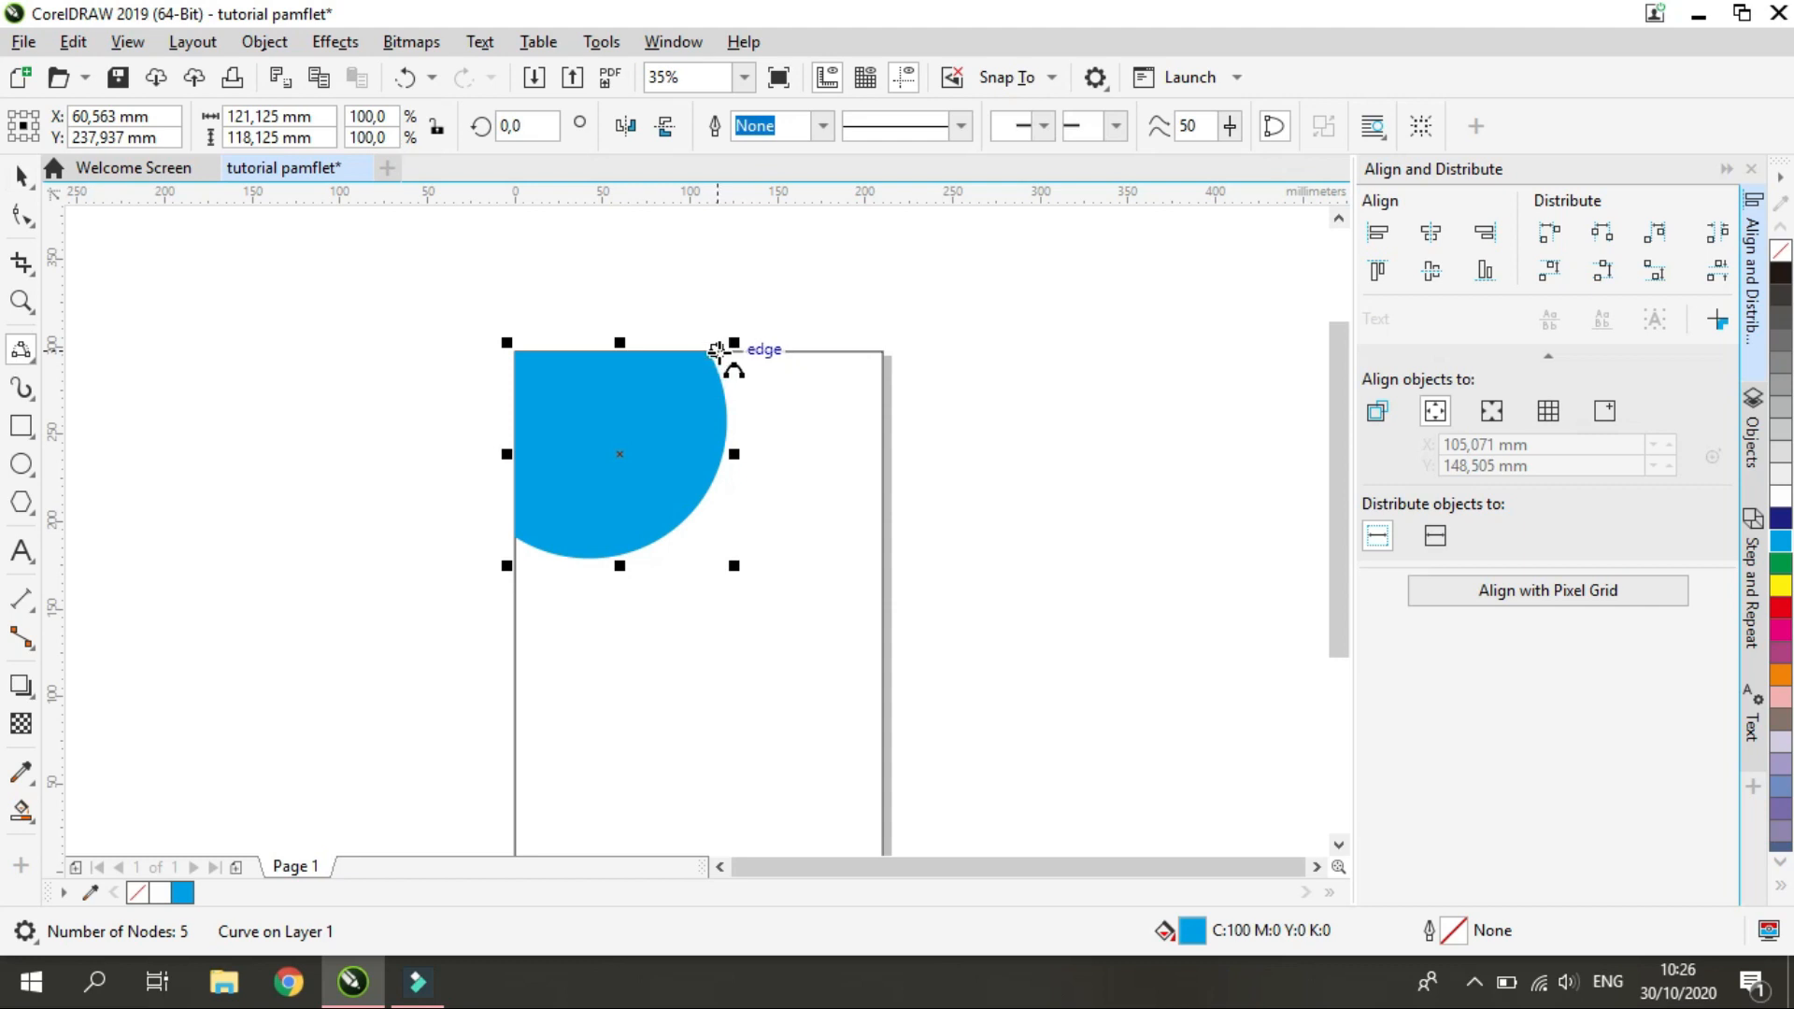
drag(723, 351, 693, 529)
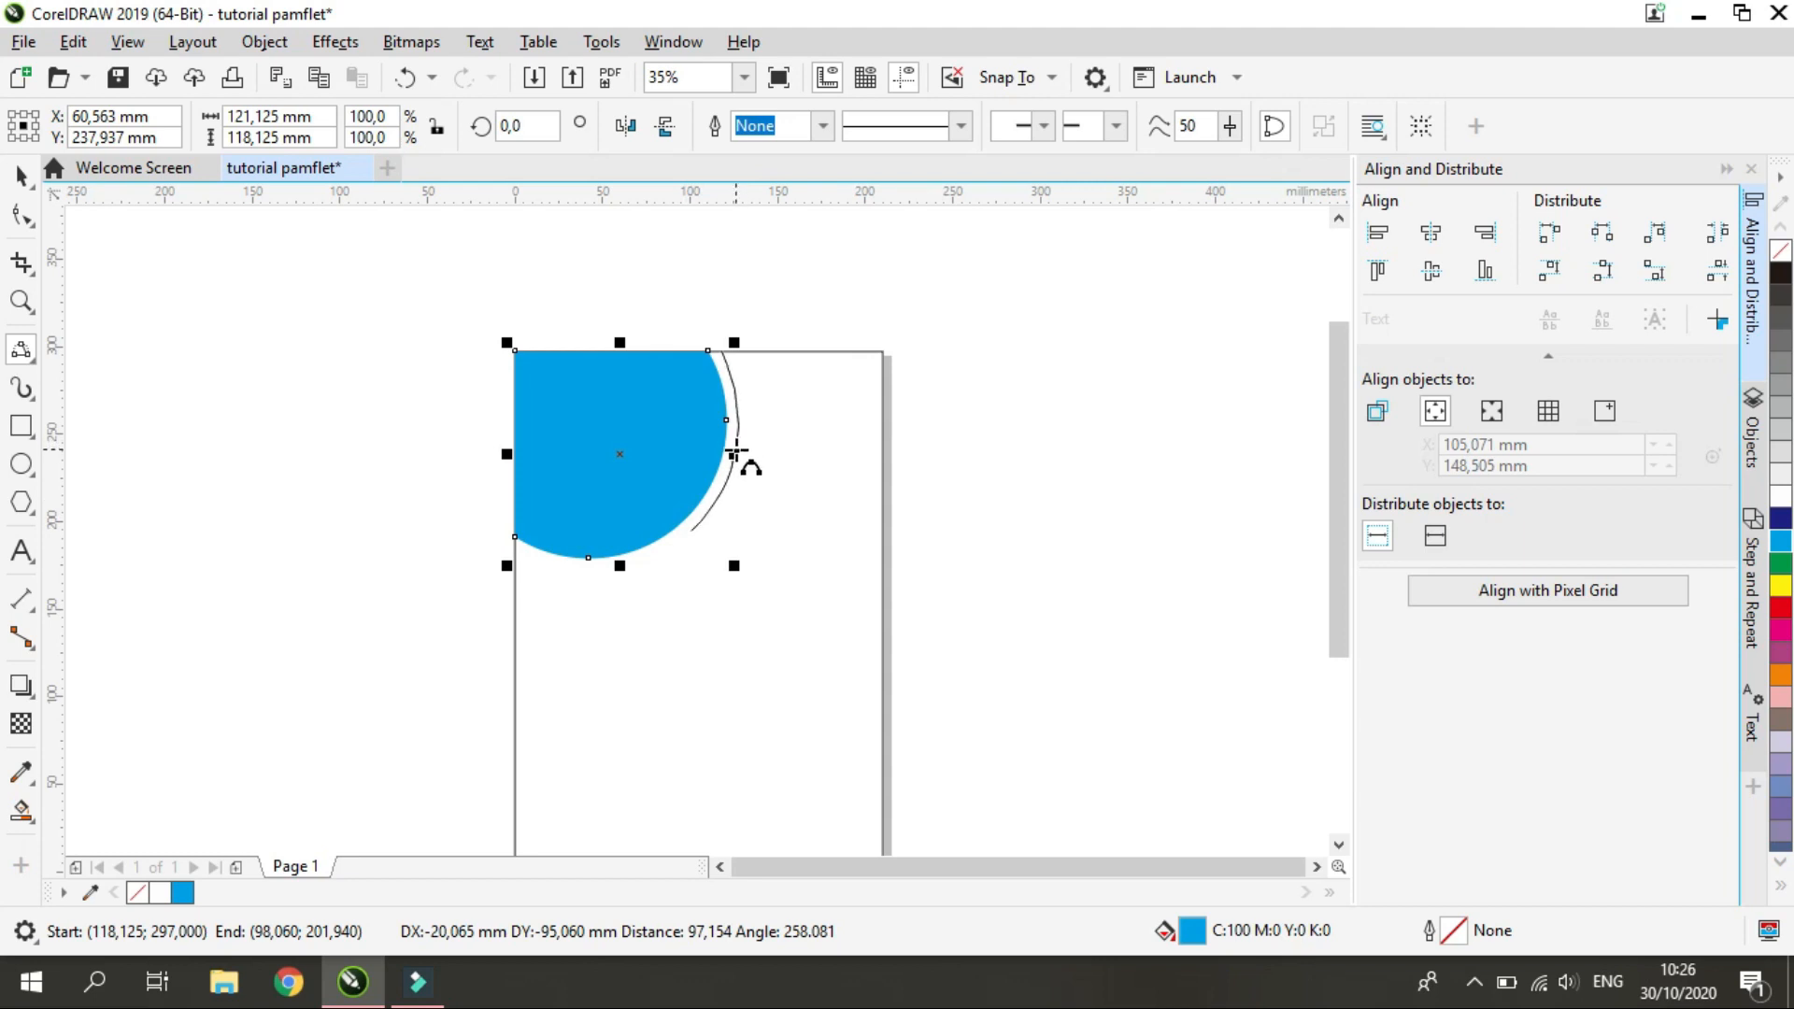
click(737, 455)
scroll(747, 430, up, 2)
scroll(740, 455, down, 4)
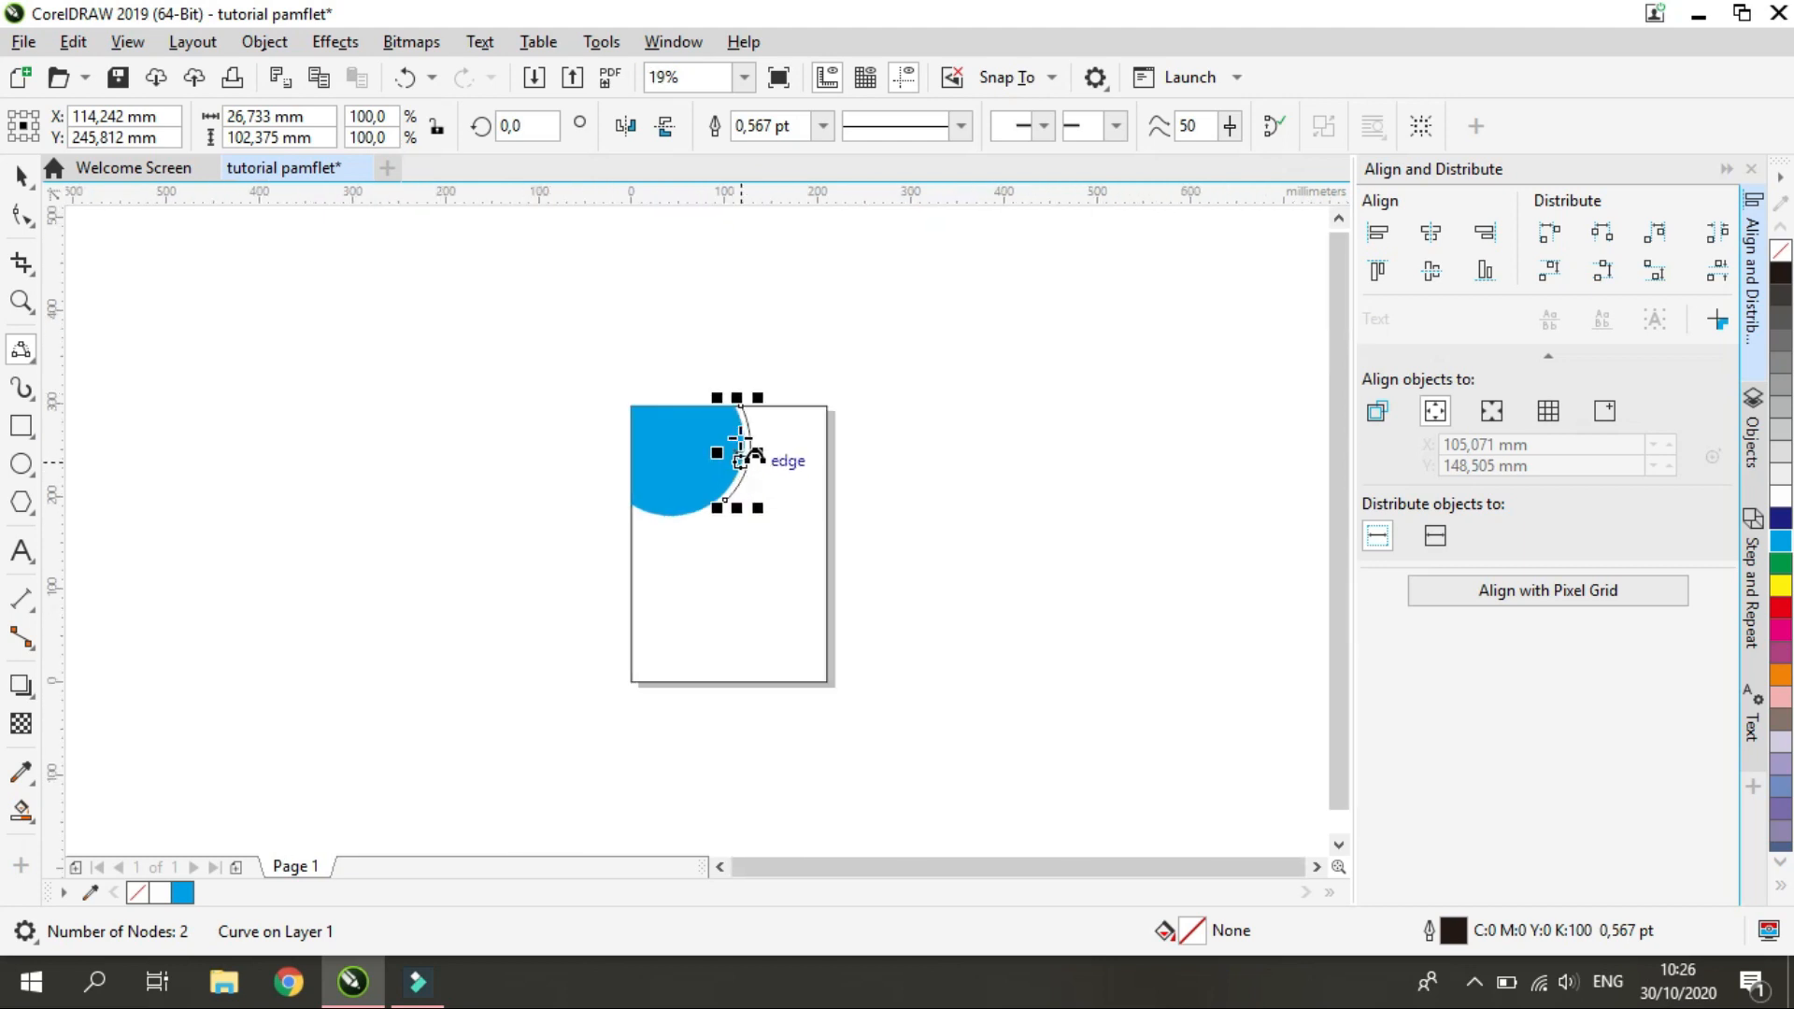
Draw a second 3-point curve from the first curve's lower tip to the page's top edge, closing a tapered crescent
scroll(740, 437, up, 4)
mouse_move(653, 702)
mouse_down()
mouse_move(735, 322)
mouse_move(719, 323)
mouse_up()
click(765, 537)
click(734, 322)
scroll(765, 556, down, 2)
scroll(703, 611, up, 2)
drag(469, 564, 899, 498)
click(715, 610)
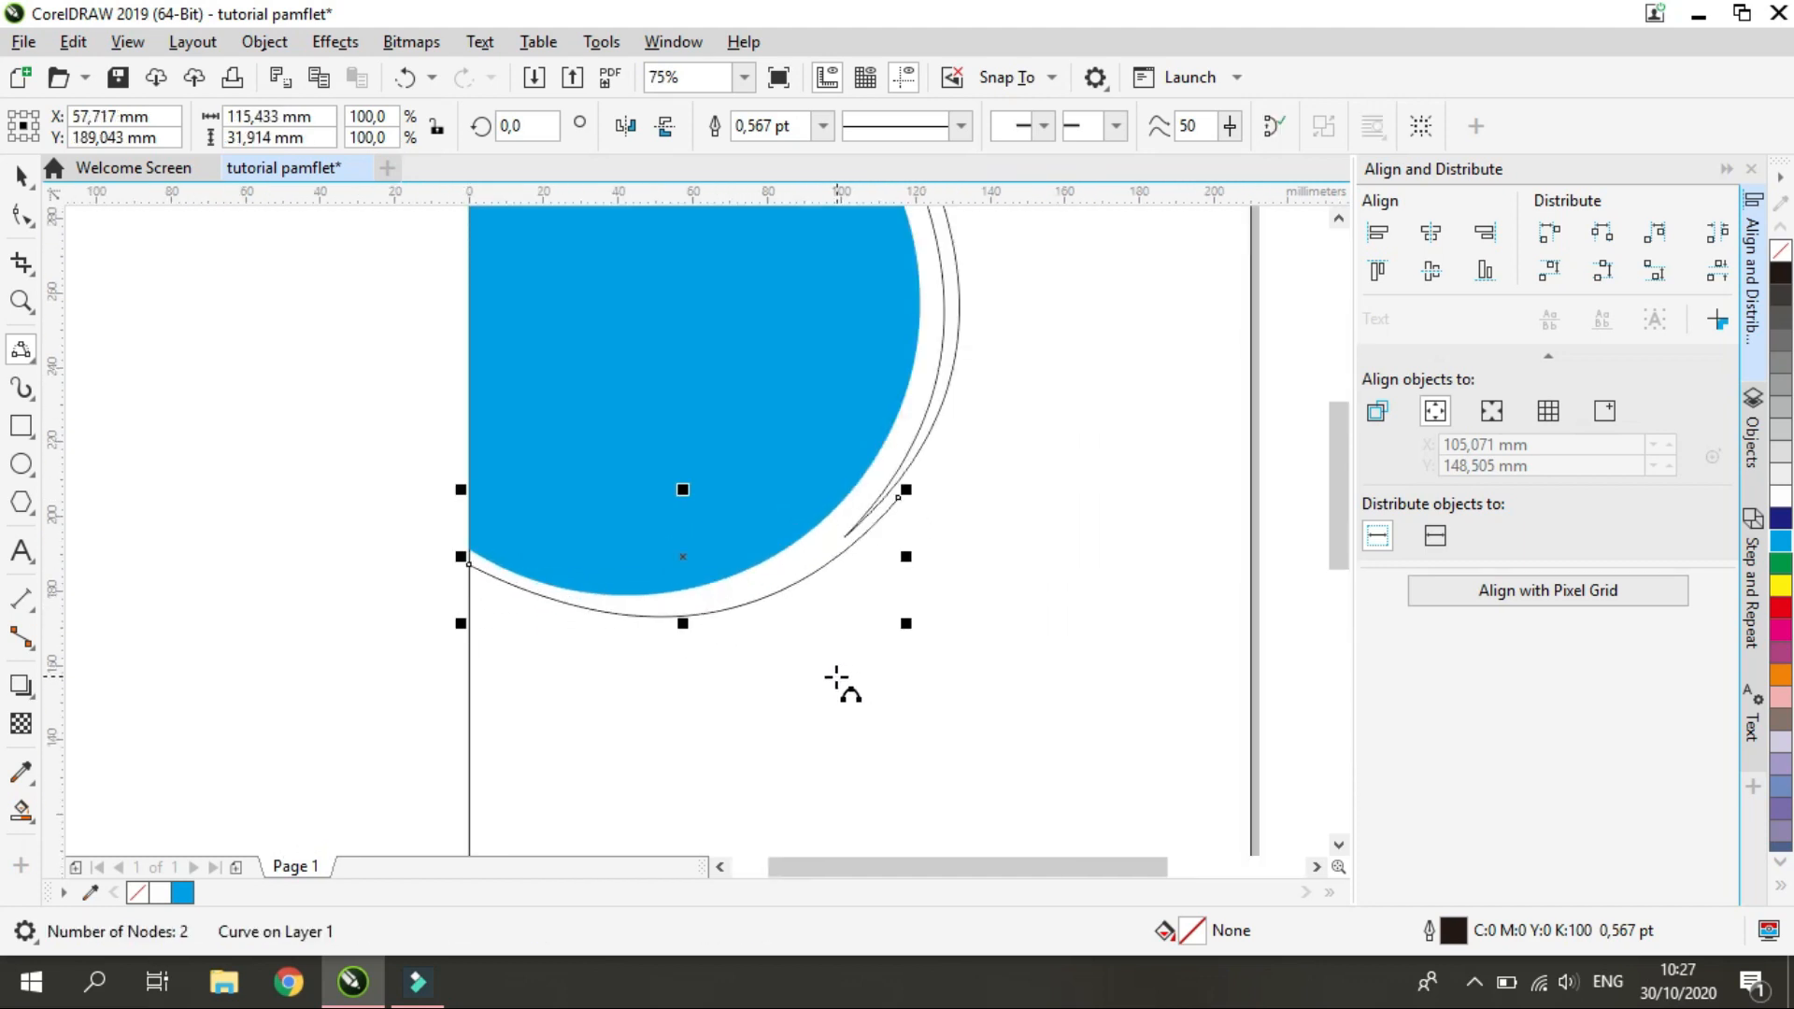
key(ctrl+z)
drag(465, 590, 906, 505)
click(733, 609)
key(ctrl+z)
Draw a closed tapered crescent about 127 by 45 mm below the cyan shape from two 3-point curves starting at the page's left edge
mouse_move(469, 598)
mouse_down()
mouse_move(949, 488)
mouse_move(469, 617)
mouse_move(469, 597)
mouse_up()
click(733, 628)
click(744, 627)
click(469, 598)
scroll(424, 606, down, 1)
scroll(425, 606, up, 1)
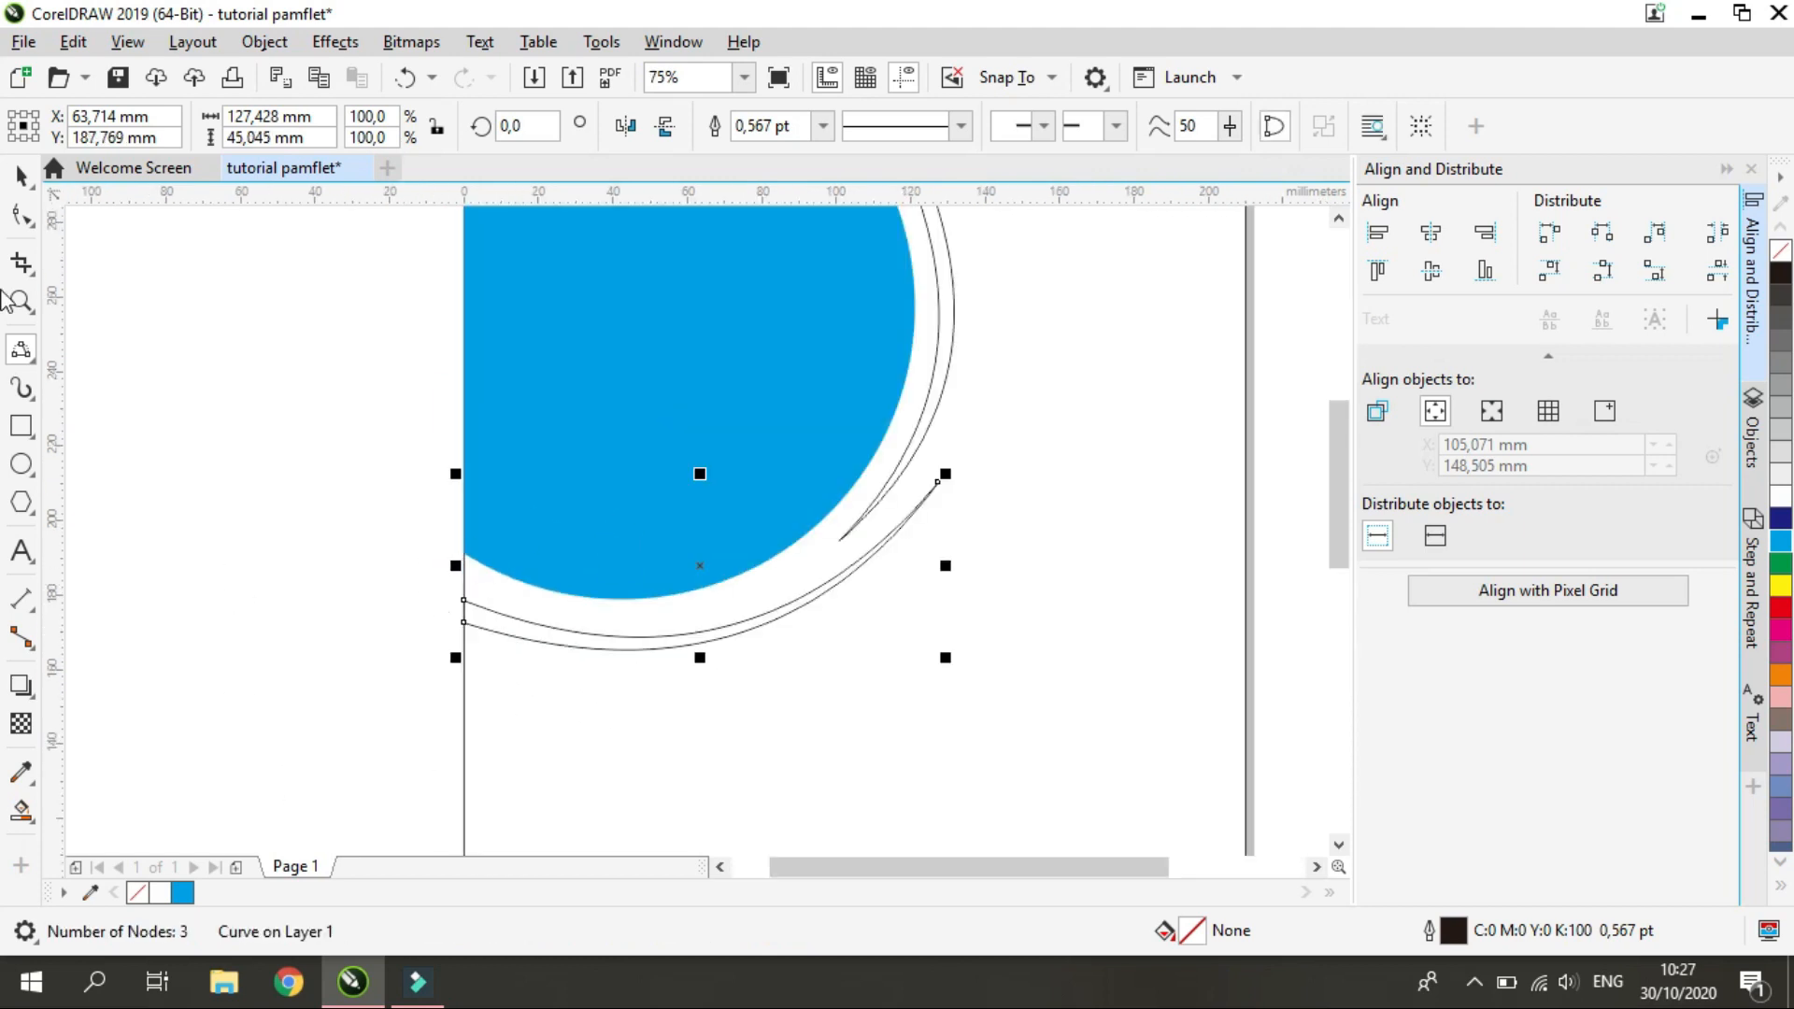
Bend the lower crescent's curves with the Shape tool so they follow the round edge of the cyan shape
click(24, 176)
scroll(710, 644, down, 1)
scroll(794, 517, up, 1)
key(F10)
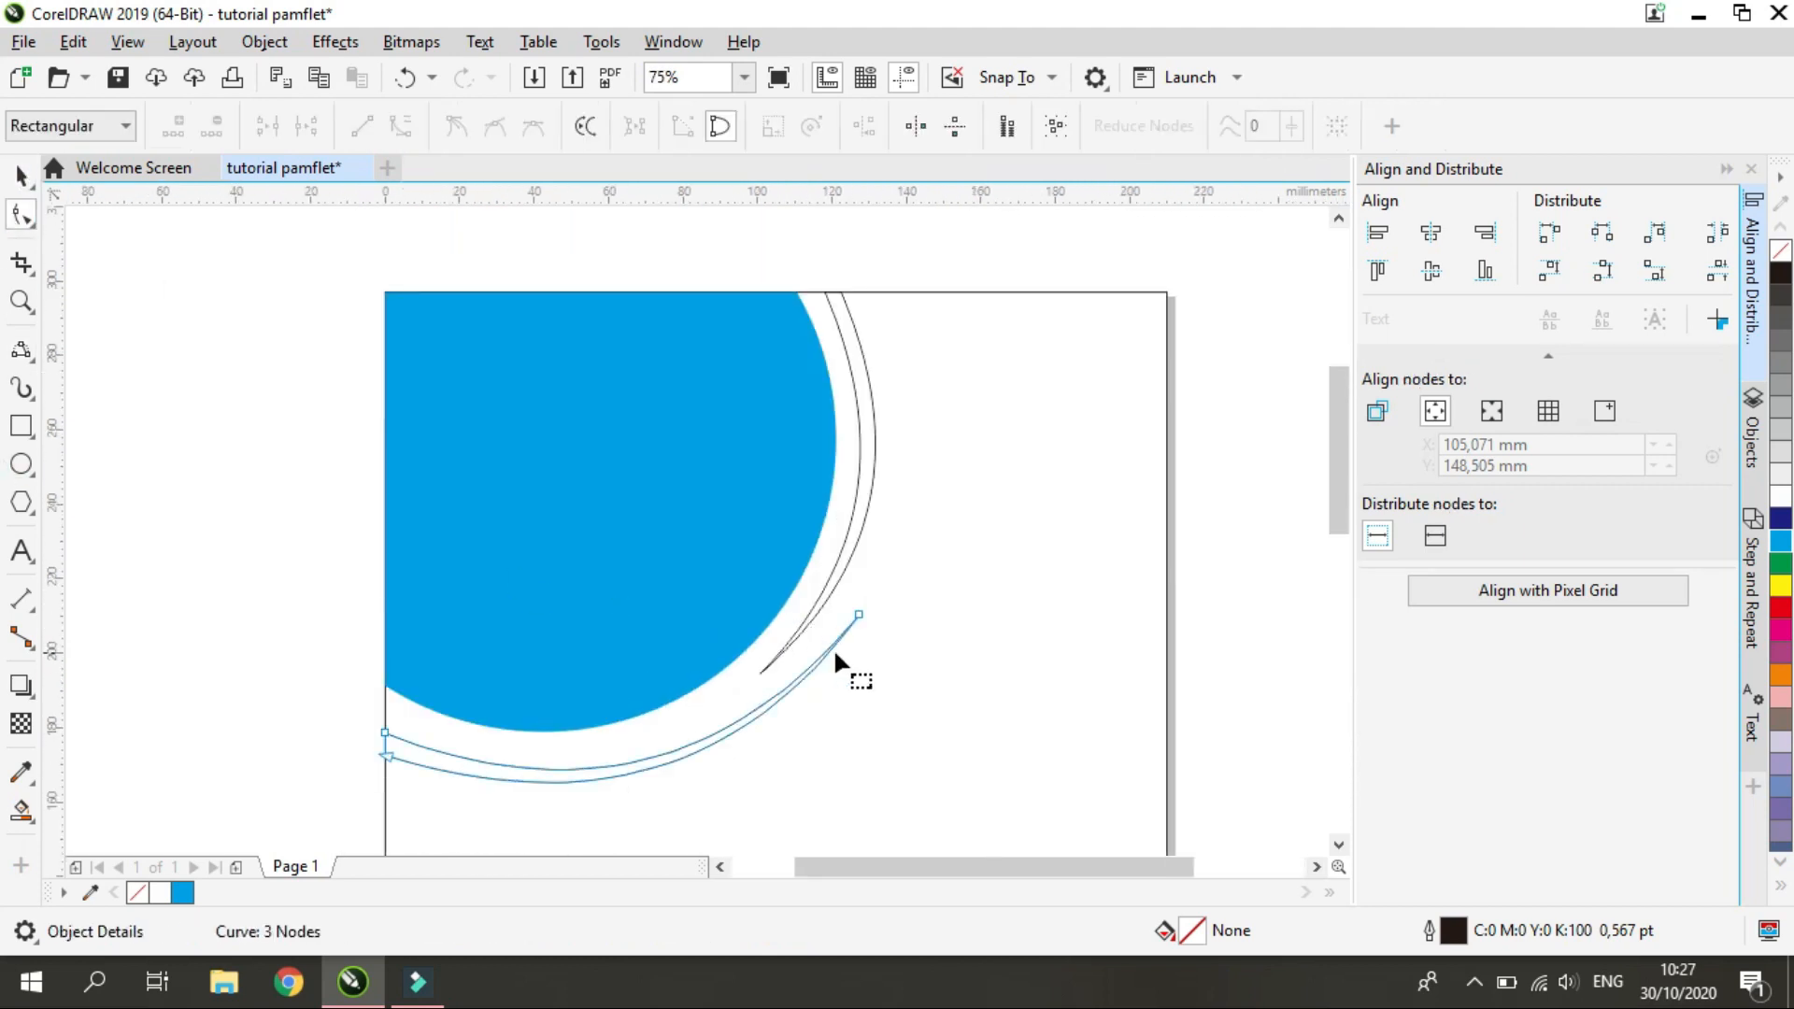
drag(801, 681, 793, 721)
drag(573, 808, 589, 820)
click(751, 730)
Shift the lower crescent's node down along the page's left edge and refine the adjoining curve's bend
click(386, 752)
scroll(376, 742, up, 2)
drag(413, 699, 414, 714)
scroll(380, 706, down, 2)
drag(591, 796, 599, 783)
click(703, 732)
Draw a small closed crescent about 60 by 12 mm from two 3-point curves, between the cyan shape and the lower crescent
scroll(703, 732, down, 1)
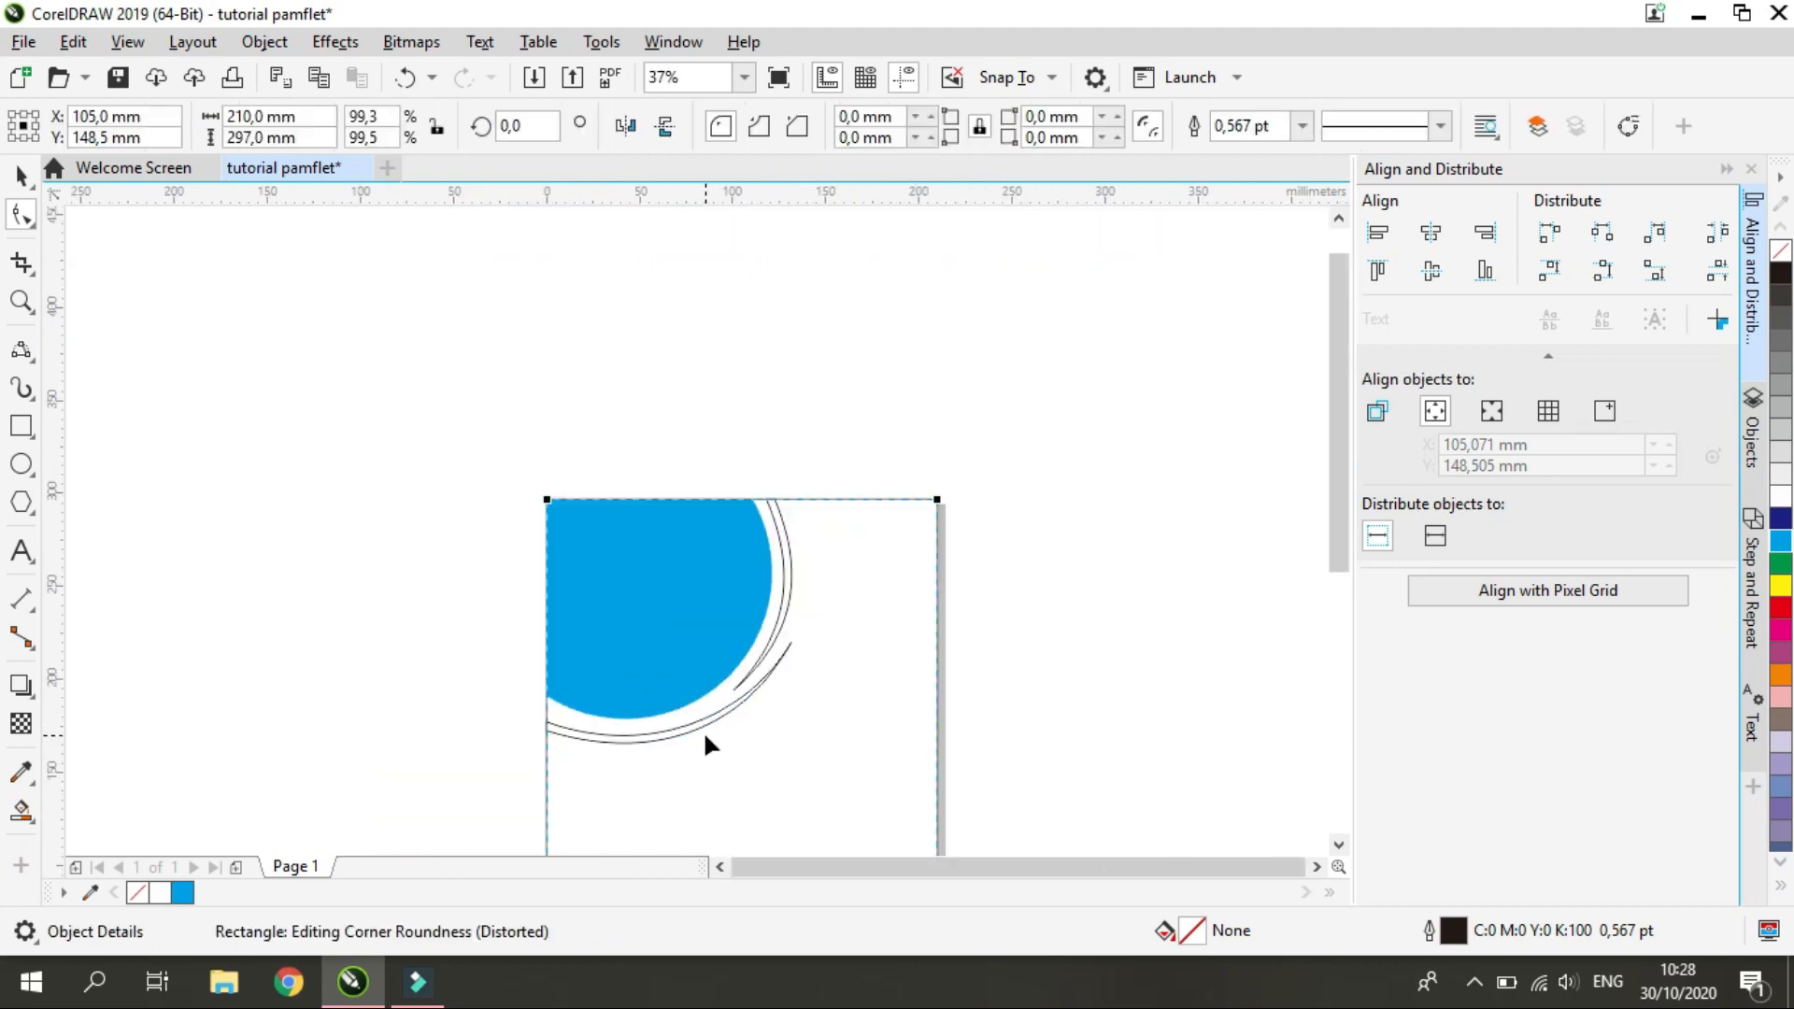
scroll(704, 733, up, 2)
scroll(620, 743, down, 1)
click(21, 350)
drag(442, 719, 667, 678)
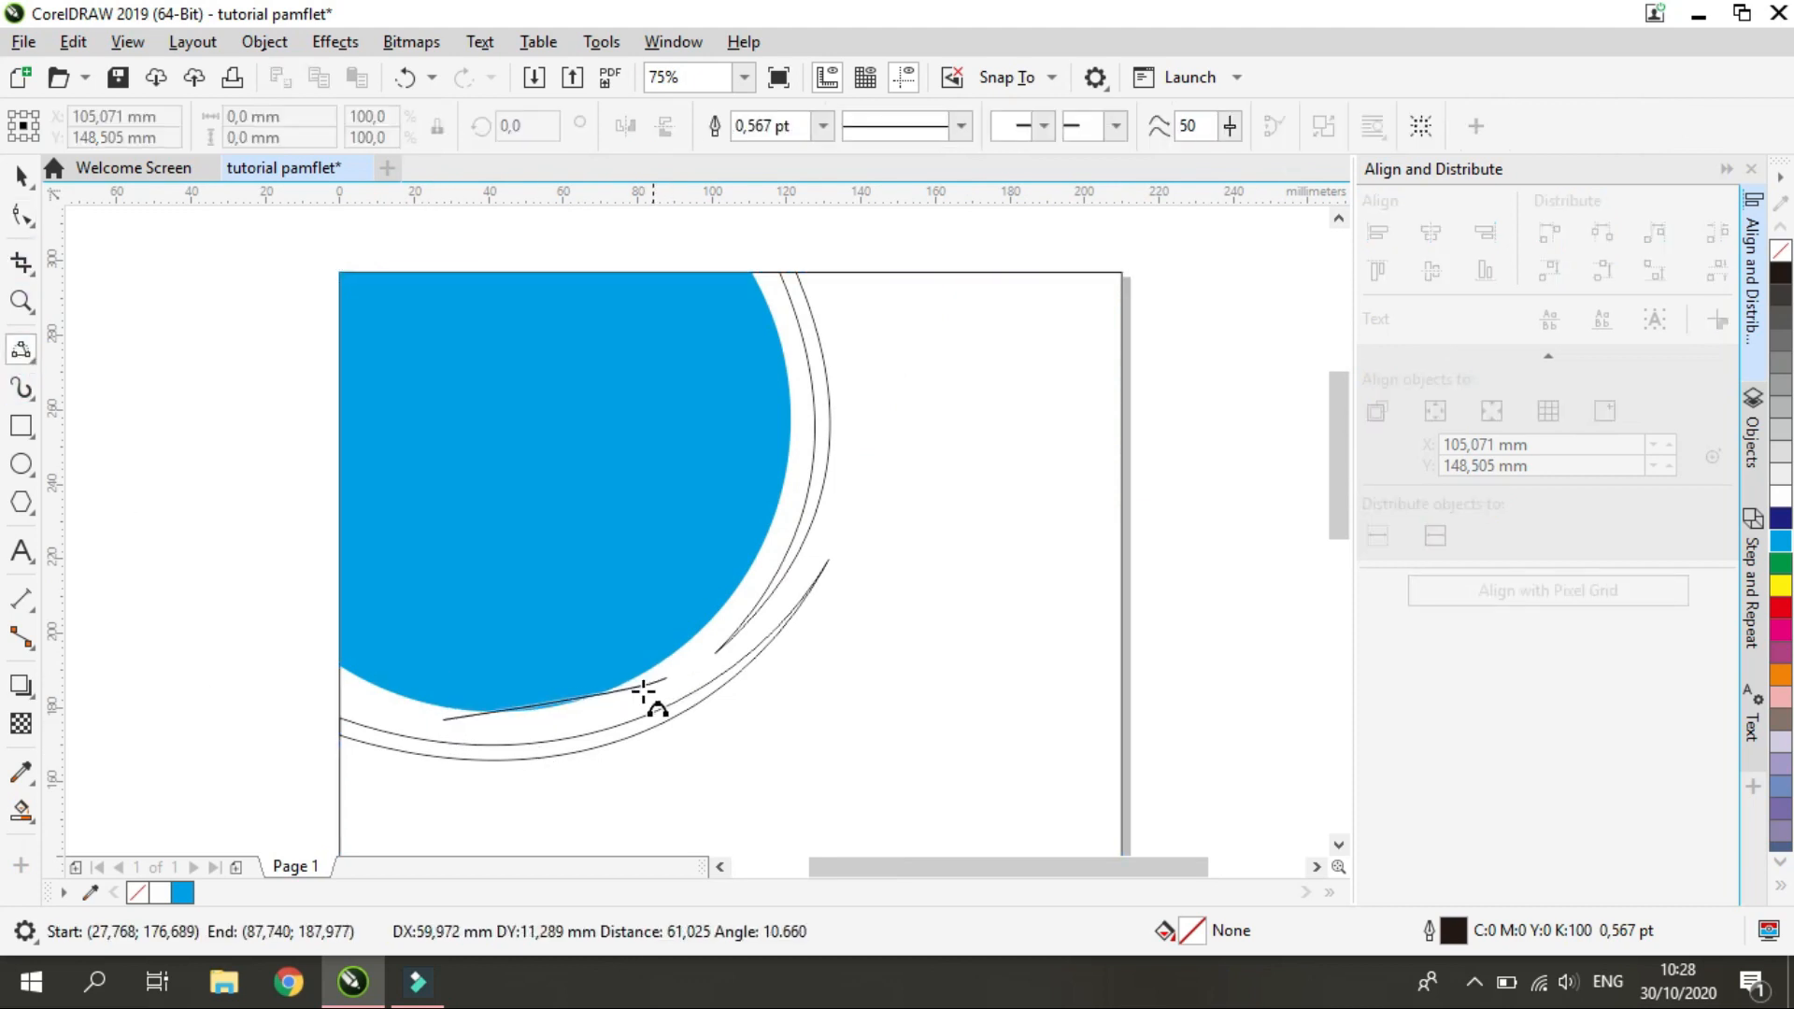
scroll(570, 727, up, 1)
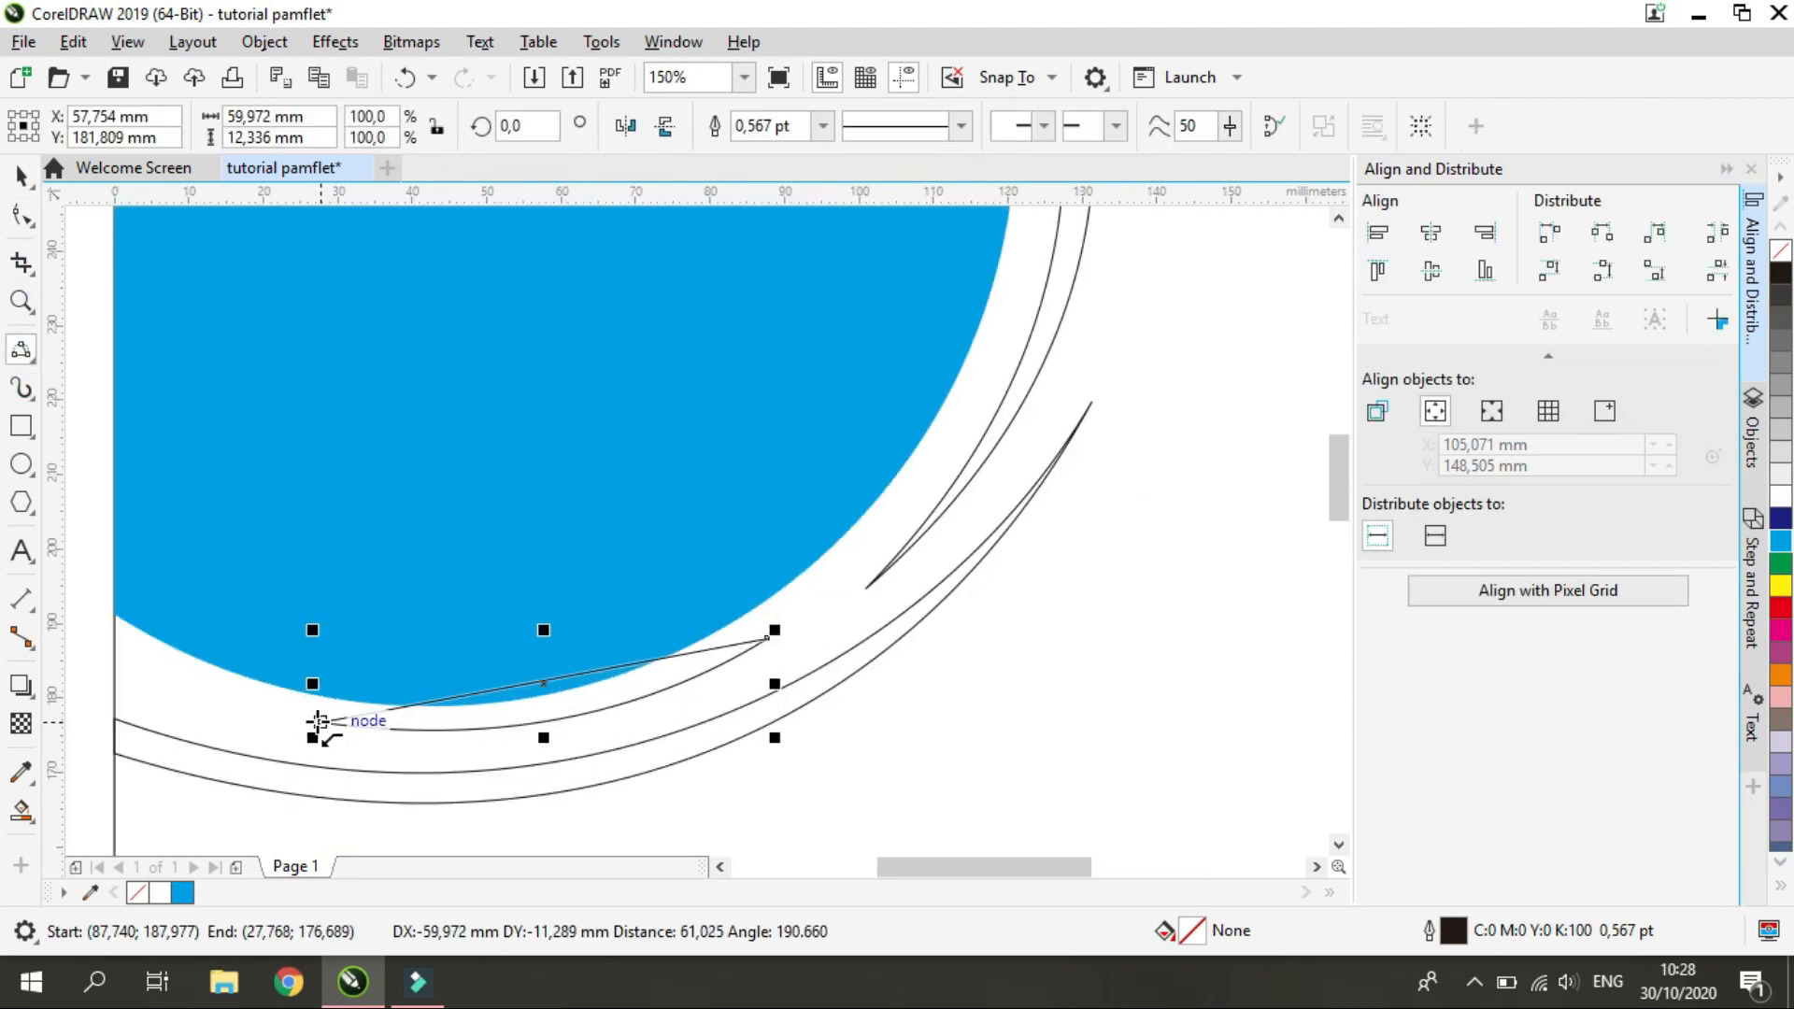
click(567, 736)
Extend the small crescent's tips, the left one to about X 10.8, Y 178.5 mm, and bend its curves along the cyan edge
click(20, 215)
scroll(316, 612, down, 2)
scroll(308, 637, up, 1)
drag(334, 612, 270, 606)
drag(556, 571, 571, 568)
drag(510, 618, 480, 641)
mouse_move(353, 631)
mouse_down()
mouse_move(334, 635)
mouse_move(383, 638)
mouse_up()
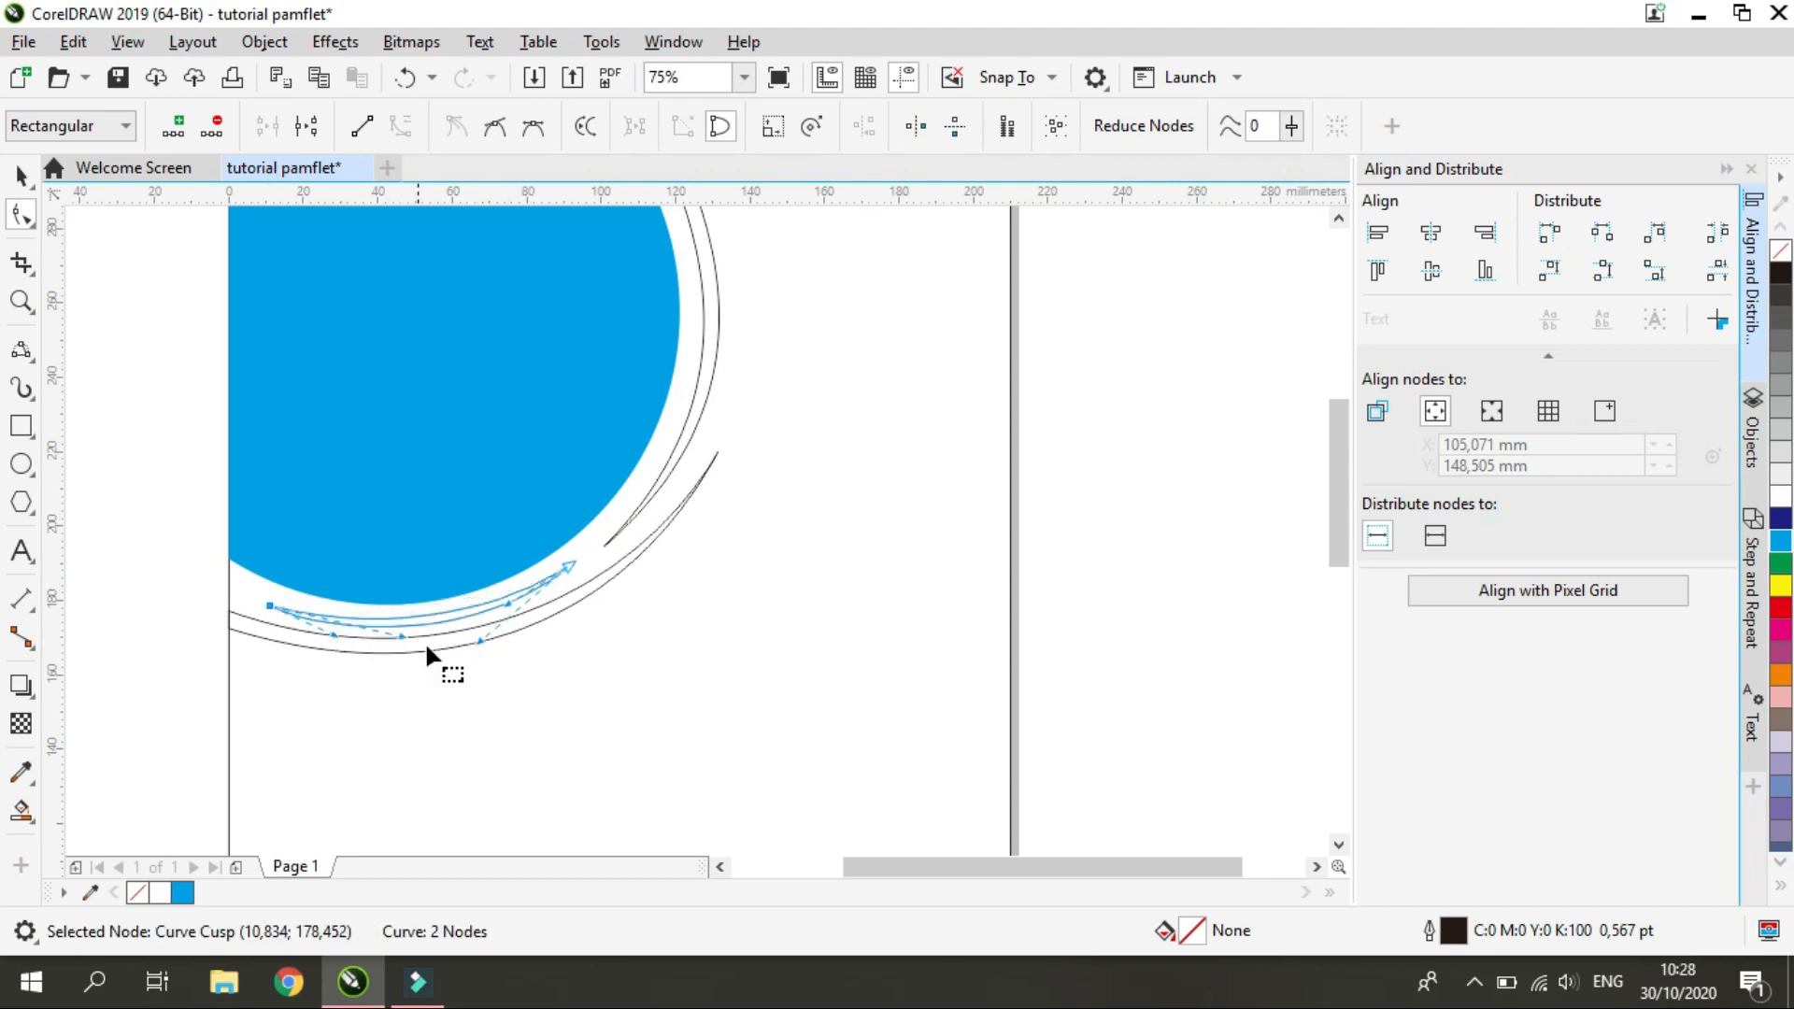
click(312, 631)
scroll(312, 628, down, 1)
scroll(313, 628, up, 1)
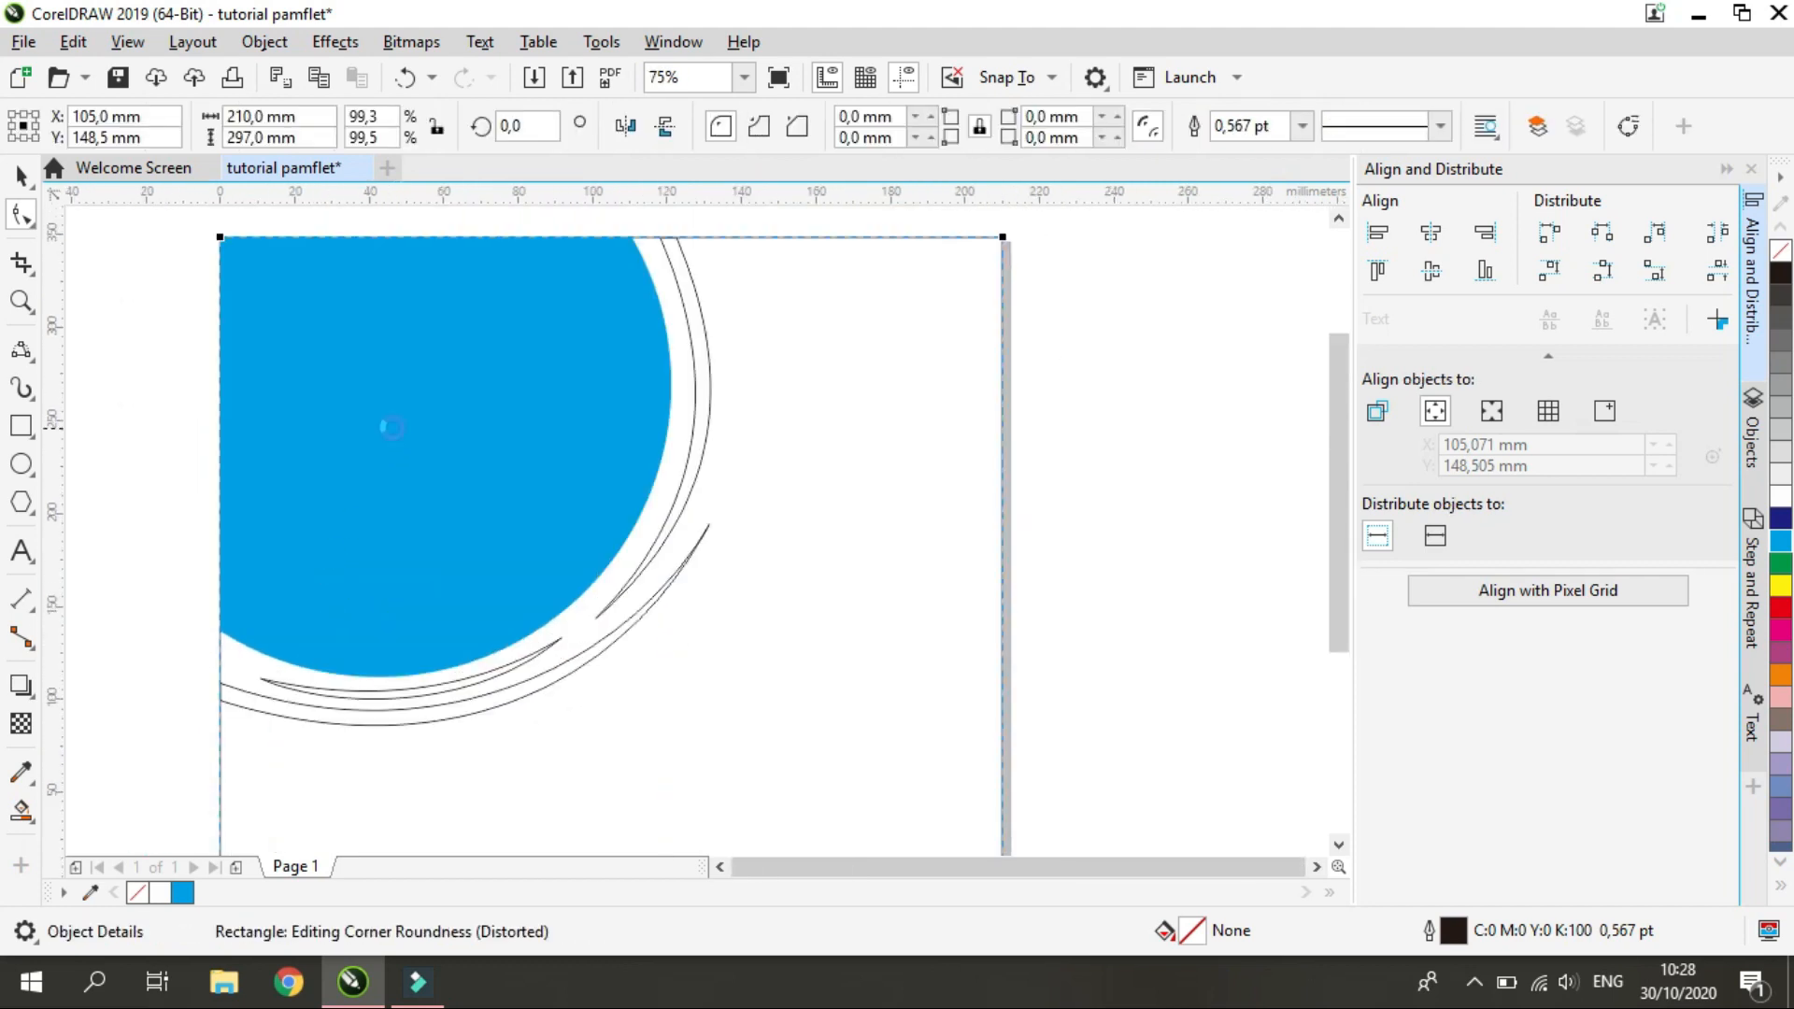
Select the cyan corner shape and the three crescents and weld them into one cyan object
scroll(385, 421, down, 1)
click(21, 175)
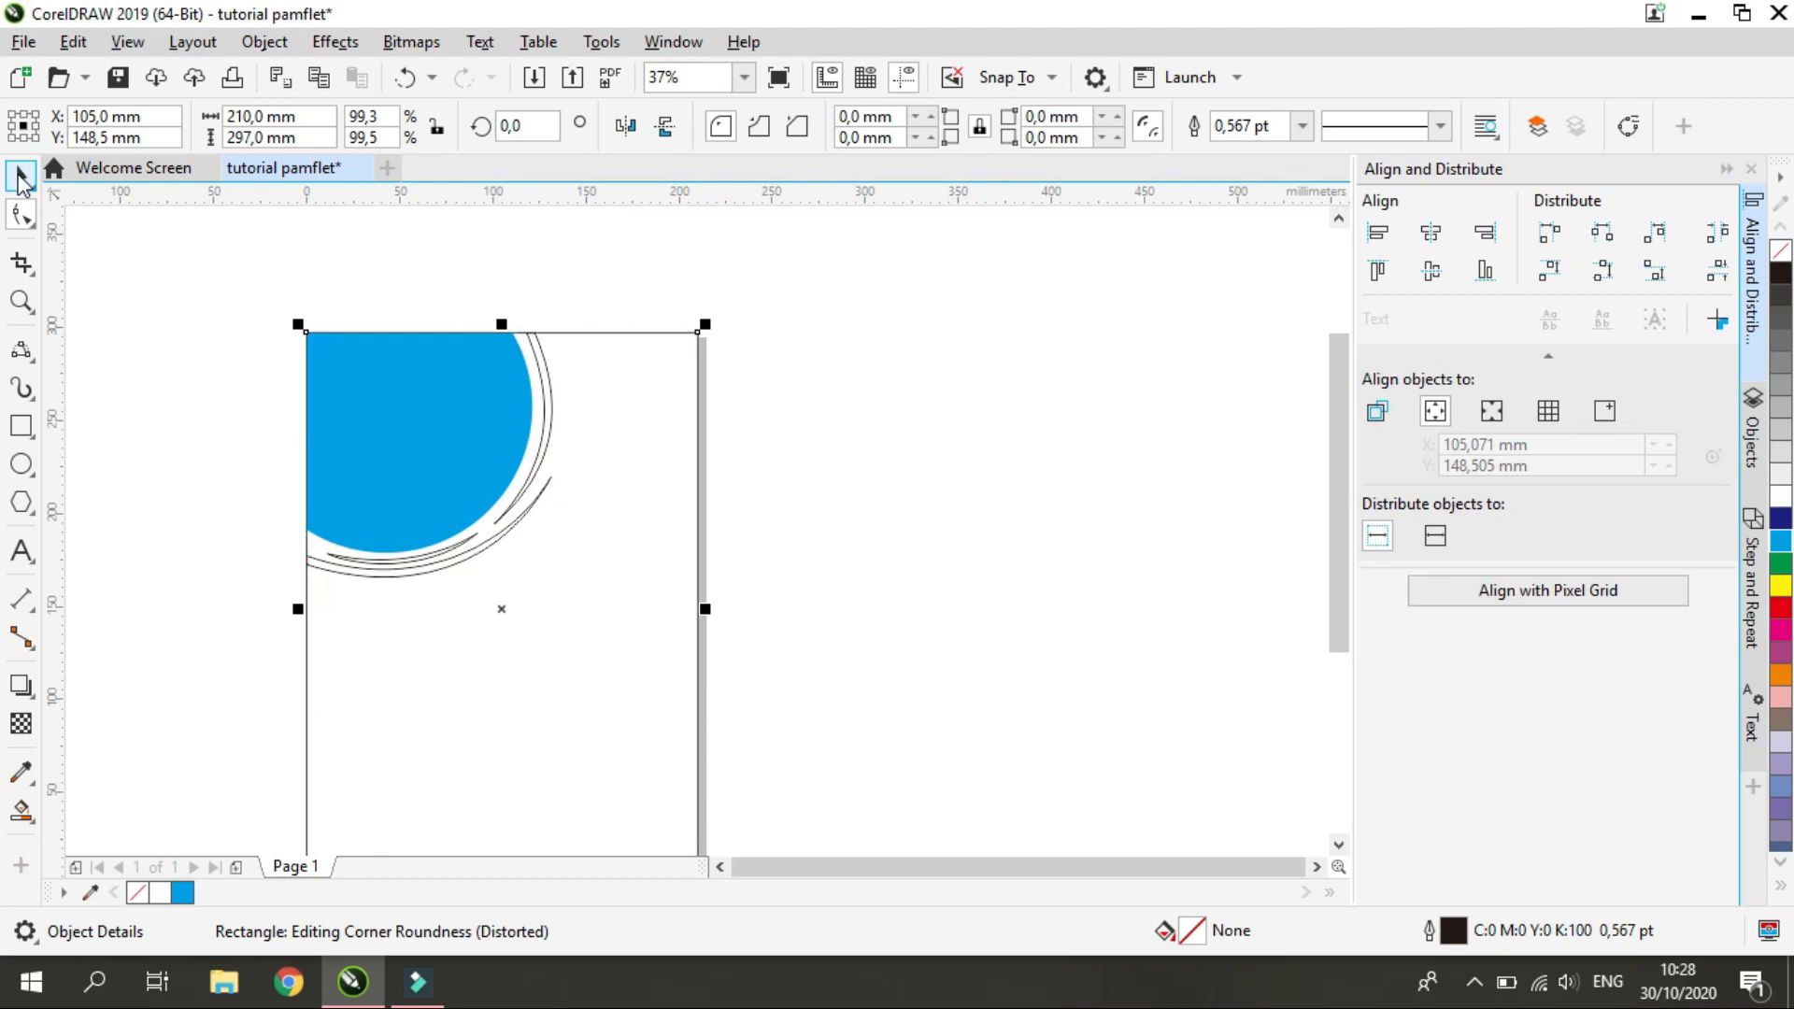
right_click(664, 535)
click(807, 469)
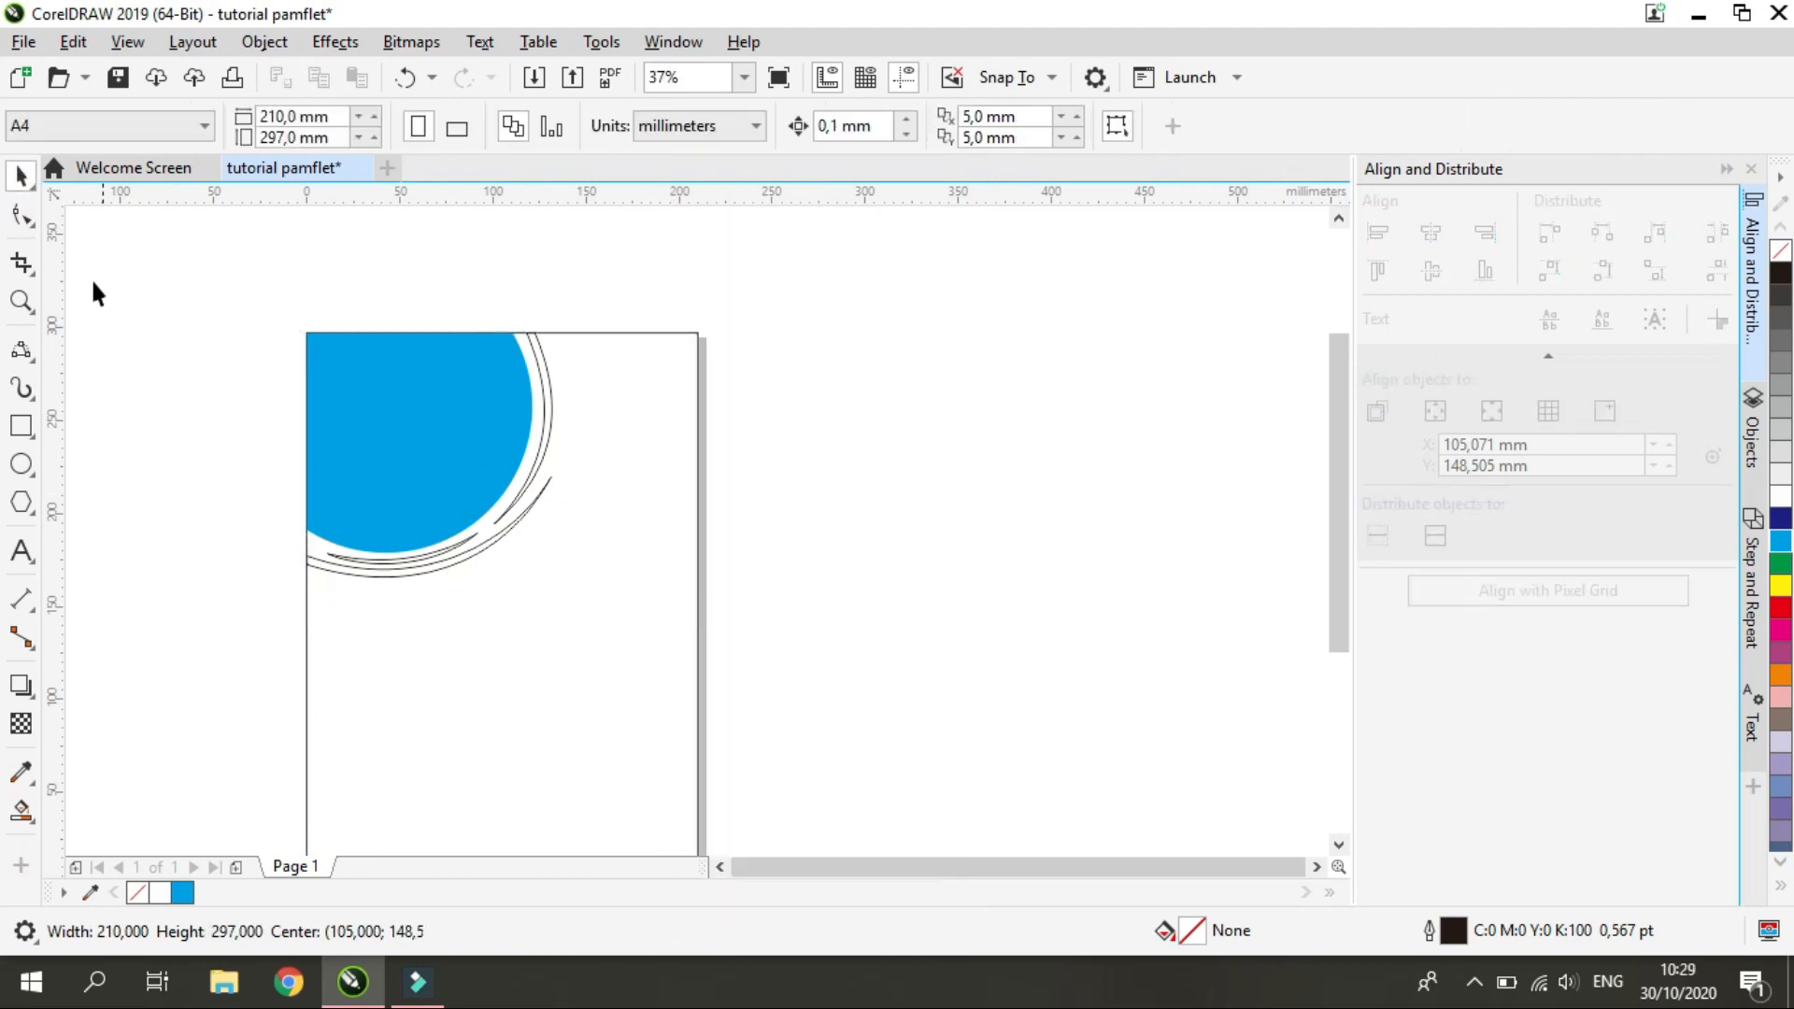
drag(585, 621, 579, 623)
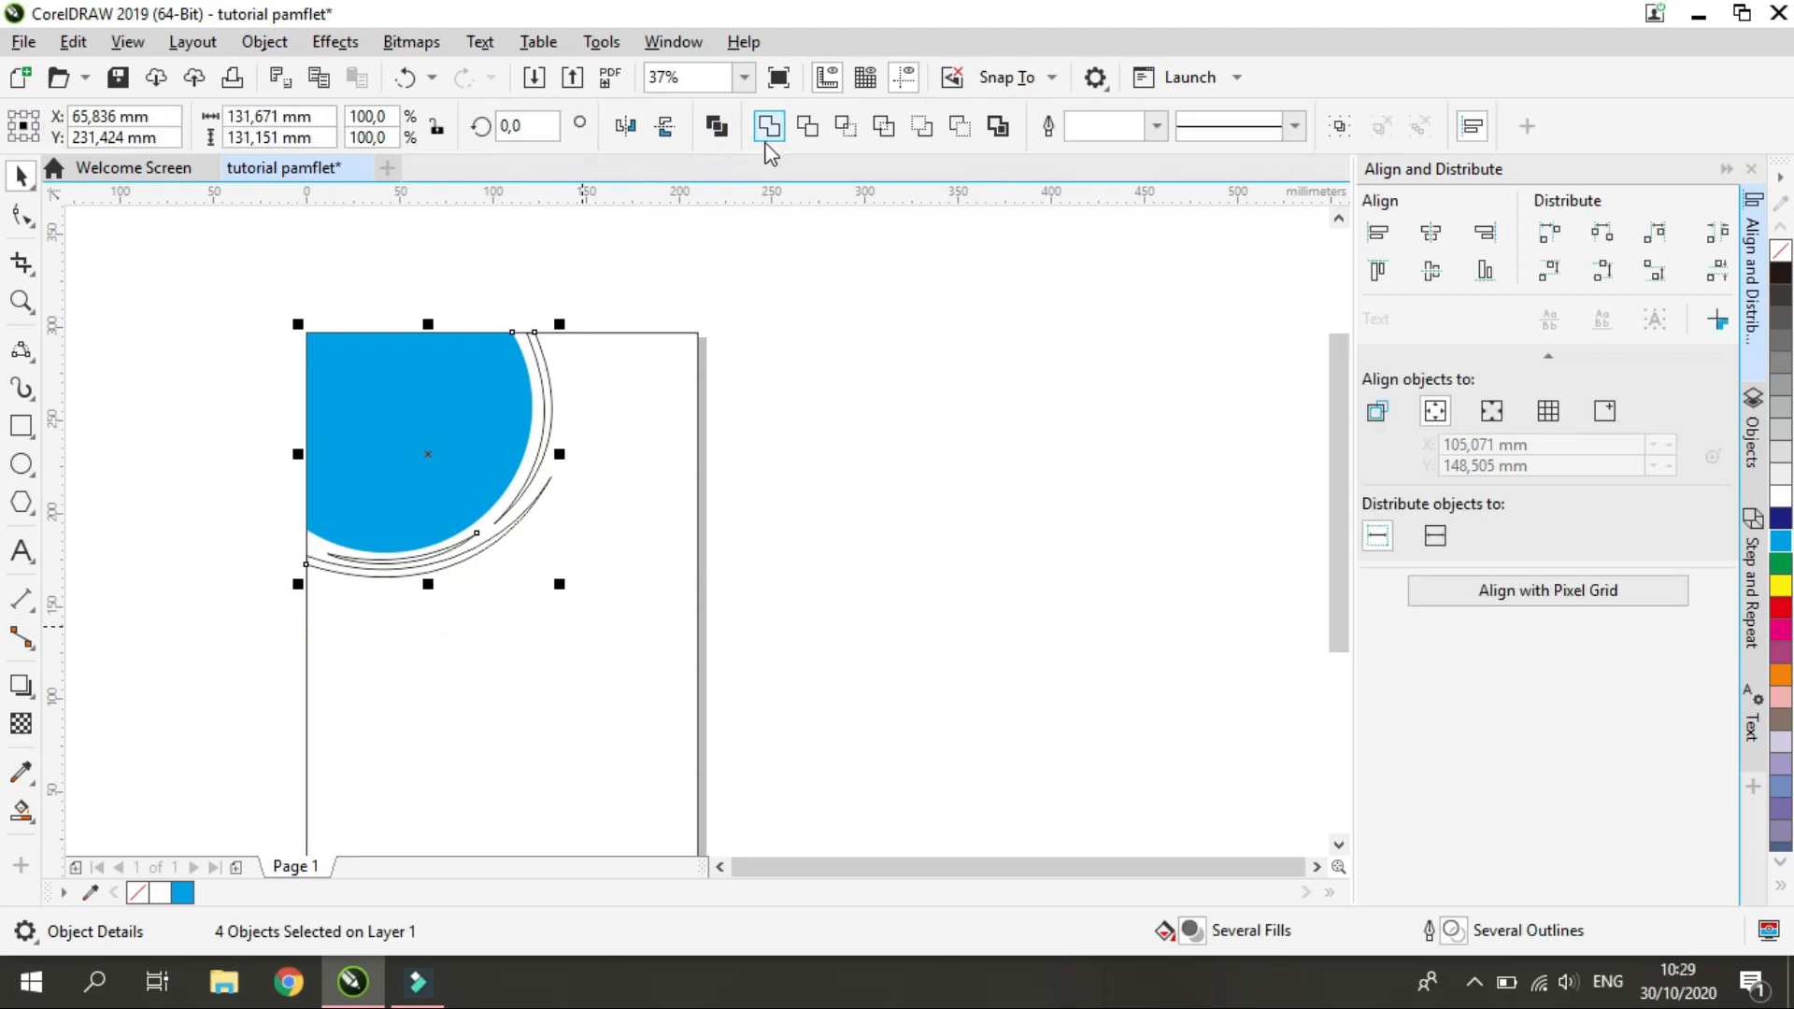
click(767, 134)
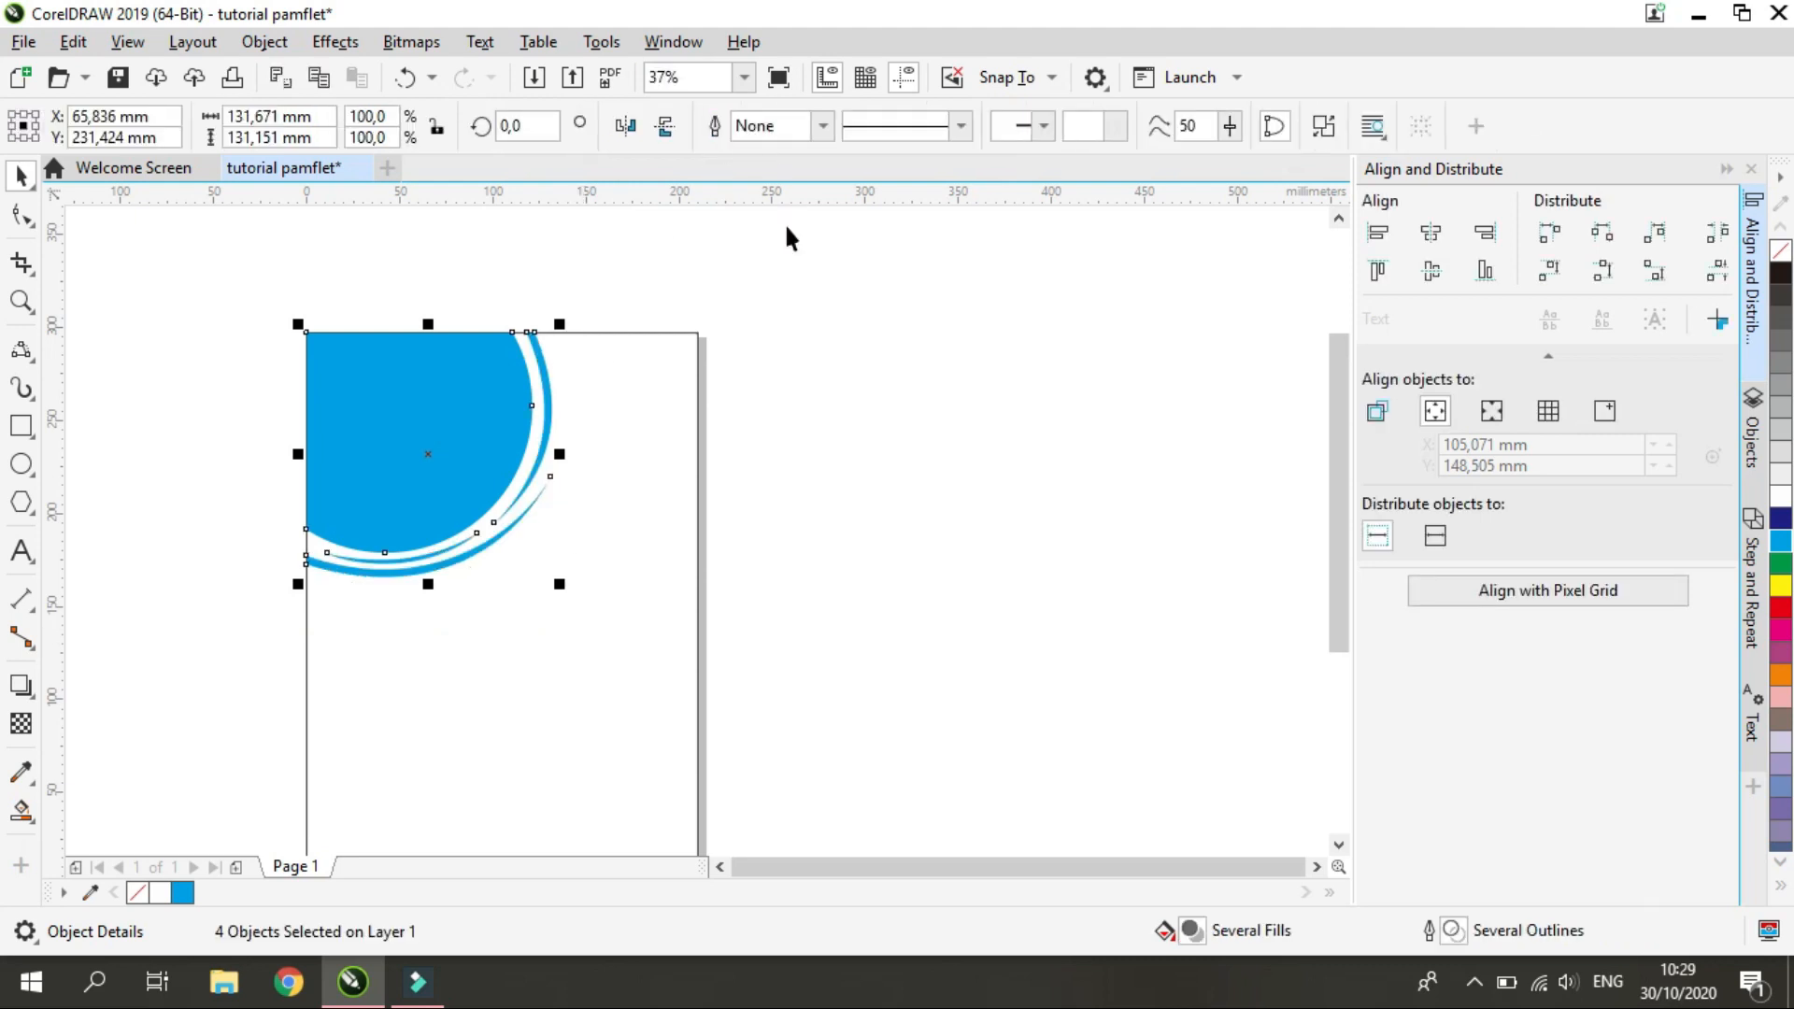
click(771, 541)
scroll(501, 390, up, 2)
drag(542, 444, 656, 486)
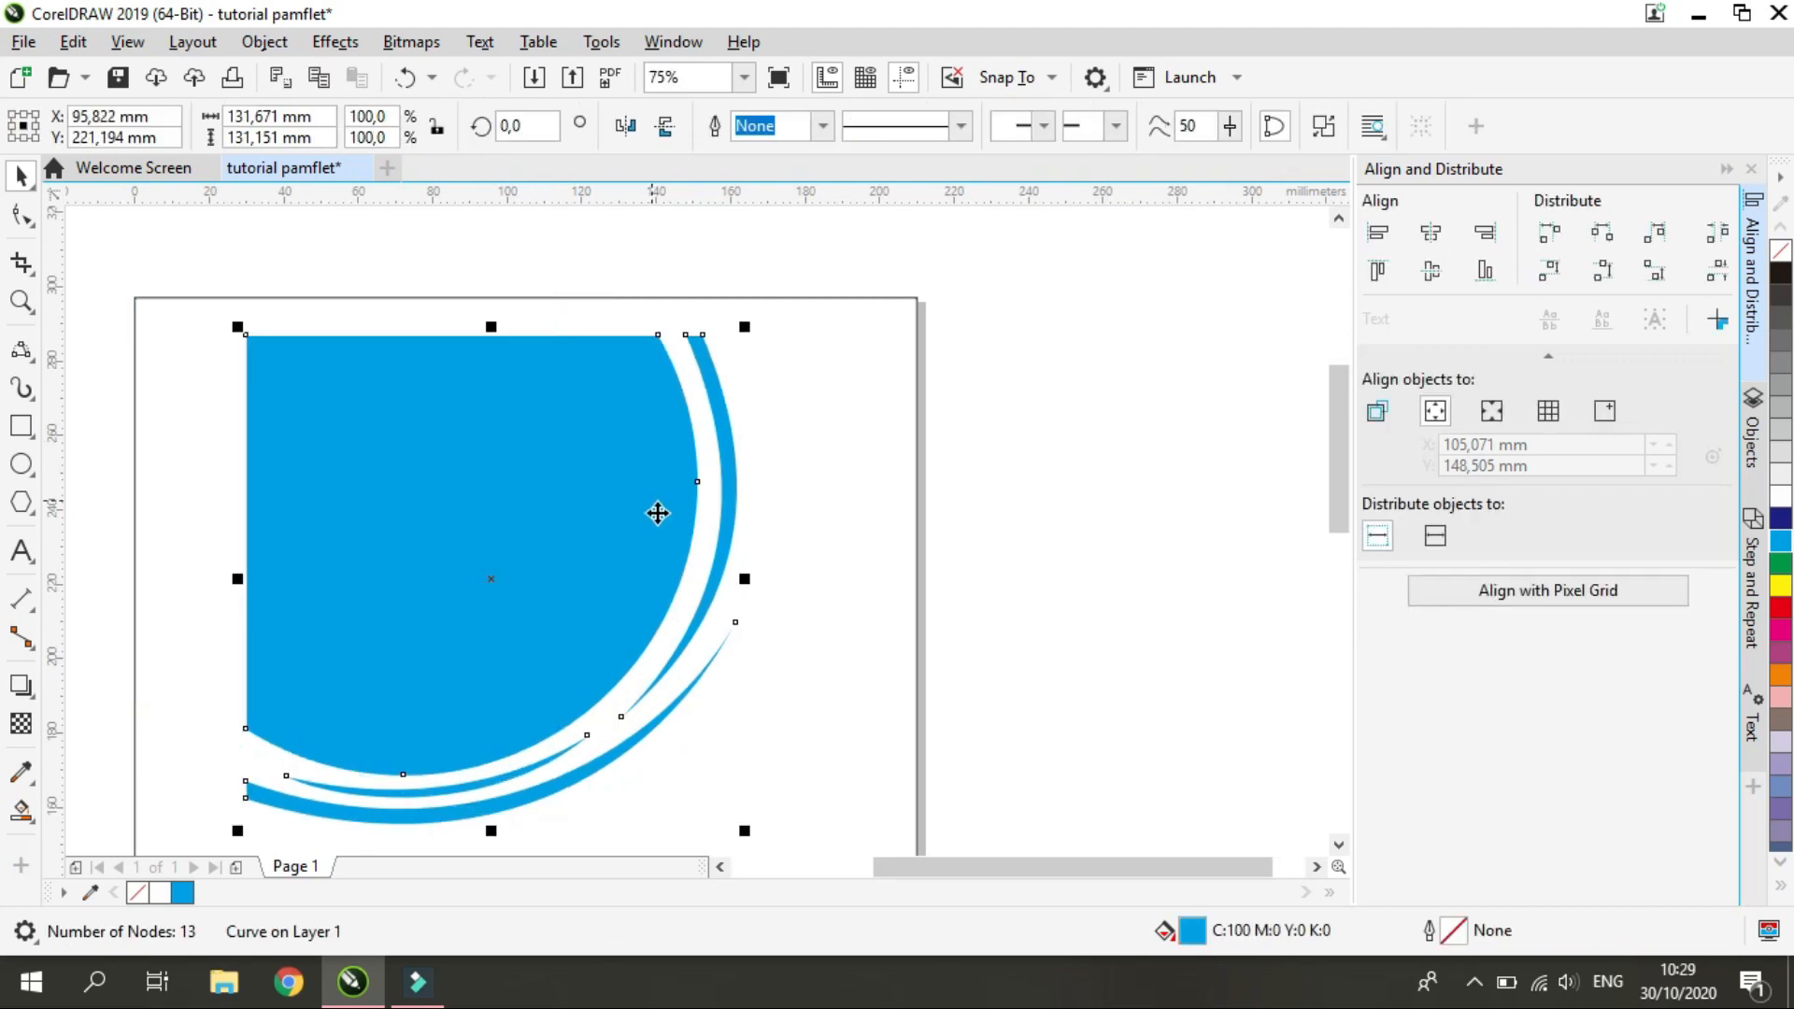
key(ctrl+z)
scroll(768, 635, down, 1)
scroll(762, 577, up, 1)
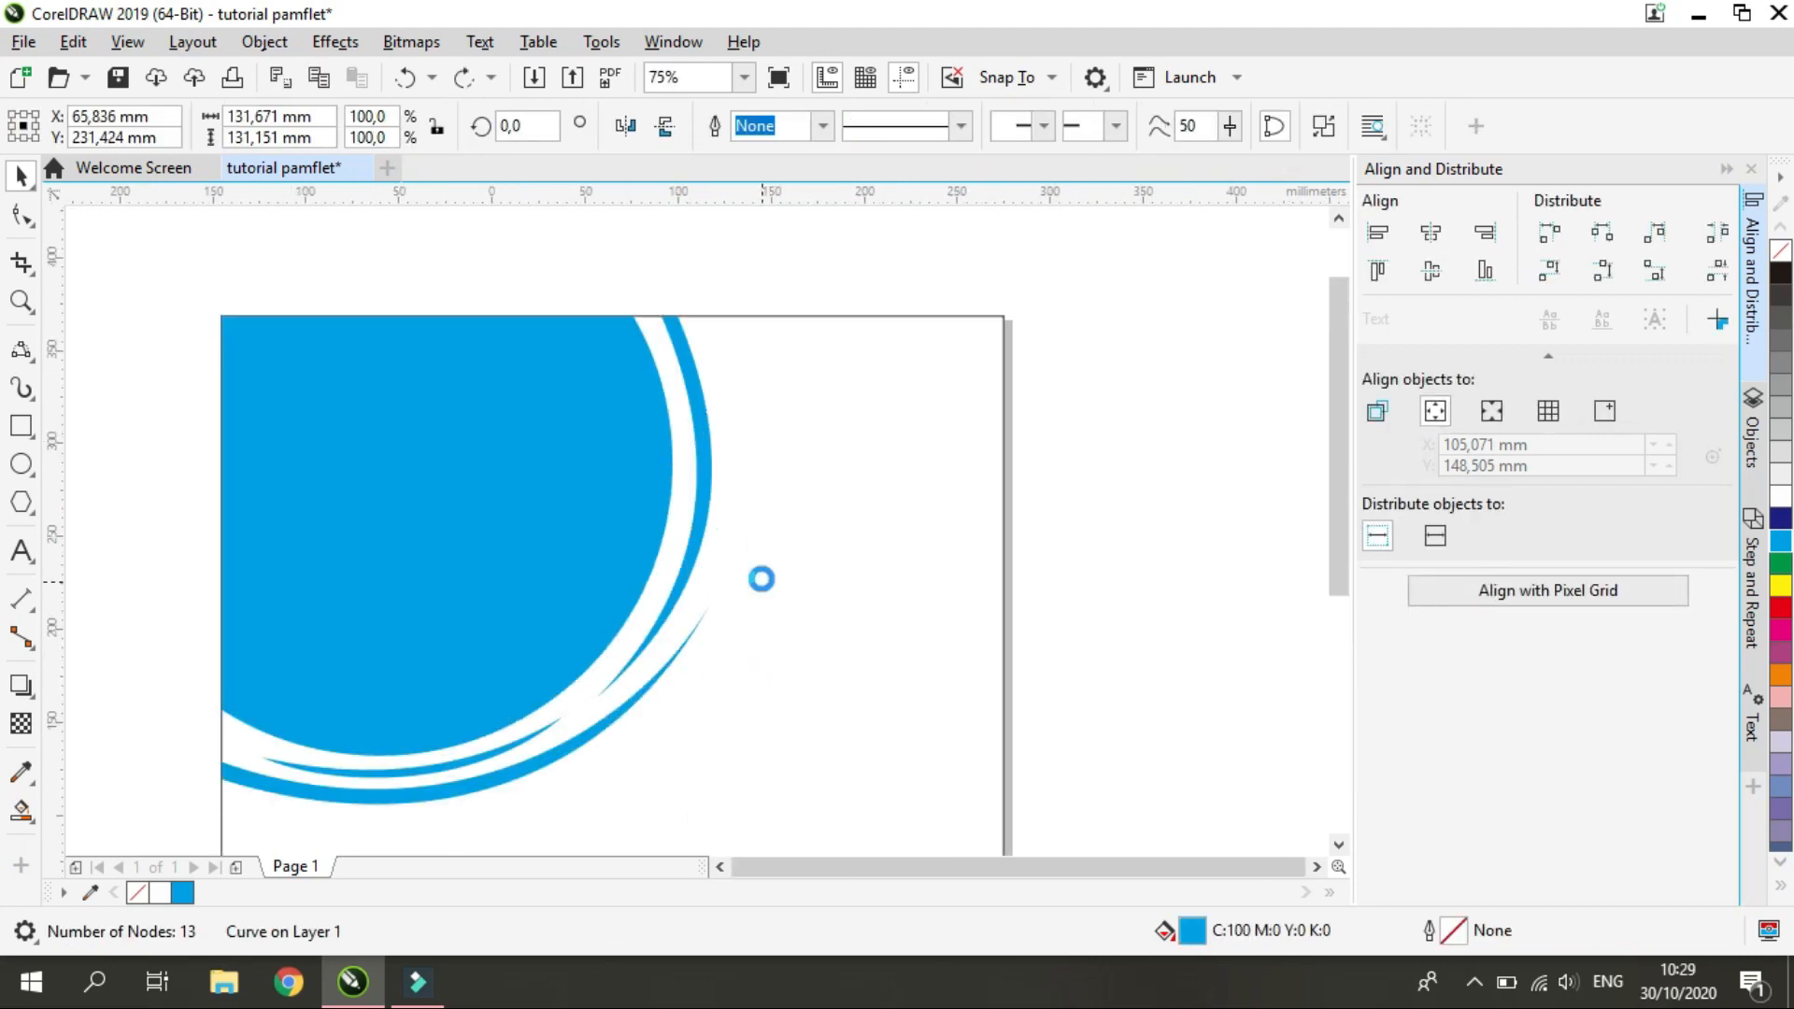
scroll(760, 577, down, 1)
scroll(659, 581, up, 1)
key(Escape)
scroll(457, 561, down, 1)
scroll(422, 518, up, 1)
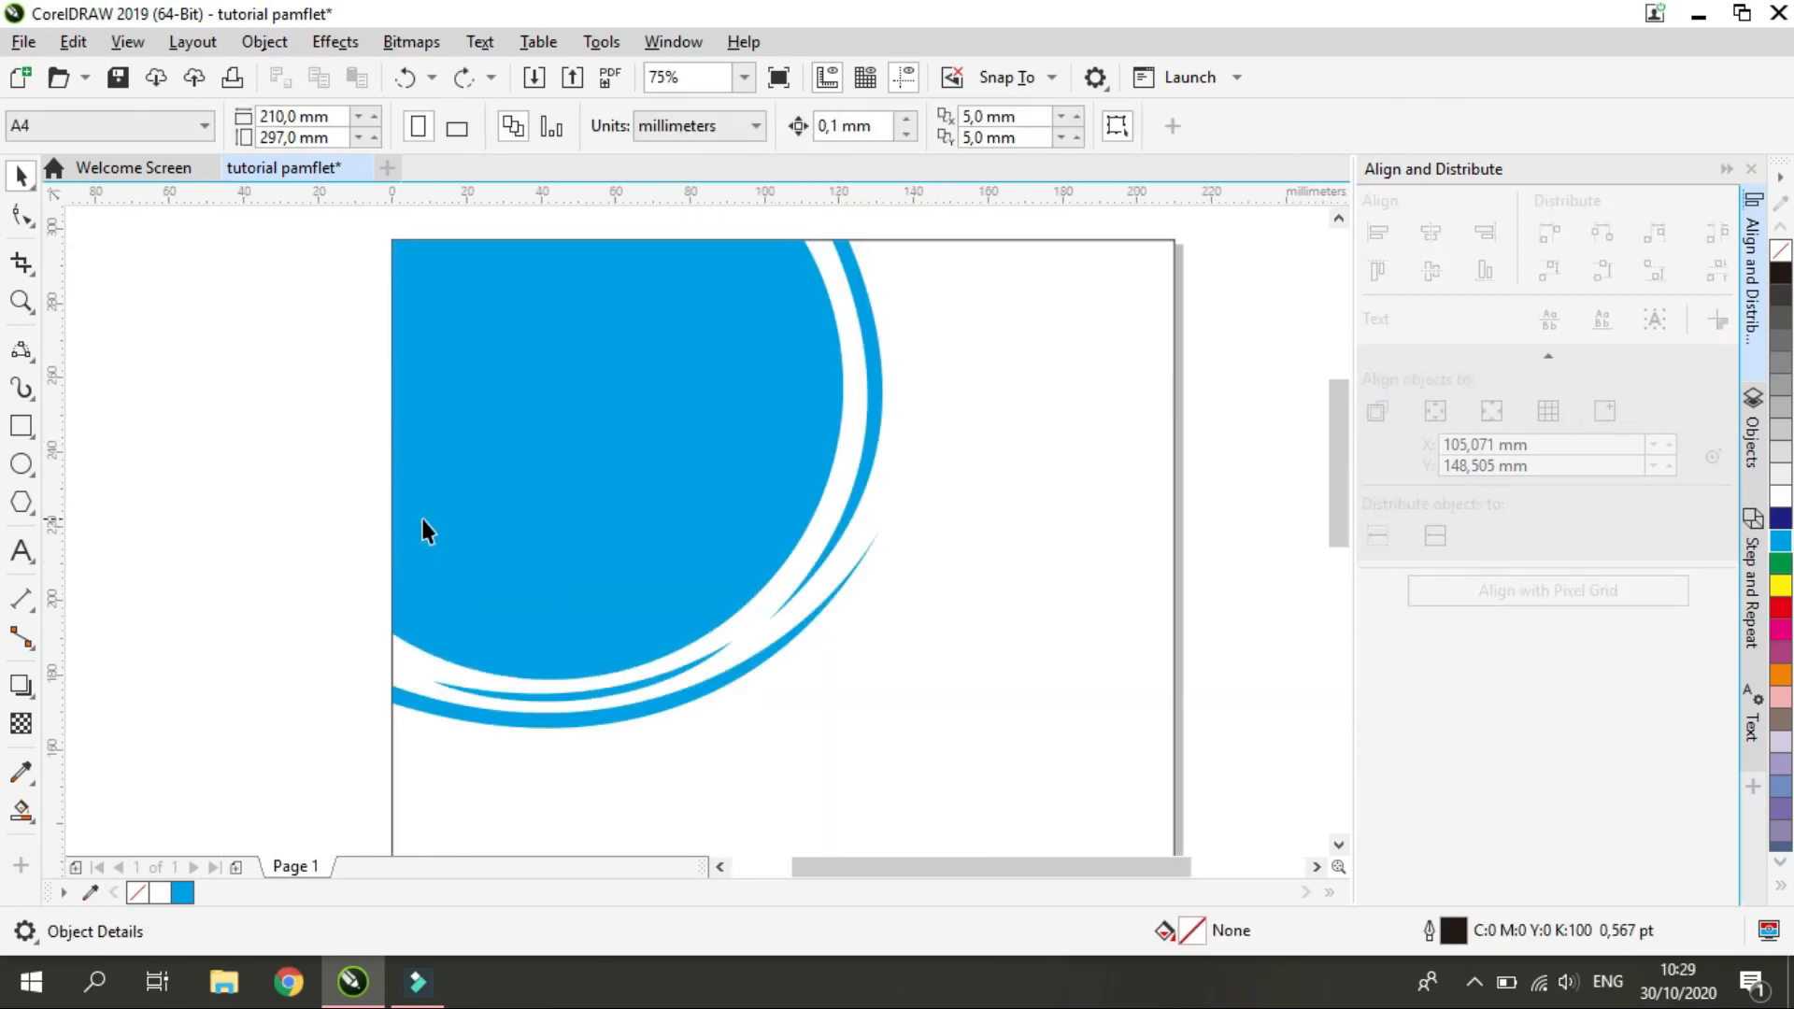
scroll(485, 498, down, 1)
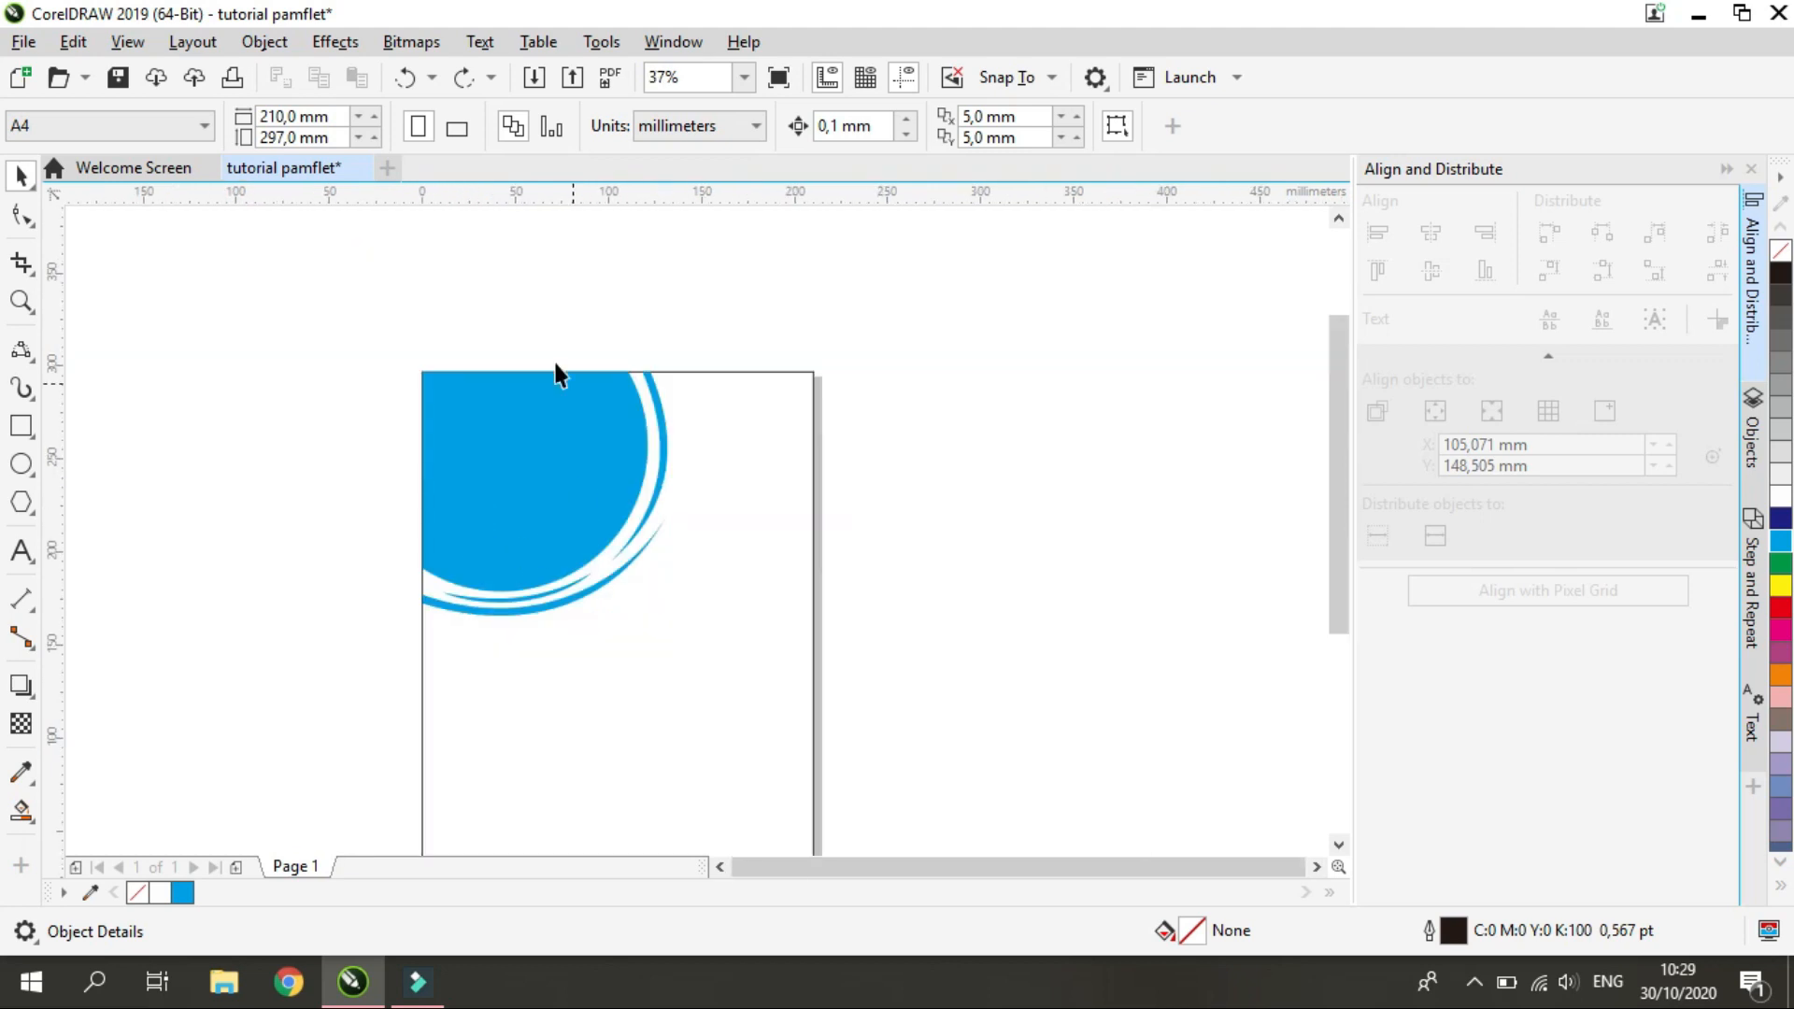
Scale the welded cyan shape down to about 121 by 121 mm, keeping it anchored in the page's upper-left corner
click(641, 476)
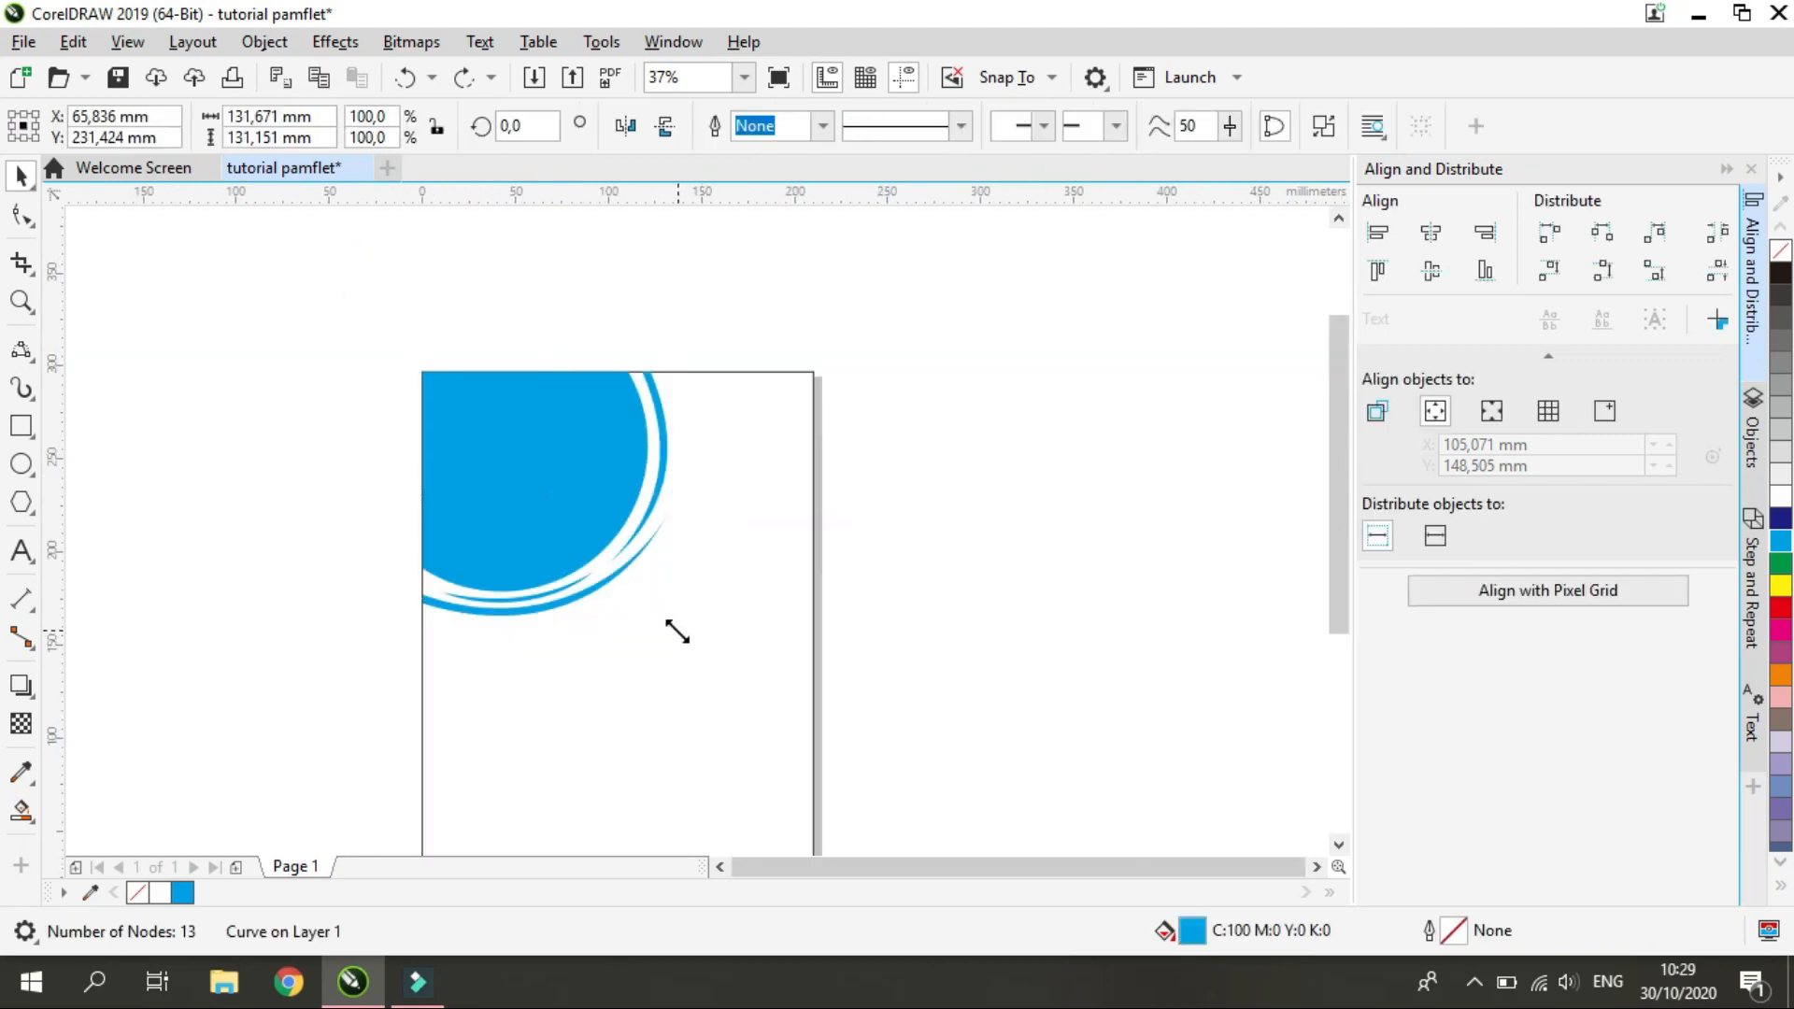
drag(673, 626, 660, 610)
key(Escape)
scroll(754, 622, up, 1)
scroll(744, 640, down, 1)
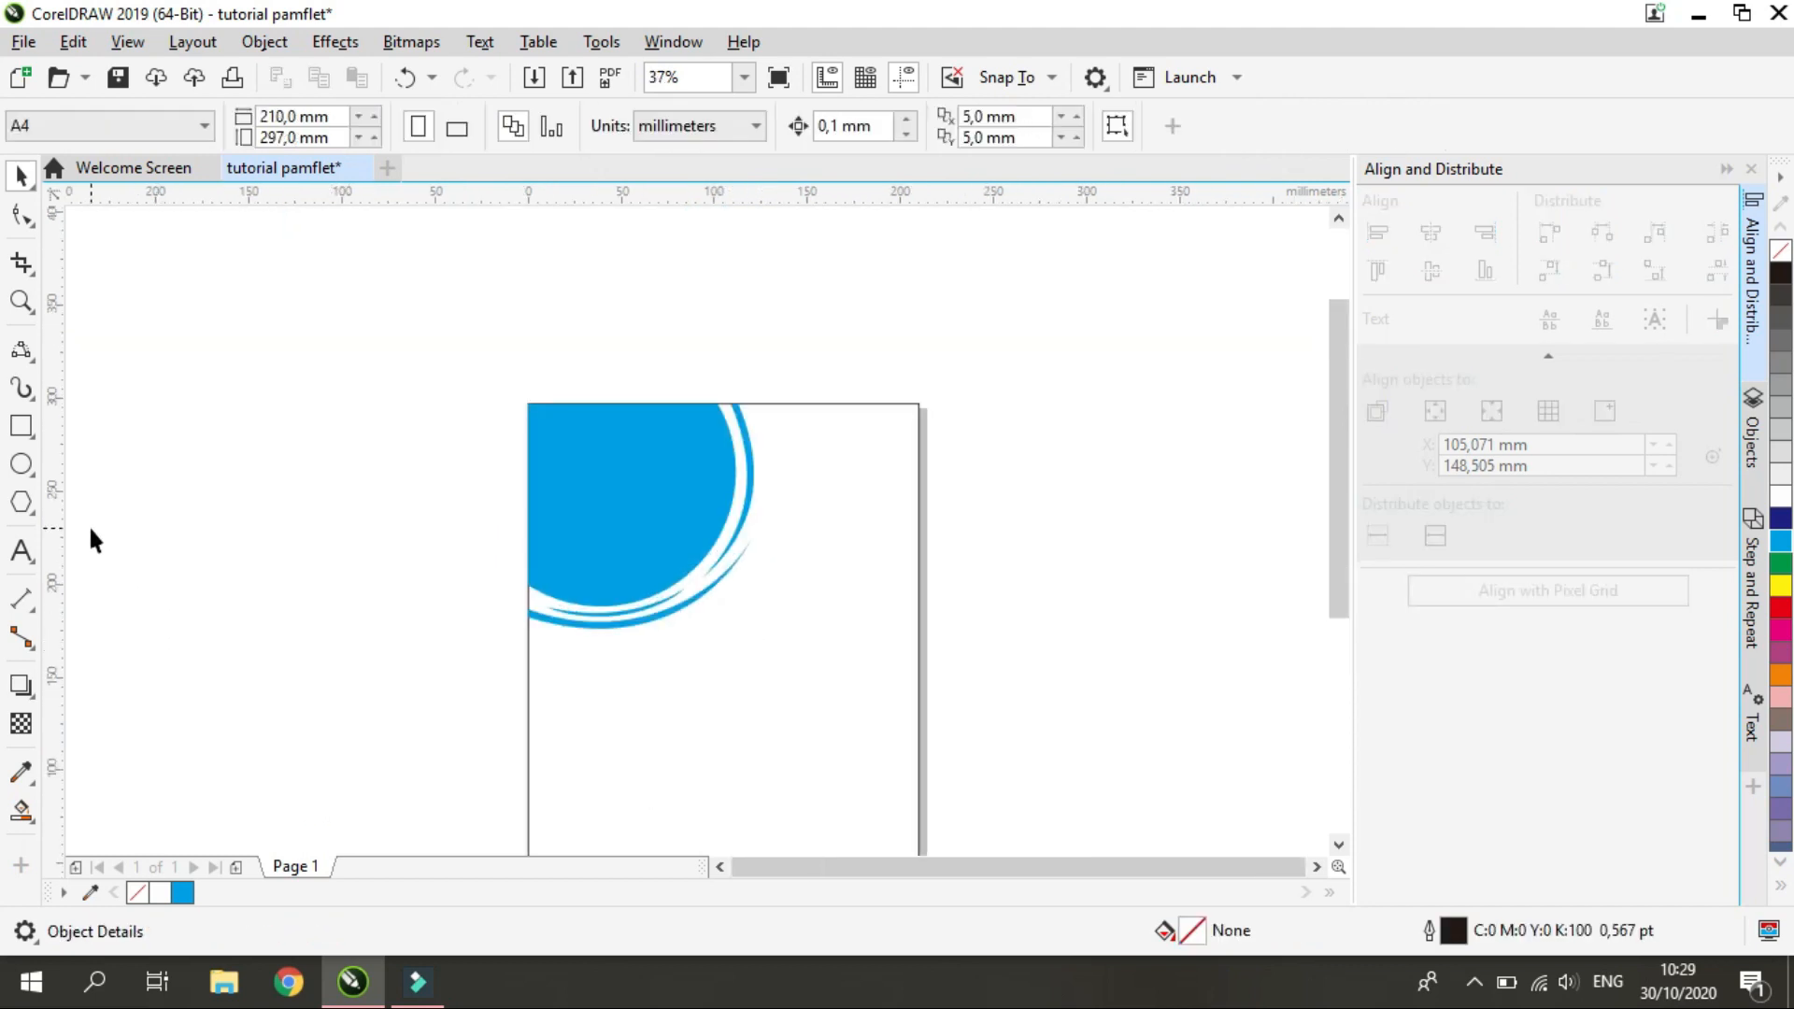
click(24, 41)
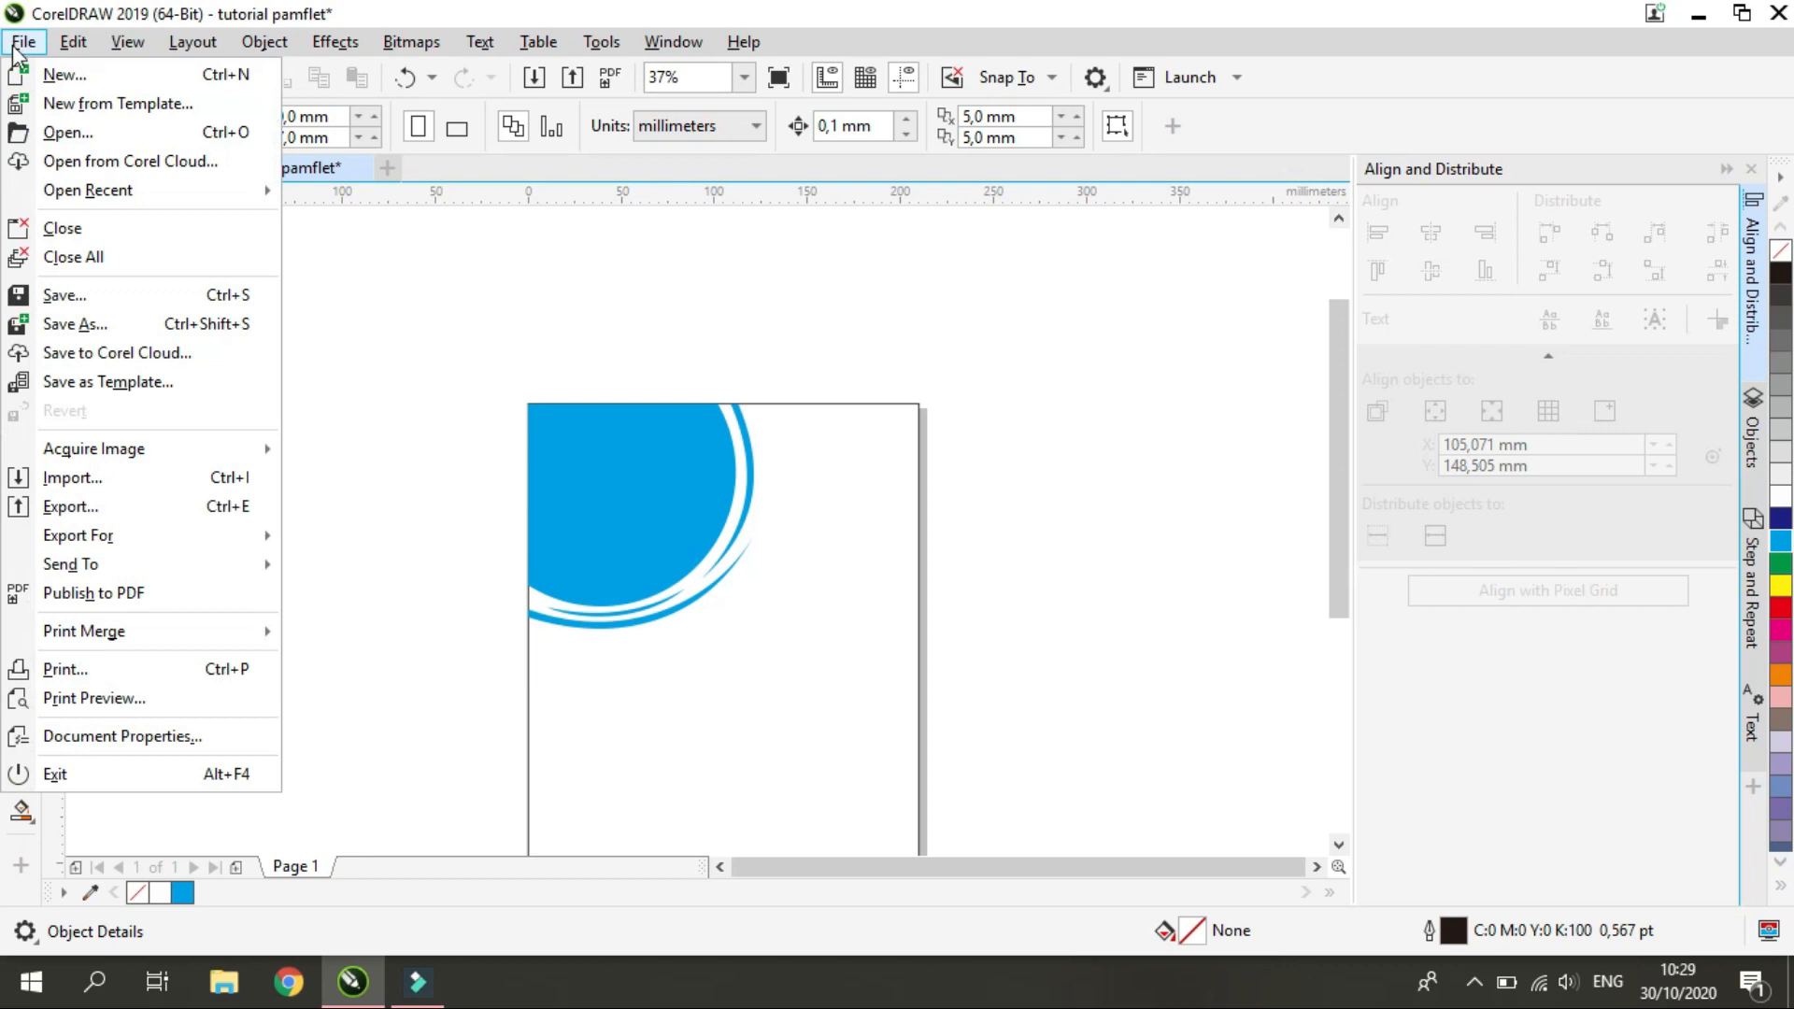
click(189, 473)
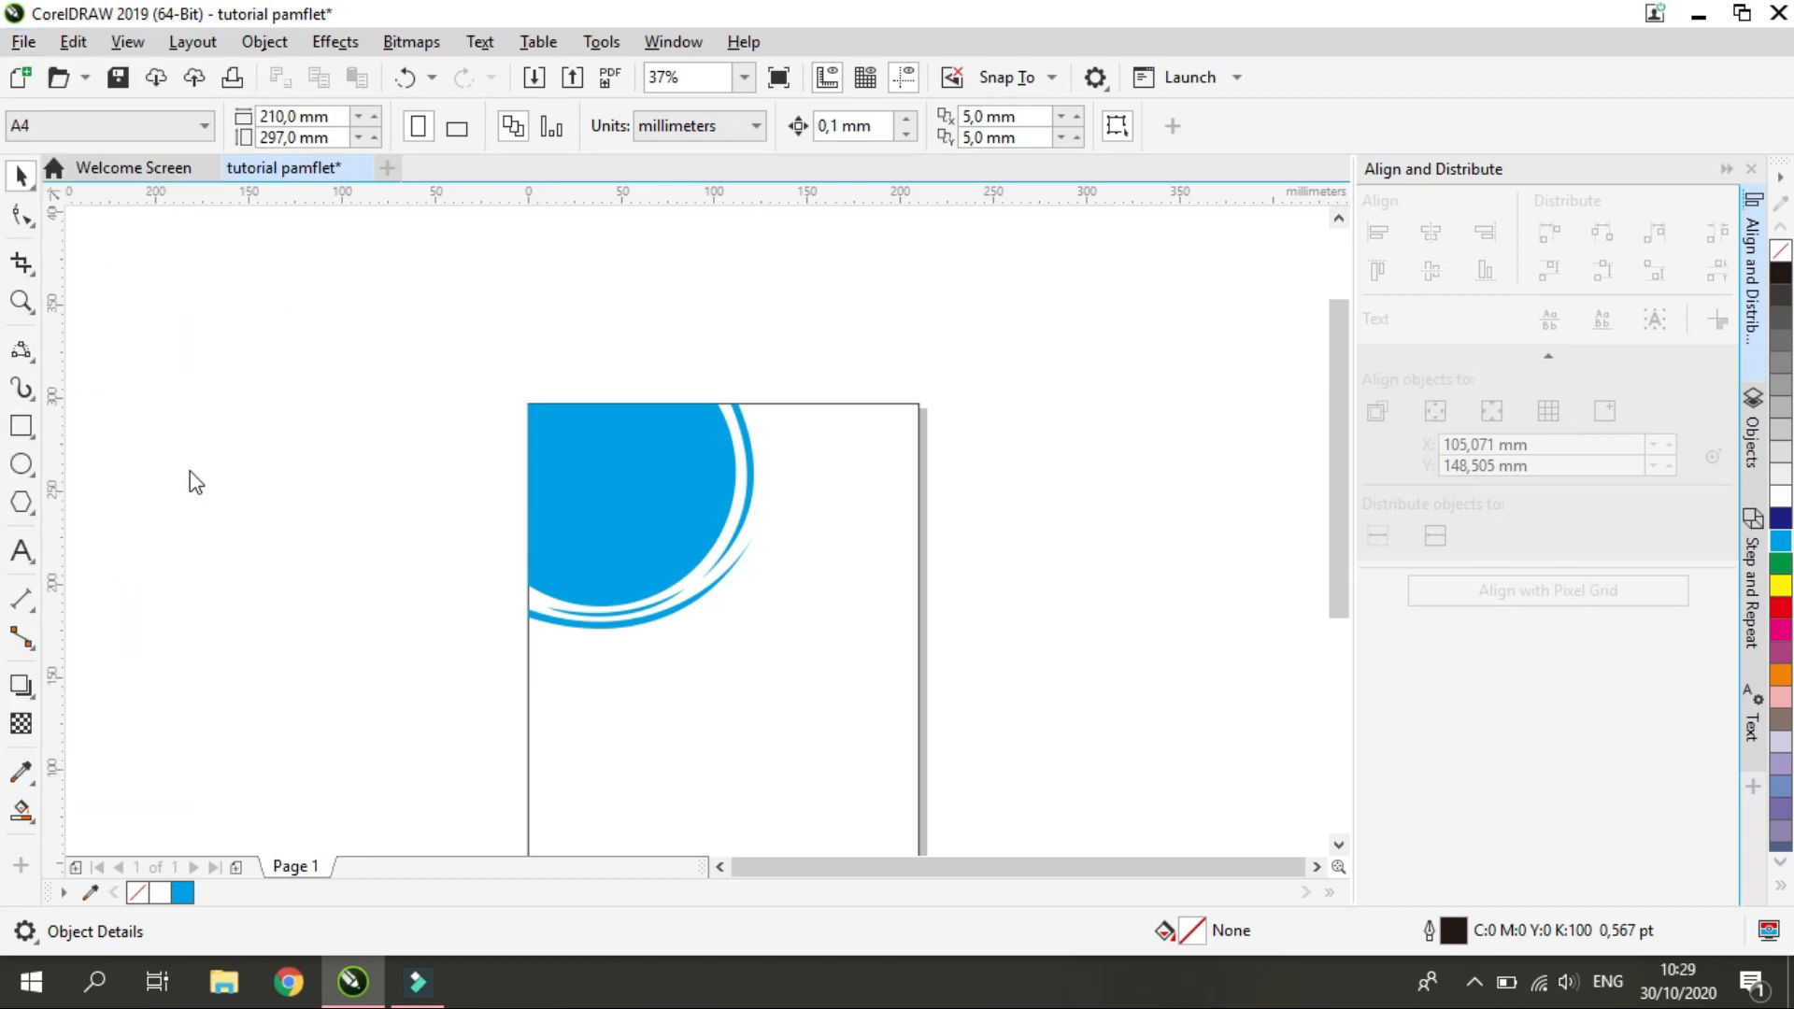
click(1325, 99)
Start importing an image and browse to the Tutorial pamflet folder on Local Disk (G:)
key(ctrl+i)
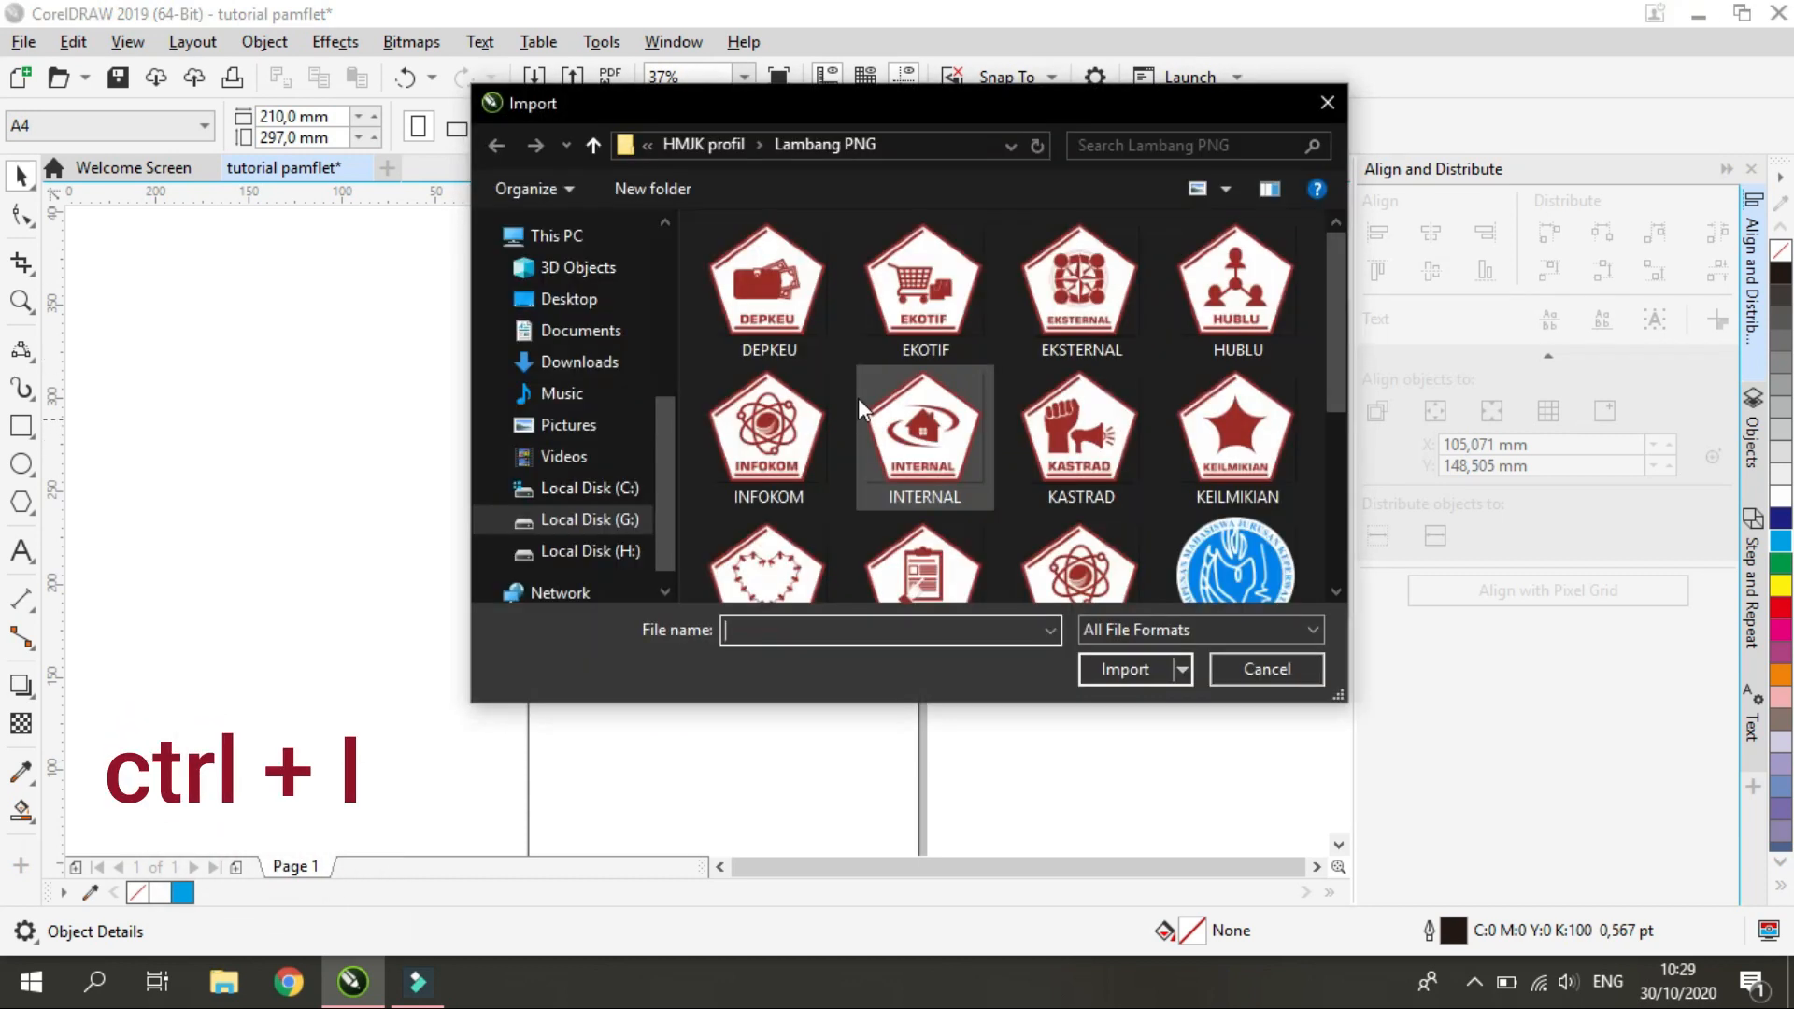
click(686, 151)
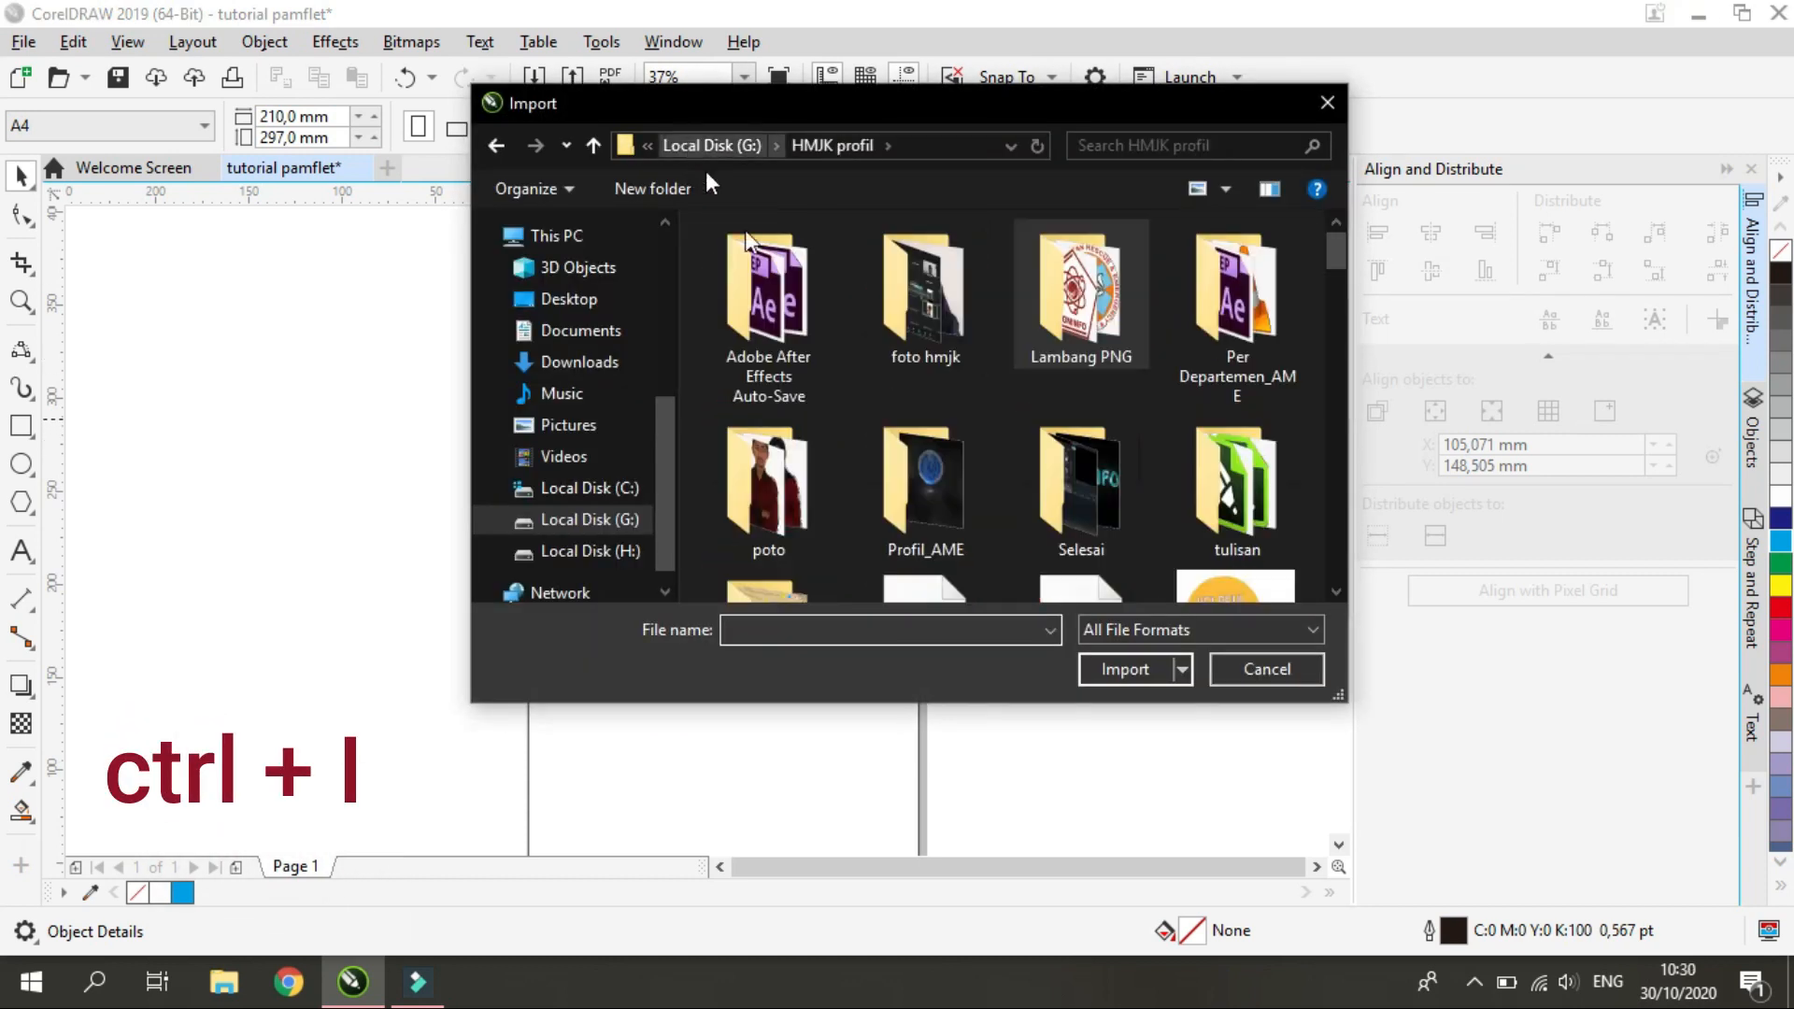
scroll(887, 374, down, 3)
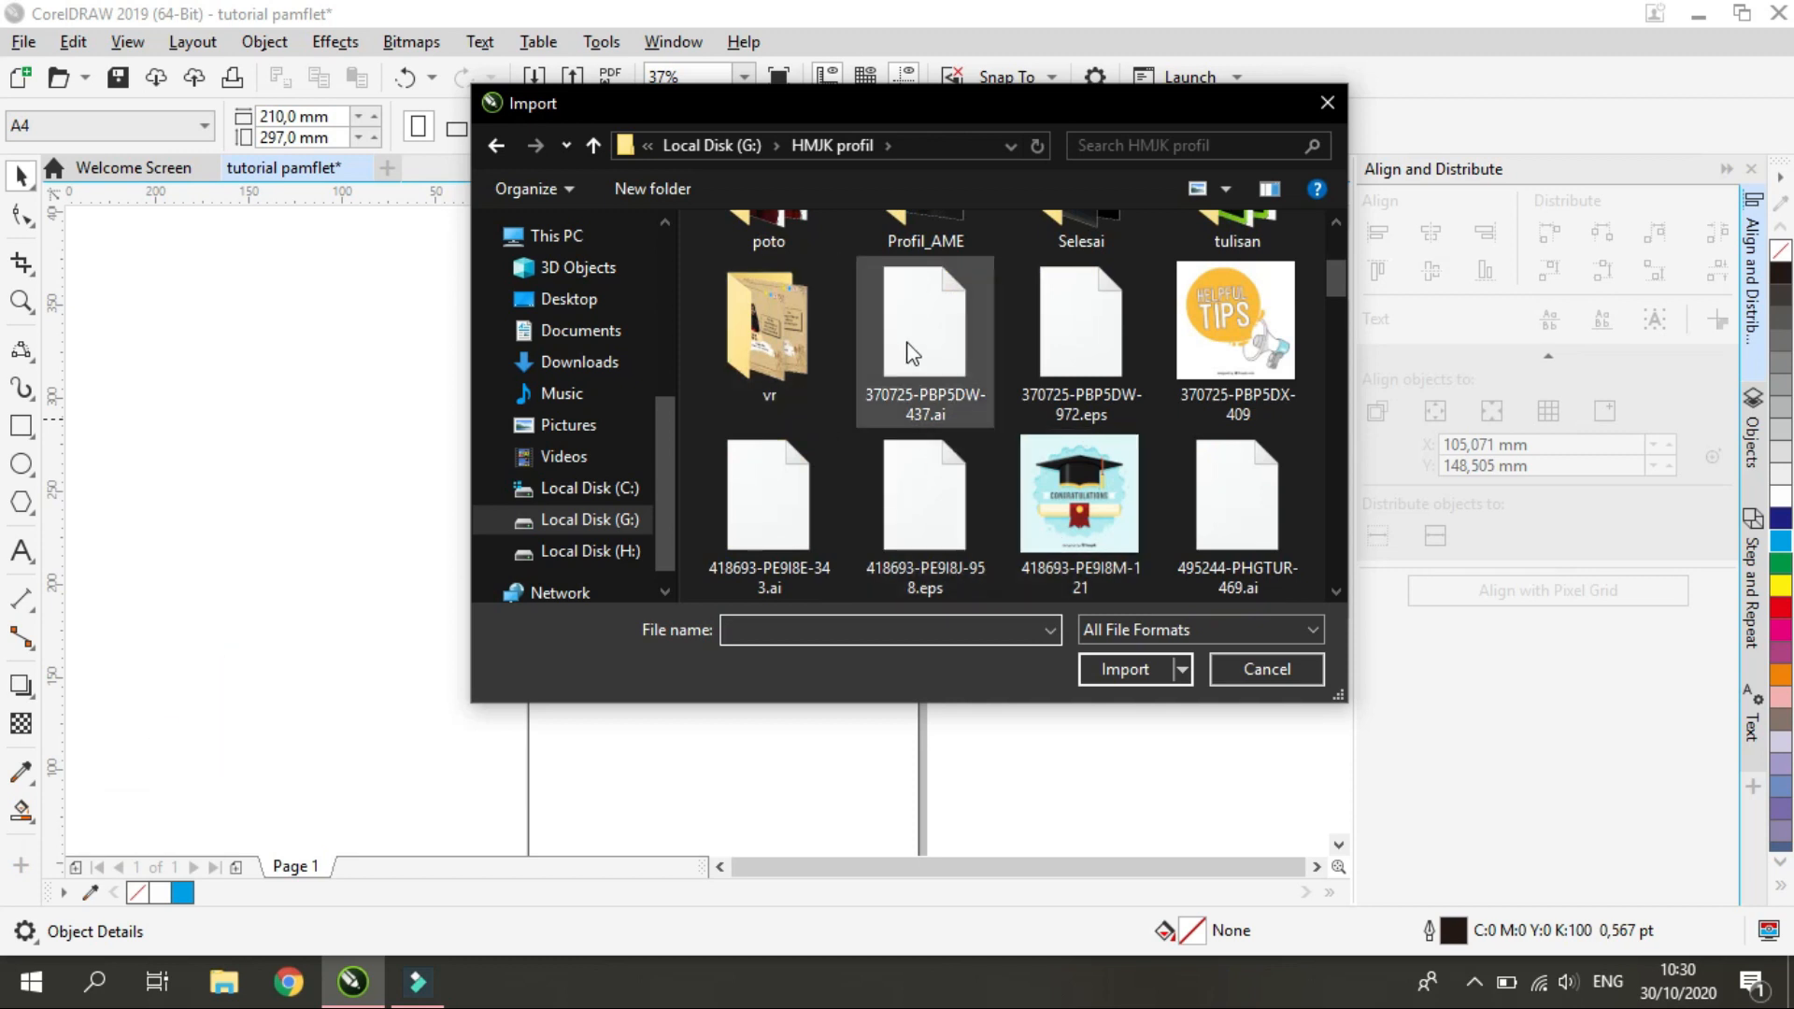
scroll(911, 354, up, 3)
click(713, 147)
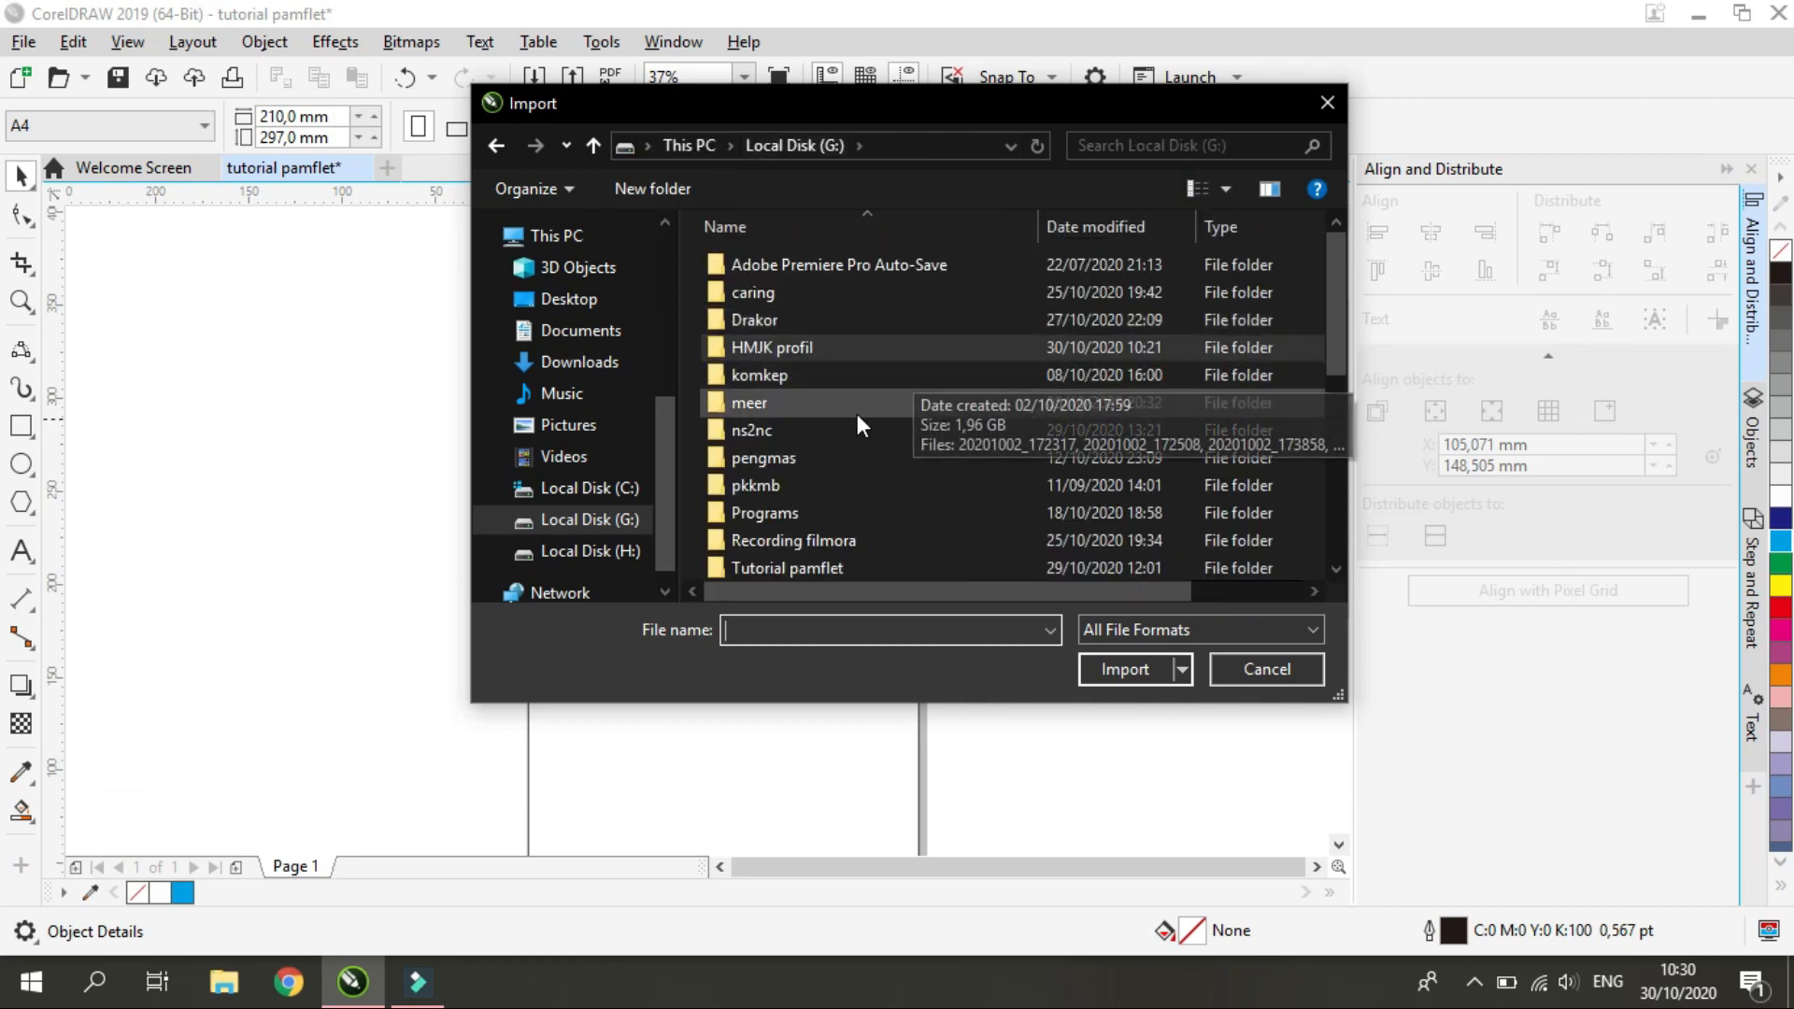
scroll(835, 546, down, 1)
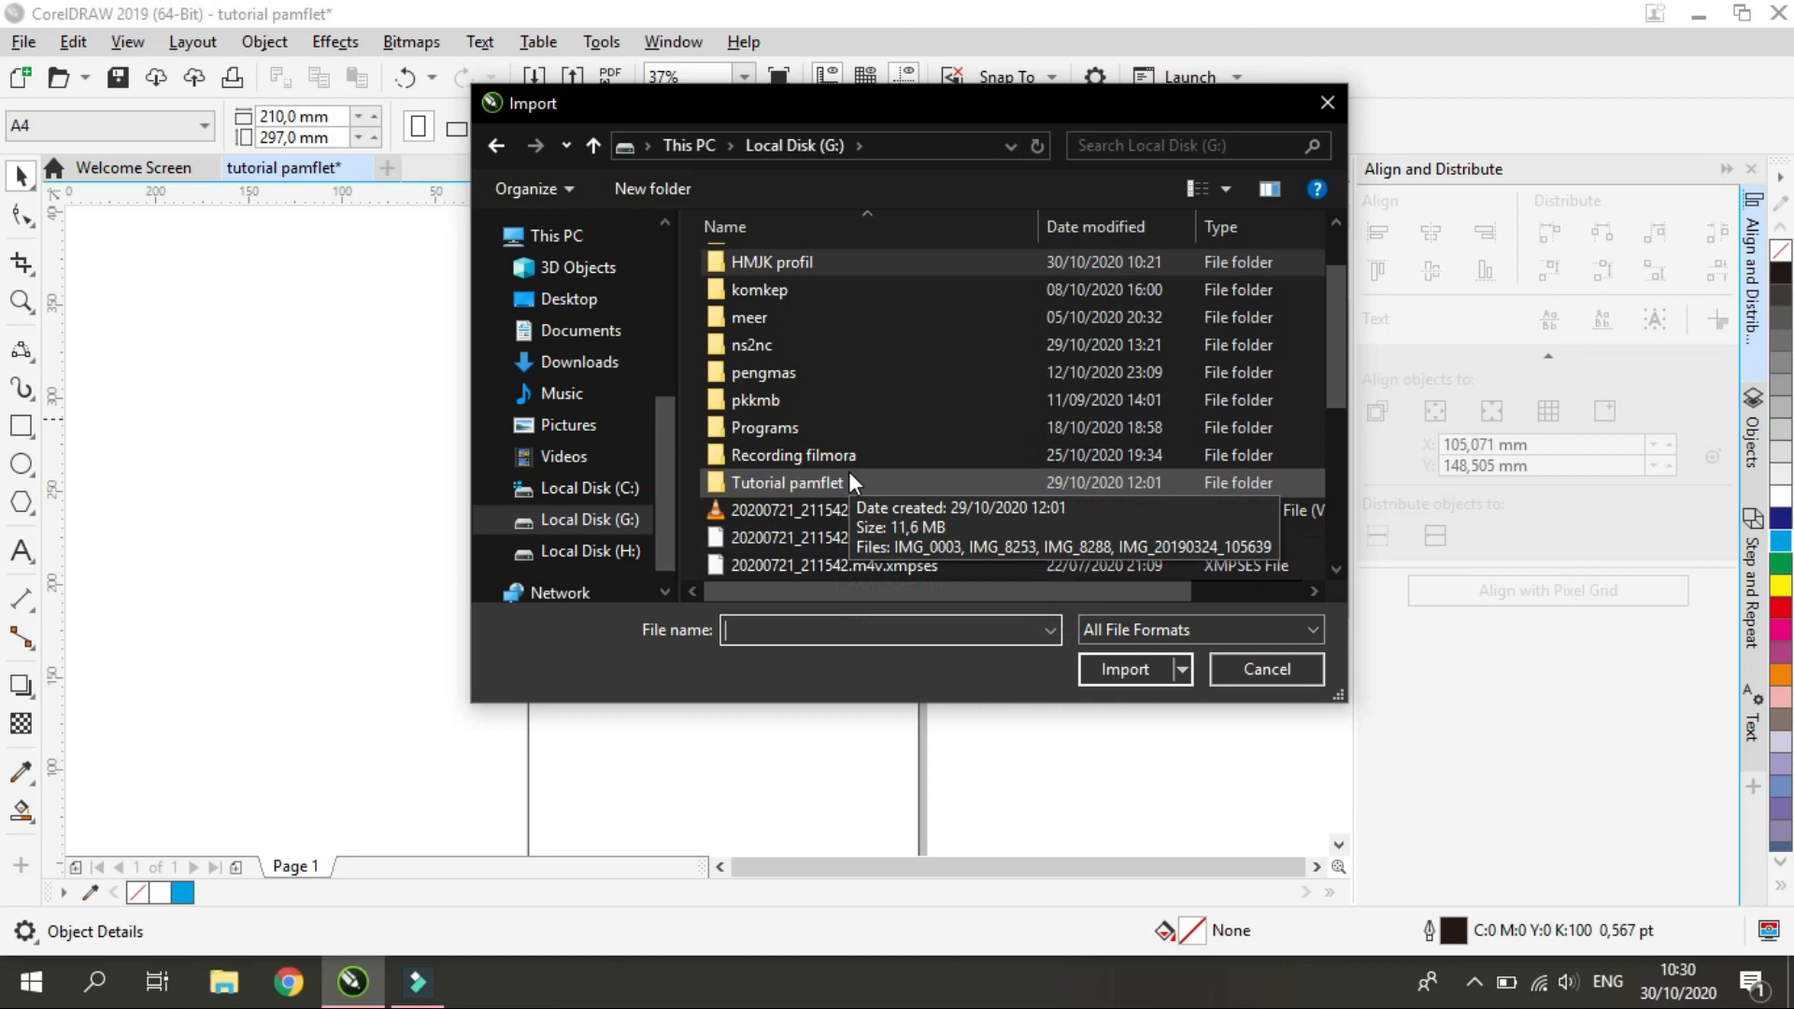
double_click(848, 480)
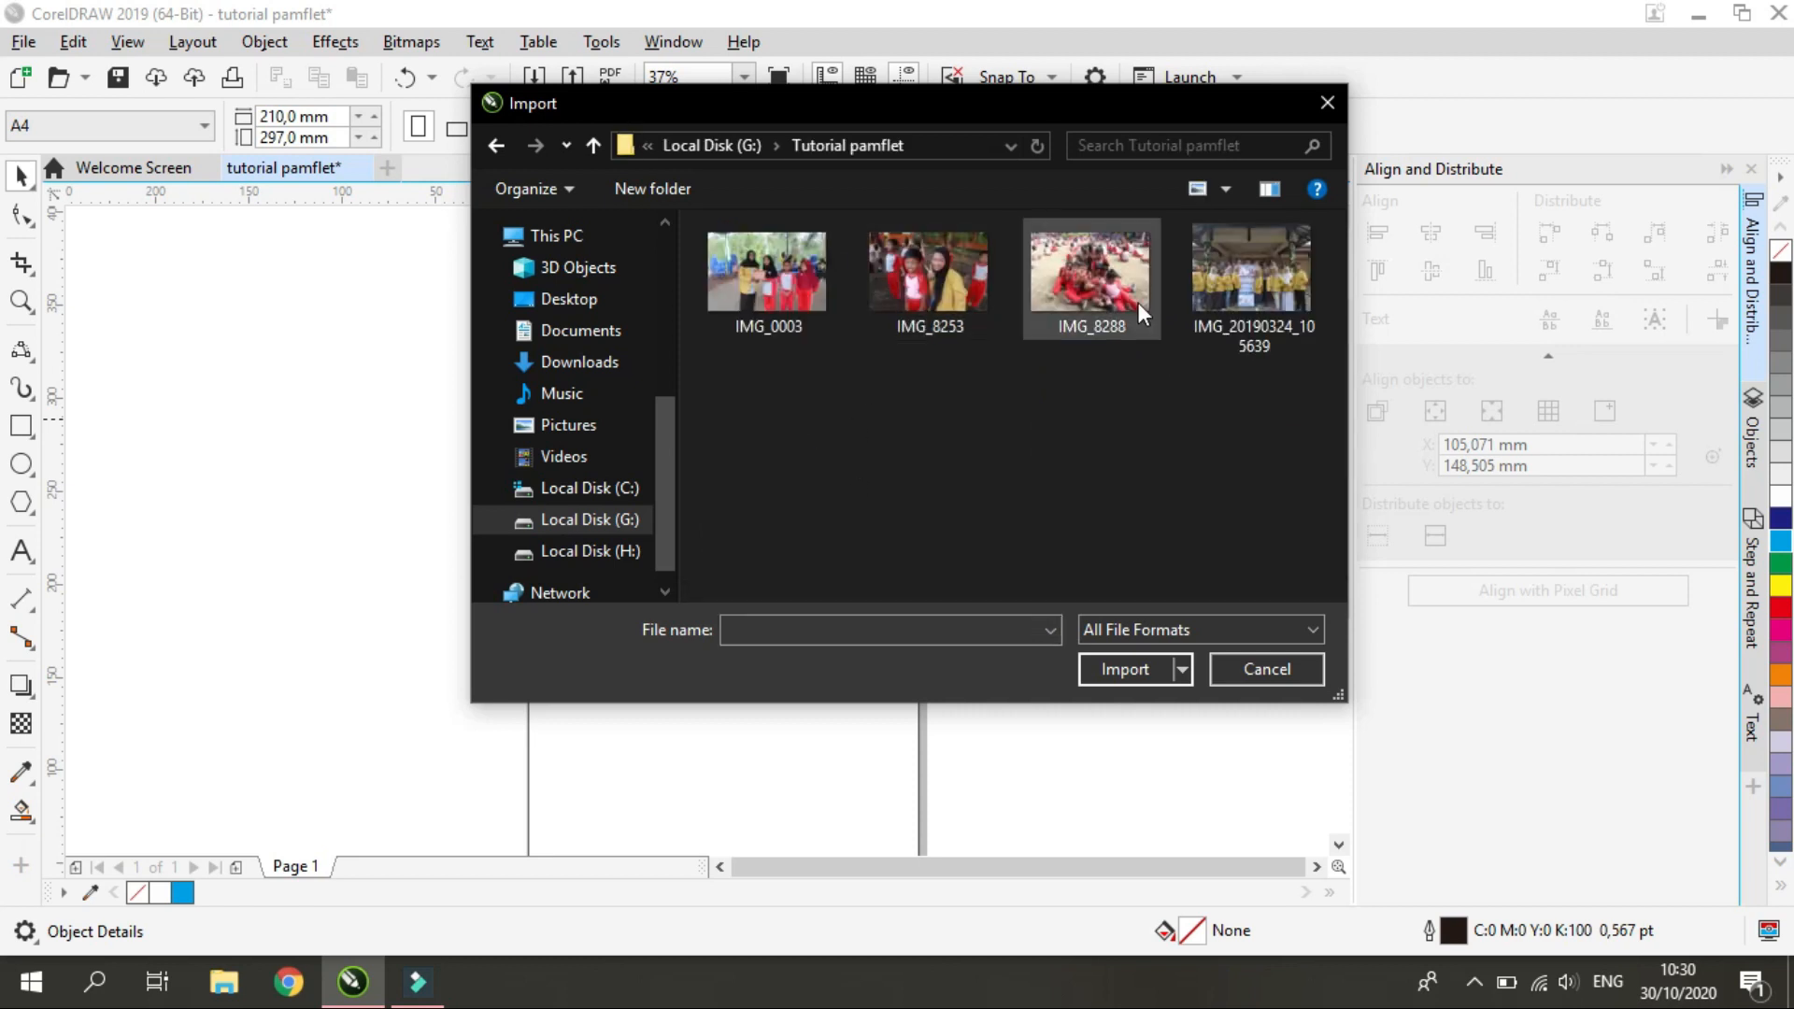
Import the photo IMG_20190324_105639 and place it in the document
click(1243, 286)
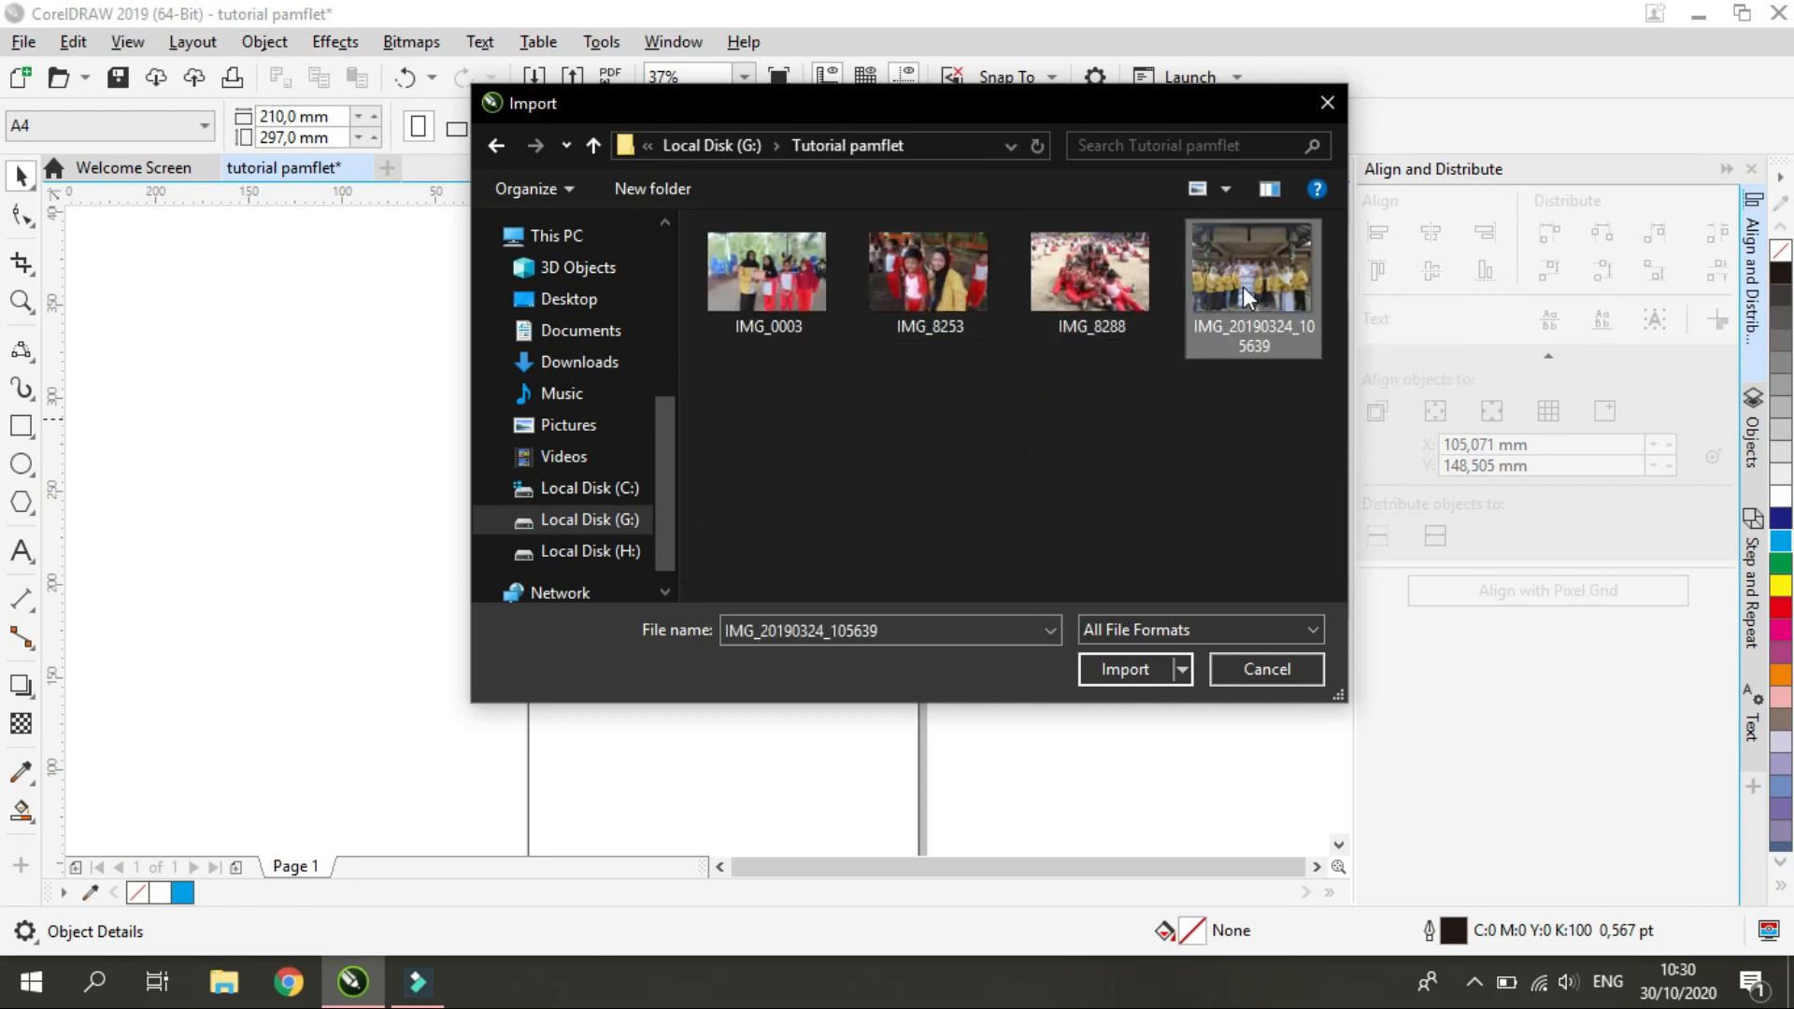
click(1157, 671)
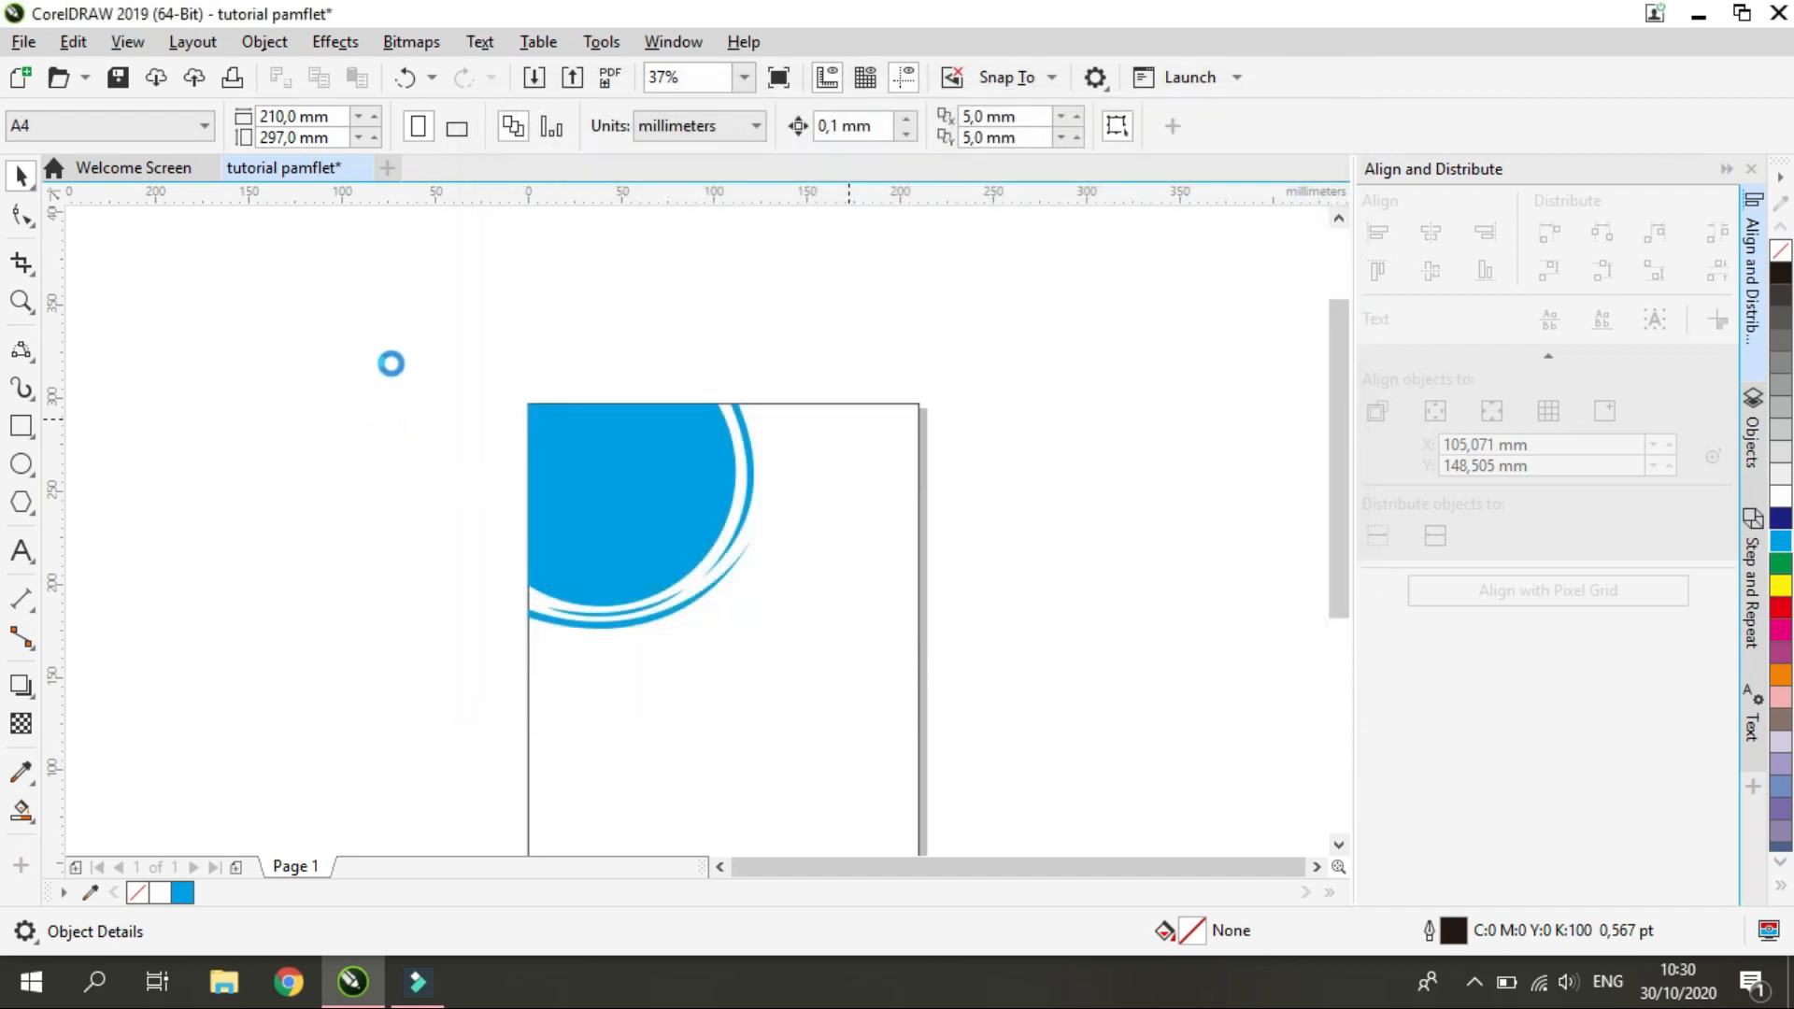
click(420, 342)
scroll(885, 614, down, 5)
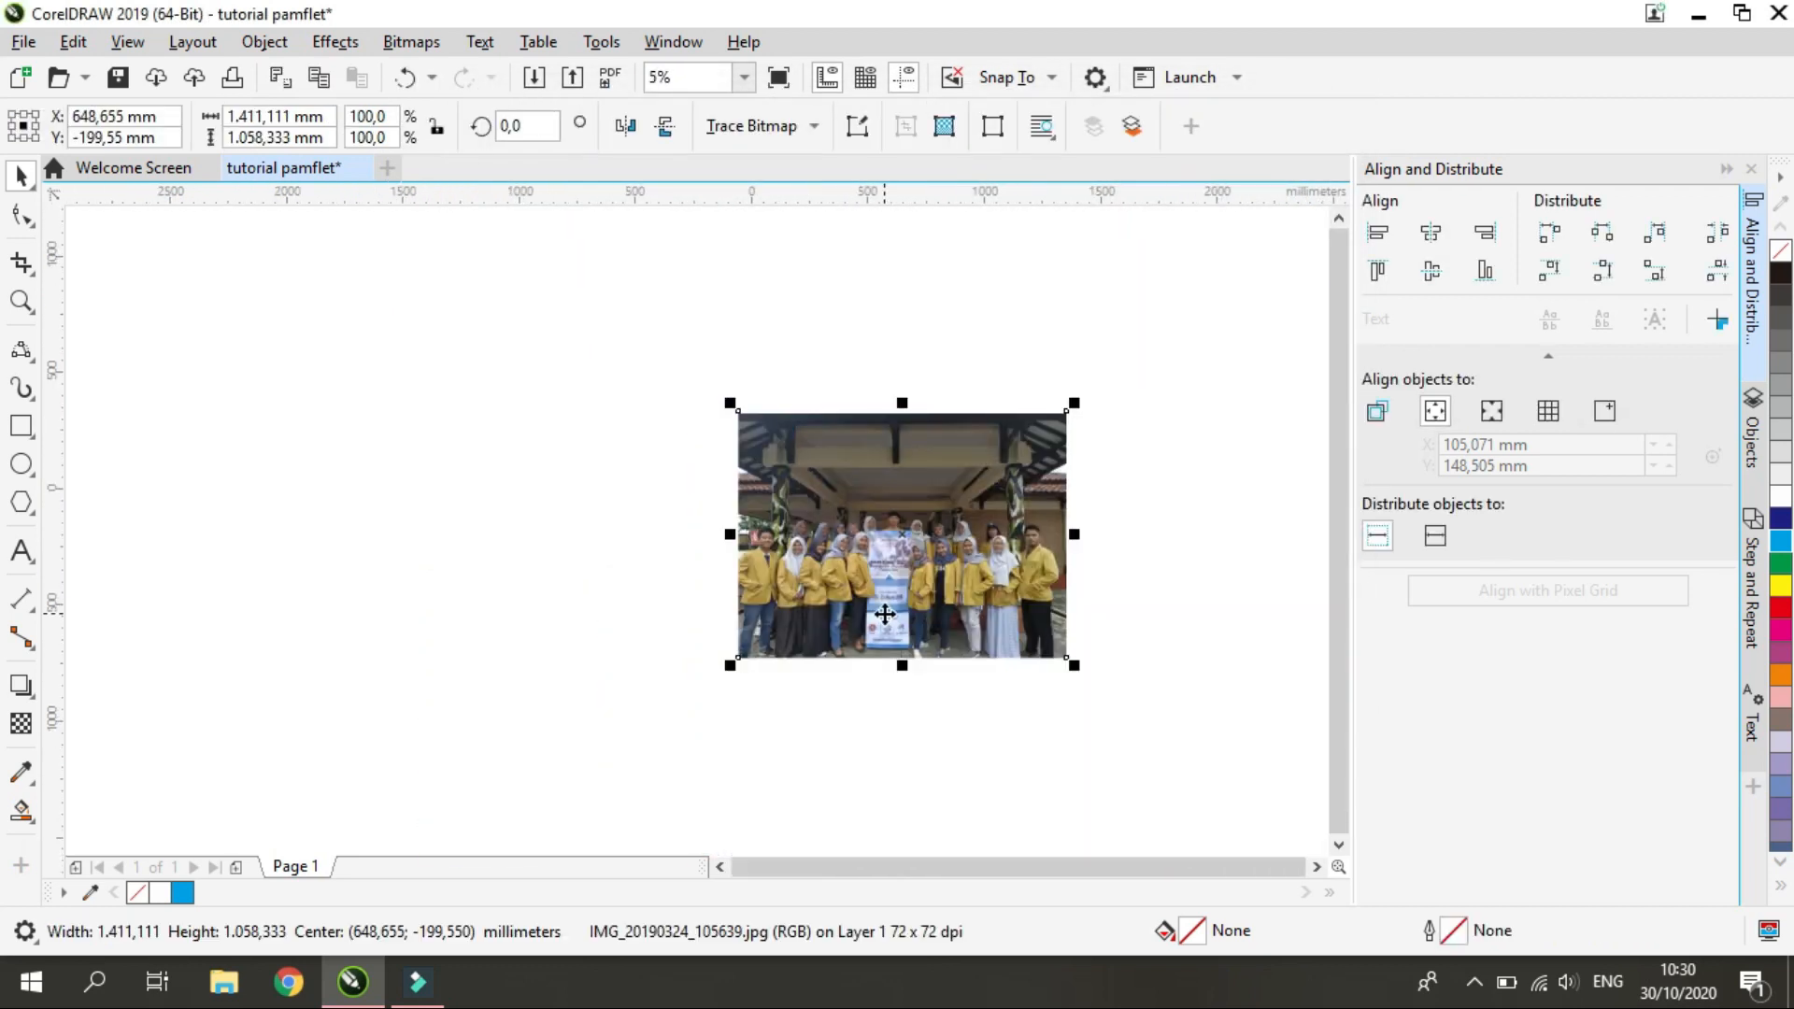
Shrink the imported group photo substantially from its original size and bring it close to the page
drag(1075, 403, 915, 523)
scroll(876, 533, up, 2)
scroll(840, 571, down, 1)
drag(840, 571, 818, 452)
drag(765, 499, 736, 267)
drag(787, 424, 686, 349)
Reduce the group photo until it is somewhat narrower than the page and position it beside the page's upper-left corner
scroll(677, 322, up, 2)
drag(618, 275, 696, 452)
drag(154, 582, 347, 437)
drag(477, 278, 431, 431)
drag(718, 271, 661, 324)
mouse_move(496, 478)
mouse_down()
mouse_move(473, 485)
mouse_move(499, 468)
mouse_up()
drag(580, 419, 568, 404)
drag(567, 411, 573, 428)
drag(670, 298, 642, 319)
drag(465, 398, 488, 393)
drag(487, 392, 375, 371)
Import the photo IMG_0003 from the same folder and place it in the document
key(ctrl+i)
click(766, 271)
click(1118, 669)
click(801, 326)
scroll(922, 464, down, 3)
Scale the IMG_0003 photo down to about 370 by 246 mm and move it over the page's lower left area
drag(842, 428, 711, 530)
drag(971, 474, 879, 538)
scroll(934, 510, up, 1)
drag(633, 714, 680, 583)
drag(500, 689, 580, 633)
drag(659, 525, 650, 504)
scroll(650, 503, up, 1)
drag(1045, 349, 841, 489)
drag(710, 589, 757, 422)
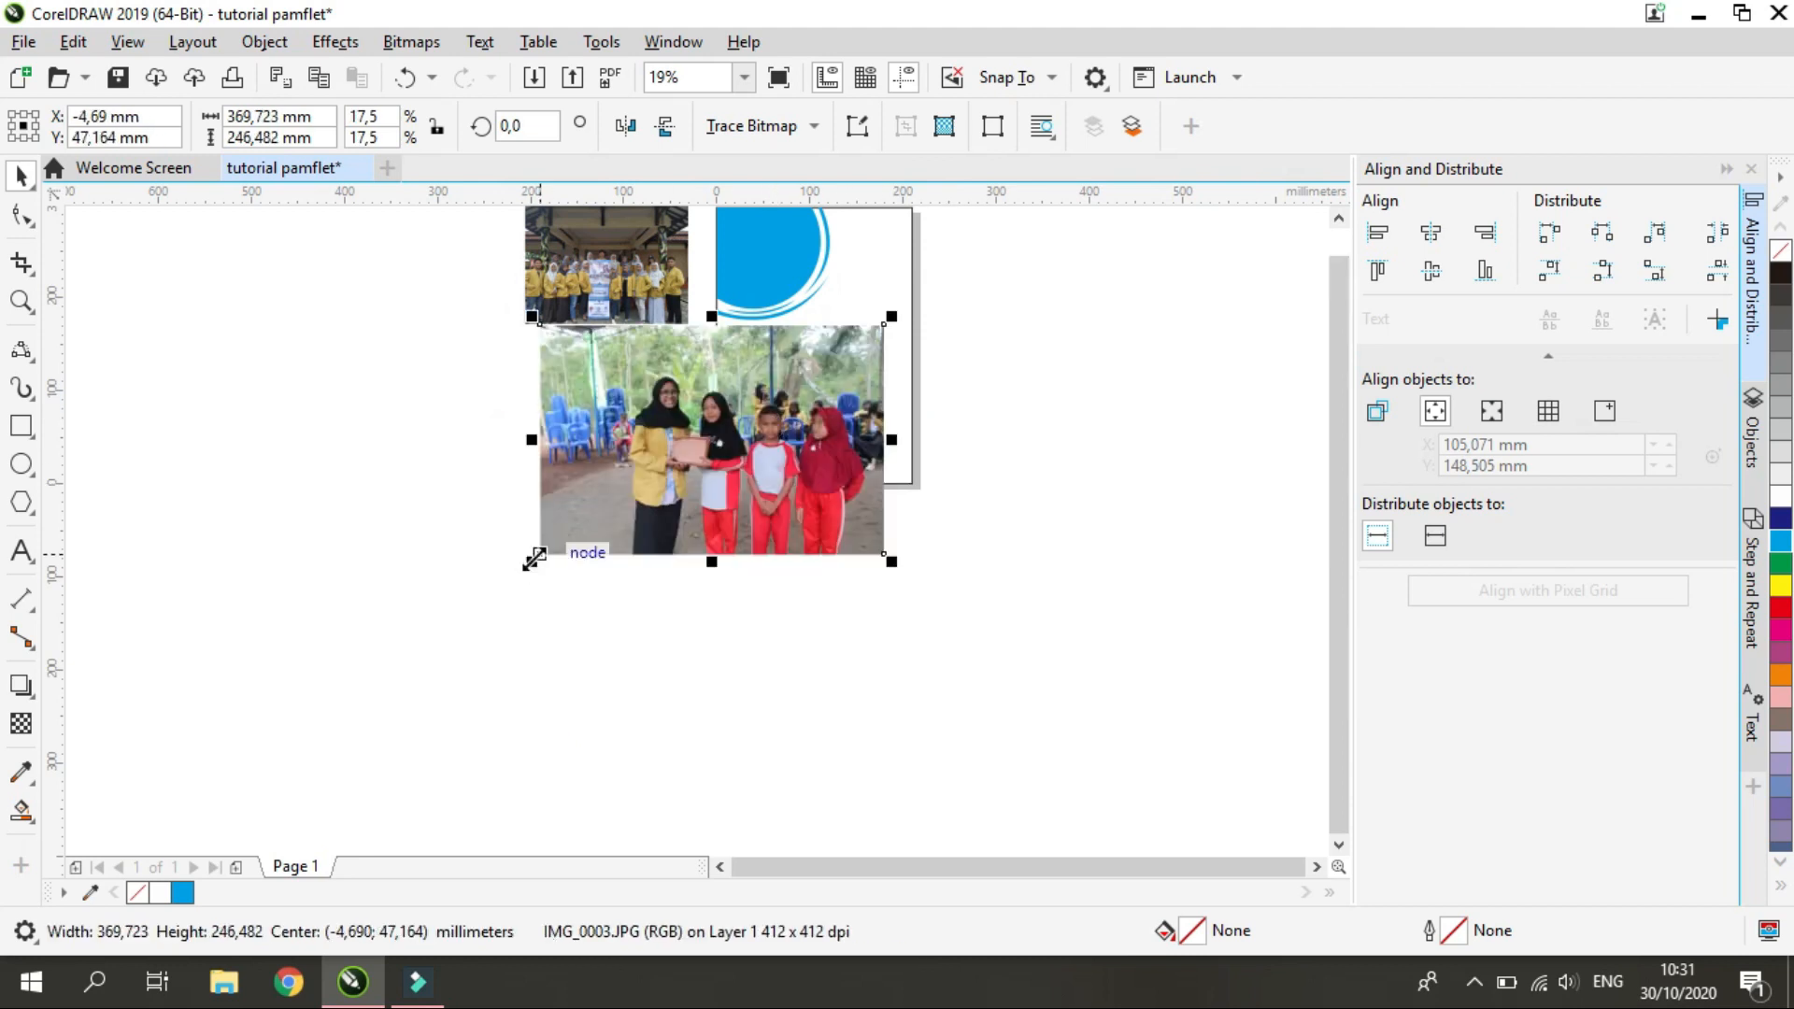
Reduce the IMG_0003 photo to about 181 by 121 mm and place it over the cyan corner shape
drag(534, 559, 624, 499)
scroll(725, 348, down, 1)
drag(748, 357, 729, 279)
scroll(738, 275, up, 2)
drag(397, 556, 568, 513)
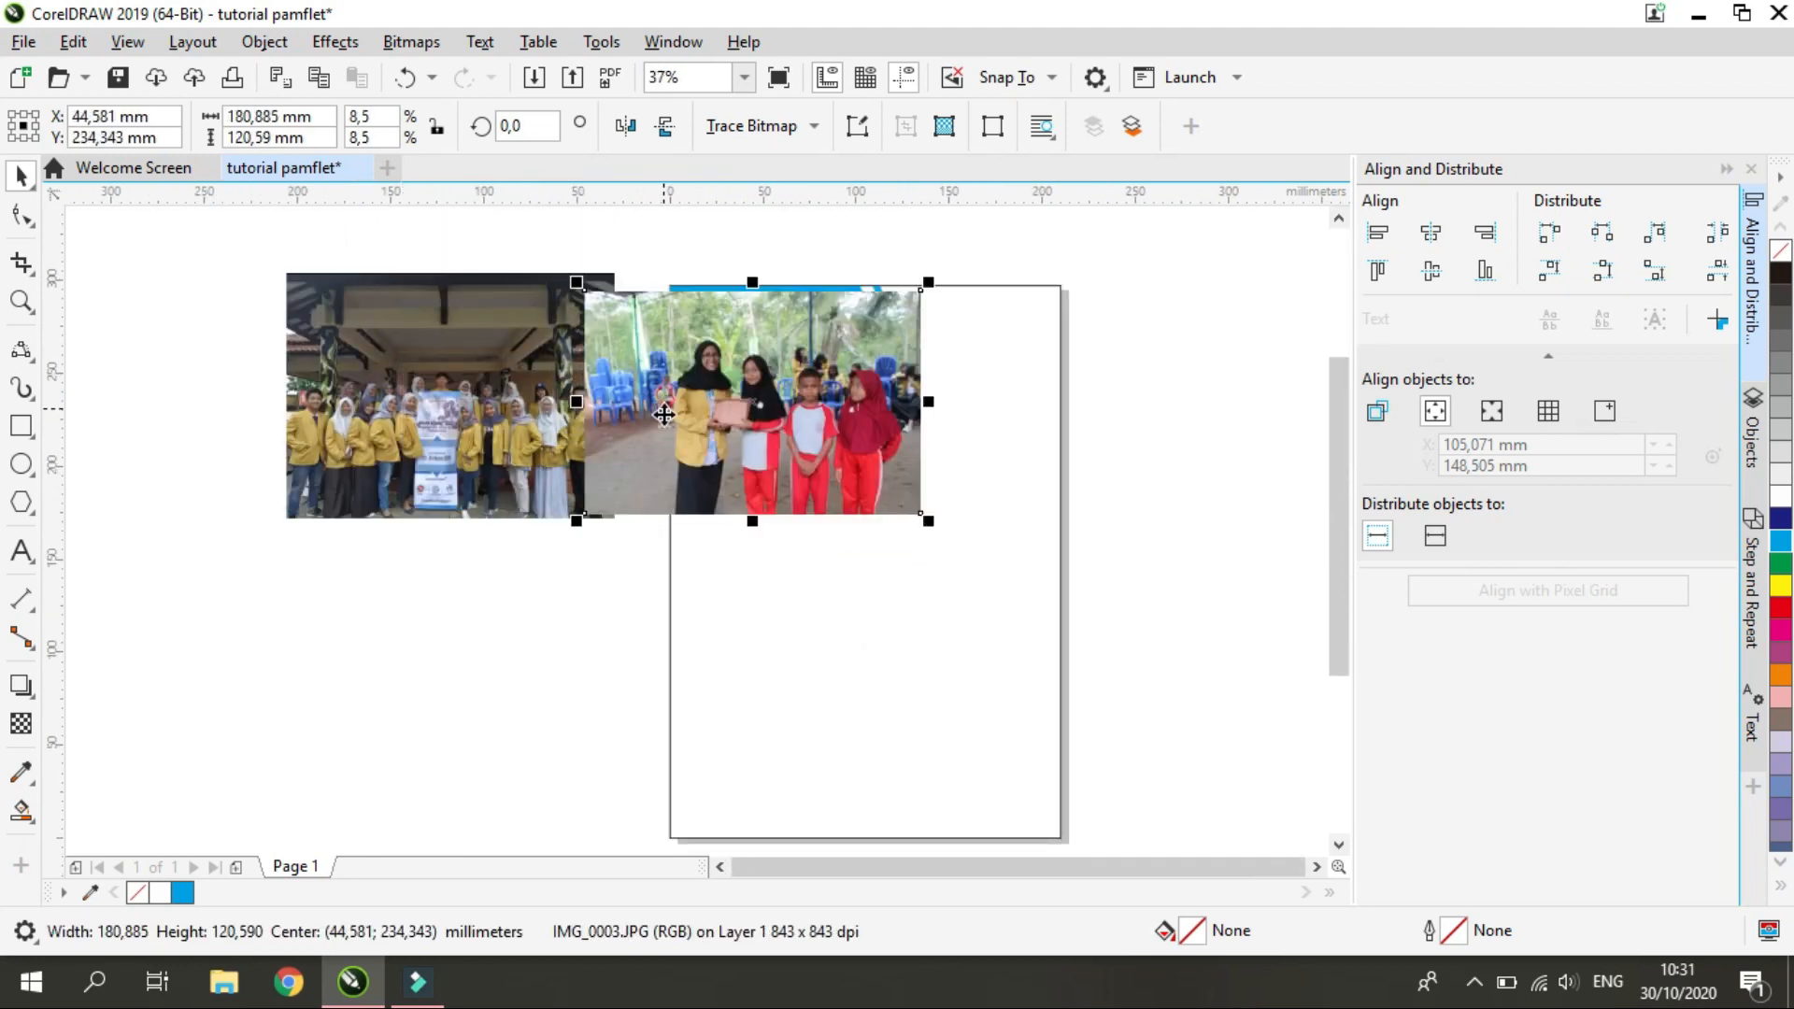
Resize the IMG_0003 photo to about 184 by 122 mm and move it left of the page, centered near X -95.4, Y 206.9 mm
drag(919, 274, 890, 294)
drag(757, 392, 766, 373)
drag(901, 497, 936, 537)
drag(833, 405, 566, 487)
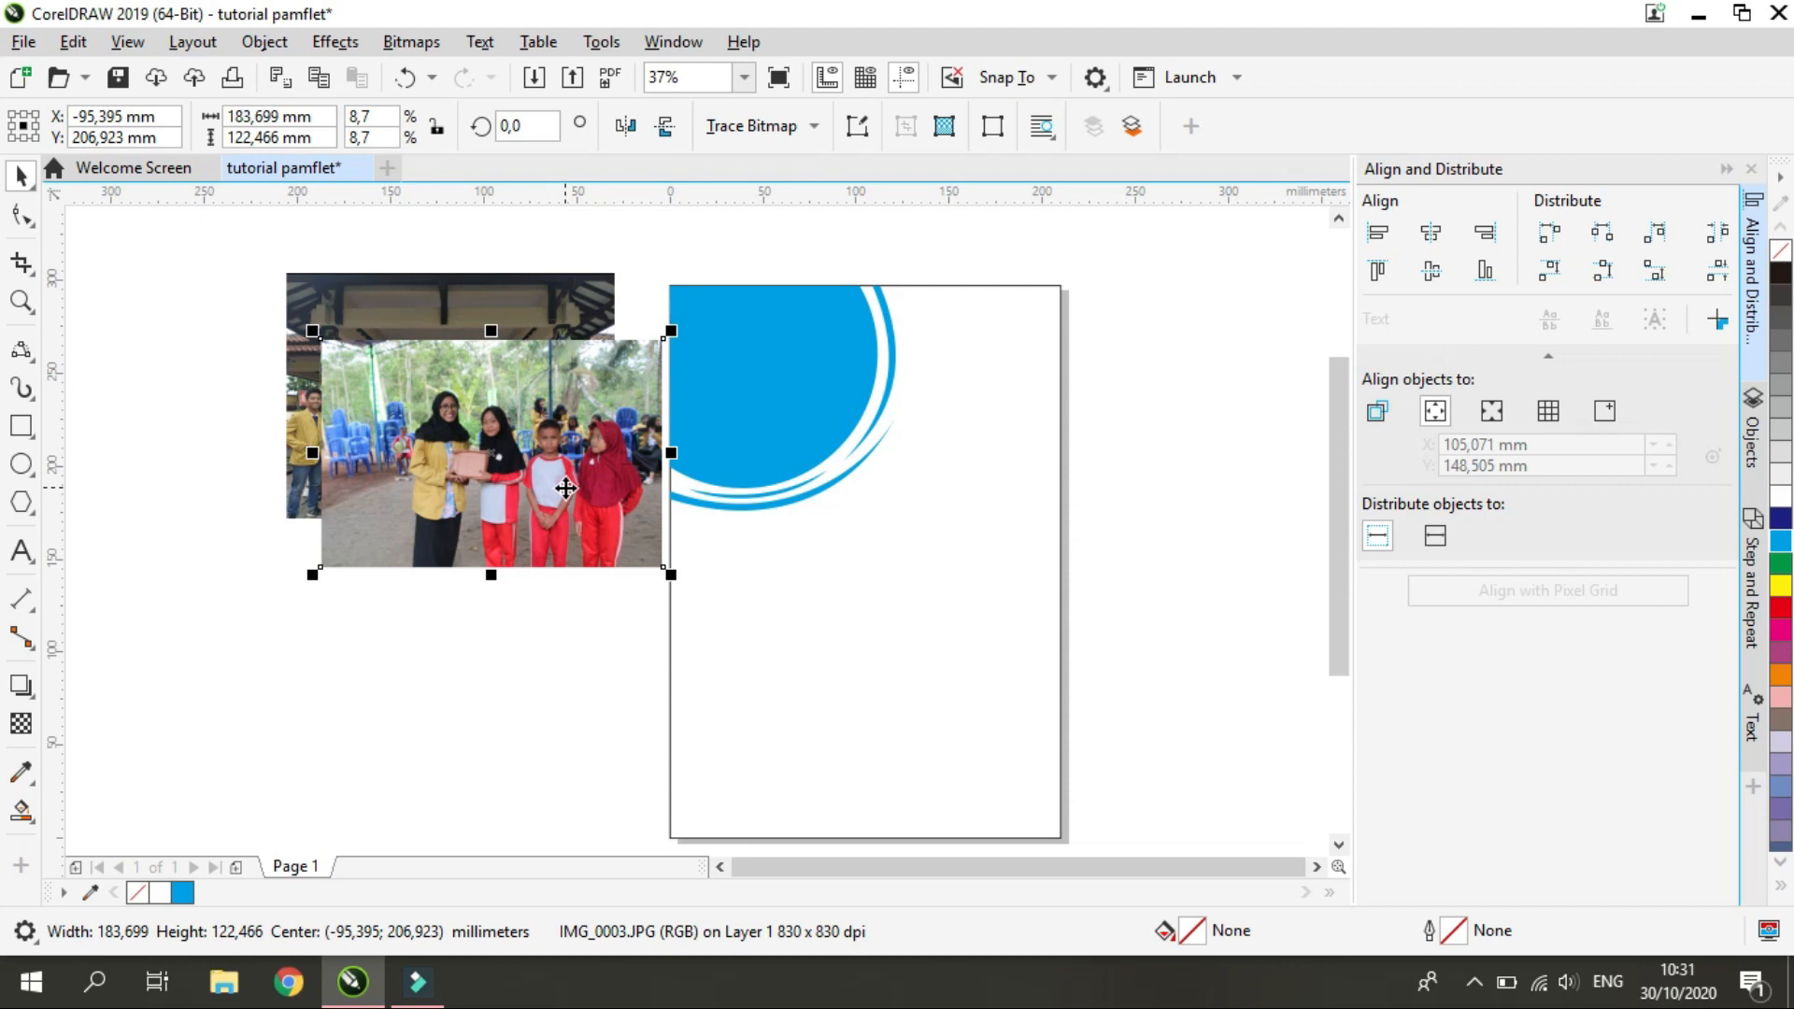
PowerClip the IMG_0003 photo inside the welded cyan corner shape and open the clipped contents for editing
right_click(565, 488)
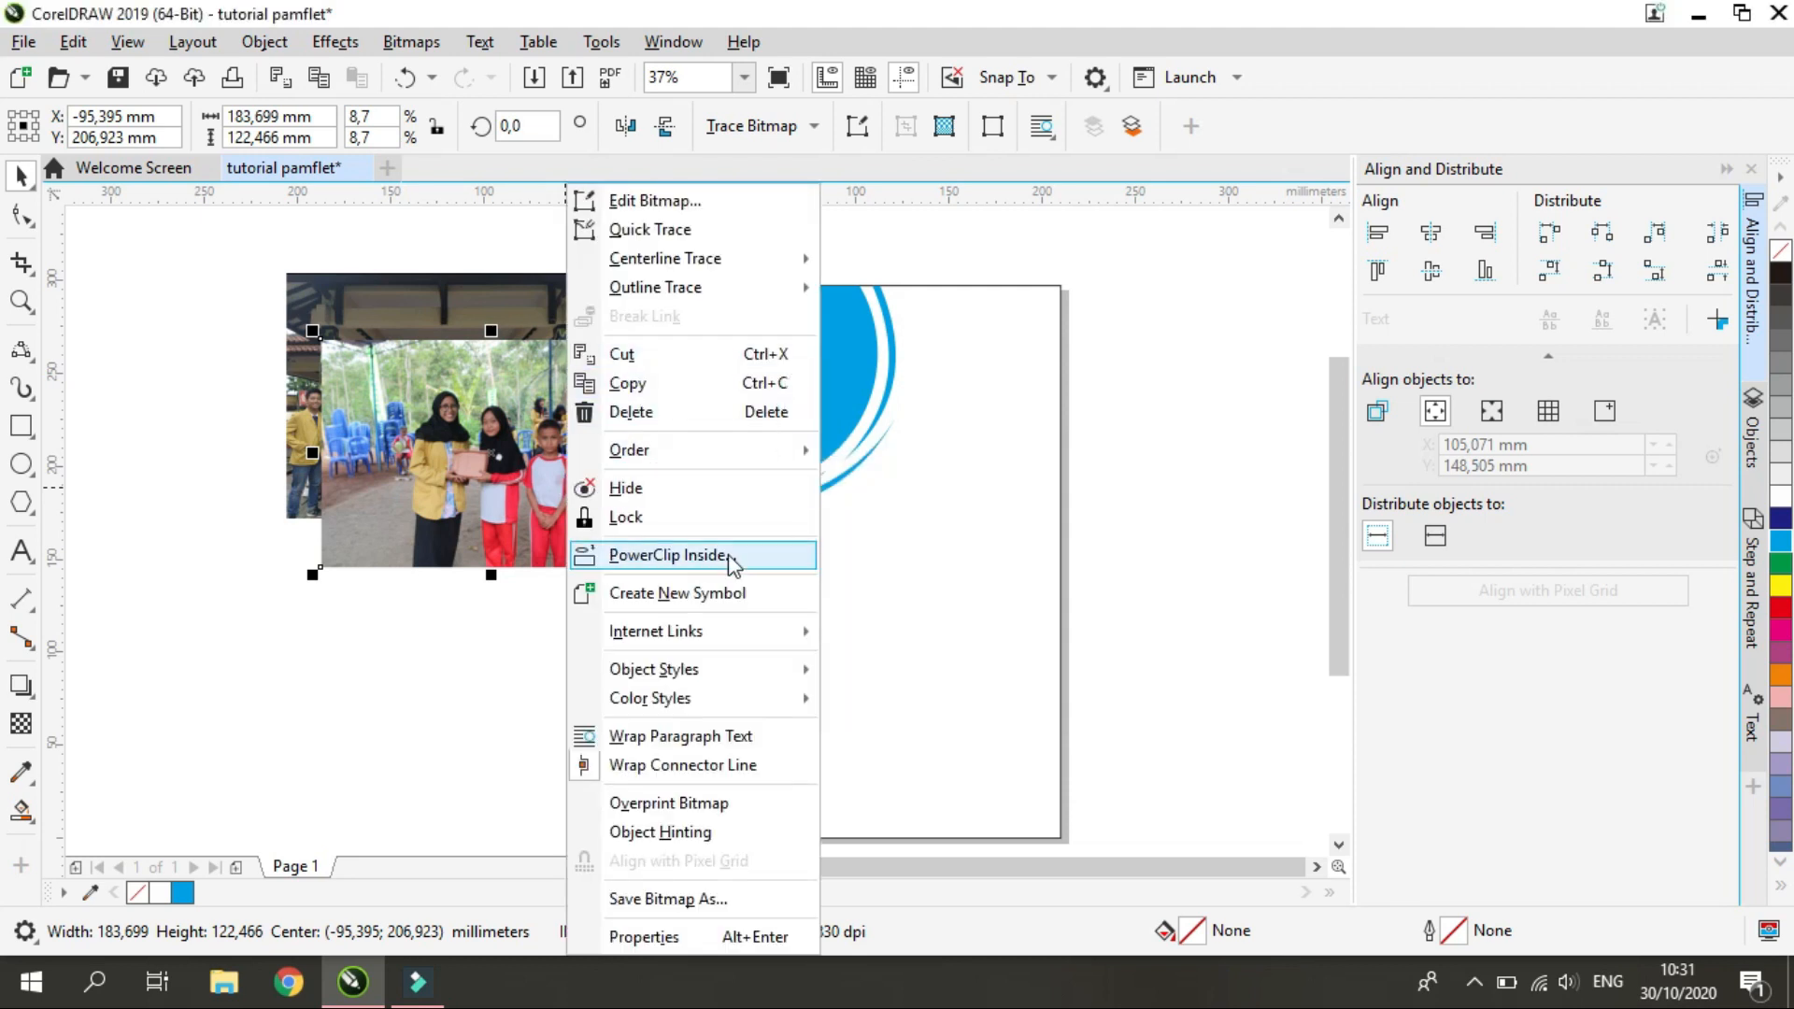
click(673, 555)
click(757, 445)
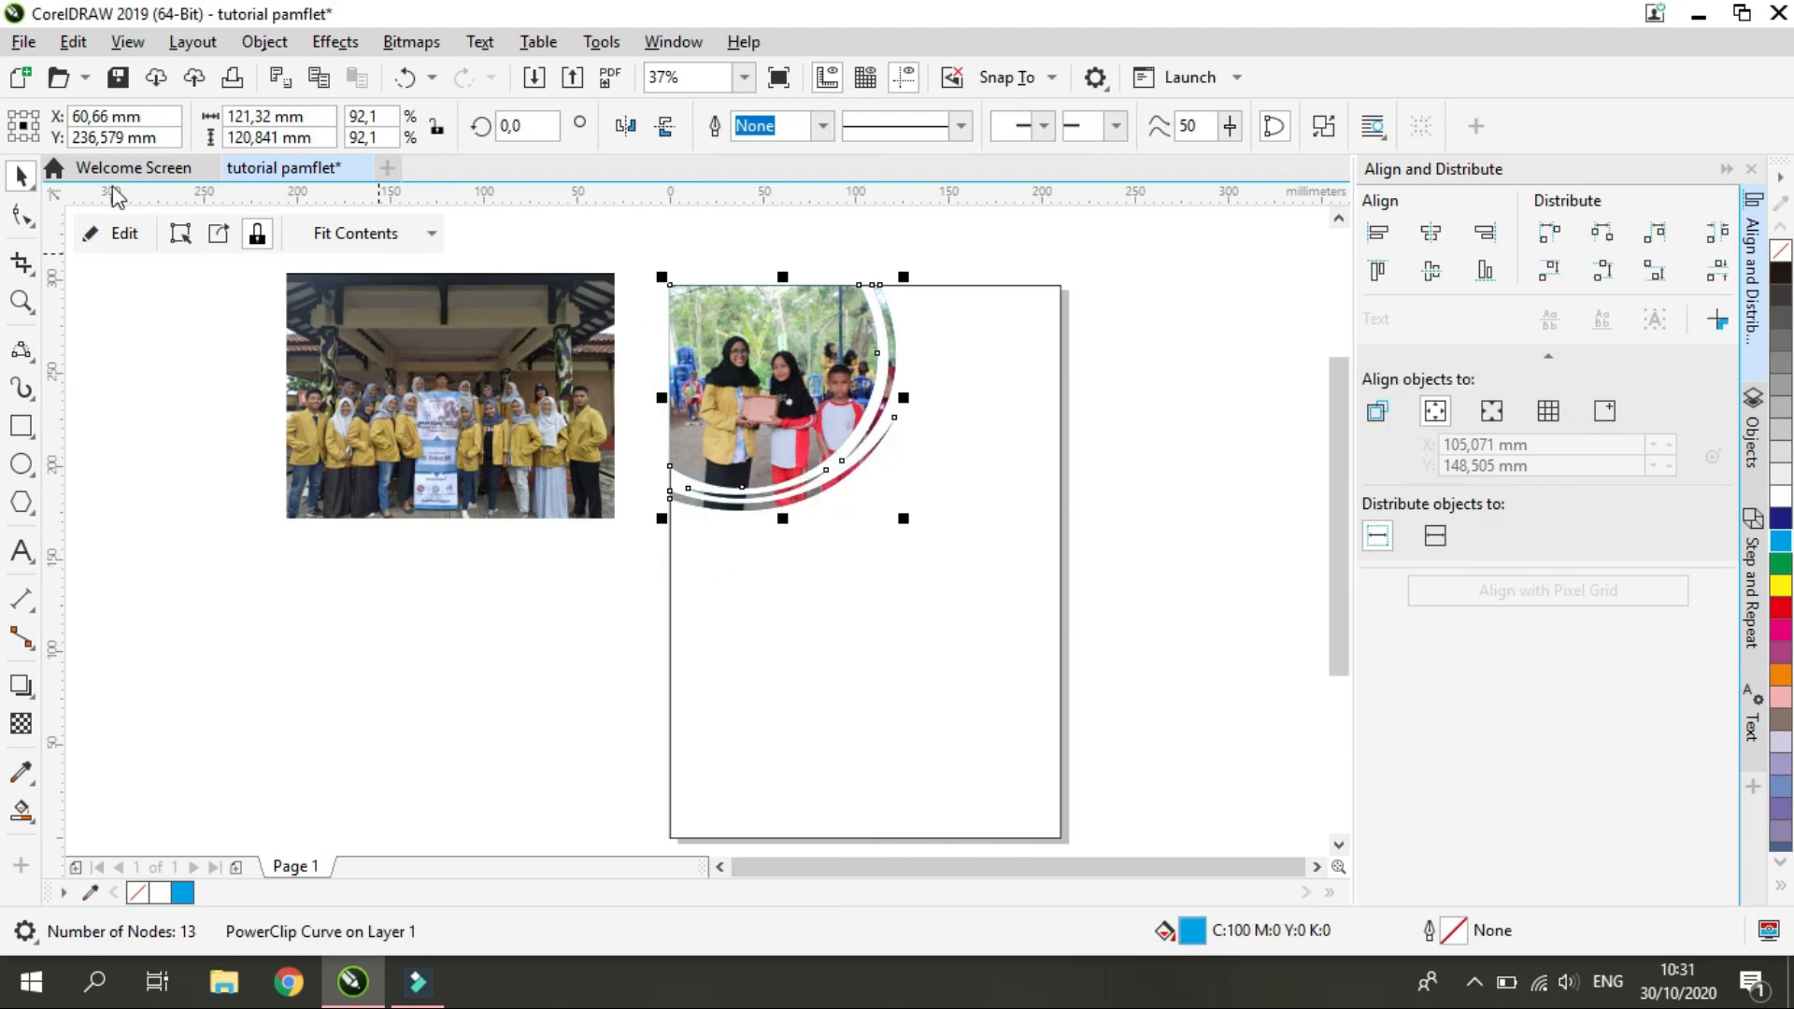
click(125, 234)
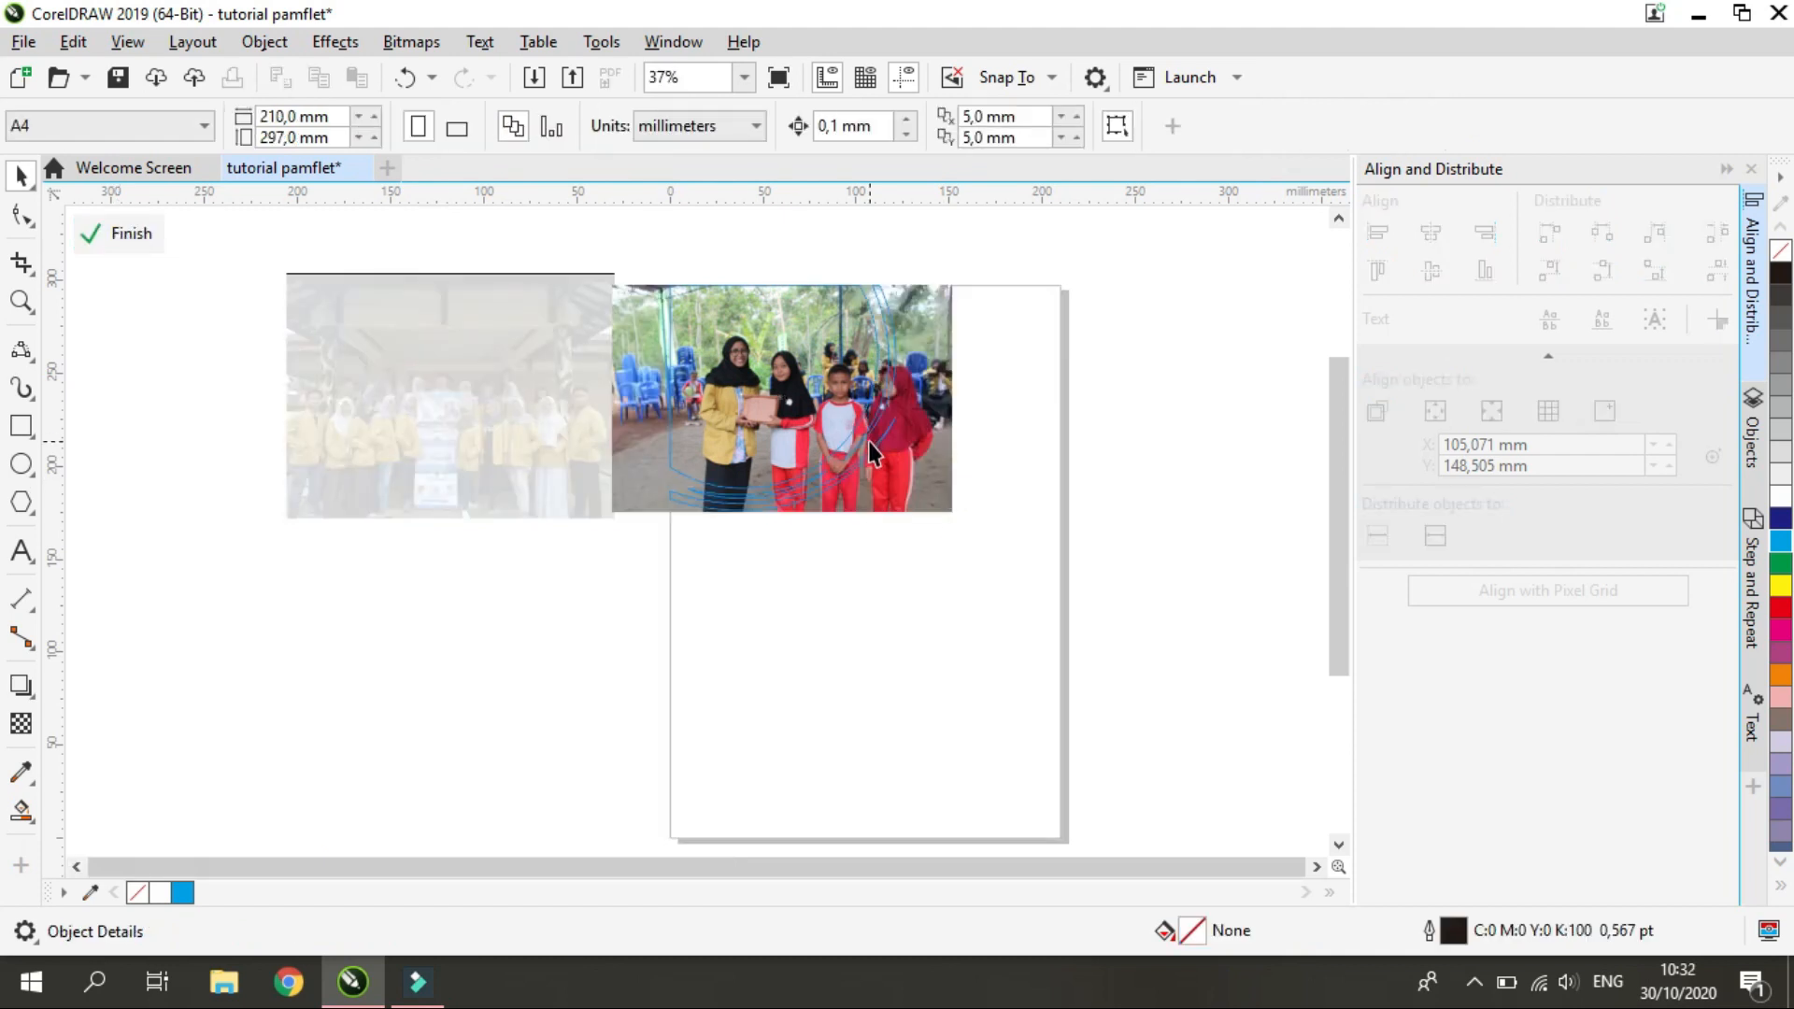
Shift the clipped IMG_0003 photo to center near X 40.2, Y 237.3 mm, and delete the IMG_20190324_105639.jpg photo beside the page
drag(934, 469, 904, 470)
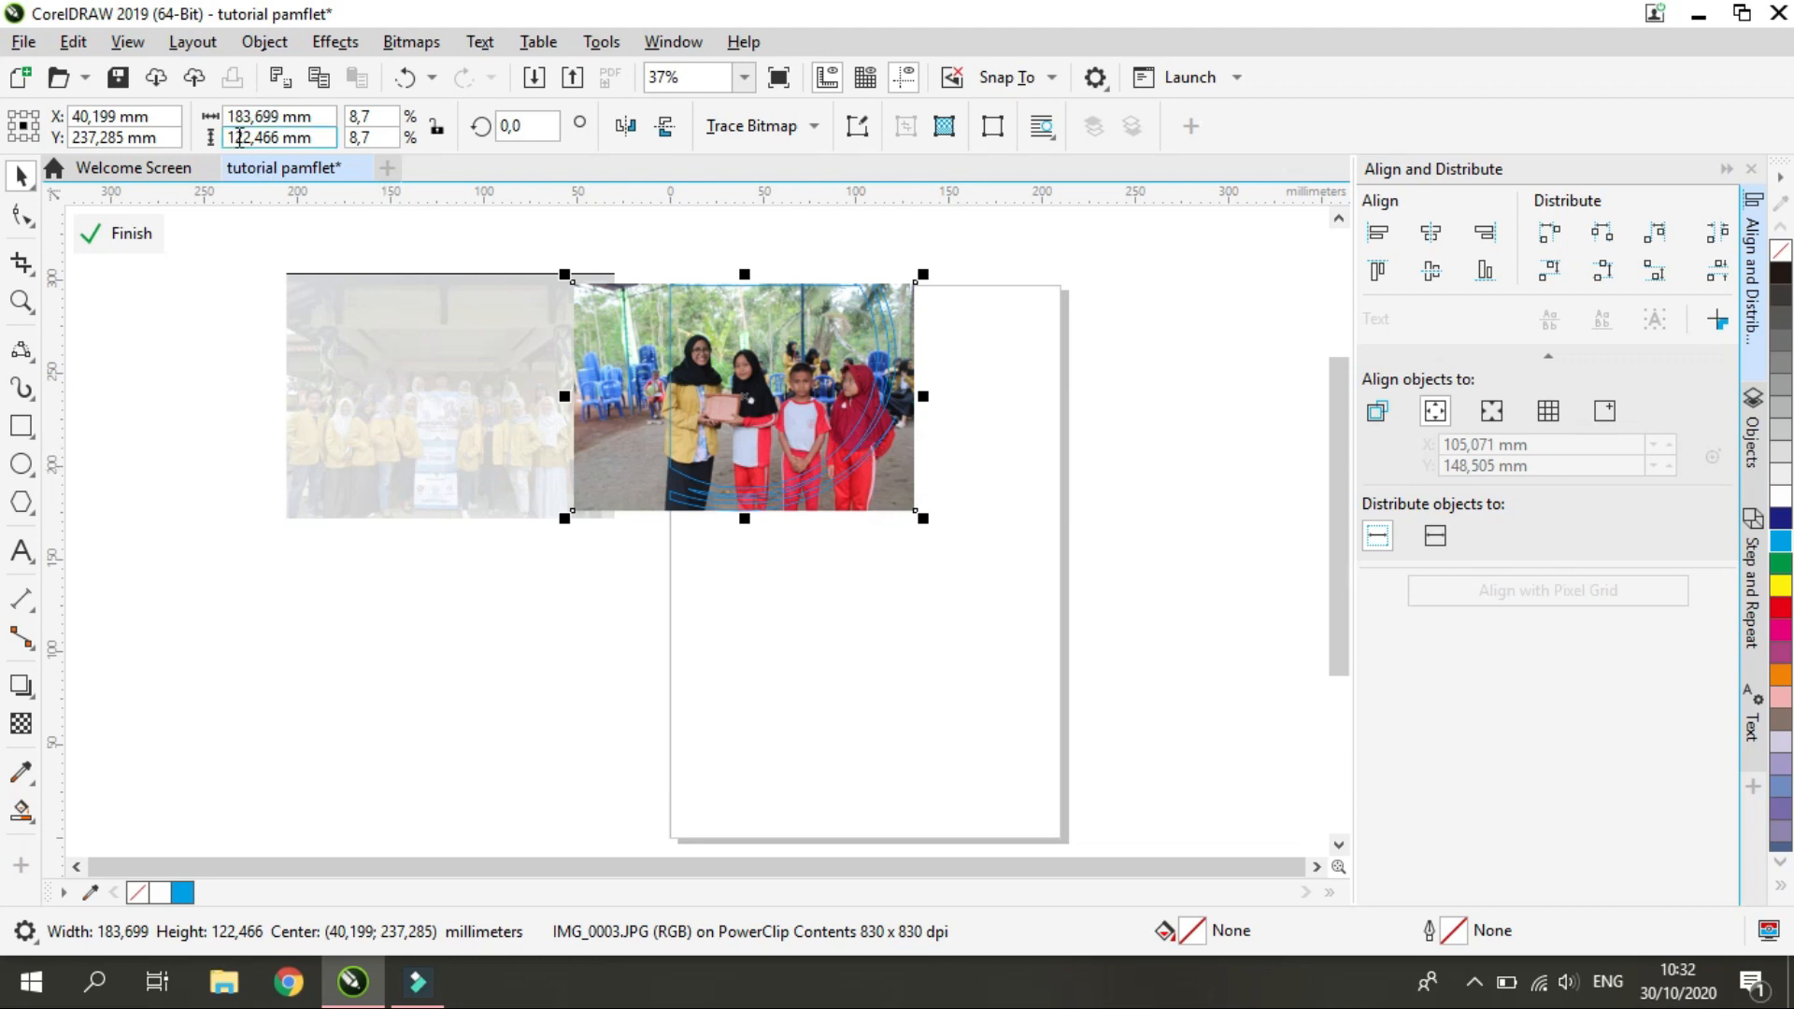
click(120, 236)
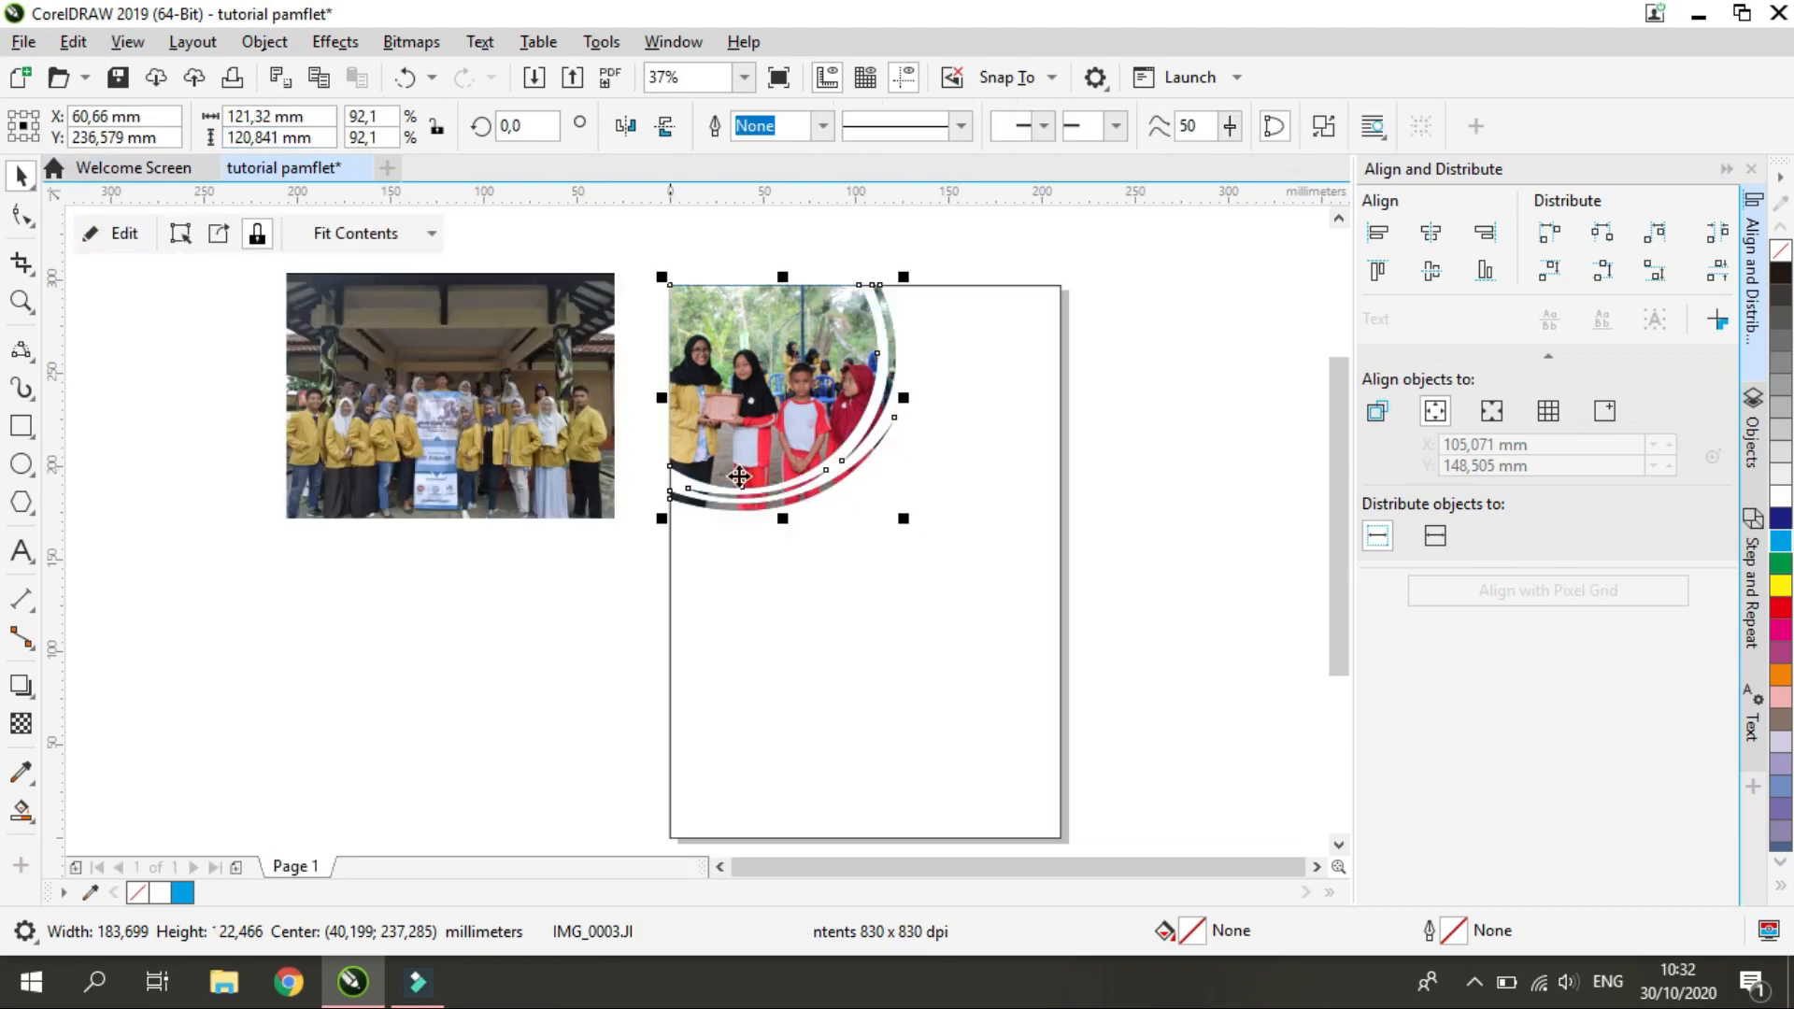
click(502, 408)
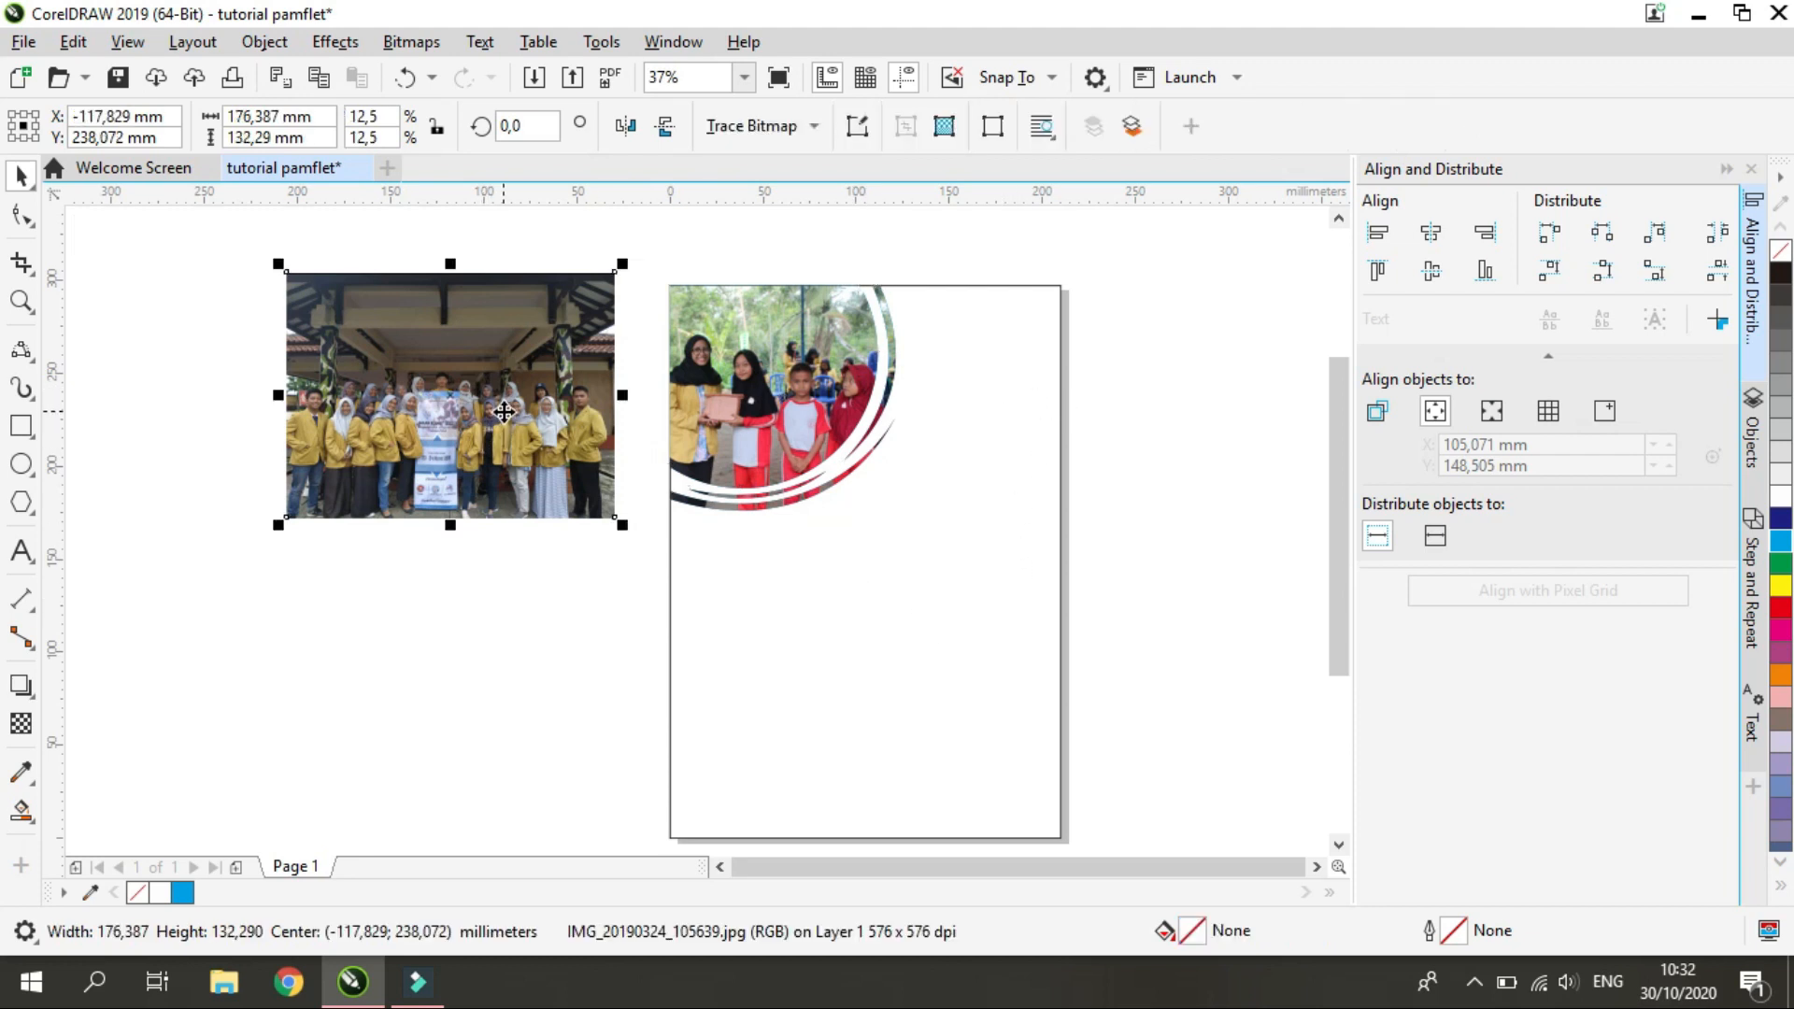
key(Delete)
Import the IMG_8288.JPG photo at its original size of about 254 by 169 mm, placing it left of the page
scroll(984, 283, down, 3)
scroll(987, 300, up, 3)
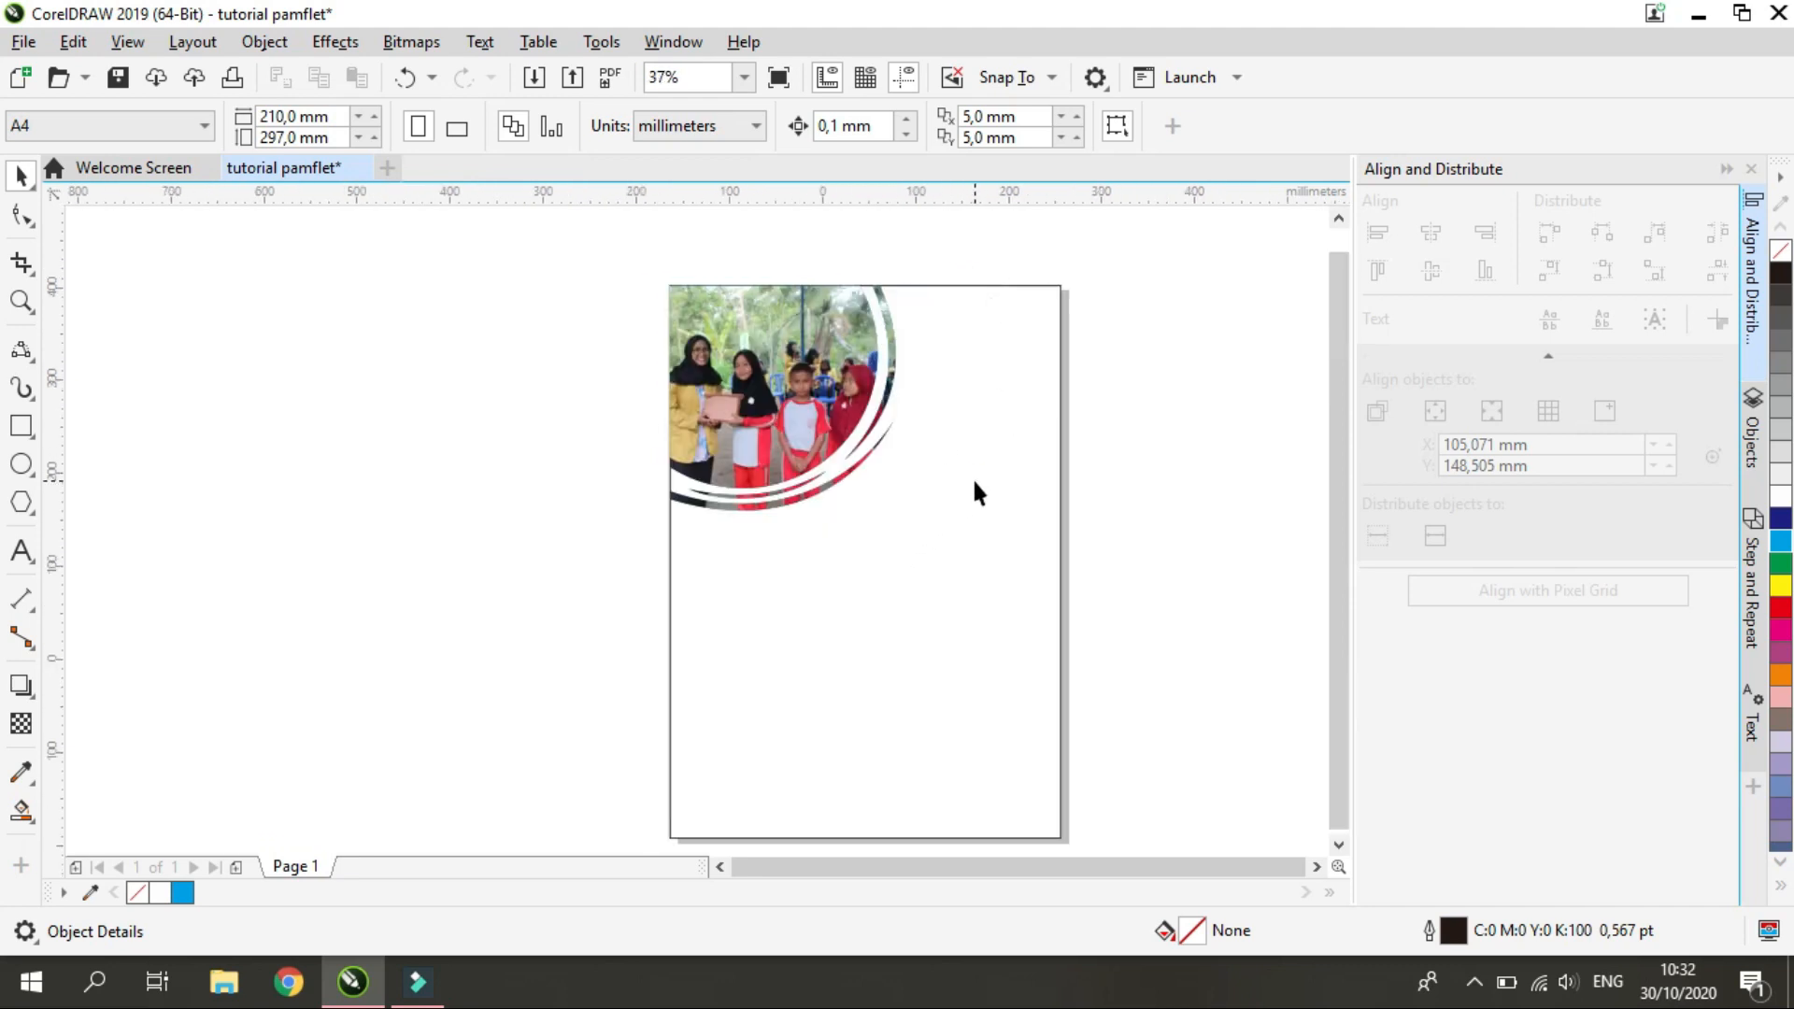
scroll(973, 488, down, 2)
scroll(1008, 547, up, 2)
scroll(966, 310, down, 2)
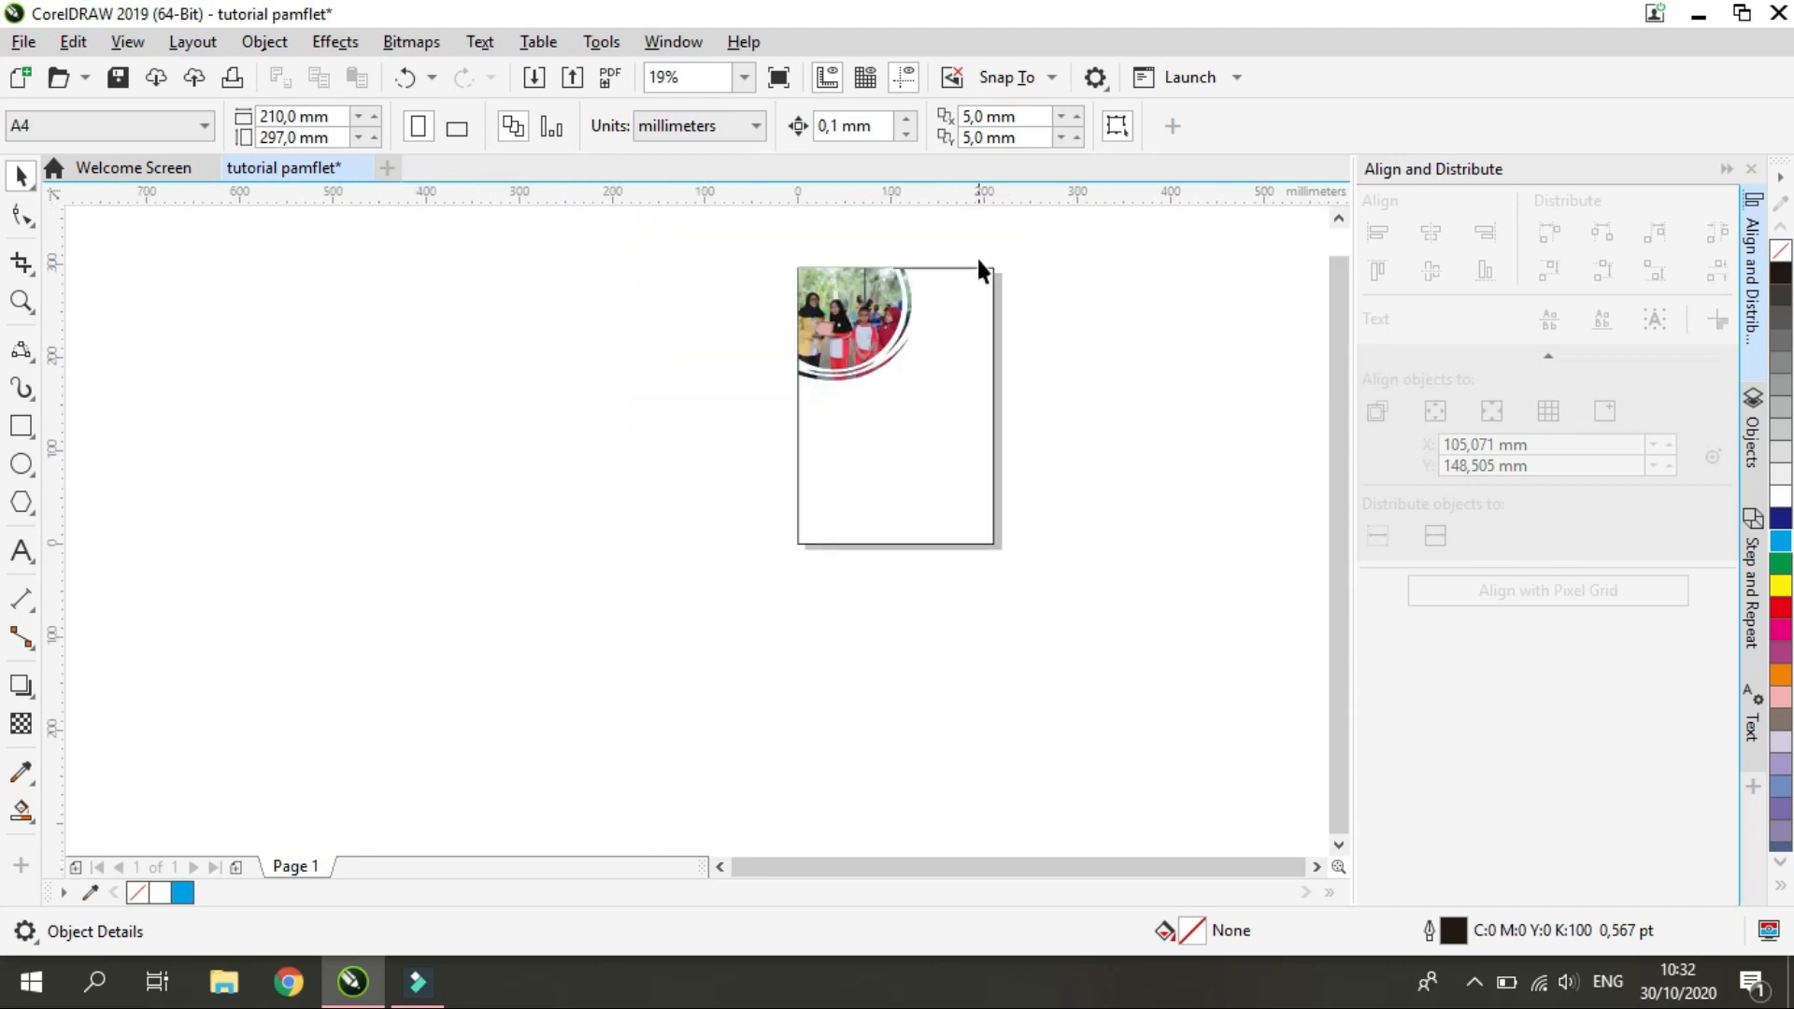
scroll(977, 268, up, 2)
scroll(976, 561, down, 2)
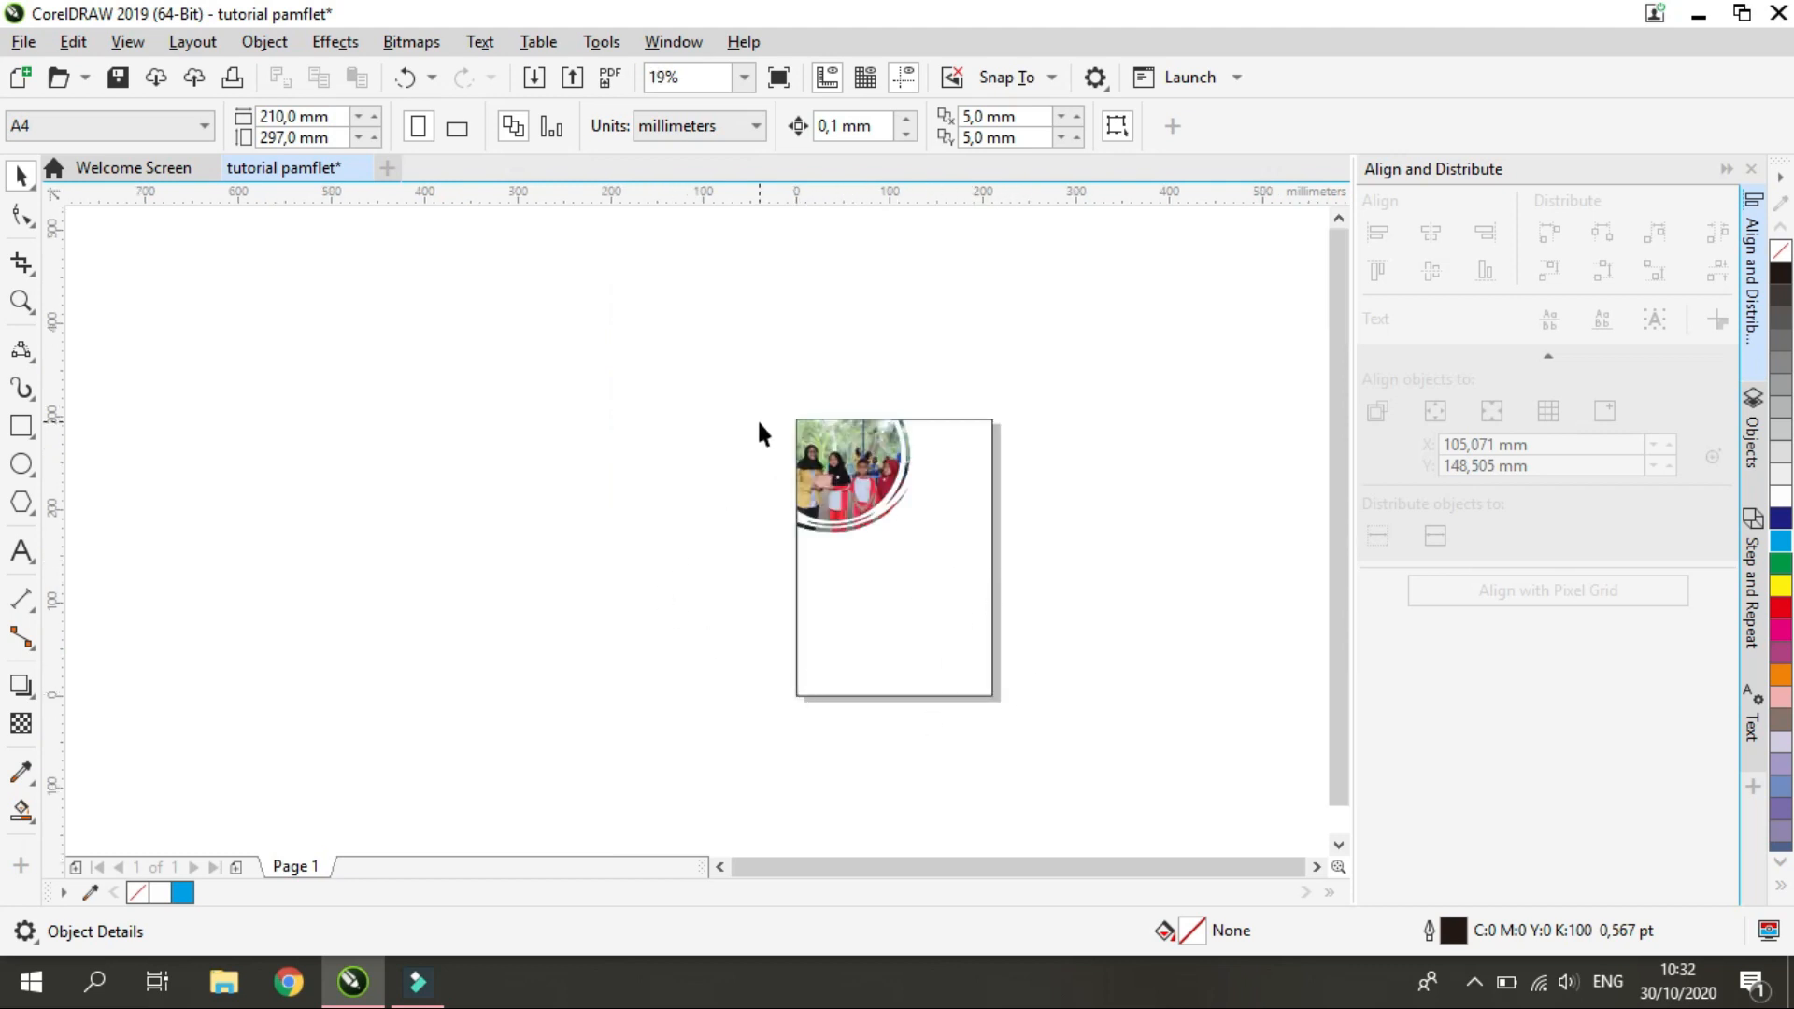
key(ctrl+i)
click(1086, 272)
click(1136, 671)
click(572, 515)
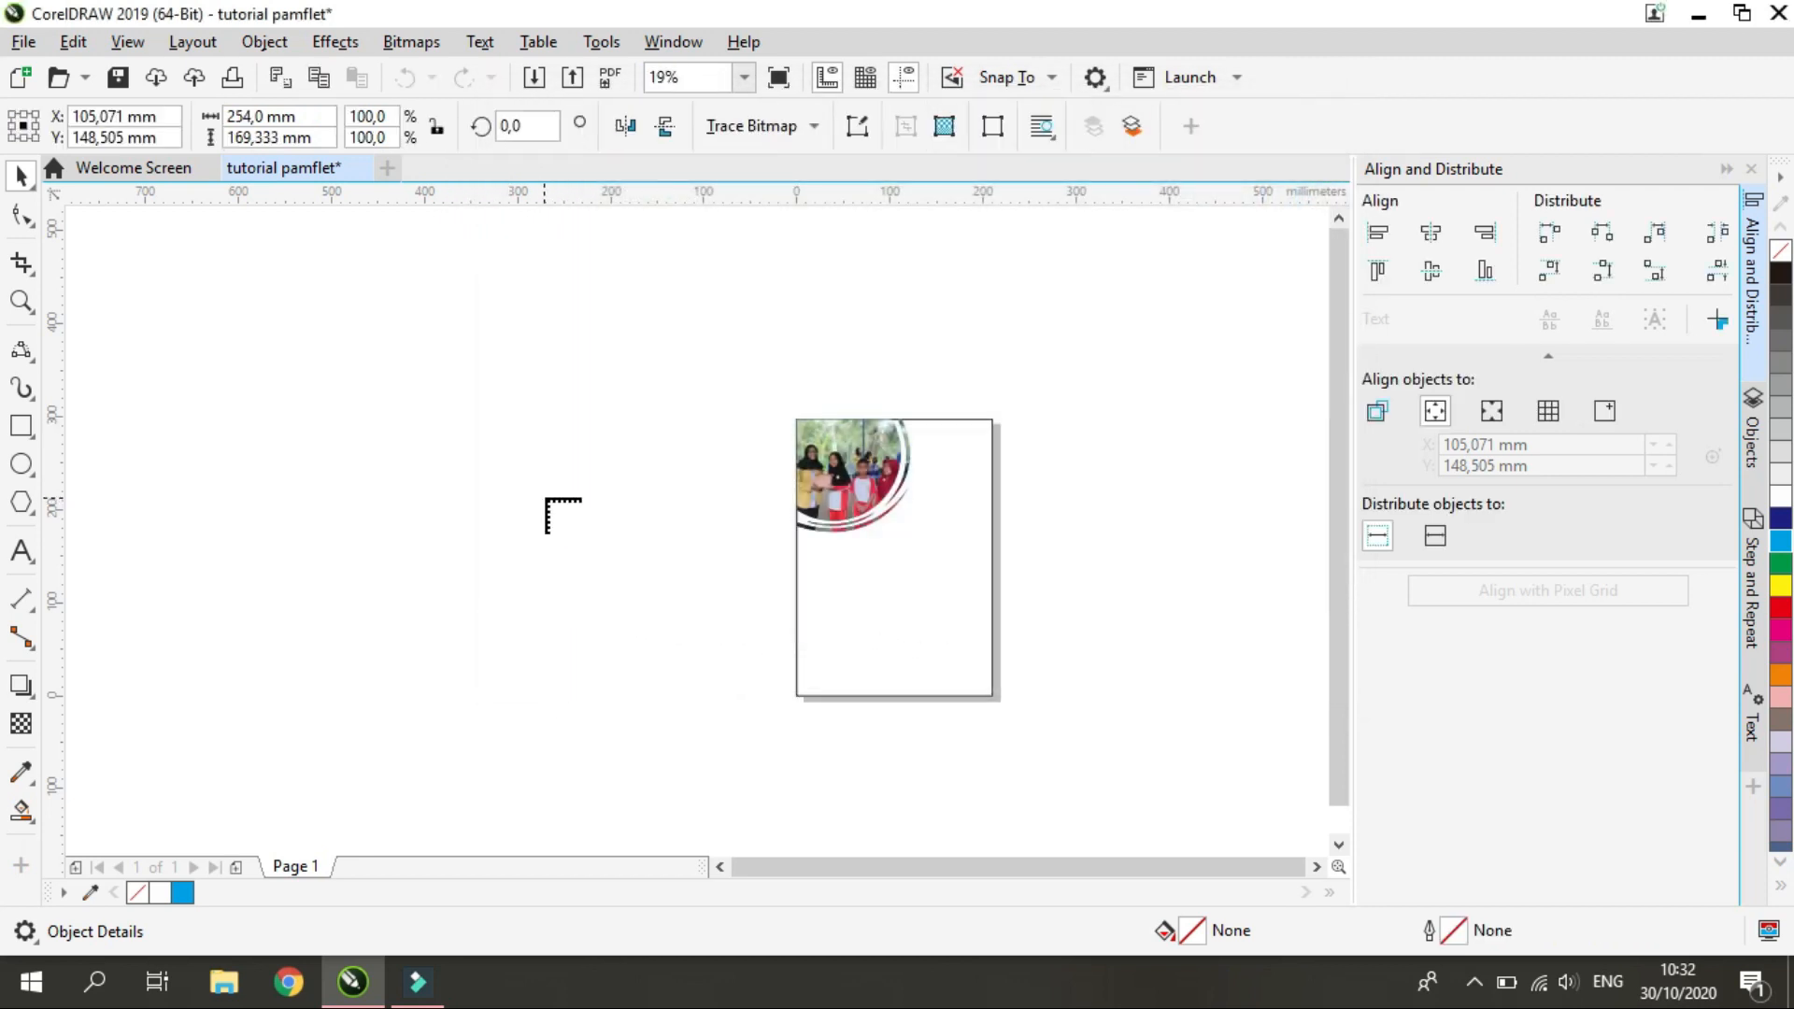
Scale the IMG_8288 photo to about 150 by 100 mm and fit it into the page's lower right corner
scroll(658, 594, up, 2)
drag(645, 587, 1176, 680)
drag(1177, 658, 1177, 658)
drag(739, 370, 876, 461)
drag(1091, 578, 1075, 591)
mouse_move(1074, 592)
mouse_down()
mouse_move(1056, 581)
mouse_move(1091, 593)
mouse_up()
scroll(1091, 593, up, 2)
drag(496, 271, 615, 349)
scroll(850, 474, down, 2)
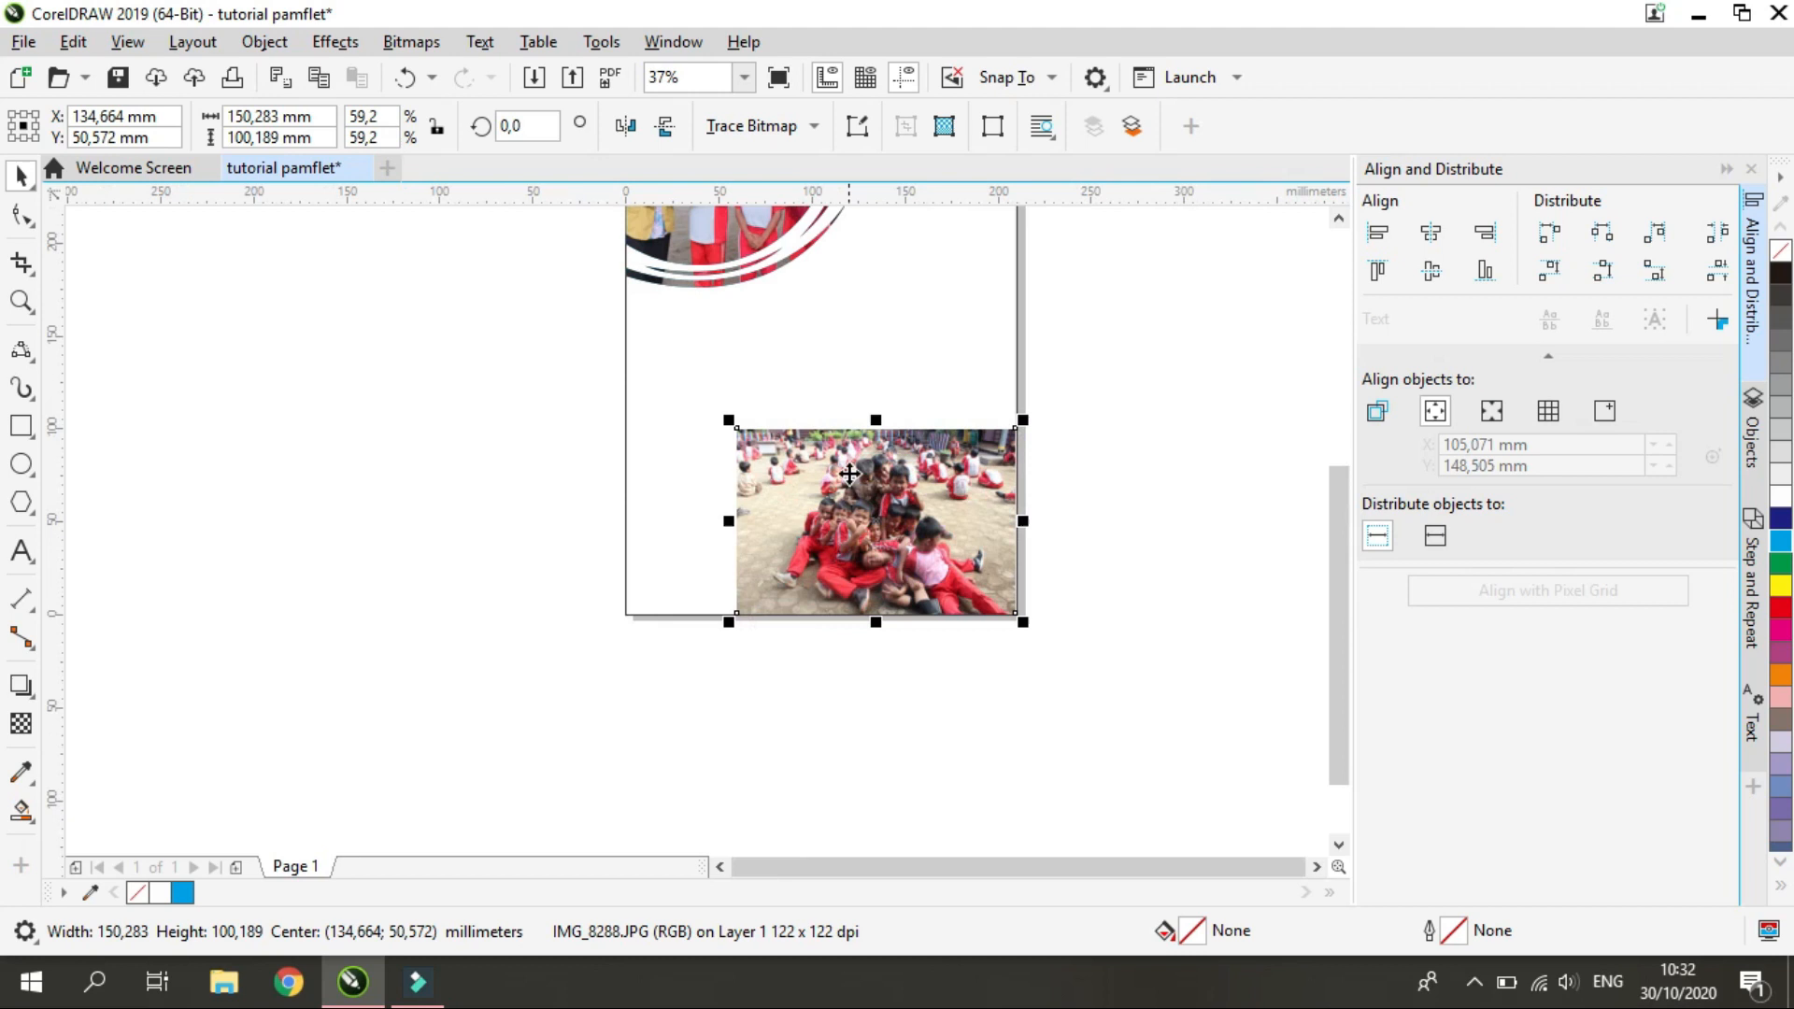
Edit the IMG_8288 bitmap to cut out the group of children in the middle from its background
click(428, 41)
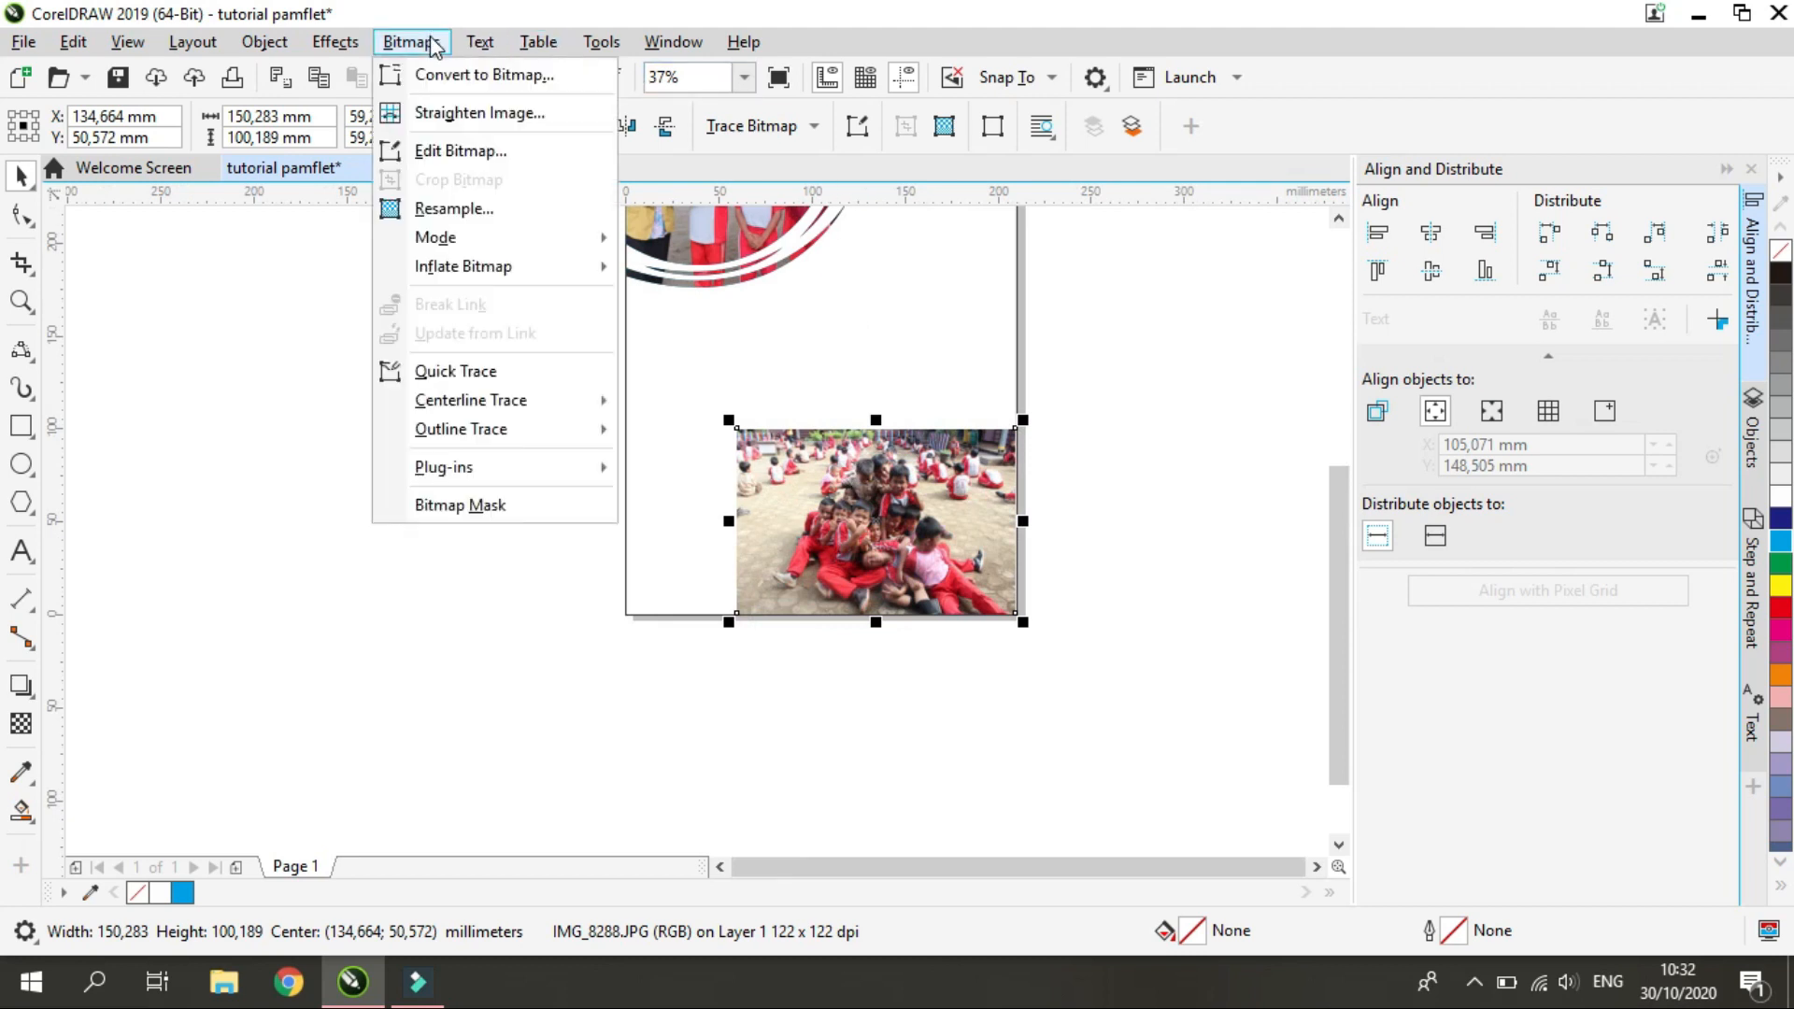
click(483, 152)
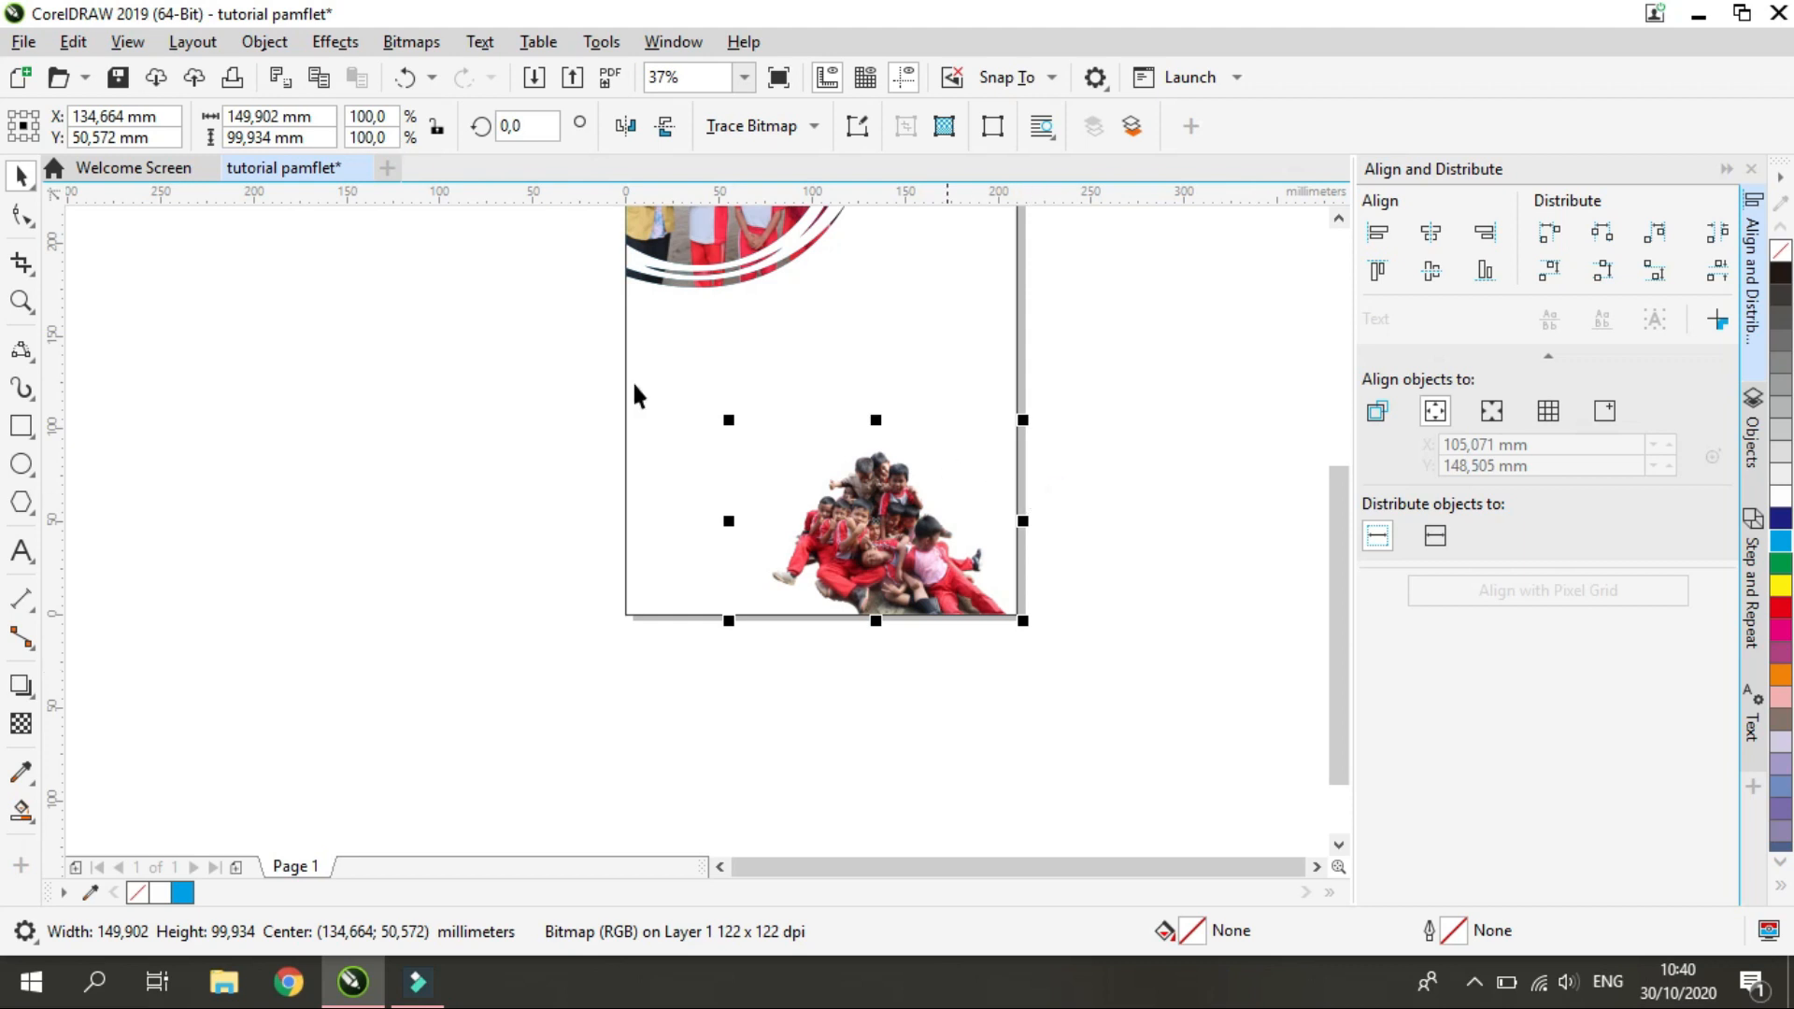
Nudge the children cutout to the page's right edge and enlarge it to about 194 by 129 mm
drag(728, 419, 657, 374)
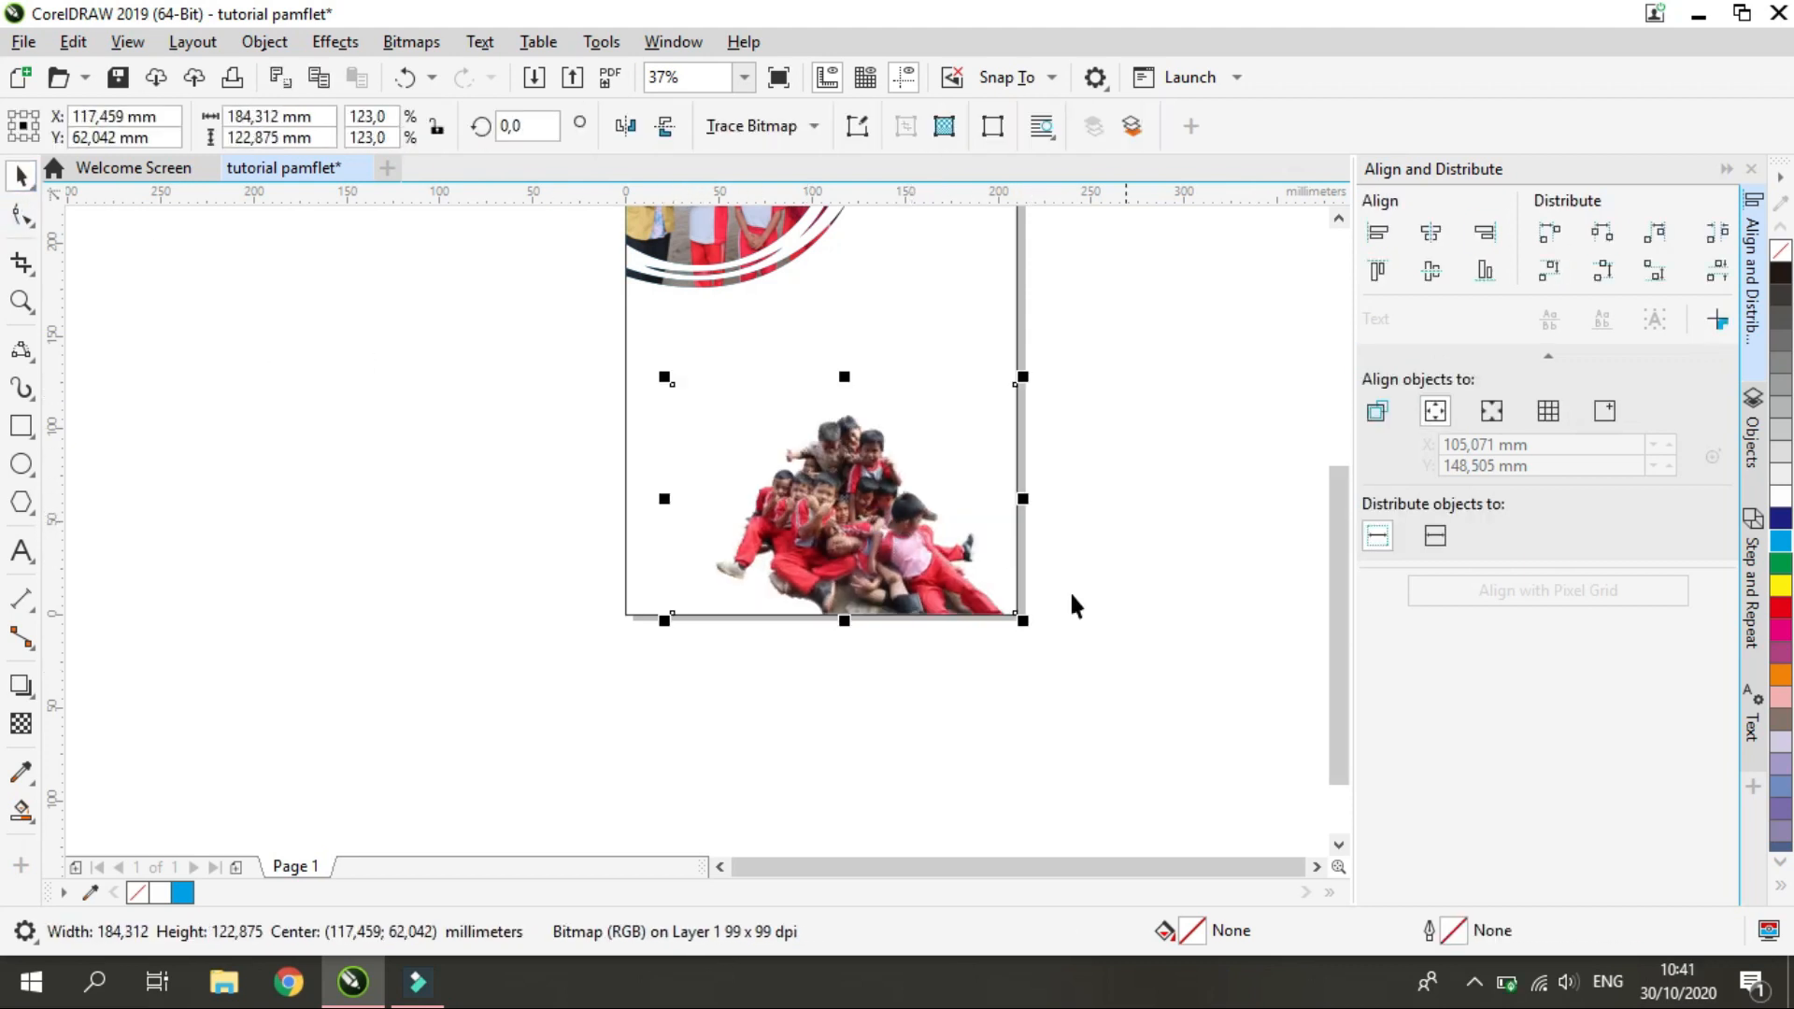
key(Right)
key(Right)
key(Right)
key(Right)
key(Right)
key(Right)
key(Right)
key(Right)
key(Right)
key(Right)
key(Right)
key(Right)
key(Right)
key(Right)
key(Right)
key(Right)
key(Right)
key(Right)
key(Right)
key(Right)
scroll(962, 592, down, 1)
scroll(1028, 374, up, 1)
scroll(979, 508, down, 1)
scroll(794, 616, up, 1)
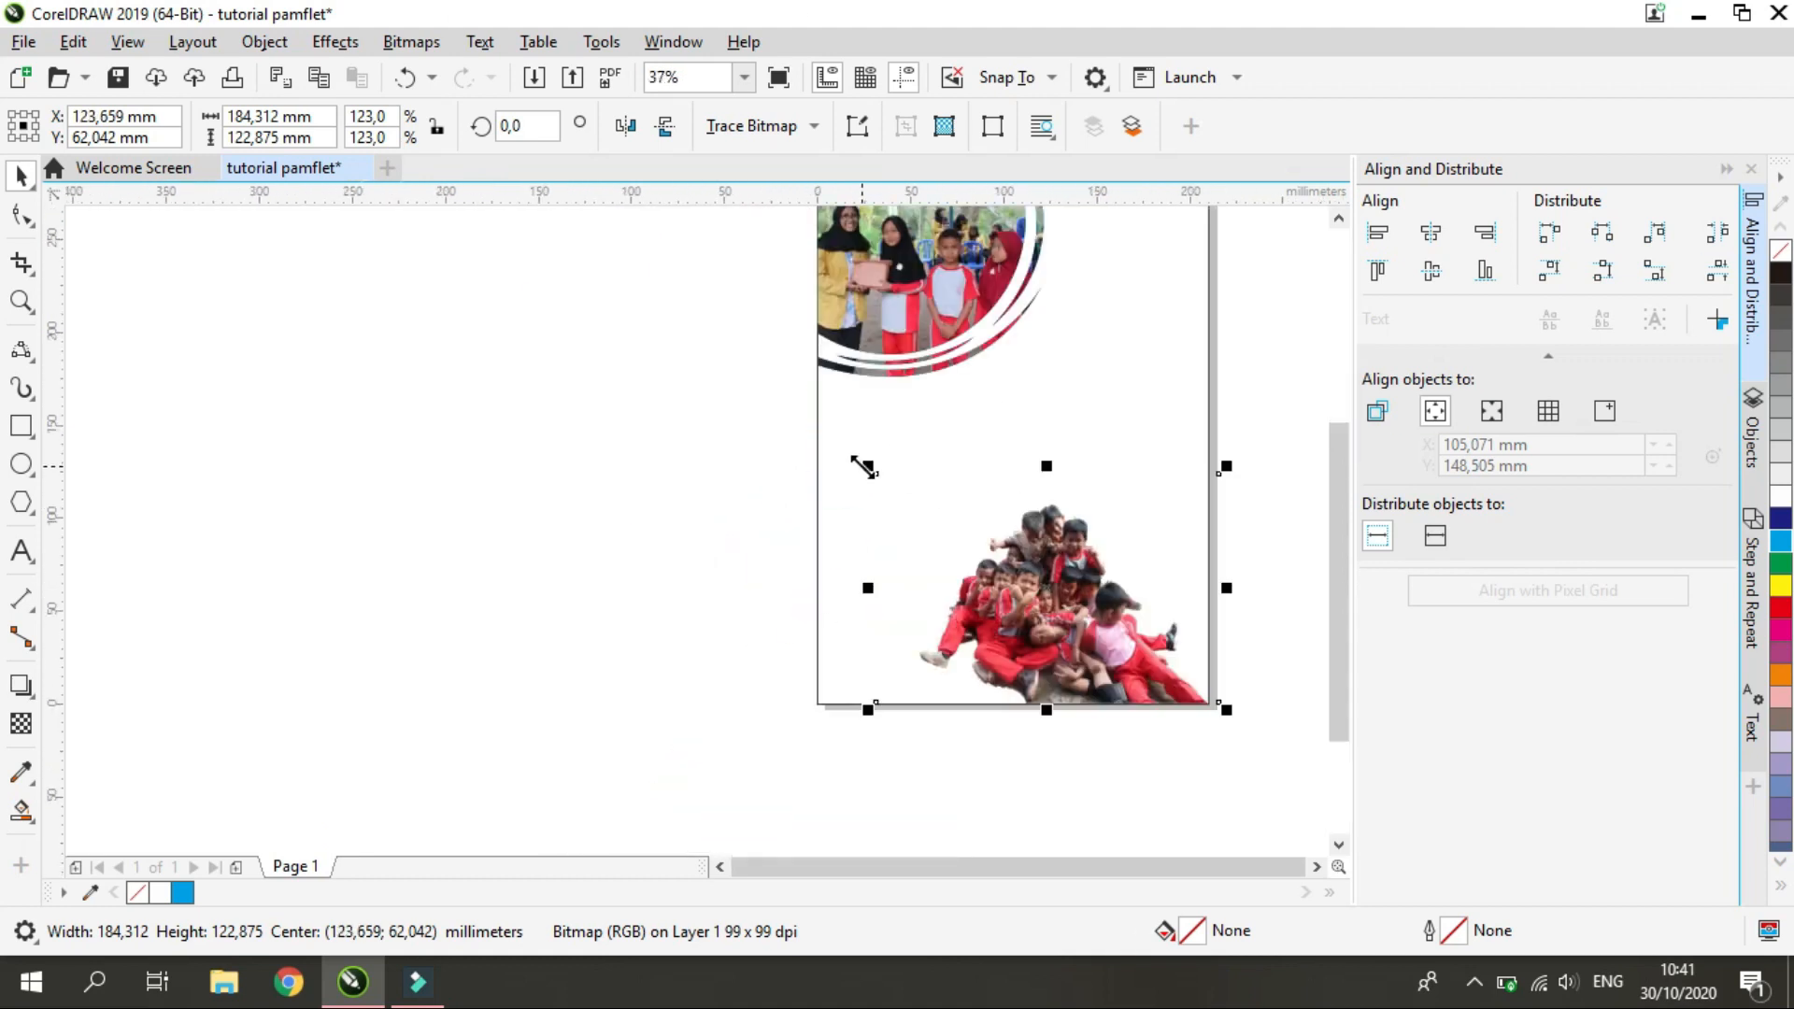
drag(866, 466, 848, 454)
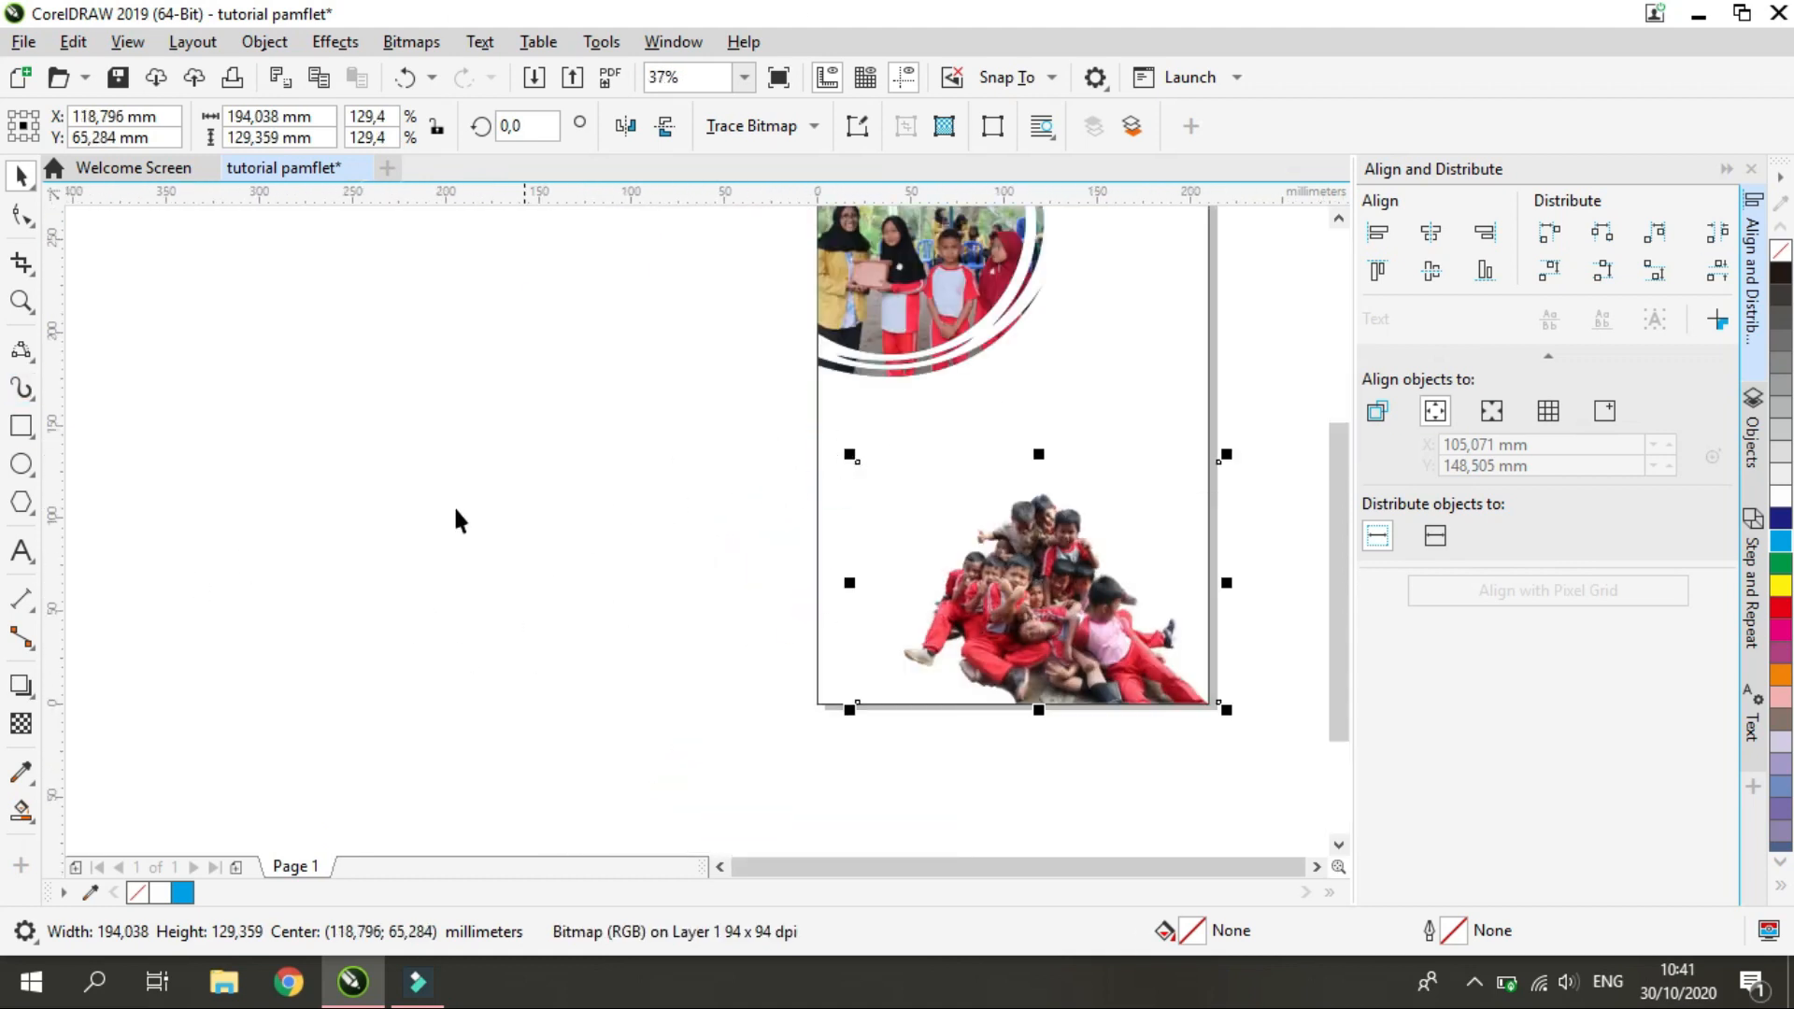
Add artistic text reading WAKTU, LOKASI and TANGGAL on three lines in the empty area left of the page
click(22, 553)
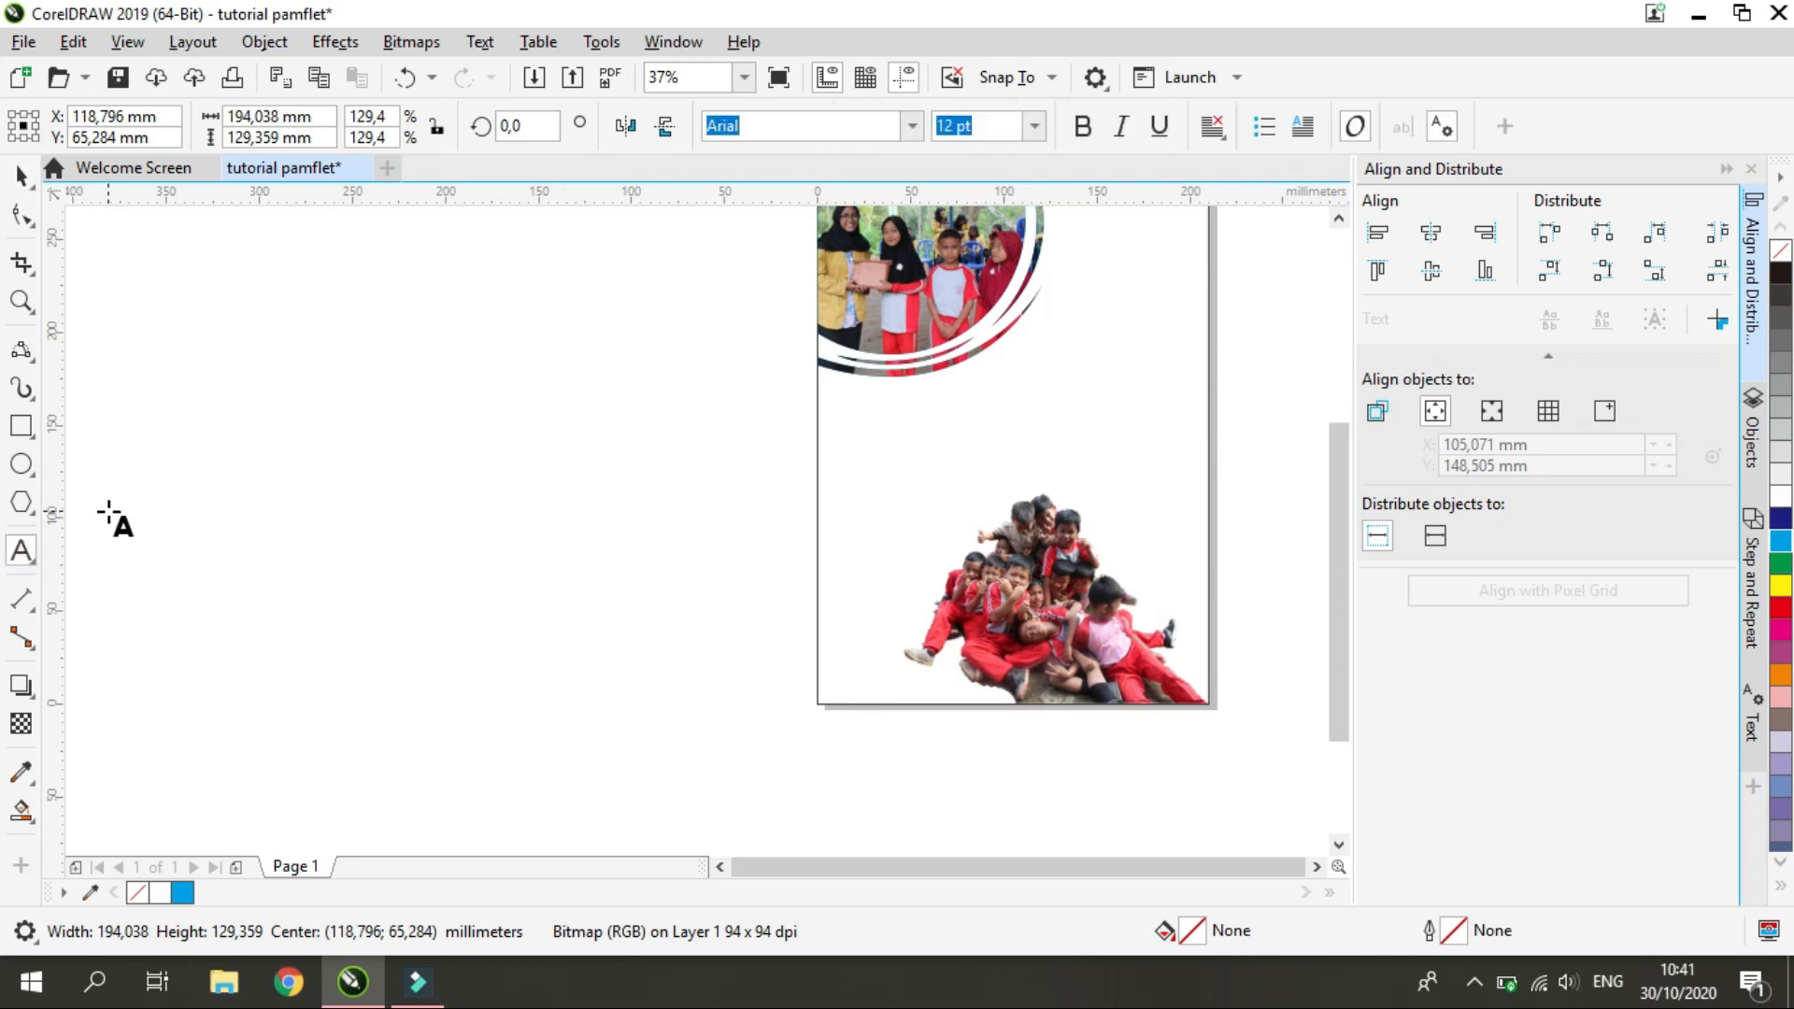
click(333, 460)
text(WAKTU )
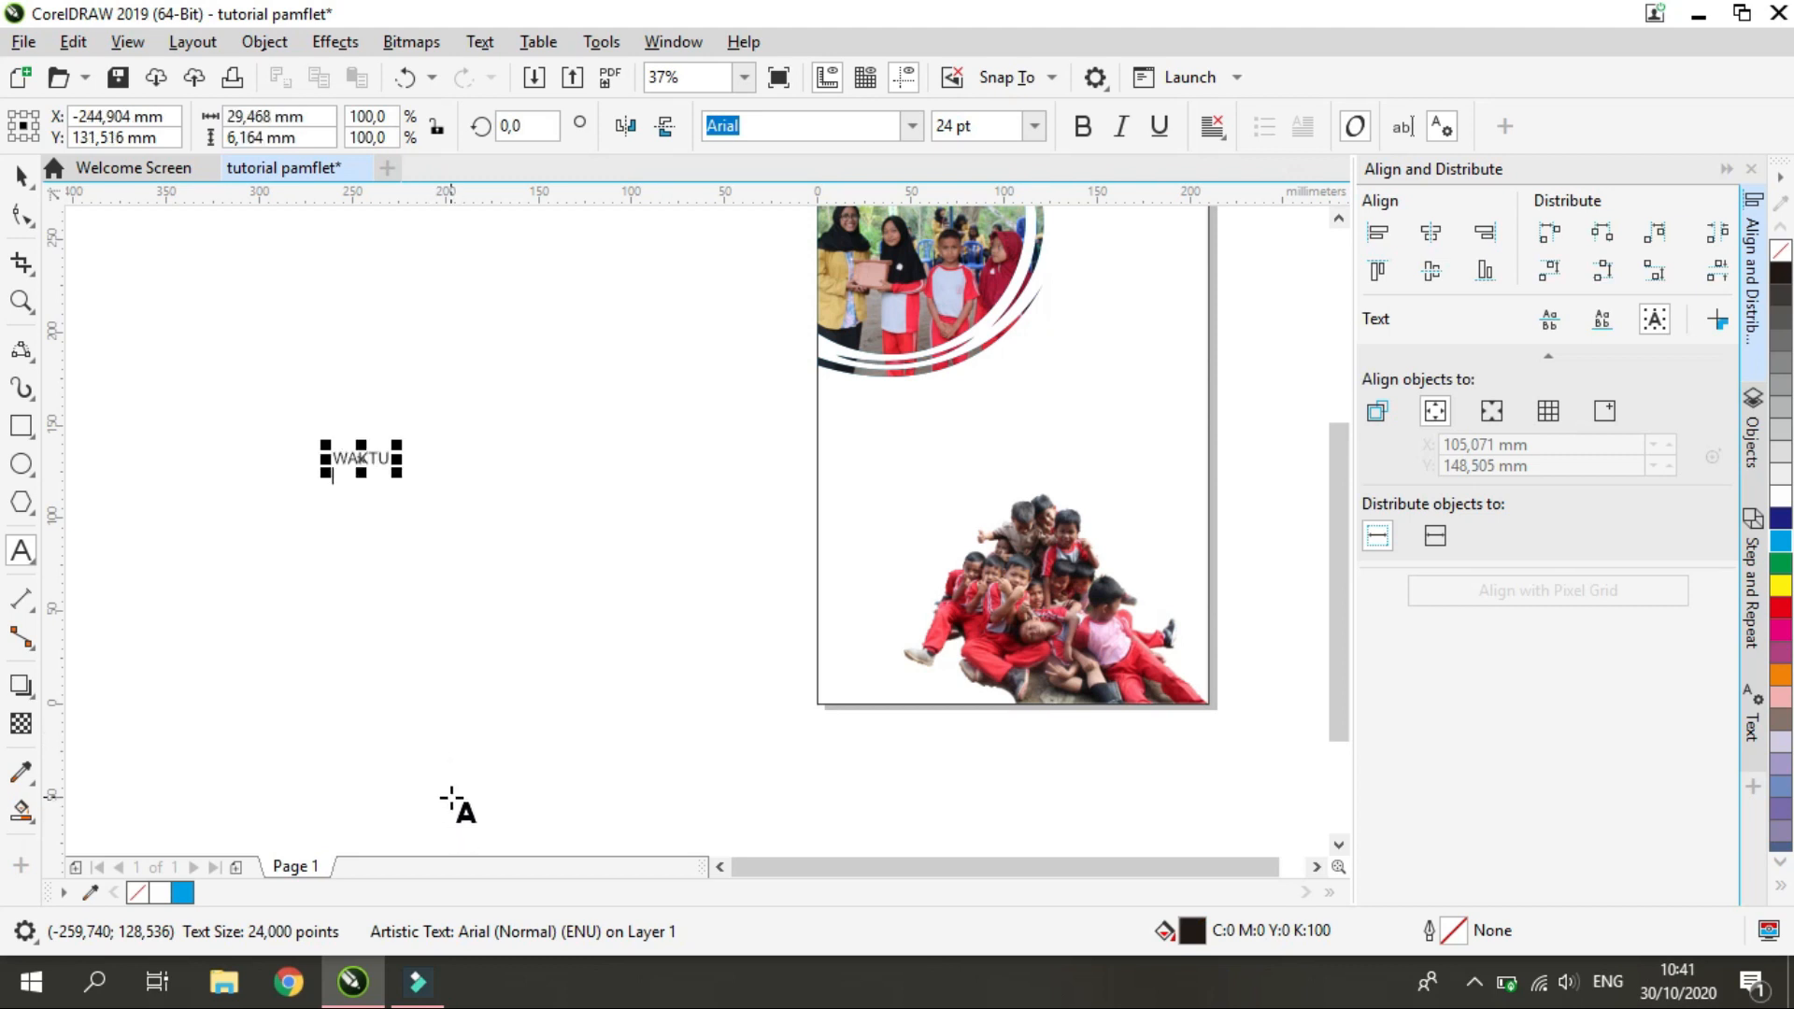
text(LOKASI)
key(Return)
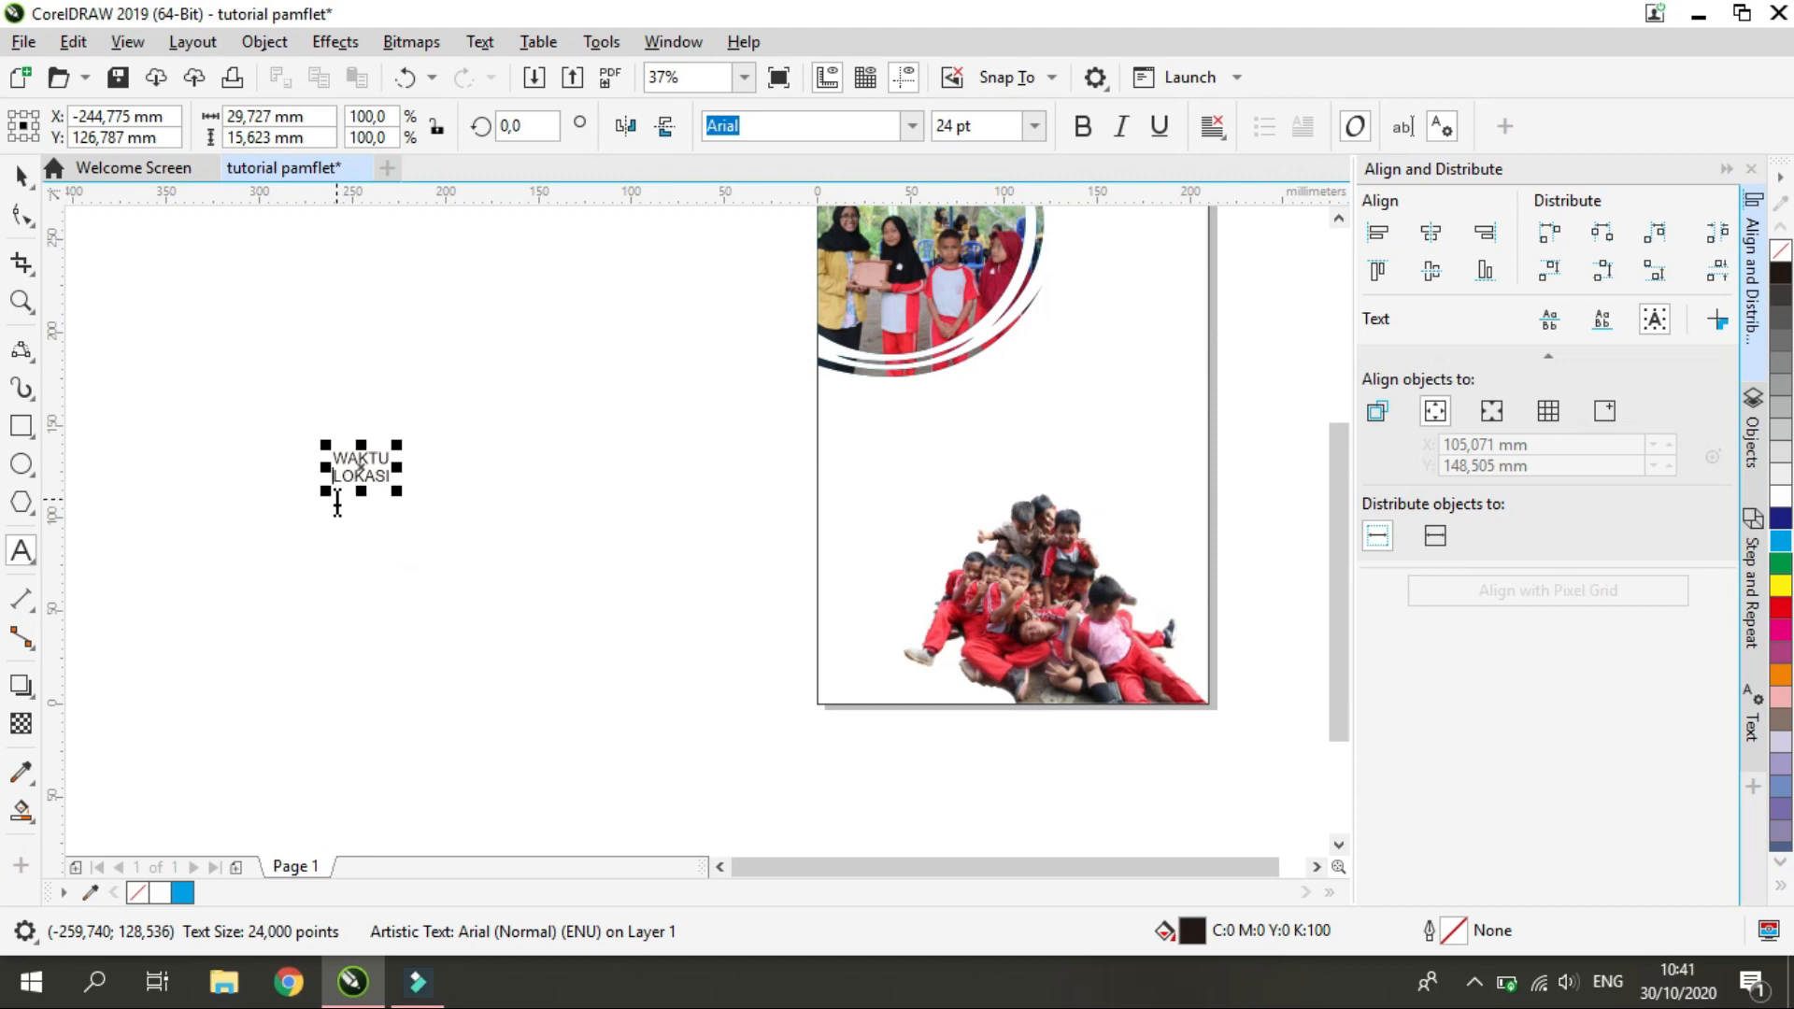
key(Return)
text(TANGGAL)
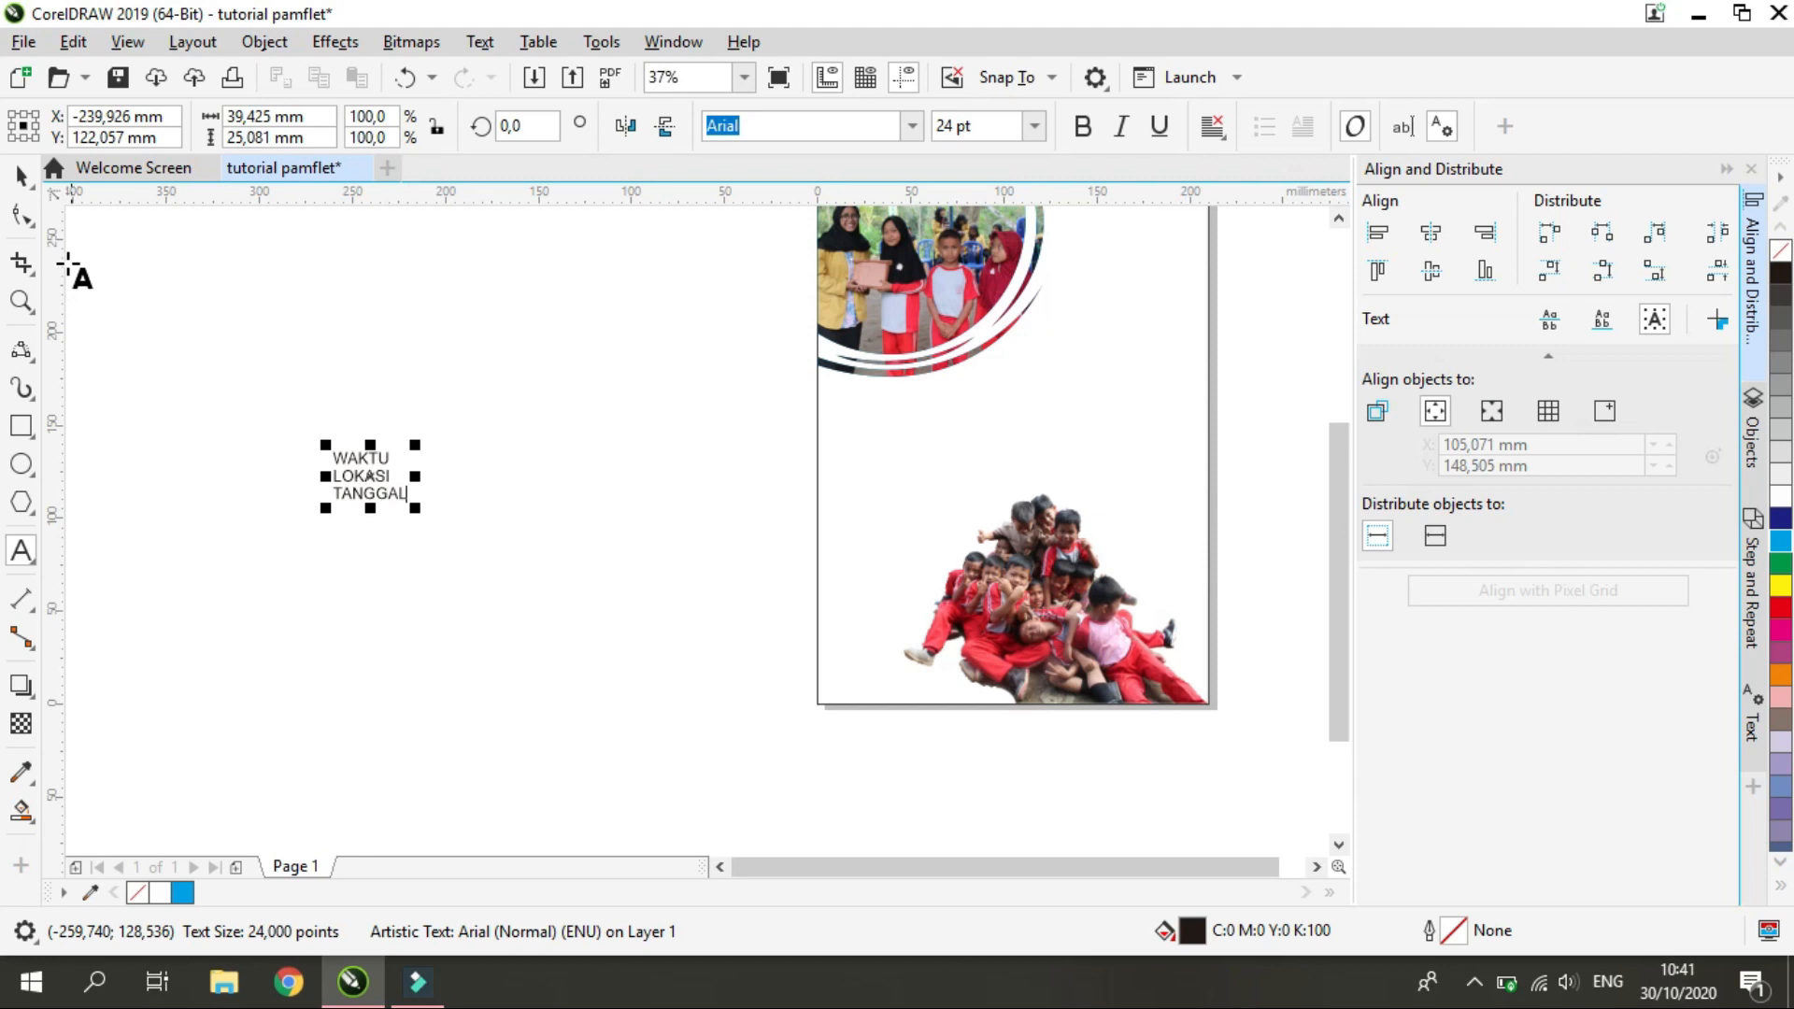
click(16, 175)
click(536, 695)
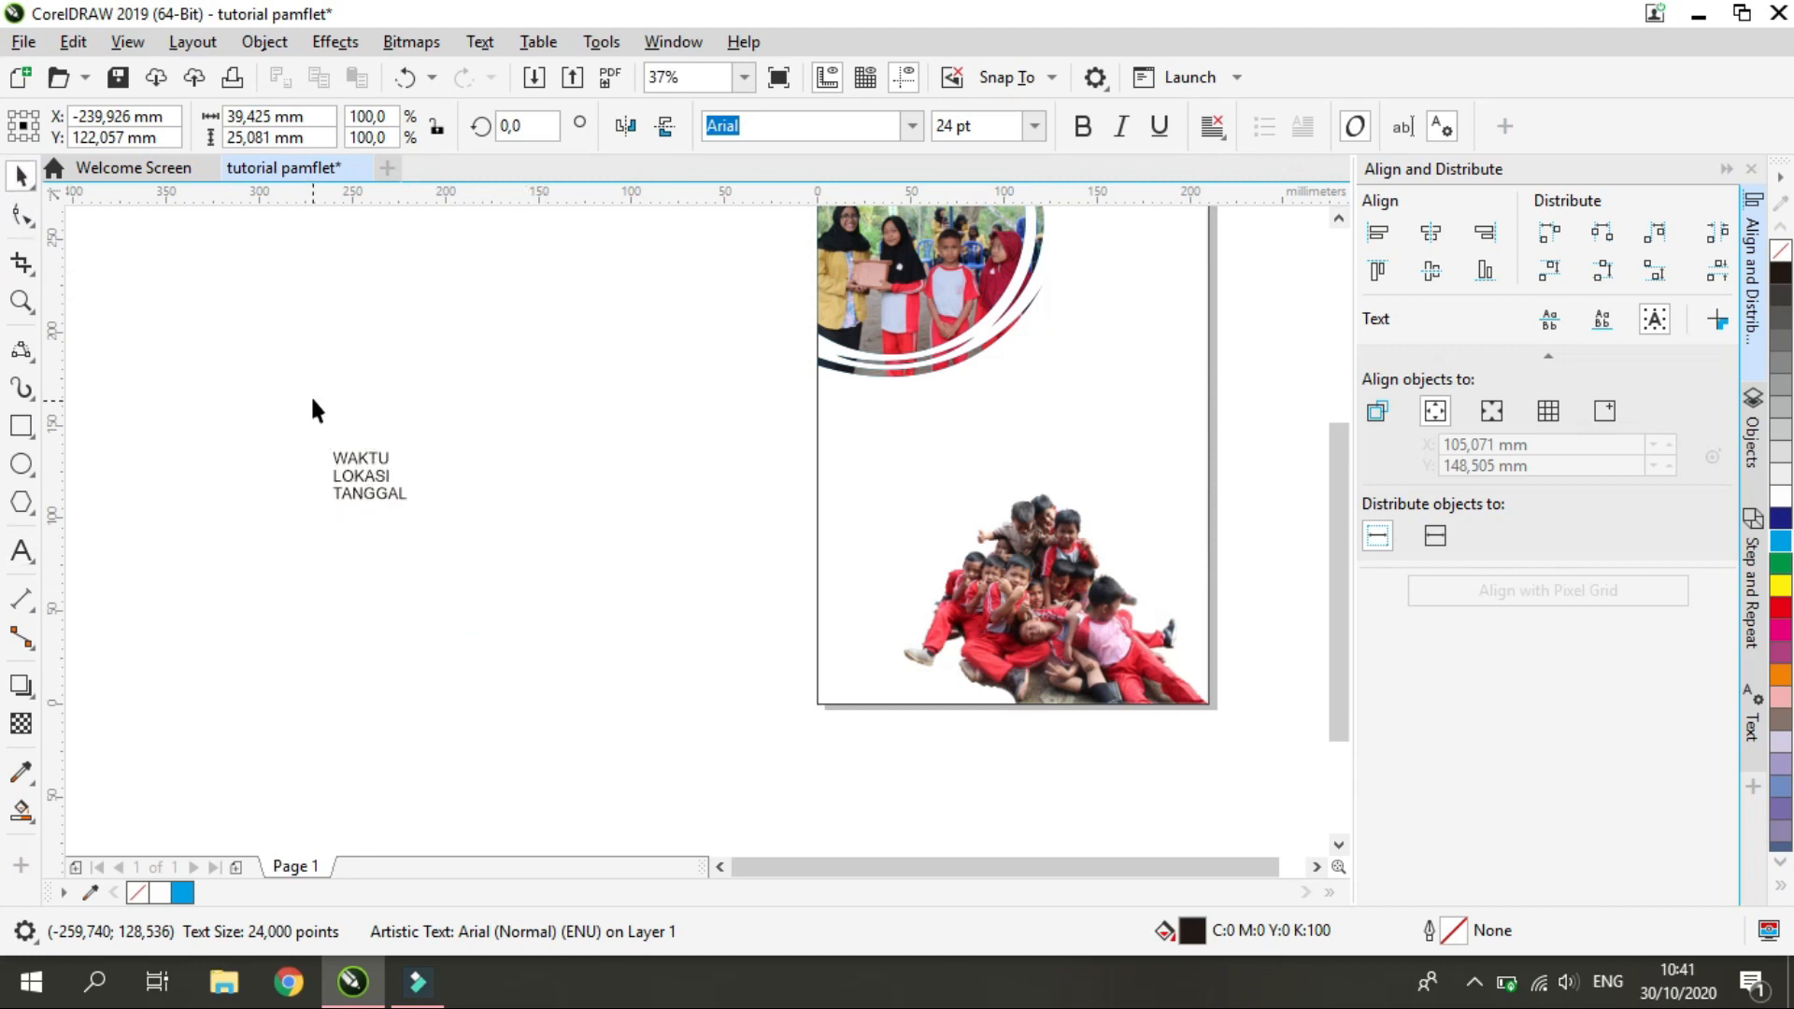
Draw a circle about 27.5 mm in diameter just right of the WAKTU text
scroll(405, 414, up, 1)
scroll(406, 415, down, 2)
scroll(446, 432, up, 1)
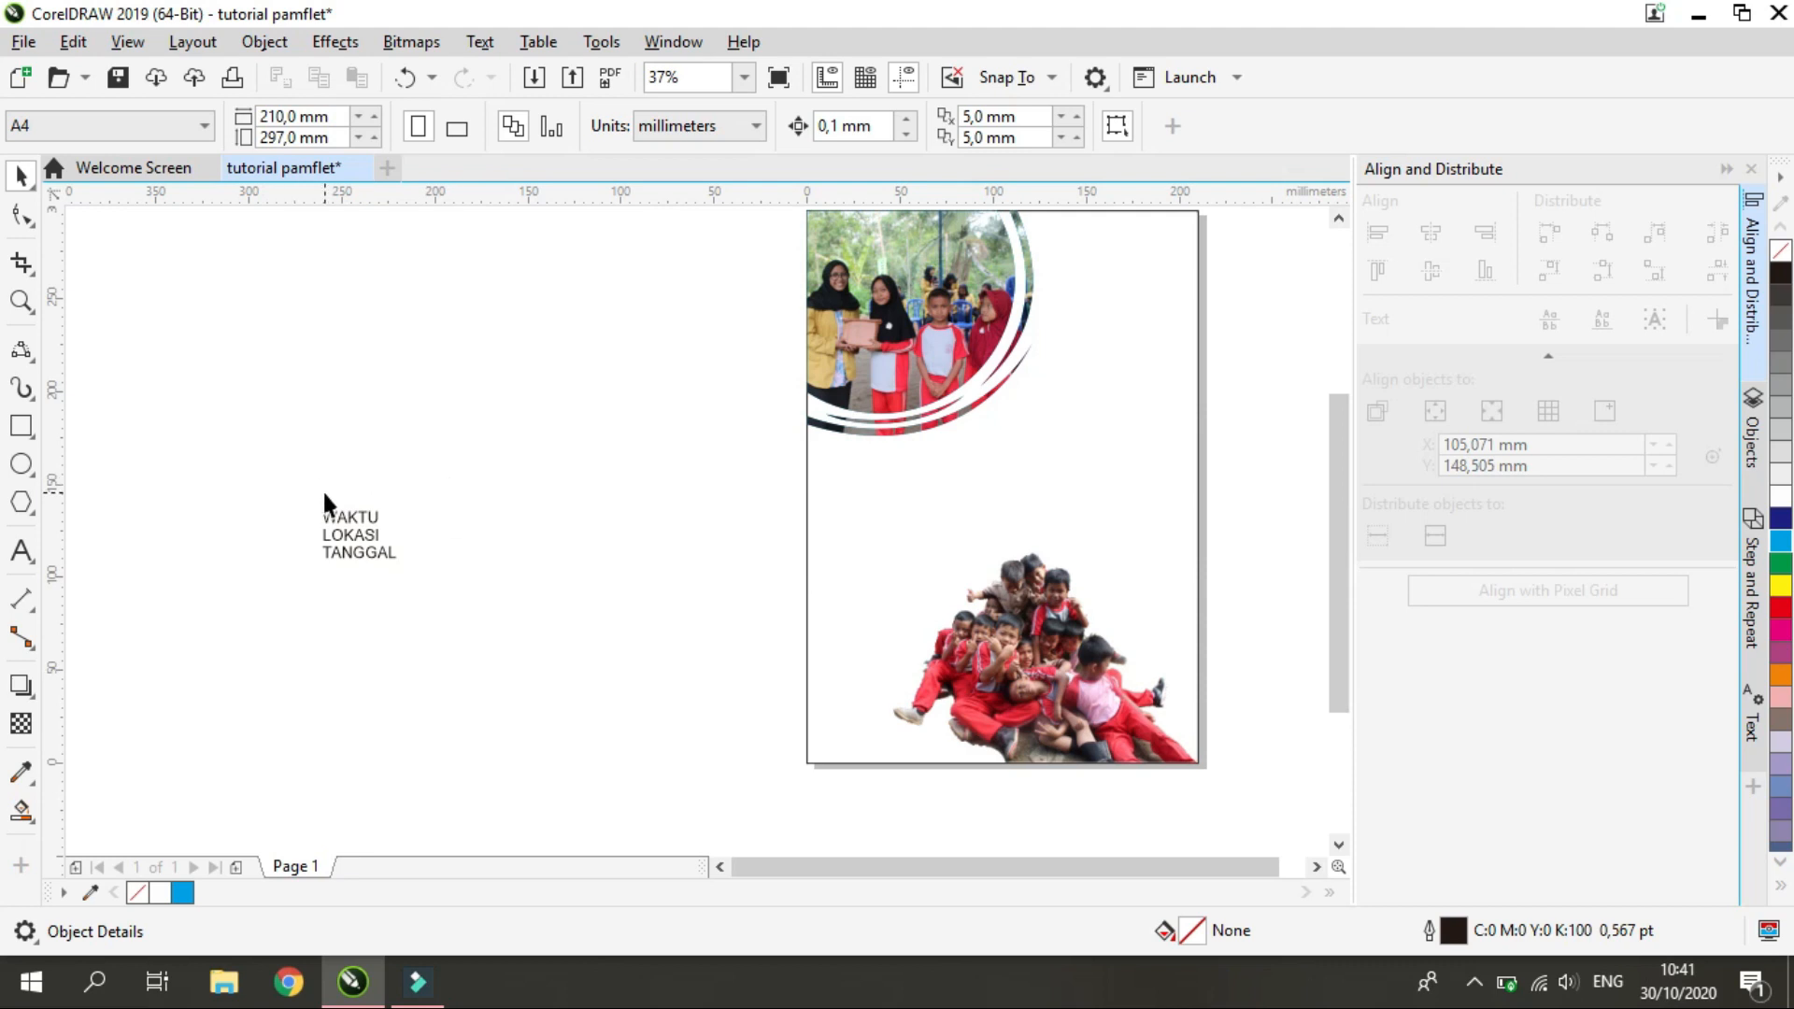
scroll(430, 514, up, 2)
scroll(408, 537, down, 2)
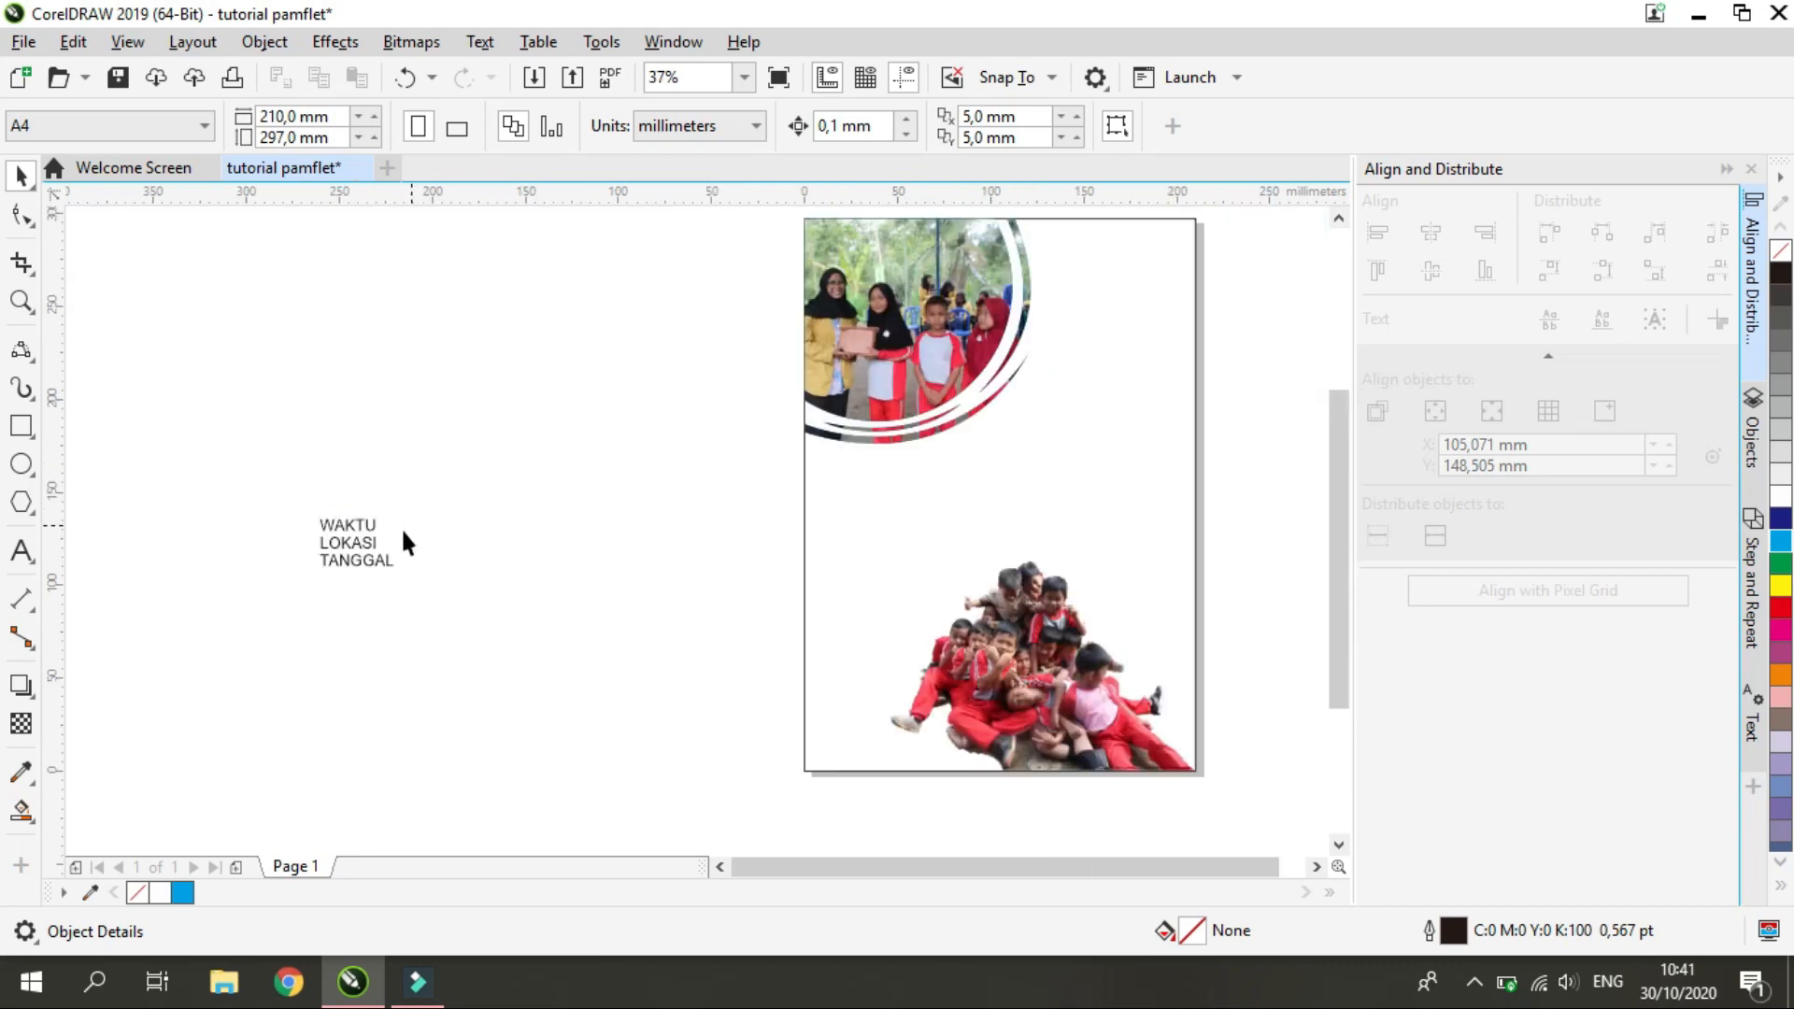
click(21, 464)
scroll(372, 524, up, 2)
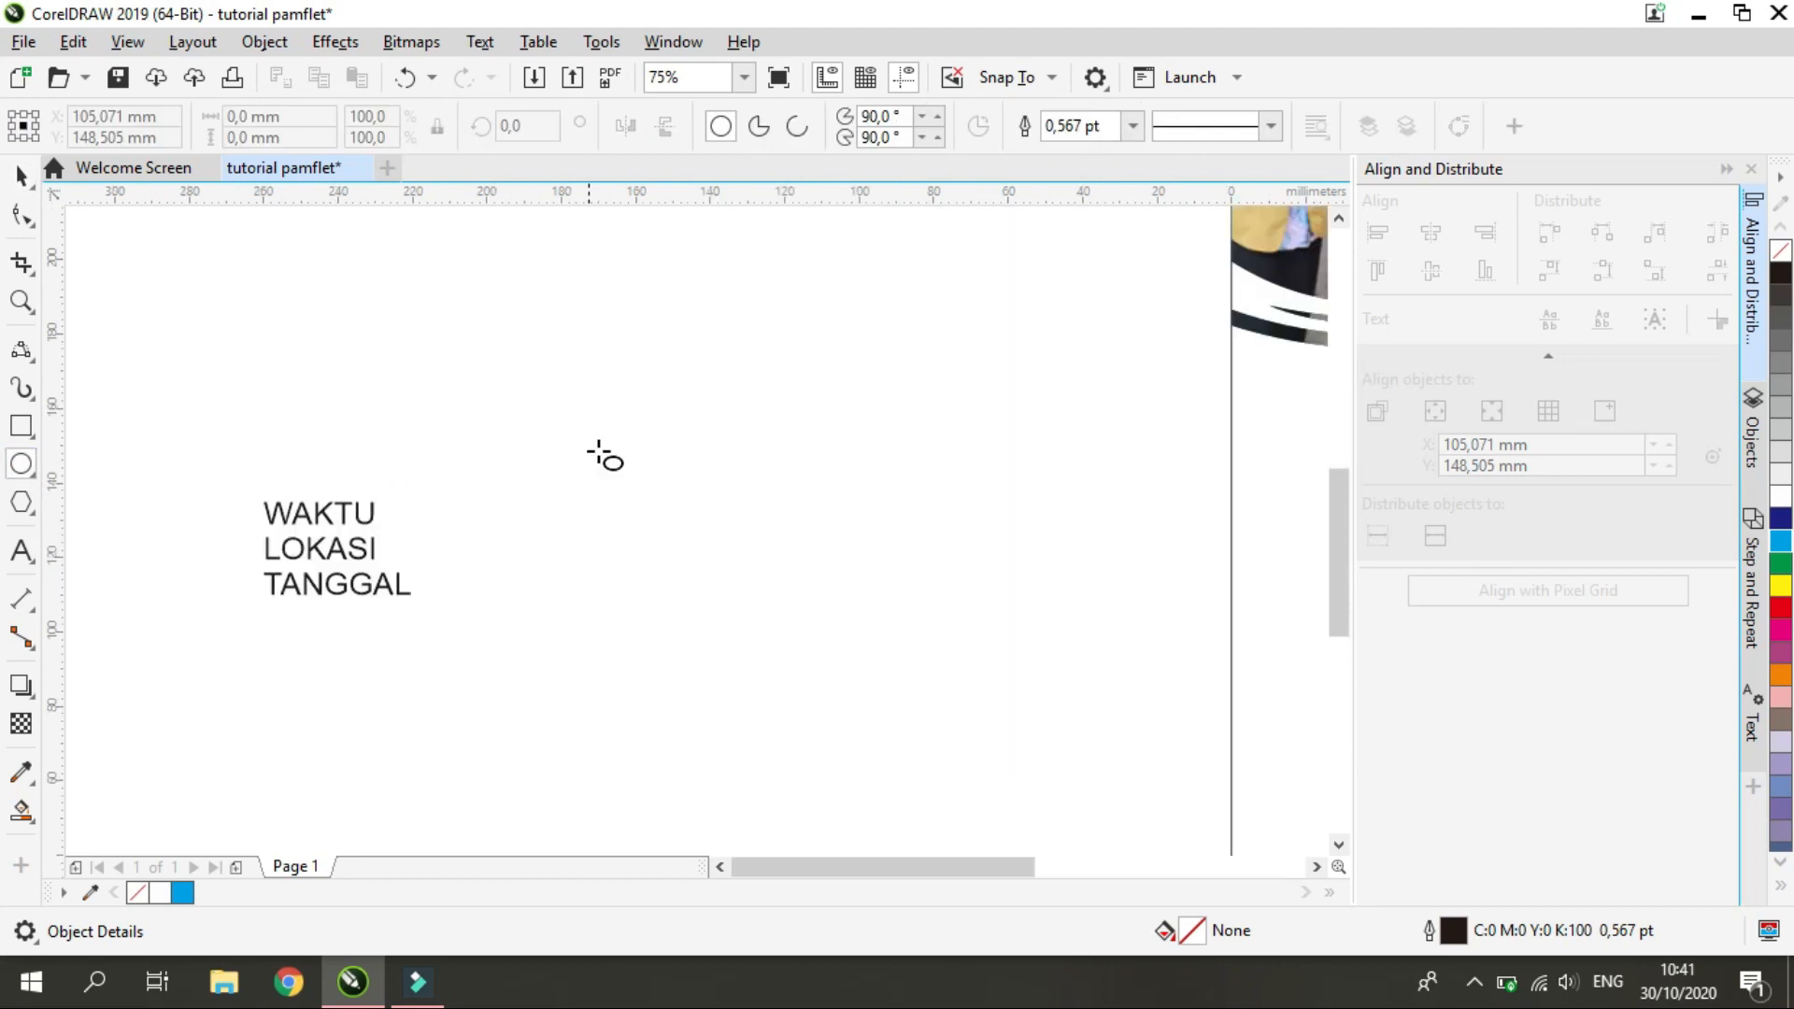
drag(496, 456, 585, 557)
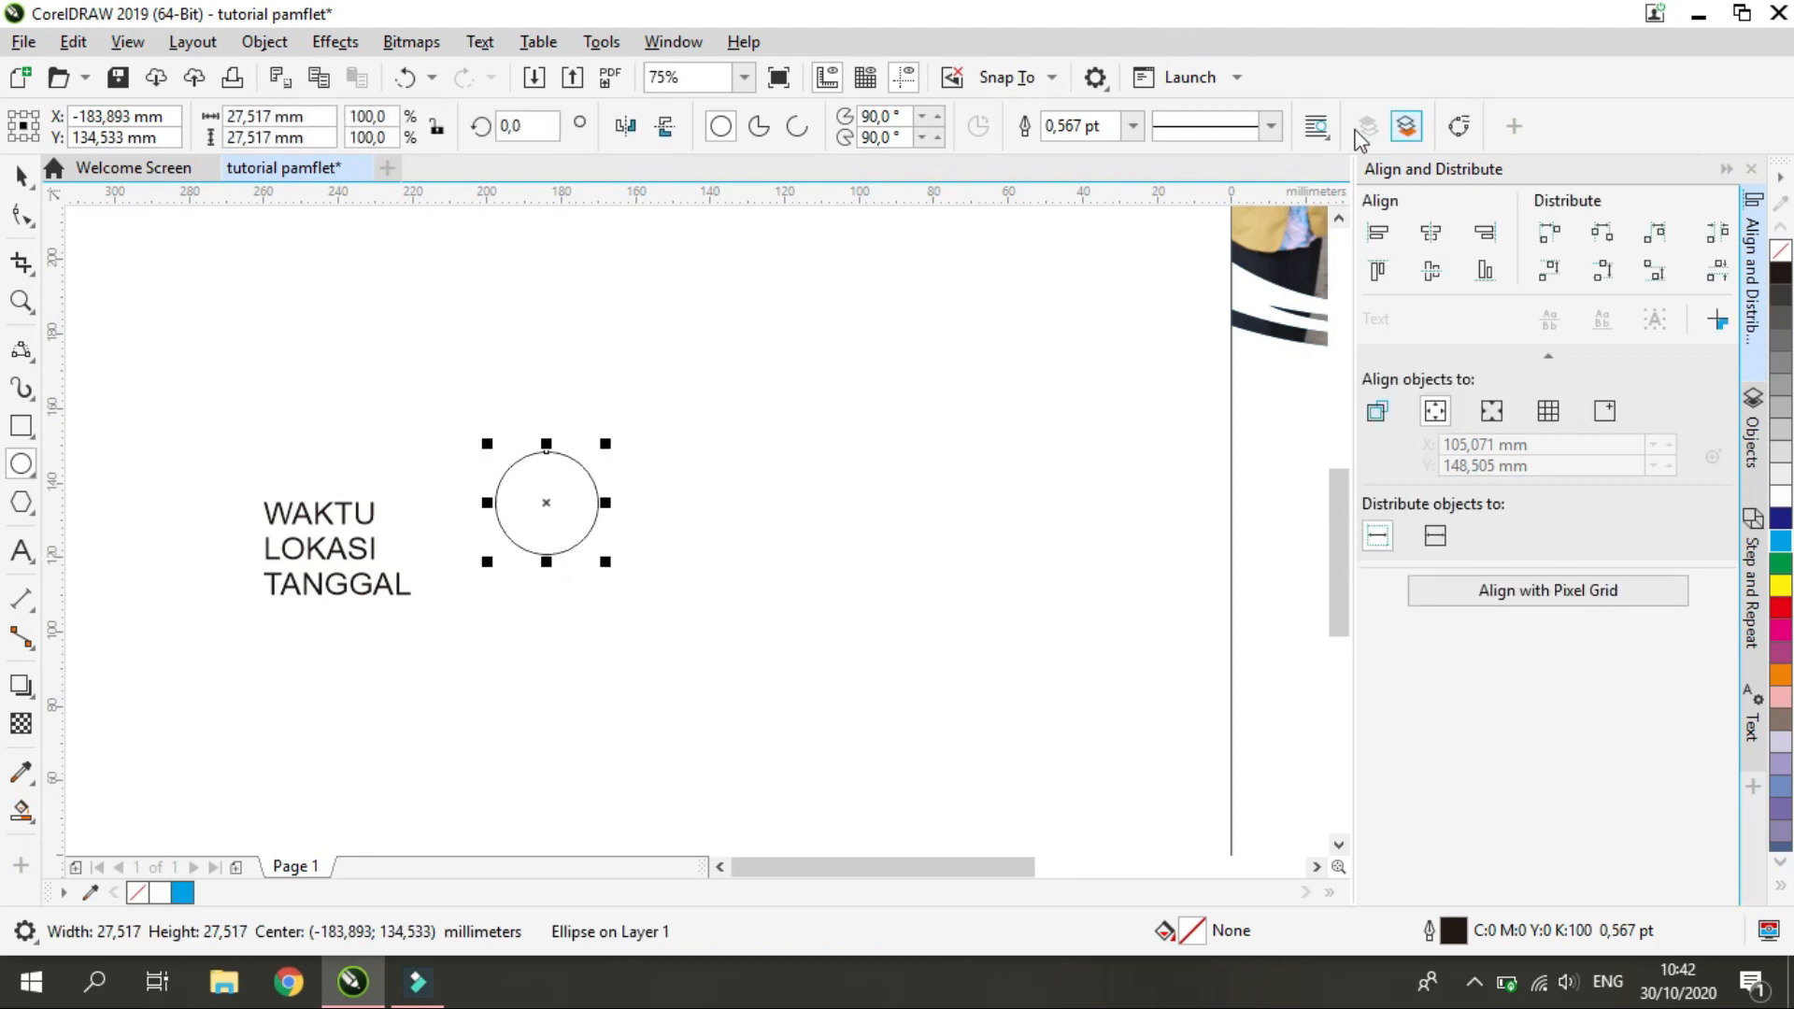
Try outline widths of 8 and 7 pt on the circle, and settle on 6 pt
click(1133, 126)
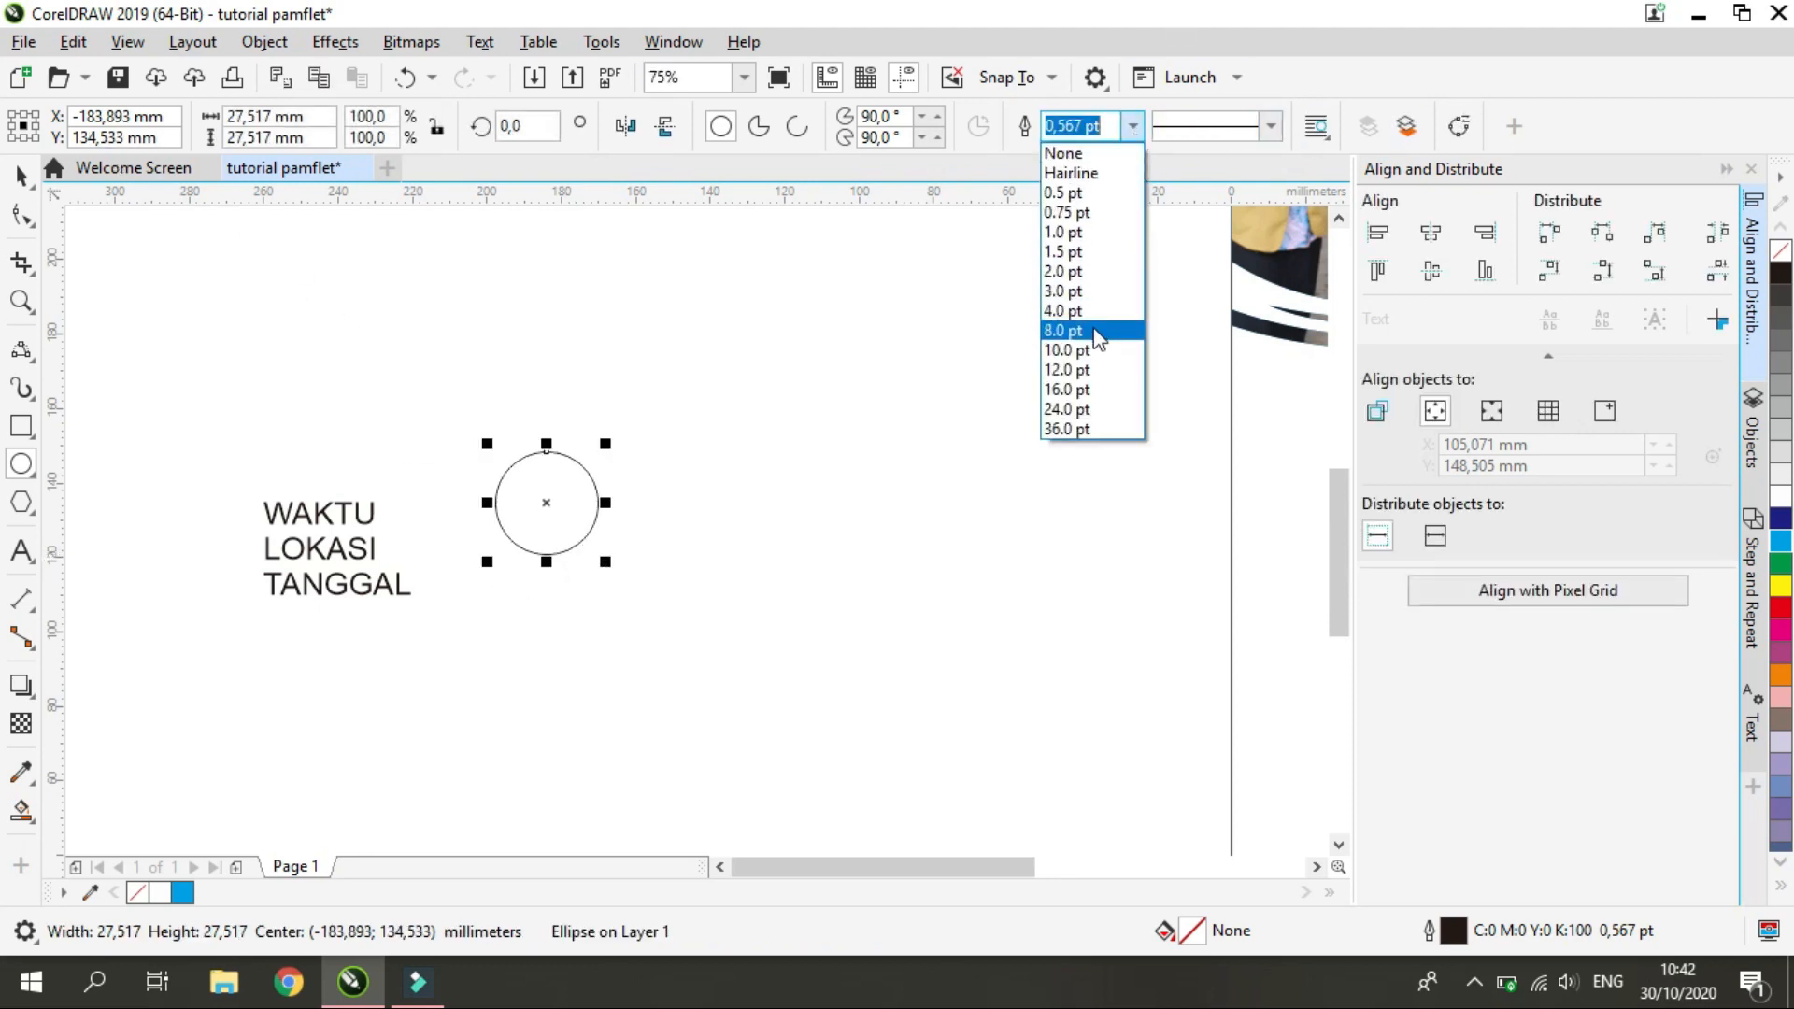
click(1100, 329)
click(1132, 125)
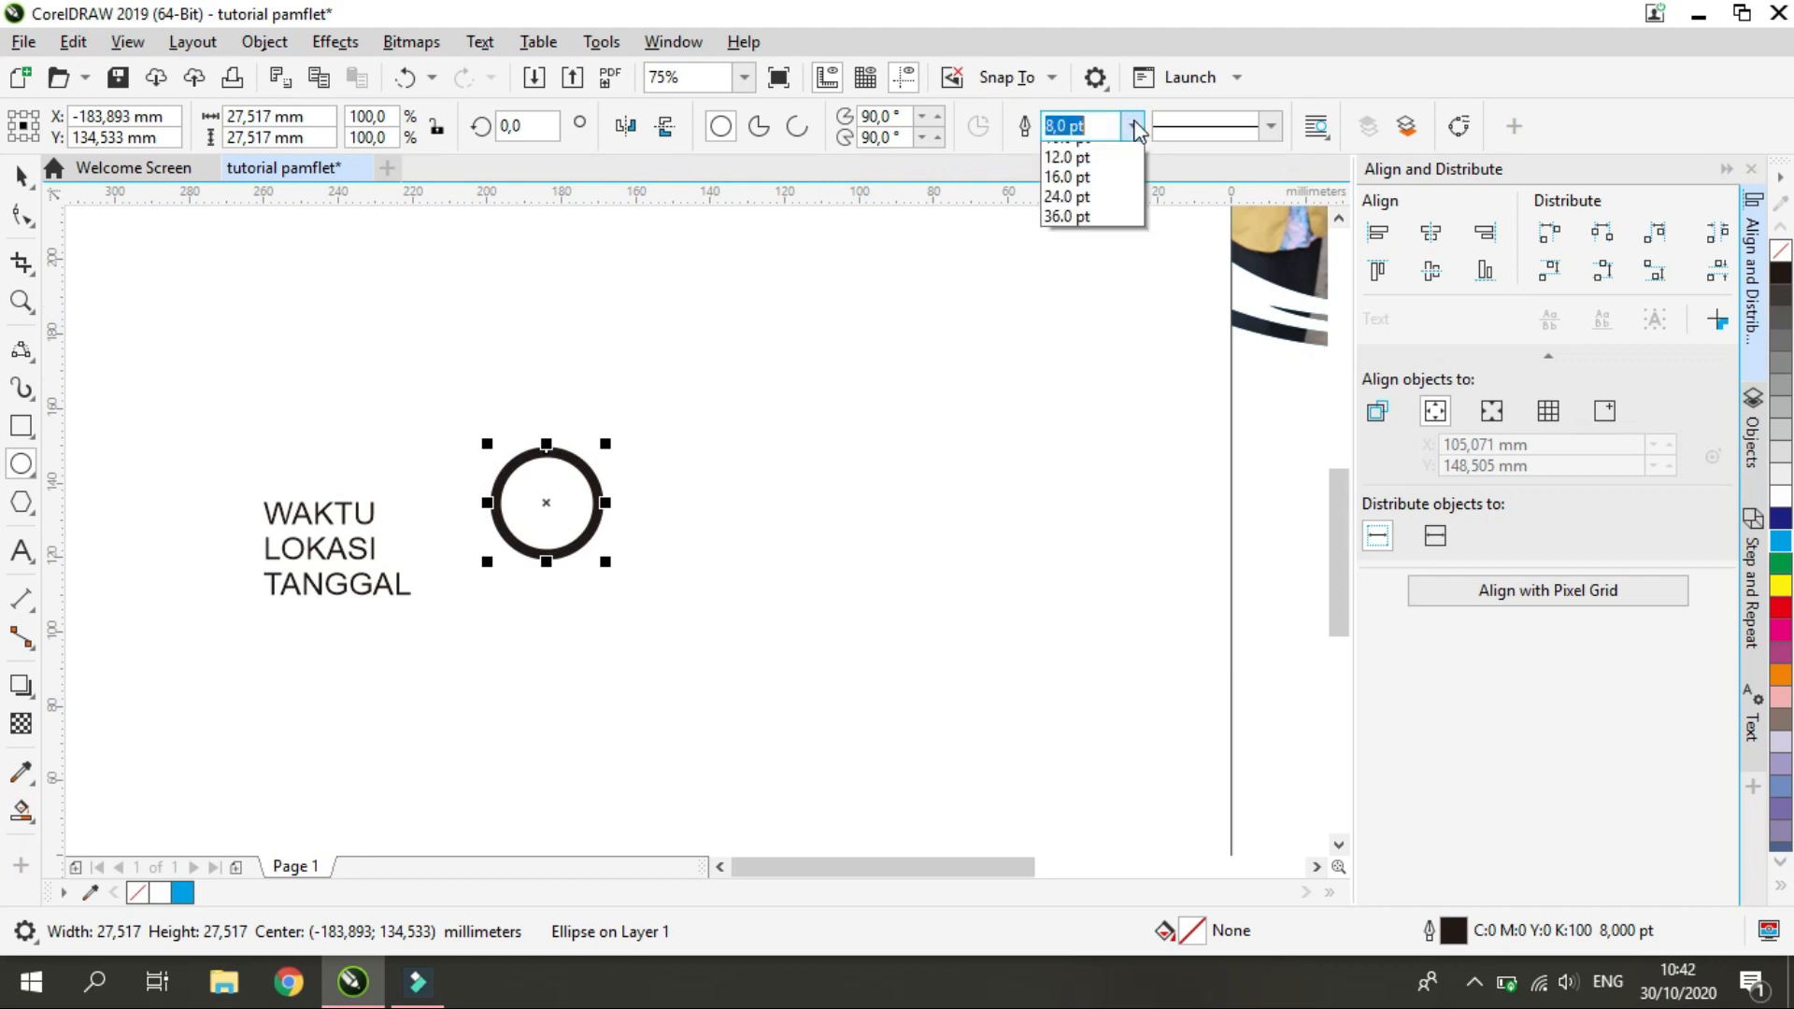
click(1133, 126)
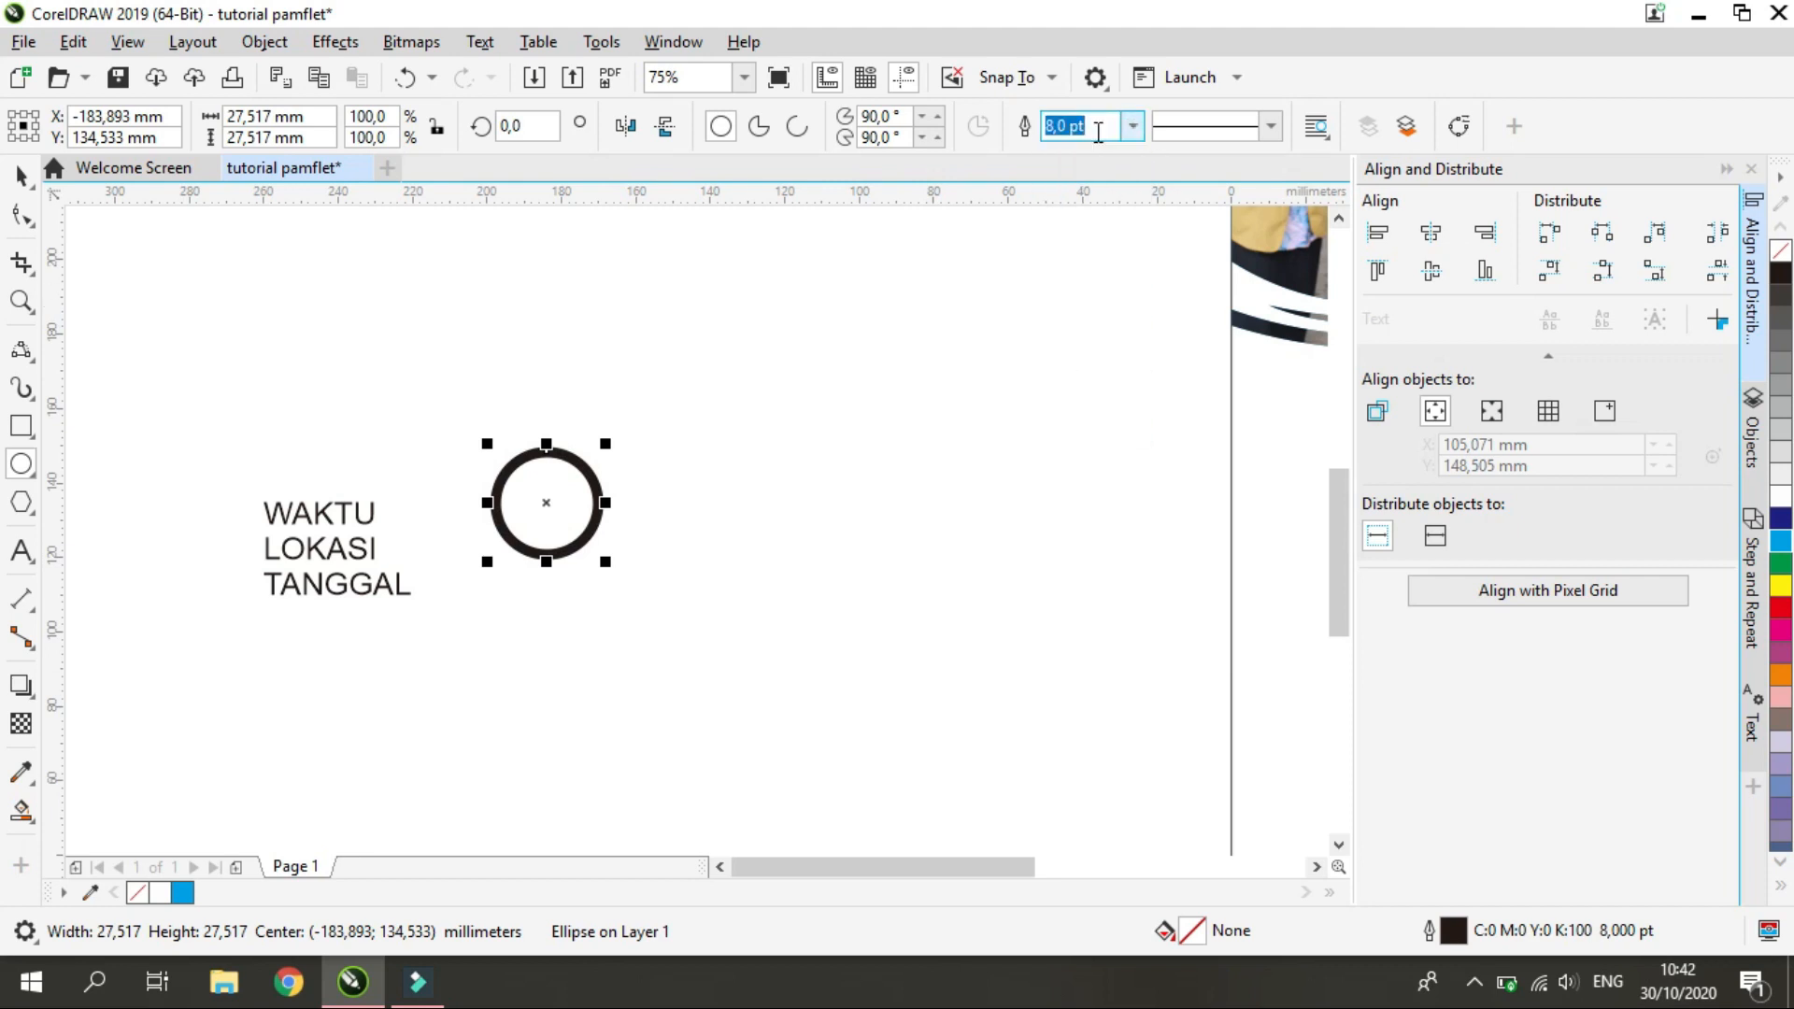
text(7)
key(Return)
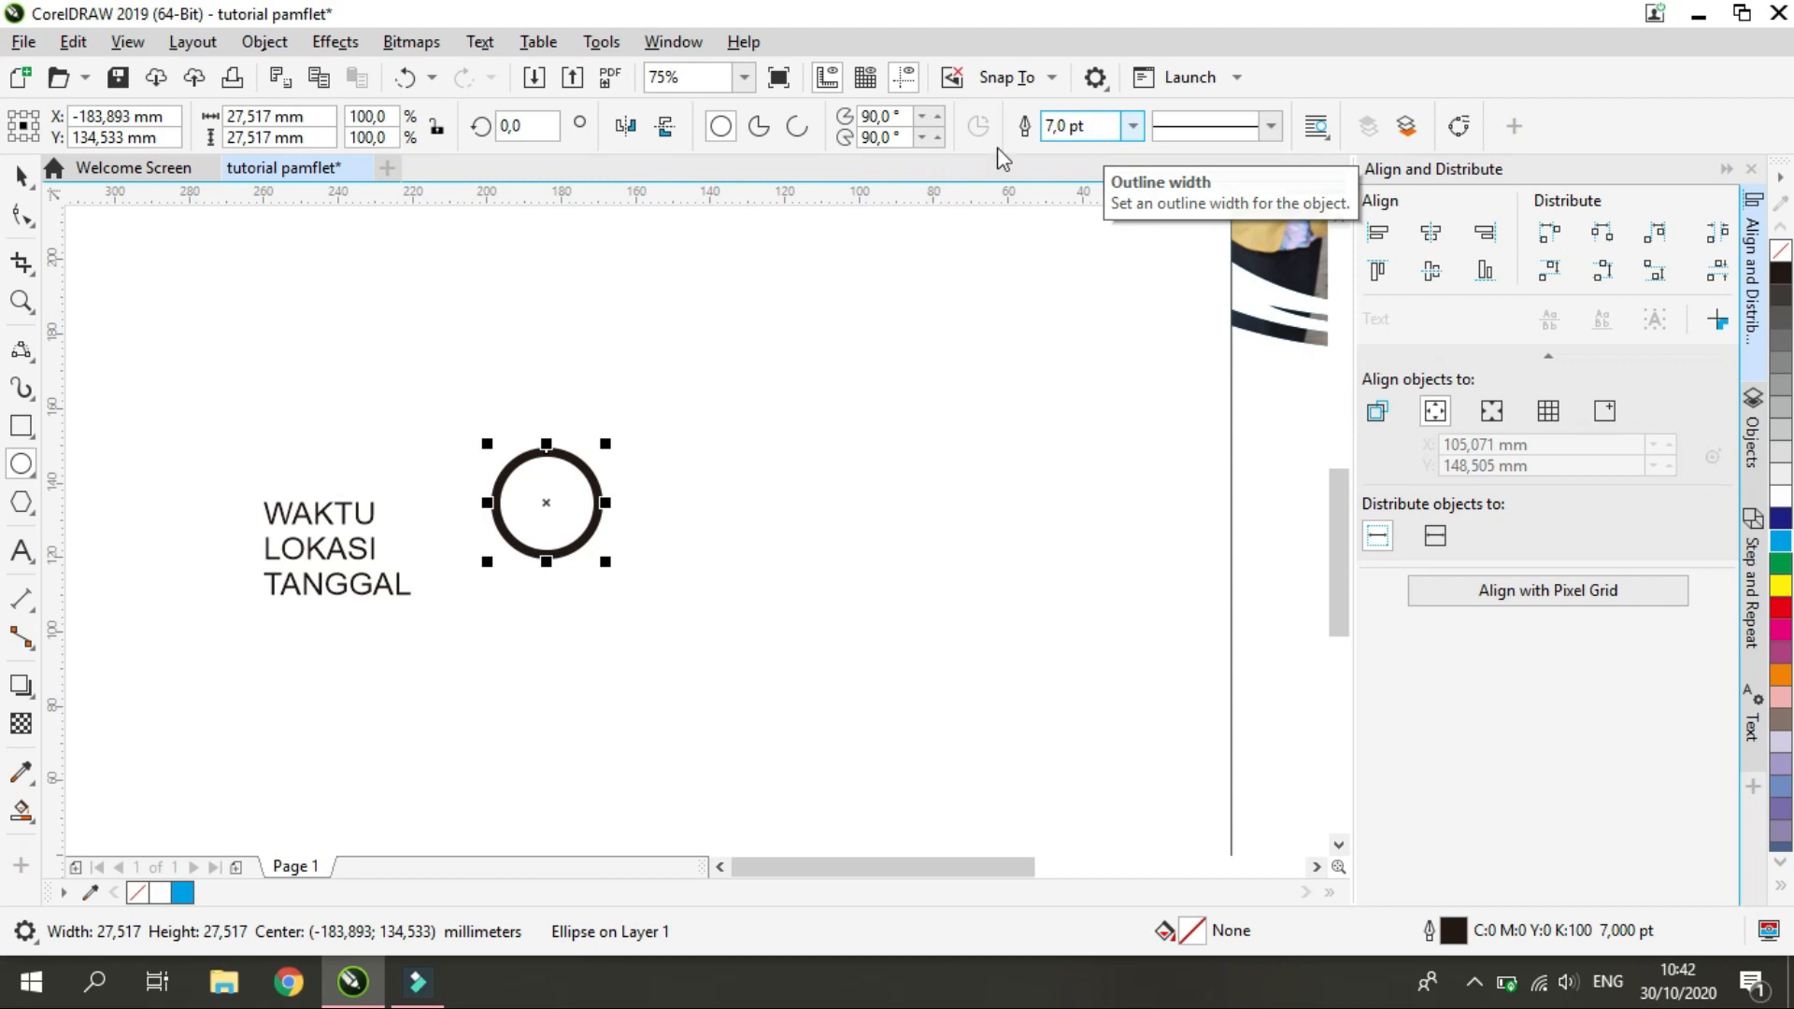
text(6)
key(Return)
click(21, 175)
click(598, 718)
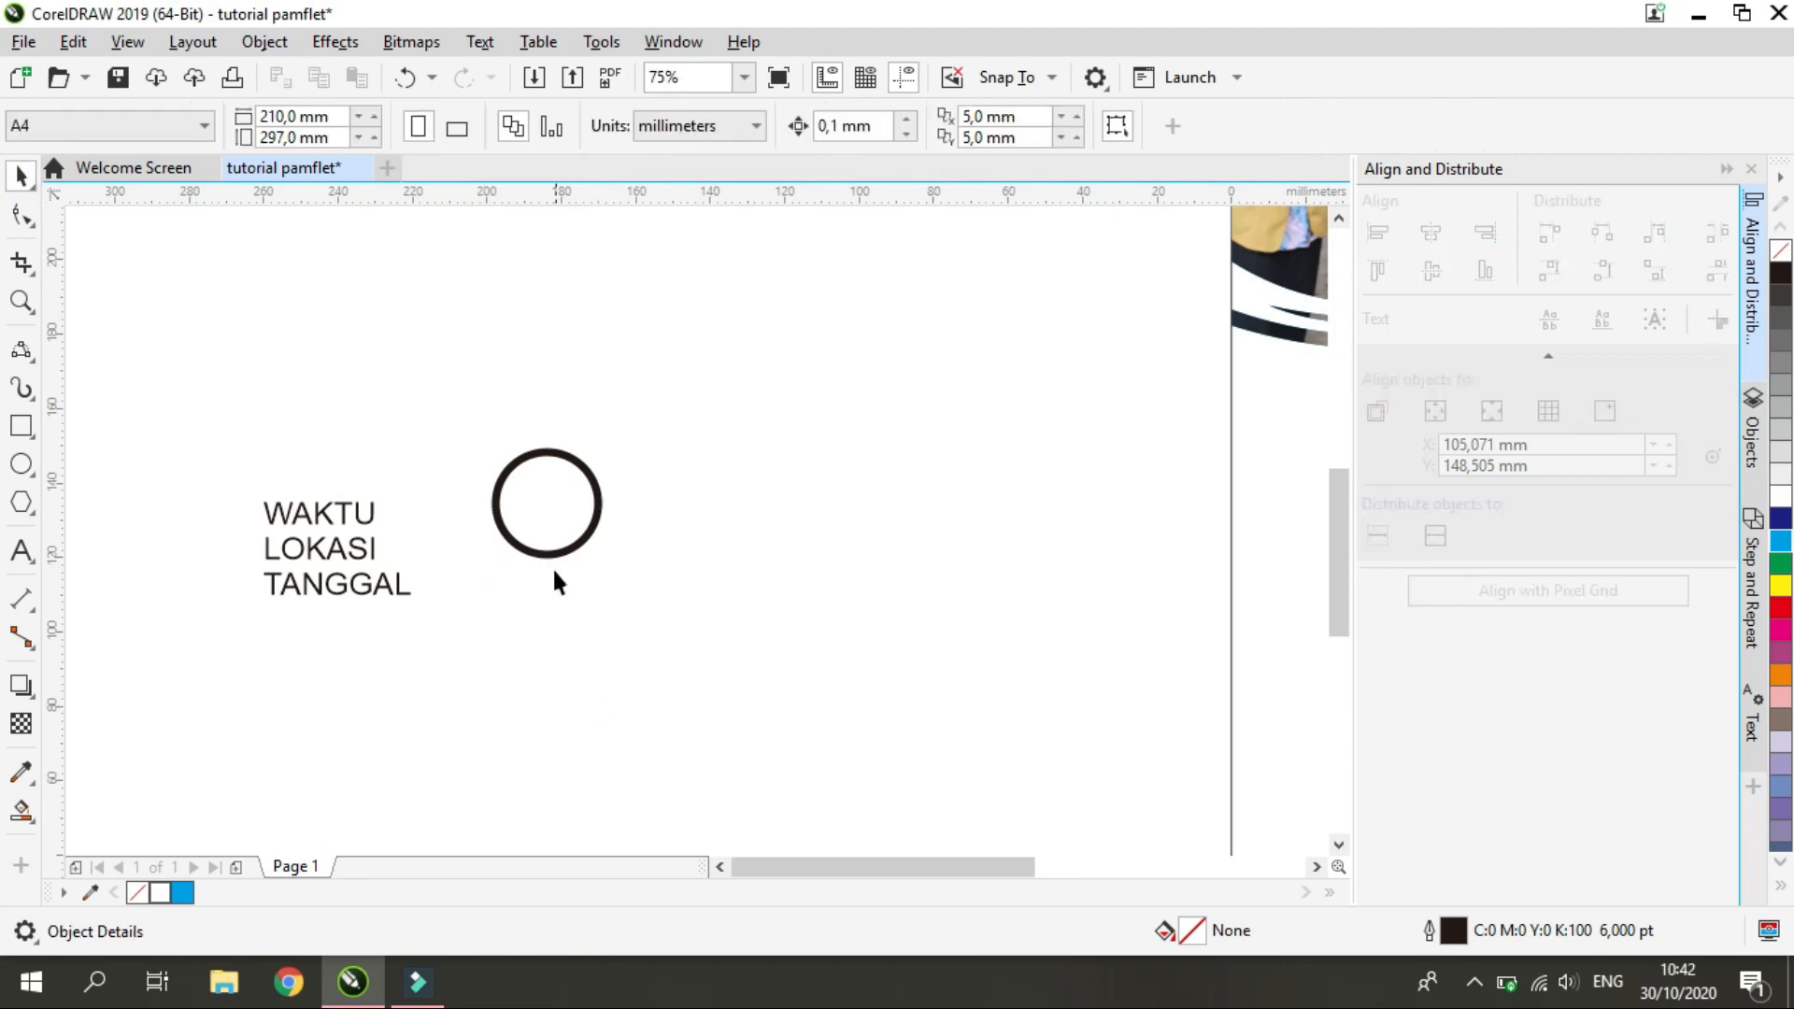
Draw a circle about 1.3 mm wide just inside the ring's top and copy it to just inside the ring's bottom
scroll(571, 465, up, 2)
scroll(497, 598, down, 2)
scroll(493, 604, up, 2)
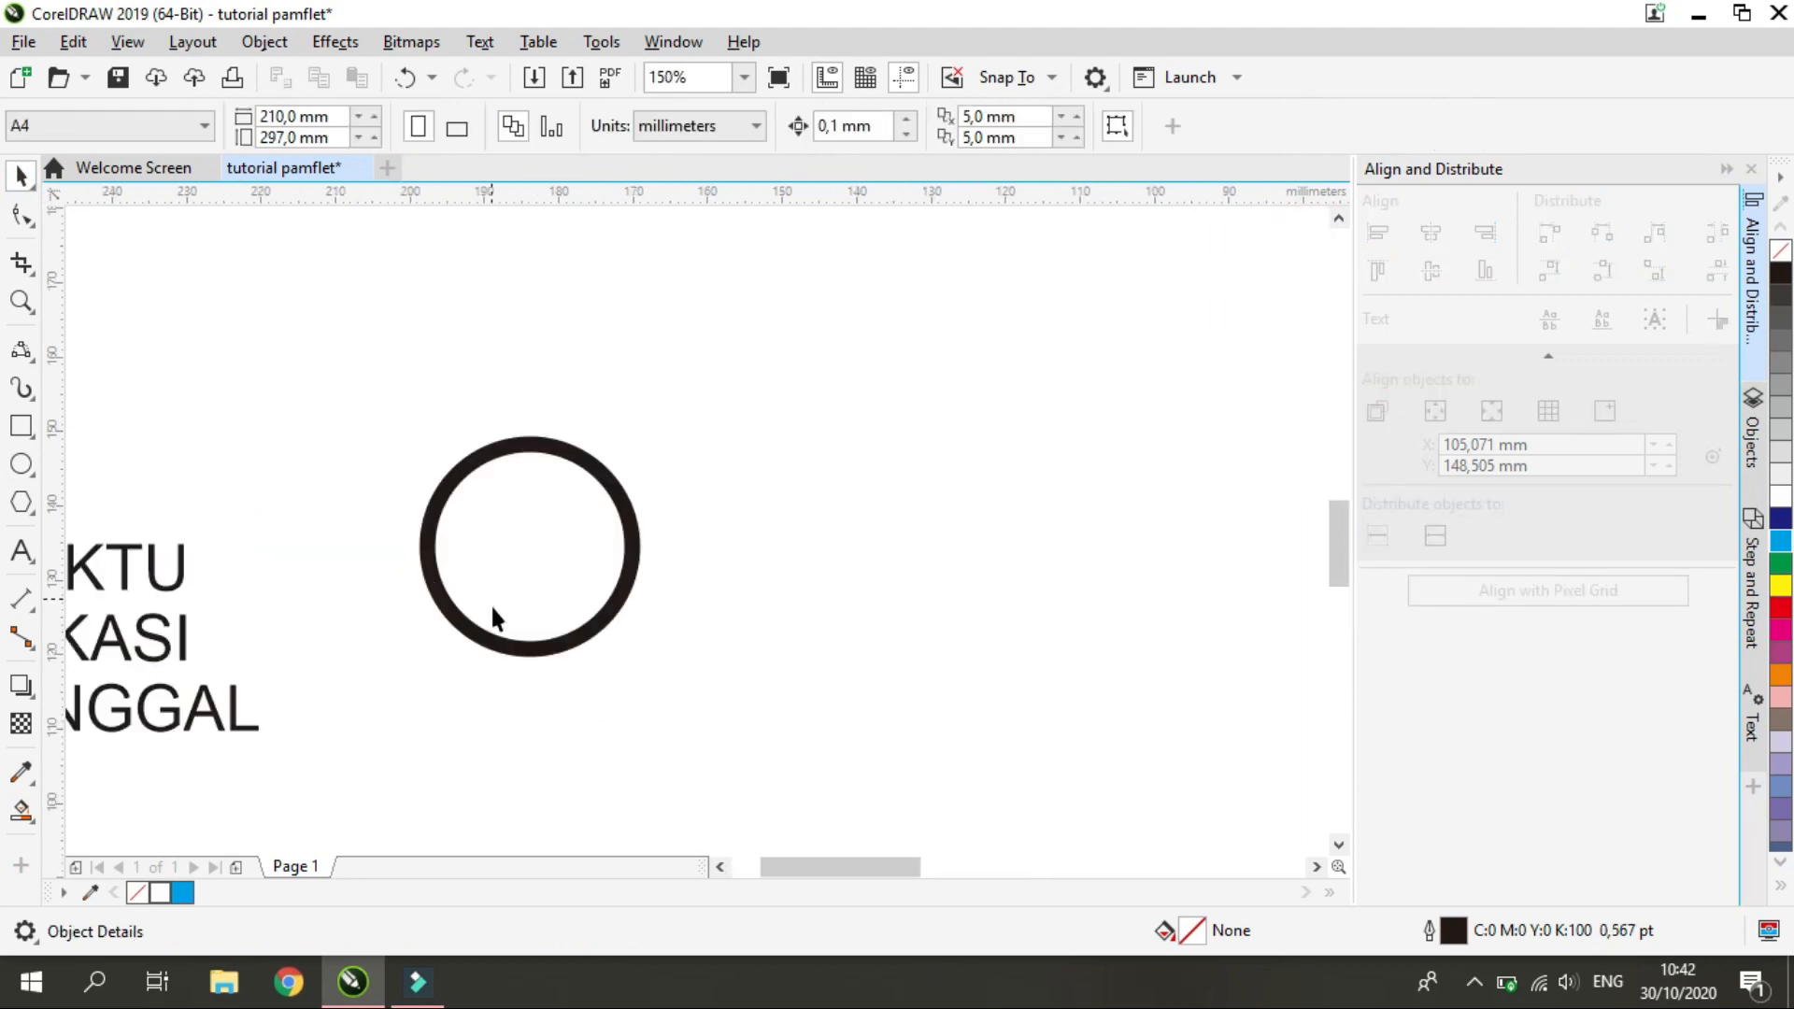
click(526, 654)
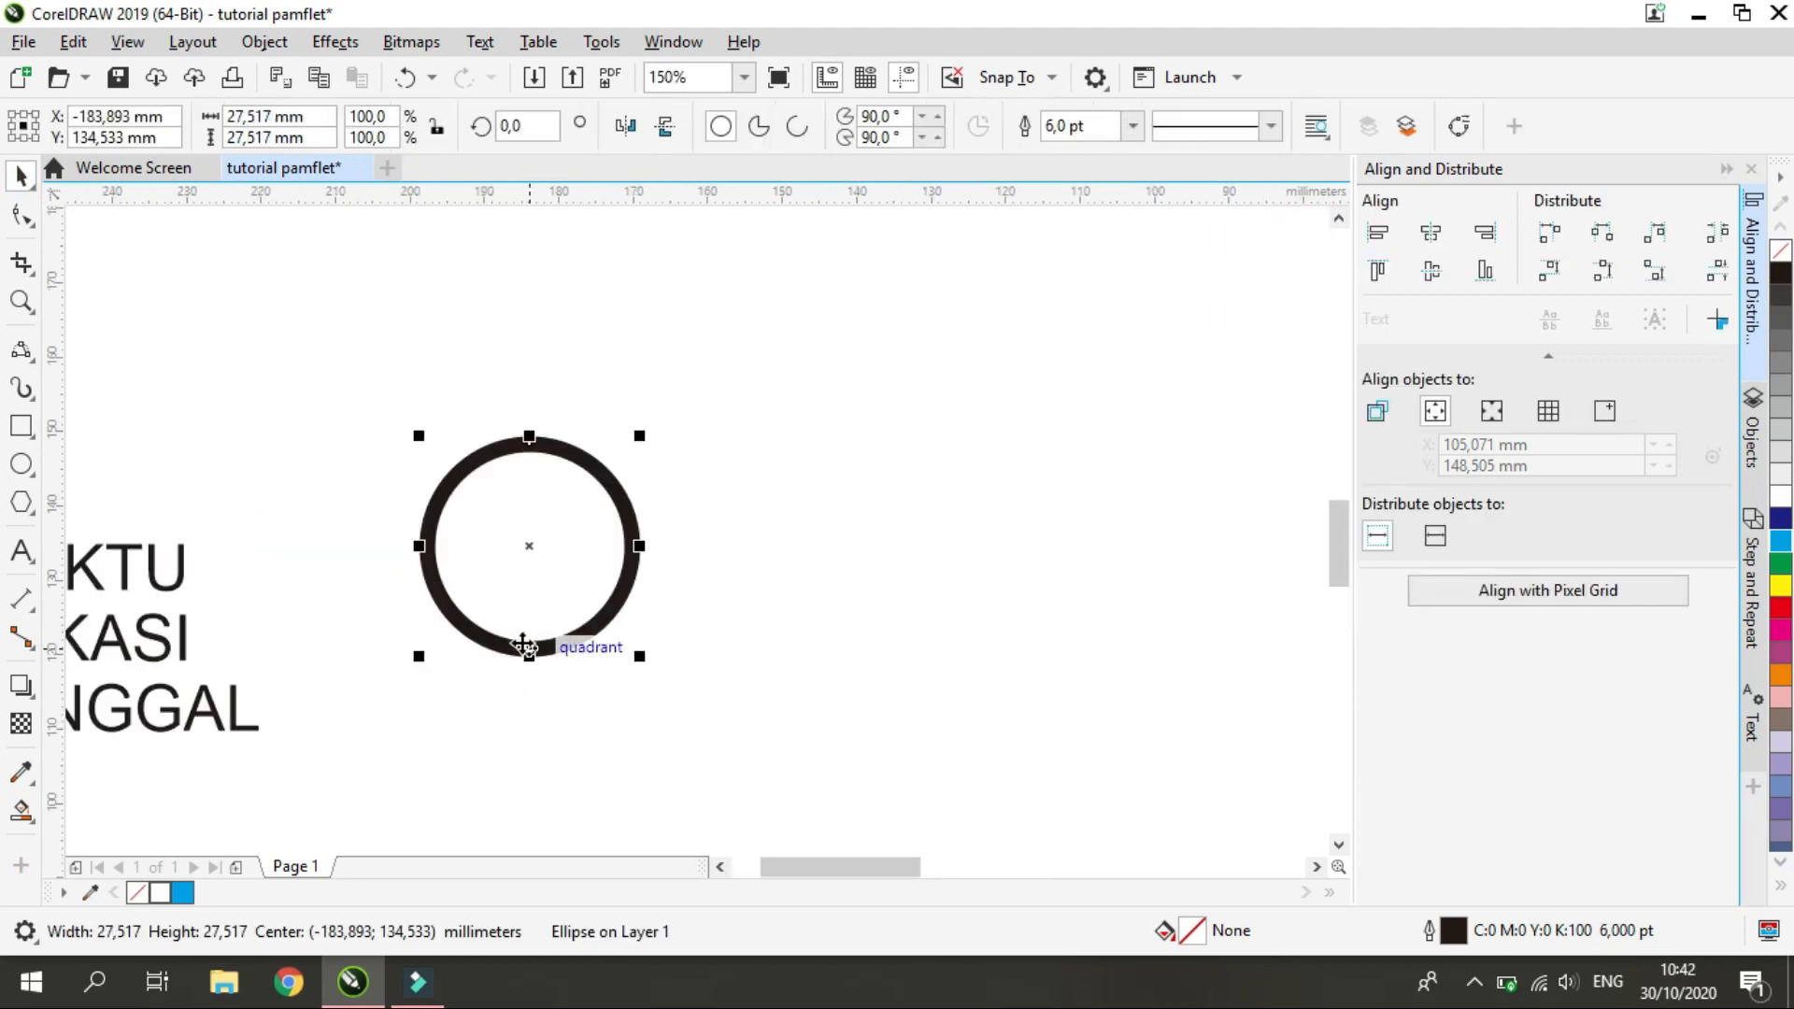
click(23, 353)
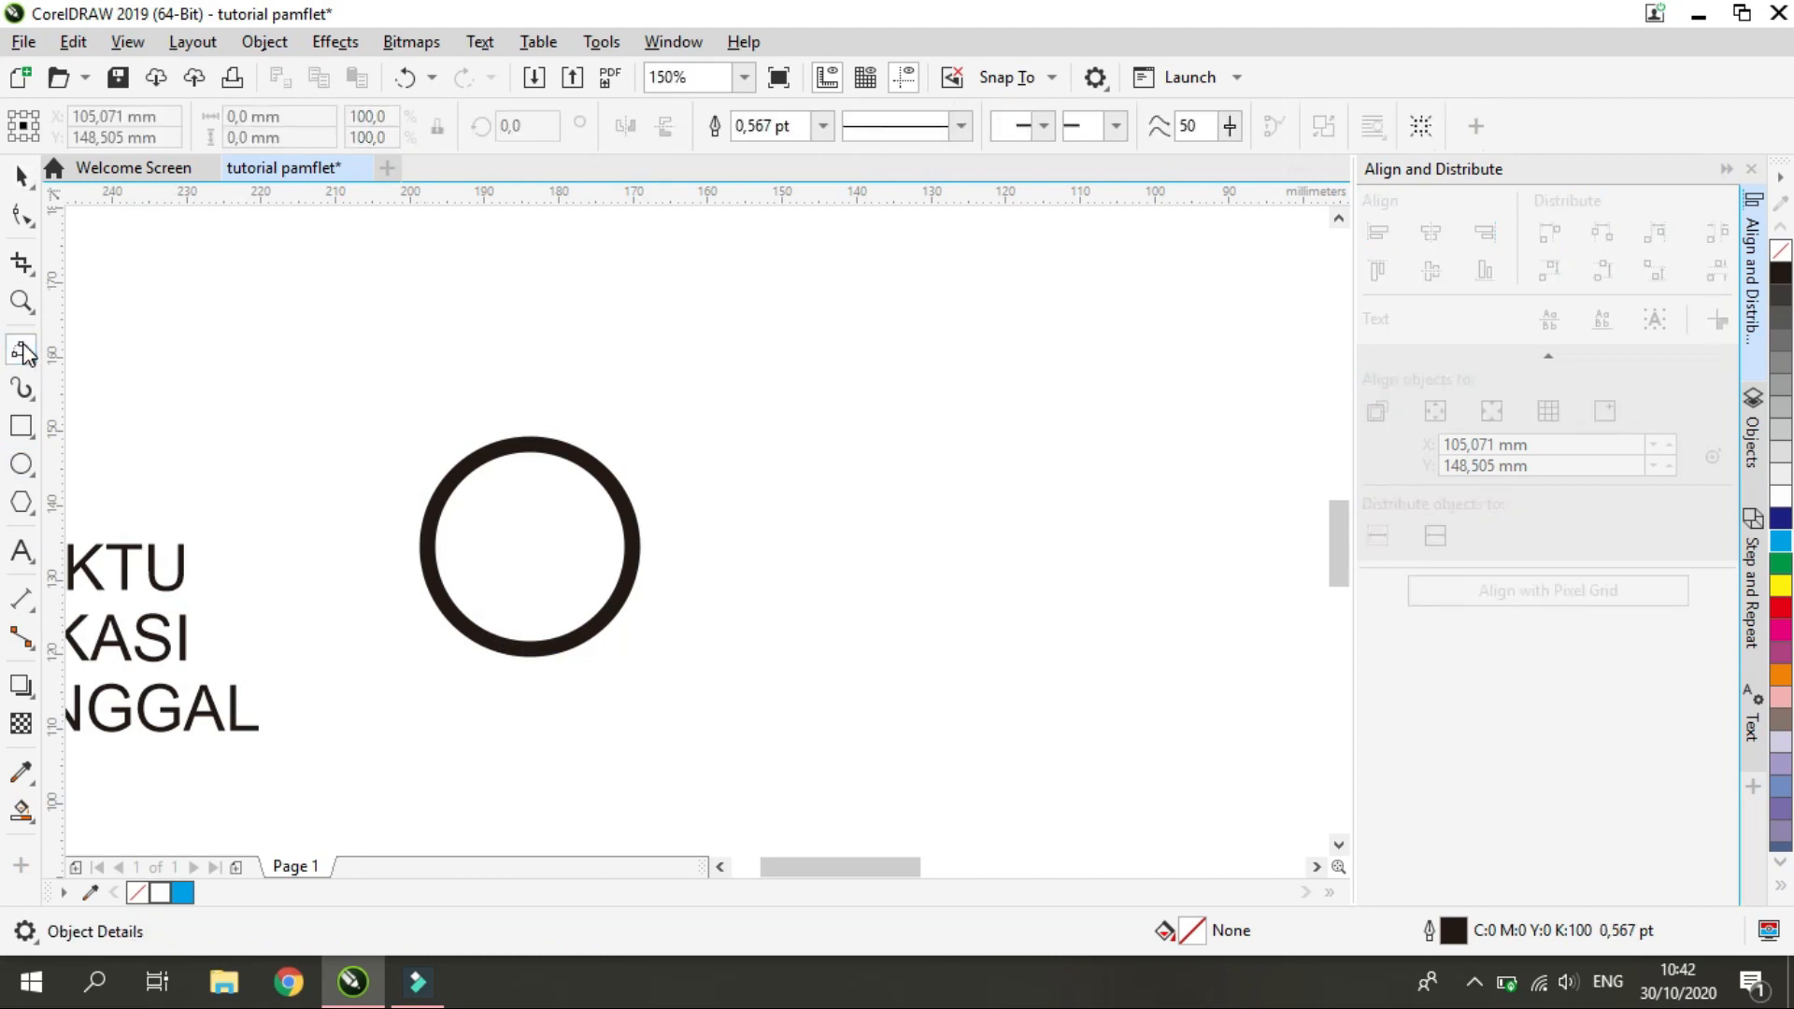
click(23, 463)
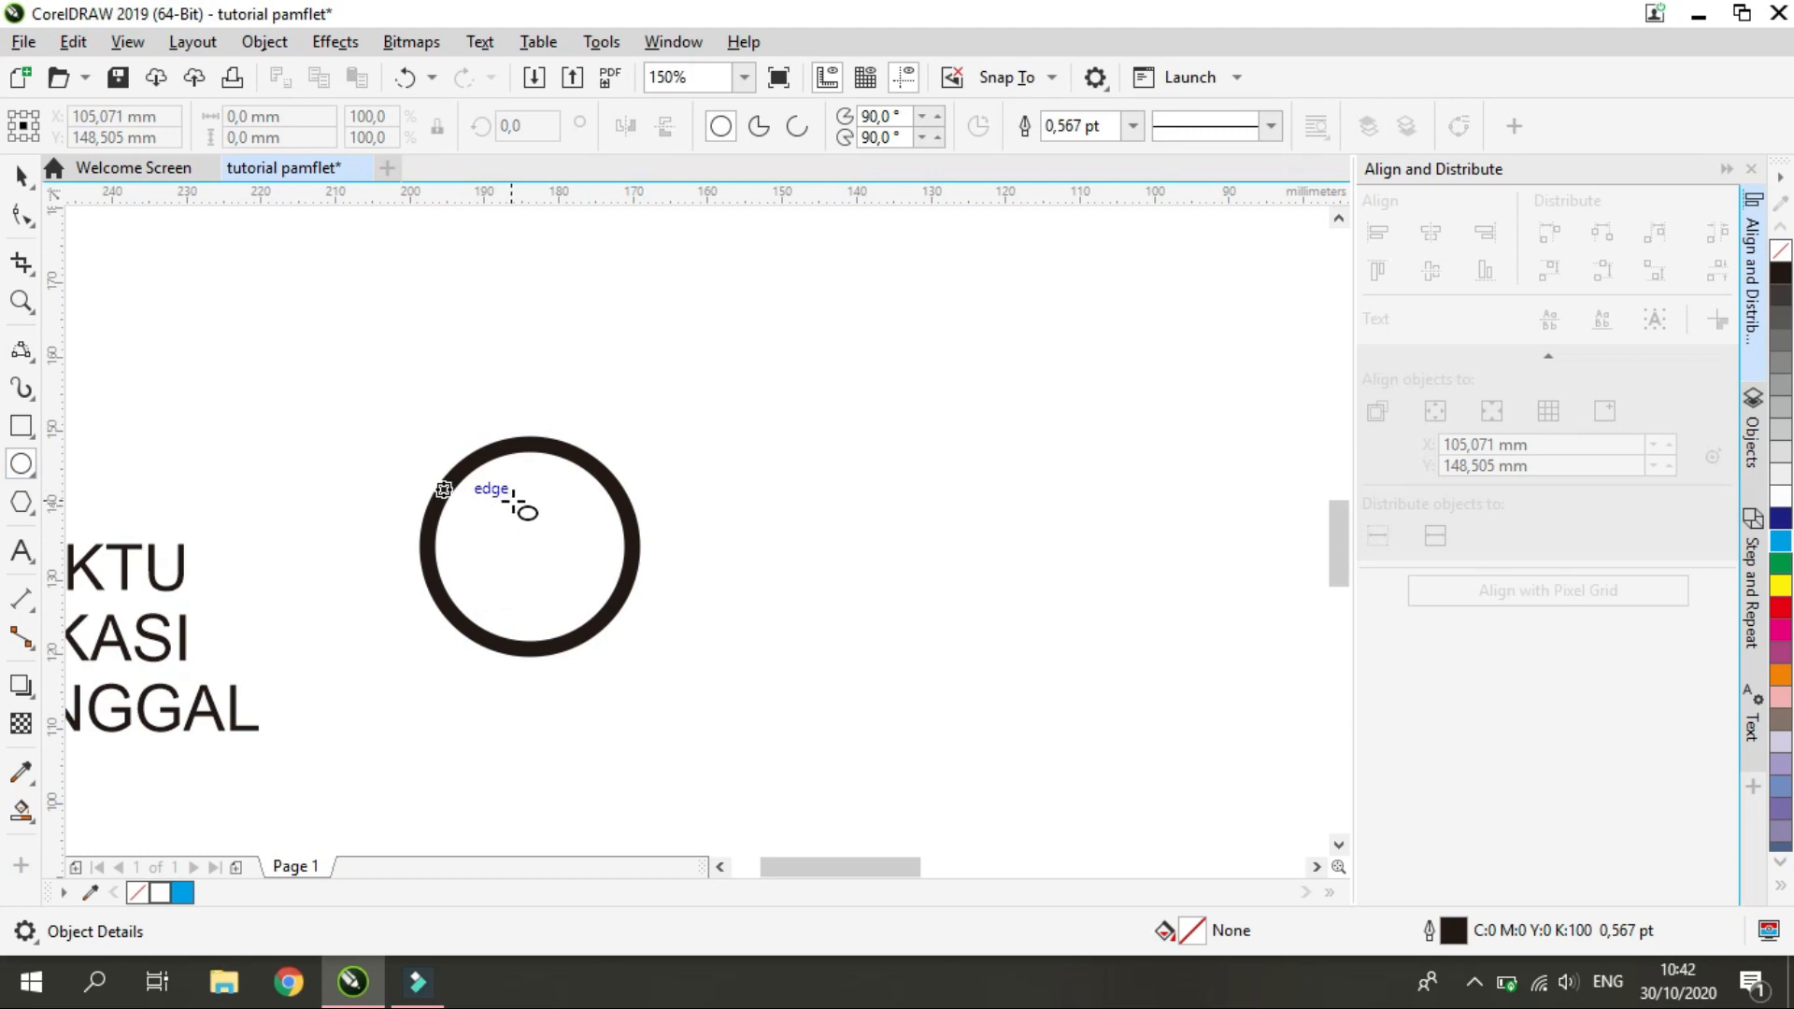
scroll(515, 503, up, 2)
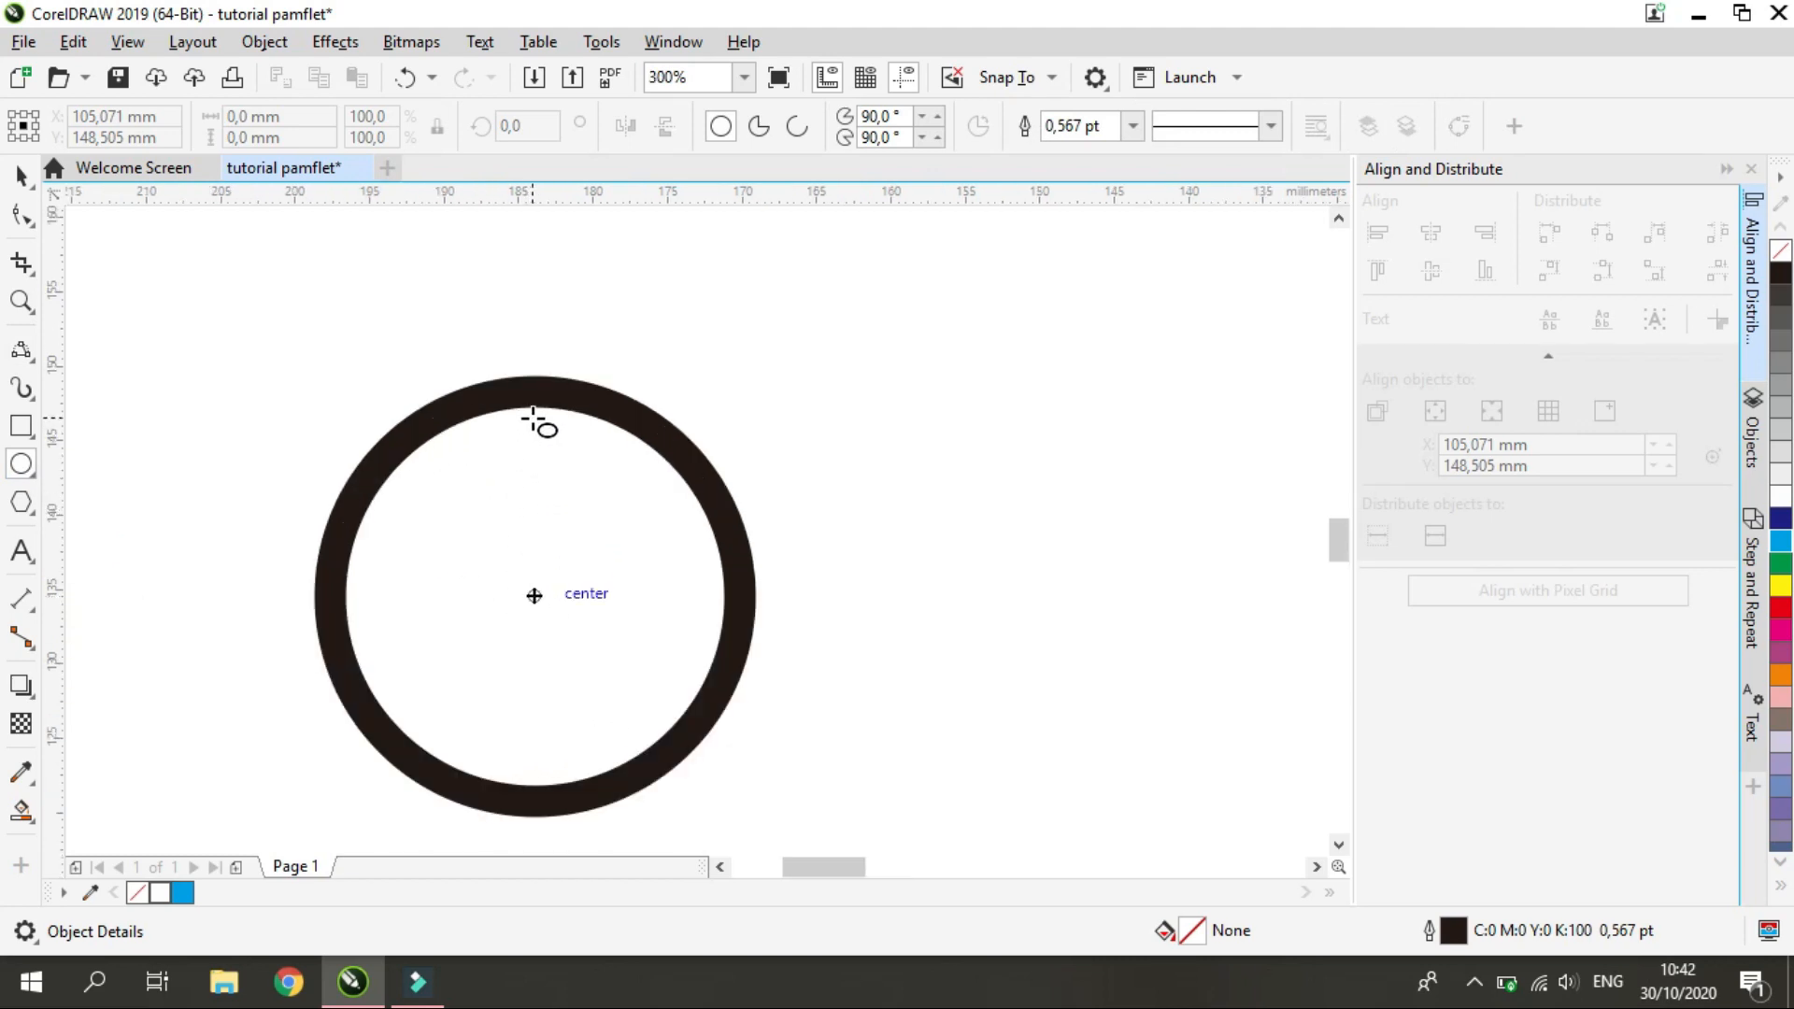
drag(533, 423, 552, 444)
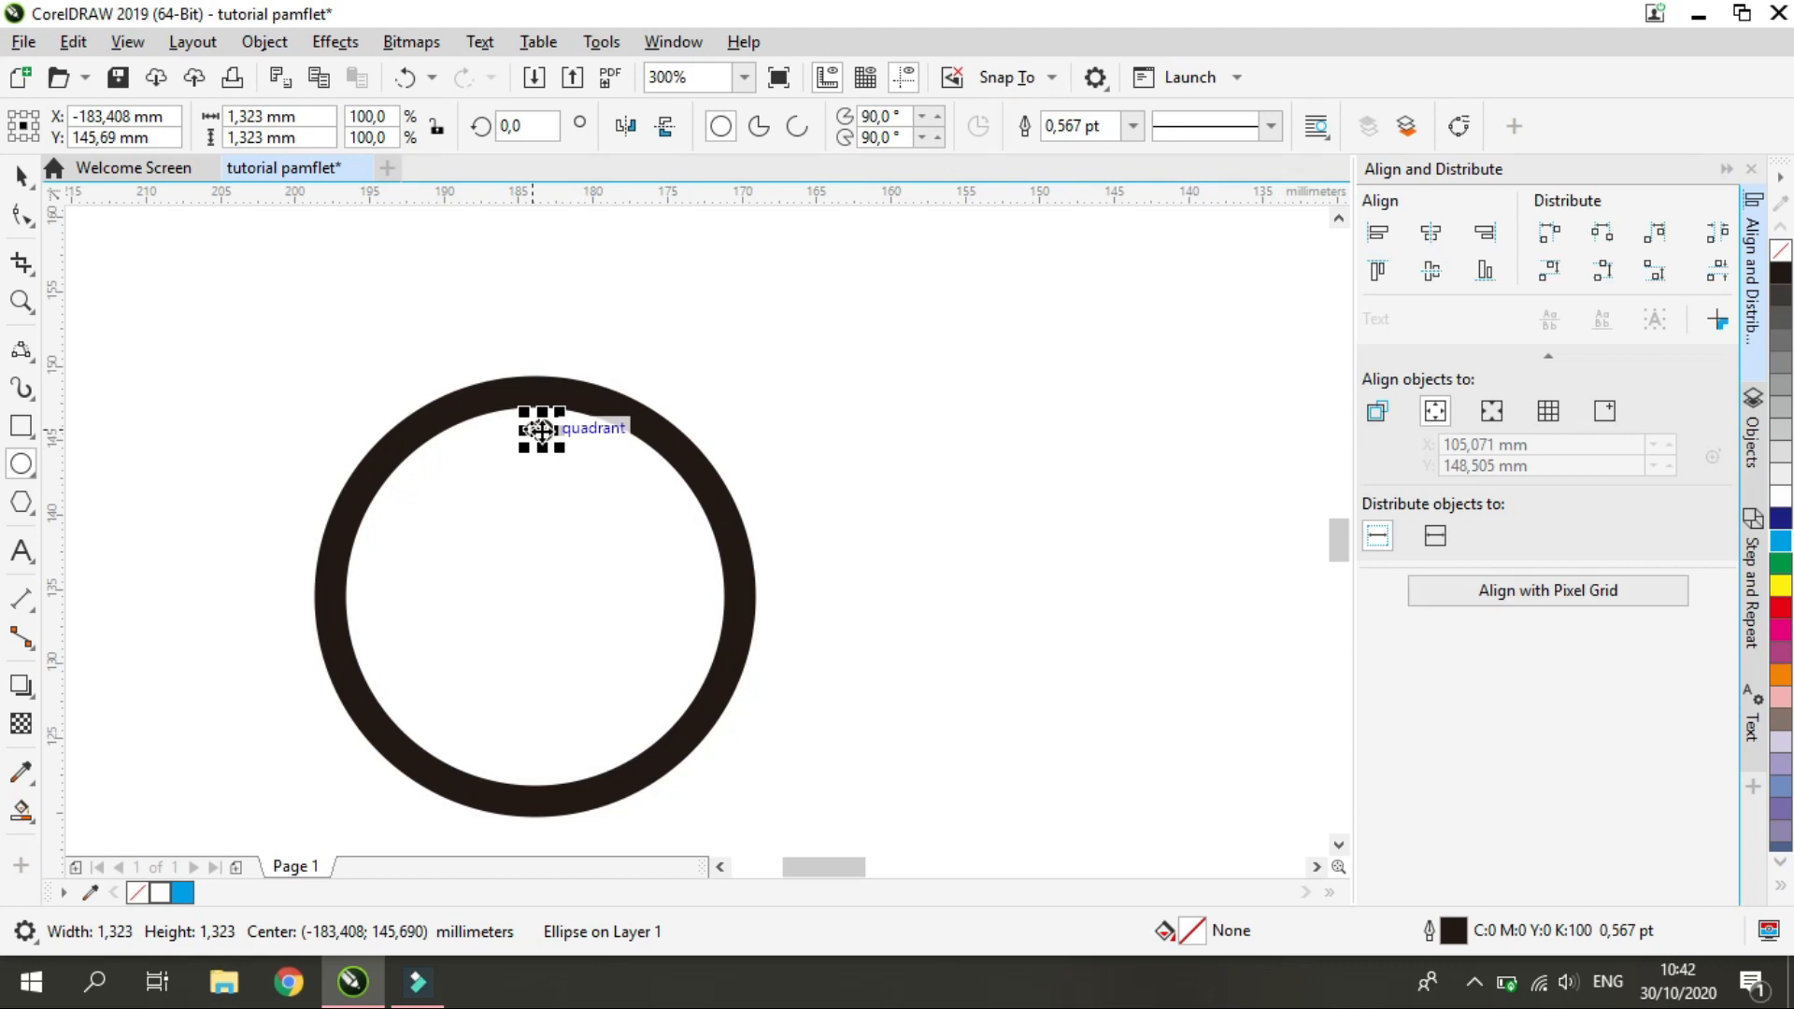
drag(542, 431, 533, 767)
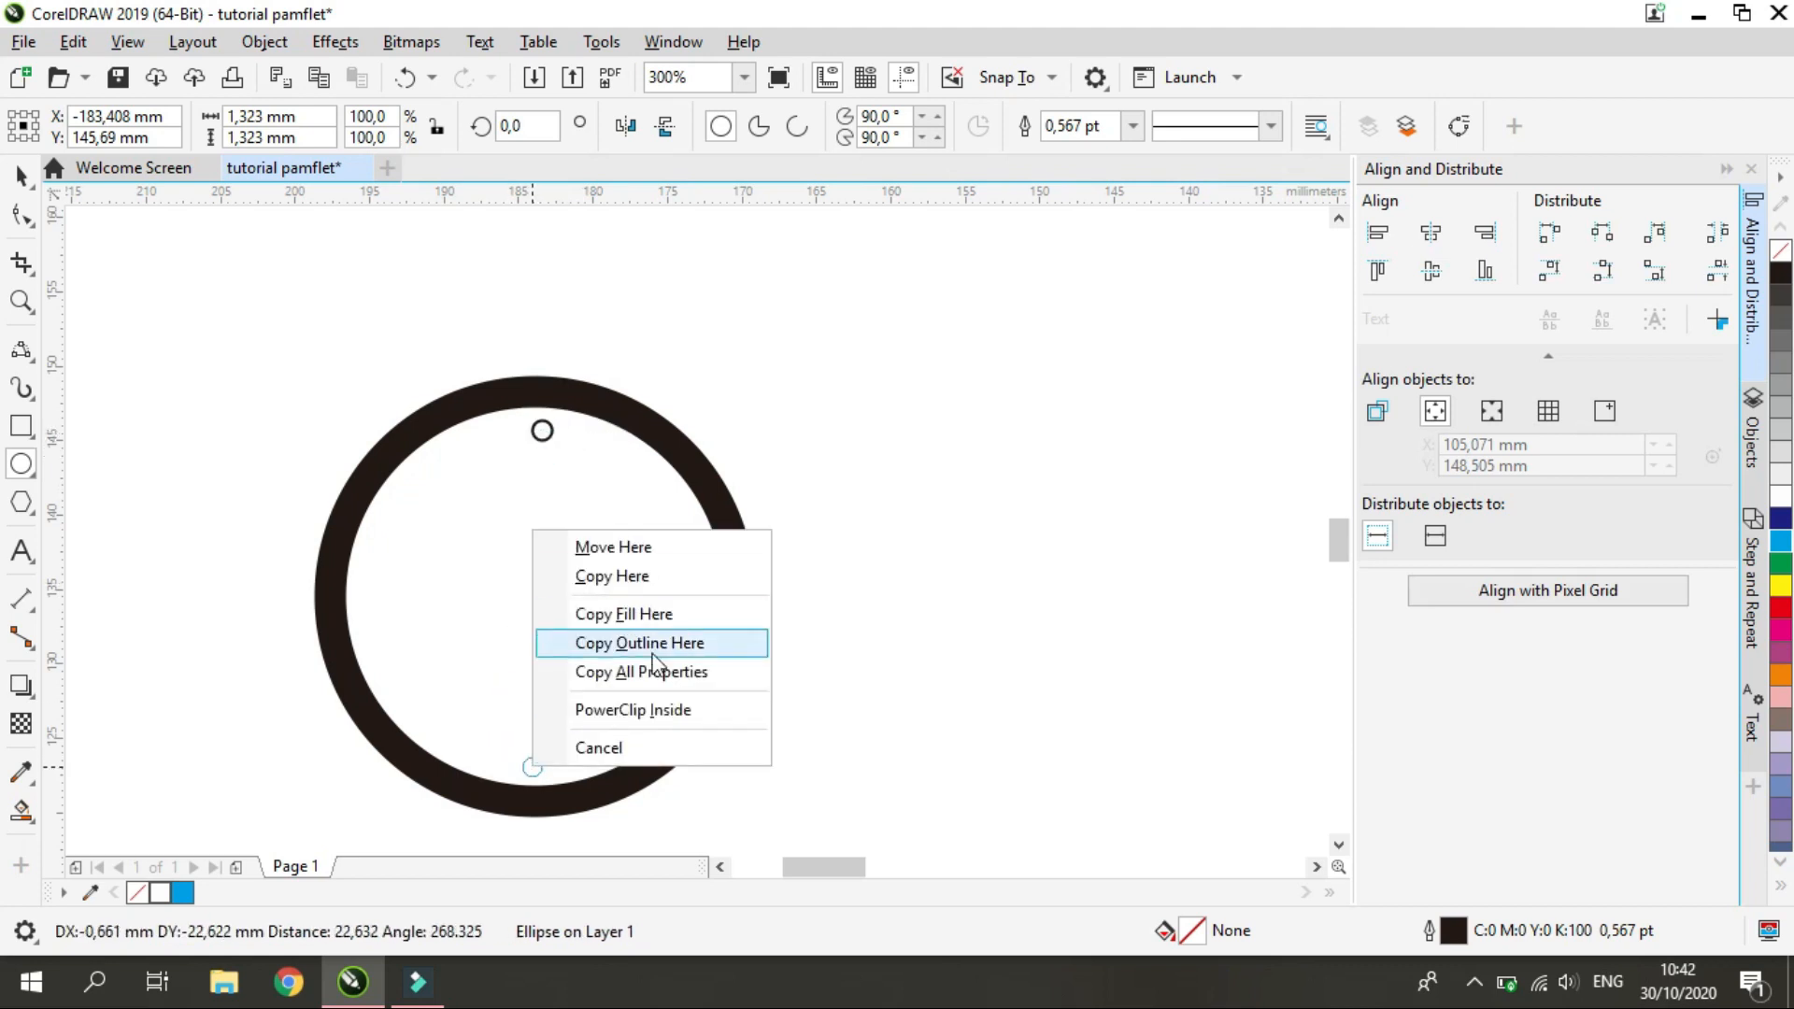
click(624, 577)
Align the two small circles and the ring on a common vertical centerline, using the active objects as the alignment reference
scroll(553, 702, down, 1)
click(26, 177)
drag(343, 434, 731, 824)
click(1431, 233)
key(ctrl+z)
click(1377, 412)
click(1430, 233)
click(801, 648)
Fill both small circles inside the ring with black and remove their outlines
drag(507, 453, 595, 811)
click(1781, 273)
right_click(1781, 251)
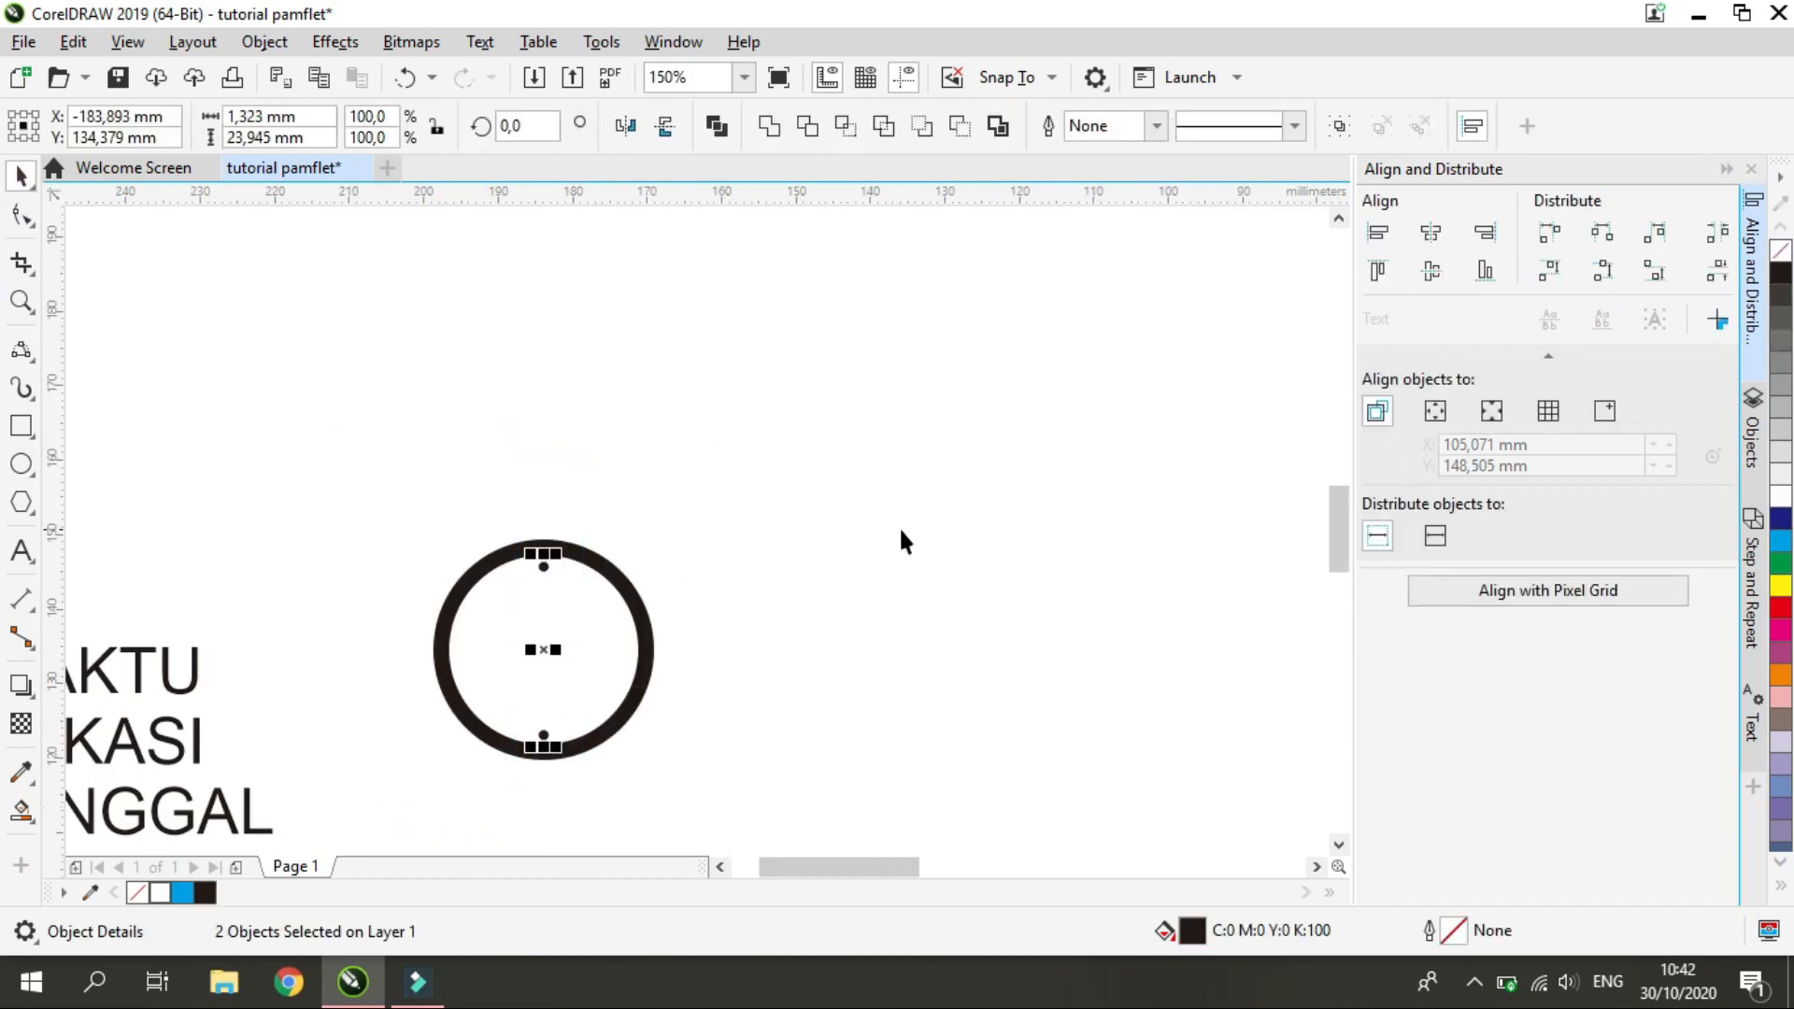
Group the dots at the ring's top and bottom and make a copy of the group in place
click(1338, 126)
click(545, 569)
right_click(547, 564)
click(688, 325)
right_click(724, 479)
click(787, 678)
Rotate the copied pair of dots by 270° so that they sit at the ring's left and right
click(544, 651)
drag(561, 550, 660, 665)
double_click(532, 127)
text(270)
key(Return)
click(506, 652)
click(544, 568)
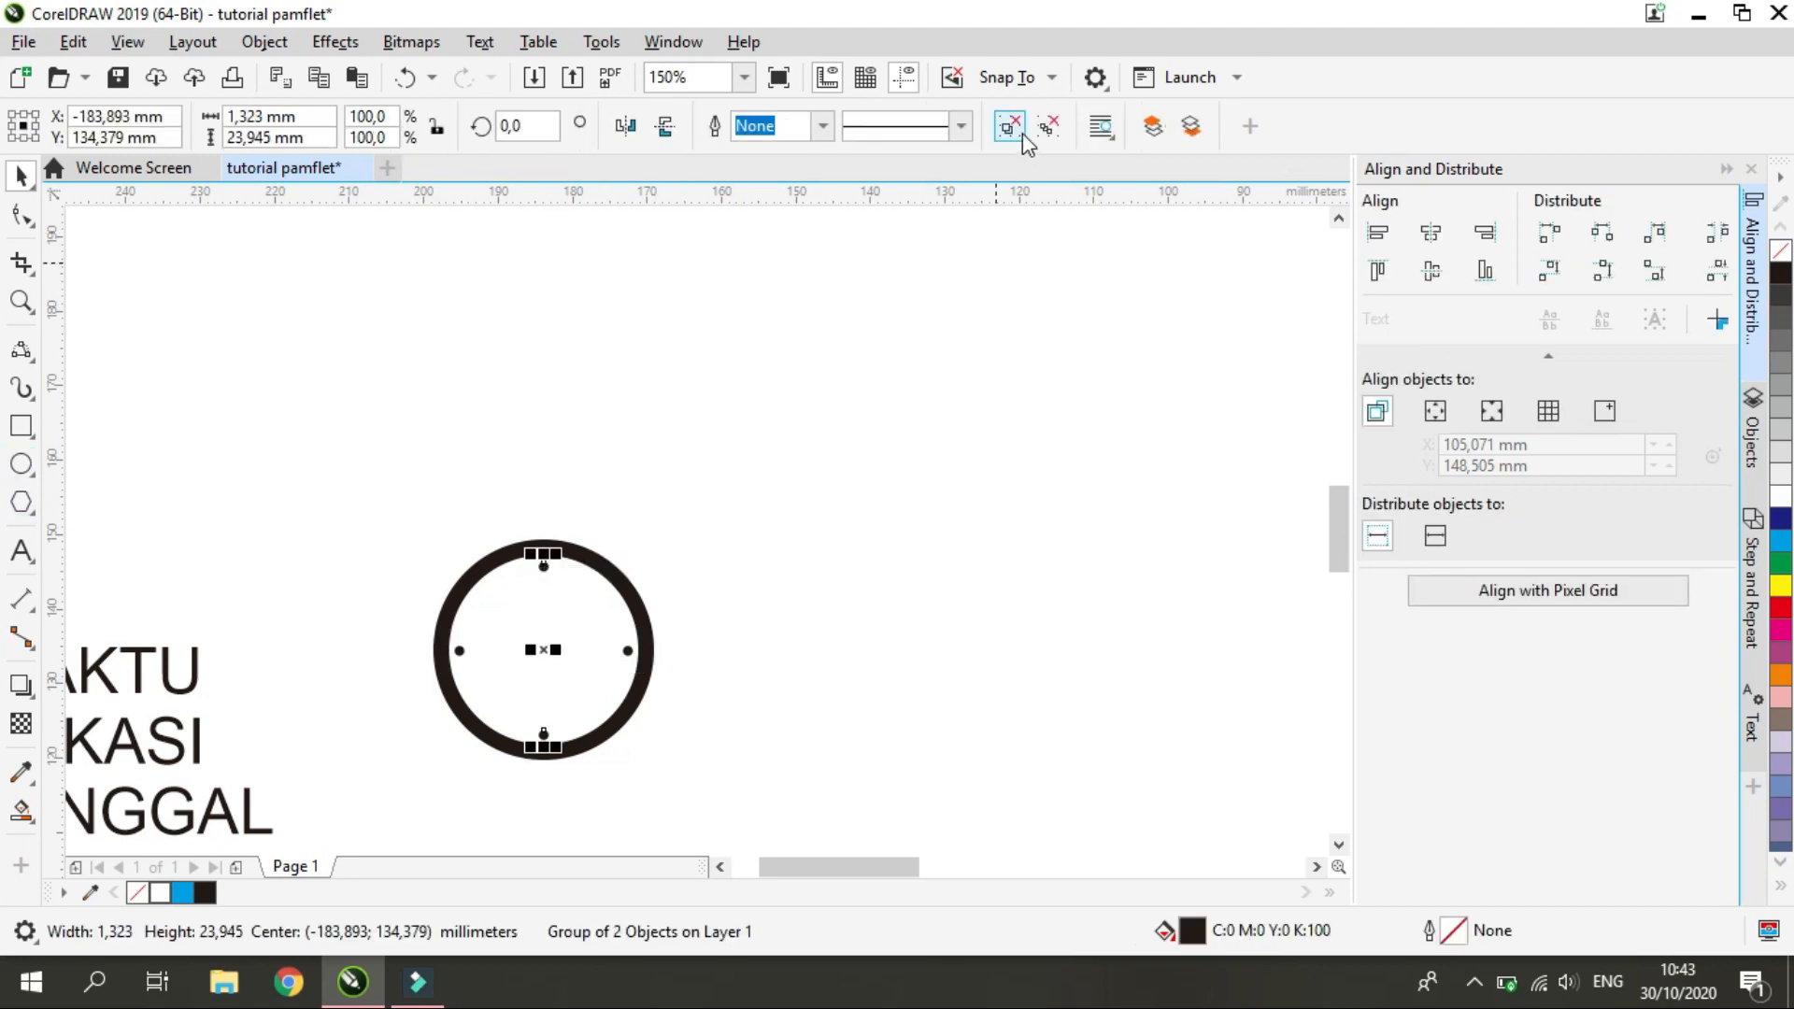
Ungroup the top and bottom dots and copy the top dot to the ring's center
click(1019, 132)
click(738, 401)
click(544, 567)
drag(544, 567, 545, 651)
click(558, 665)
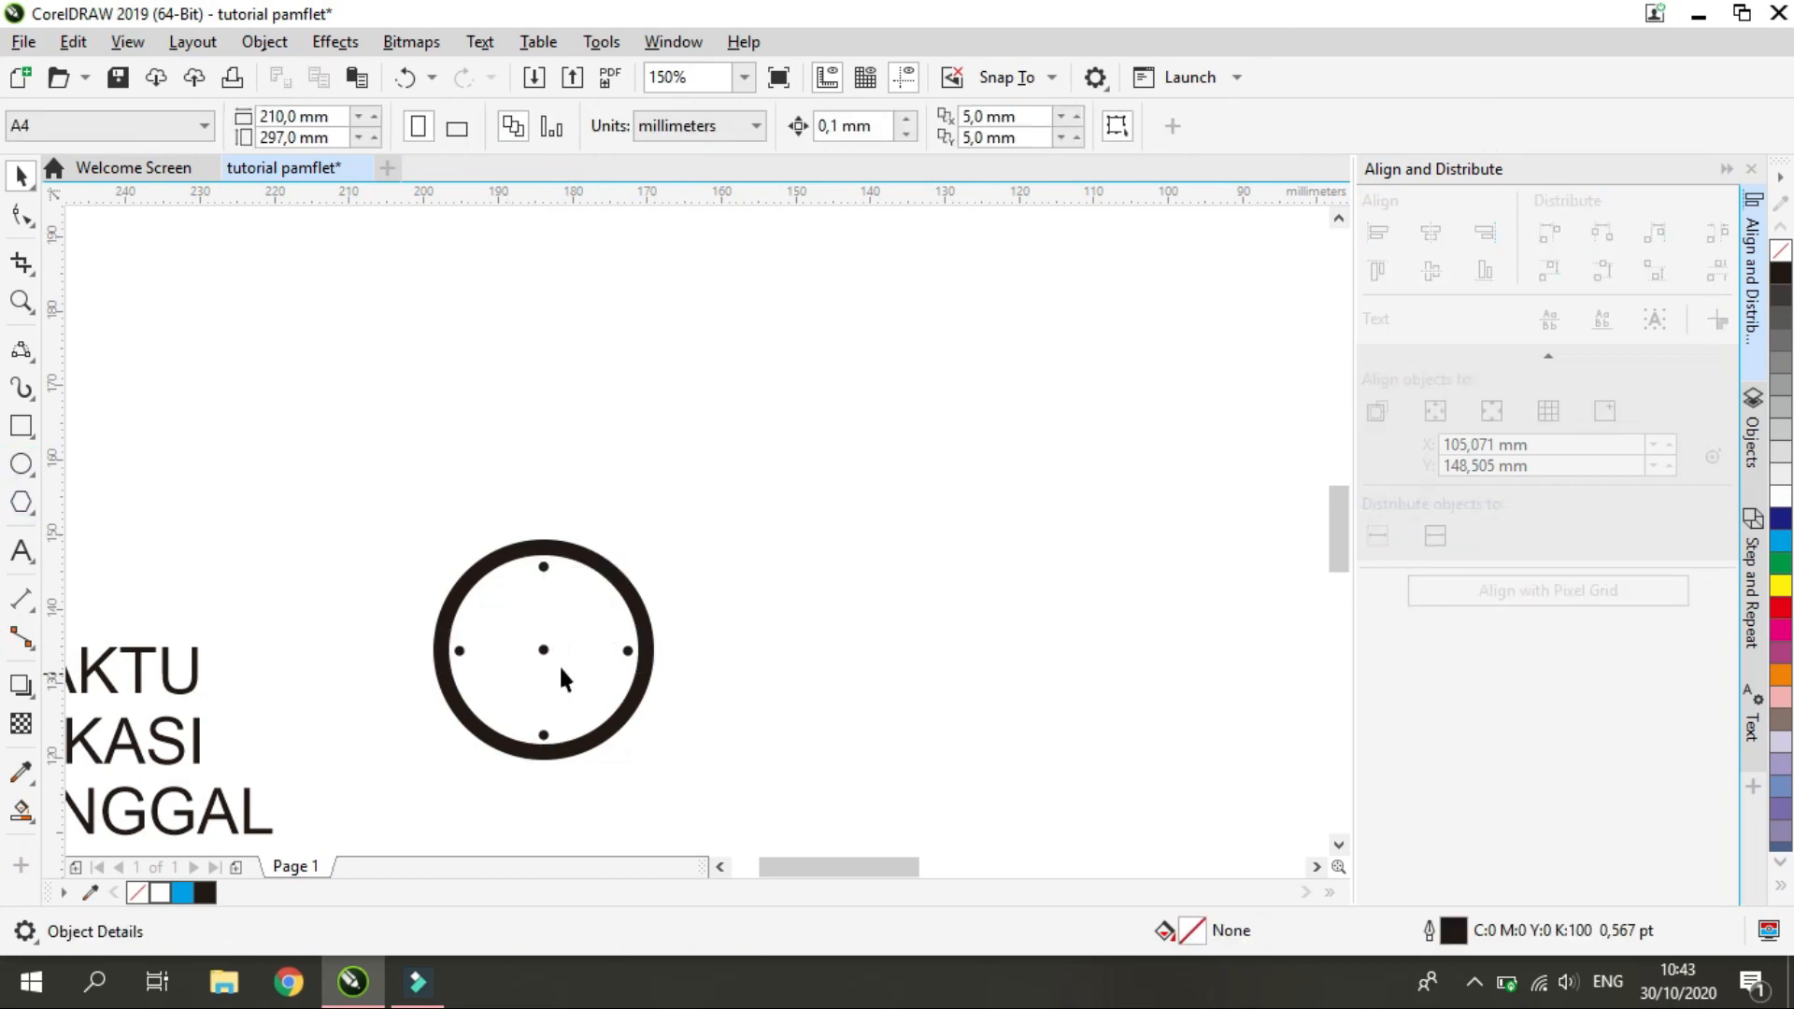
Scale the dot at the ring's center down so it is smaller than the four outer dots
scroll(546, 655, up, 4)
click(513, 632)
drag(424, 685, 455, 658)
click(440, 714)
scroll(450, 714, down, 4)
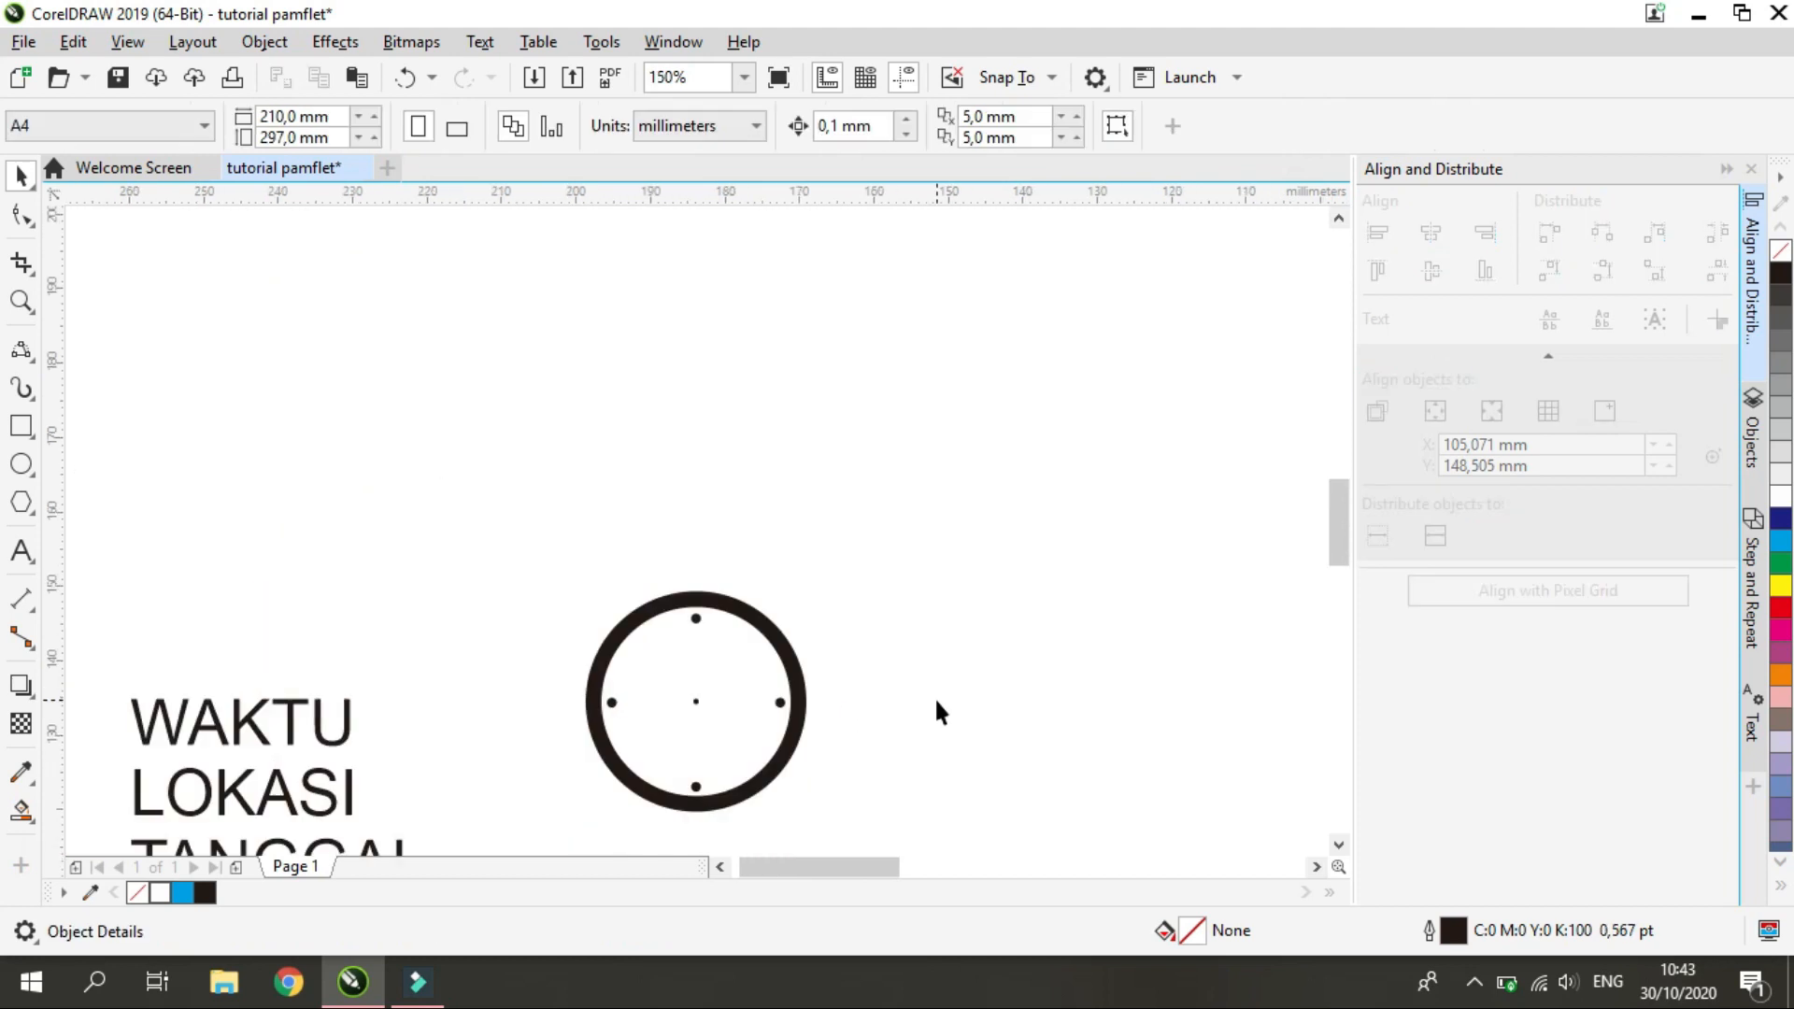
Draw a vertical 2-Point Line about 9.3 mm long from the center dot toward the ring's top dot
scroll(864, 768, up, 1)
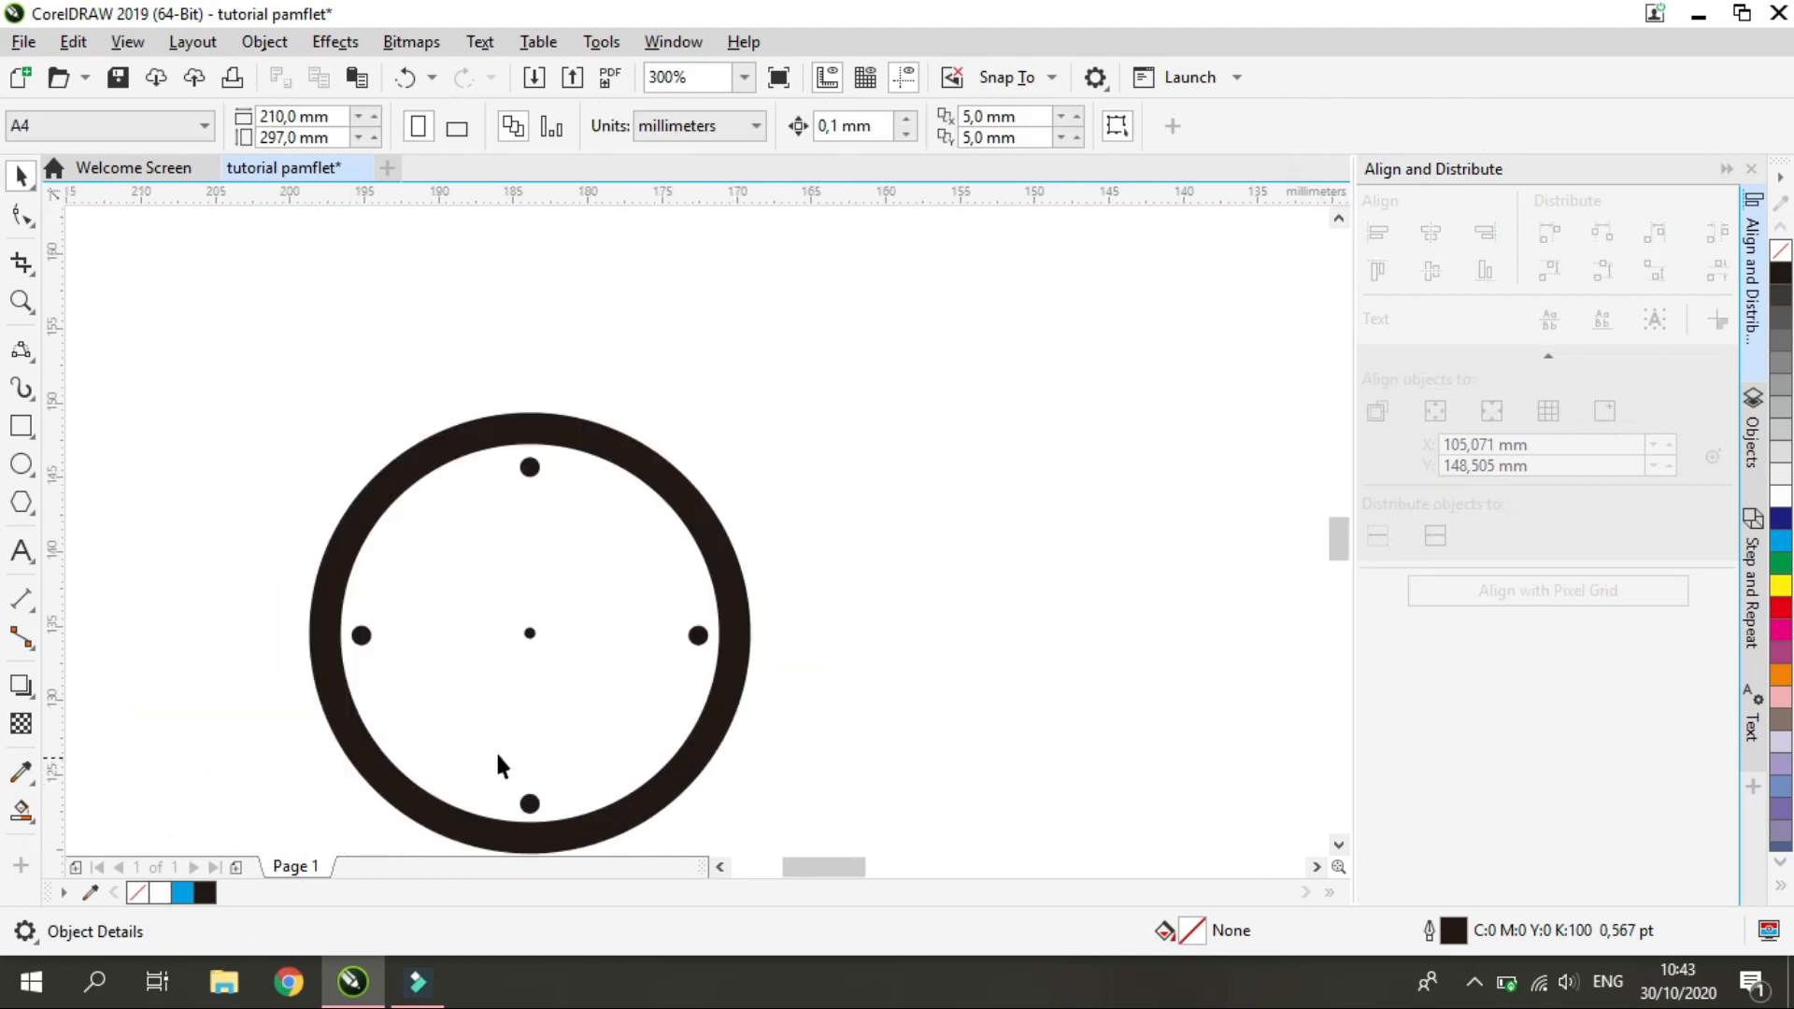
click(22, 427)
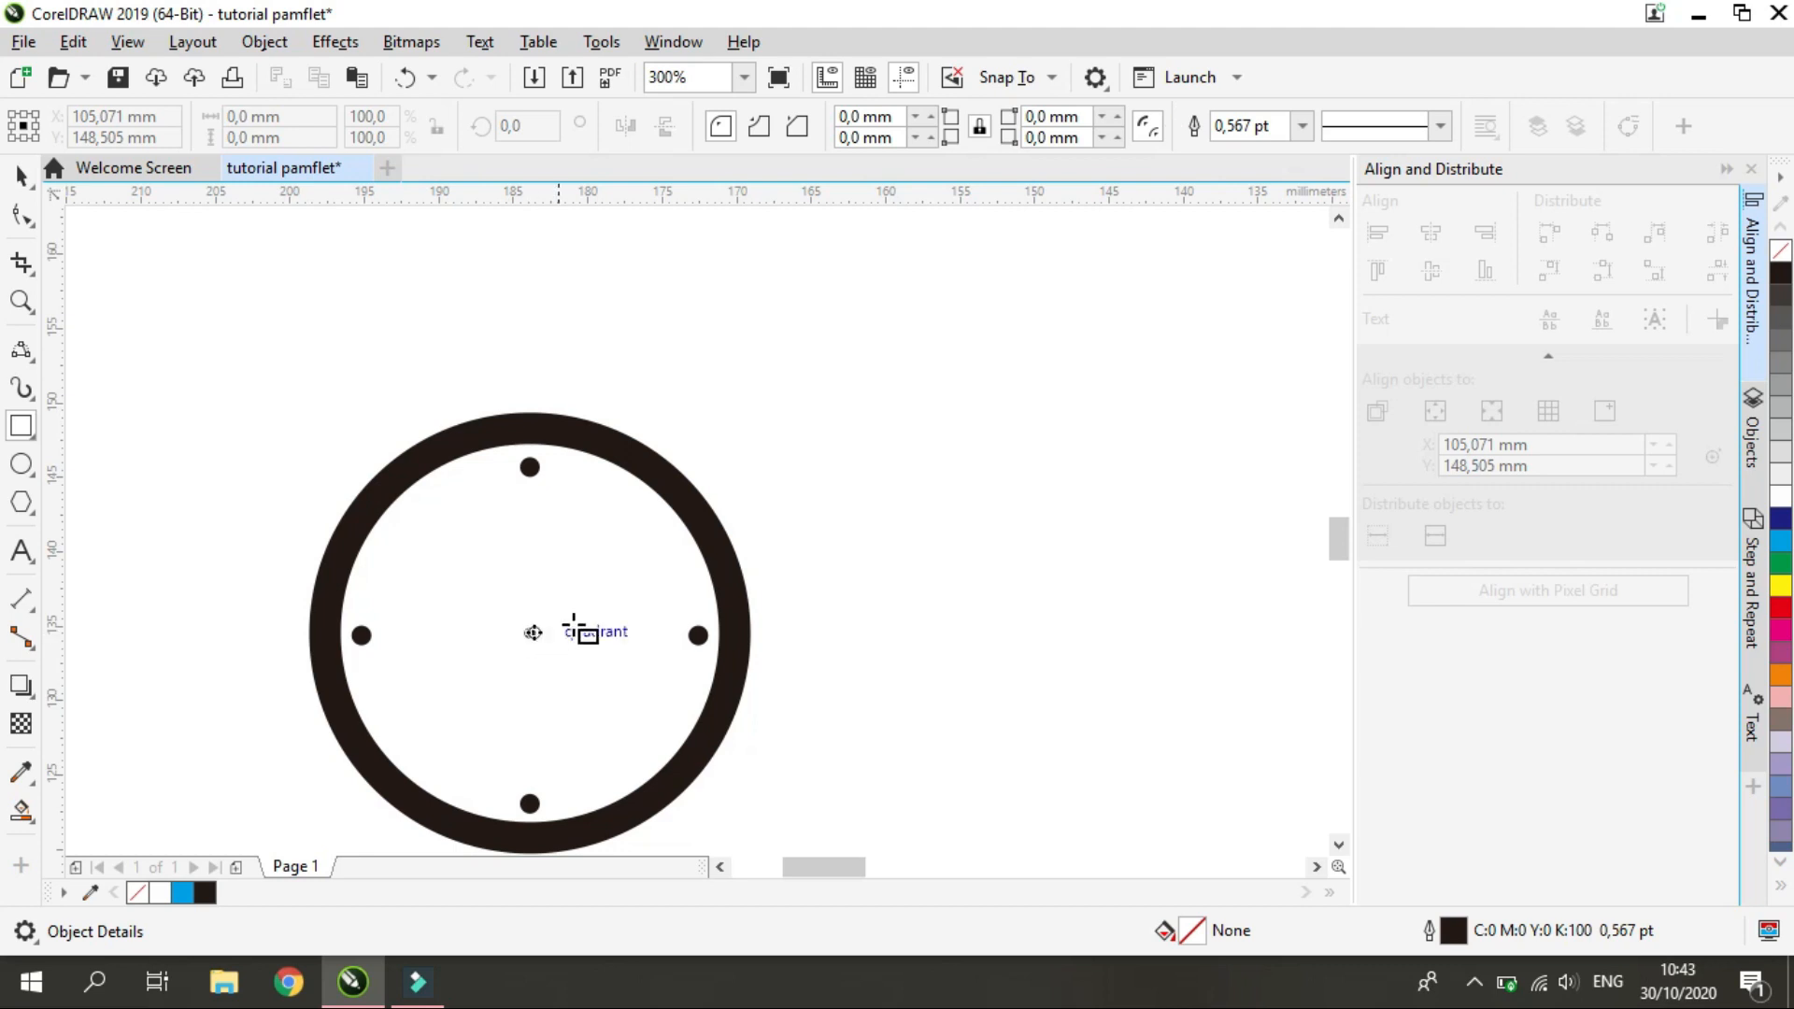
click(34, 363)
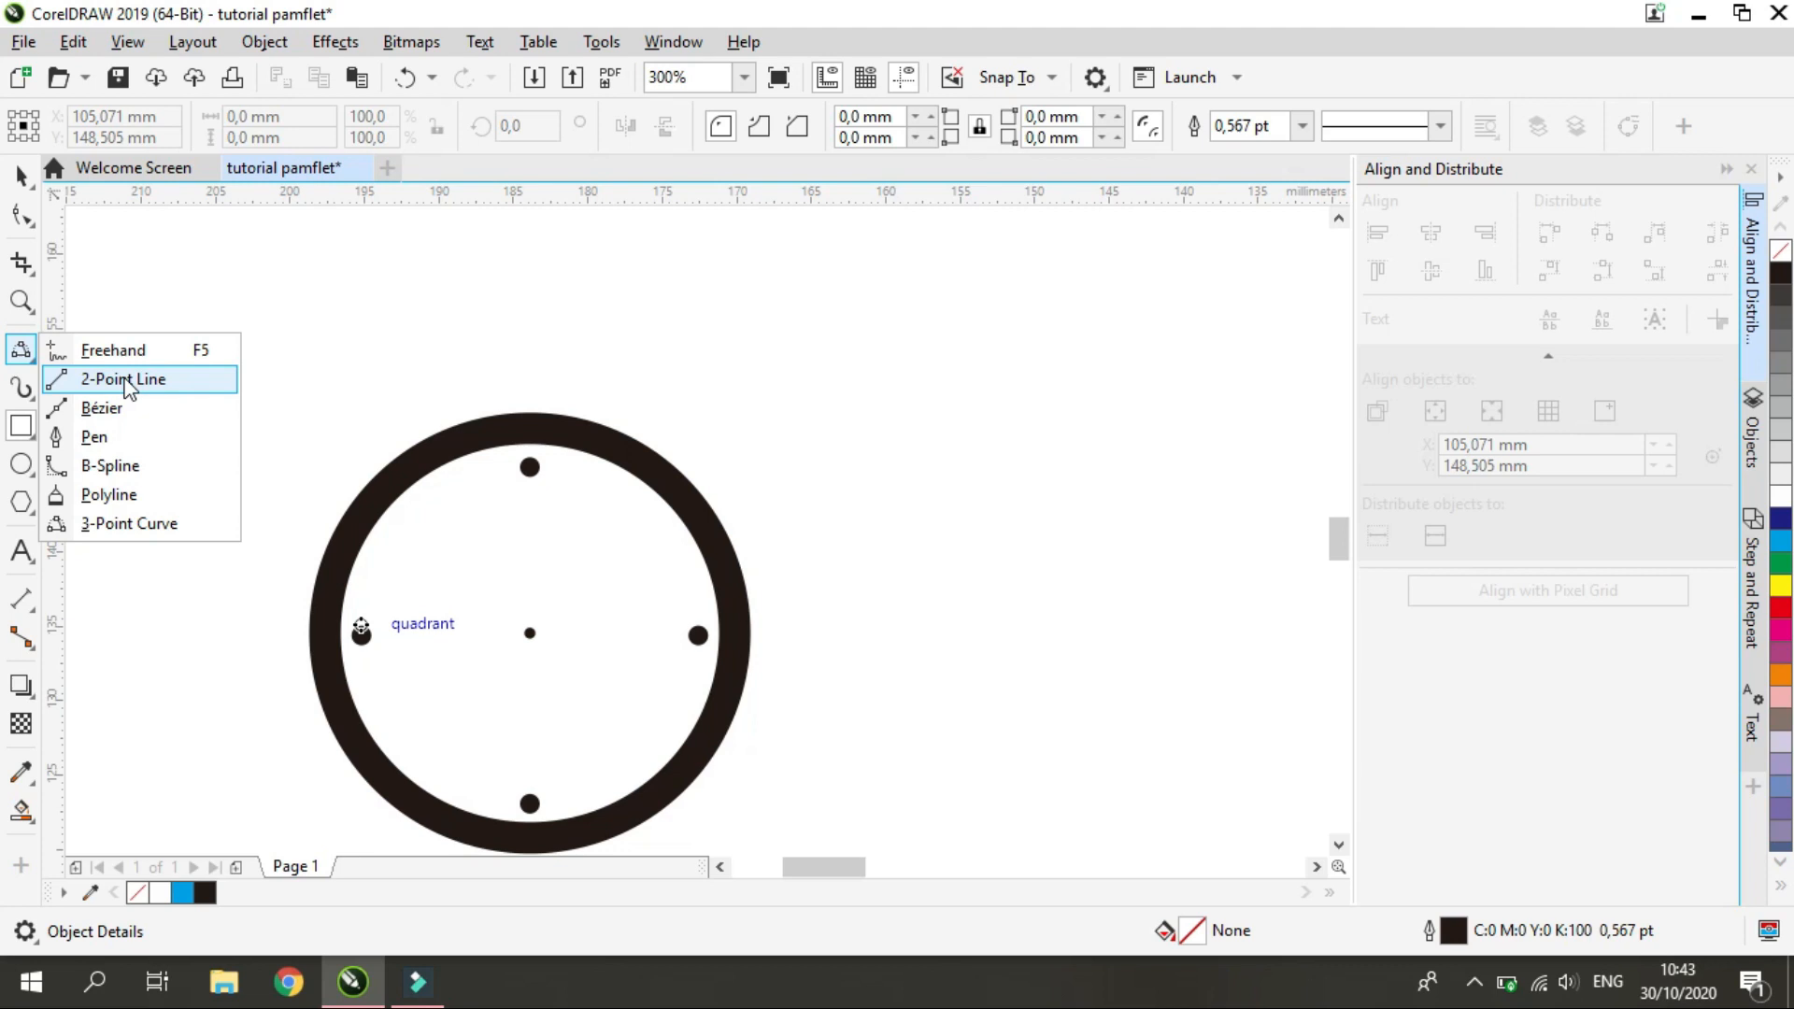
click(126, 380)
drag(529, 633, 529, 486)
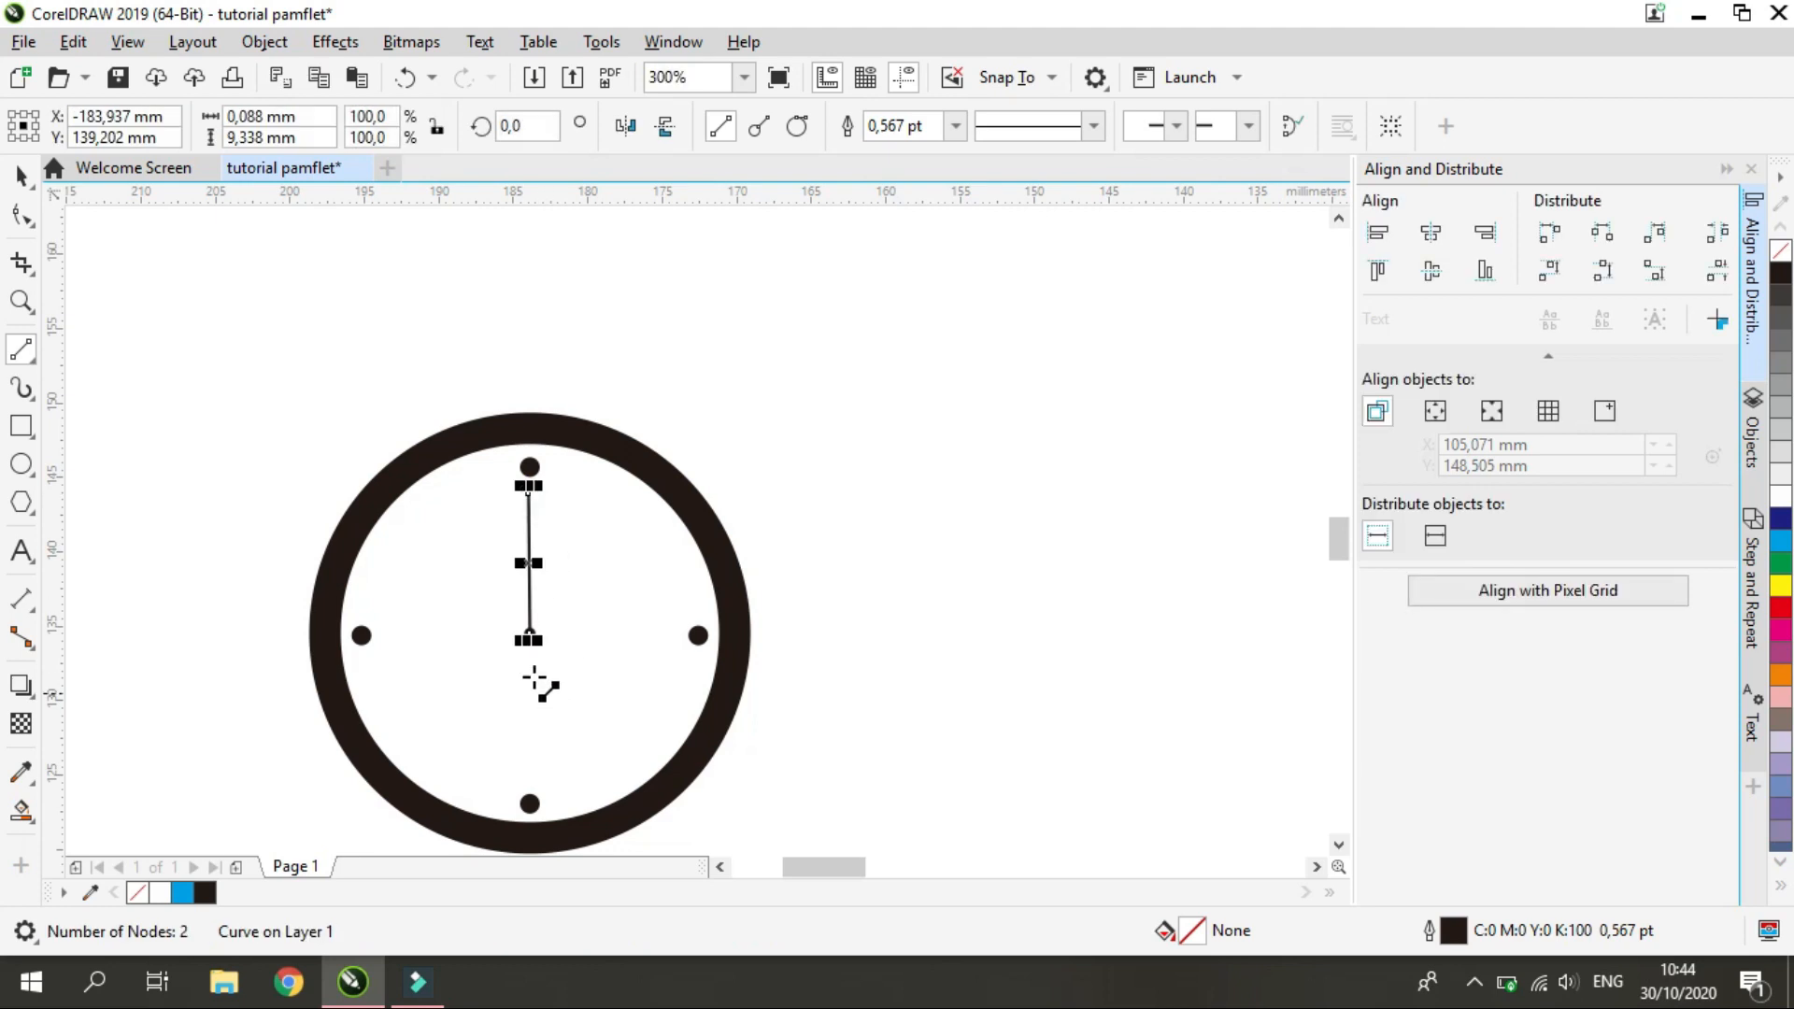
Draw a straight horizontal line about 6.7 mm long from the center dot toward the ring's right dot
drag(529, 638, 598, 642)
key(ctrl+z)
key(Escape)
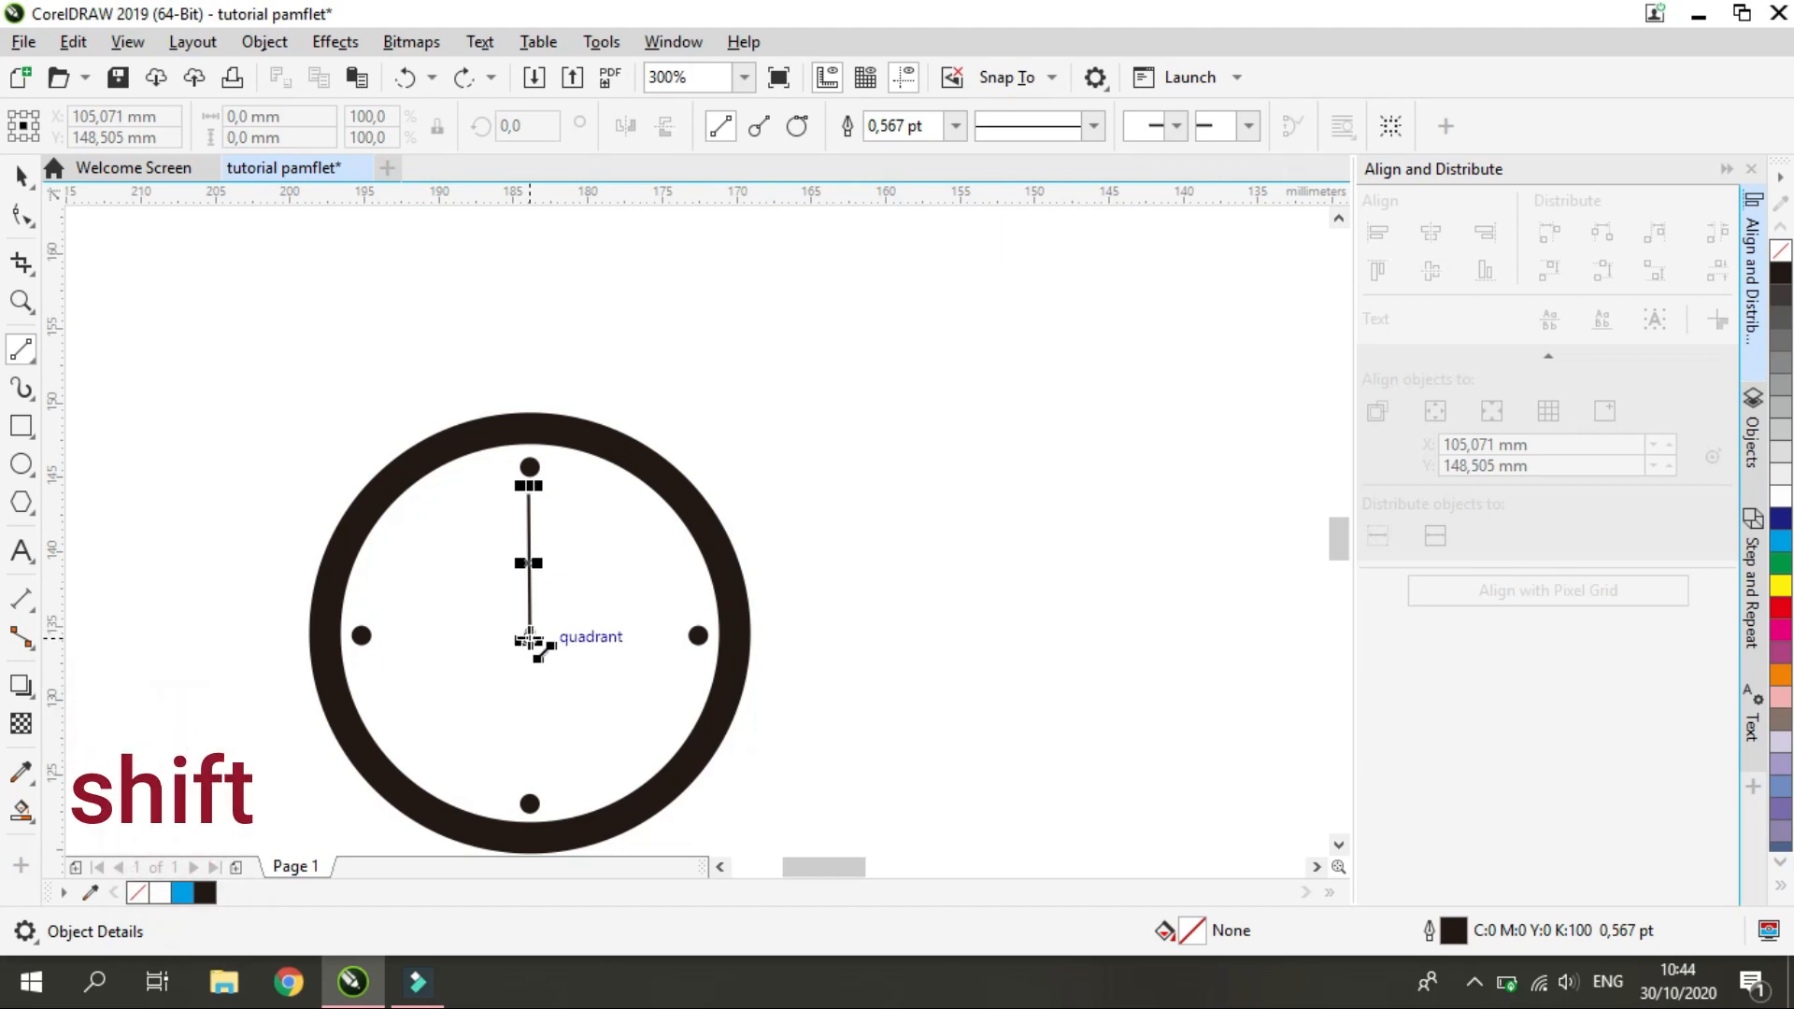
drag(529, 636, 631, 634)
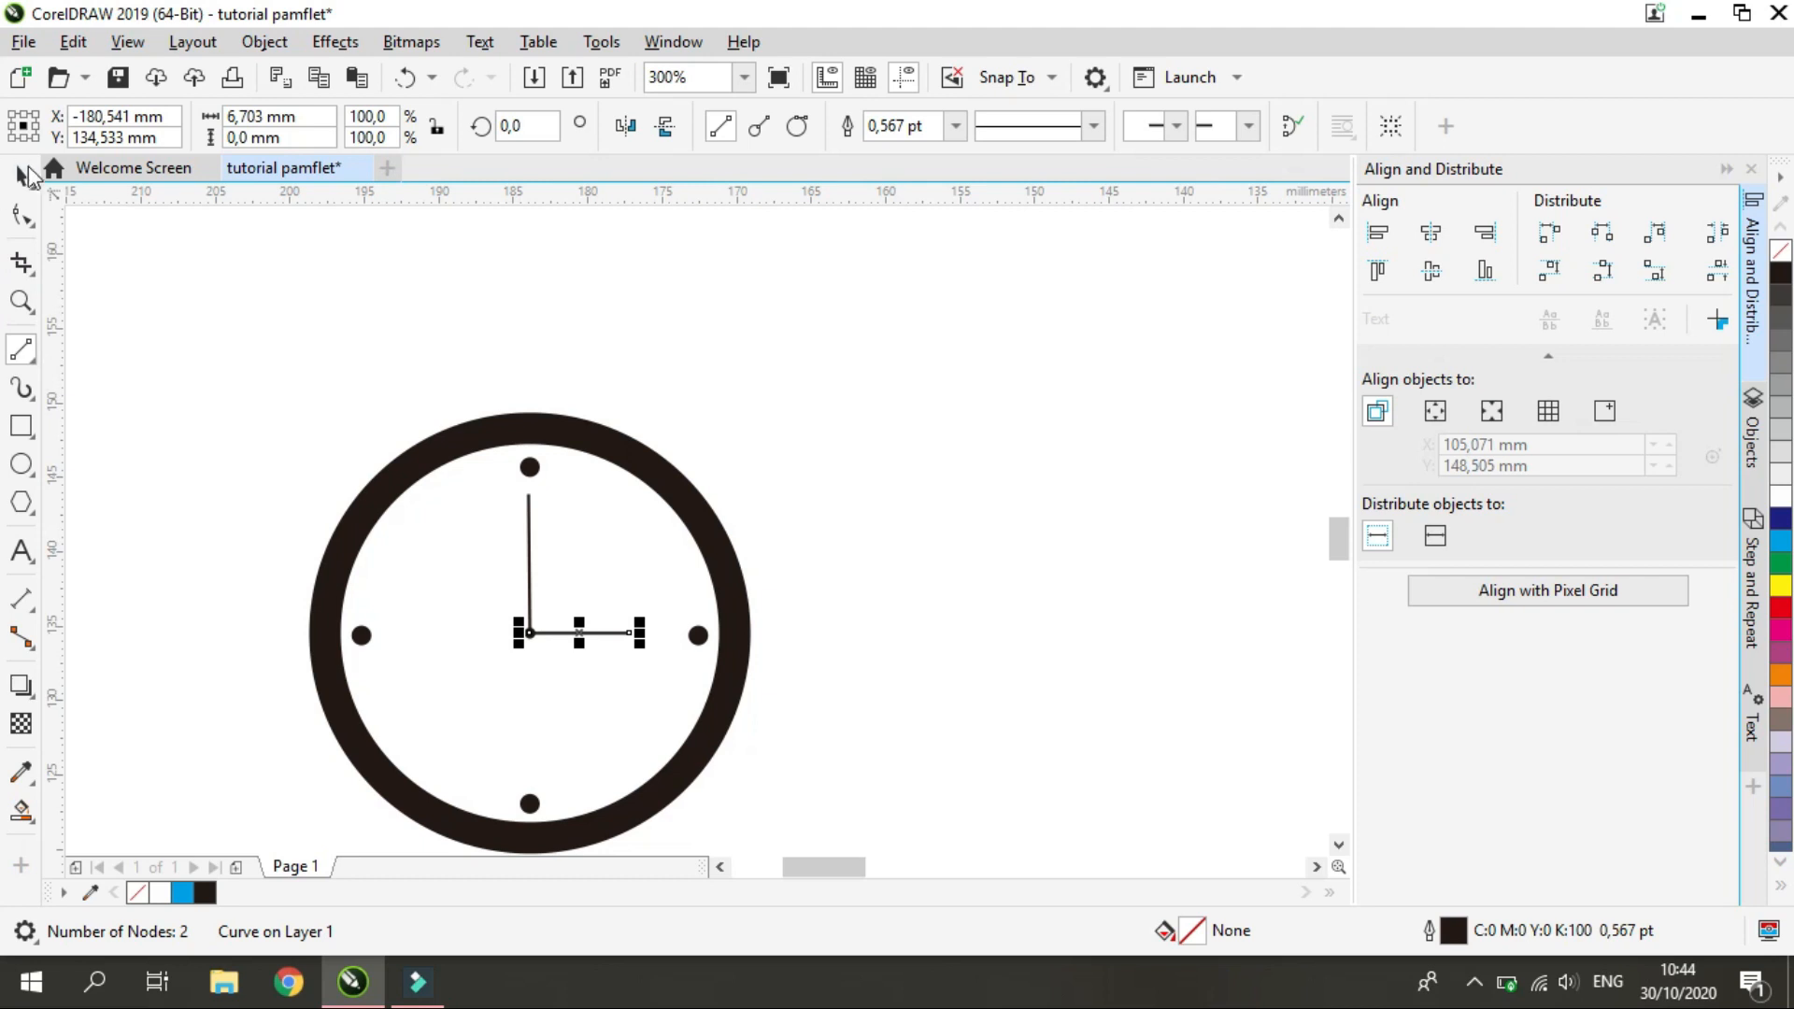
Set the outline width of both clock hands to 1.5 pt
key(space)
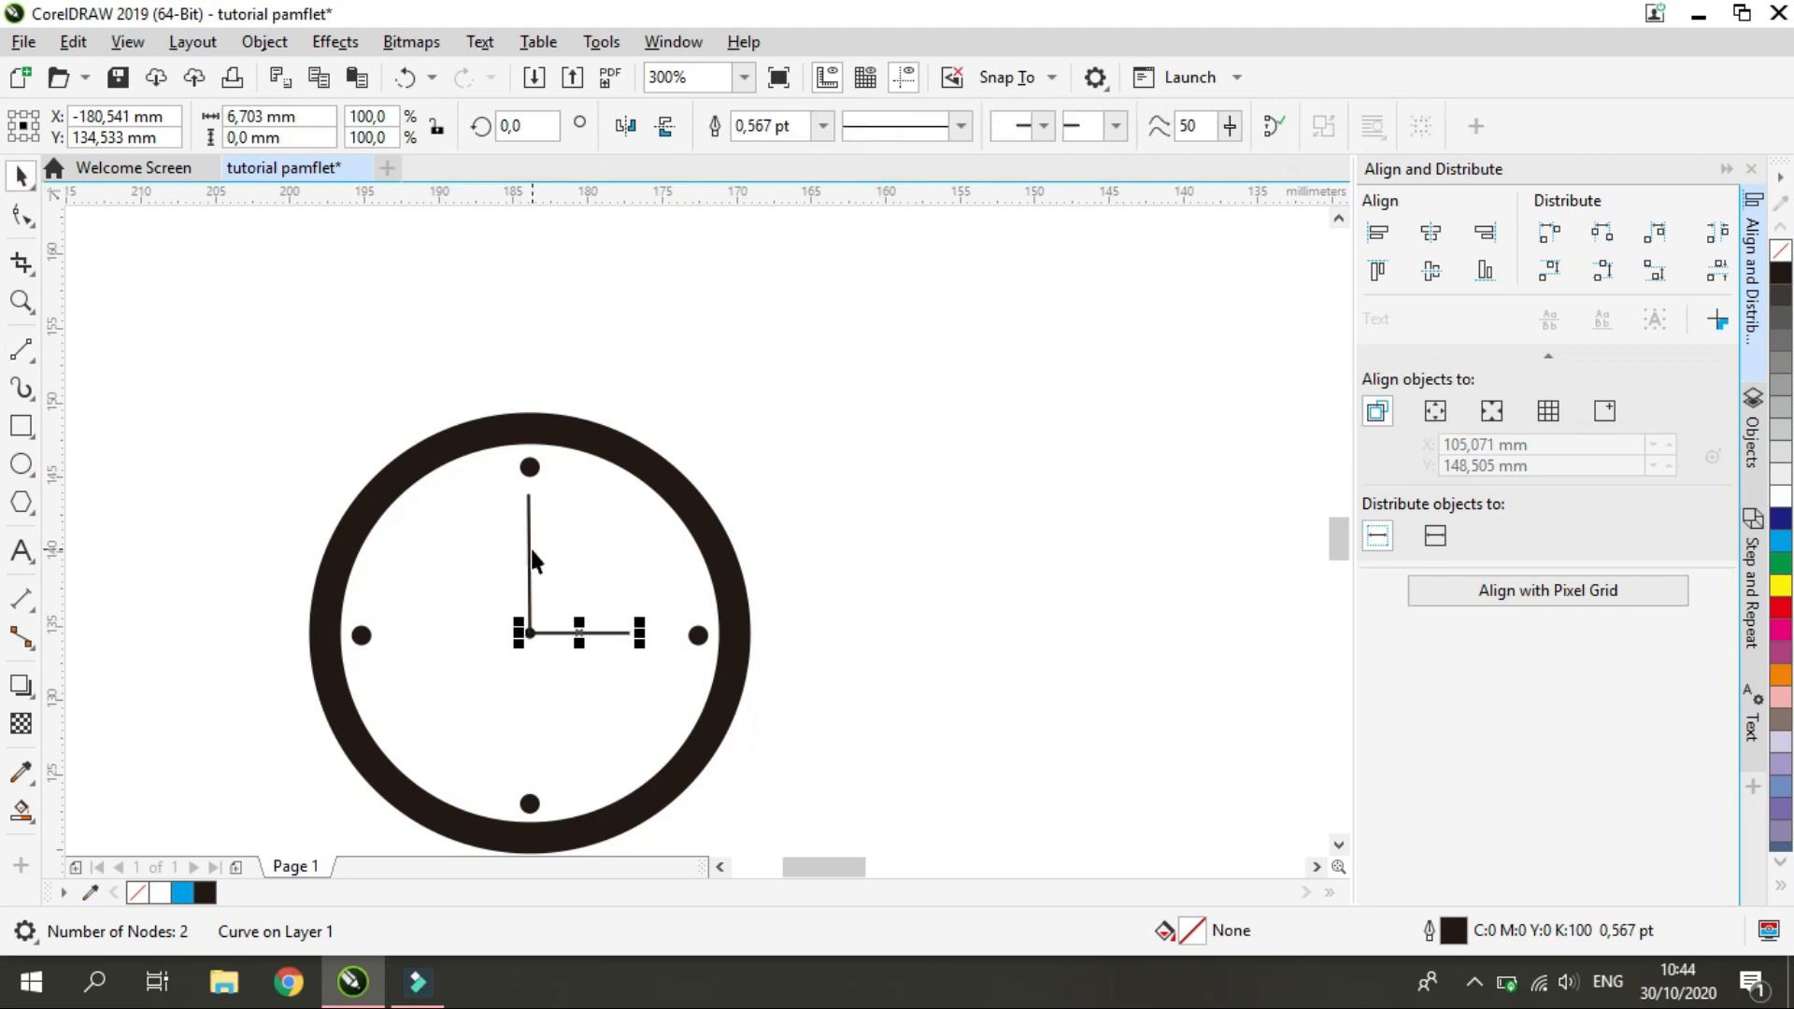
shift+click(530, 560)
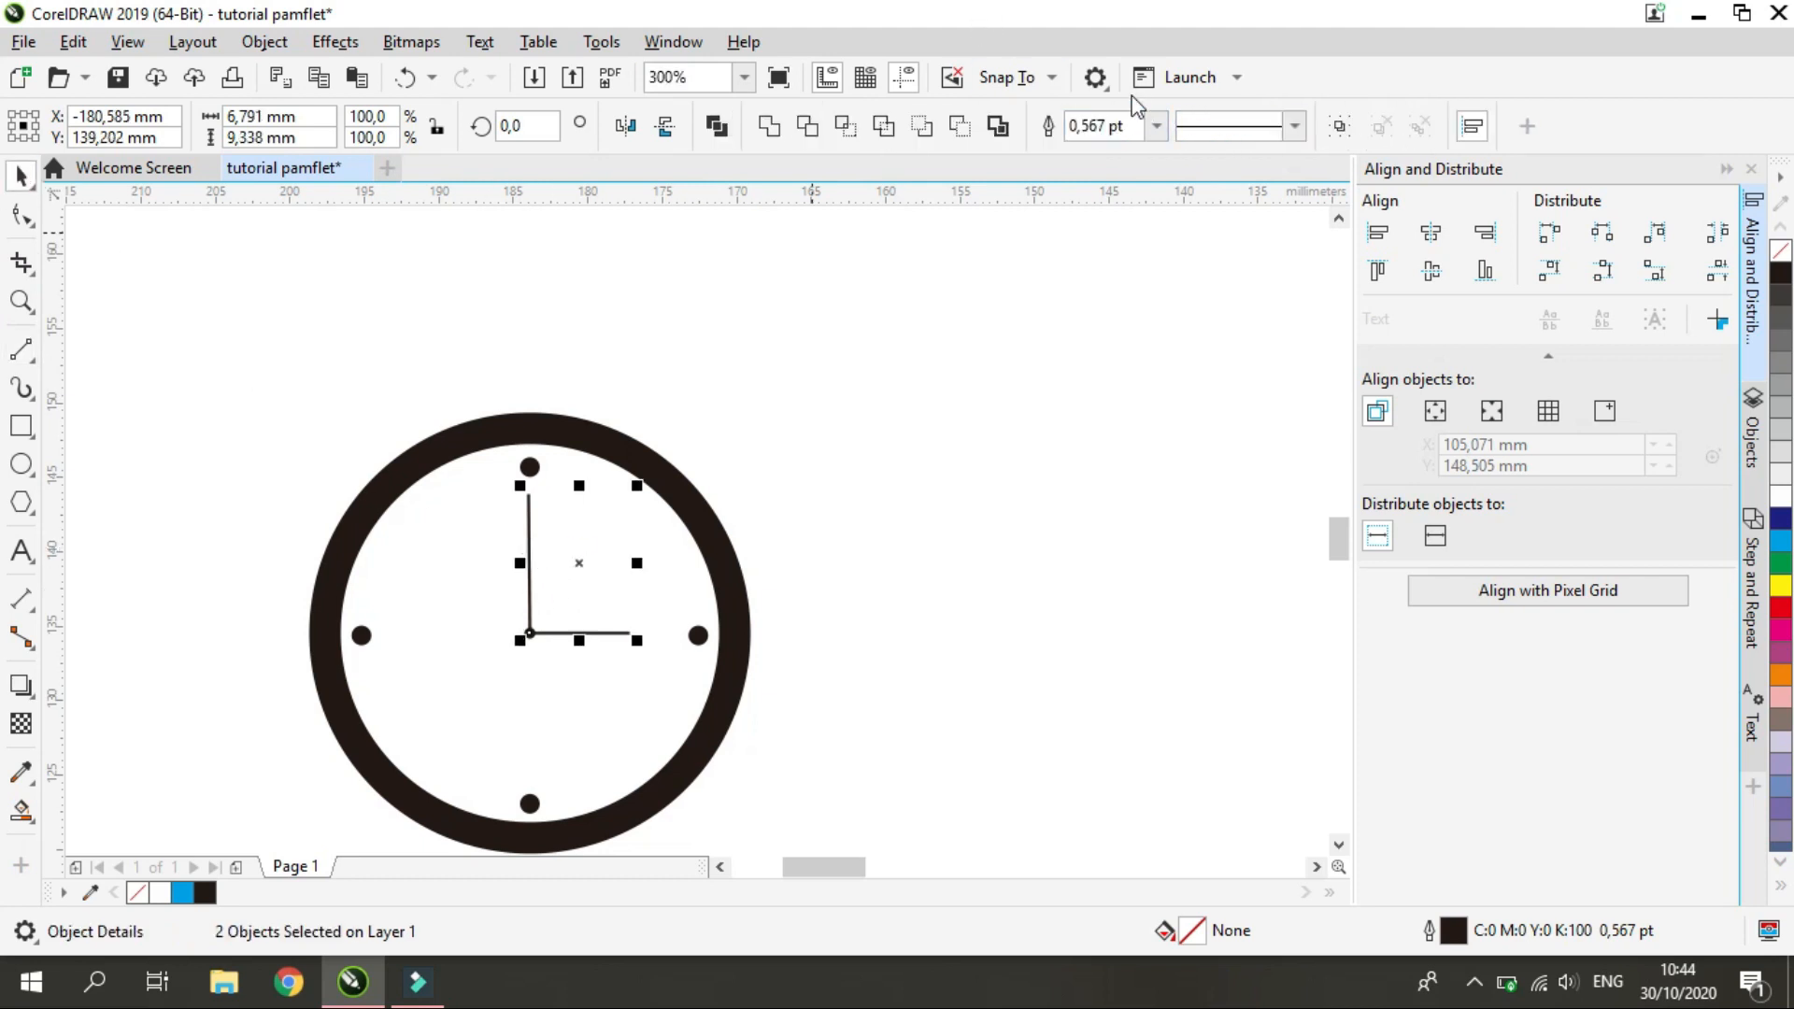
click(1159, 127)
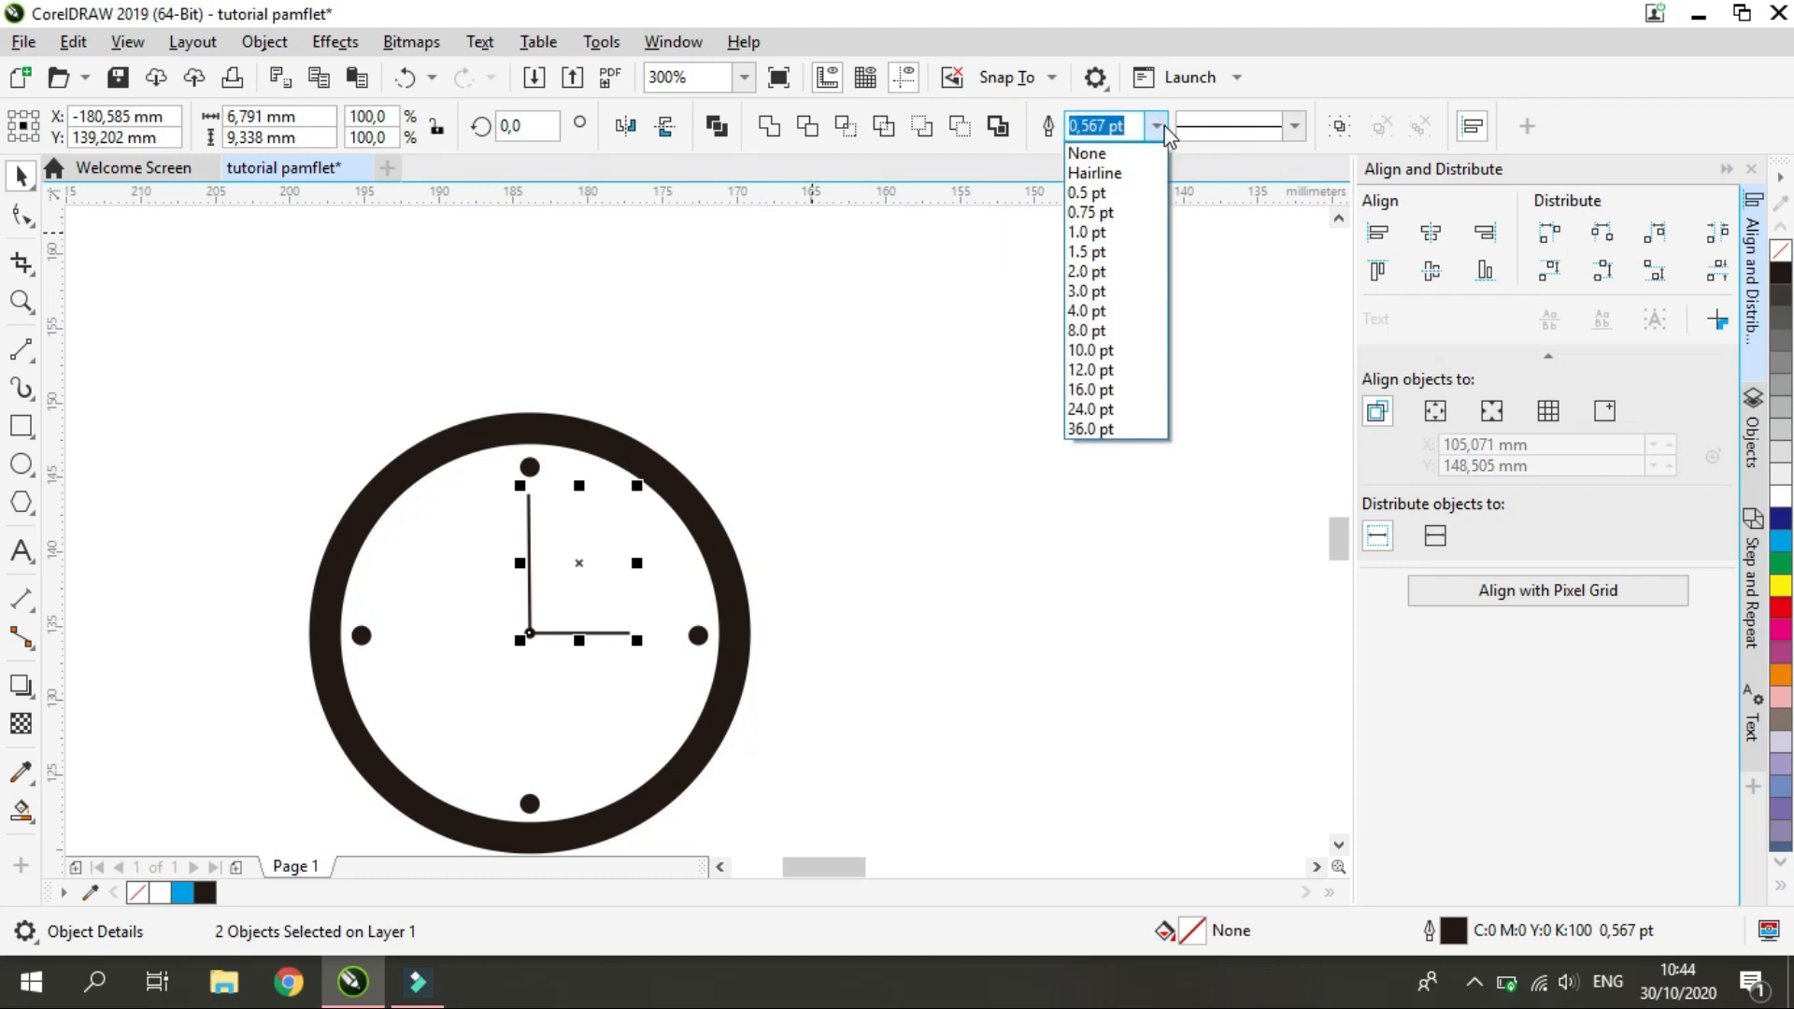
click(1115, 253)
click(869, 570)
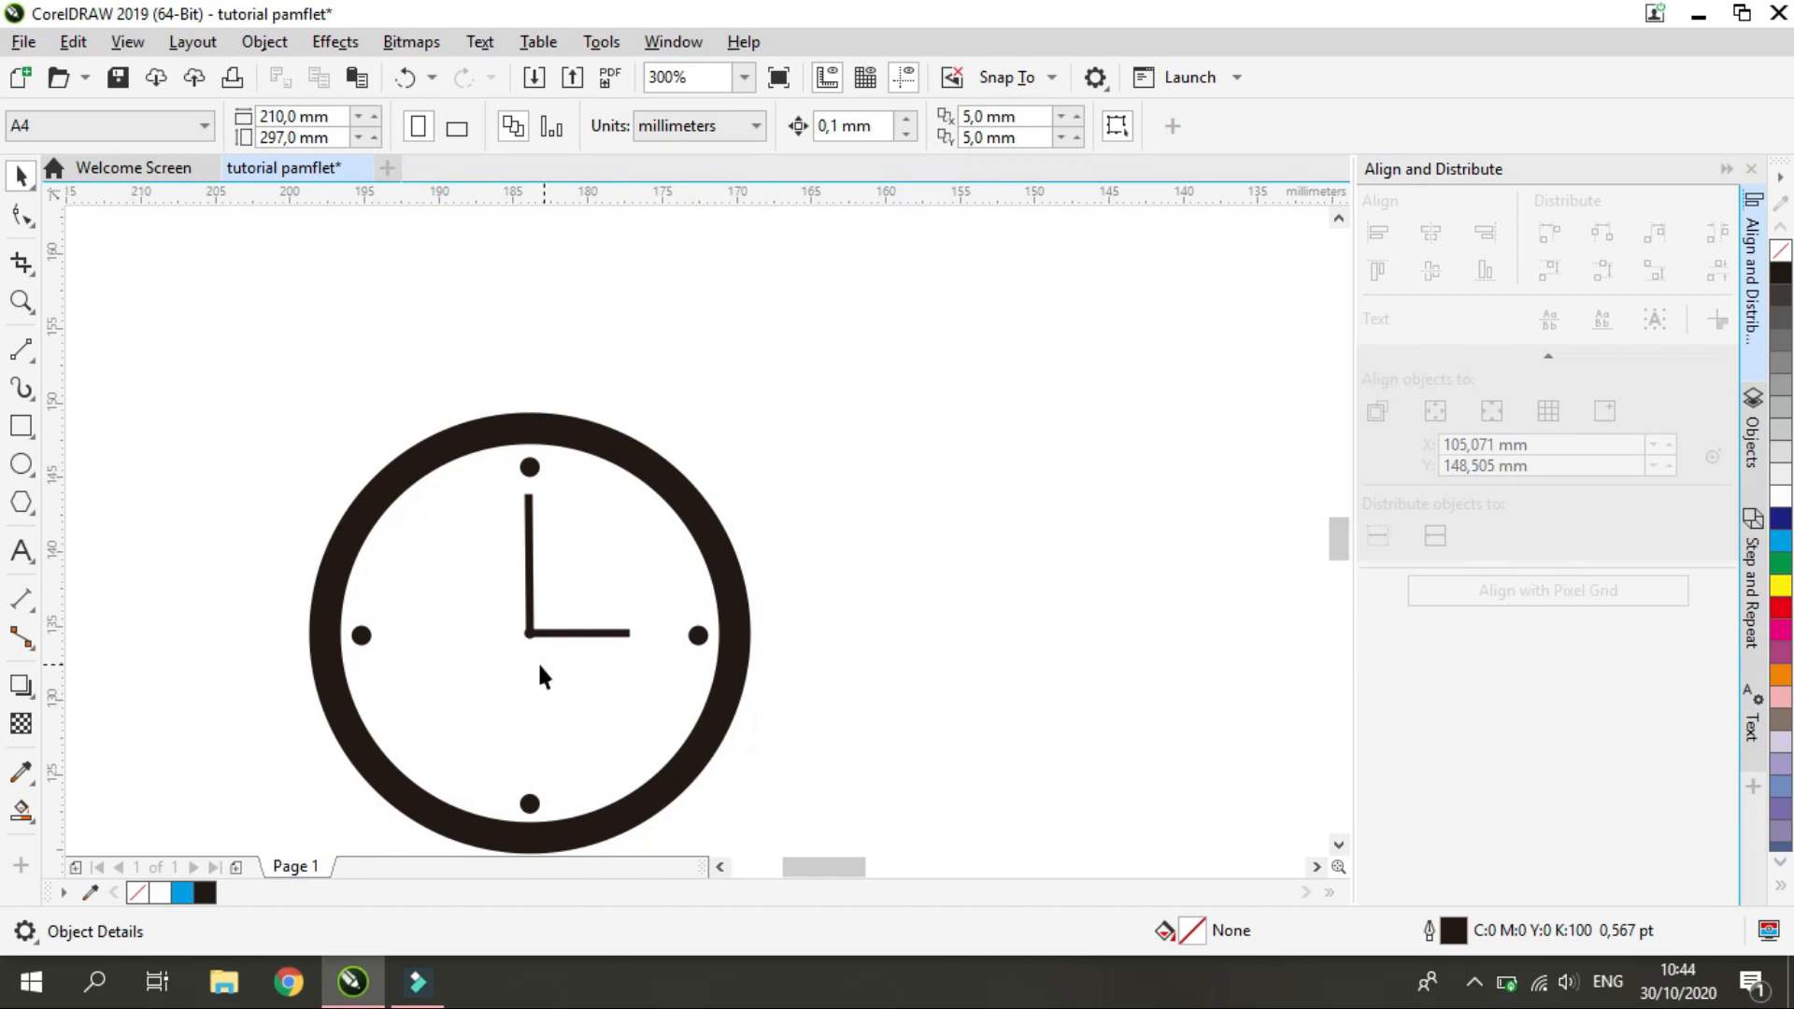
click(530, 626)
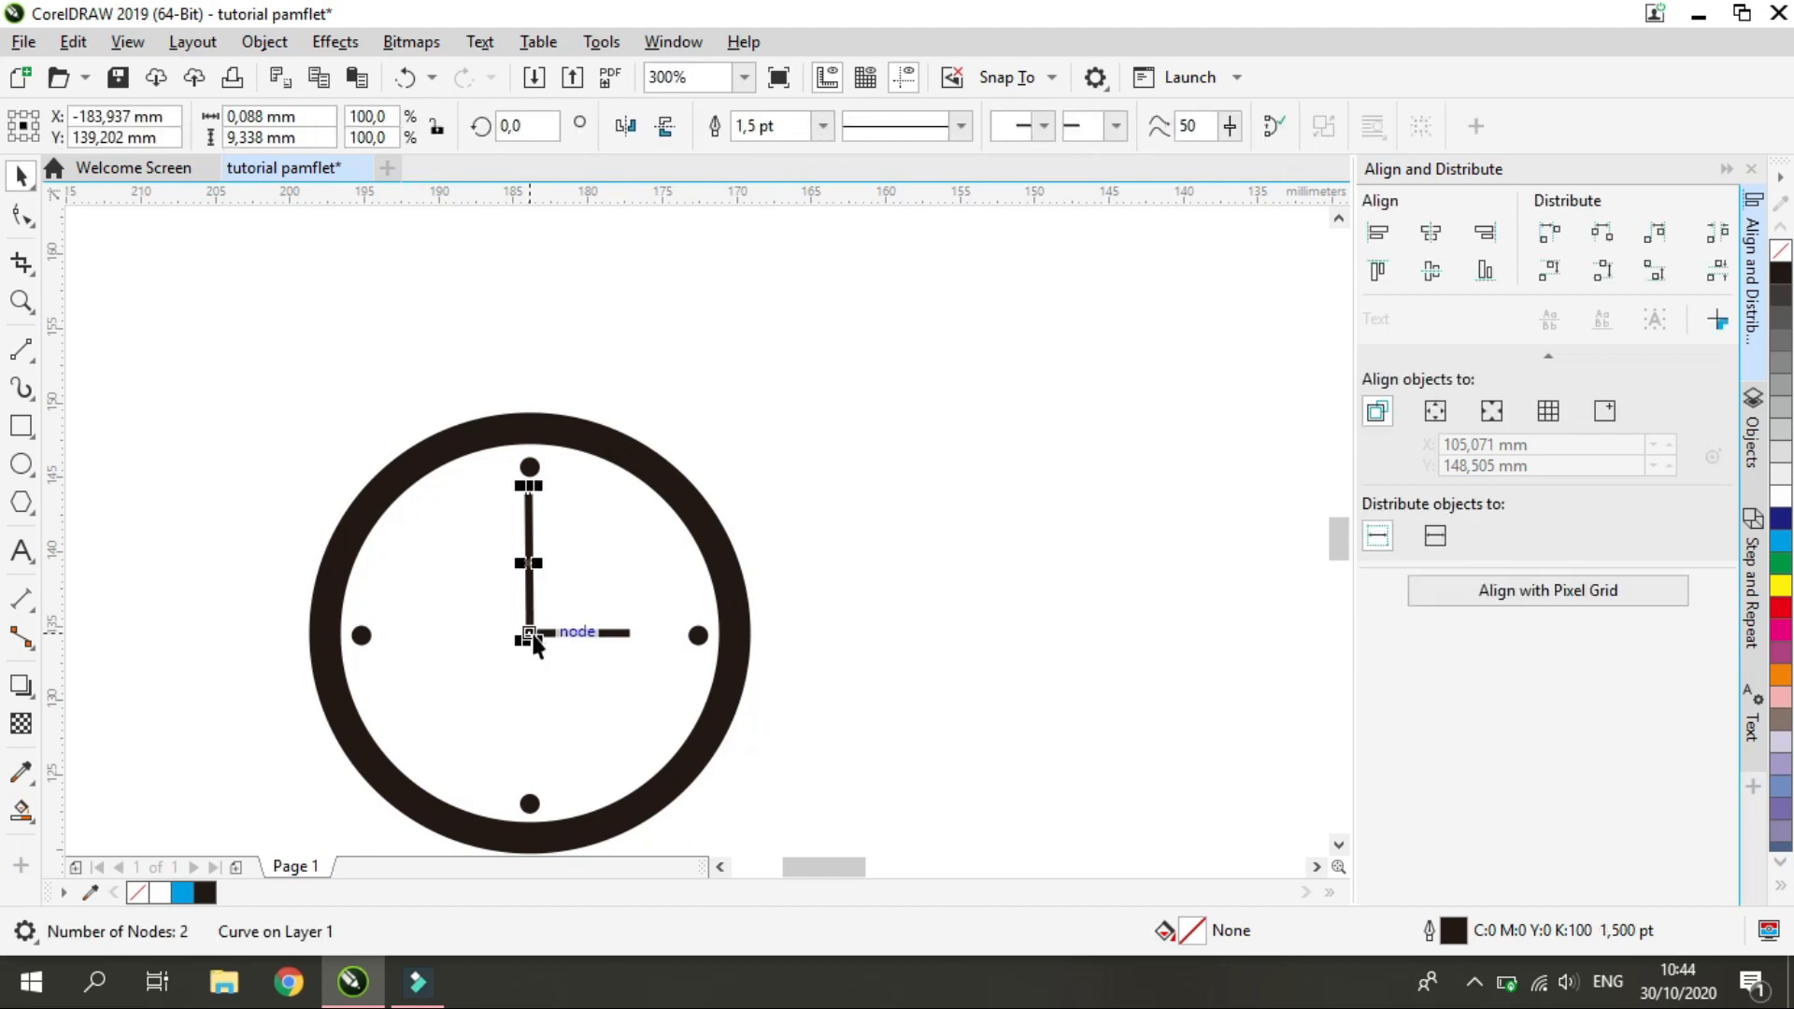
drag(530, 636, 532, 645)
click(576, 633)
click(855, 619)
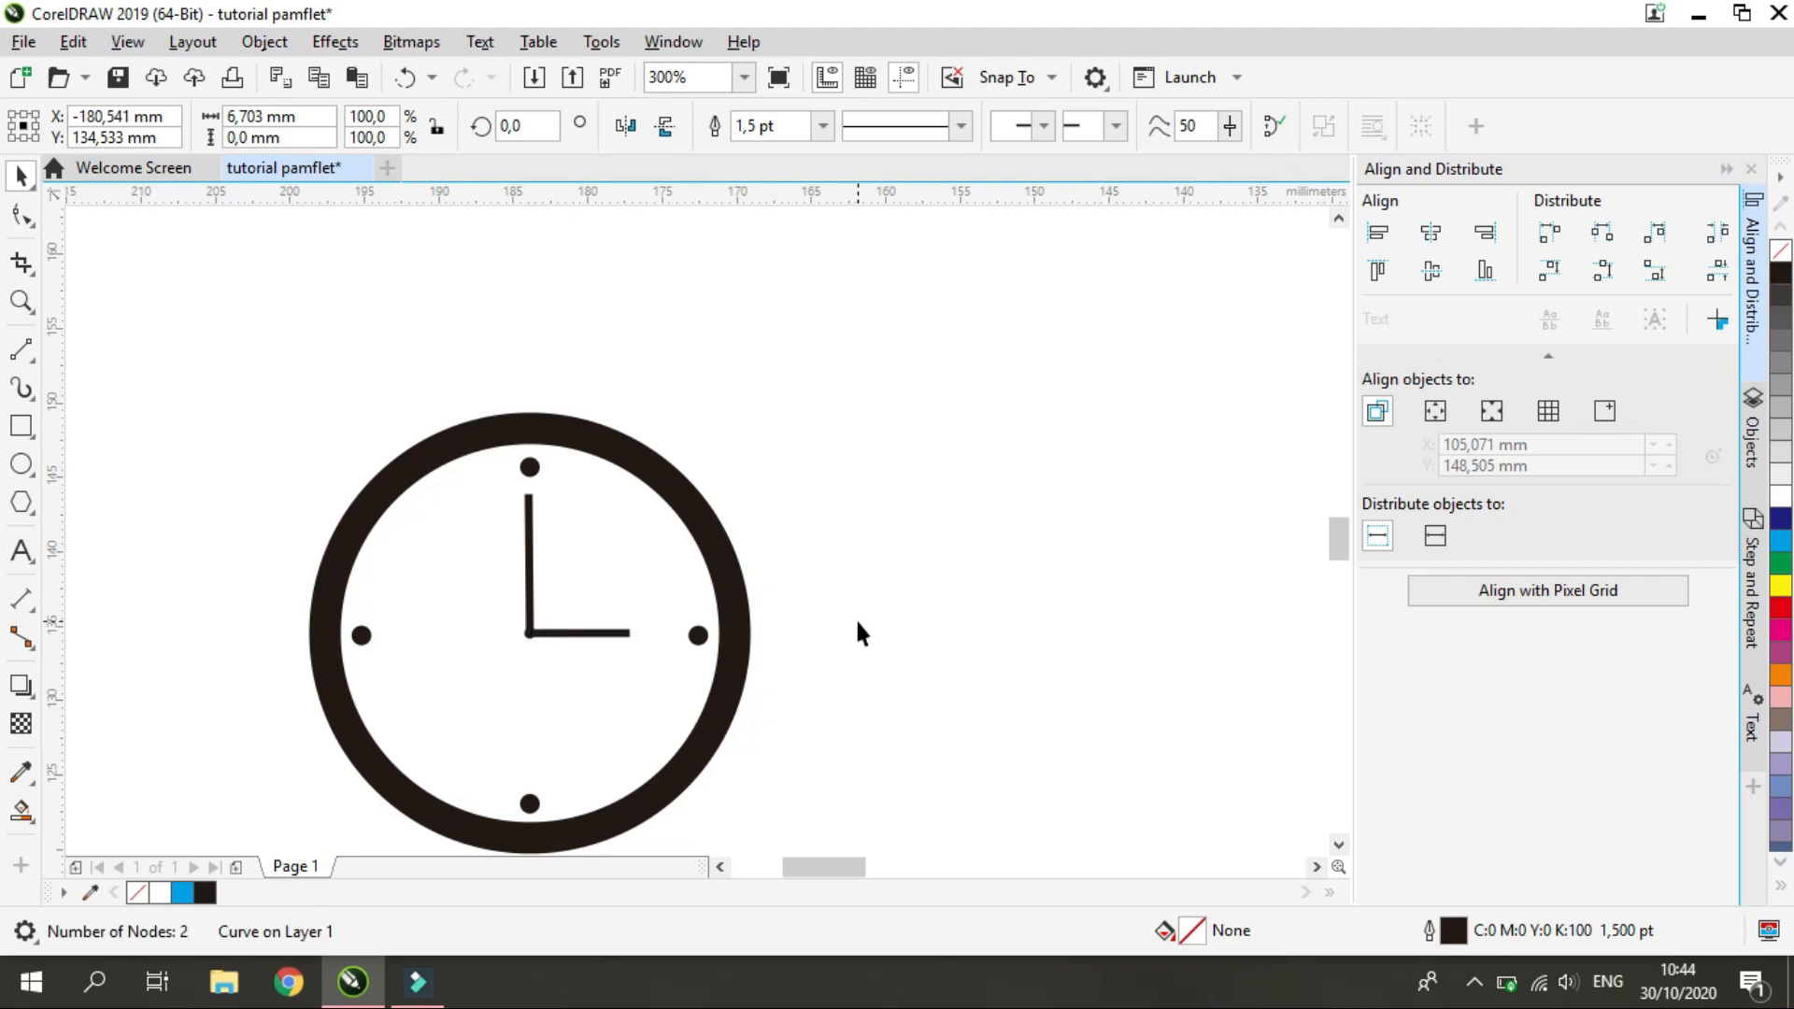
scroll(566, 626, down, 3)
scroll(569, 632, up, 3)
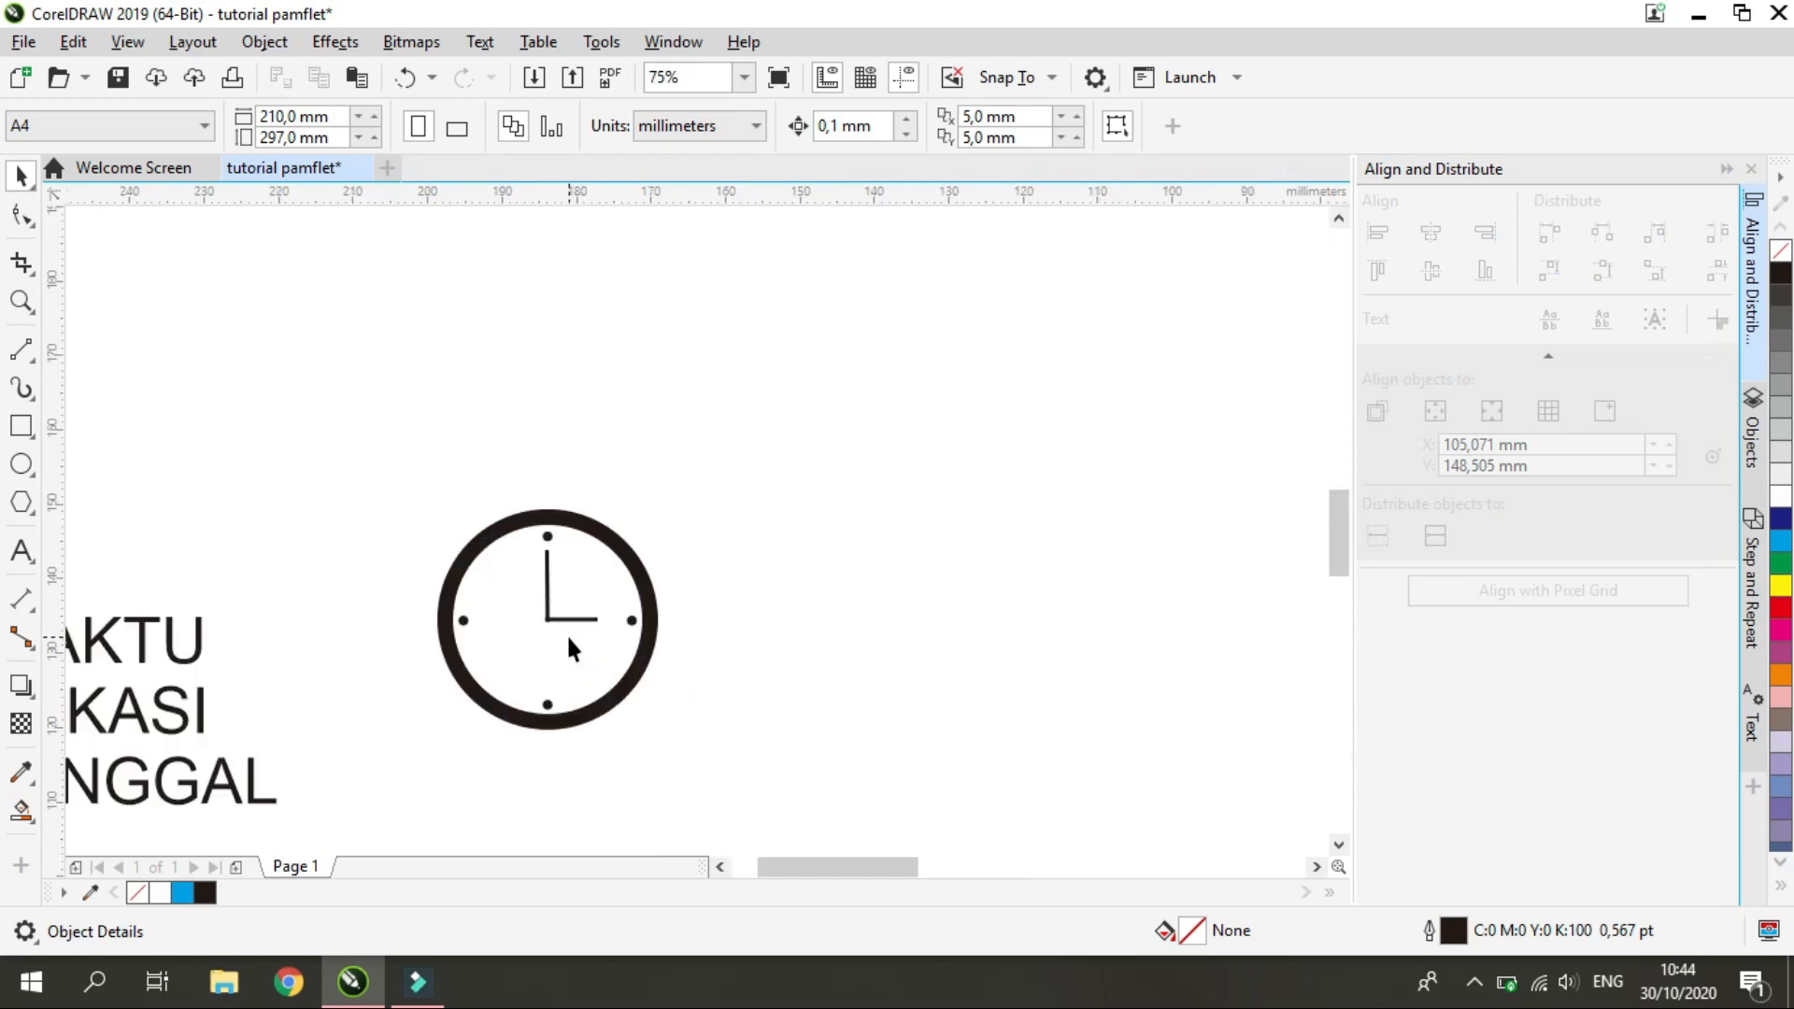
Try an outline width of 2 pt and other corner and line cap styles on both clock hands
click(591, 606)
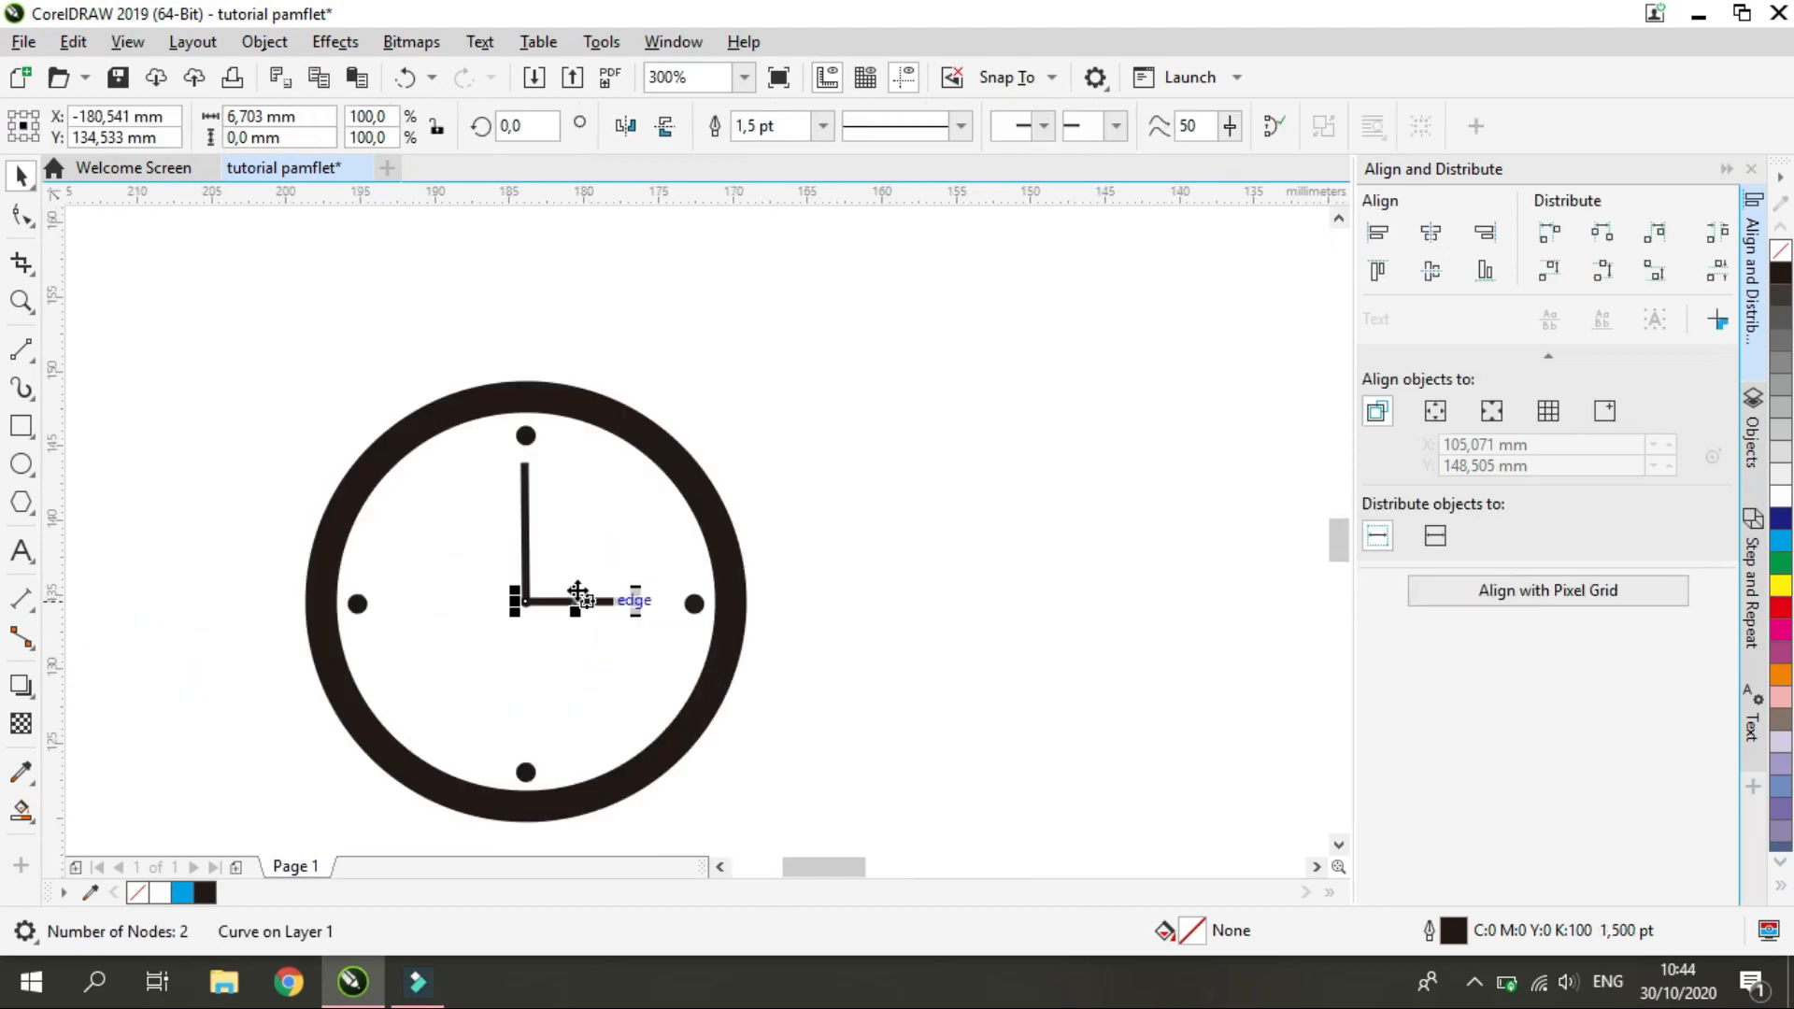
shift+click(525, 528)
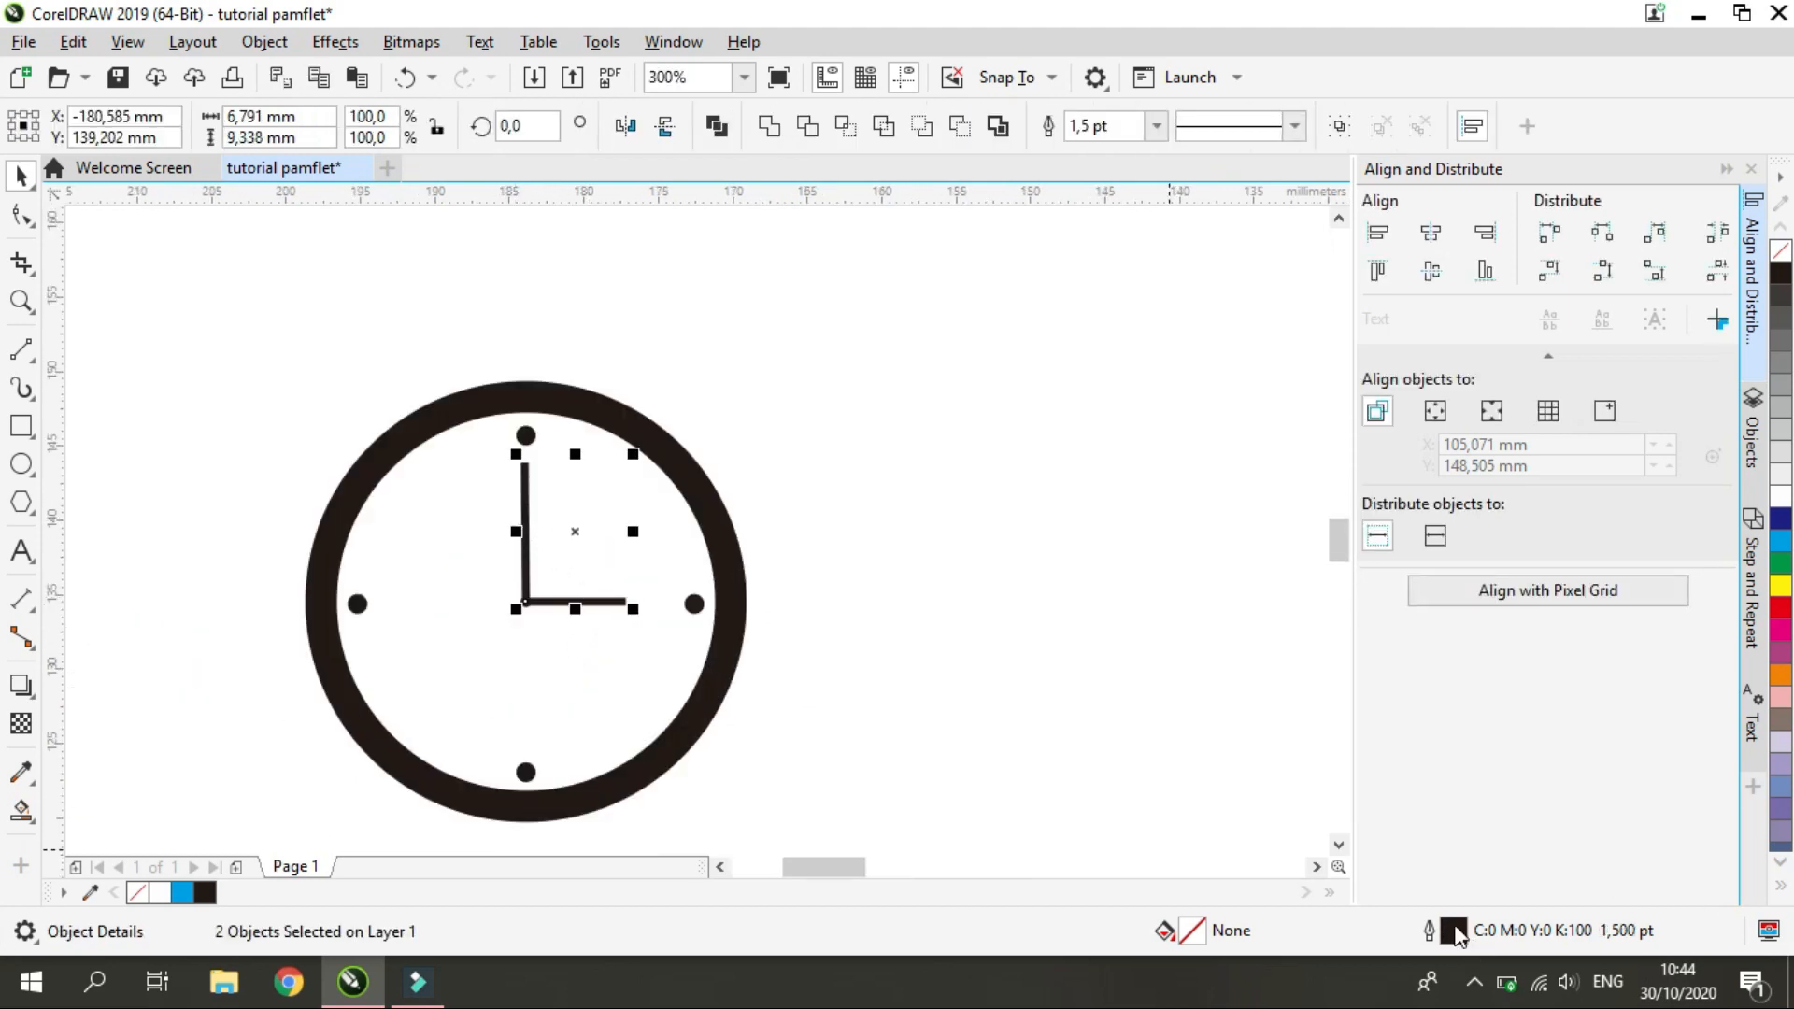
double_click(1455, 930)
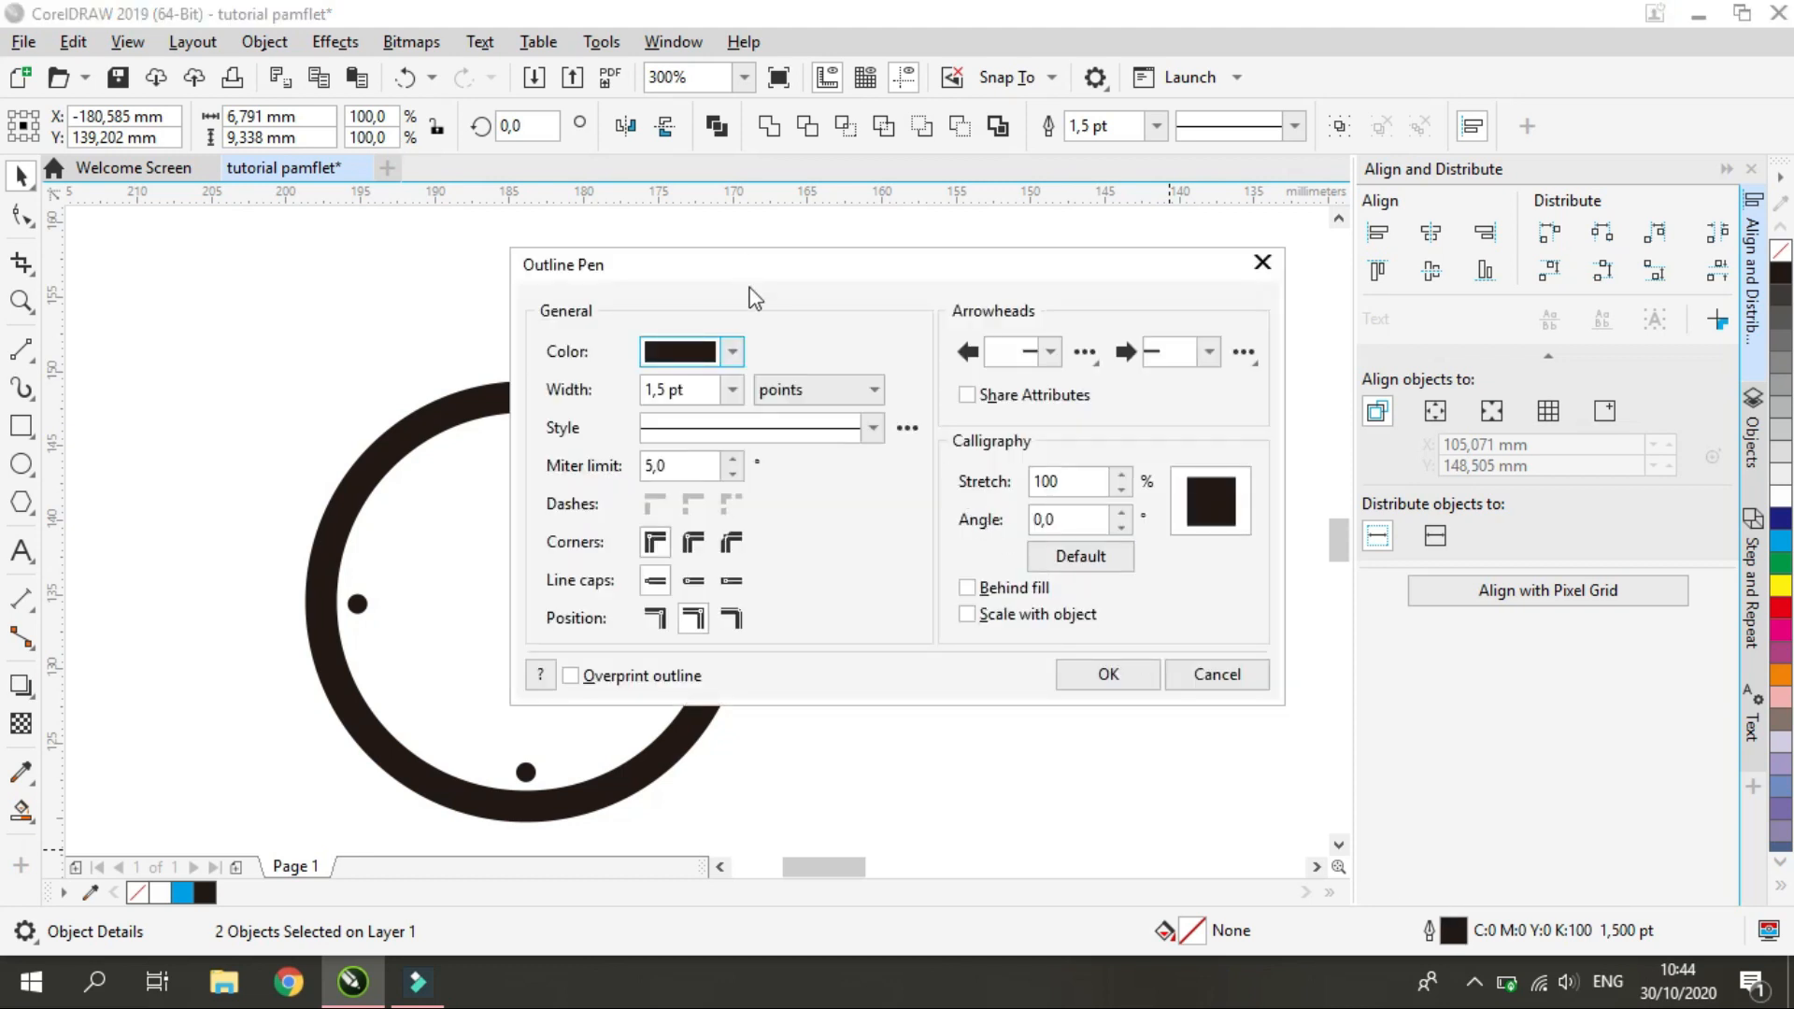
click(732, 389)
click(682, 534)
drag(789, 271, 1087, 210)
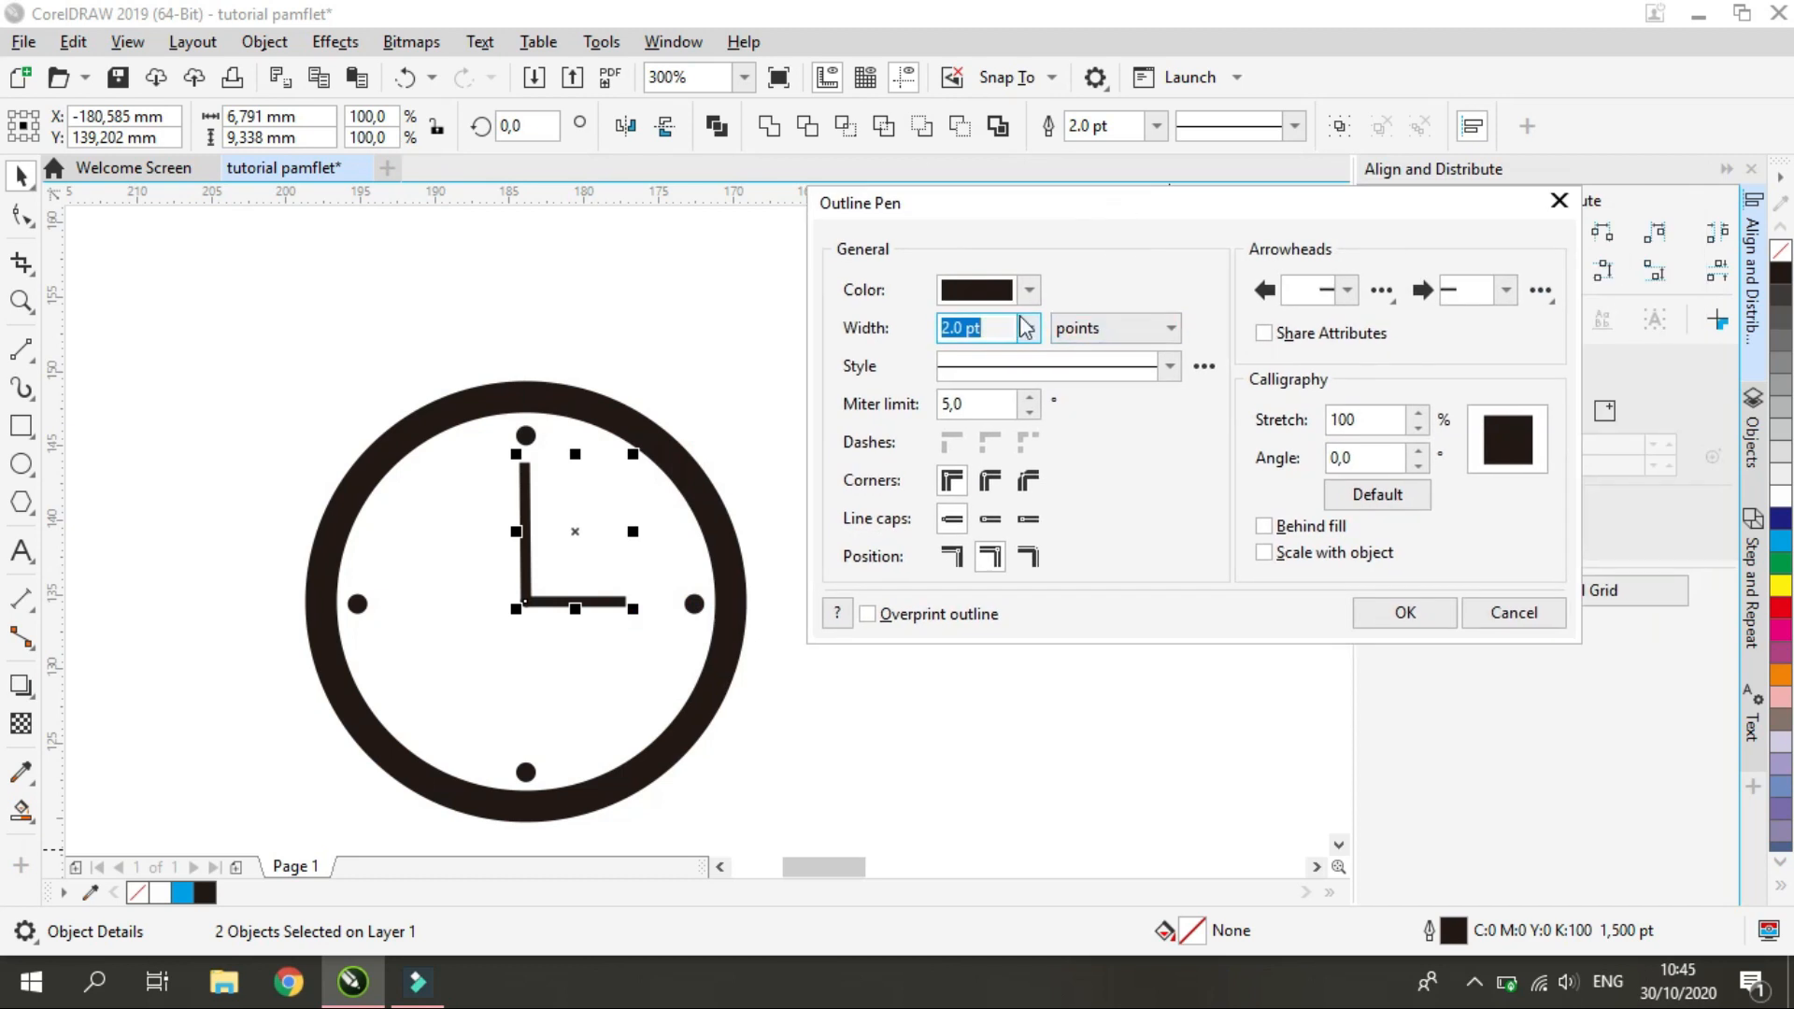
click(1029, 328)
click(990, 455)
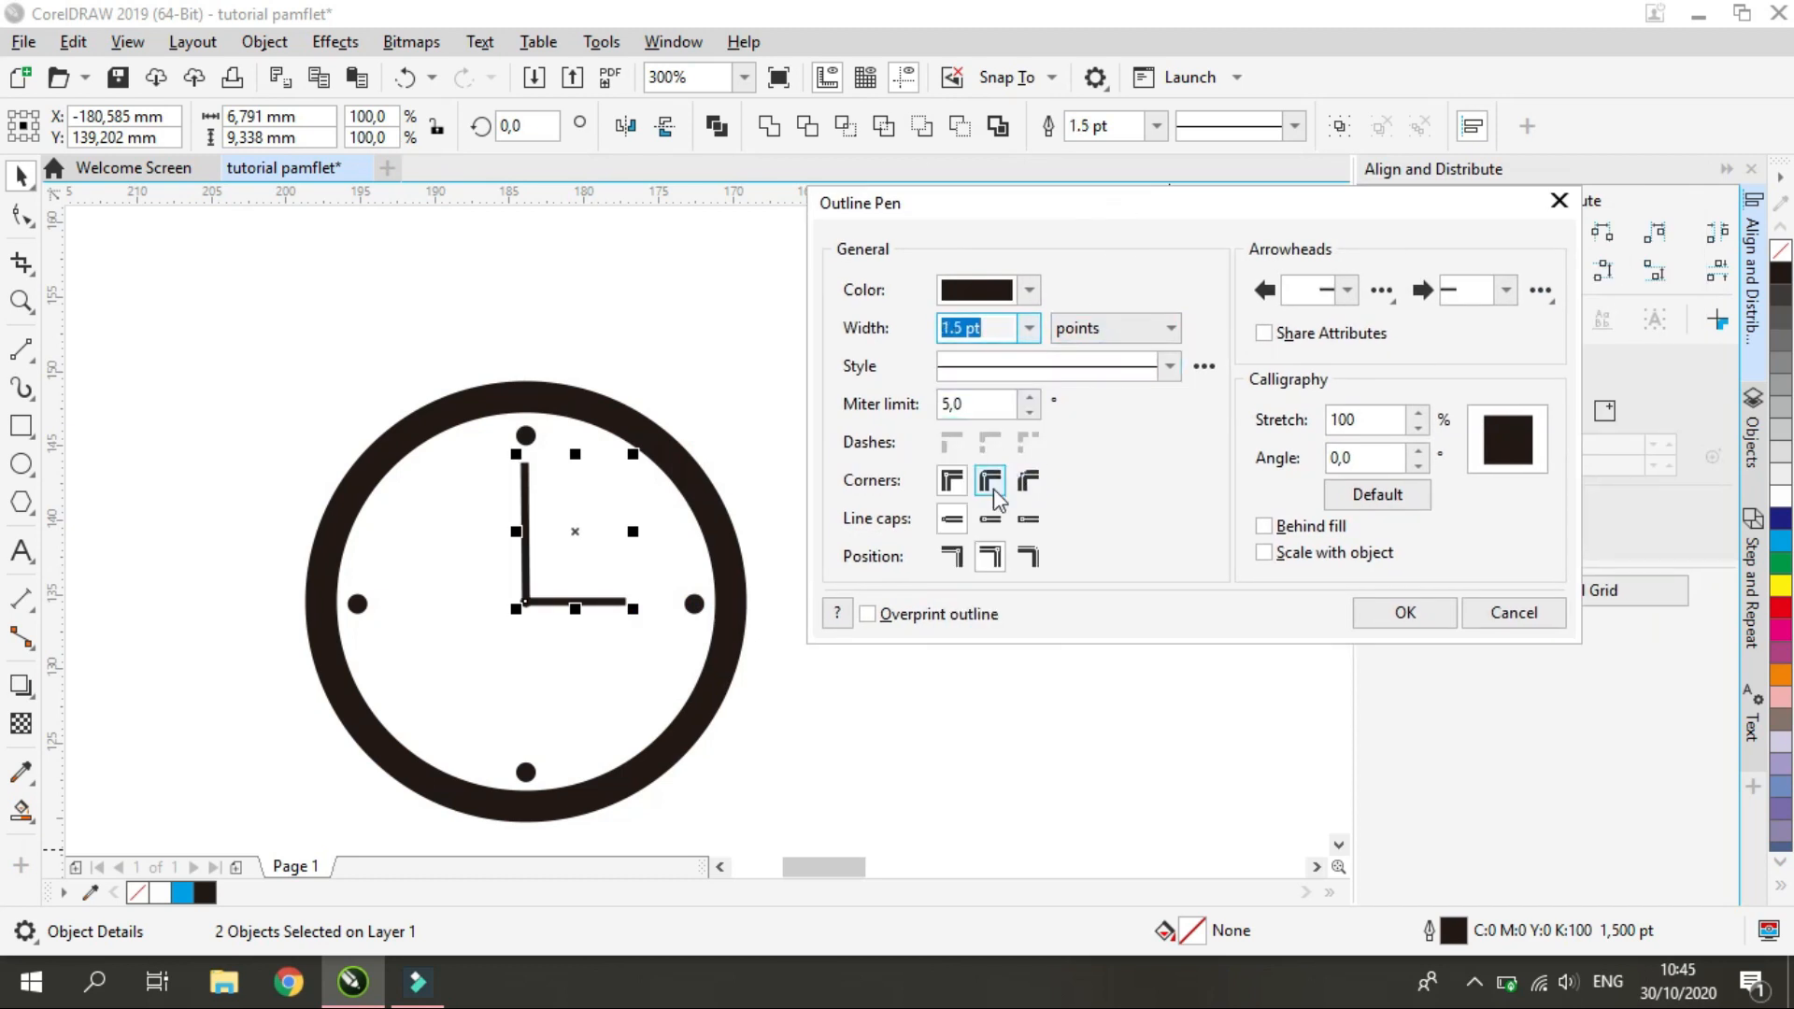
click(998, 486)
click(951, 480)
click(991, 519)
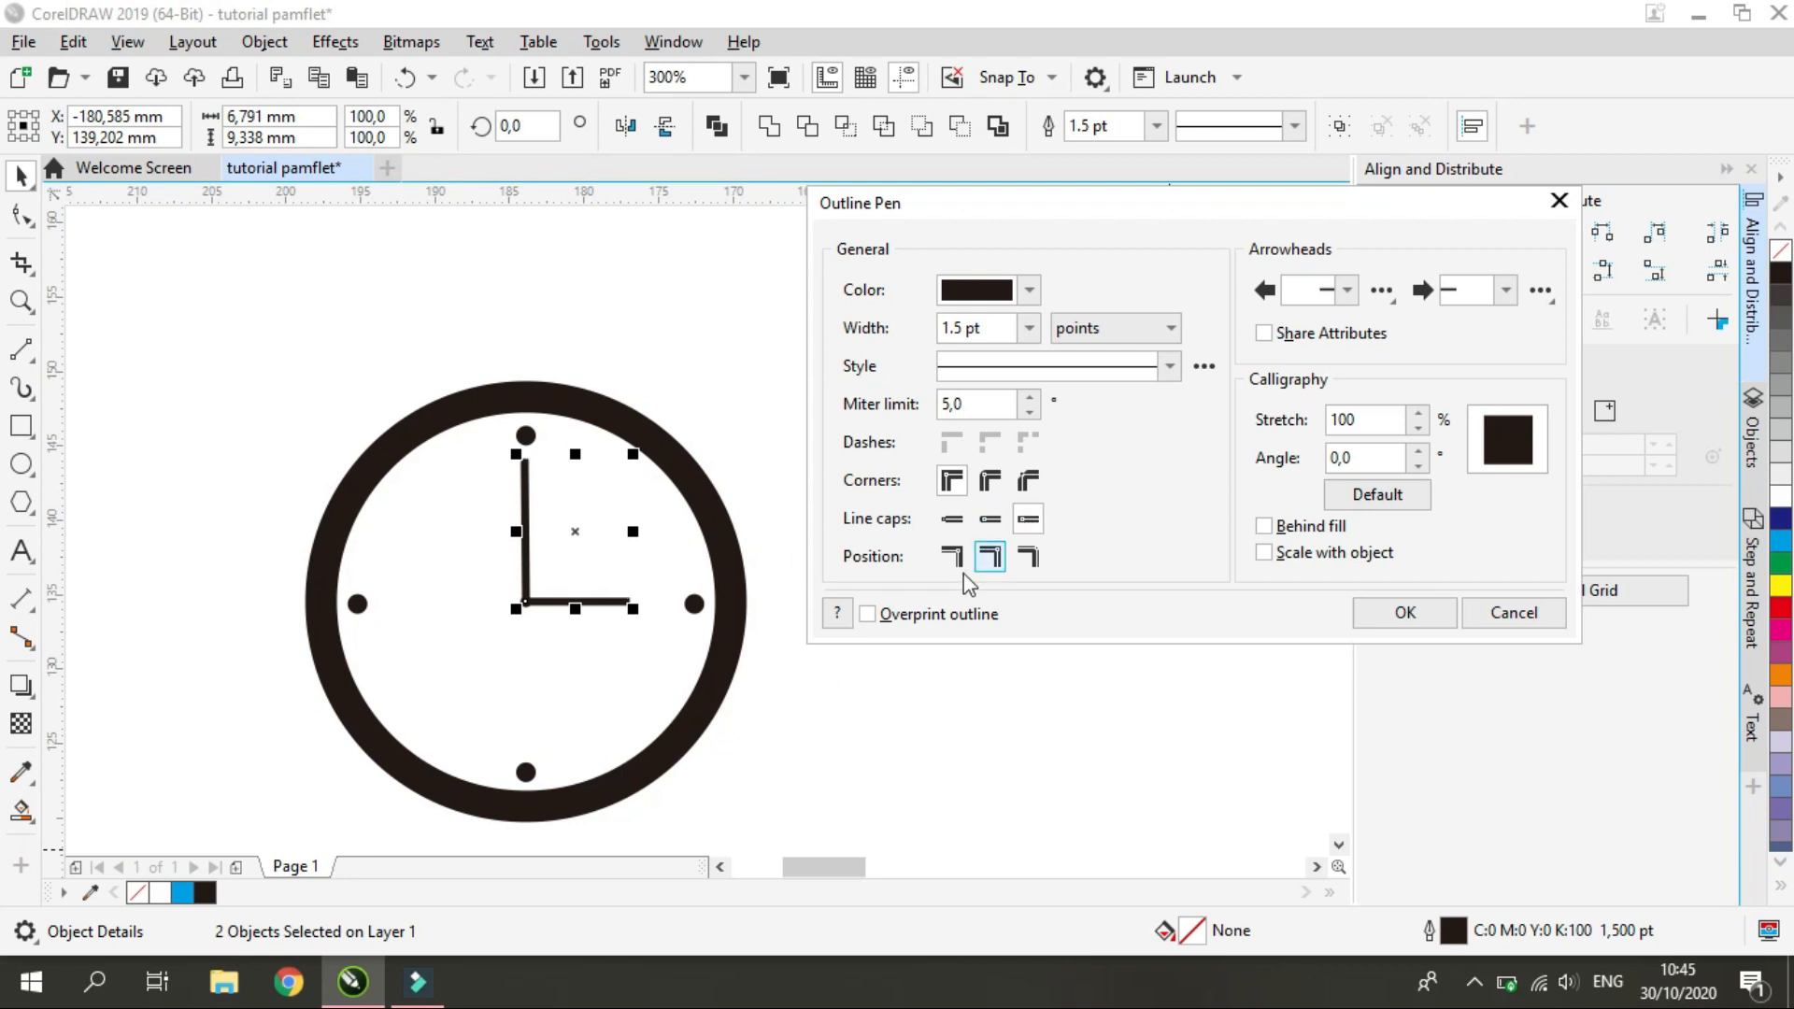
click(1410, 613)
scroll(630, 607, up, 5)
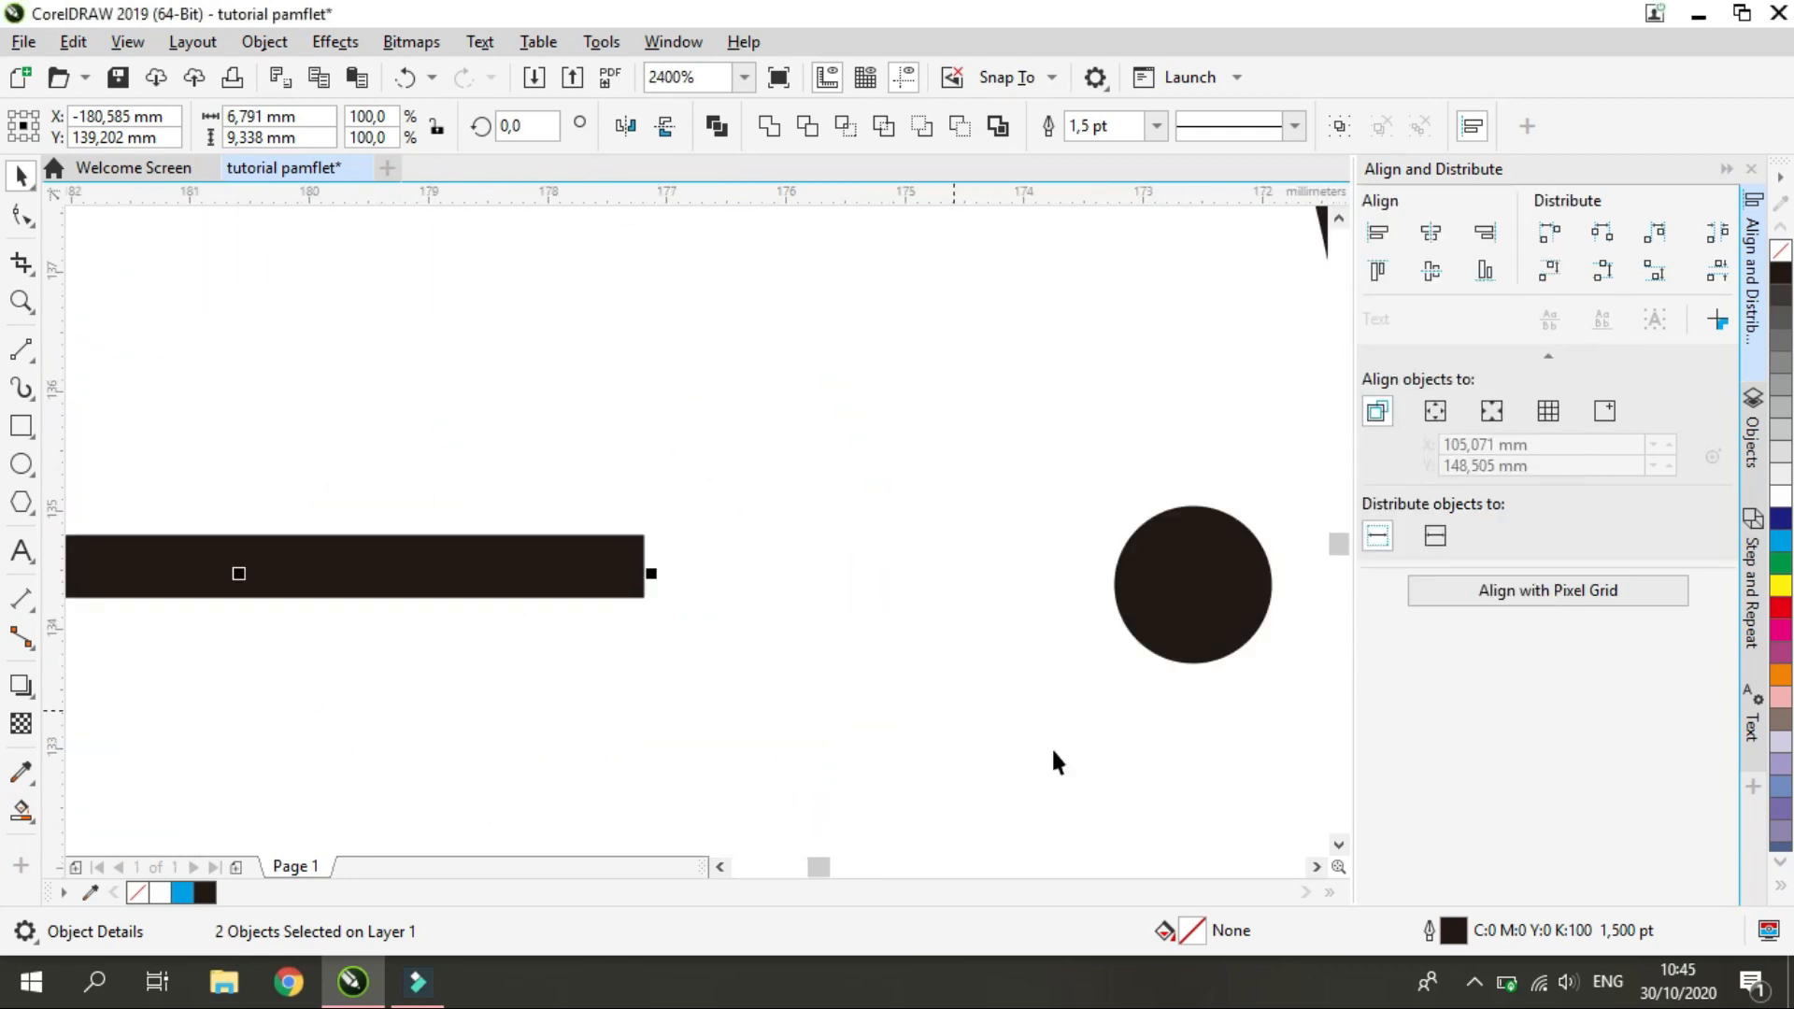
Give both clock hands round line caps in the outline pen settings
double_click(1454, 934)
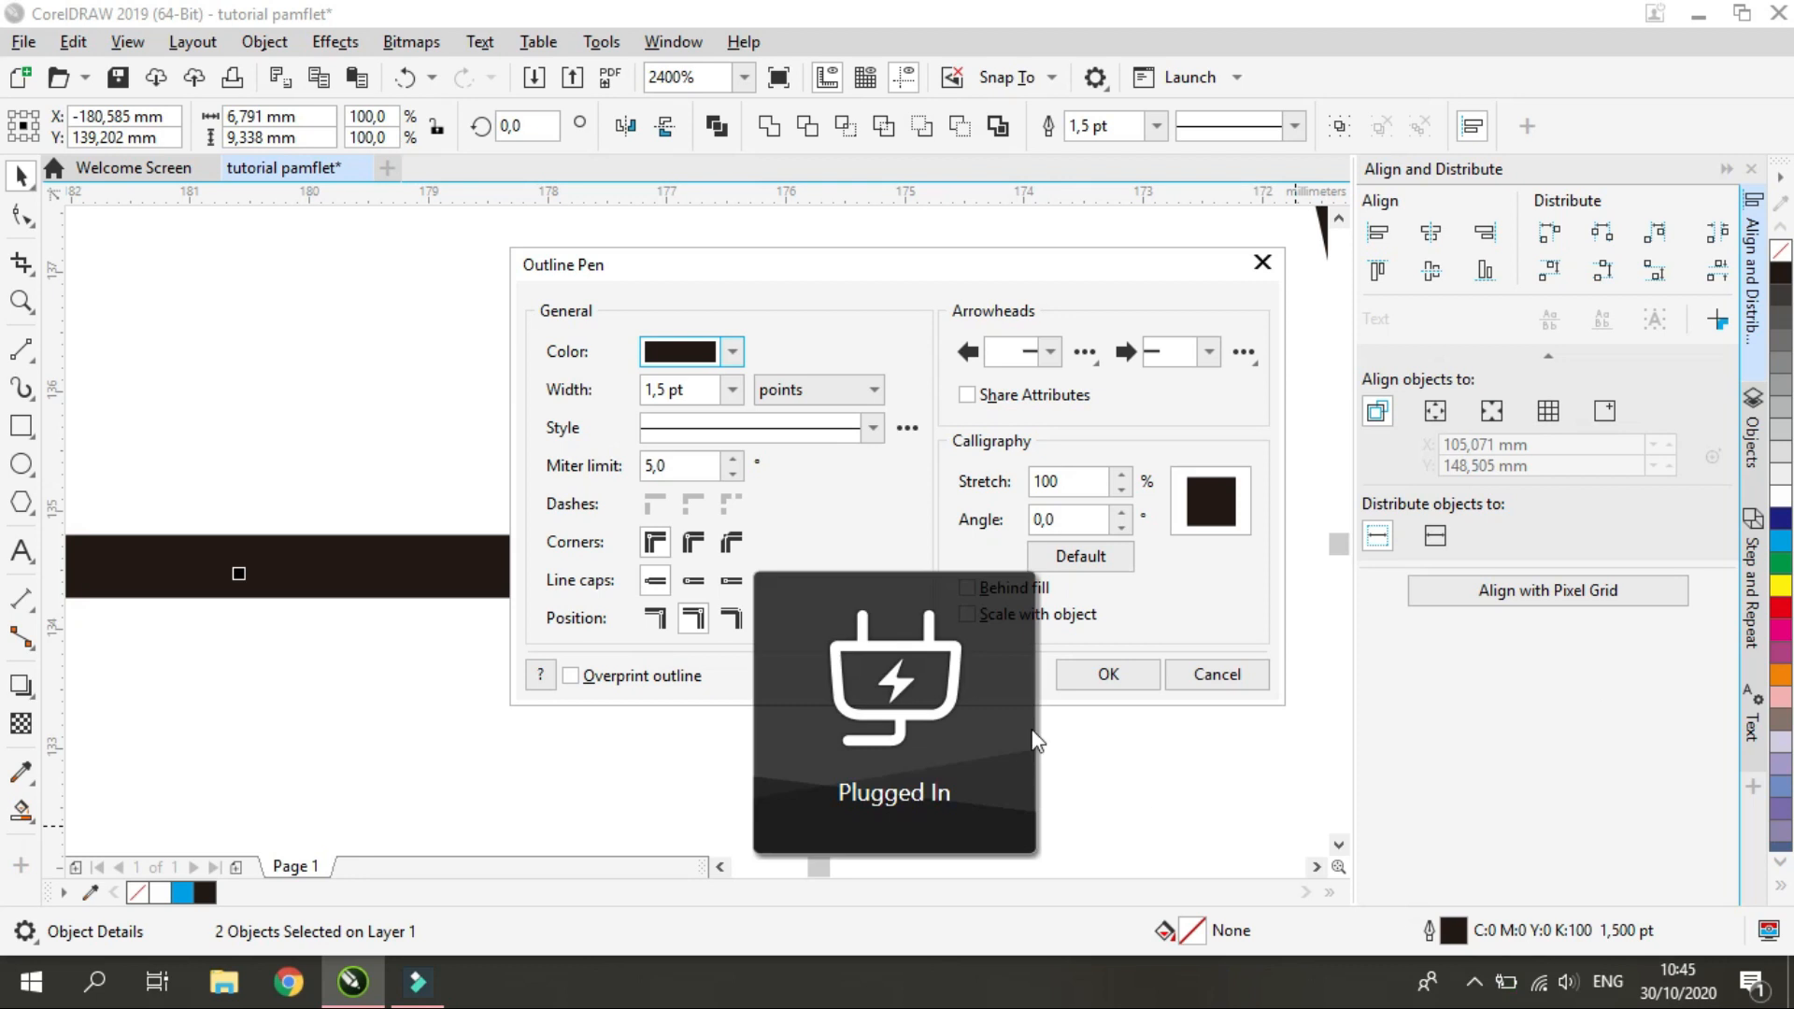
click(694, 580)
drag(759, 264, 1084, 261)
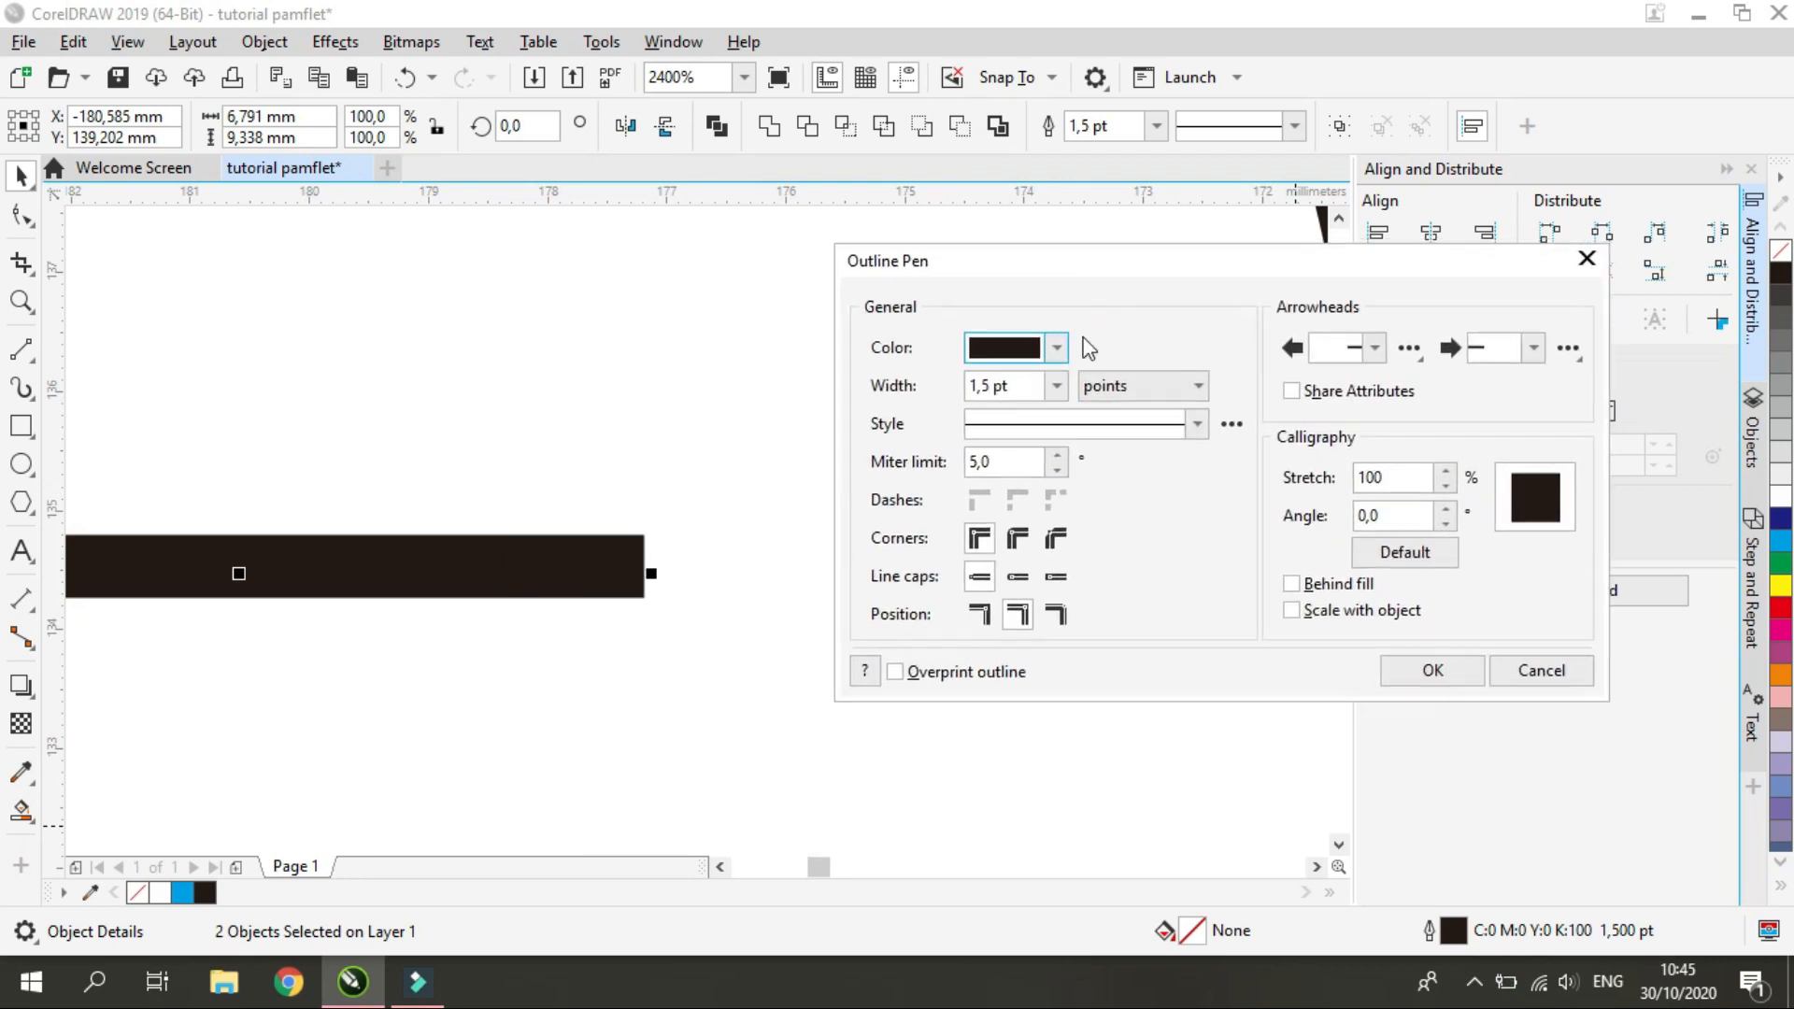
click(979, 577)
click(1018, 577)
click(1401, 670)
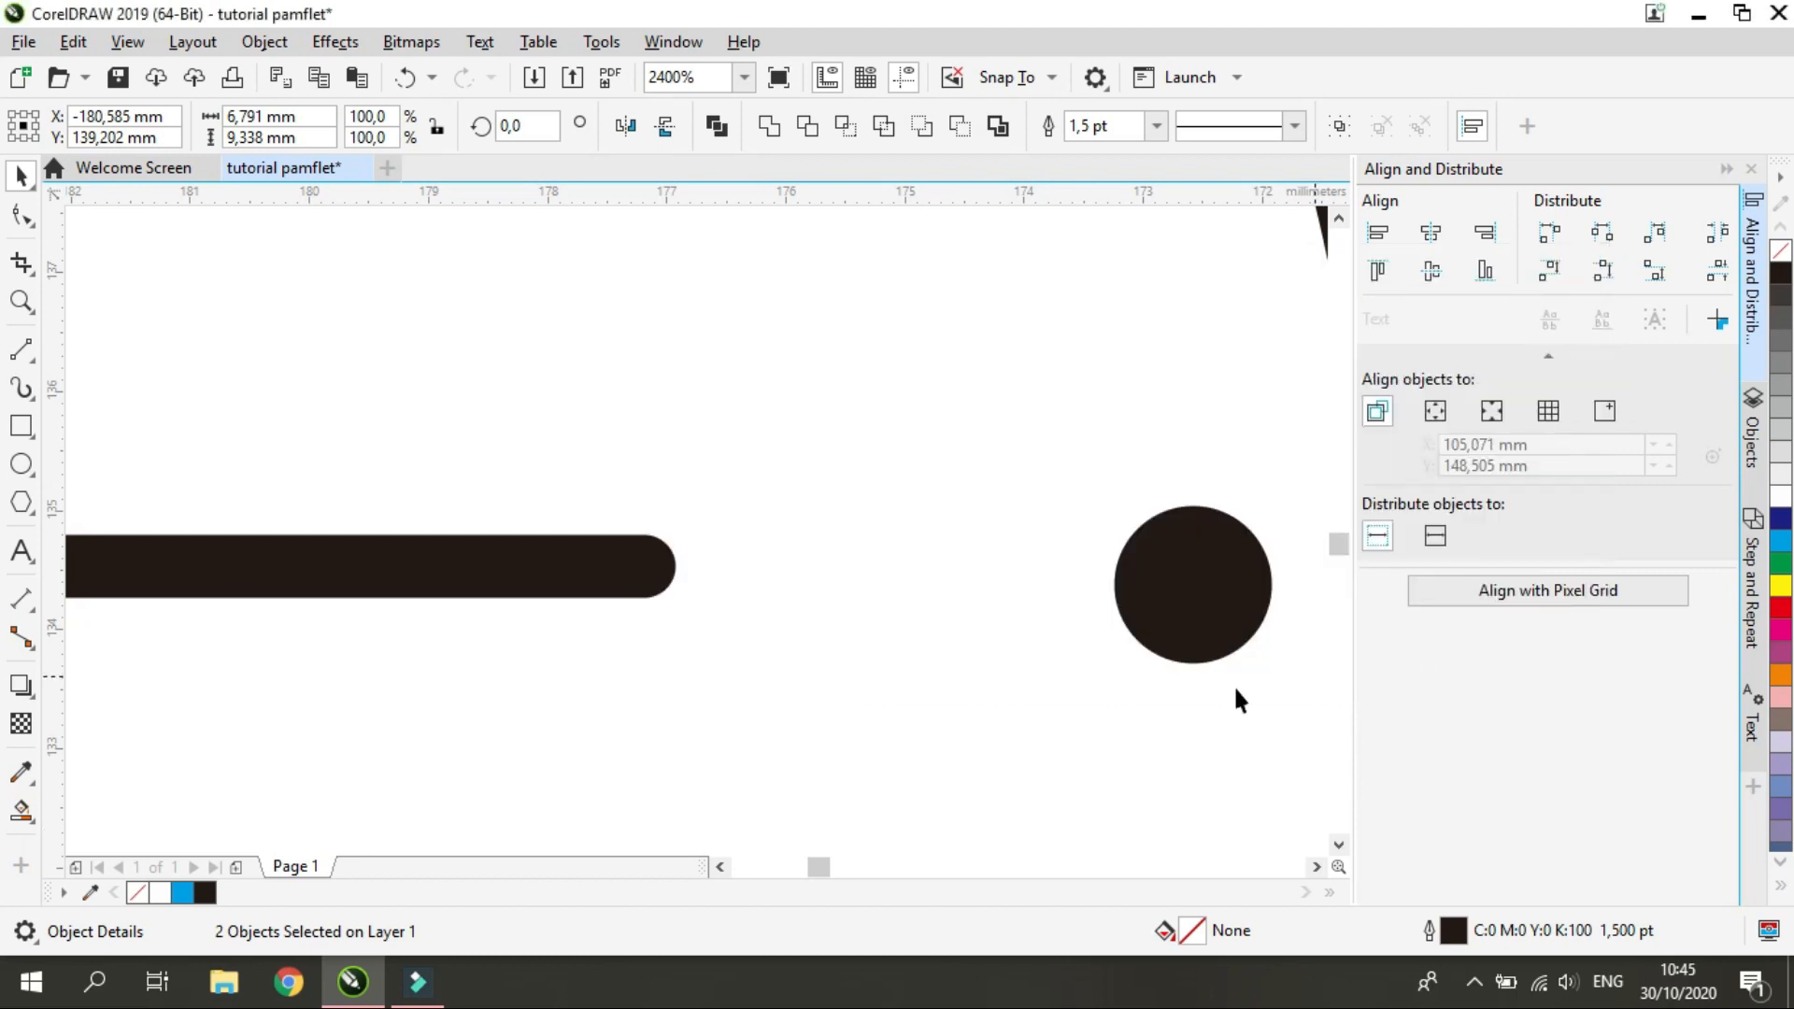
scroll(916, 715, down, 5)
click(880, 783)
scroll(791, 581, up, 3)
scroll(740, 581, down, 5)
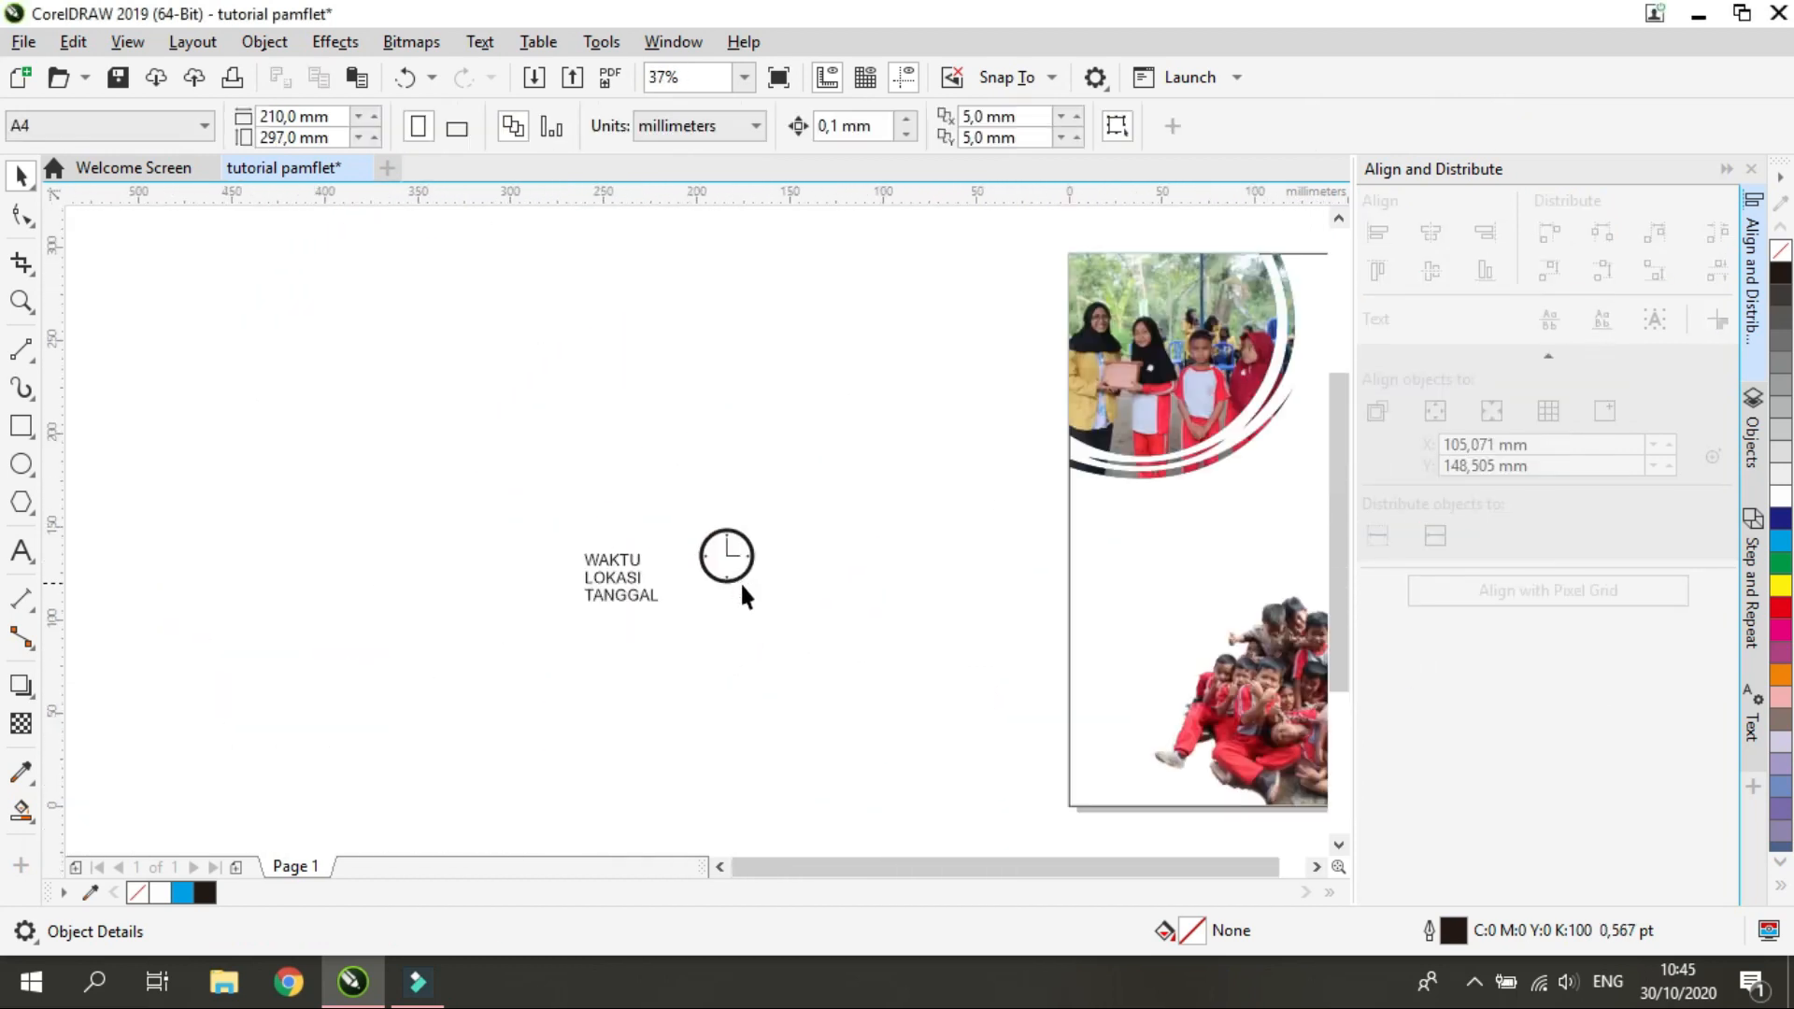
scroll(740, 581, up, 4)
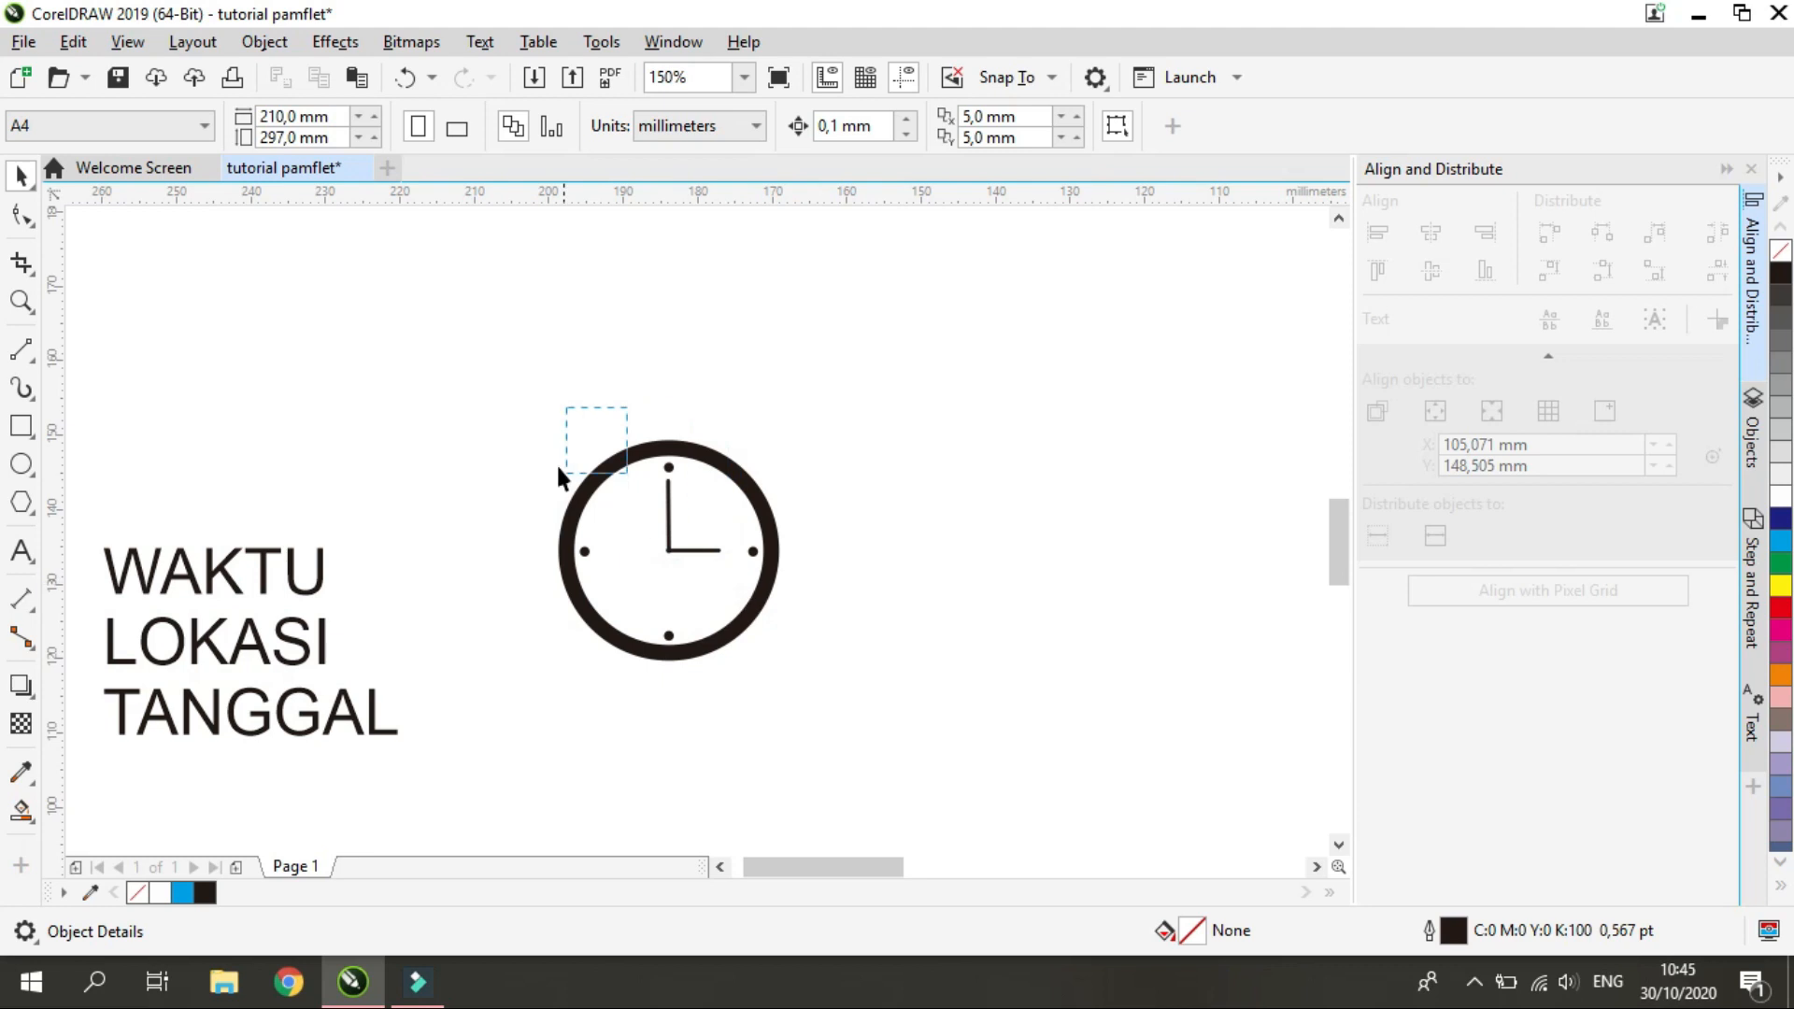
click(669, 467)
shift+click(669, 637)
shift+click(753, 553)
shift+click(585, 552)
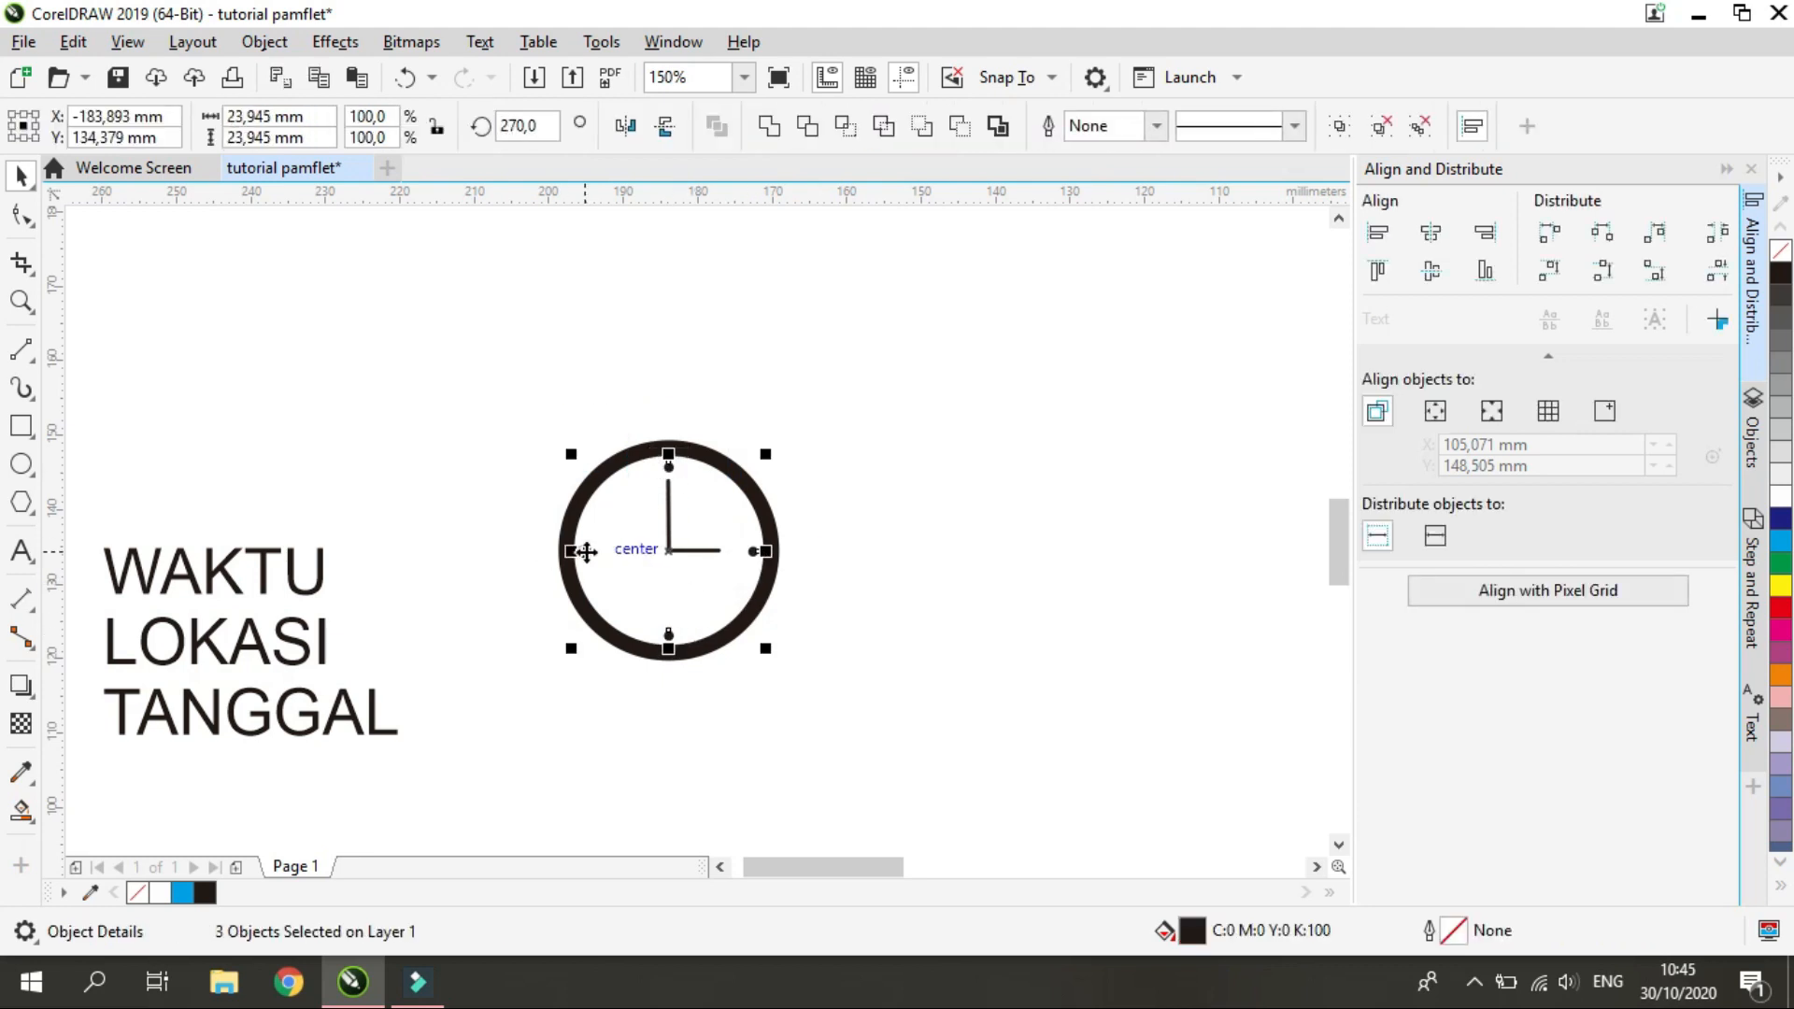
click(1065, 447)
click(696, 550)
drag(640, 432, 658, 579)
key(ctrl+z)
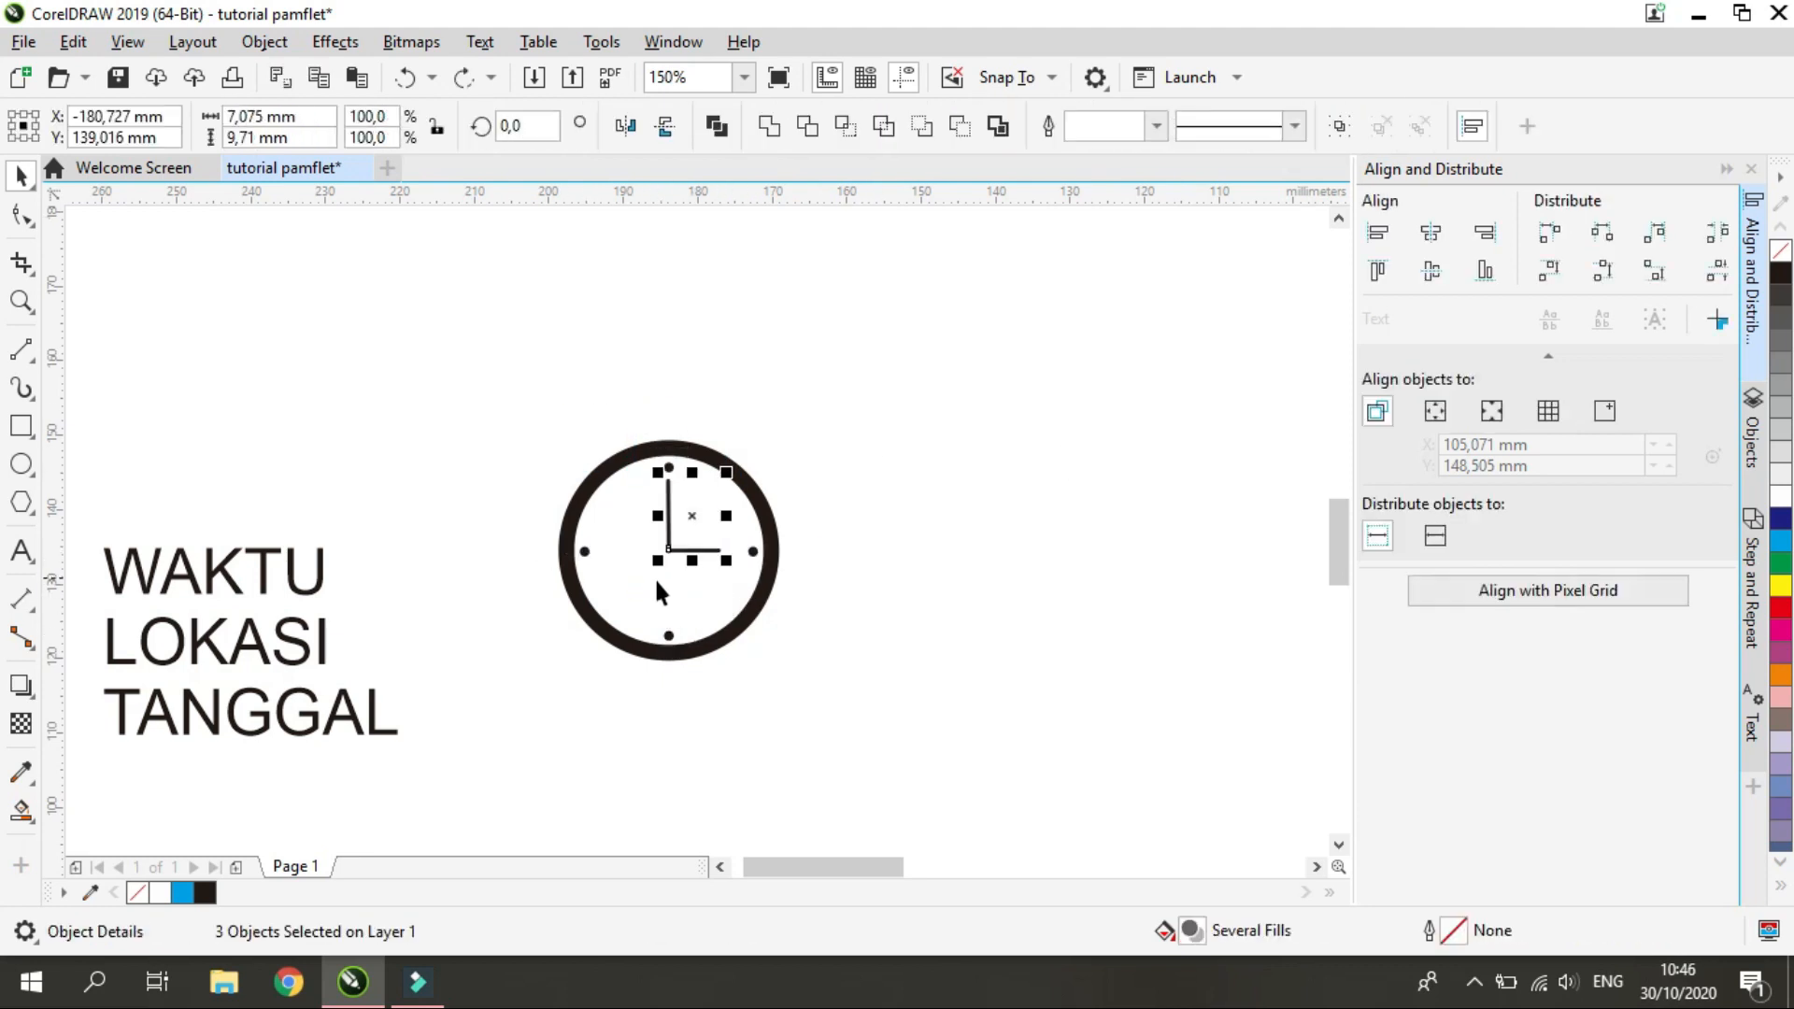
Try to align the parts at the clock's center horizontally and vertically
key(Escape)
scroll(642, 562, up, 2)
drag(740, 516, 741, 524)
shift+click(1039, 630)
click(1161, 569)
key(Escape)
click(848, 518)
key(ctrl+z)
drag(260, 784, 814, 474)
shift+click(1141, 432)
click(1431, 233)
click(1432, 271)
click(1250, 481)
Set the outline width of both clock hands to 2 pt
click(870, 516)
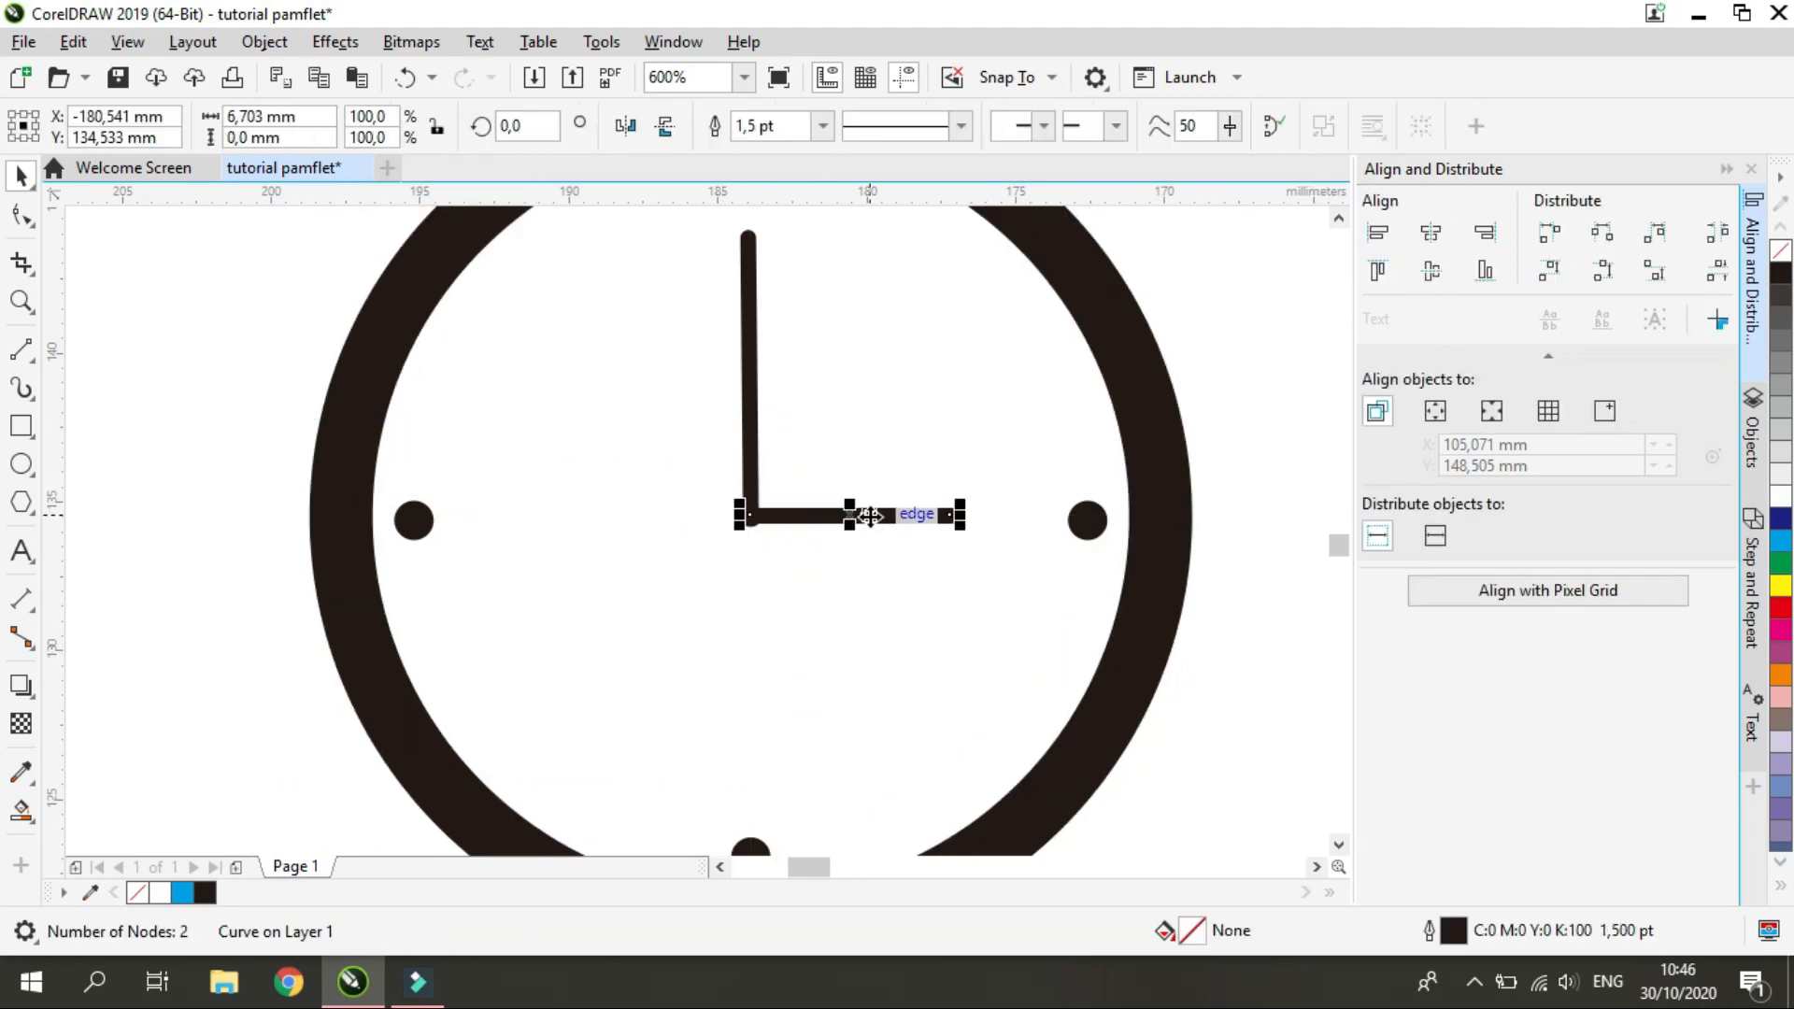
scroll(934, 460, down, 2)
click(889, 430)
shift+click(934, 473)
click(1156, 125)
click(1105, 271)
click(1014, 383)
scroll(1012, 385, up, 2)
scroll(1052, 529, down, 2)
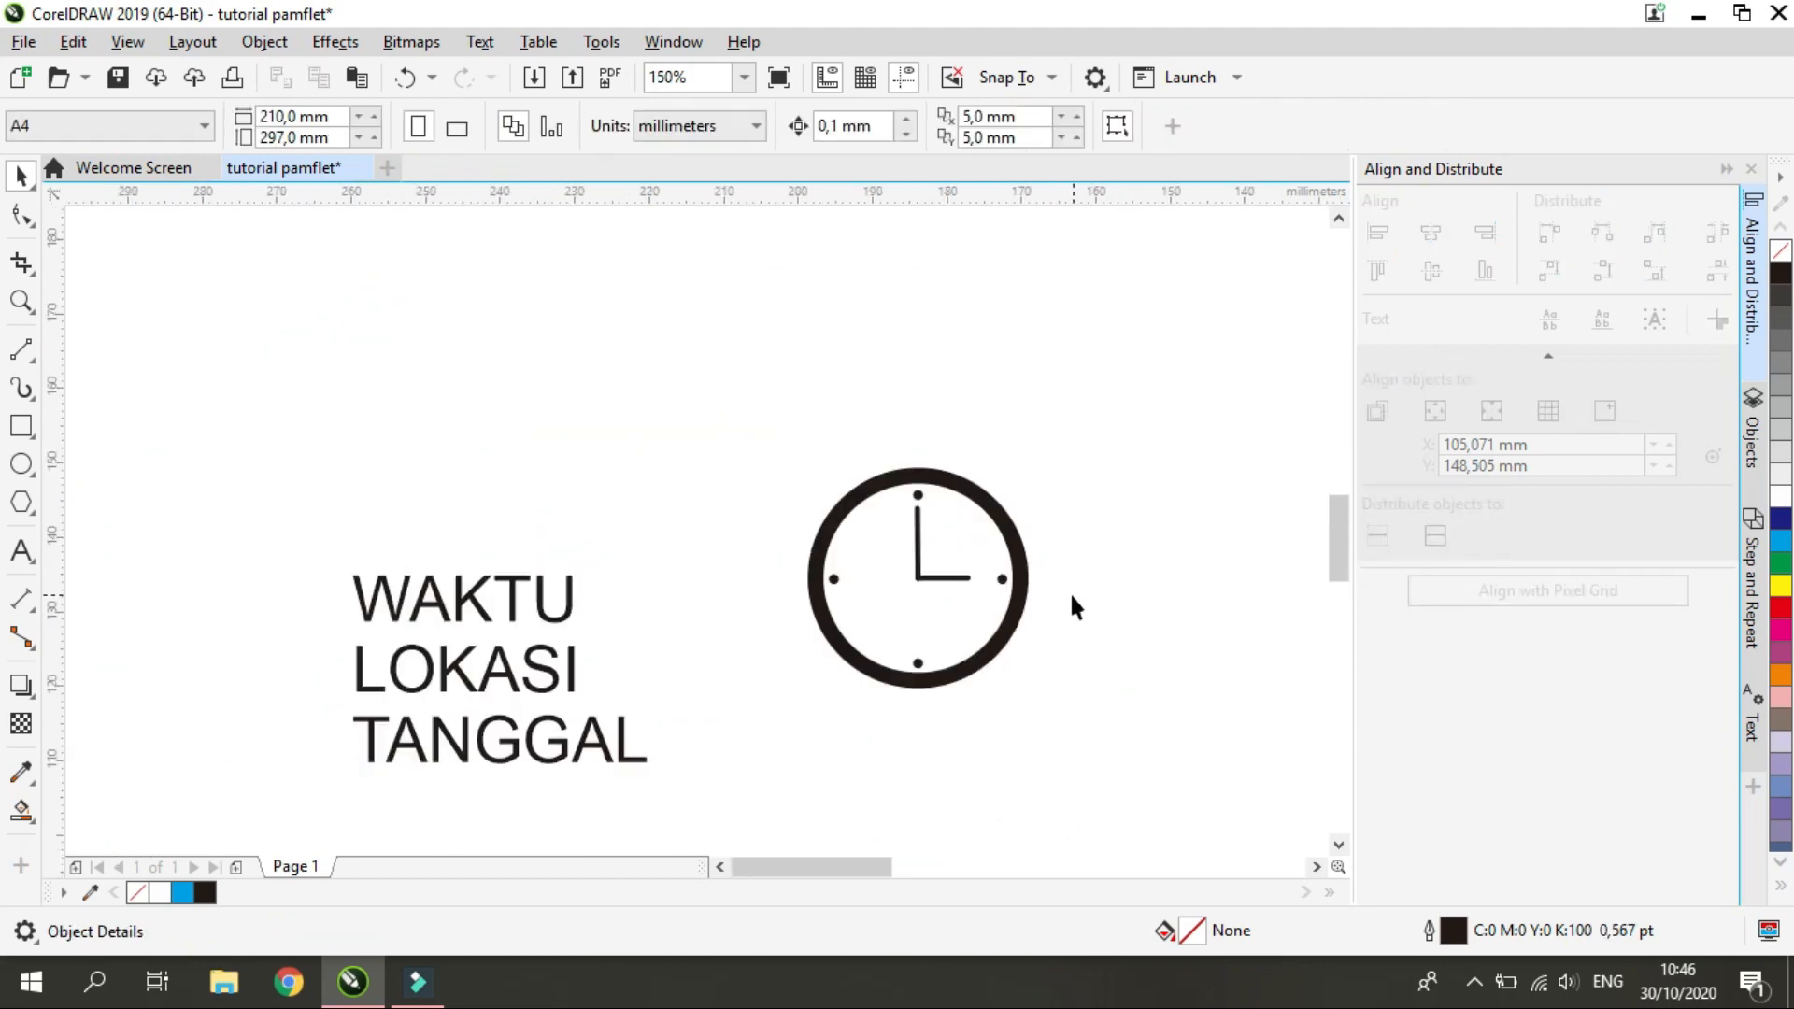
Select all the parts of the clock icon together
scroll(1071, 599, up, 1)
scroll(769, 557, down, 1)
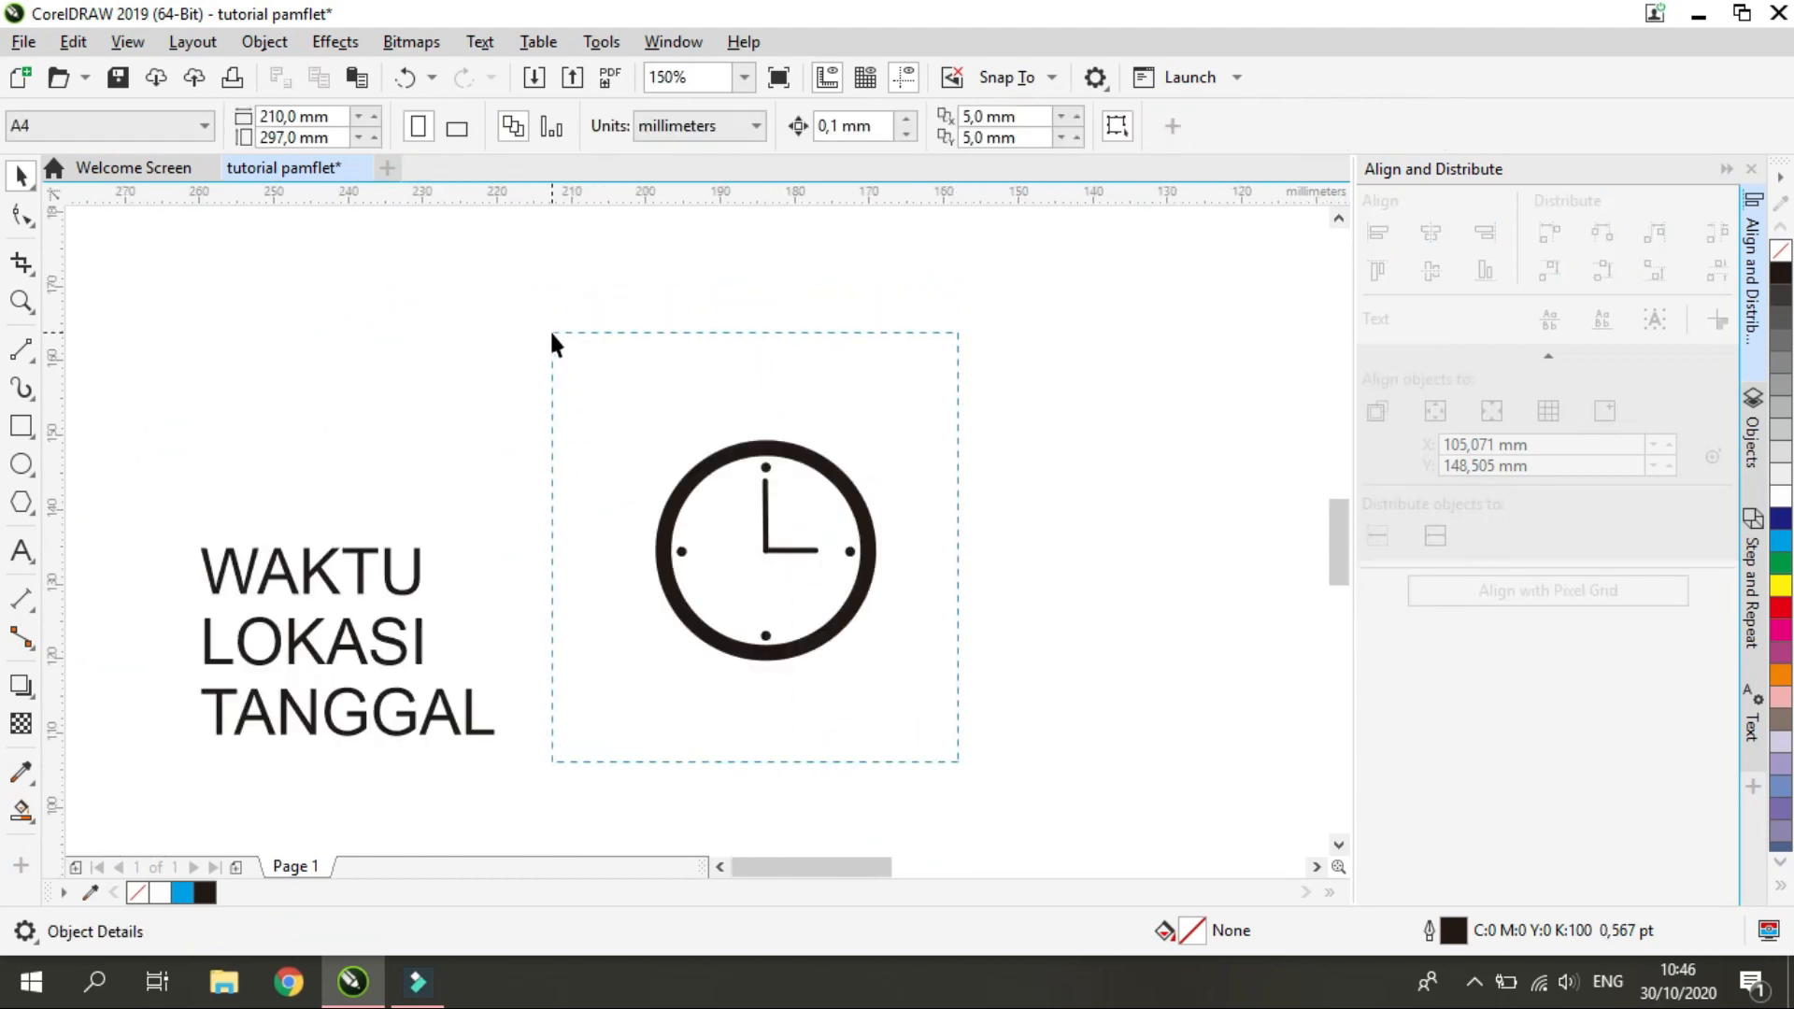
drag(552, 333, 552, 333)
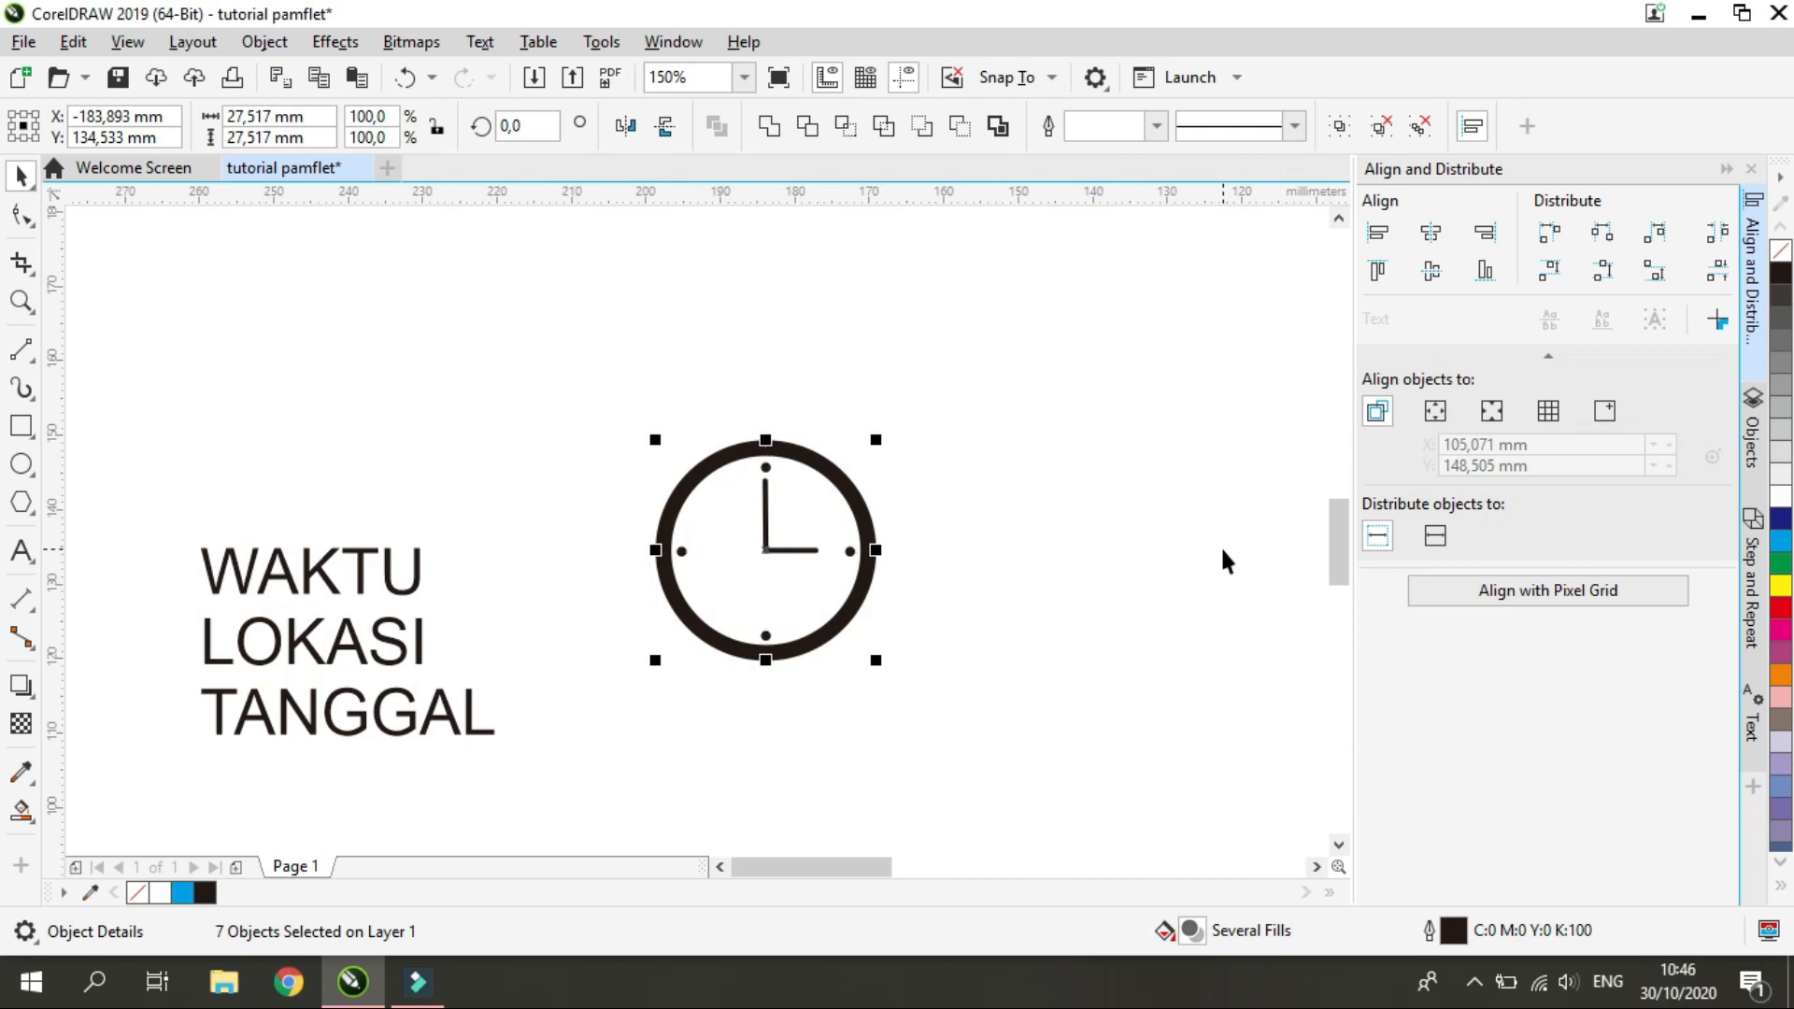
Try grouping the selected clock parts and undo the grouping
key(ctrl+g)
key(ctrl+z)
right_click(846, 486)
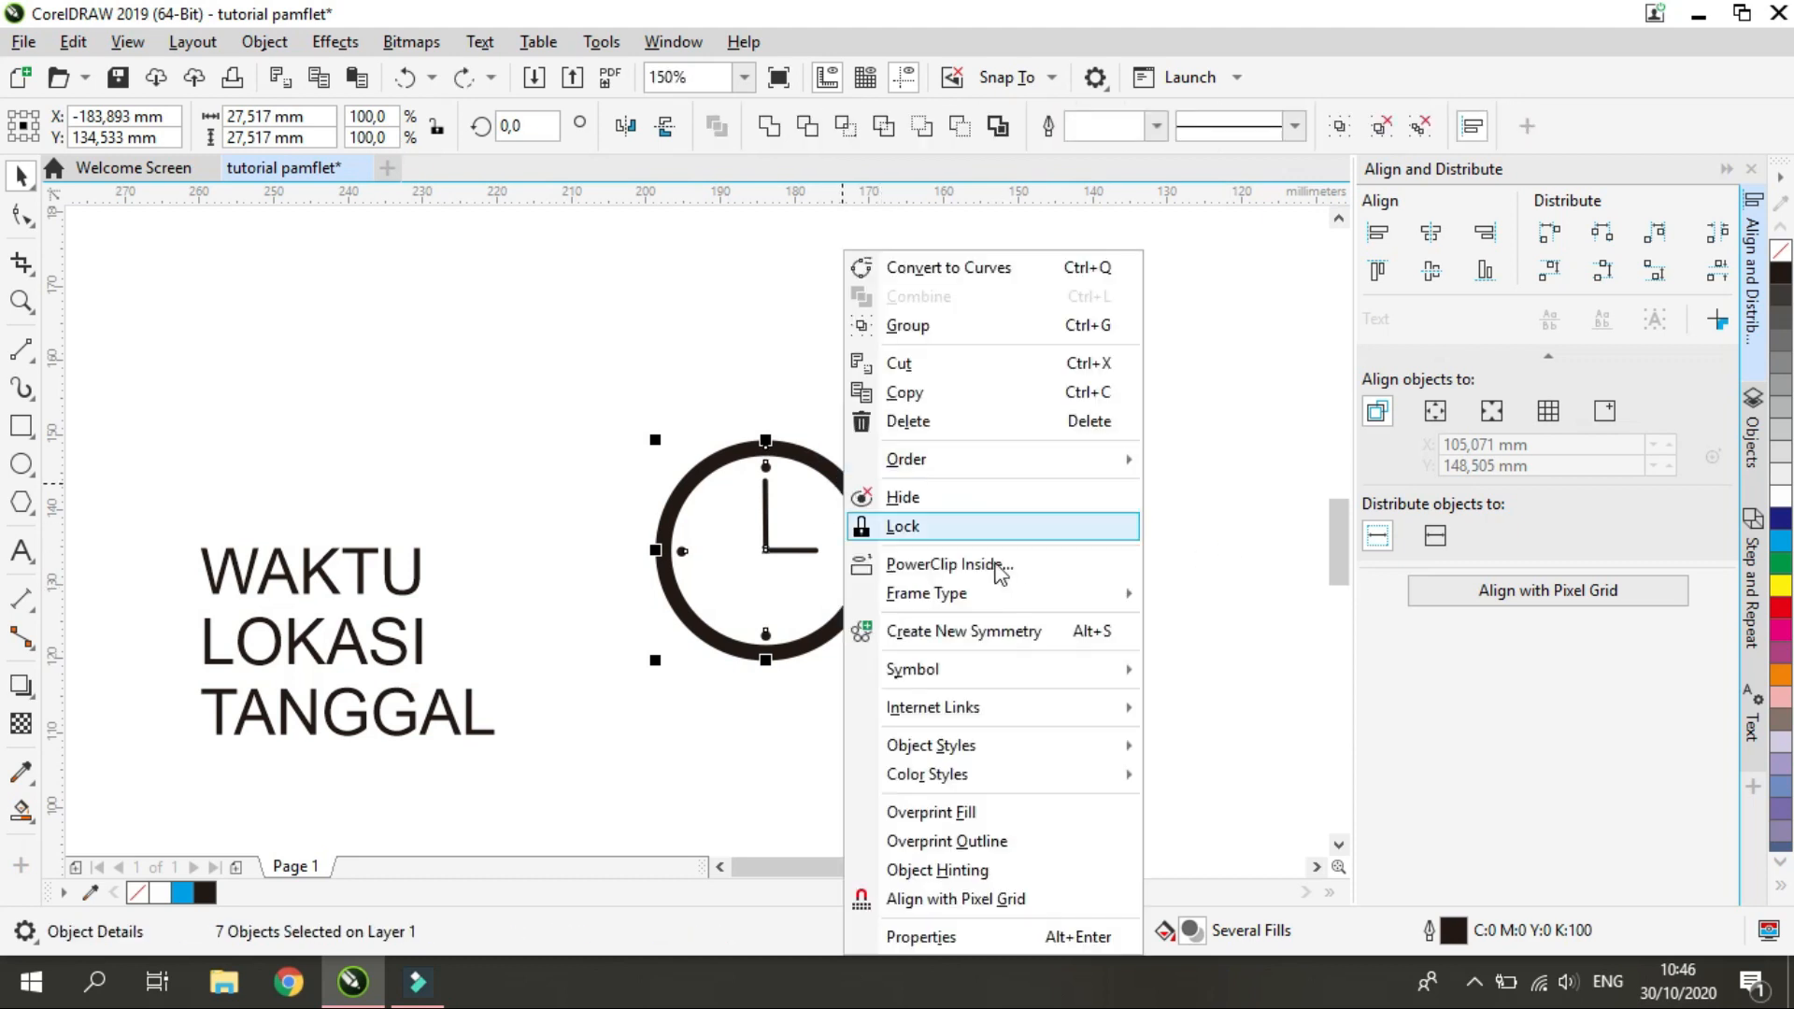
click(1024, 327)
key(ctrl+z)
click(1348, 124)
key(ctrl+z)
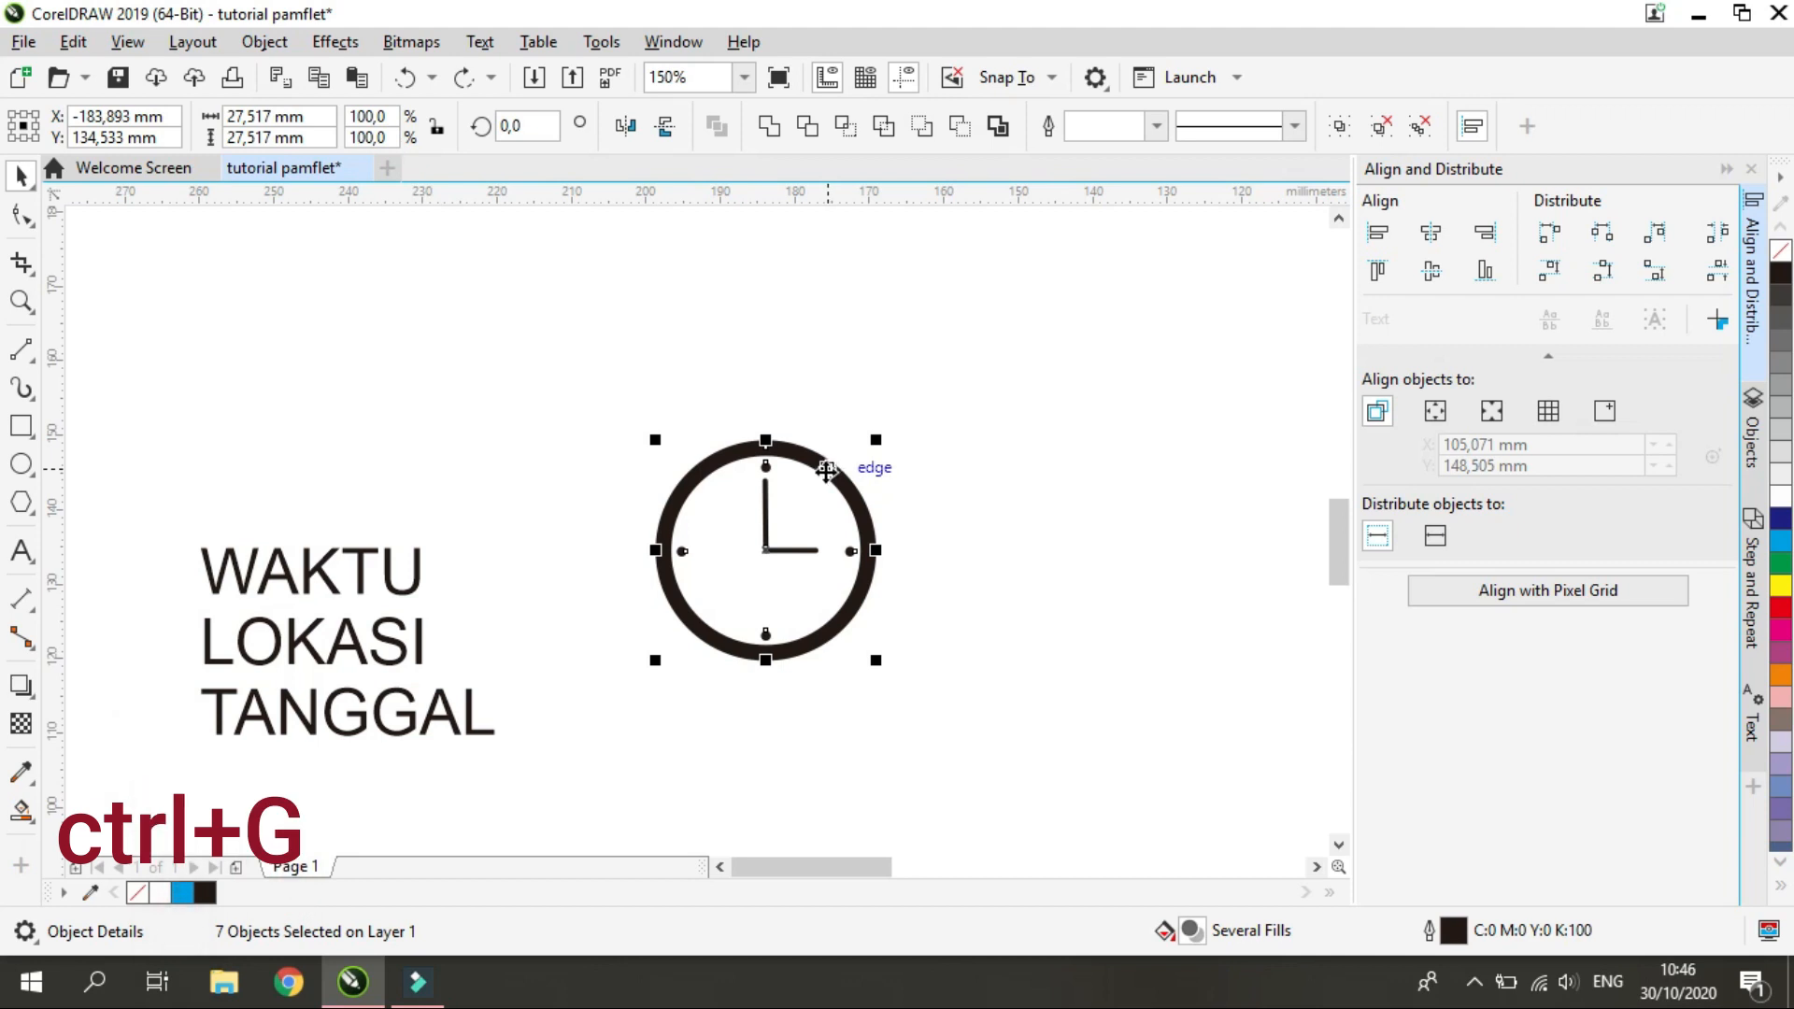
Group the selected clock parts and move the clock to be centred at about X -205 mm, Y 152.6 mm
key(ctrl+g)
drag(827, 472, 672, 334)
click(1001, 525)
click(914, 394)
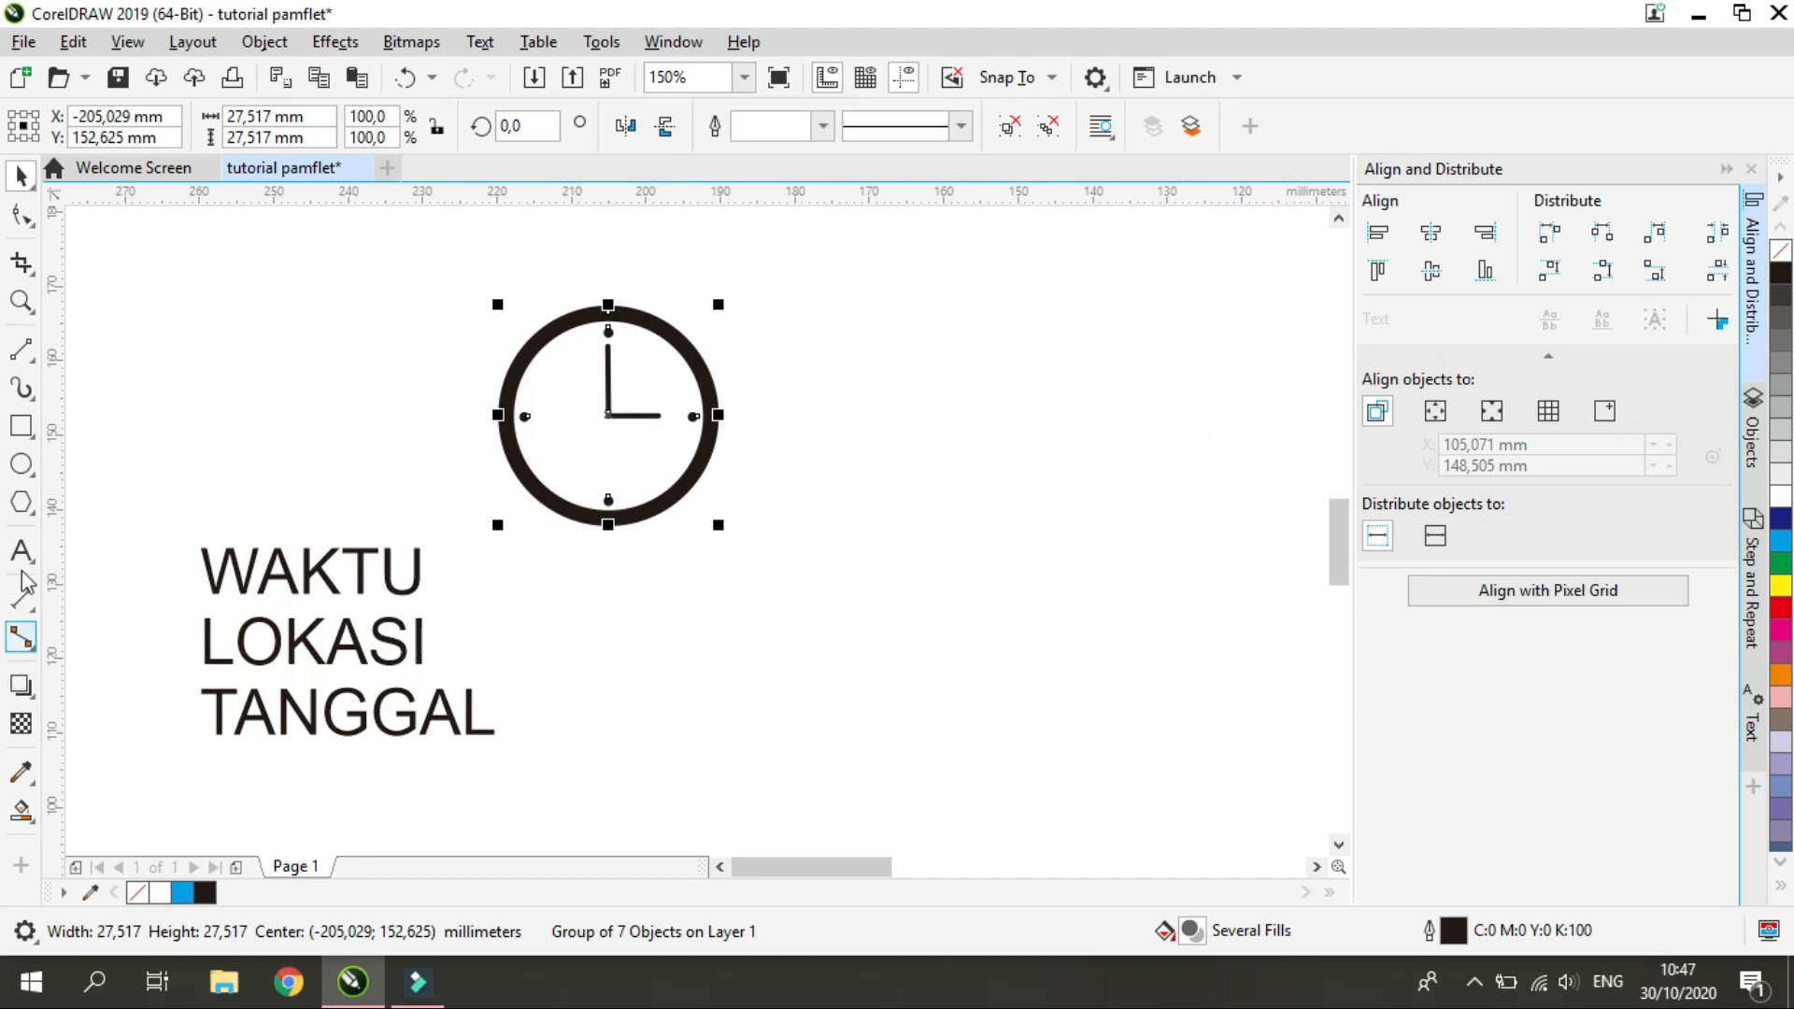
Draw a three-sided polygon about 19.7 by 23.5 mm beside the clock and place it flipped vertically, pointing down
click(34, 512)
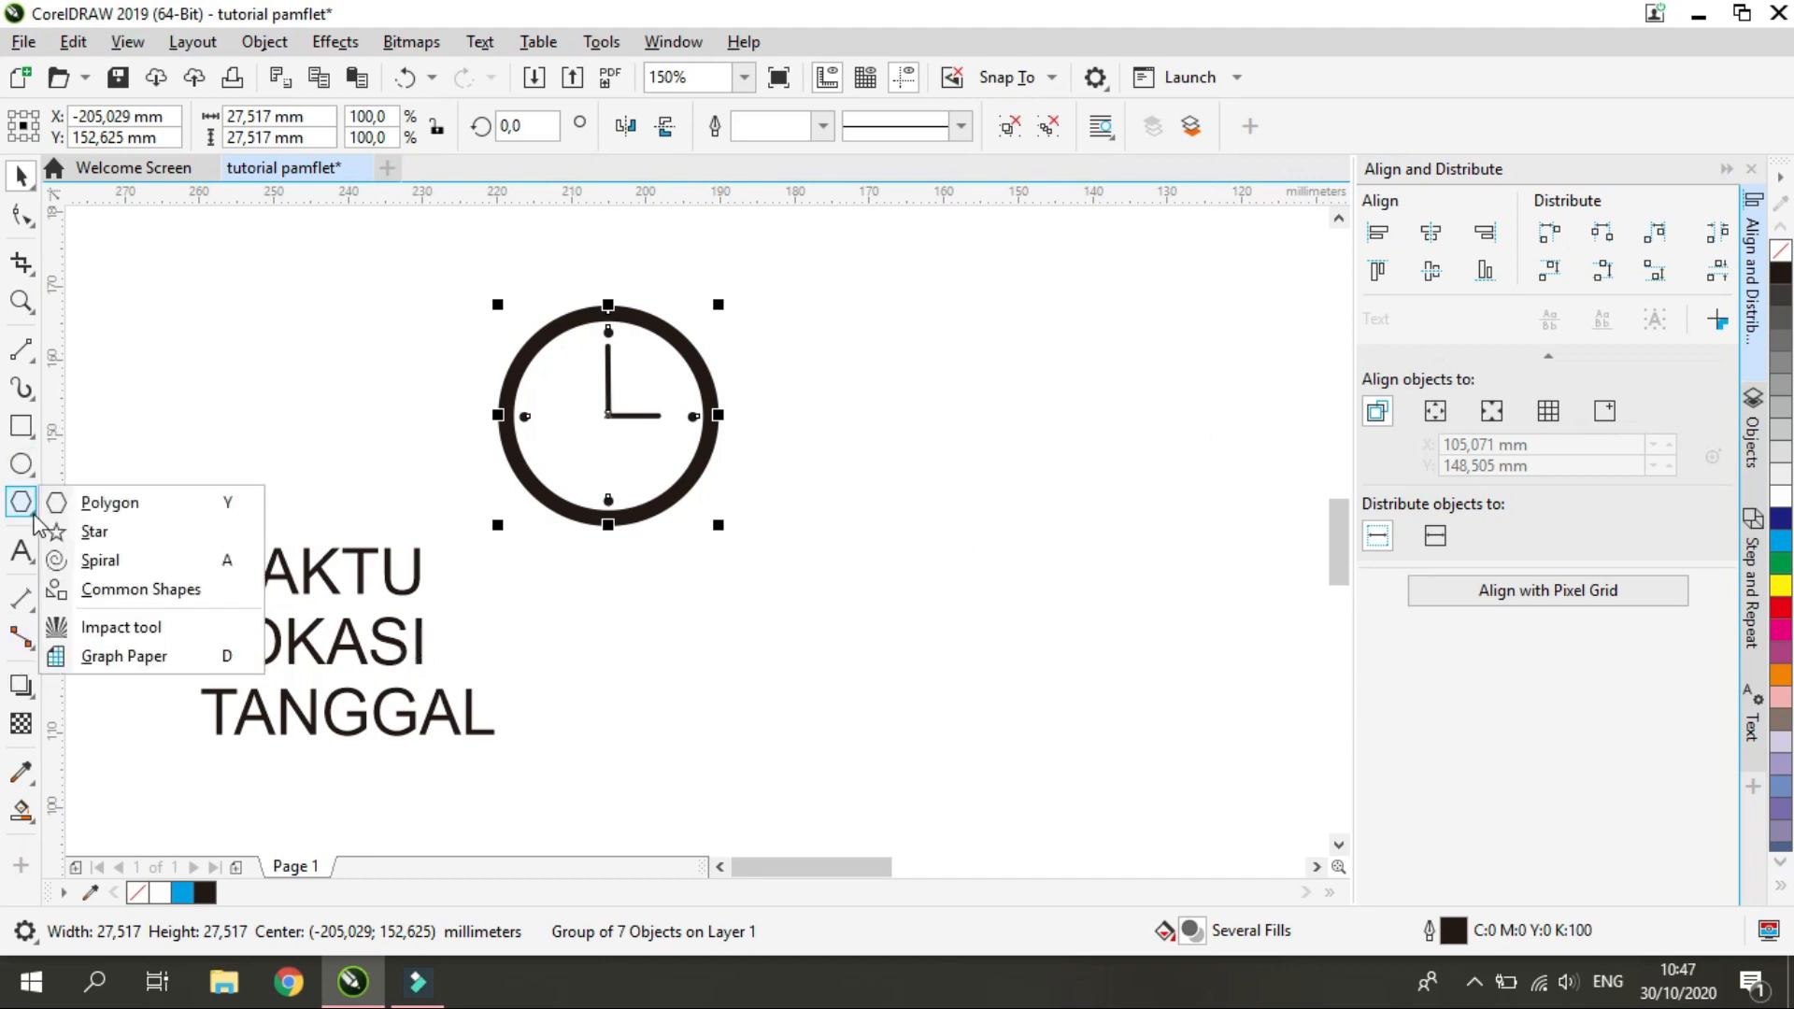
click(135, 504)
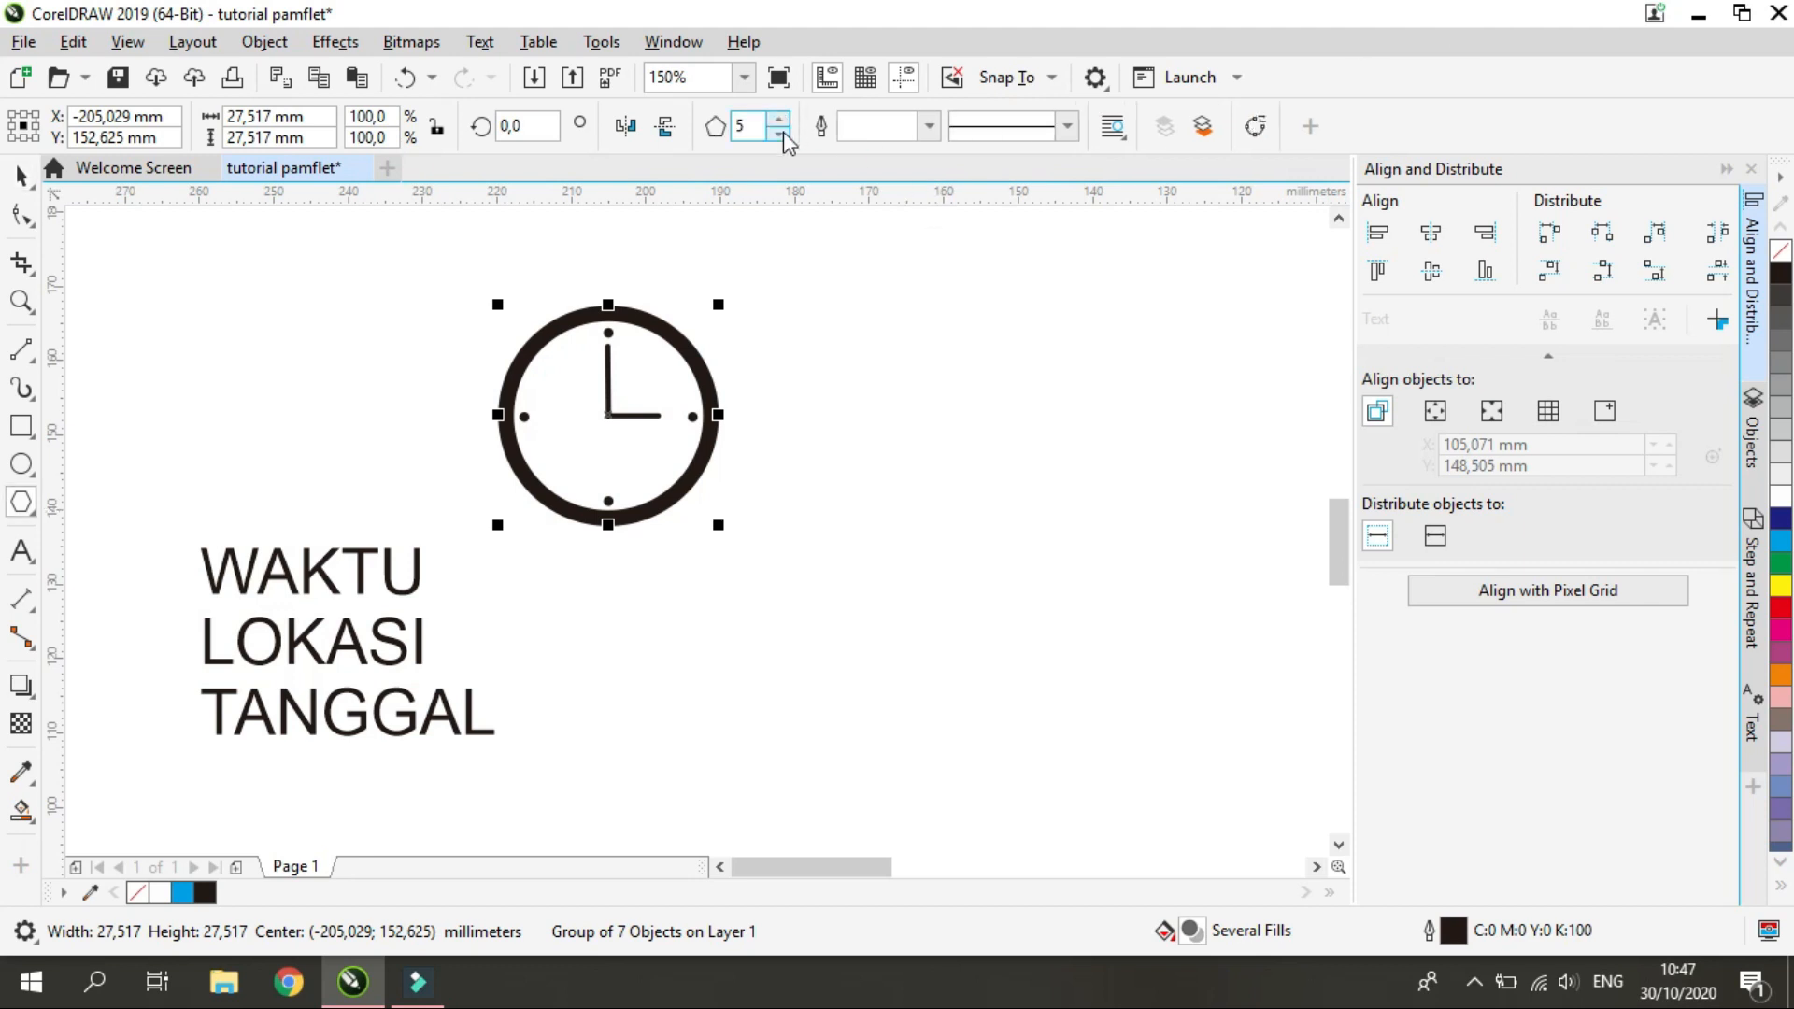
drag(851, 342, 1012, 572)
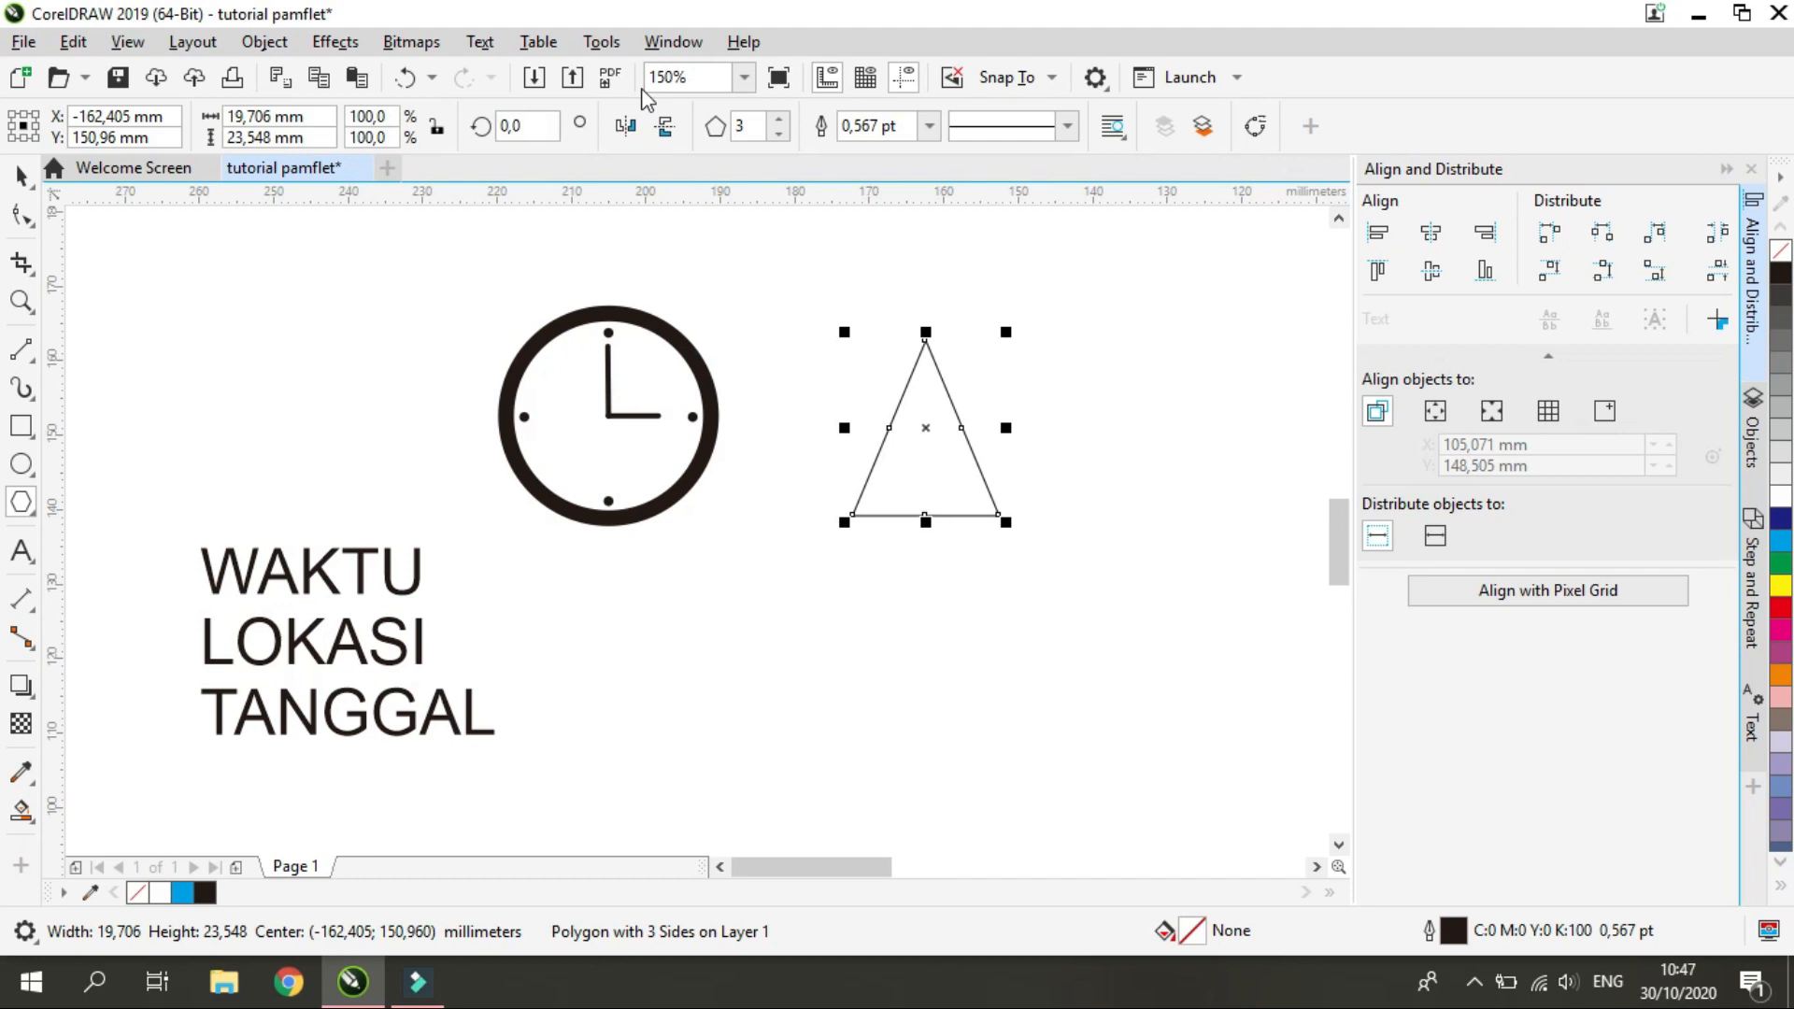
click(671, 127)
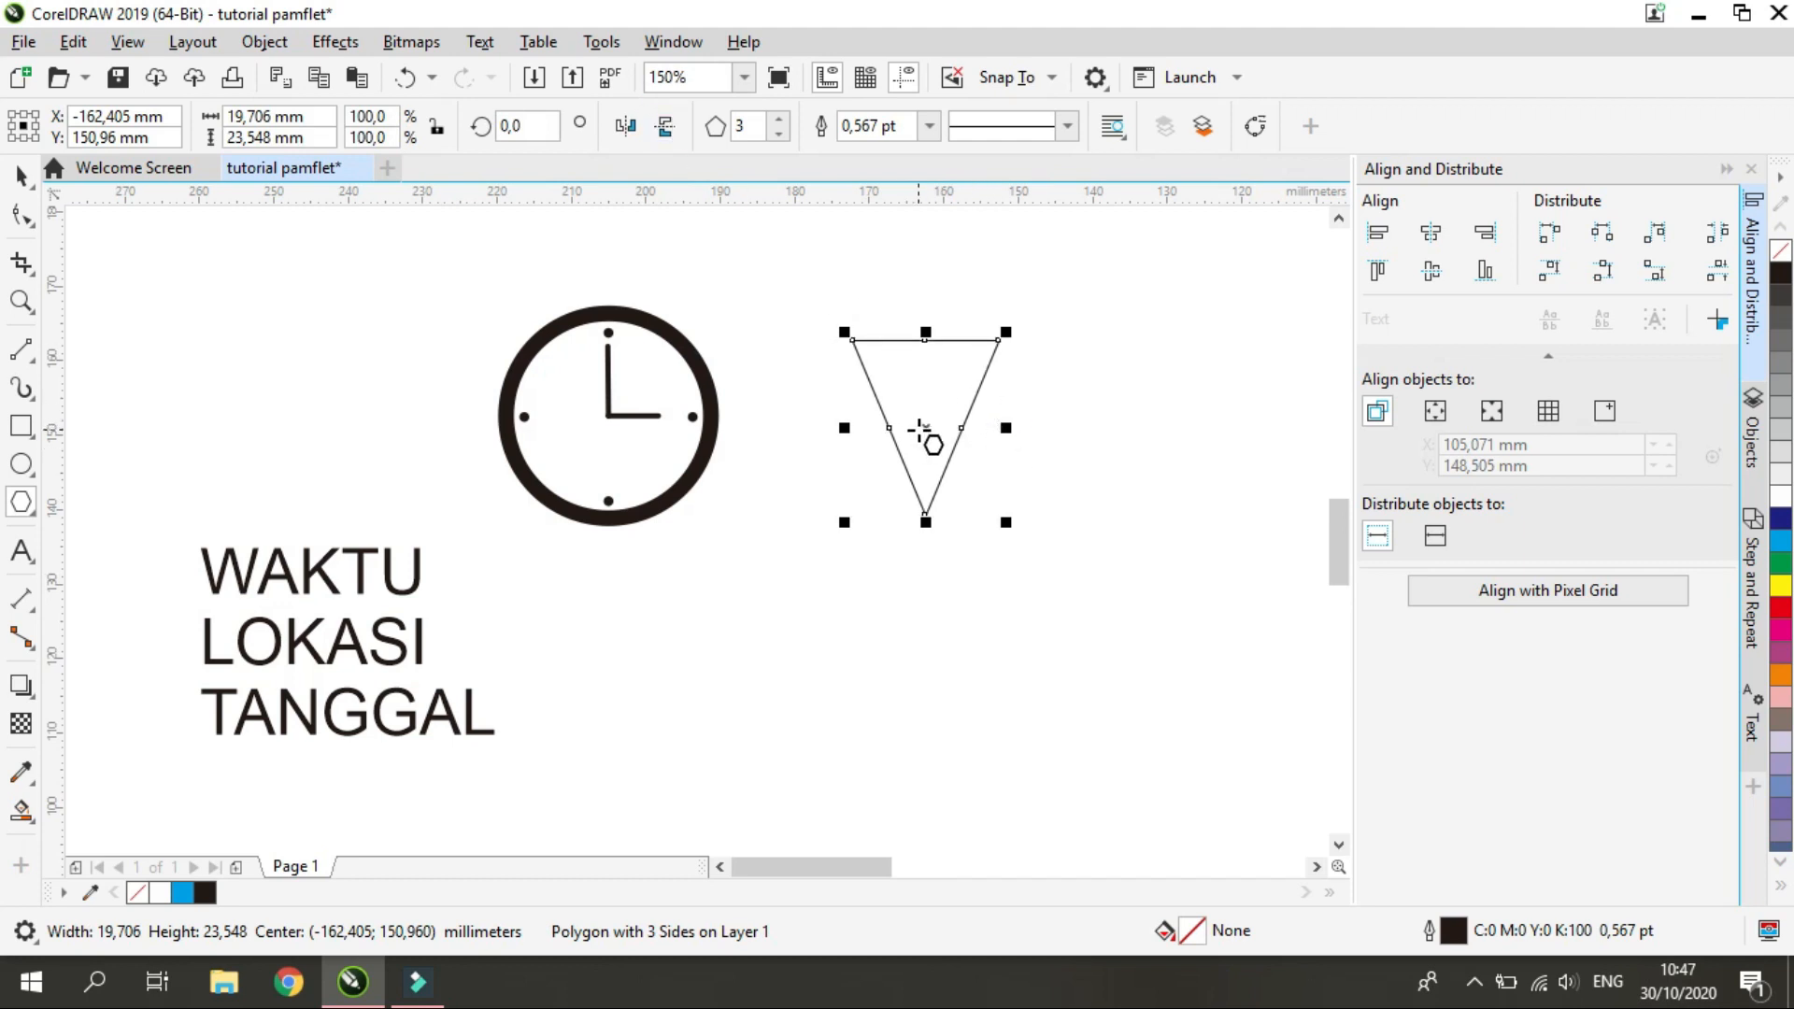
drag(929, 429, 942, 542)
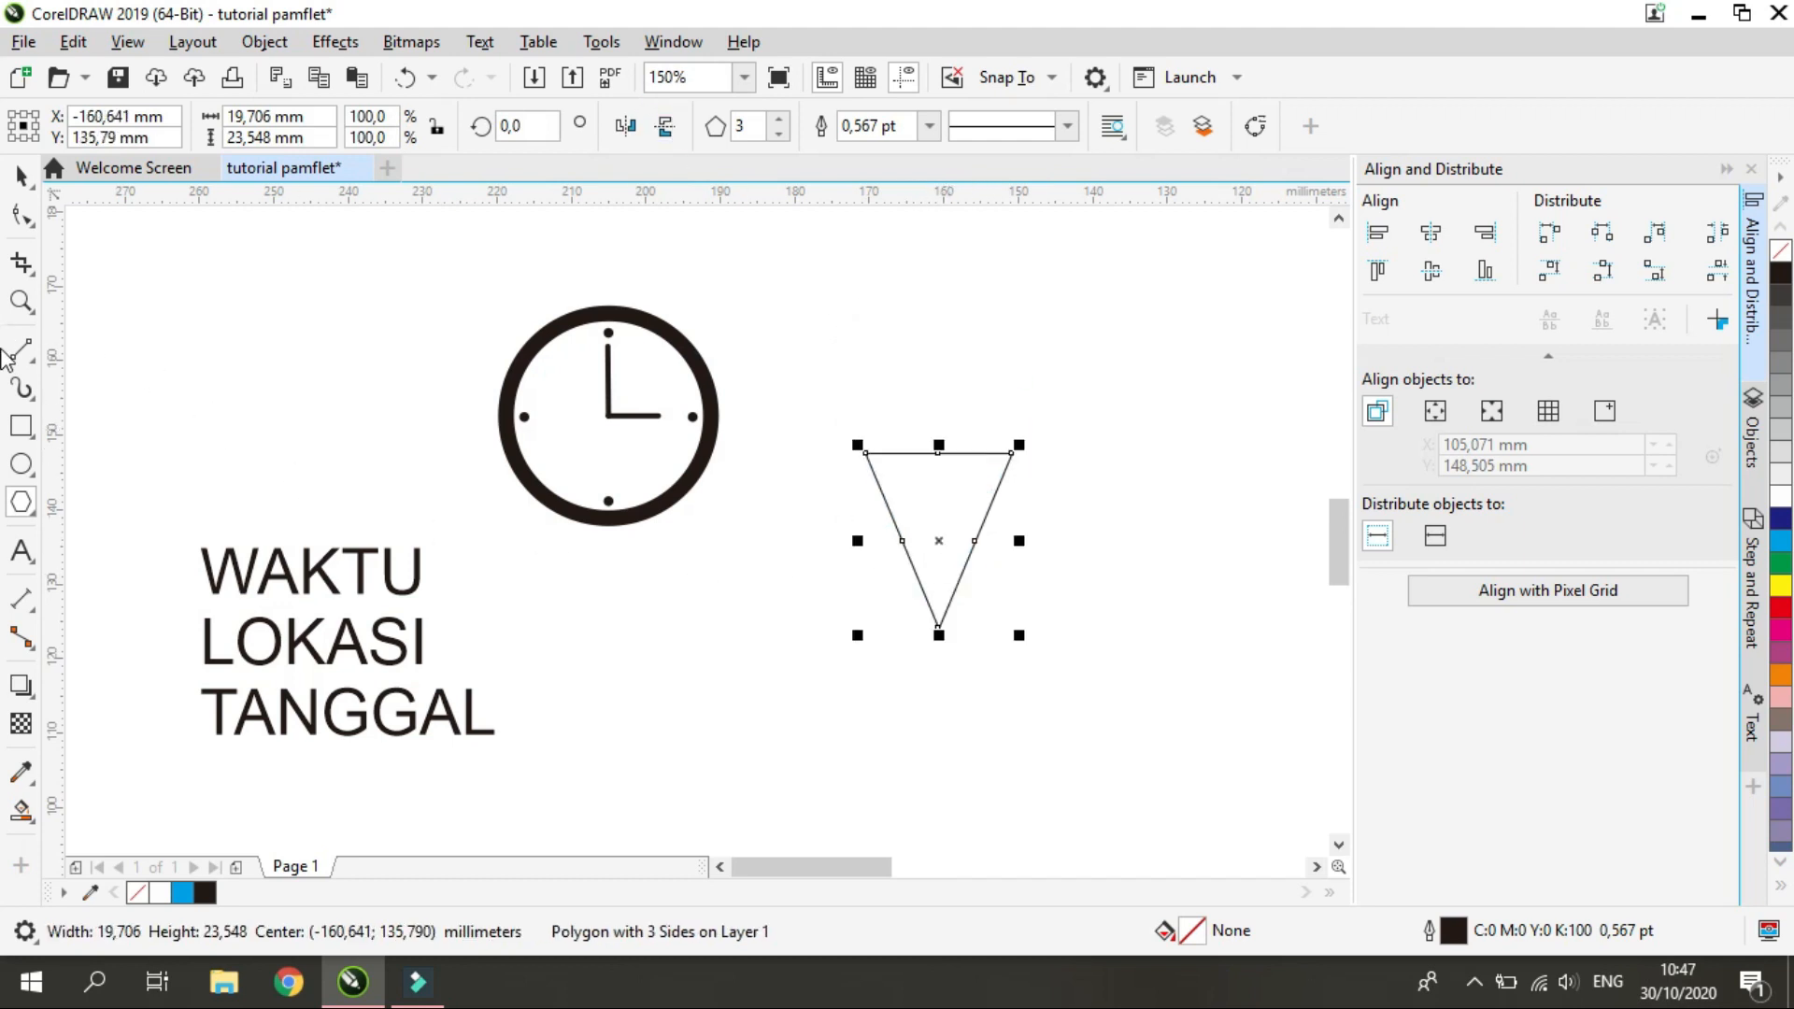
Draw a circle about 20.6 mm in diameter centred on the midpoint of the inverted triangle's upper edge
click(21, 464)
drag(859, 450, 1034, 299)
drag(945, 379, 932, 462)
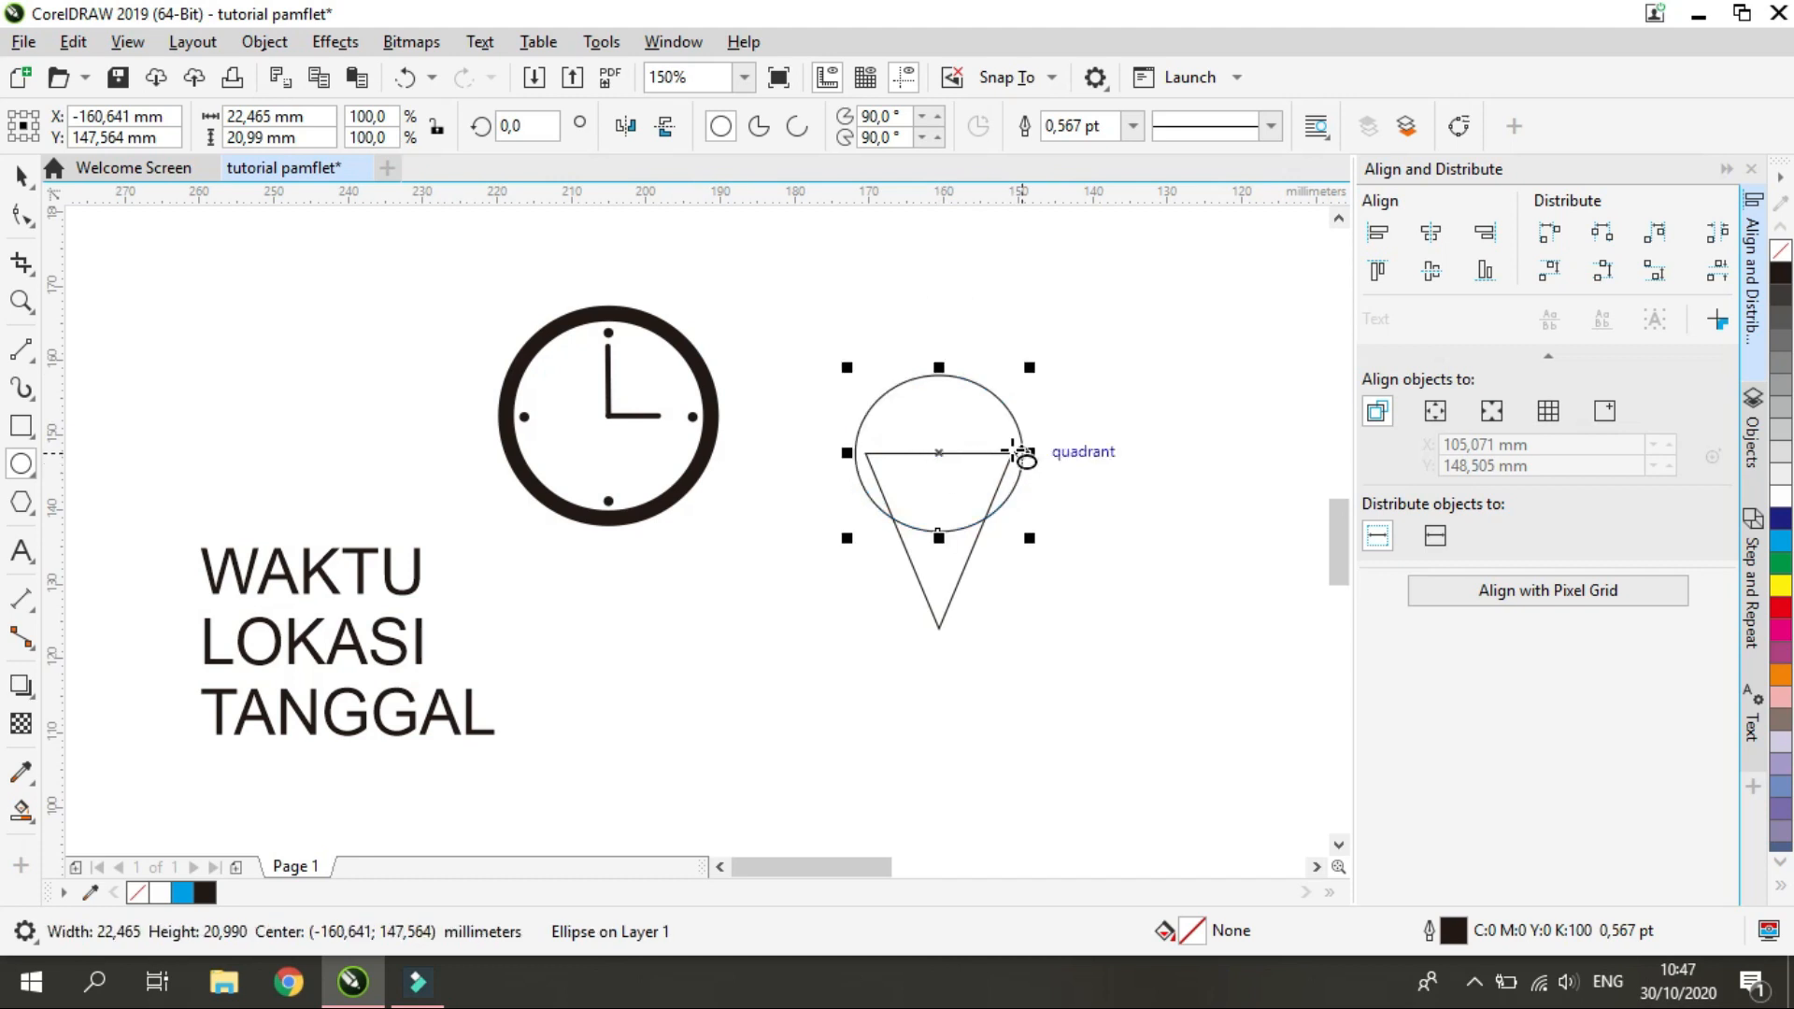
key(ctrl+z)
key(ctrl+z)
drag(895, 371, 975, 499)
drag(943, 420, 938, 456)
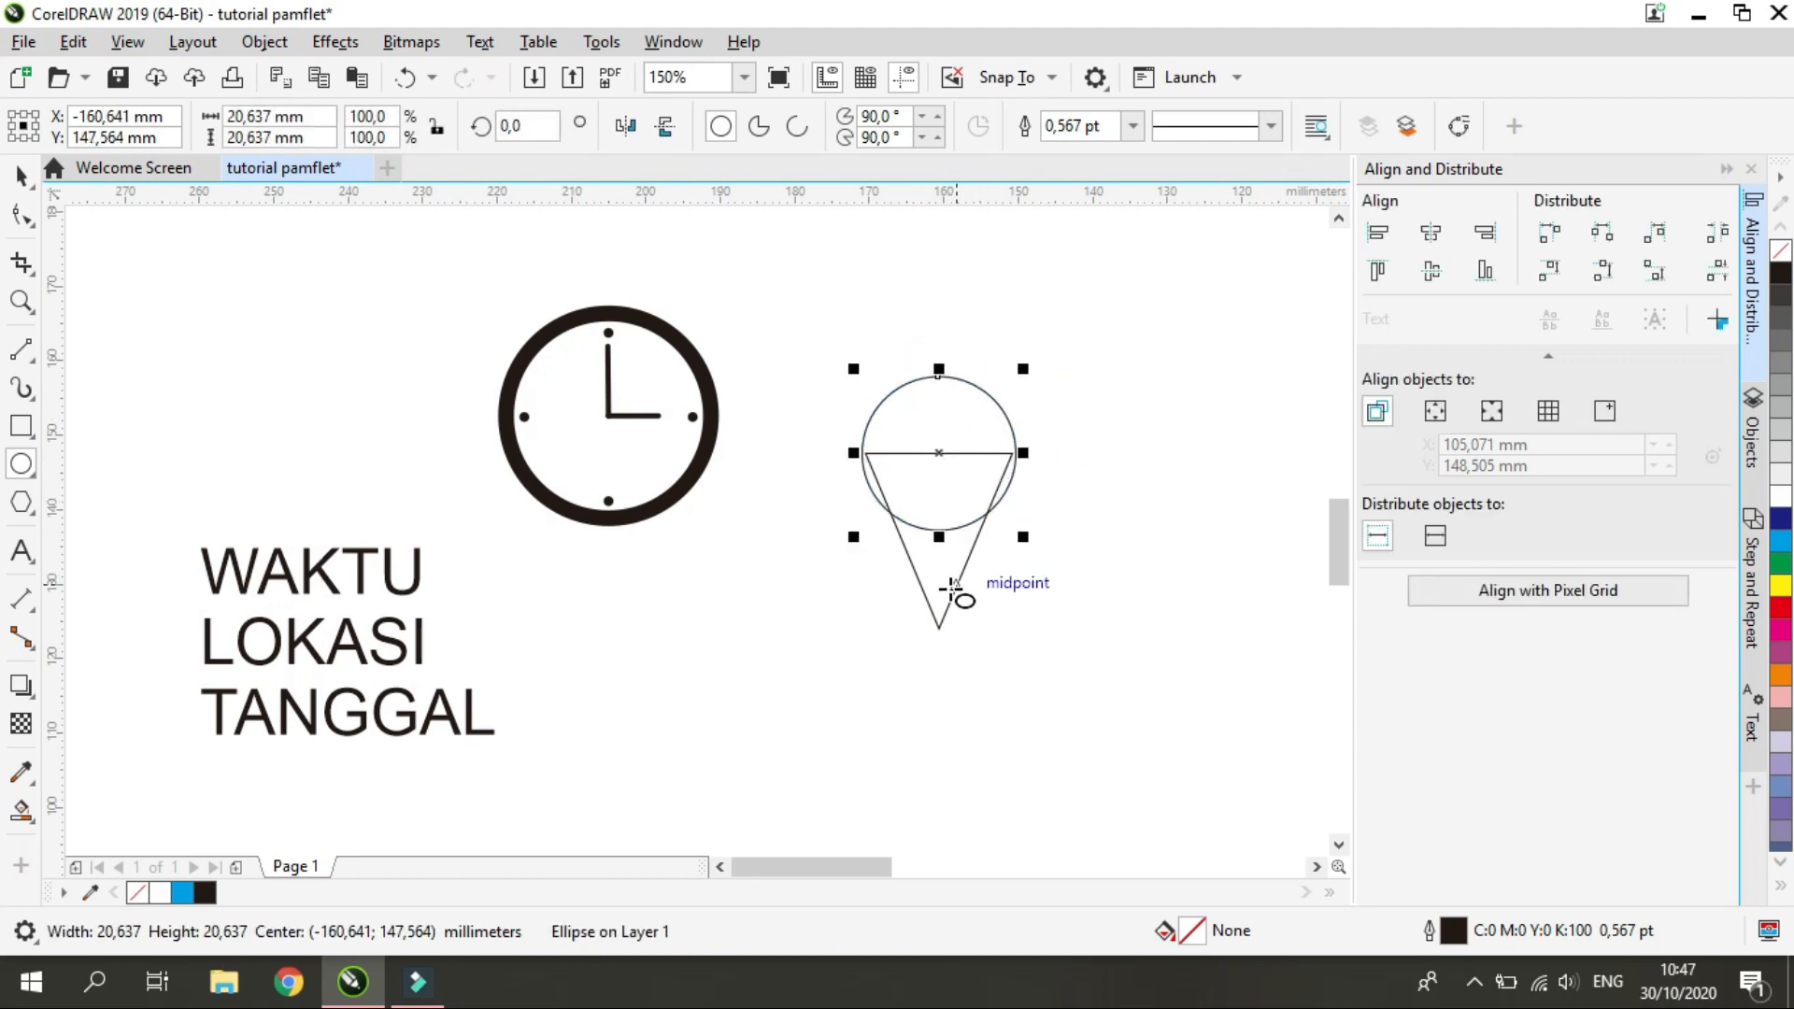
Try to fit the triangle to the circle by moving it and its upper corner nodes
click(21, 177)
drag(914, 568, 919, 562)
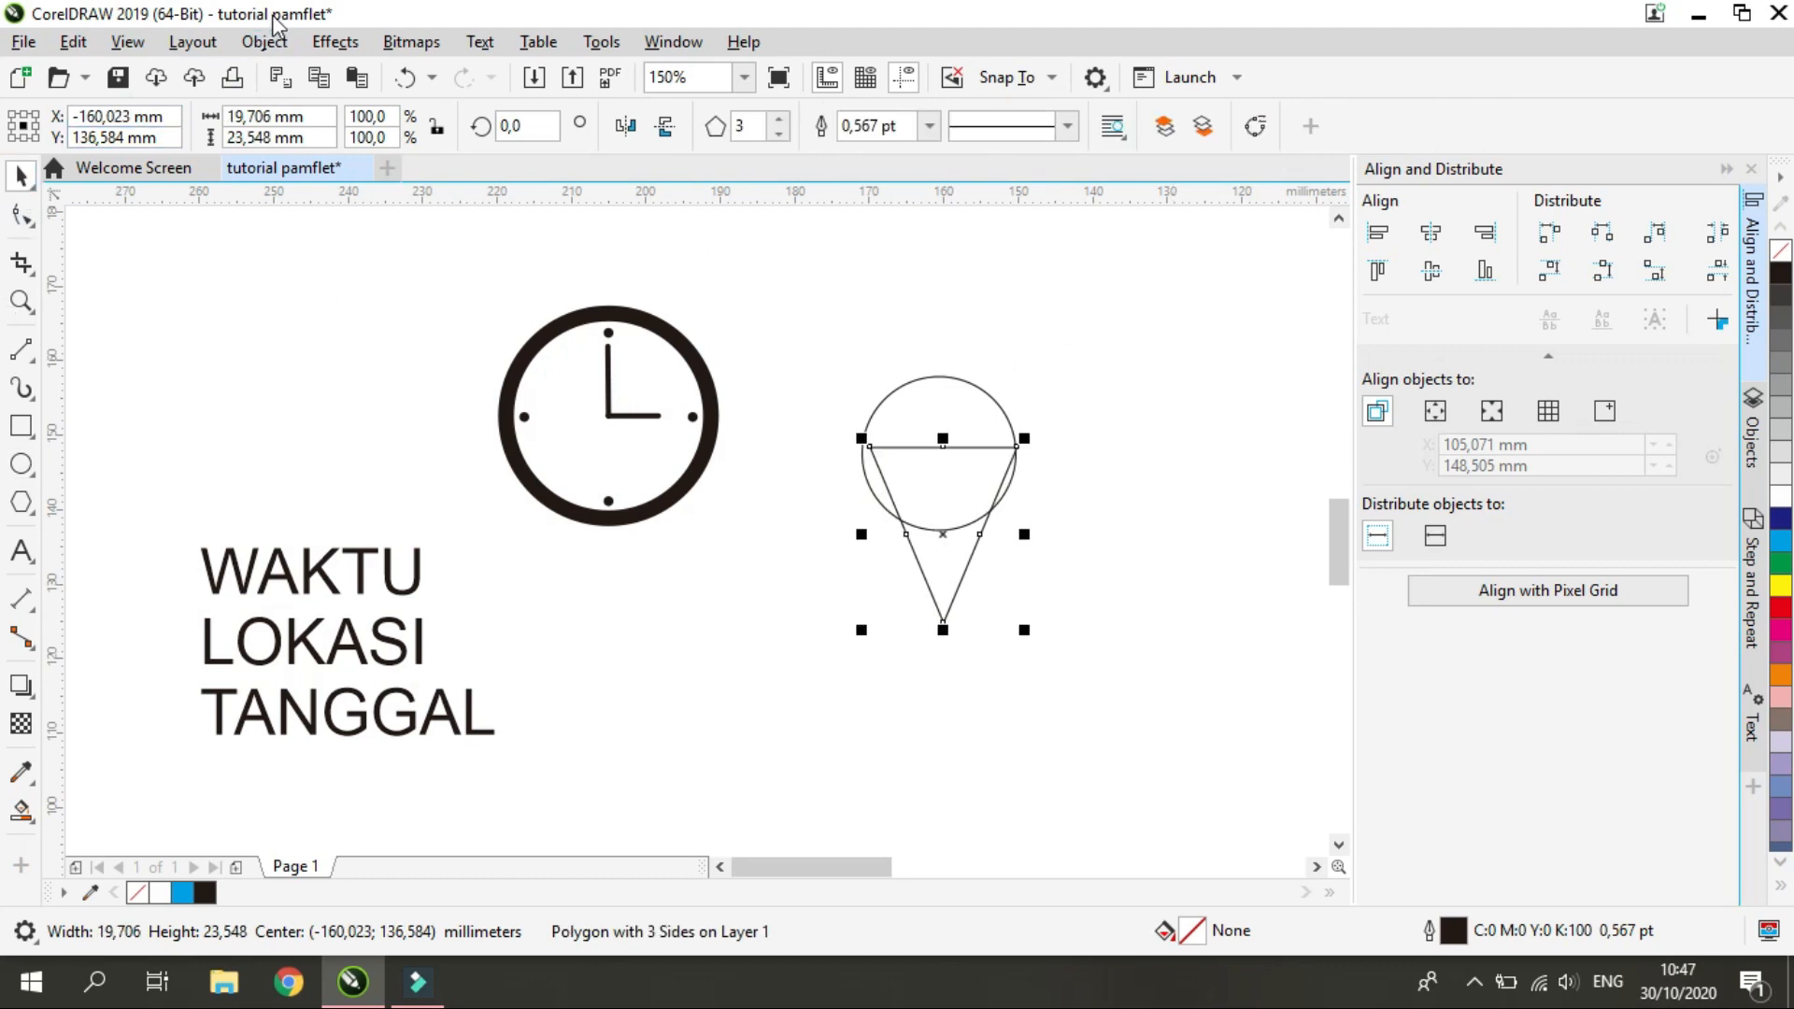
key(ctrl+z)
click(21, 215)
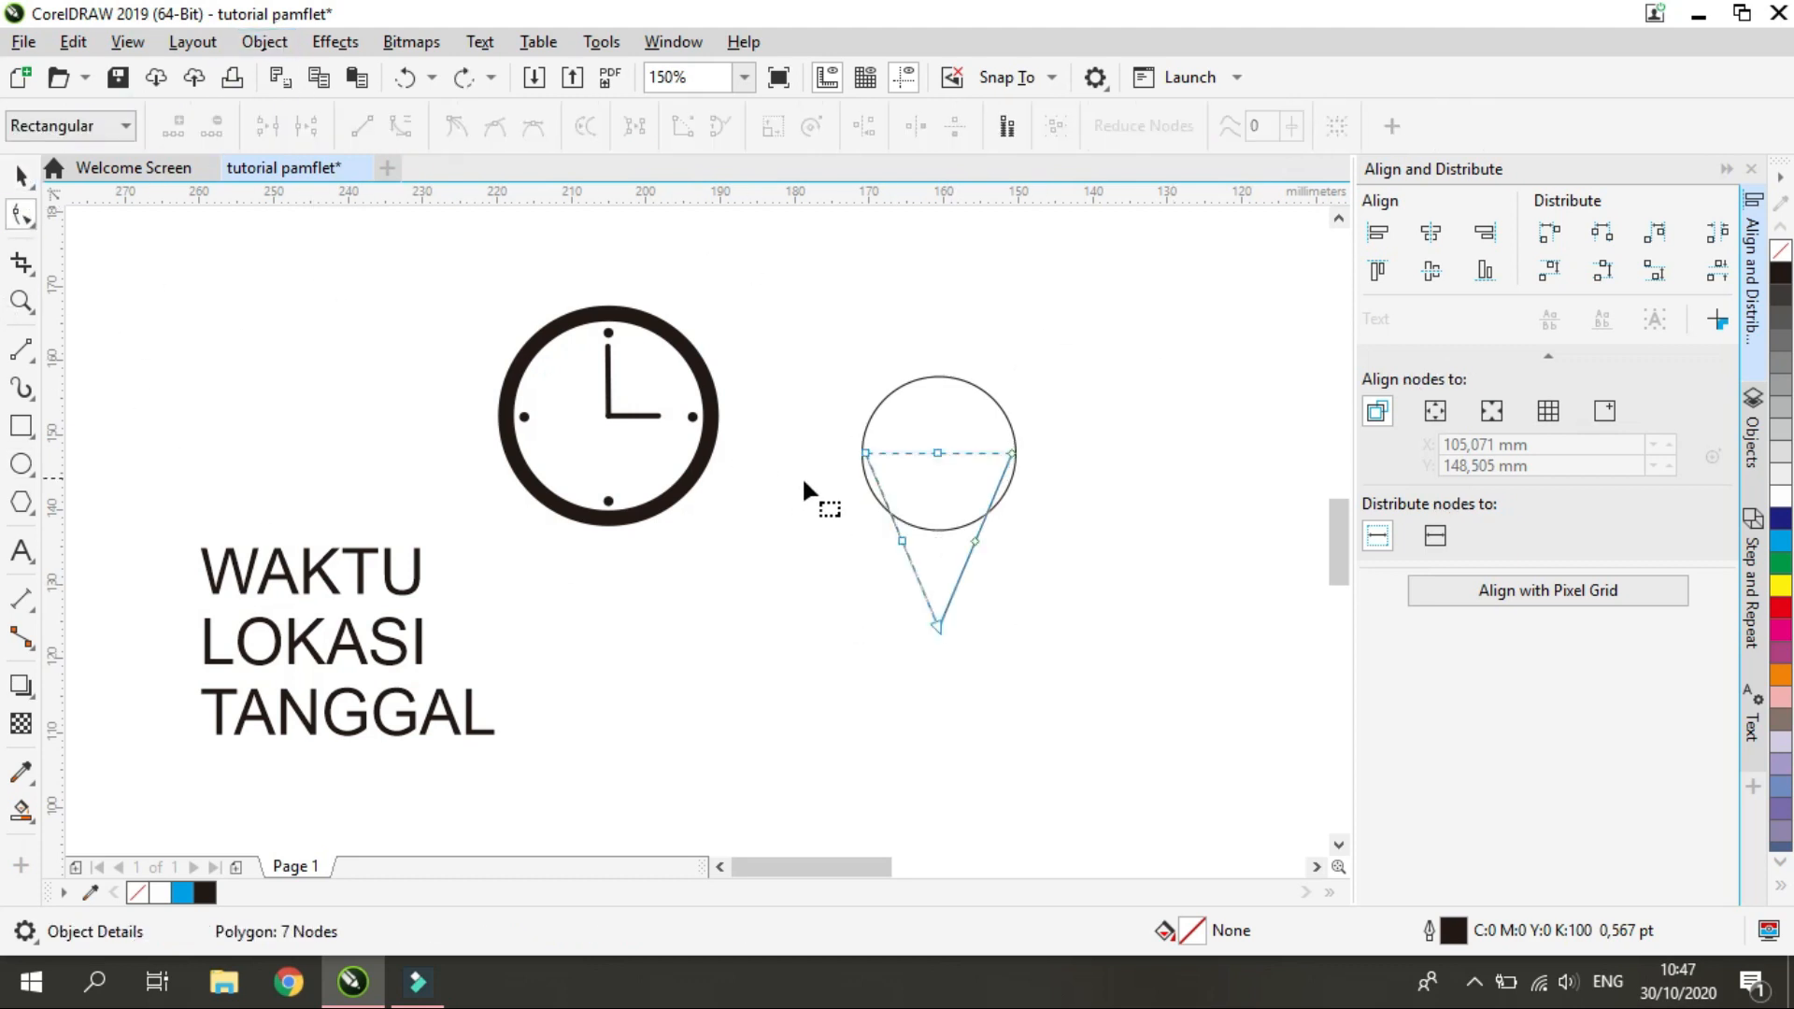
drag(866, 456, 856, 456)
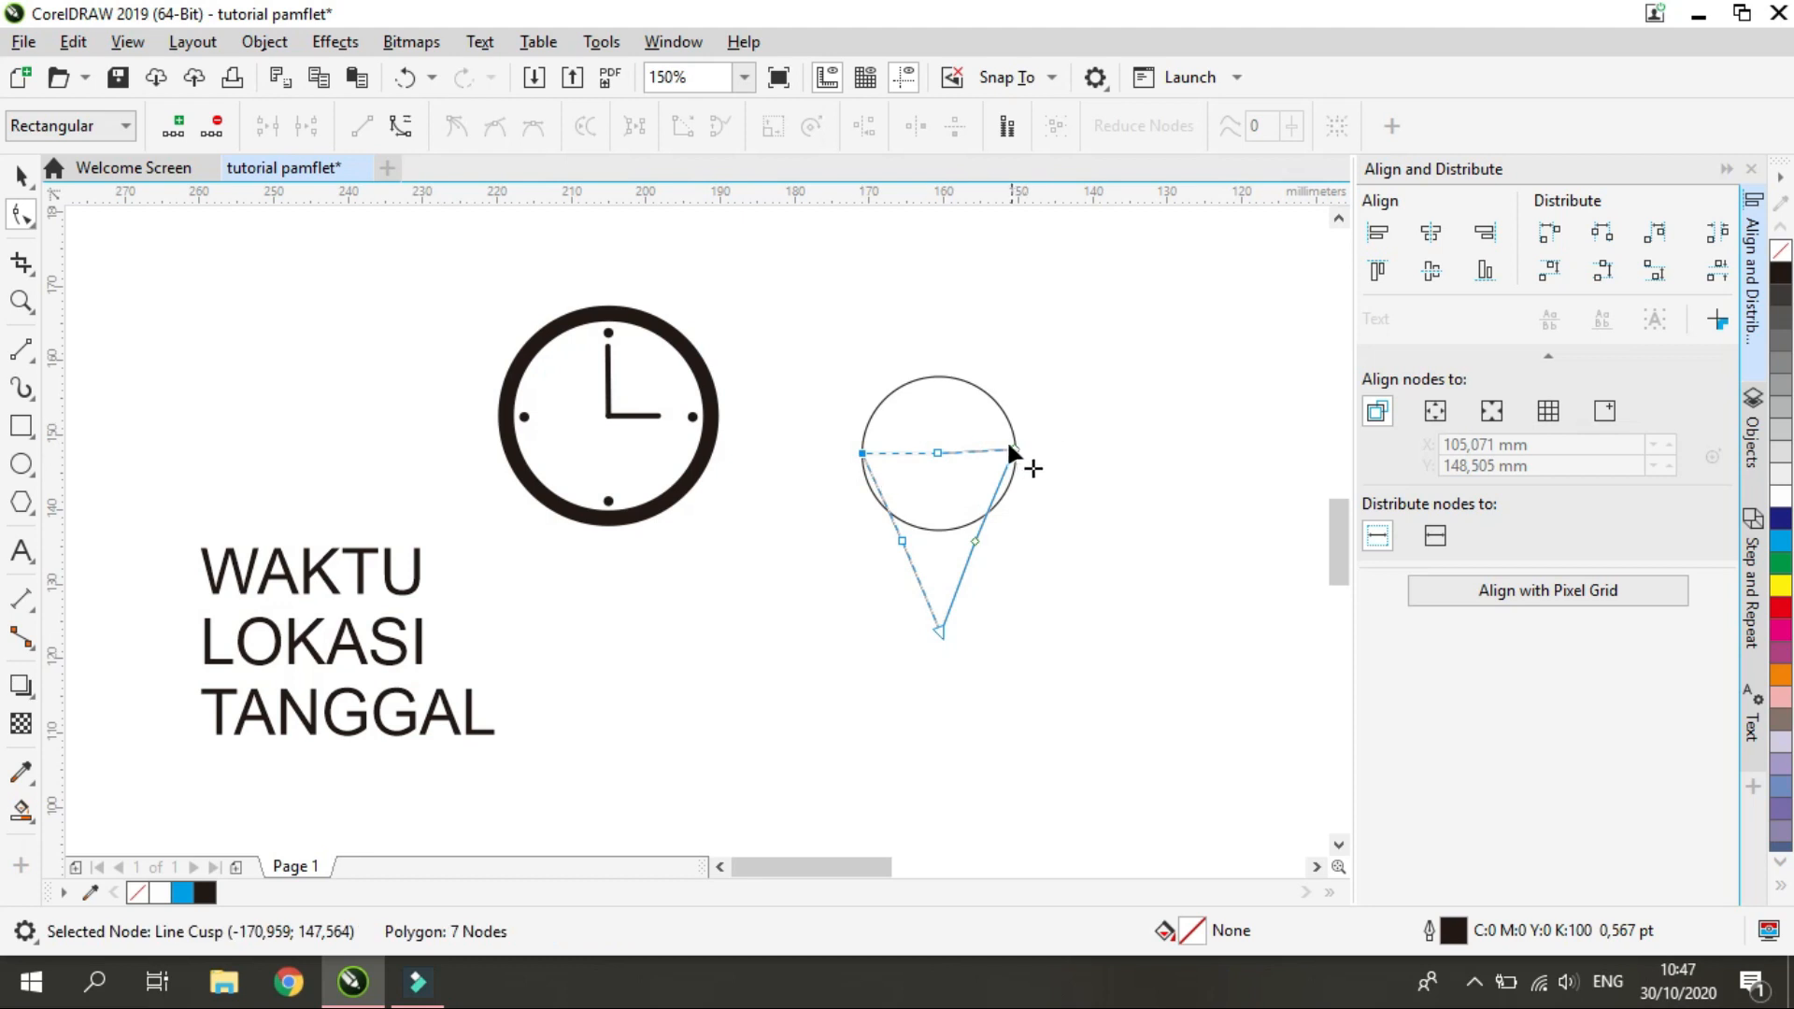
drag(1013, 447, 1017, 456)
key(ctrl+z)
key(ctrl+z)
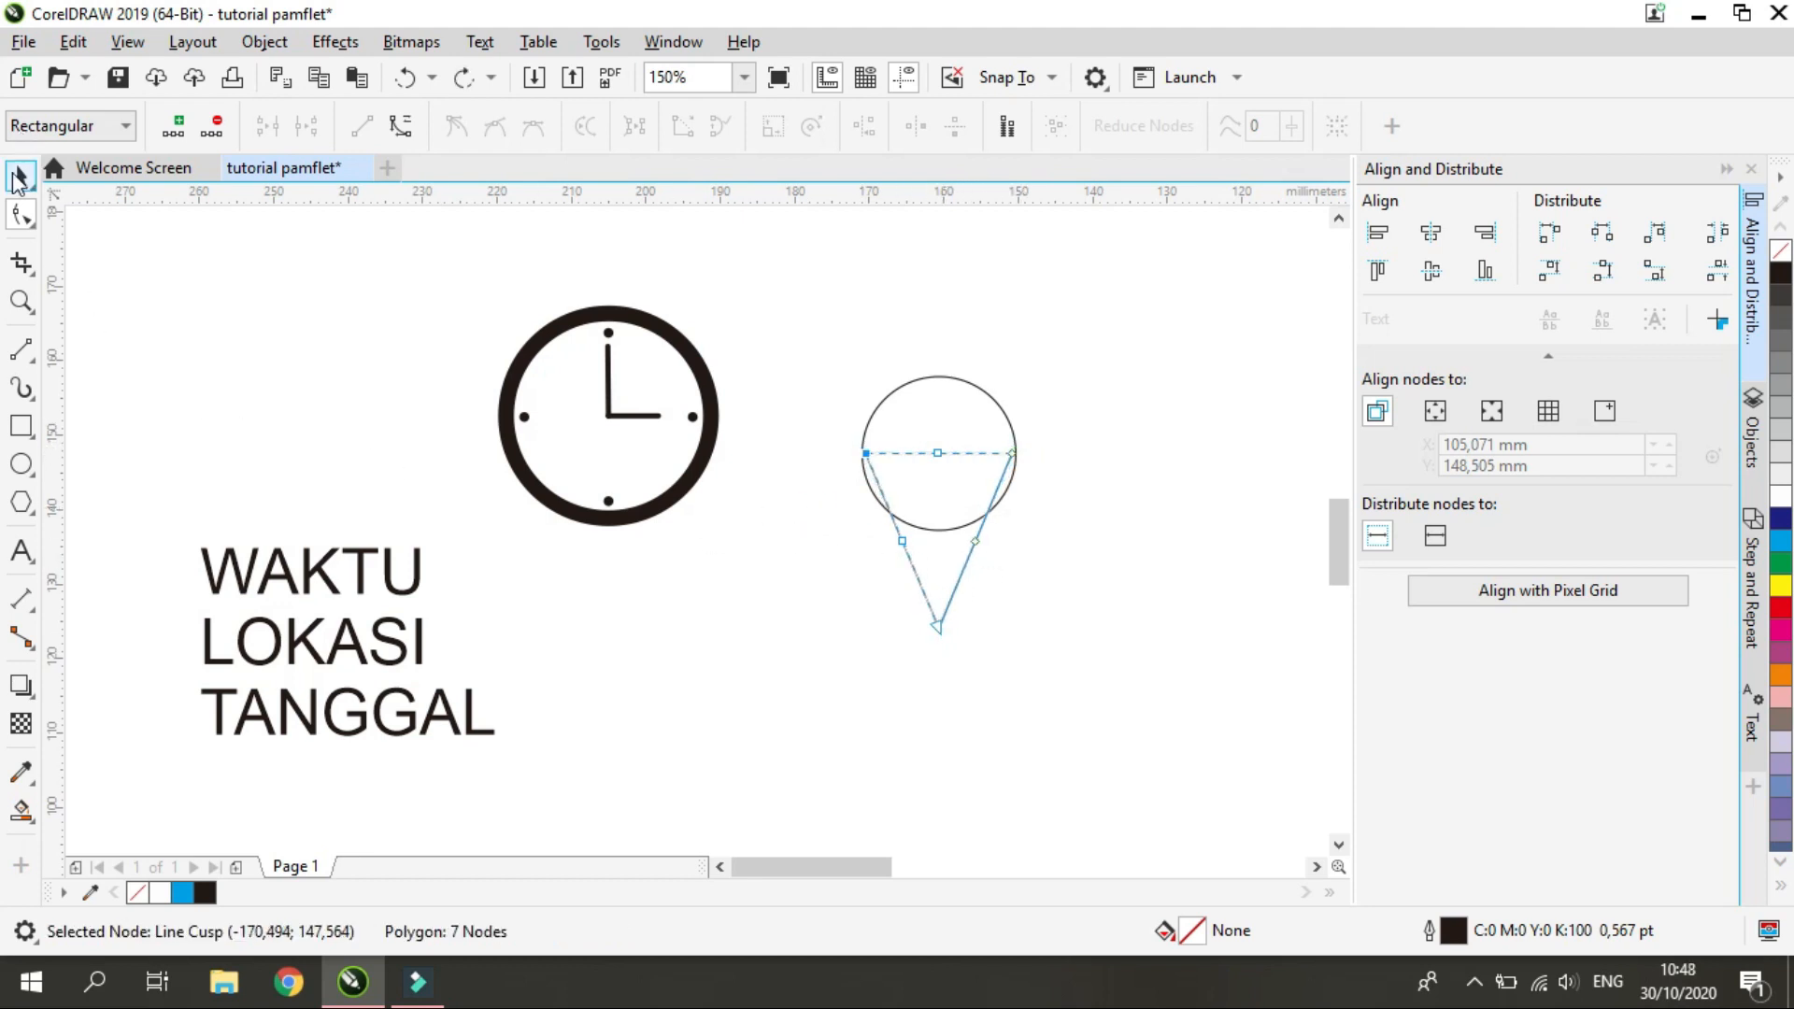
Convert the inverted triangle to curves and make its nodes editable with the Shape tool
click(20, 175)
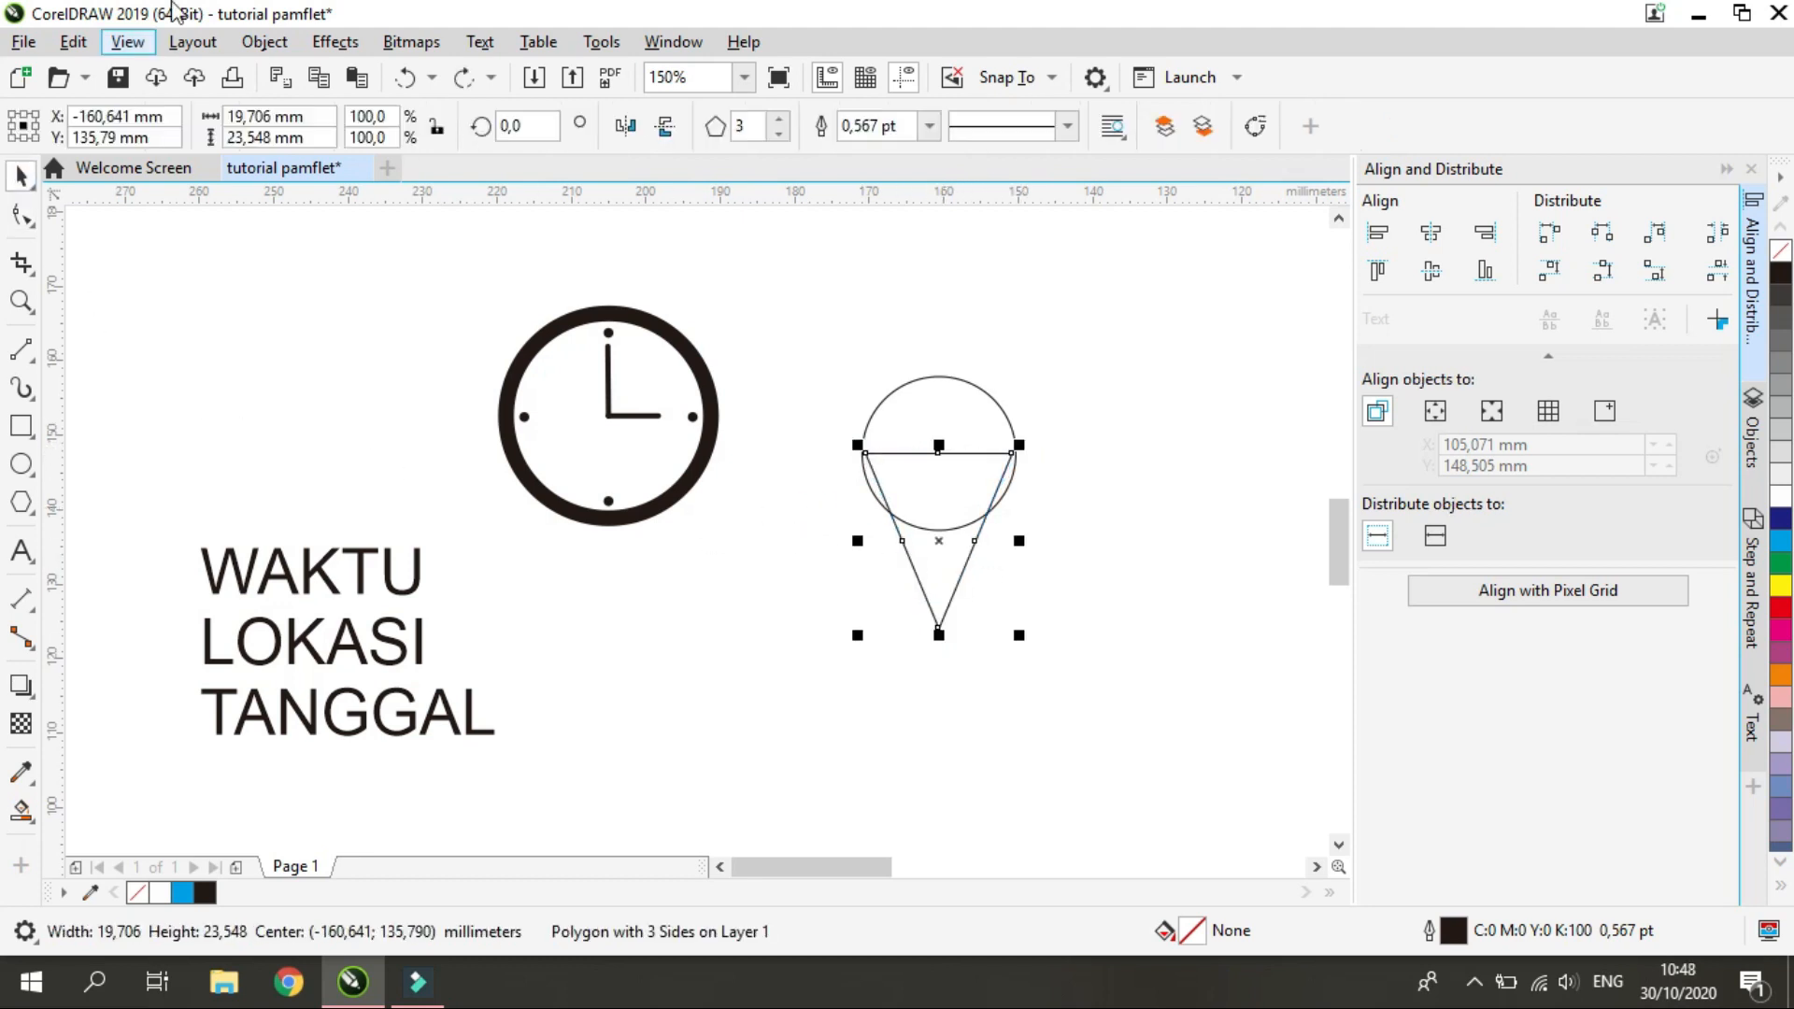
click(248, 52)
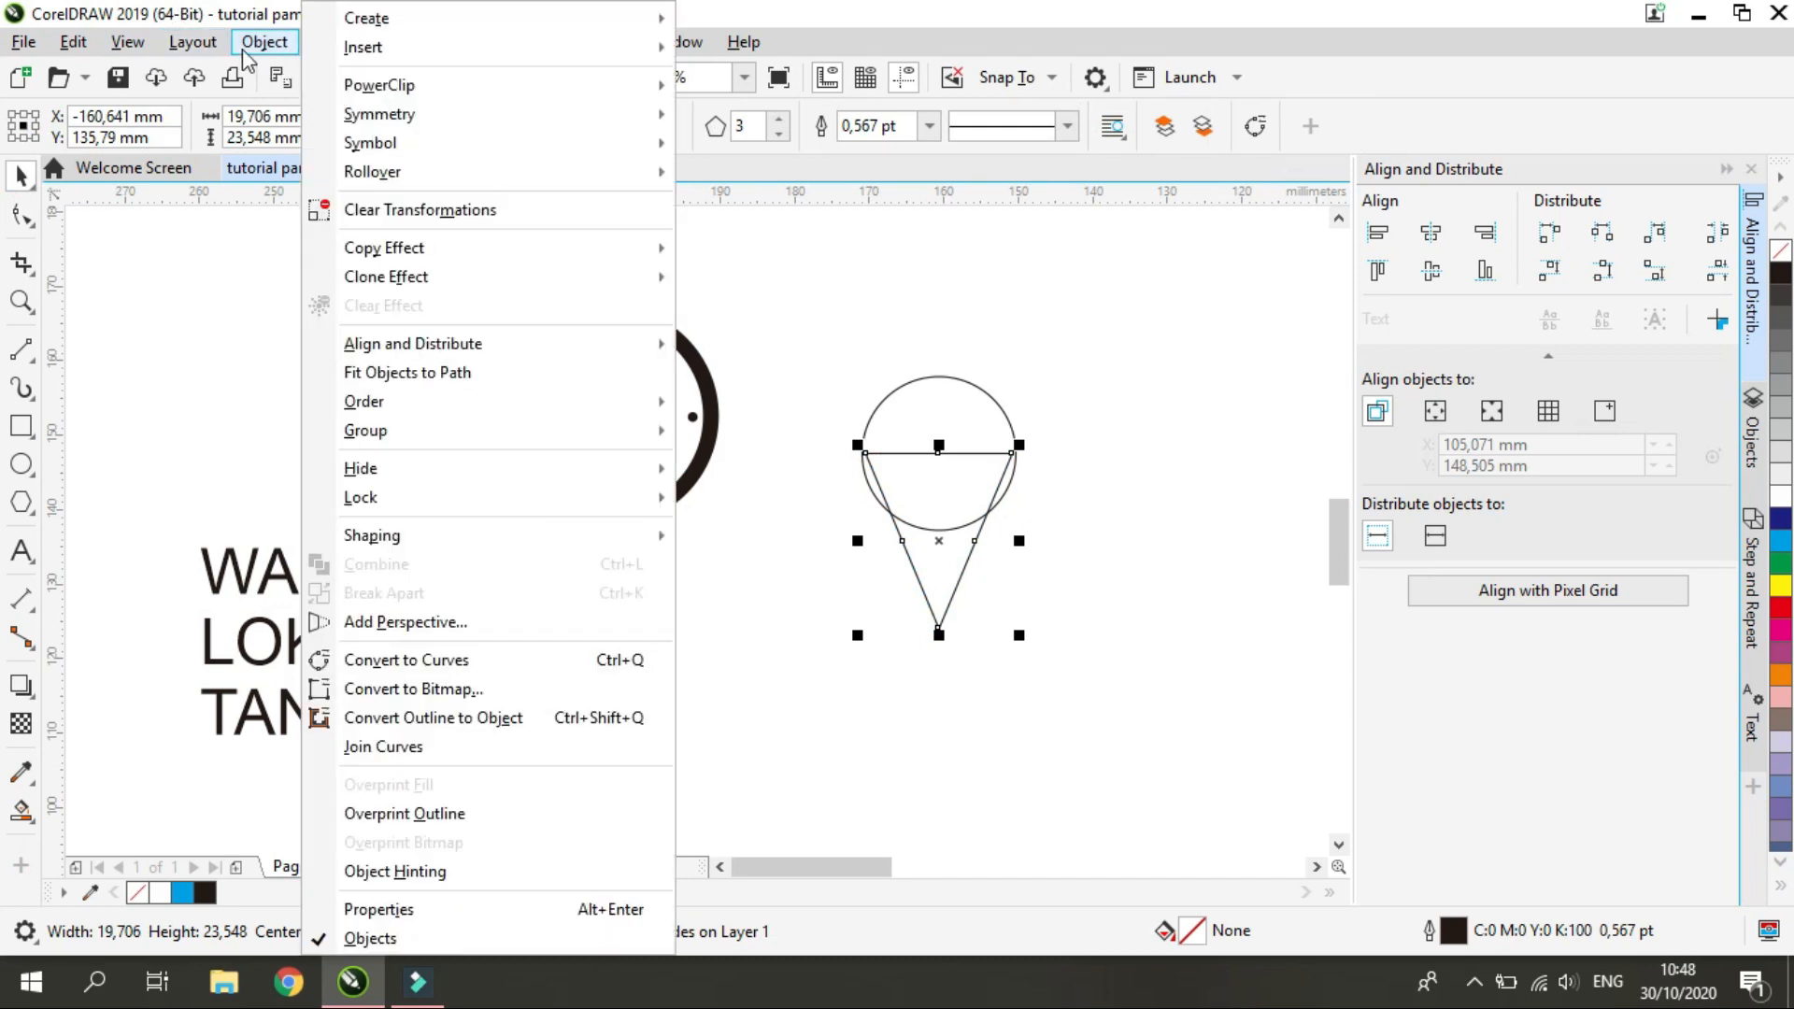
click(488, 665)
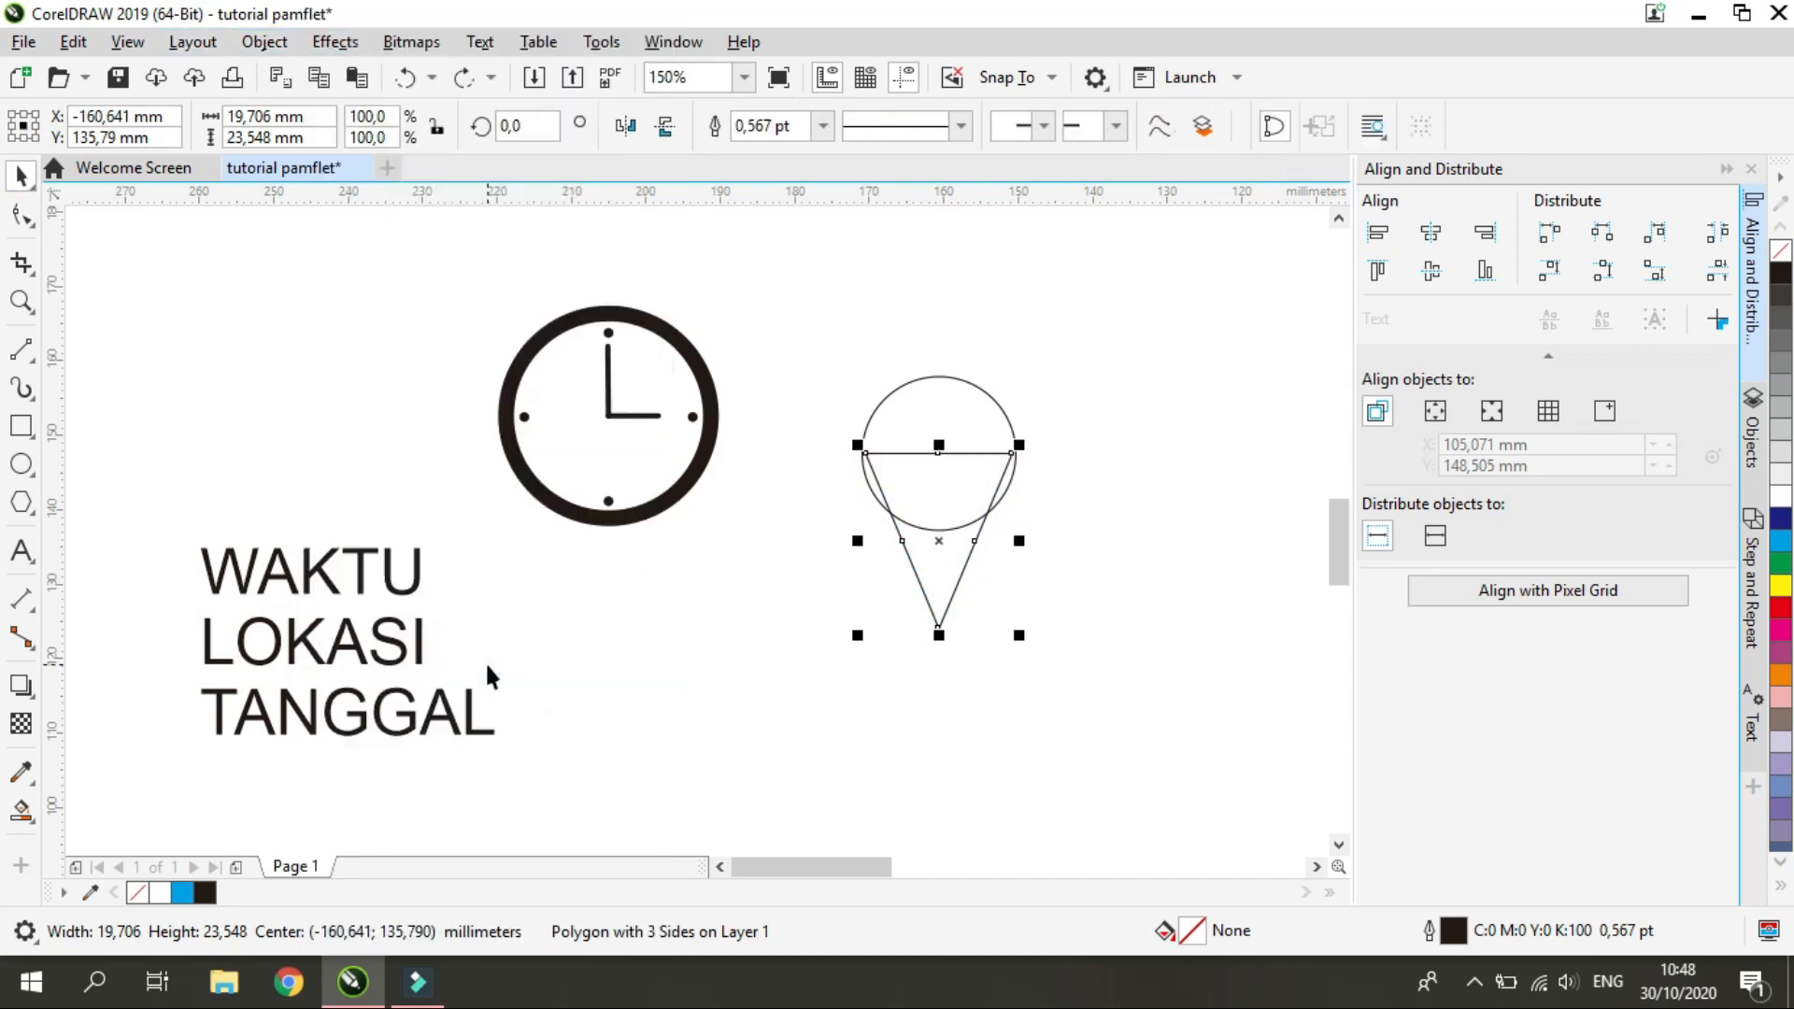
click(23, 215)
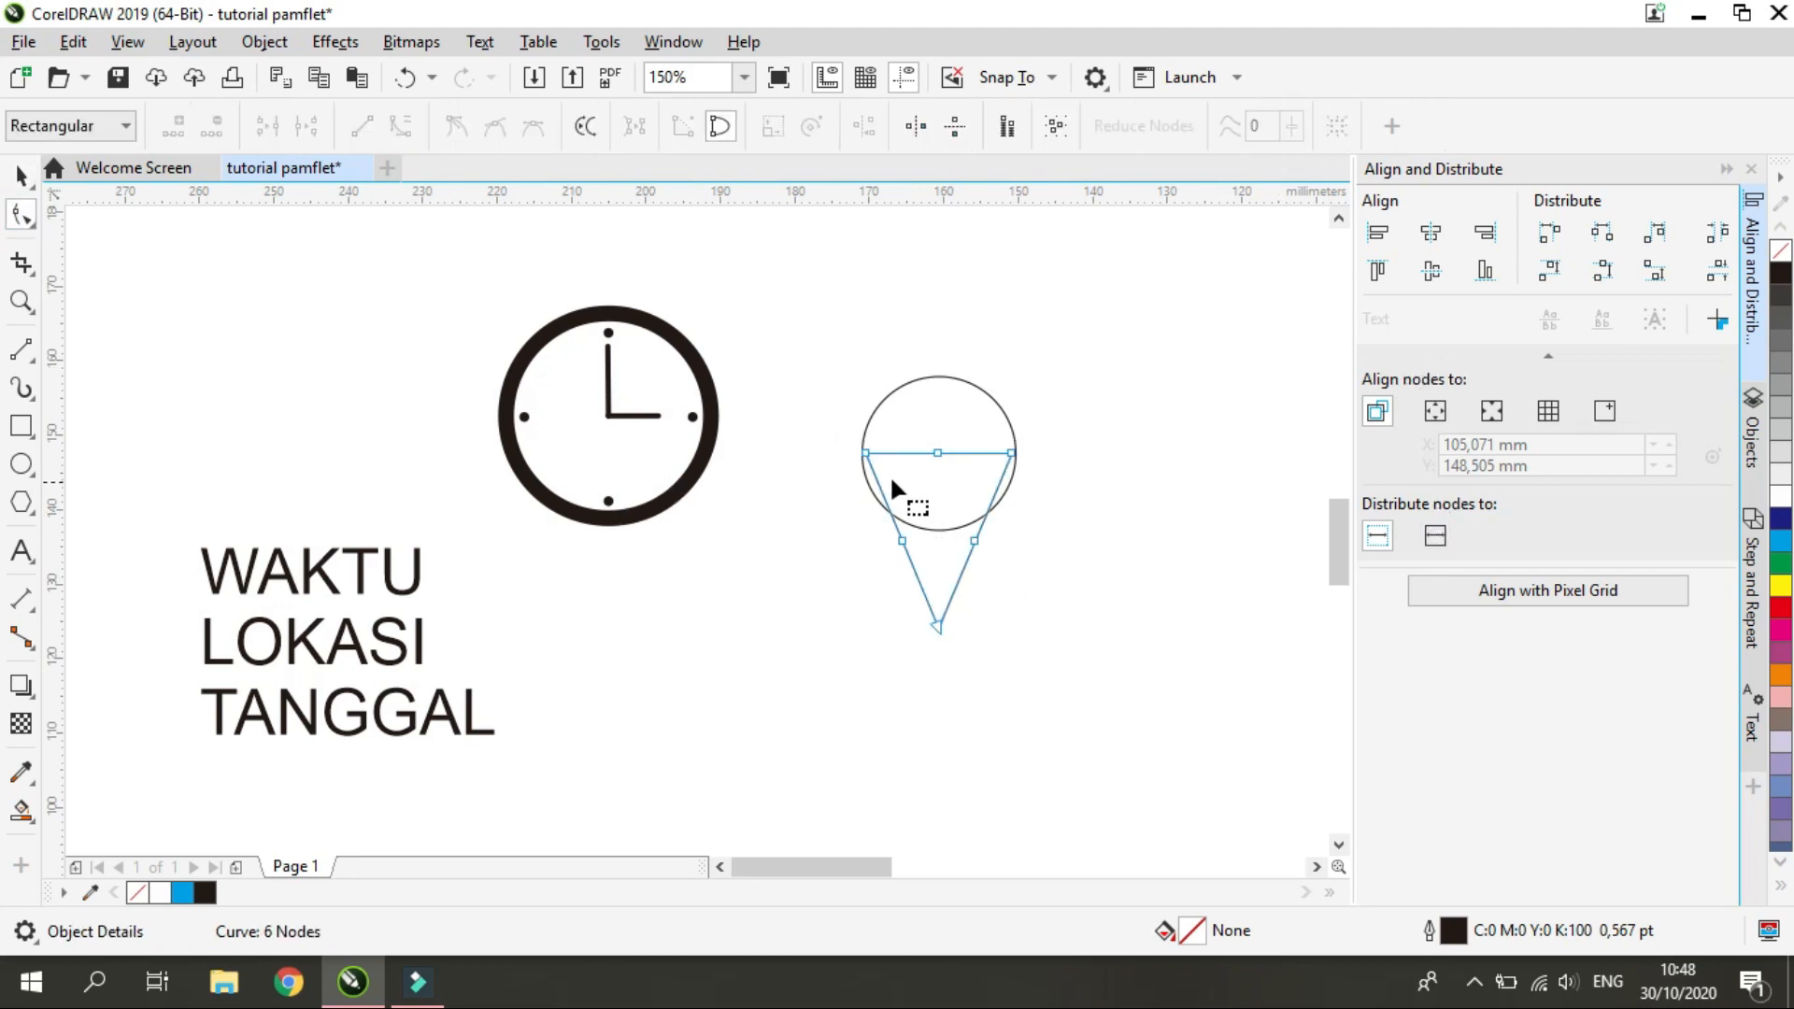
Try pulling a corner node and a side node of the converted triangle outward, undoing each move
drag(867, 453, 786, 719)
key(ctrl+z)
drag(975, 541, 1156, 622)
key(ctrl+z)
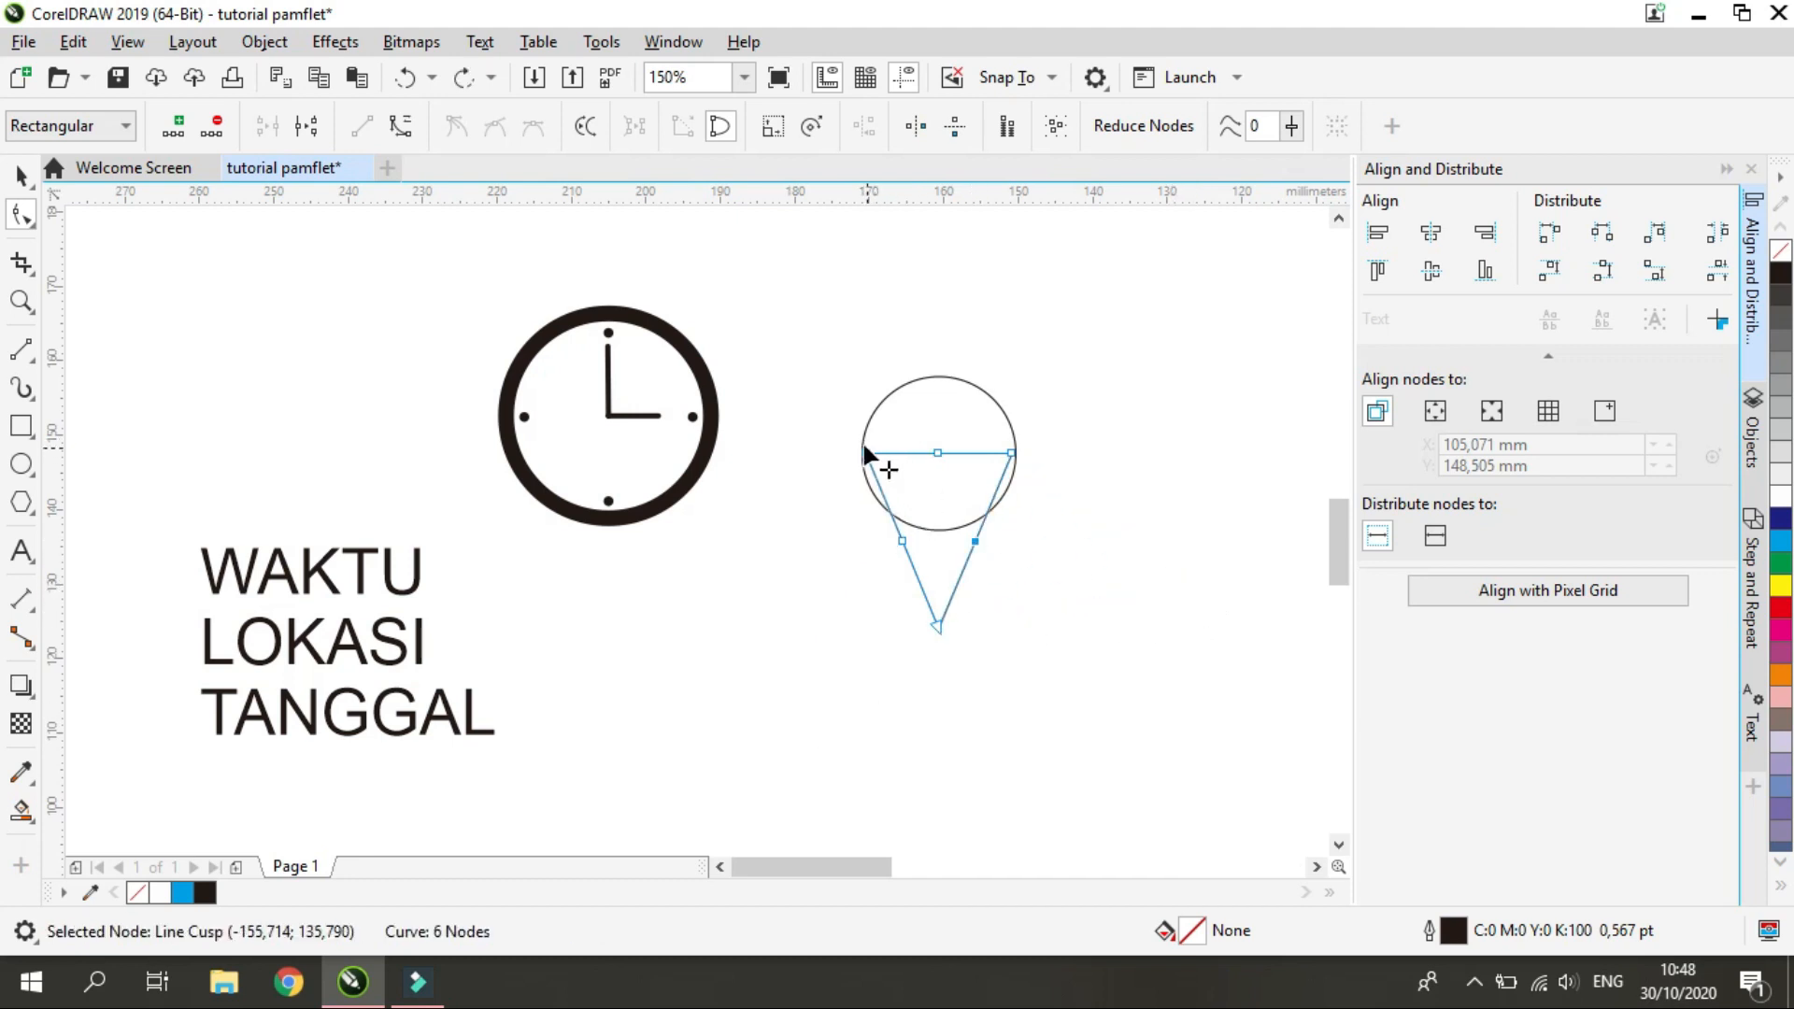
Move the triangle's two upper corner nodes onto the circle's sides and delete the upper edge's middle node
drag(867, 453, 859, 452)
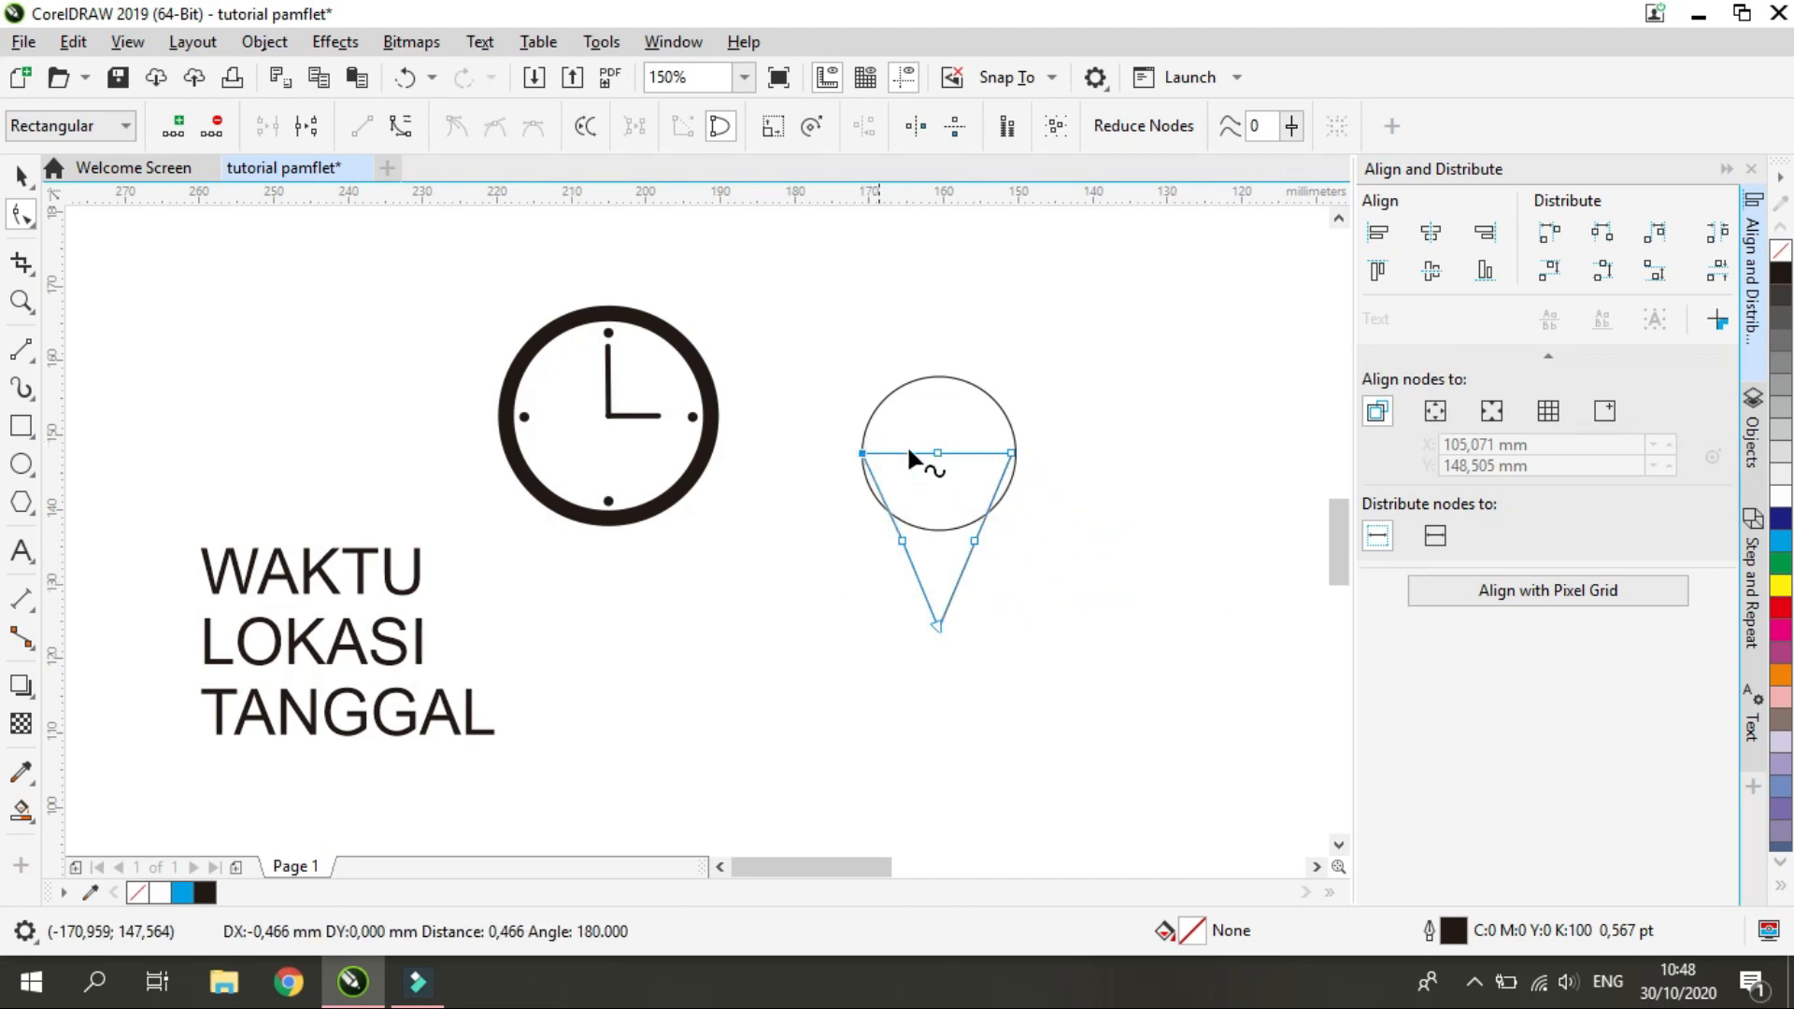
drag(1017, 447, 1019, 447)
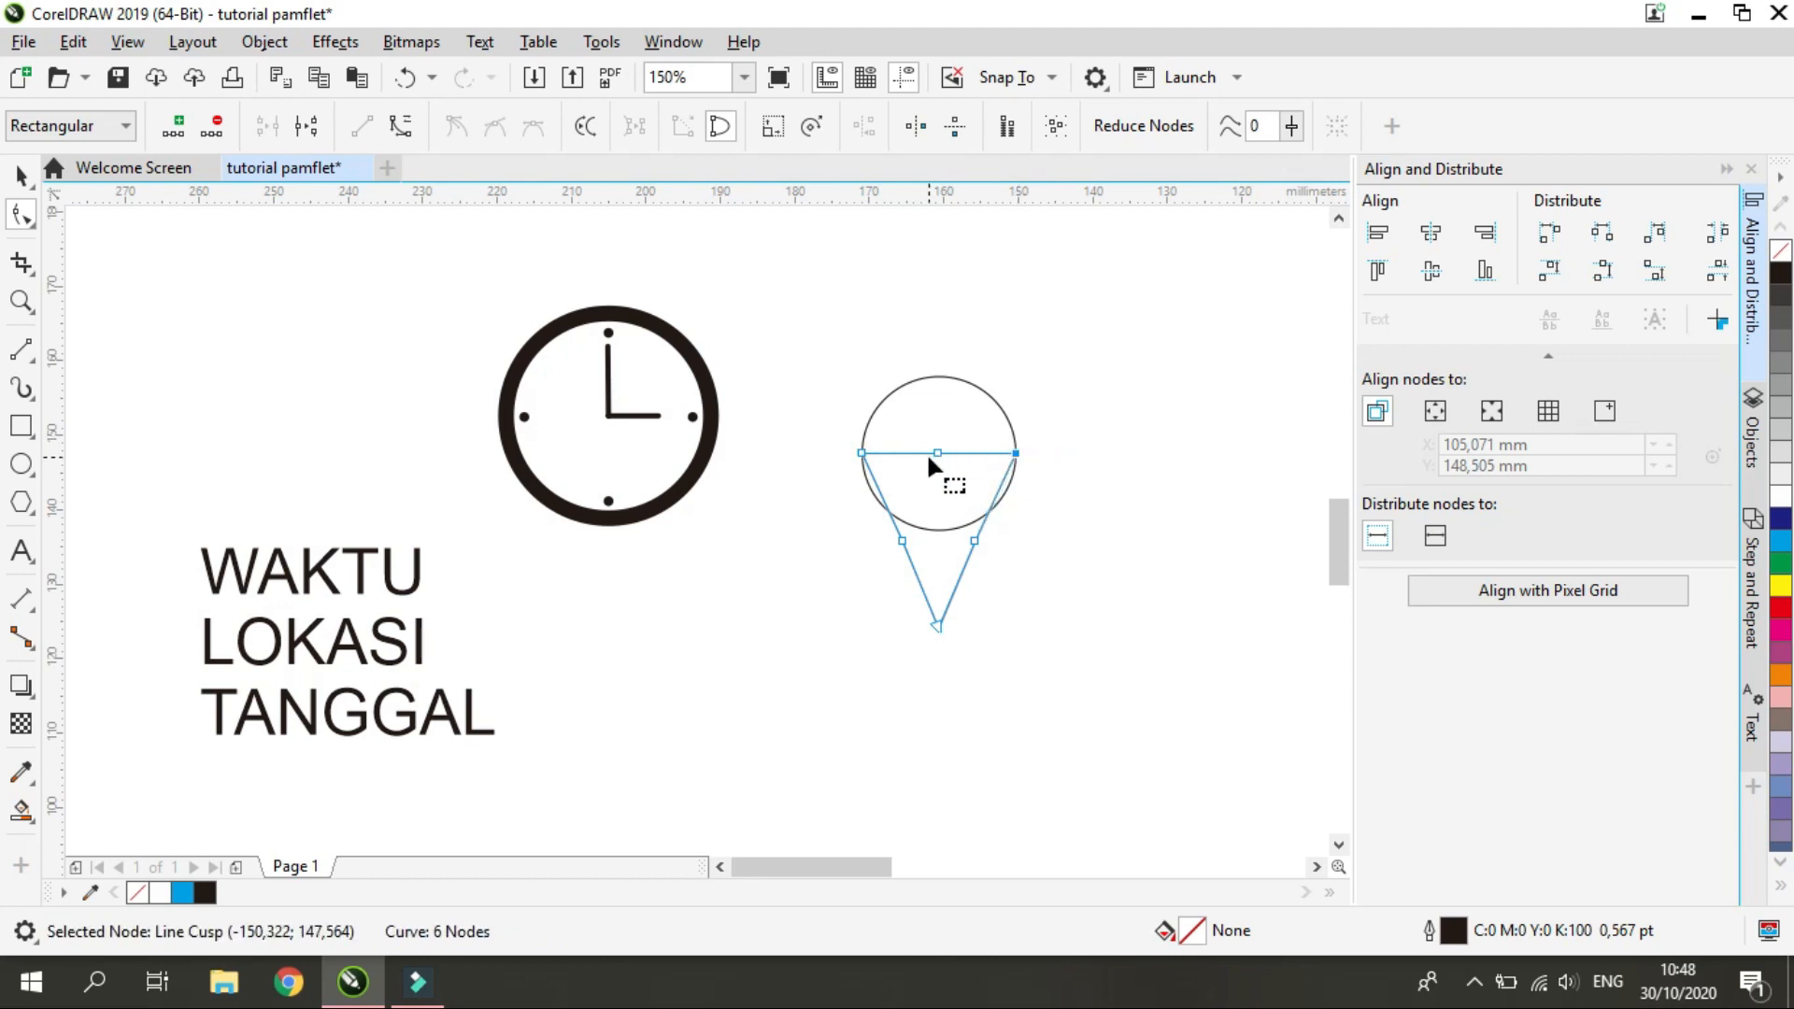
key(Delete)
click(948, 451)
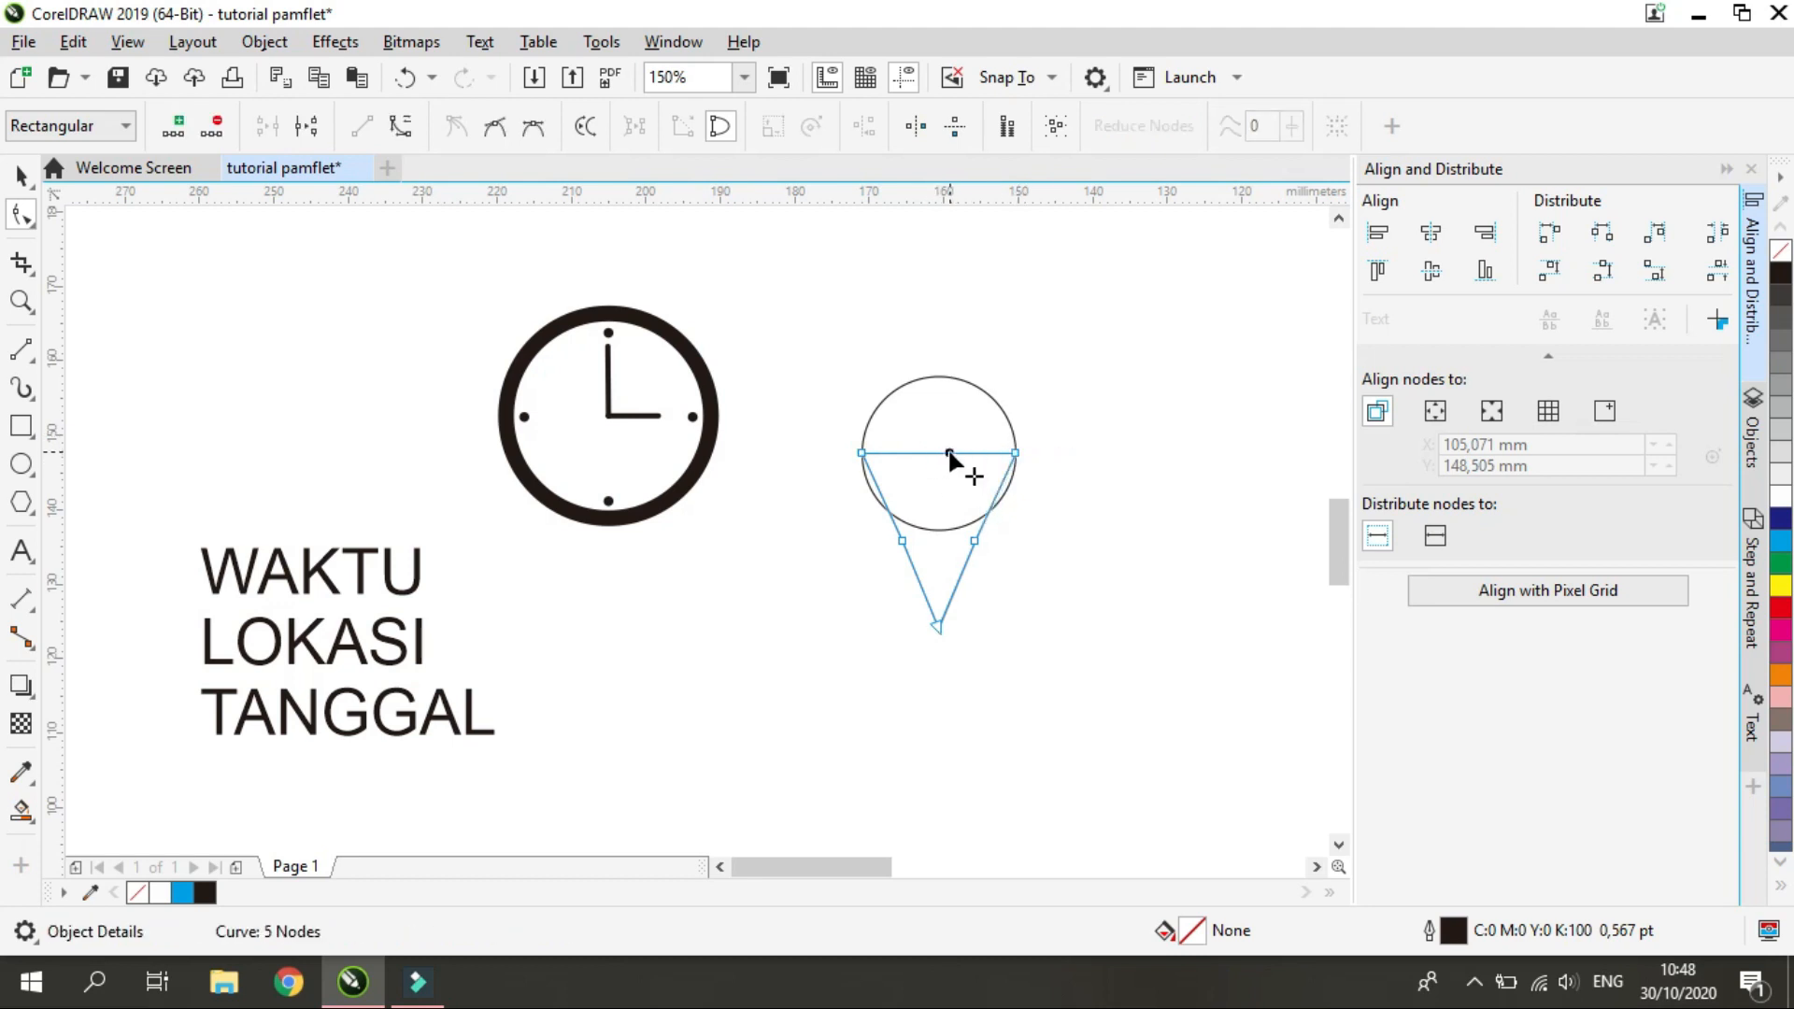
Delete the middle nodes of the triangle's slanted sides and lower its tip node to about Y 121.2 mm
click(945, 644)
drag(936, 620, 939, 688)
double_click(974, 541)
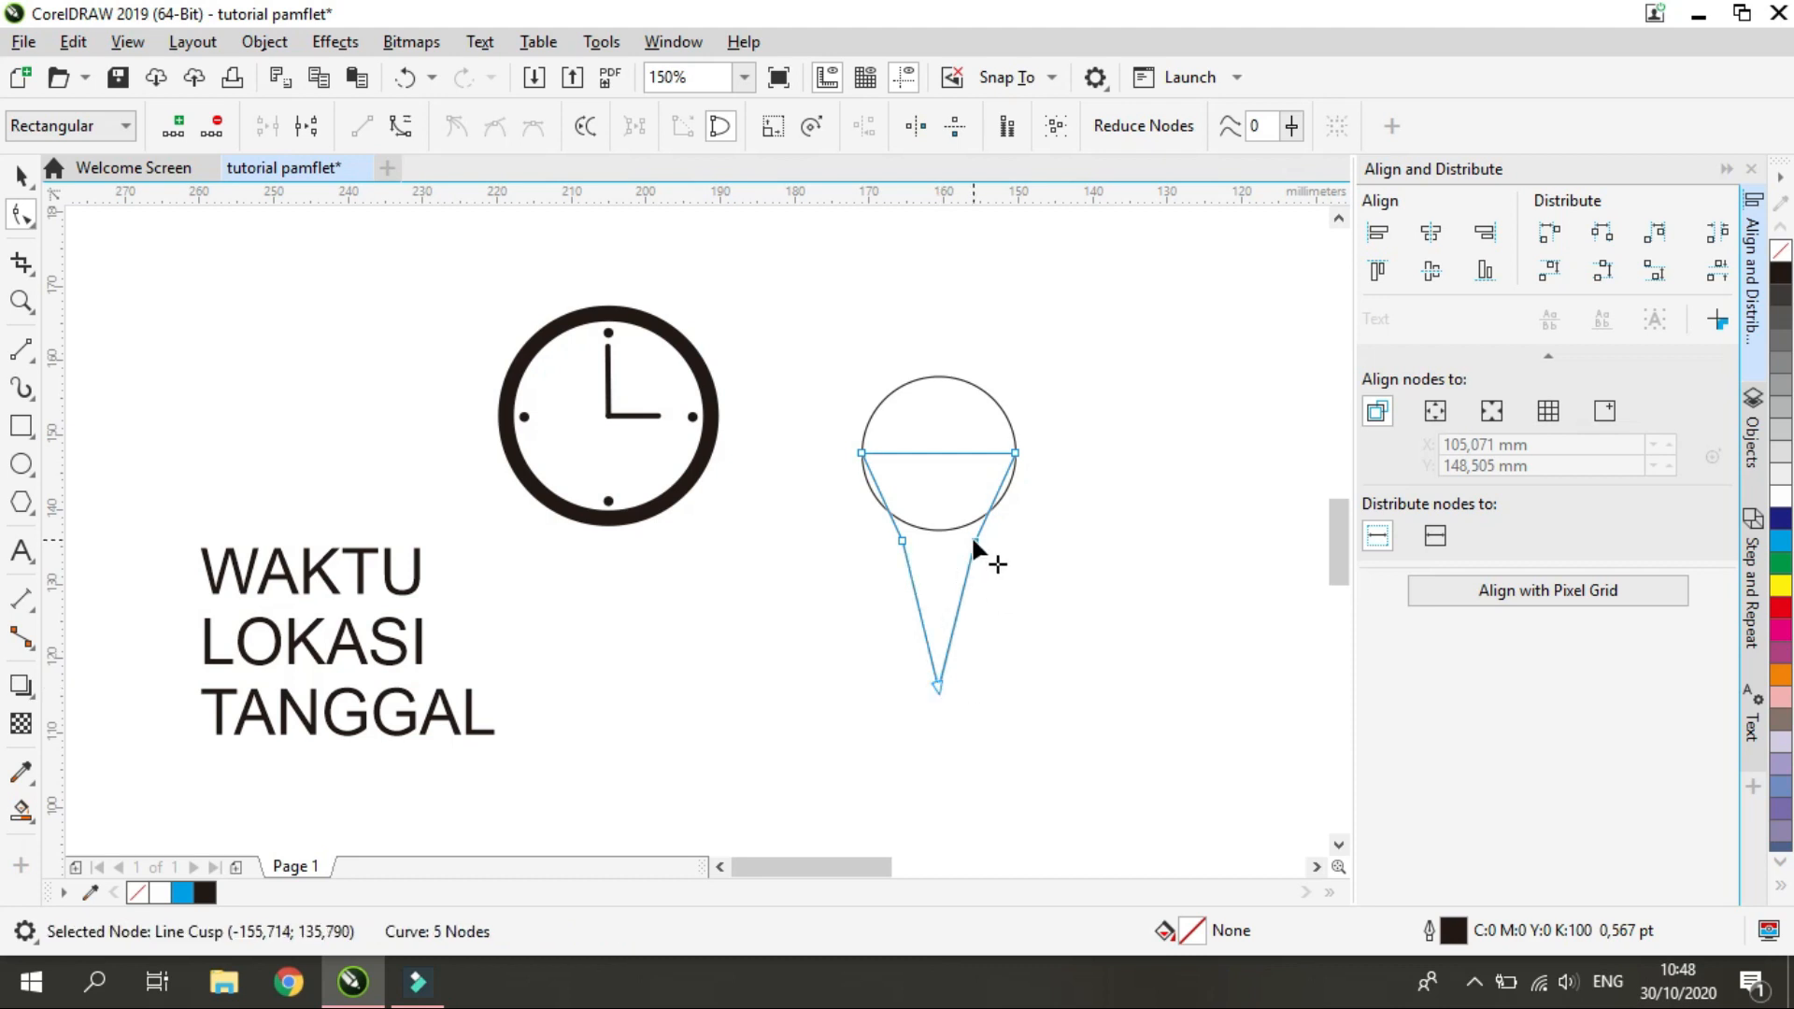
double_click(901, 541)
drag(931, 687, 934, 647)
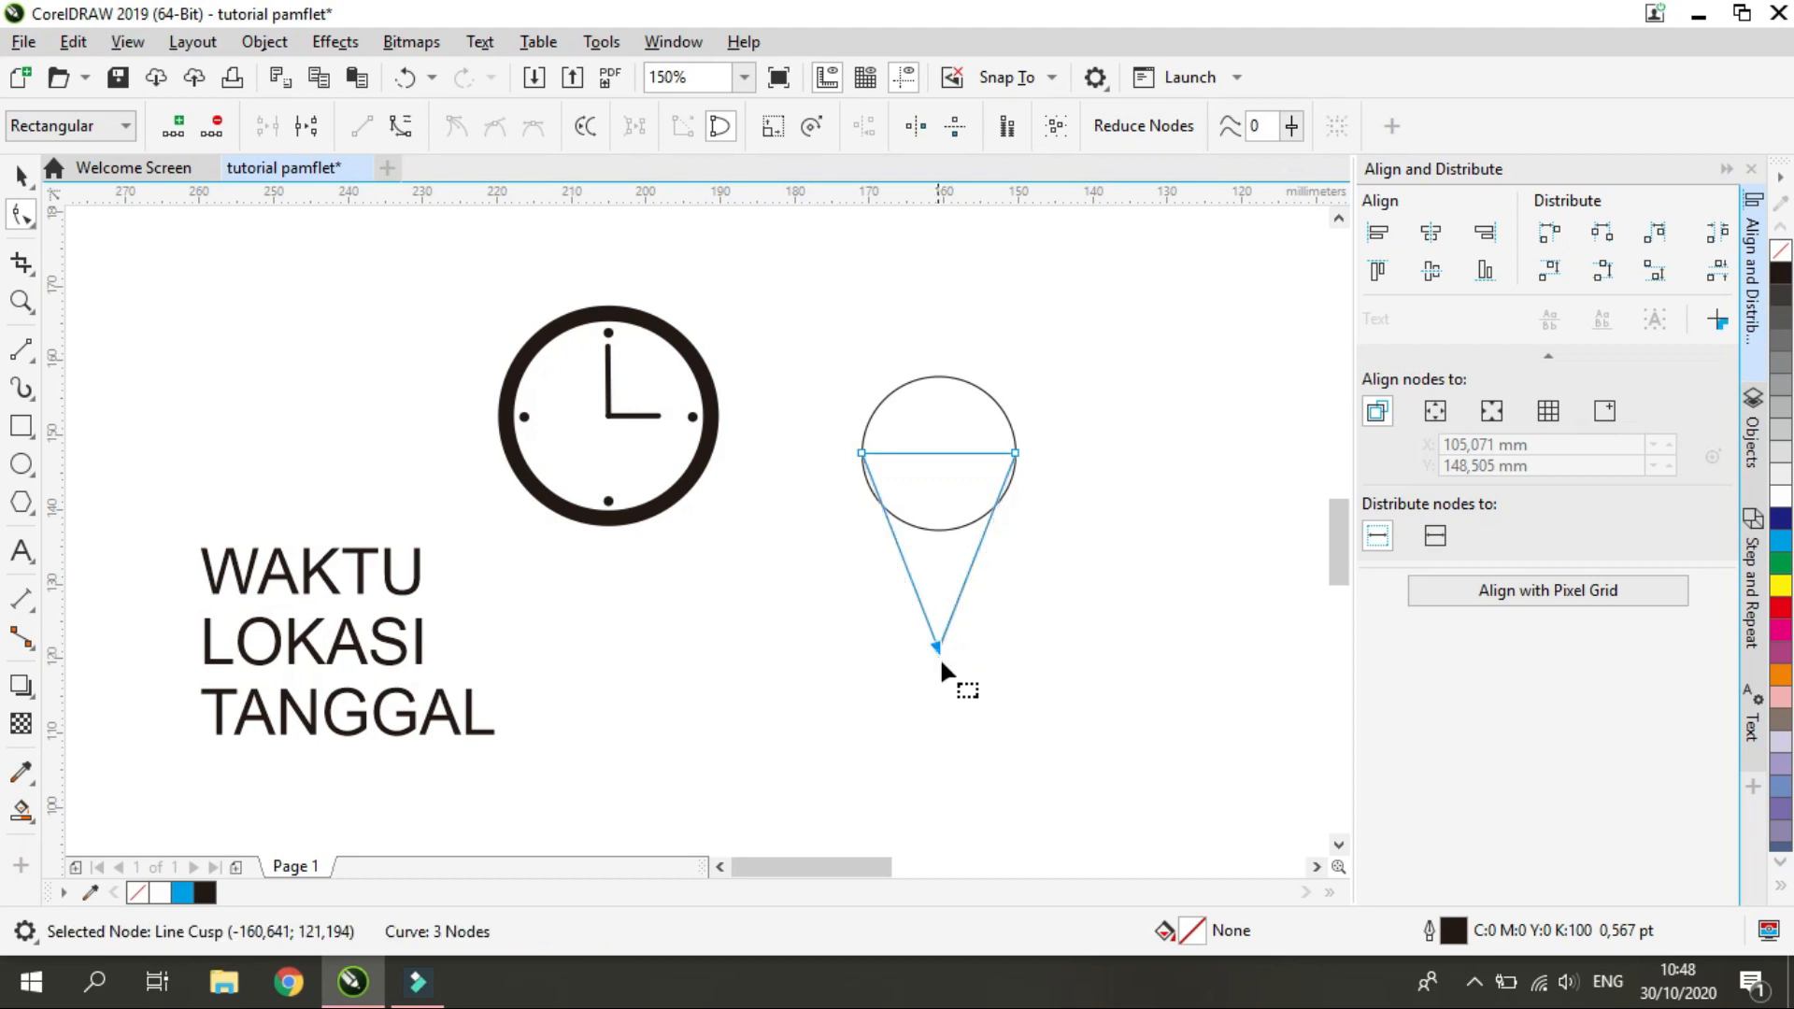
click(971, 643)
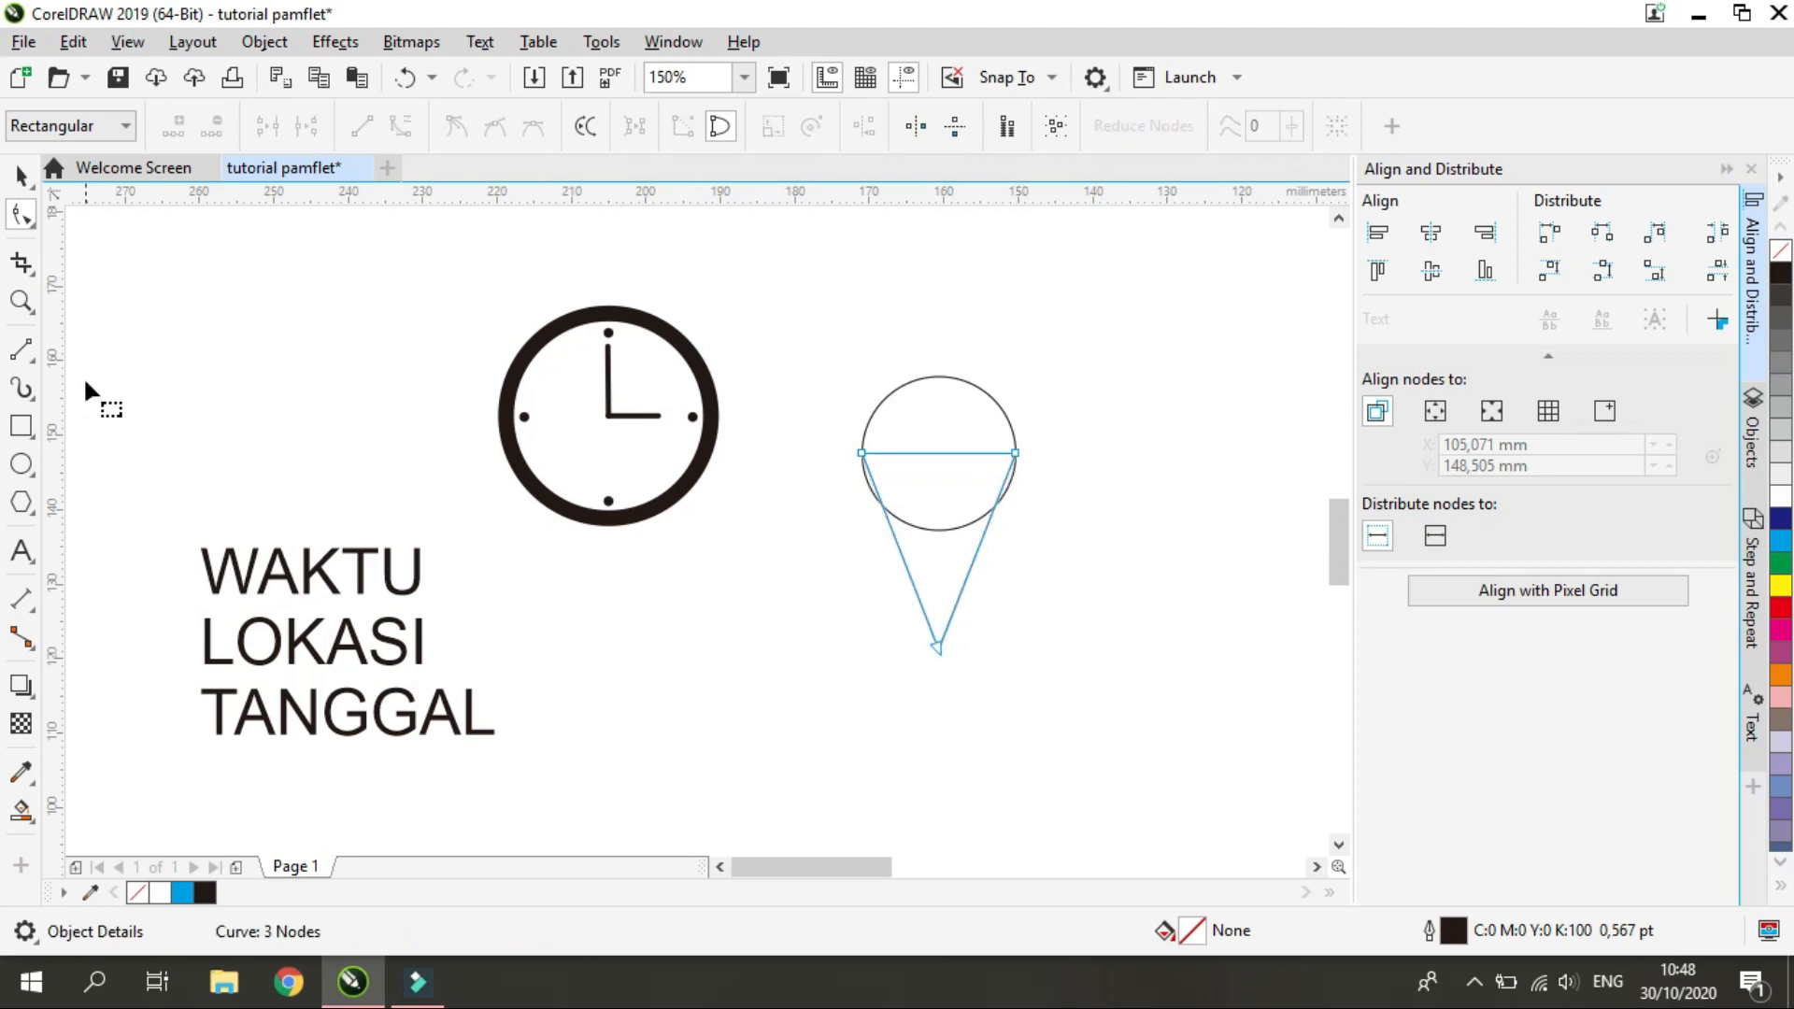
Weld the circle and the triangle into a single map pin outline
click(19, 174)
shift+click(985, 392)
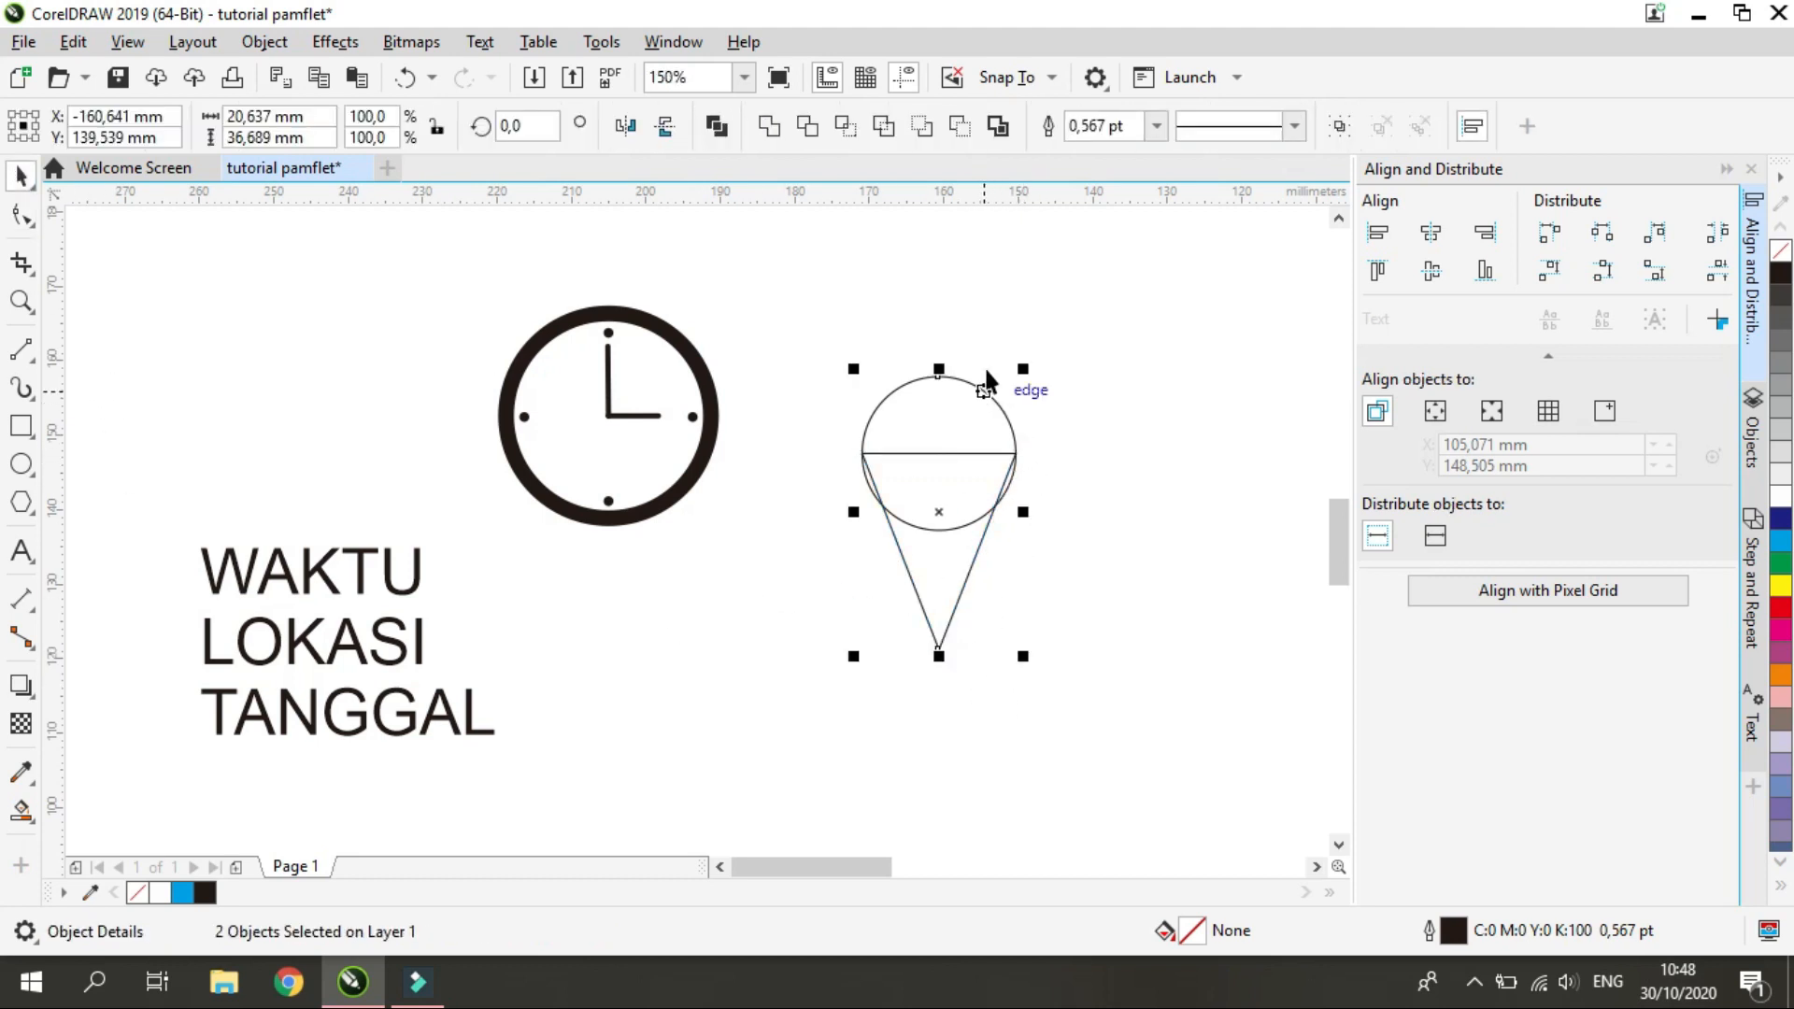
click(767, 128)
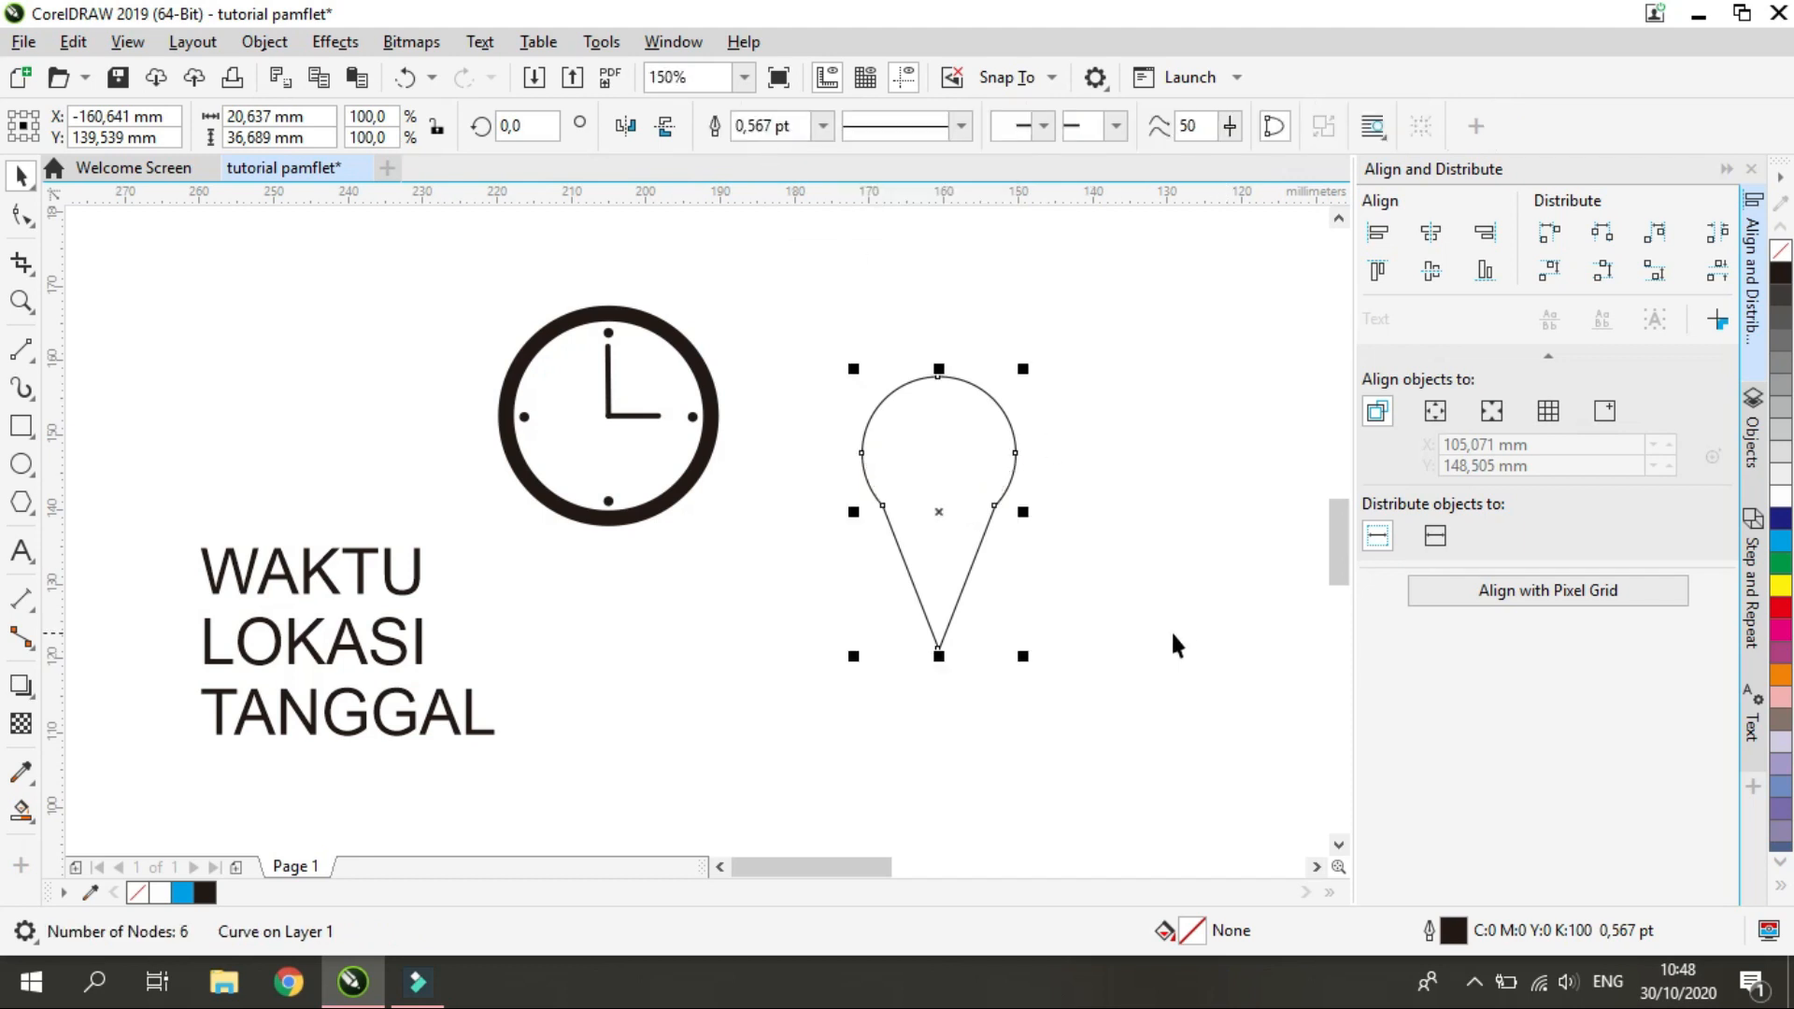
Smooth the pin outline by deleting the two nodes where the circle meets the triangle's sides
click(1073, 544)
click(940, 528)
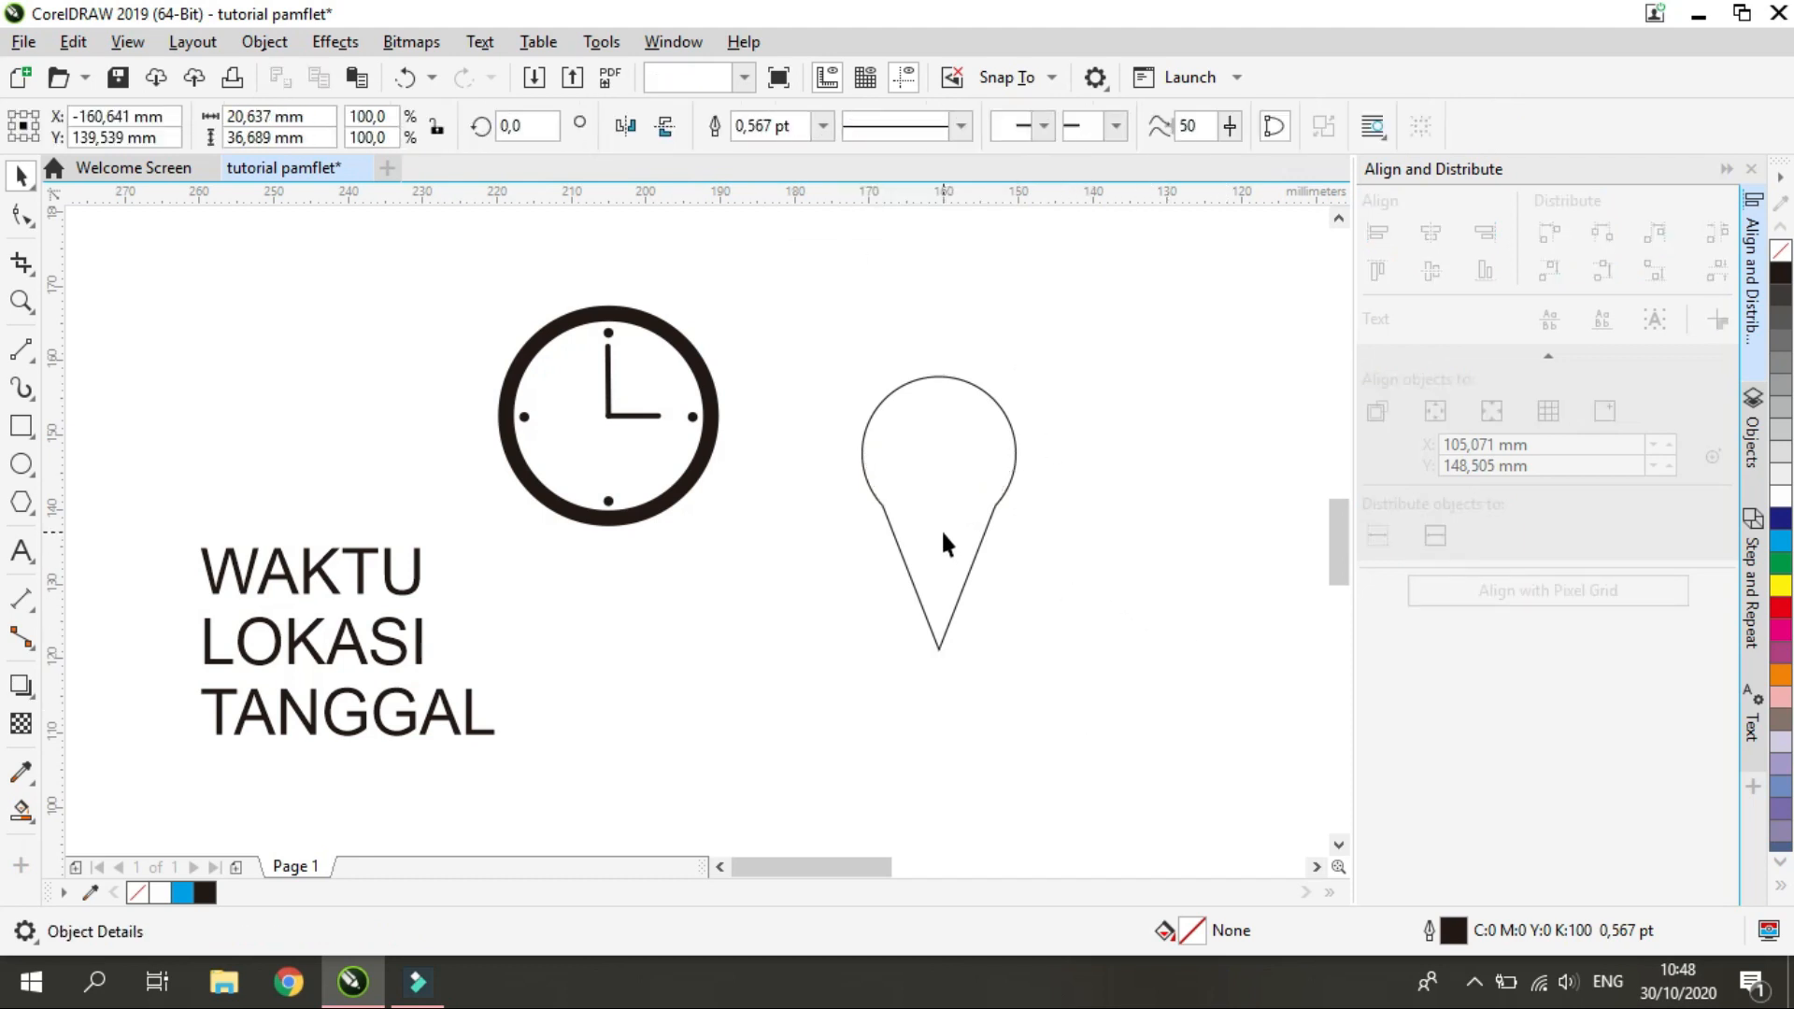
click(21, 215)
click(883, 503)
key(Delete)
click(994, 506)
key(Delete)
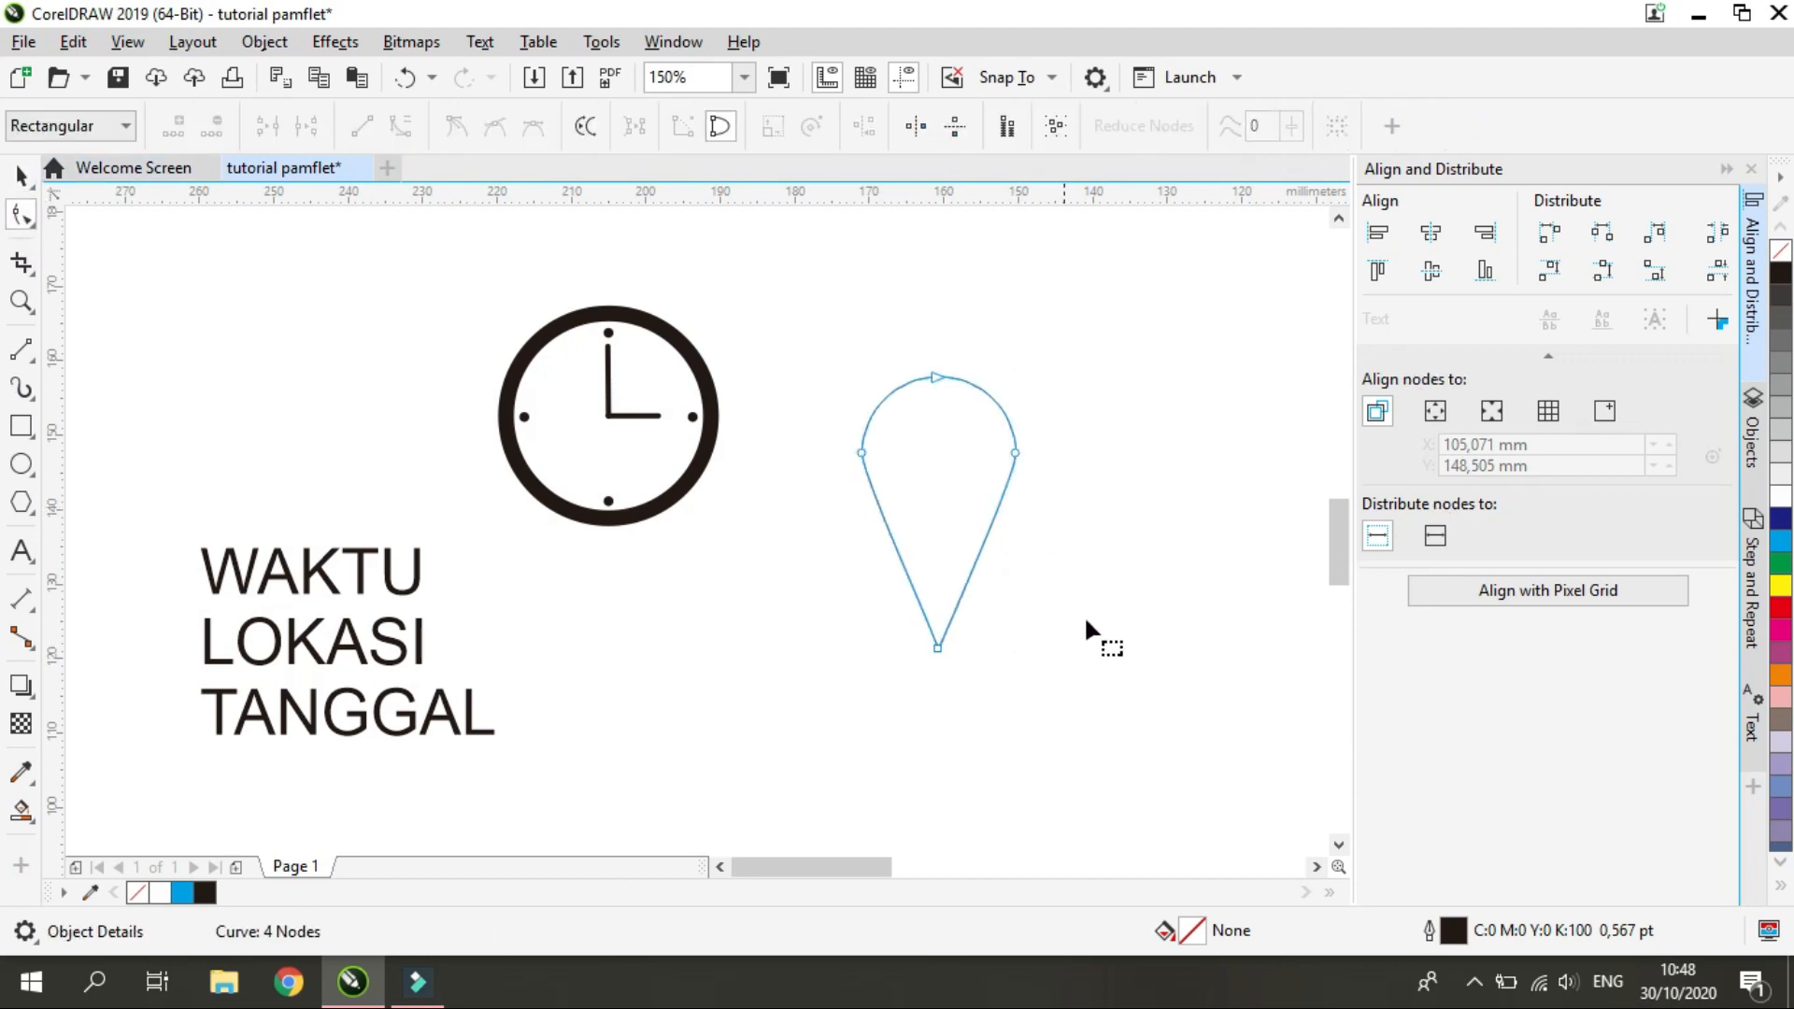
click(20, 177)
click(1116, 728)
click(975, 478)
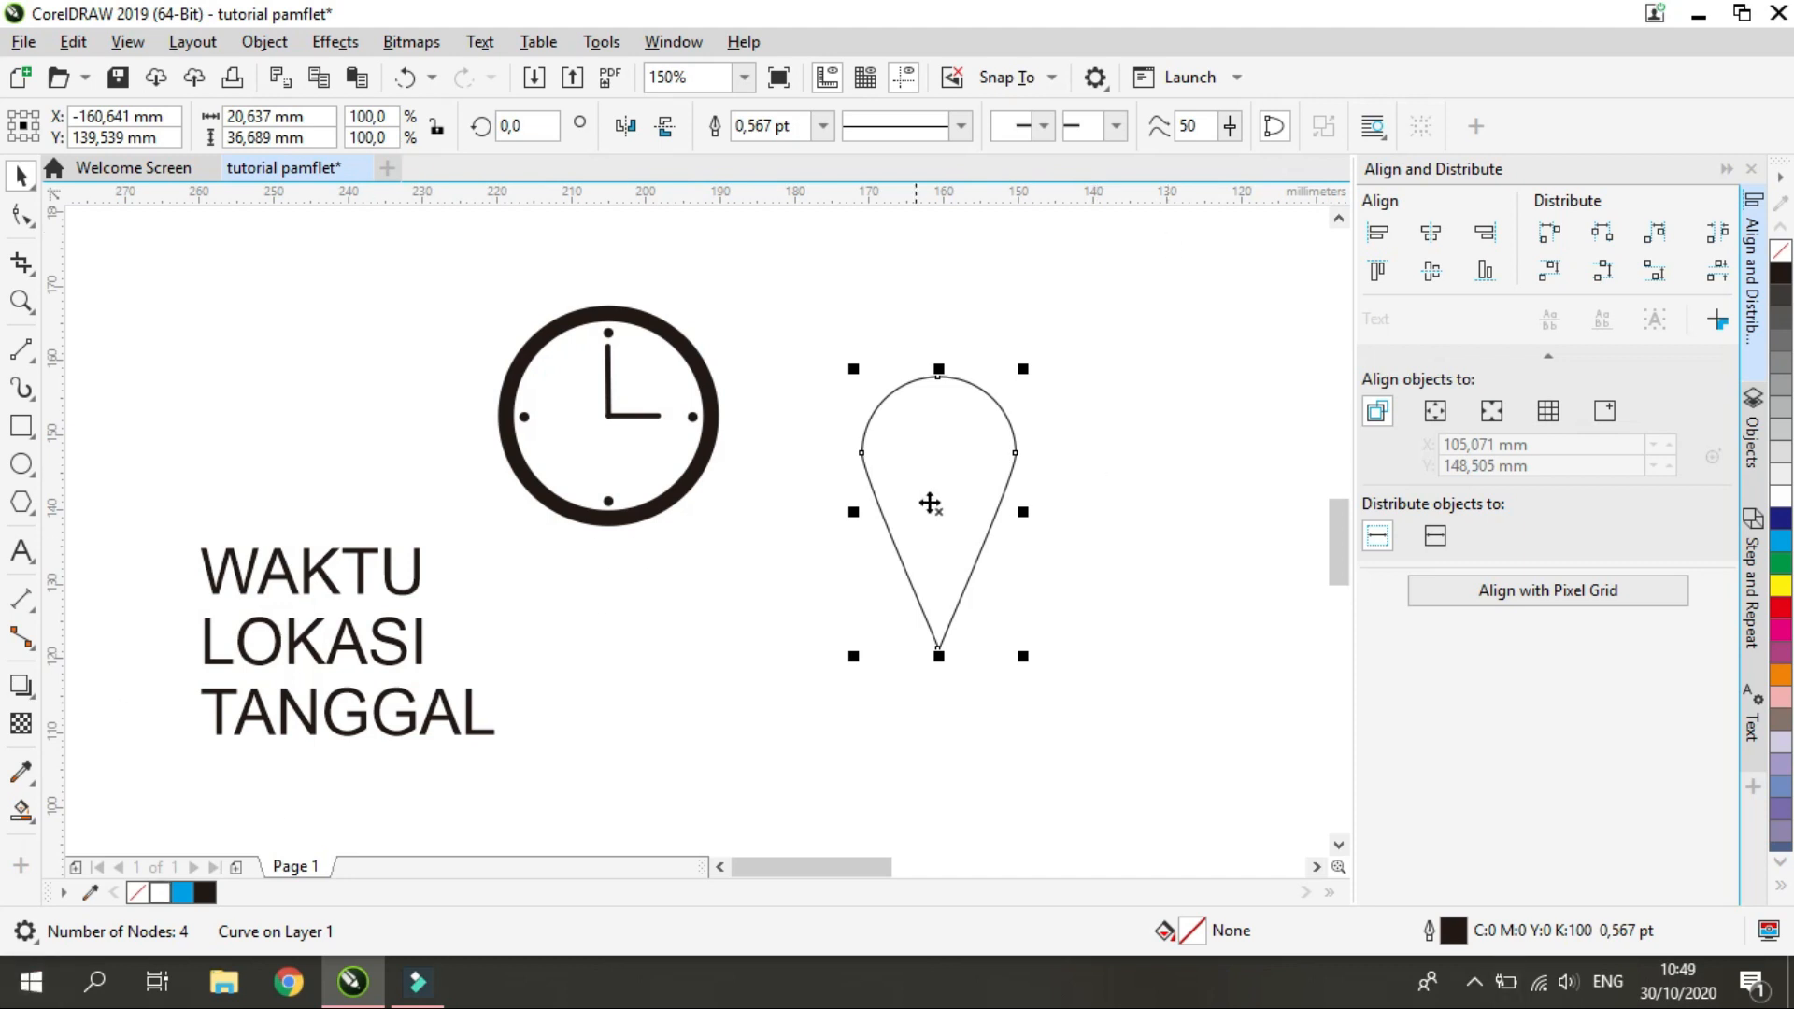
click(1117, 553)
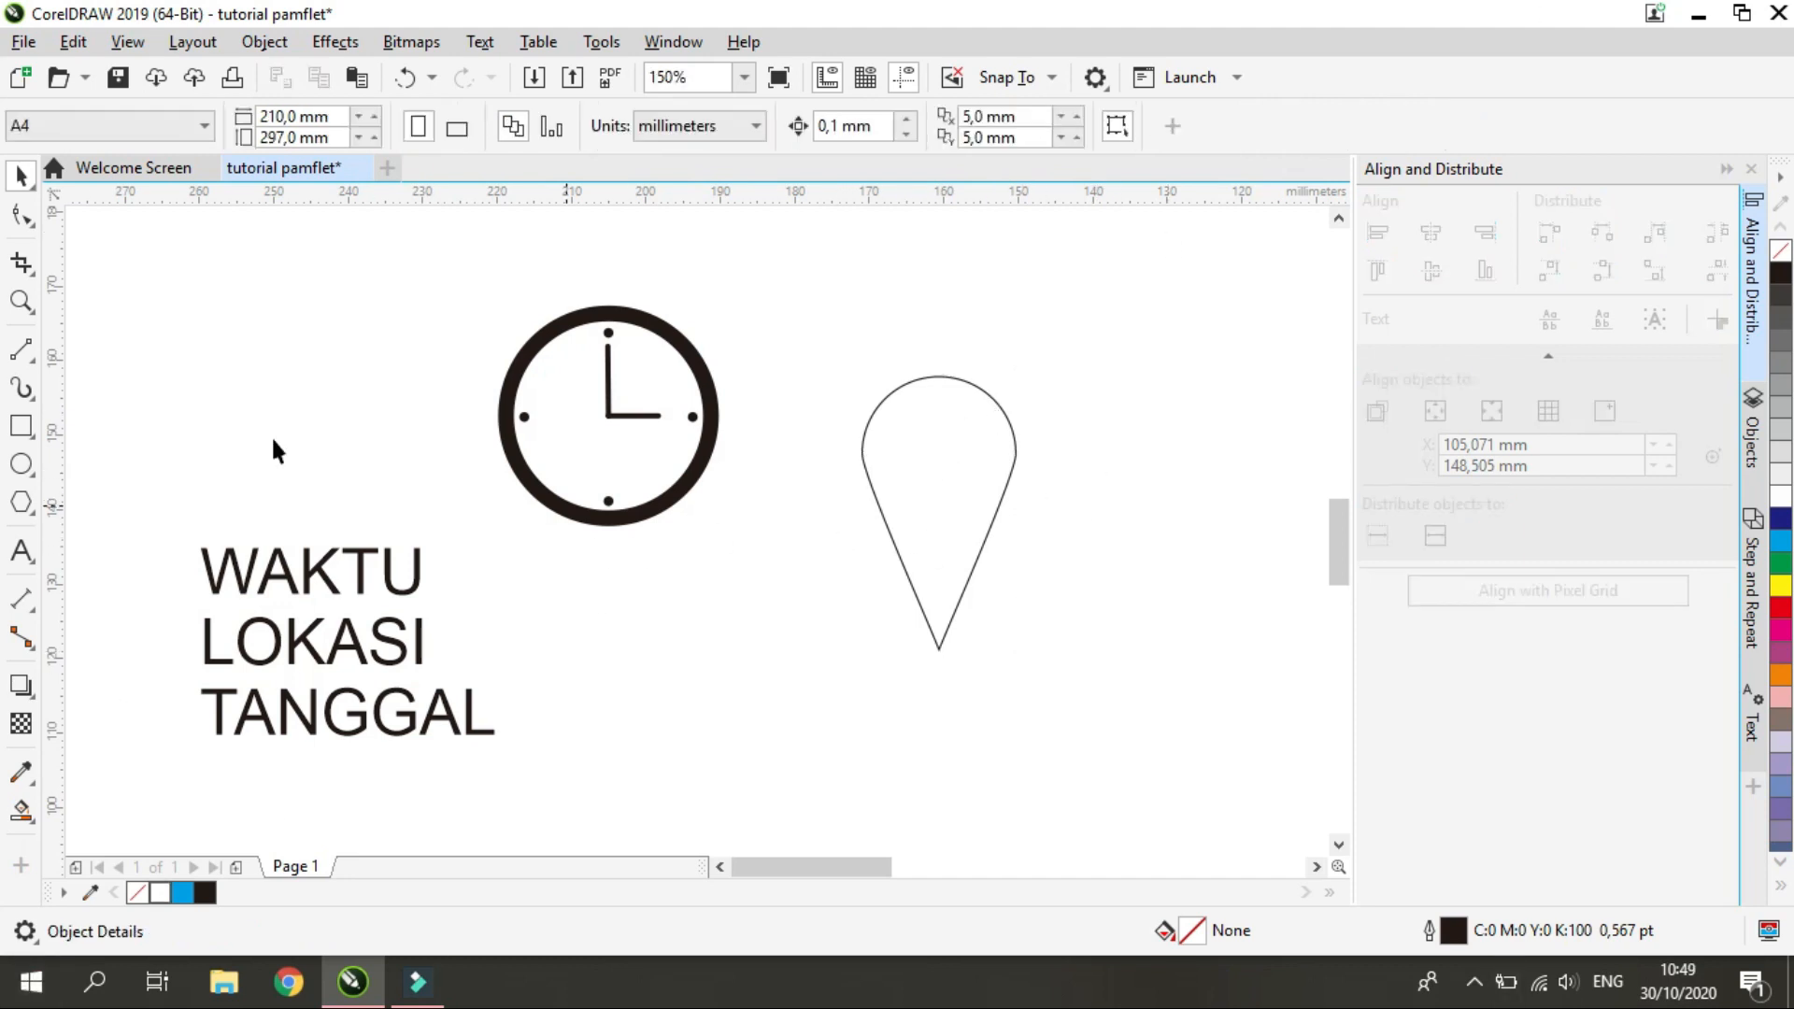
Draw a small circle inside the pin's head and align its centre horizontally with the pin outline
click(21, 464)
mouse_move(917, 429)
mouse_down()
mouse_move(967, 496)
mouse_move(938, 446)
mouse_up()
shift+click(1012, 453)
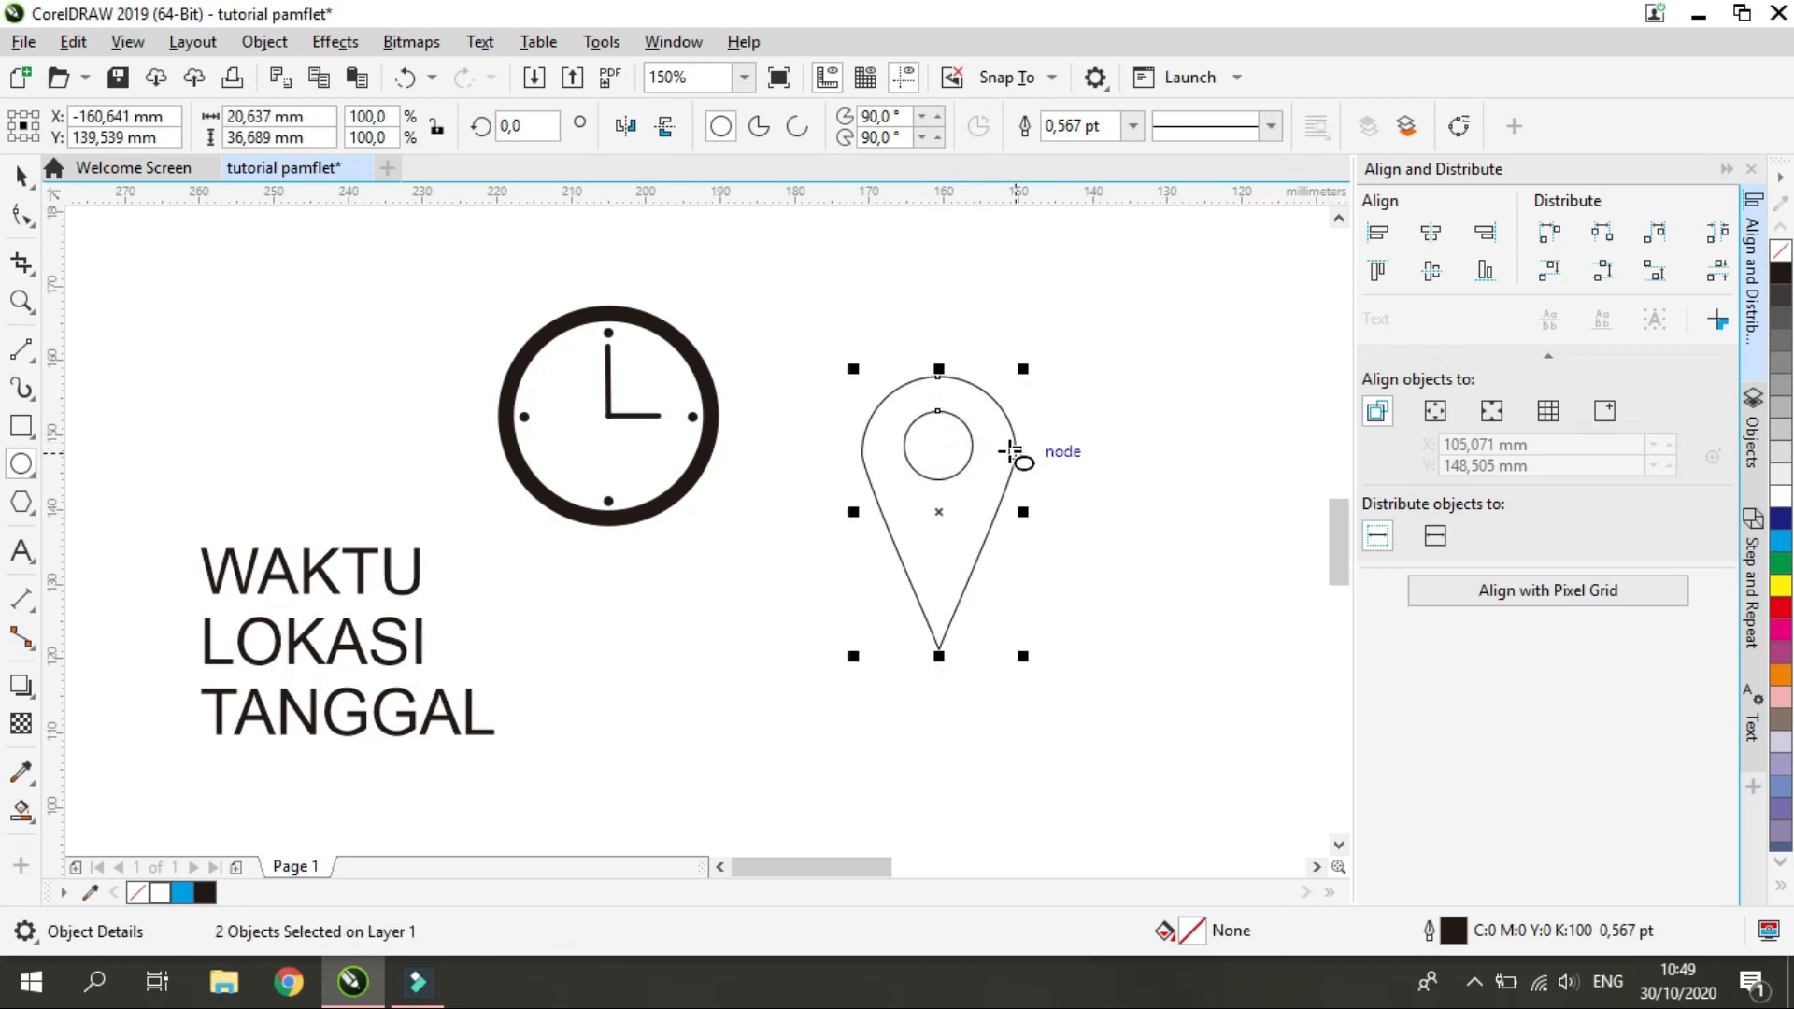
click(1431, 232)
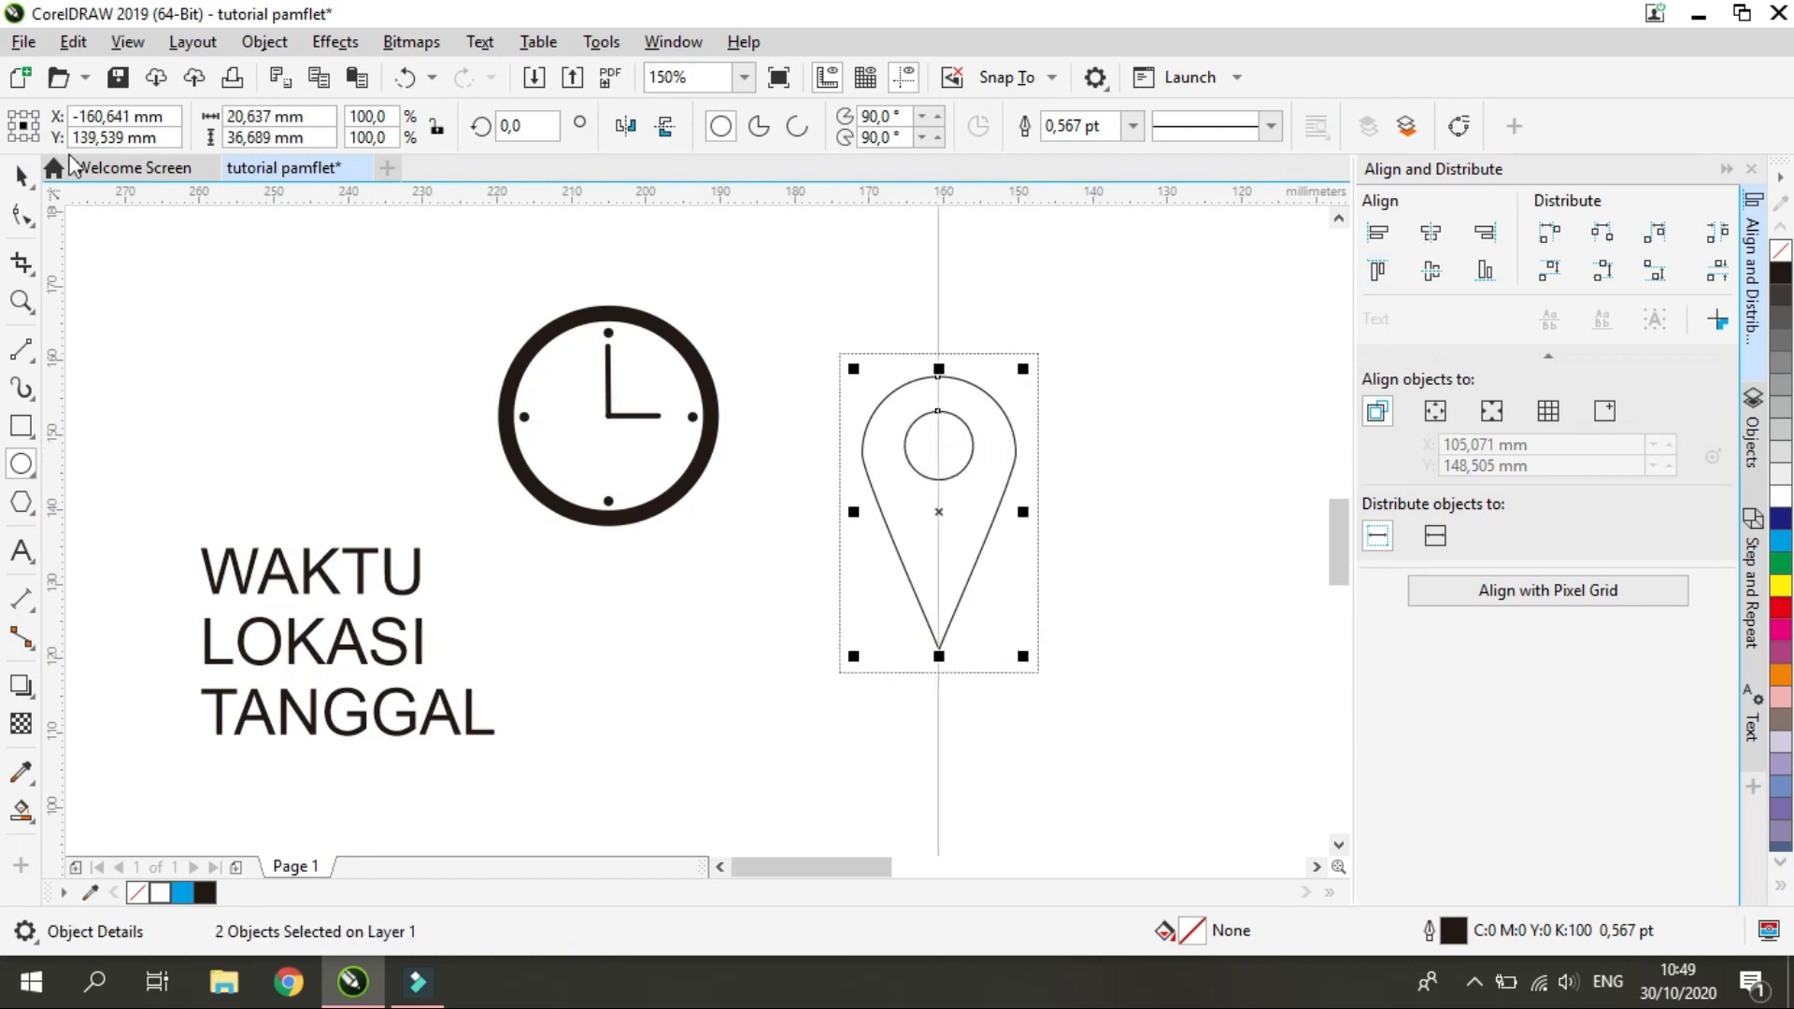
click(1175, 617)
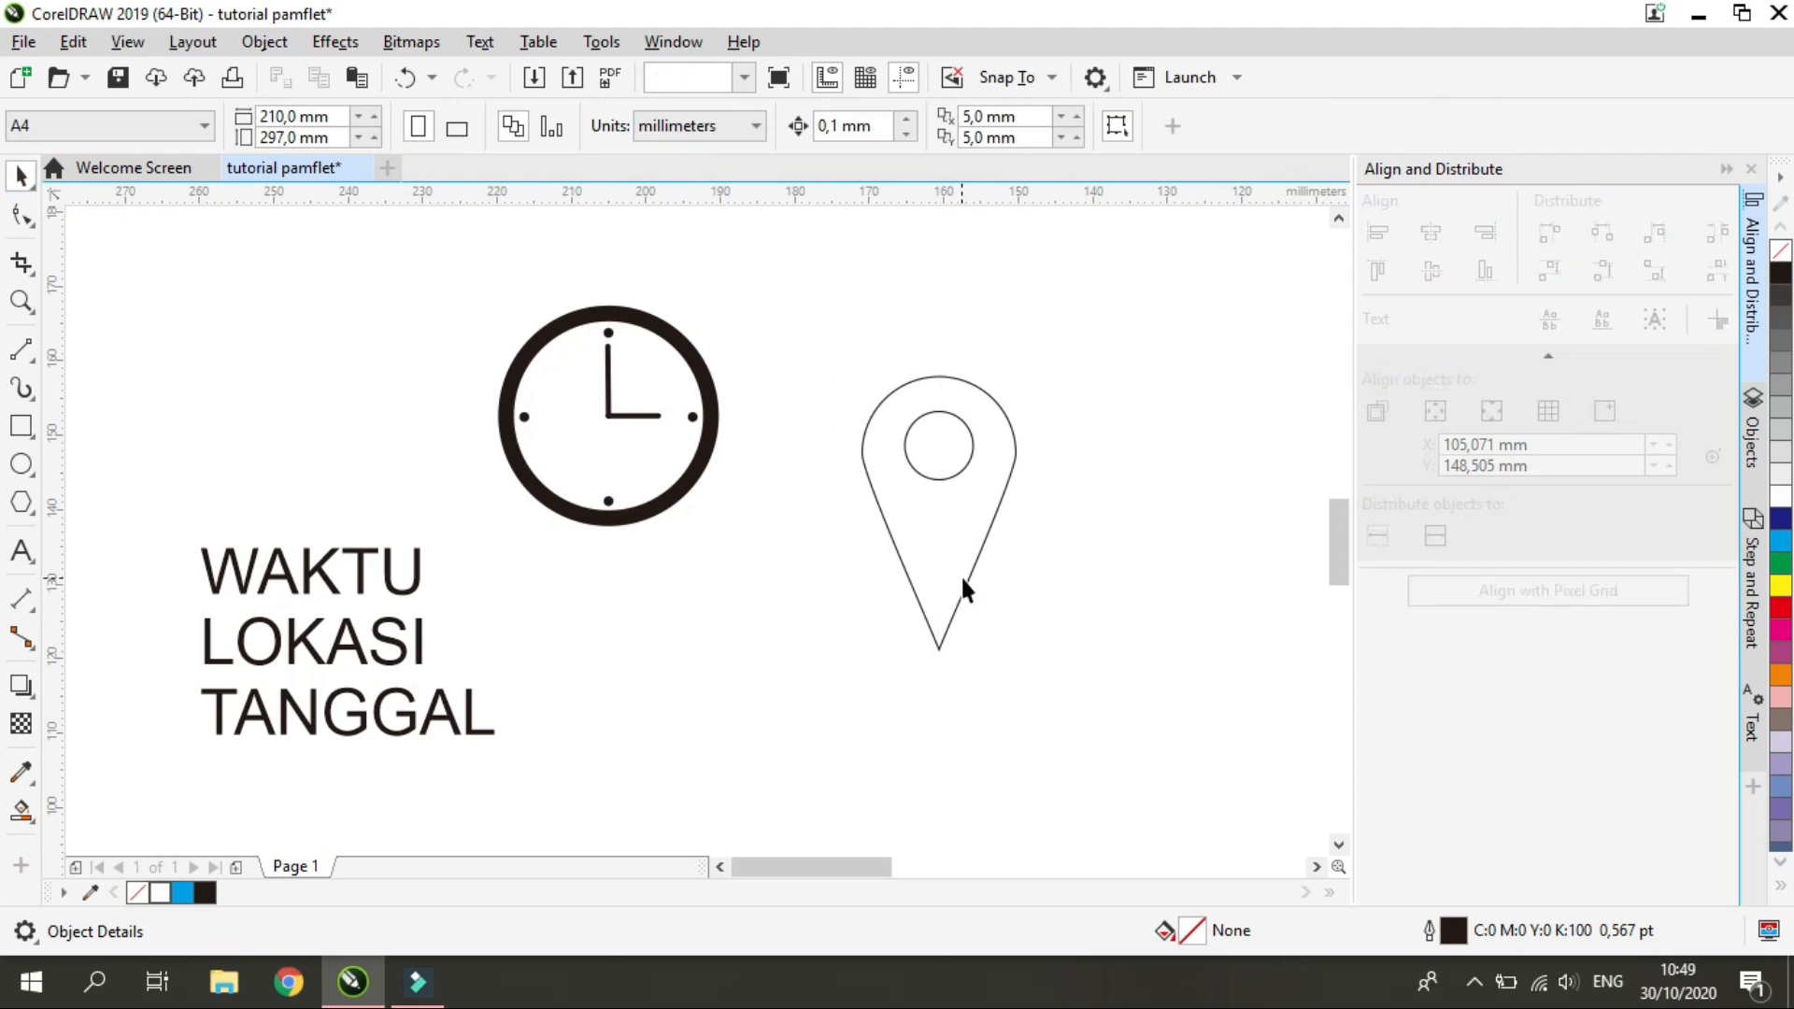
Fill the pin outline red and its inner circle white, removing the outline from both shapes
click(962, 580)
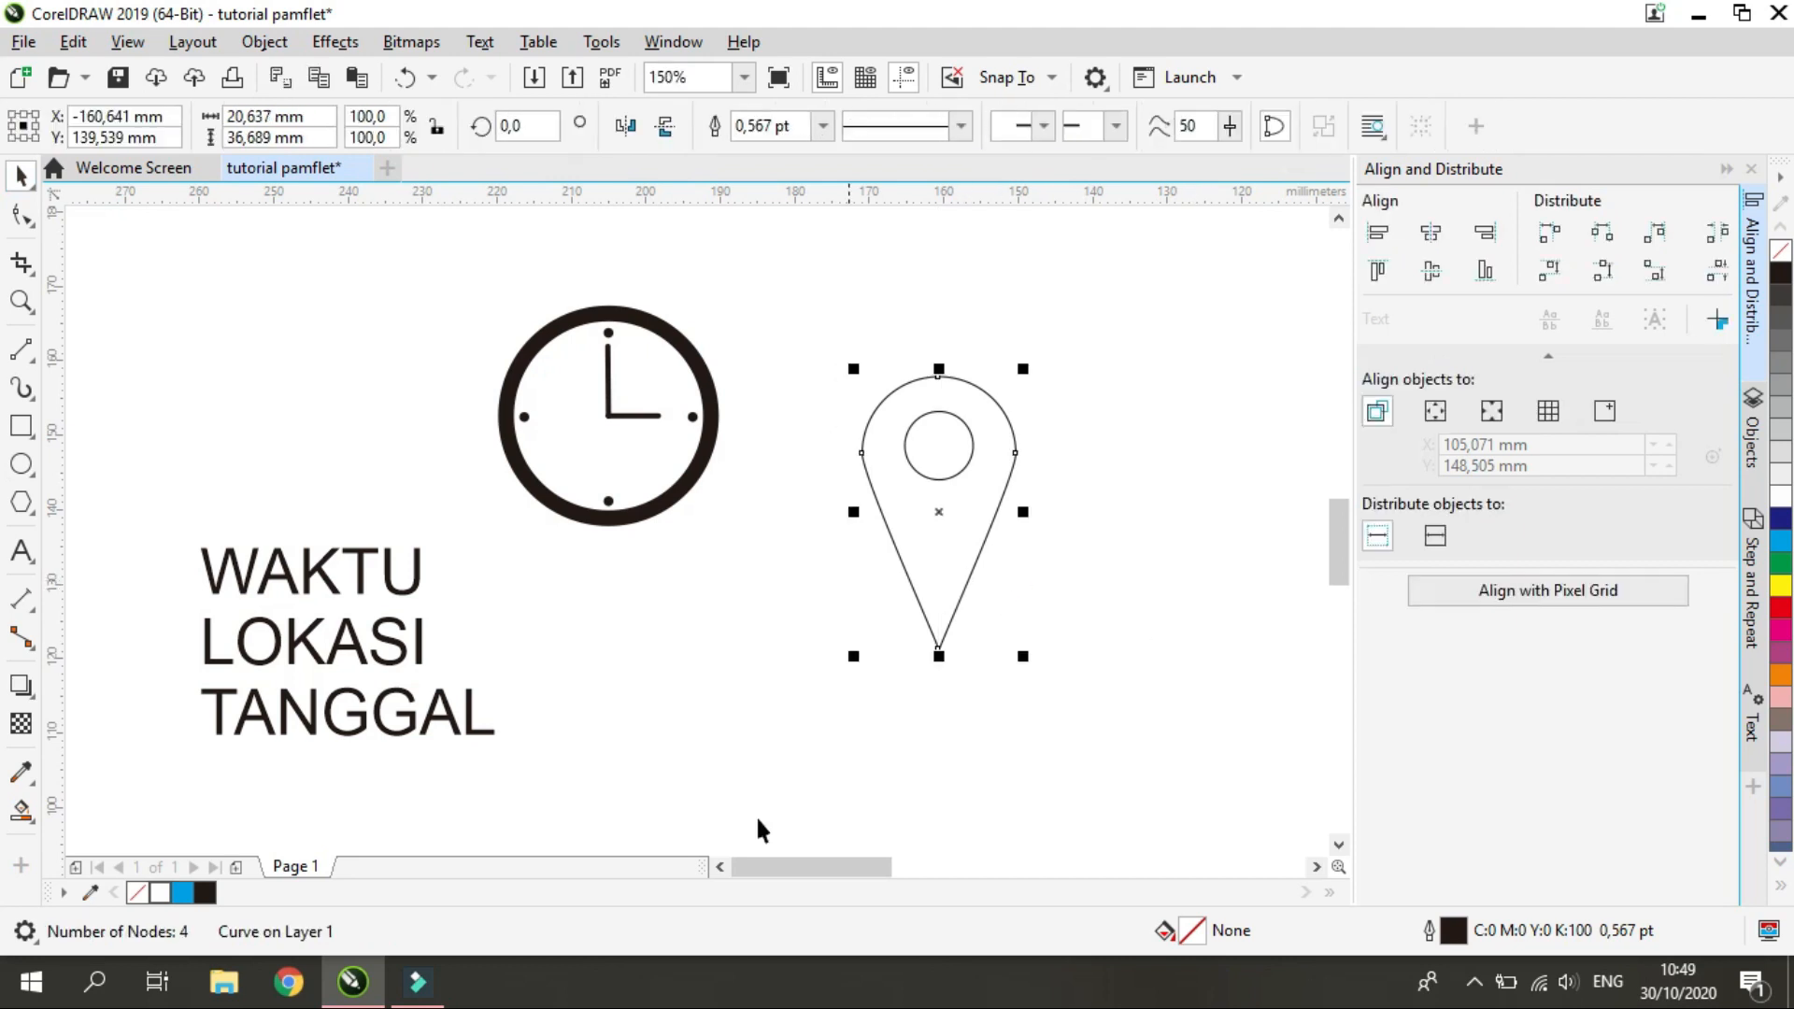
click(1780, 610)
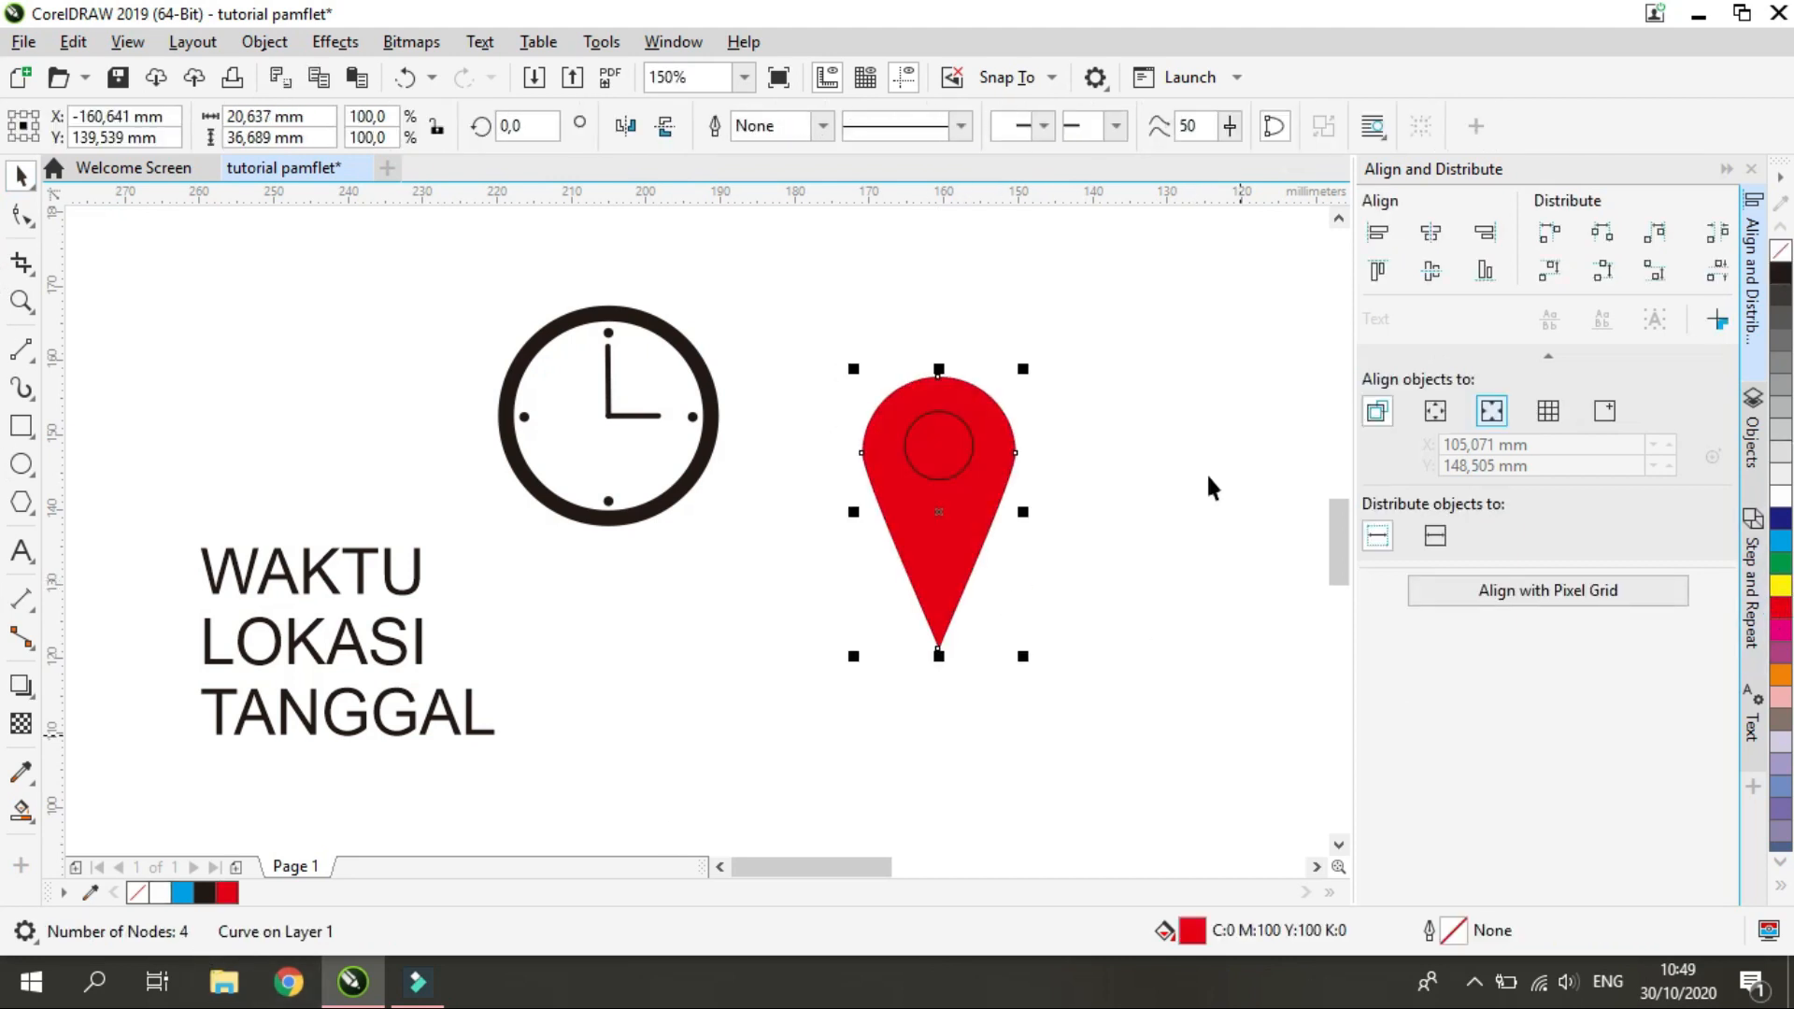
click(1041, 508)
click(962, 460)
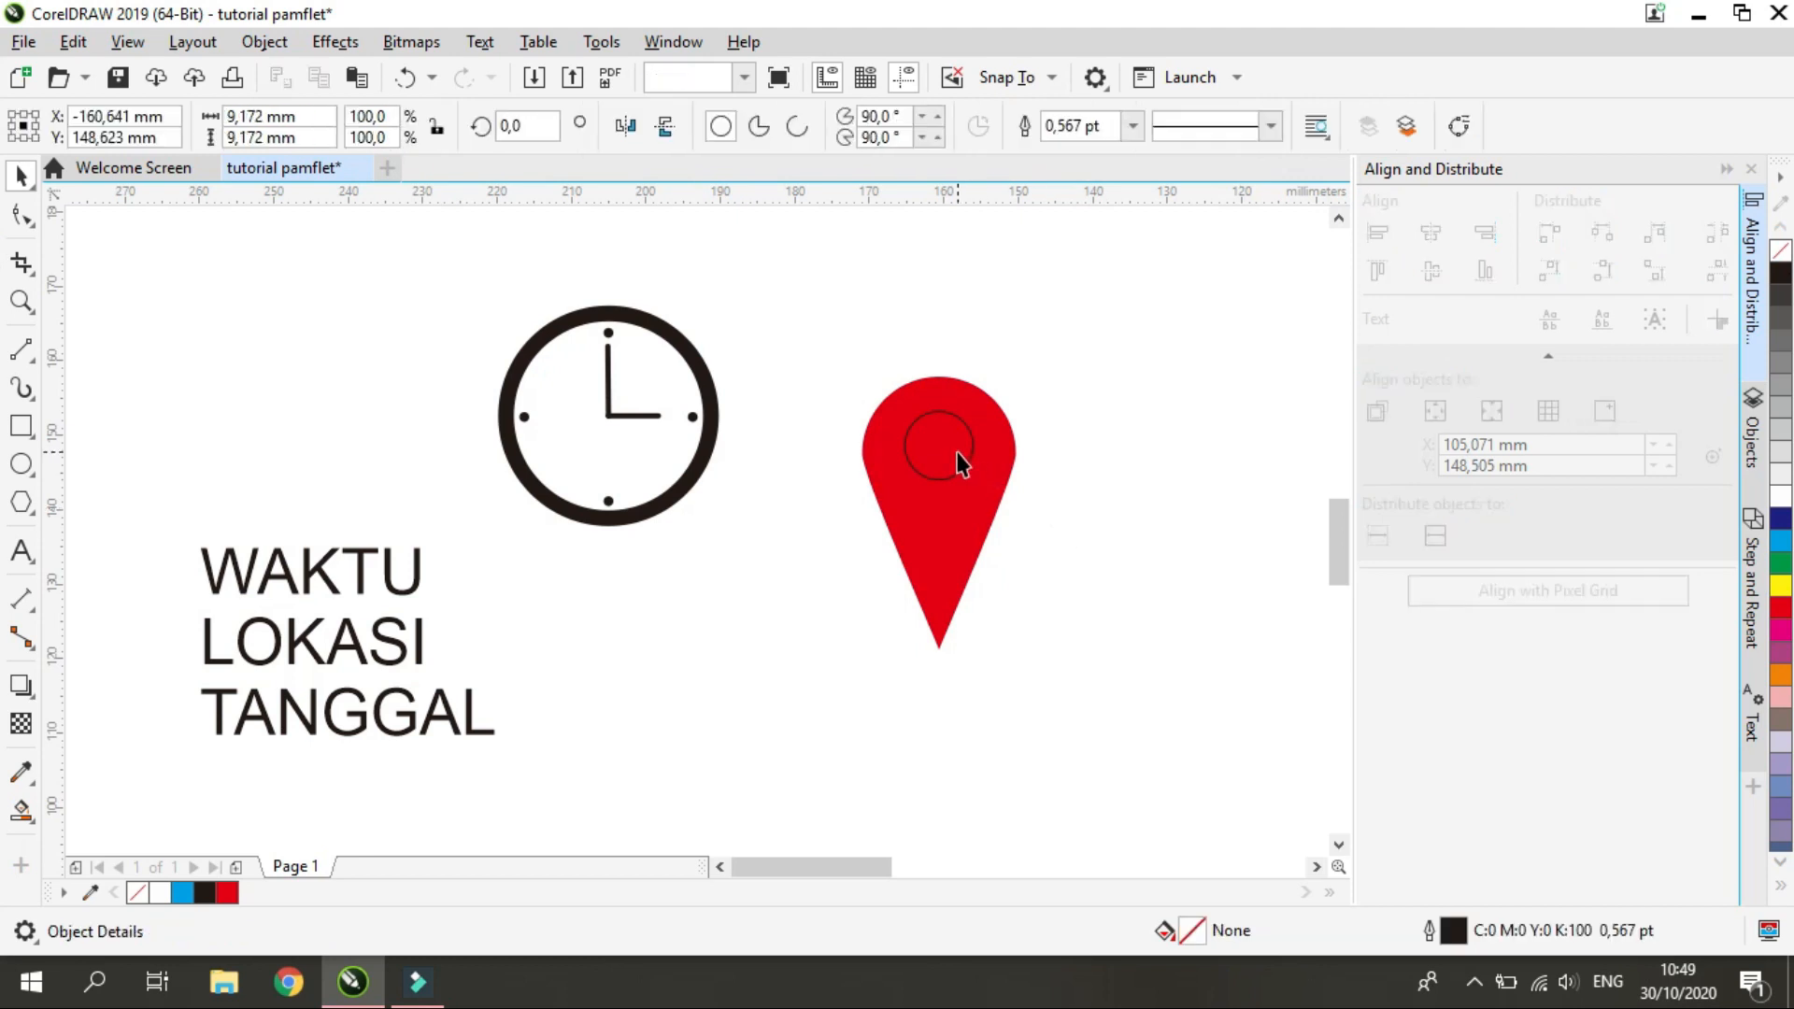
click(1778, 502)
right_click(1780, 251)
click(993, 783)
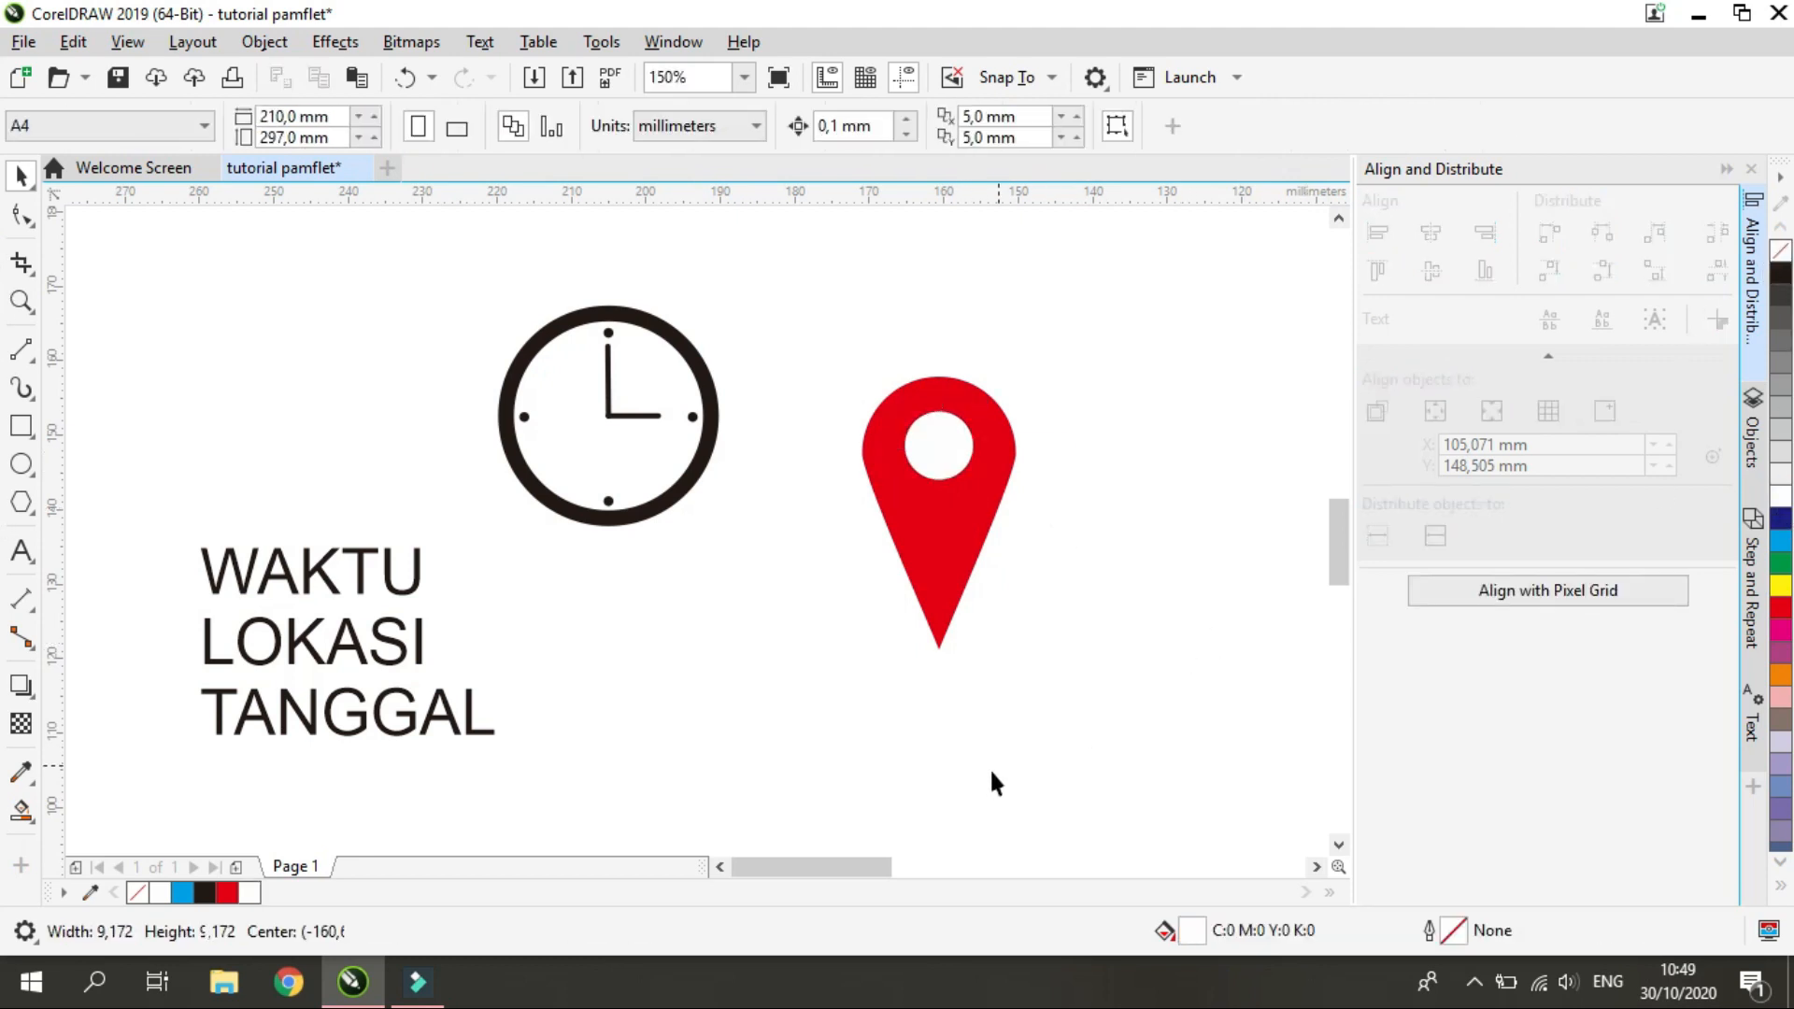
Try a yellow fill and a yellow outline on the map pin, and return it to plain red without an outline
click(953, 545)
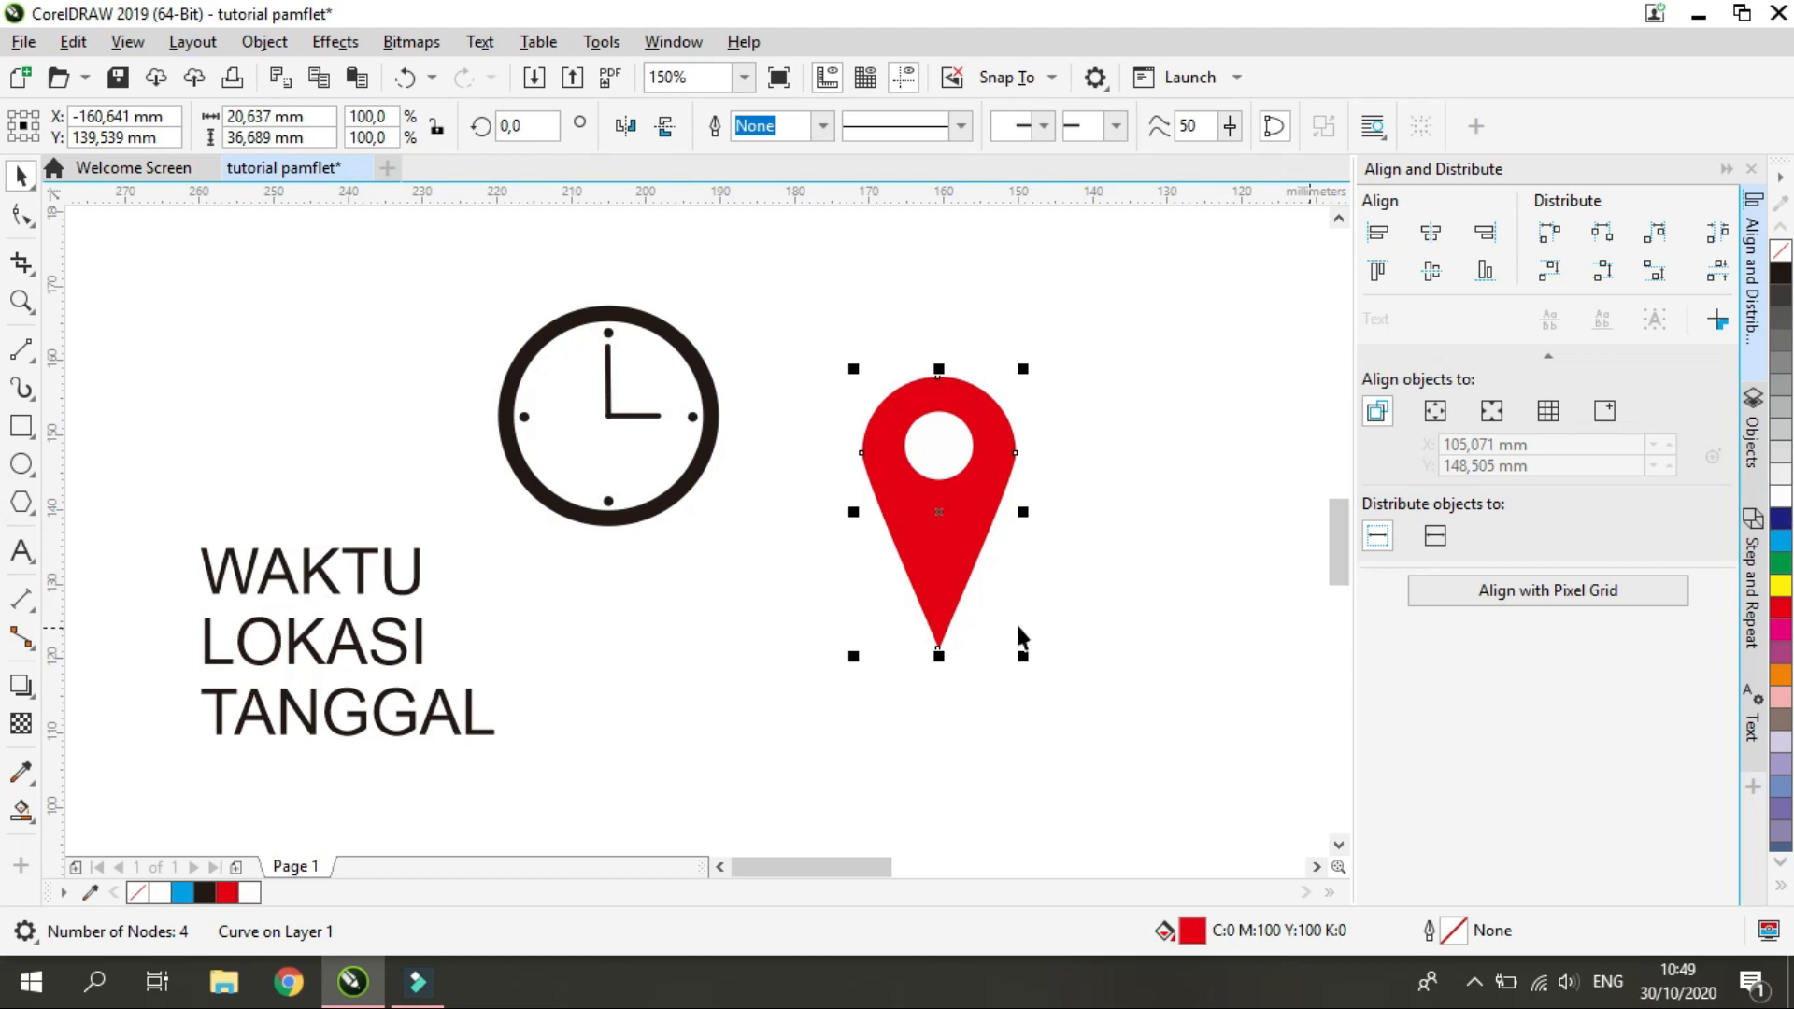
click(1782, 589)
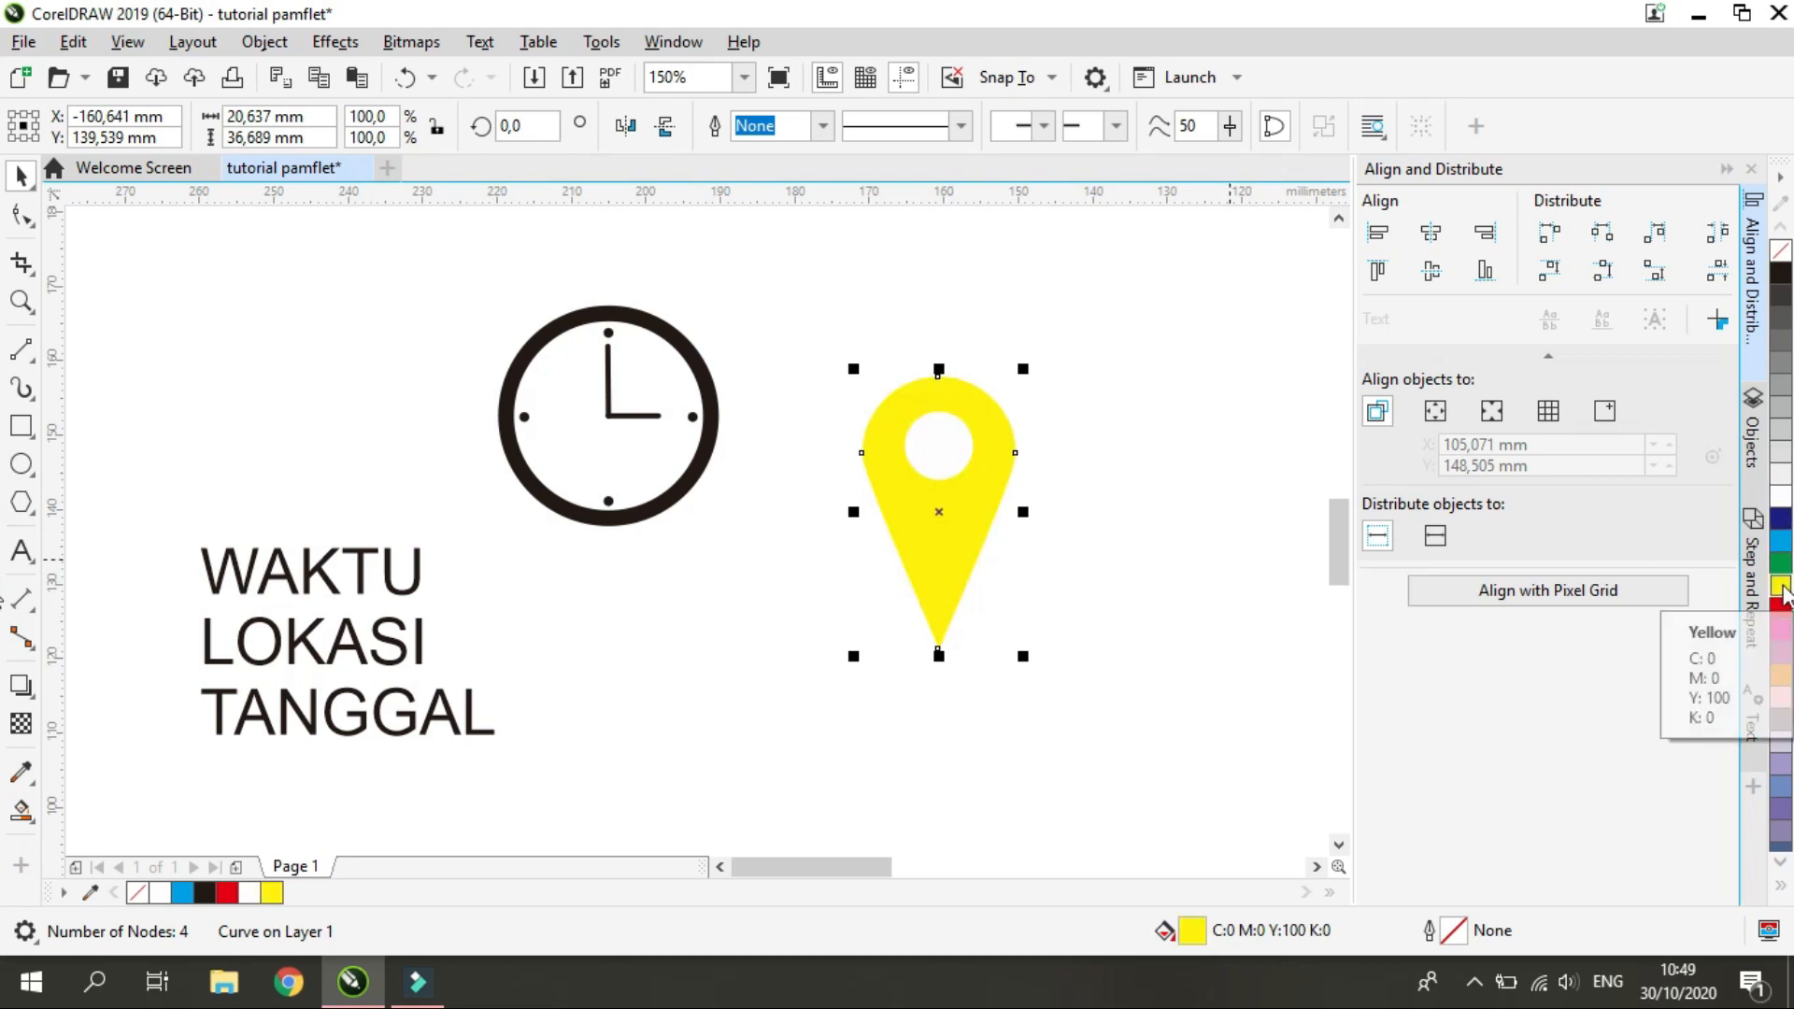
right_click(1782, 589)
key(ctrl+z)
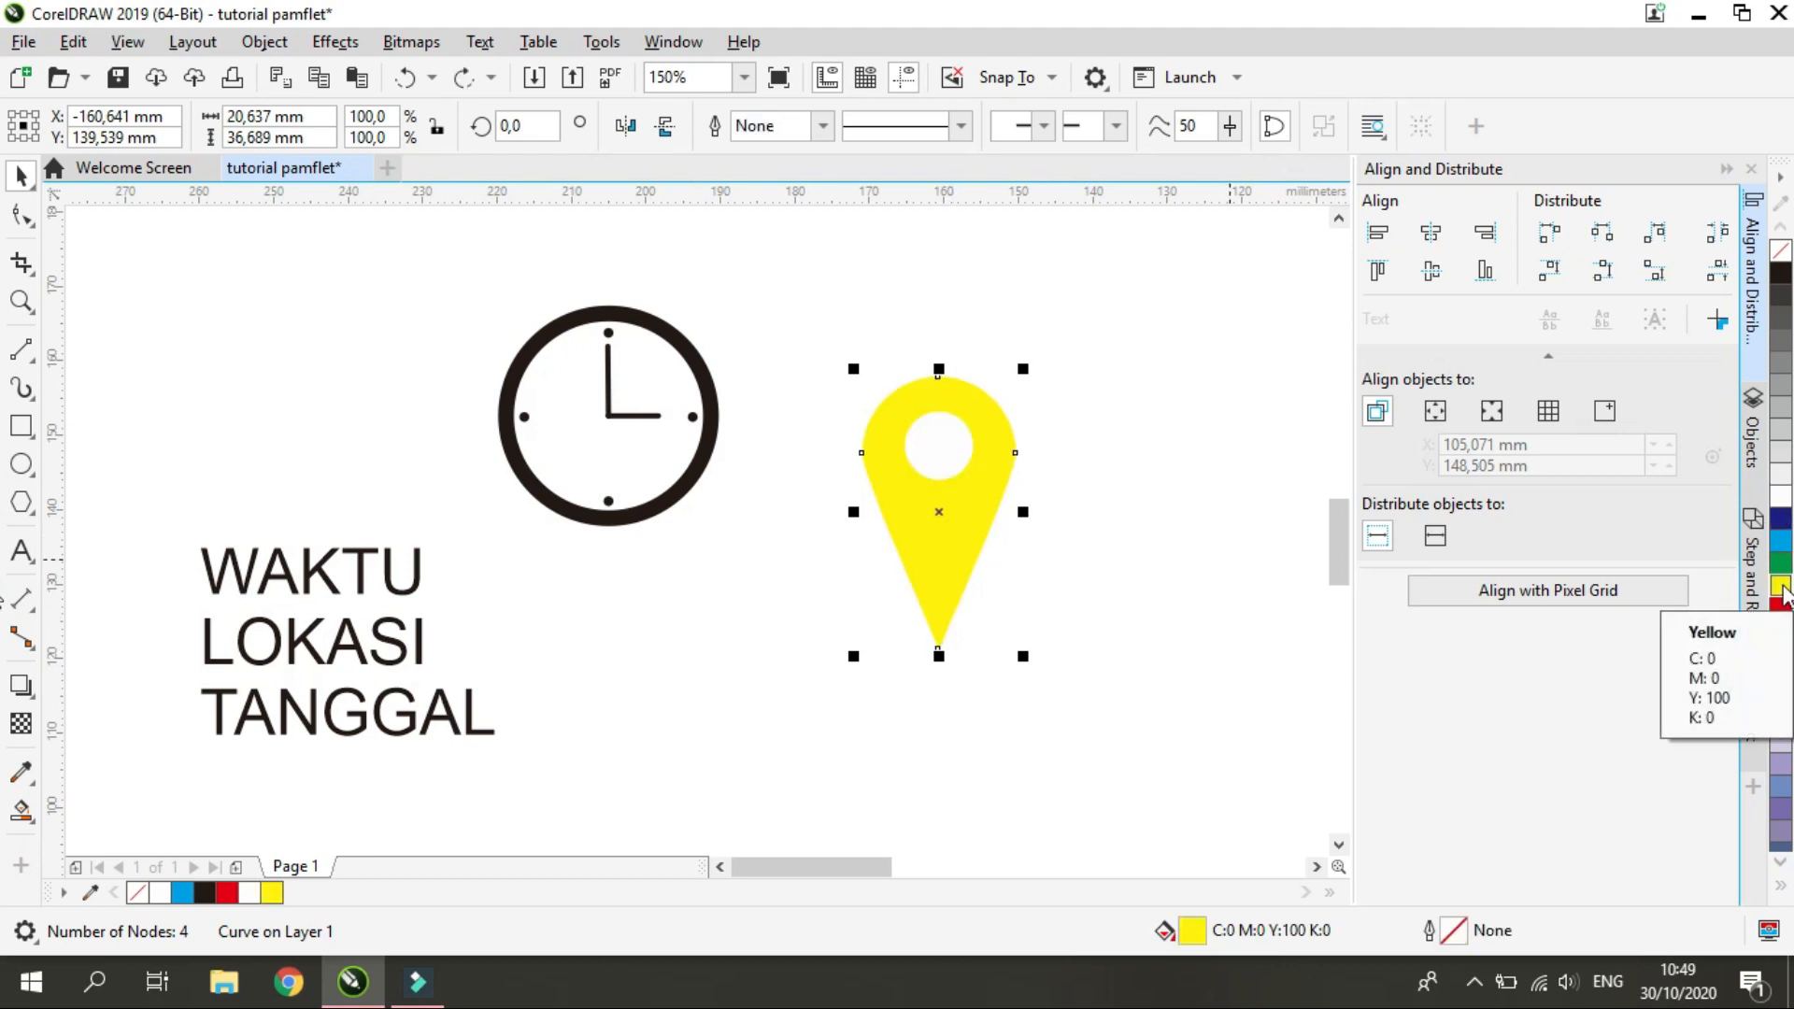
click(1782, 603)
right_click(1782, 588)
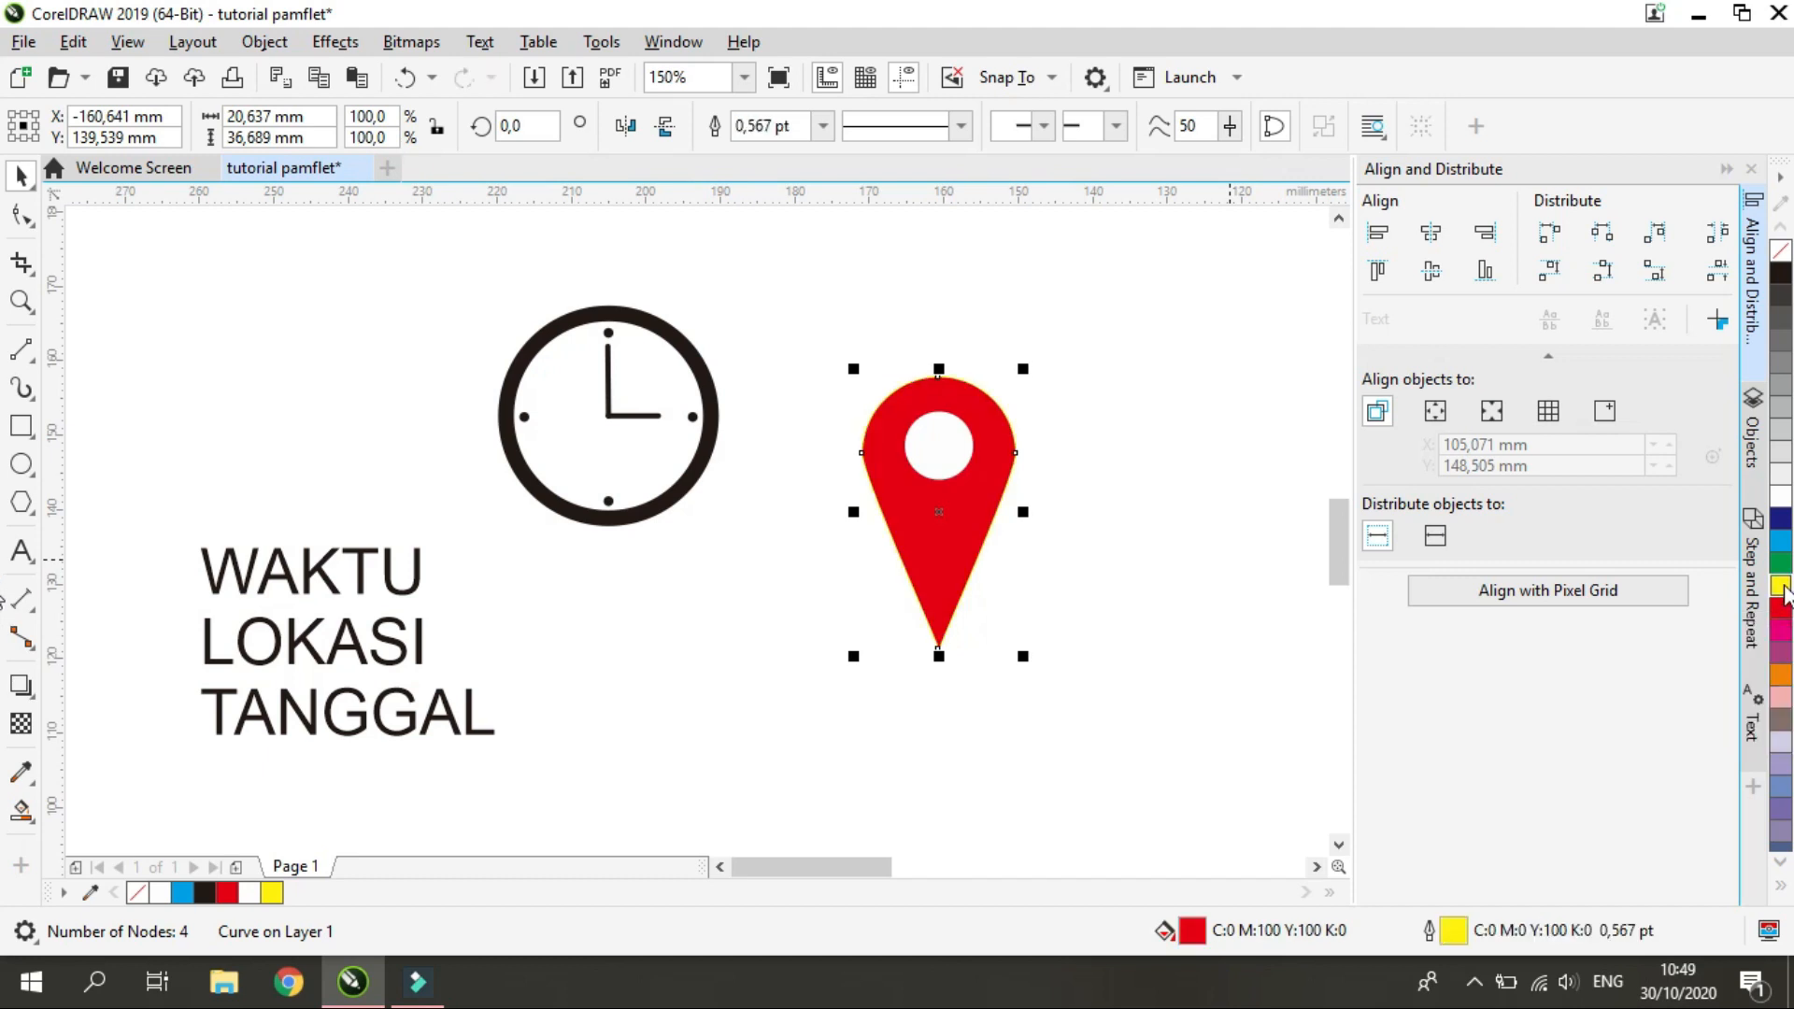
key(ctrl+z)
scroll(1035, 635, up, 5)
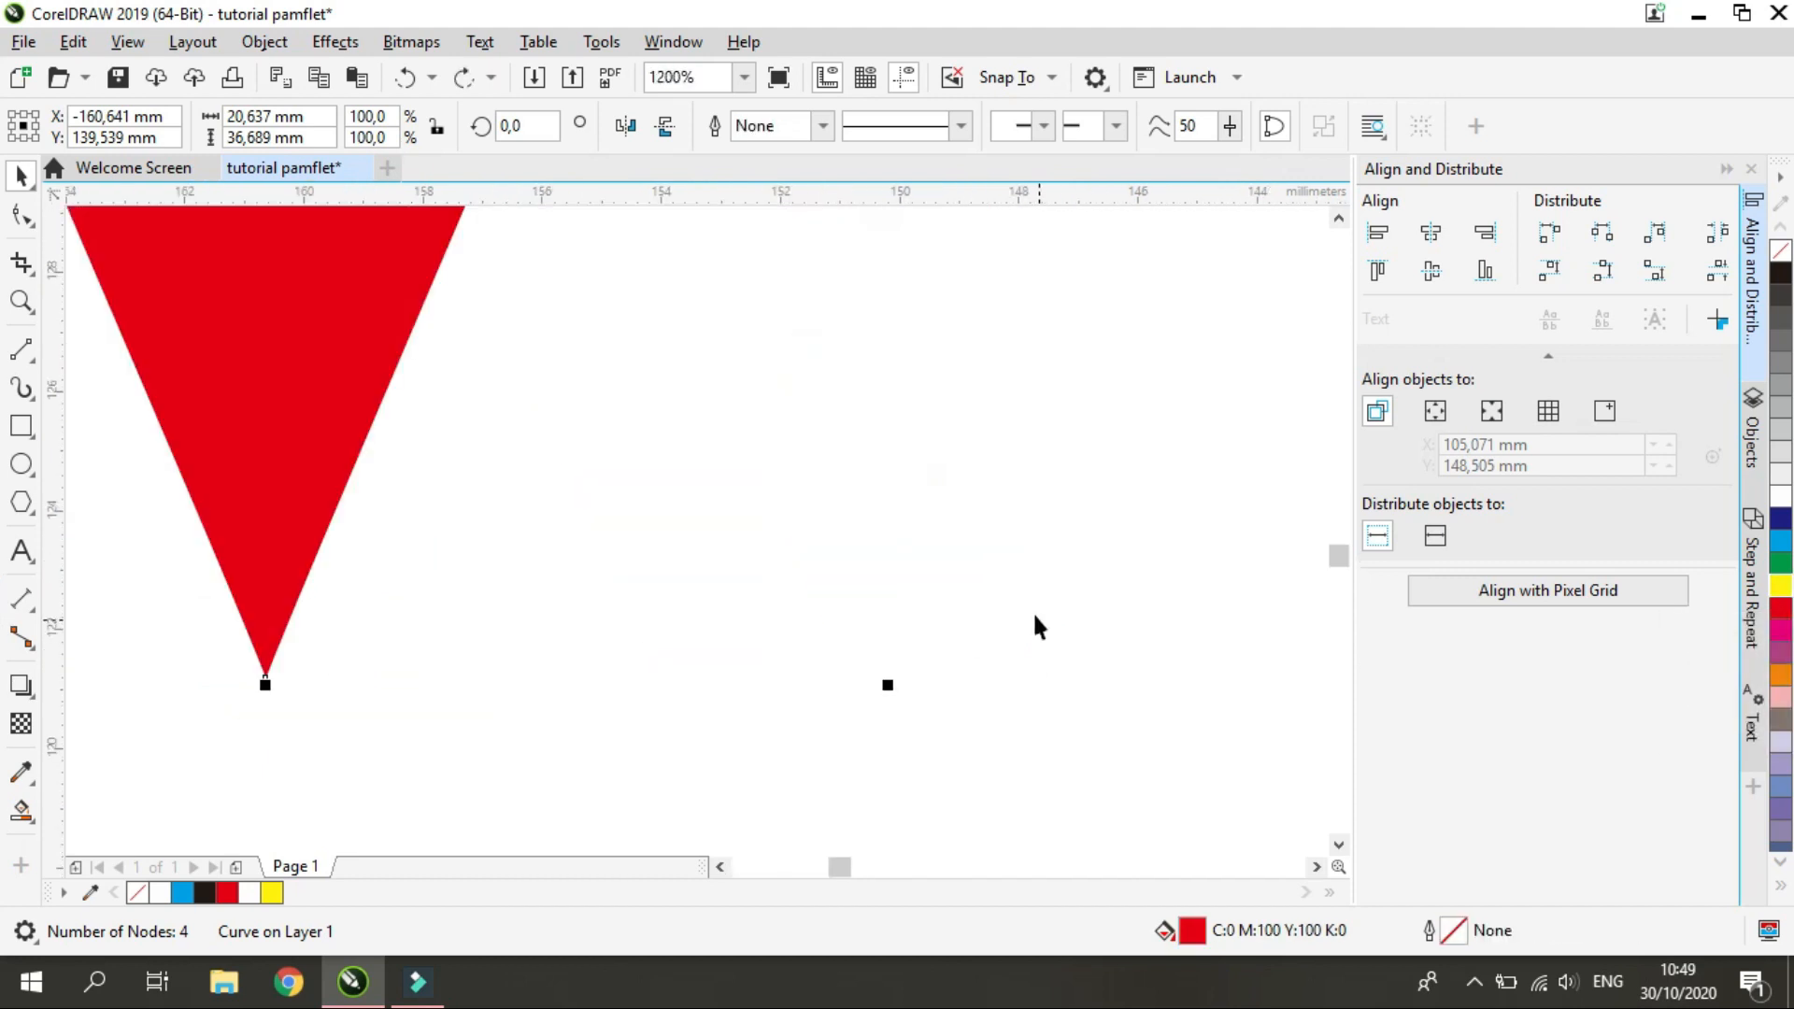
right_click(1776, 589)
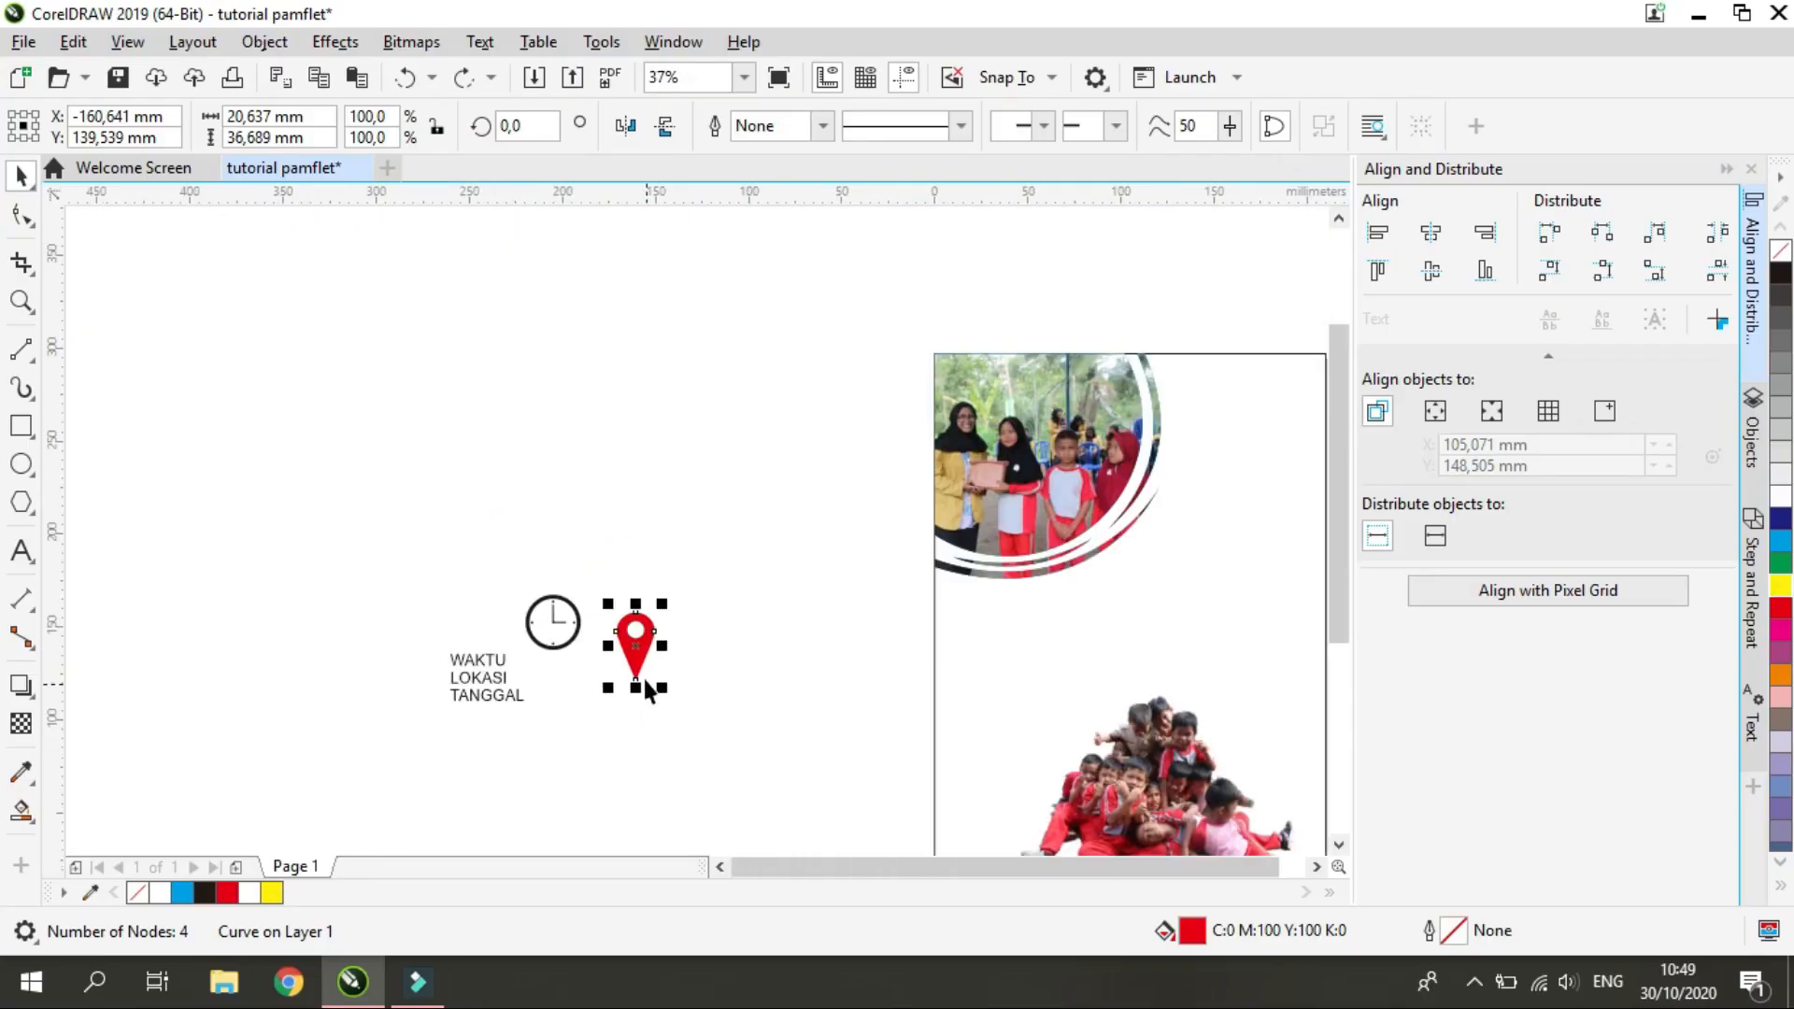
scroll(637, 662, up, 1)
click(569, 525)
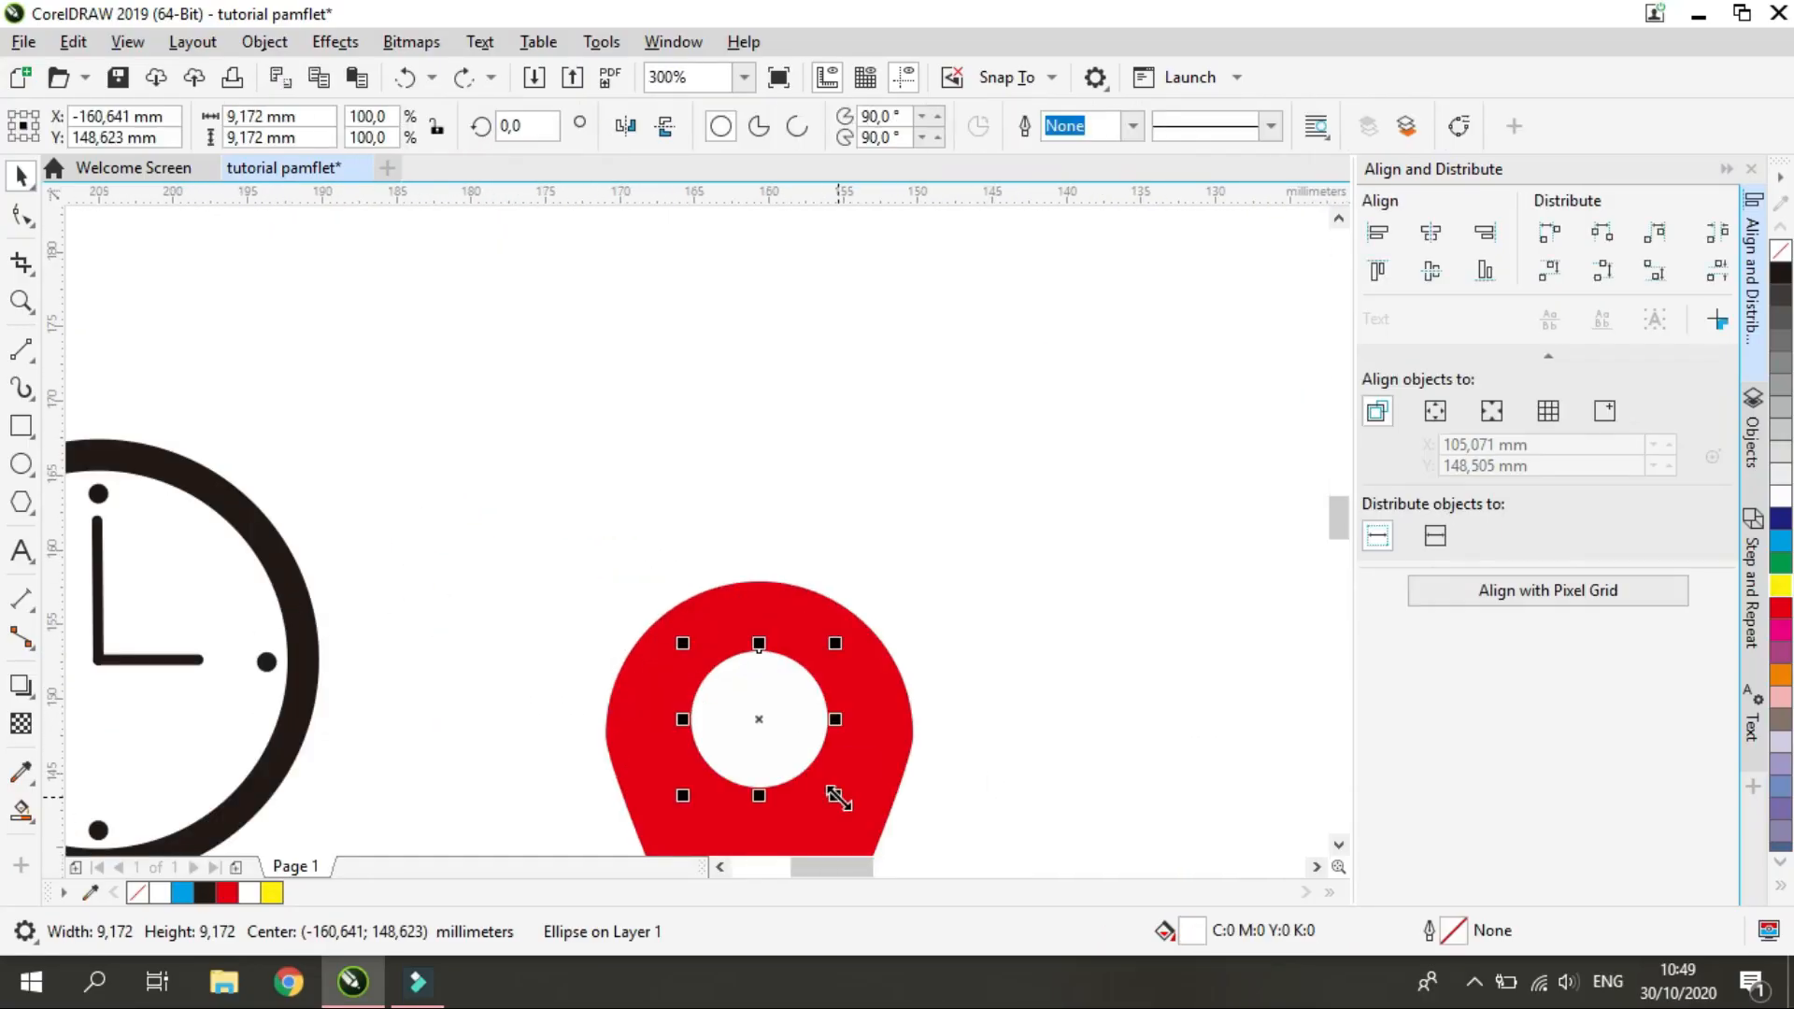
Draw a flat ellipse about 23.6 mm wide and 9.3 mm high, centred on the map pin's tip
drag(833, 801, 857, 816)
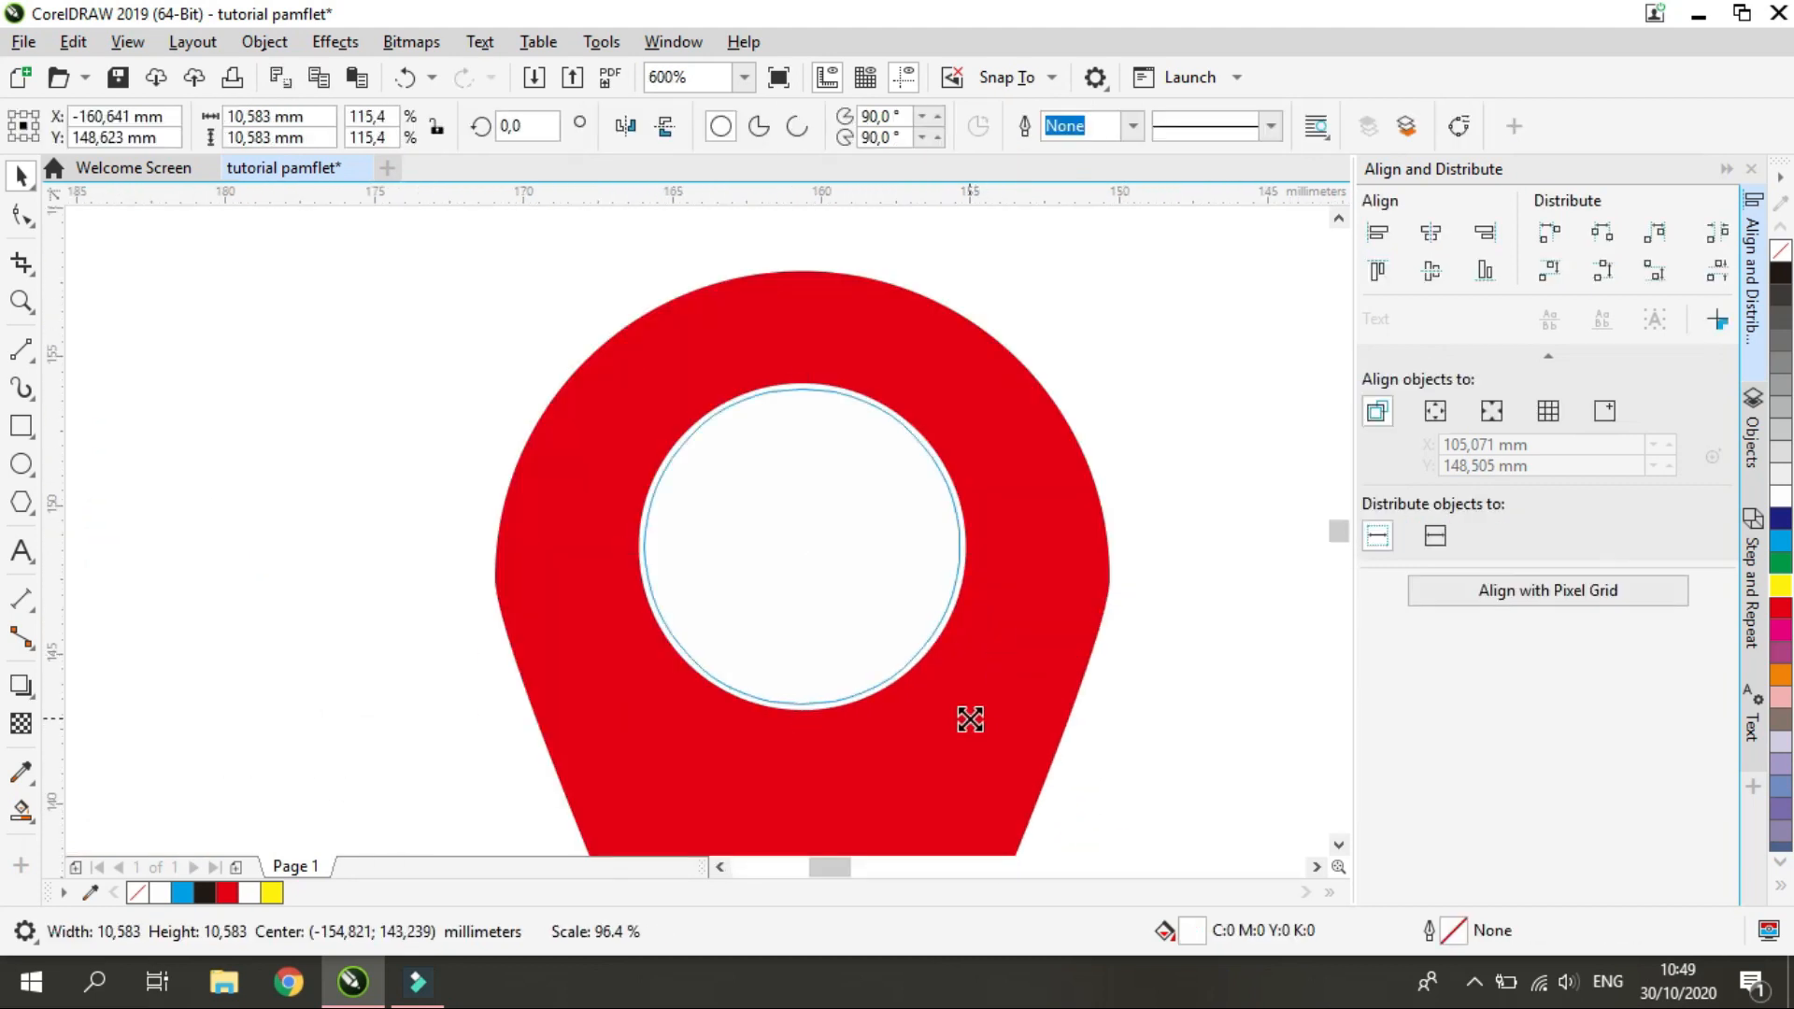
drag(969, 718, 969, 717)
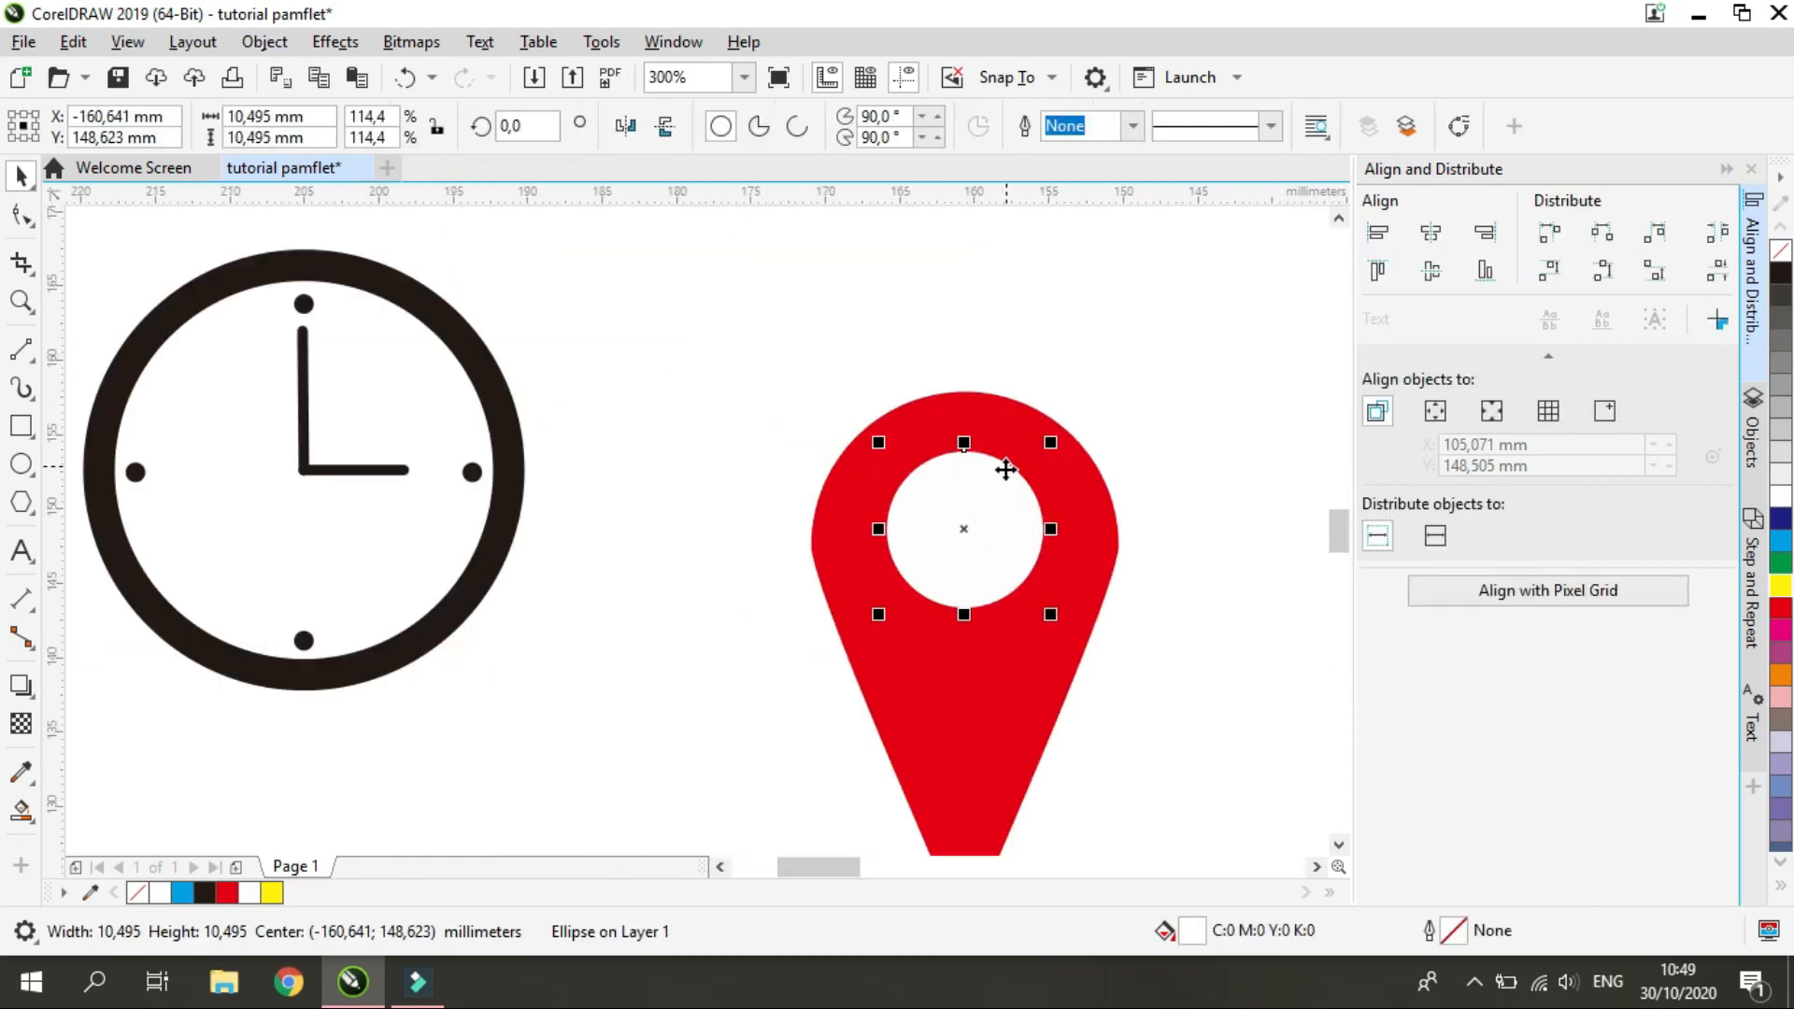
drag(1050, 614, 1044, 612)
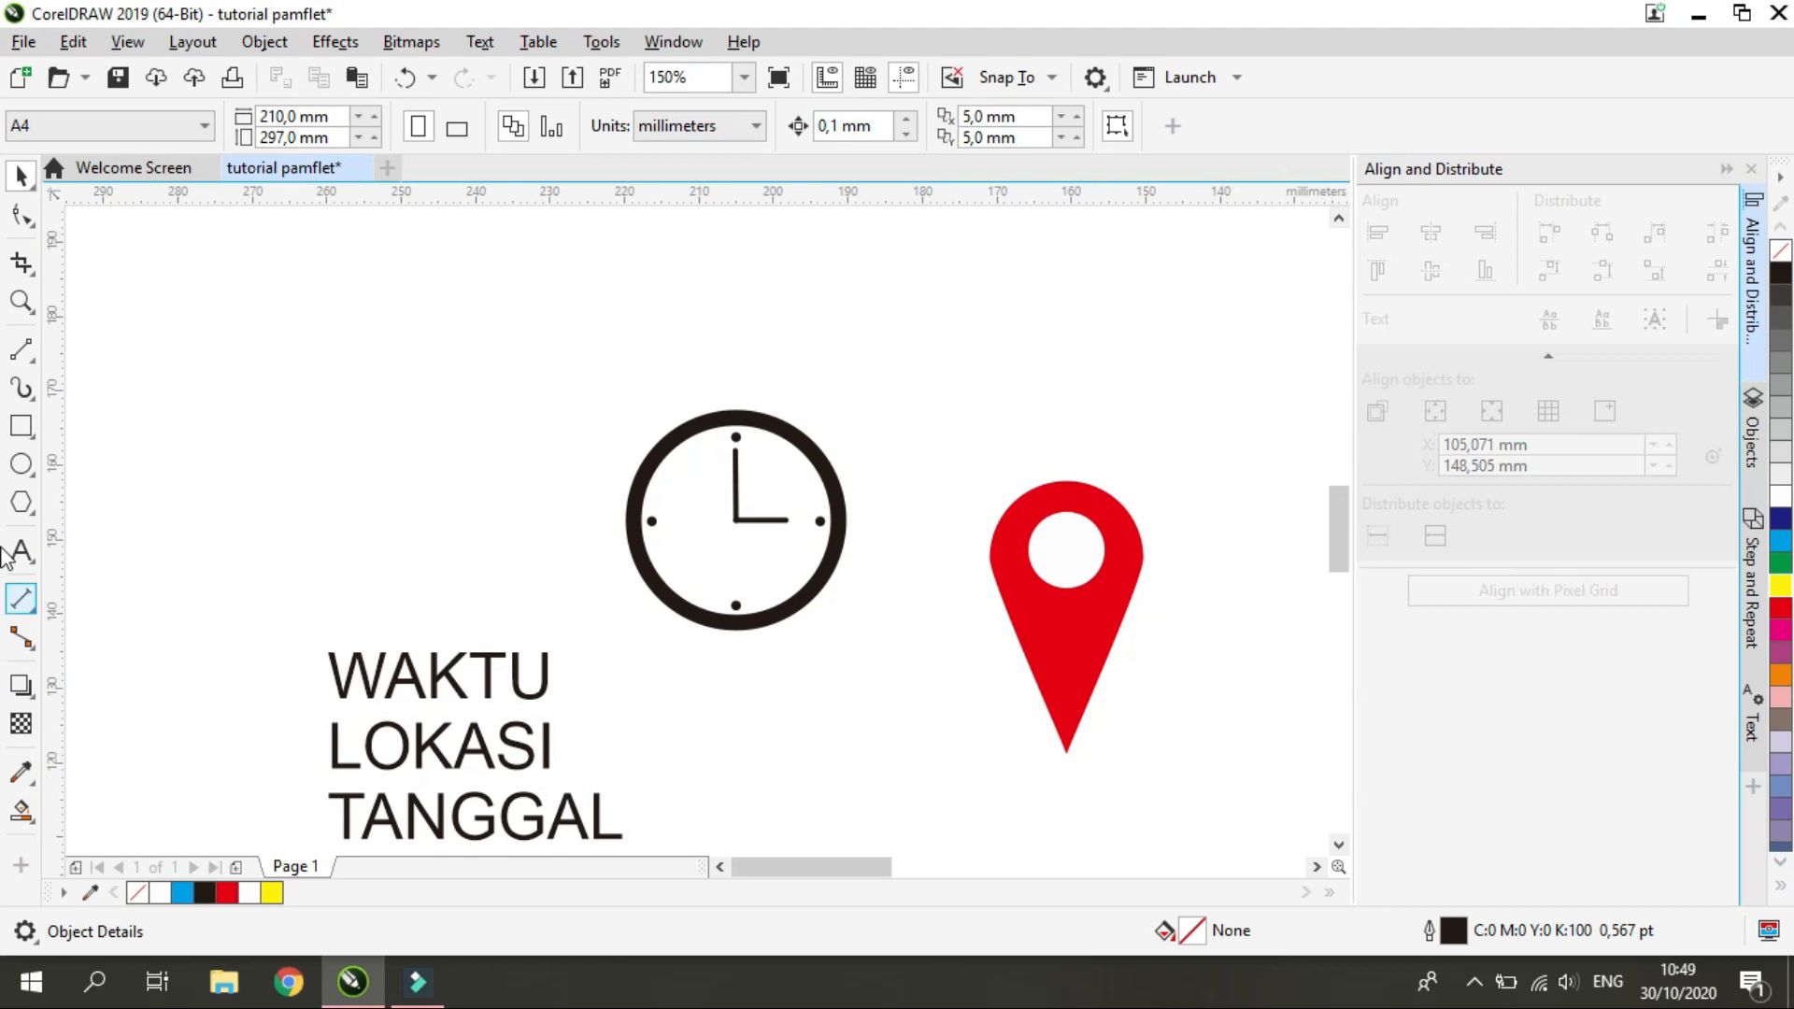
click(20, 464)
drag(962, 720, 1146, 796)
mouse_move(1045, 755)
mouse_down()
mouse_move(1080, 765)
mouse_move(1064, 753)
mouse_up()
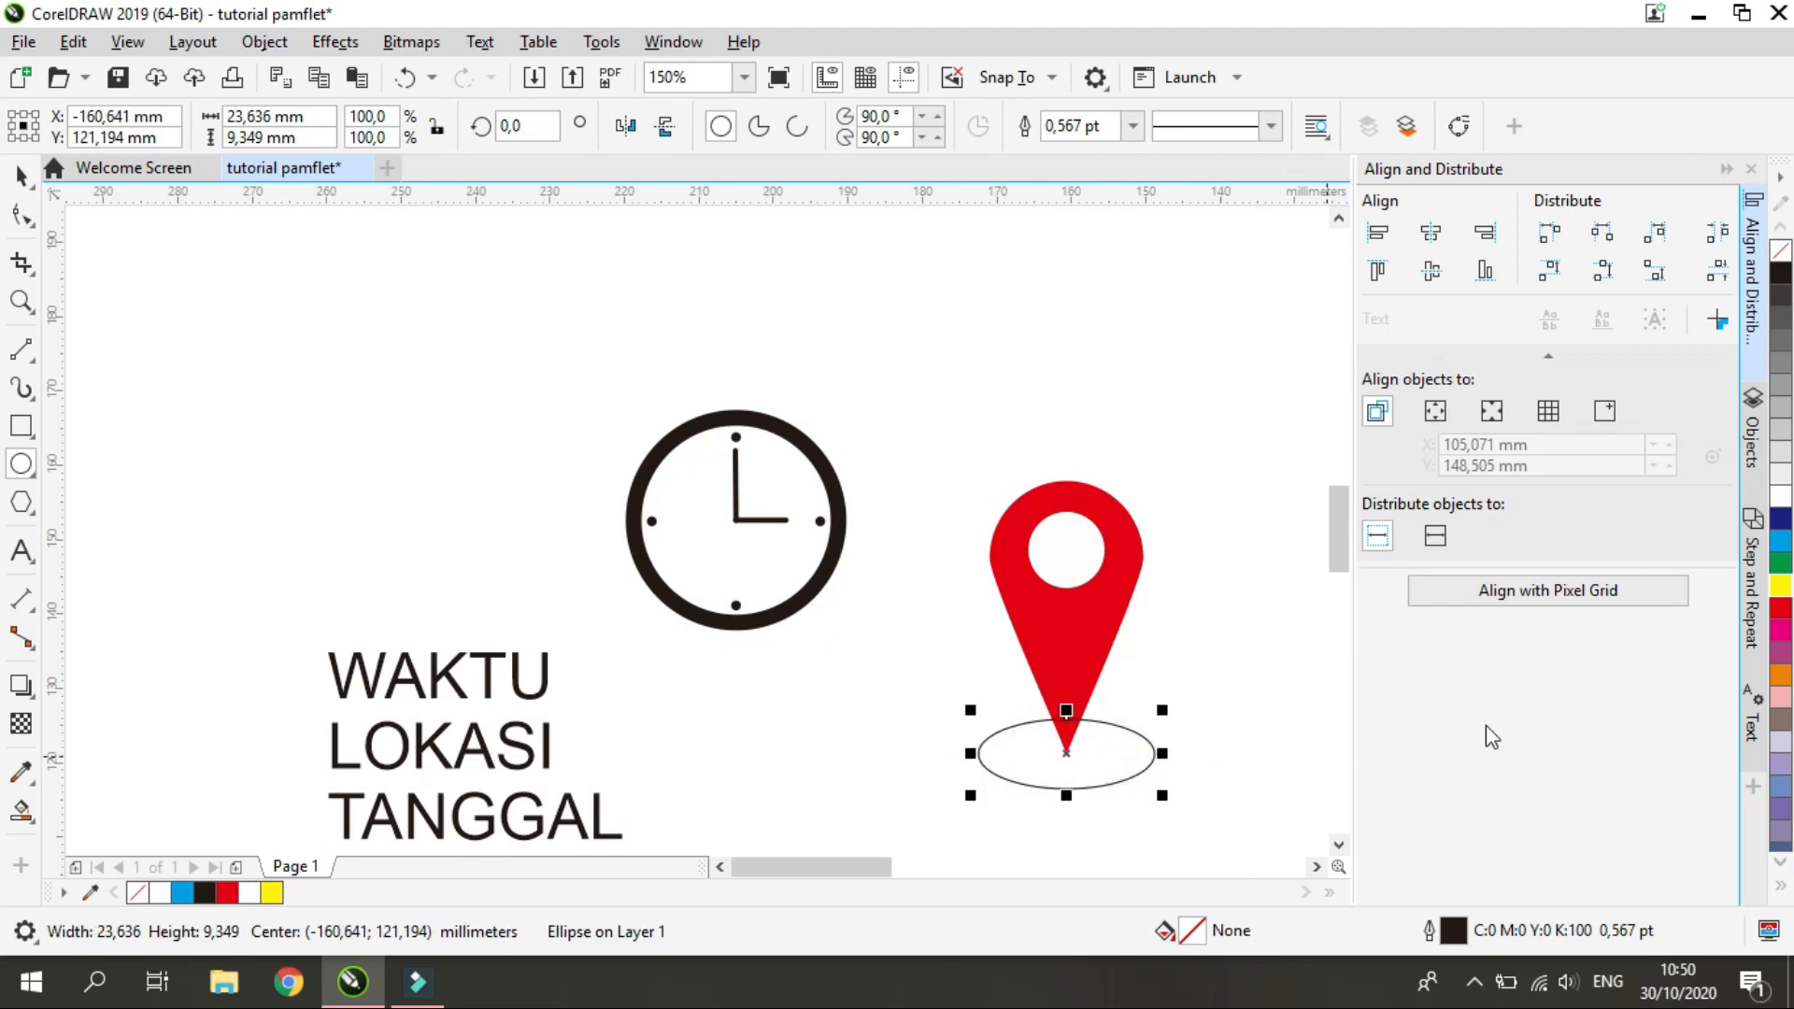
Fill the ellipse at the pin's tip with light beige (C9 M11 Y33 K0) and remove its outline
click(1781, 746)
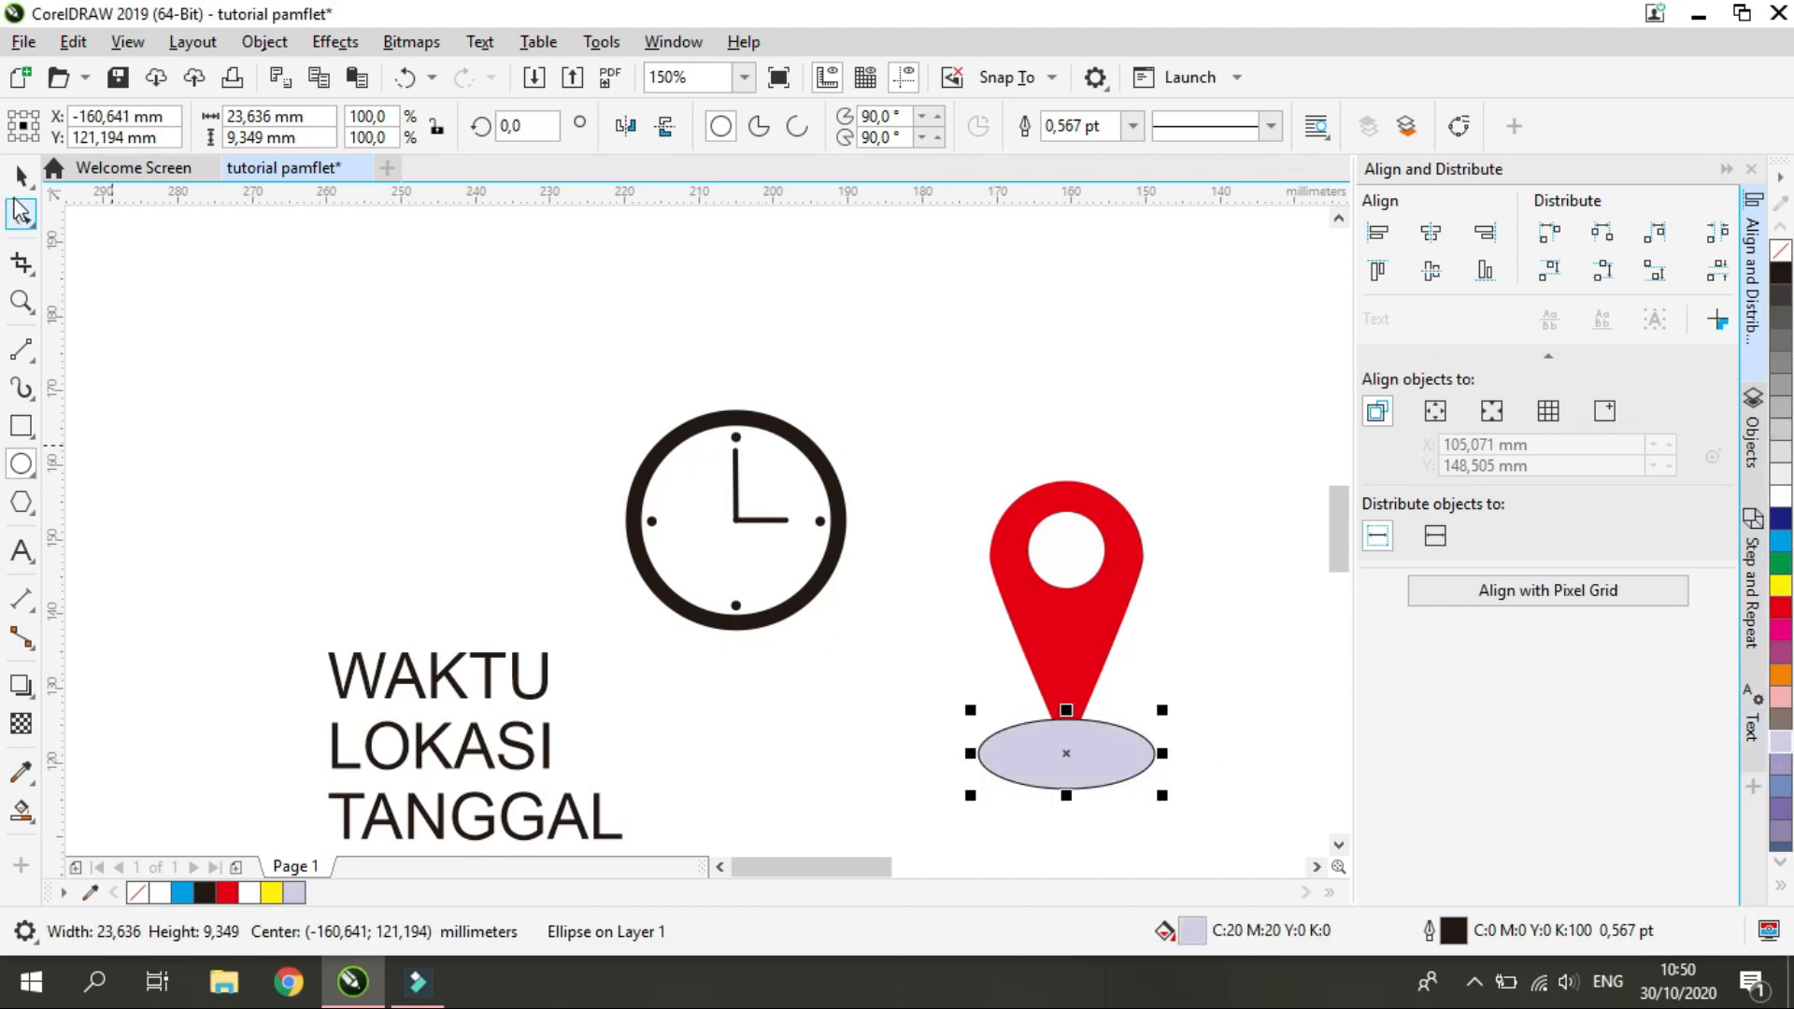
double_click(1193, 931)
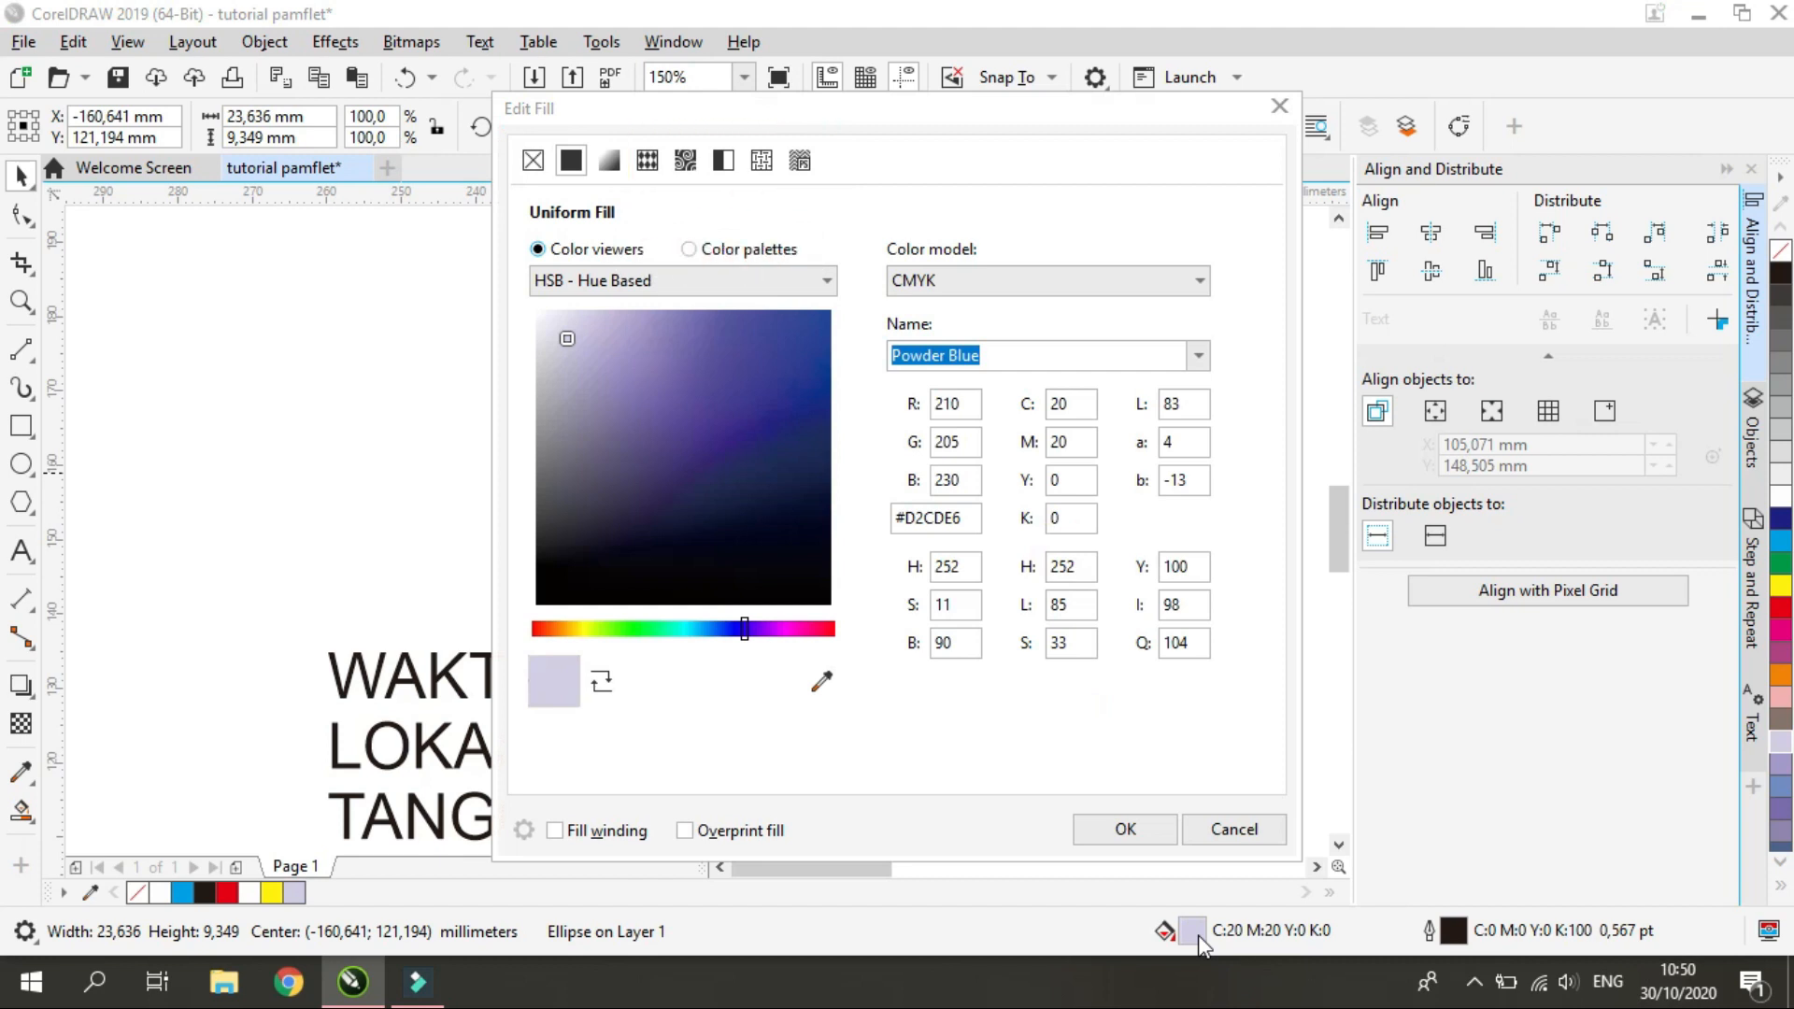
click(710, 250)
click(551, 250)
click(573, 628)
drag(881, 109, 564, 154)
drag(309, 406, 285, 378)
key(Return)
right_click(1780, 250)
Bring up the list of all objects on the page's layers
click(1754, 430)
click(1755, 430)
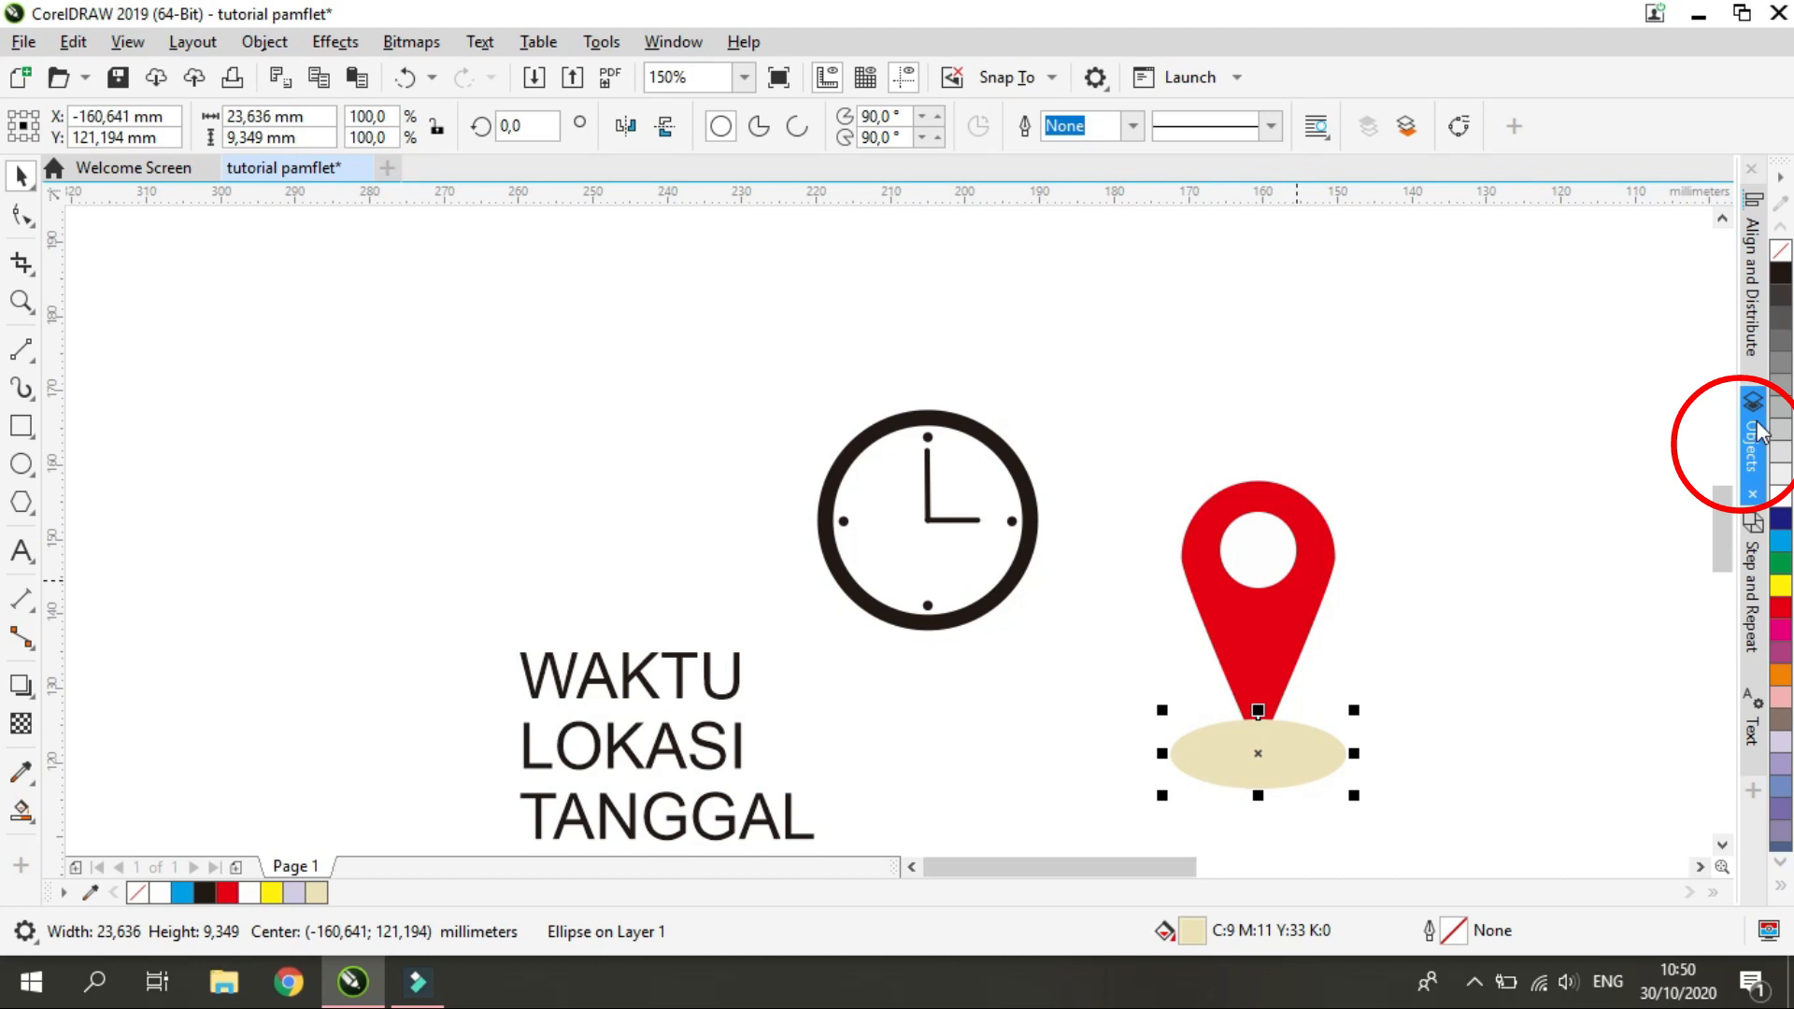
click(1754, 435)
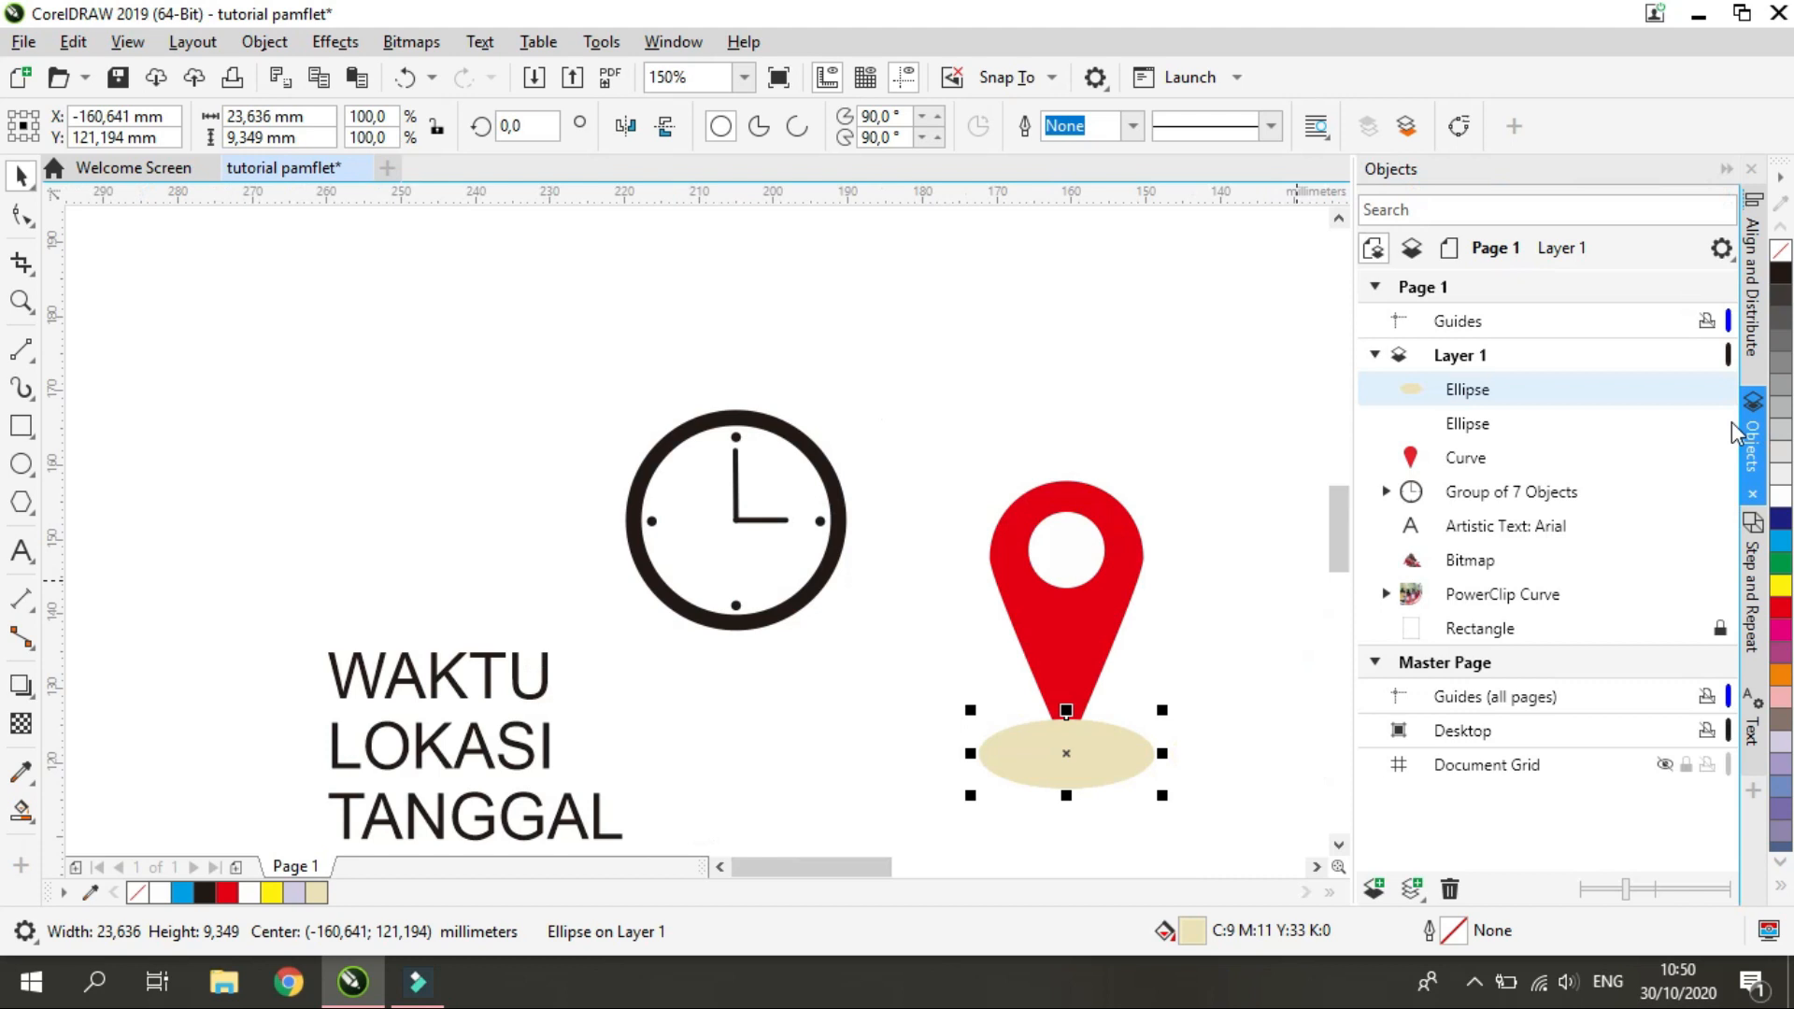
Try moving the beige ellipse below the pin curve in the object list and undo the reordering
click(1462, 459)
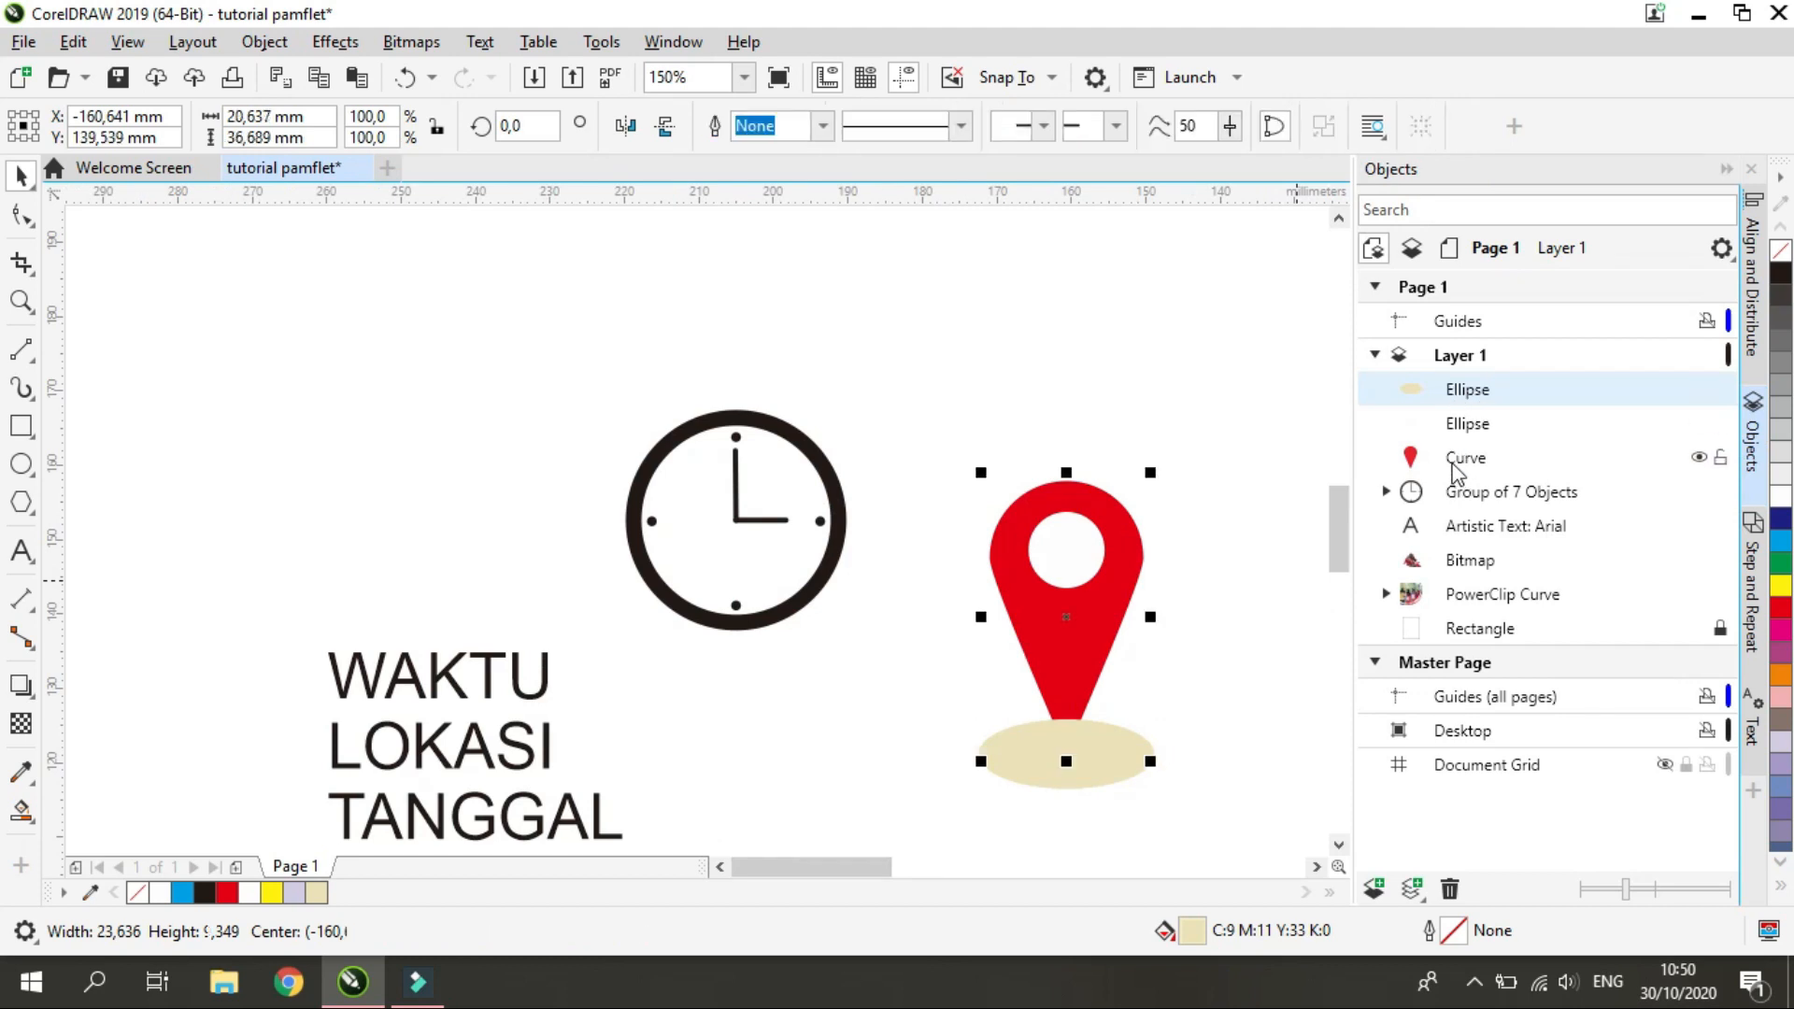
click(1499, 398)
drag(1499, 397, 1501, 491)
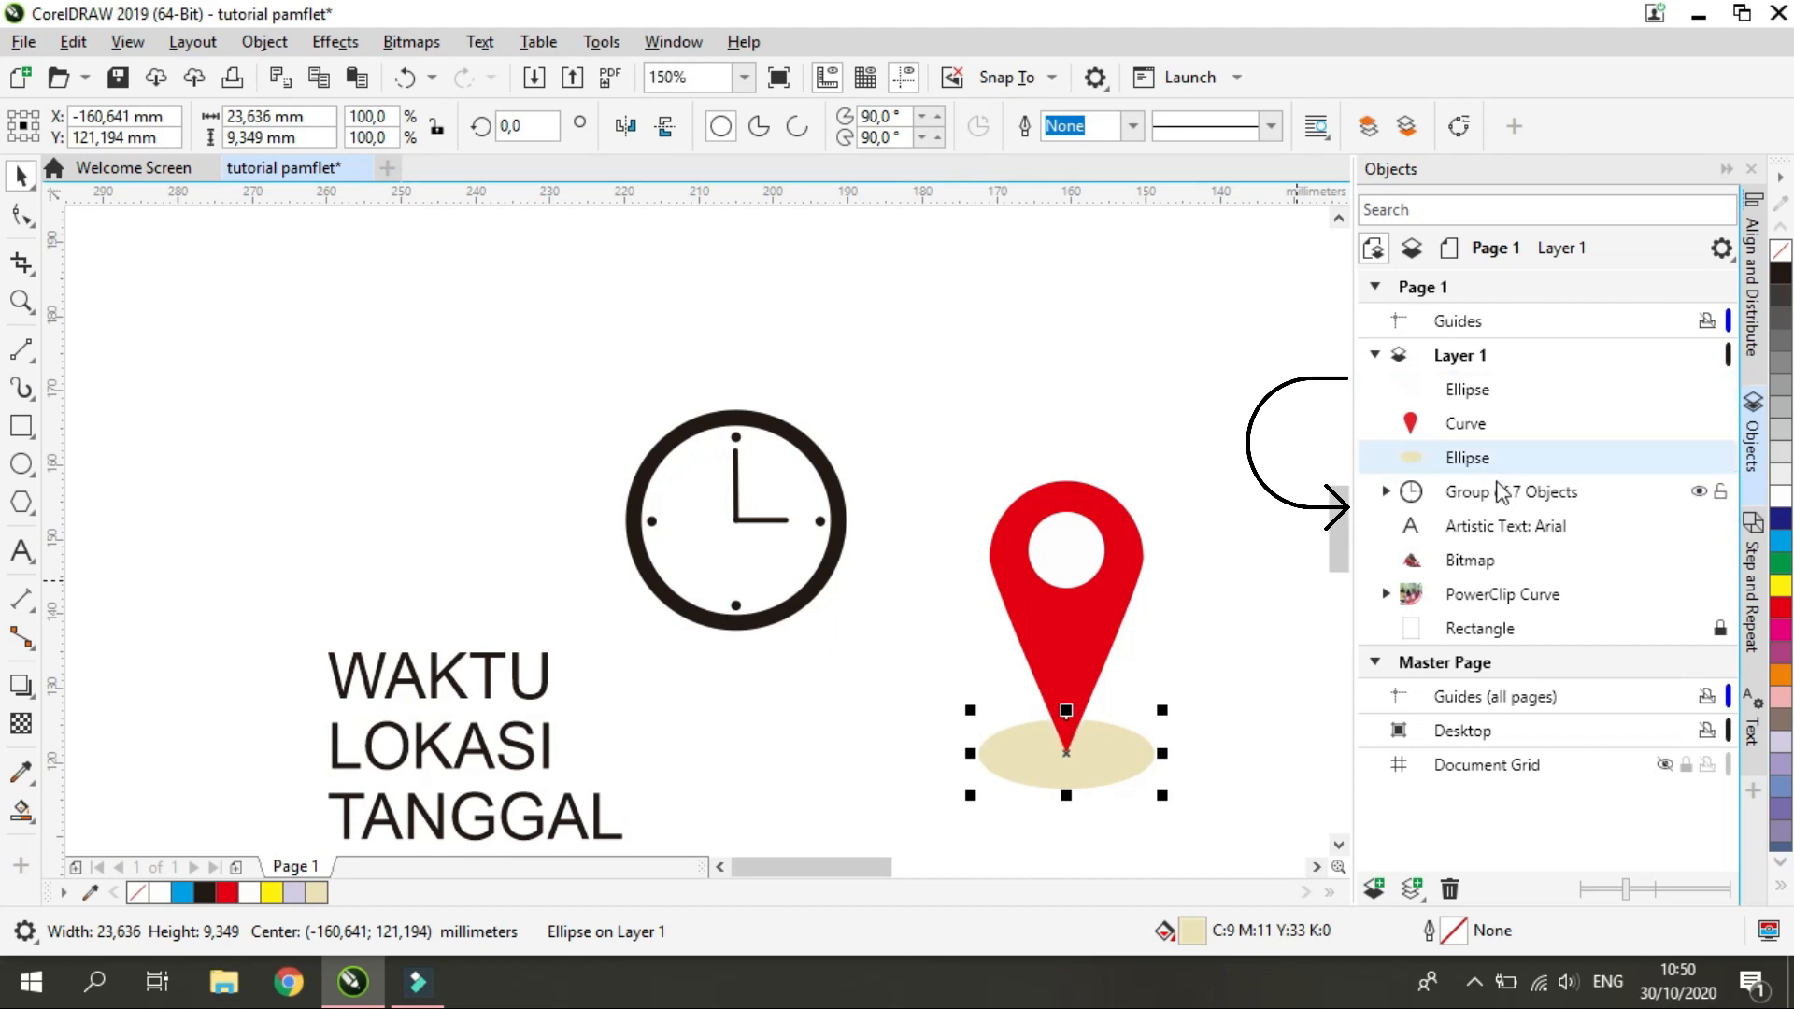
key(ctrl+z)
click(1216, 633)
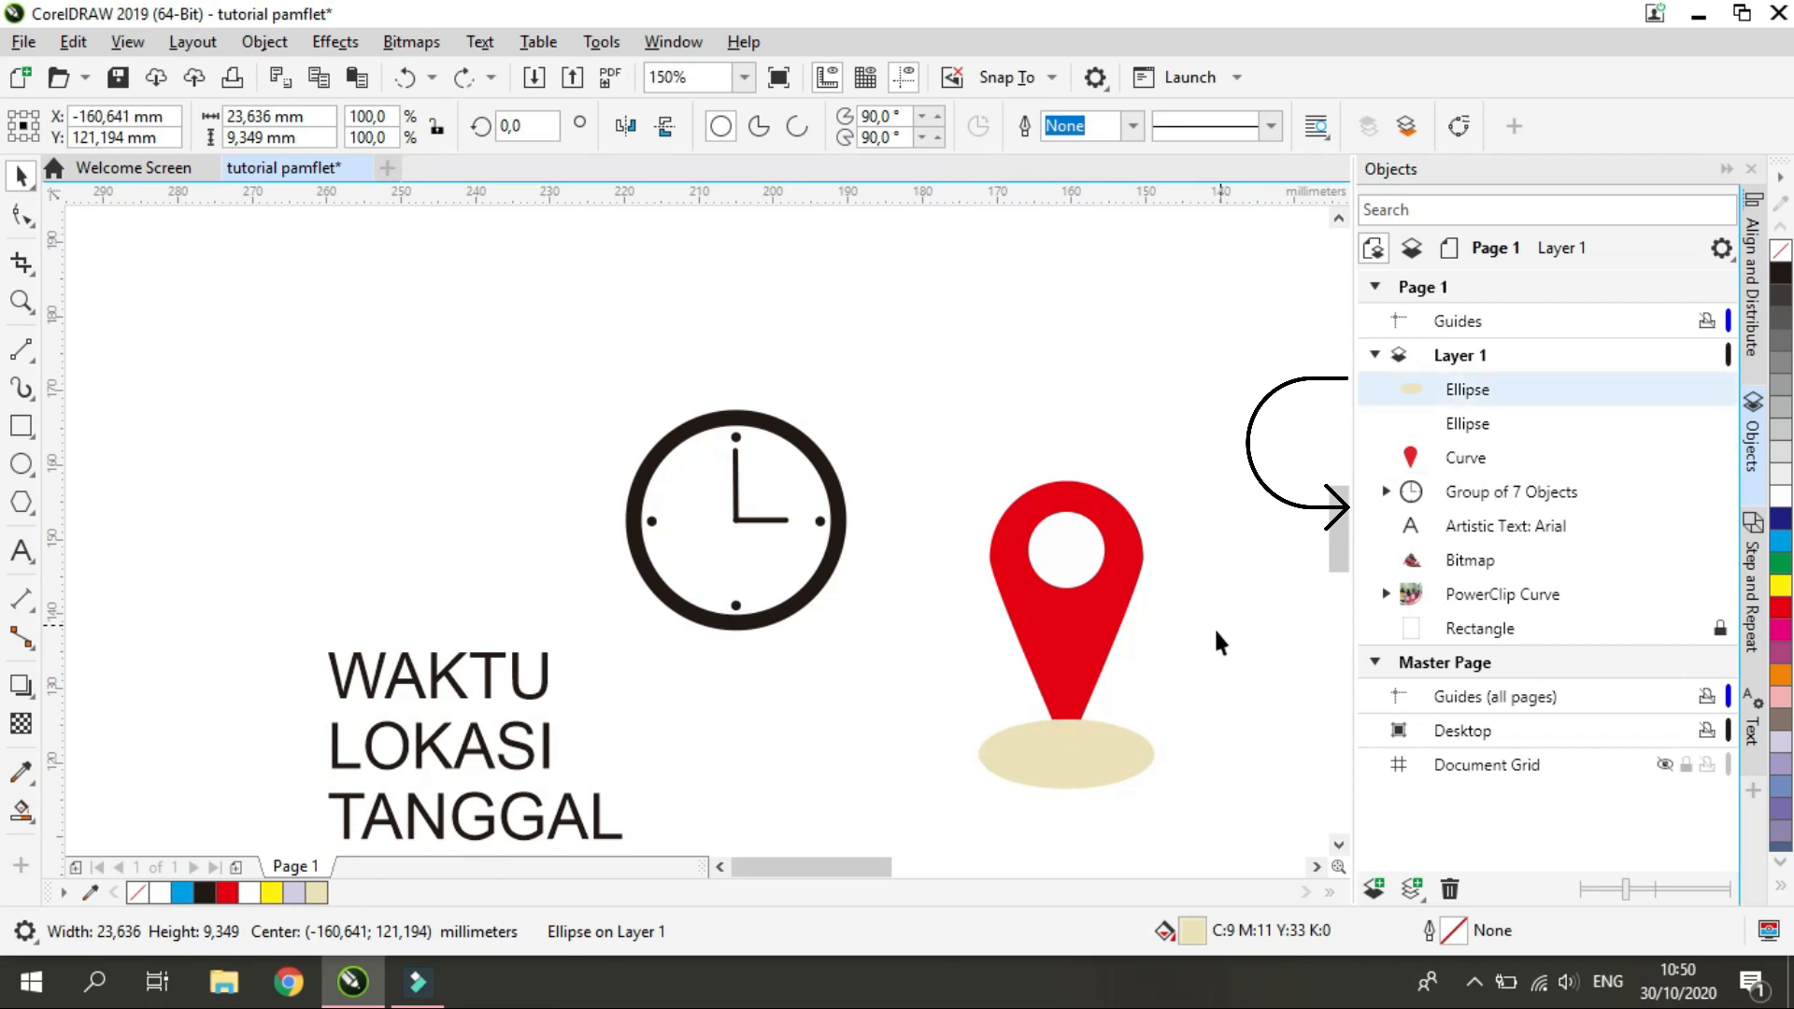
Order the beige ellipse behind the red map pin
click(1075, 744)
right_click(1075, 743)
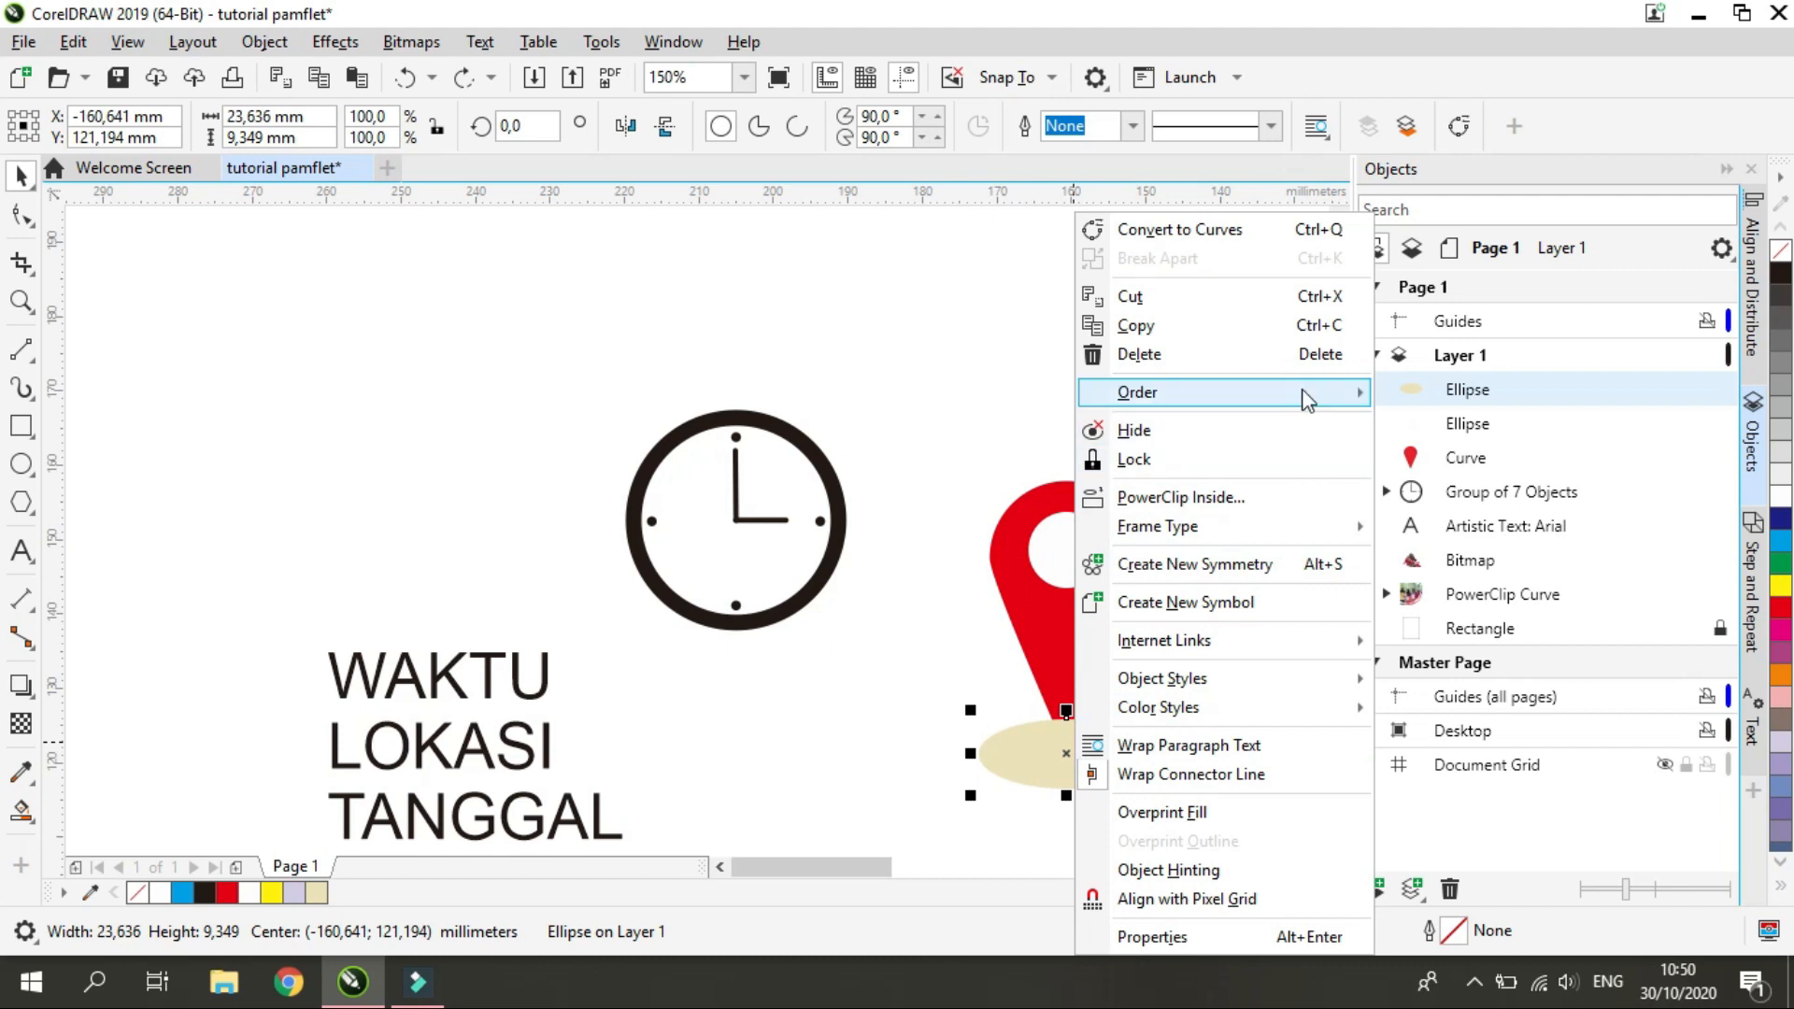
mouse_move(1308, 400)
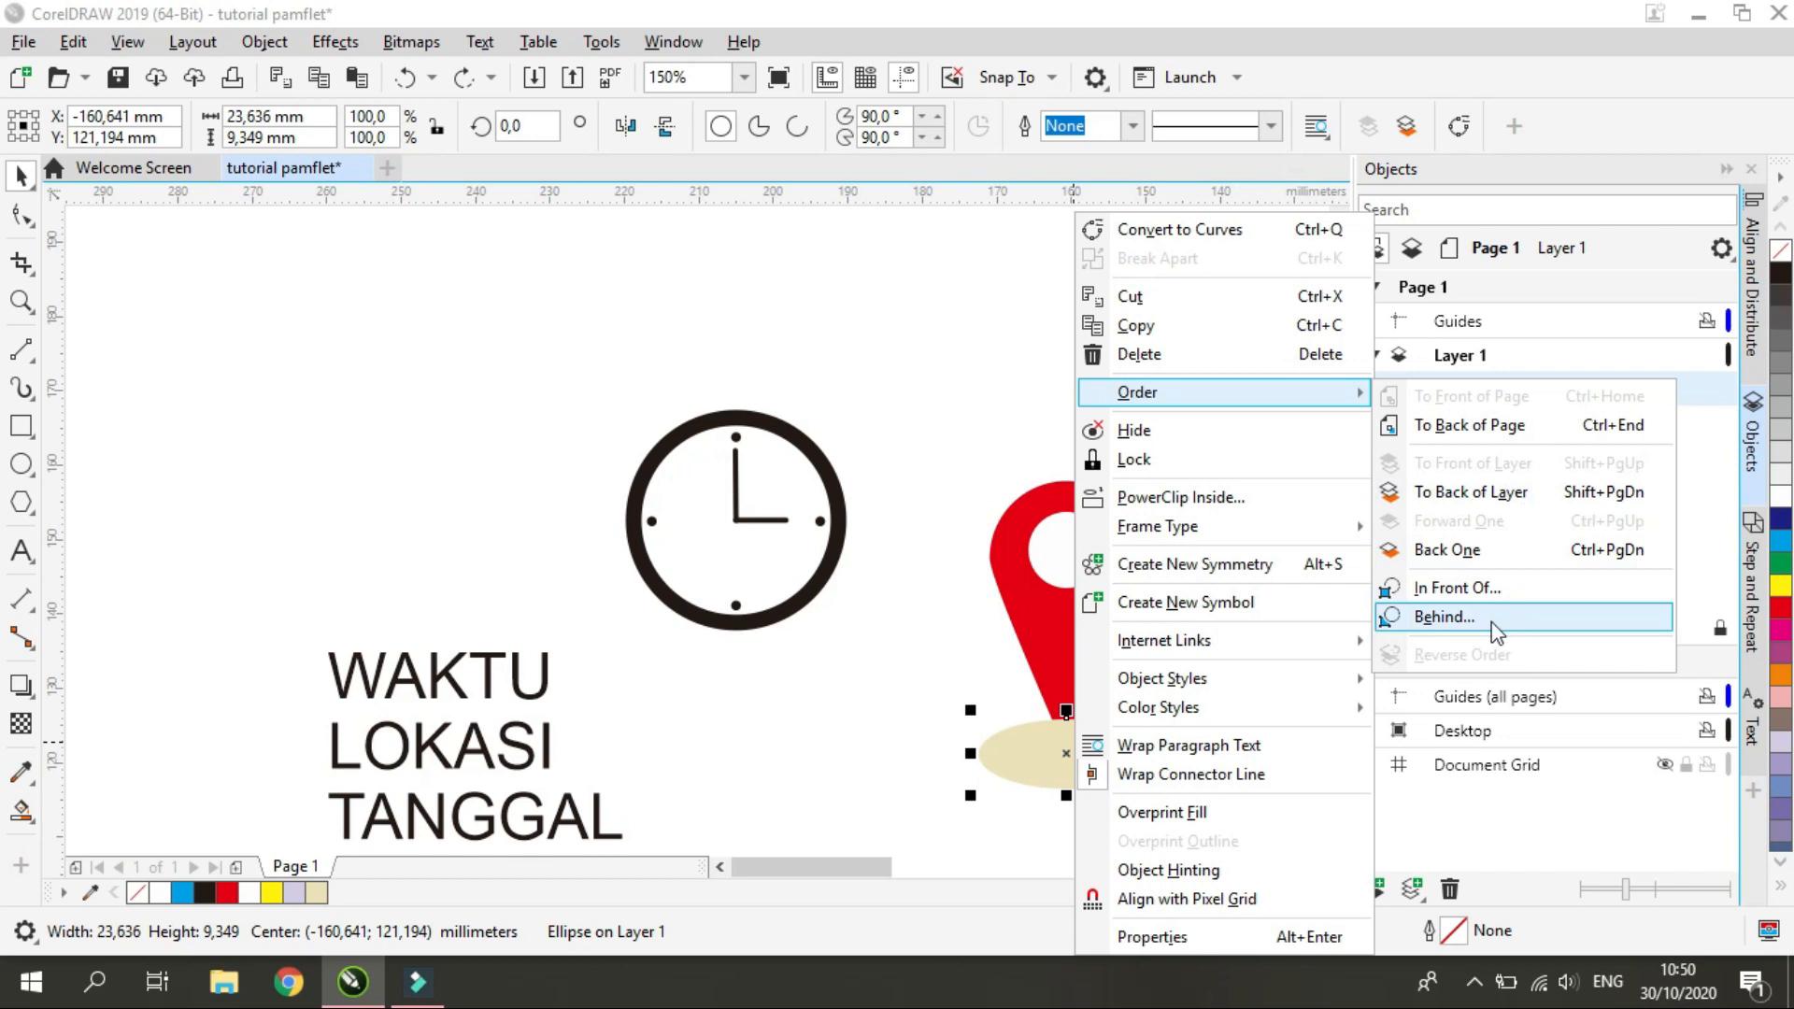
click(1444, 617)
click(1065, 618)
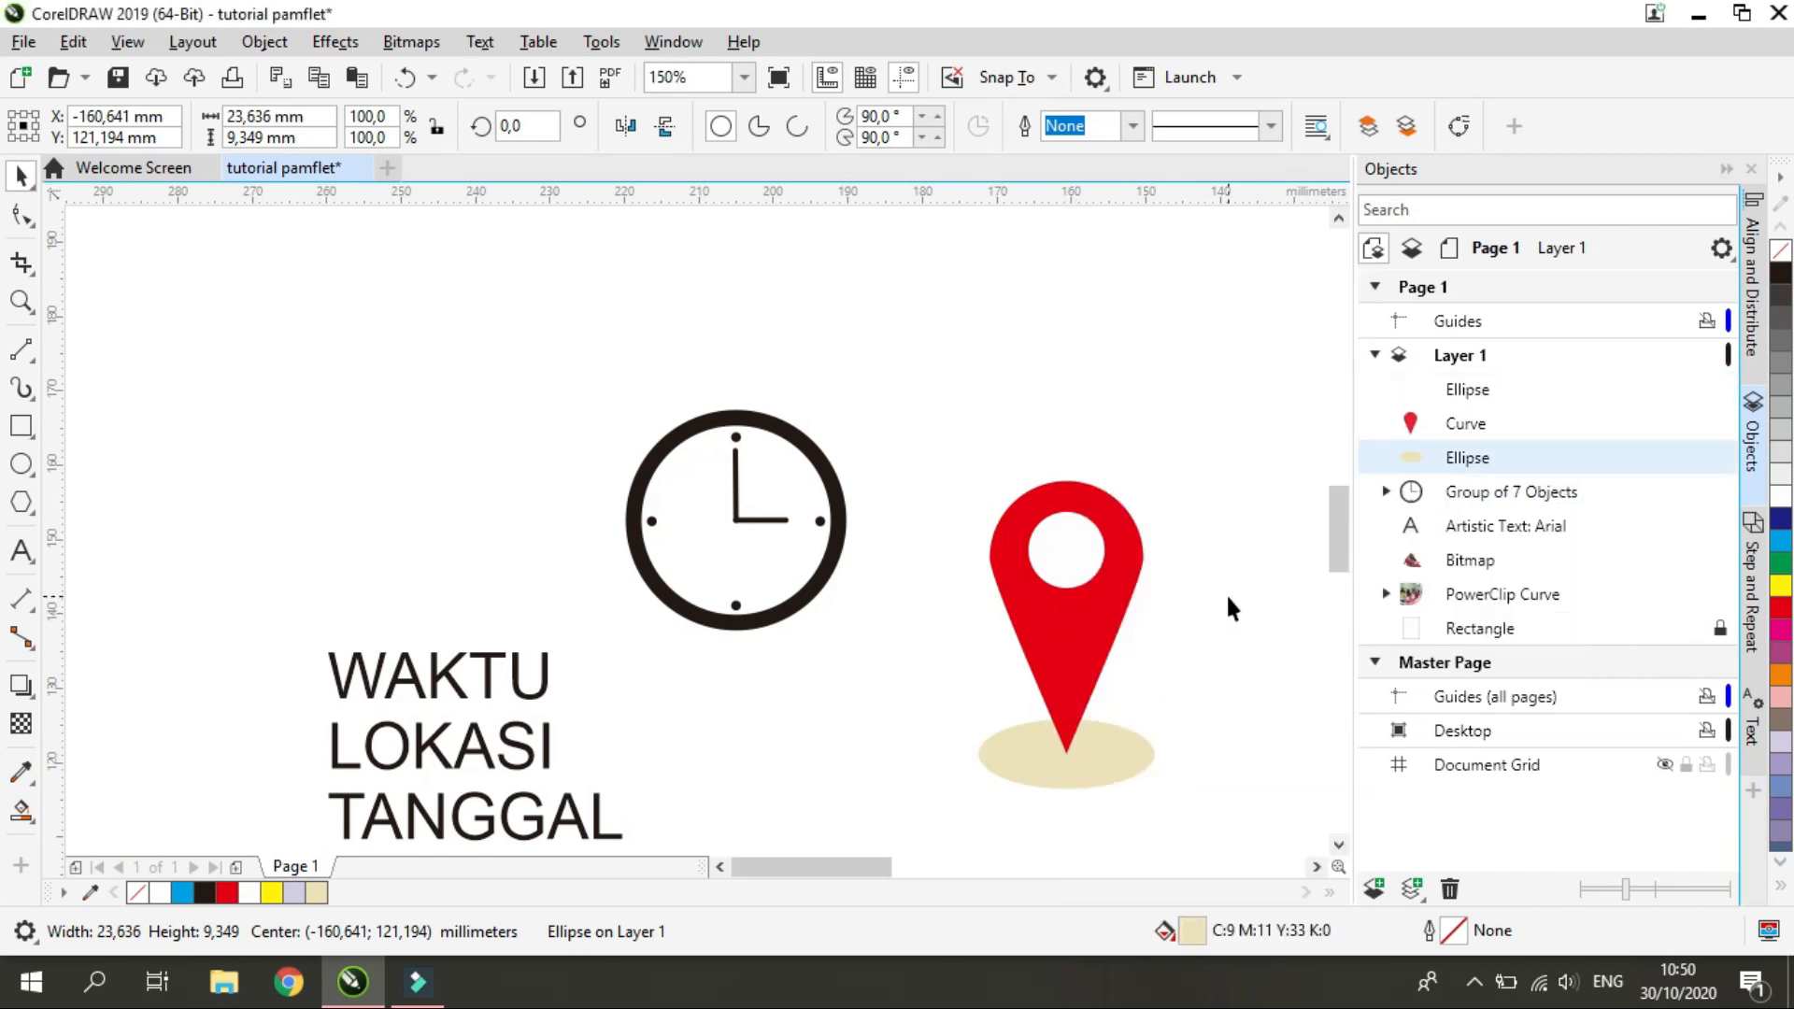
click(1228, 636)
Duplicate the beige ellipse in place and stack the copy between the pin and the original ellipse
scroll(1232, 654, down, 4)
scroll(1239, 678, up, 4)
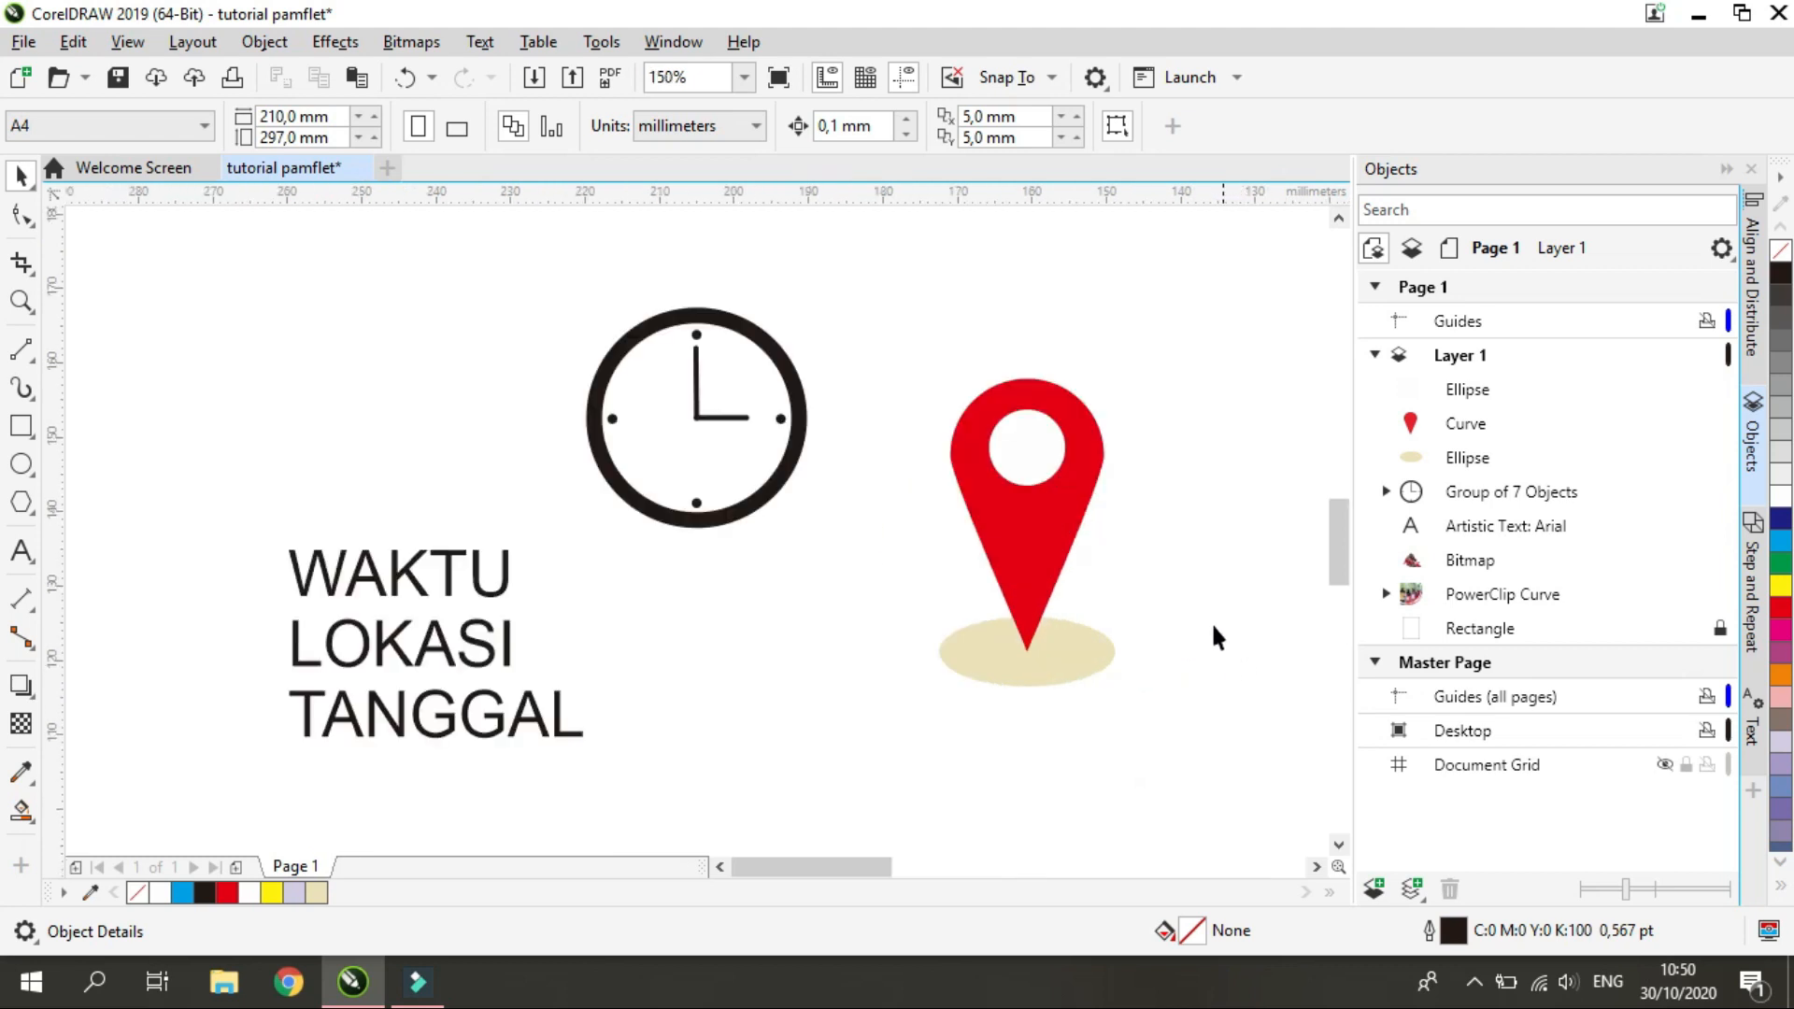
click(1091, 657)
key(ctrl+c)
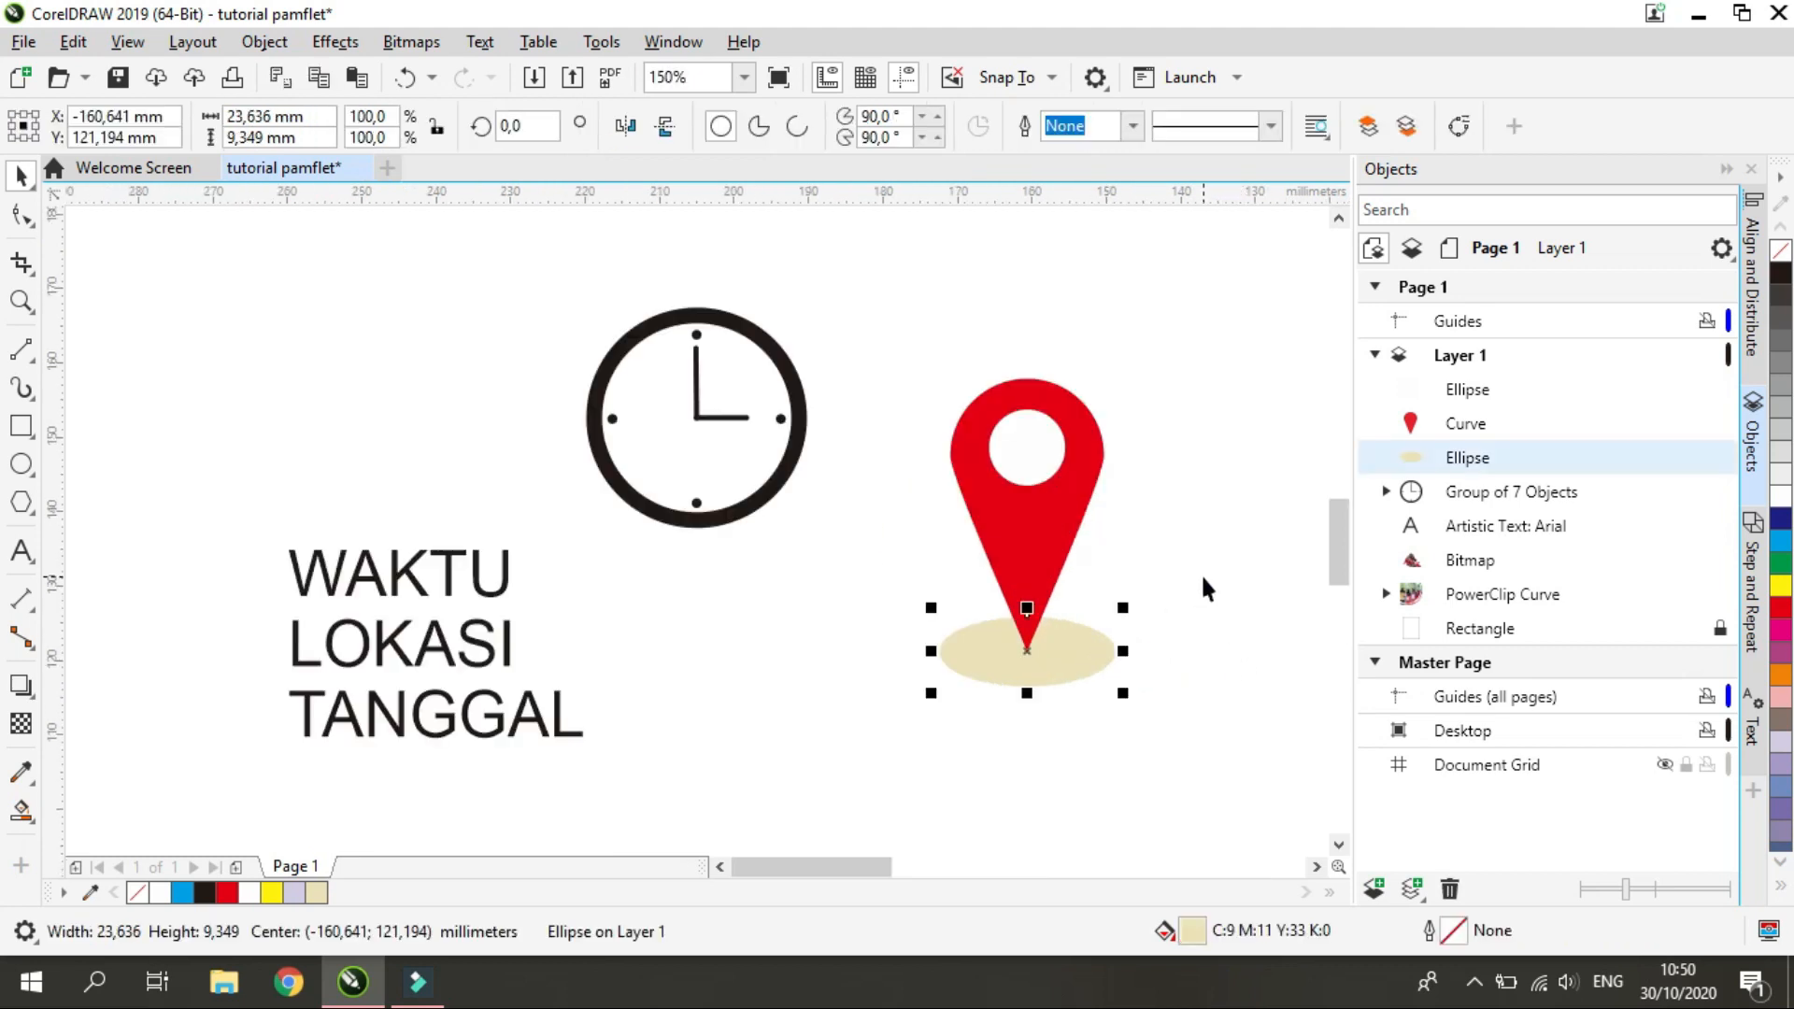
key(ctrl+v)
drag(1467, 389, 1463, 472)
Recolour the copied ellipse a darker beige and shrink it around its centre to about half the original's size
double_click(1186, 932)
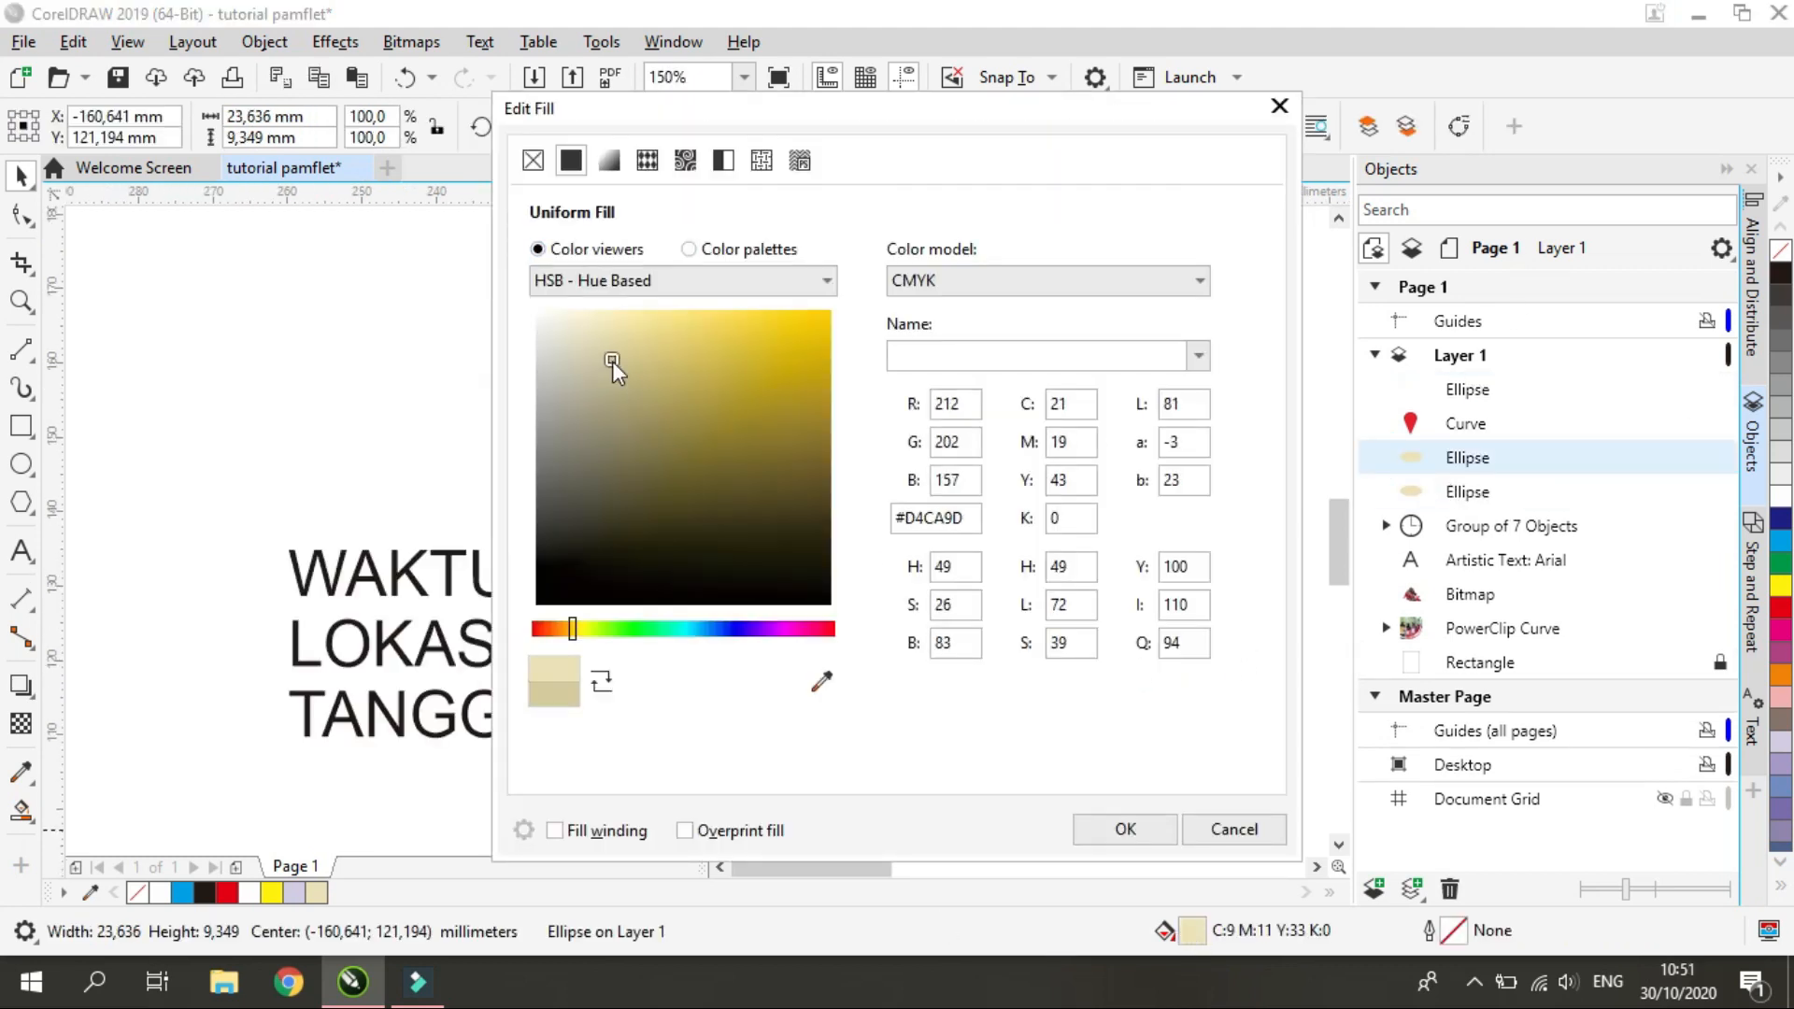
drag(1046, 96, 670, 59)
click(751, 796)
click(1006, 651)
click(955, 670)
drag(930, 695, 967, 679)
click(1064, 711)
Shrink the darker ellipse beneath the pin slightly more around its centre
scroll(1068, 718, down, 2)
scroll(1074, 722, up, 3)
scroll(784, 724, down, 1)
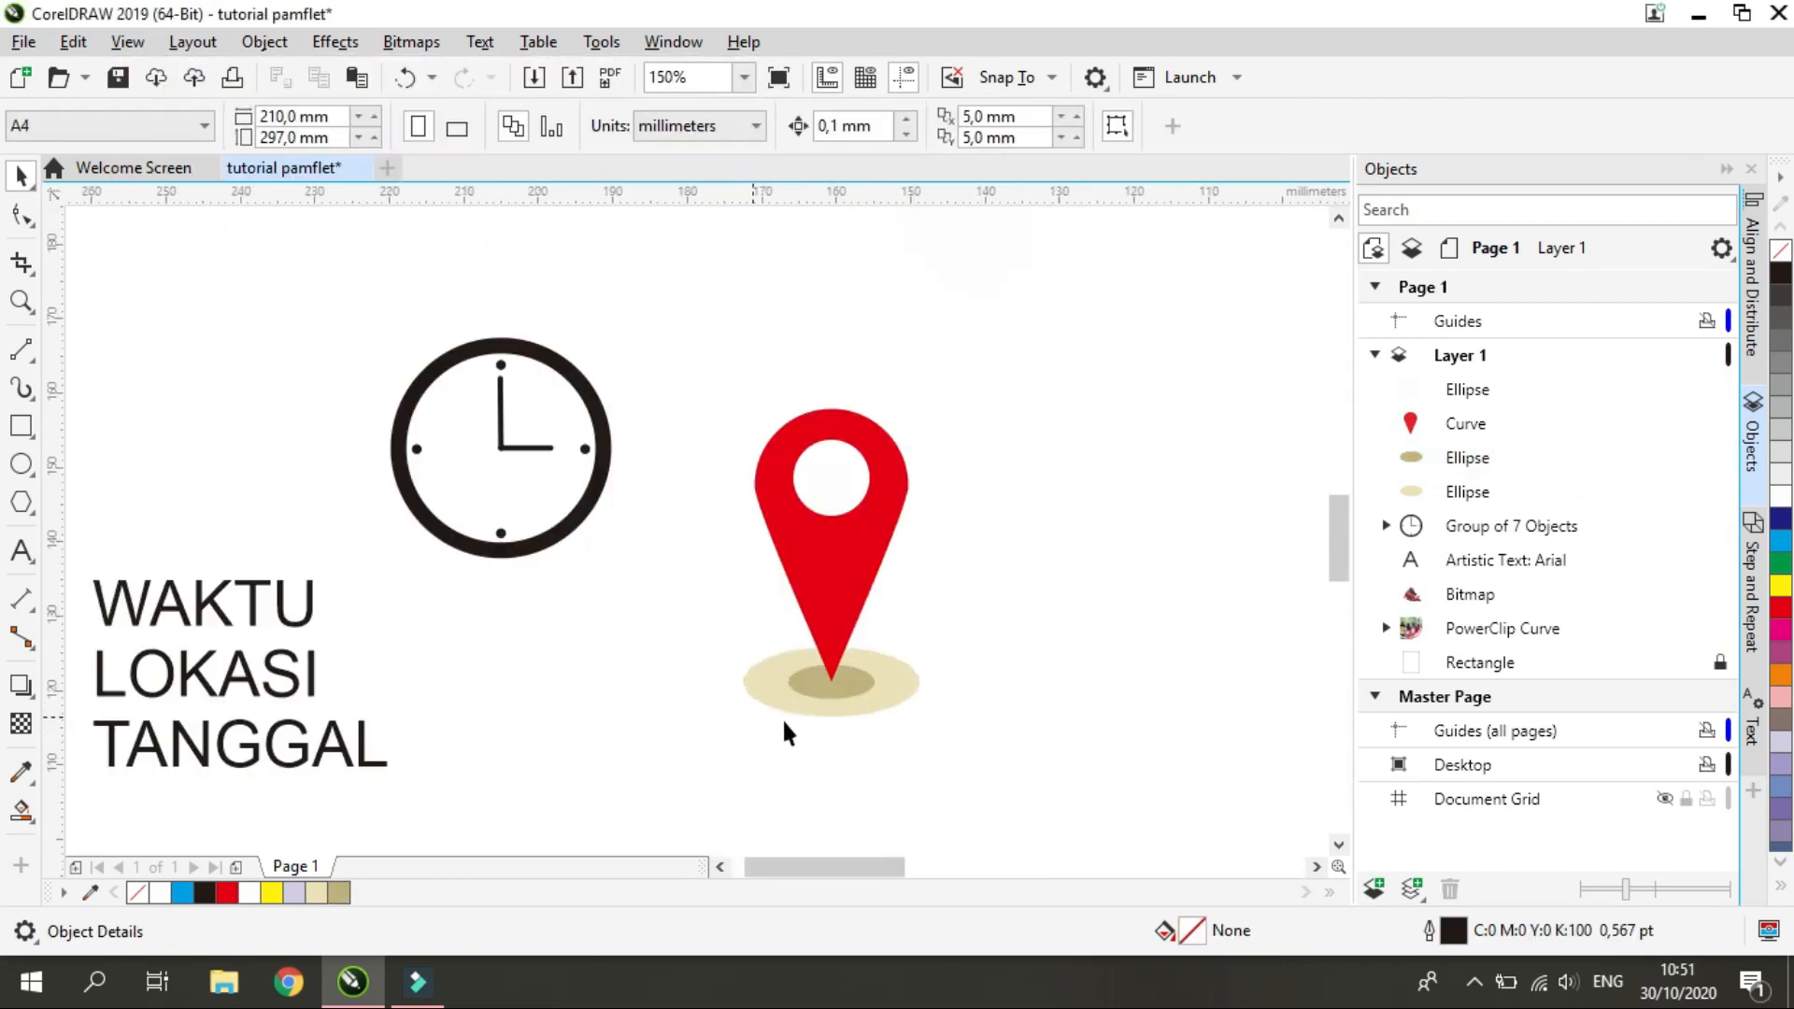
scroll(794, 724, up, 2)
click(472, 591)
shift+drag(380, 629, 386, 624)
click(624, 749)
Group the red pin, its white circle and the two beige ellipses into one object
scroll(629, 753, down, 1)
scroll(892, 737, down, 2)
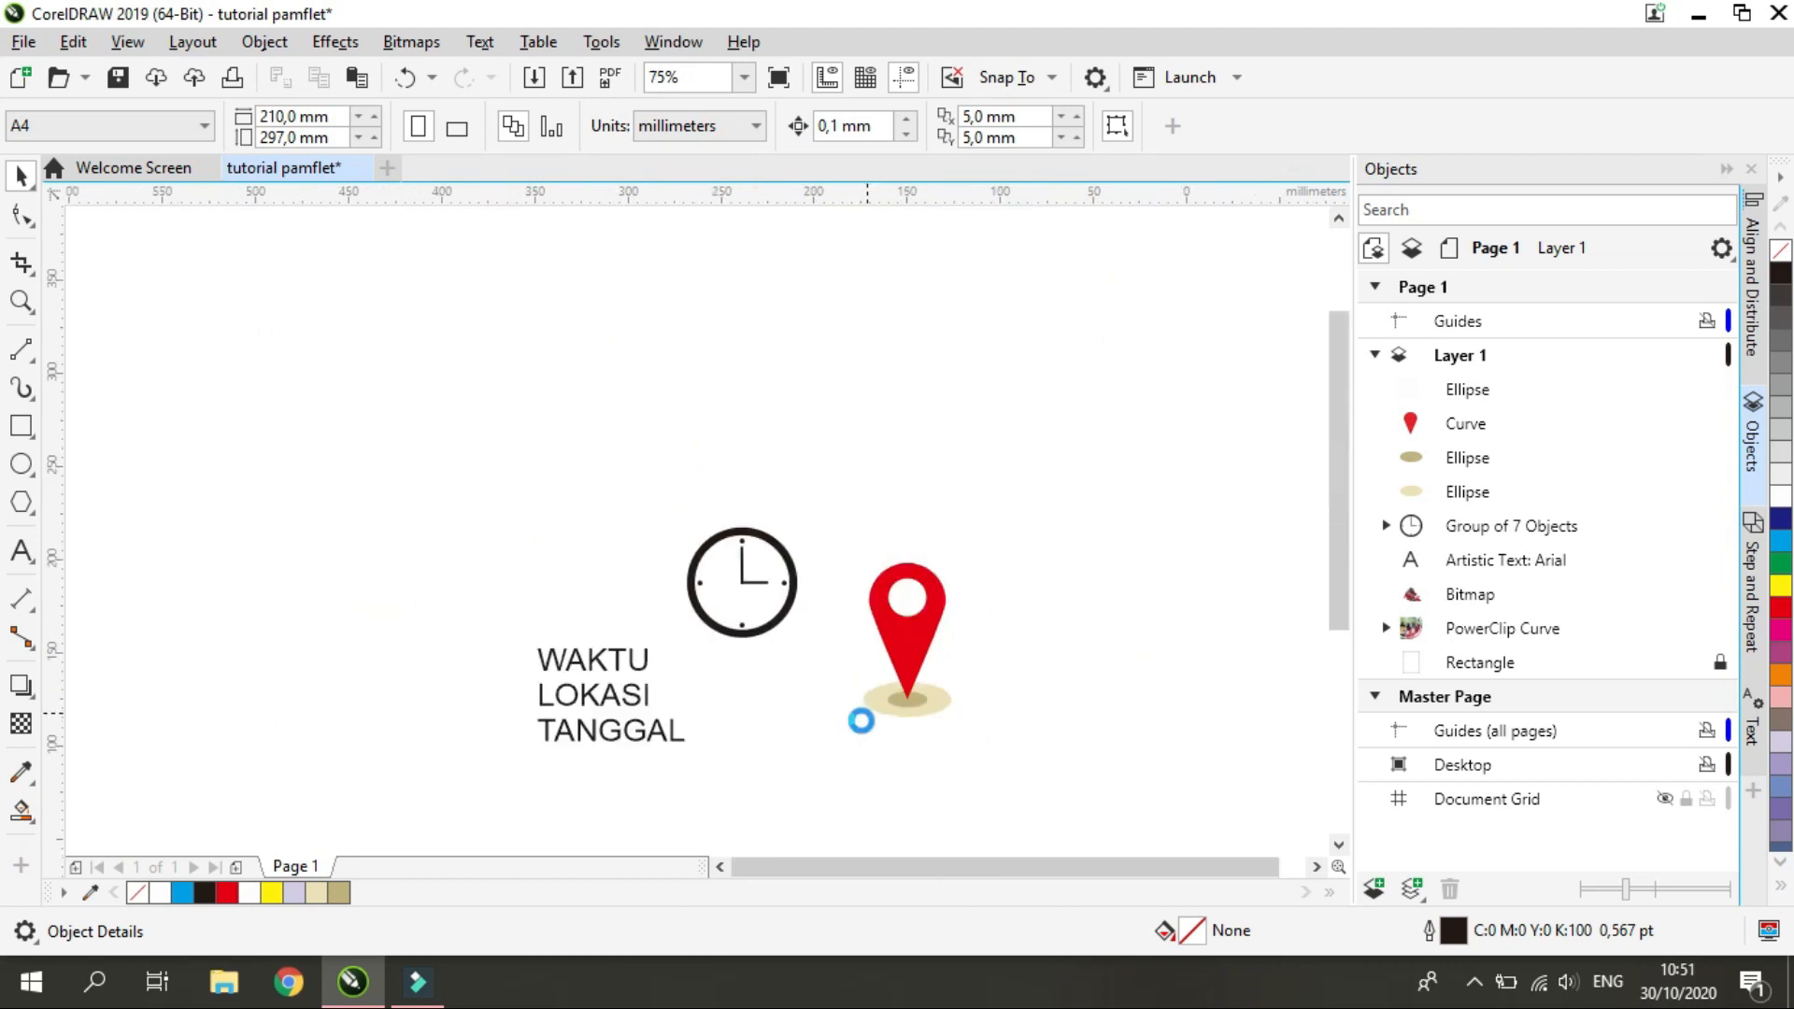
scroll(869, 715, up, 1)
scroll(869, 701, down, 1)
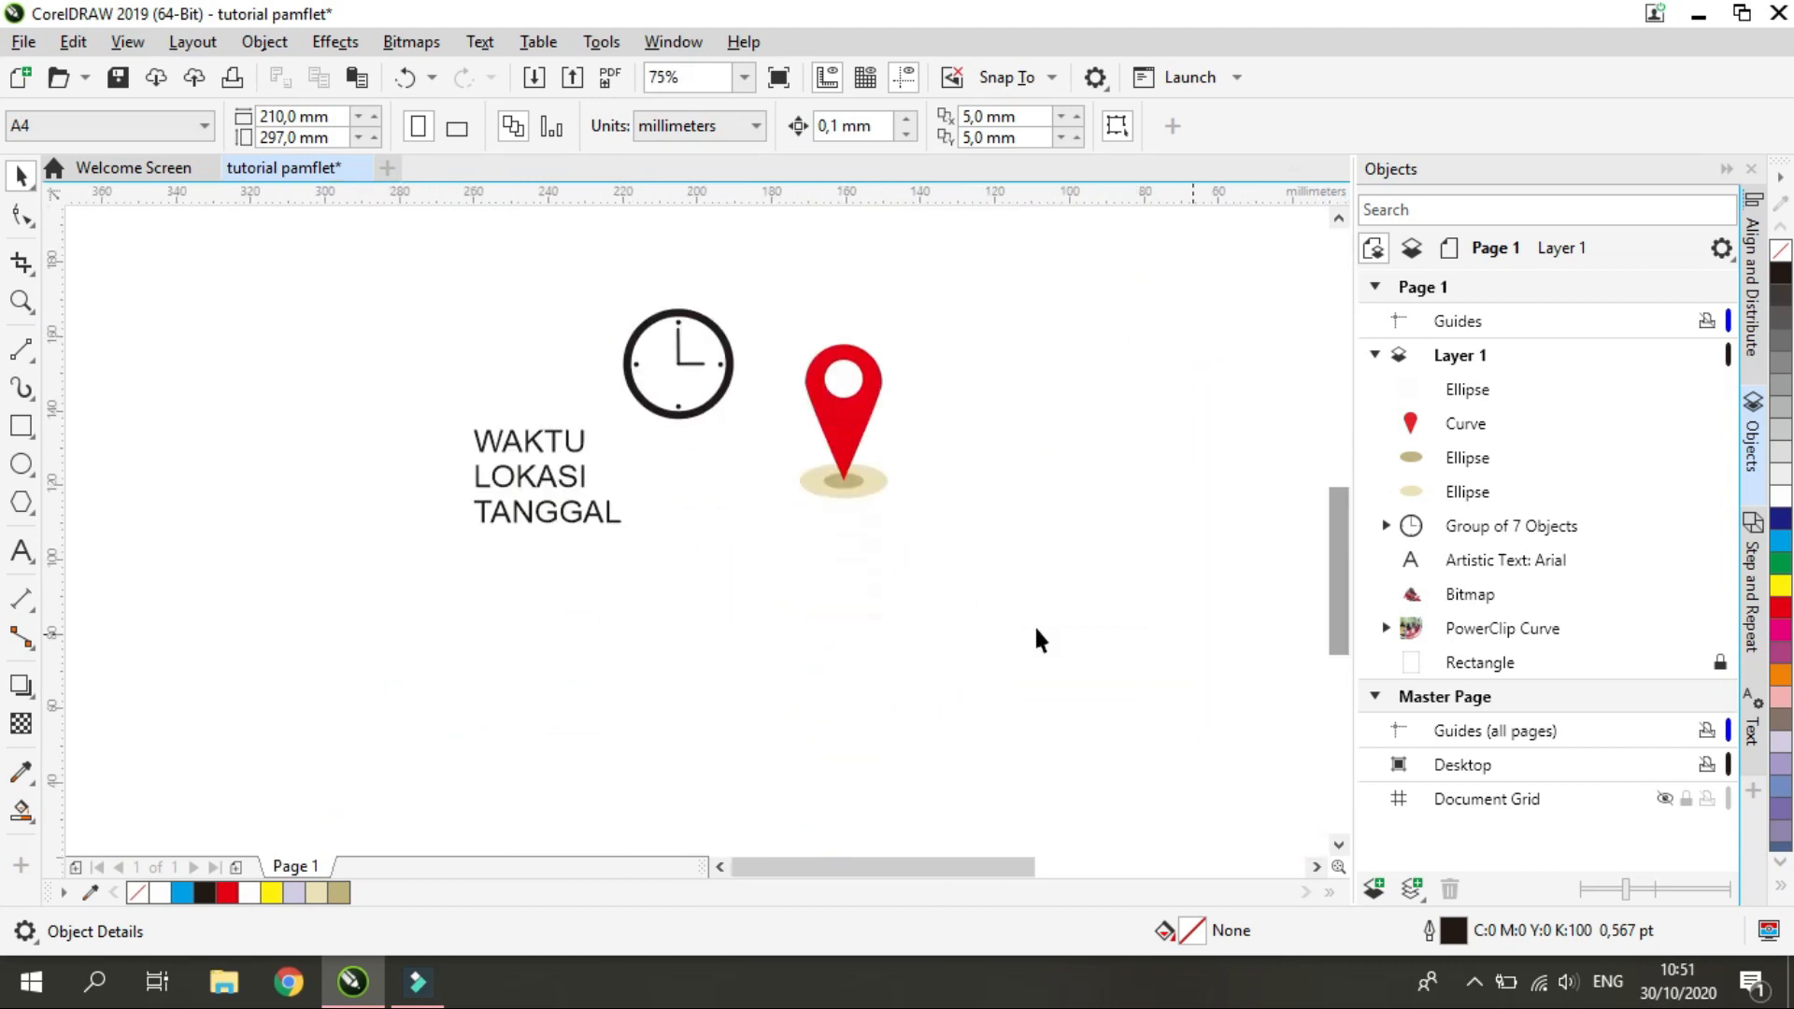
drag(1032, 632, 757, 278)
key(ctrl+g)
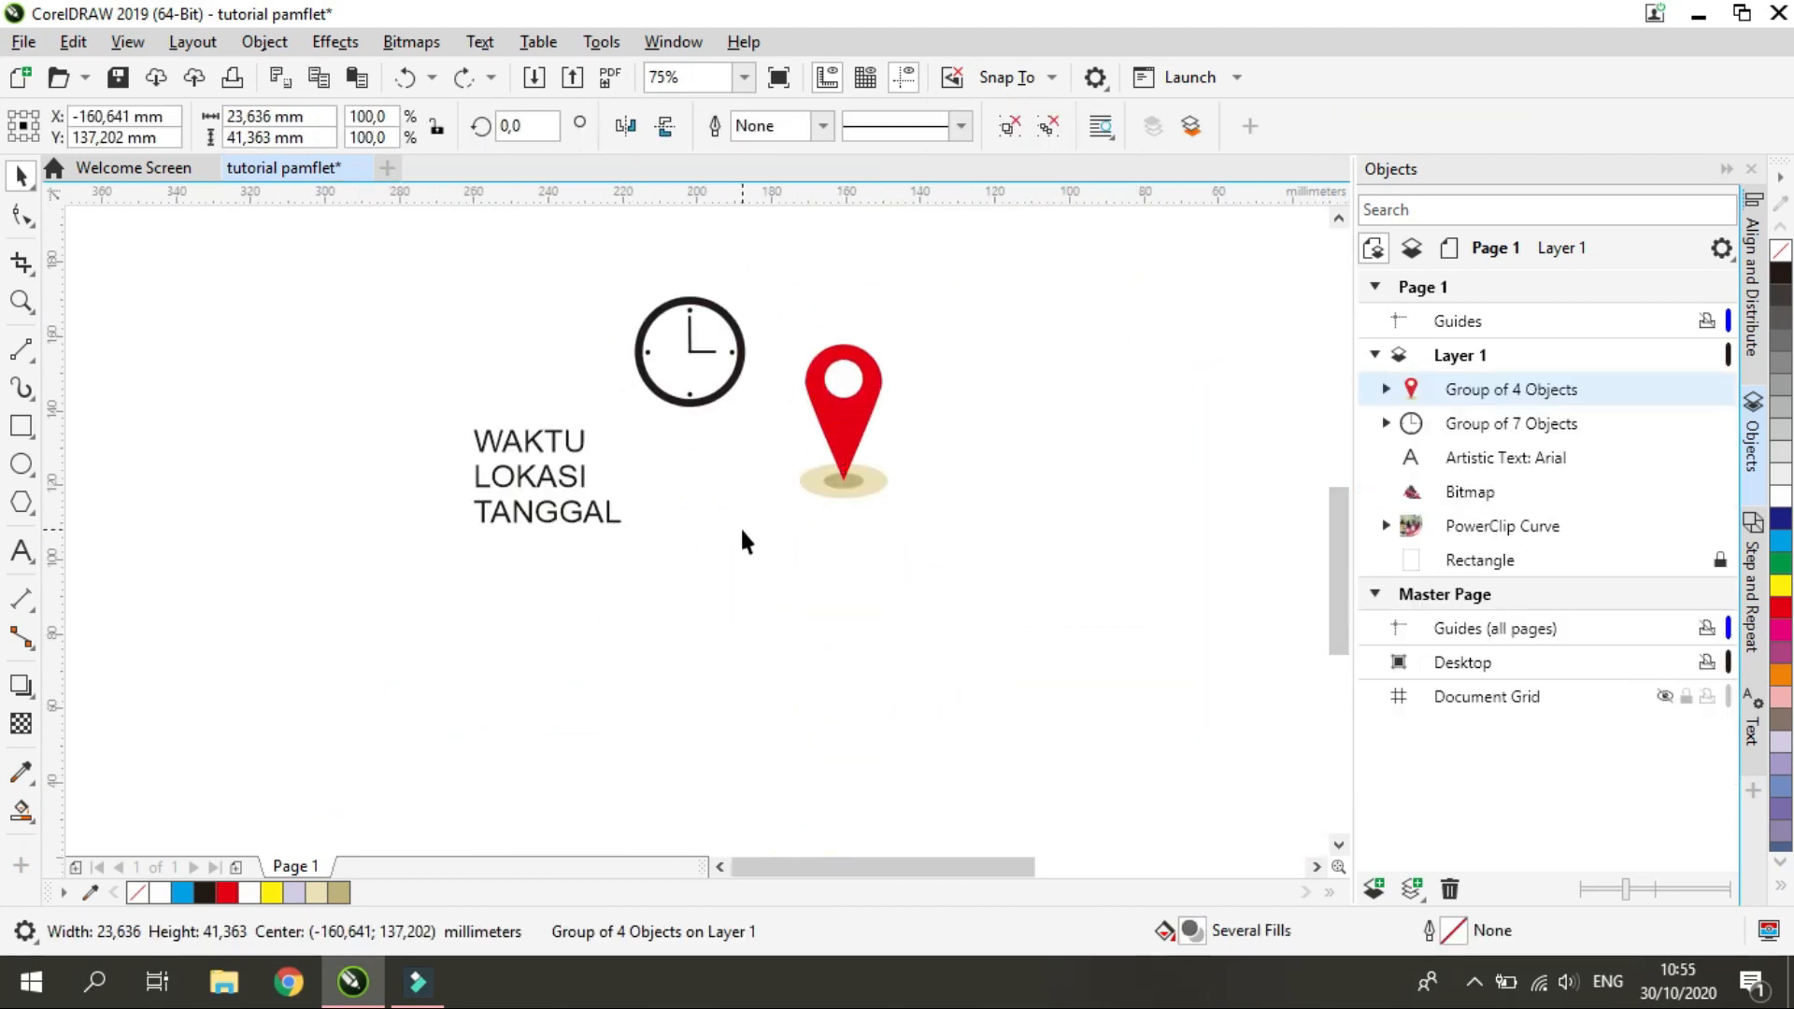
click(699, 594)
Draw a rectangle about 22 mm wide and 19 mm high below the clock as the base of a calendar icon
scroll(705, 579, down, 1)
scroll(720, 549, up, 2)
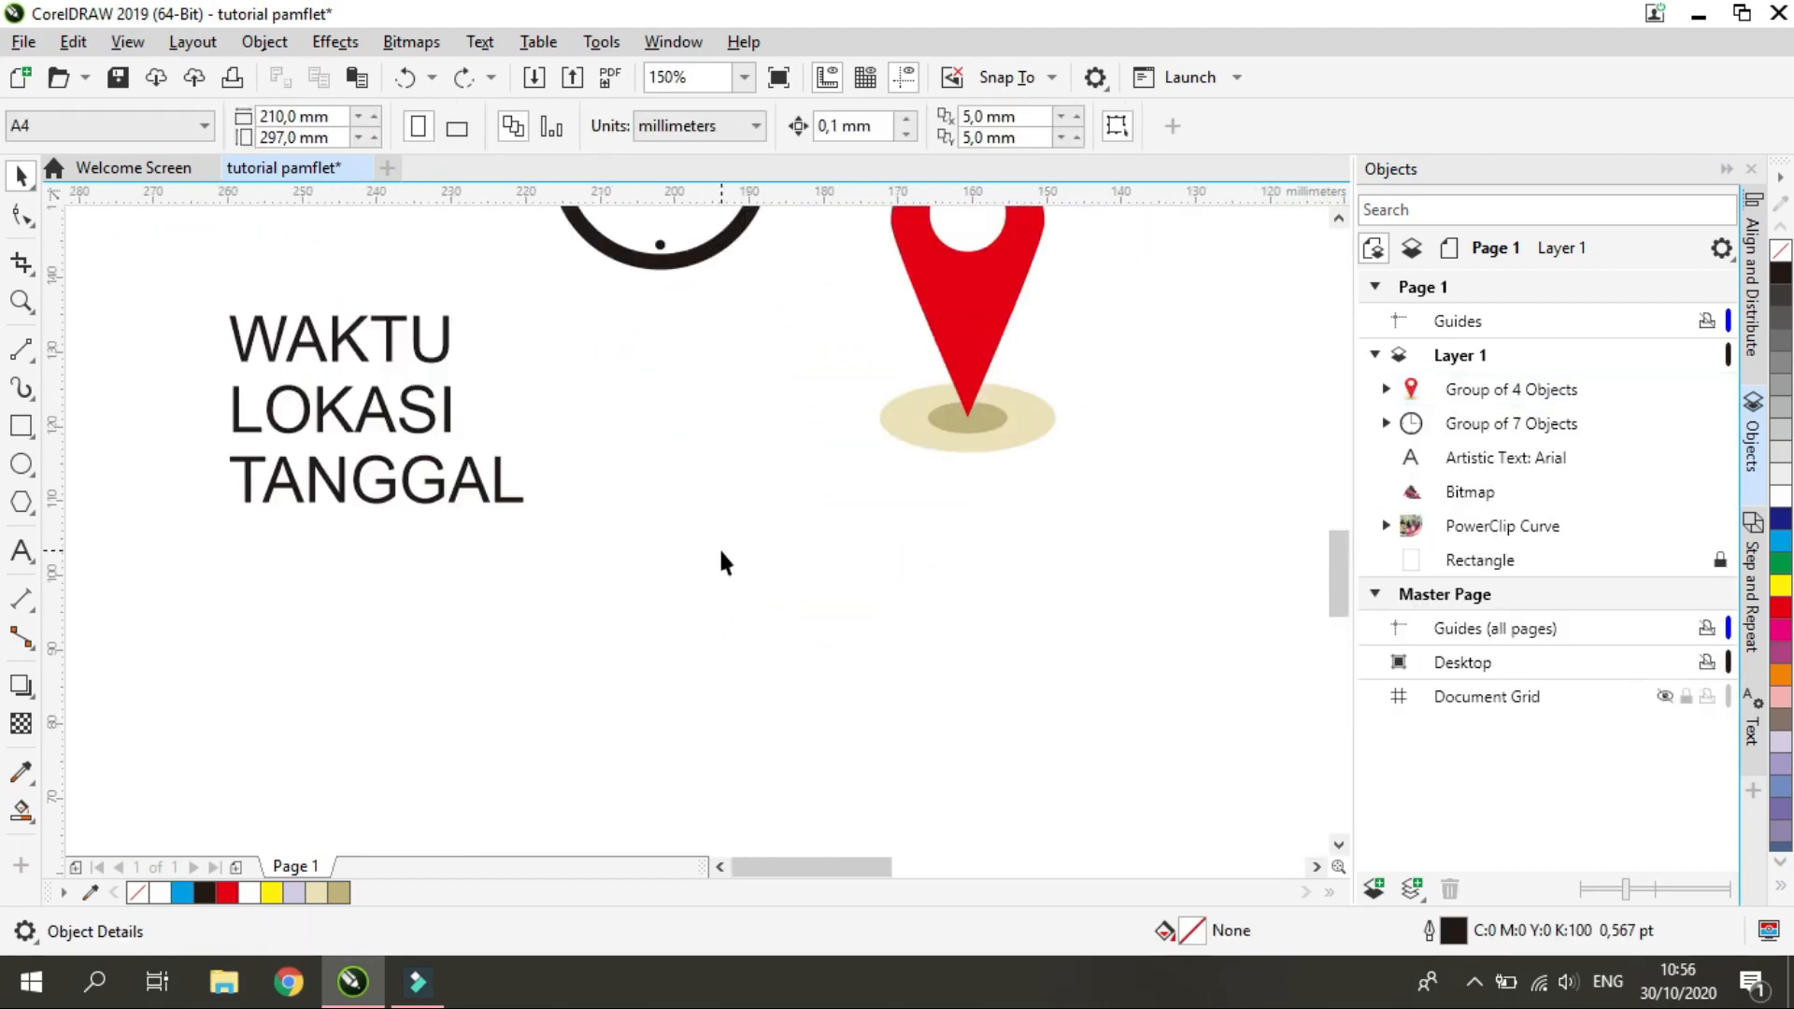
click(20, 426)
drag(697, 530, 863, 668)
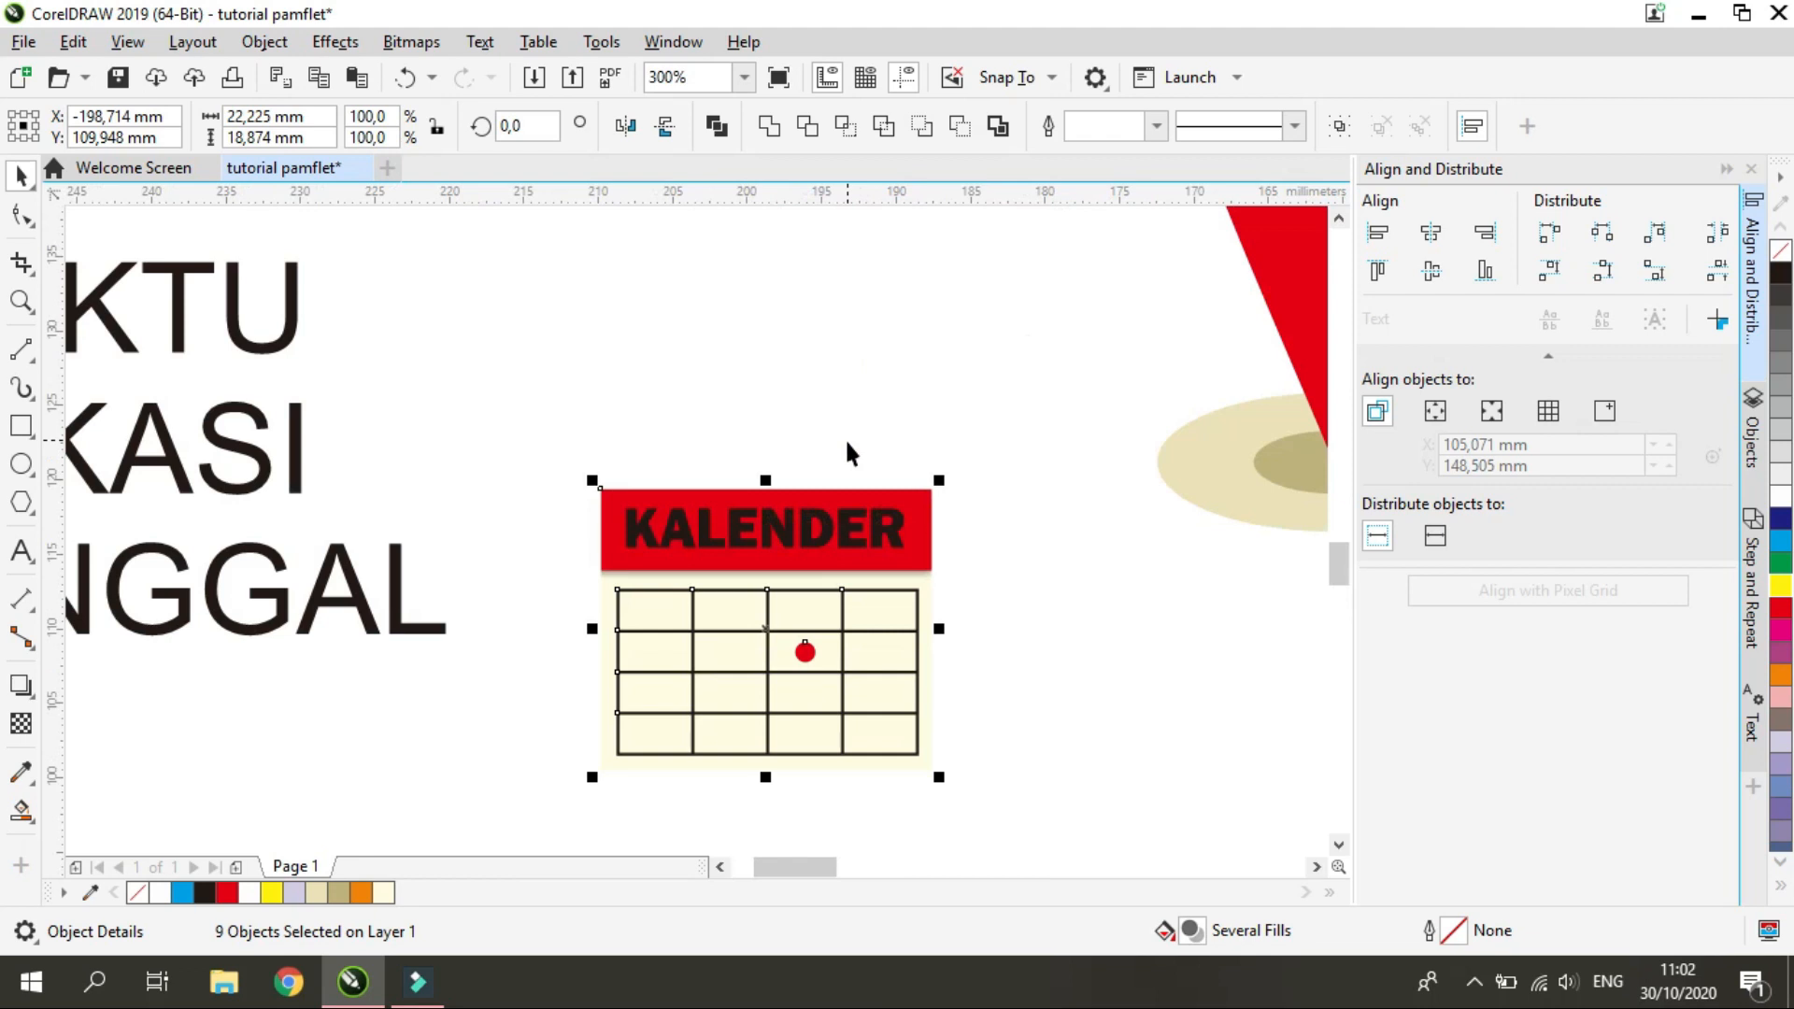
Group the nine objects of the calendar icon and move the group up to about Y 115.5 mm
key(ctrl+g)
scroll(818, 645, down, 2)
mouse_move(818, 645)
mouse_down()
mouse_move(833, 676)
mouse_move(818, 625)
mouse_up()
scroll(843, 666, down, 3)
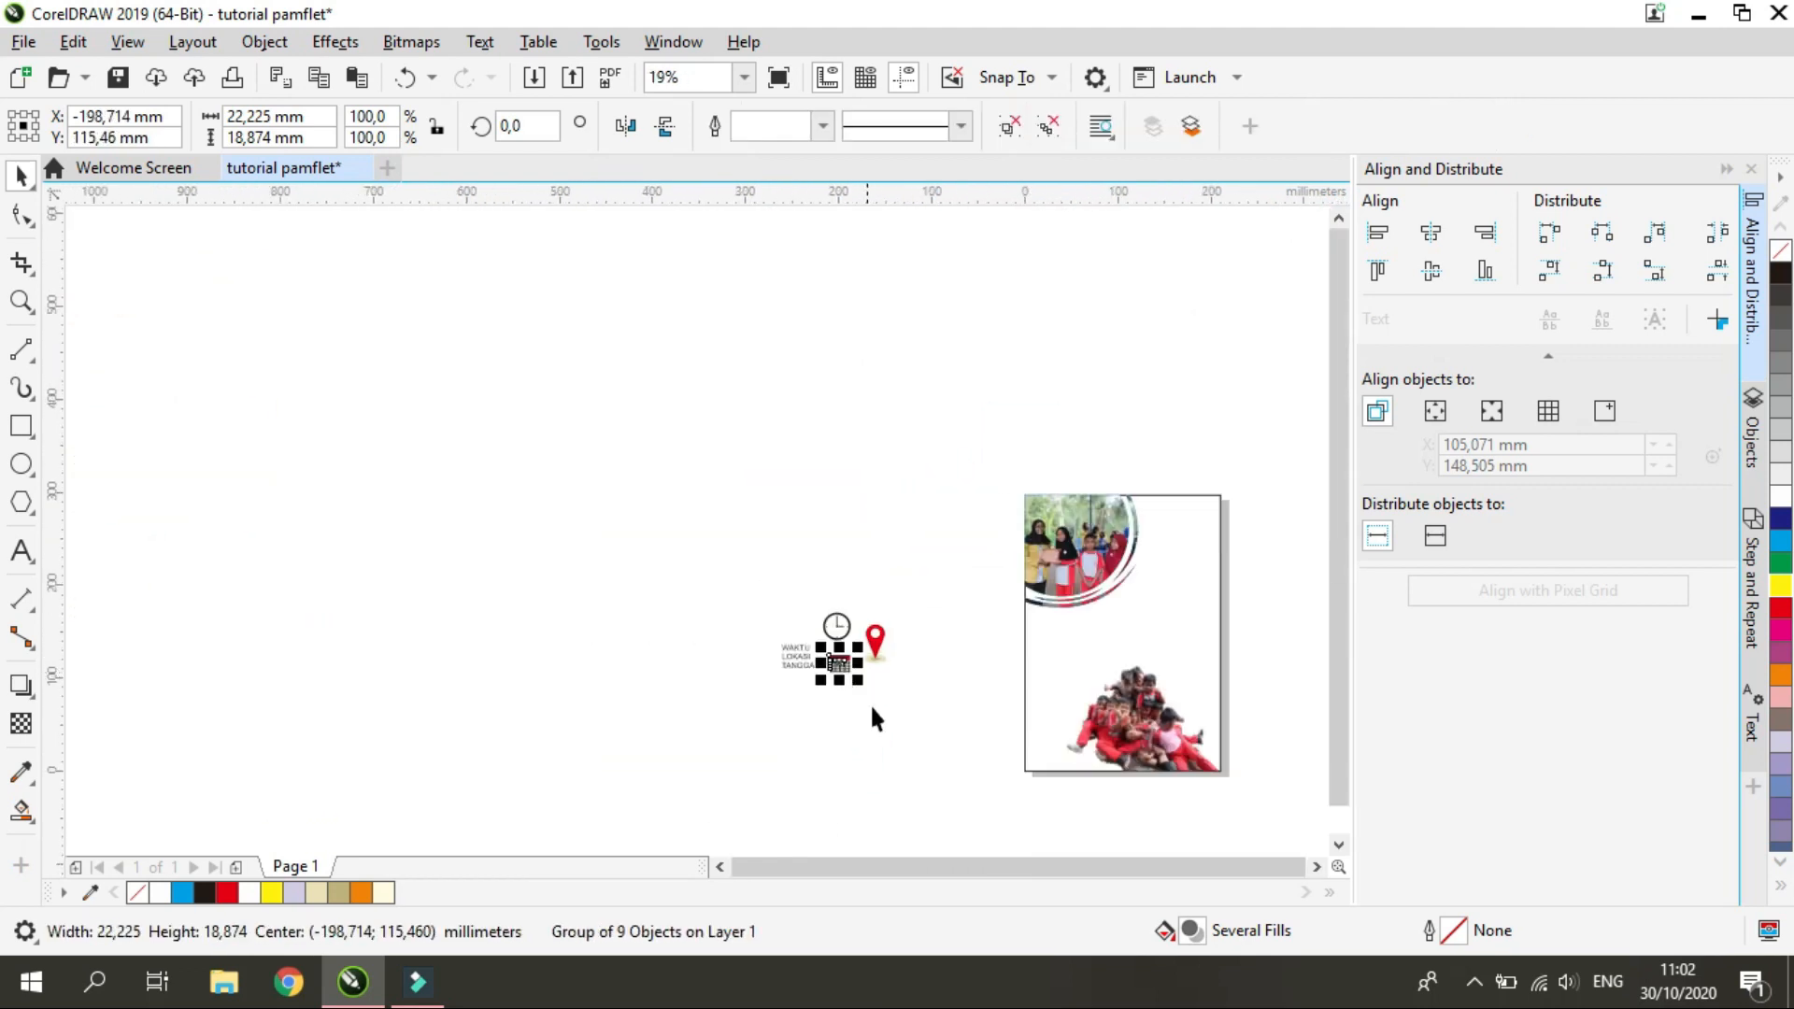
scroll(978, 739, up, 2)
drag(603, 491, 978, 495)
key(ctrl+z)
Make the outlines of the clock, pin and calendar icons scale with their objects
drag(451, 401, 627, 570)
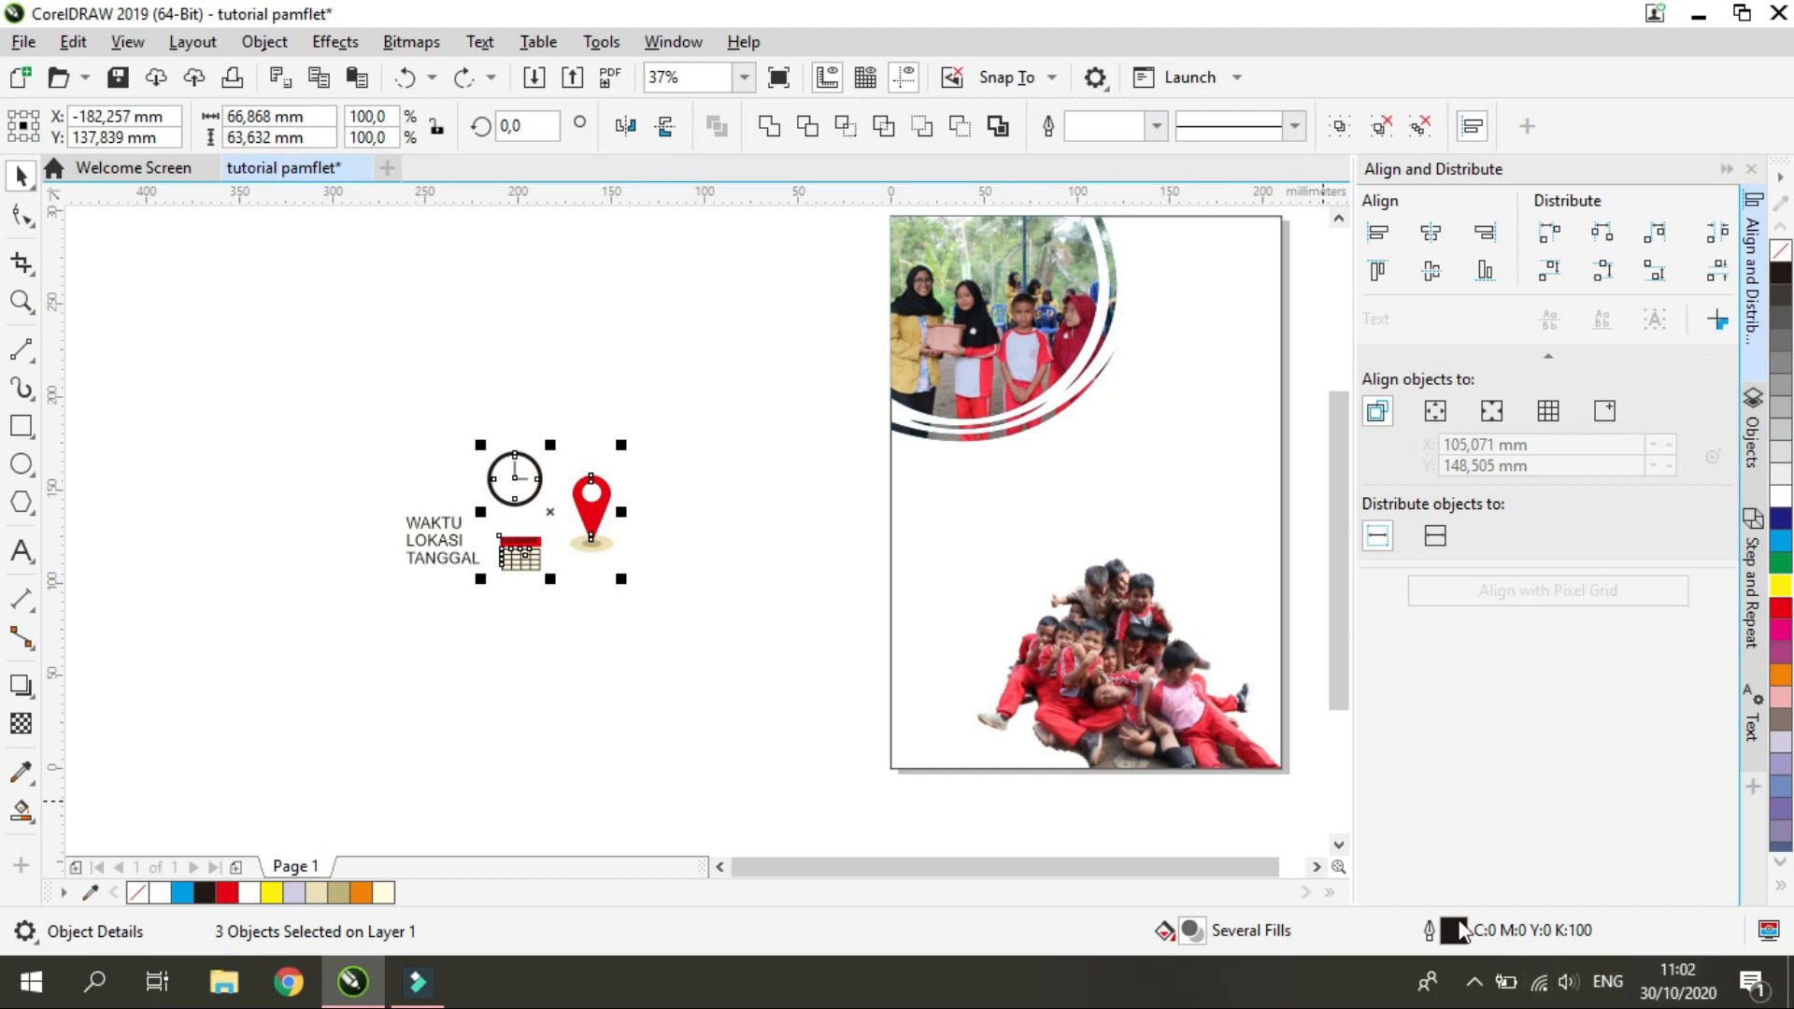
double_click(1459, 929)
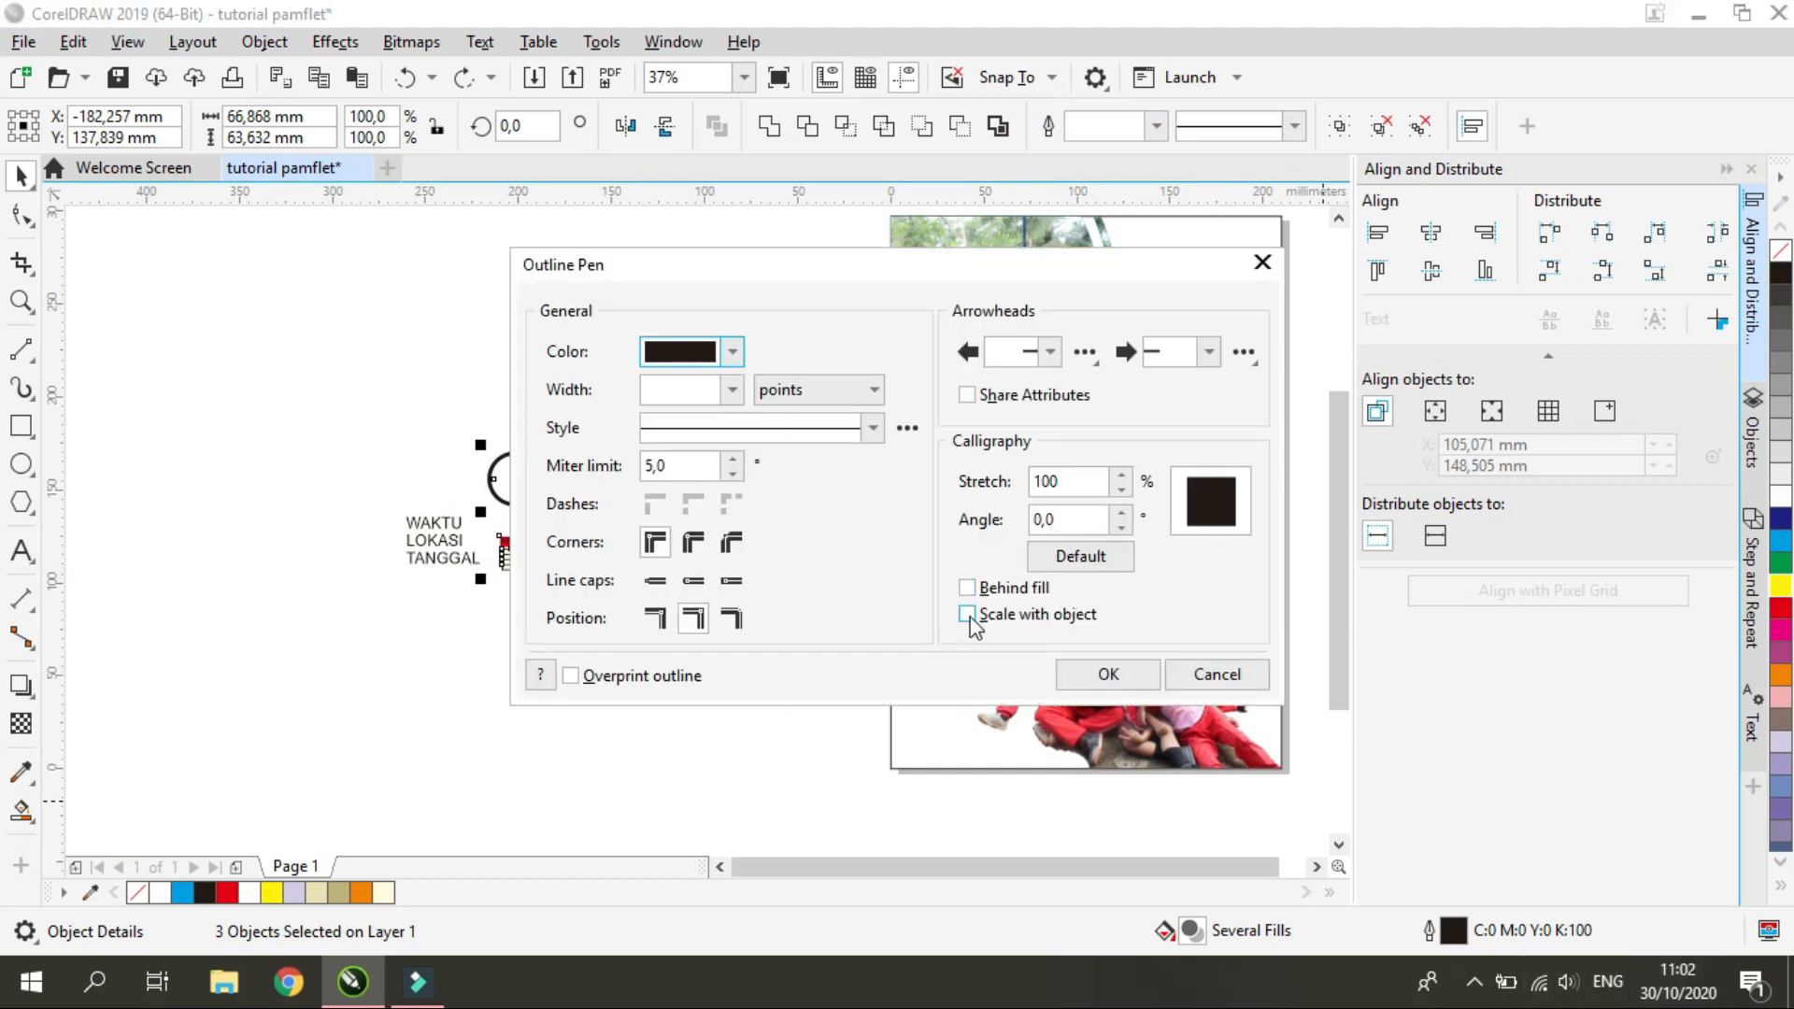
click(1095, 674)
Enlarge the clock, pin and calendar icons together to about 170.7 mm wide and 162.4 mm high
click(596, 537)
click(592, 540)
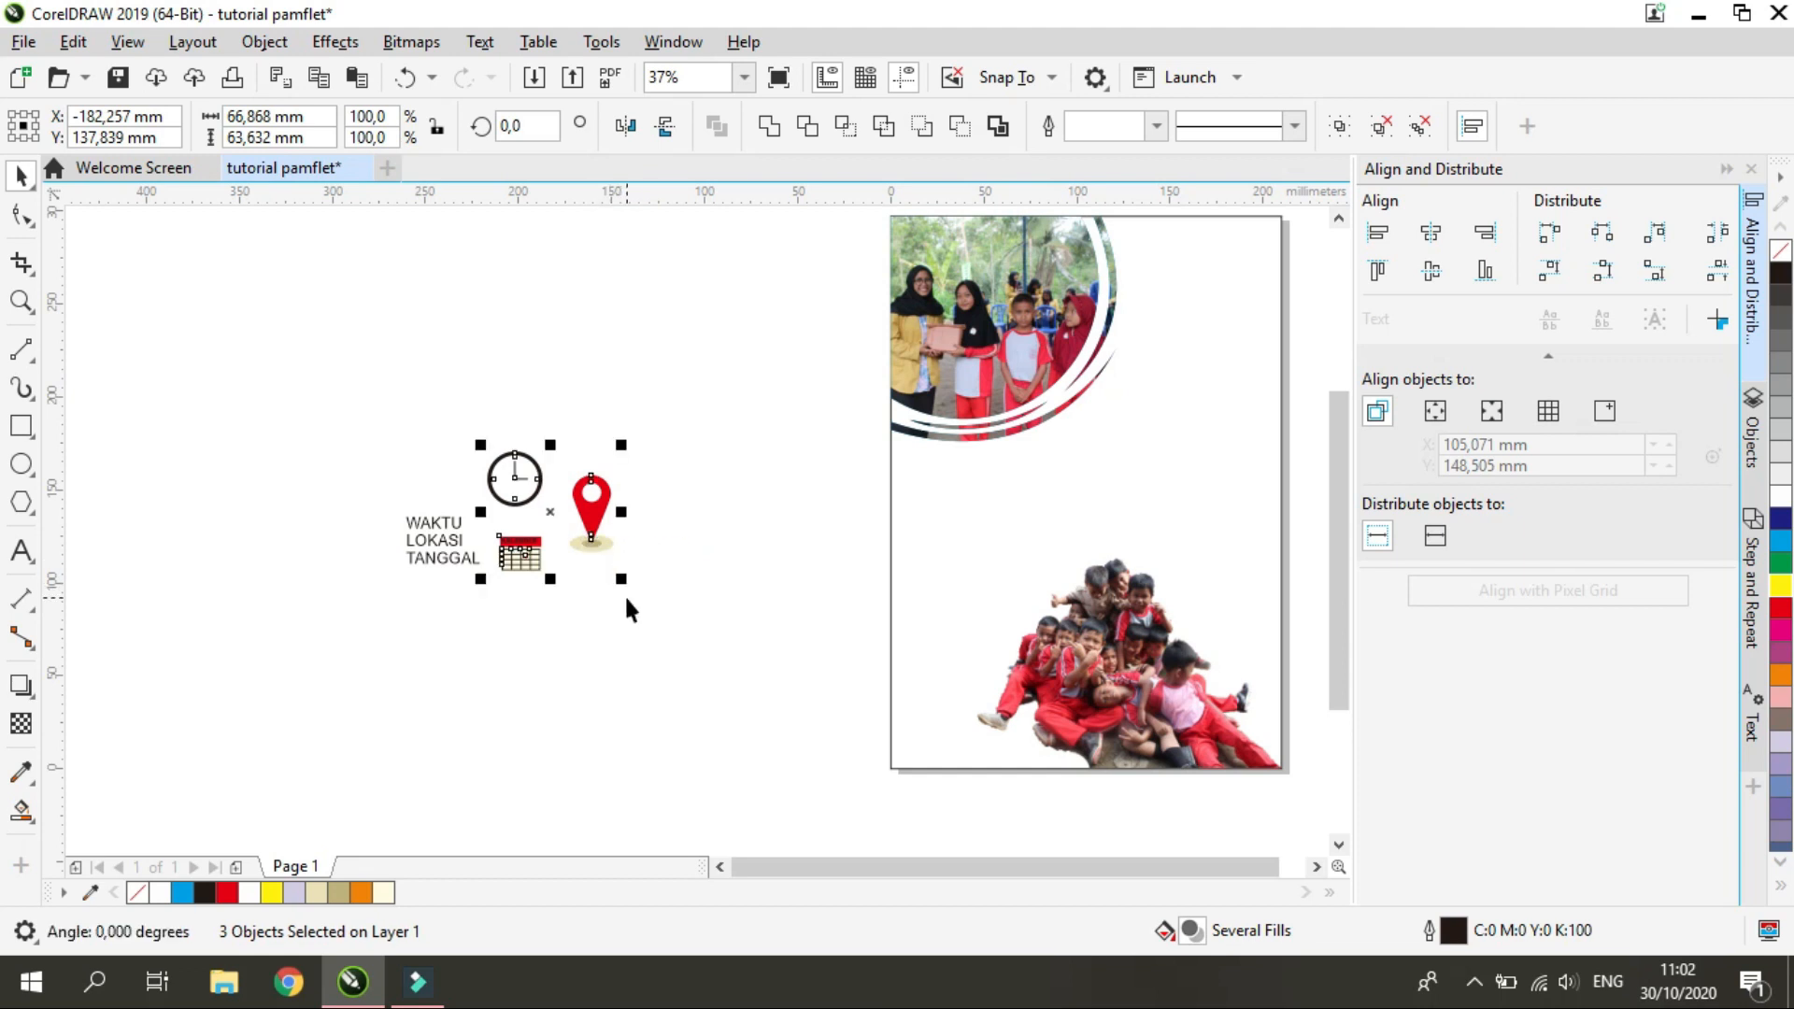
drag(622, 581, 814, 790)
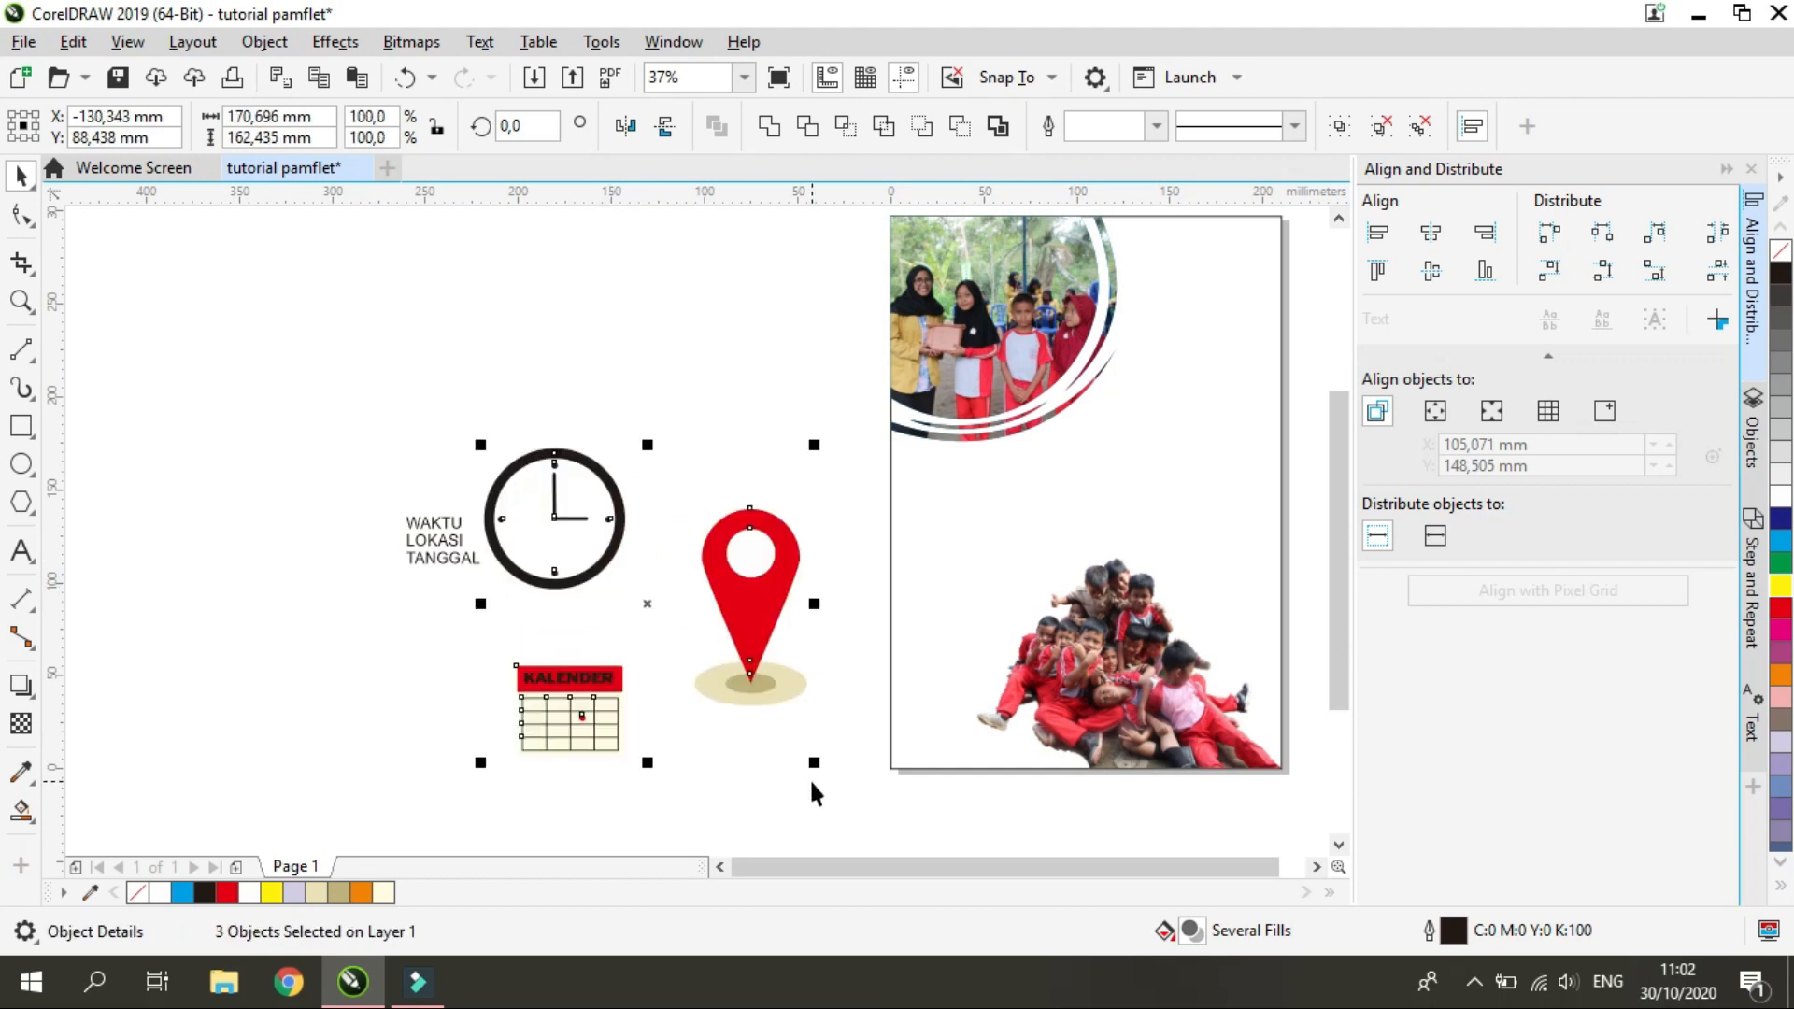
Undo the last enlargement of the three icons and leave Scale with object off for their outlines
key(ctrl+z)
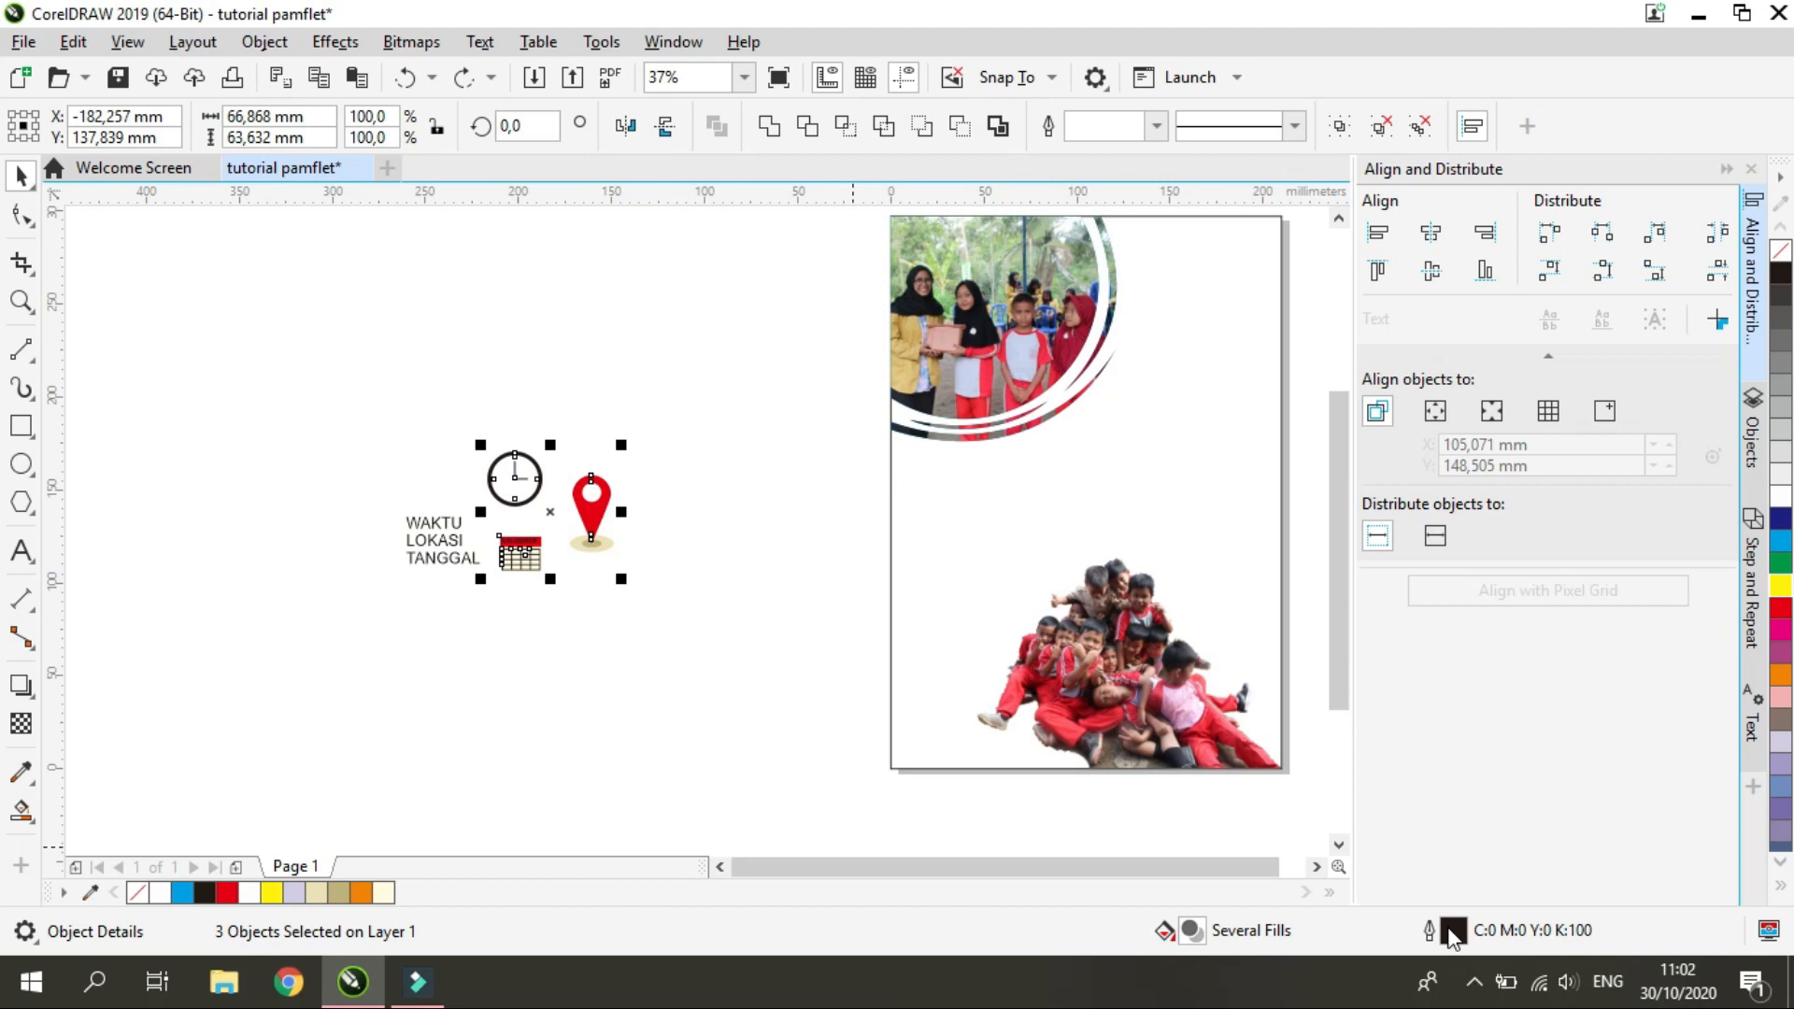
double_click(1453, 932)
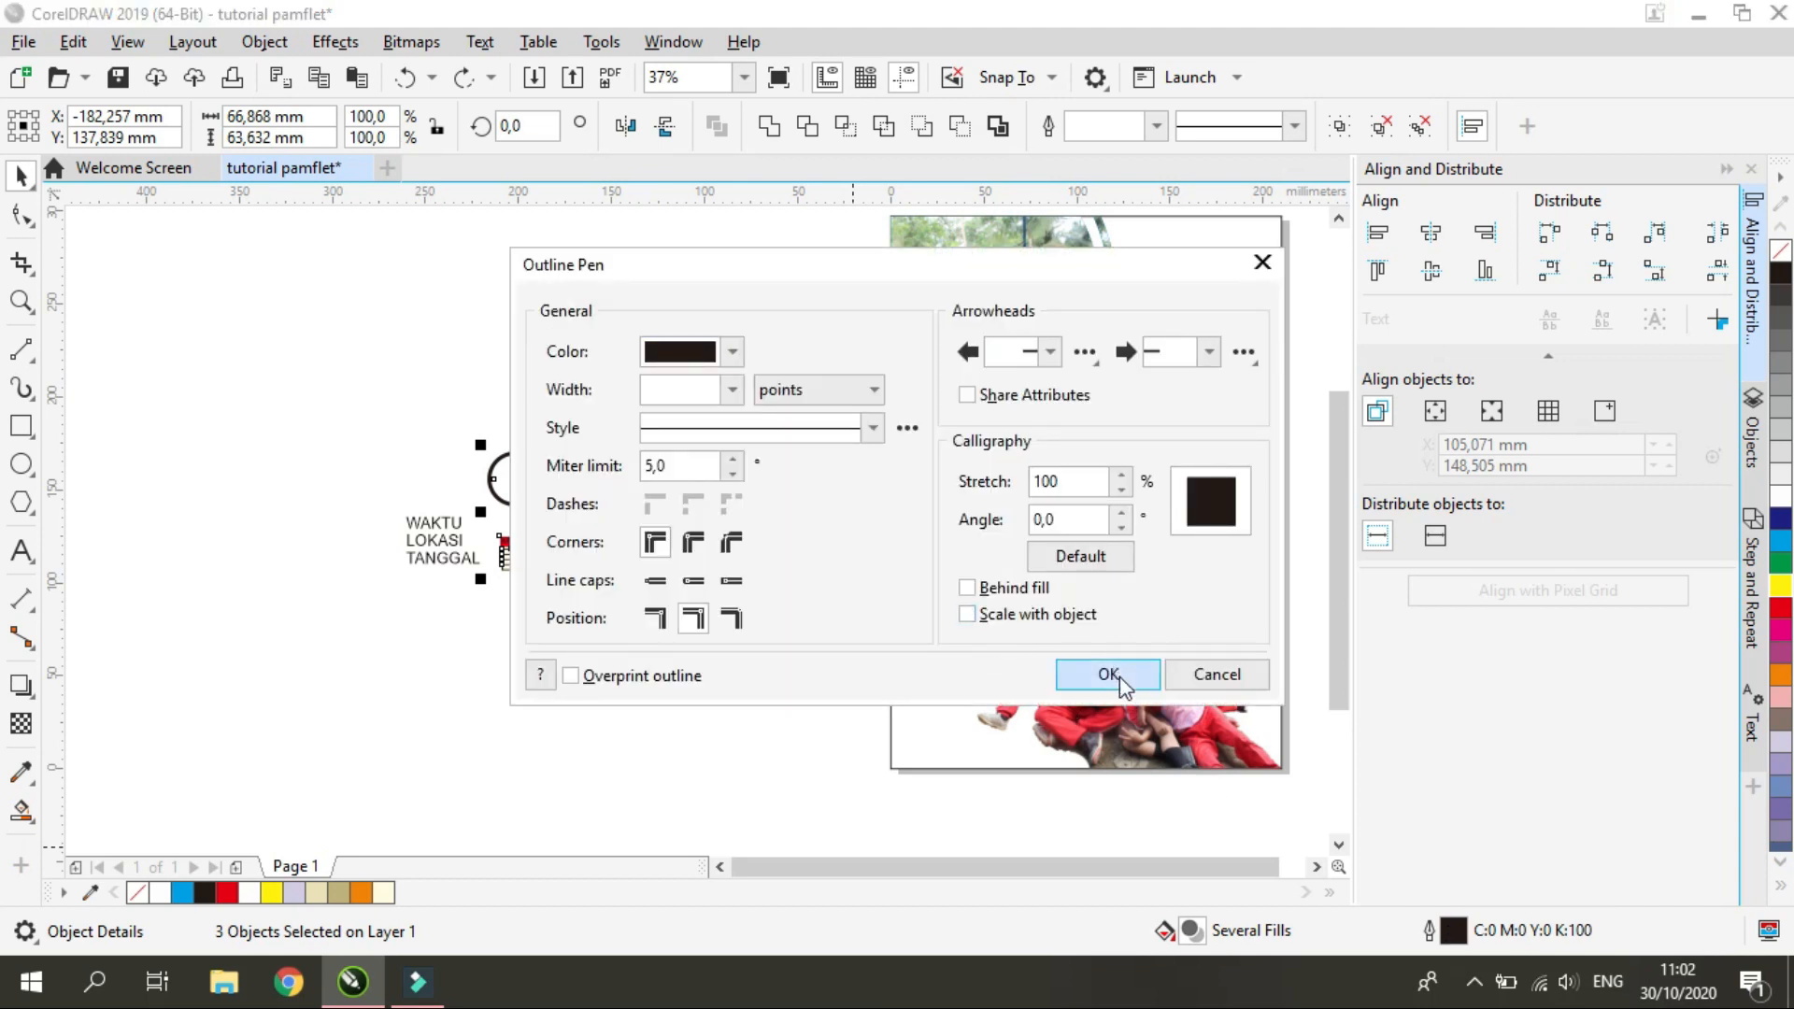
click(1109, 674)
Try enlarging the clock icon without its outline scaling along
click(572, 542)
click(585, 530)
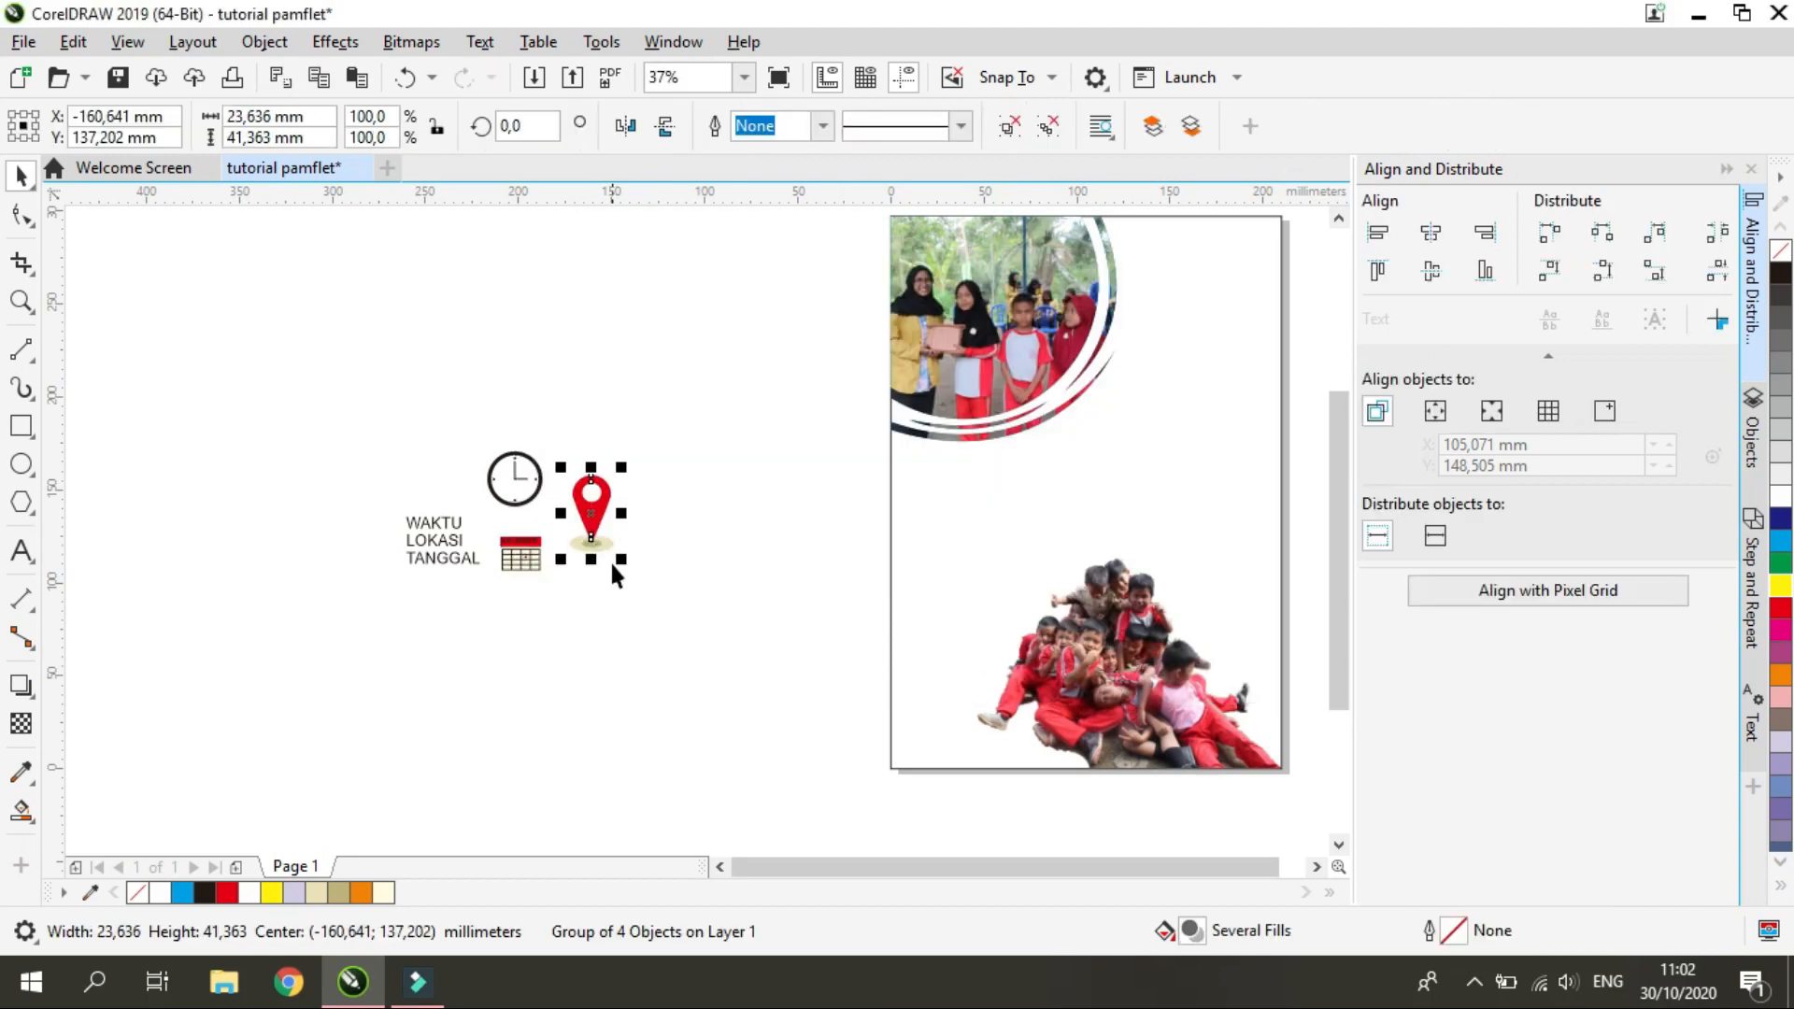
click(514, 494)
drag(547, 512, 765, 730)
key(ctrl+z)
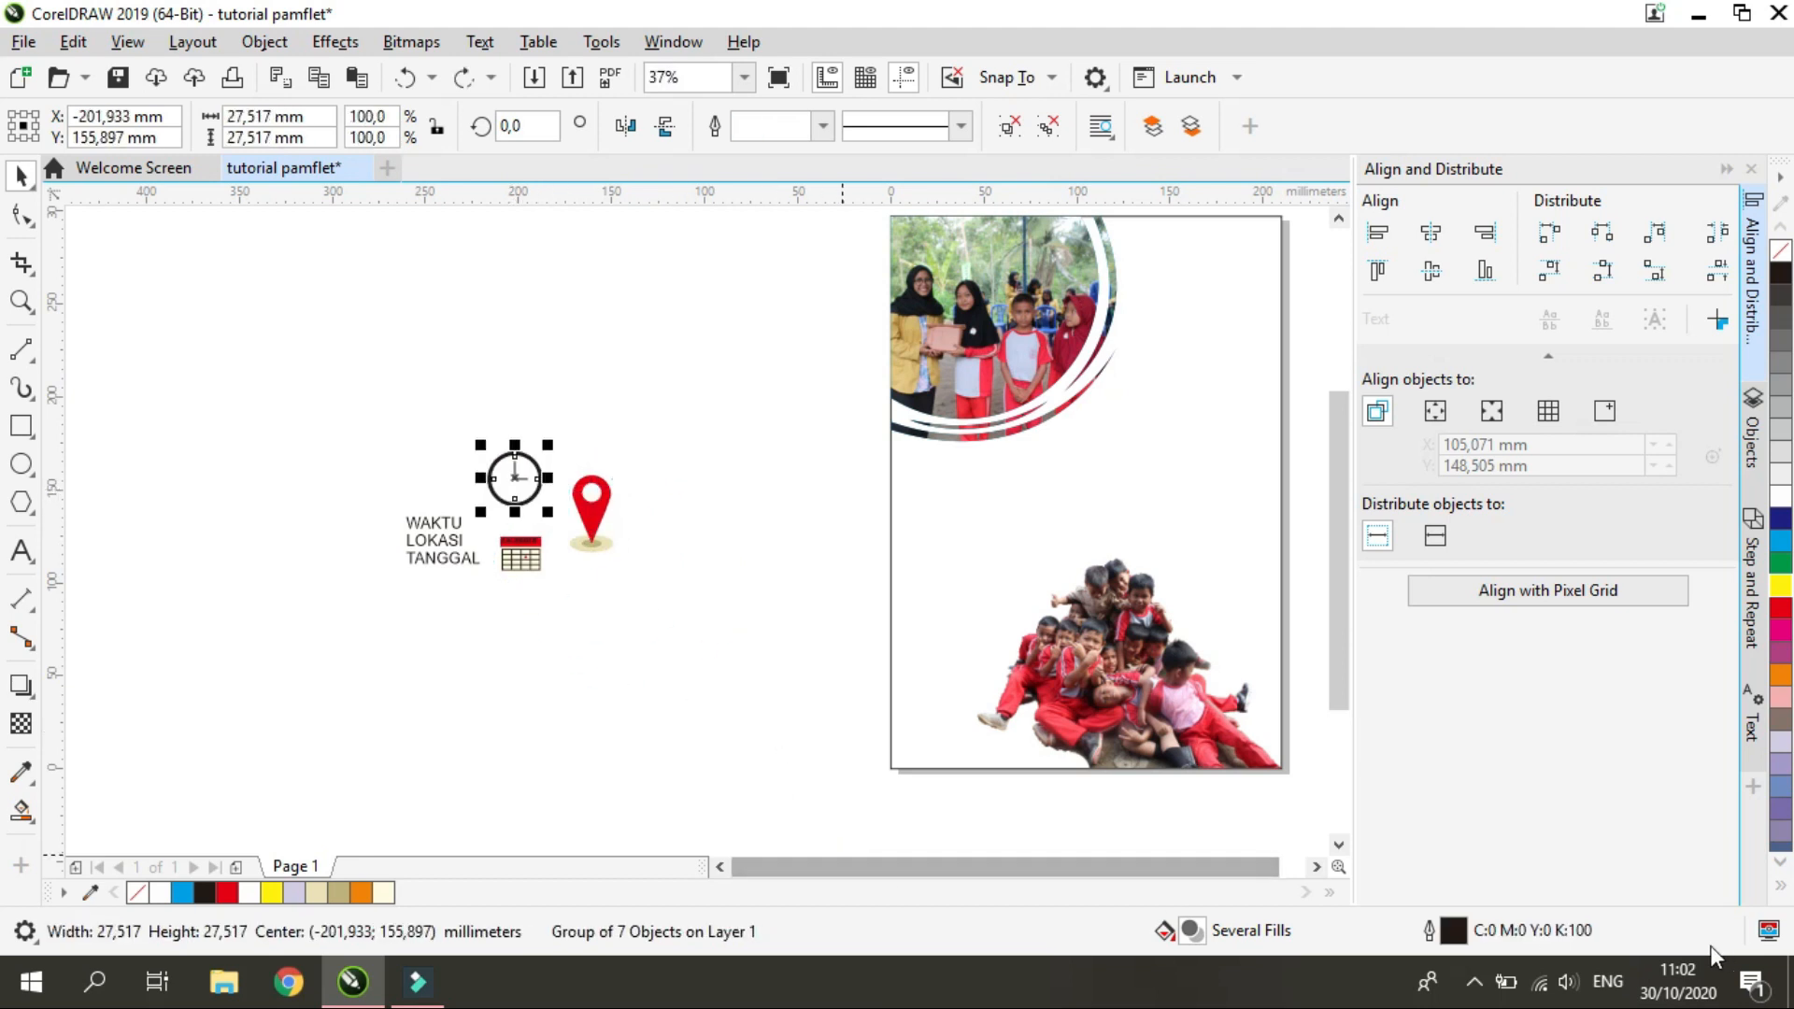
Turn on Scale with object for the outlines of the clock, pin and calendar icons
drag(686, 617, 686, 619)
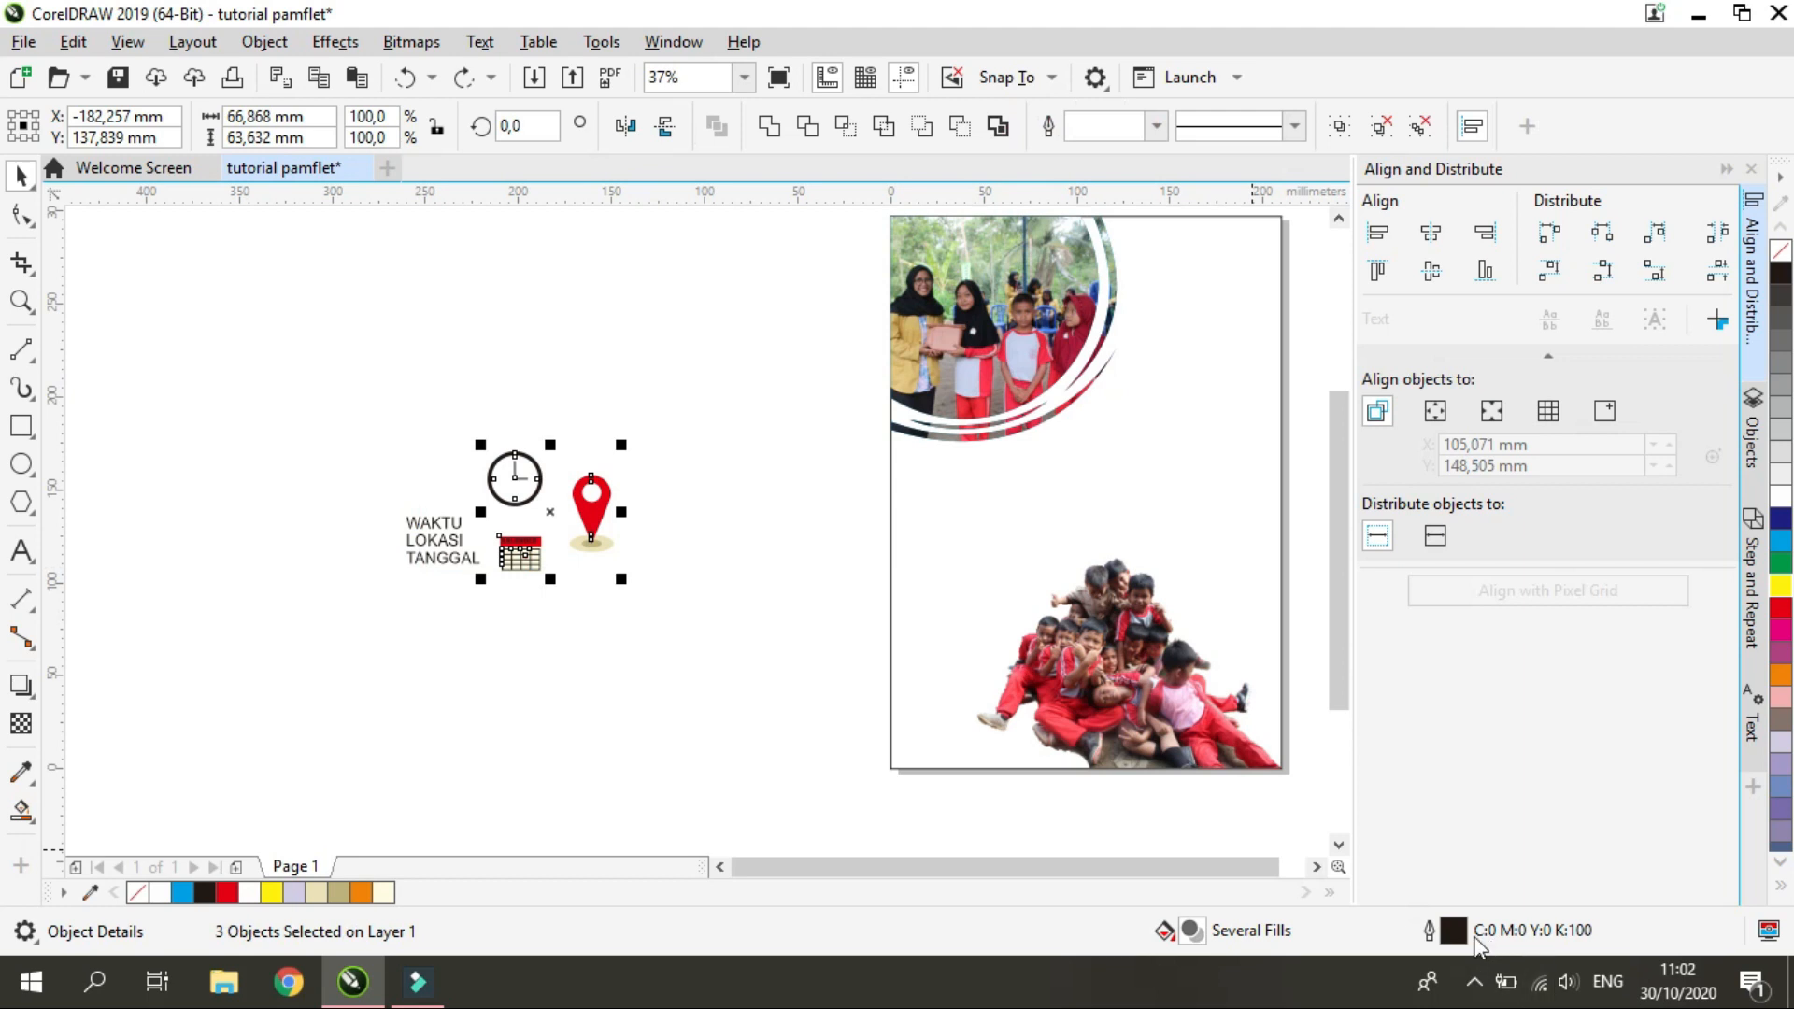
double_click(1454, 932)
click(1014, 608)
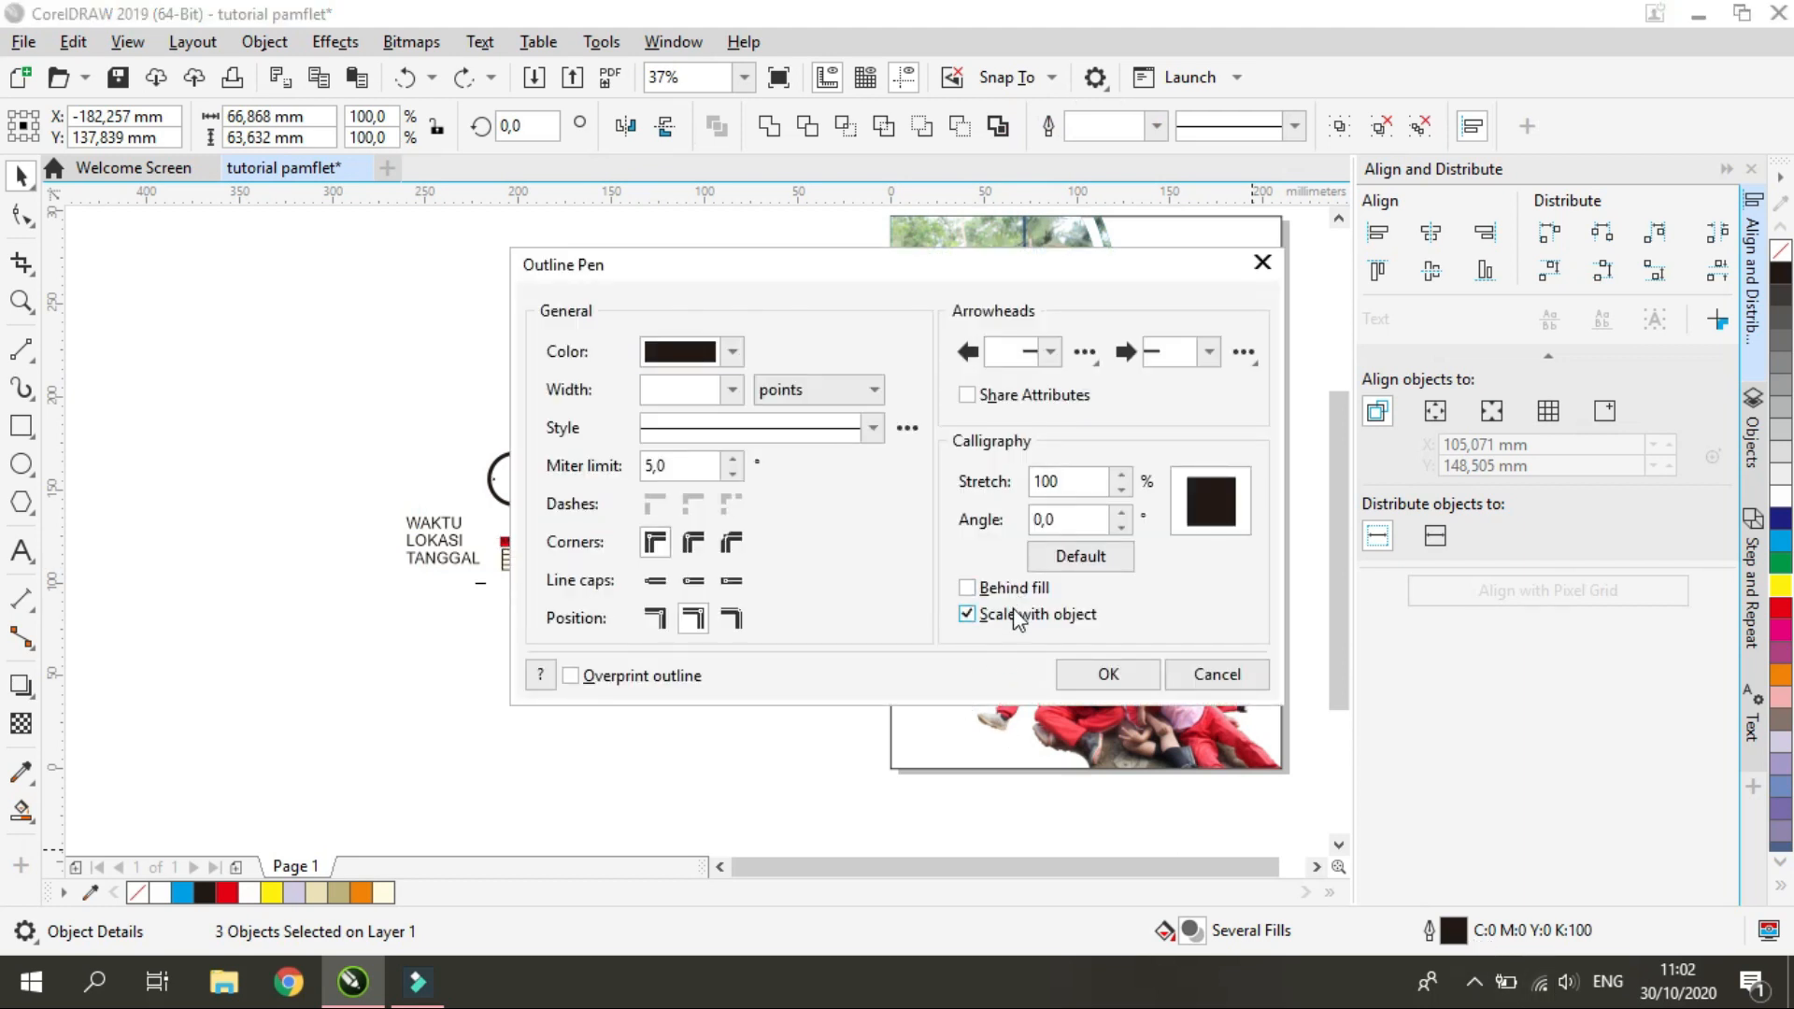
click(1088, 669)
click(945, 774)
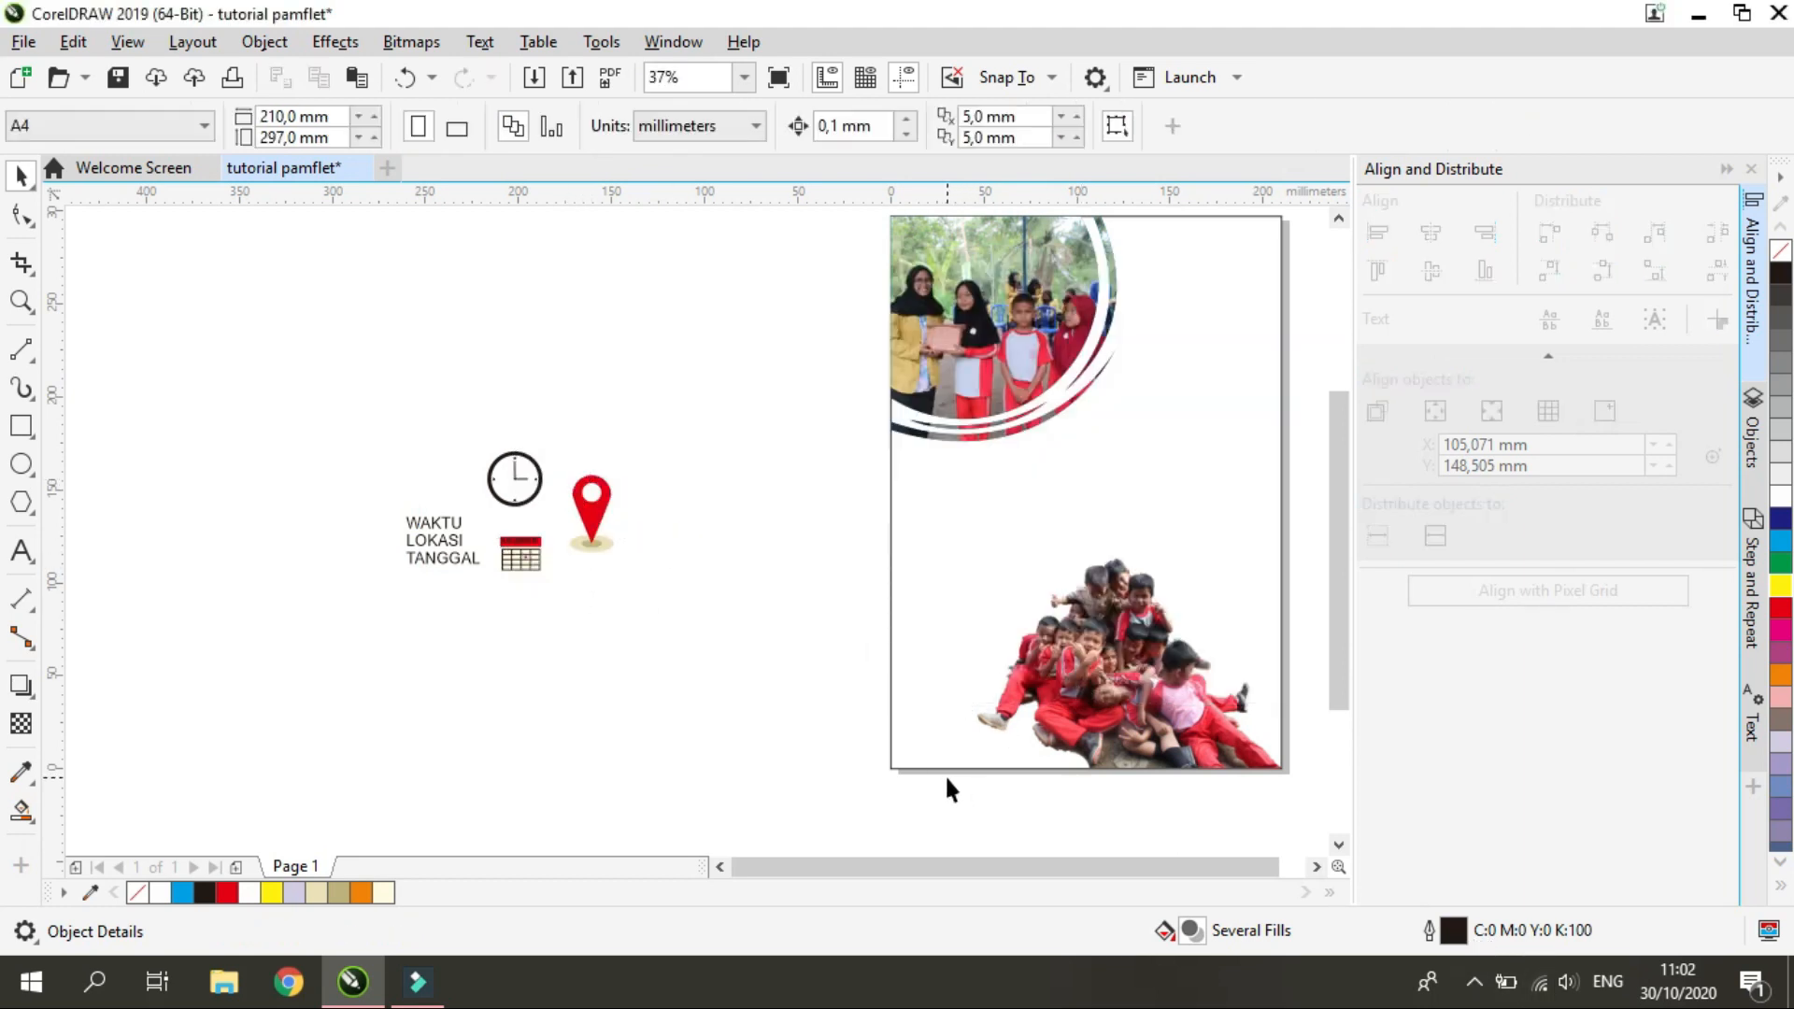
Try enlarging the clock icon to about 125.7 mm with its outline scaling along
click(542, 497)
drag(550, 514, 737, 701)
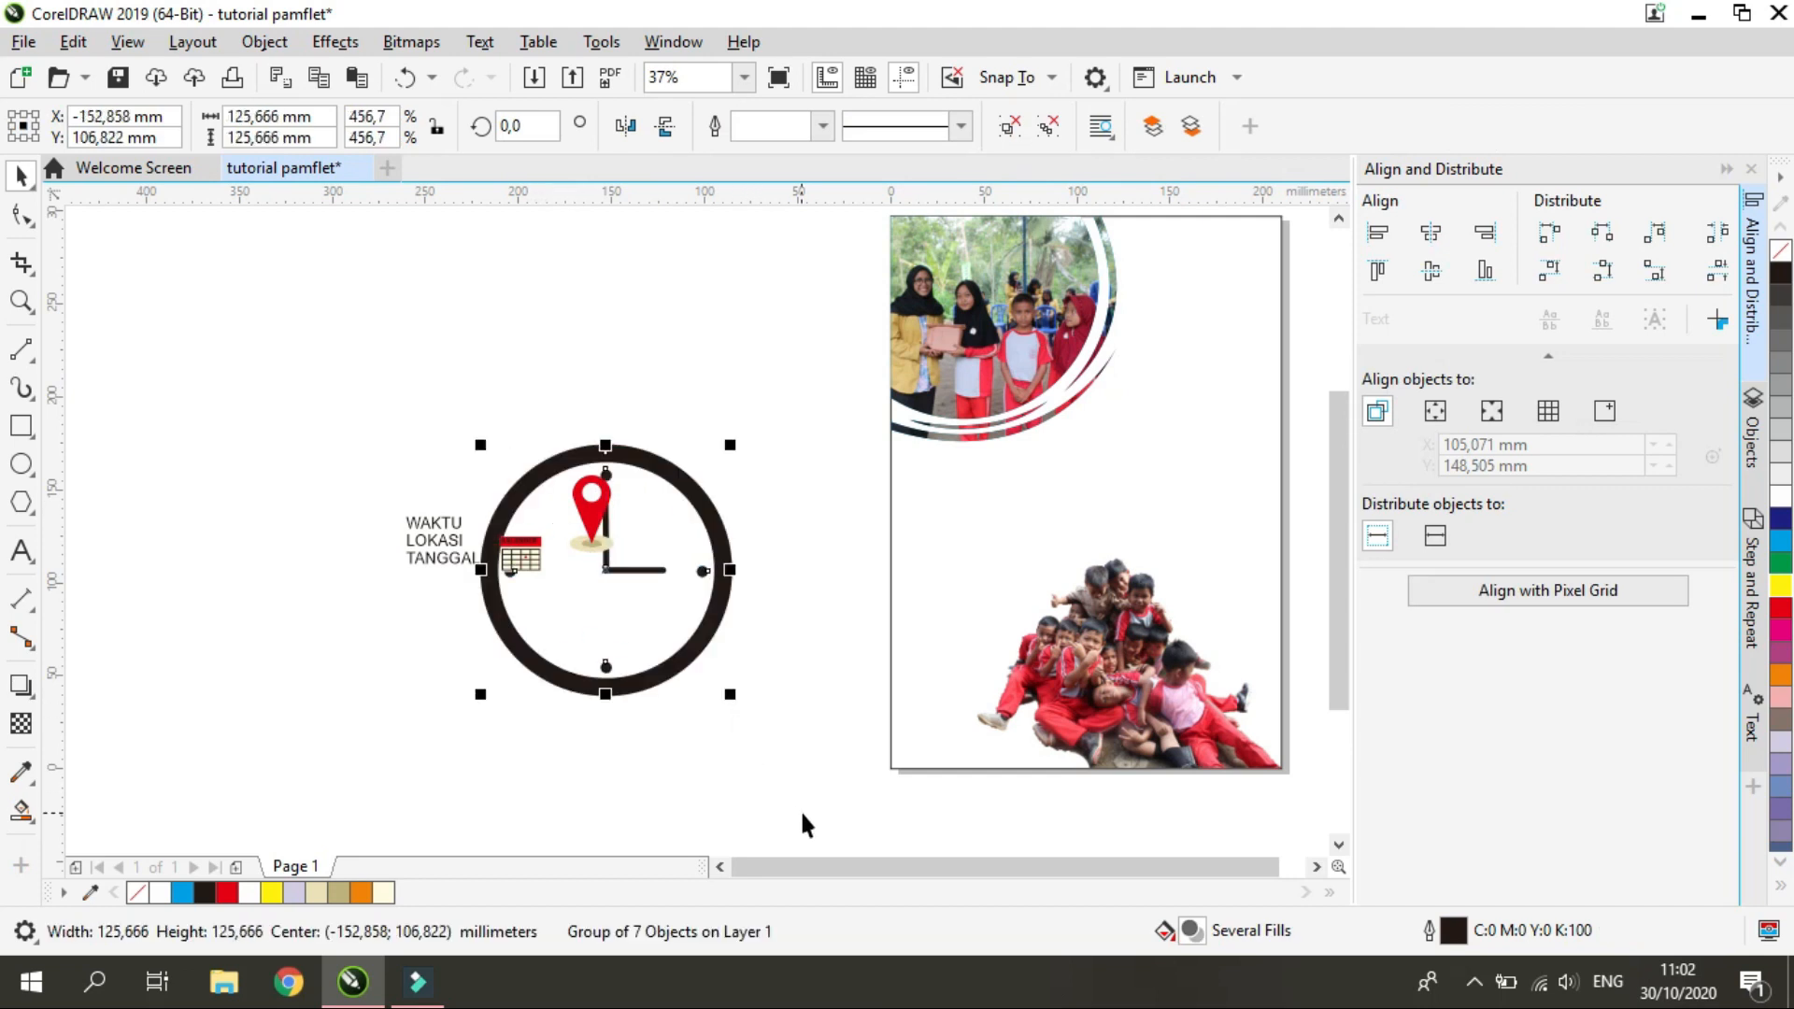
key(ctrl+z)
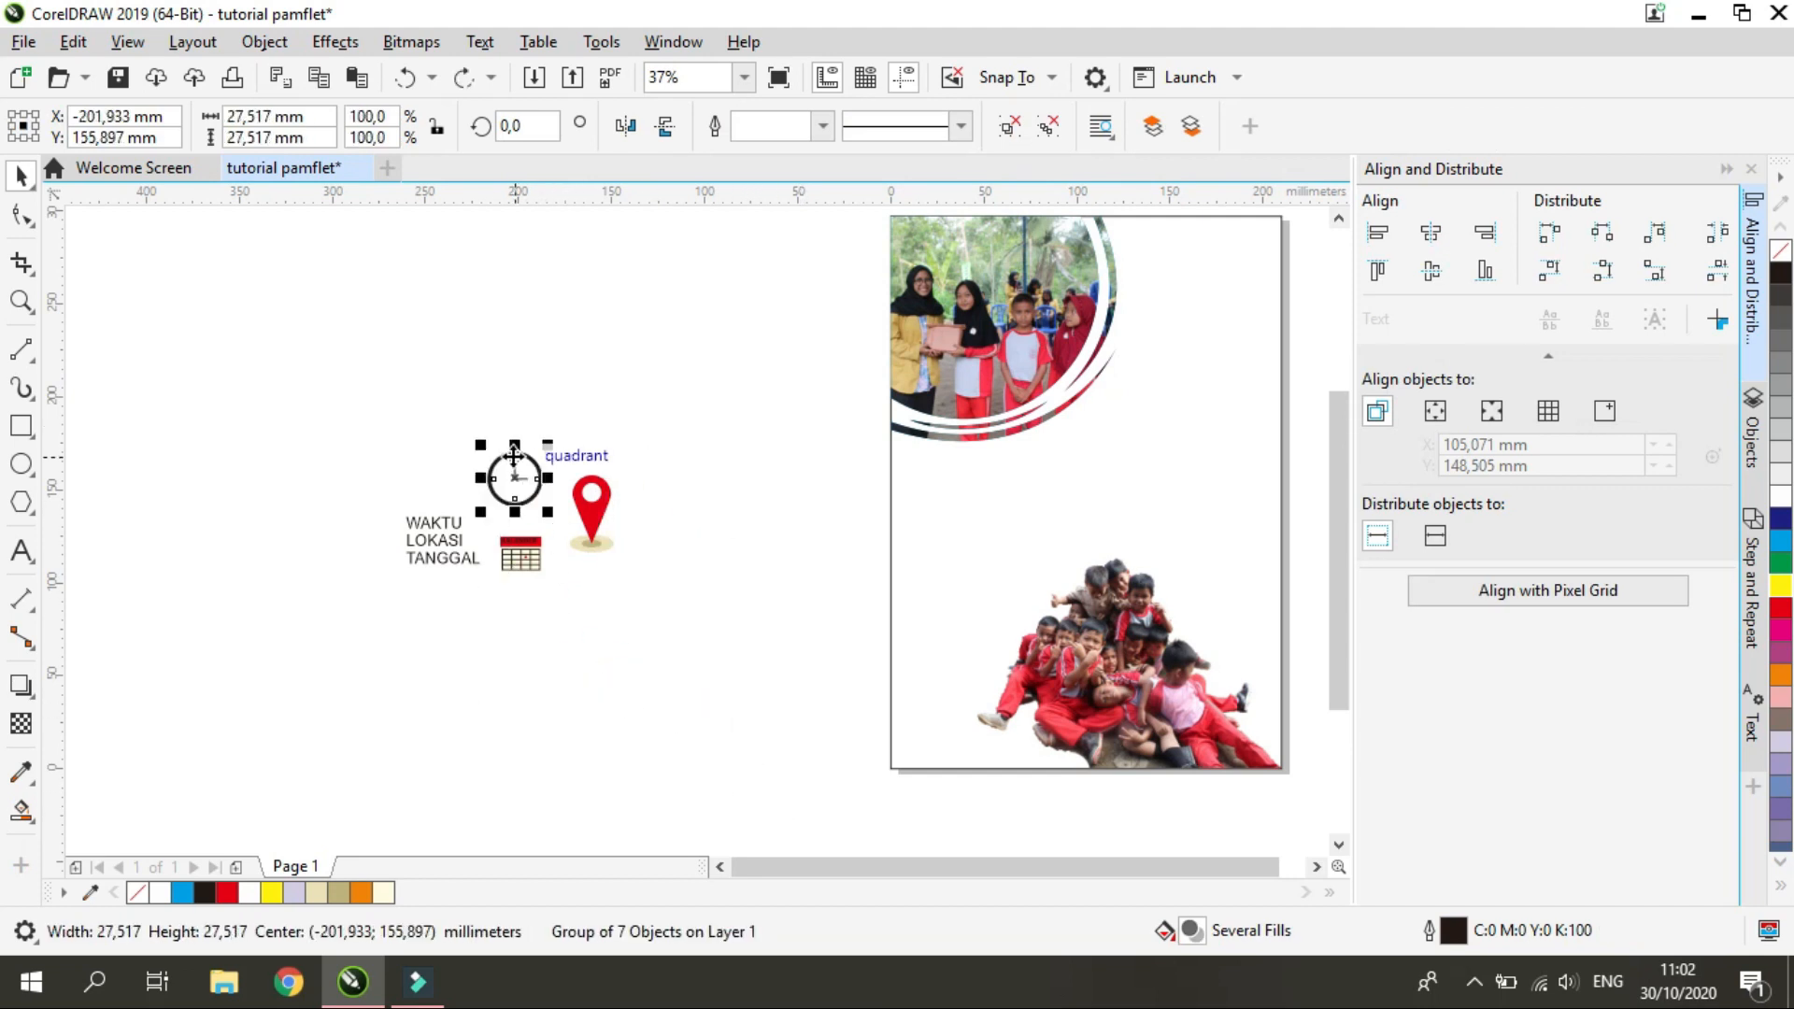
scroll(568, 477, up, 5)
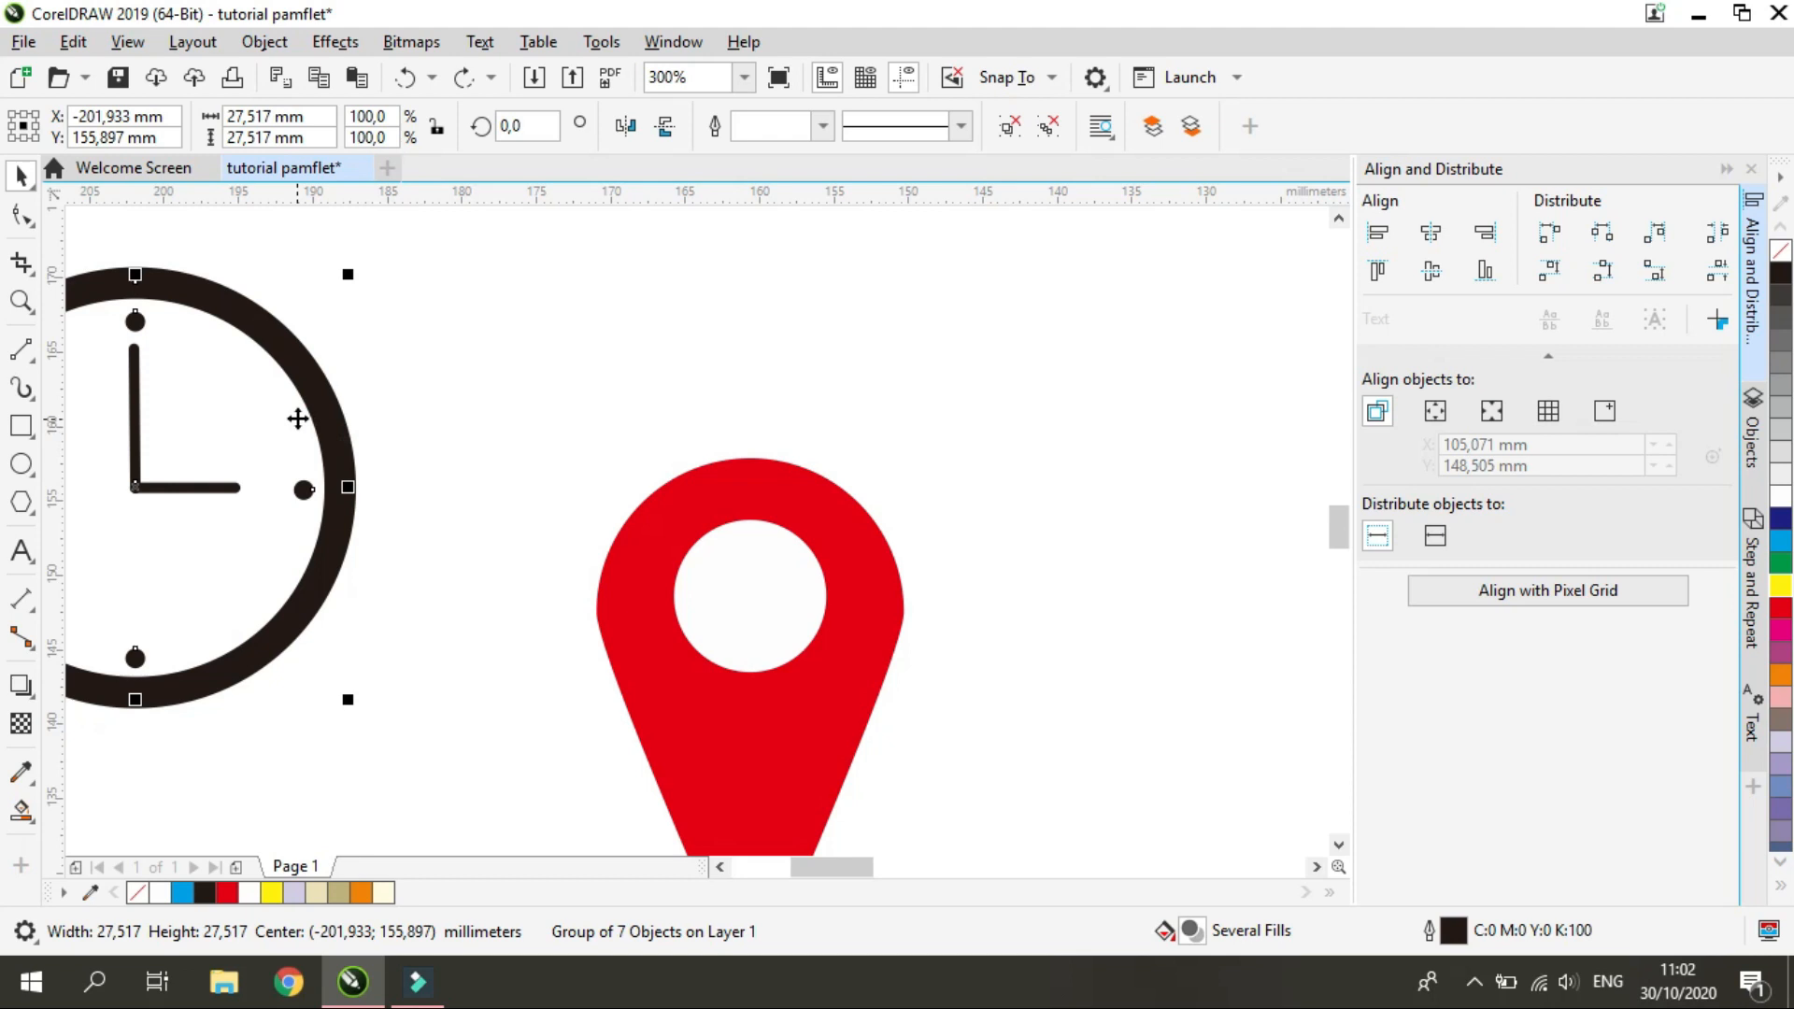
key(Escape)
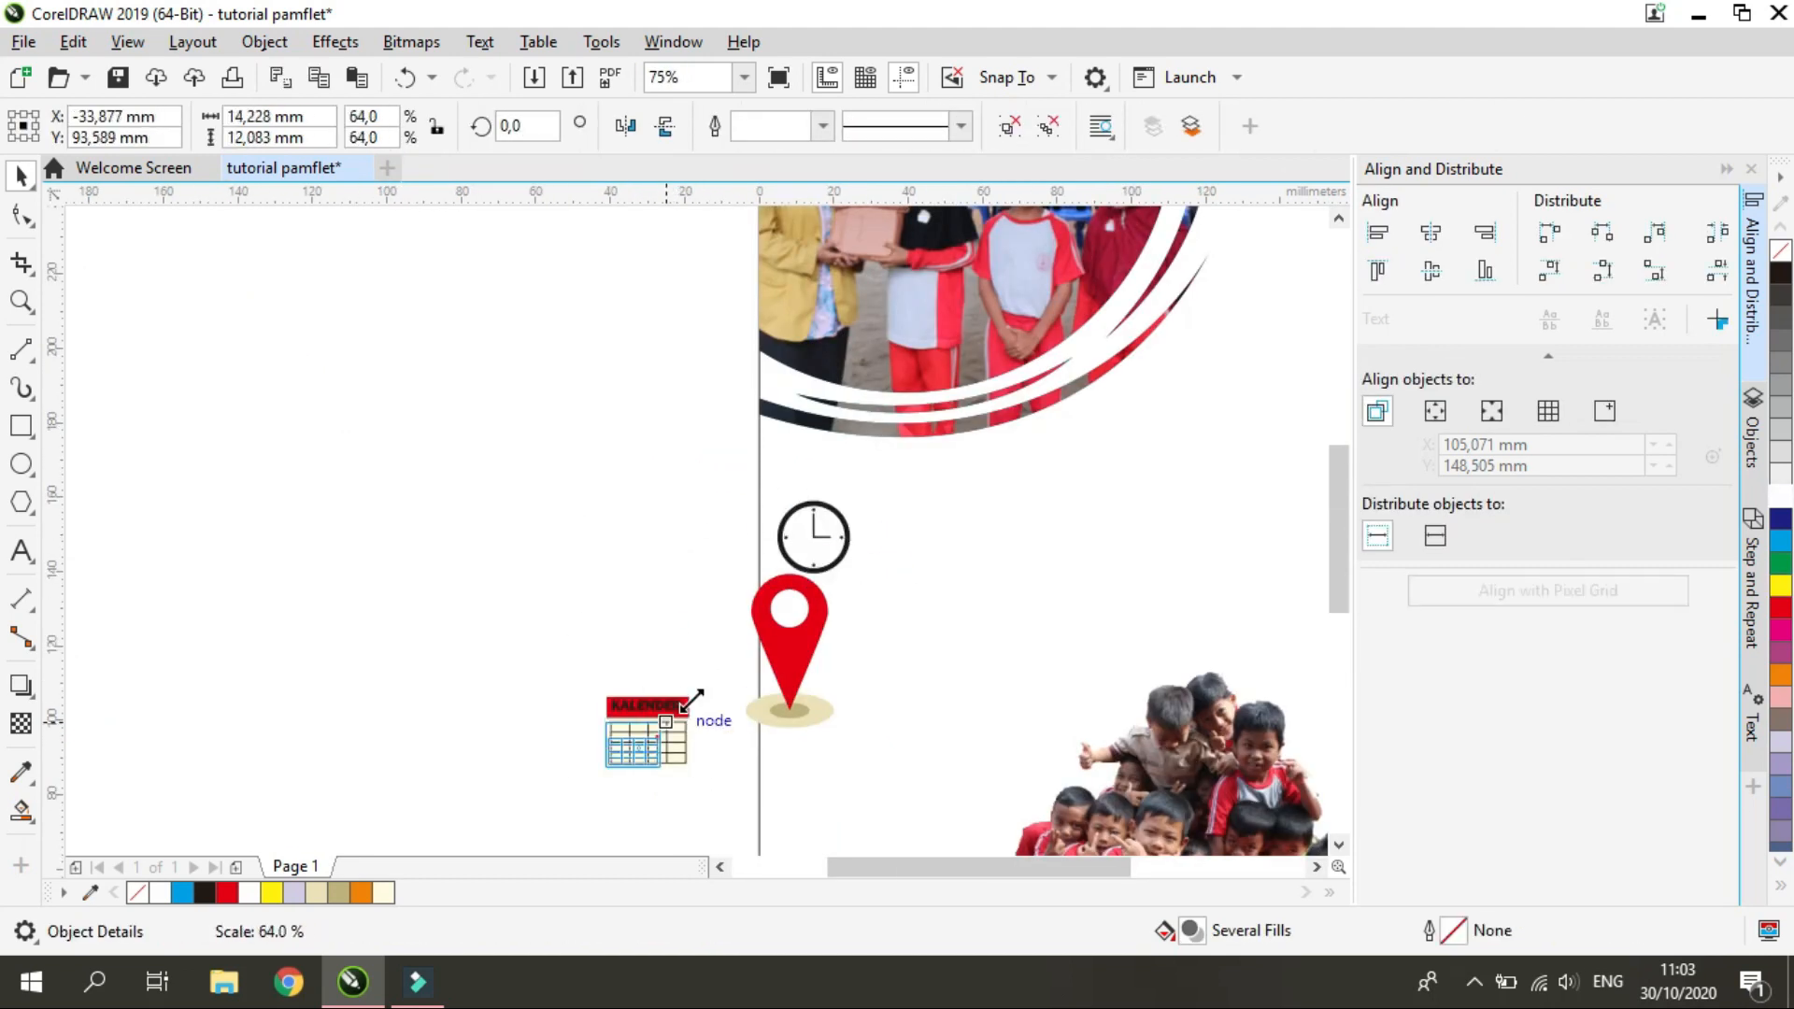
Stack the clock, calendar and pin icons along the page's left side, with the clock reduced to about 18 mm
drag(691, 700, 831, 626)
click(786, 675)
drag(844, 564, 805, 633)
drag(769, 702, 822, 737)
scroll(1159, 748, up, 1)
drag(506, 355, 530, 358)
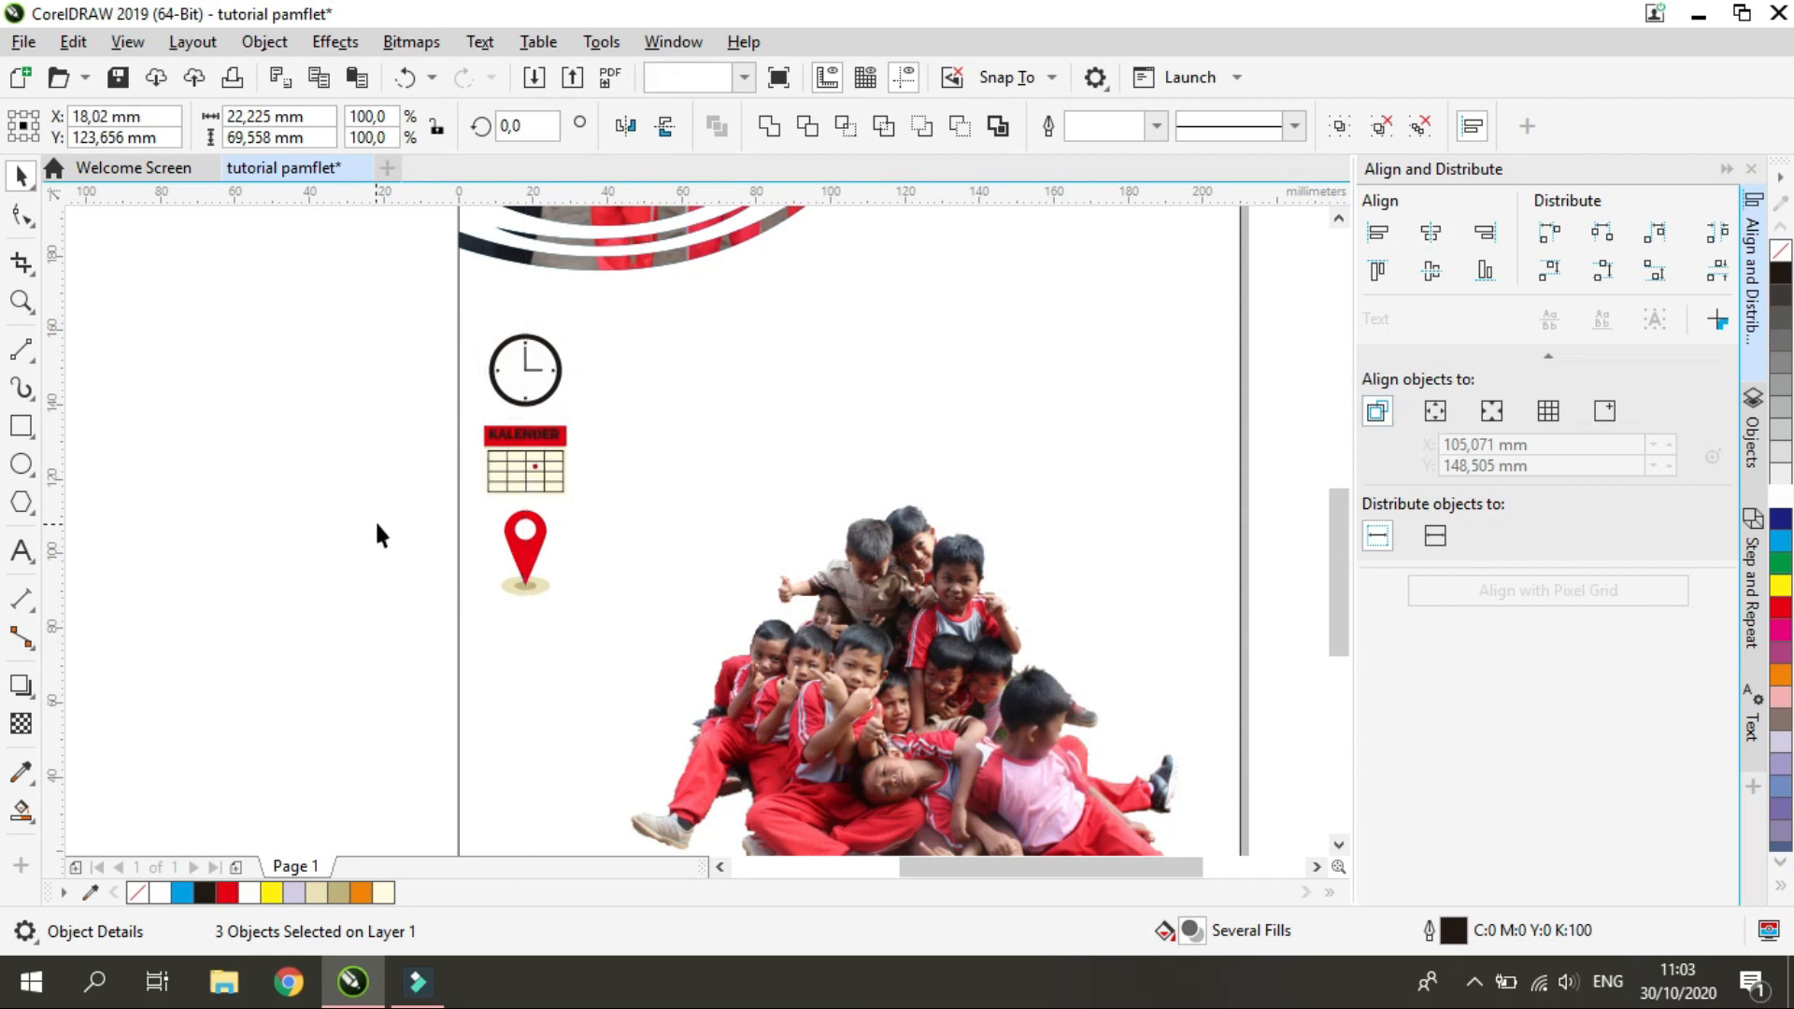
Shrink the three icons to a centered, evenly spaced column about 12.4 mm wide and 46 mm high
click(520, 460)
drag(520, 364, 739, 598)
click(1427, 236)
click(1717, 271)
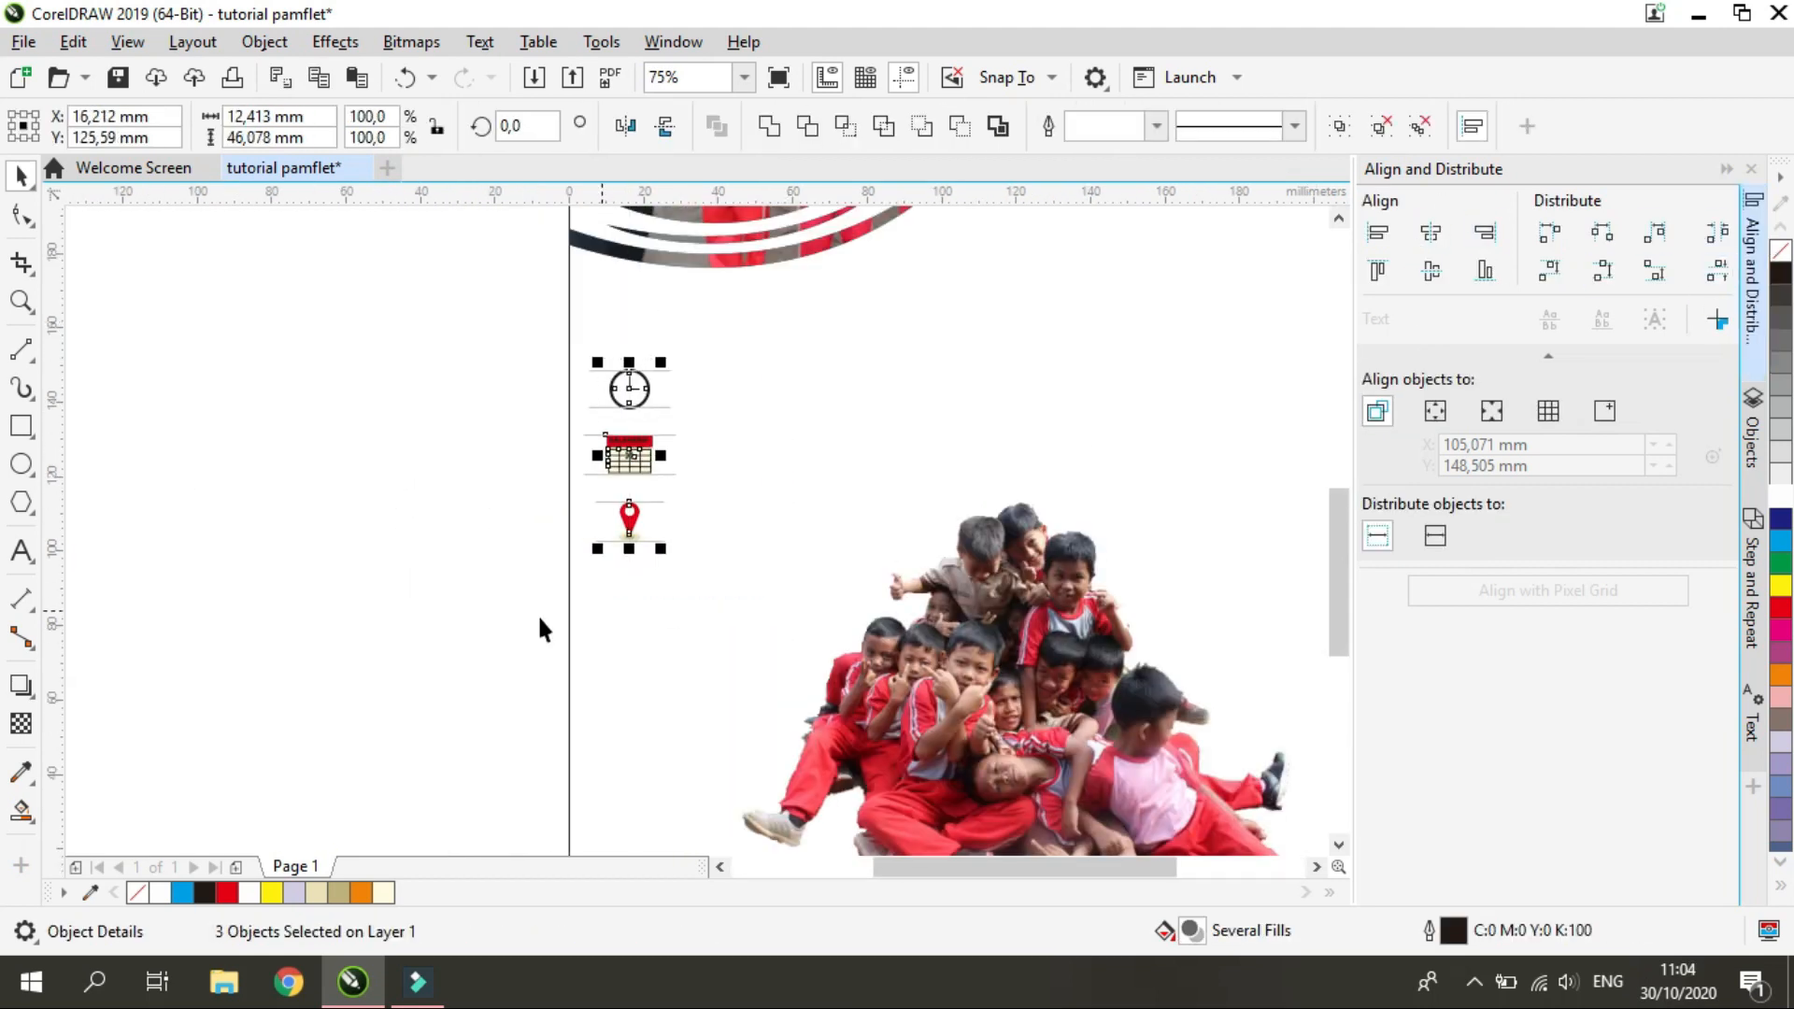
click(539, 628)
Delete the WAKTU, LOKASI, TANGGAL text beside the page
scroll(575, 519, down, 2)
scroll(663, 561, up, 1)
scroll(617, 654, down, 2)
click(481, 599)
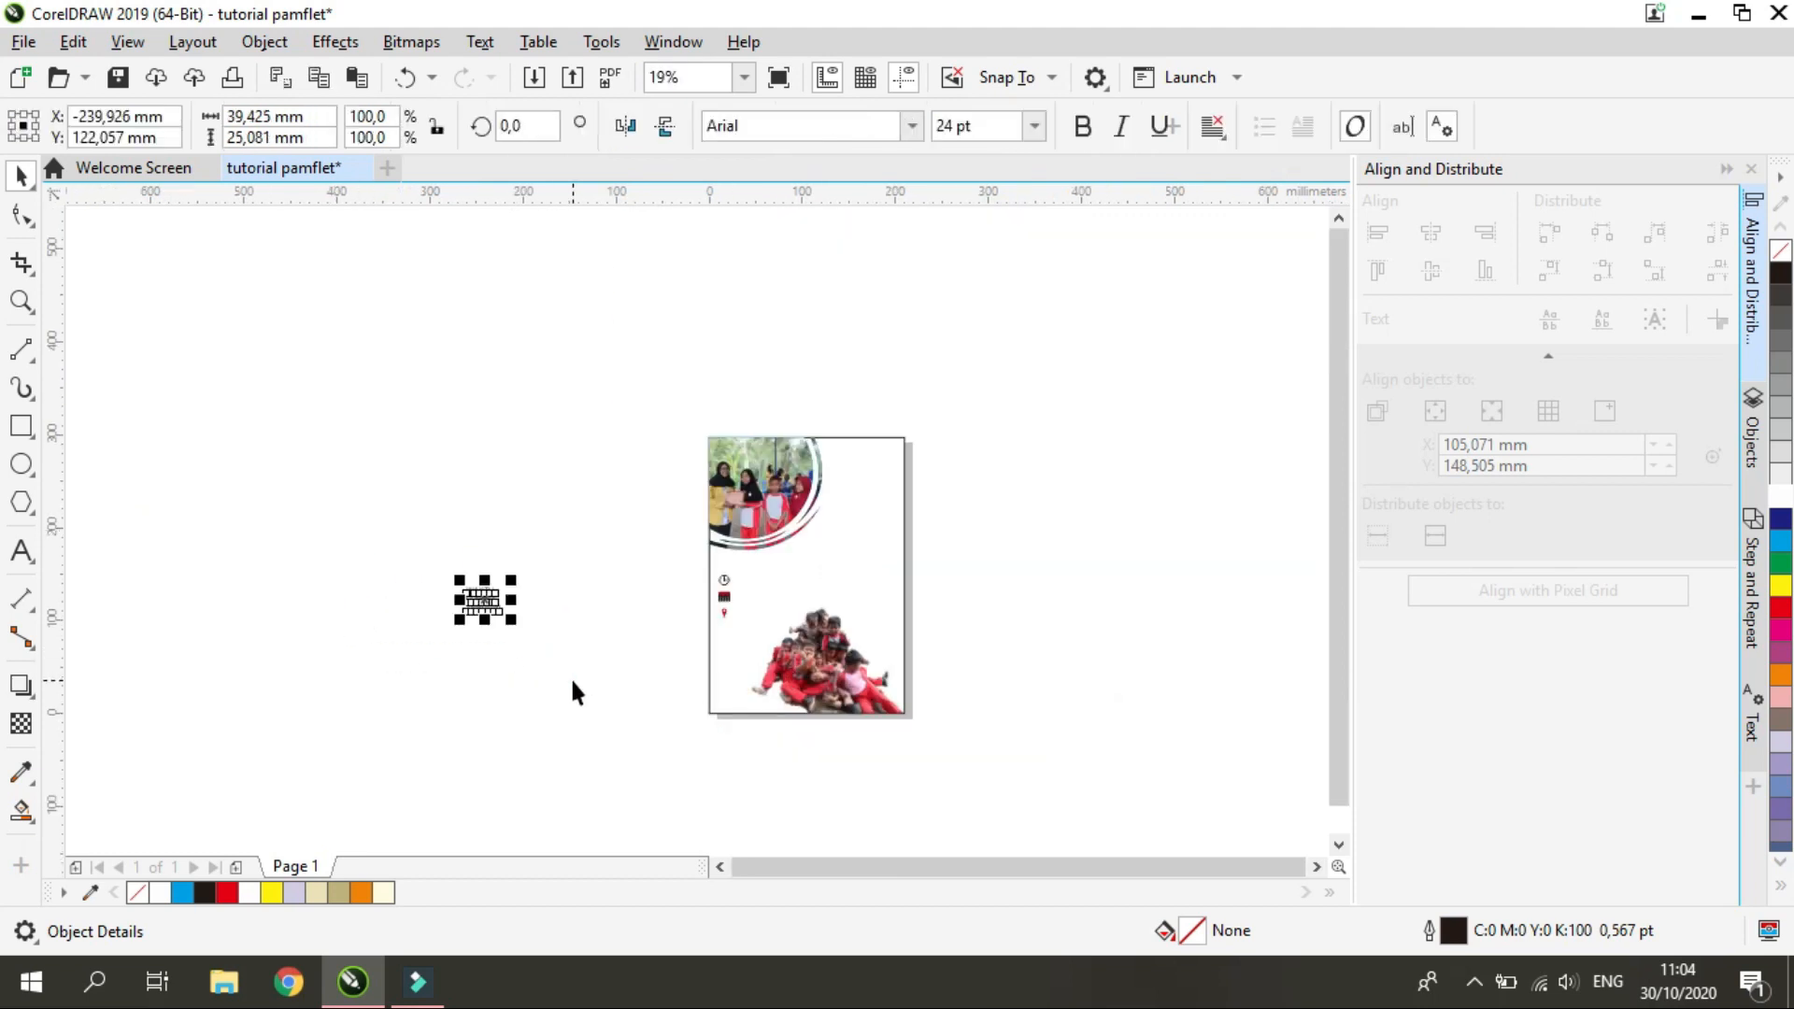
key(Delete)
Fill the page-sized background rectangle with black
click(904, 585)
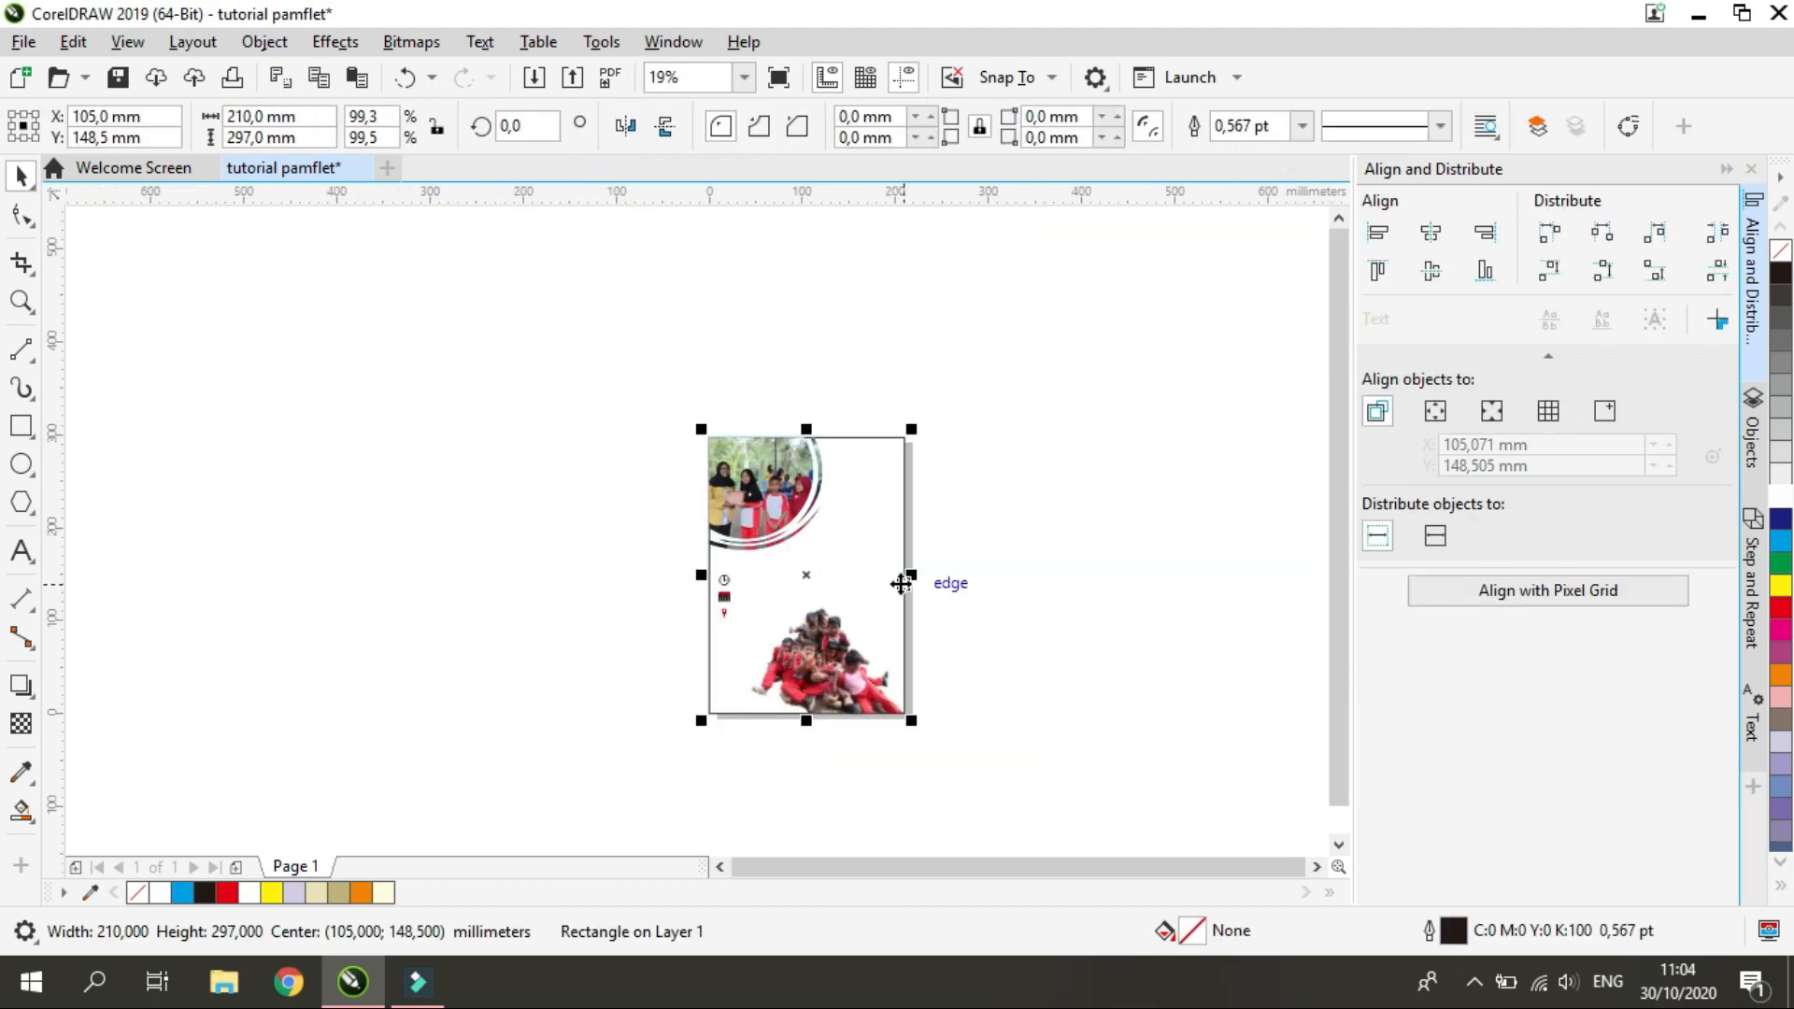
scroll(905, 585, up, 1)
click(208, 893)
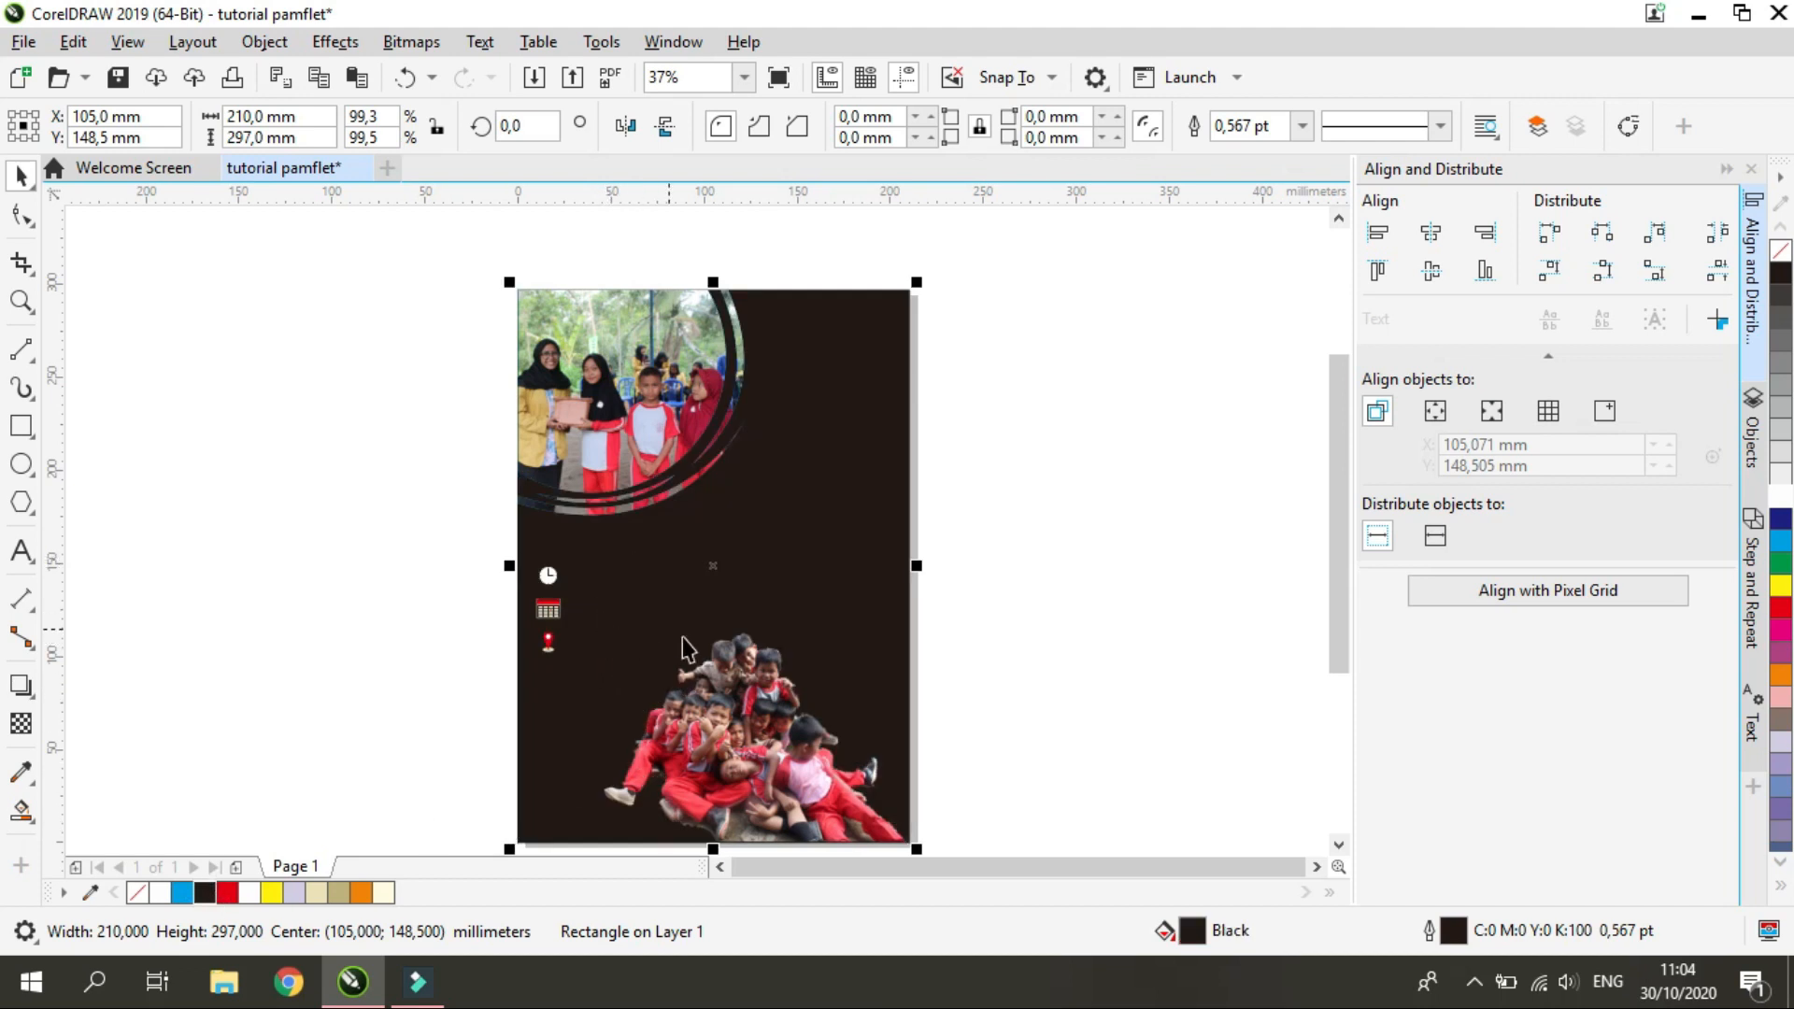
click(479, 372)
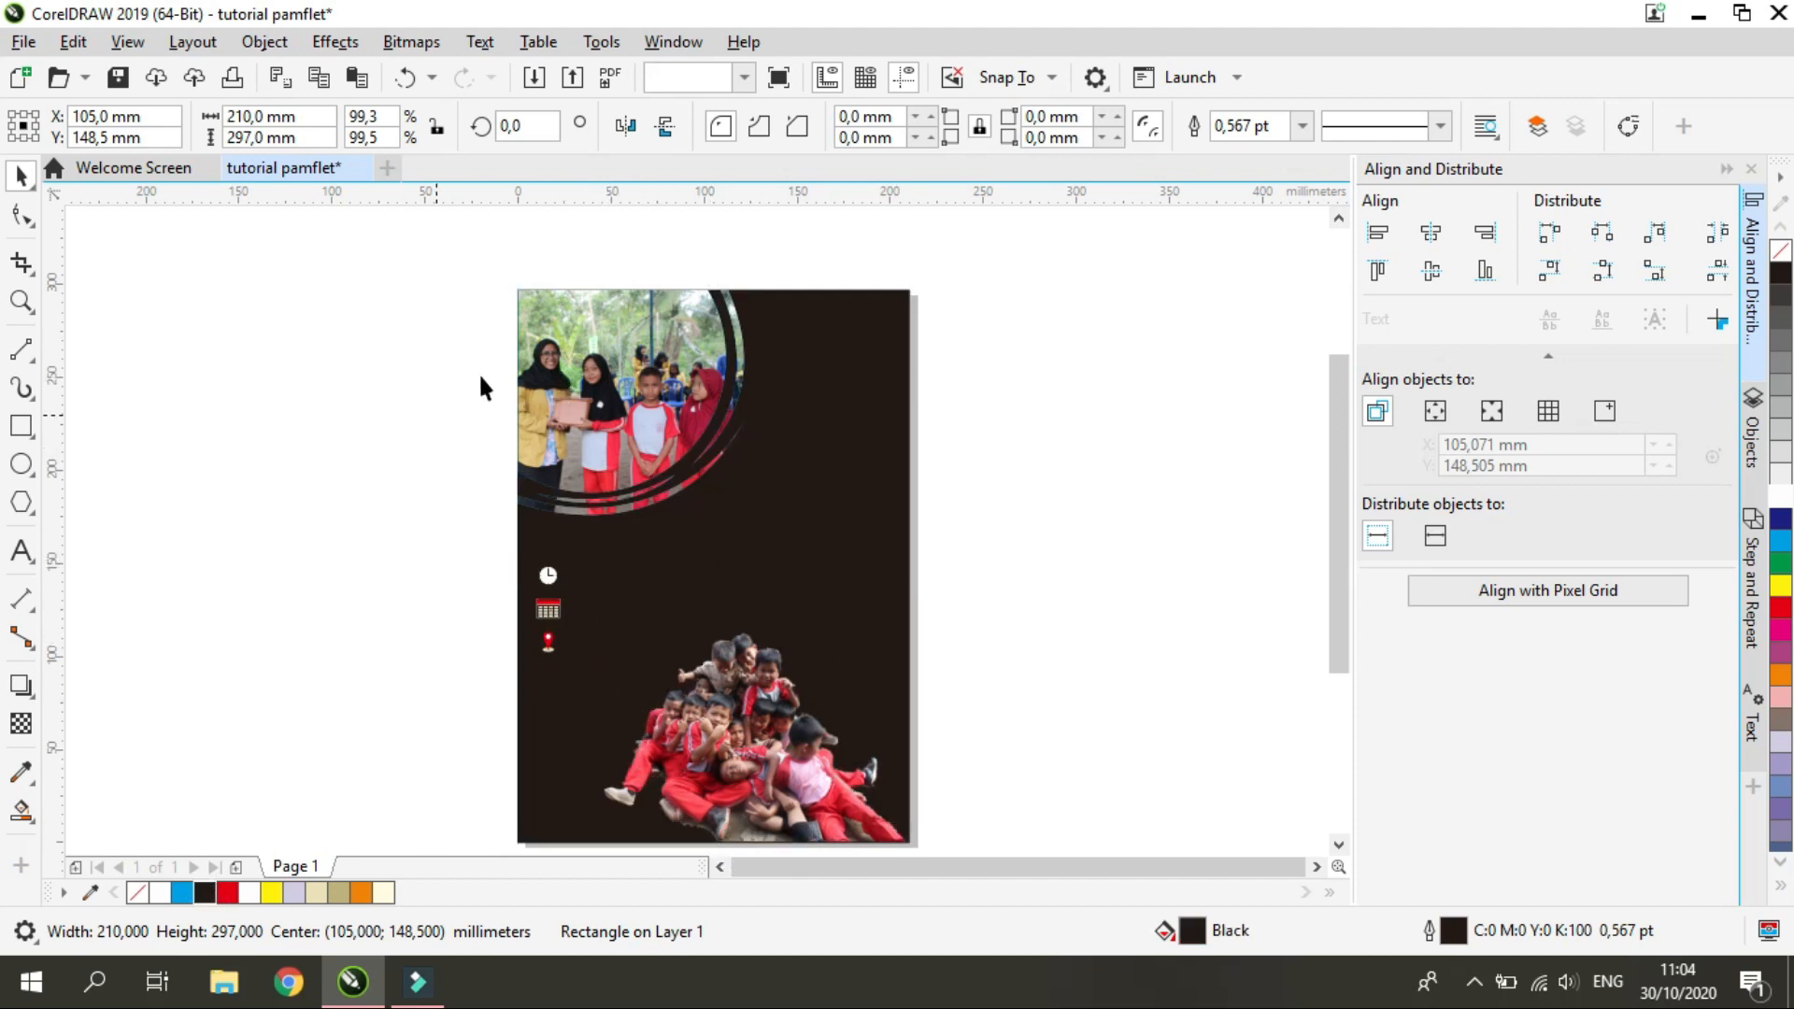
Try dark grey, C:0 M:20 Y:20 K:60, orange and black fills on the background rectangle
click(542, 340)
key(Escape)
scroll(708, 454, up, 2)
scroll(686, 475, up, 1)
click(701, 488)
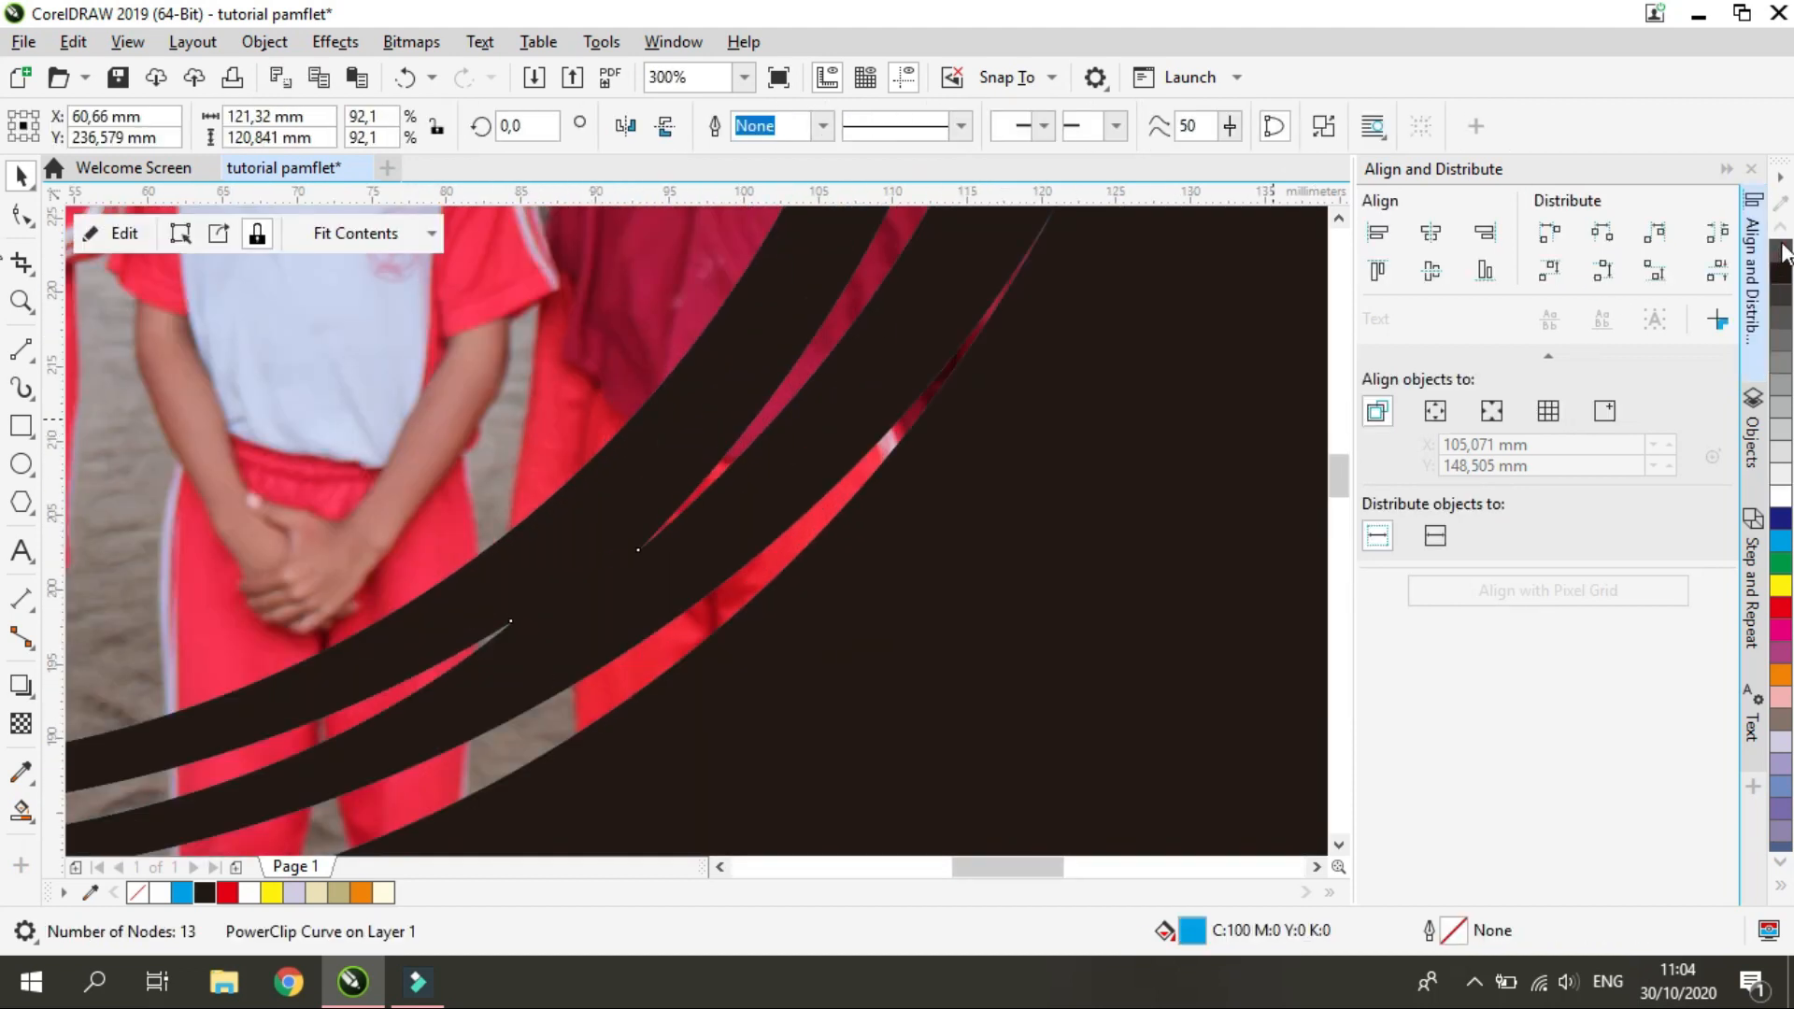
scroll(1093, 559, down, 2)
scroll(929, 310, down, 2)
click(1004, 359)
click(1781, 318)
click(1781, 719)
scroll(1037, 314, up, 1)
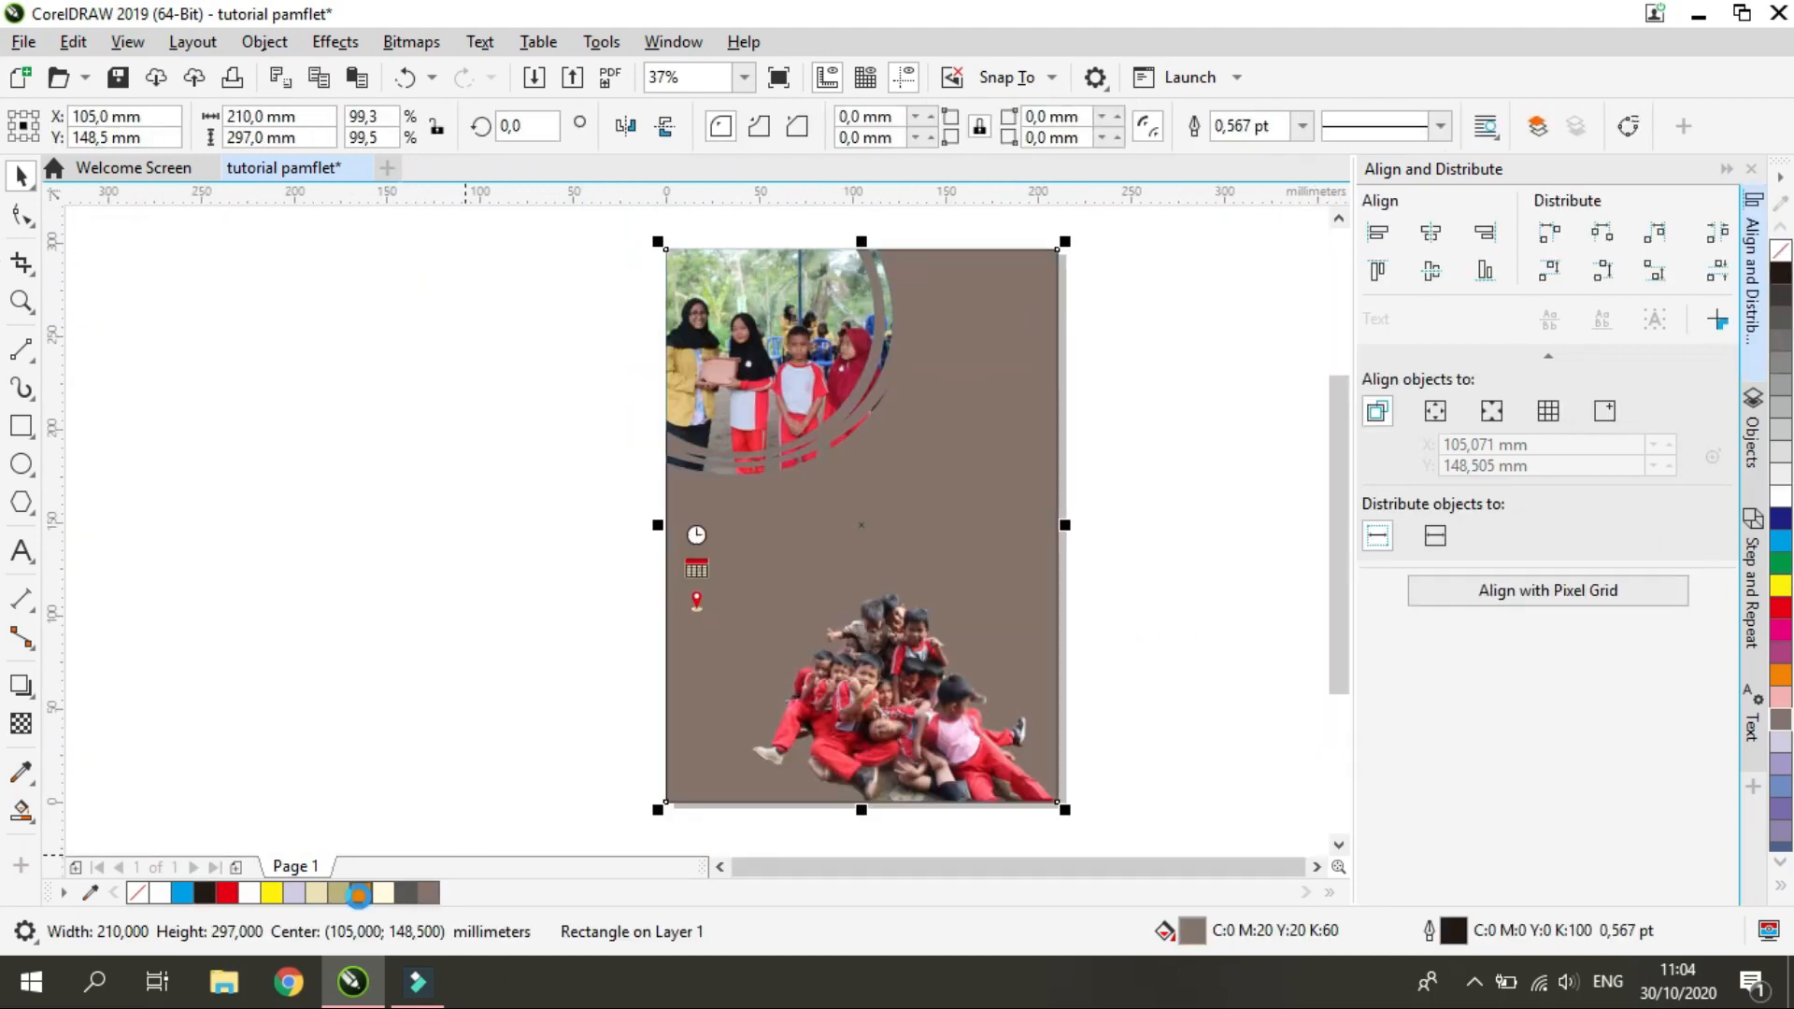
click(359, 895)
scroll(618, 775, up, 1)
scroll(767, 702, down, 1)
click(1780, 273)
Set the background rectangle's uniform fill to dark blue, C:100 M:100 Y:56 K:45
double_click(1192, 932)
click(612, 513)
click(757, 628)
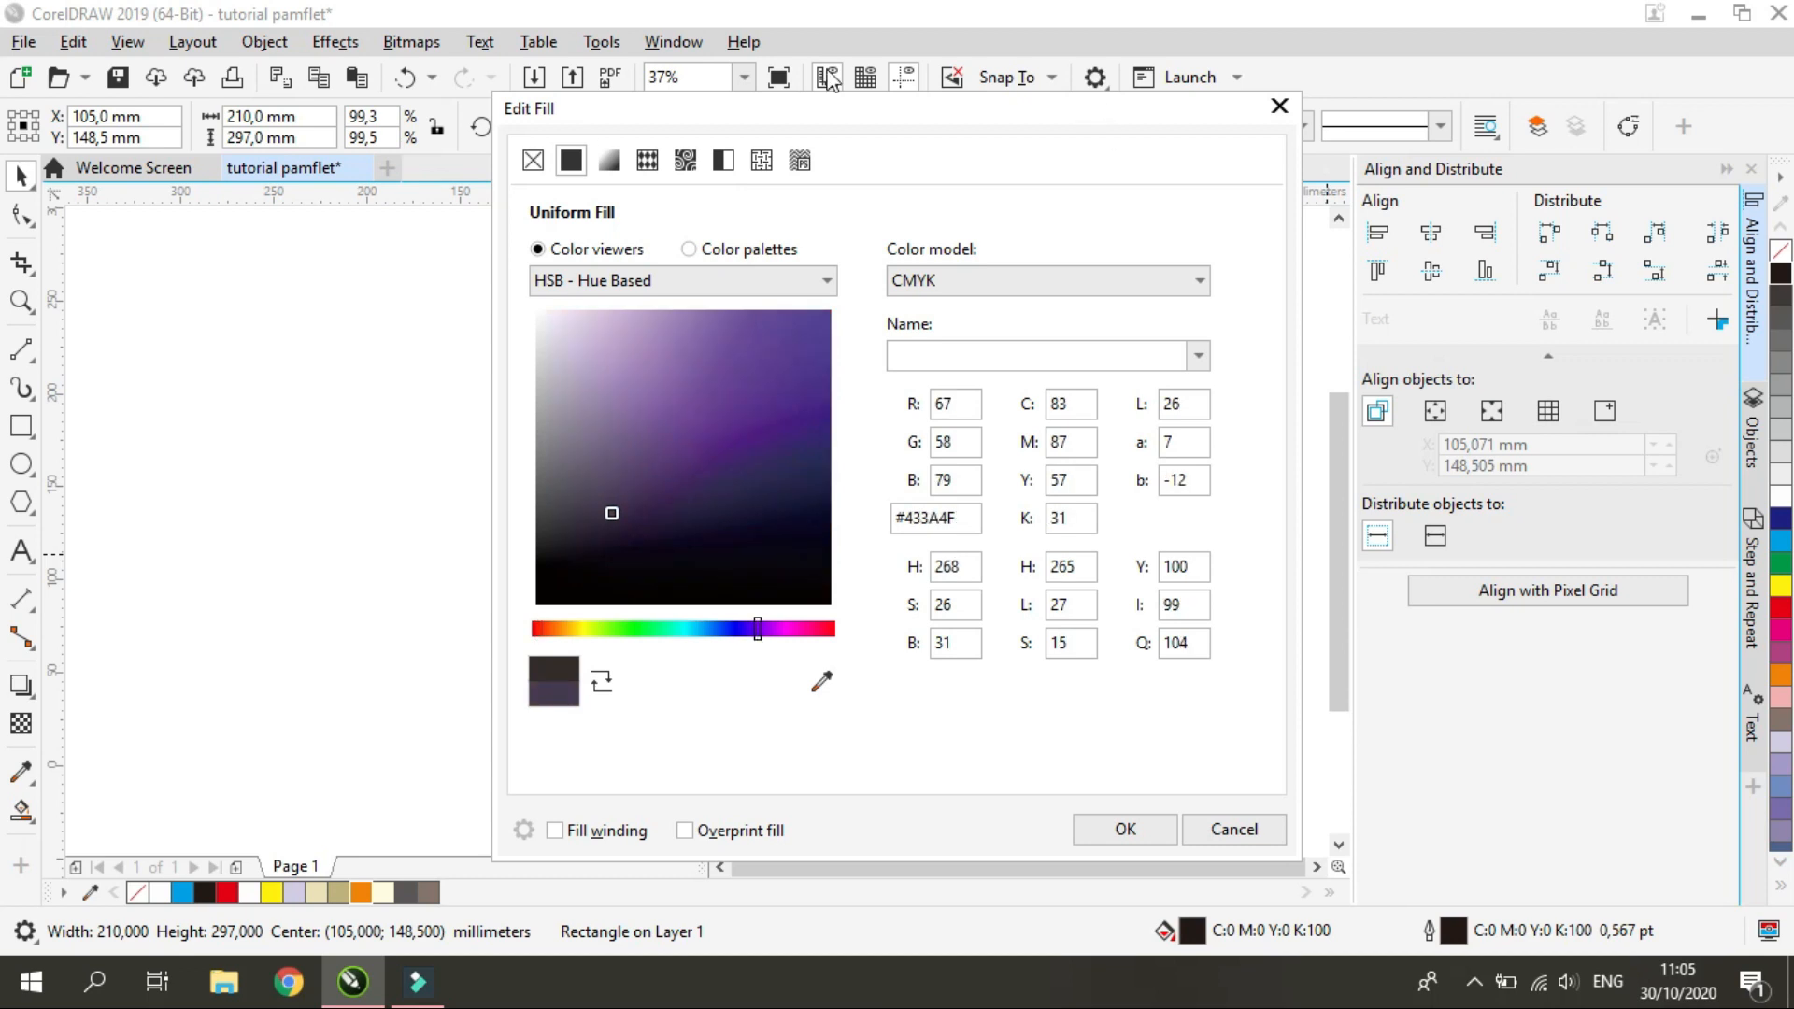
drag(832, 104, 338, 82)
click(252, 606)
click(259, 475)
click(291, 494)
click(325, 484)
click(324, 471)
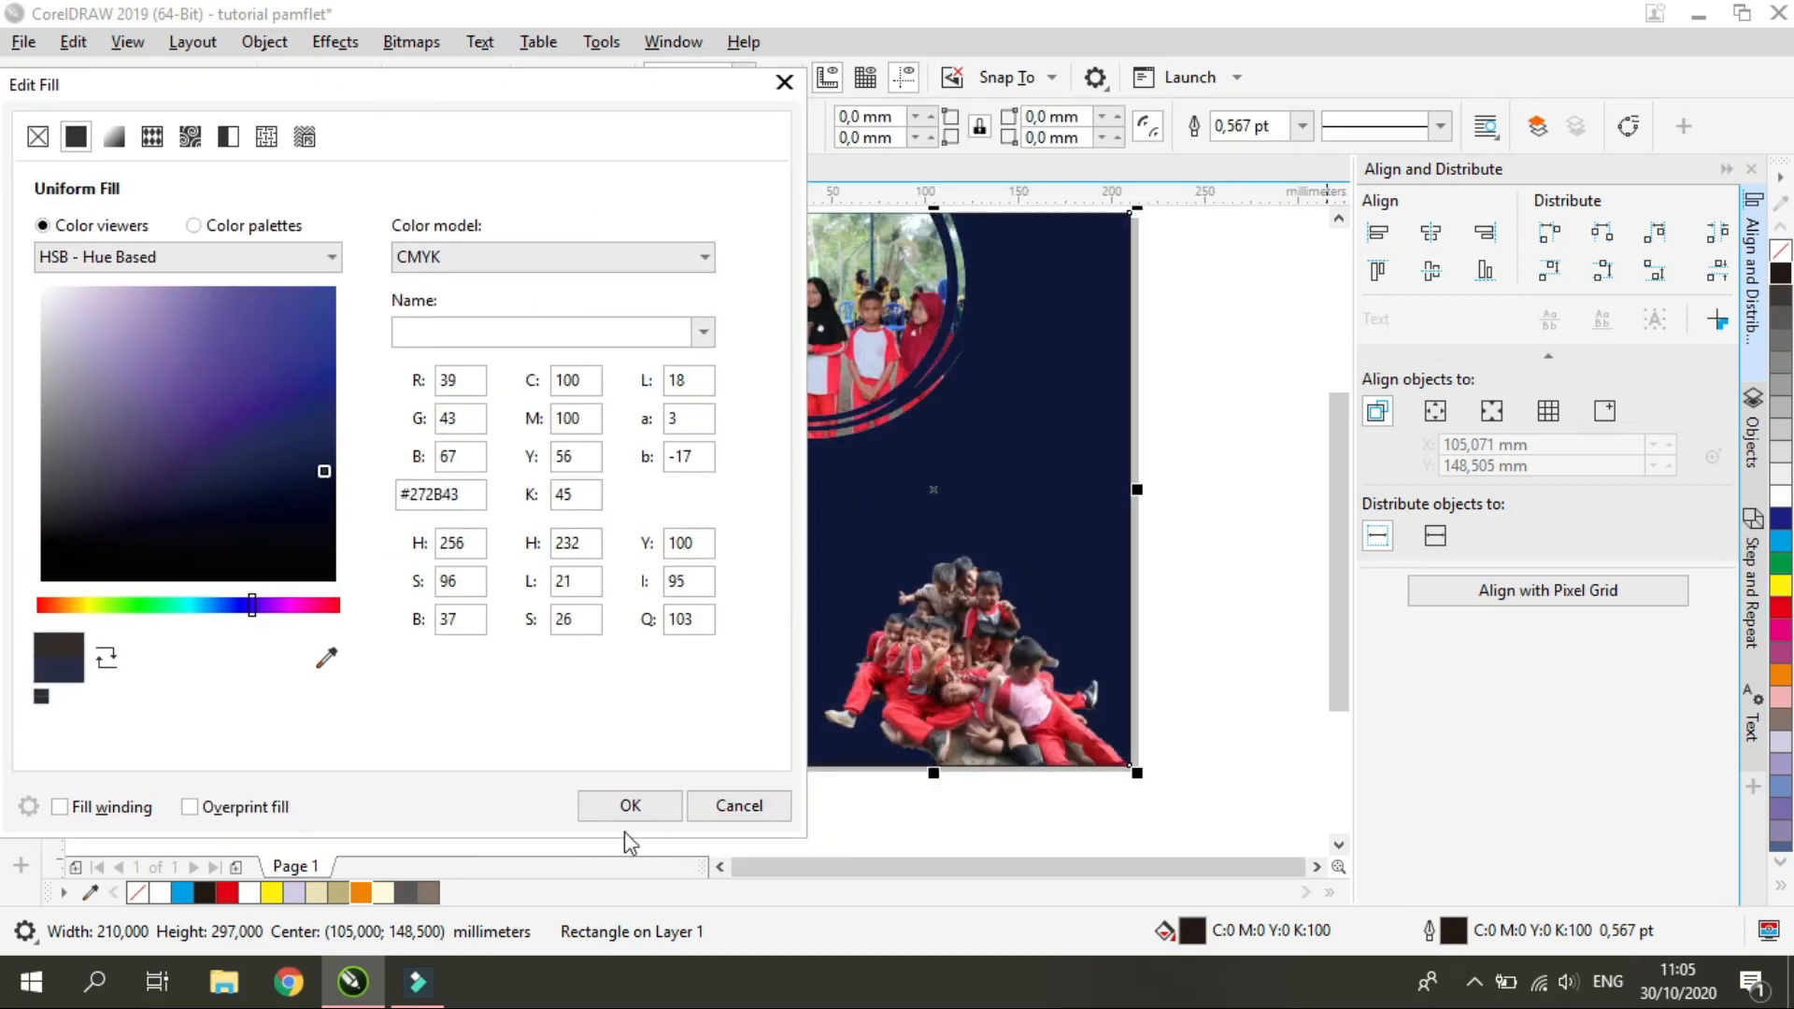
click(630, 806)
Set the background rectangle's uniform fill to dark red, C:61 M:100 Y:100 K:58
double_click(1192, 931)
click(272, 650)
click(184, 569)
click(230, 526)
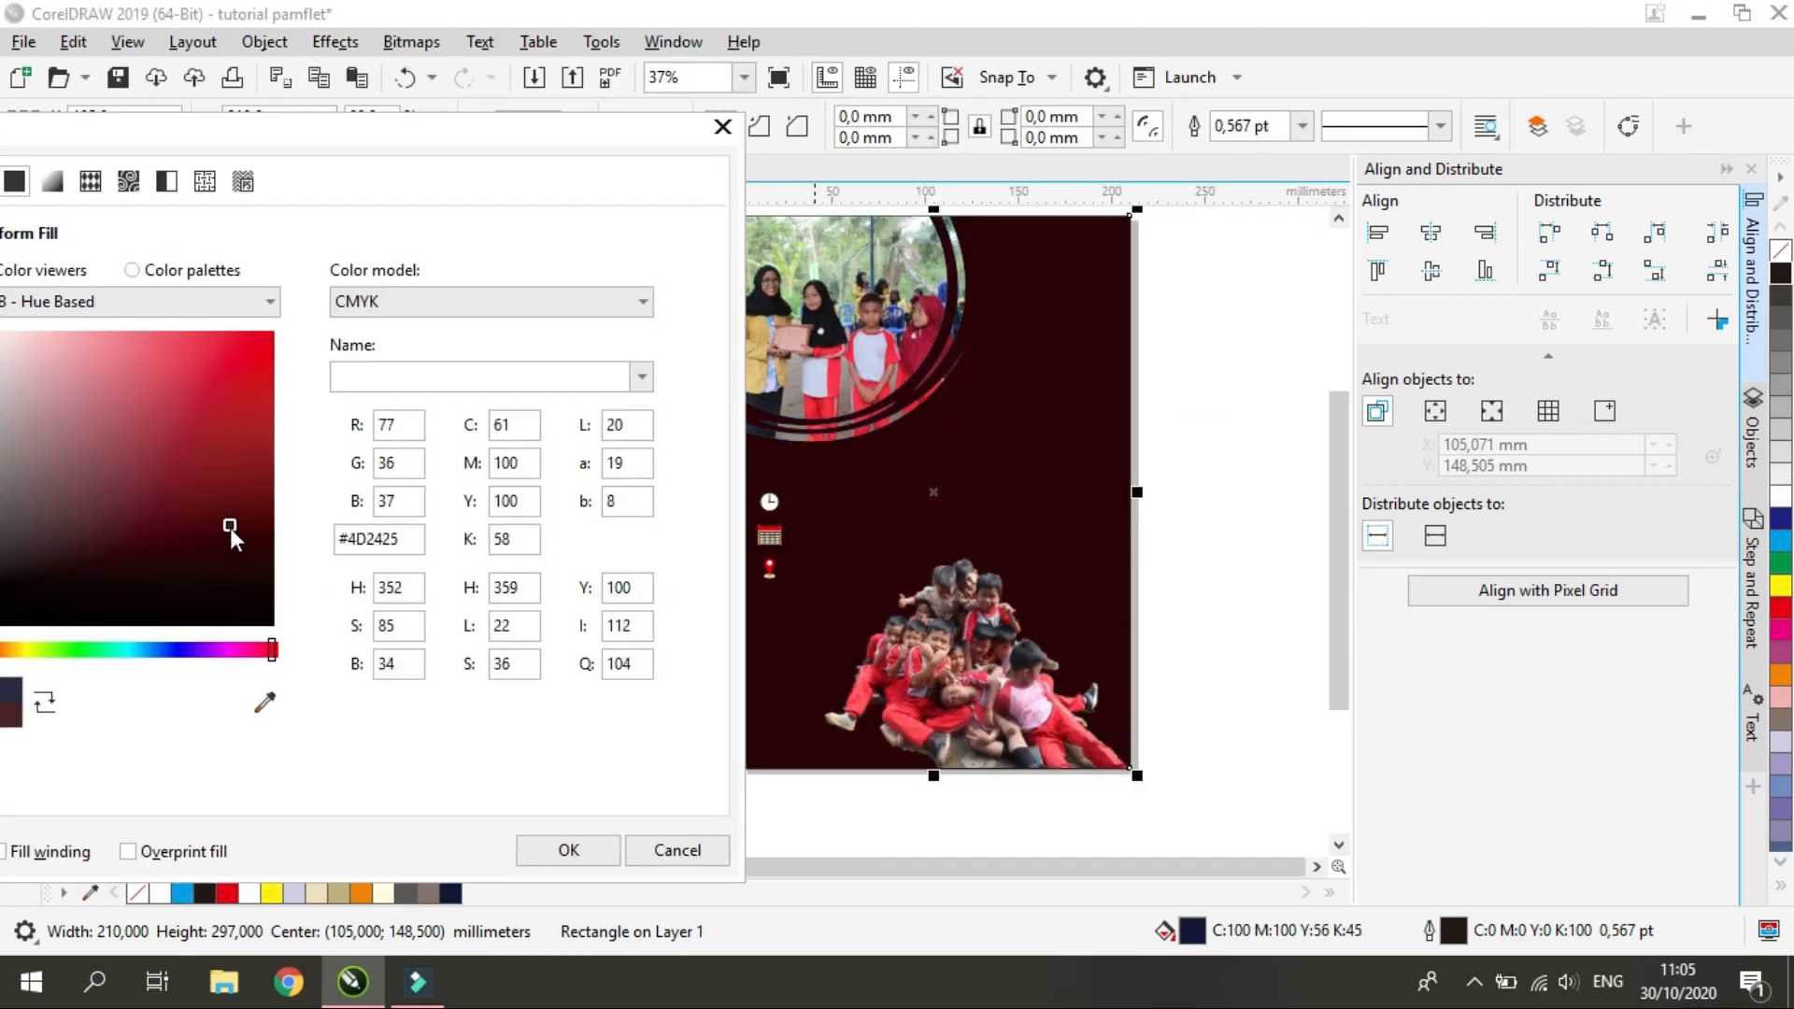
click(569, 850)
Remove the outline from the background rectangle
scroll(865, 748, up, 1)
scroll(757, 794, down, 1)
click(935, 701)
right_click(137, 893)
scroll(757, 811, up, 1)
click(500, 728)
right_click(137, 893)
click(251, 792)
Fade the group photo upward with a linear transparency from 34% at its base to 100% above it
click(890, 615)
scroll(842, 573, down, 3)
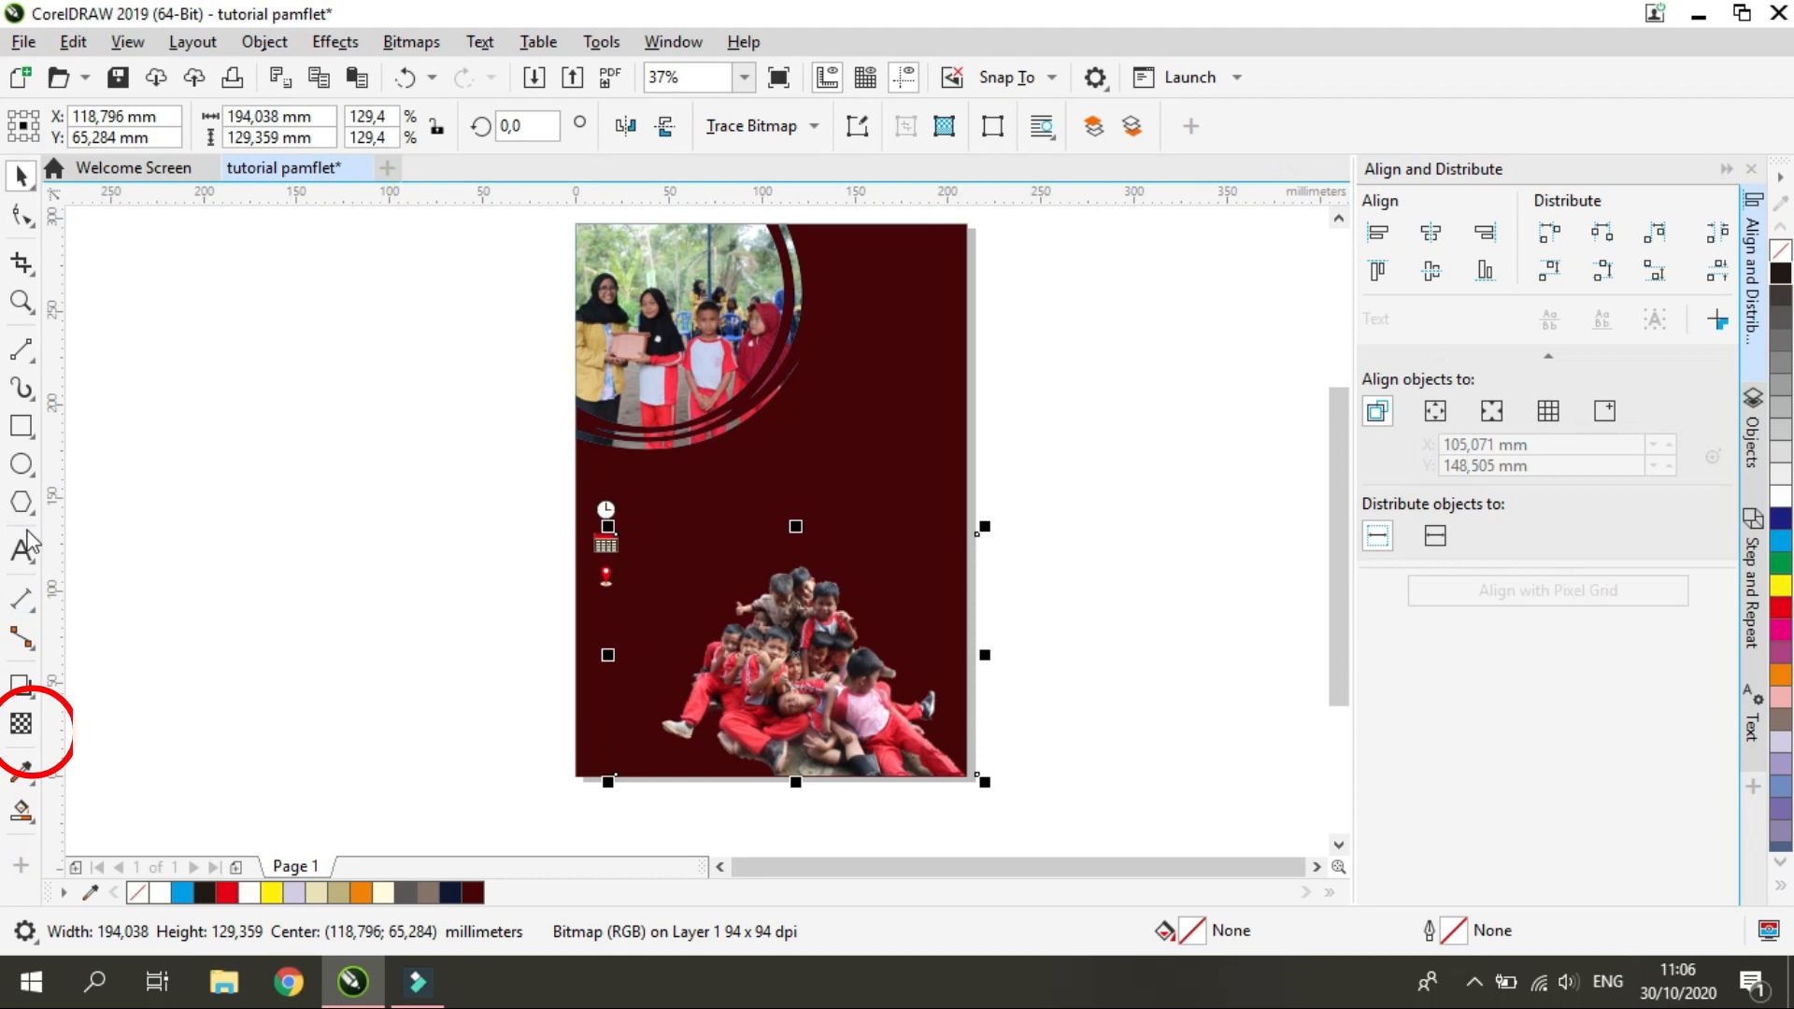
click(21, 725)
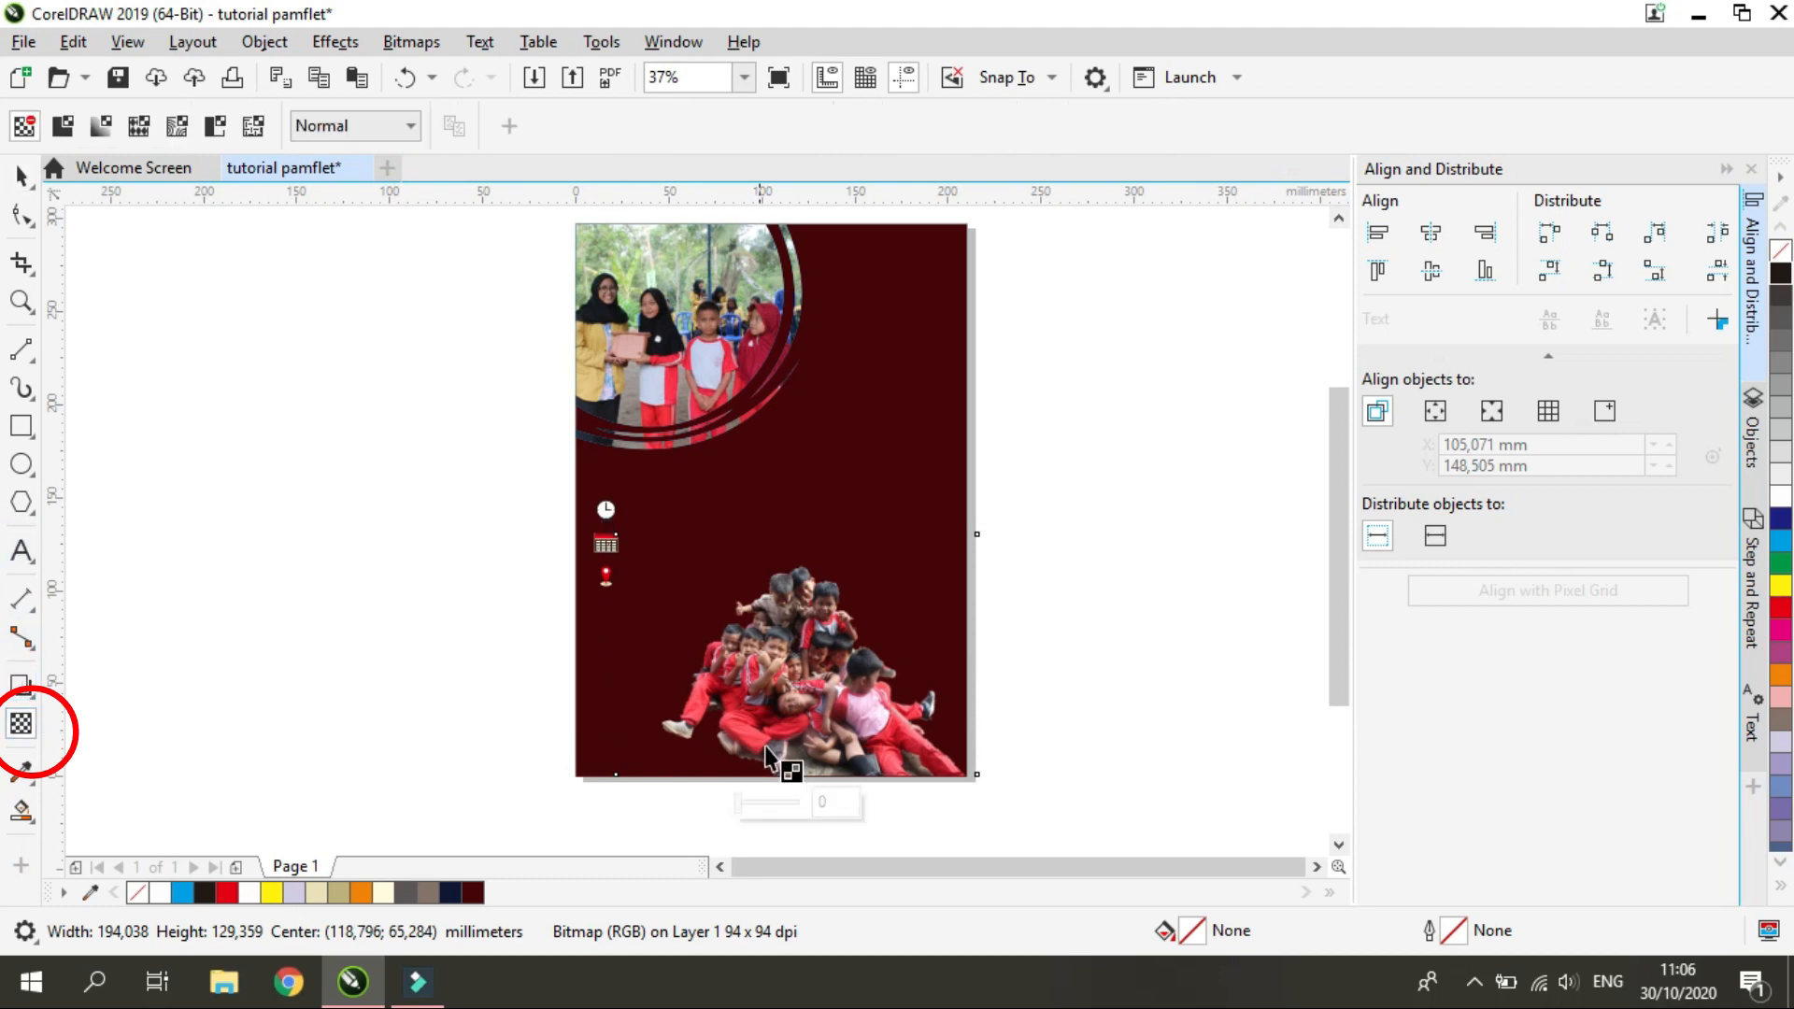
drag(743, 810, 824, 544)
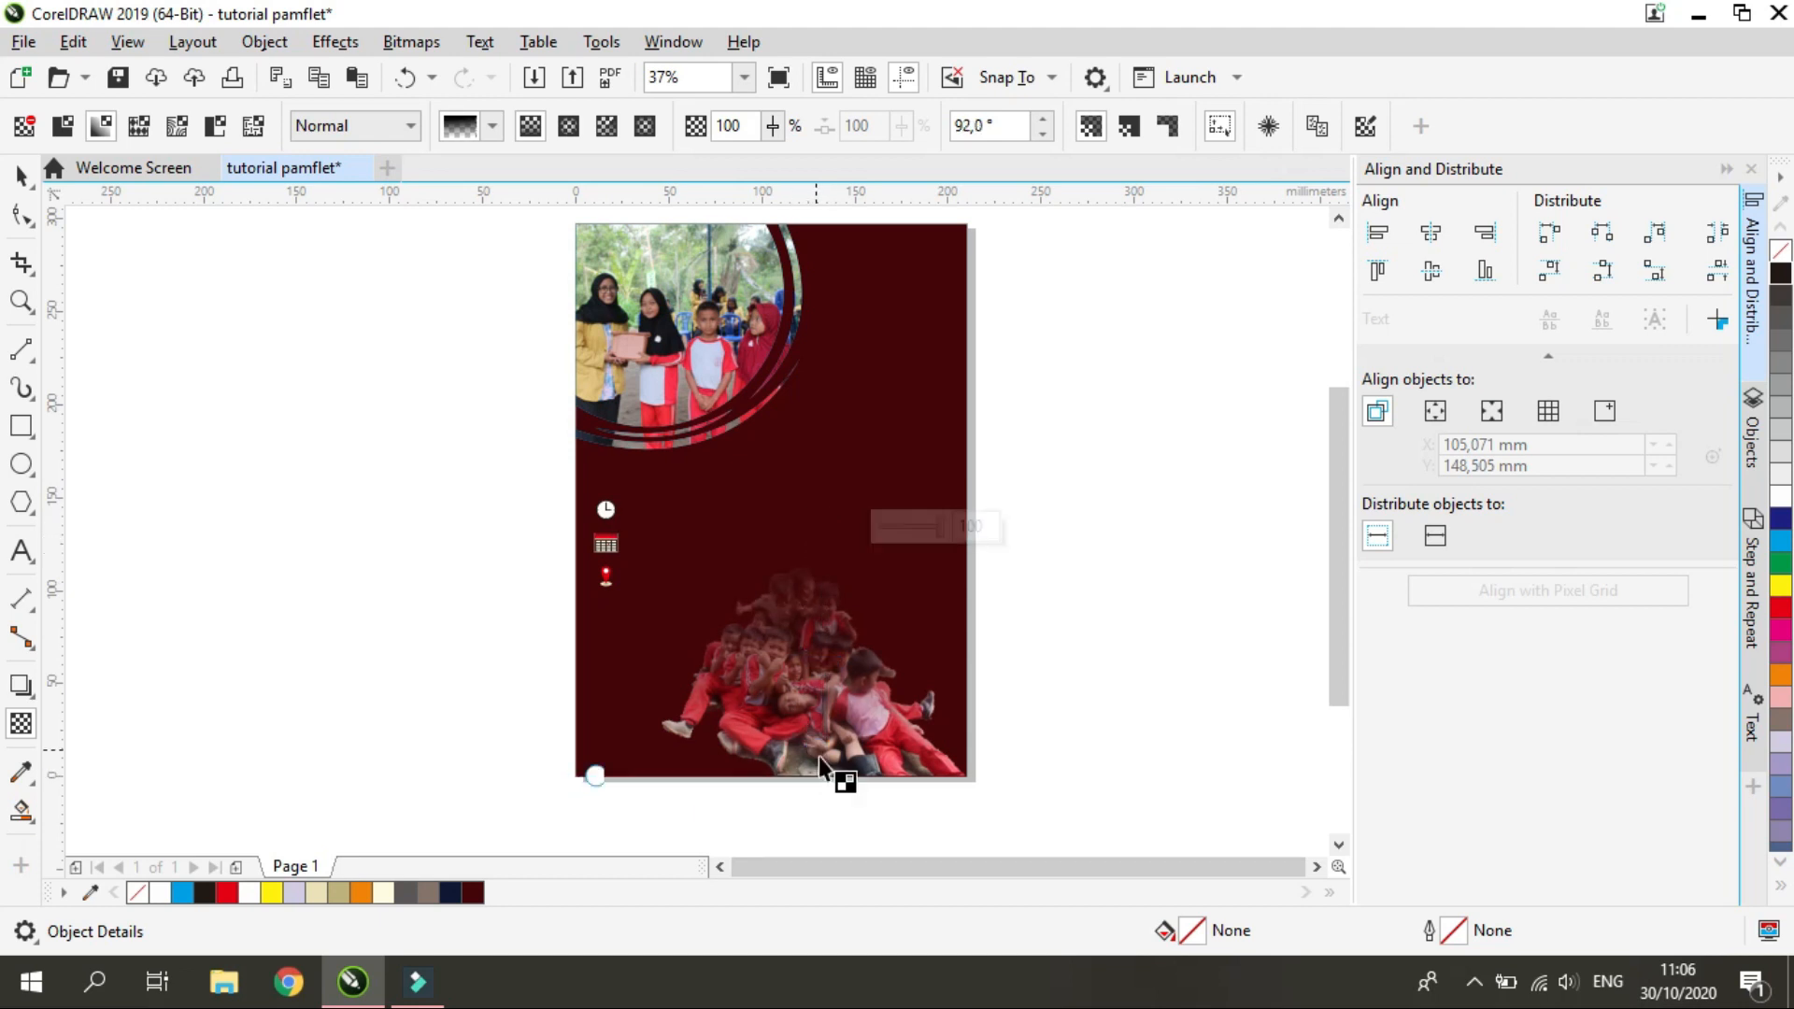
click(825, 774)
drag(894, 764, 901, 773)
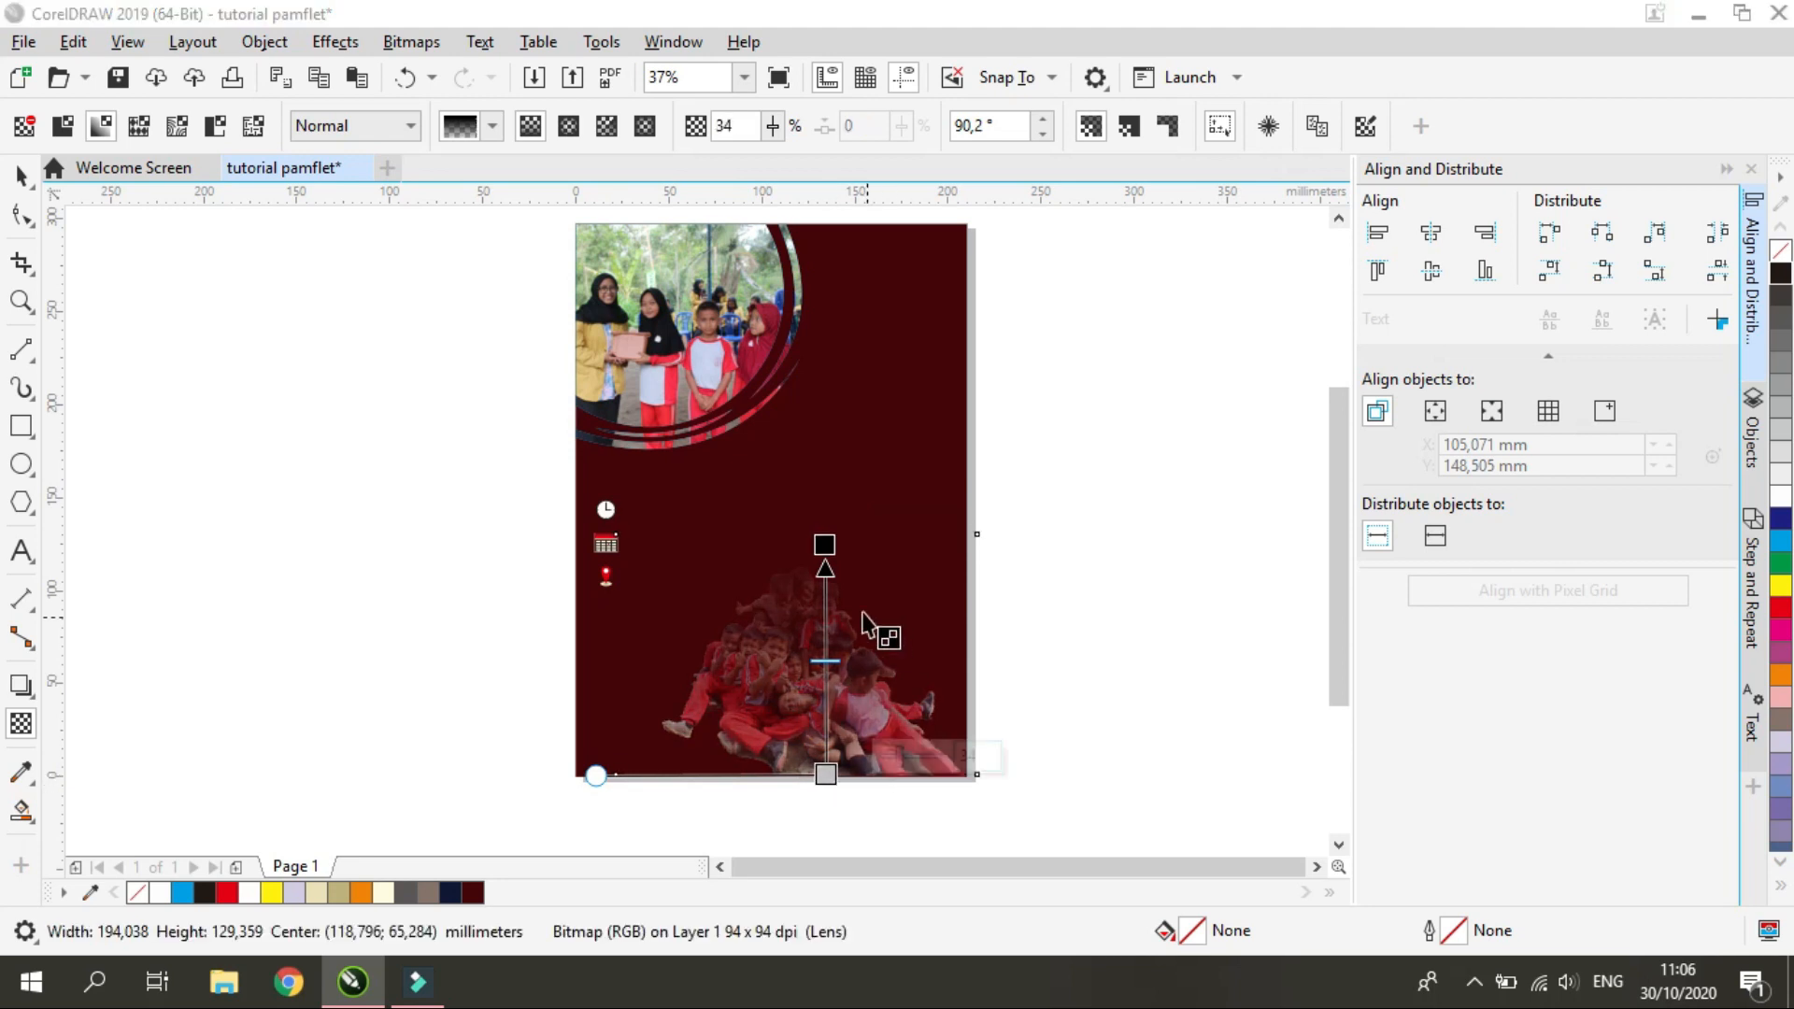
drag(823, 549, 826, 517)
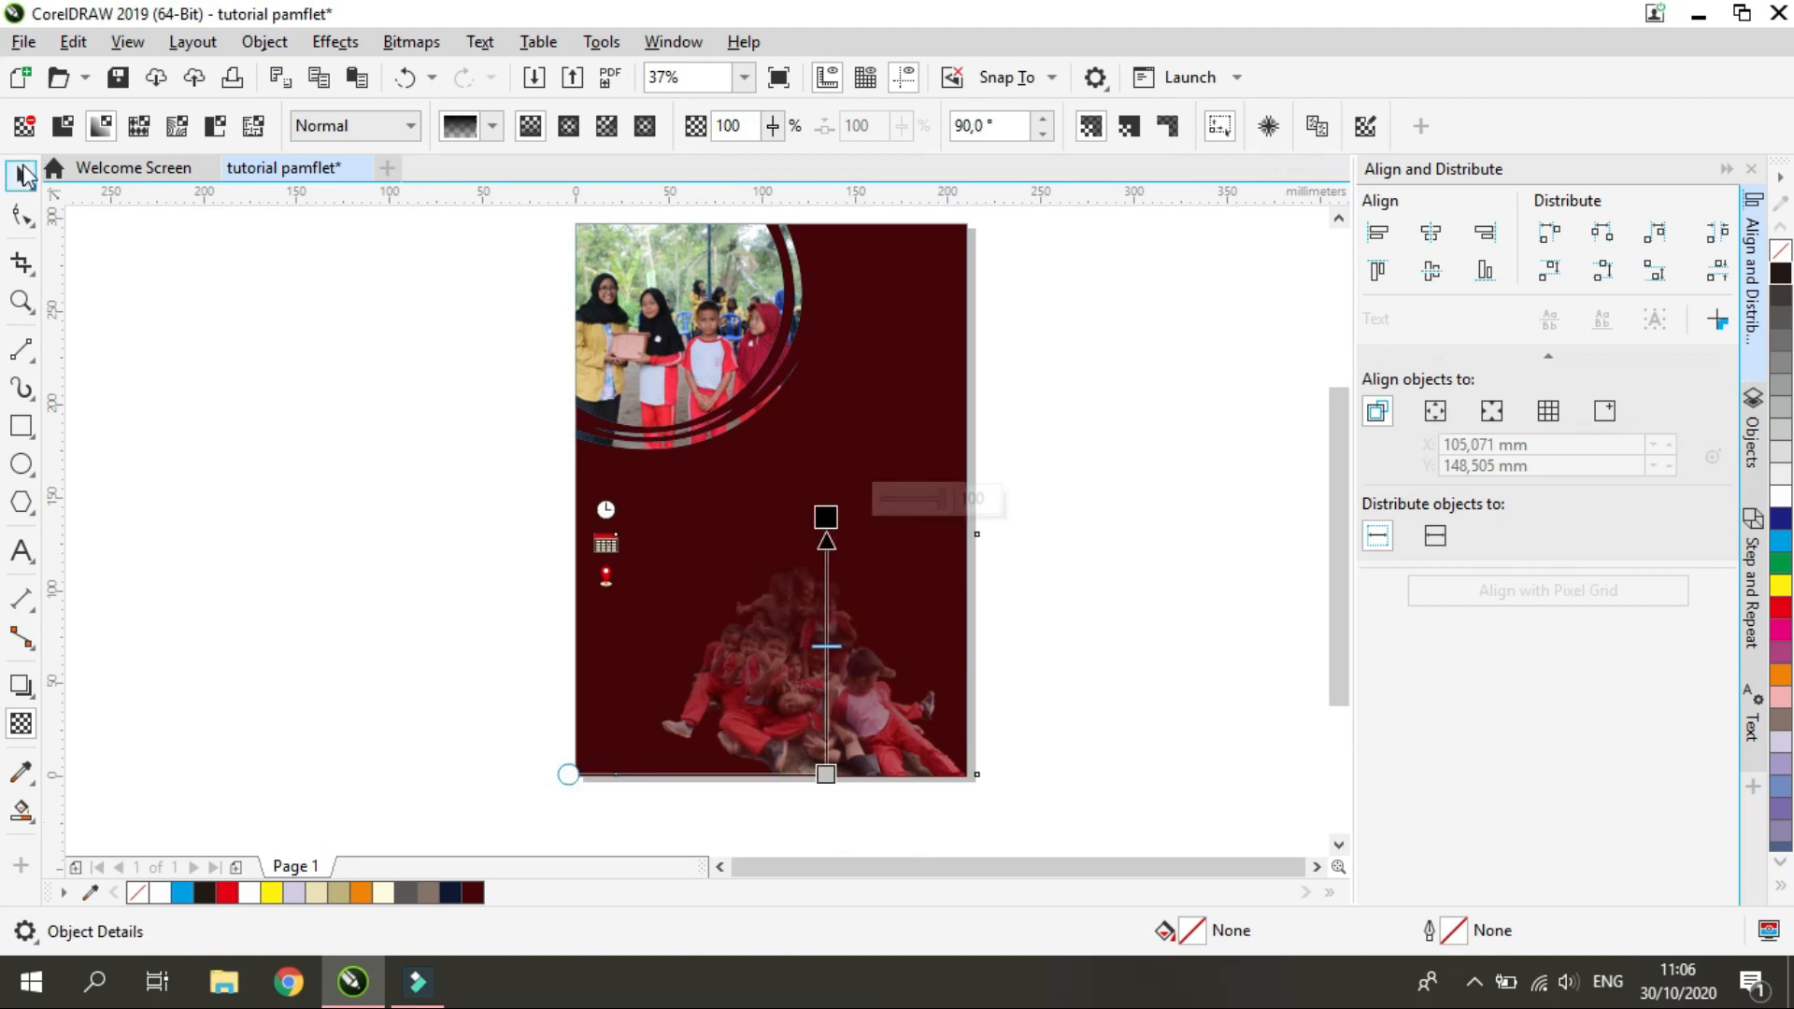
Move the three icons off the page to about X -66.4 mm, Y 150.2 mm
click(23, 174)
drag(486, 614, 666, 462)
drag(617, 528, 463, 482)
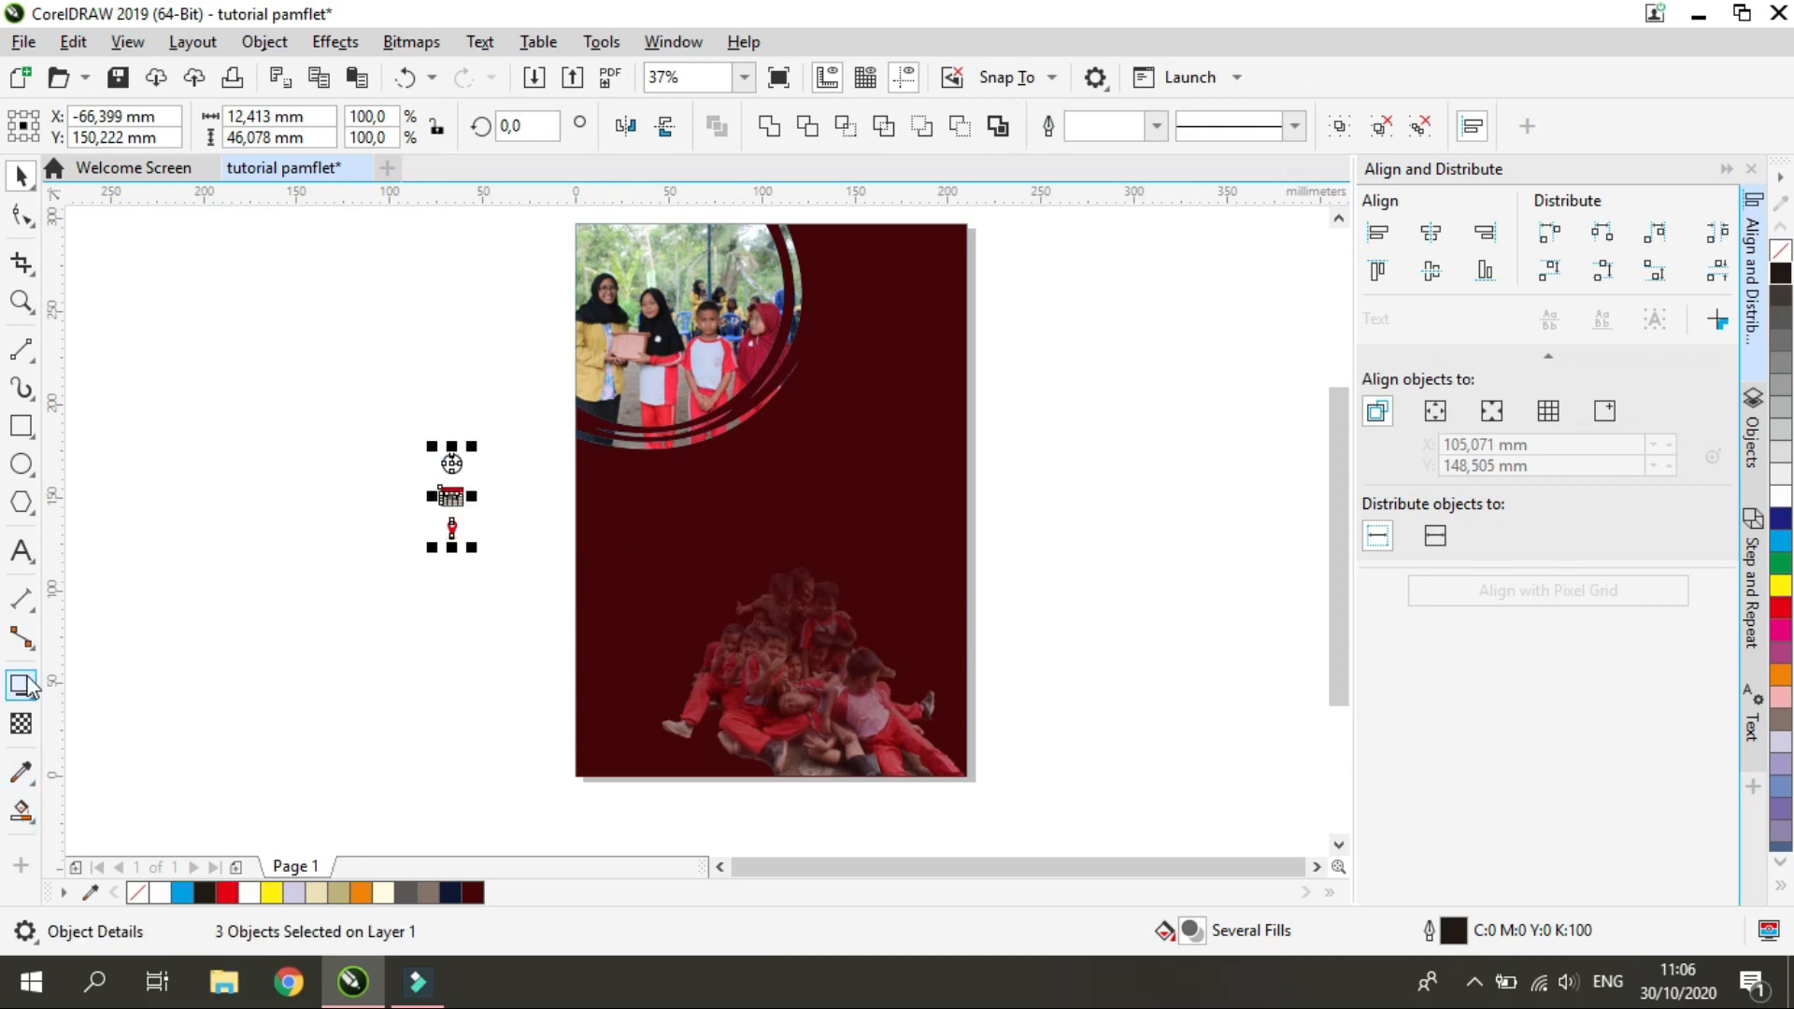
Draw a red rectangle without outline, 210 mm wide and about 92 mm high, across the bottom of the page
click(20, 425)
drag(575, 777, 969, 606)
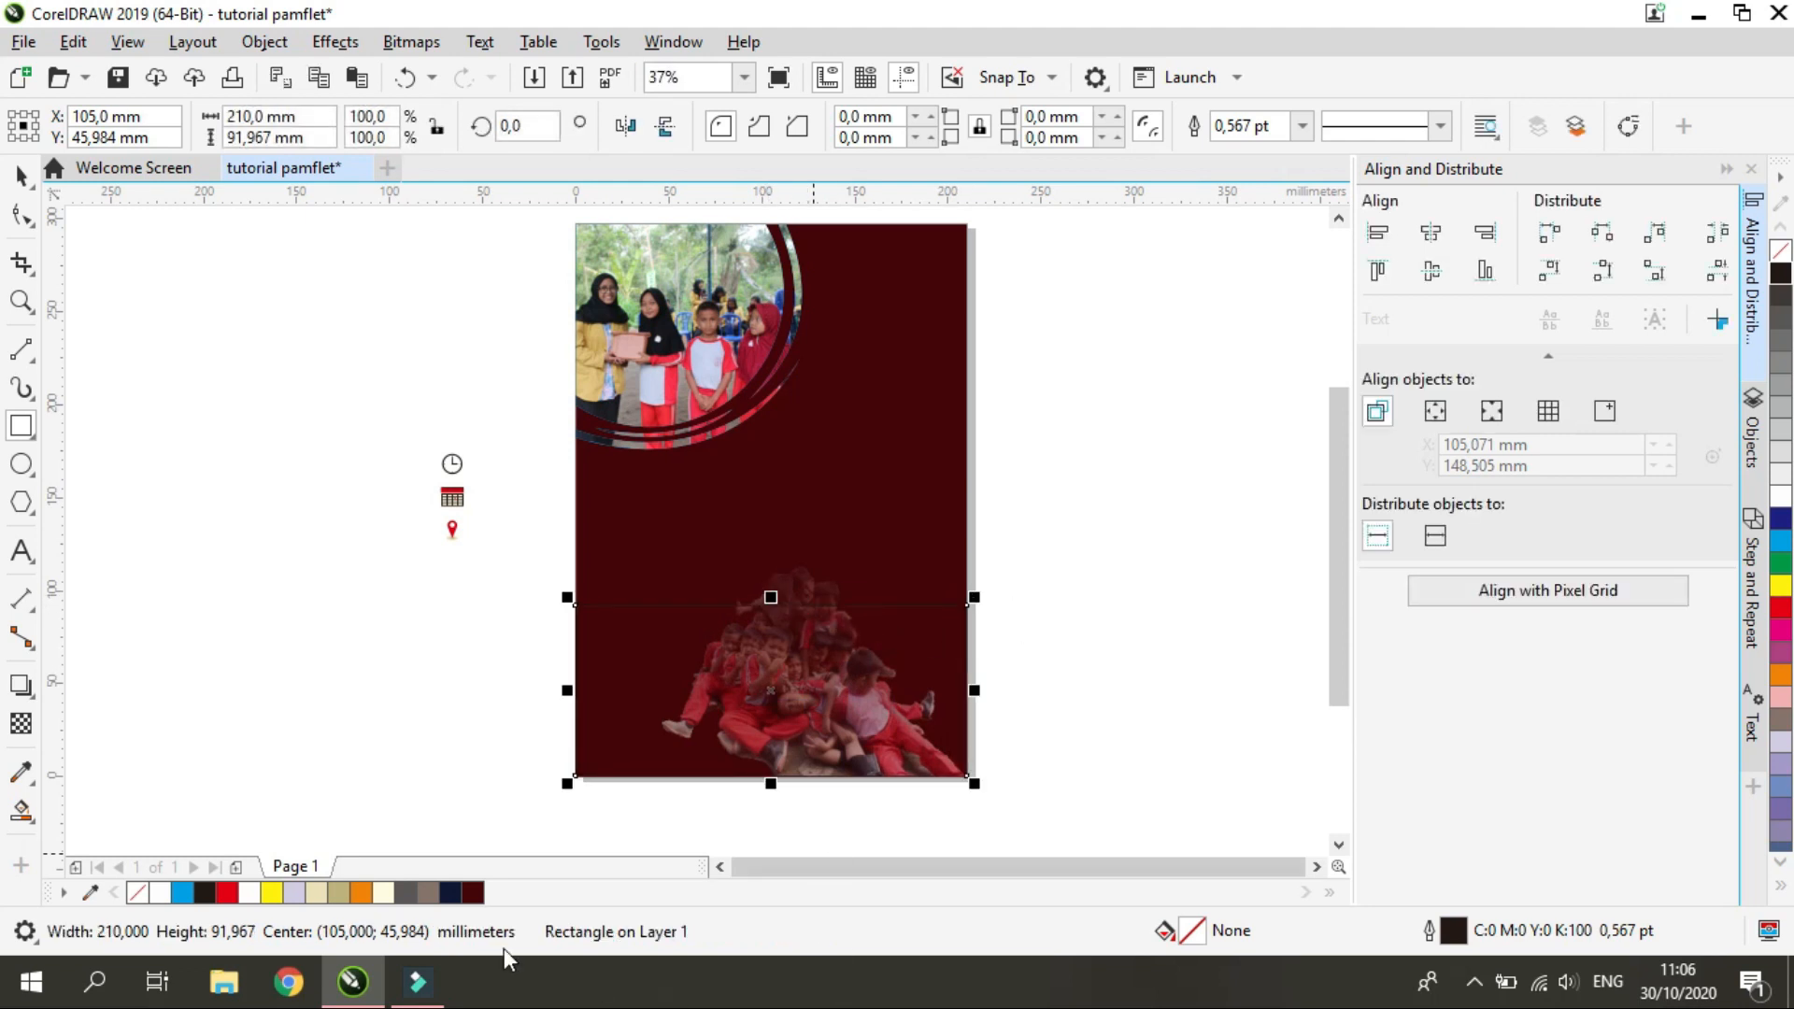
click(227, 892)
click(25, 179)
right_click(138, 892)
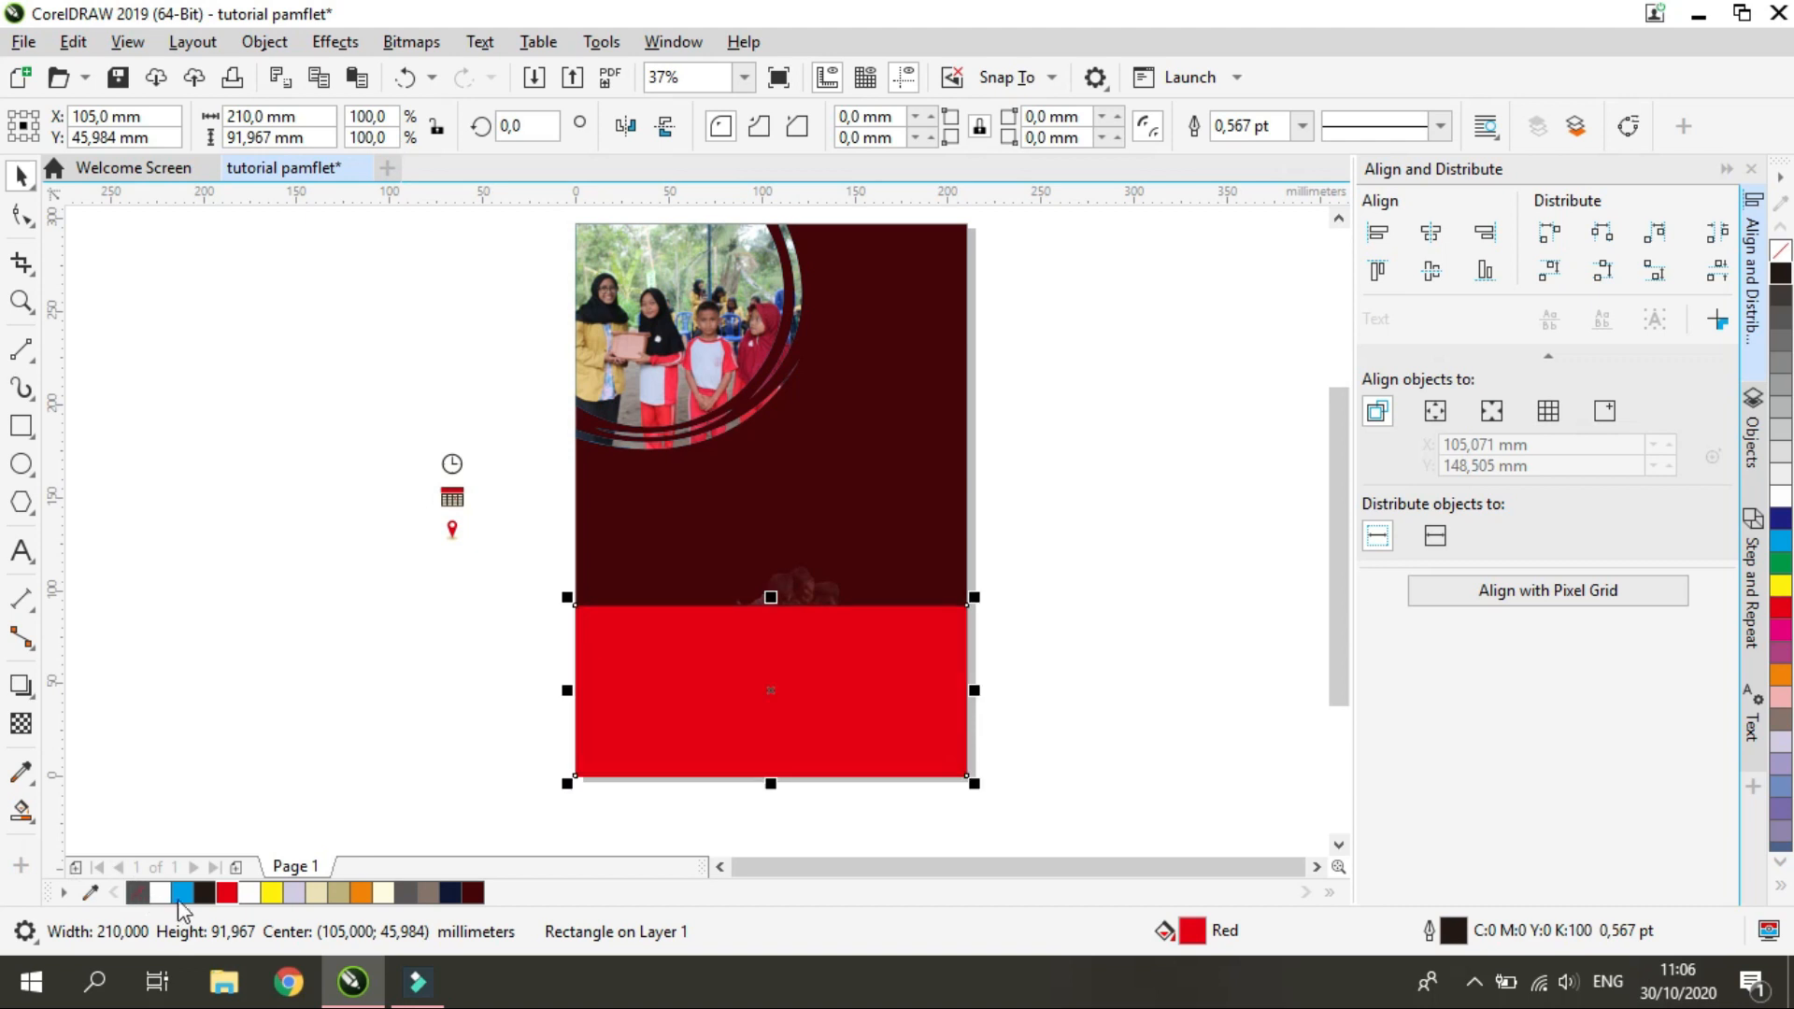
Fade the bottom rectangle upward with a linear transparency and change its fill to reddish brown
click(21, 724)
drag(802, 762, 797, 622)
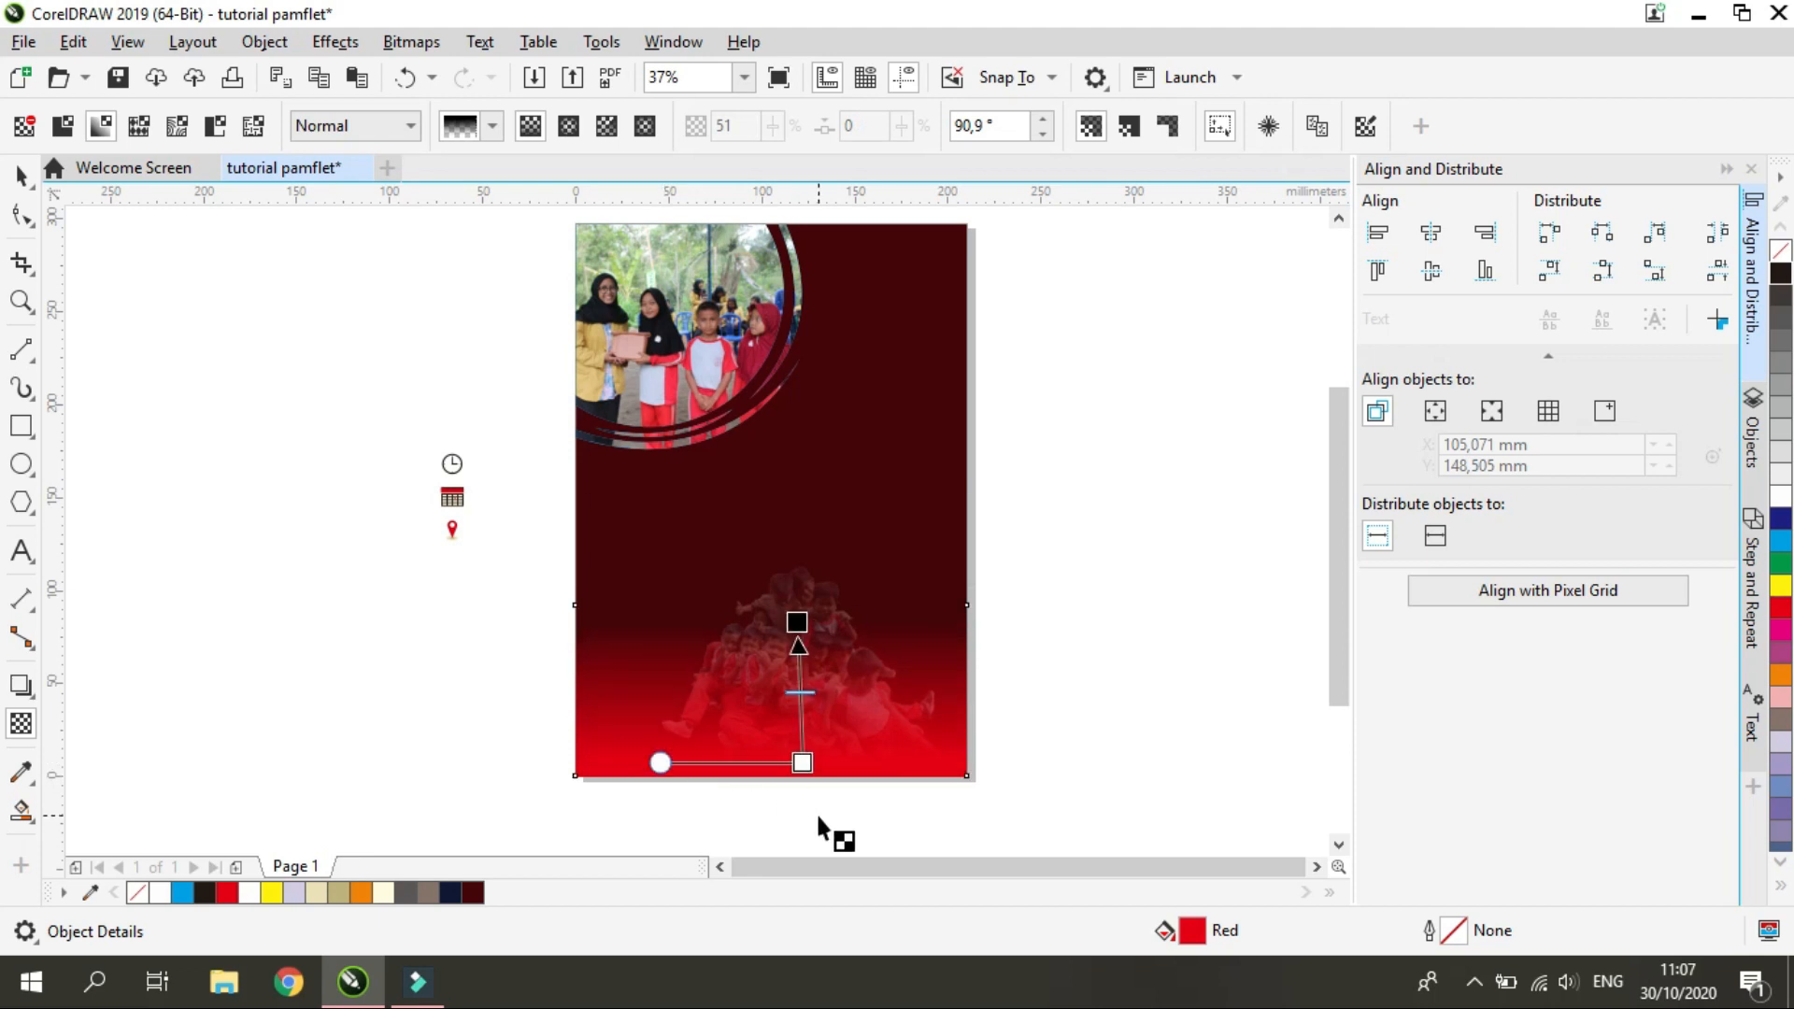
double_click(1193, 932)
drag(794, 471, 809, 424)
drag(1009, 109, 1482, 44)
drag(1013, 562, 1016, 563)
drag(1274, 415, 1189, 401)
click(1608, 765)
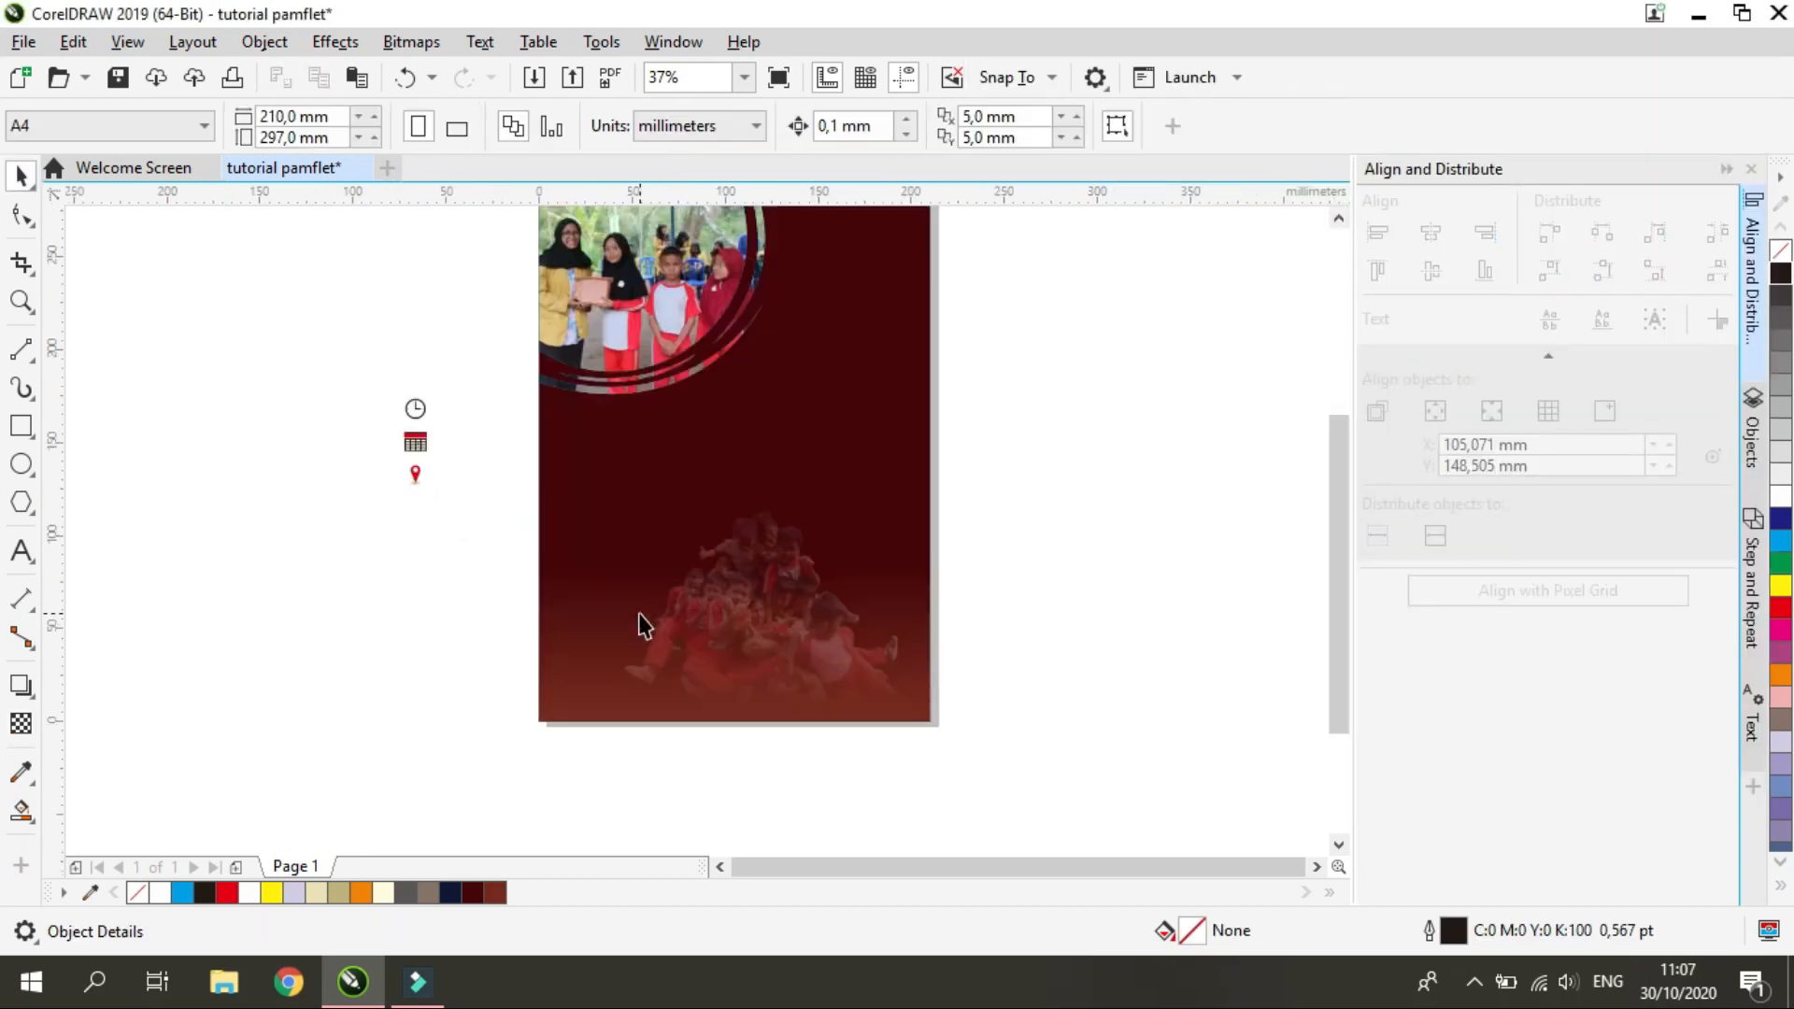
Select the group photo bitmap behind the rectangle and remove its transparency
click(1752, 435)
scroll(1458, 627, up, 2)
scroll(1440, 561, down, 2)
click(1430, 673)
click(630, 481)
click(21, 723)
click(24, 126)
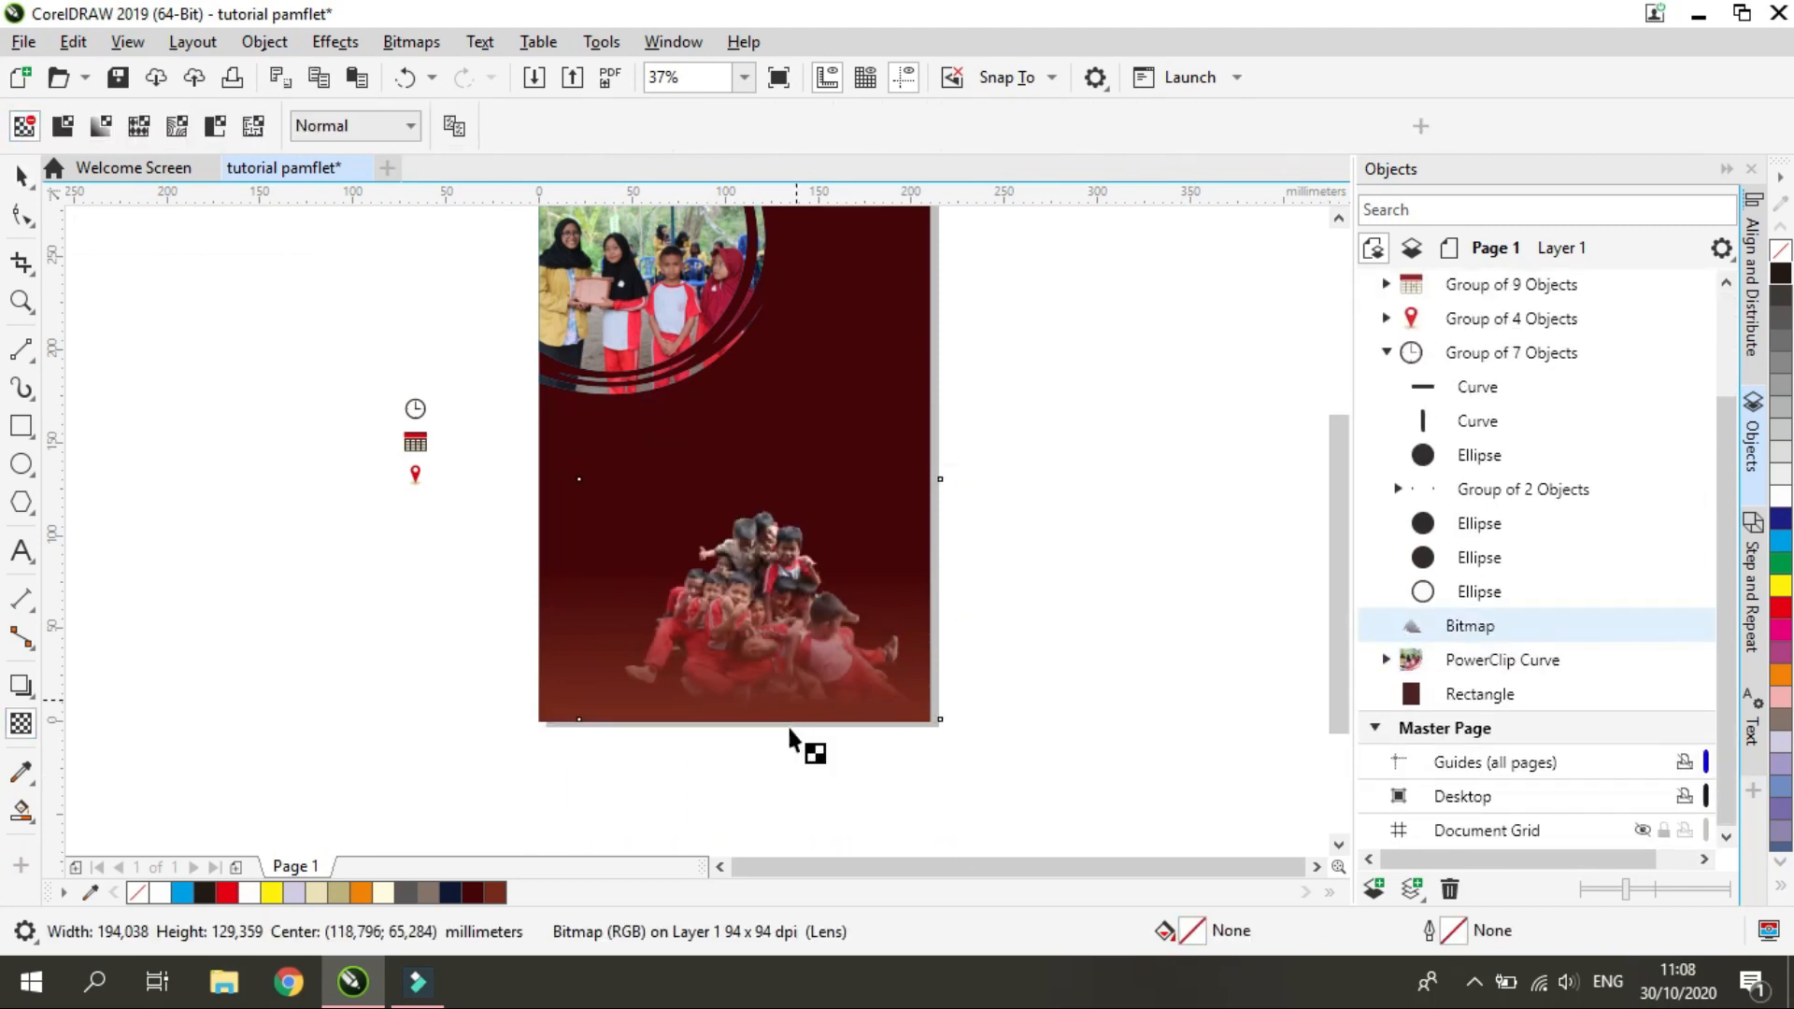
Apply a new transparency to the group photo so that it blends faintly into the dark red background
click(783, 555)
click(772, 529)
click(63, 126)
drag(733, 749, 769, 464)
click(772, 691)
click(867, 672)
click(21, 175)
click(1018, 645)
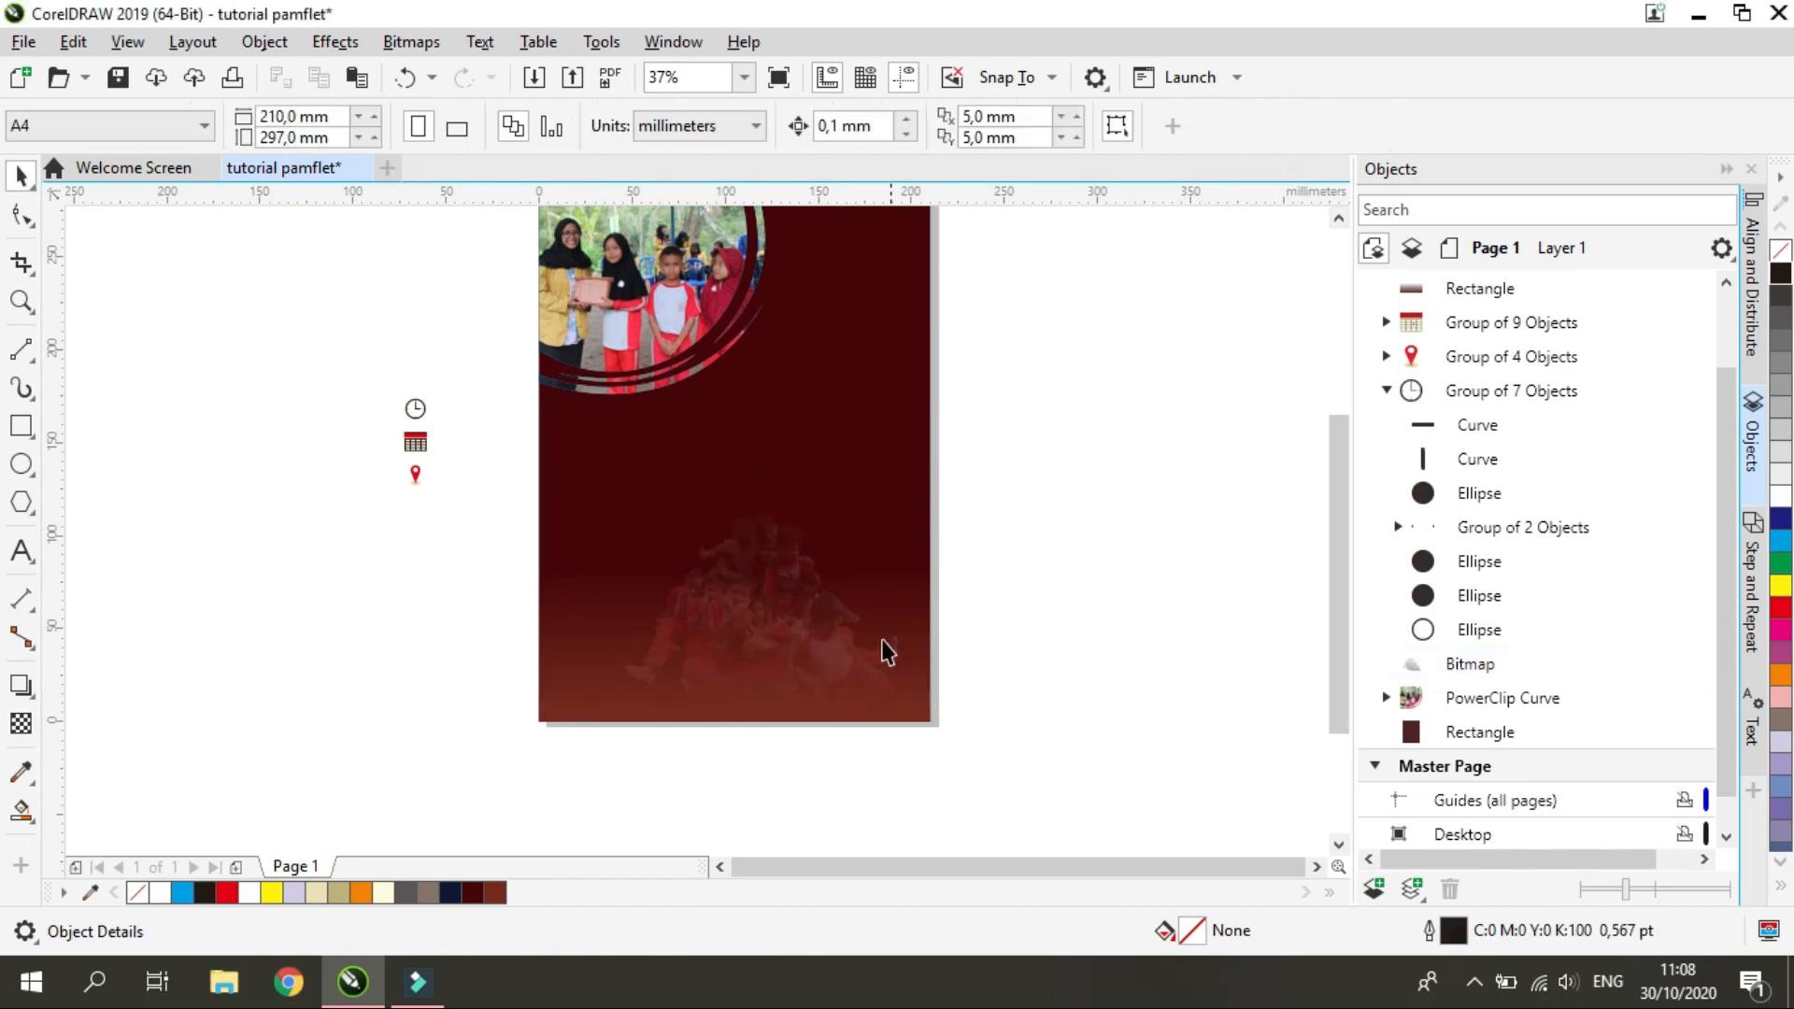
Resize the faded group photo slightly and shift it toward the page's lower right corner
click(883, 645)
drag(573, 472, 536, 448)
drag(1028, 771, 510, 425)
click(1421, 670)
drag(744, 588, 776, 594)
drag(569, 453, 588, 466)
click(1024, 599)
drag(781, 595, 789, 589)
click(971, 794)
Place the faded group photo inside the background rectangle with PowerClip
right_click(789, 598)
click(899, 557)
click(845, 486)
click(1023, 645)
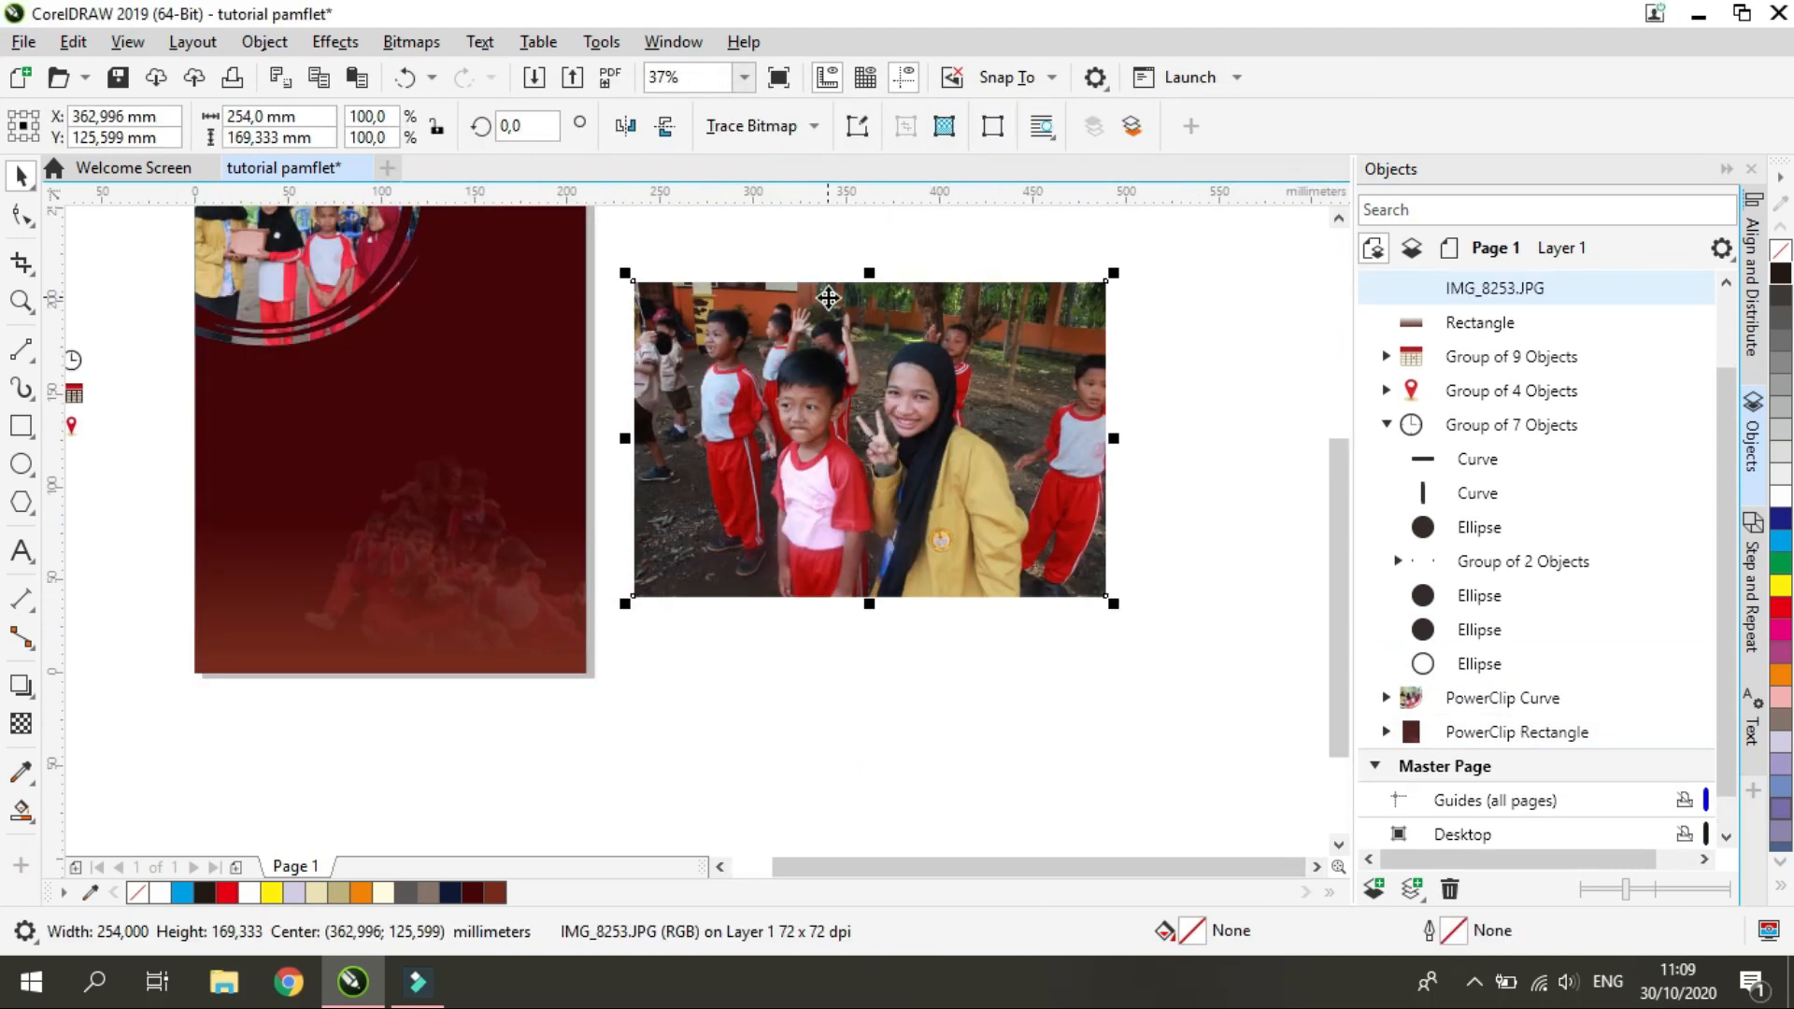
Add a second cutout photo, of a woman in yellow with students, to the right of the page
click(411, 42)
click(505, 160)
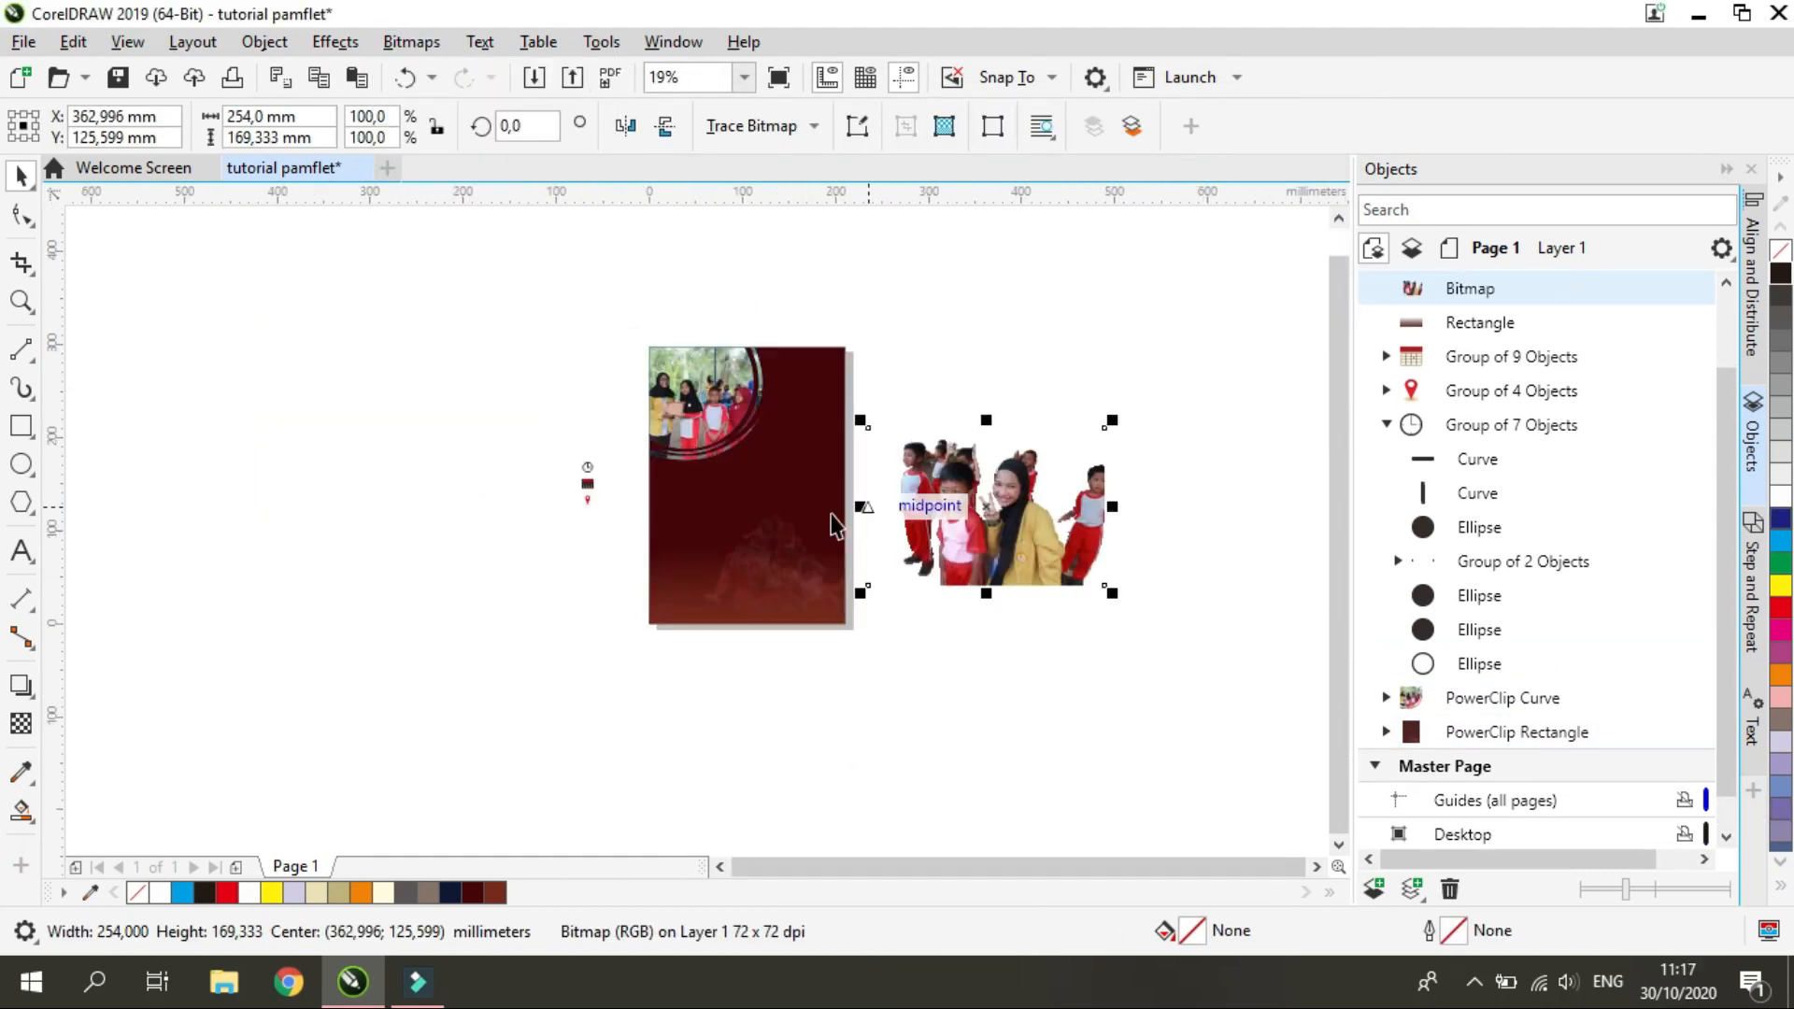
Move the cutout photo of the woman in yellow toward the page, flipping it horizontally and then back
click(625, 126)
scroll(906, 554, up, 2)
scroll(1018, 476, down, 1)
drag(1109, 387, 954, 494)
scroll(1128, 413, up, 2)
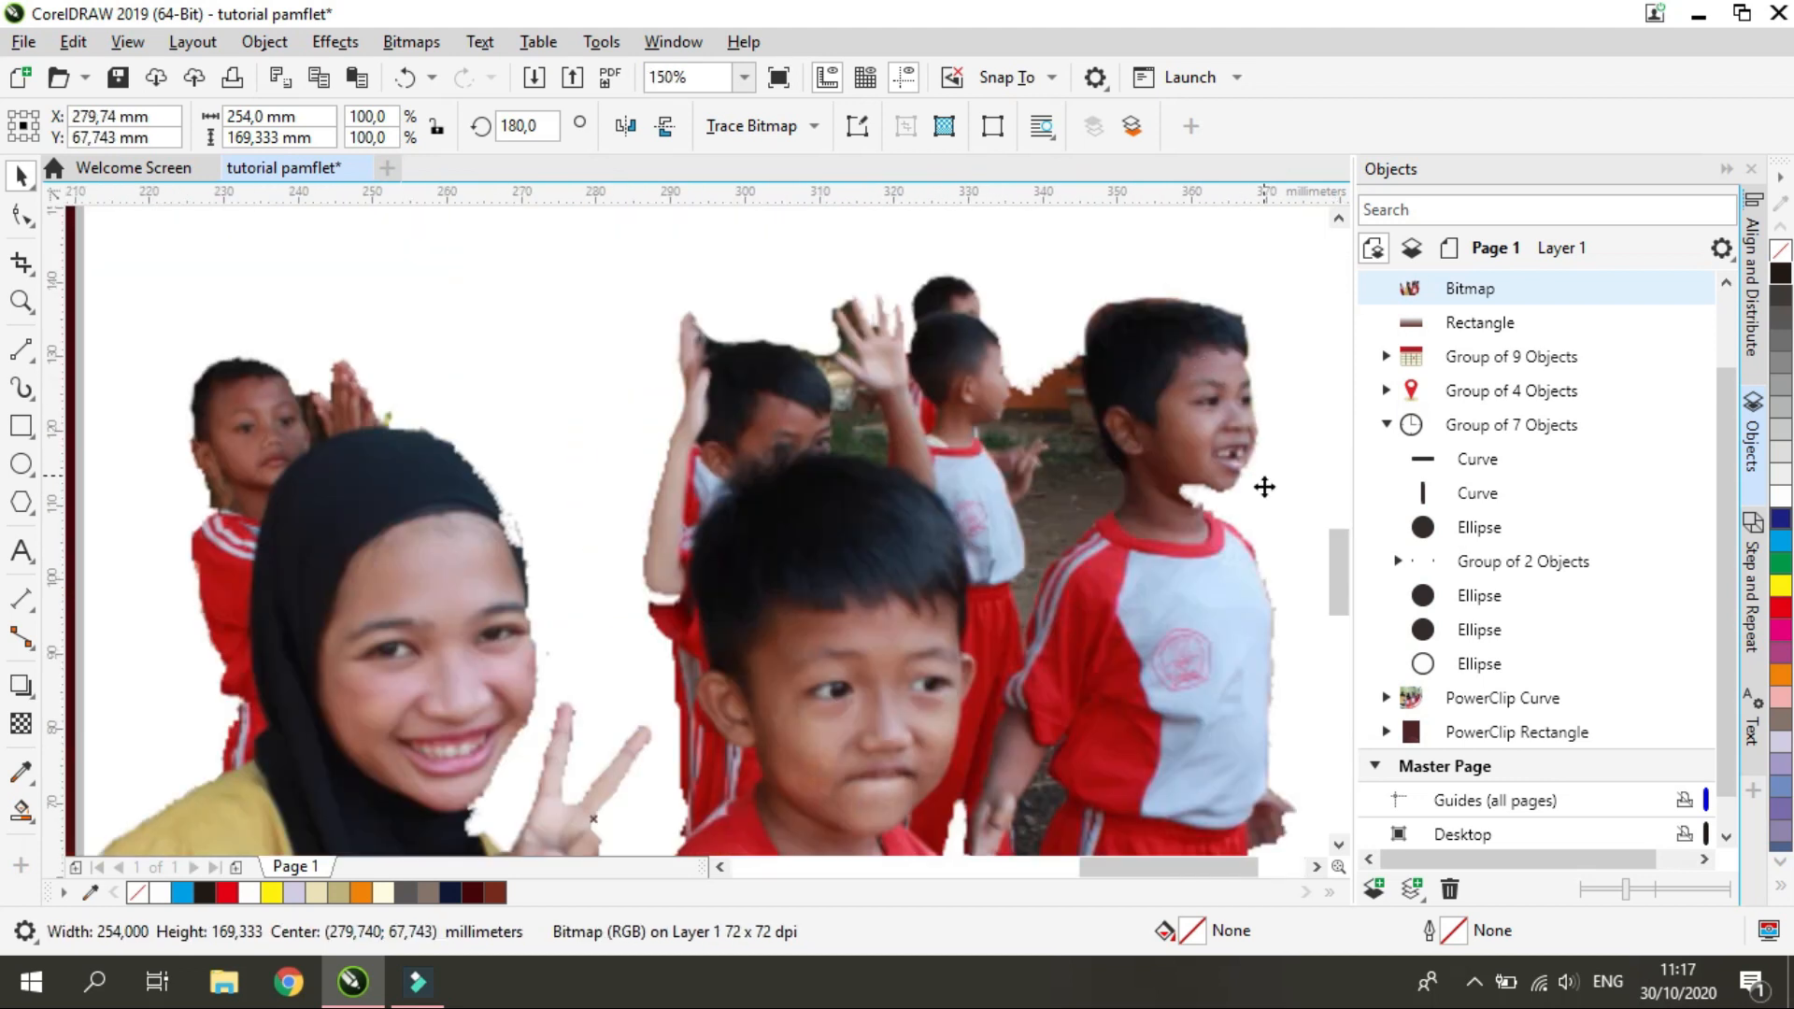
scroll(1224, 485, down, 2)
drag(1201, 525, 917, 520)
click(625, 126)
Scale the cutout photo down to about 132 × 88 mm and place it in the page's lower left corner
scroll(838, 553, up, 2)
scroll(843, 548, down, 2)
drag(1095, 370, 859, 528)
drag(775, 612, 766, 584)
drag(595, 504, 586, 493)
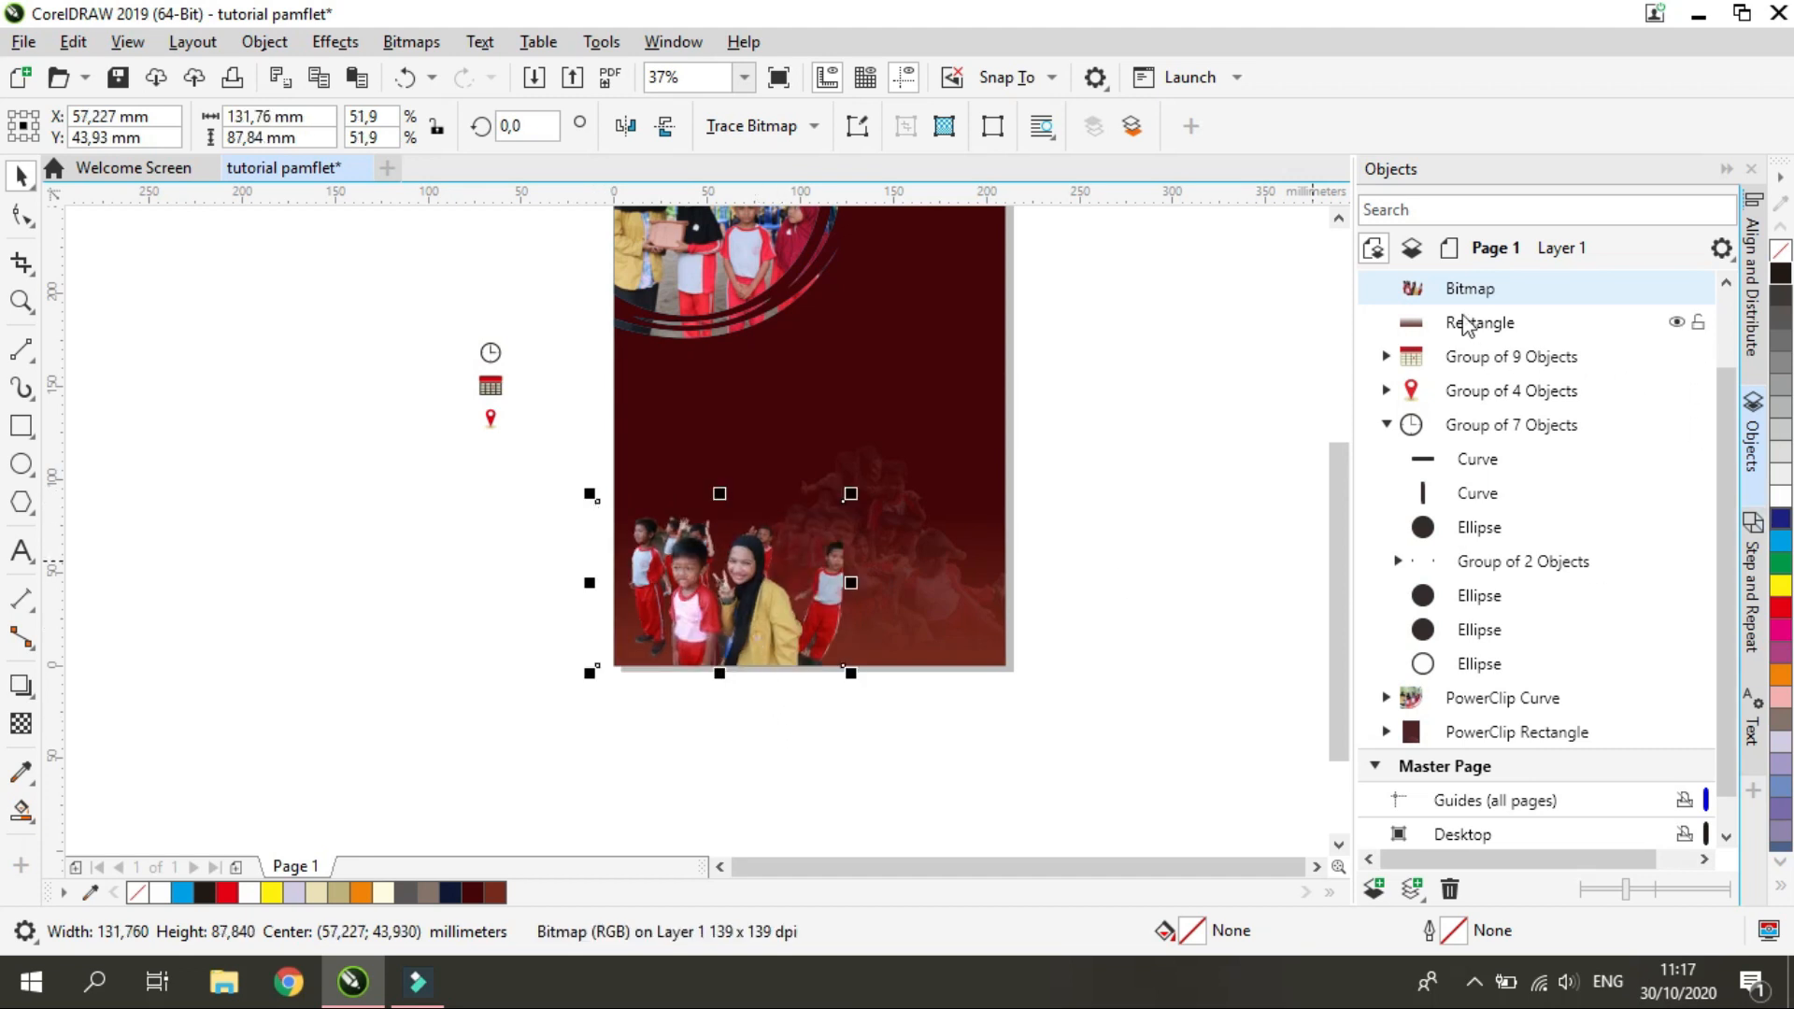
Reorder the objects so the cutout photo lies behind the lower gradient rectangle and above the circular photo
drag(1470, 332, 1476, 654)
drag(1518, 432, 1490, 661)
key(ctrl+z)
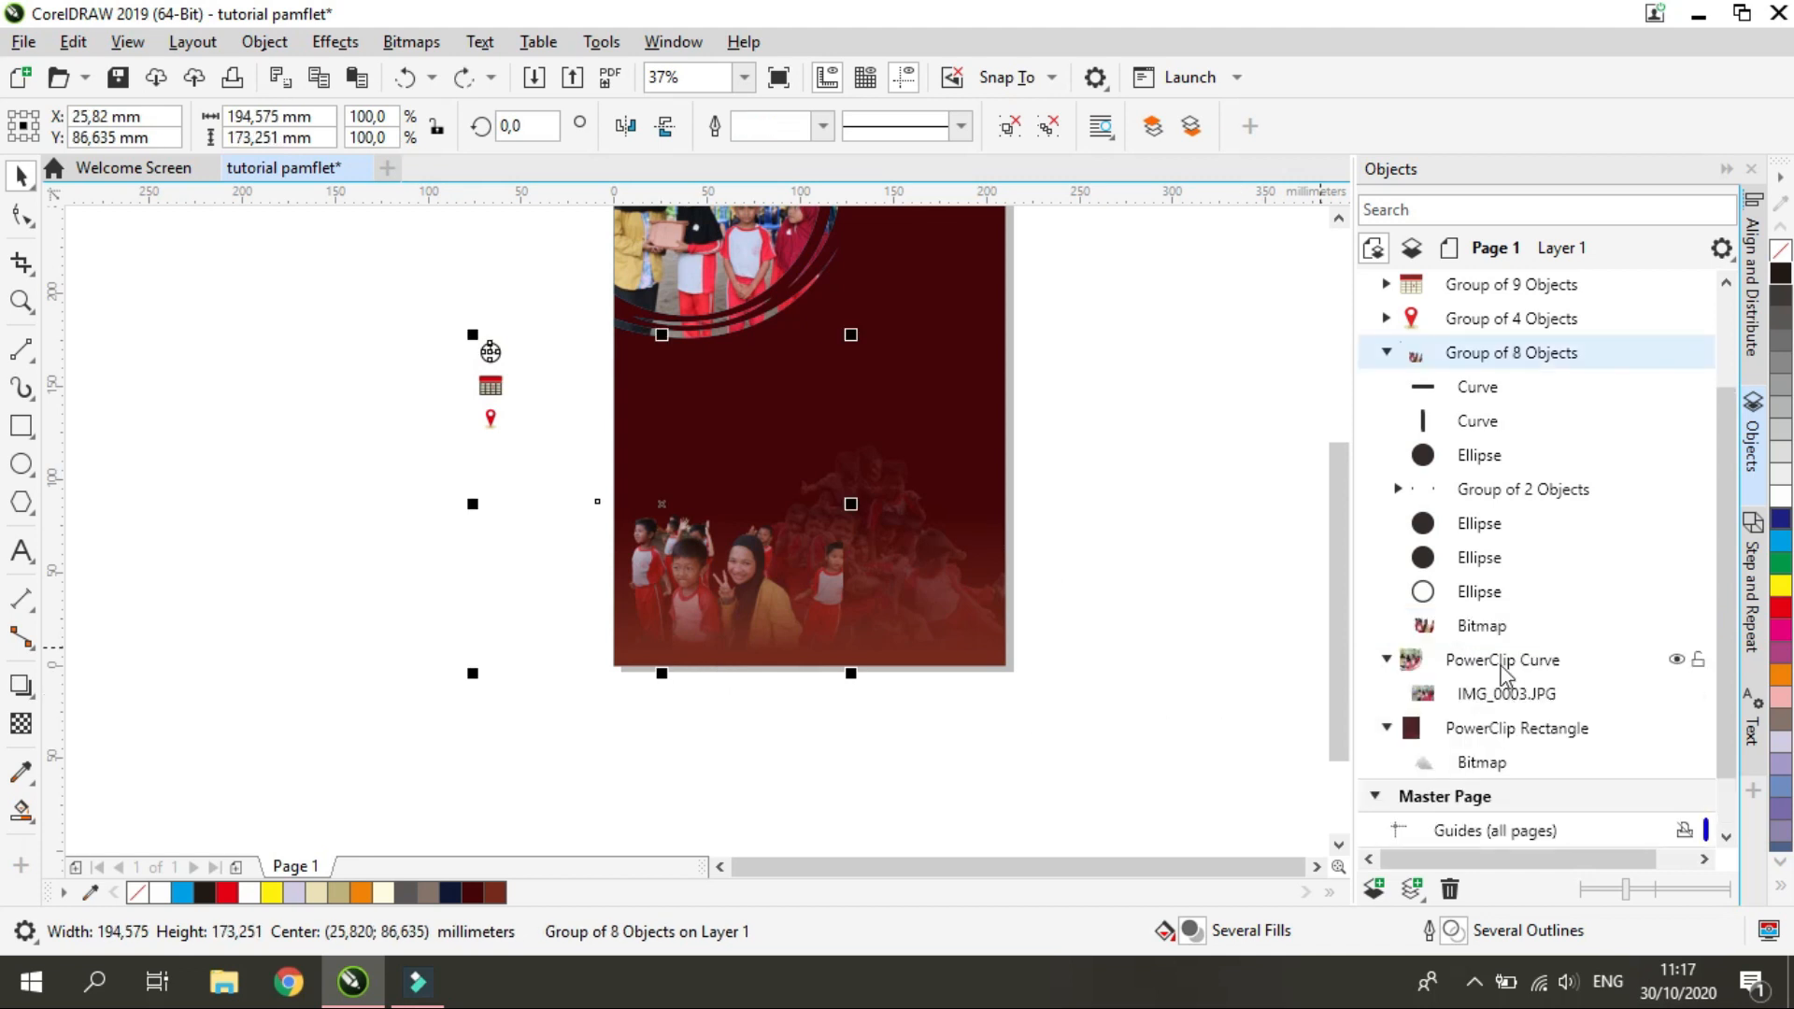
Extract the faded group photo from the background rectangle's PowerClip
click(1495, 660)
click(1495, 728)
click(1484, 761)
click(1218, 721)
click(1462, 765)
right_click(862, 535)
click(460, 422)
click(926, 356)
click(215, 235)
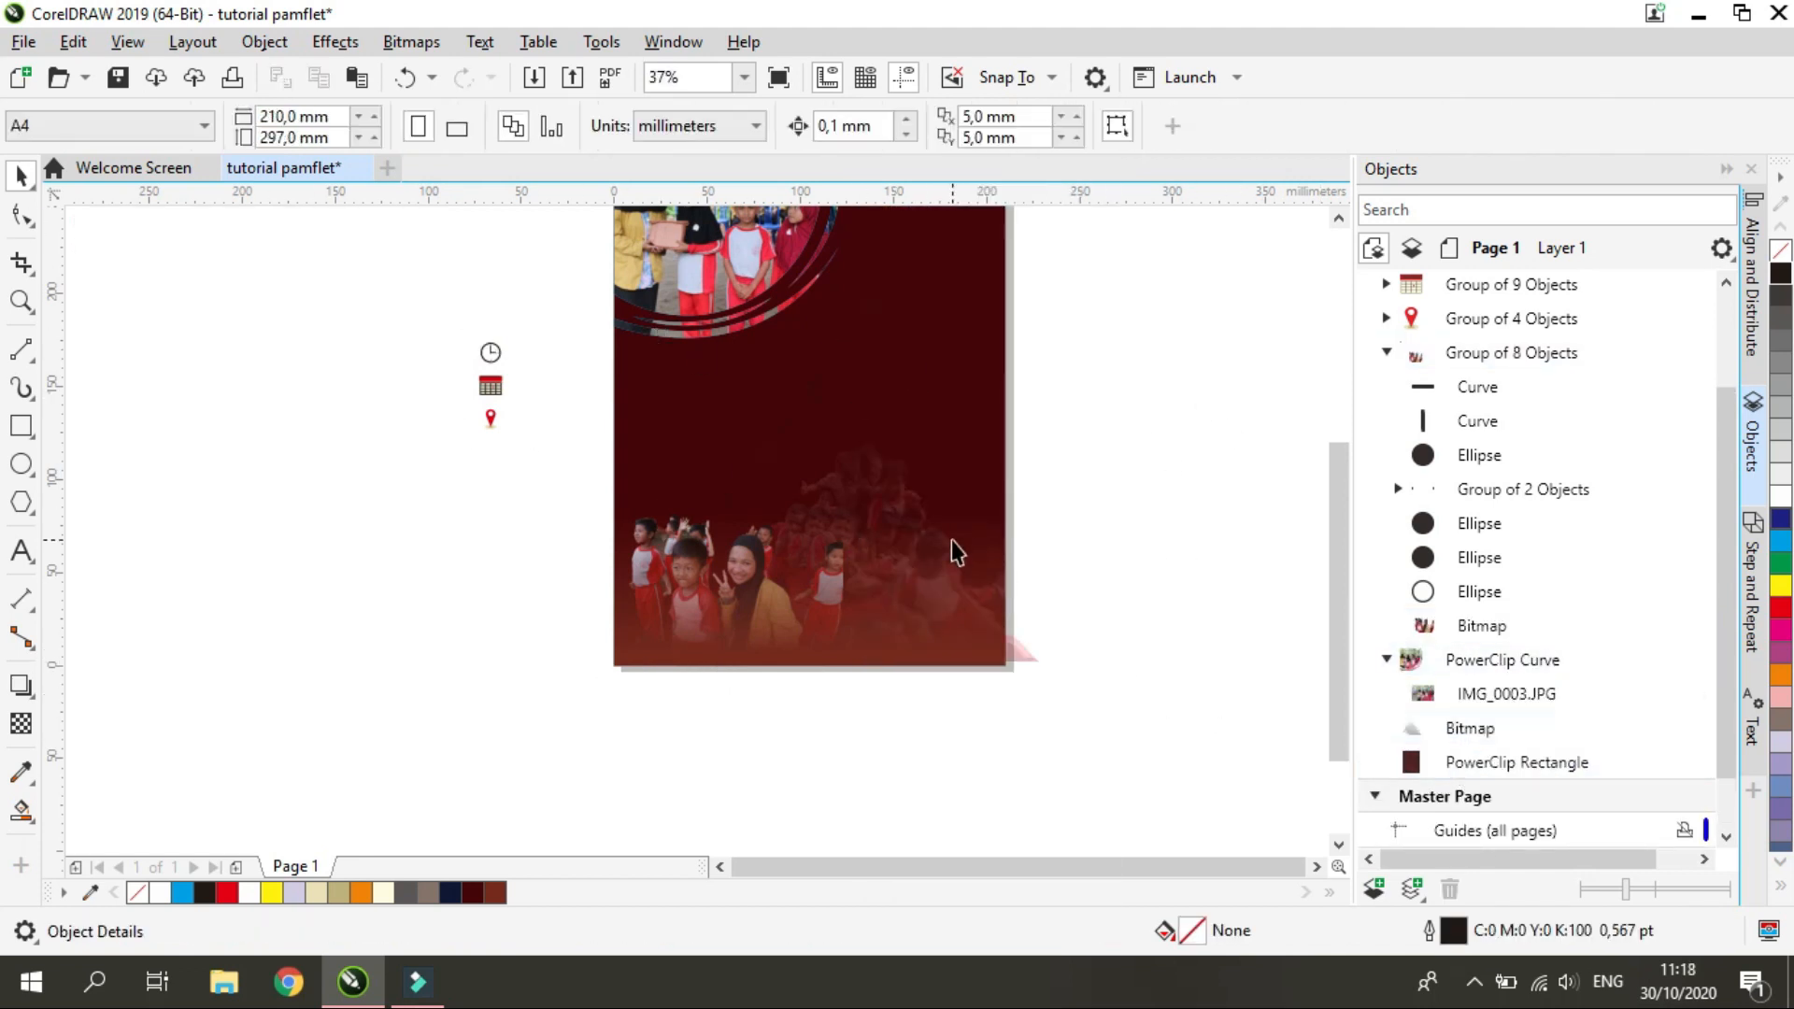
Remove the empty PowerClip frame from the dark red background so it is a plain rectangle
click(823, 404)
right_click(816, 389)
mouse_move(1047, 555)
click(1206, 626)
click(1009, 636)
Raise the faded group photo above the circular photo in the stacking order, beside the other cutout photo
drag(1486, 766, 1503, 668)
click(1489, 701)
click(832, 585)
Apply an upward linear transparency to the woman's cutout photo, with its lower node set to 36
click(1495, 708)
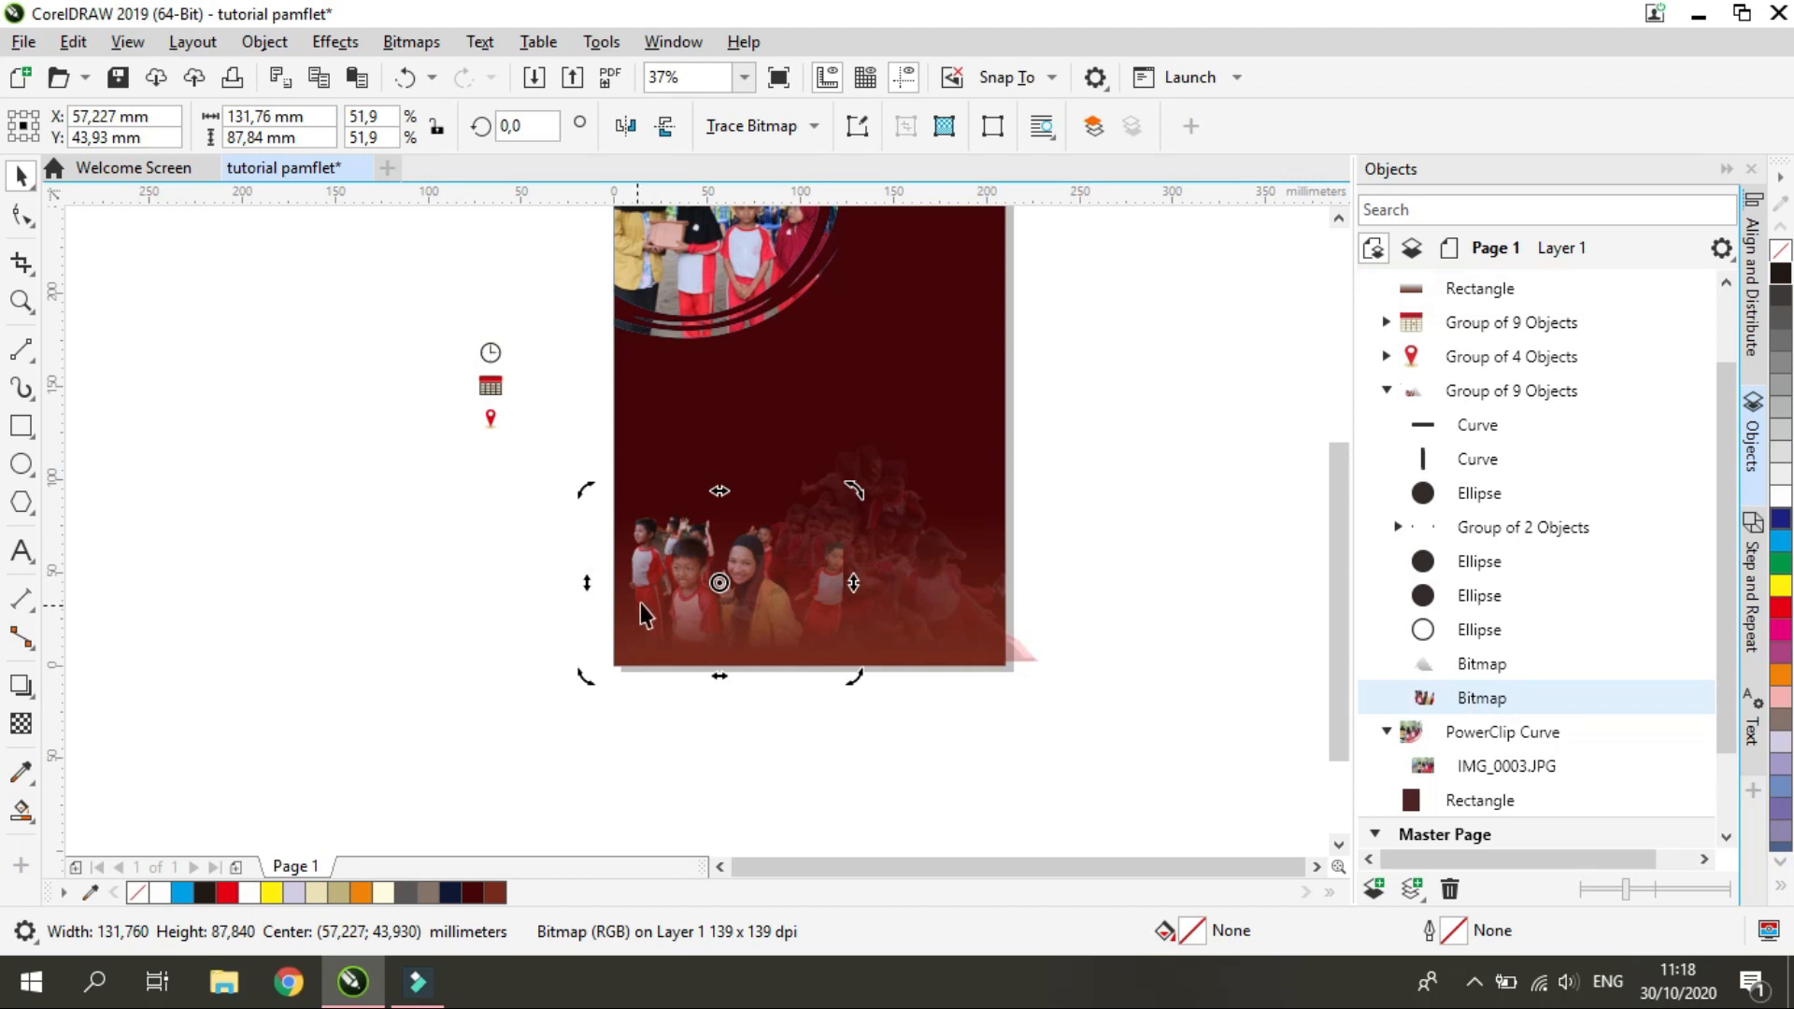
click(20, 724)
drag(742, 650, 745, 543)
drag(747, 497, 758, 503)
click(742, 649)
drag(797, 634, 820, 637)
drag(758, 500, 794, 494)
click(742, 649)
drag(819, 638, 809, 638)
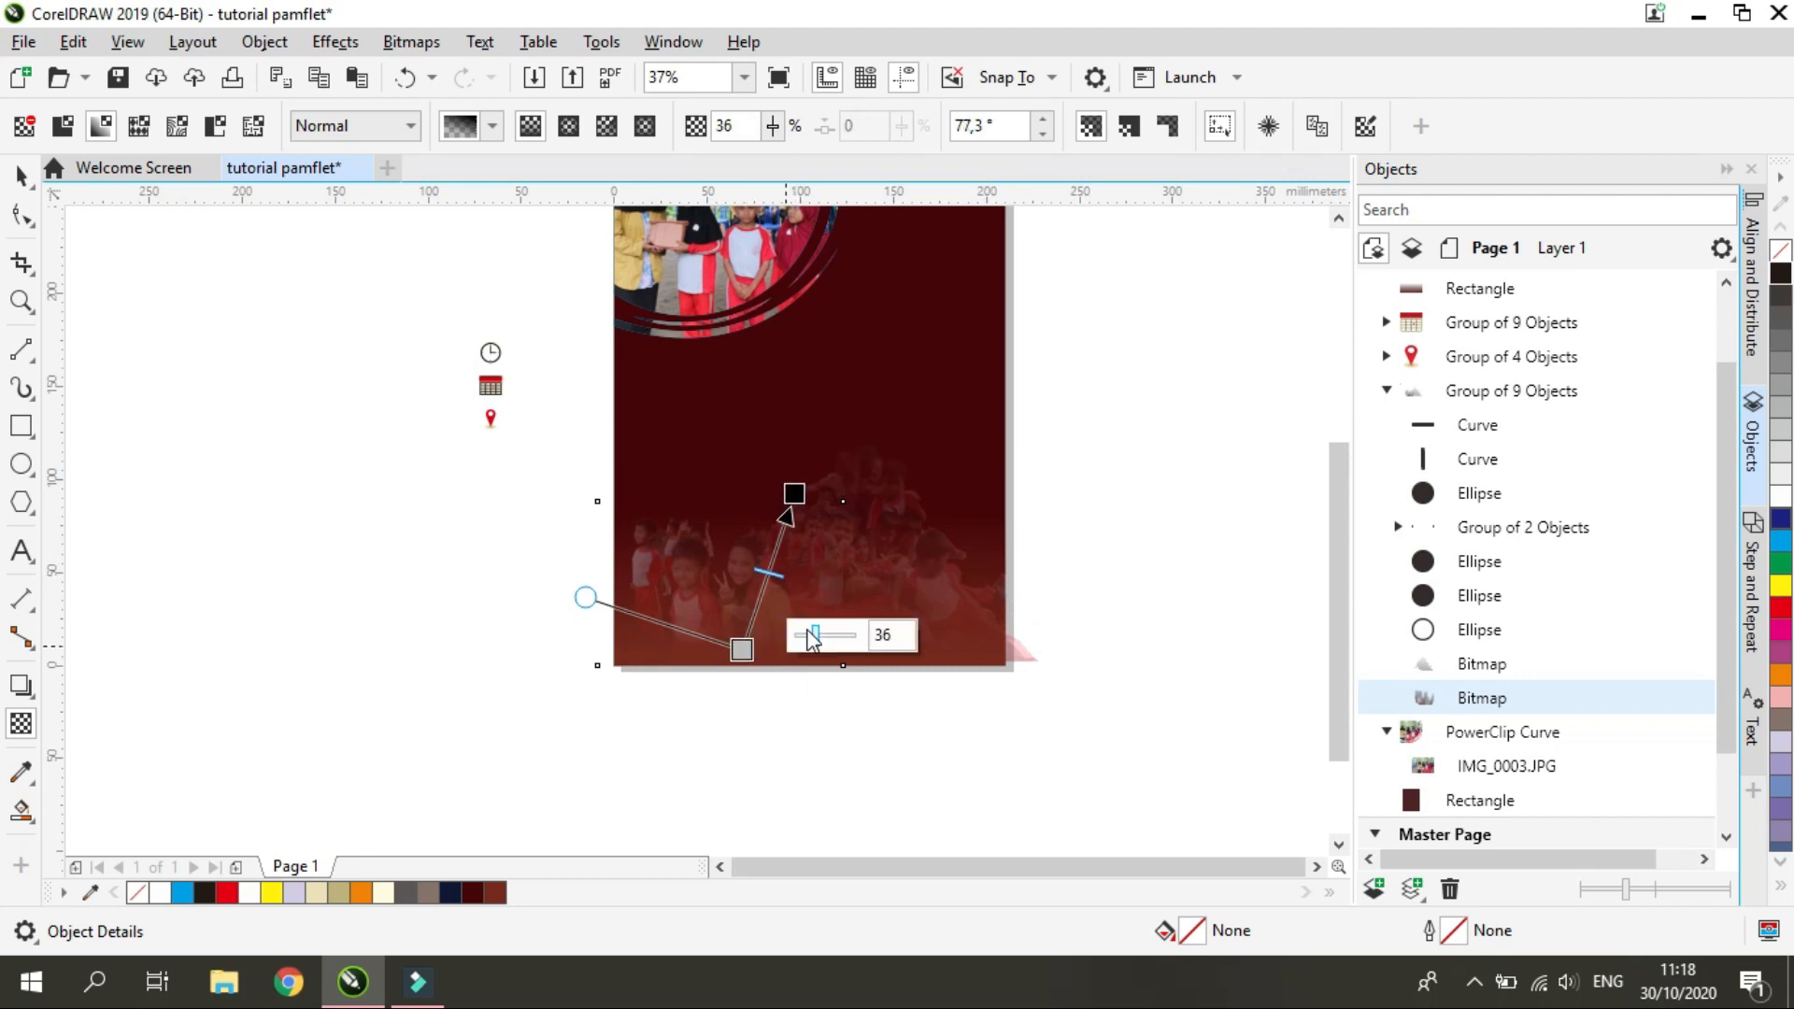
Fine-tune the transparency of the woman's cutout photo at the lower end of its fade
click(591, 578)
scroll(669, 570, up, 1)
scroll(923, 697, down, 2)
scroll(921, 674, up, 1)
click(1009, 750)
drag(974, 745, 969, 738)
click(1313, 735)
scroll(967, 649, up, 1)
scroll(456, 726, down, 1)
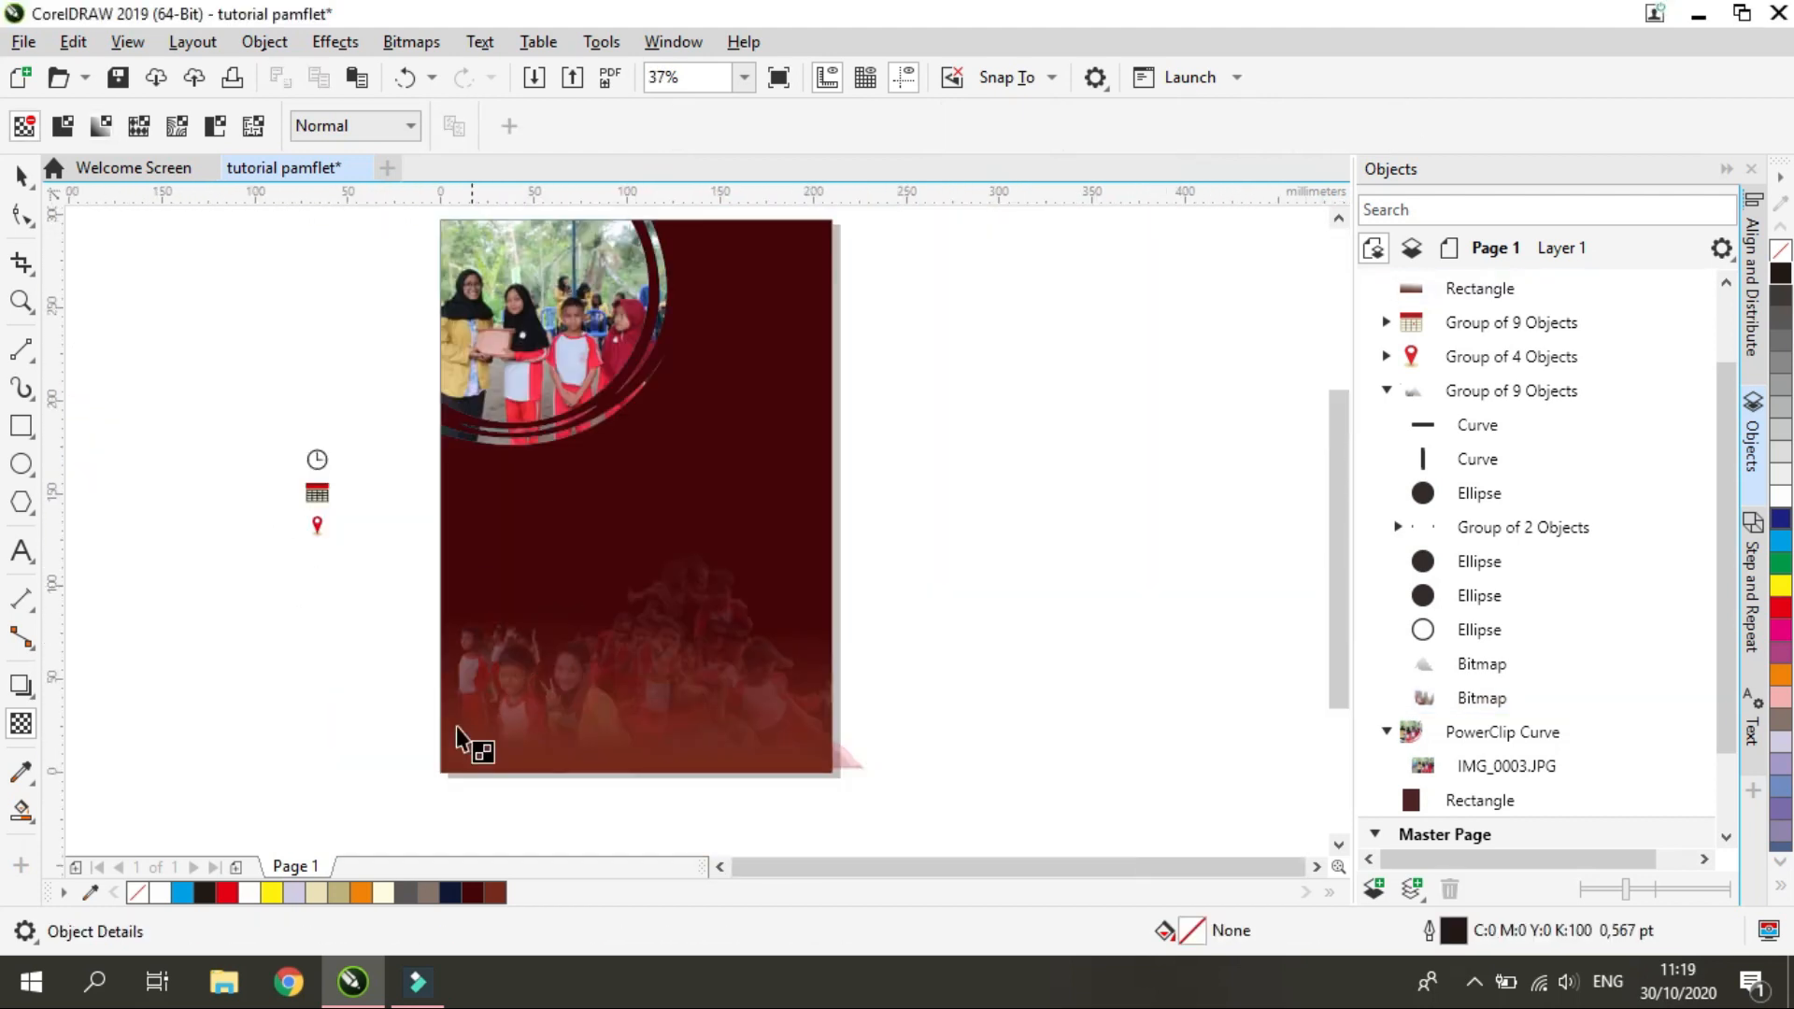
Try to enlarge and shift the woman's cutout photo at the page's lower left, undoing both changes
click(33, 177)
click(1482, 664)
click(1482, 698)
drag(418, 603, 406, 583)
key(ctrl+z)
drag(521, 693, 515, 643)
key(ctrl+z)
Swap the photos' places: woman's cutout to the page's lower right, faded group photo to the lower left
click(1482, 698)
scroll(505, 694, up, 1)
scroll(570, 663, down, 1)
click(992, 707)
scroll(991, 706, down, 2)
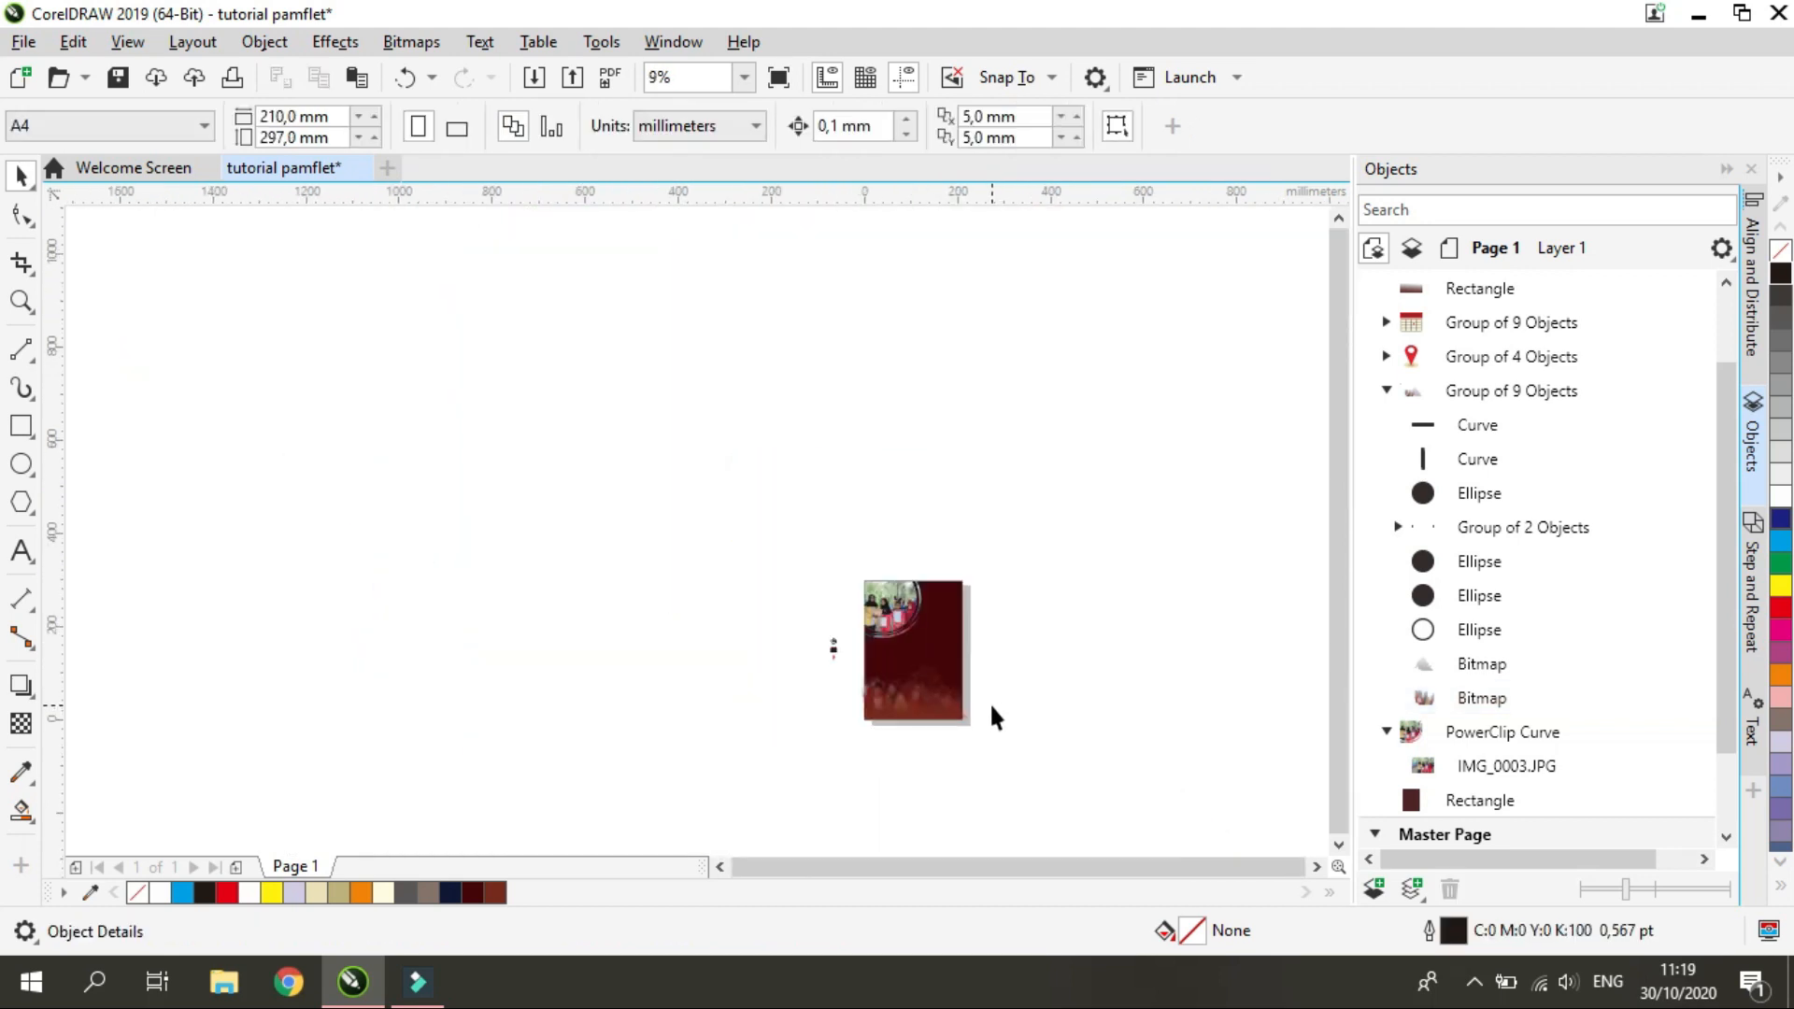
scroll(993, 715, up, 2)
drag(729, 637, 737, 677)
click(1401, 699)
drag(596, 580, 596, 644)
click(1504, 665)
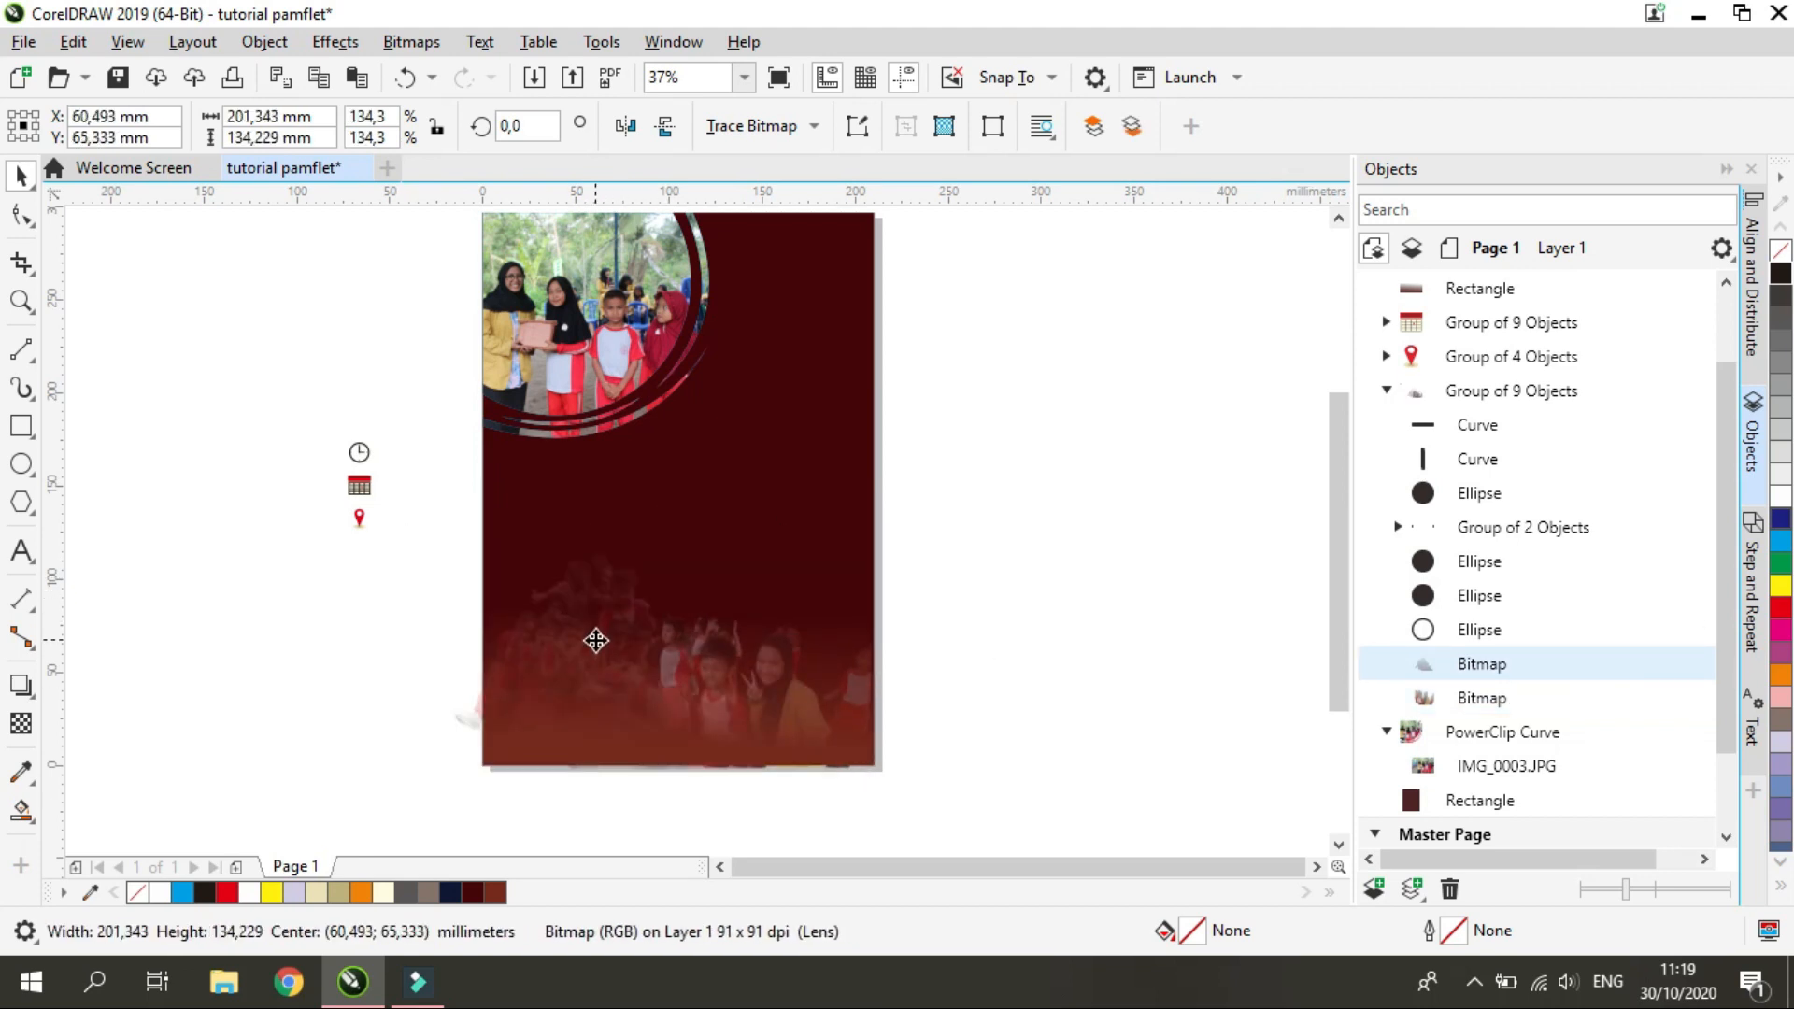
drag(811, 704, 824, 693)
key(ctrl+z)
Set the lower transparency node of the faded group photo to 43
click(1523, 665)
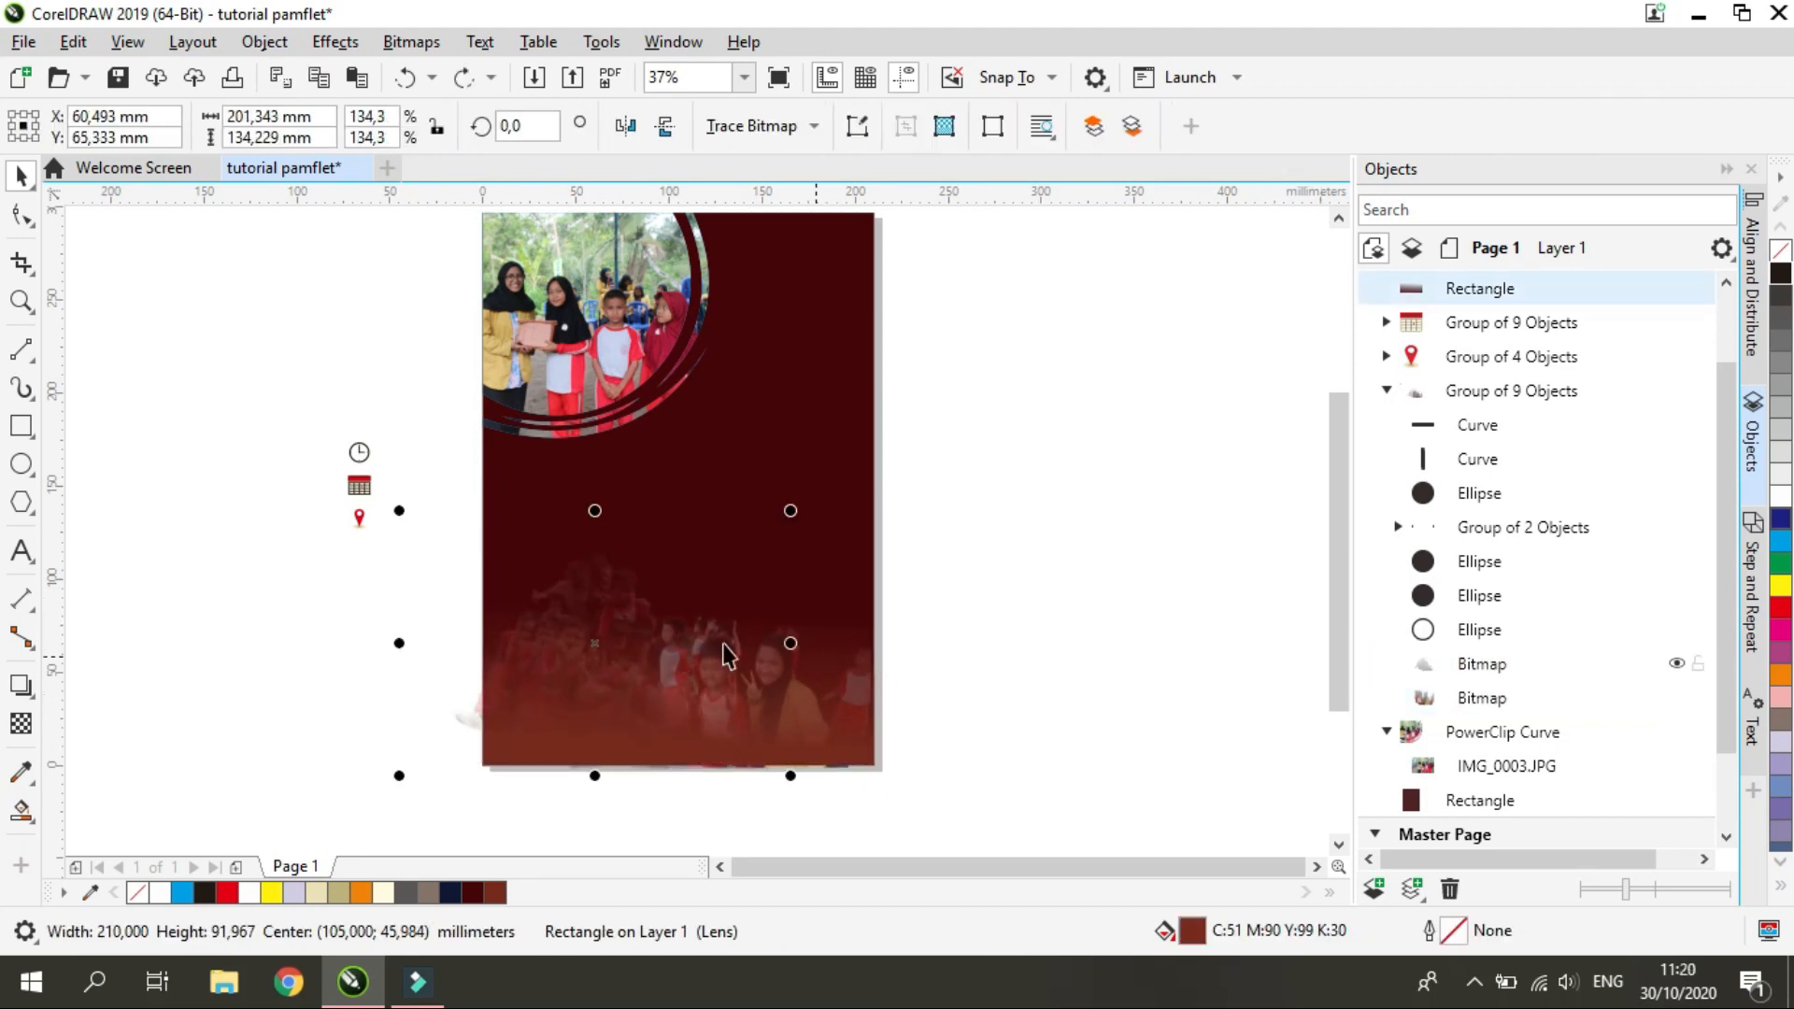
click(20, 723)
click(608, 737)
drag(703, 720, 688, 719)
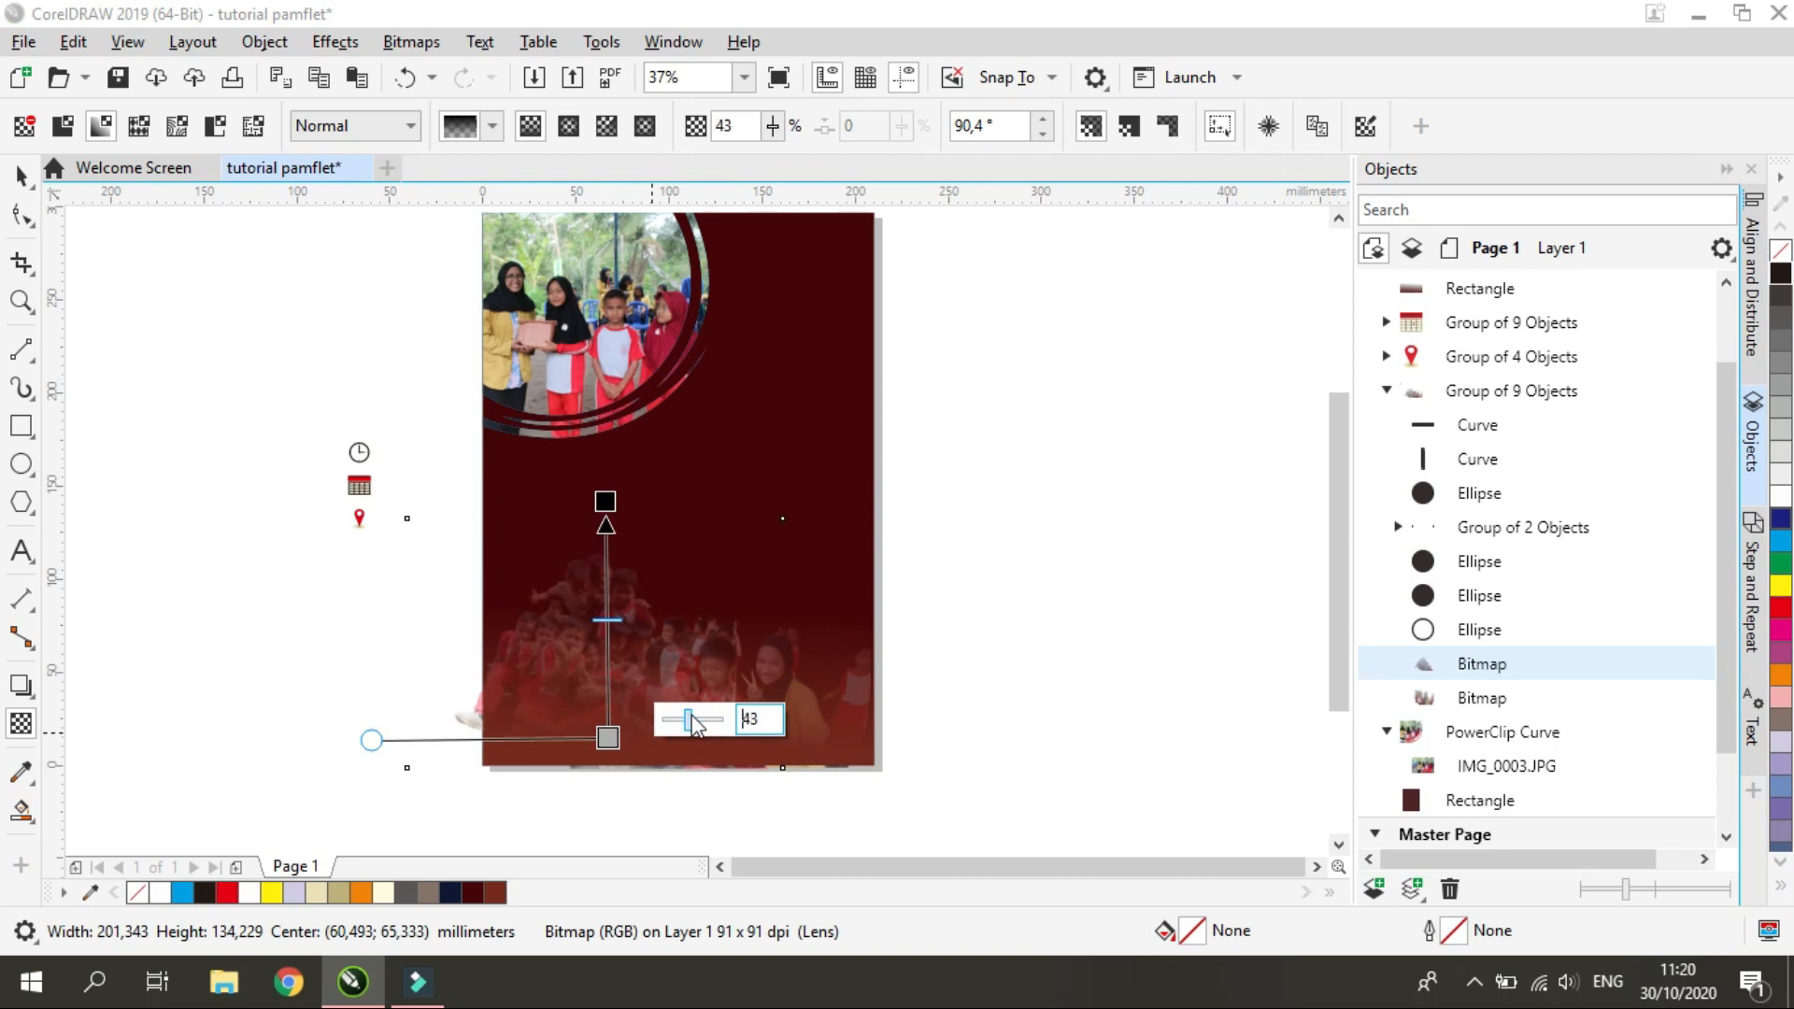
key(space)
Enlarge the faded group photo and shift it upward, then nudge the woman's cutout photo to the right
drag(406, 518, 371, 494)
drag(576, 643, 605, 573)
click(1534, 701)
drag(743, 680, 762, 680)
shift+click(1526, 669)
right_click(1520, 668)
click(1040, 456)
right_click(628, 655)
click(738, 497)
click(1130, 577)
click(997, 579)
click(869, 408)
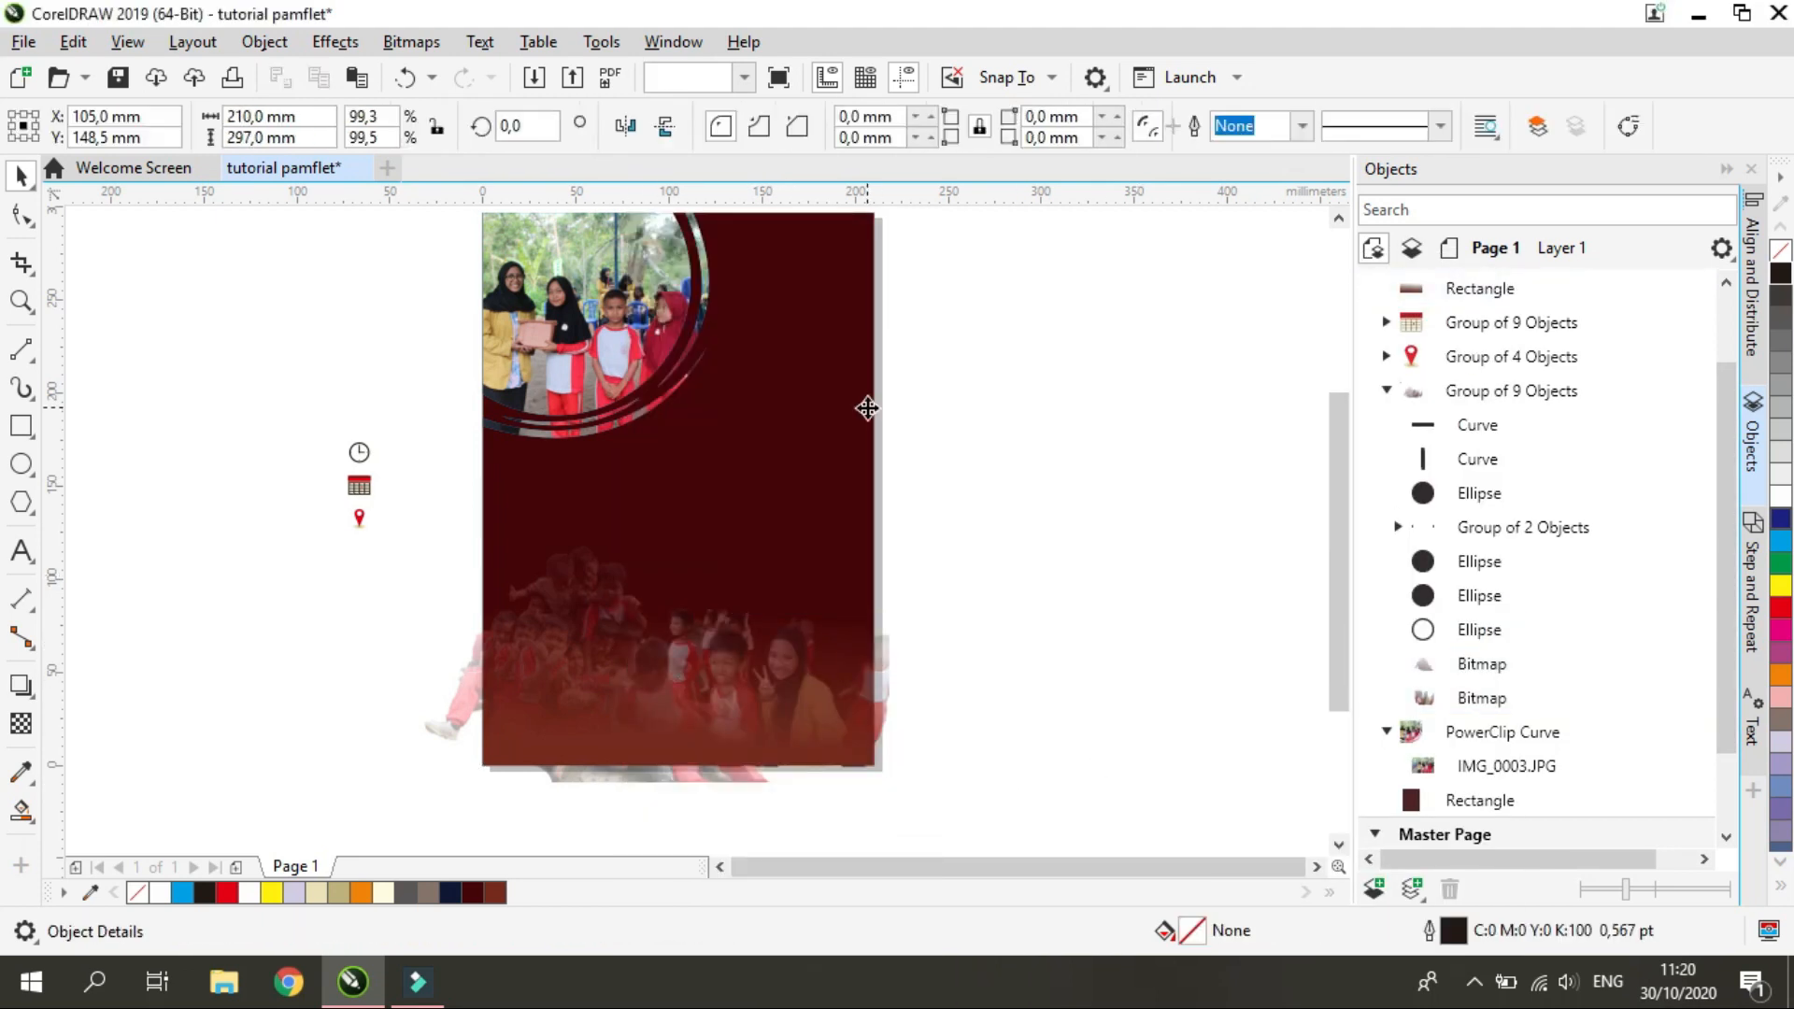
Ungroup the mixed group of clock parts and photos, including its nested pair of clock dots
click(1484, 669)
click(834, 463)
click(1477, 535)
click(1038, 131)
click(1042, 225)
click(1482, 701)
click(1495, 391)
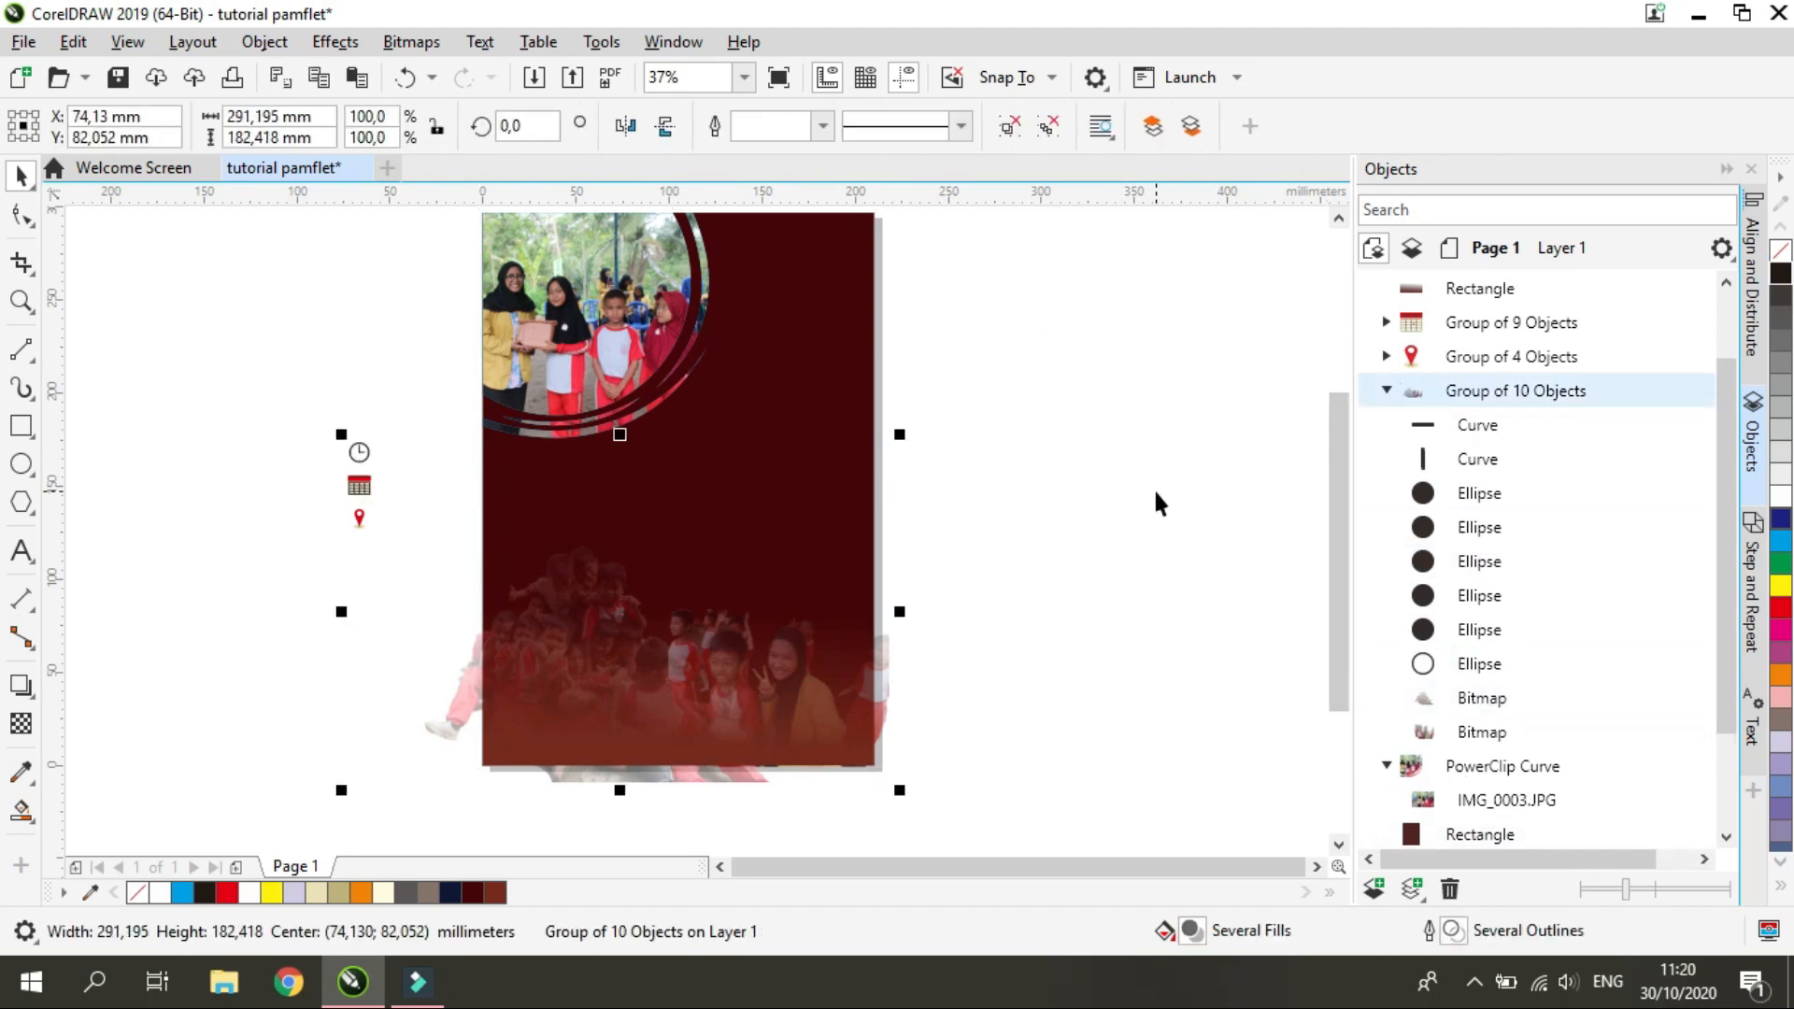
click(1015, 131)
Group the clock icon's eight parts together again, separate from the photos
drag(319, 429, 396, 502)
key(ctrl+g)
drag(317, 503, 386, 548)
Shift the woman's cutout photo slightly past the page's lower right edge
click(892, 692)
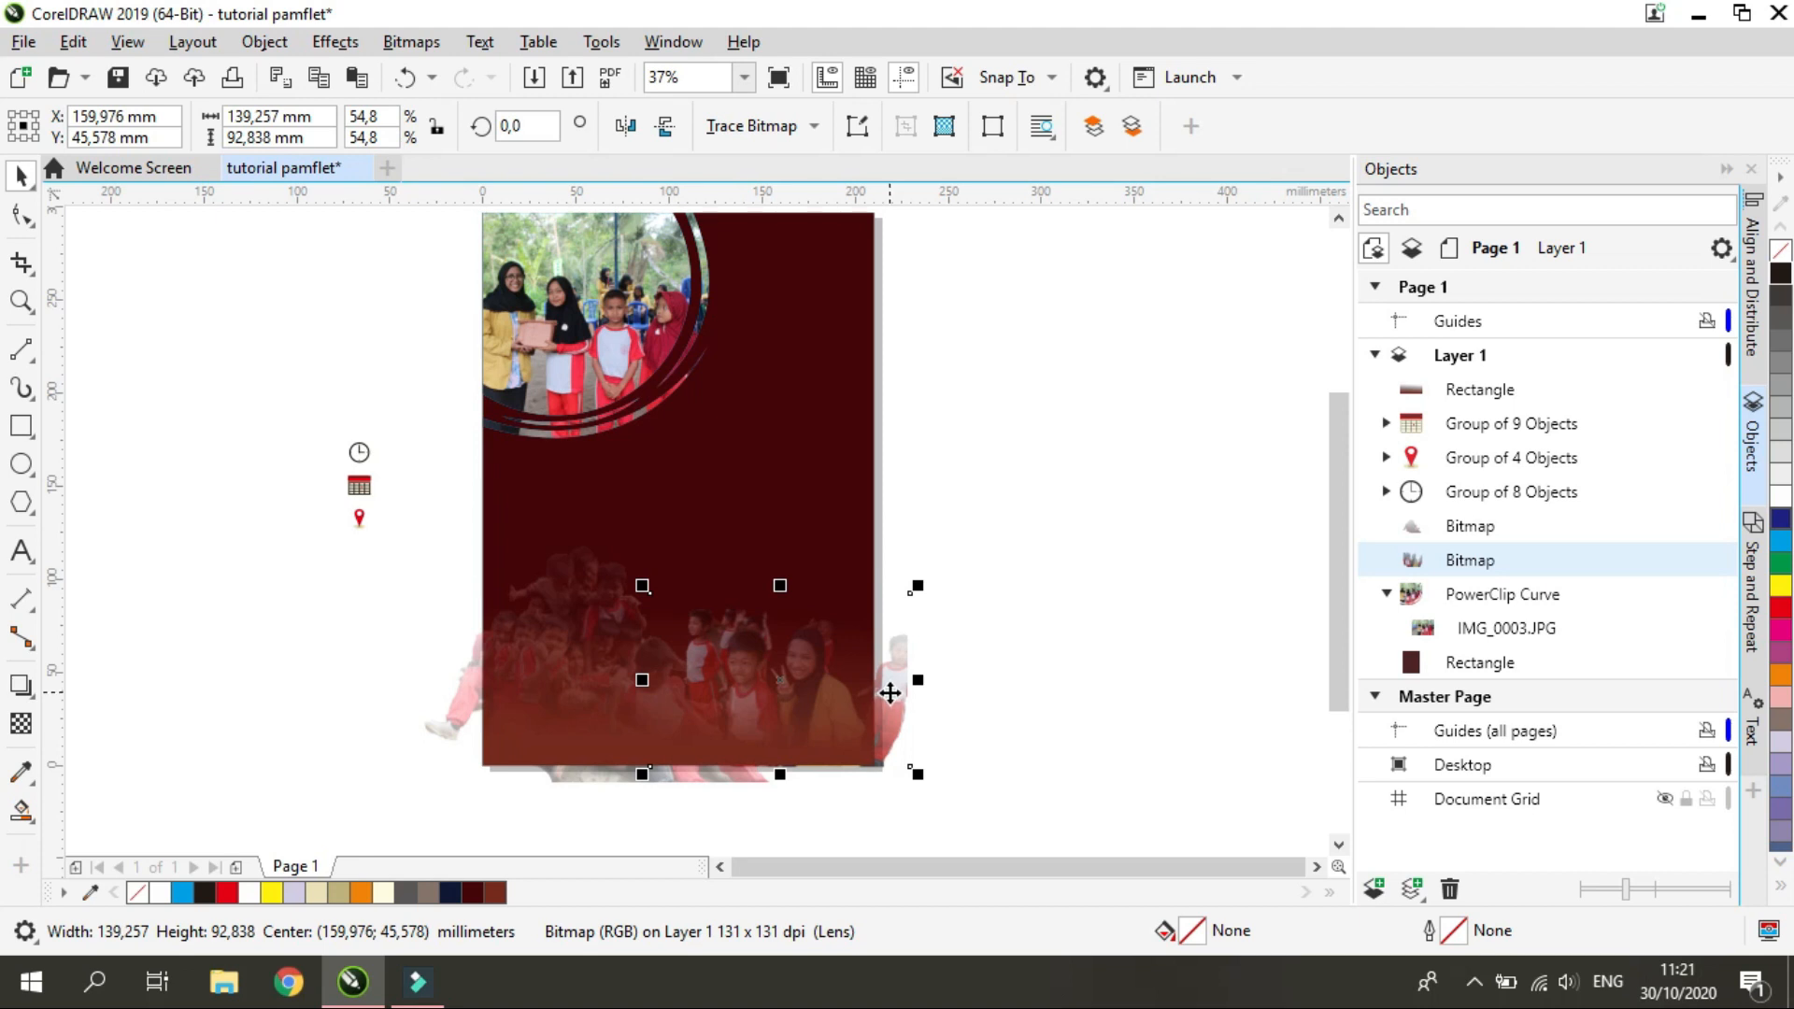
PowerClip the woman's cutout photo and the faded group photo inside the dark red background rectangle
right_click(889, 692)
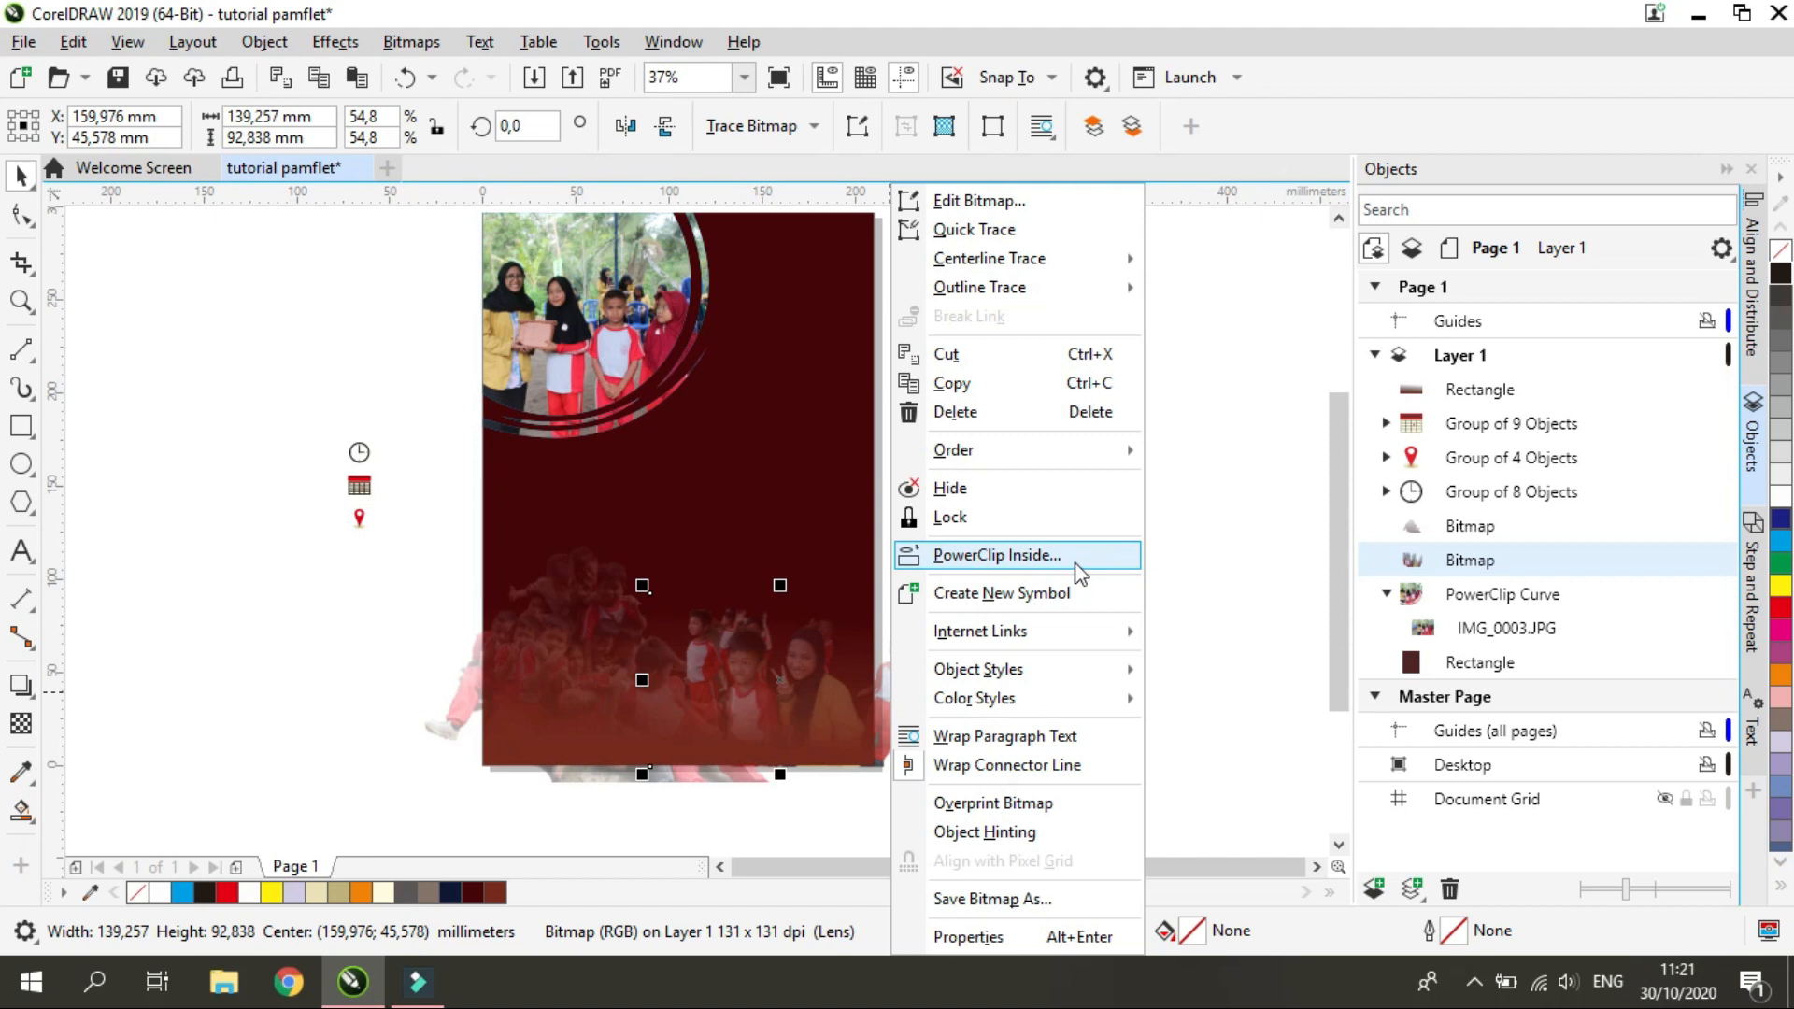
click(996, 555)
click(706, 431)
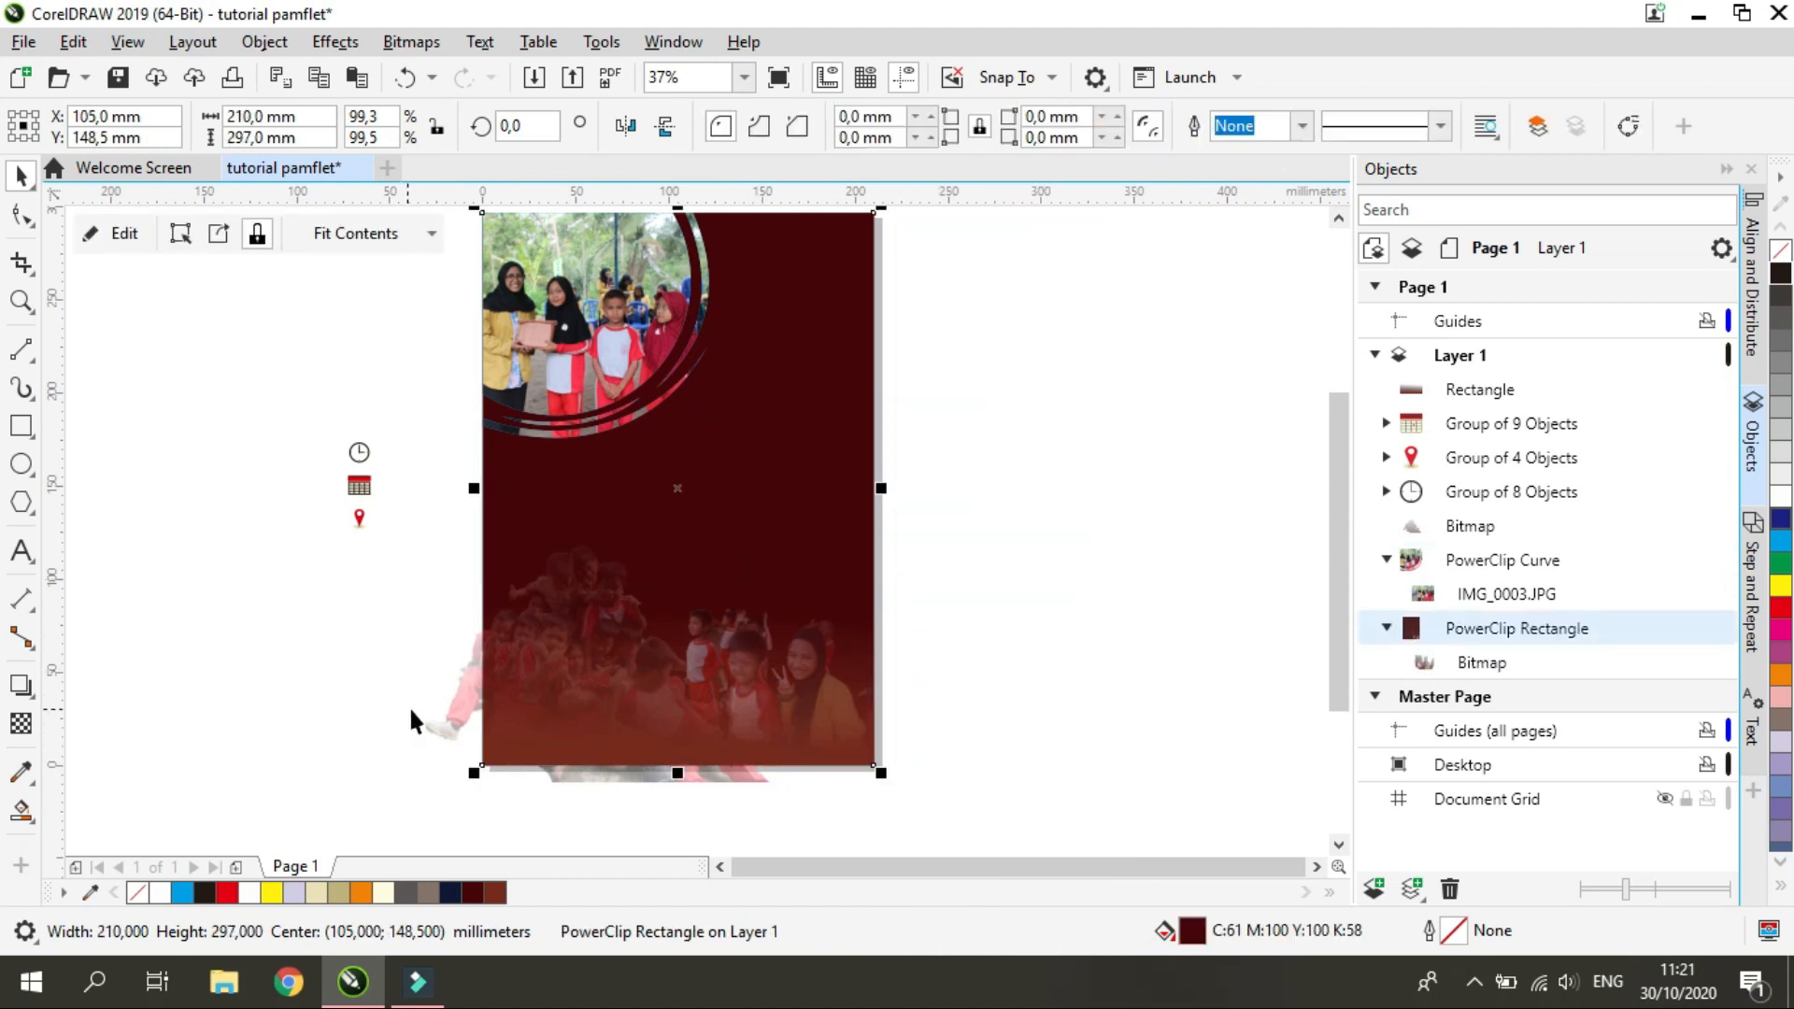
click(431, 722)
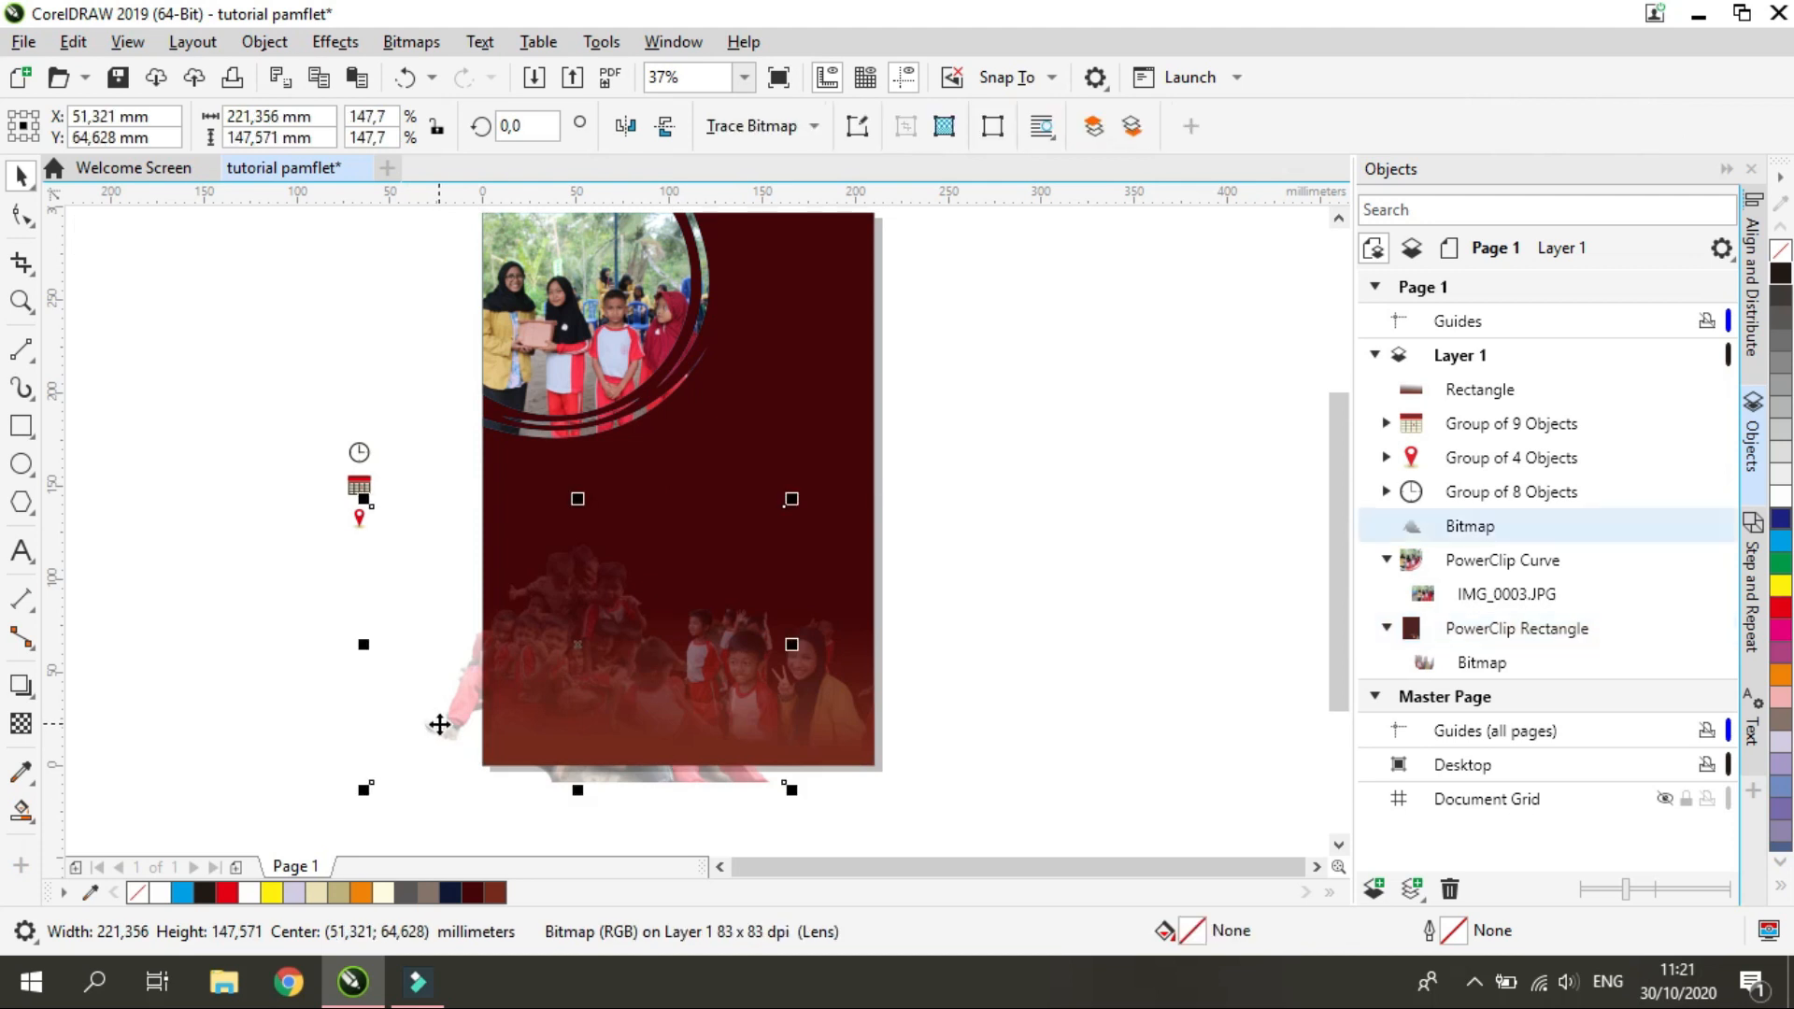
right_click(439, 725)
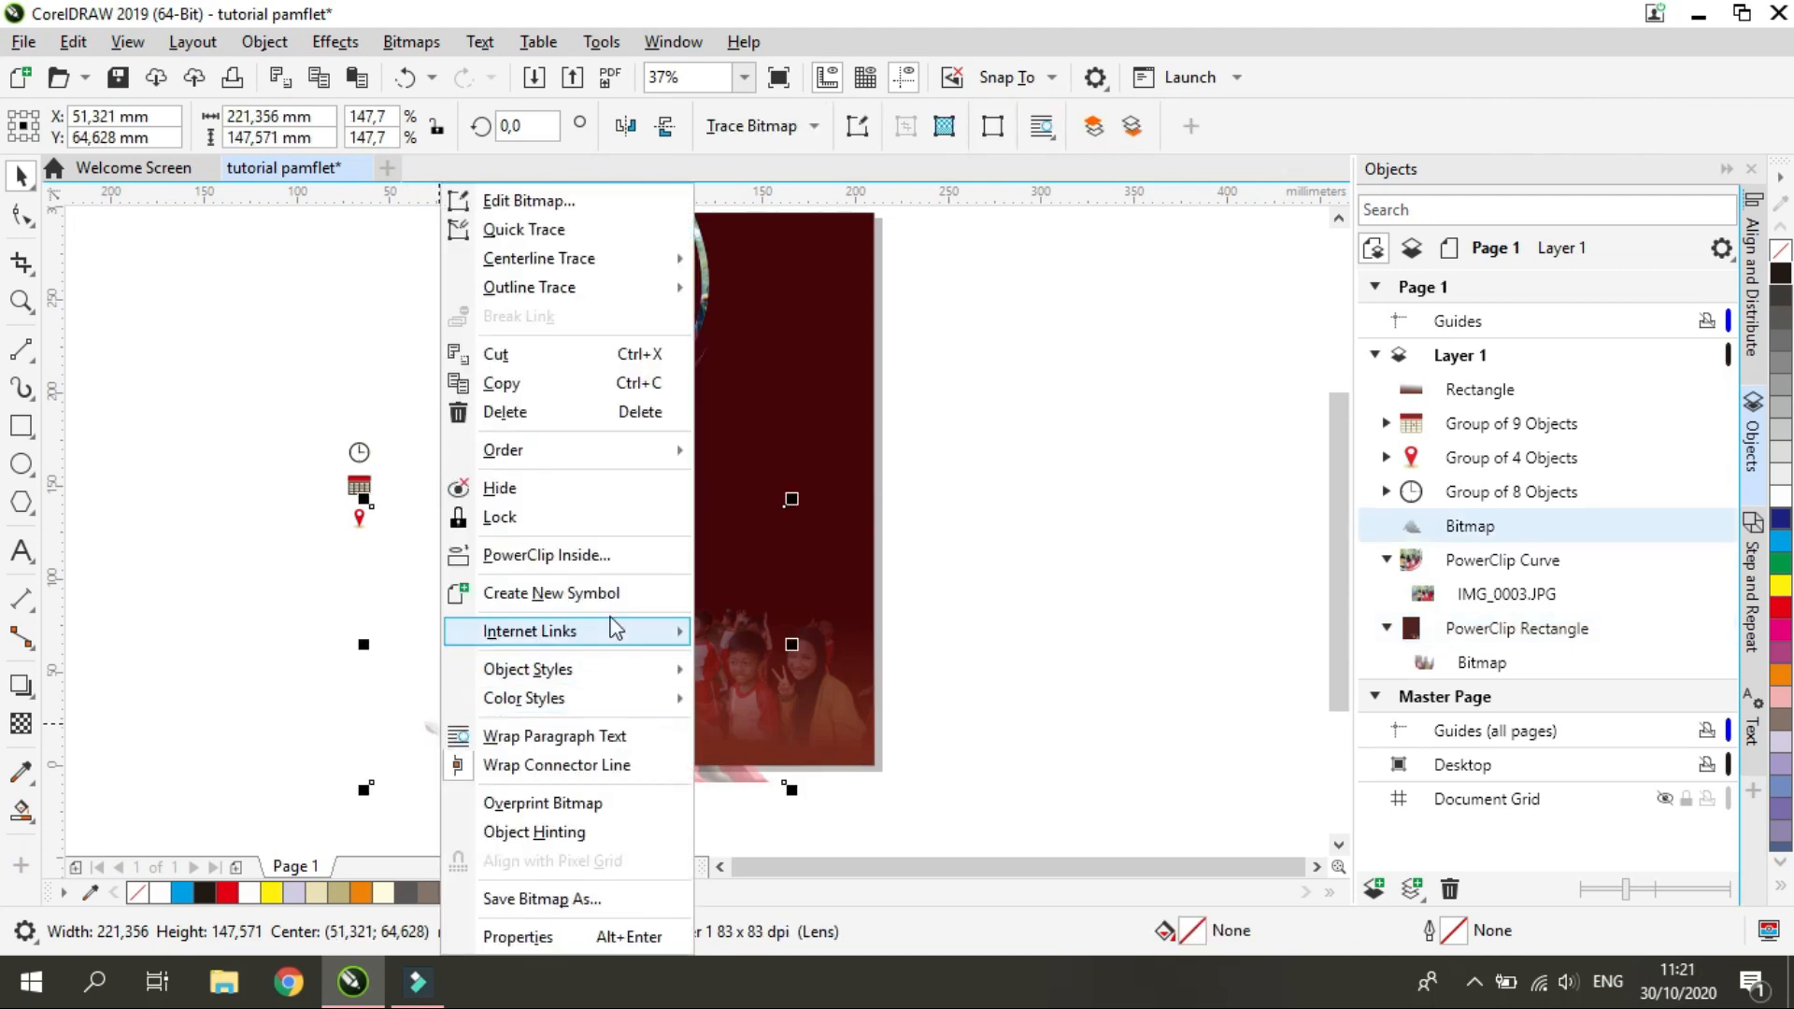
click(614, 559)
click(776, 397)
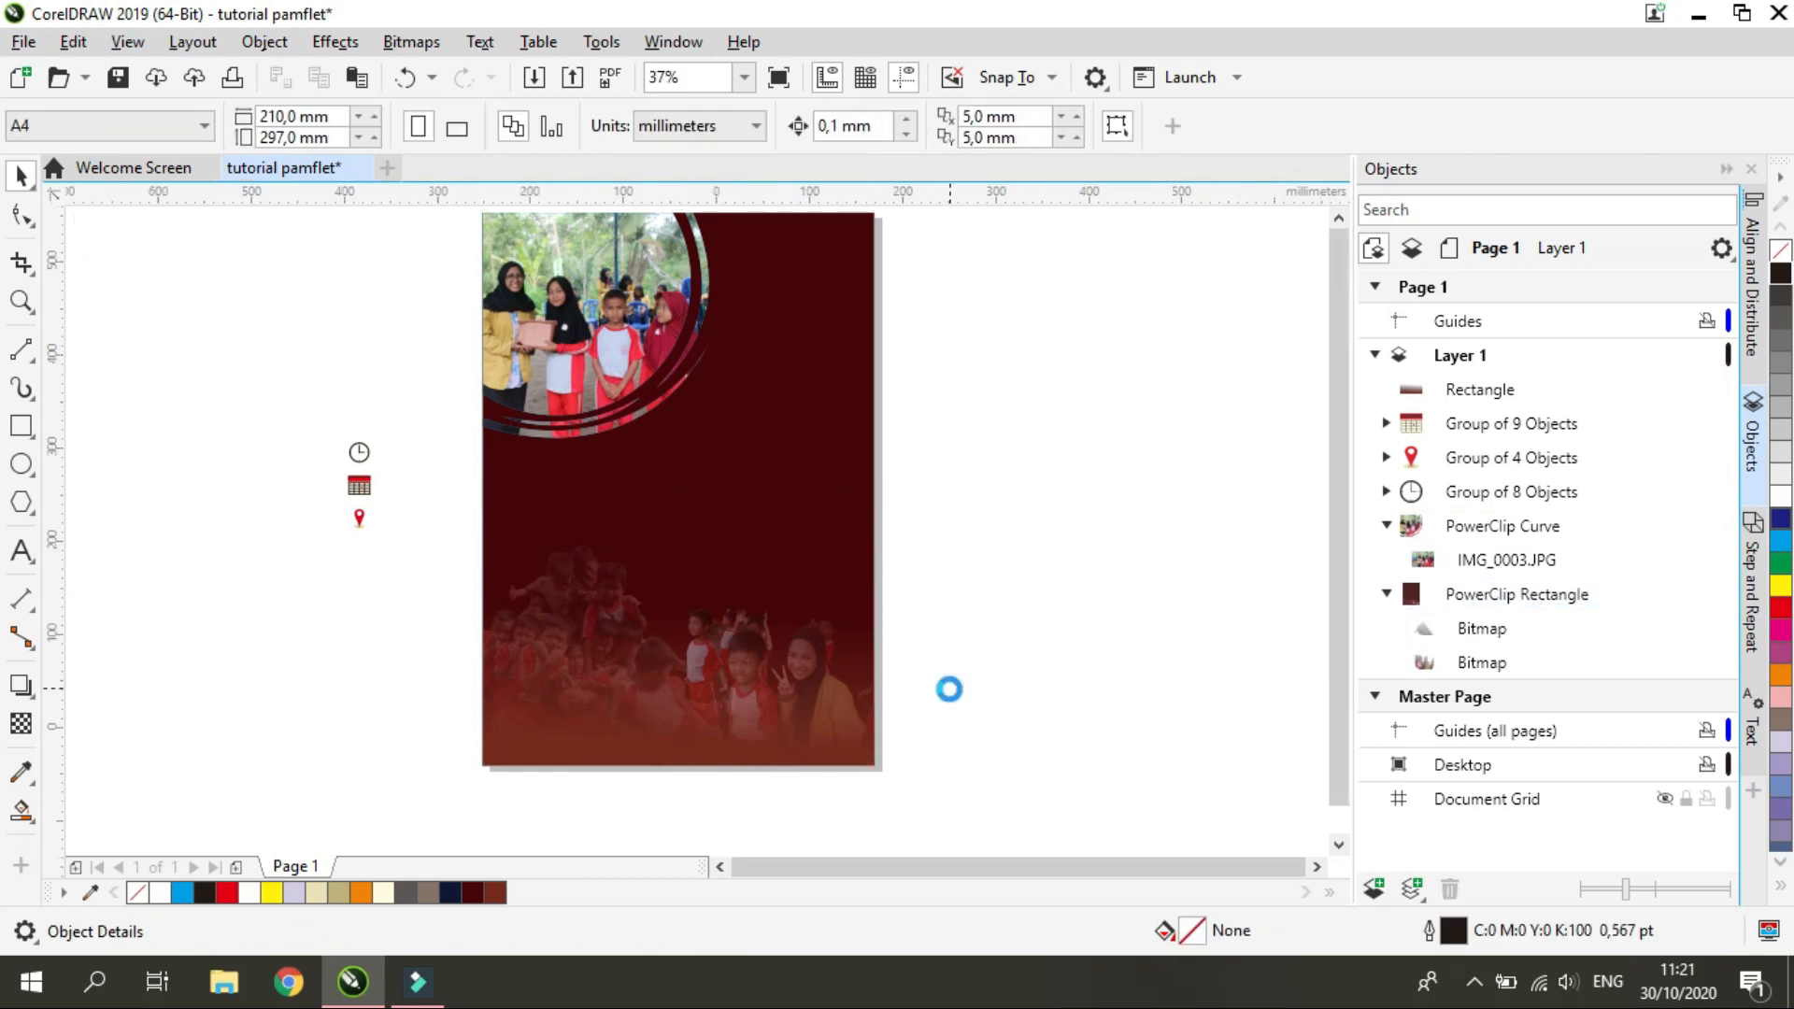
Move the clock, calendar and pin icons together onto the page's left side, below the circular photo
drag(345, 428, 430, 603)
drag(375, 512, 525, 531)
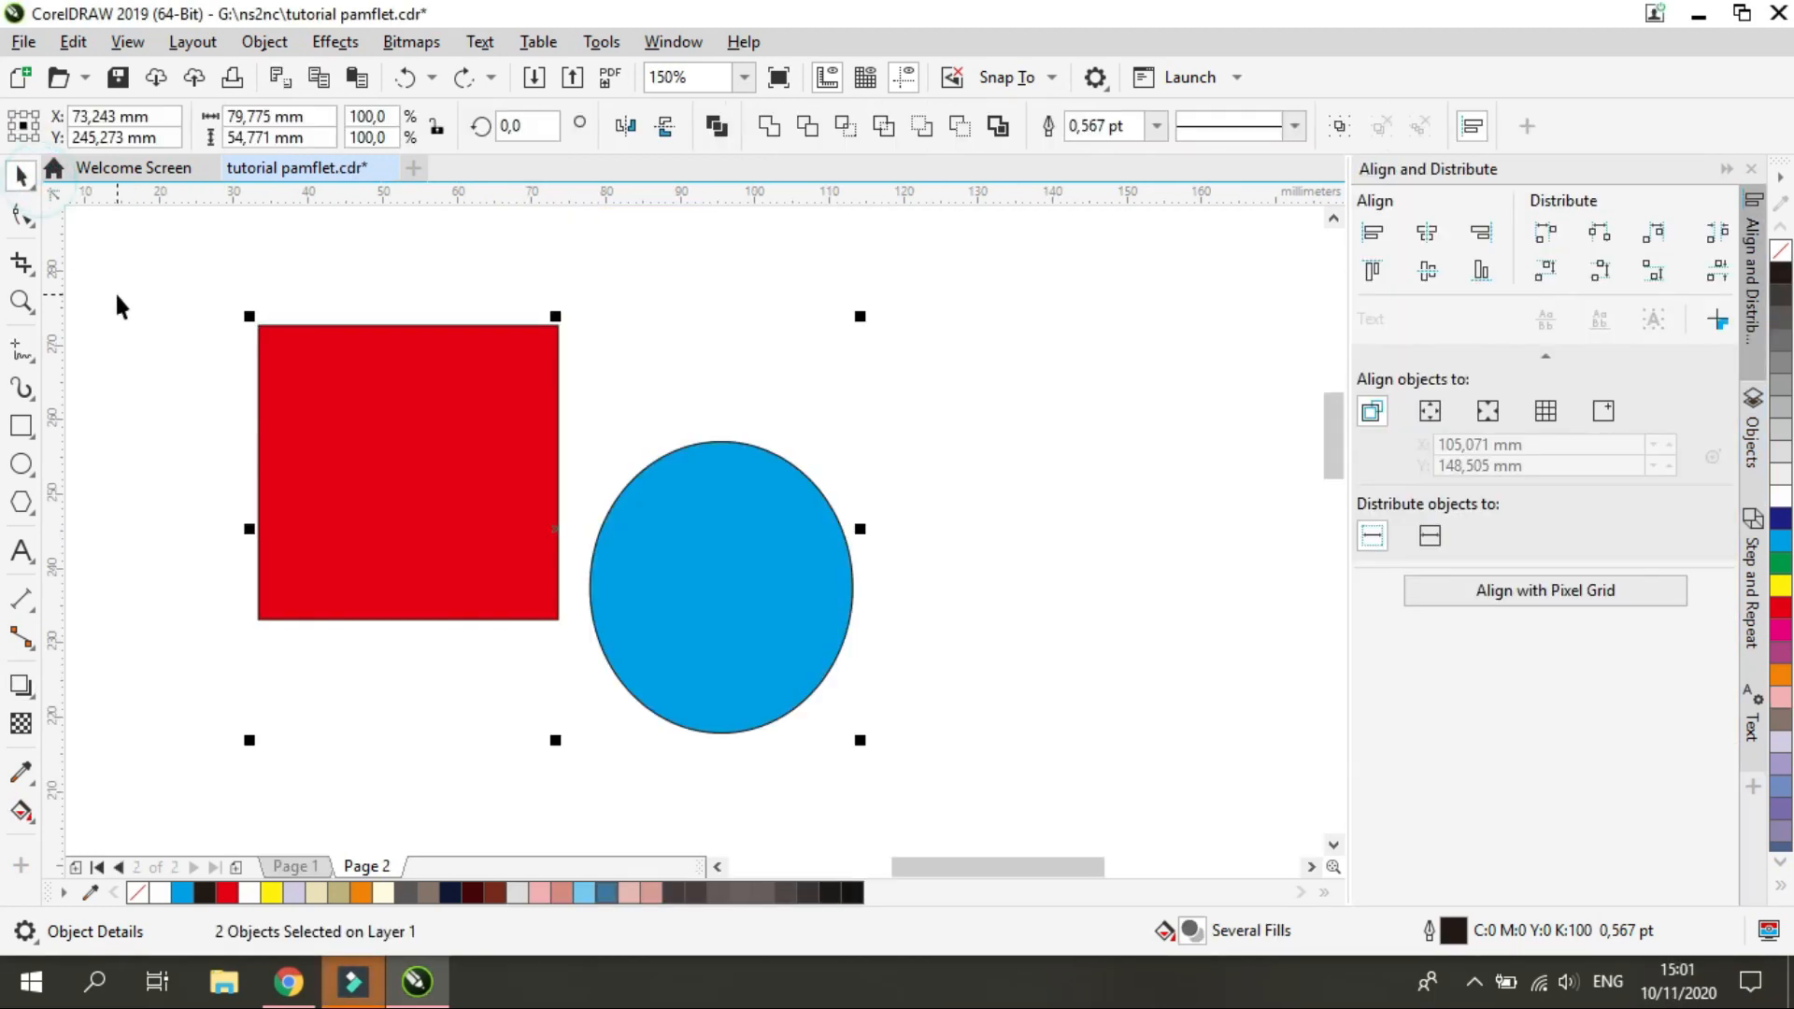
Try a drop shadow on the red square, offset about 5.9 mm left and 6 mm down, and undo it
click(132, 312)
click(270, 394)
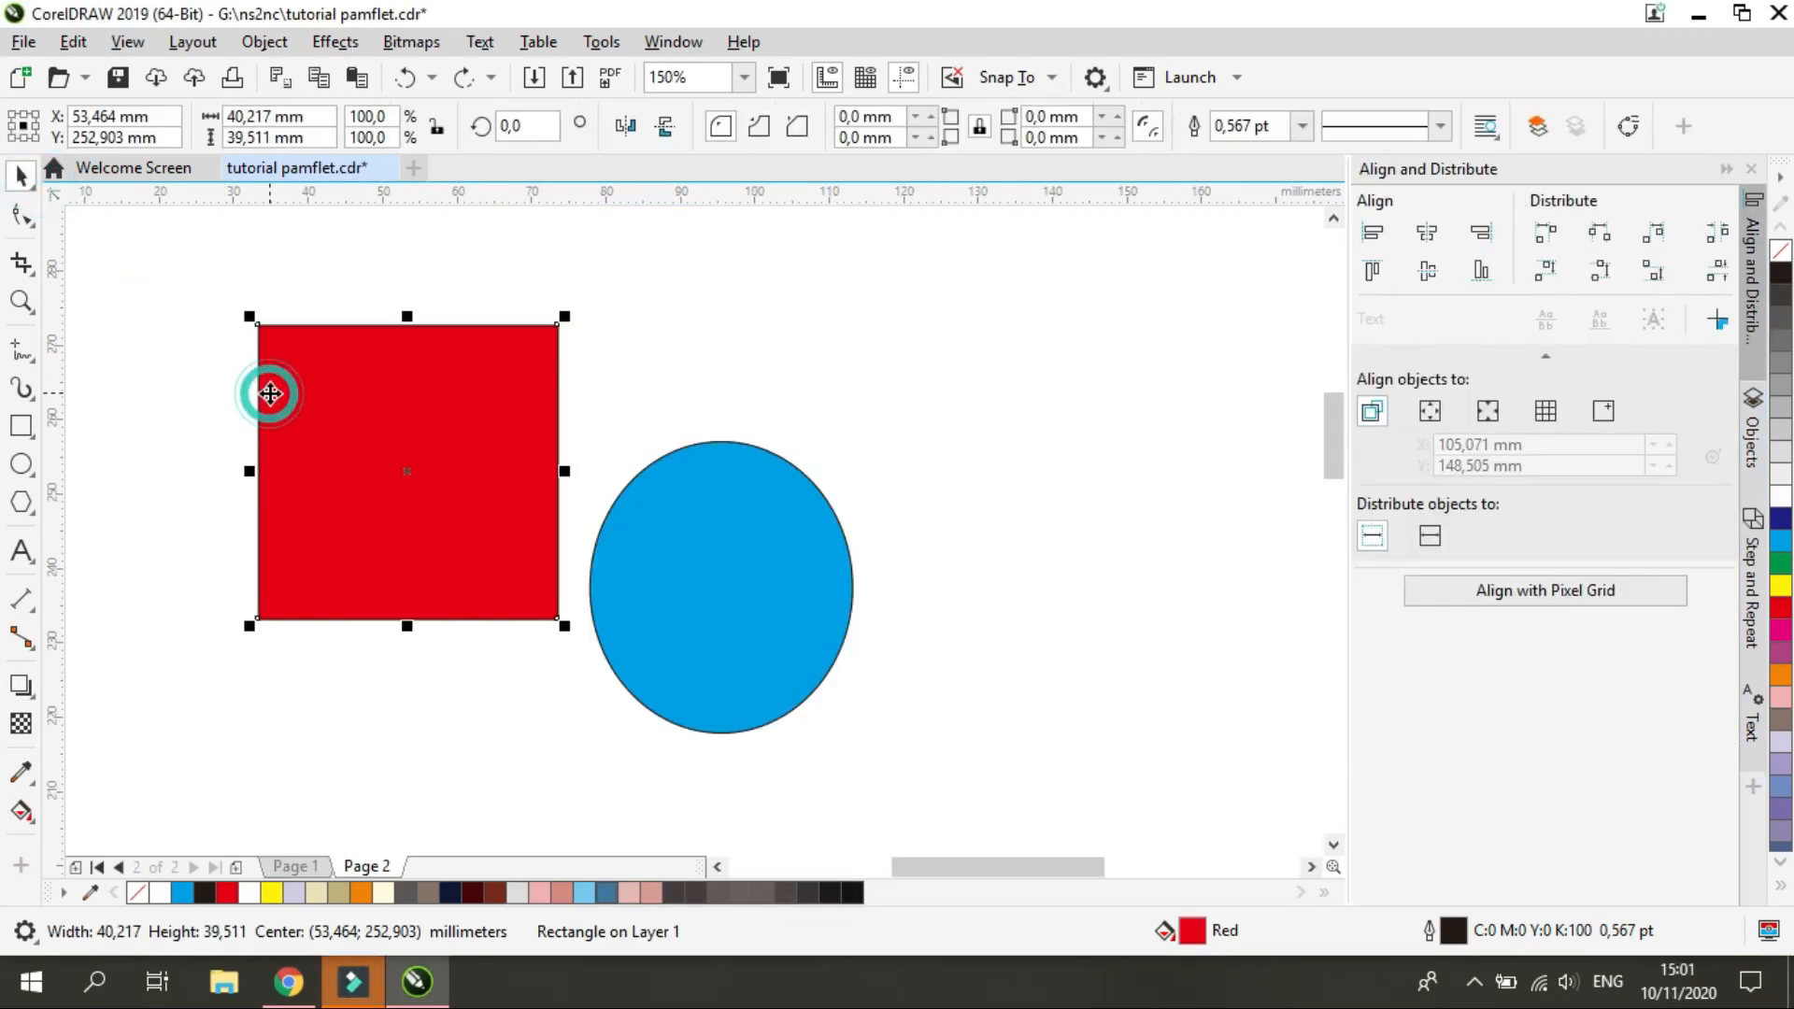
click(33, 696)
click(94, 685)
scroll(190, 620, up, 1)
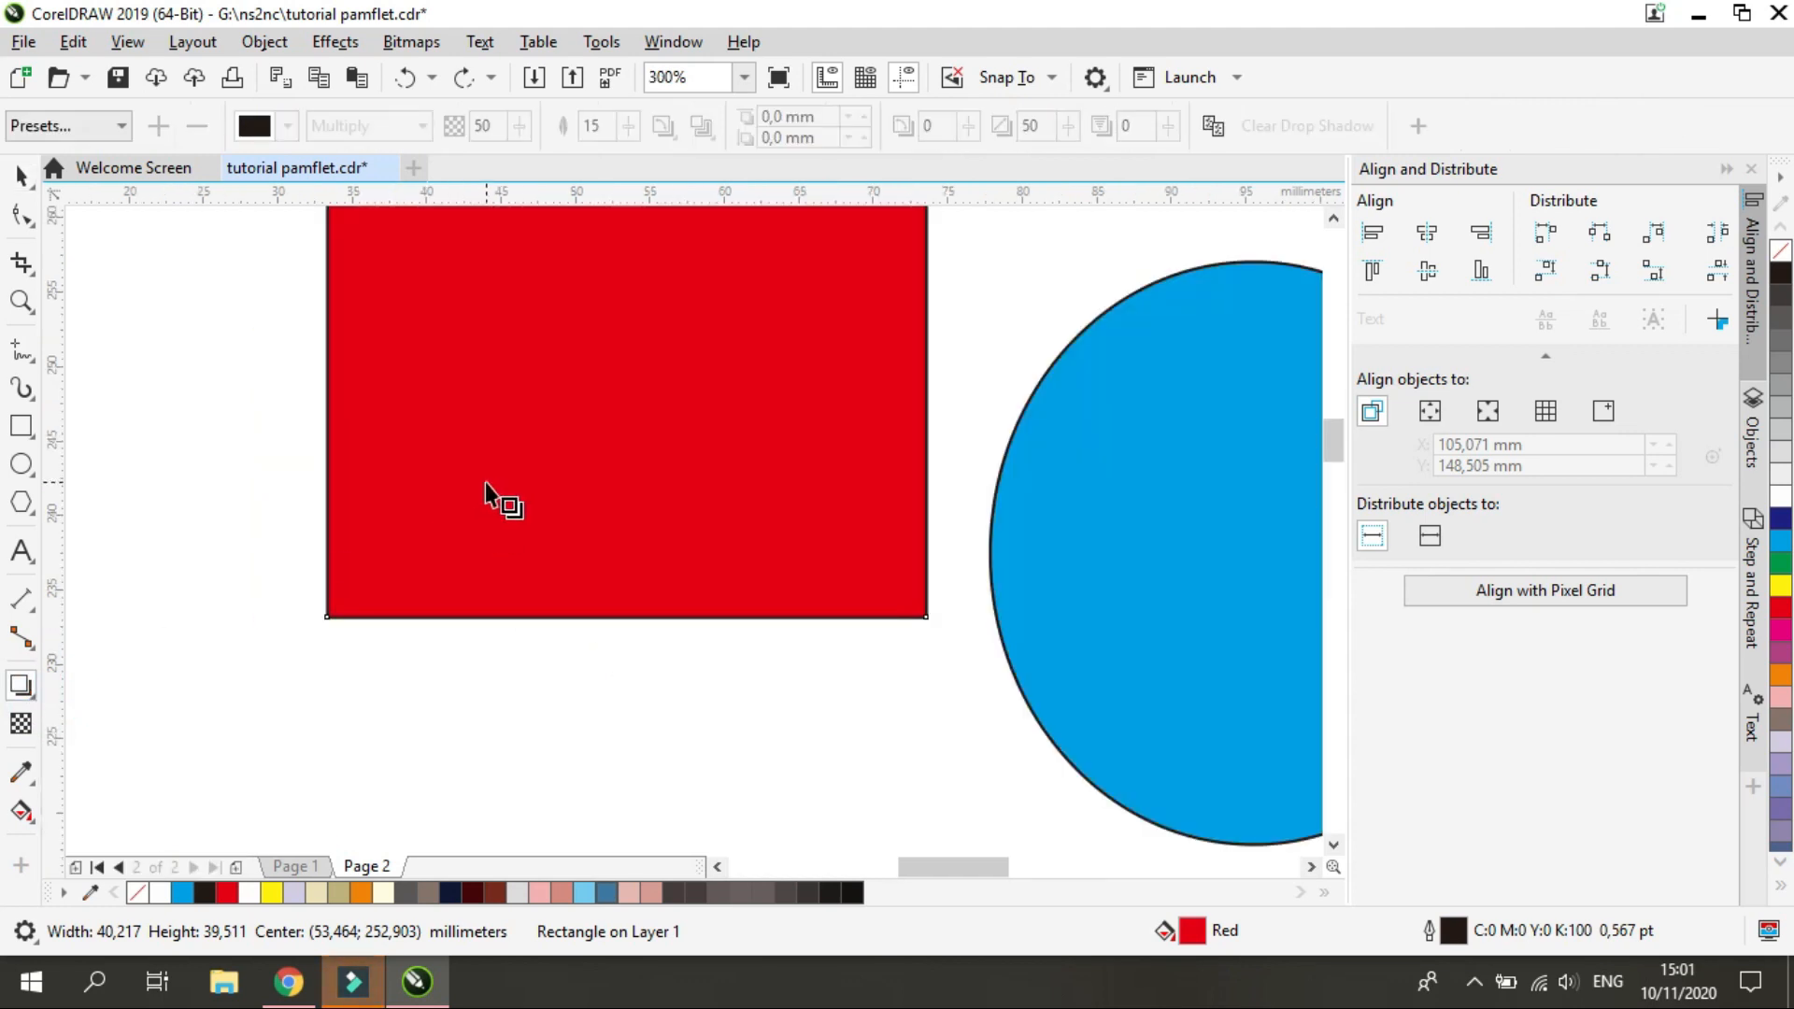
scroll(485, 482, down, 1)
drag(556, 403, 368, 598)
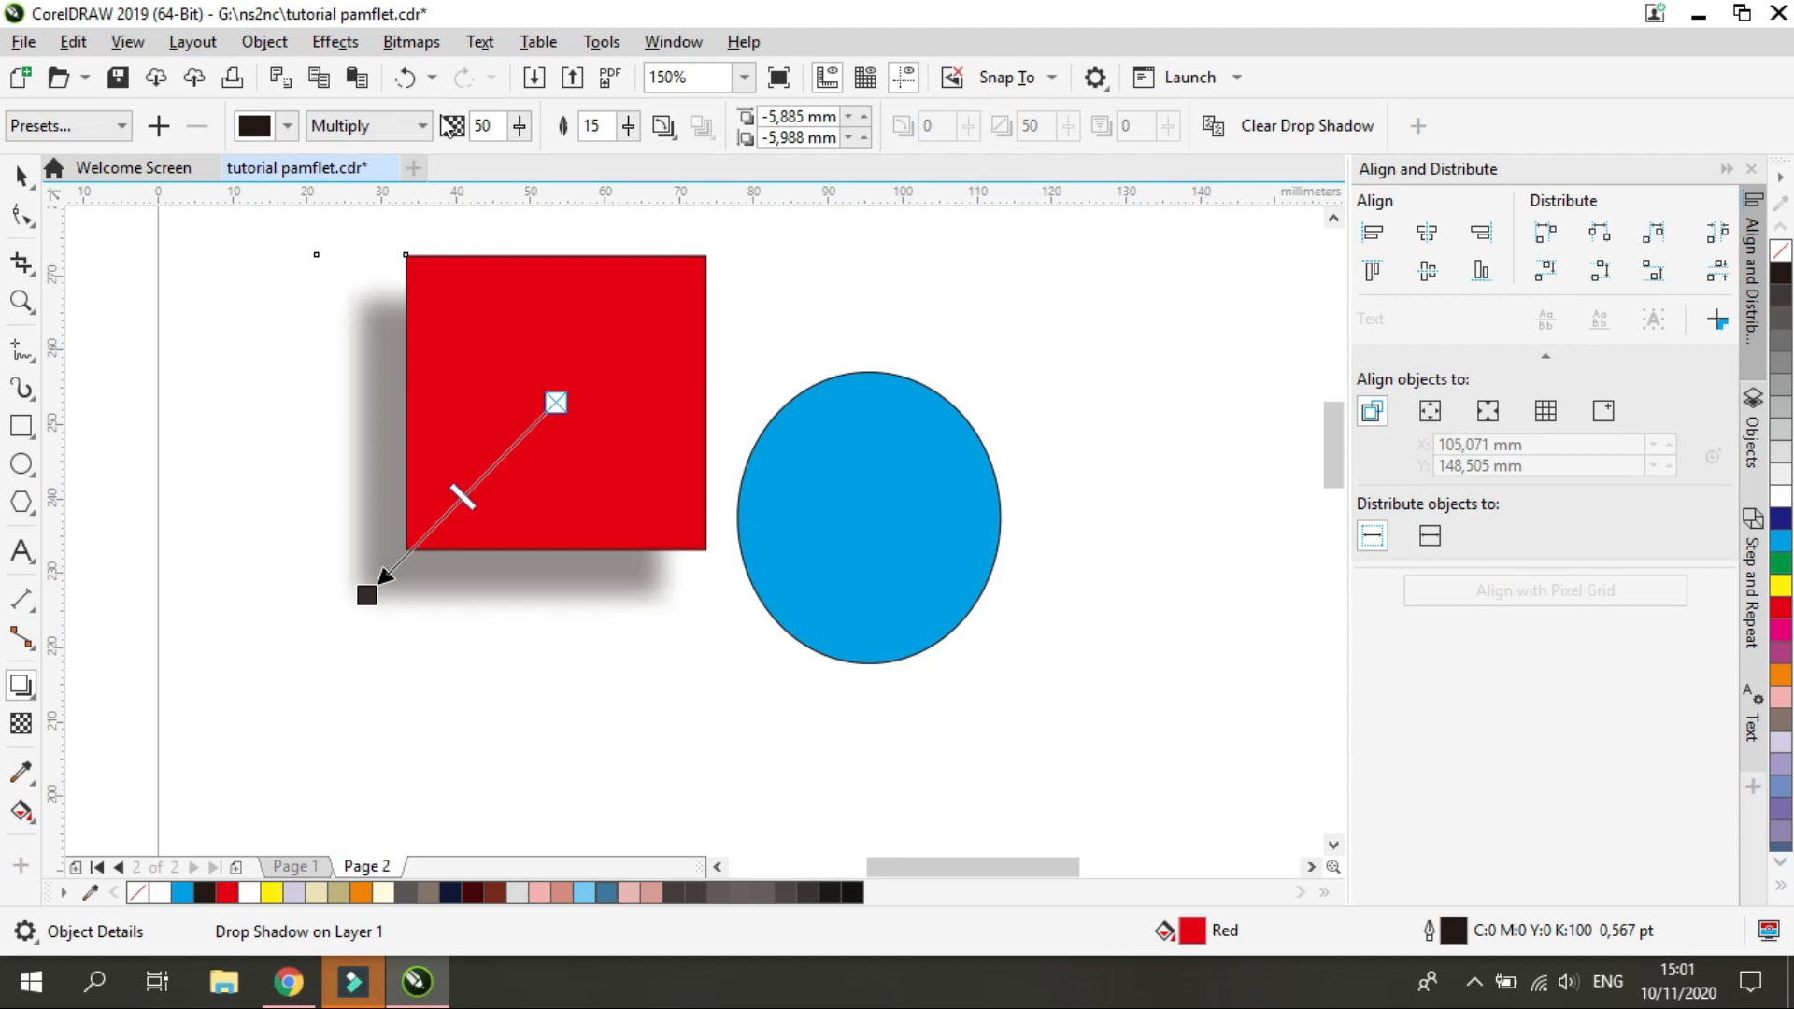
key(ctrl+z)
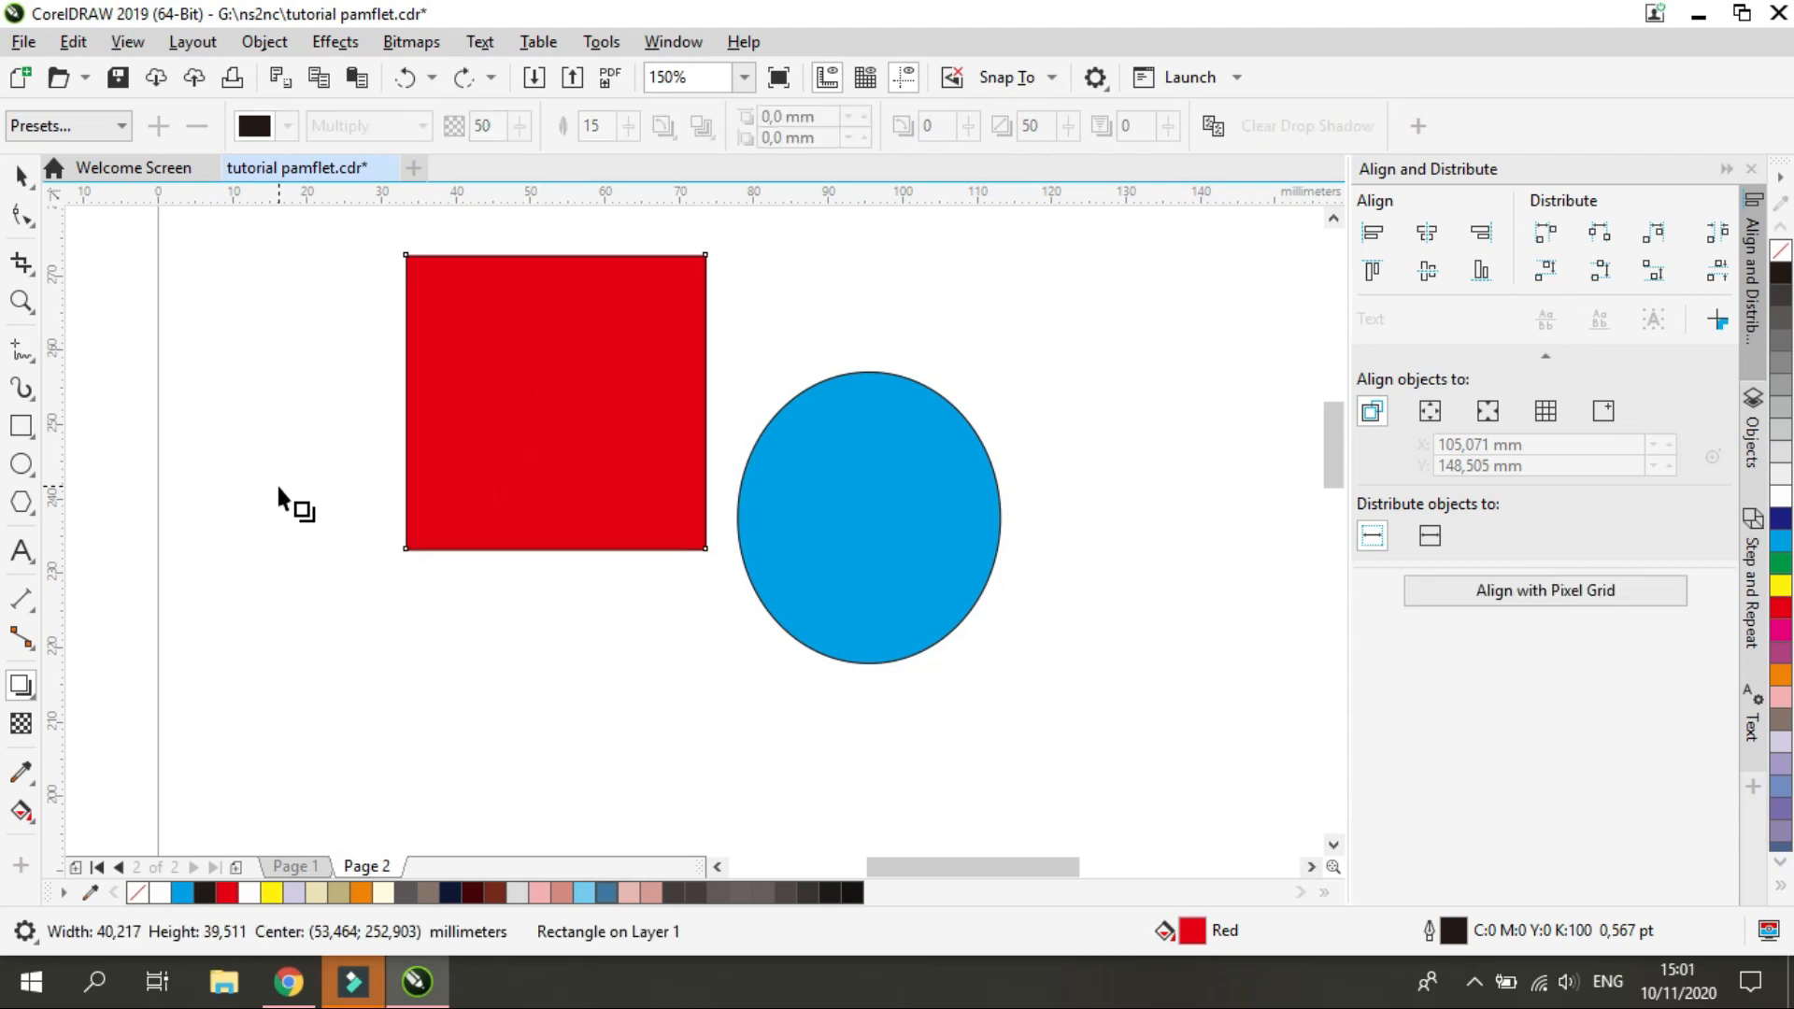
Apply an inward contour with an offset of about 2.6 mm to the red square, trying several step counts and settling on 1
click(34, 699)
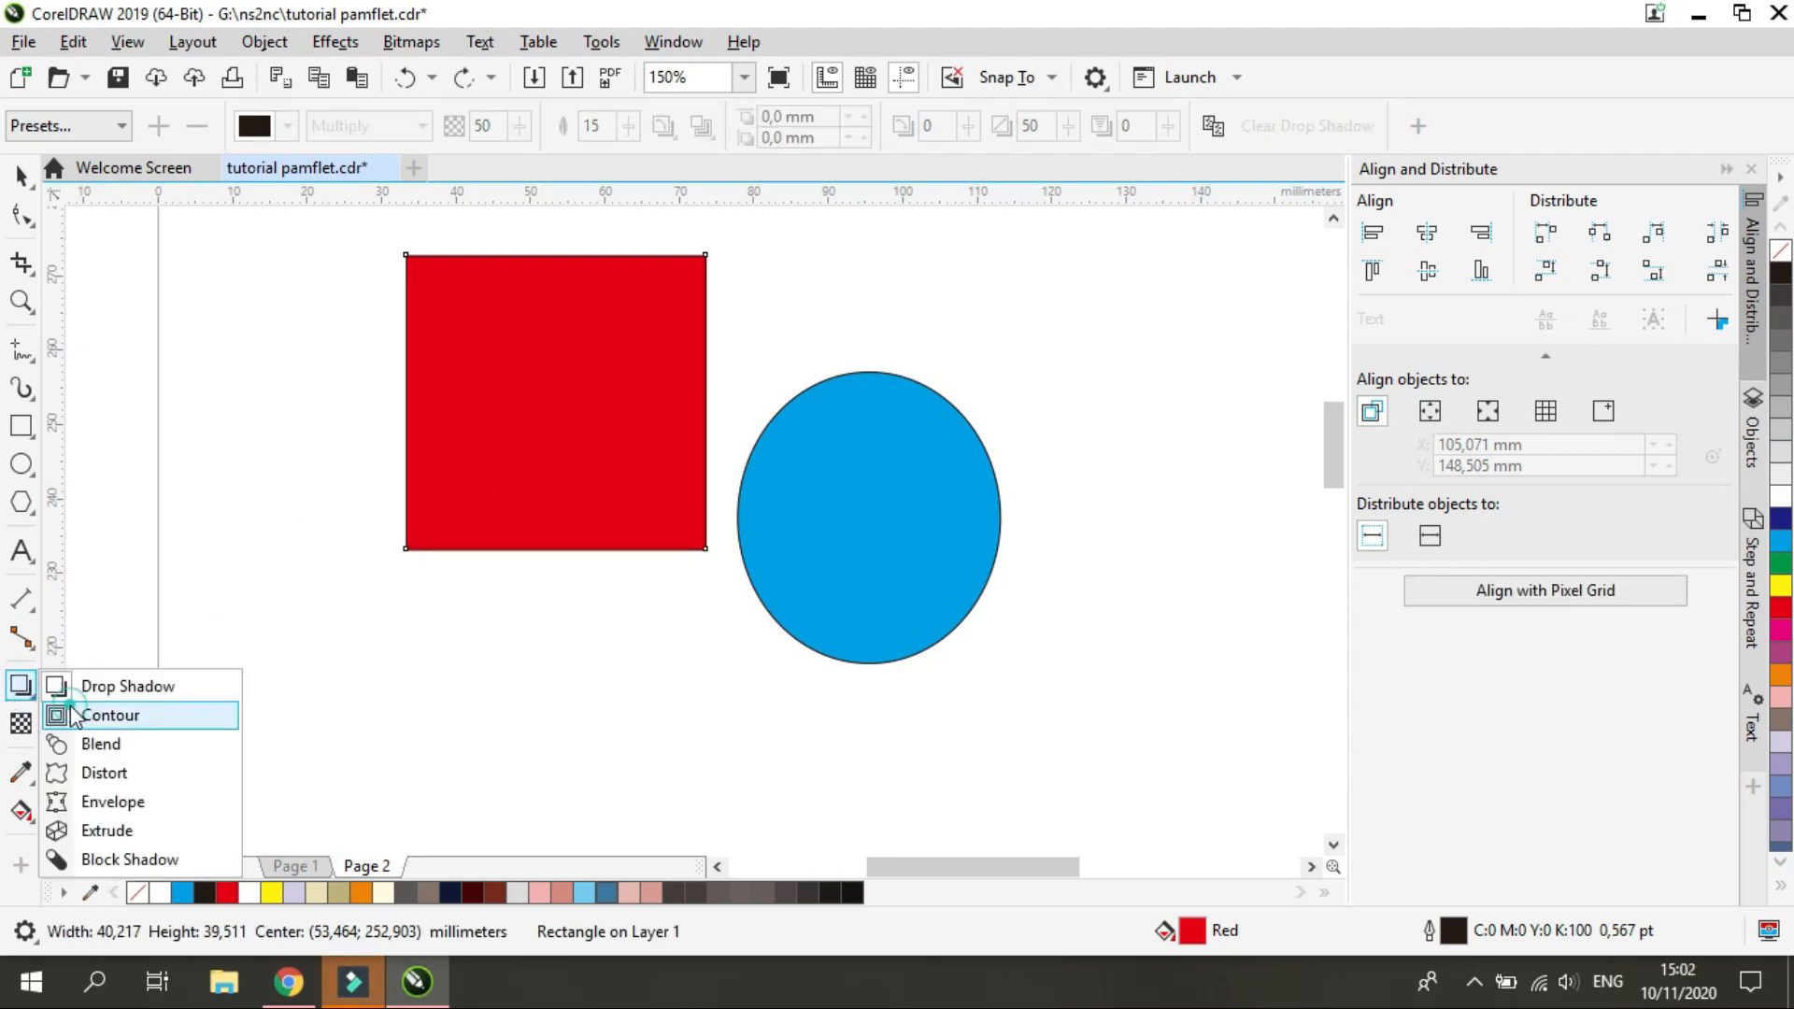
click(64, 715)
scroll(434, 540, up, 2)
drag(389, 569, 433, 525)
click(795, 119)
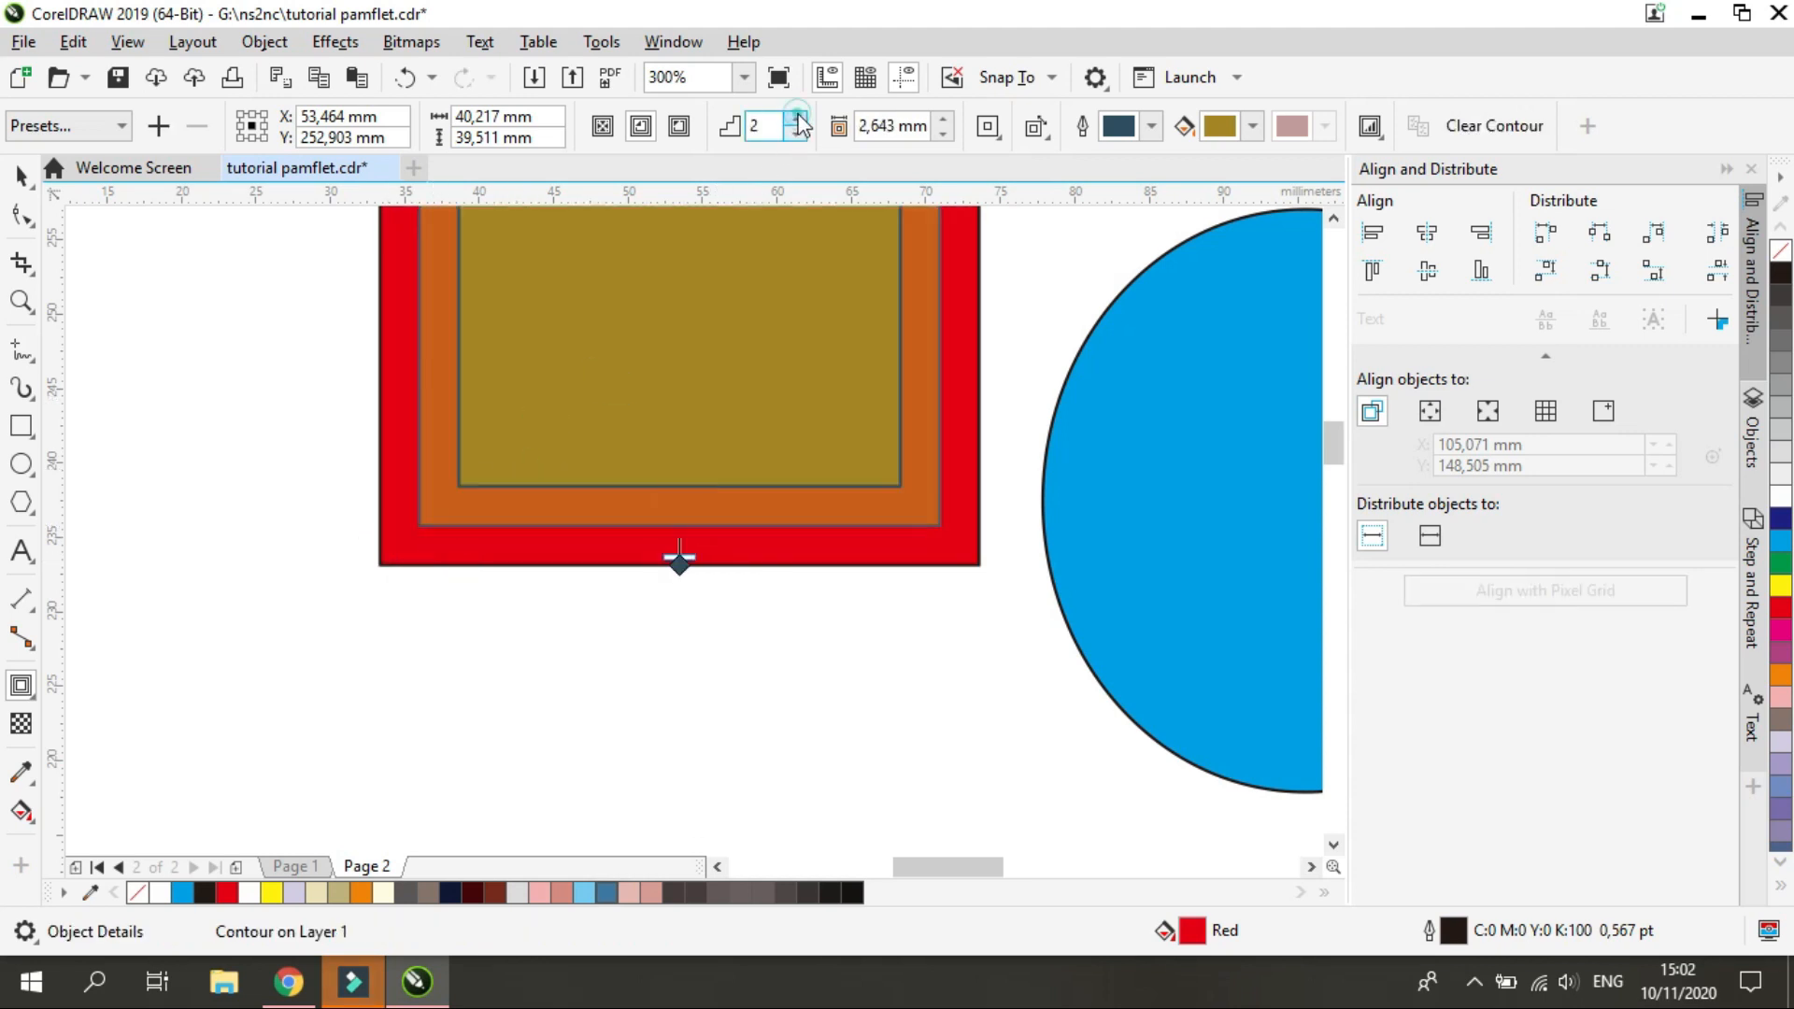
click(795, 119)
click(795, 134)
click(797, 136)
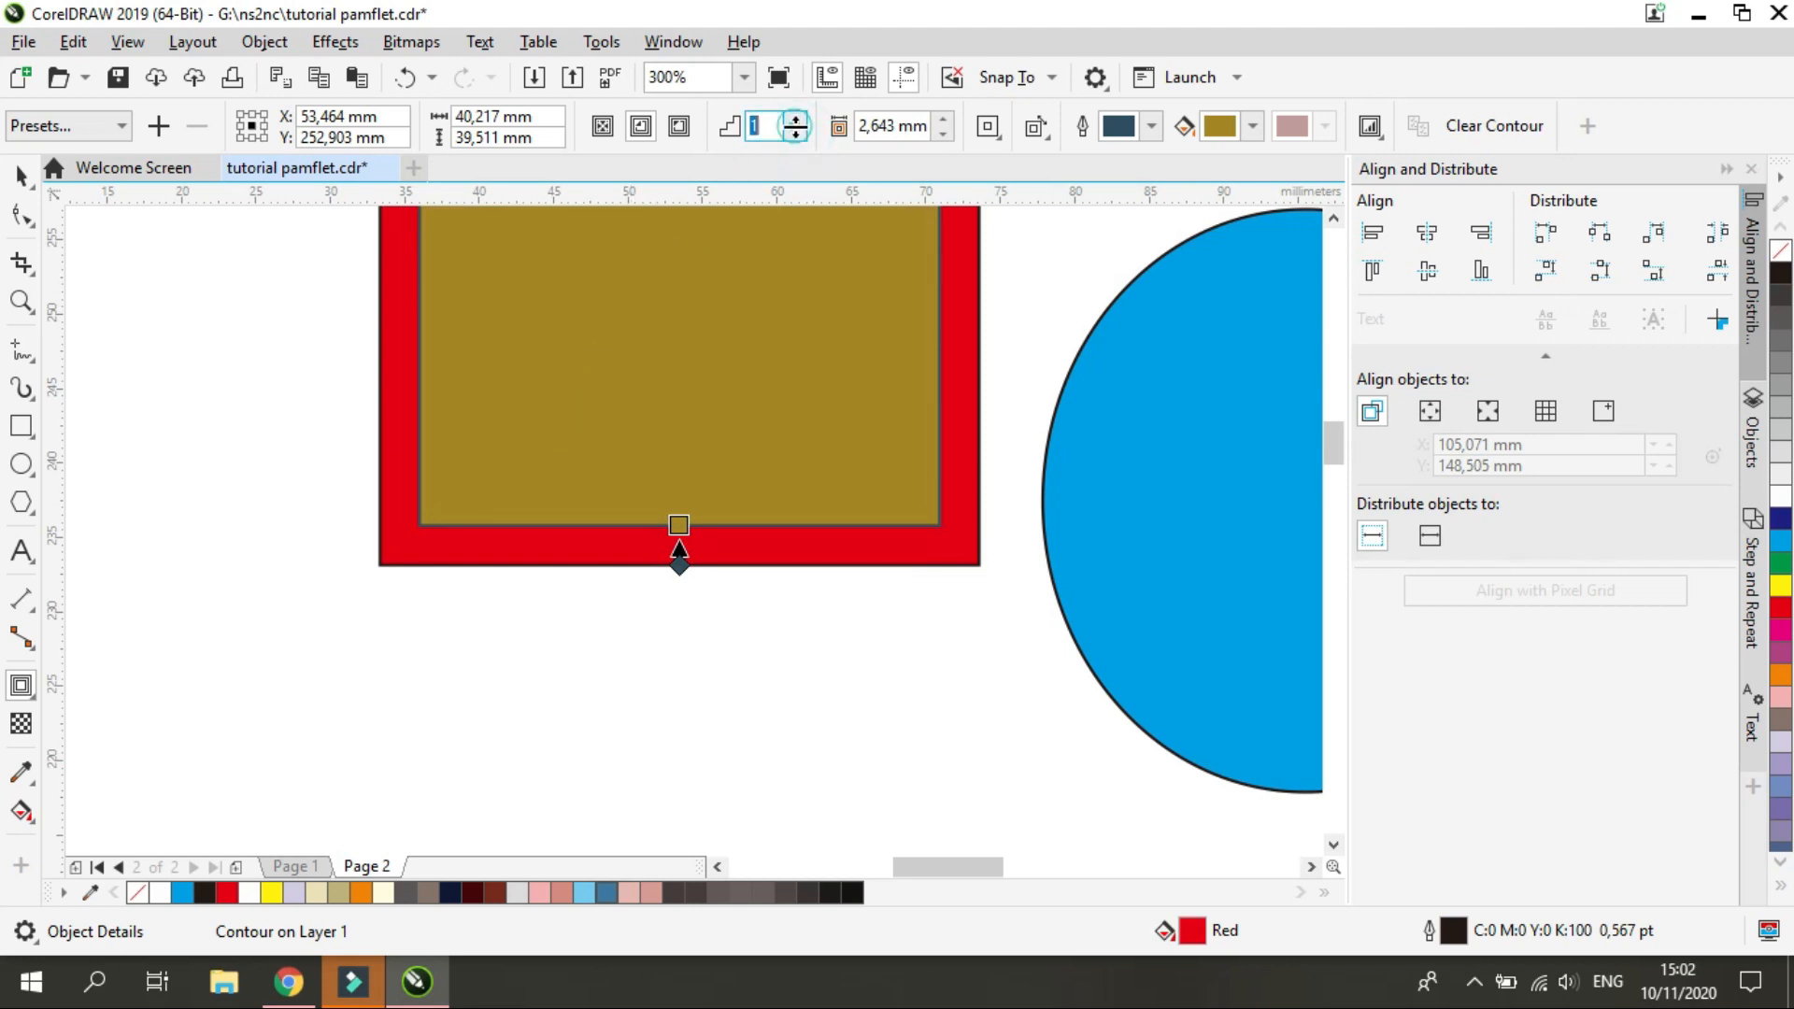
Try the contour outward from the red square with 3 steps of about 2.2 mm, and undo all contour changes
drag(430, 518, 456, 612)
click(796, 120)
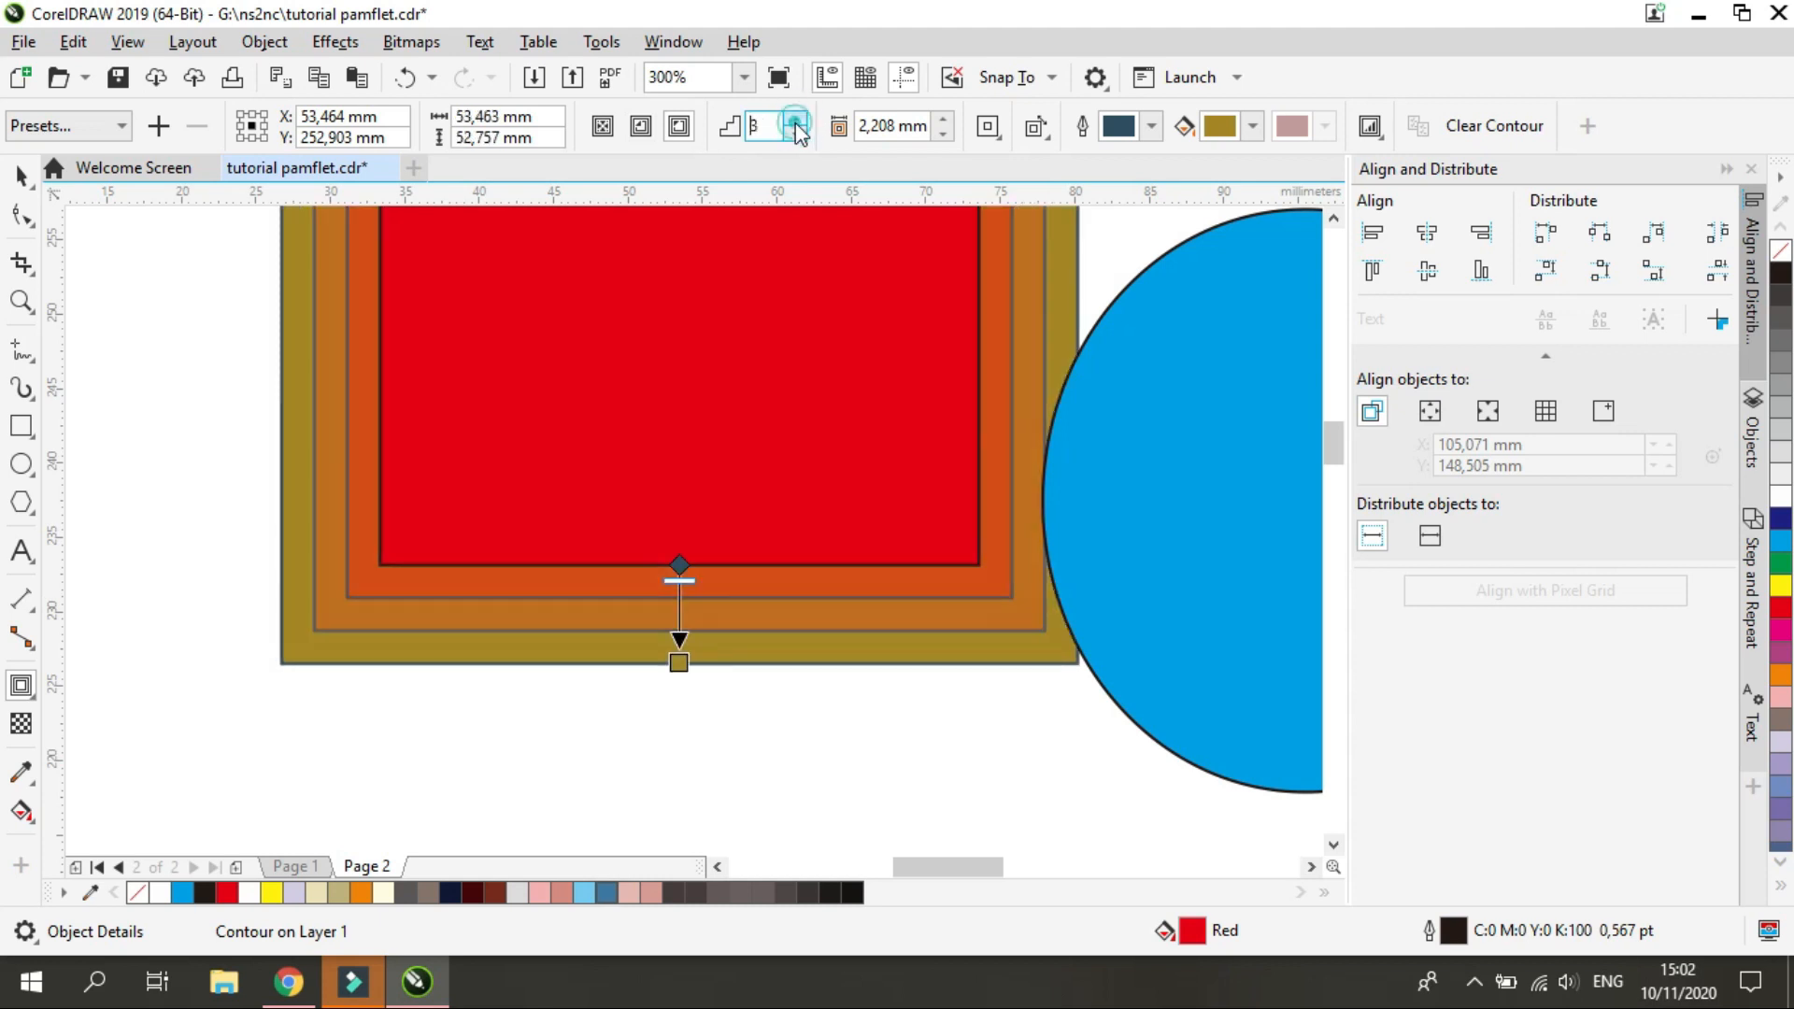
key(ctrl+z)
key(ctrl+z)
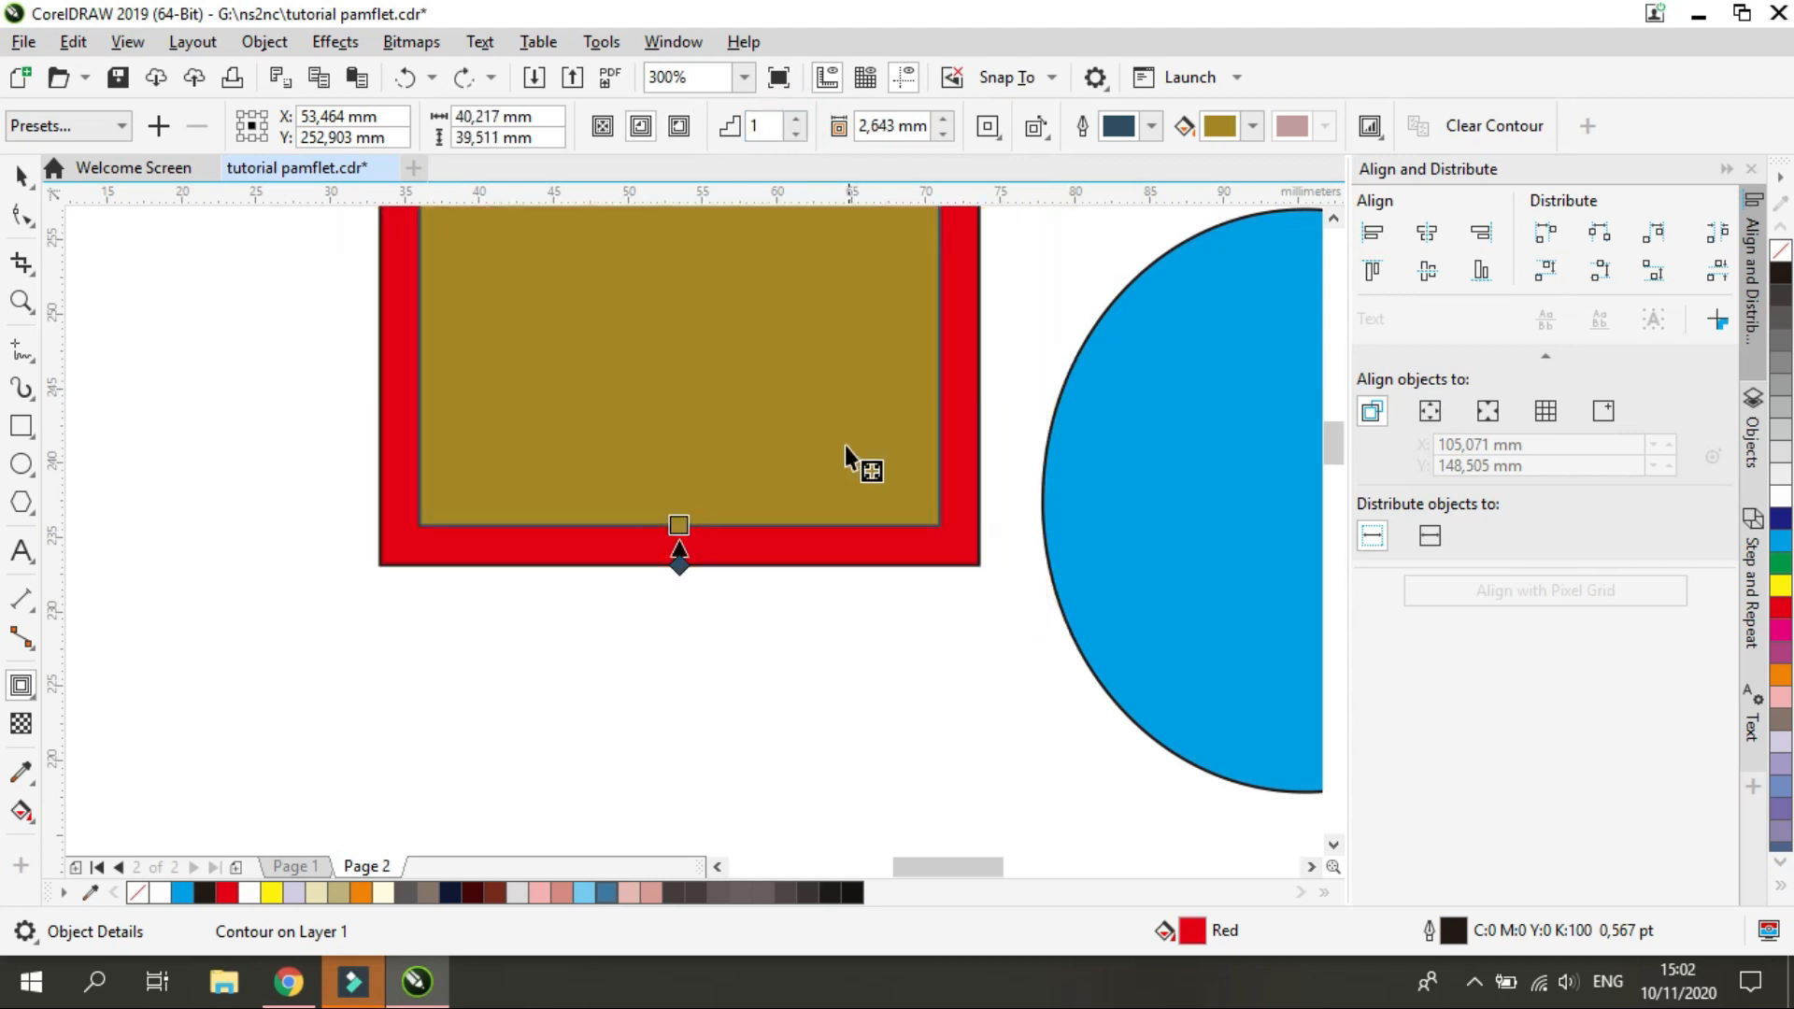
key(ctrl+z)
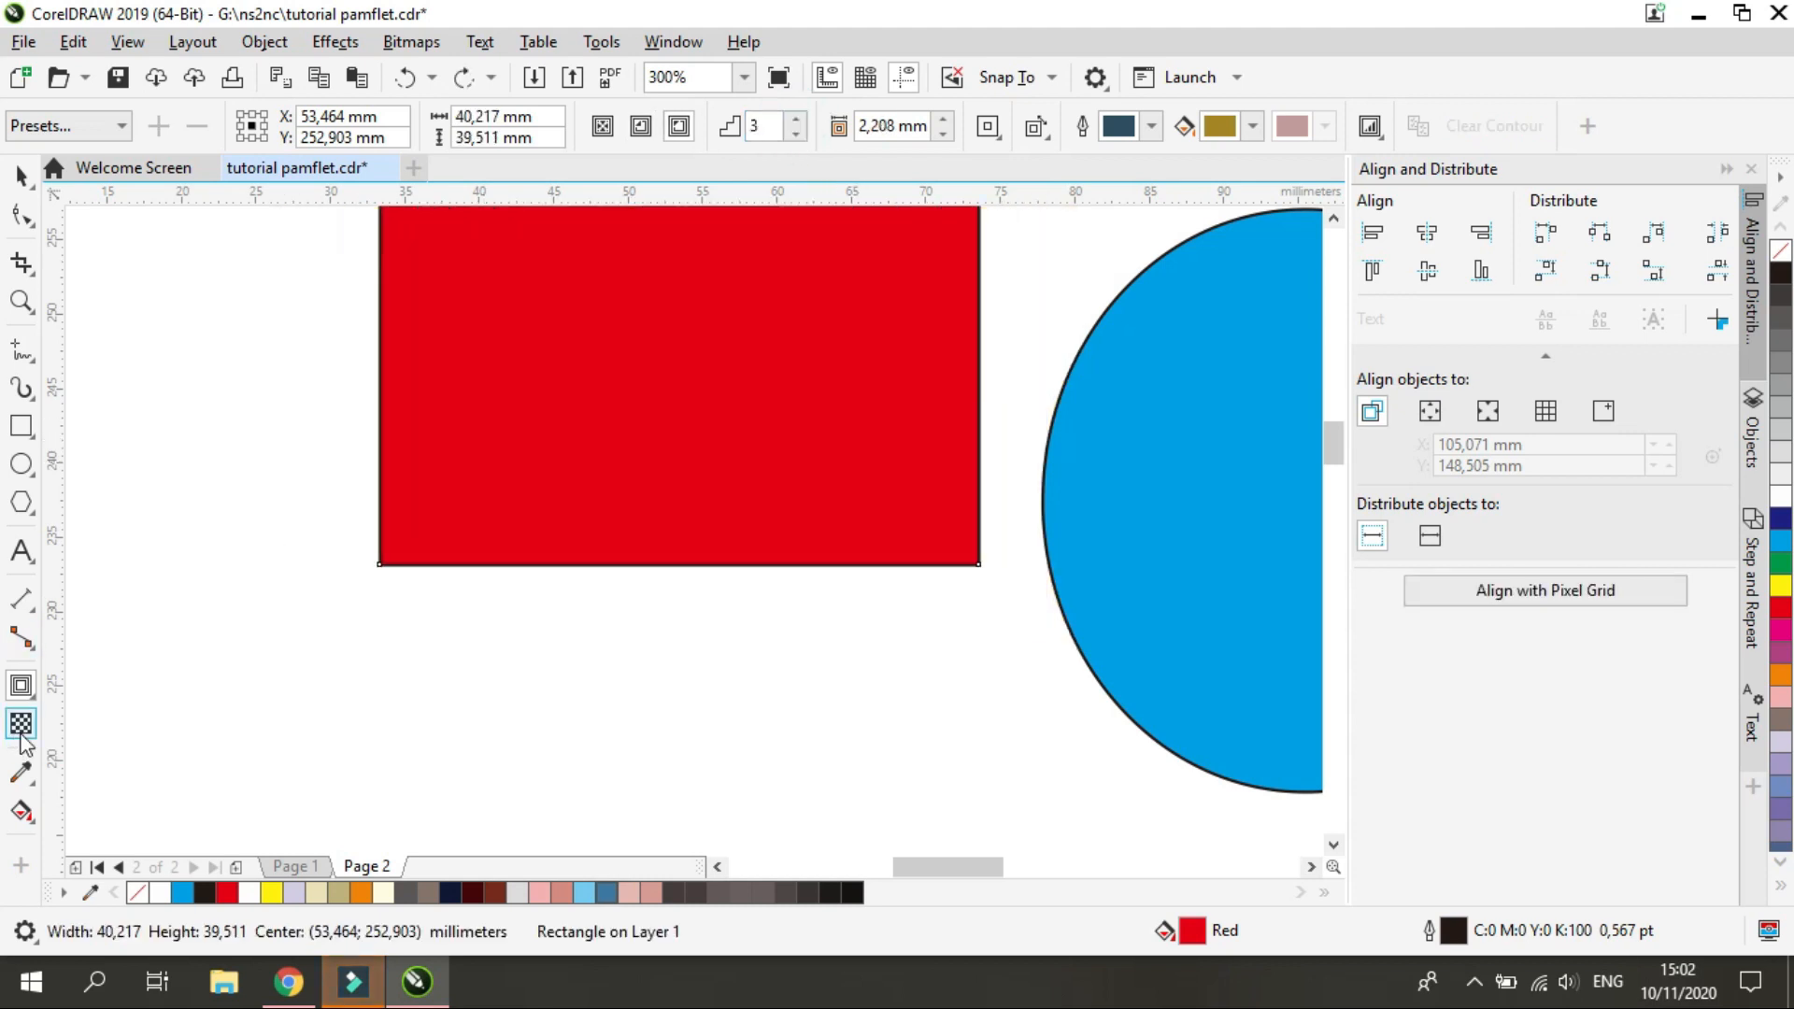
Try a 20-step blend from the red square to the blue circle and undo it
click(34, 696)
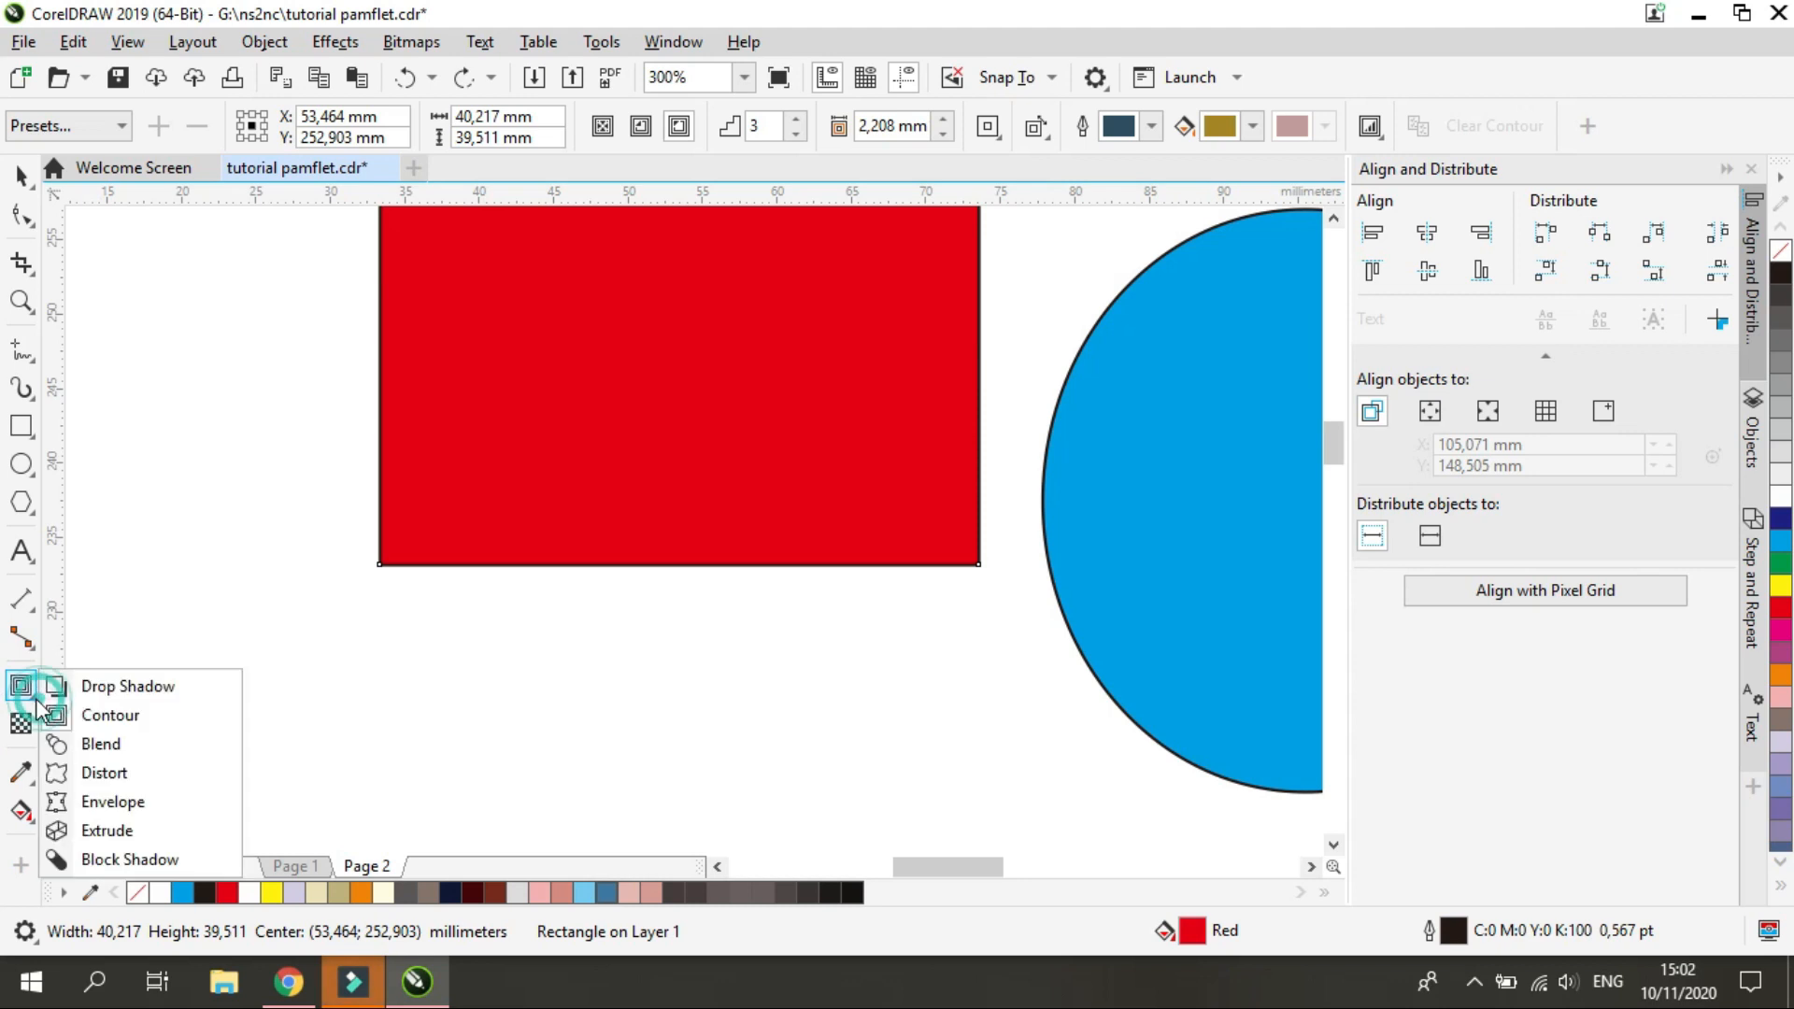
click(128, 746)
scroll(691, 575, down, 2)
drag(682, 413, 995, 533)
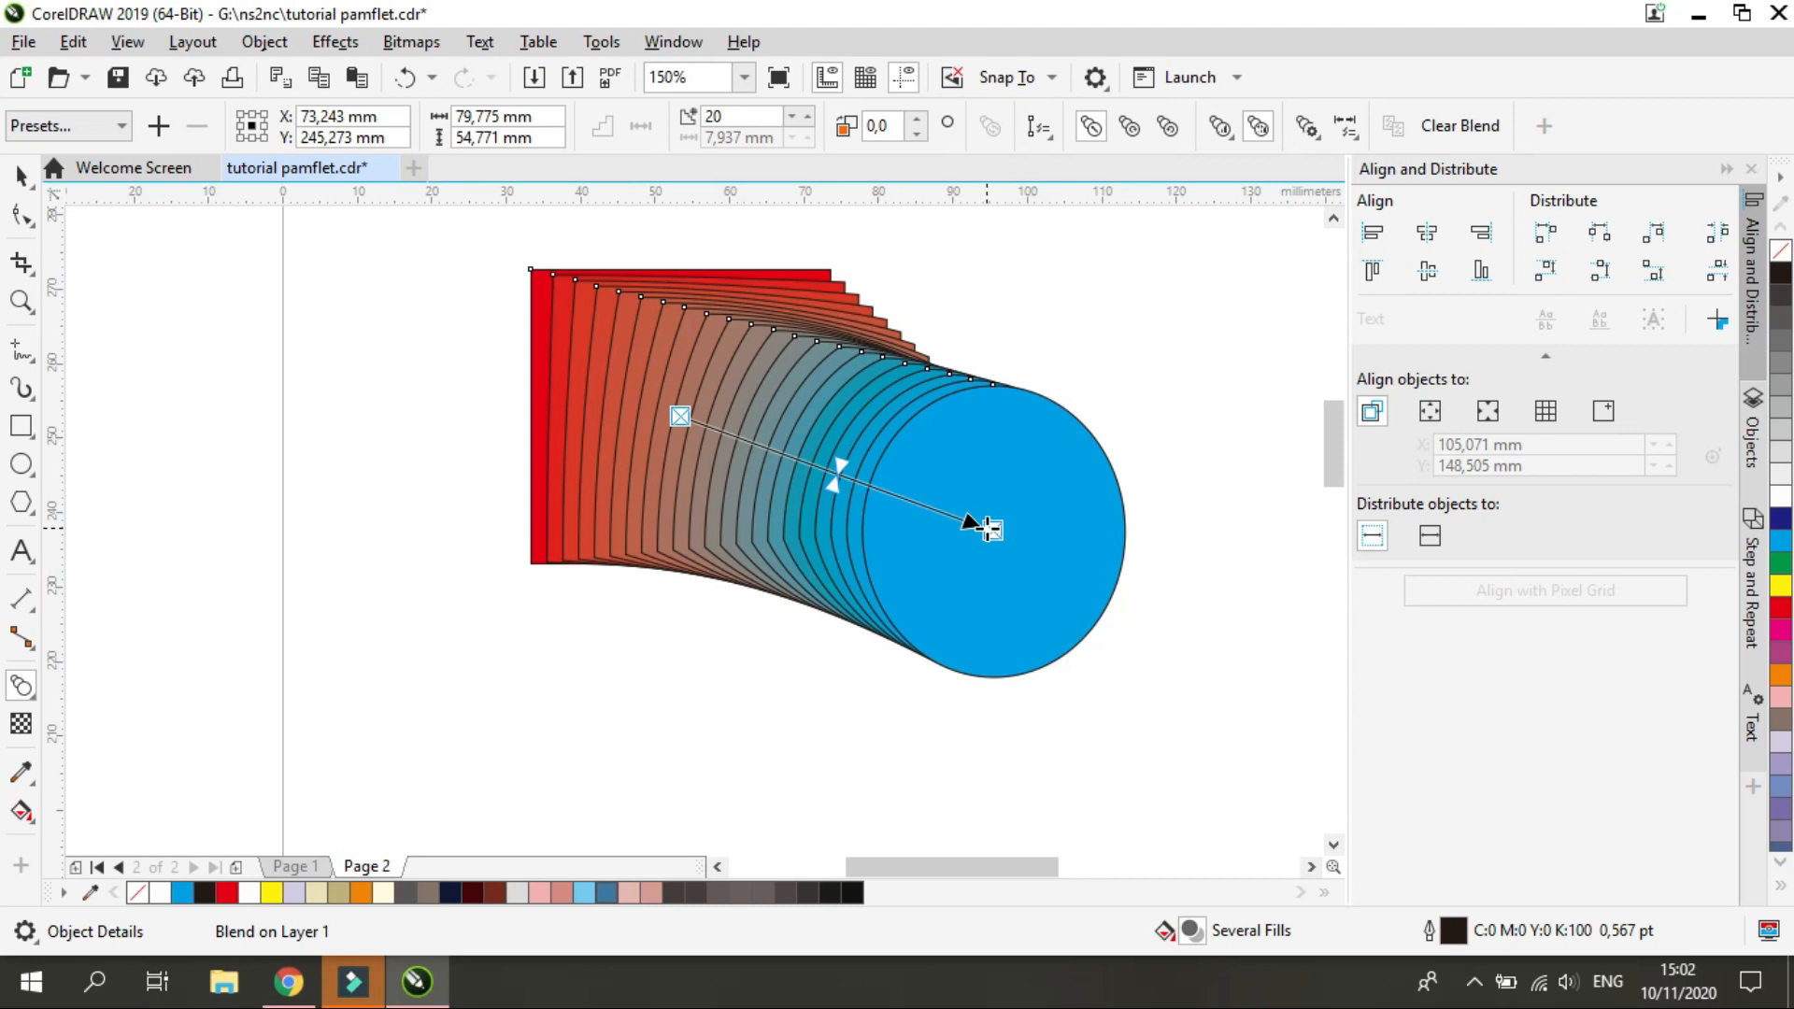
key(ctrl+z)
Blend the blue circle with the red square in 20 steps, remove the outlines, and undo both changes
drag(931, 513, 682, 415)
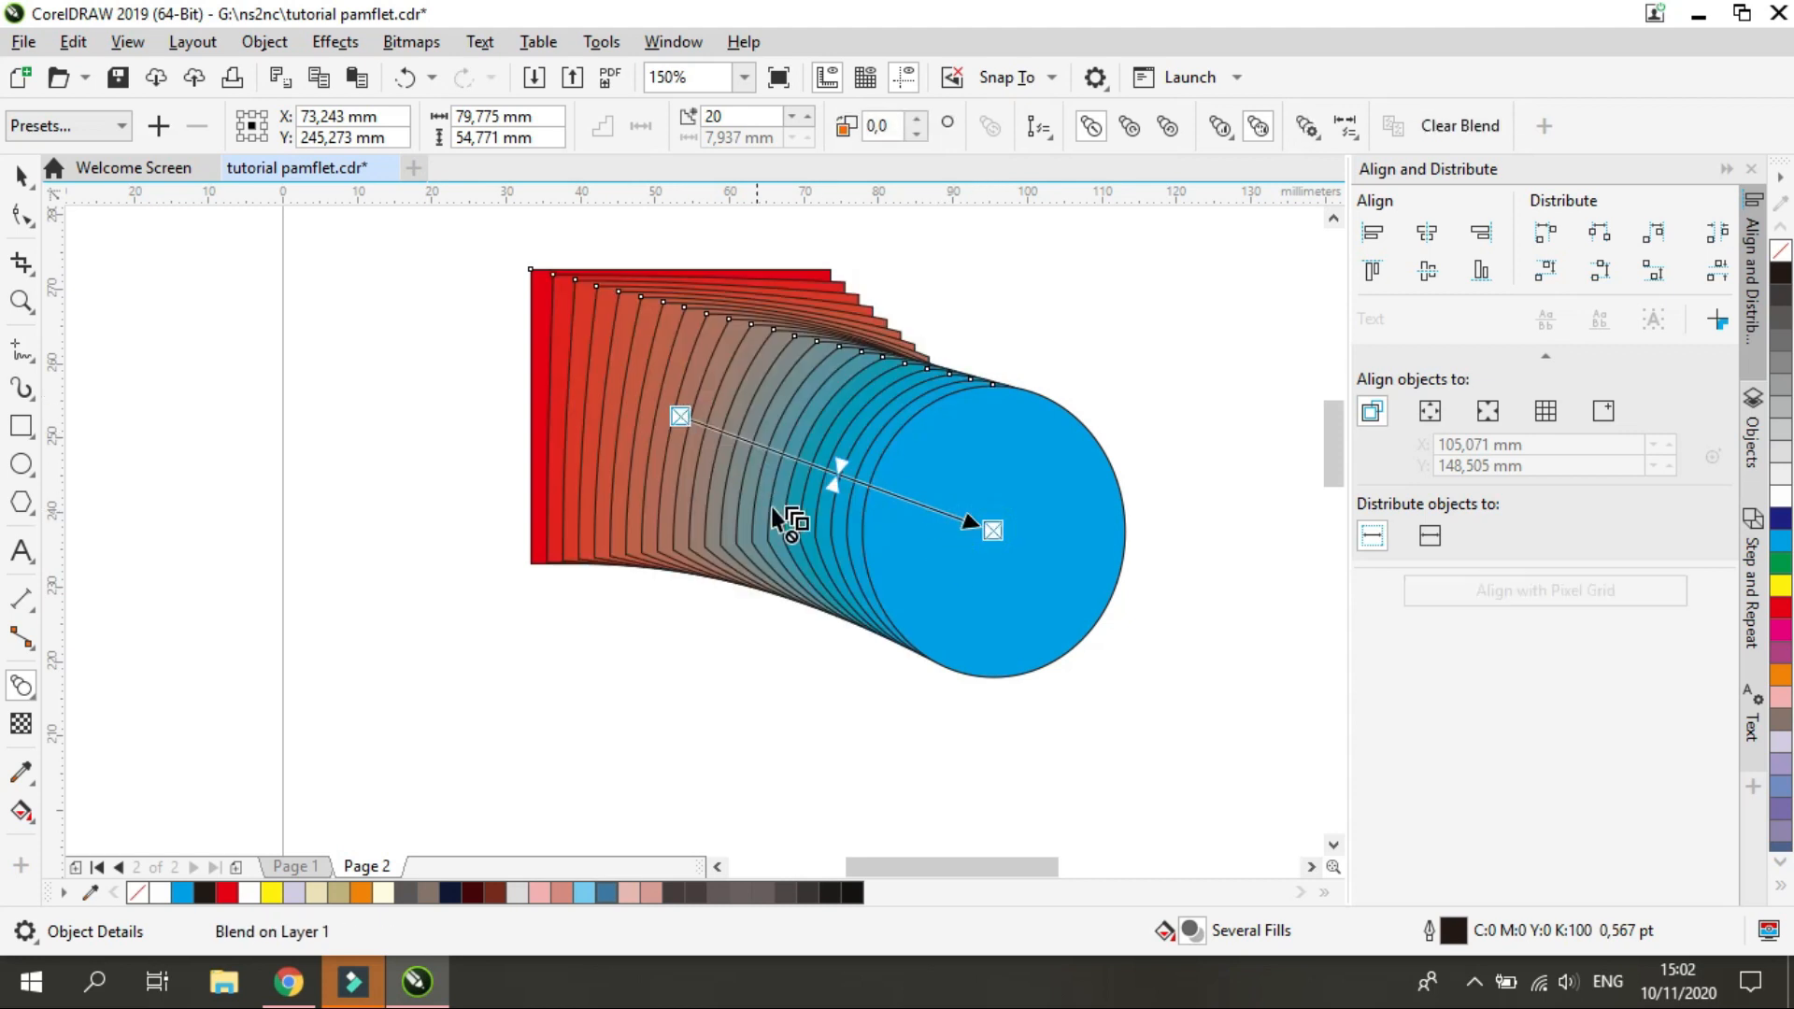
right_click(138, 895)
scroll(807, 428, down, 4)
scroll(806, 432, up, 4)
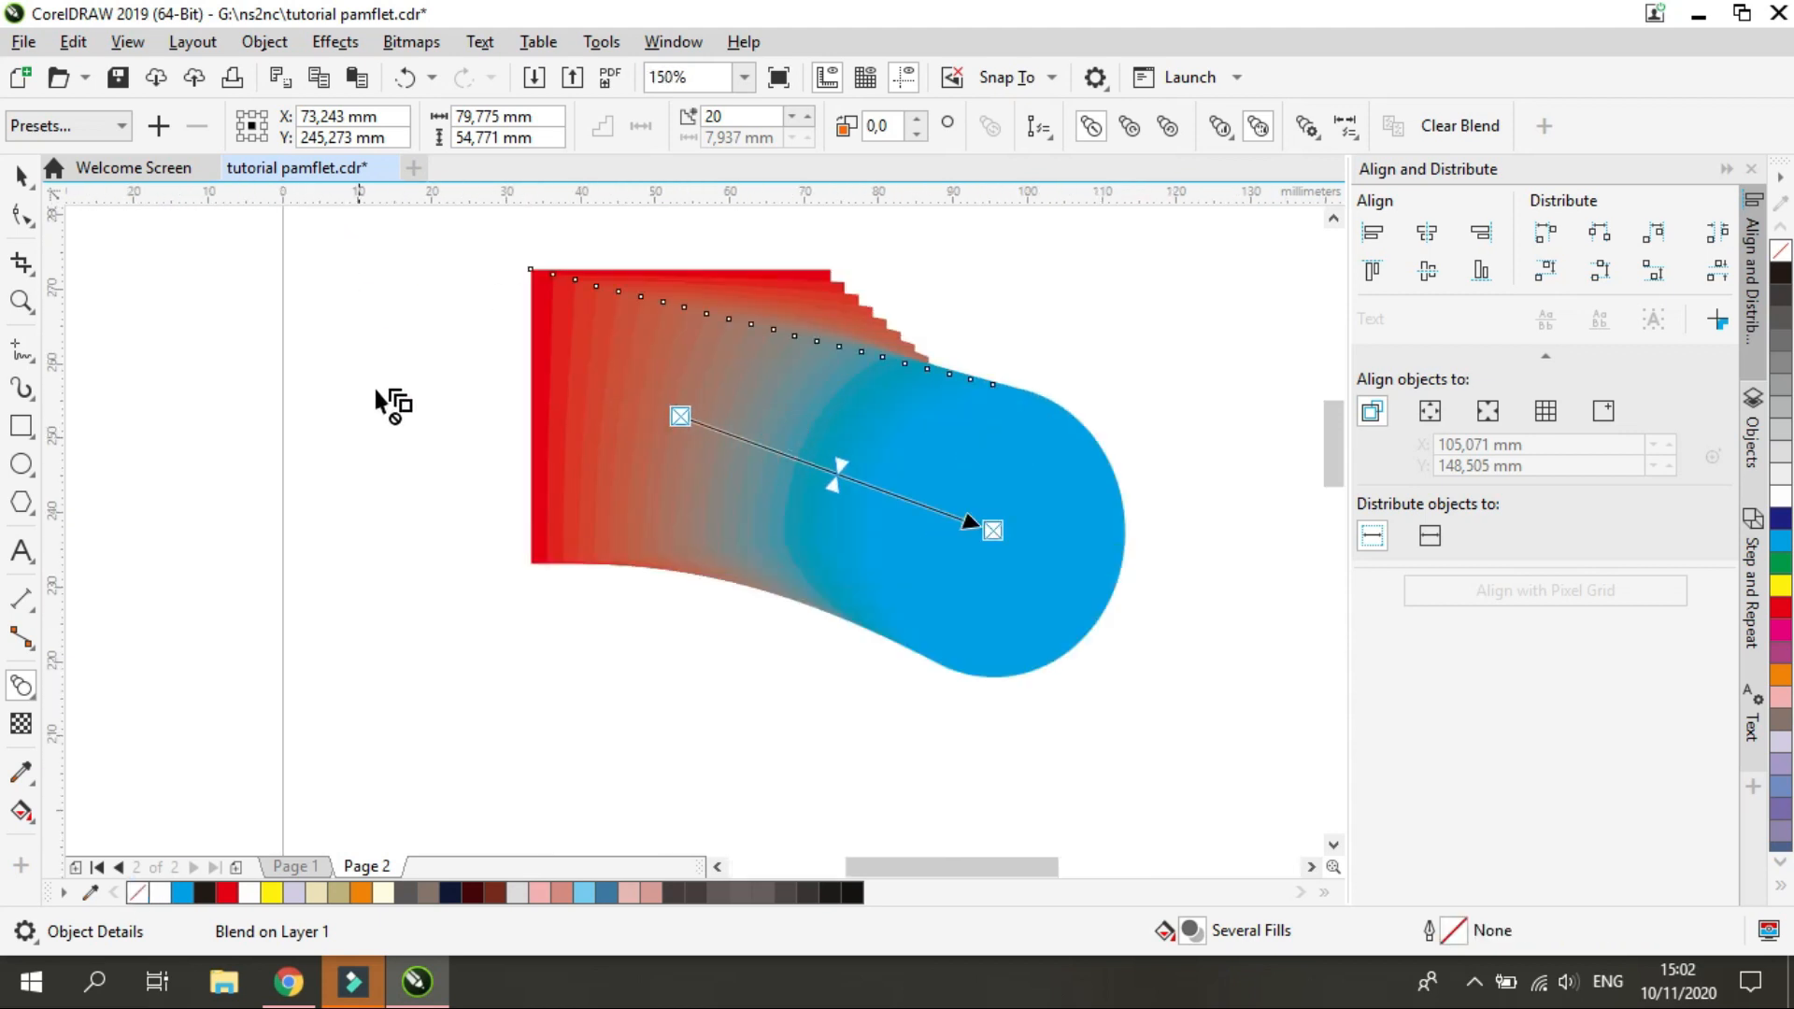
key(ctrl+z)
key(ctrl+z)
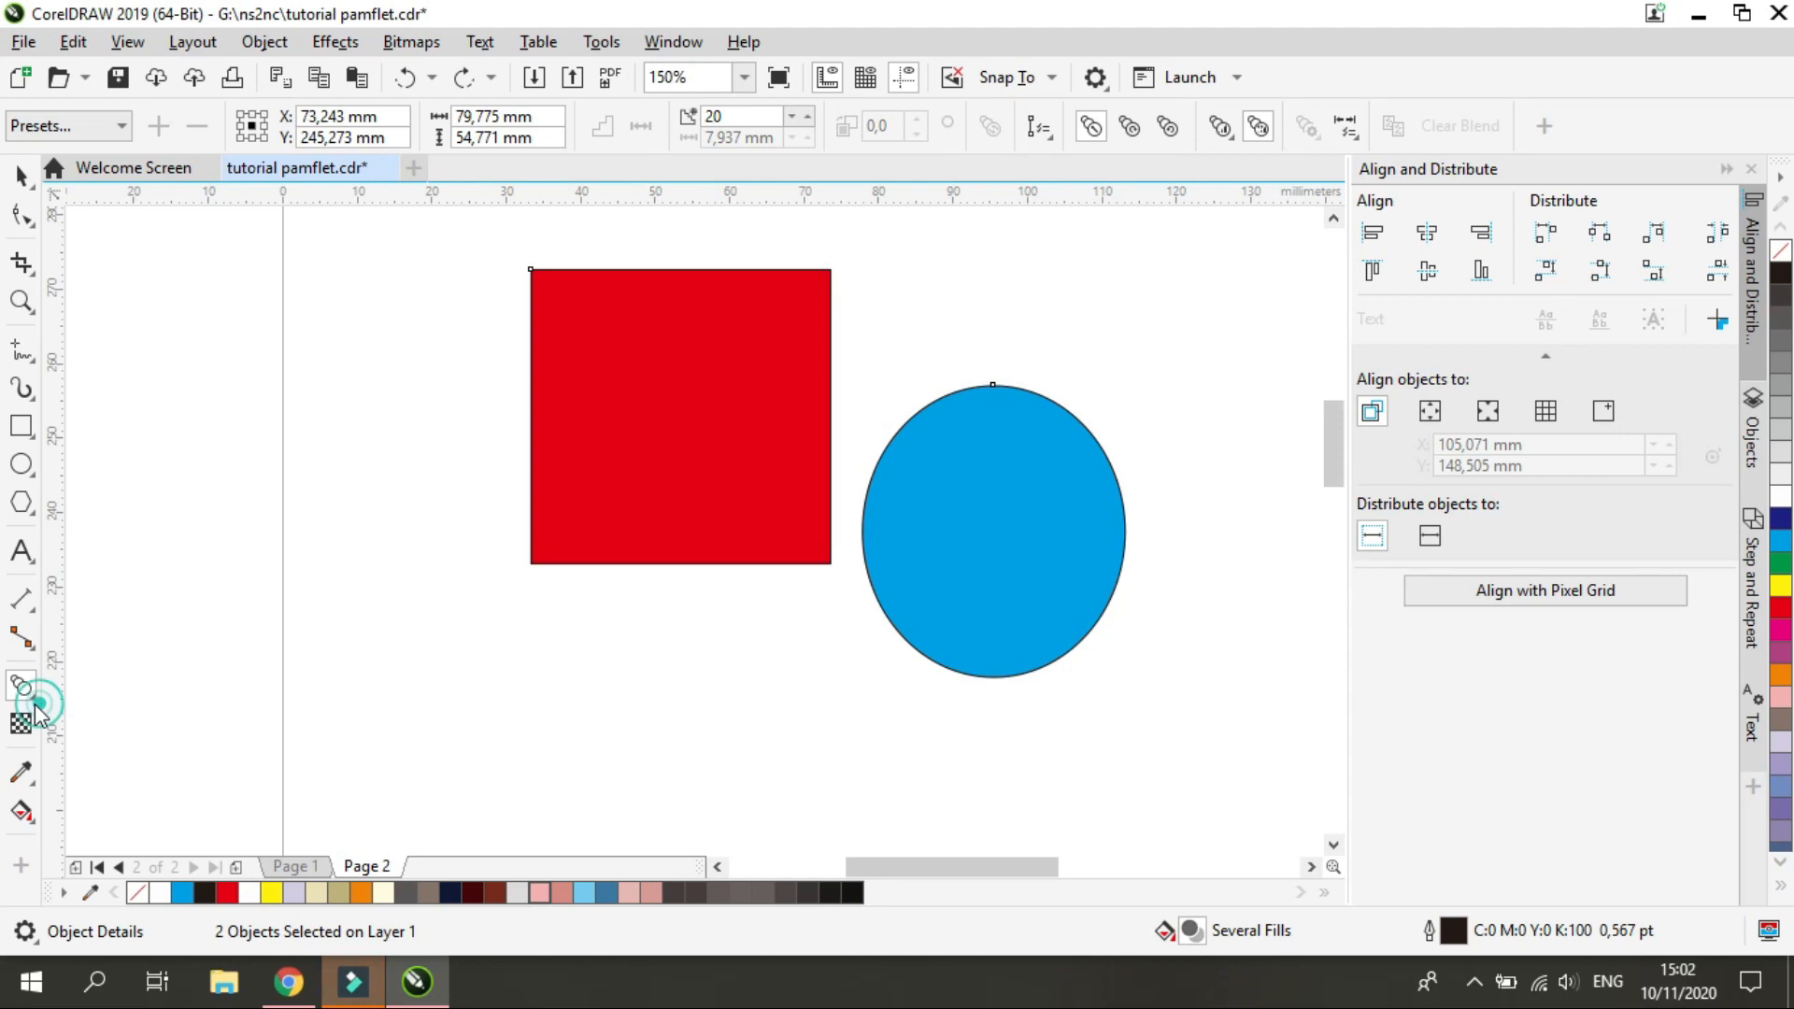
Try push and pull distortions on the red square and blue circle together, and undo them
click(20, 687)
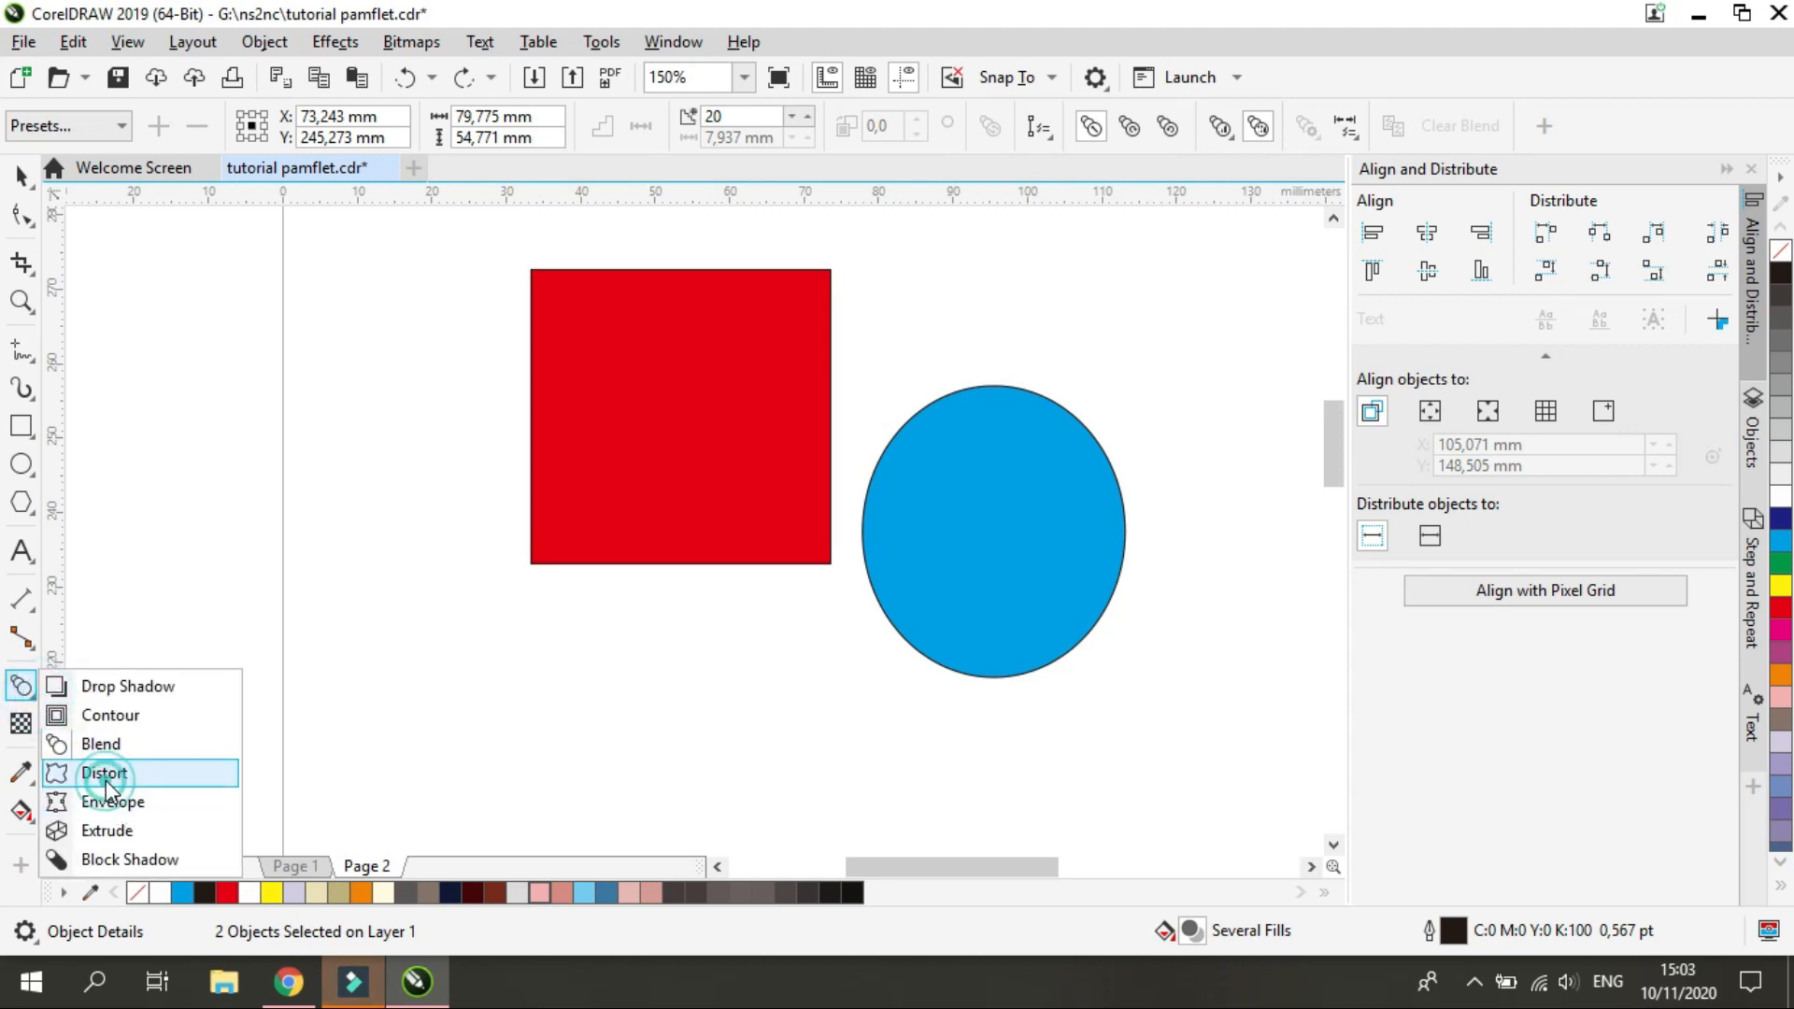
click(105, 773)
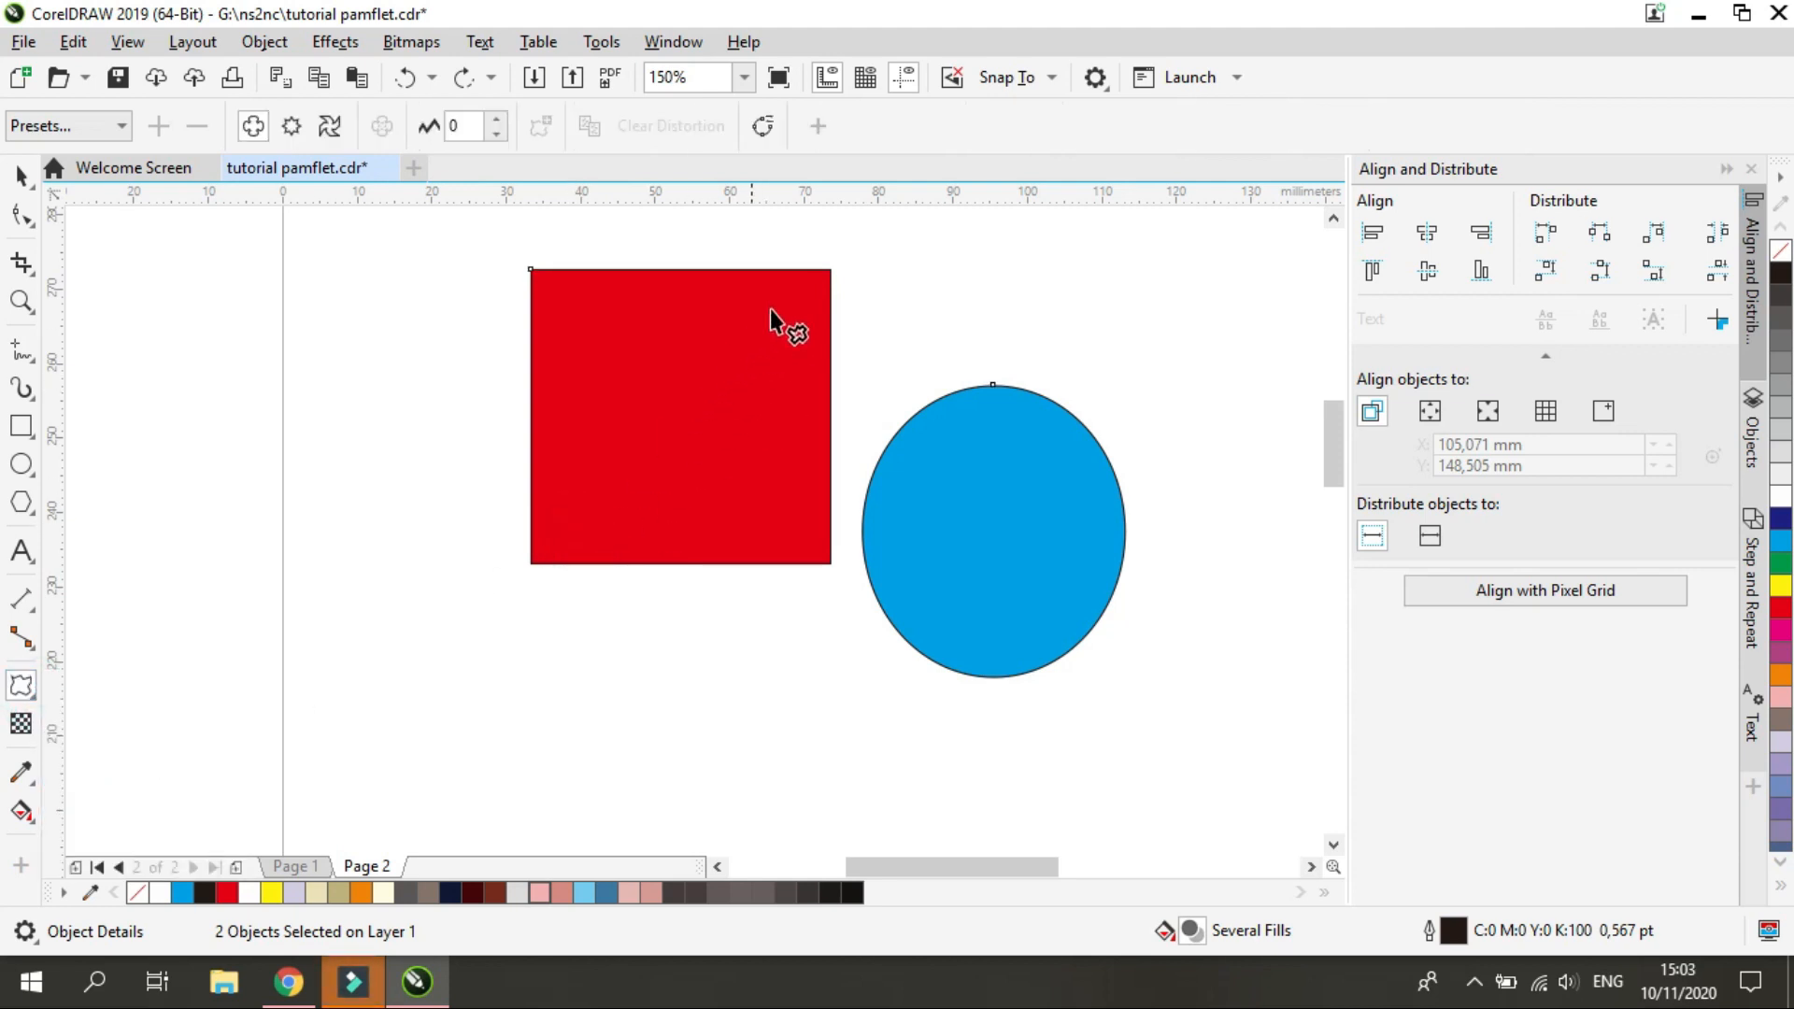
drag(829, 260, 700, 384)
drag(397, 448, 658, 385)
key(ctrl+z)
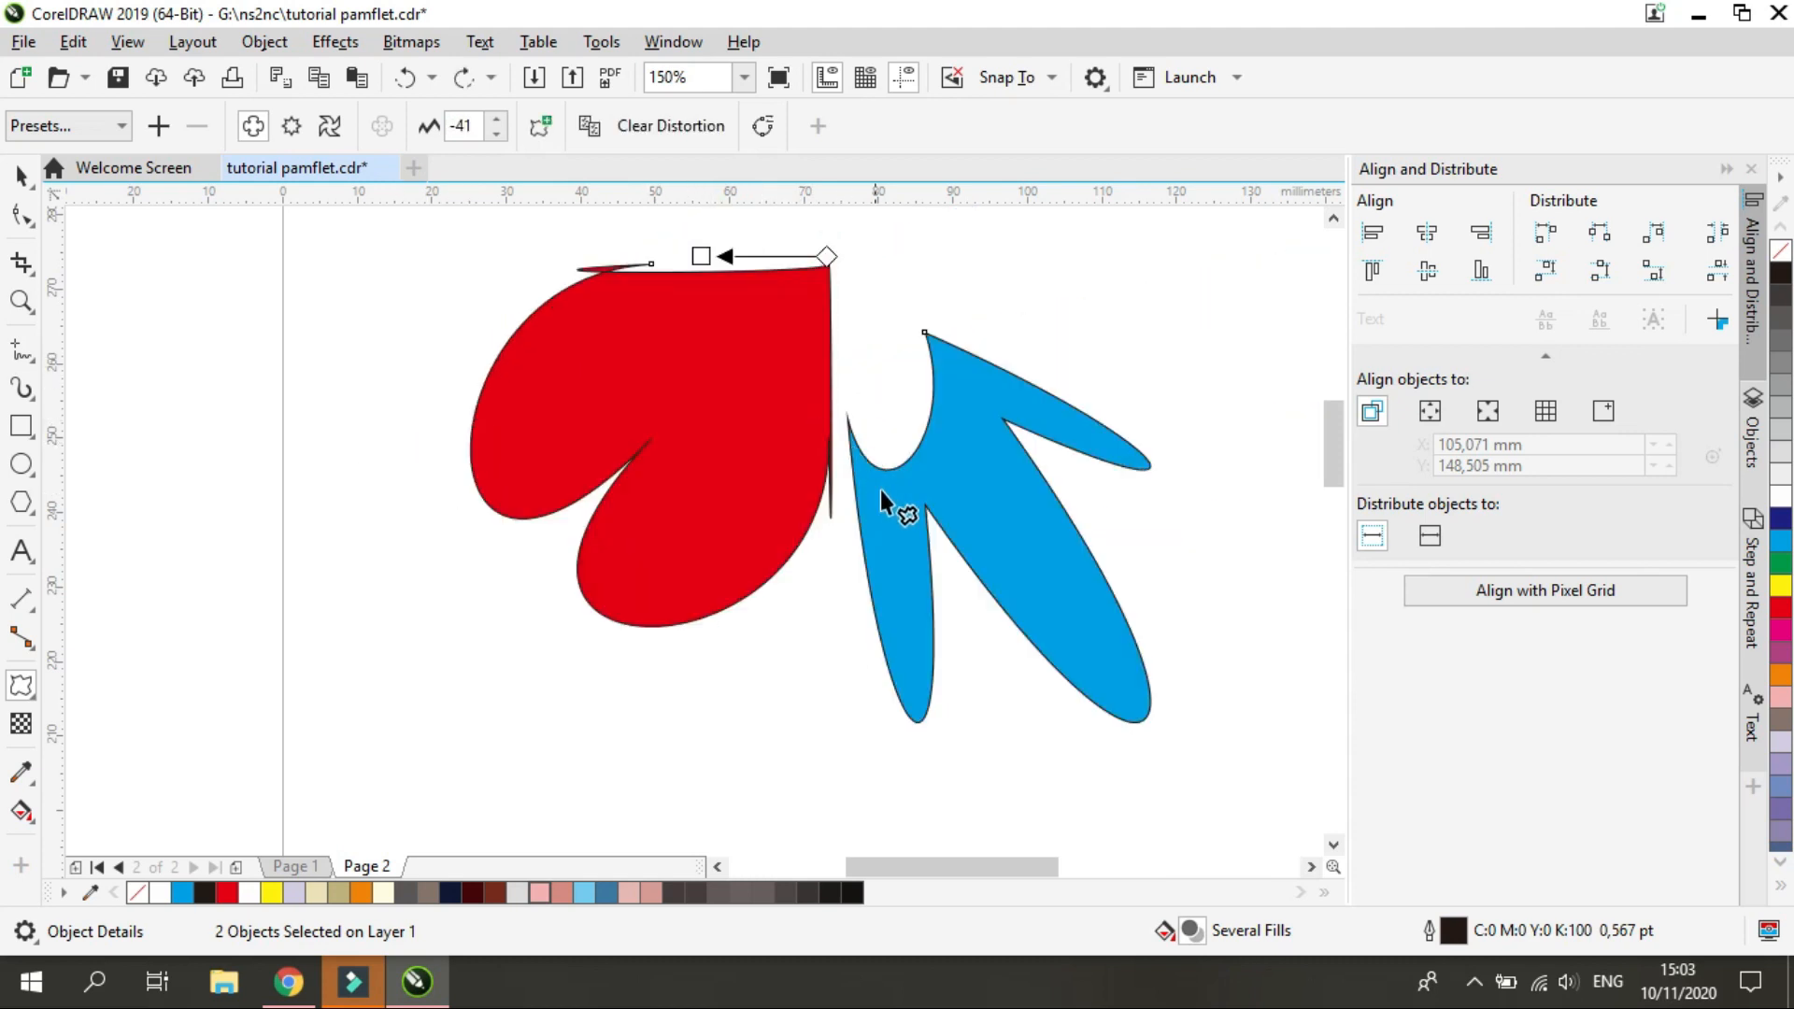
key(ctrl+z)
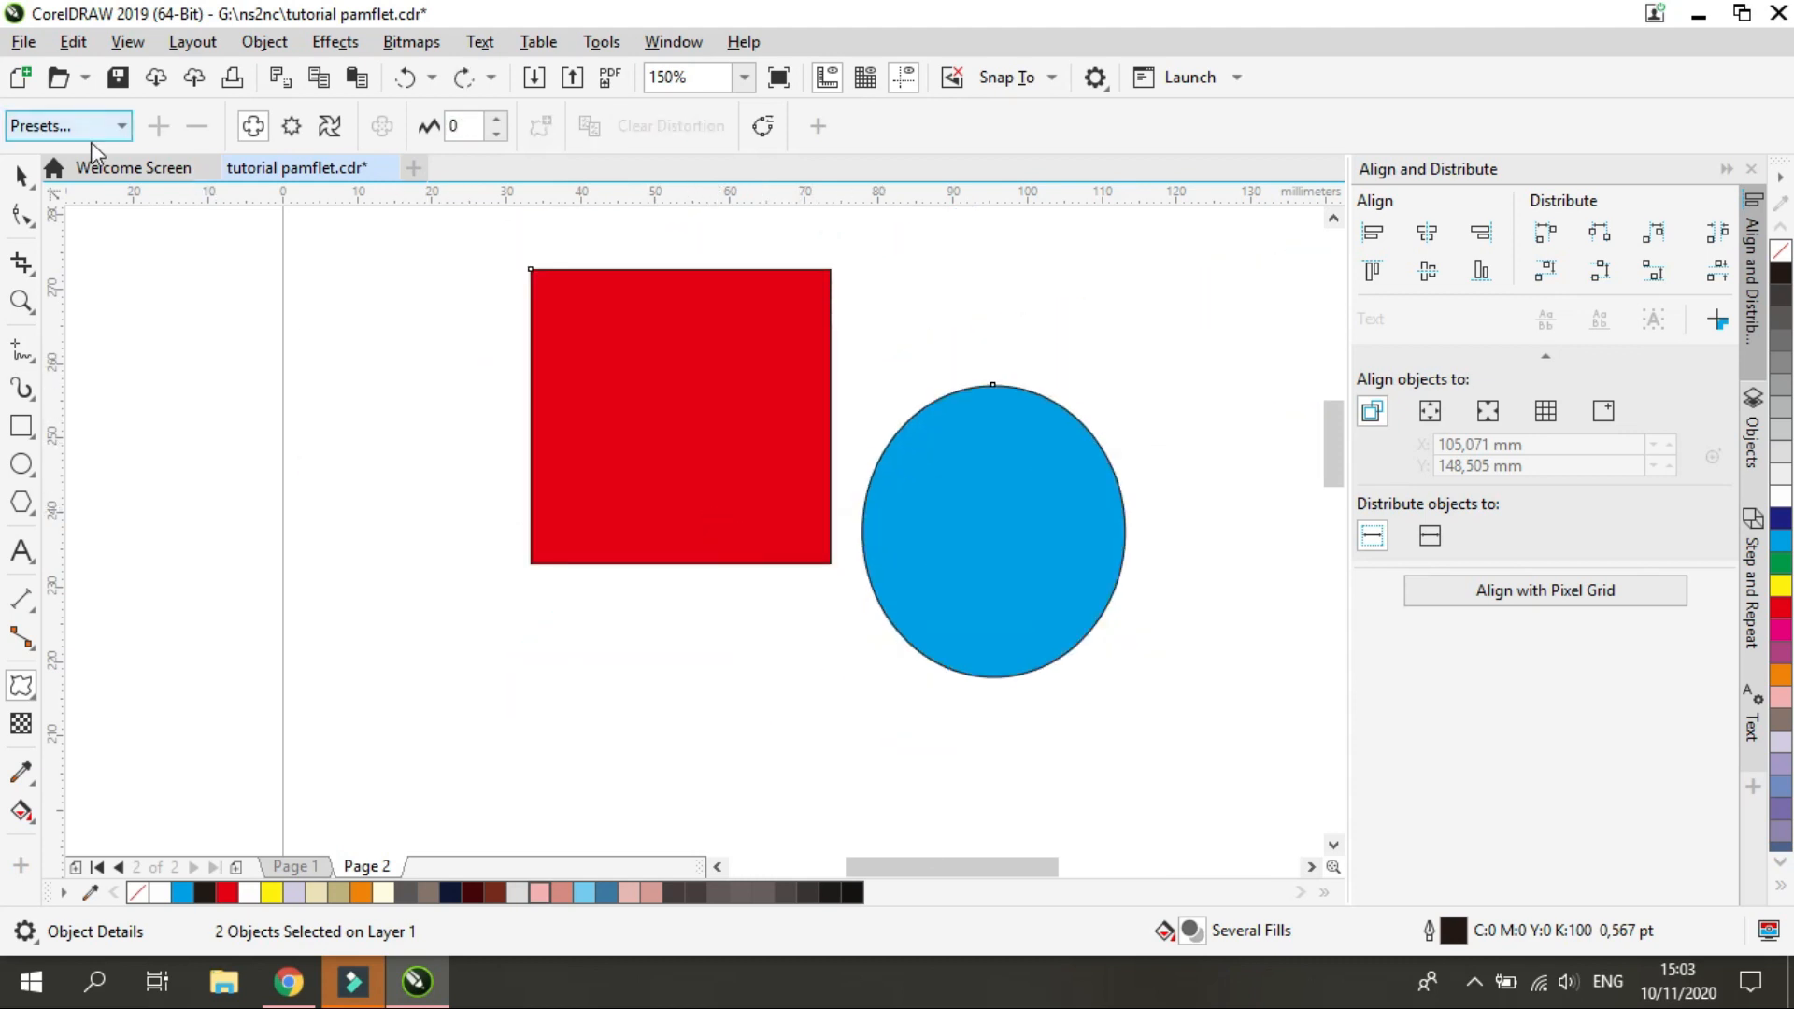
Reshape the red square alone with an envelope, pulling its lower corners, upper midpoint and upper right corner out of place
click(20, 176)
click(428, 508)
click(588, 414)
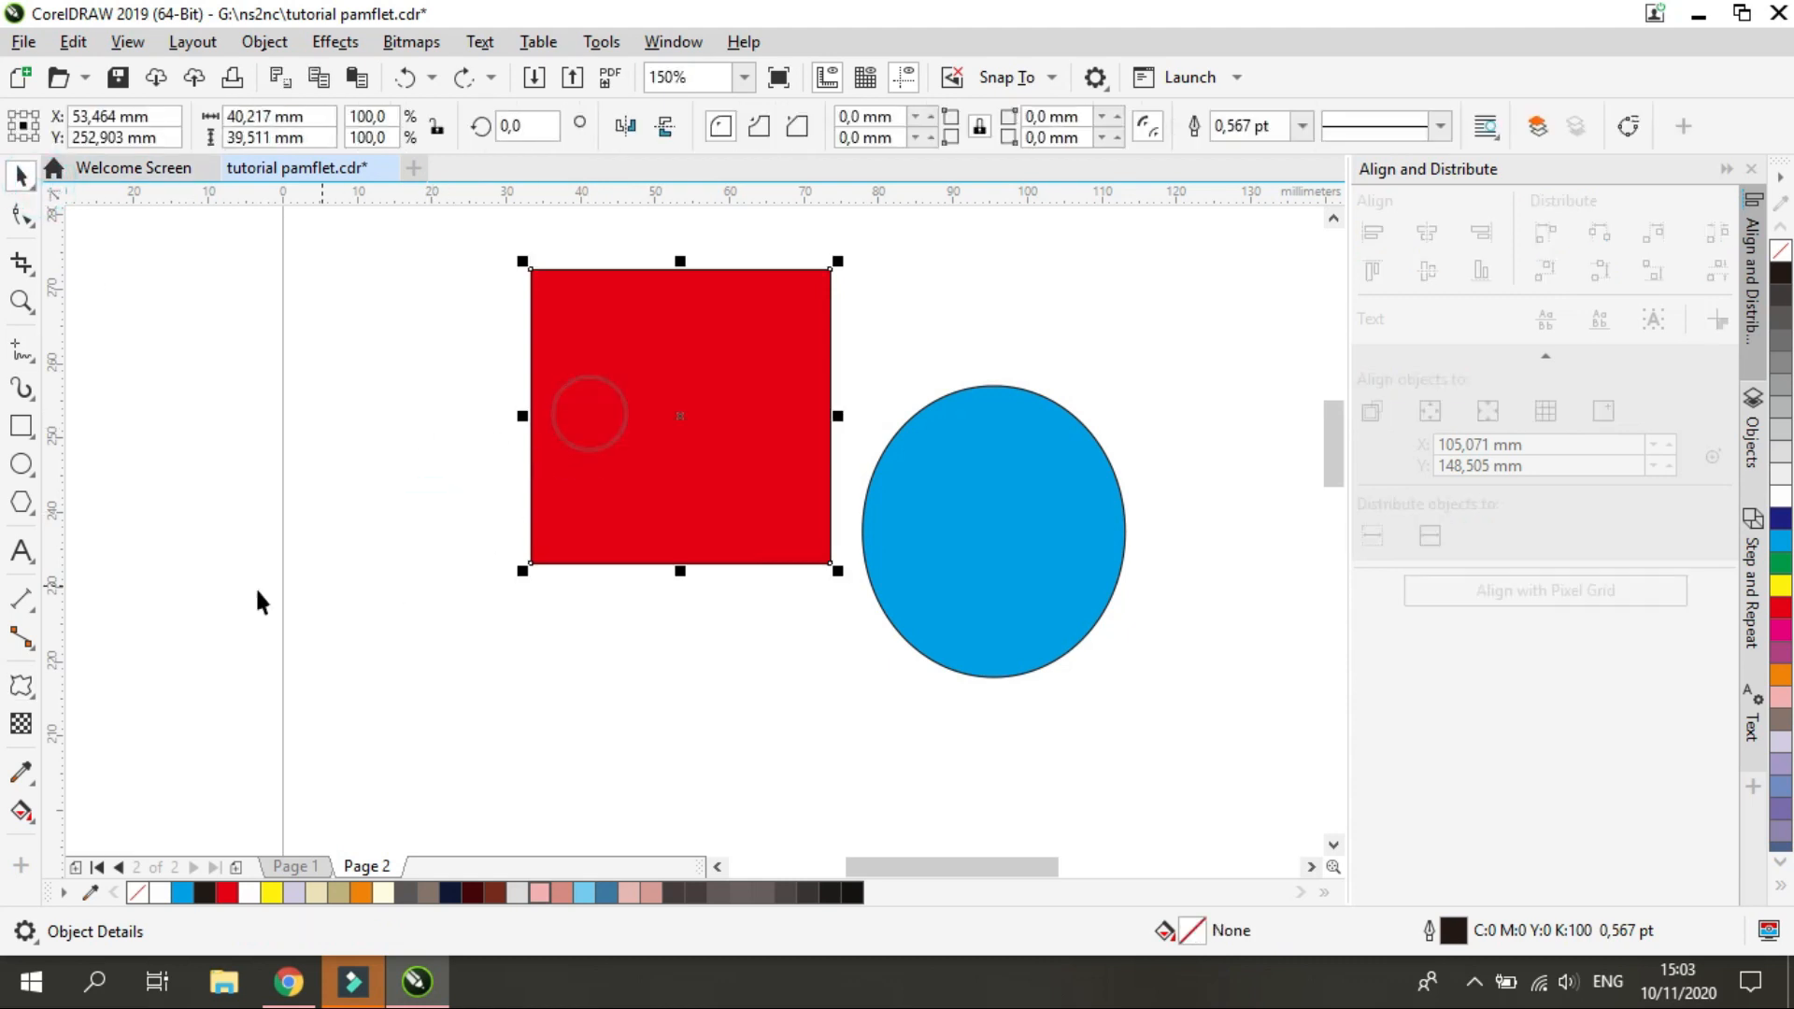
click(21, 685)
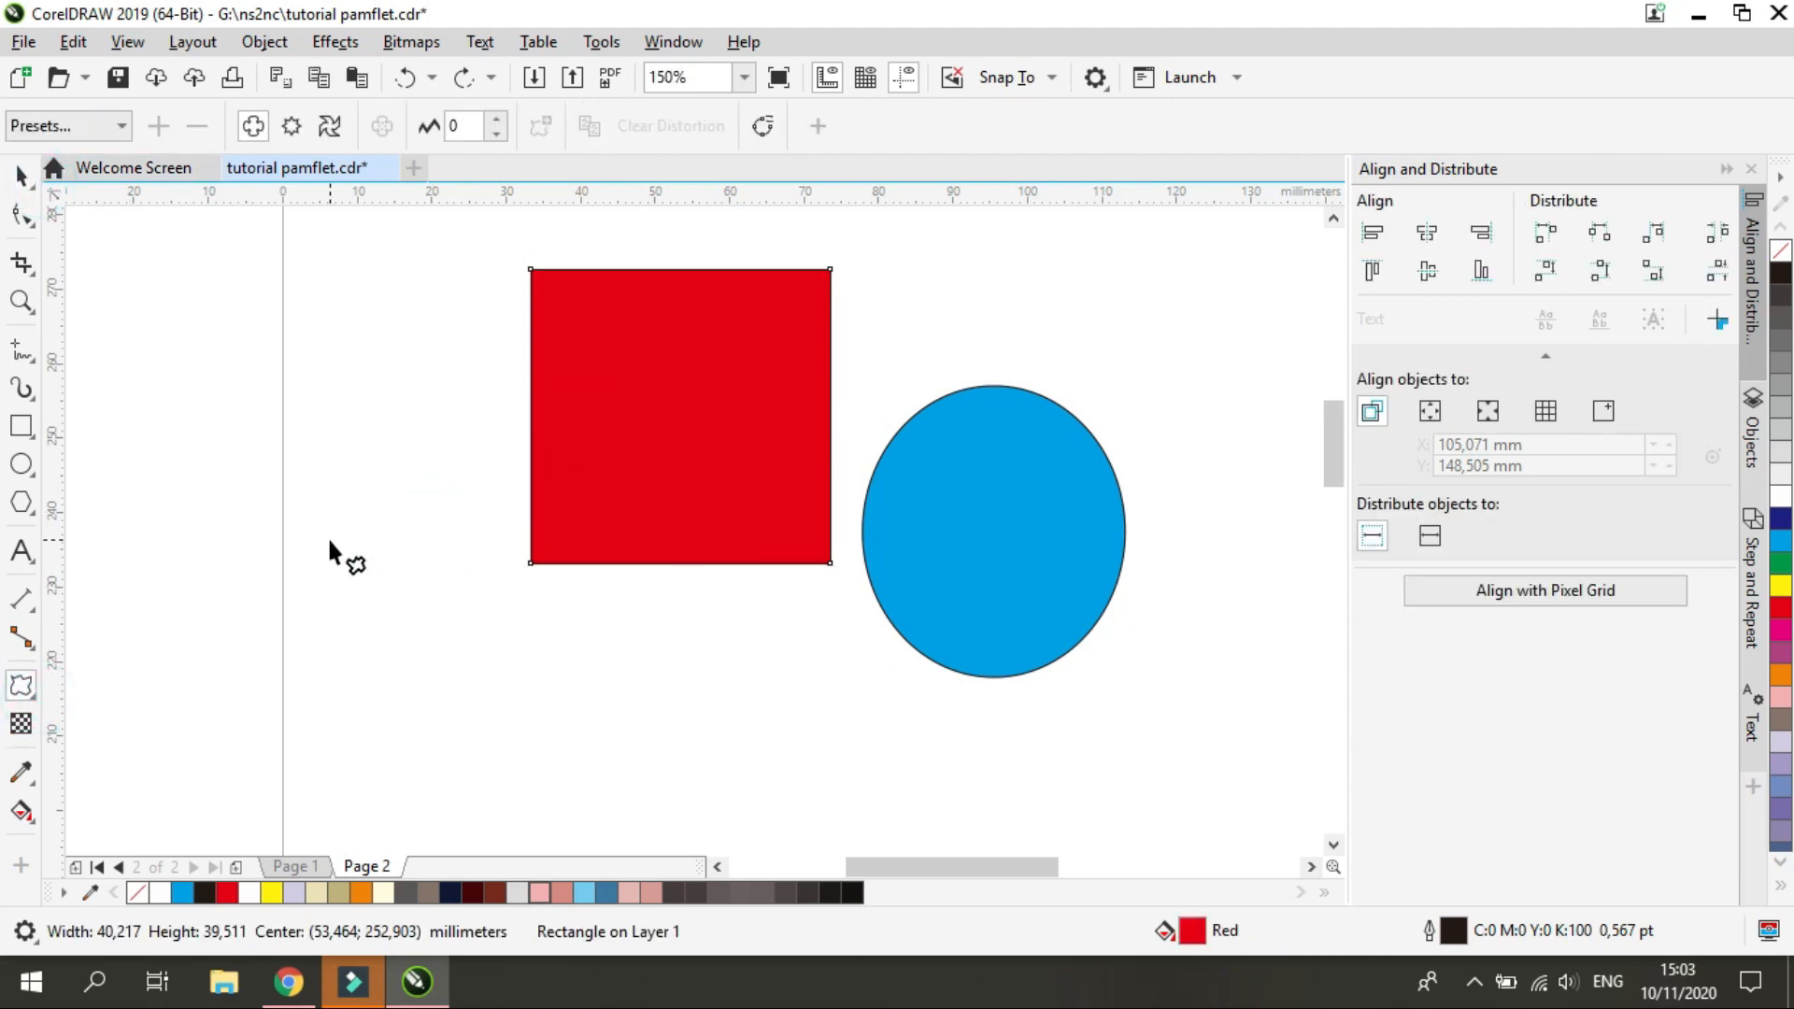
click(36, 700)
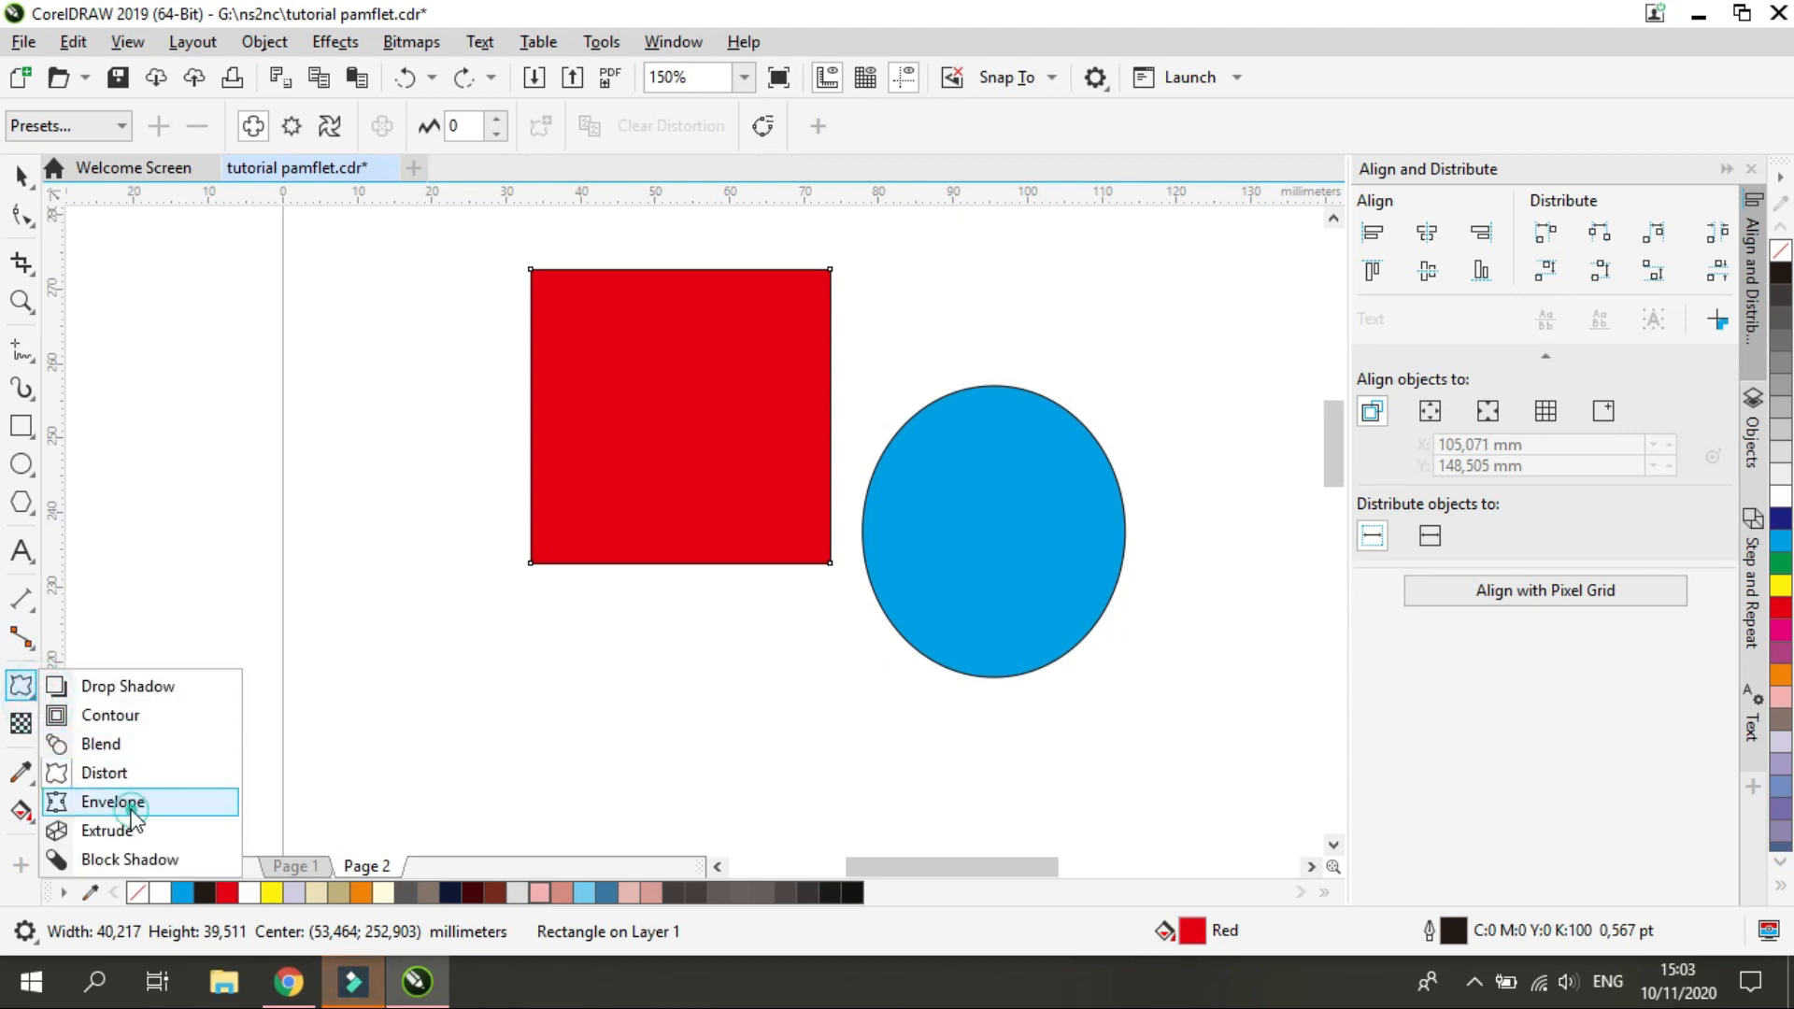
click(126, 801)
drag(528, 564, 591, 451)
drag(828, 565, 520, 611)
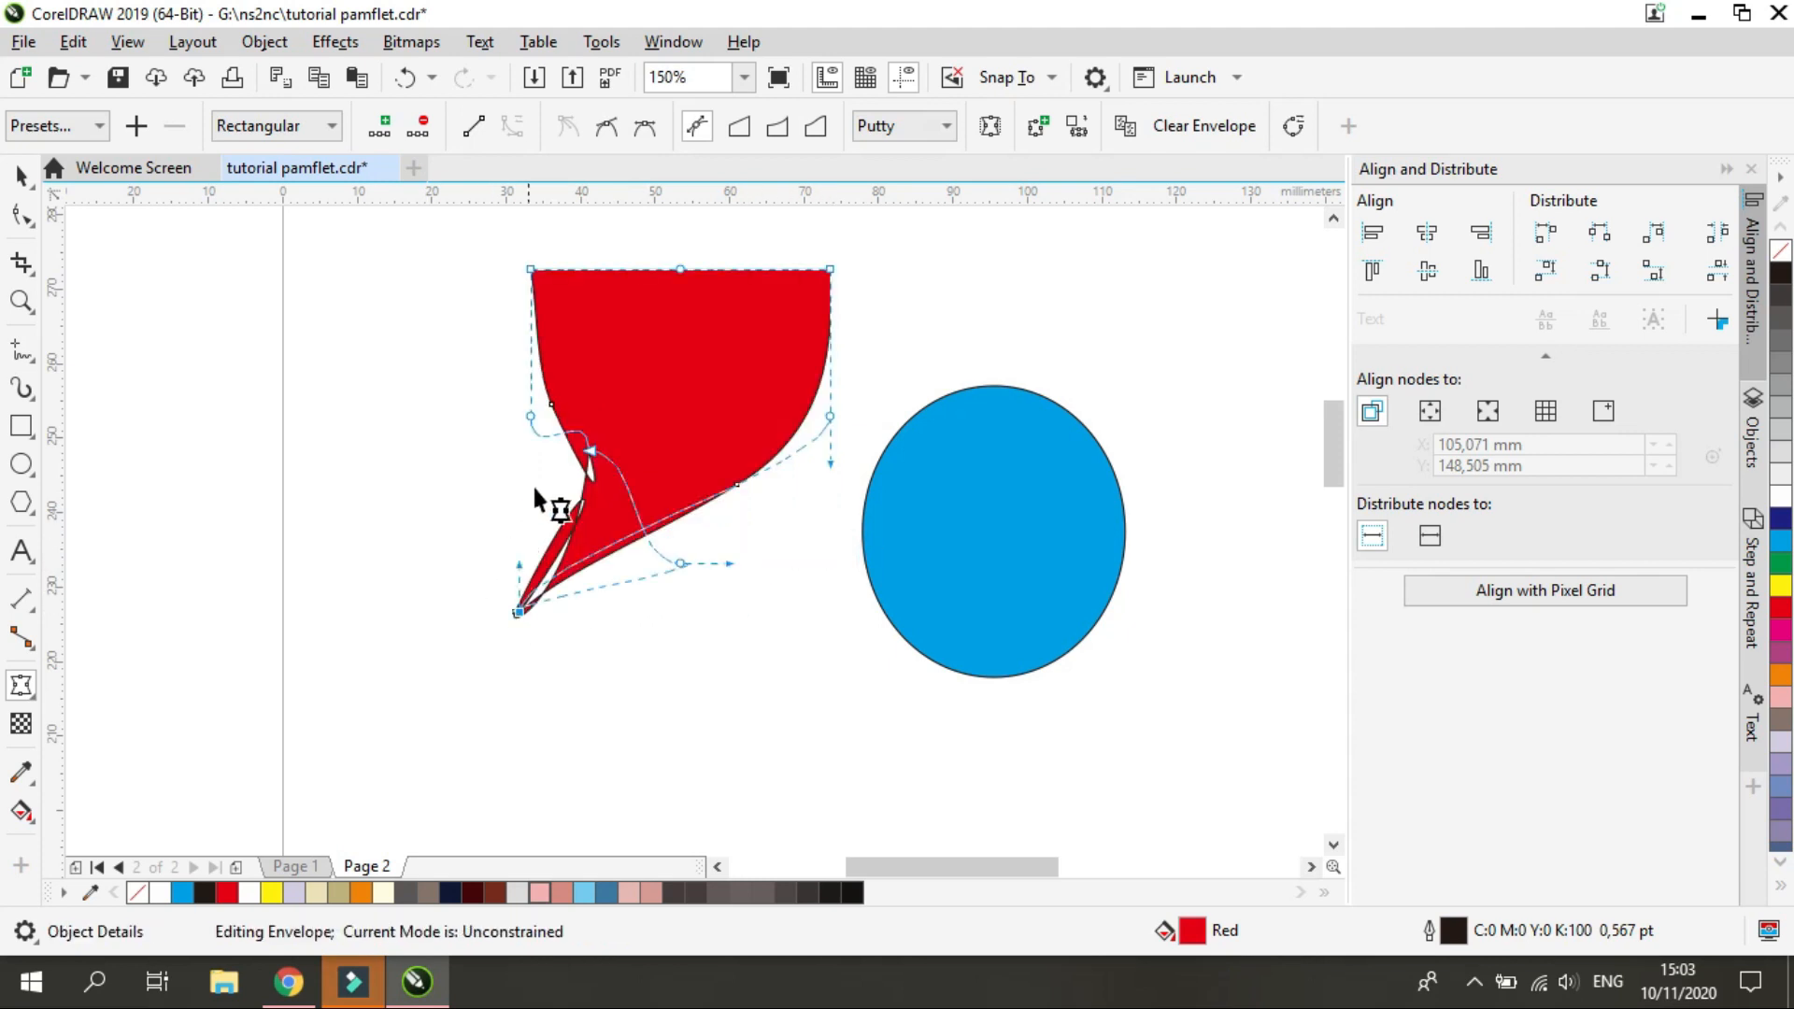
drag(681, 270, 726, 447)
drag(826, 271, 713, 517)
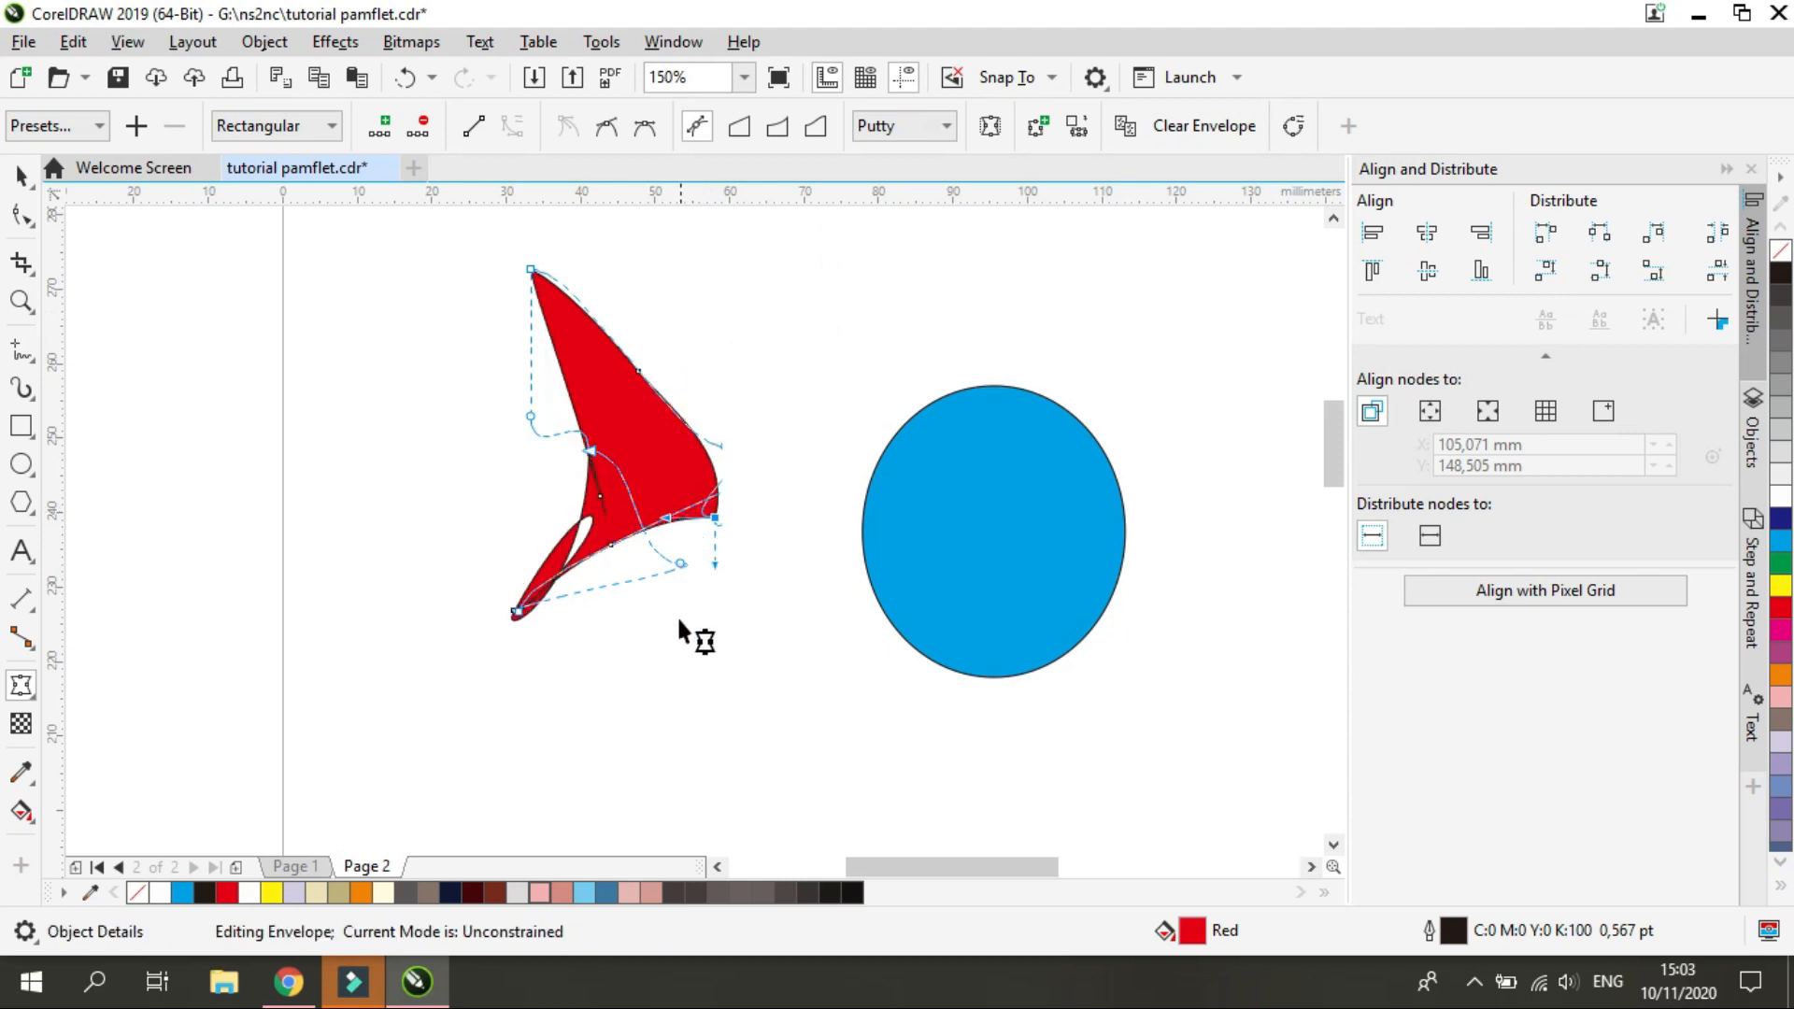
Undo the envelope edits on the red square
key(ctrl+z)
key(ctrl+z)
key(ctrl+z)
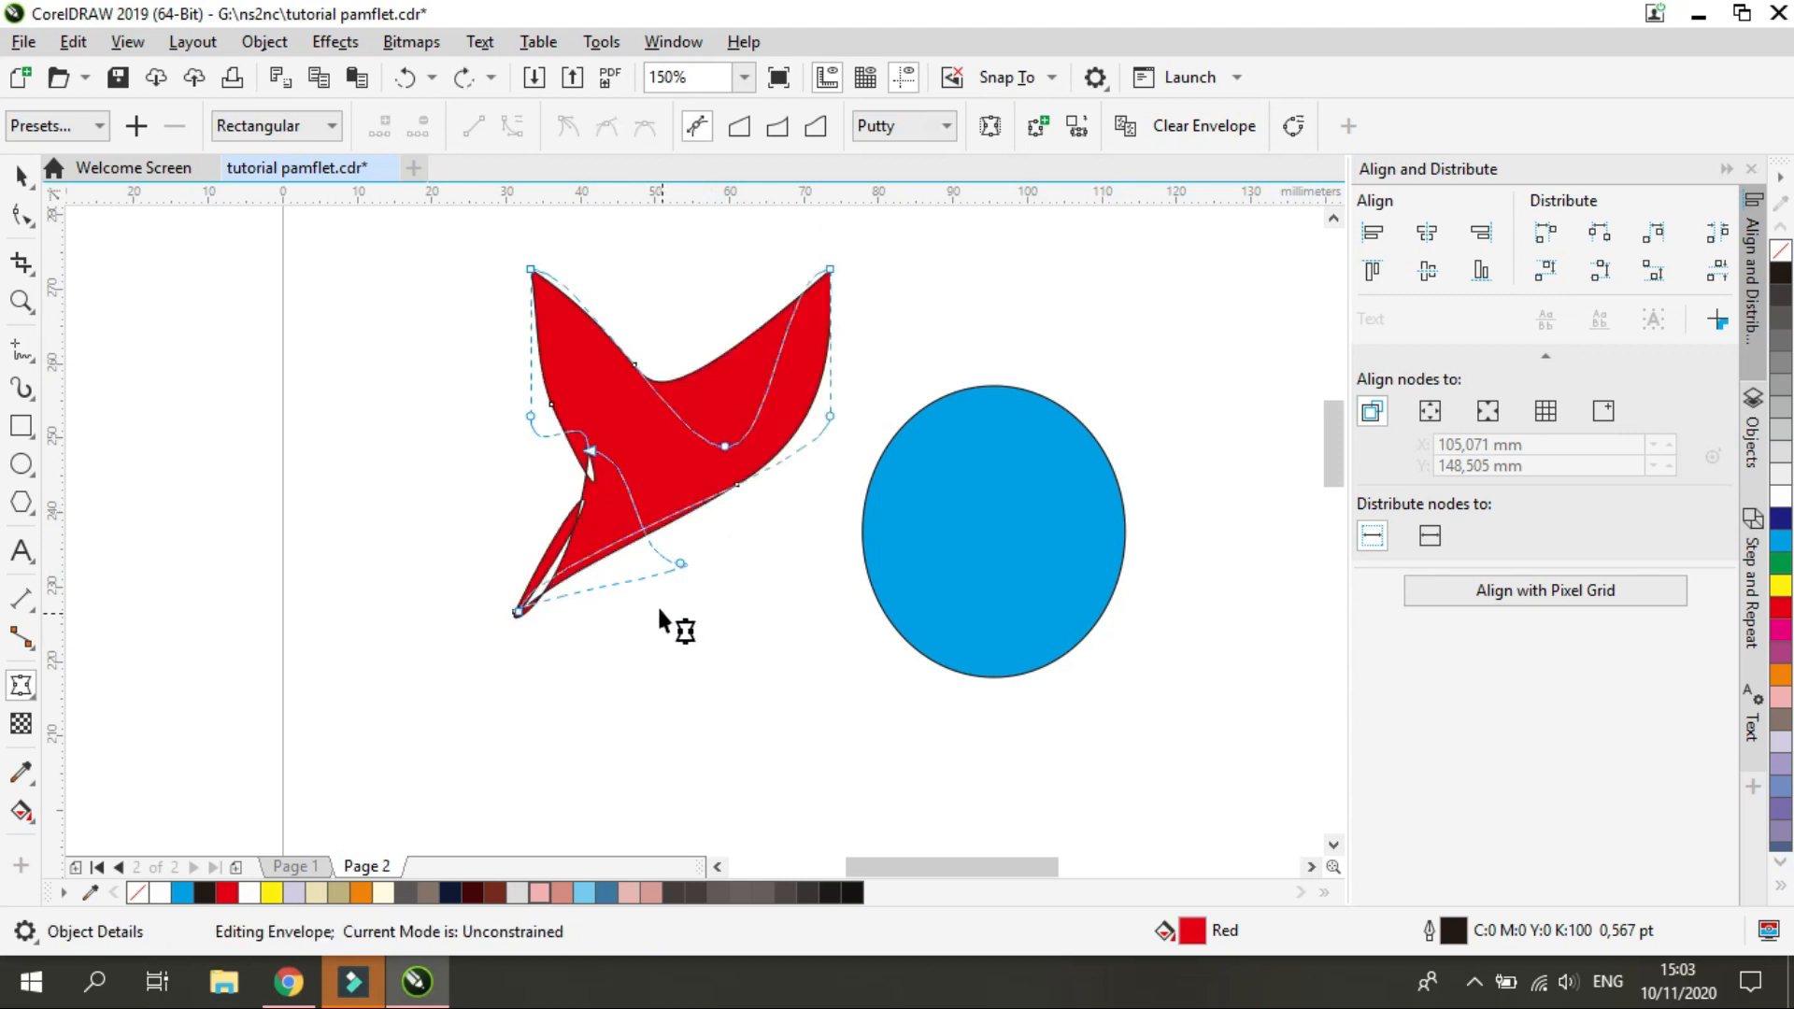
Extrude the red square toward its lower left and try a block shadow on it in the same direction
click(31, 694)
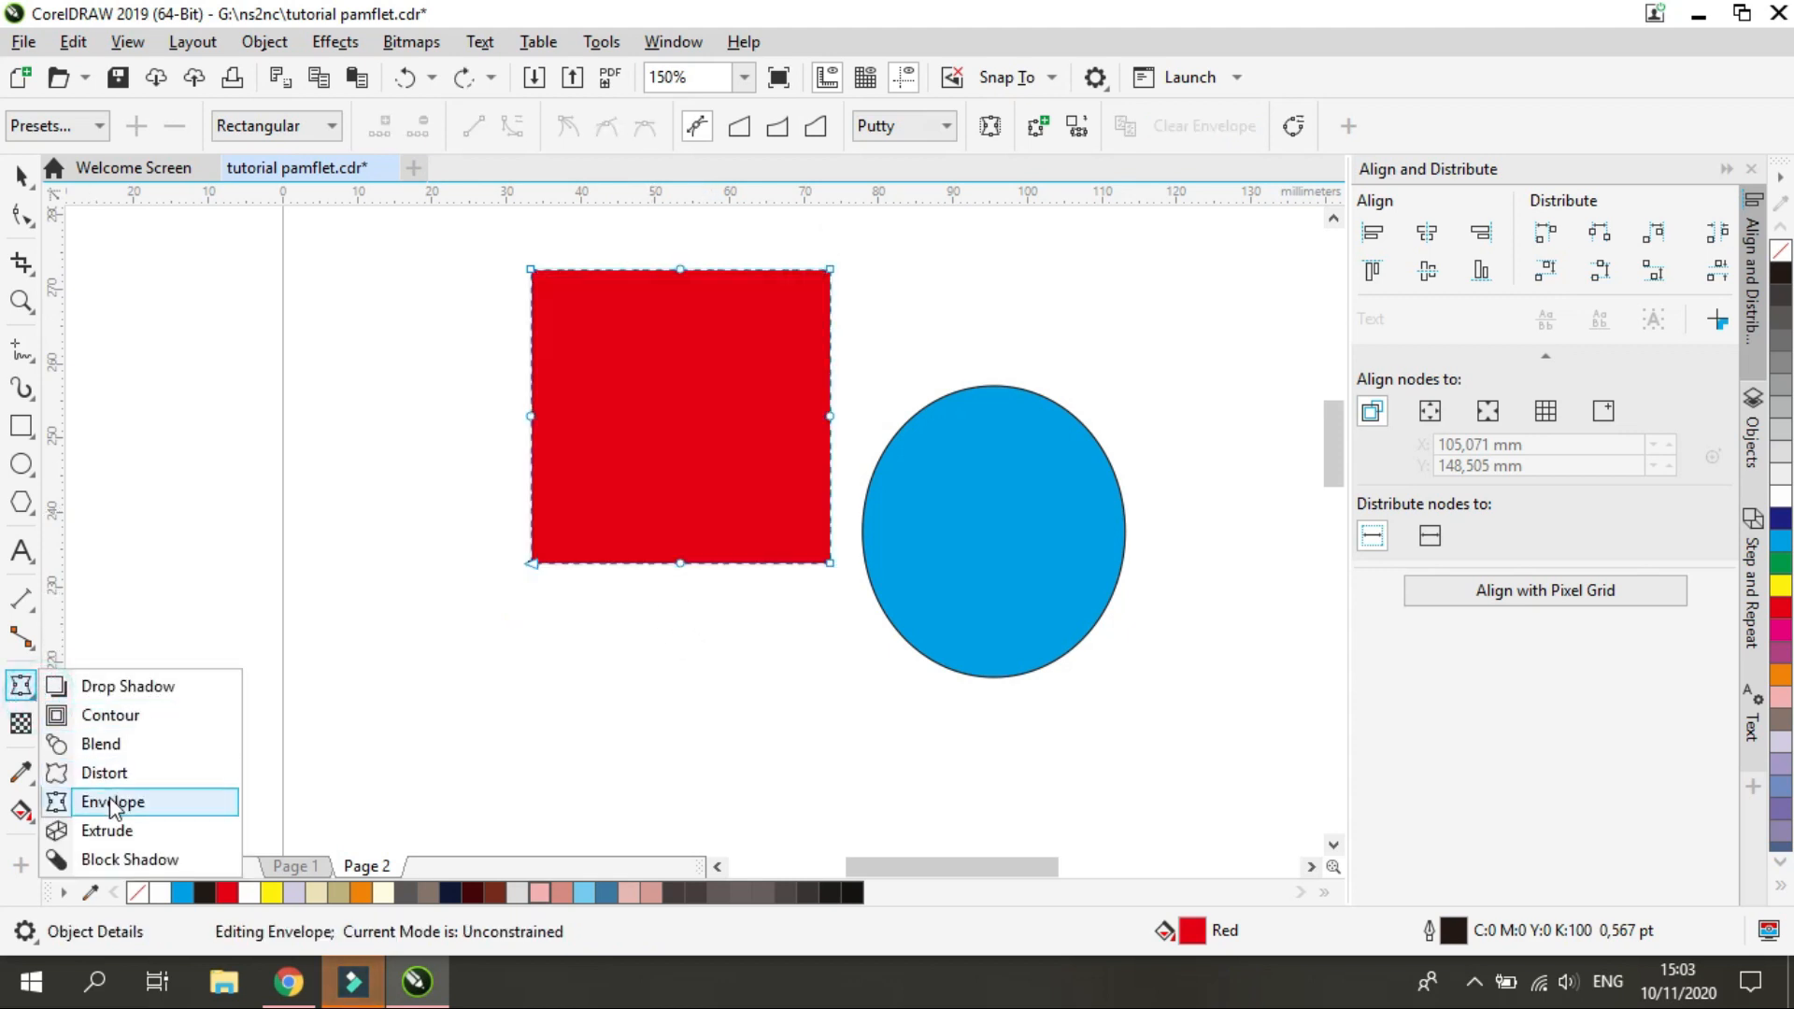
click(100, 841)
drag(680, 416, 427, 653)
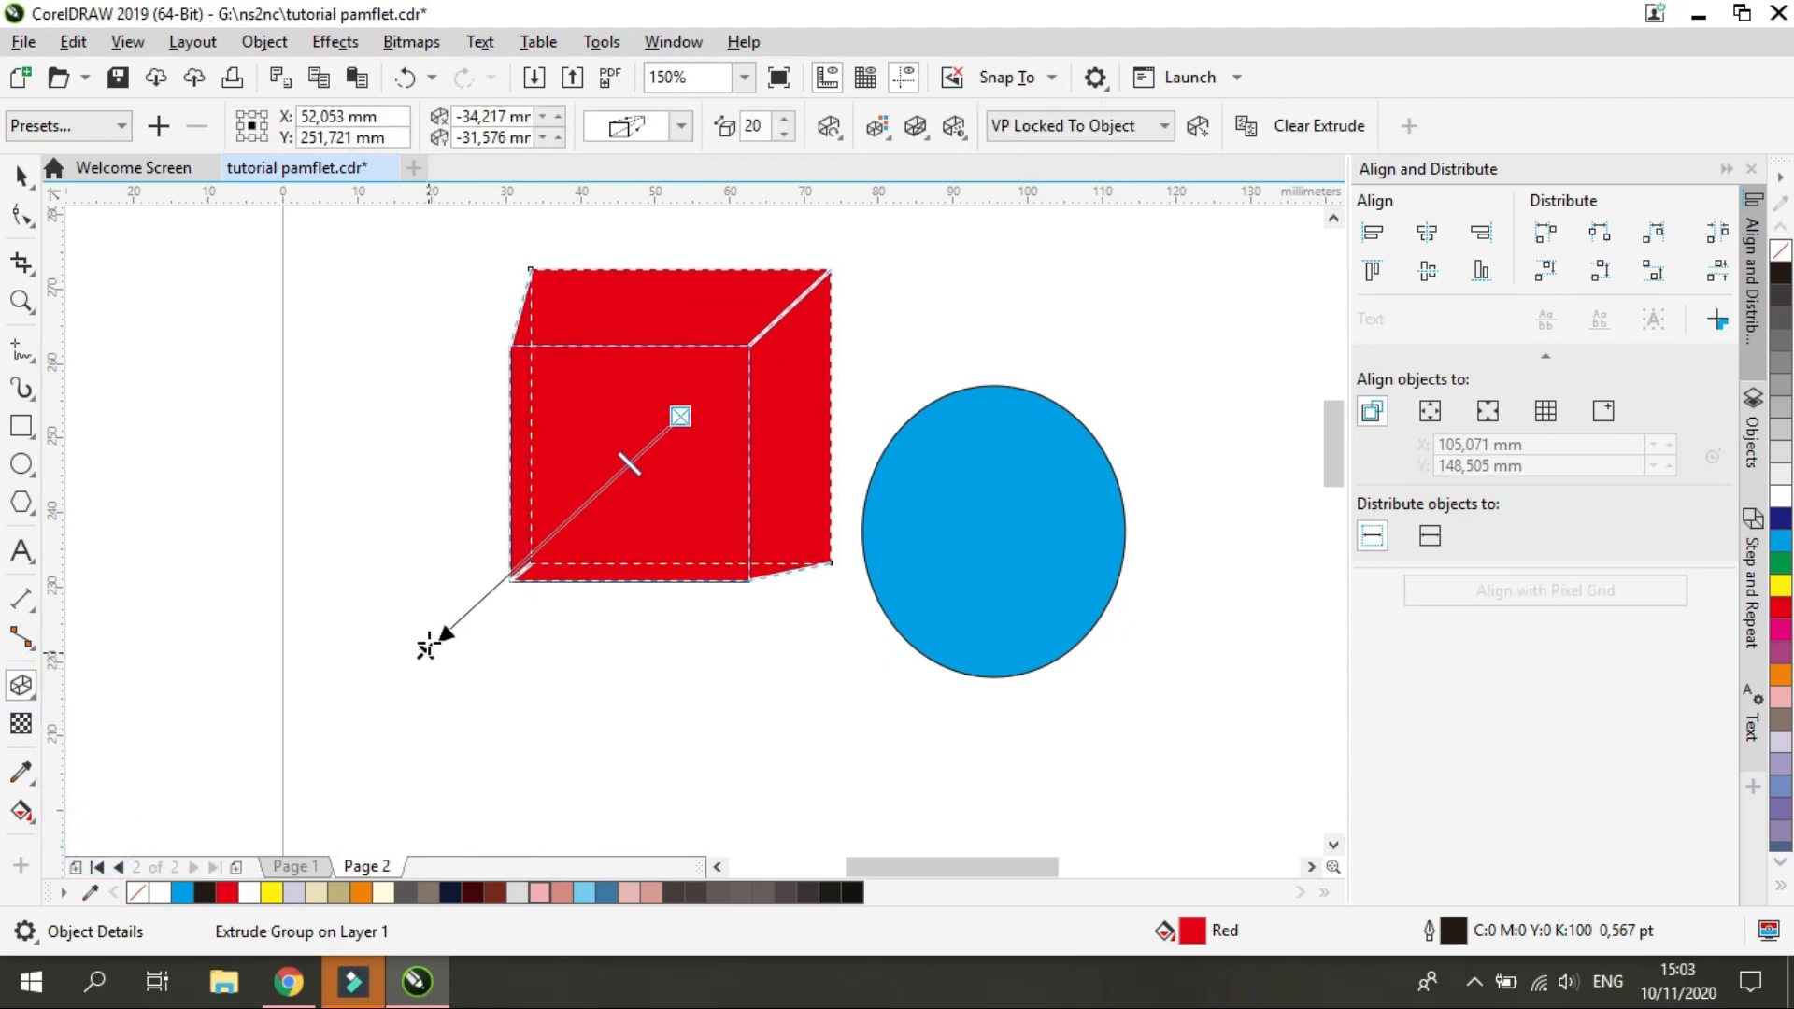
click(428, 592)
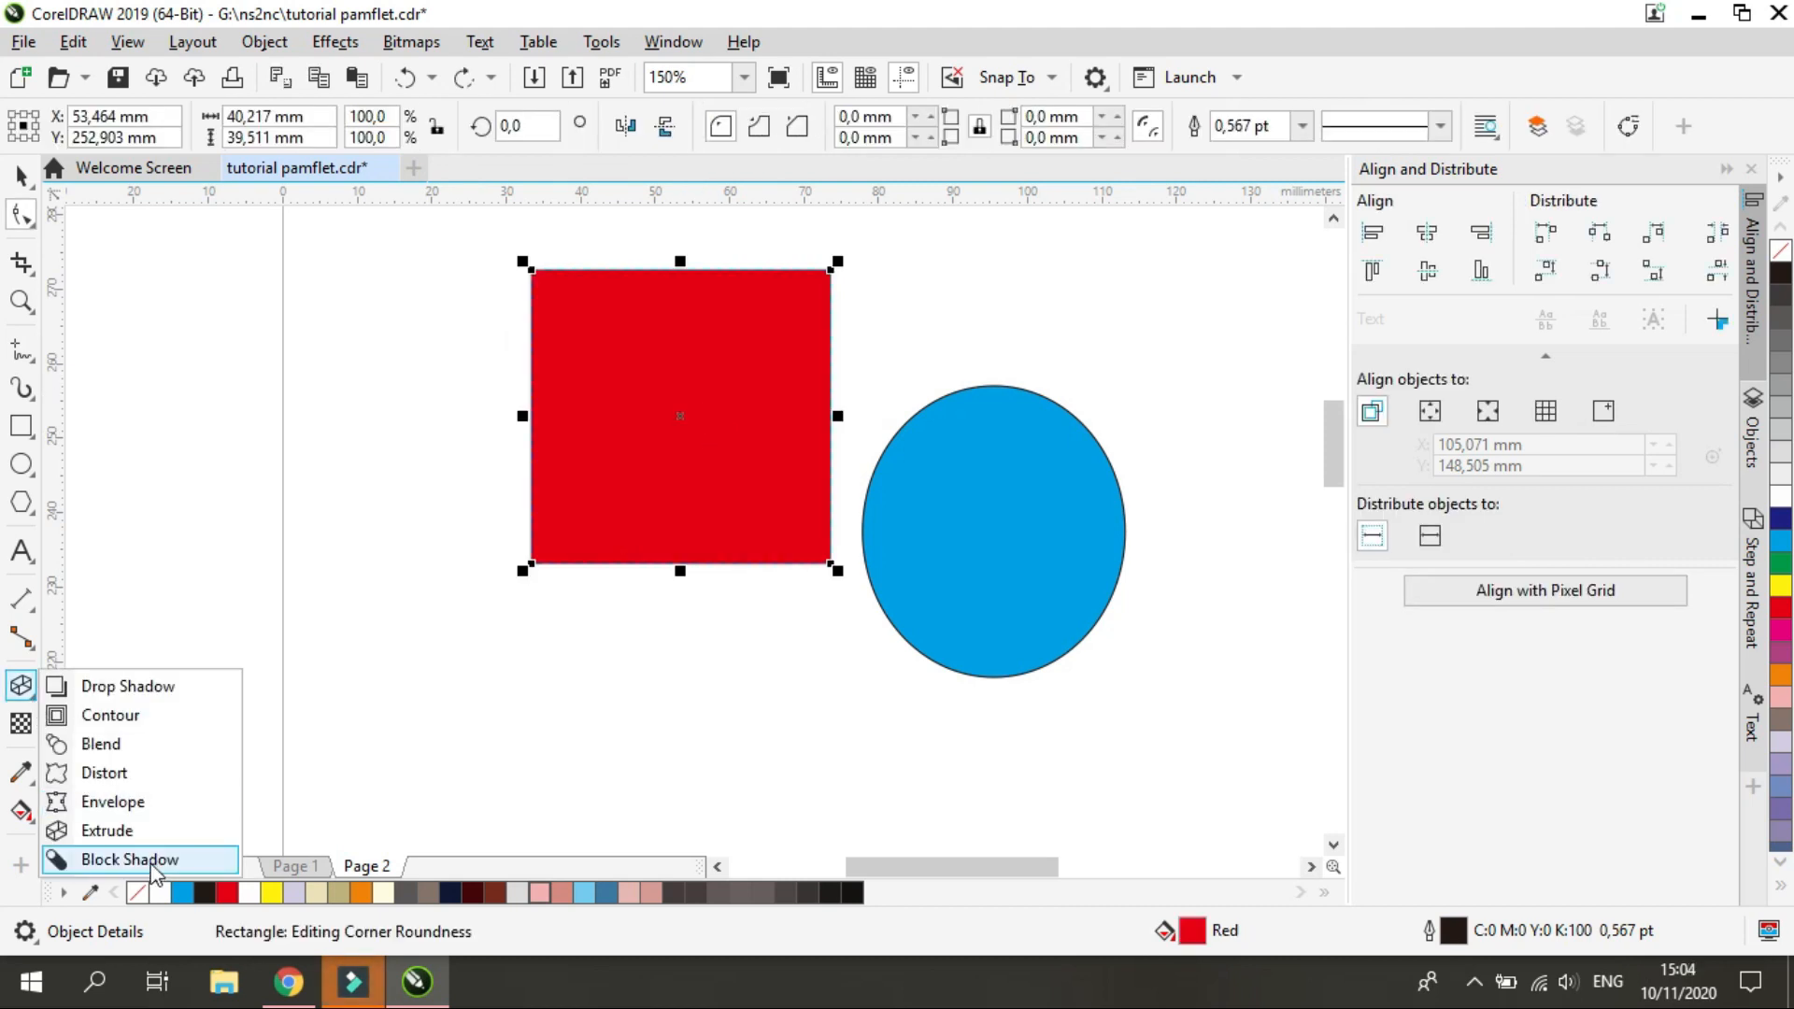
click(130, 859)
drag(722, 405, 496, 540)
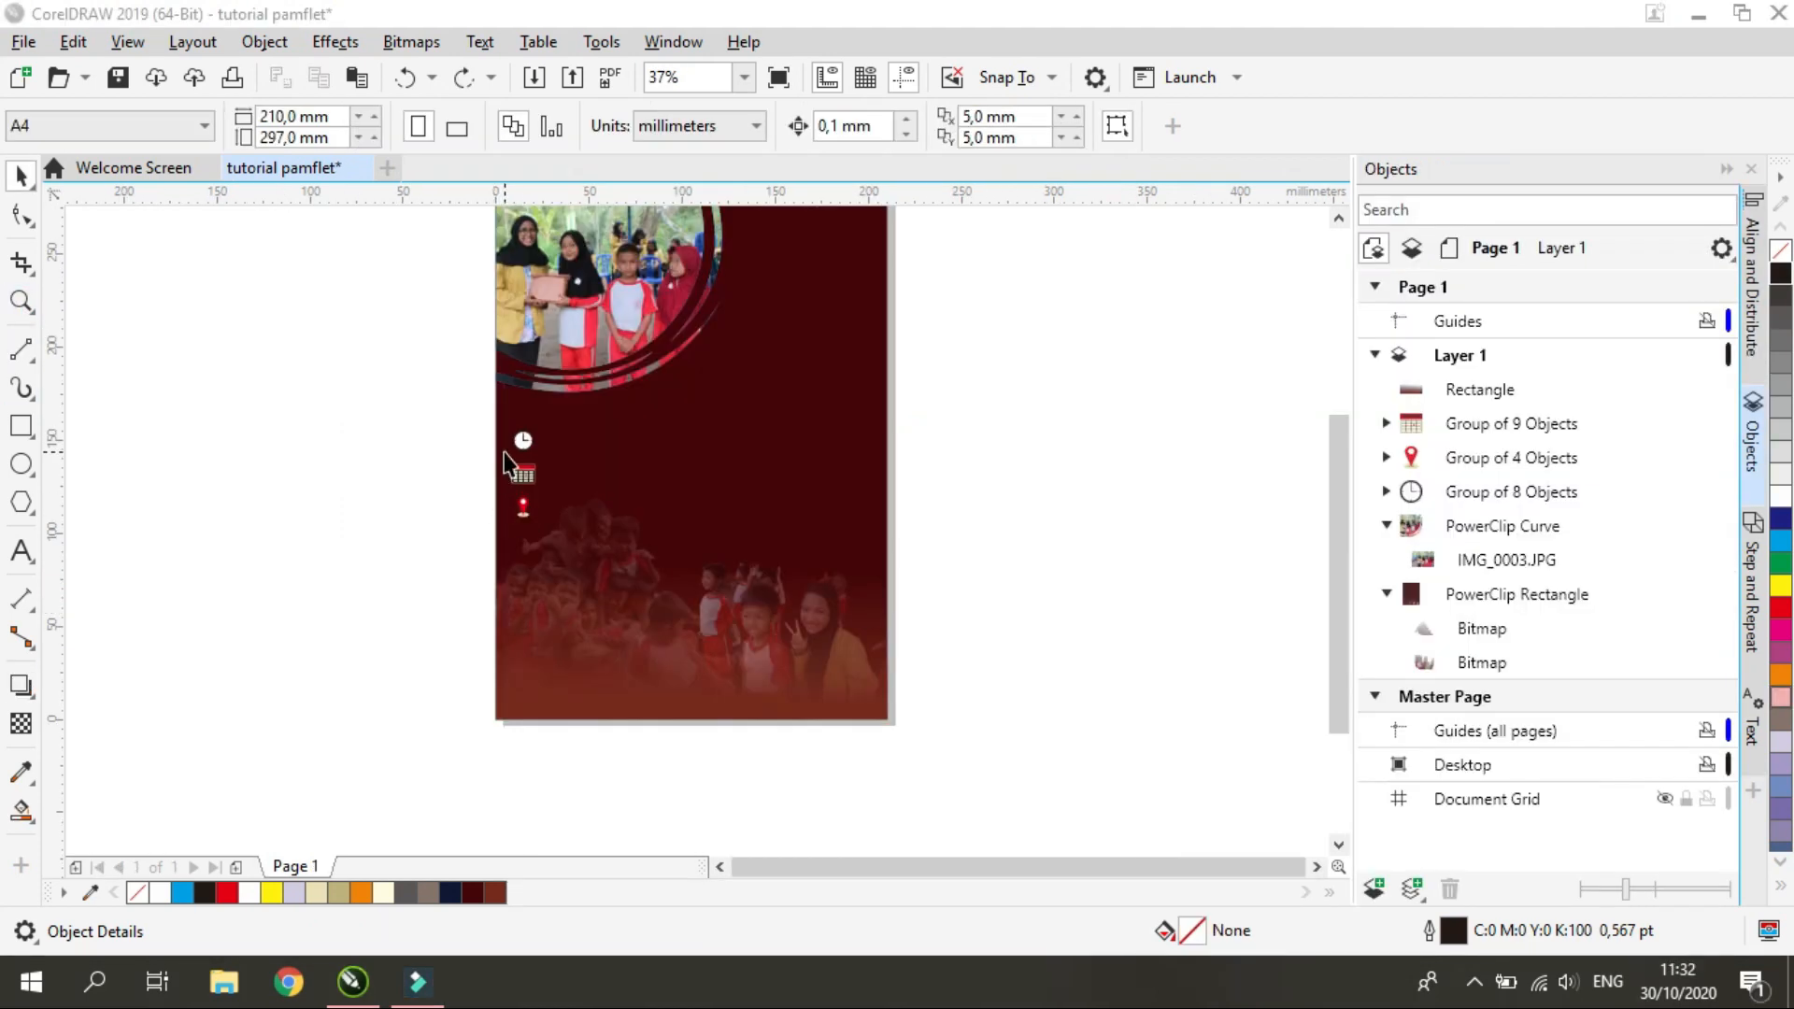
Draw a rectangle about 113 by 67 mm around the three icons and give it a yellow outline
scroll(505, 461, up, 2)
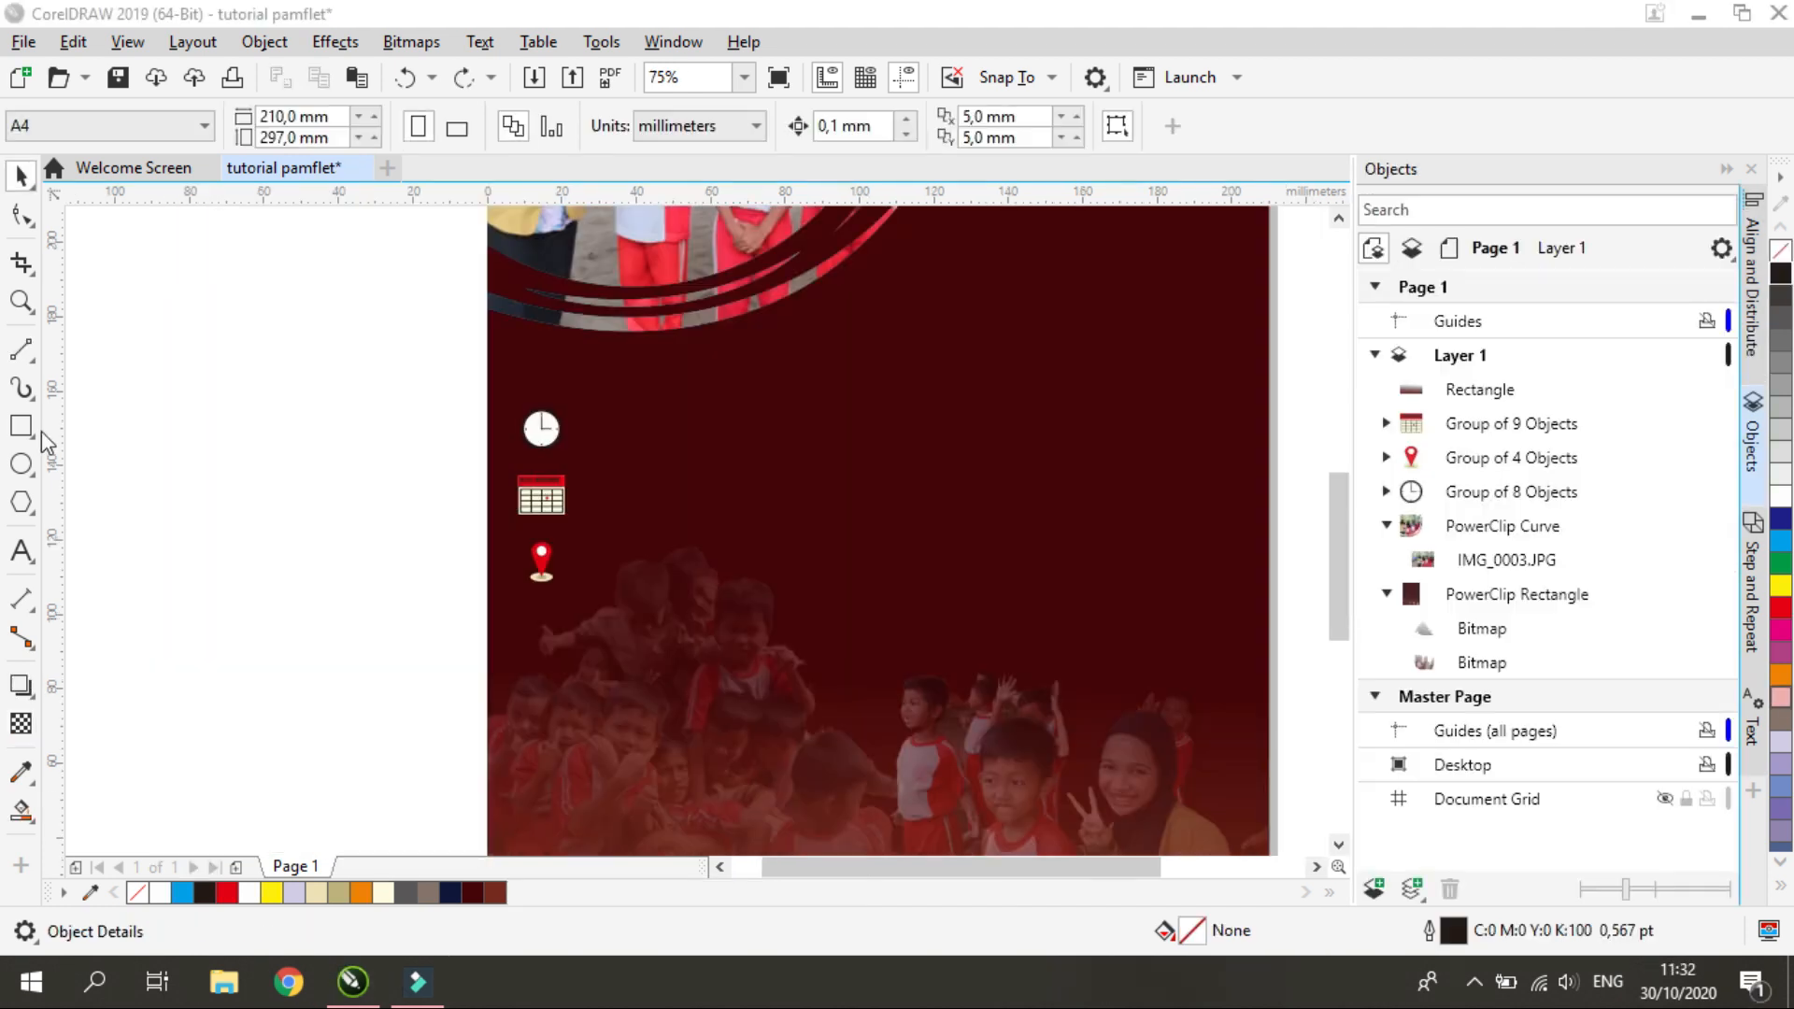
click(22, 427)
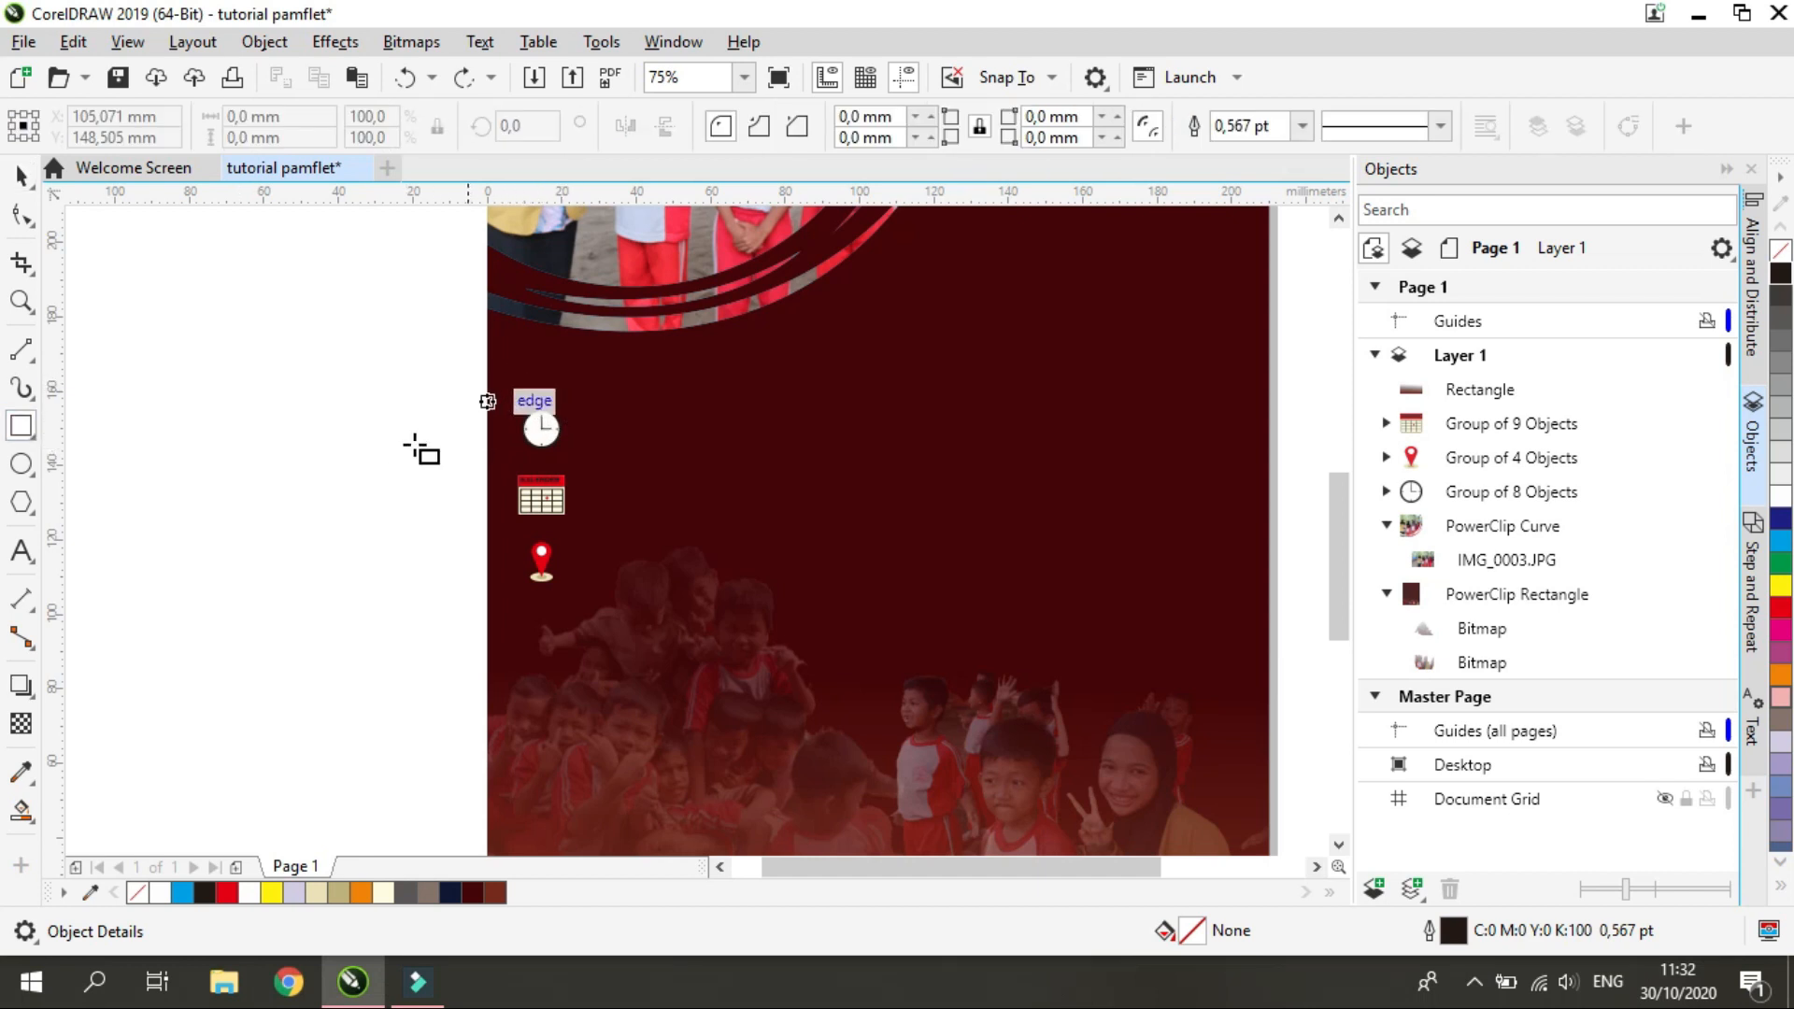
drag(523, 394, 944, 645)
drag(944, 641, 948, 641)
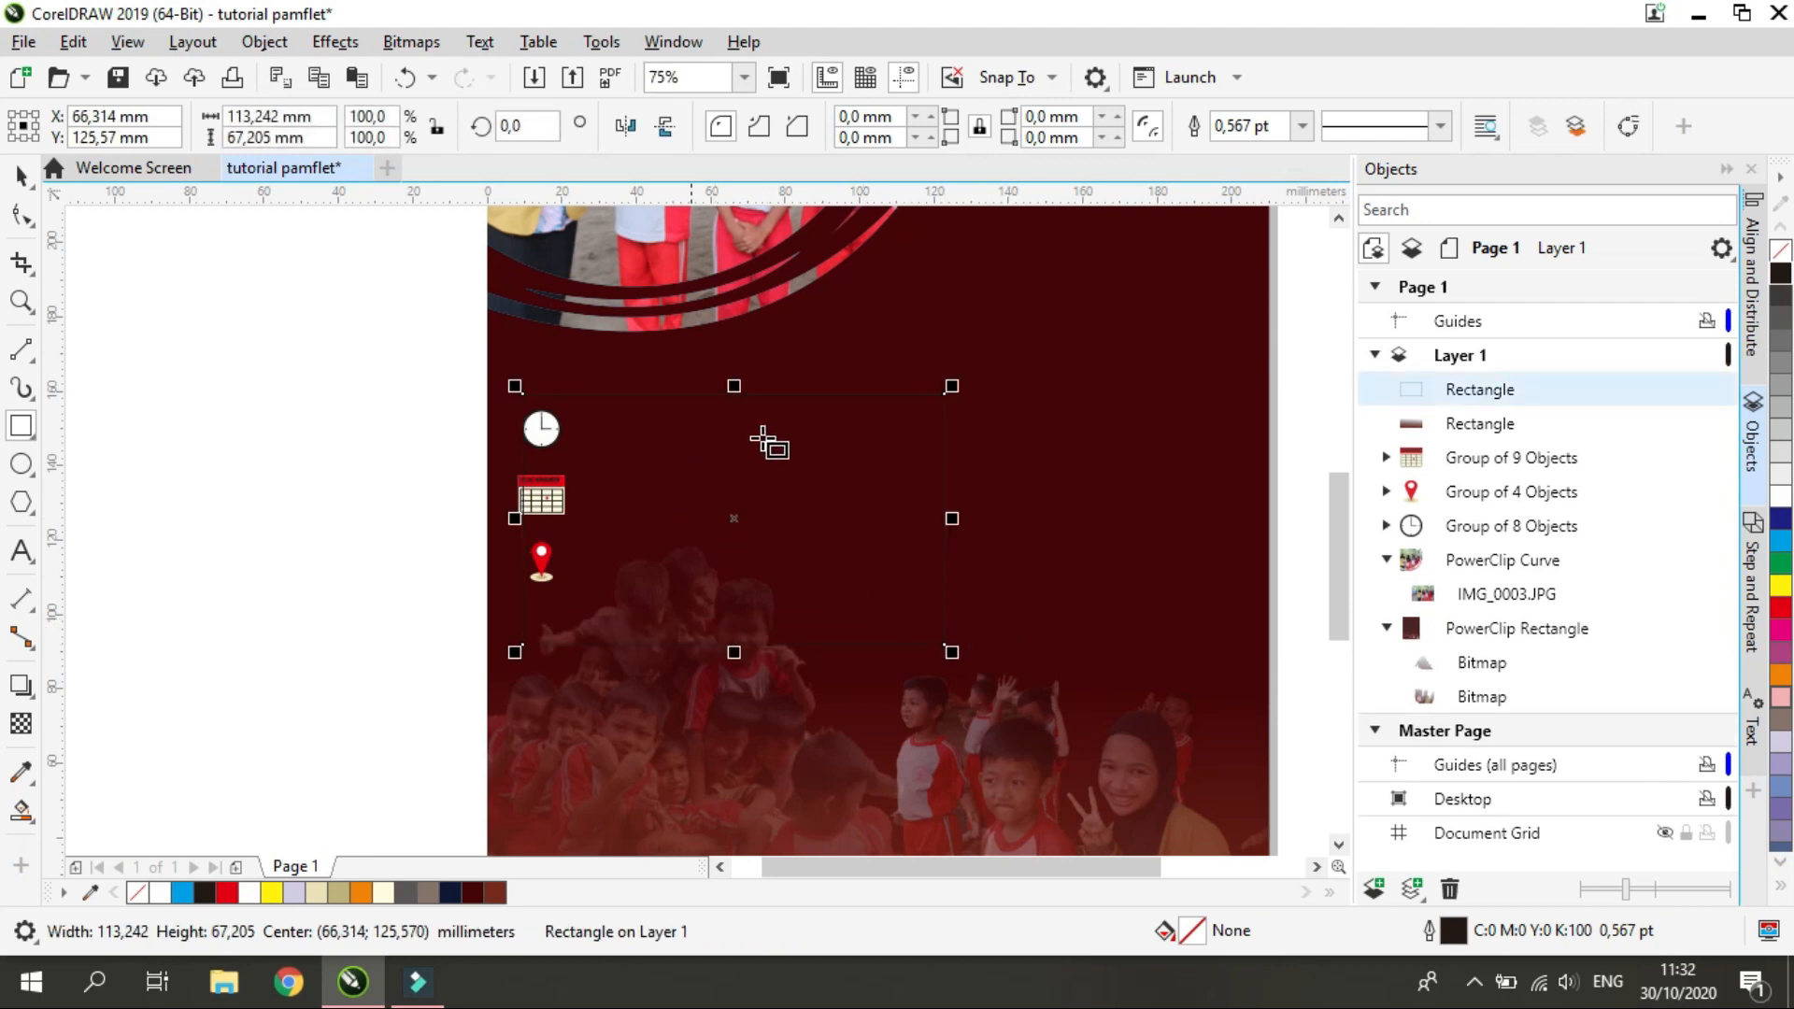
right_click(1782, 586)
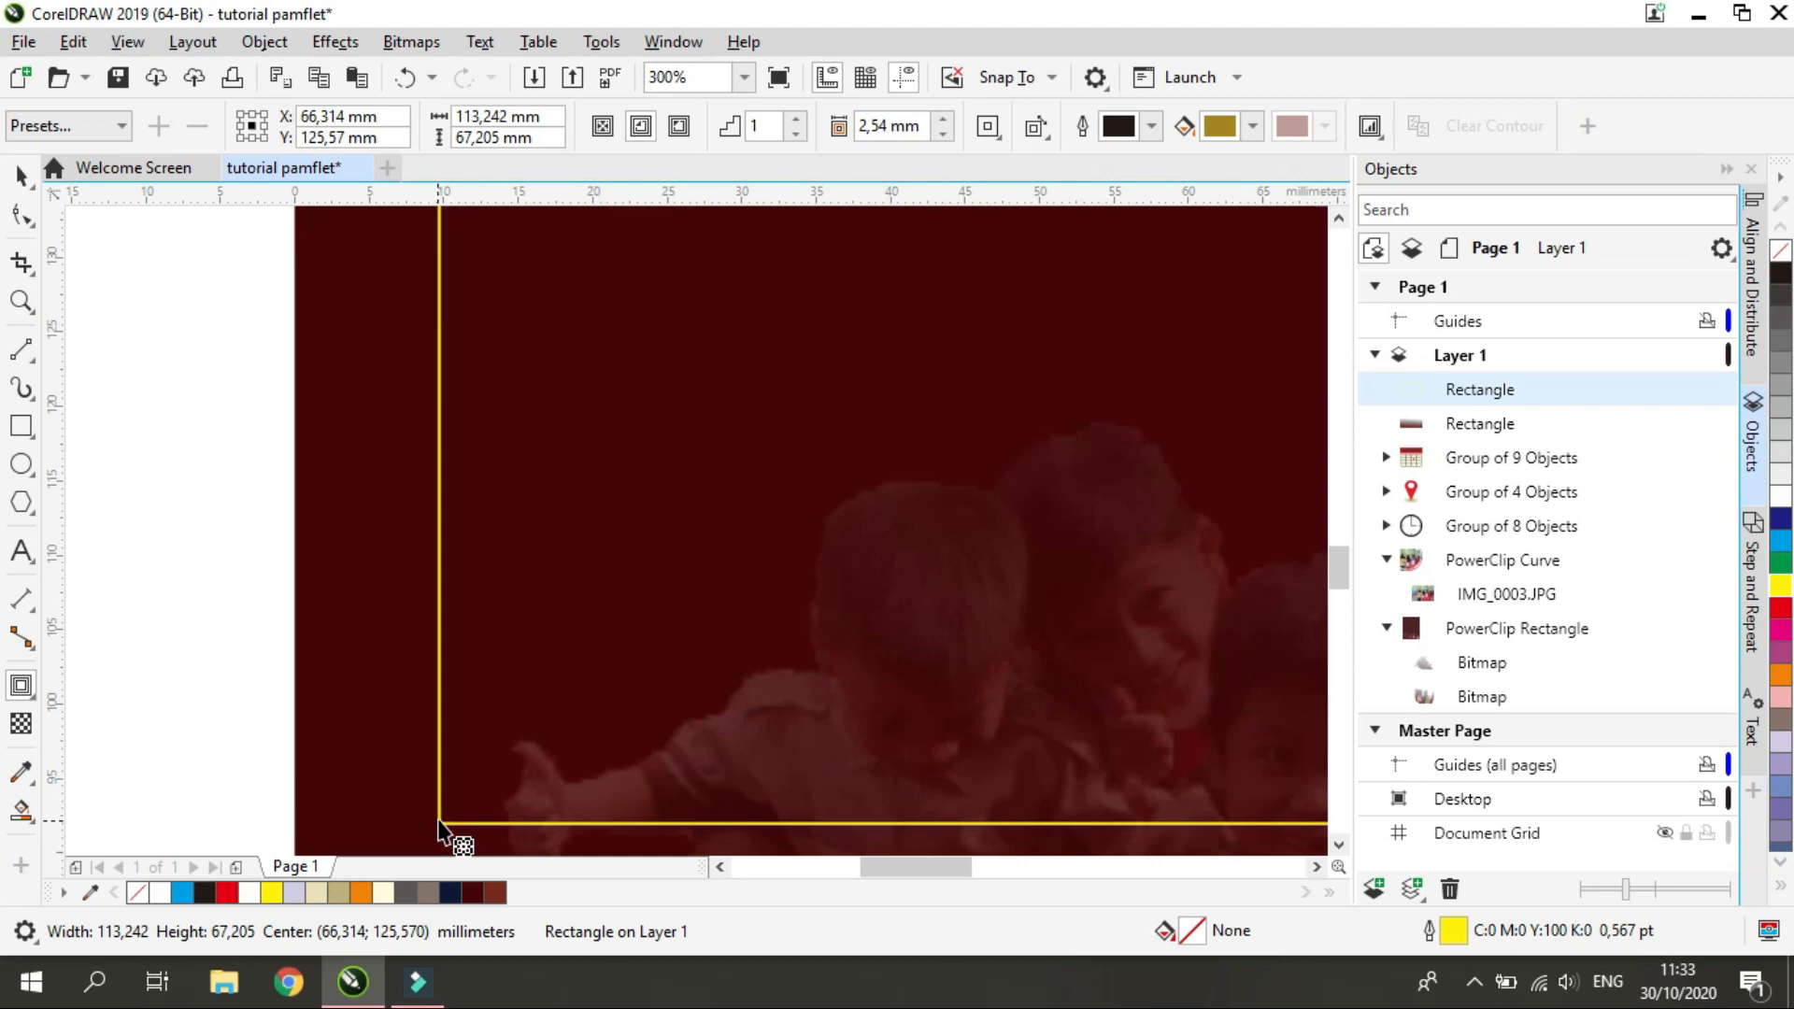
Add a one-step inward contour of about 1.8 mm to the yellow rectangle and move both toward the page's upper right
drag(452, 841, 461, 797)
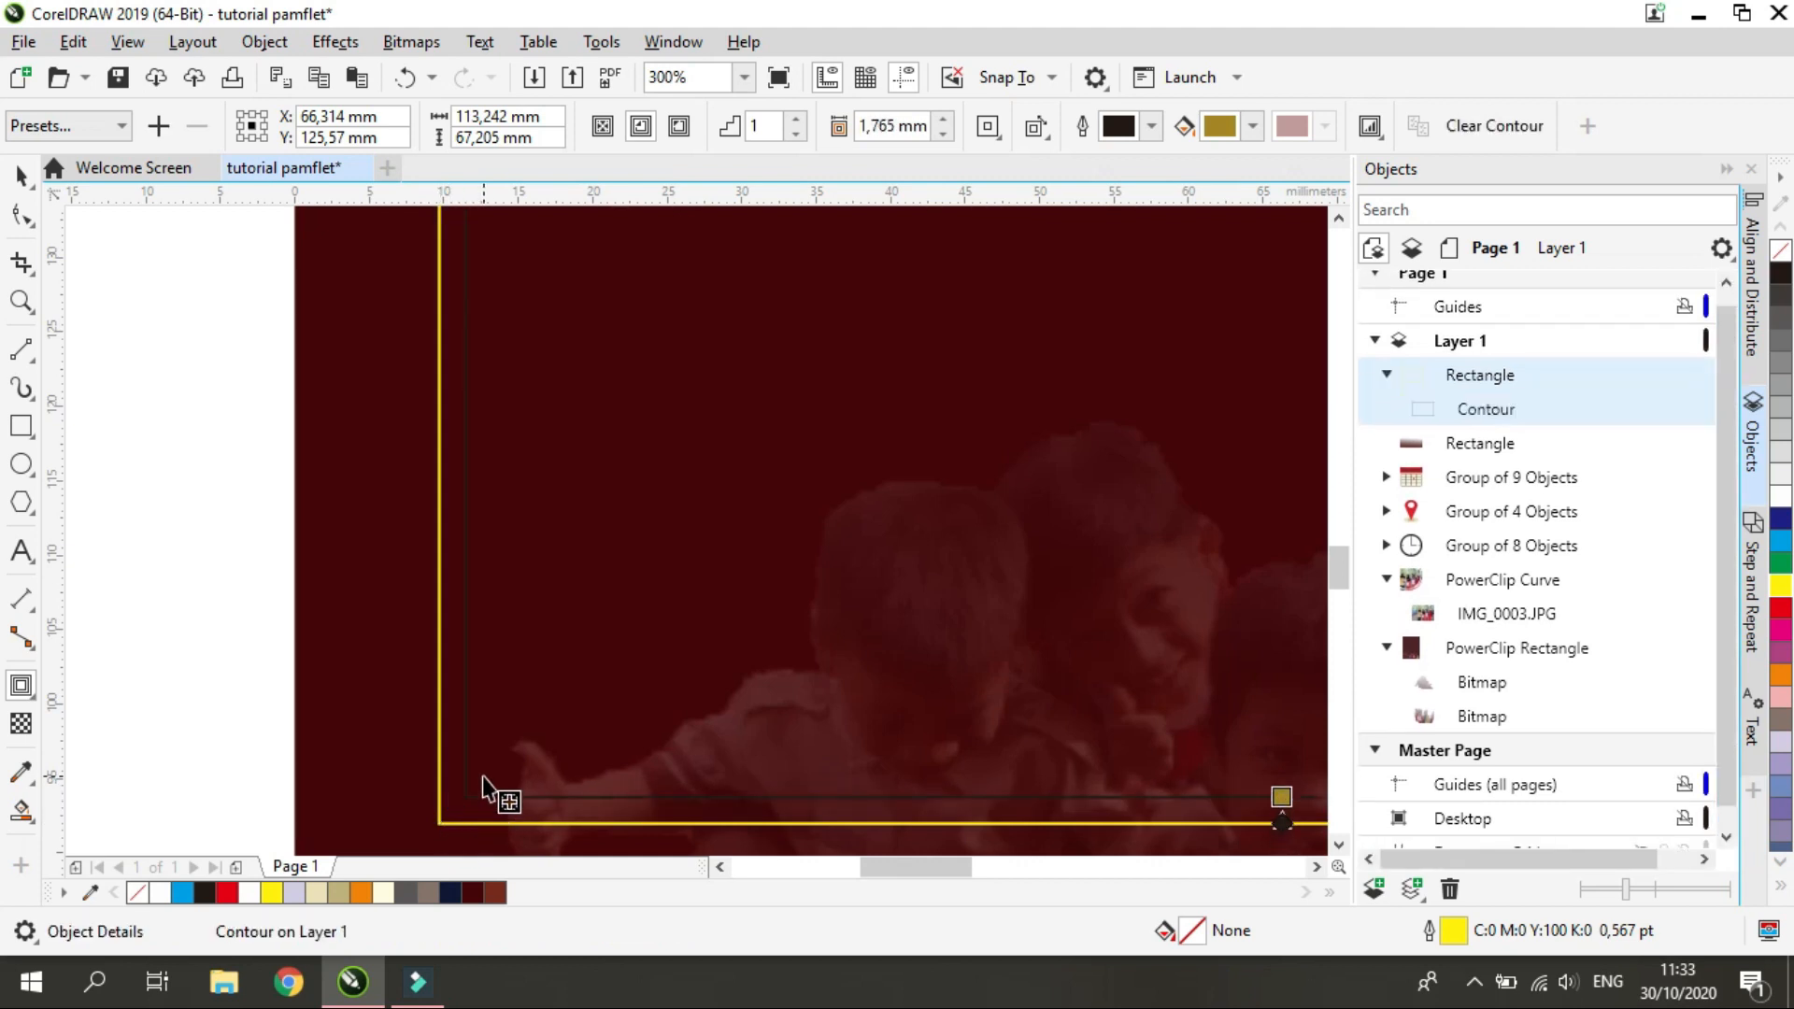
scroll(486, 789, down, 4)
click(21, 175)
drag(670, 654, 951, 585)
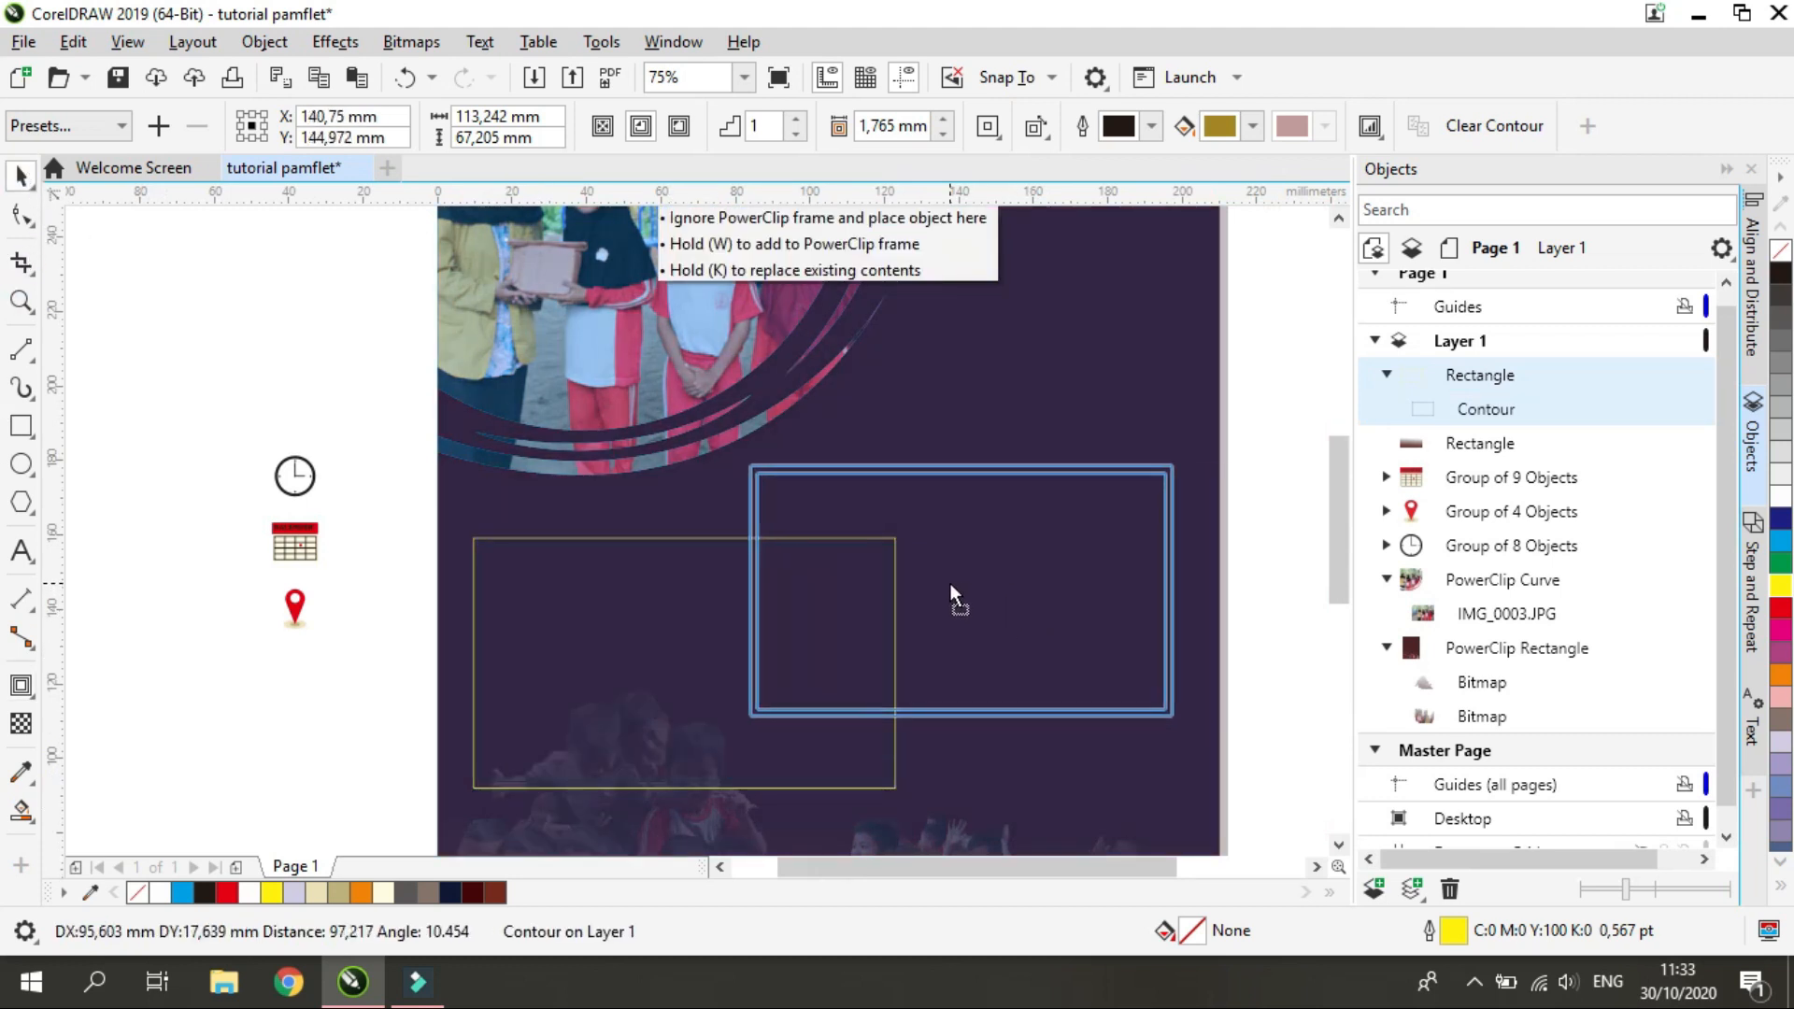
drag(950, 586, 951, 586)
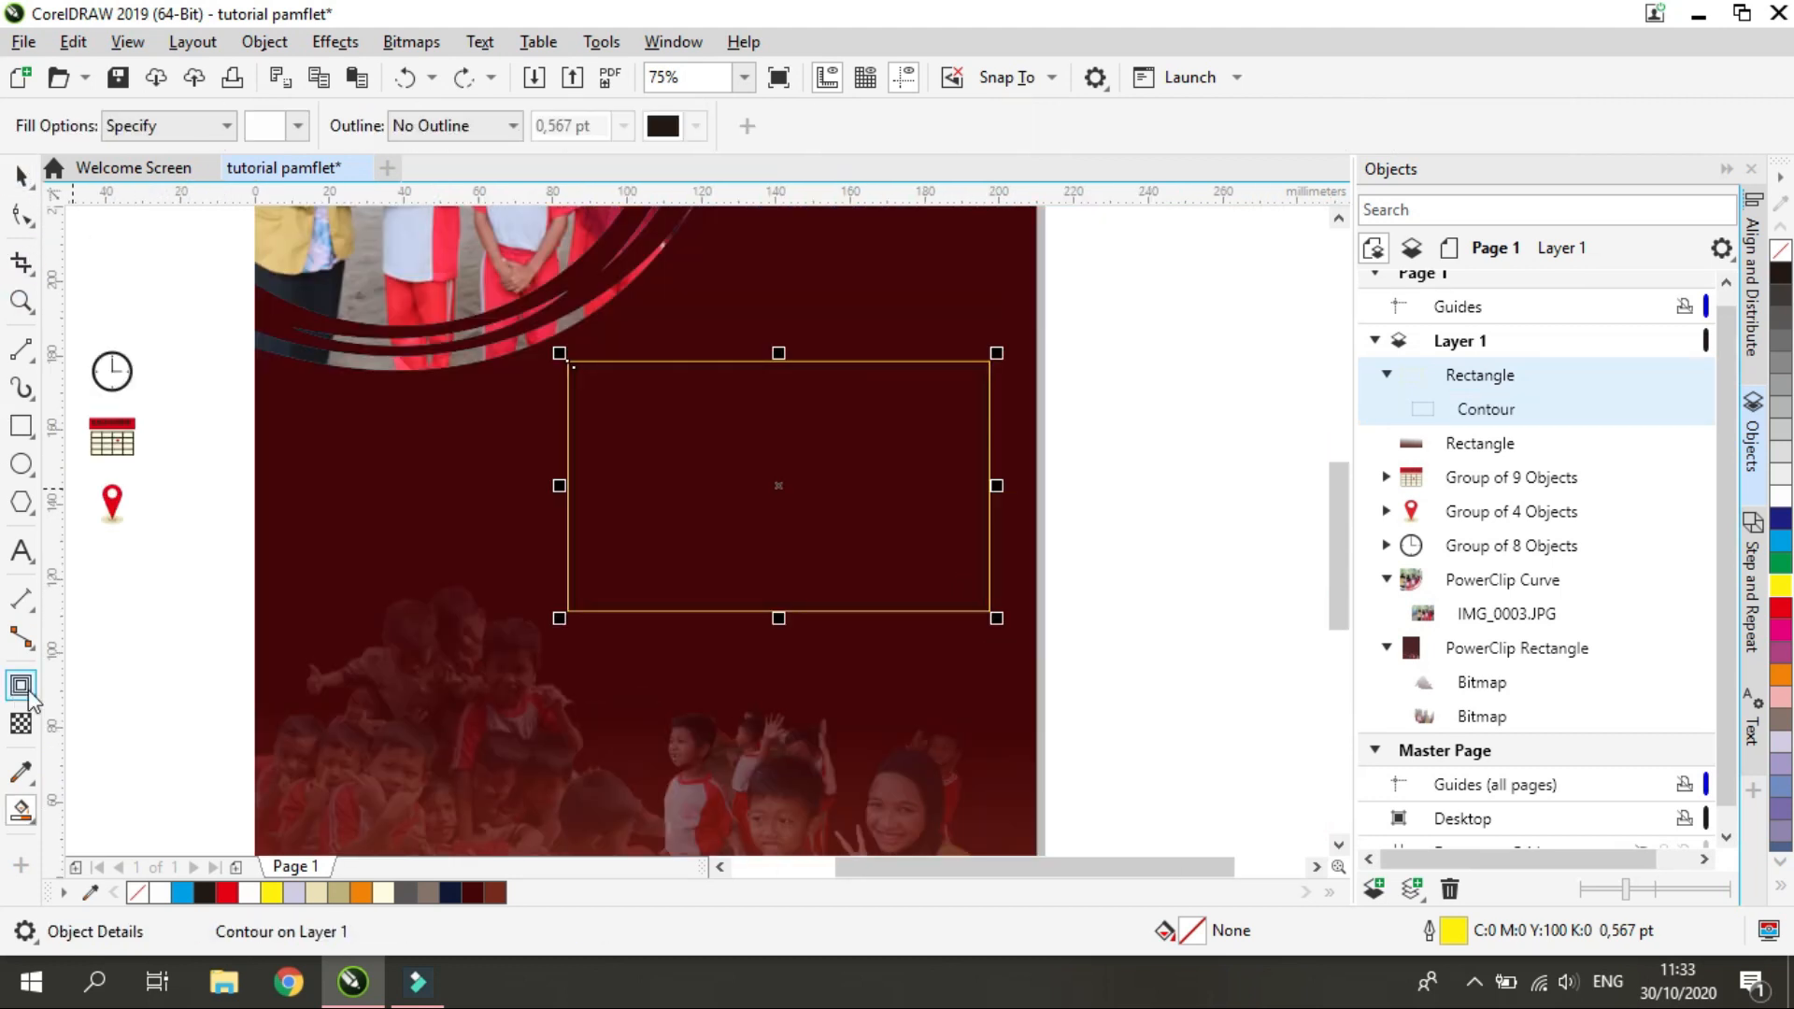
Reduce the rectangle's inward contour offset to about 1.1 mm
click(22, 688)
scroll(681, 633, up, 2)
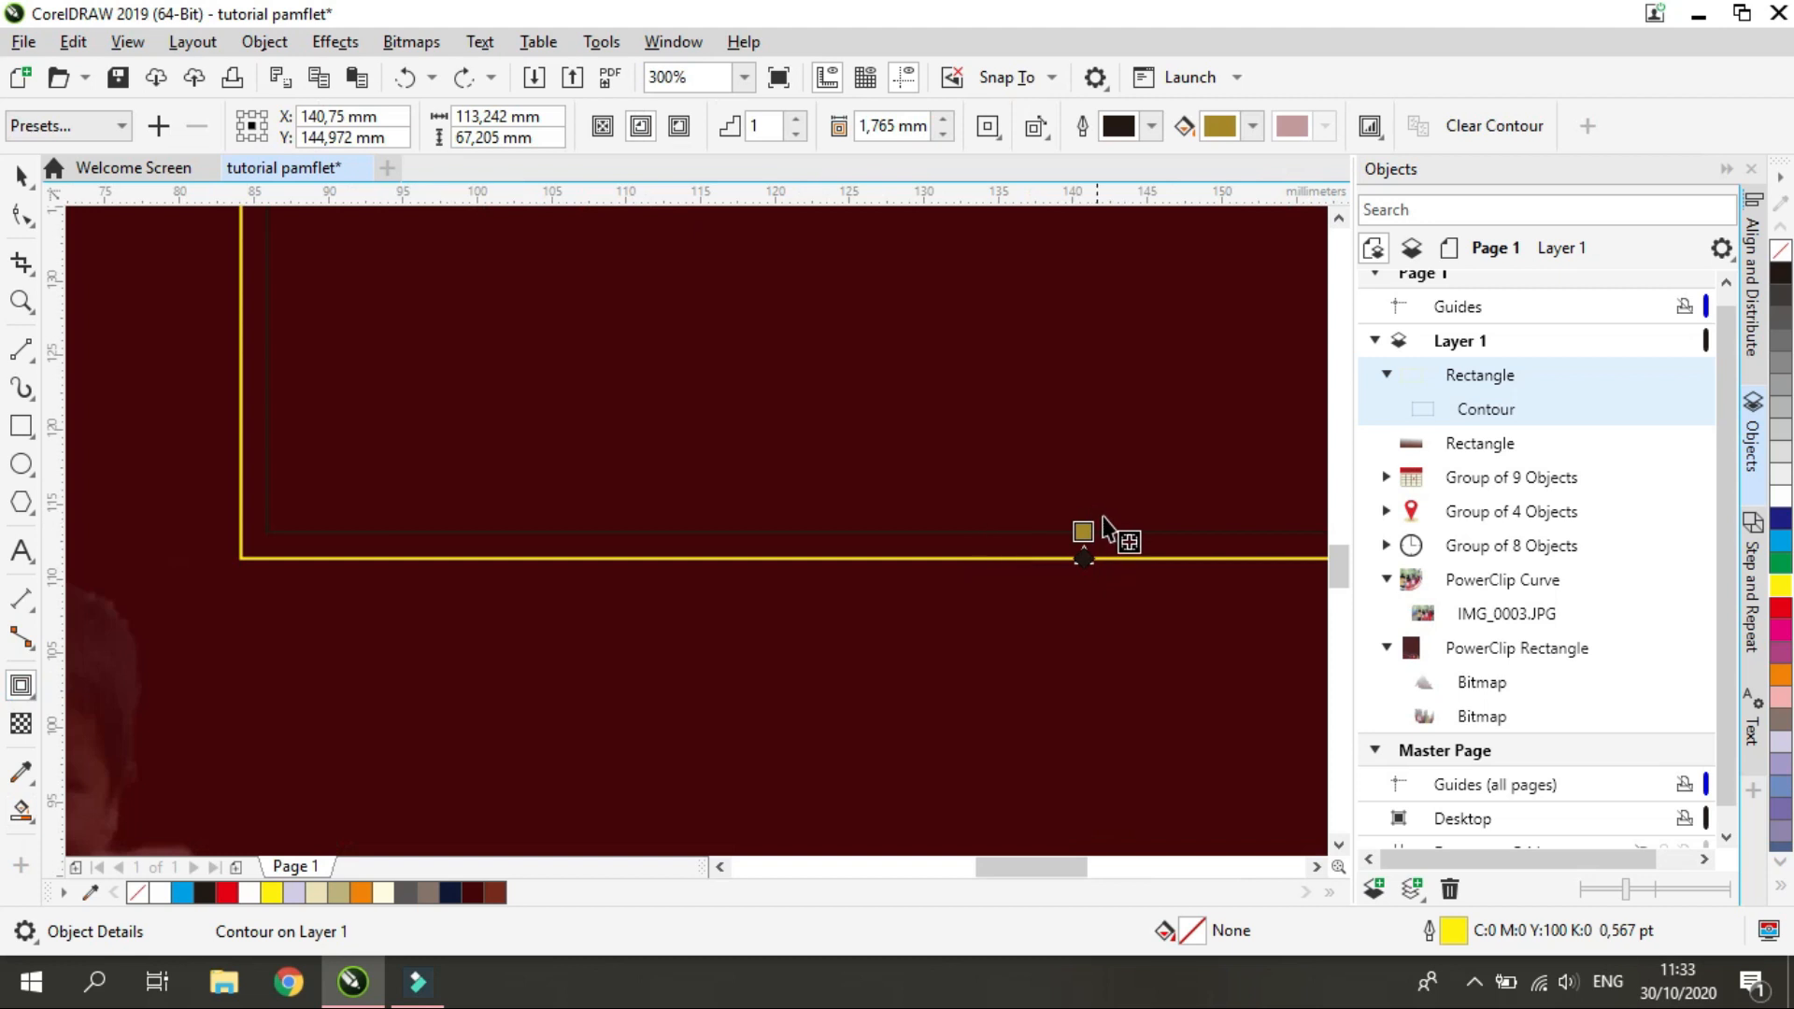
scroll(1102, 523, up, 2)
drag(911, 547, 904, 585)
scroll(889, 644, down, 1)
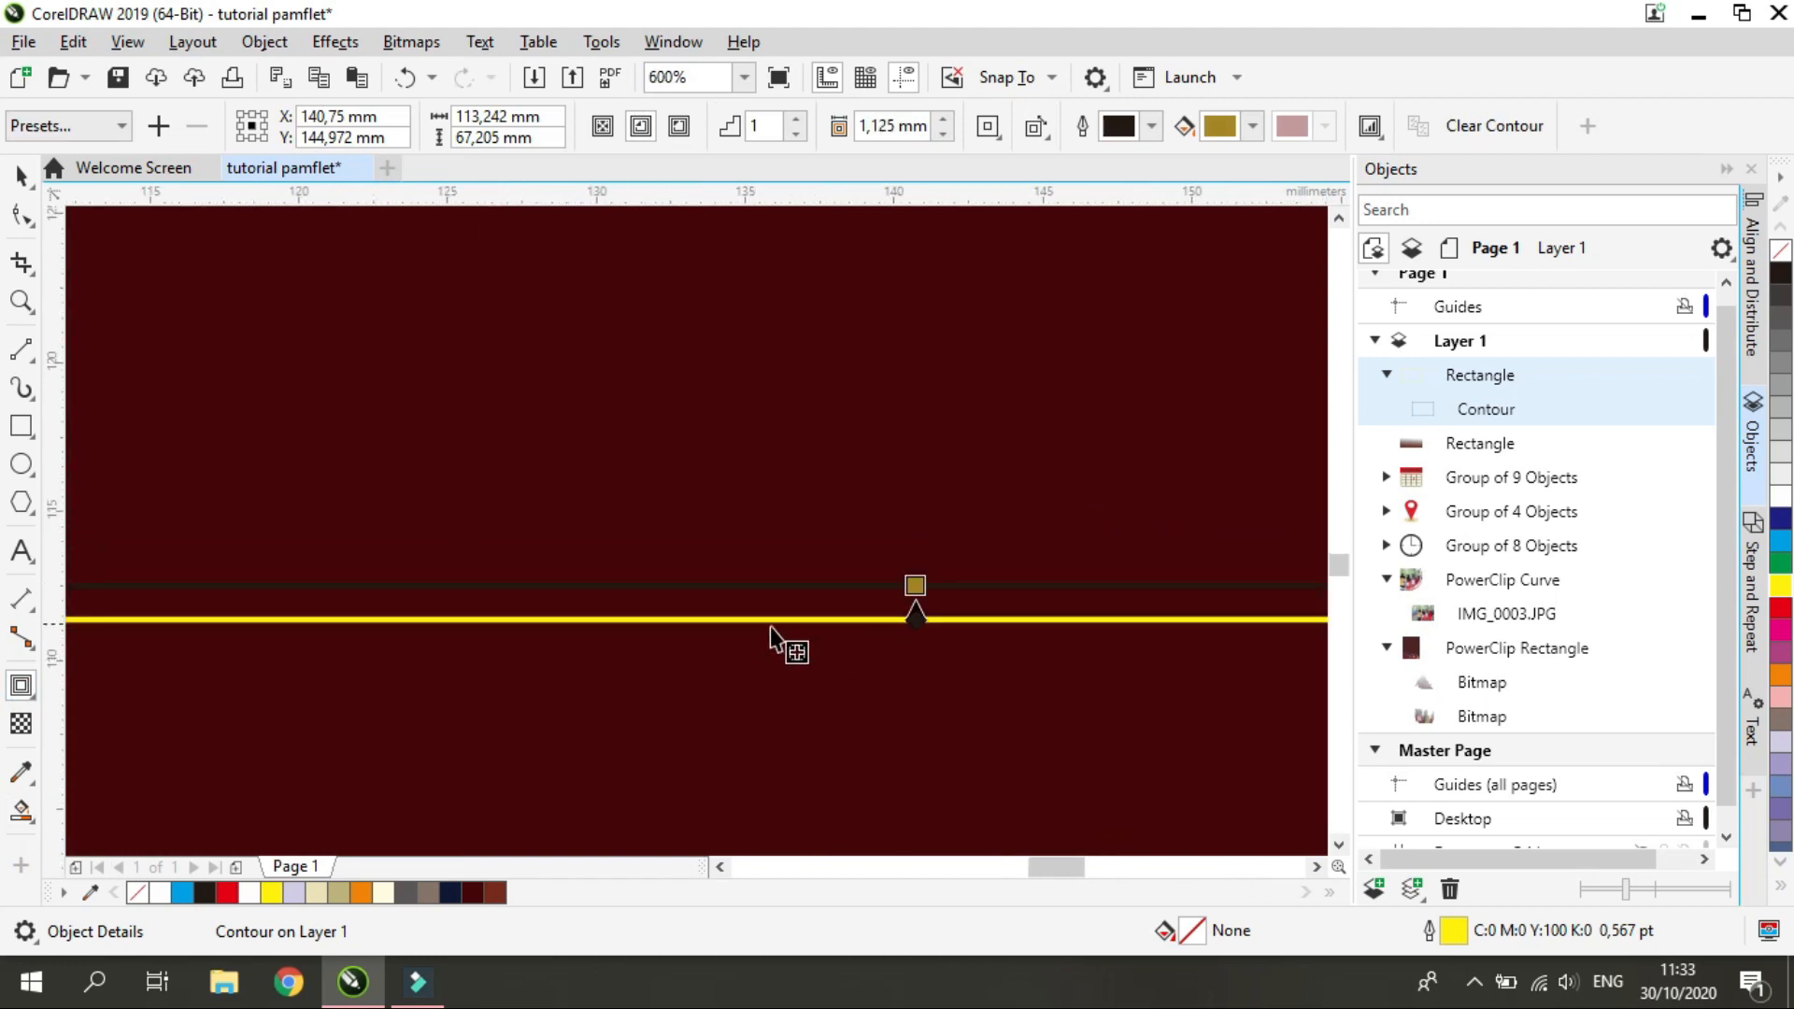
Smart-fill the gap between the rectangle and its contour with white, and delete the original contoured rectangle
click(21, 811)
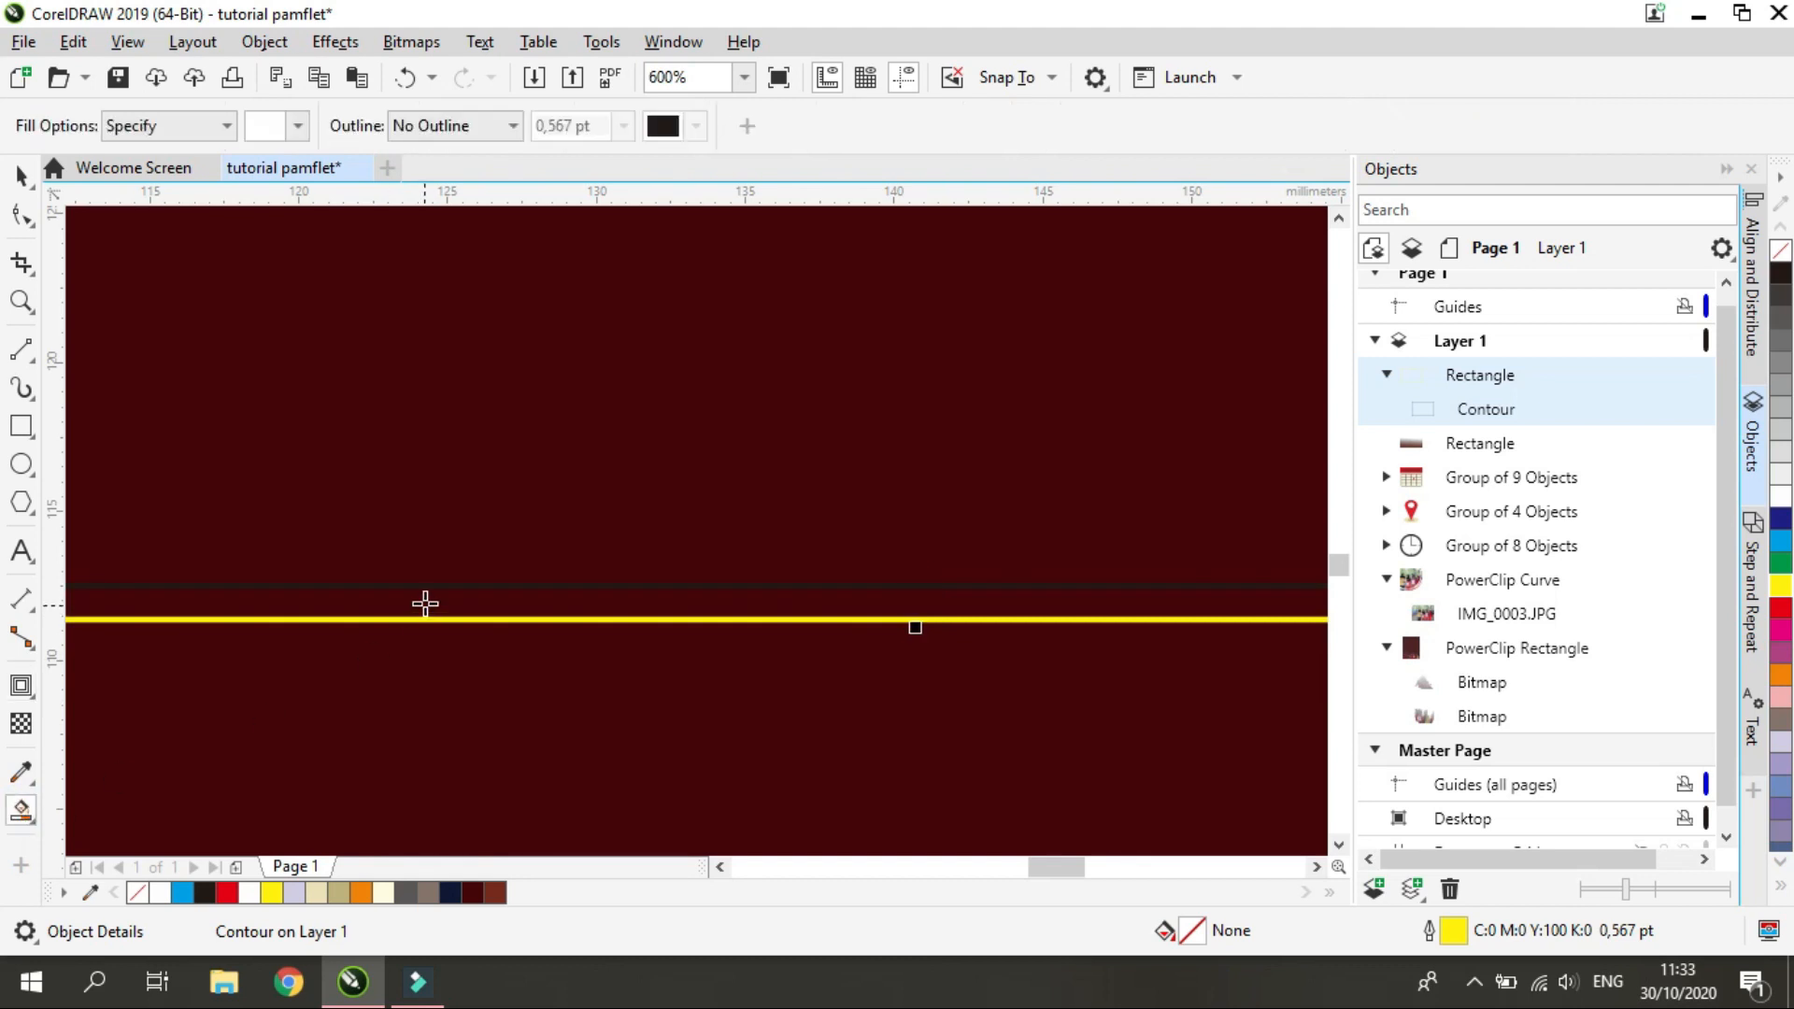
click(425, 603)
scroll(432, 602, down, 3)
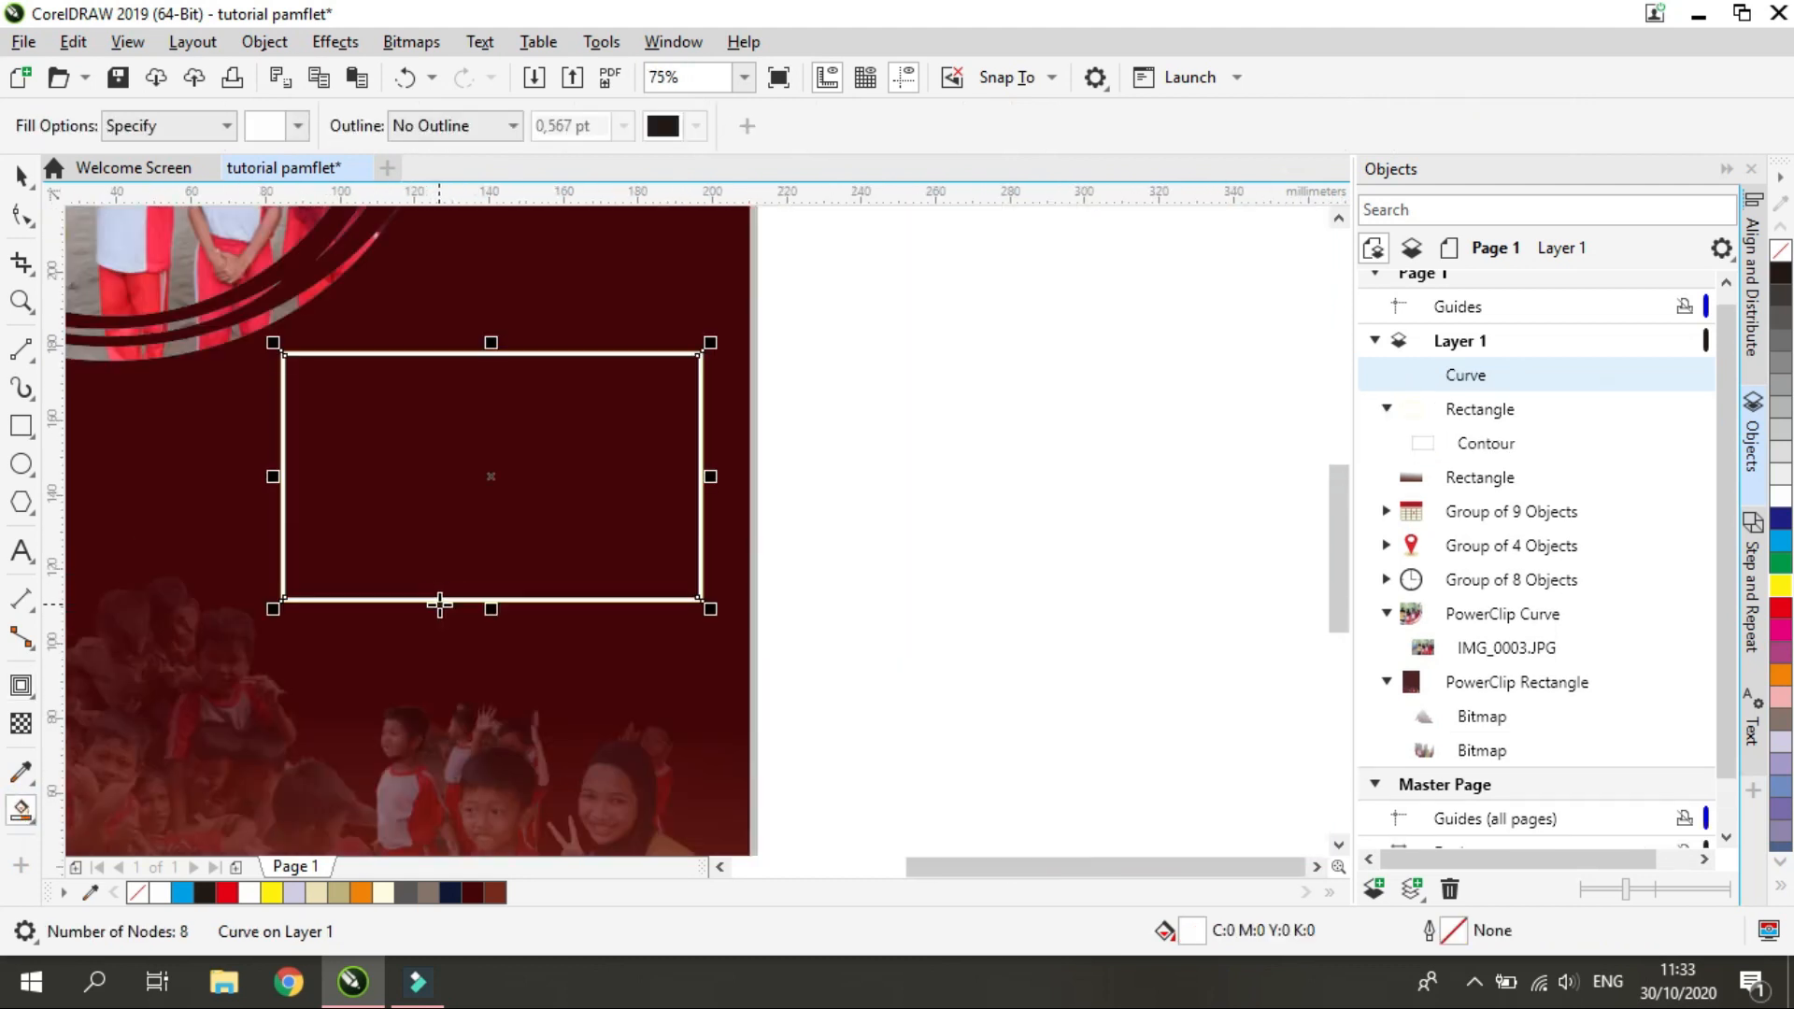
click(21, 176)
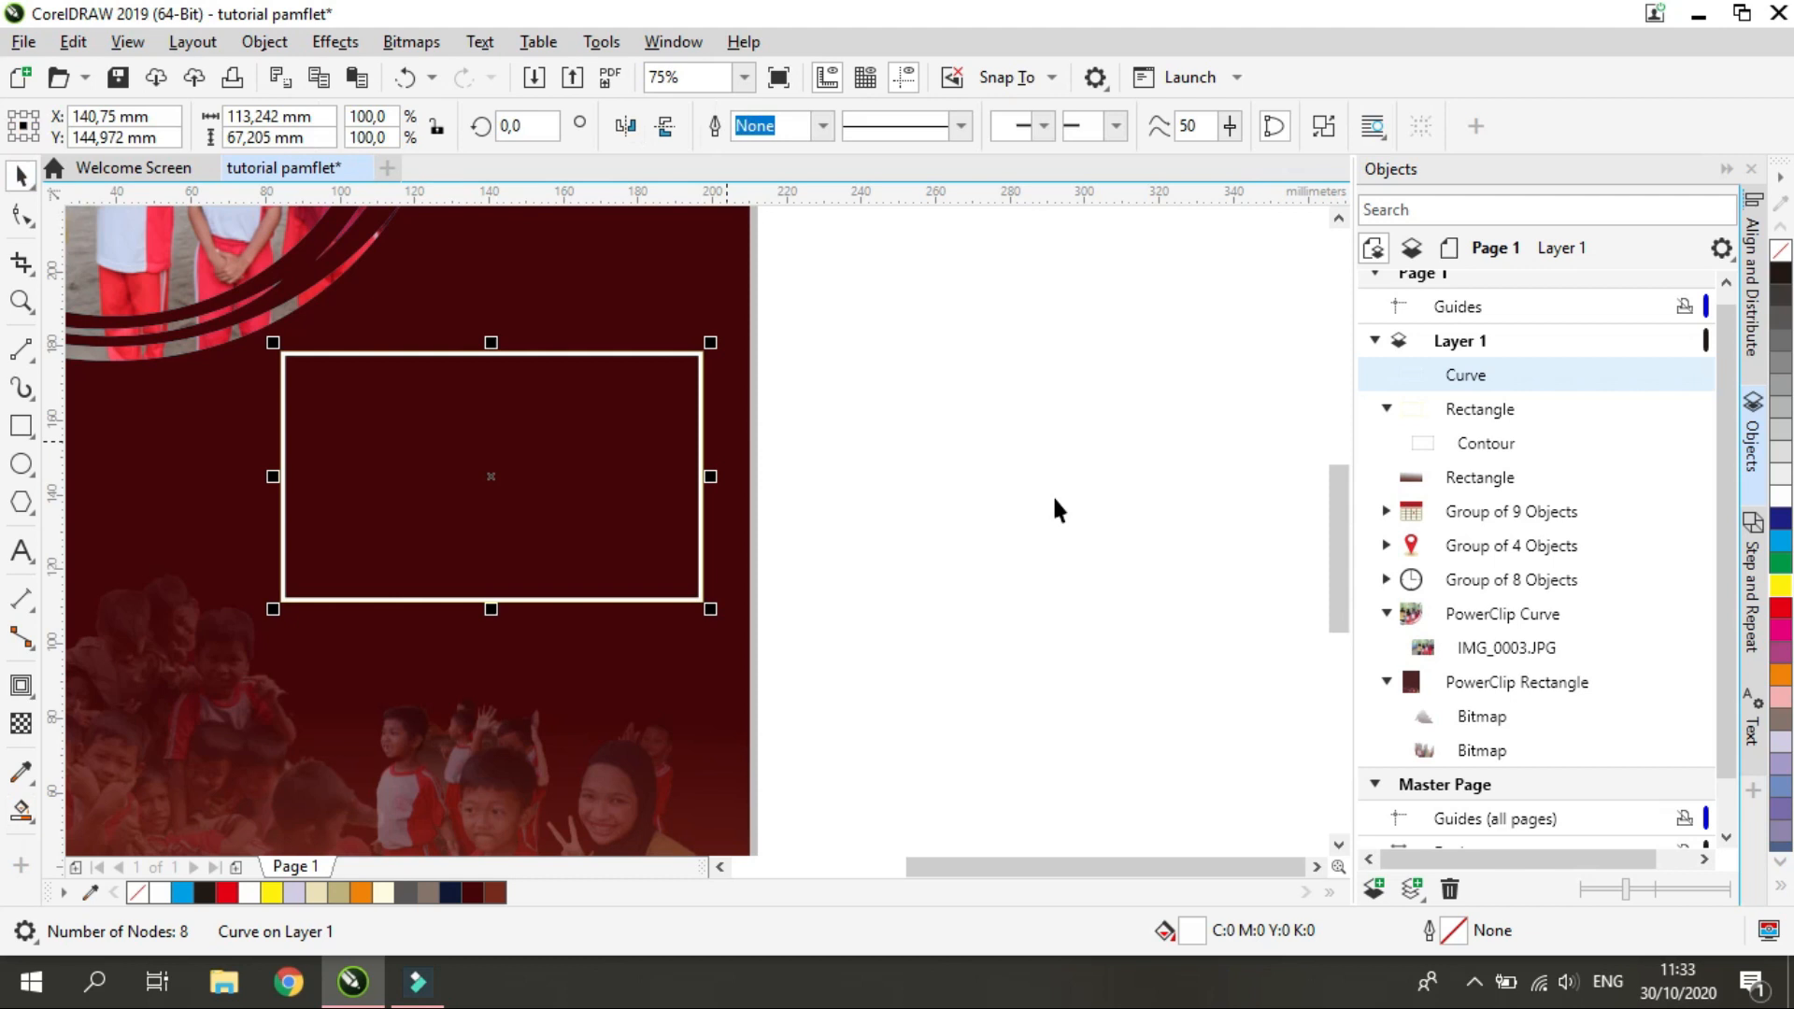
click(1469, 417)
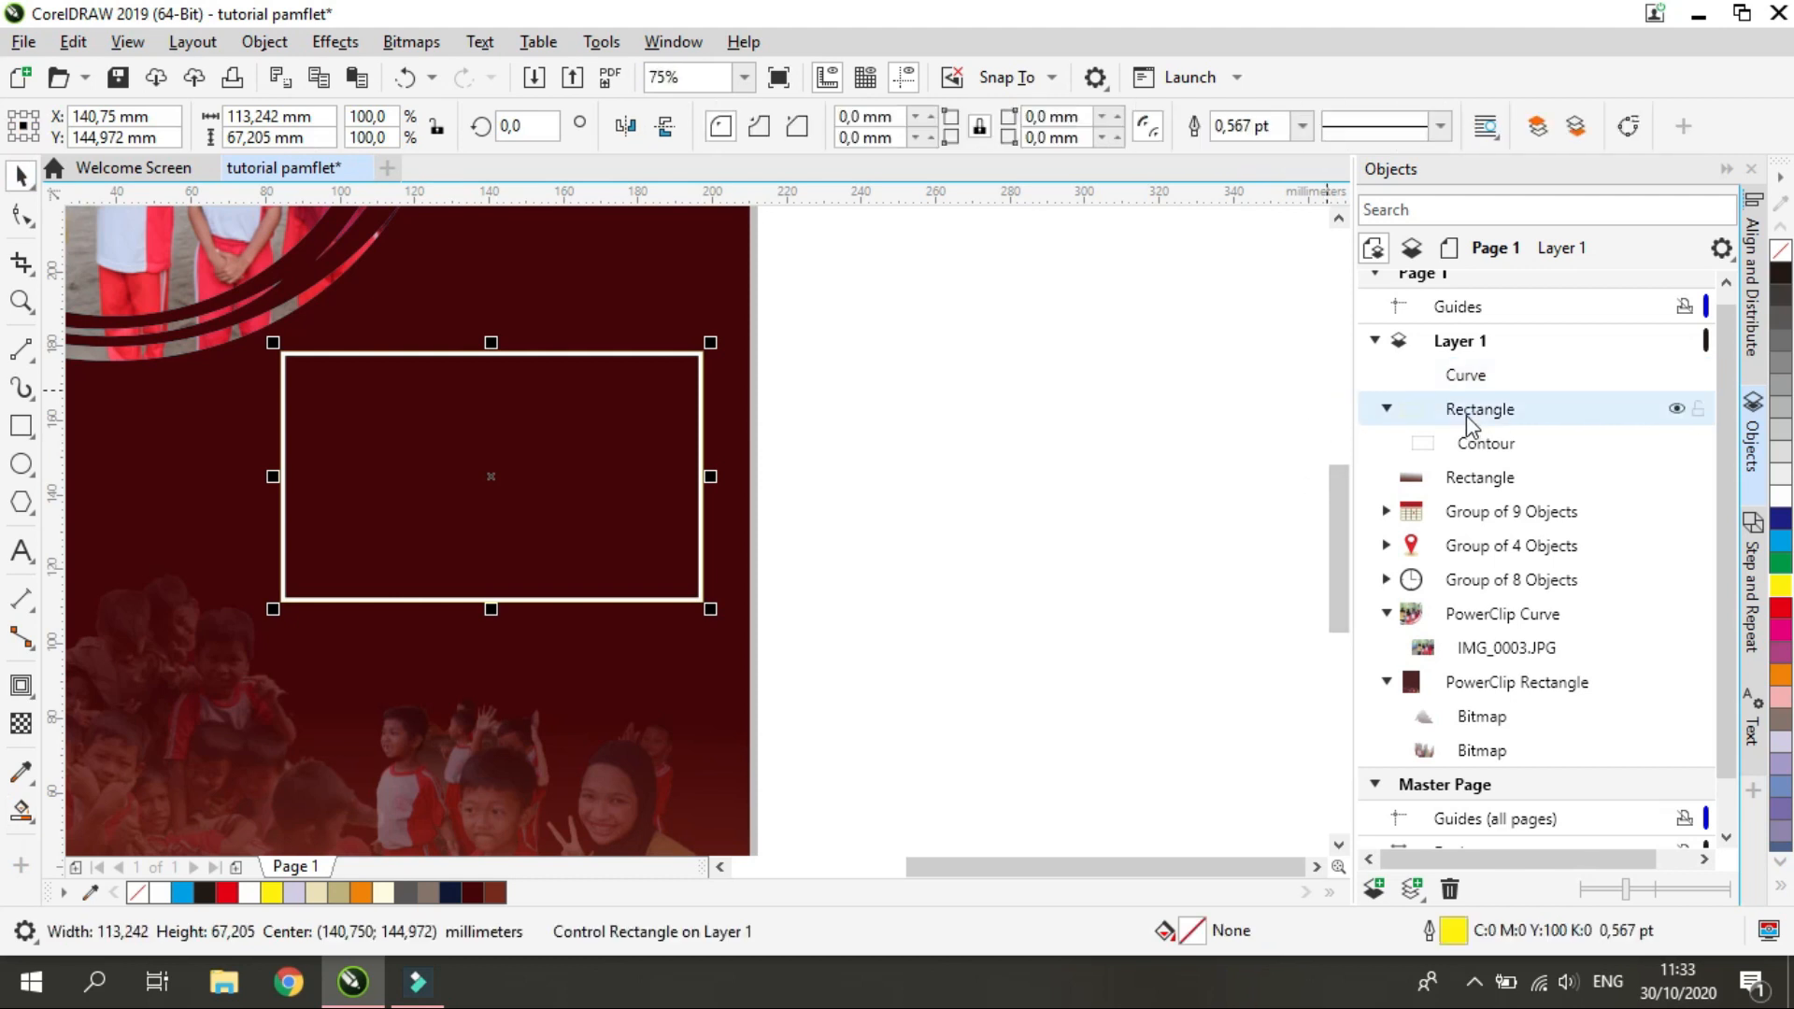
key(Delete)
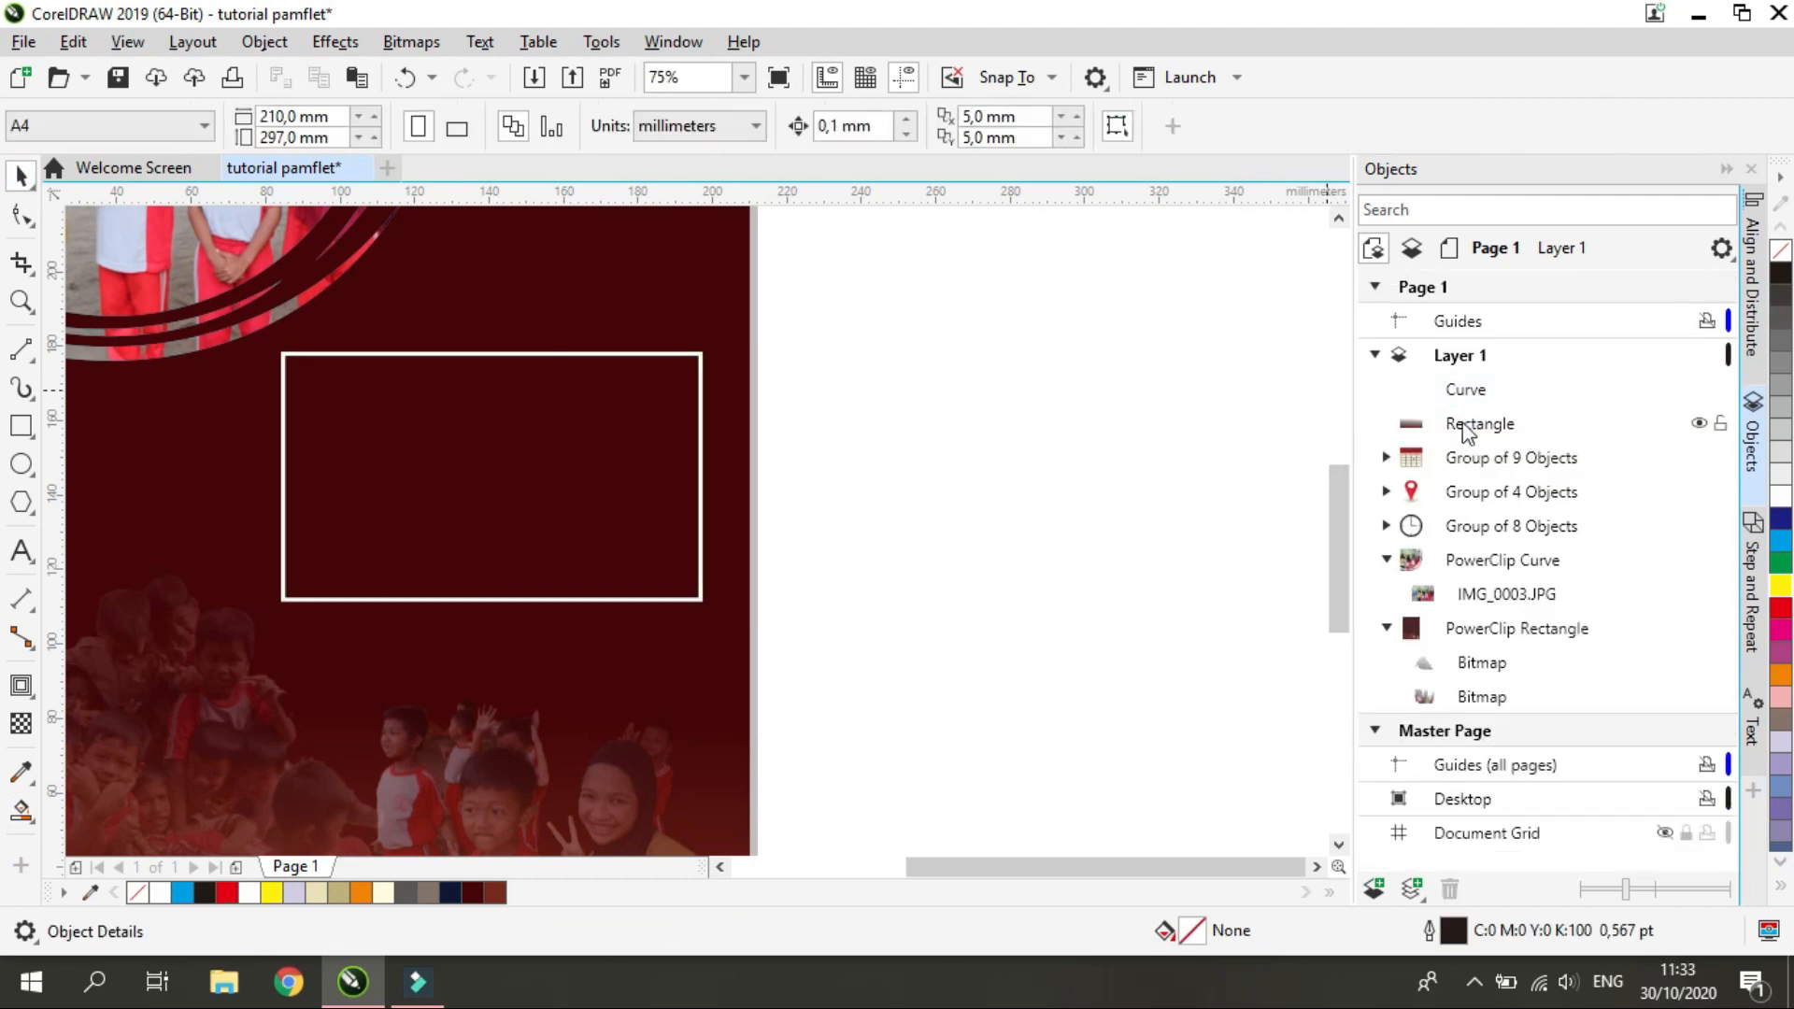
Try the white frame below the circular photo and reposition it near the right edge of the page
scroll(693, 575, down, 4)
scroll(681, 493, up, 4)
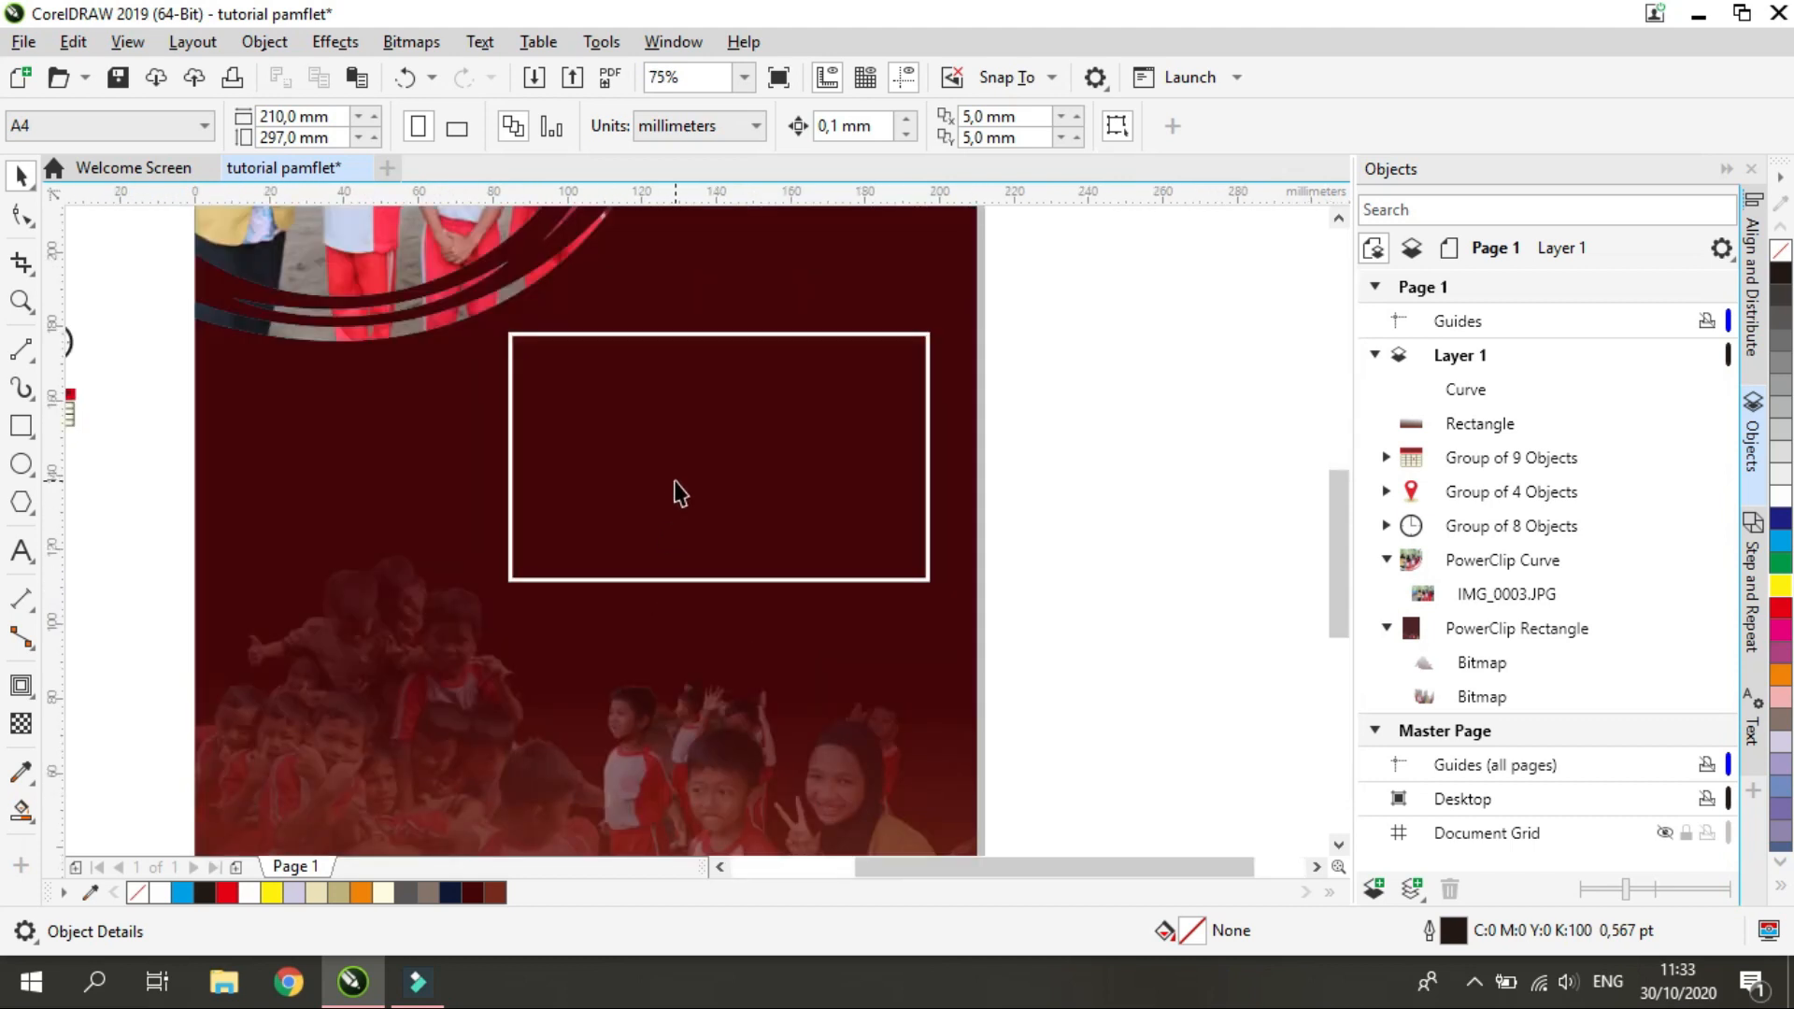
click(710, 458)
drag(928, 350, 627, 443)
scroll(496, 421, down, 1)
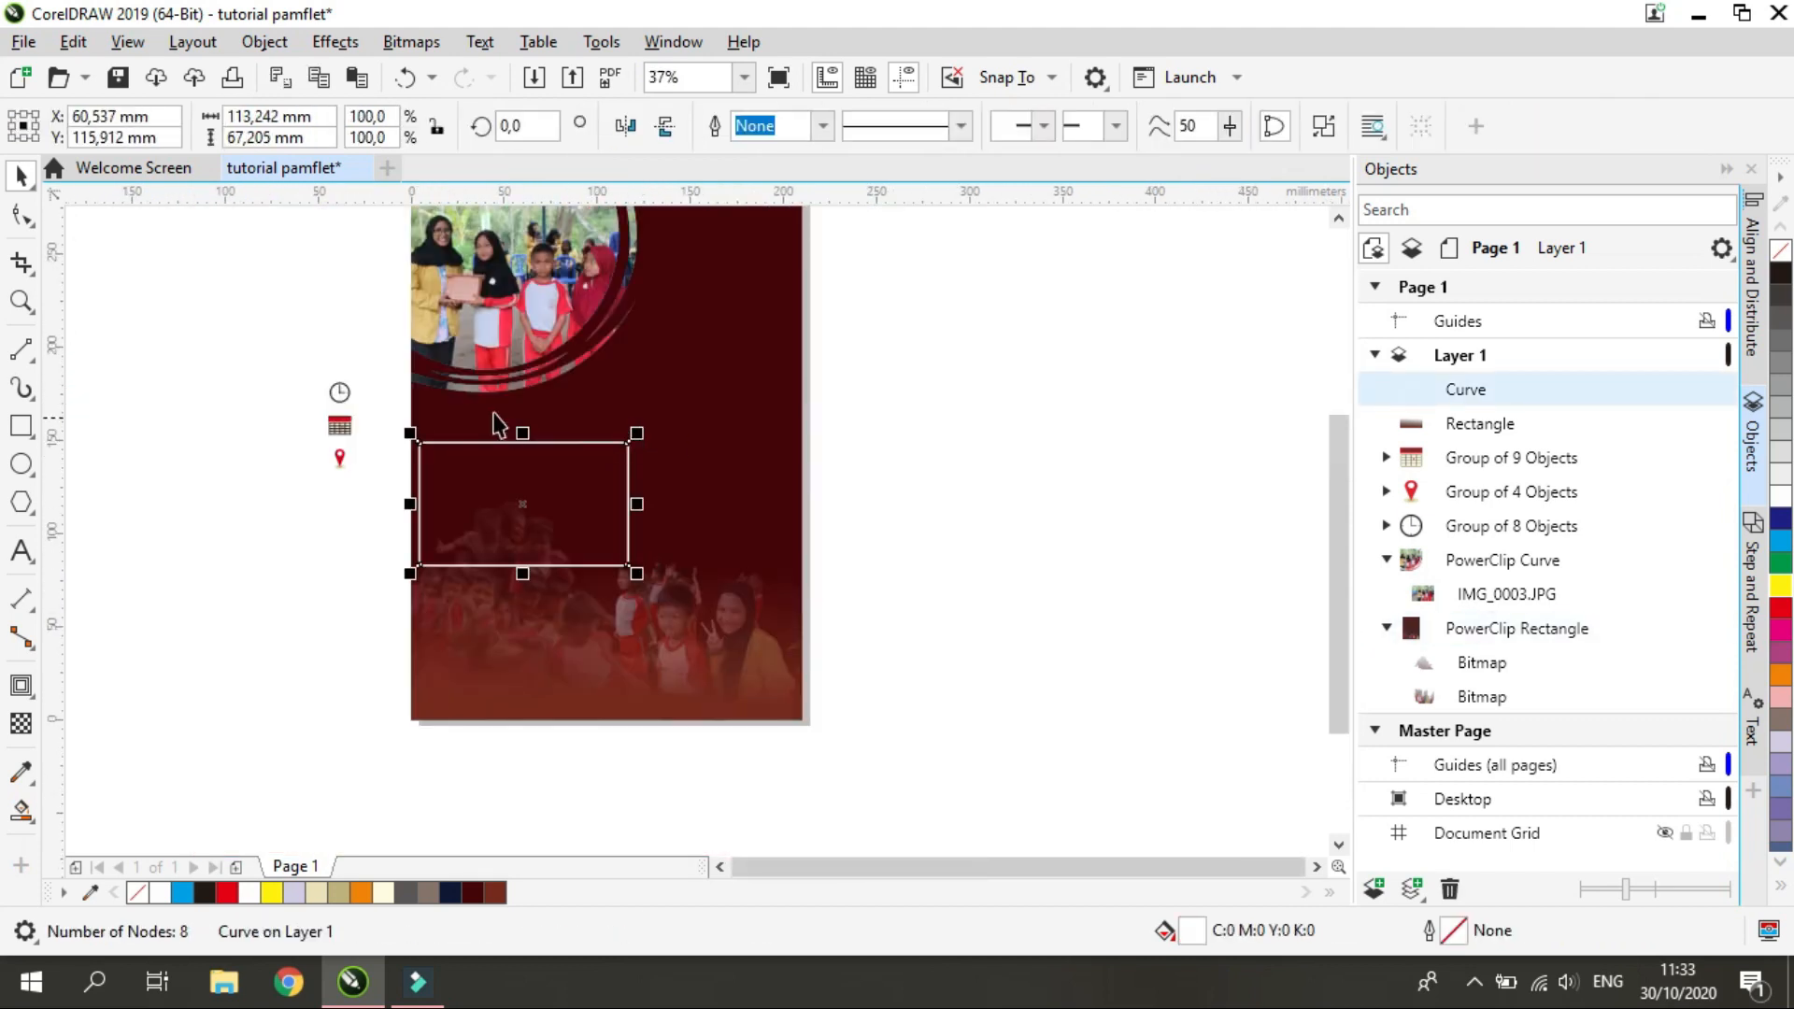
scroll(503, 497, up, 1)
drag(538, 495, 869, 291)
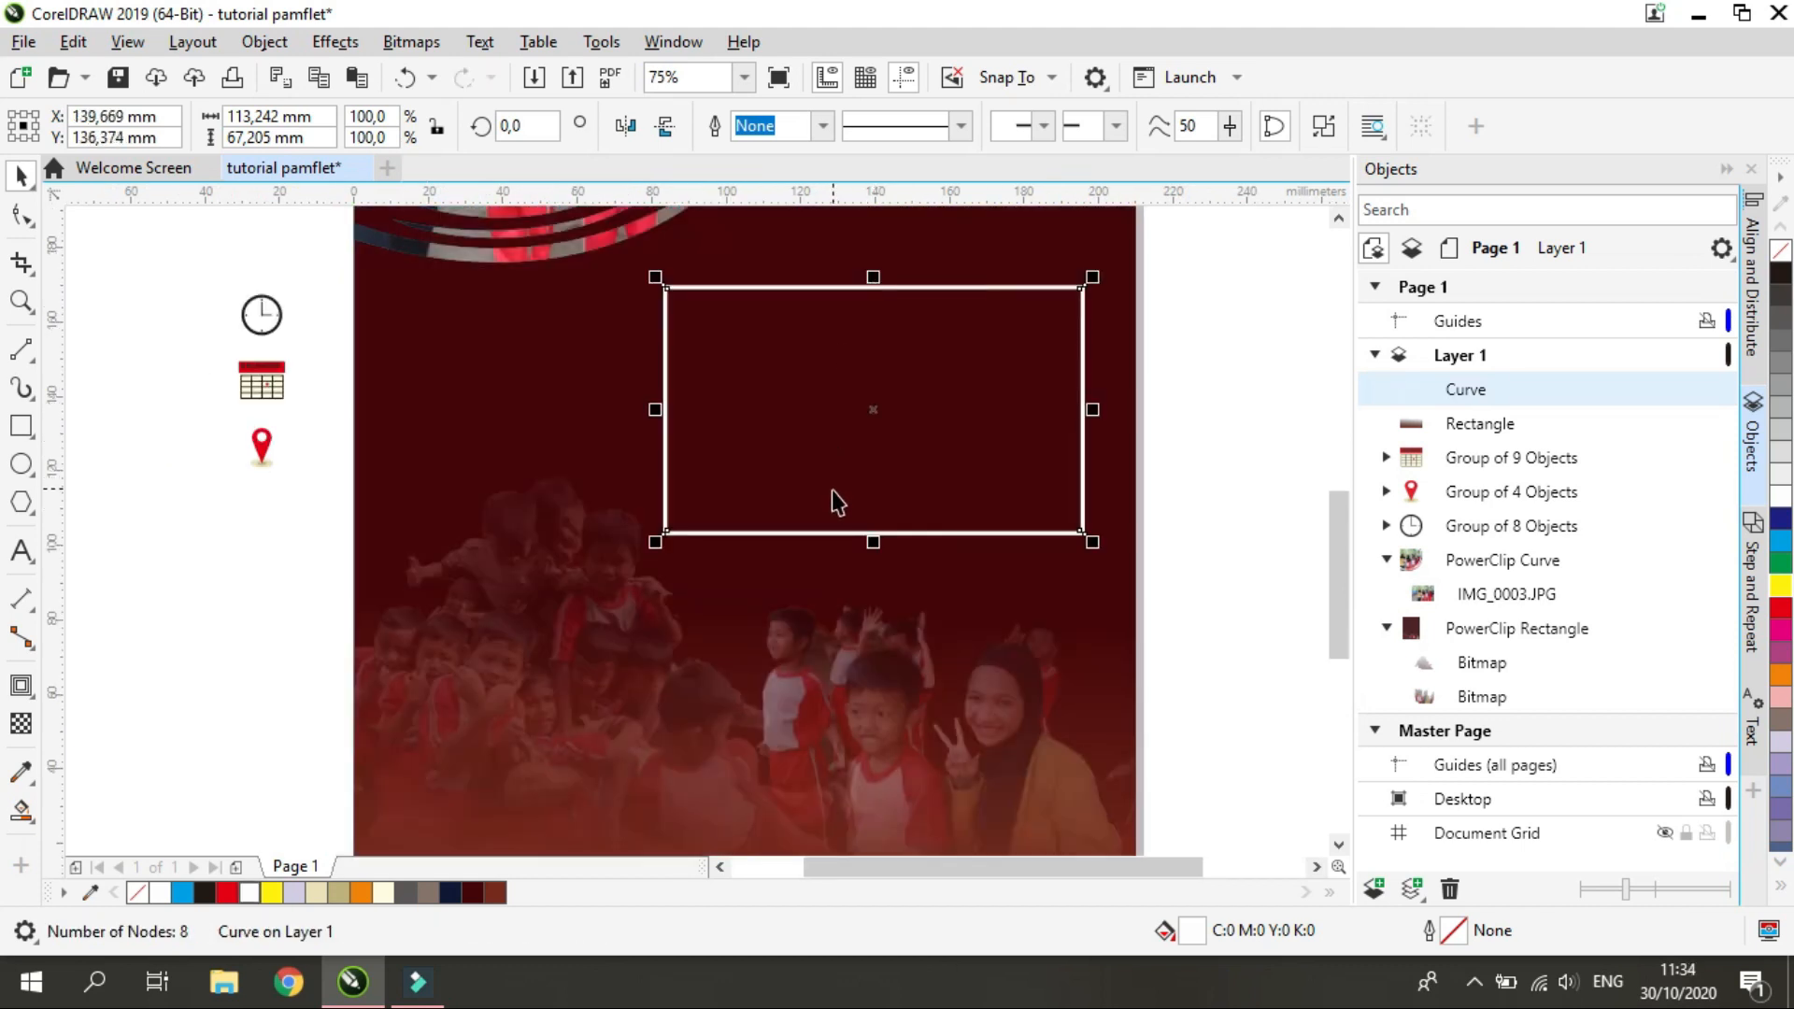
Smart-fill the frame's interior with white and place the new panel beneath the icon groups in the stacking order
click(22, 811)
click(786, 445)
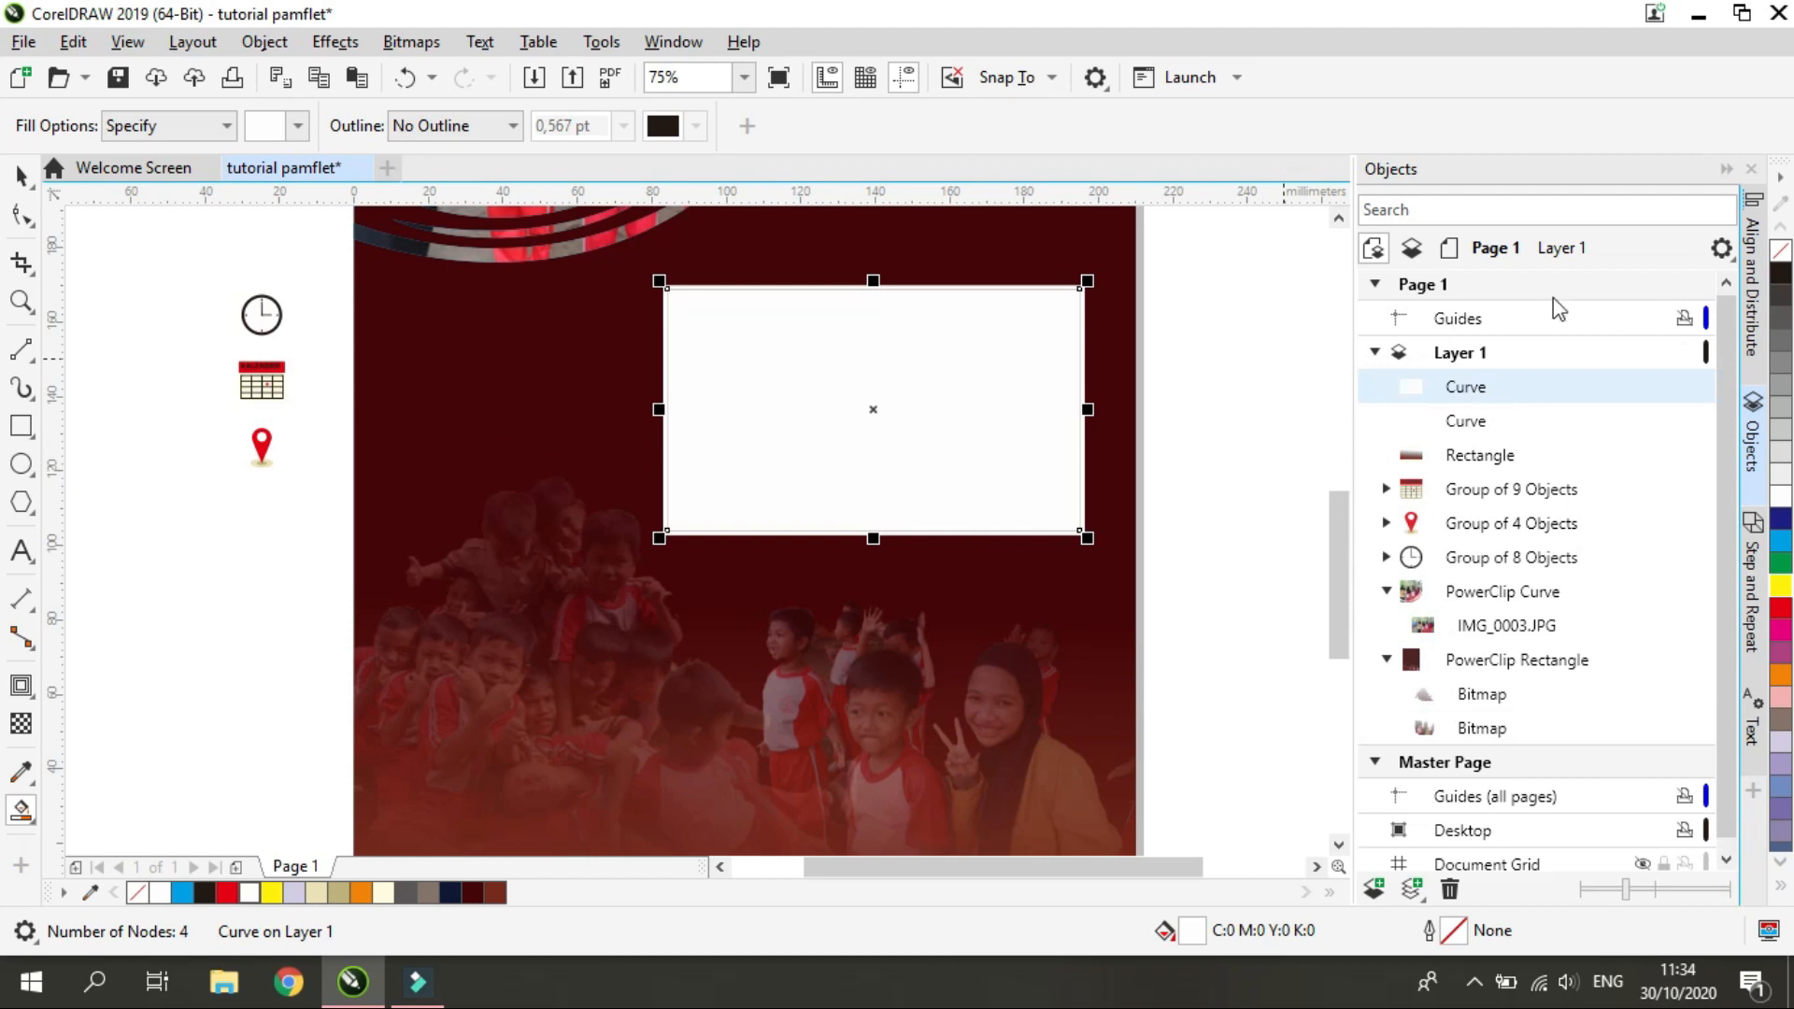
drag(1492, 392, 1486, 454)
Try light grey, cream and Dark Brown fills on the panel inside the frame
click(1781, 455)
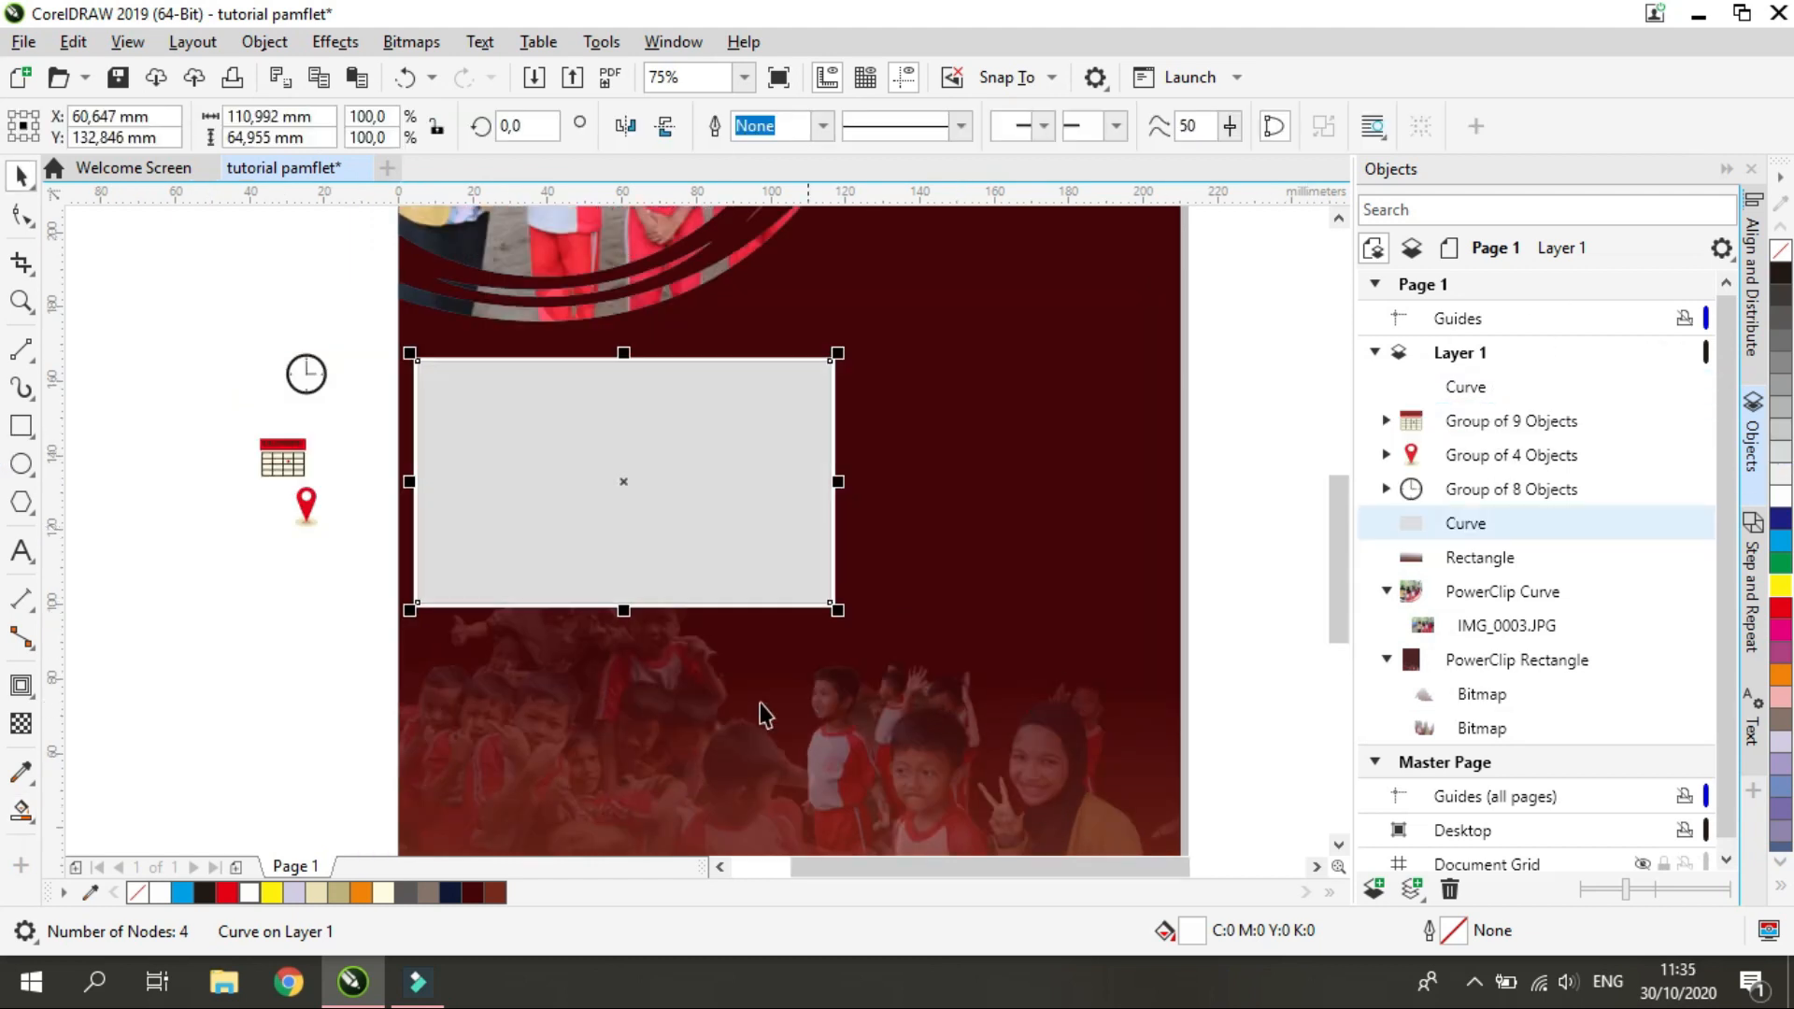
click(429, 893)
click(317, 893)
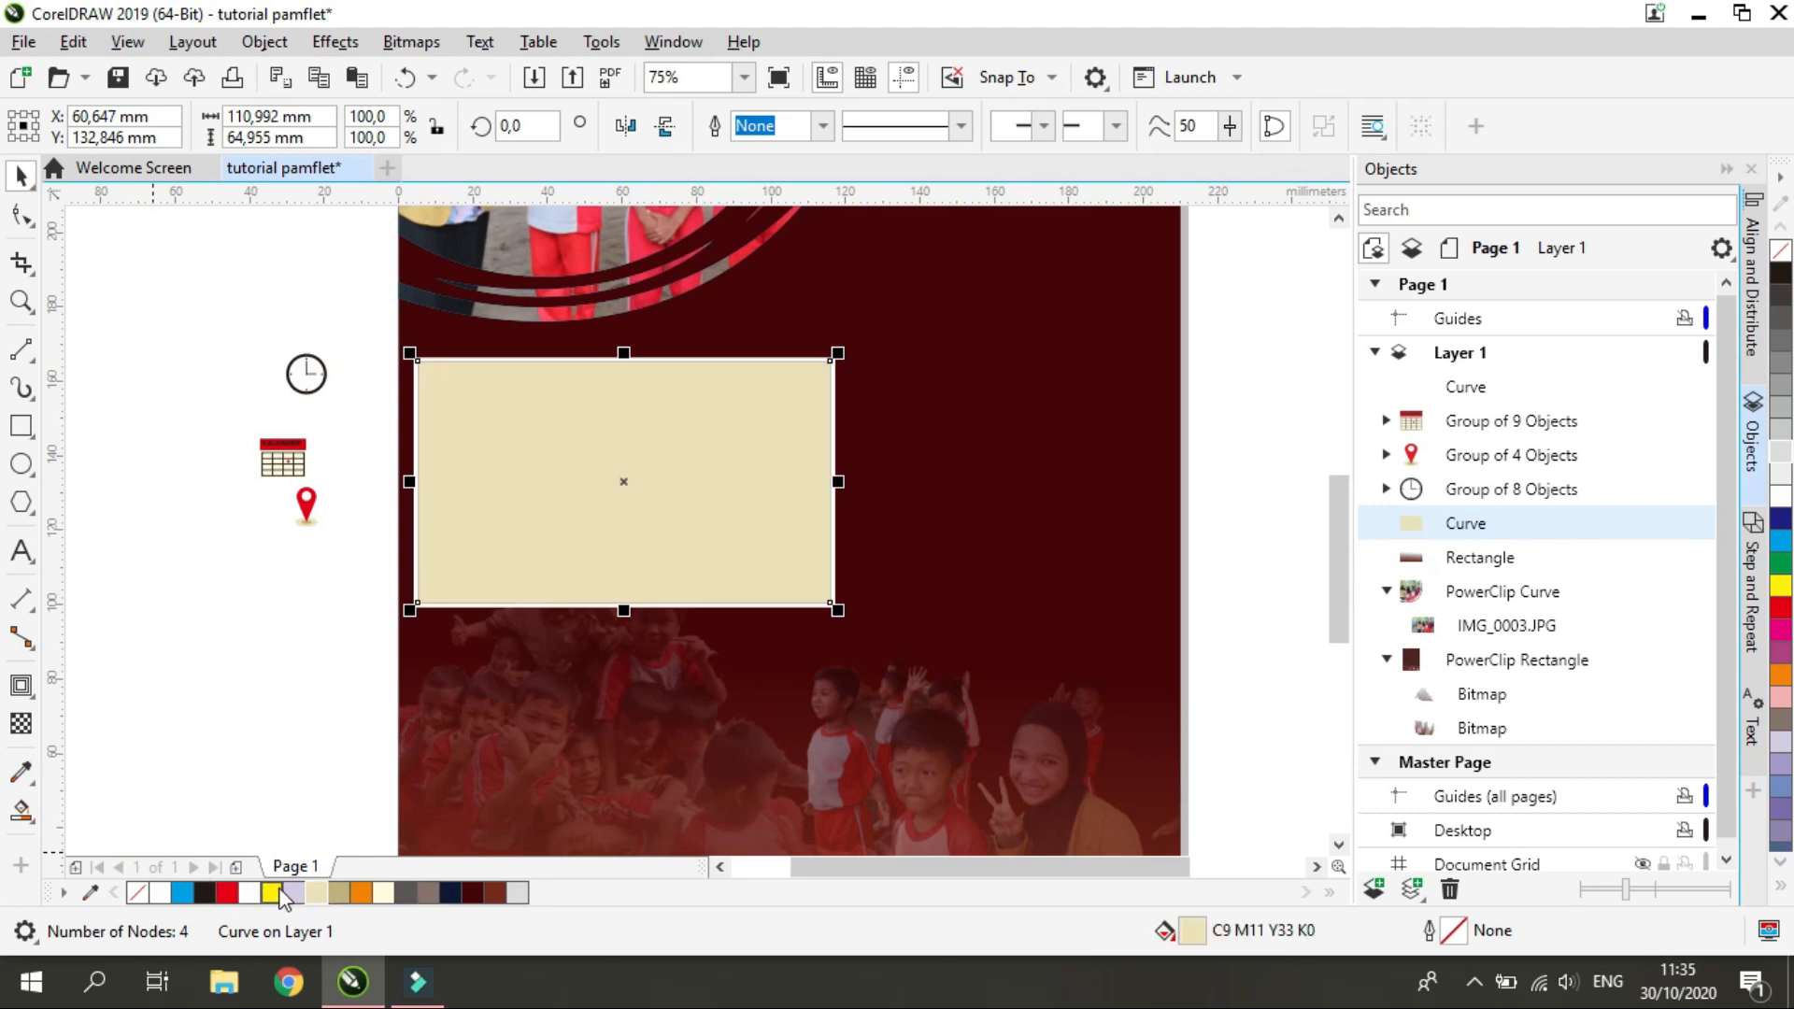
click(427, 894)
Apply a uniform transparency of about 49 to the panel inside the frame and fill it with white
click(21, 725)
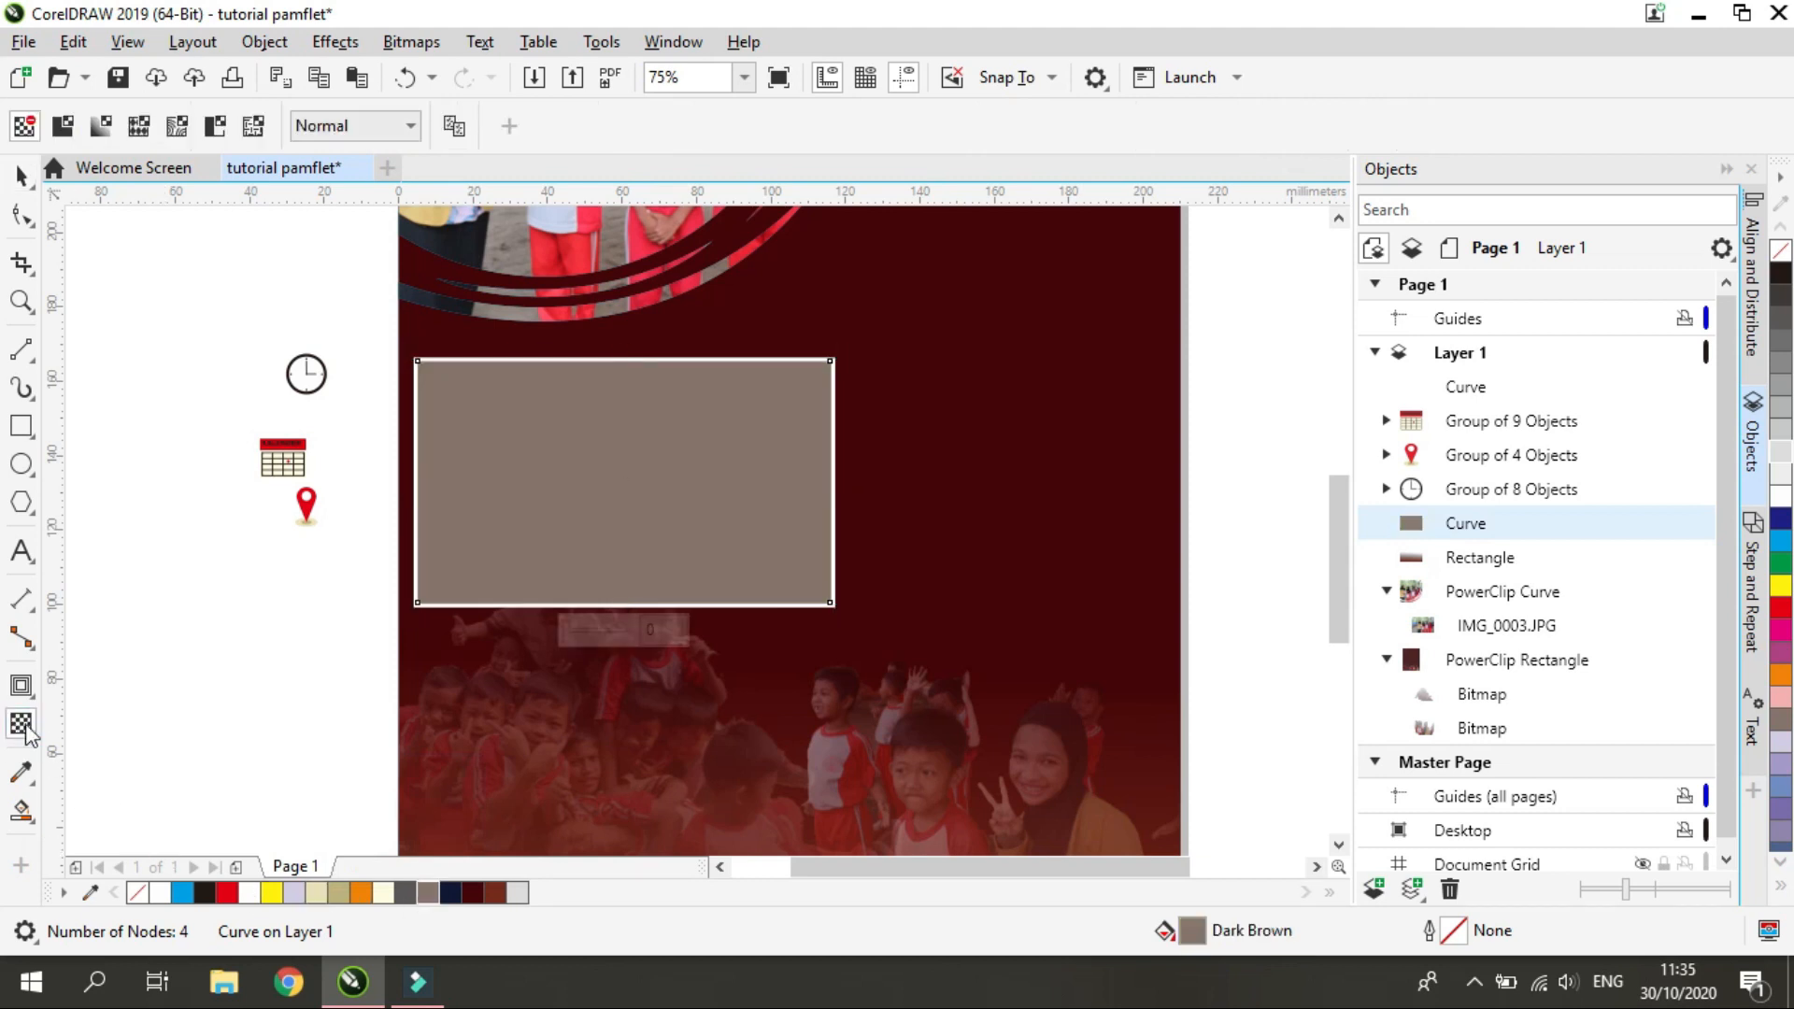
click(581, 632)
click(611, 631)
click(596, 630)
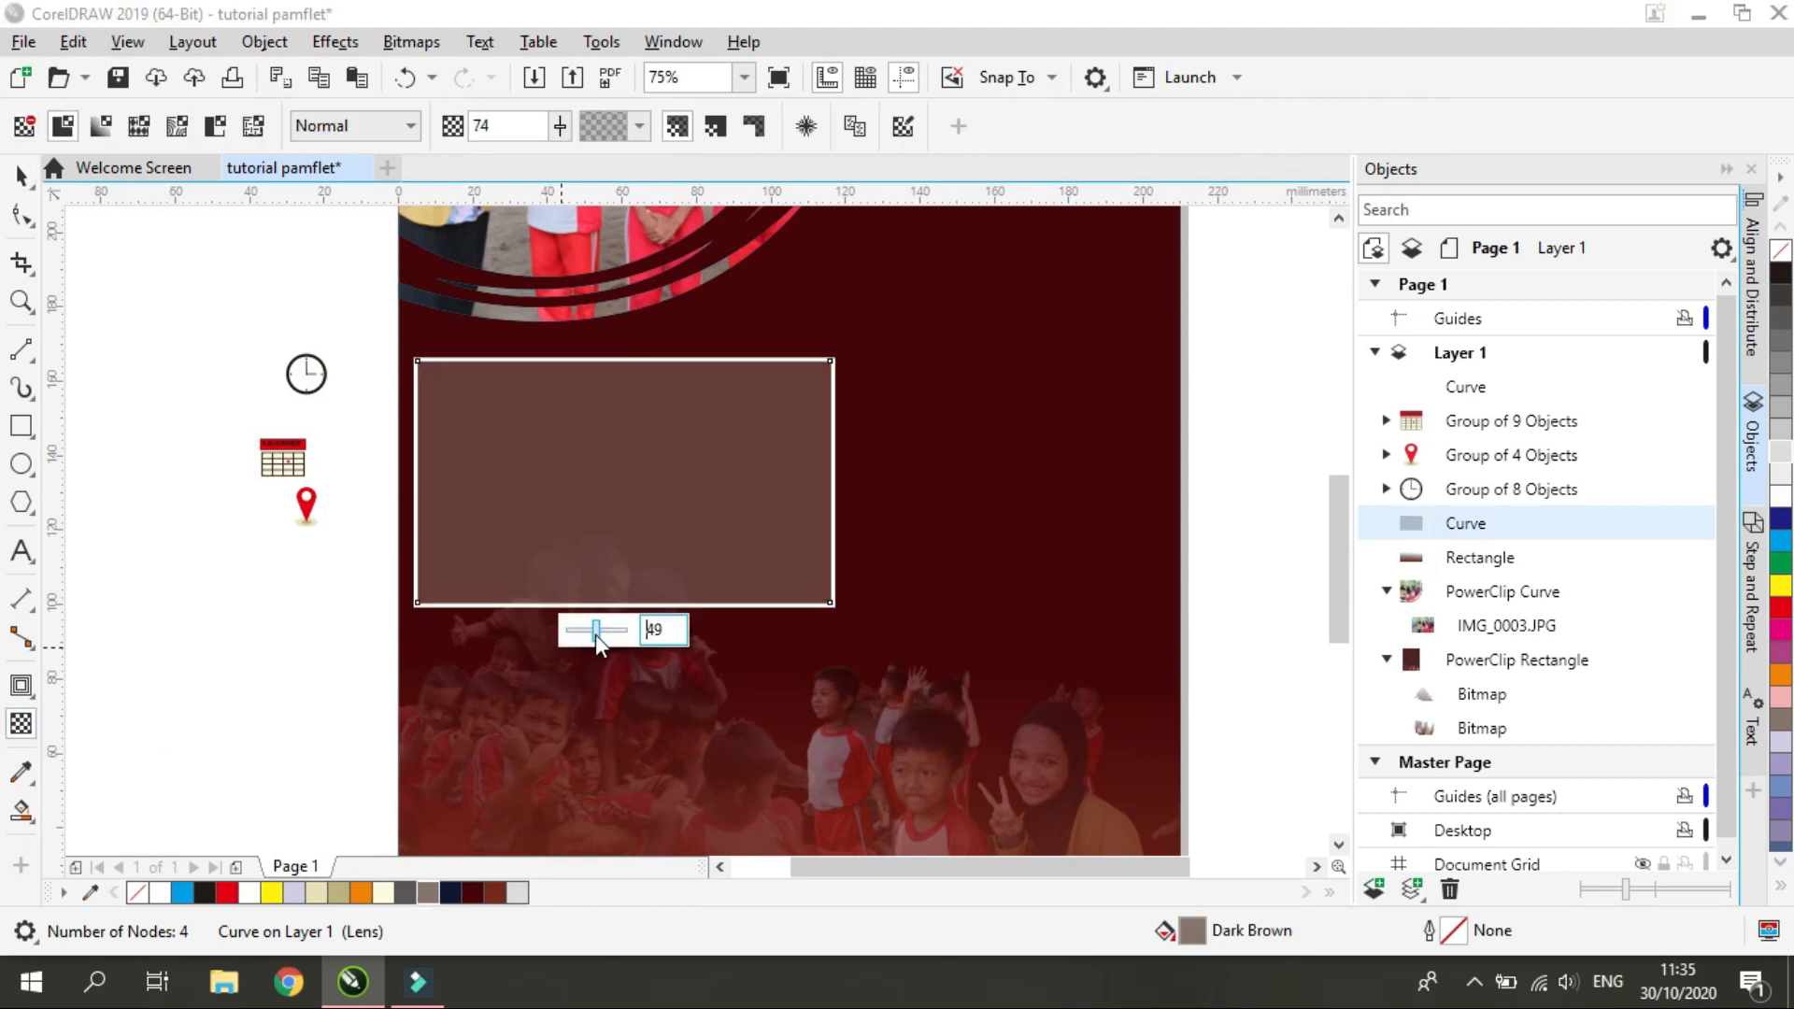
click(250, 892)
key(space)
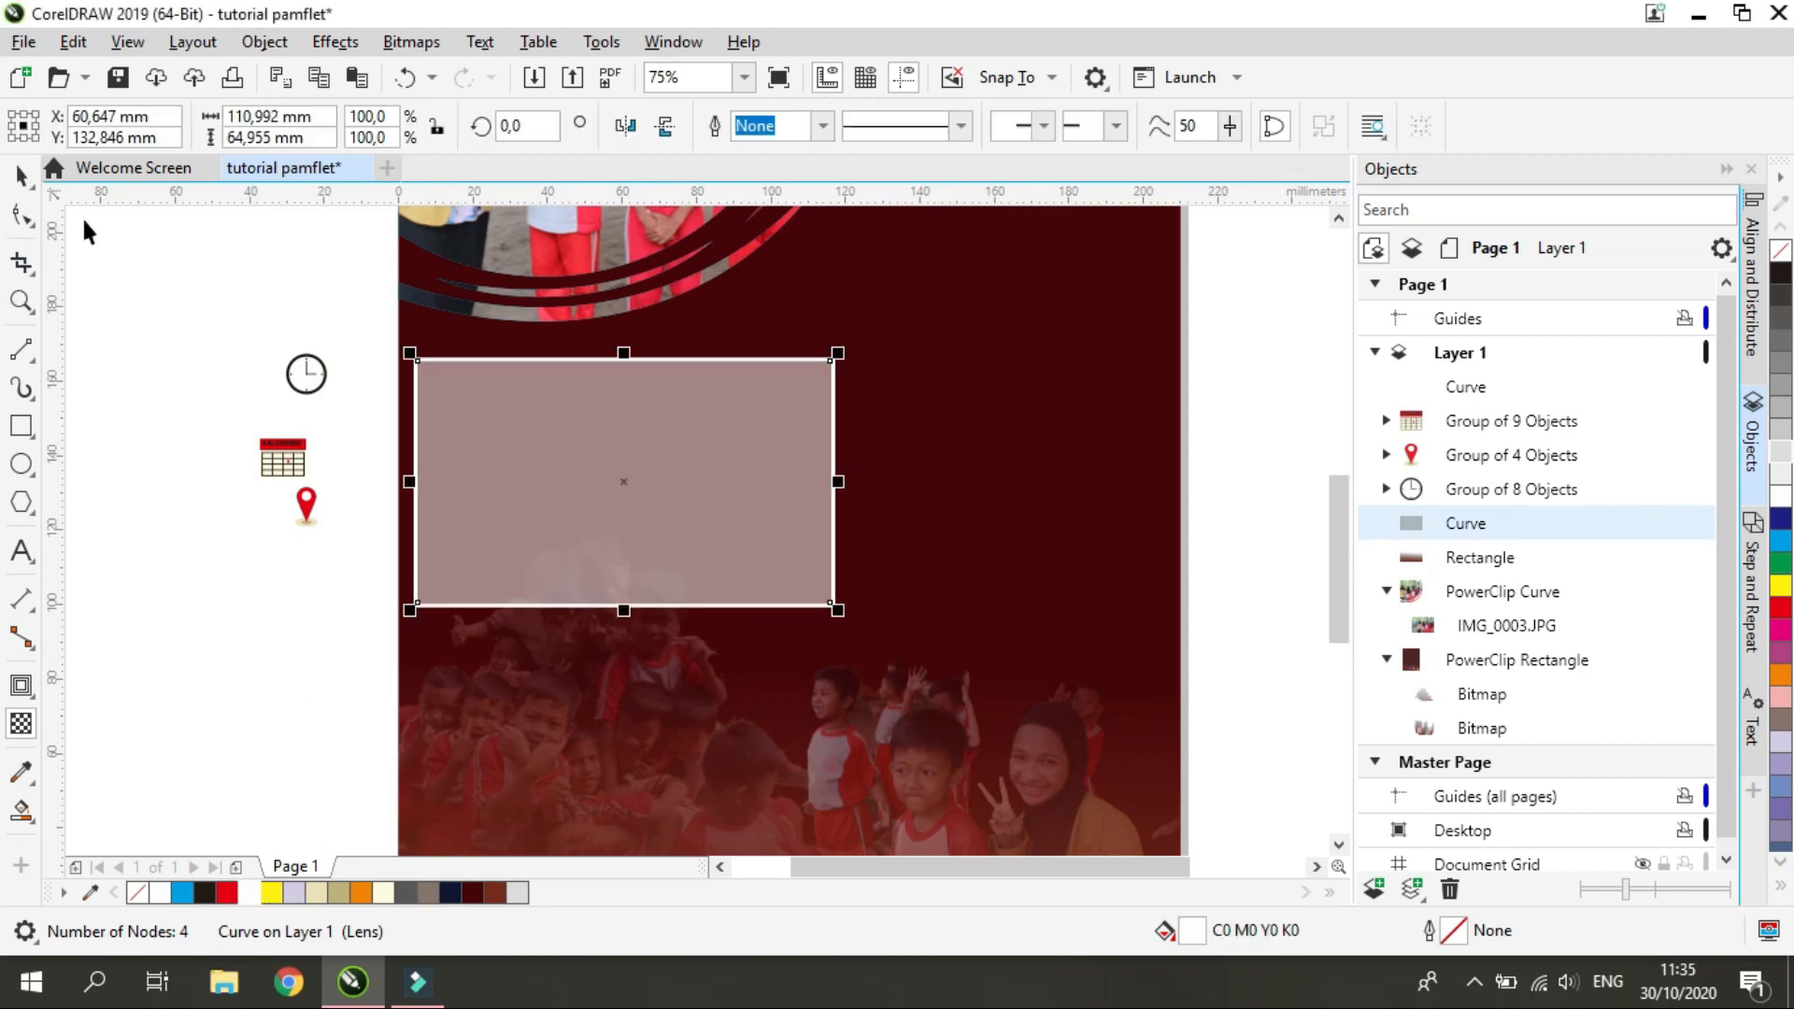
Recolour the frame reddish brown (C51 M90 Y99 K30) and move the translucent panel off the page toward the lower left
key(ctrl+shift+q)
click(1780, 696)
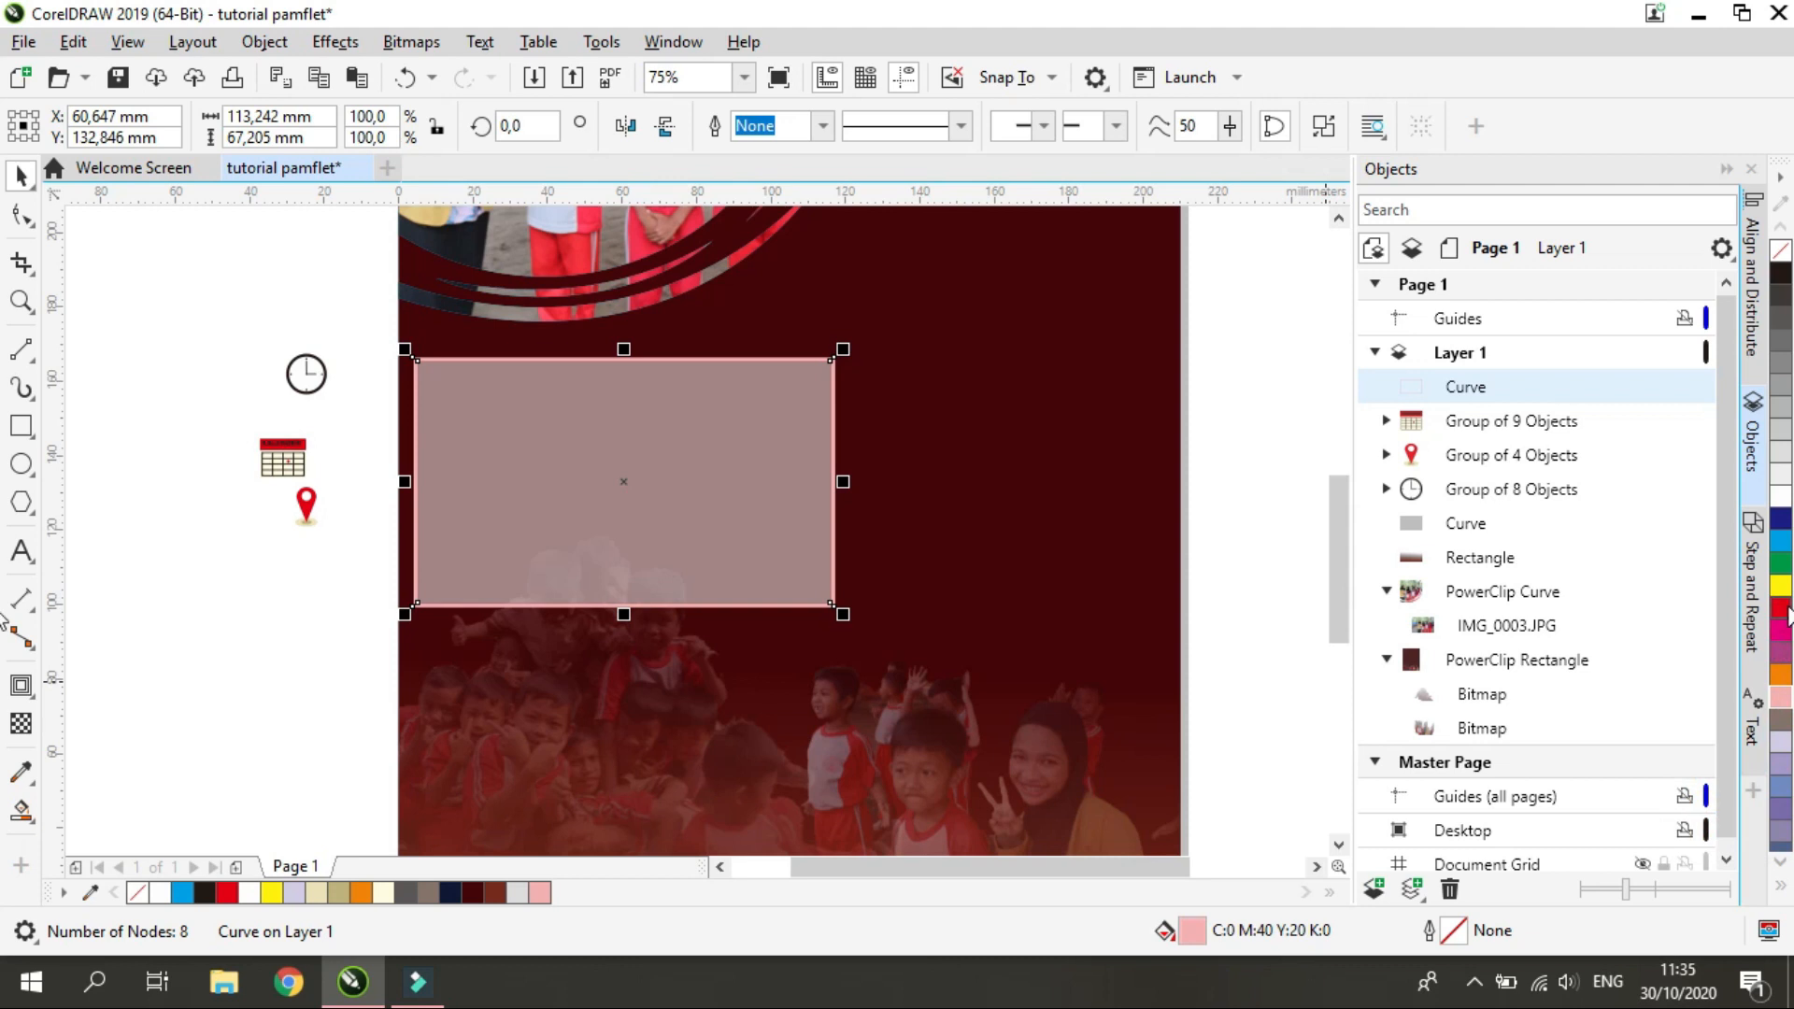
drag(608, 502, 184, 773)
click(517, 412)
click(238, 633)
click(429, 361)
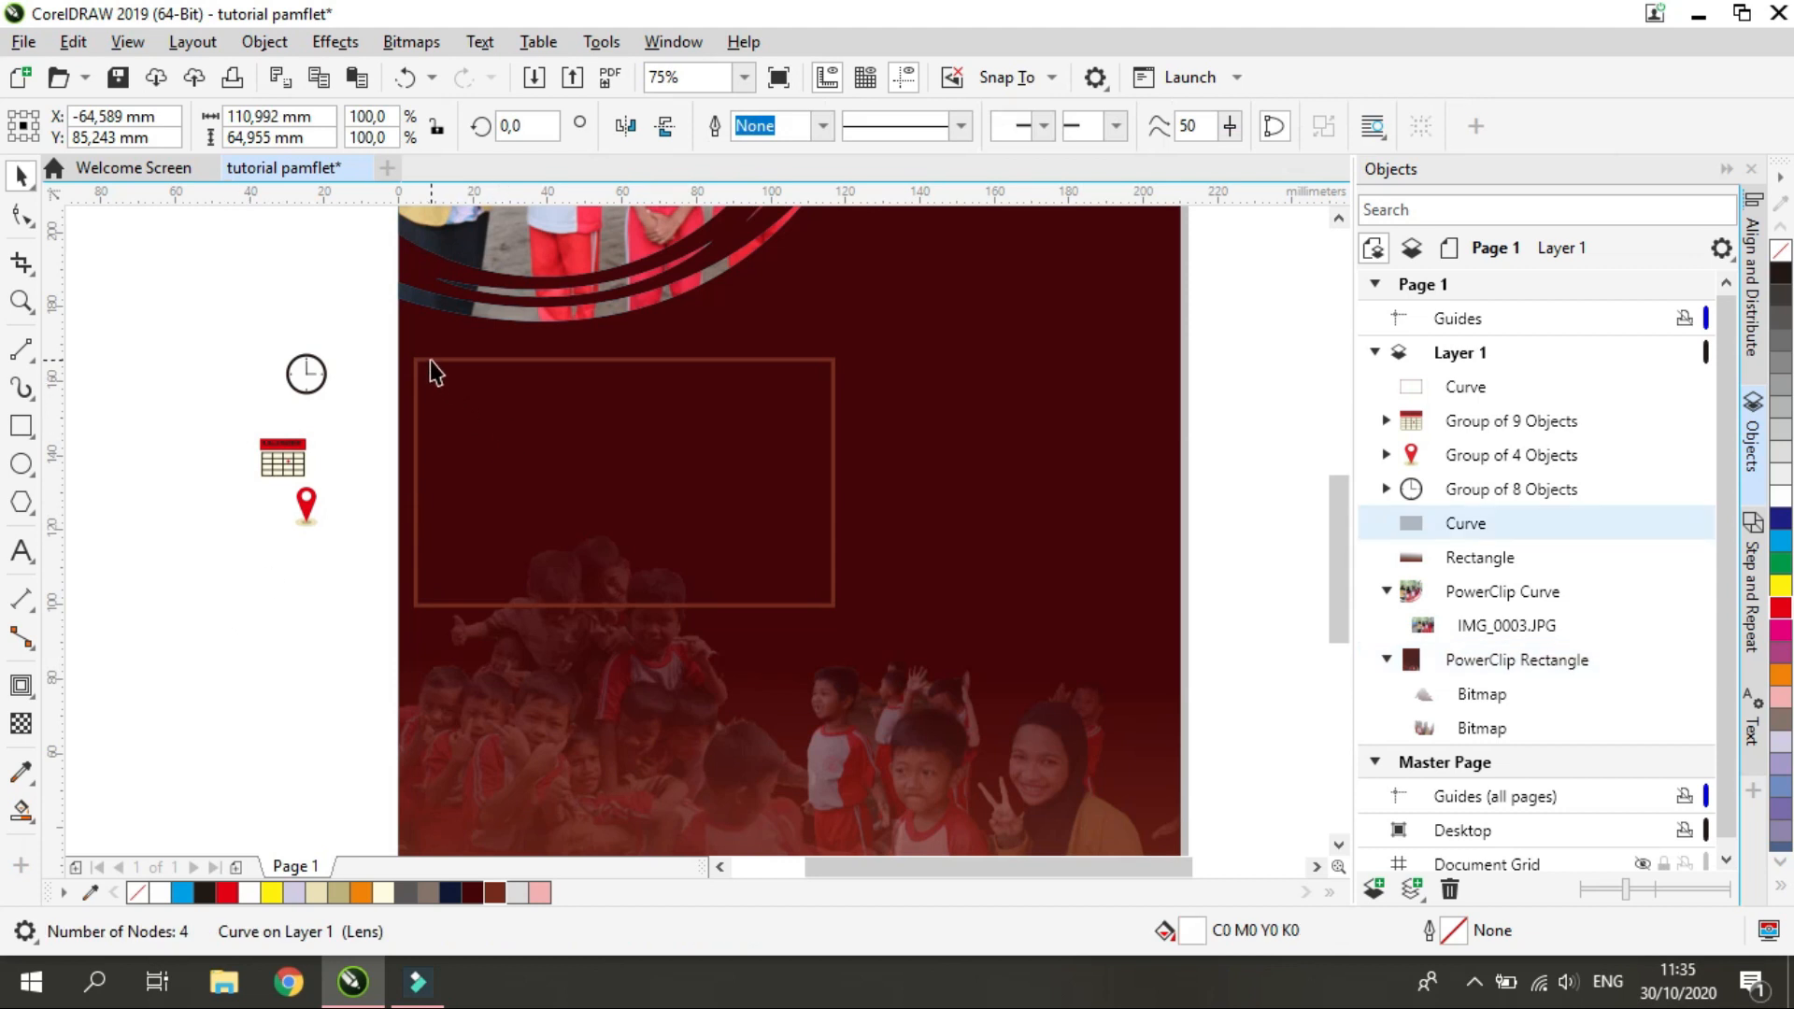
Try smearing the frame's left edge near its upper corner and undo the strokes
click(35, 225)
click(103, 282)
scroll(432, 405, up, 4)
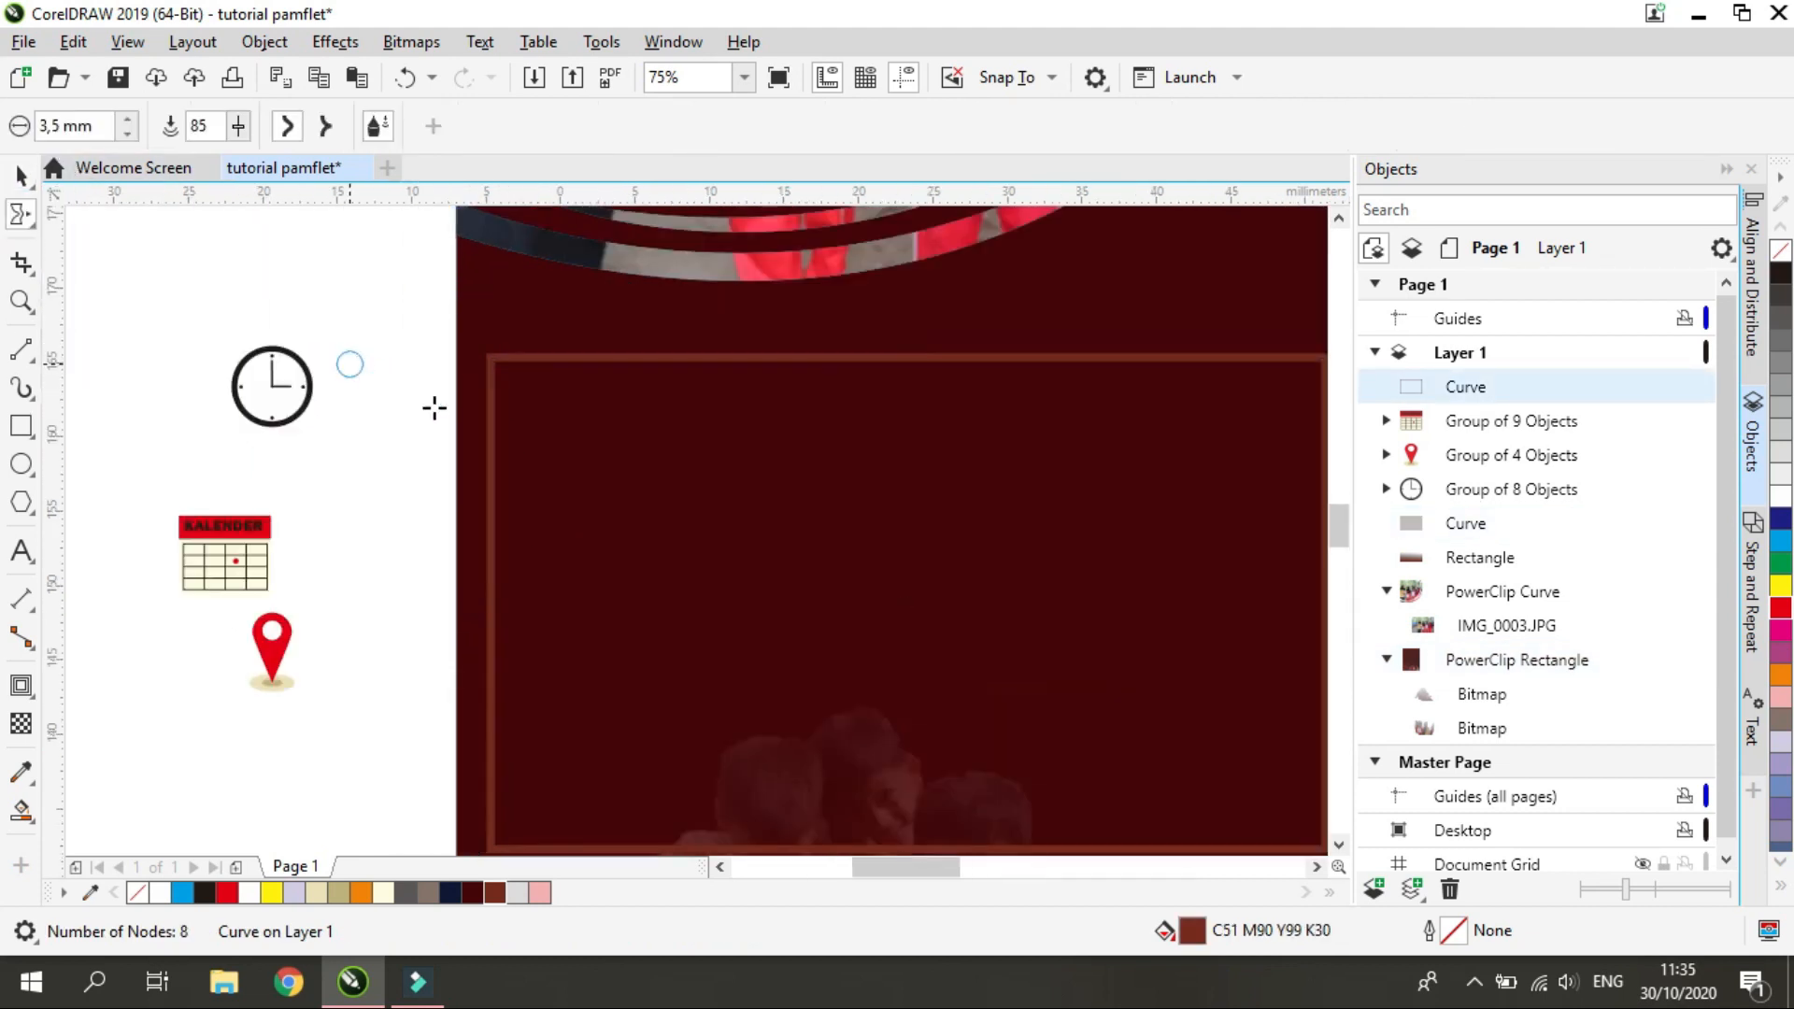
drag(627, 377, 628, 621)
click(404, 78)
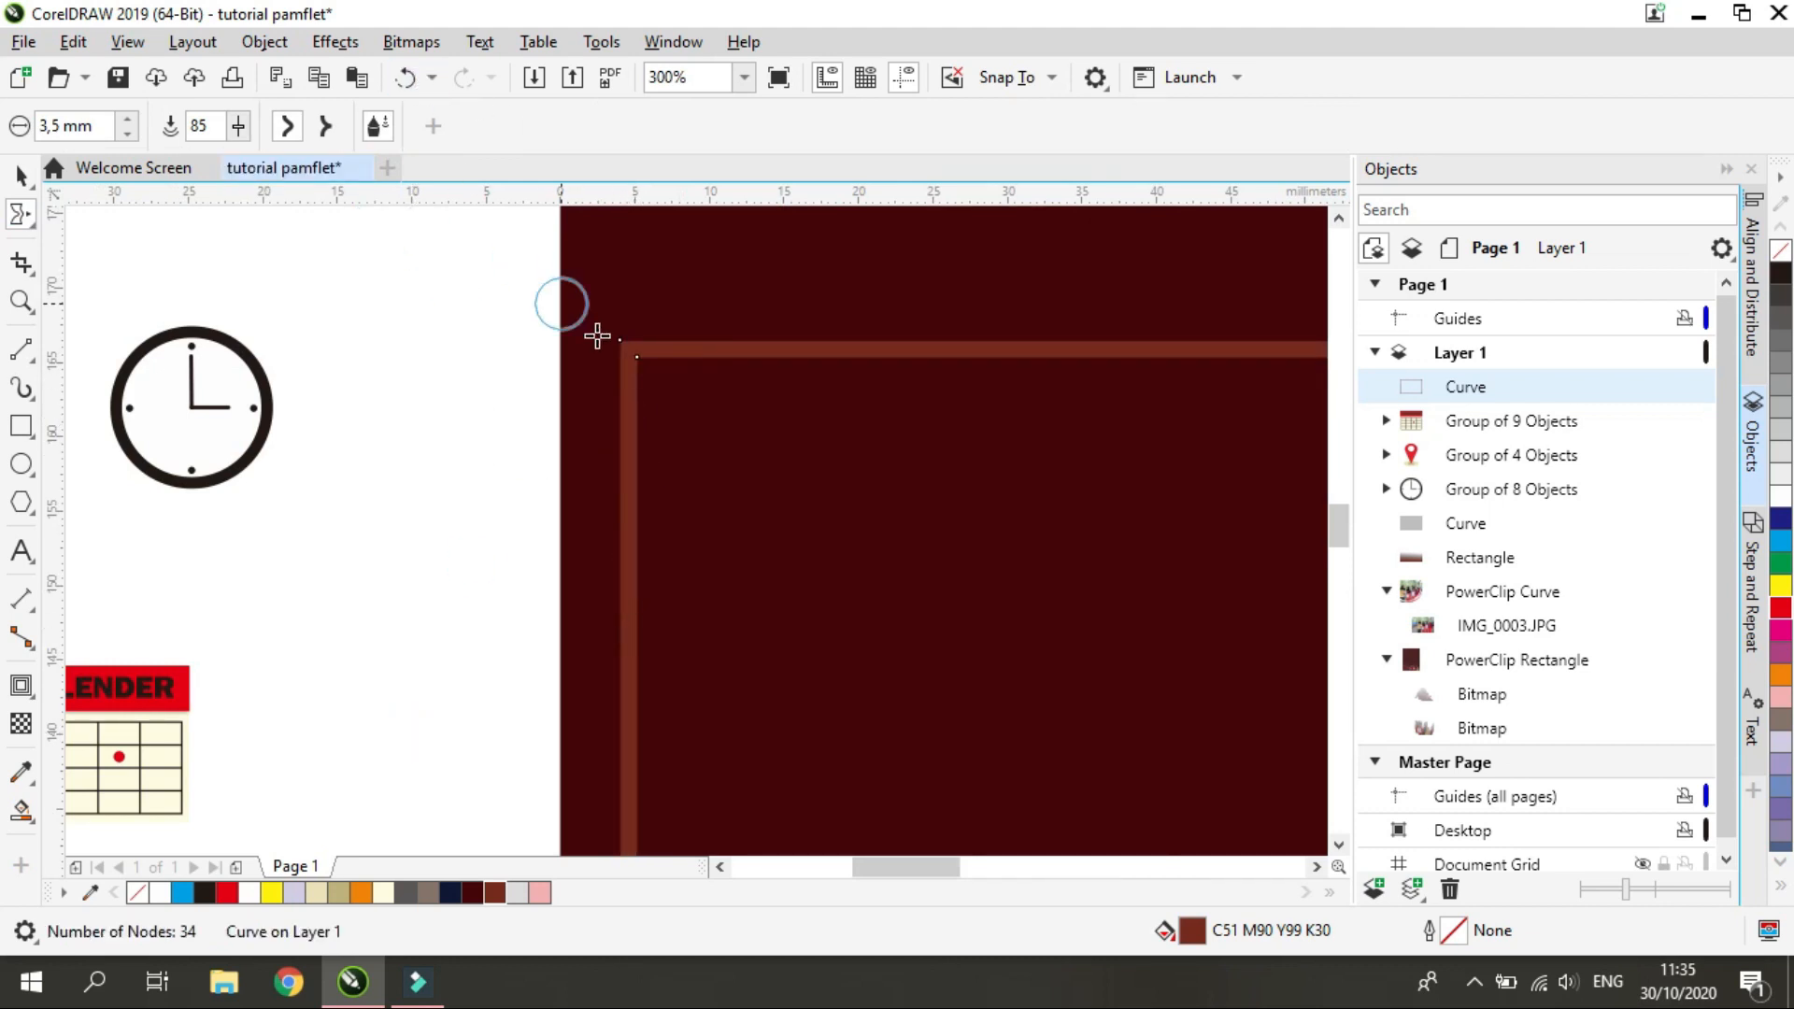
mouse_move(636, 366)
mouse_down()
mouse_move(659, 430)
mouse_move(645, 514)
mouse_up()
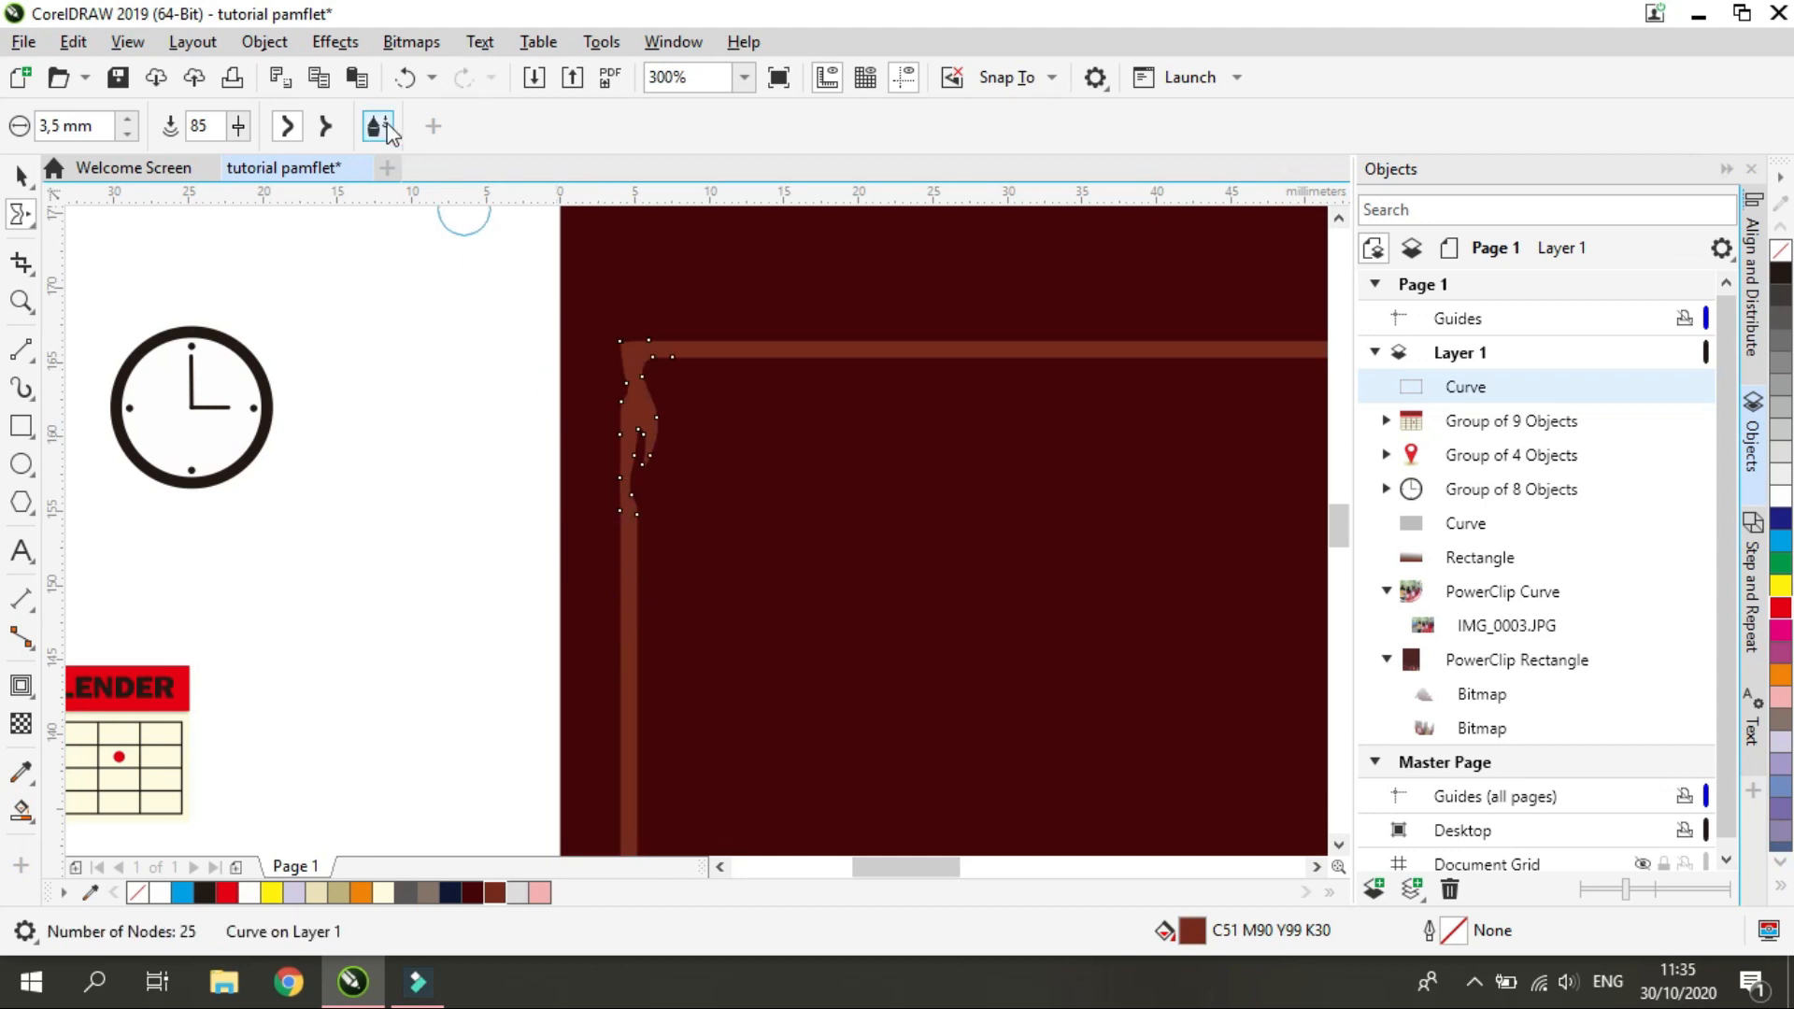
click(405, 77)
Smear the frame's upper left part and along its top edge for a rough brushed look
scroll(587, 486, down, 2)
mouse_move(572, 411)
mouse_down()
mouse_move(589, 400)
mouse_move(605, 620)
mouse_move(632, 685)
mouse_up()
scroll(632, 685, down, 2)
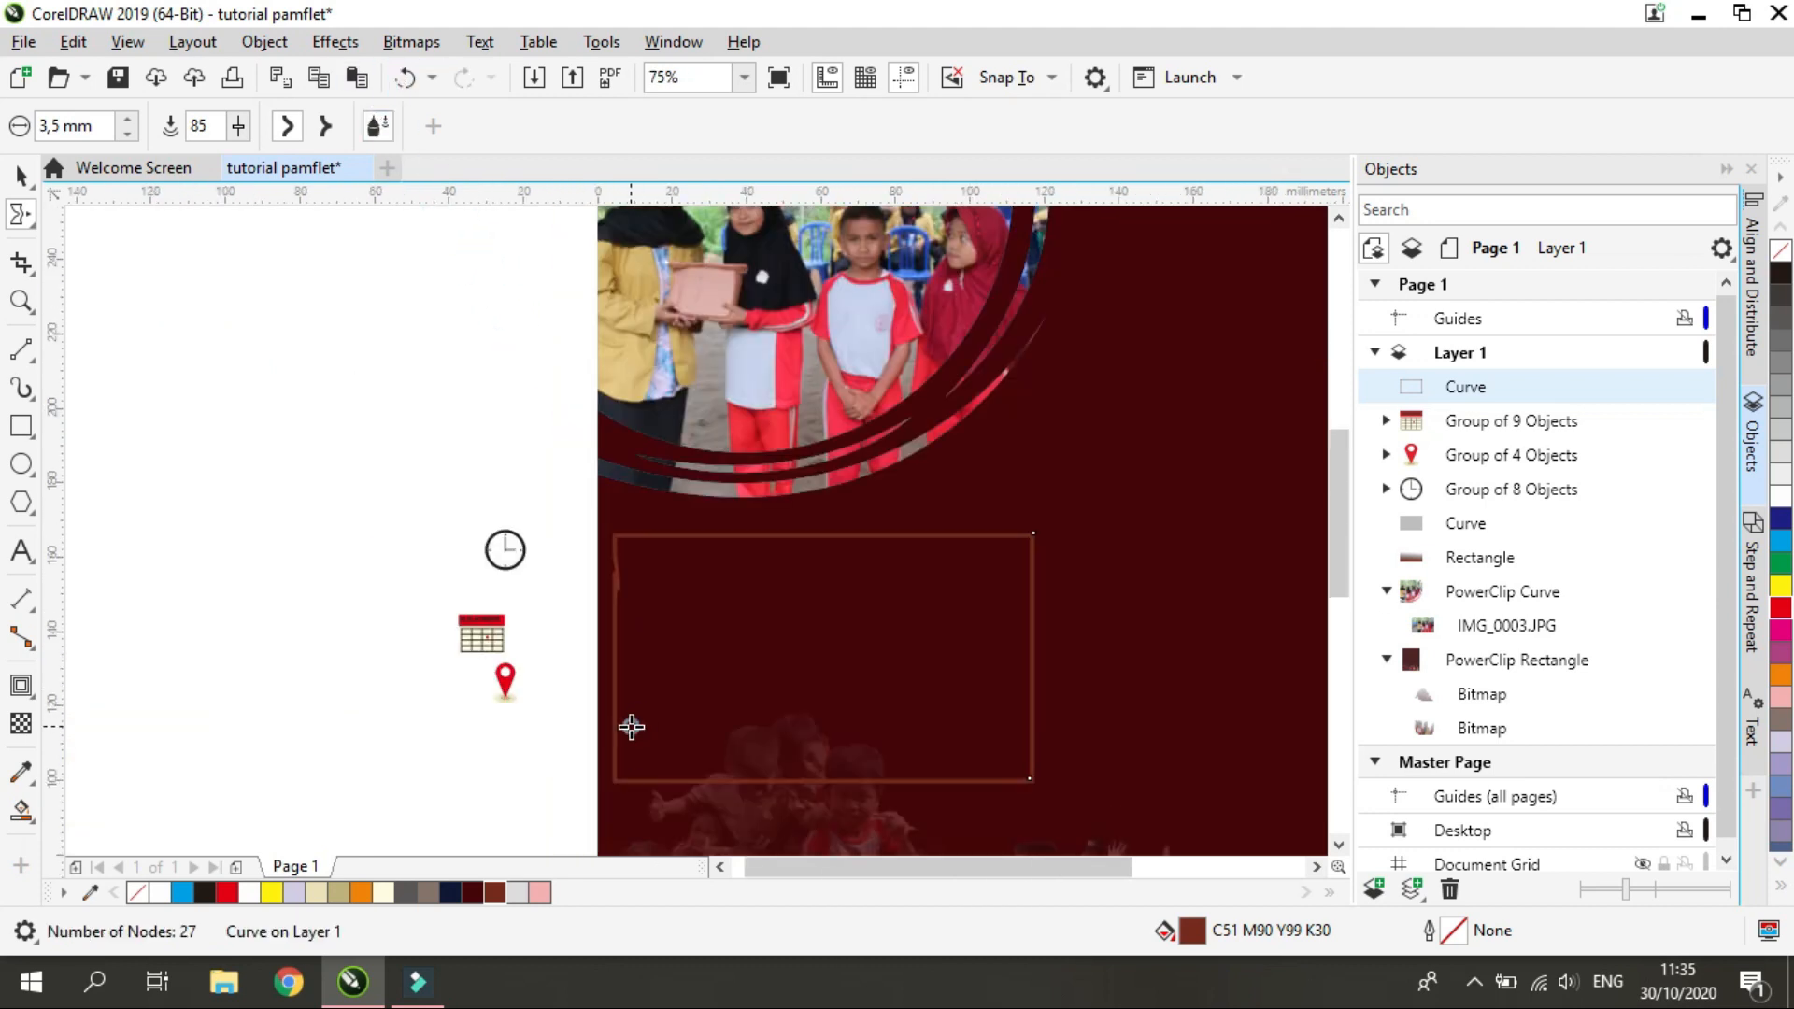
scroll(632, 727, up, 2)
mouse_move(602, 359)
mouse_down()
mouse_move(721, 343)
mouse_move(673, 353)
mouse_move(923, 328)
mouse_move(1082, 386)
mouse_move(1156, 344)
mouse_move(1249, 340)
mouse_up()
scroll(1254, 389, down, 2)
scroll(1265, 461, down, 2)
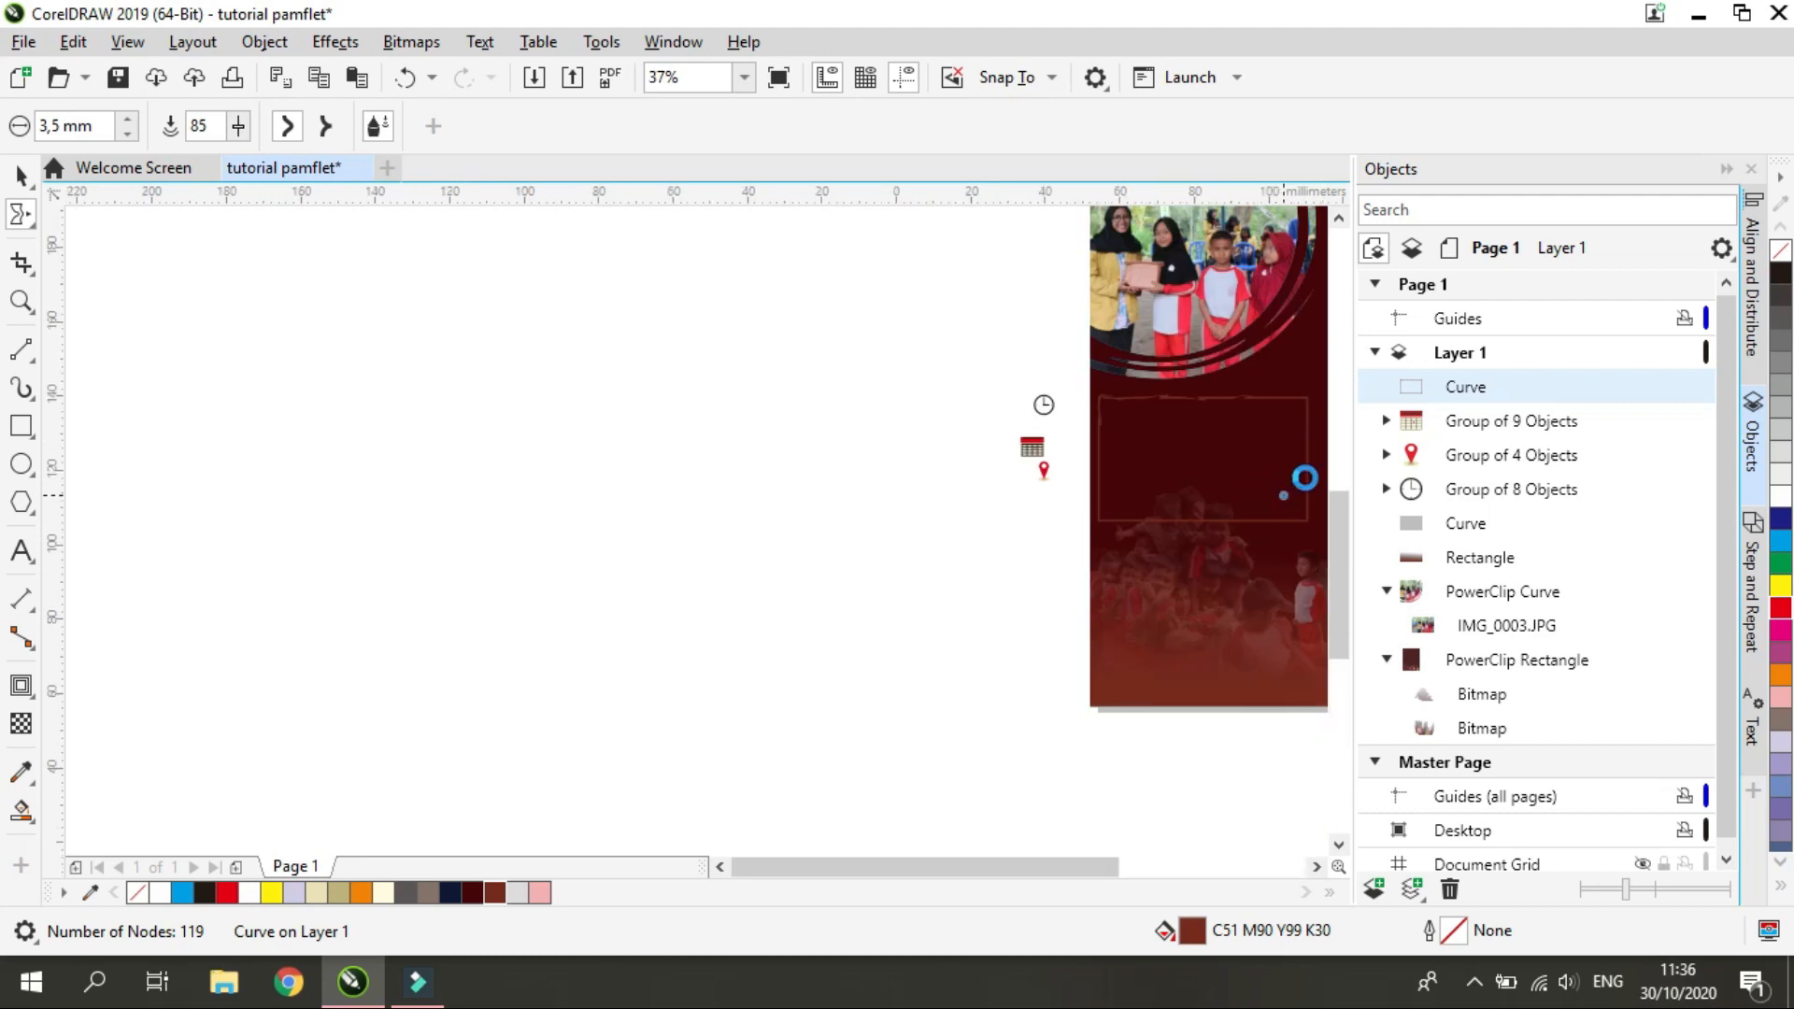
Smear the rest of the frame's top edge and its left, bottom and right edges into a rough brushed border
scroll(1302, 476, up, 4)
click(1317, 869)
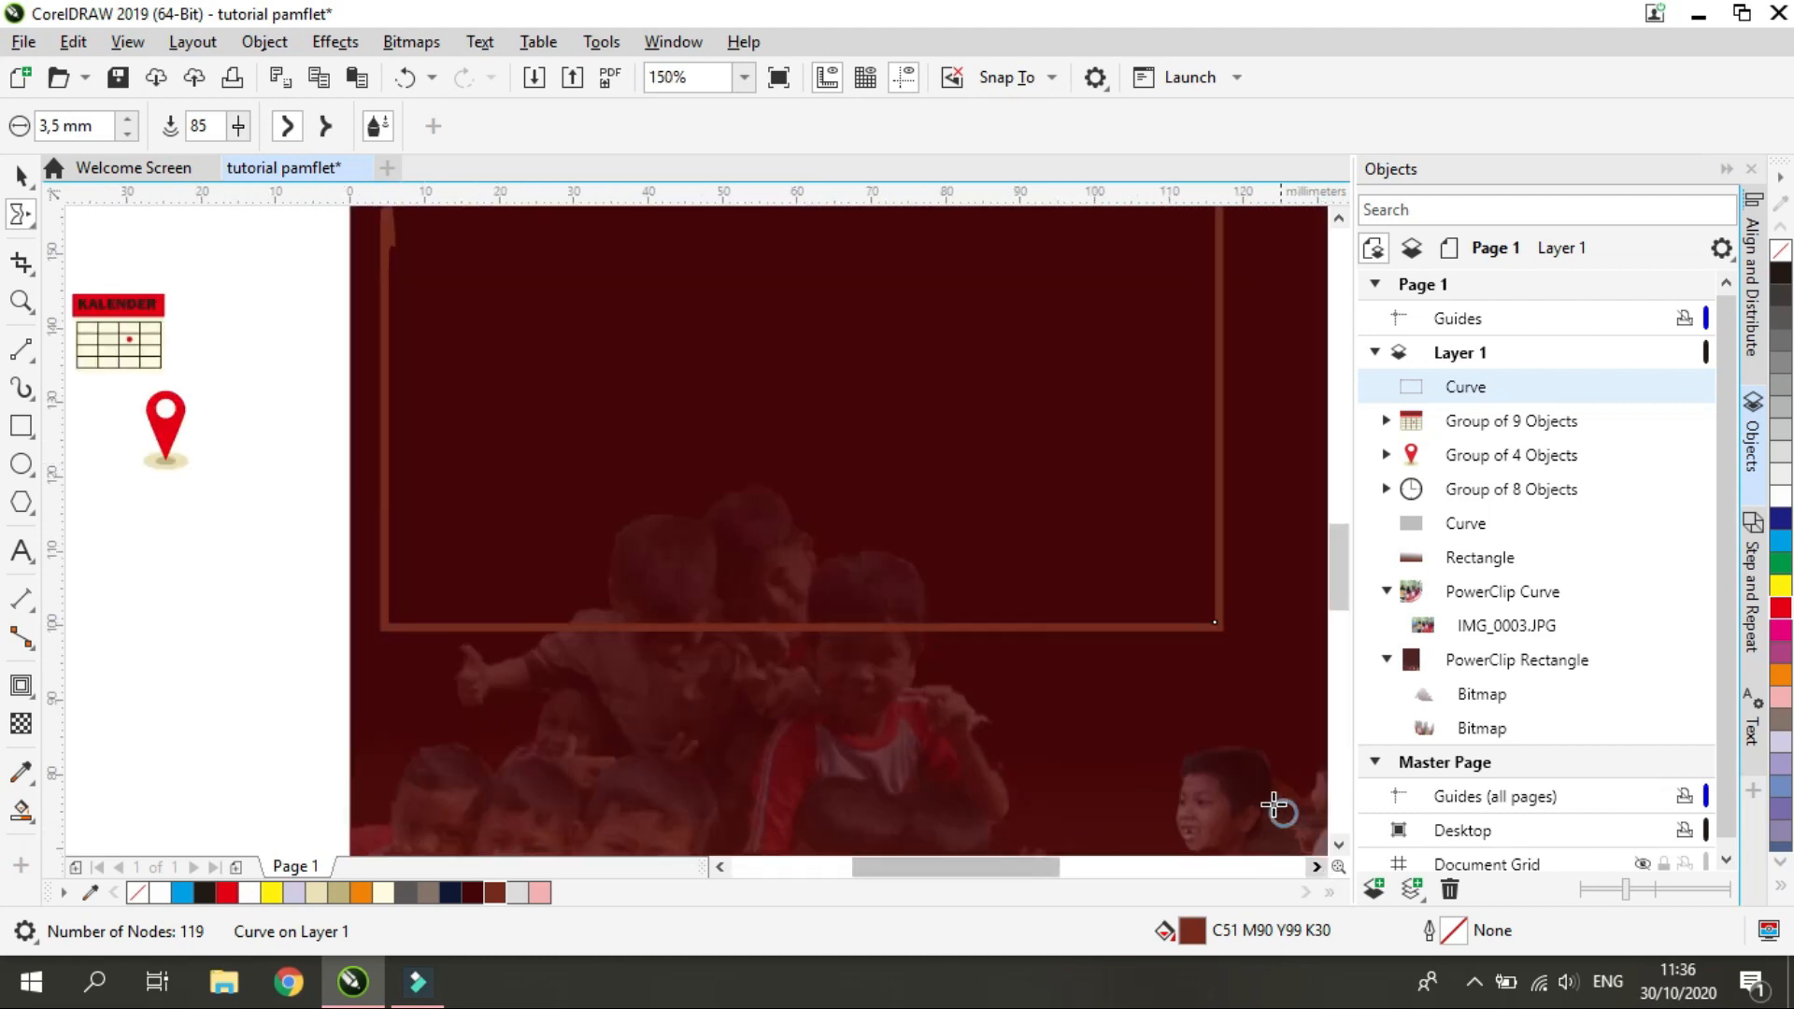
scroll(1204, 747, down, 2)
scroll(1273, 659, up, 1)
mouse_move(1064, 532)
mouse_down()
mouse_move(1158, 566)
mouse_move(1100, 794)
mouse_up()
key(ctrl+z)
mouse_move(1062, 534)
mouse_down()
mouse_move(1138, 529)
mouse_move(1151, 789)
mouse_move(930, 775)
mouse_move(764, 795)
mouse_move(736, 603)
mouse_up()
drag(736, 768, 741, 607)
drag(927, 779, 1162, 782)
drag(1152, 679, 1177, 832)
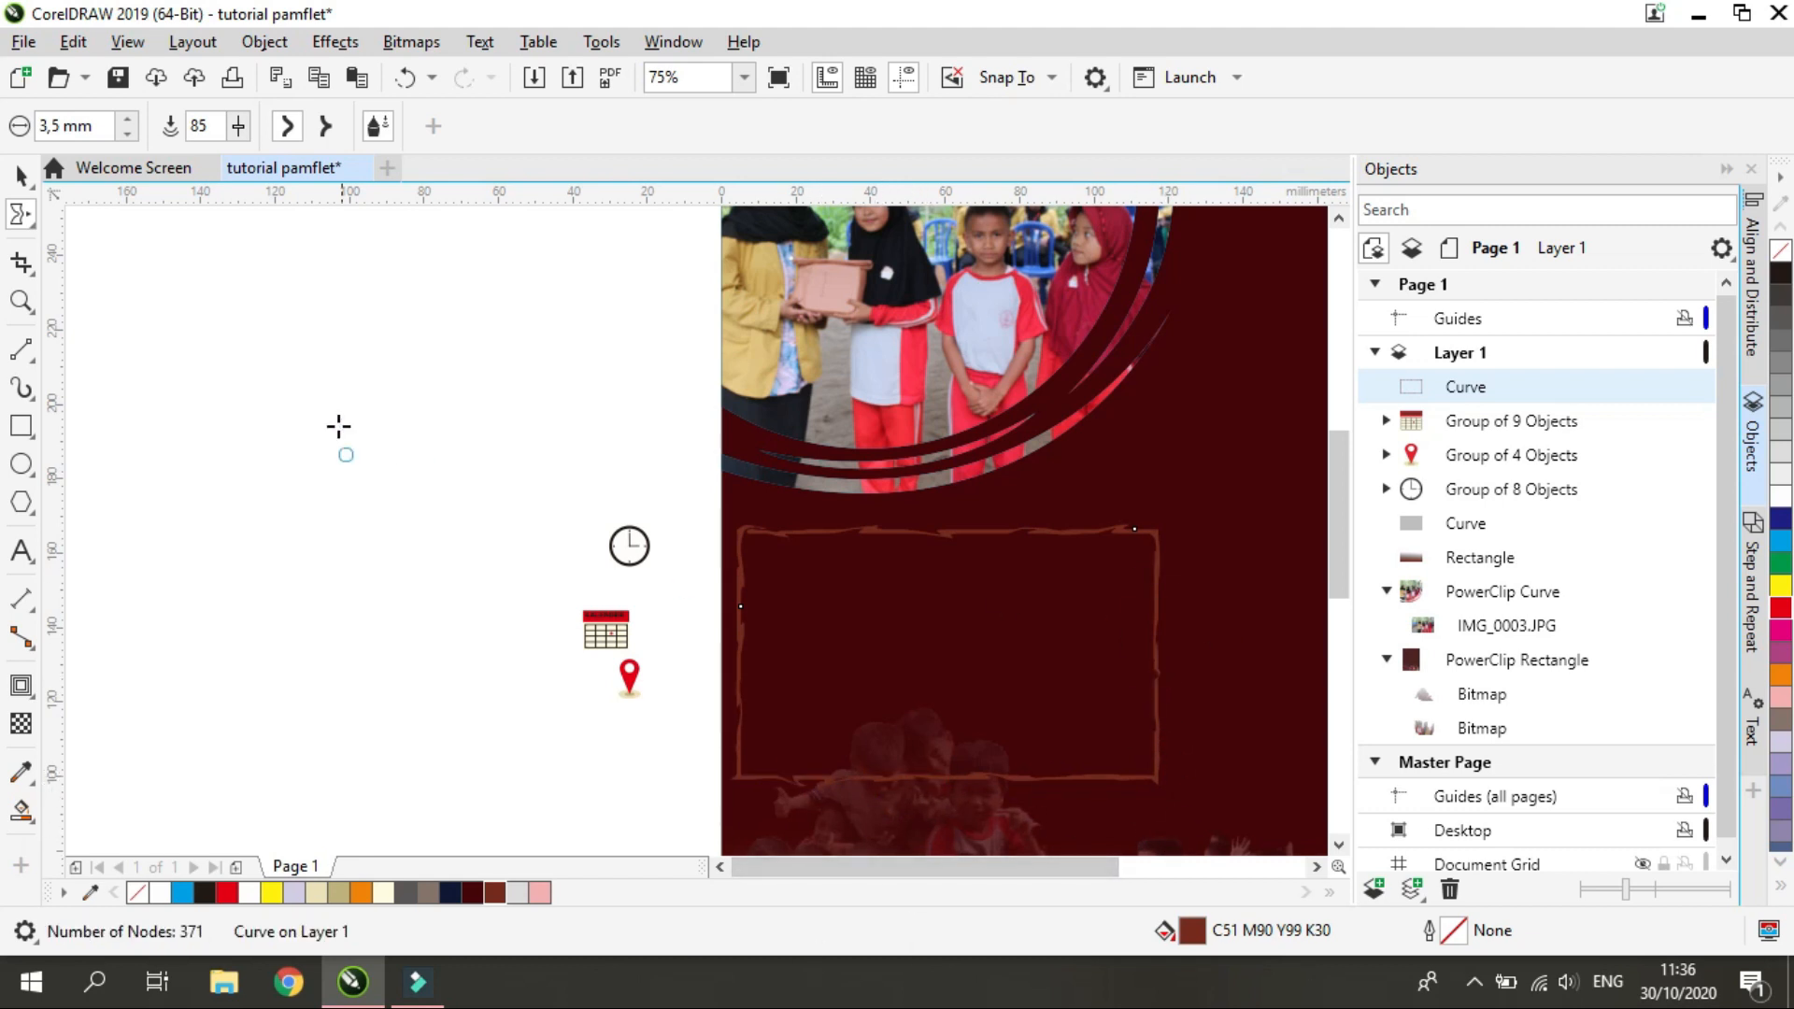
key(space)
Move the translucent white panel back over the rough frame and enlarge it to about 112 by 66 mm
scroll(522, 734, down, 2)
click(415, 808)
click(574, 765)
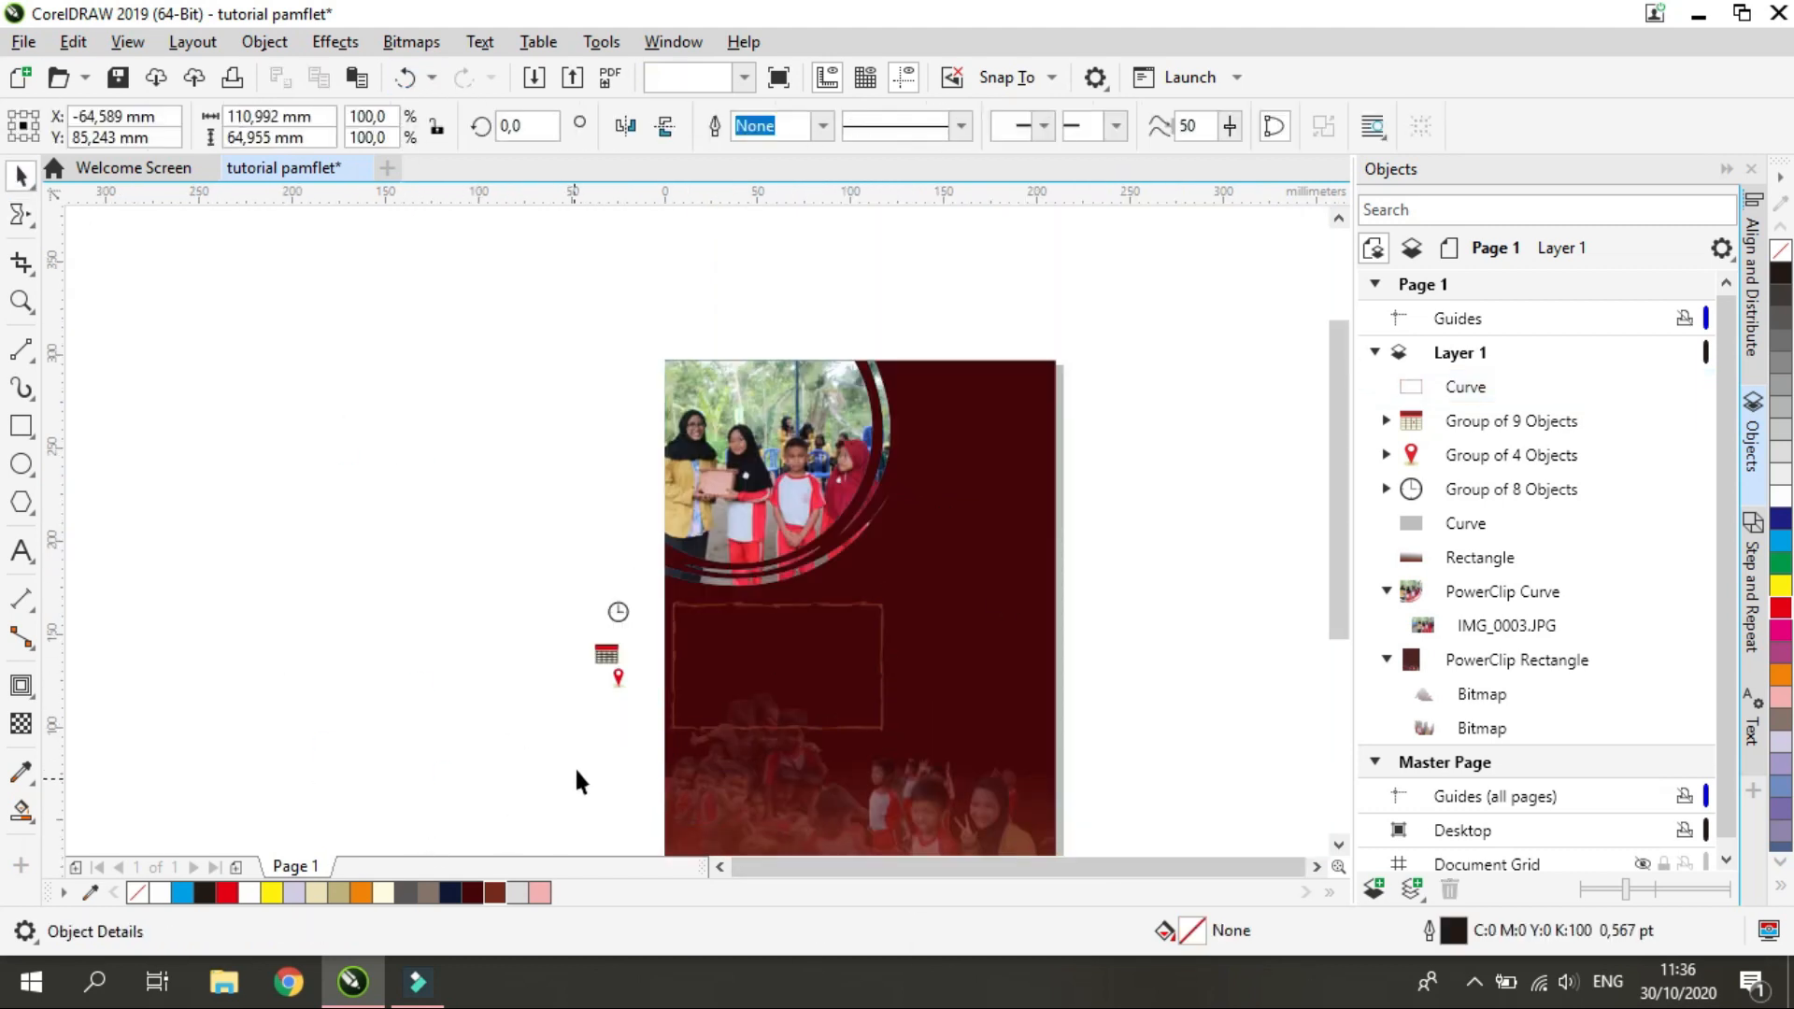
drag(590, 745, 756, 675)
scroll(748, 696, up, 2)
mouse_move(600, 750)
mouse_down()
mouse_move(581, 761)
mouse_move(595, 750)
mouse_up()
drag(833, 685, 869, 705)
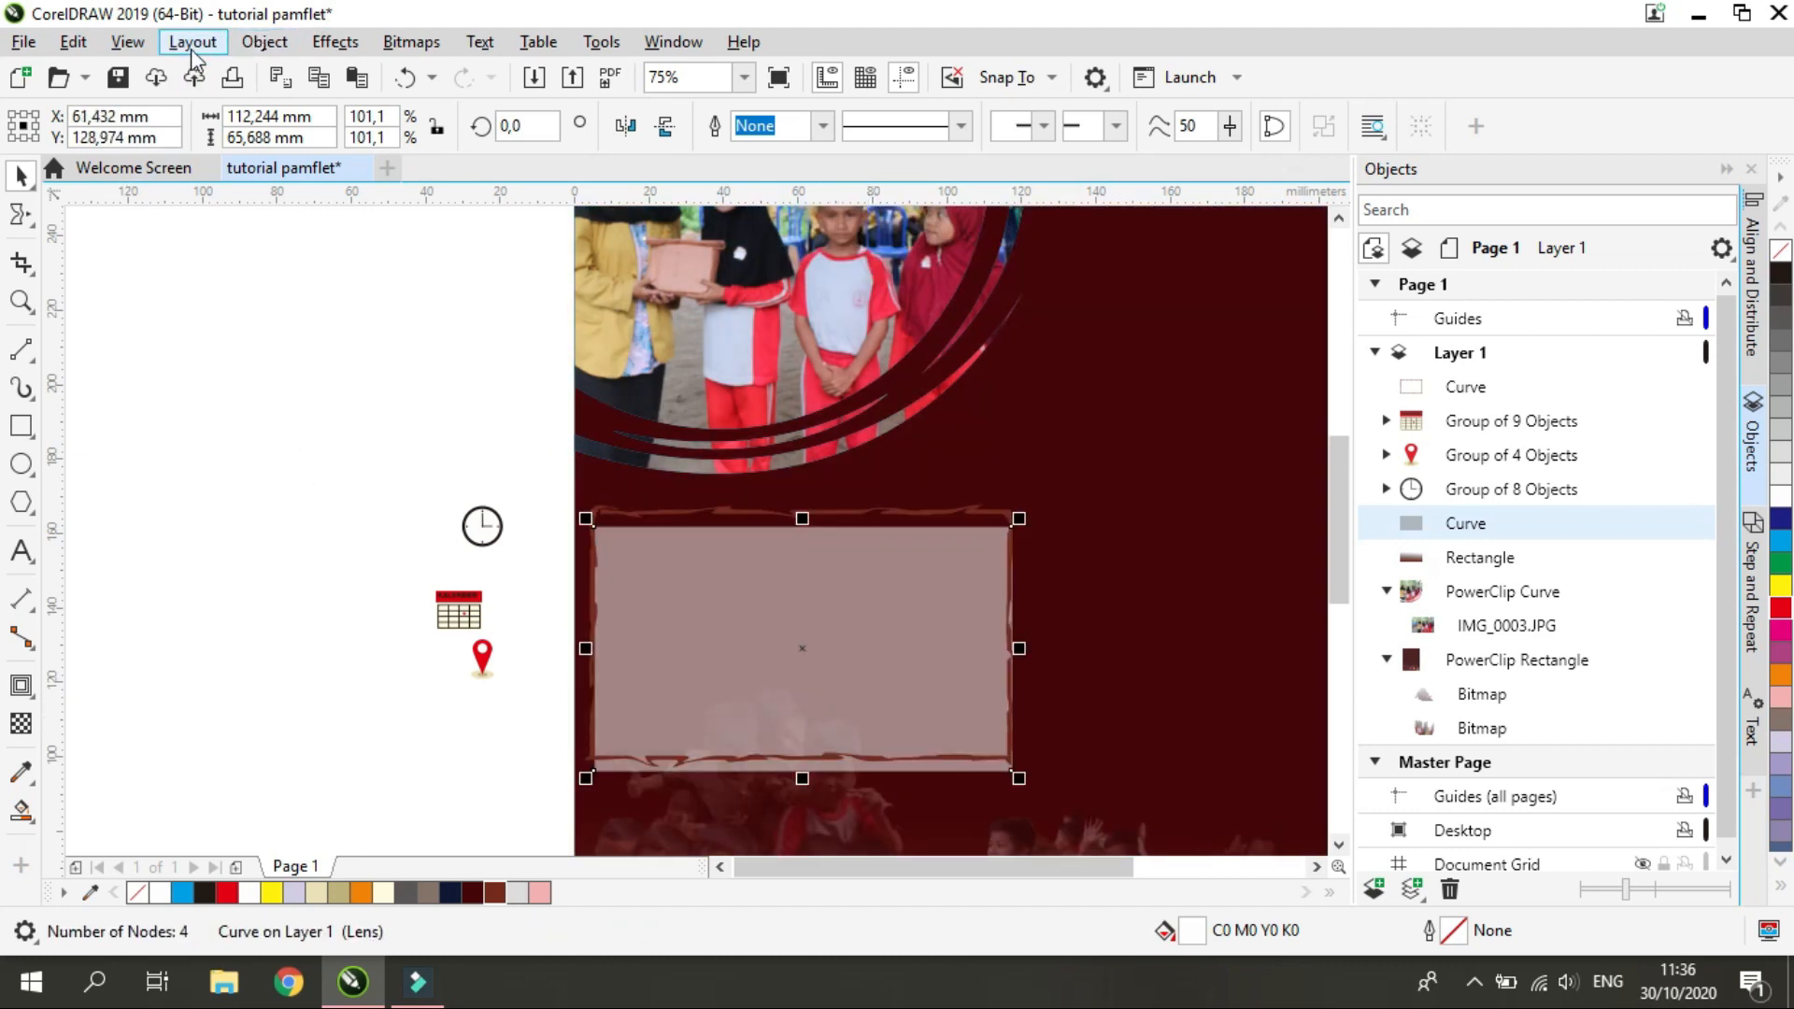
Reshape the translucent panel by moving its two lower corner nodes up onto the rough frame's bottom corners
click(35, 229)
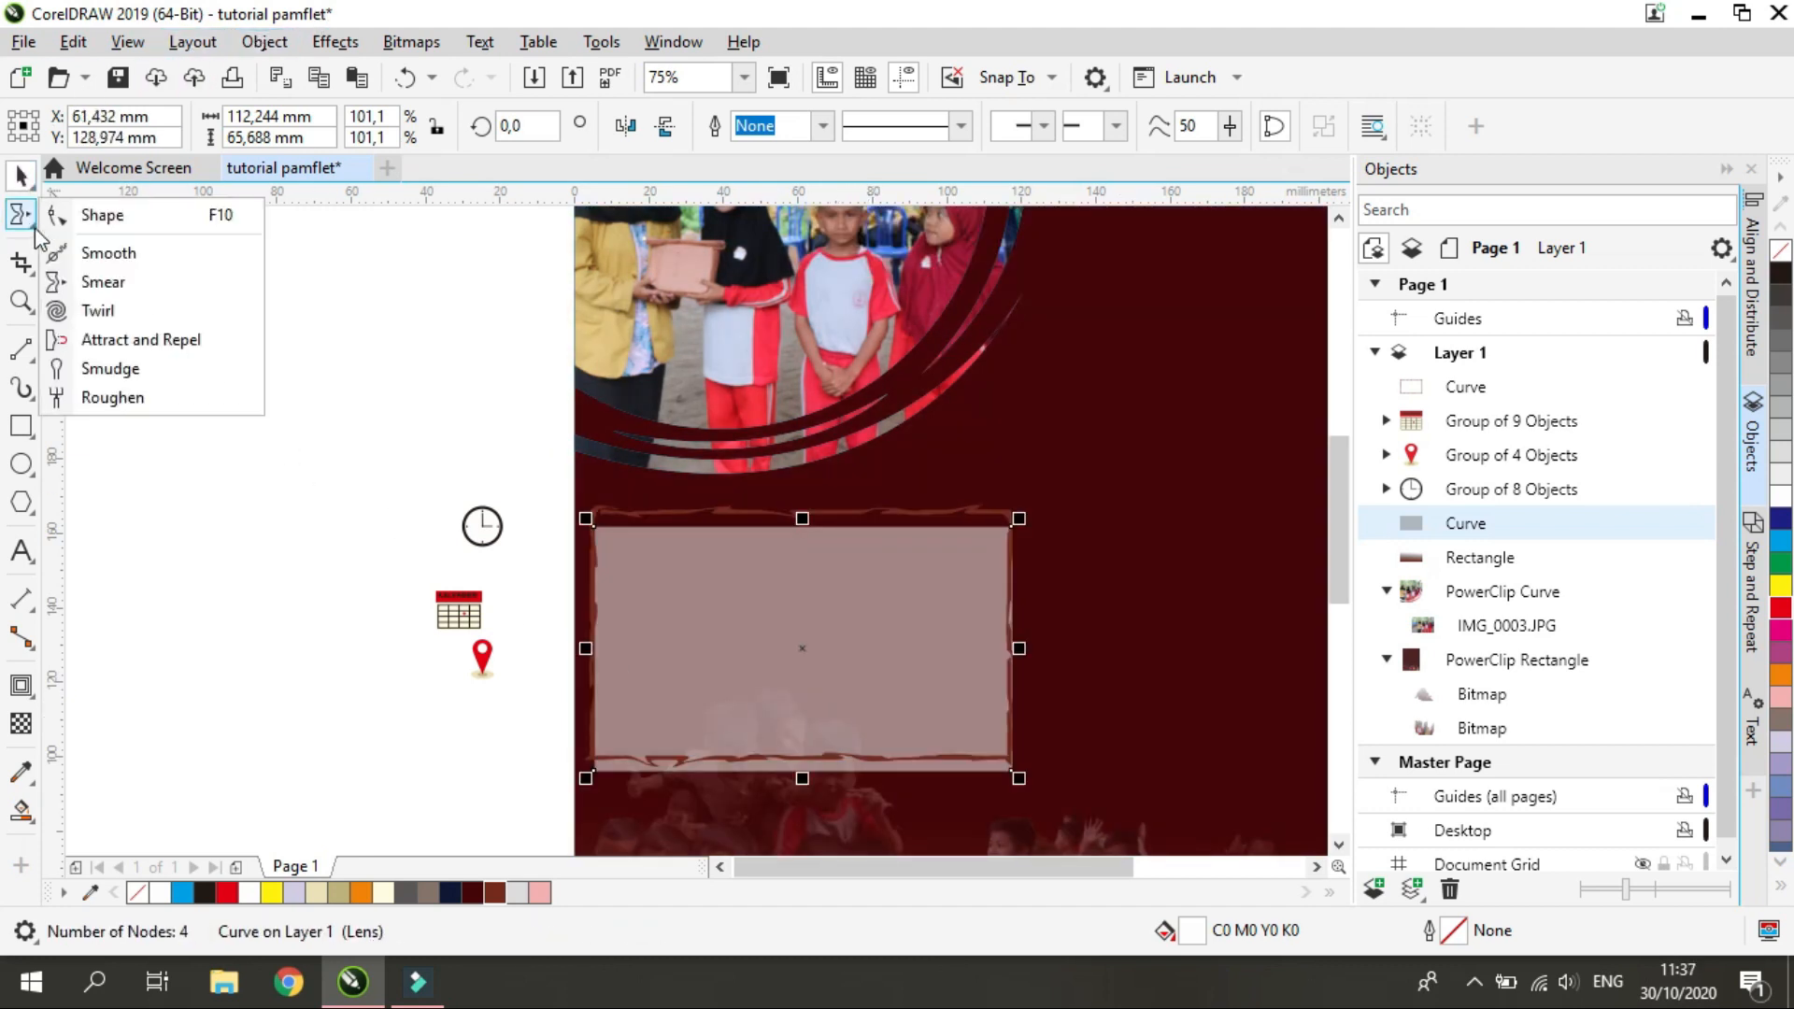
click(94, 212)
drag(1007, 778, 981, 734)
scroll(1018, 764, up, 5)
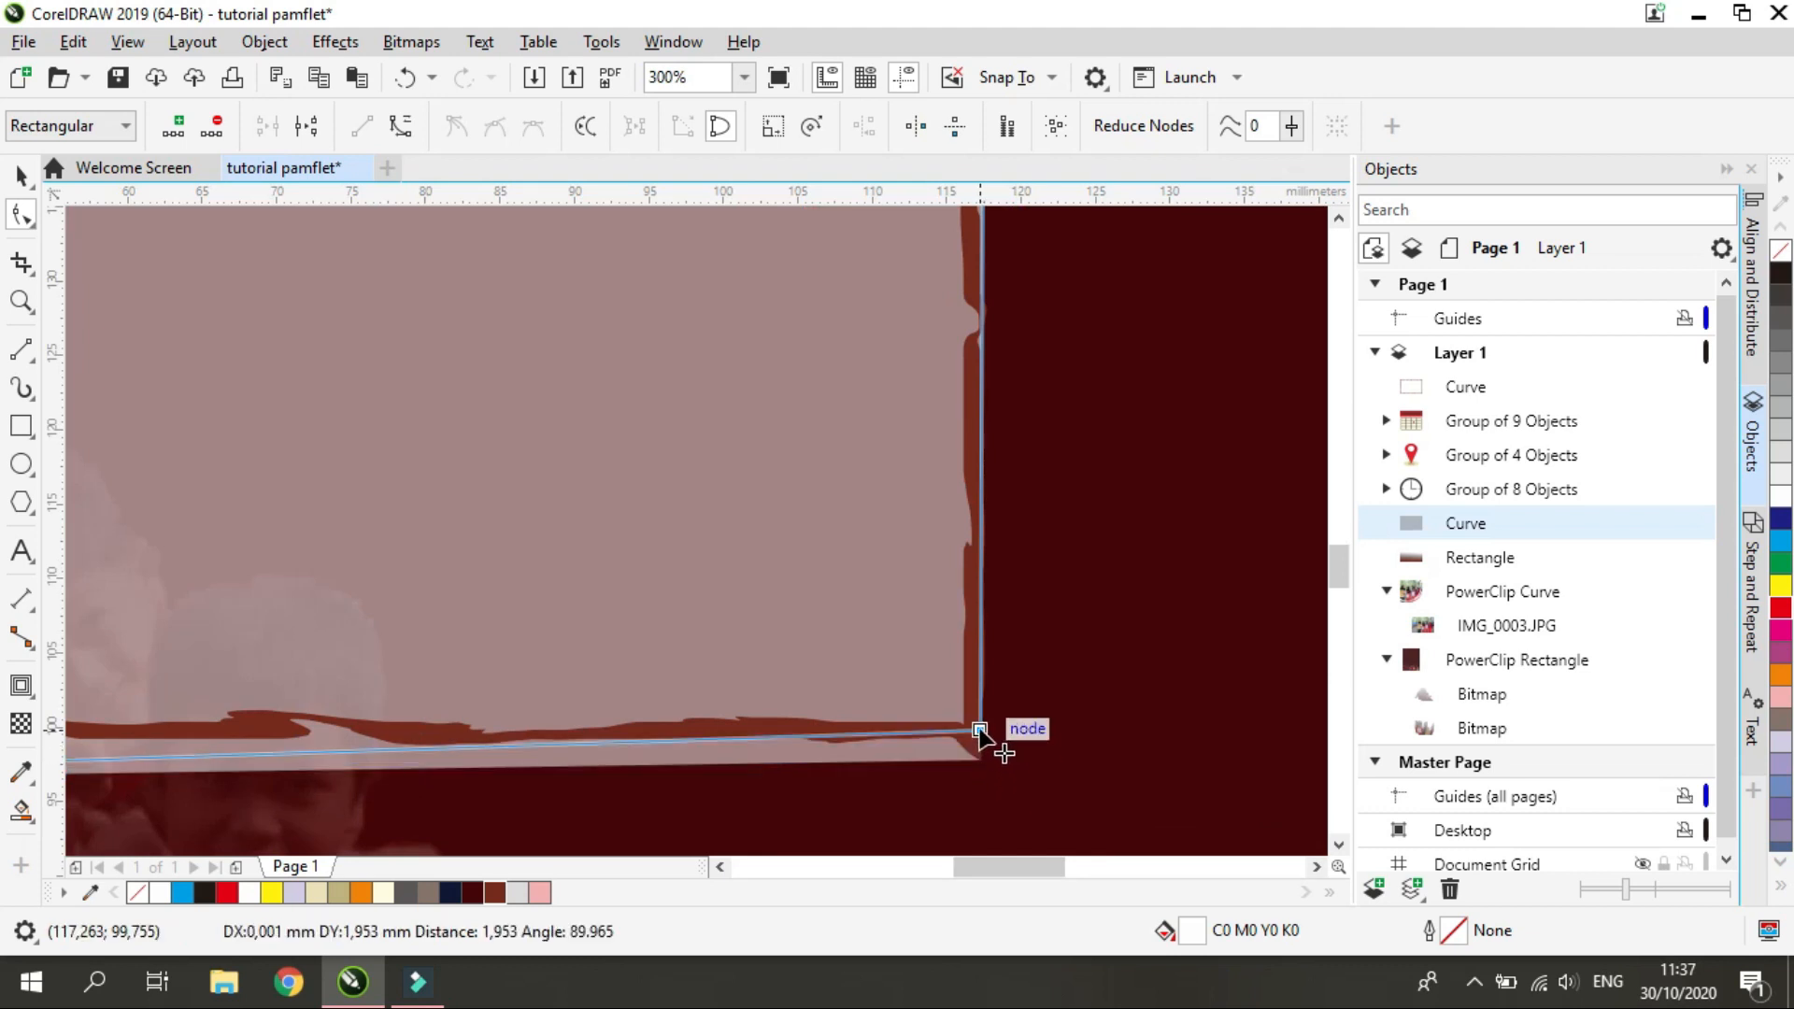
scroll(980, 736, down, 5)
mouse_move(549, 758)
mouse_down()
mouse_move(572, 745)
mouse_move(529, 745)
mouse_up()
click(567, 773)
Move the panel's upper-left and upper-right corner nodes onto the rough frame's top corners
click(585, 598)
scroll(569, 745, up, 1)
scroll(590, 551, down, 1)
scroll(563, 421, up, 1)
click(562, 417)
drag(562, 417, 574, 389)
scroll(628, 484, down, 1)
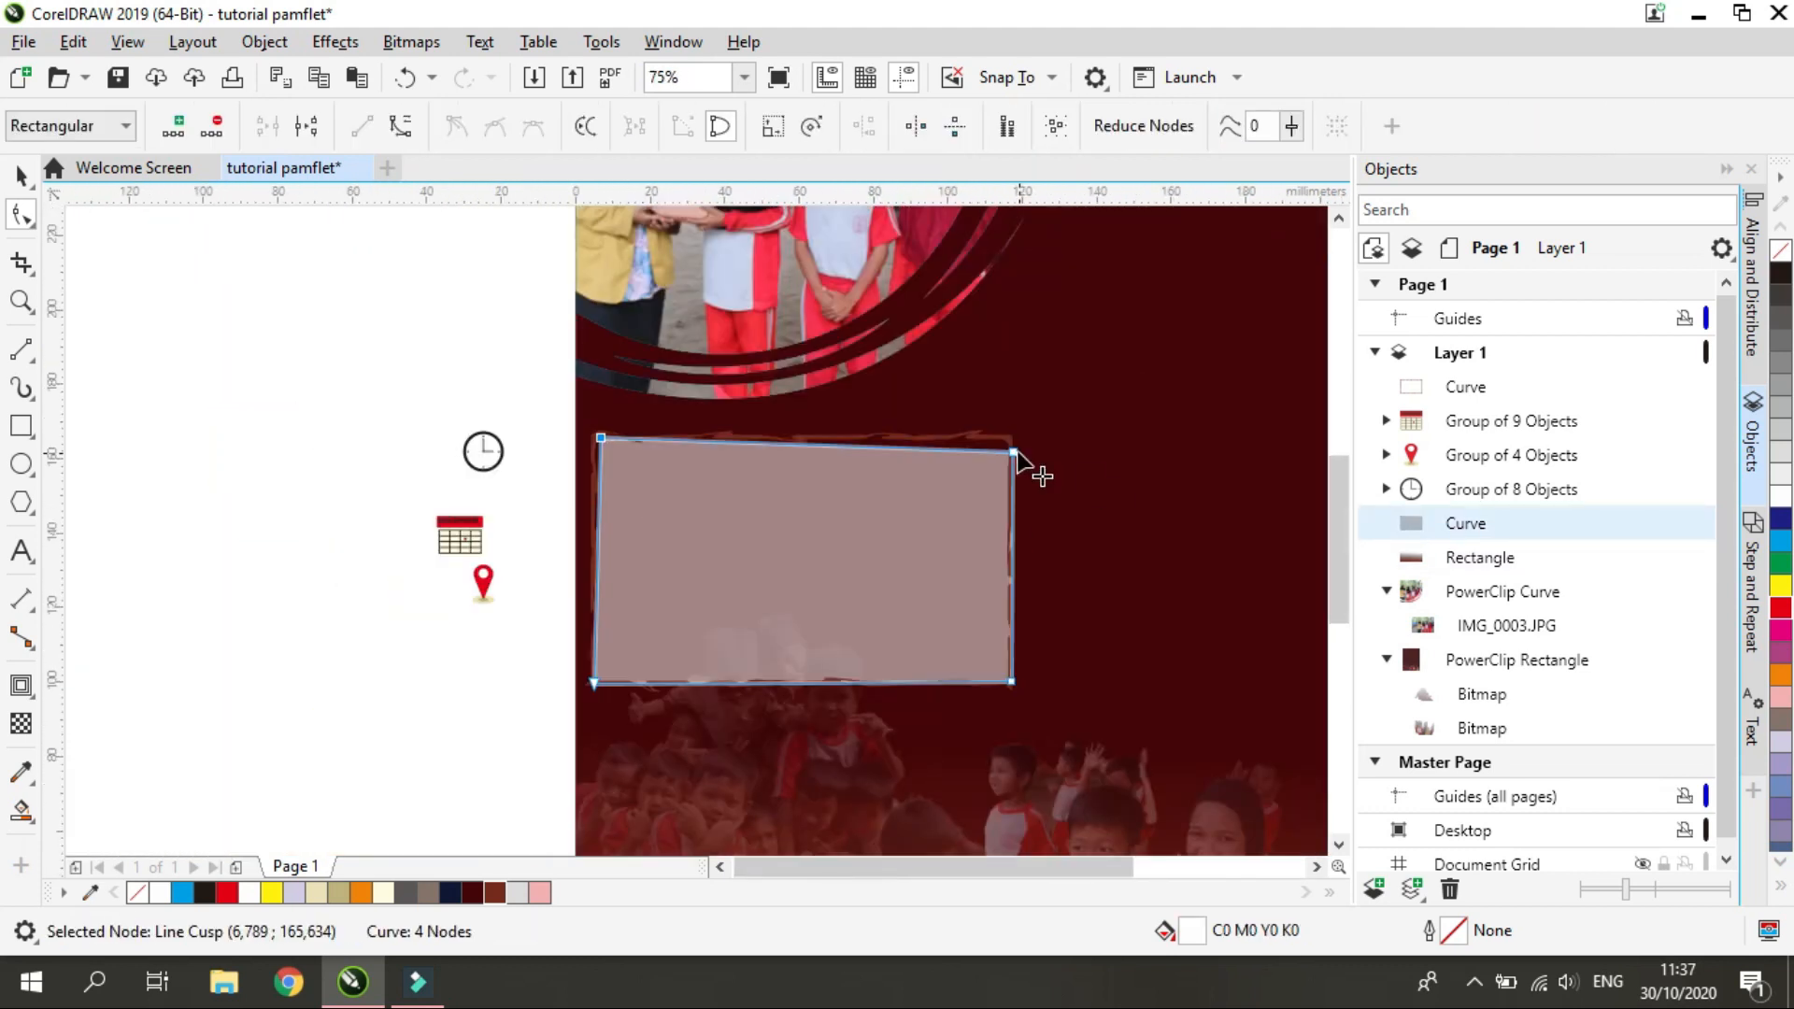
click(1014, 454)
scroll(1019, 455, up, 4)
drag(898, 418, 920, 426)
click(804, 543)
scroll(804, 543, down, 5)
Try pink, red and dark brown palette colours as the translucent panel's fill
click(20, 175)
scroll(596, 675, up, 2)
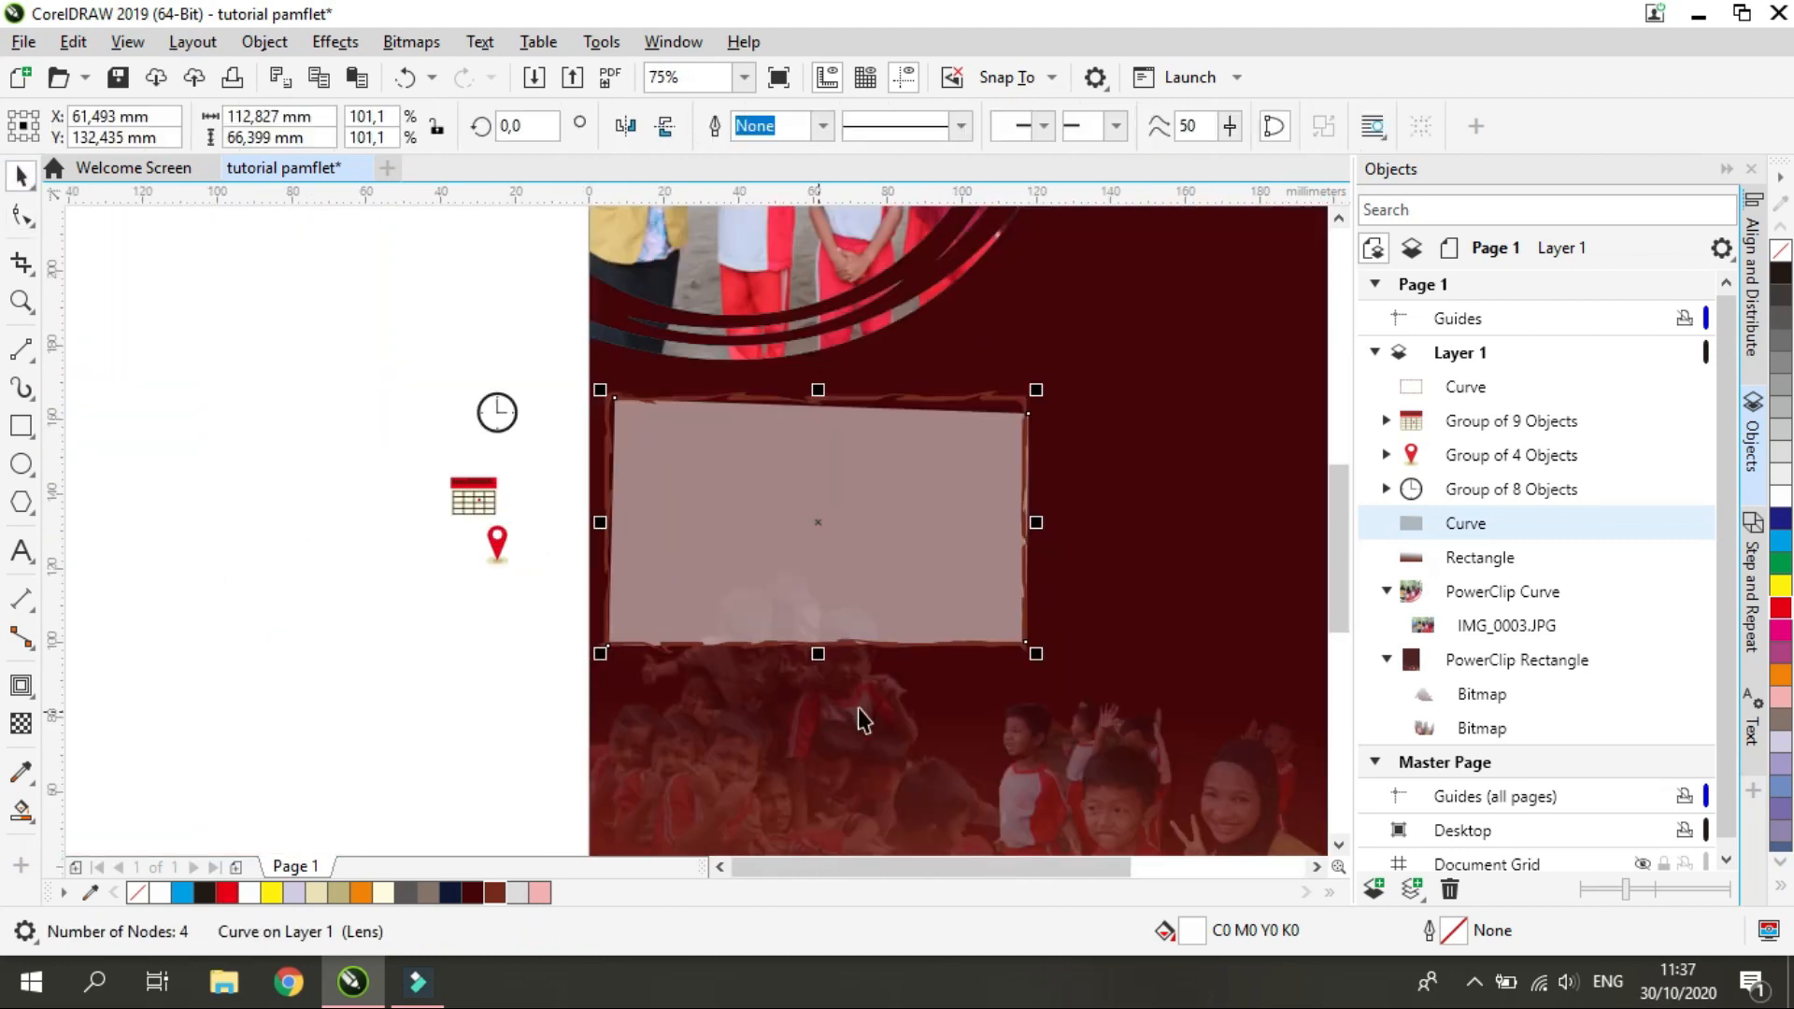
click(494, 892)
click(540, 893)
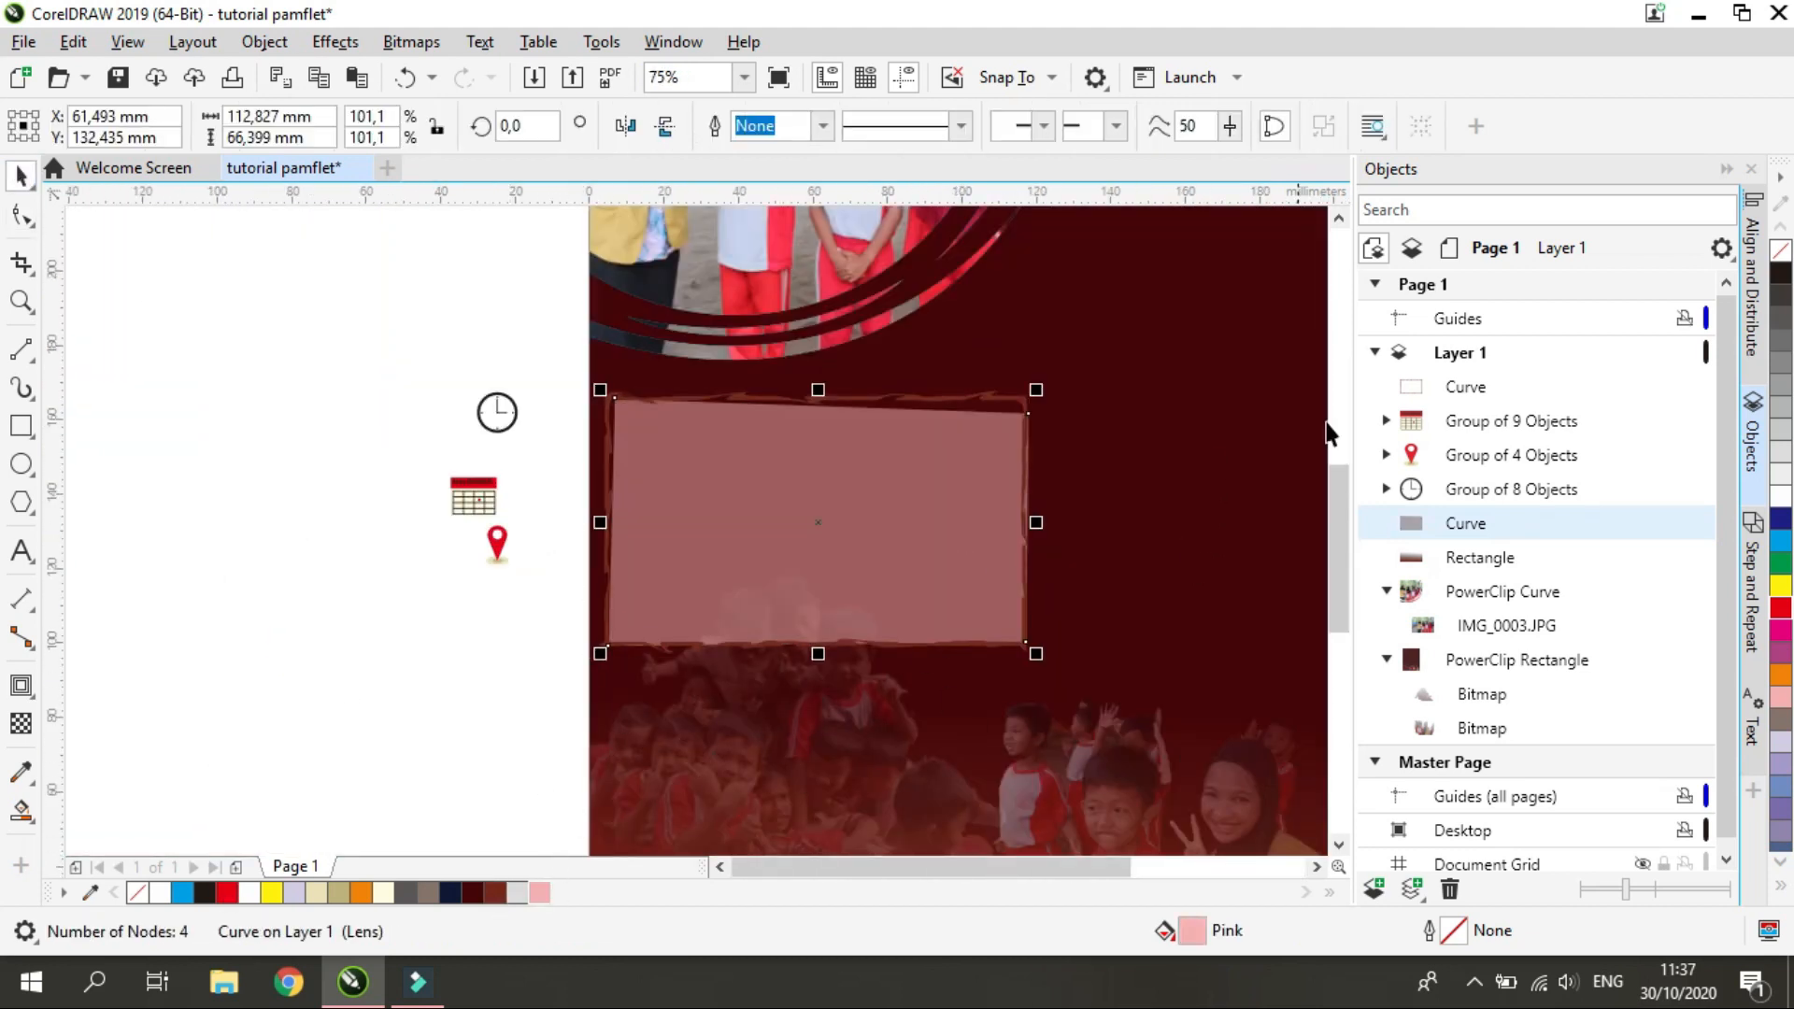
click(227, 892)
click(495, 893)
Edit the panel's fill to the custom muted rose colour C16 M55 Y42 K0
double_click(1193, 933)
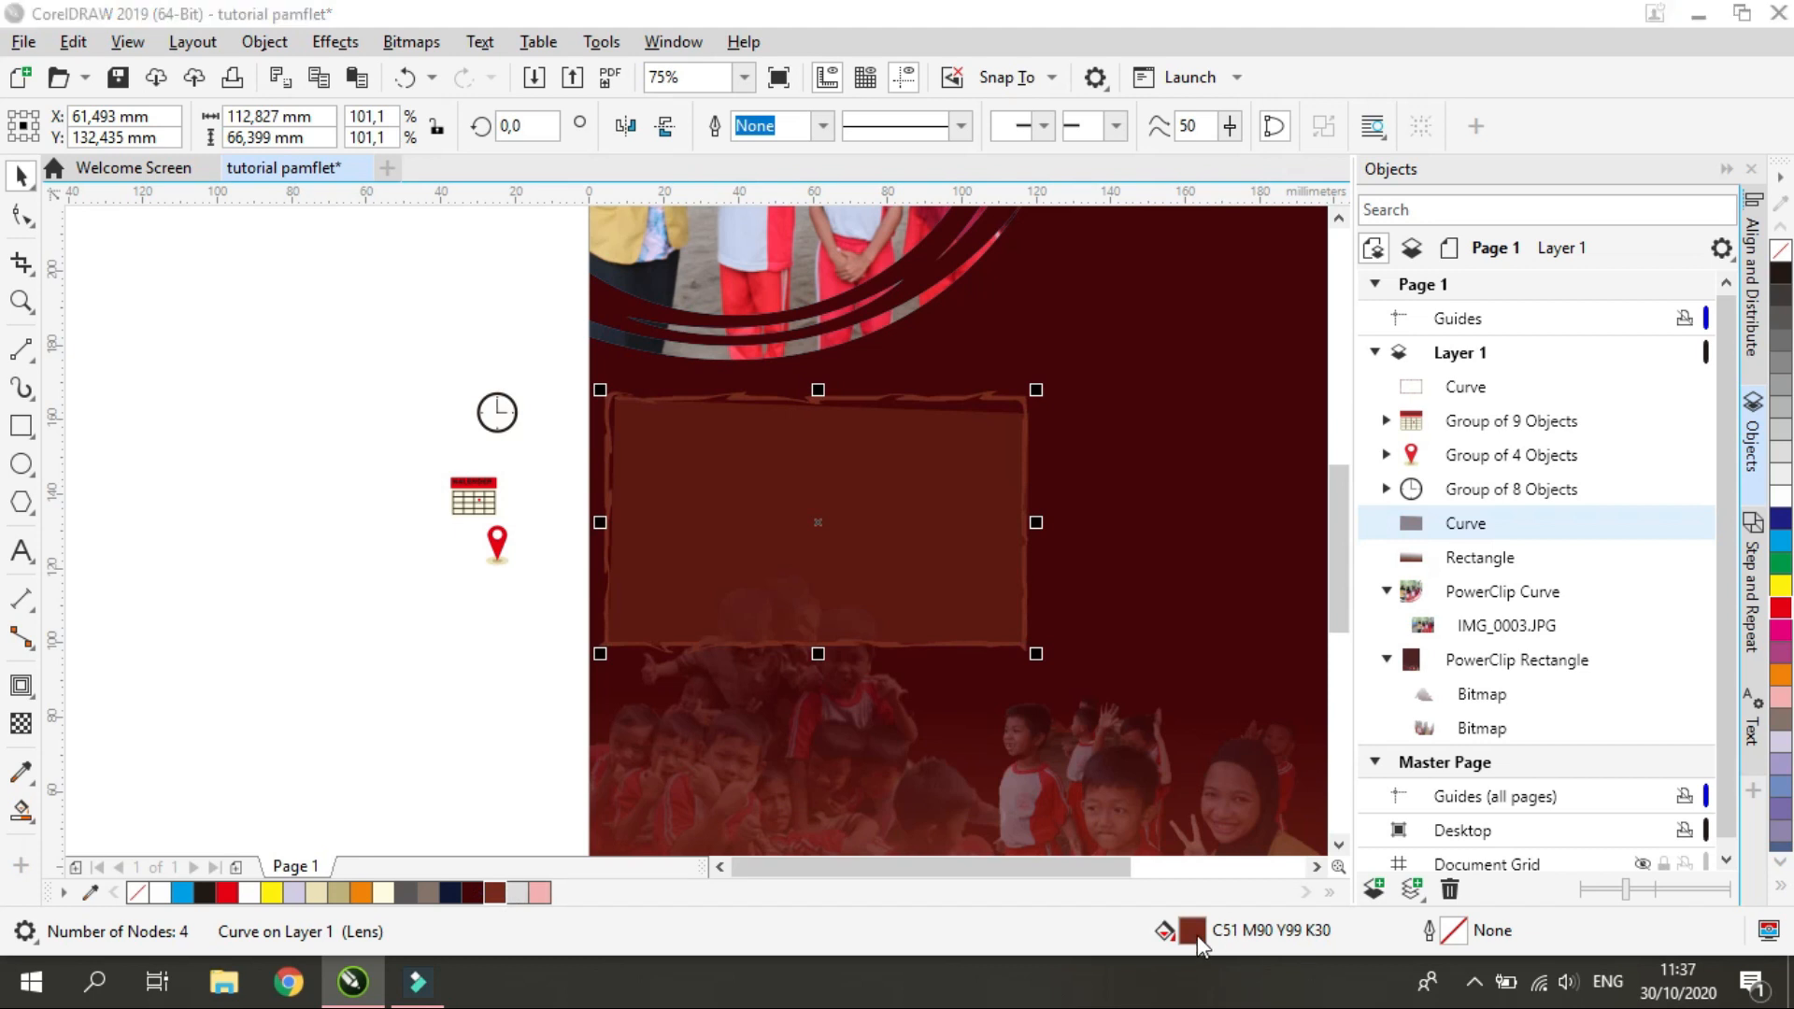
click(682, 367)
click(716, 392)
drag(803, 119, 1259, 78)
click(1121, 336)
click(1194, 401)
click(1097, 328)
click(1579, 787)
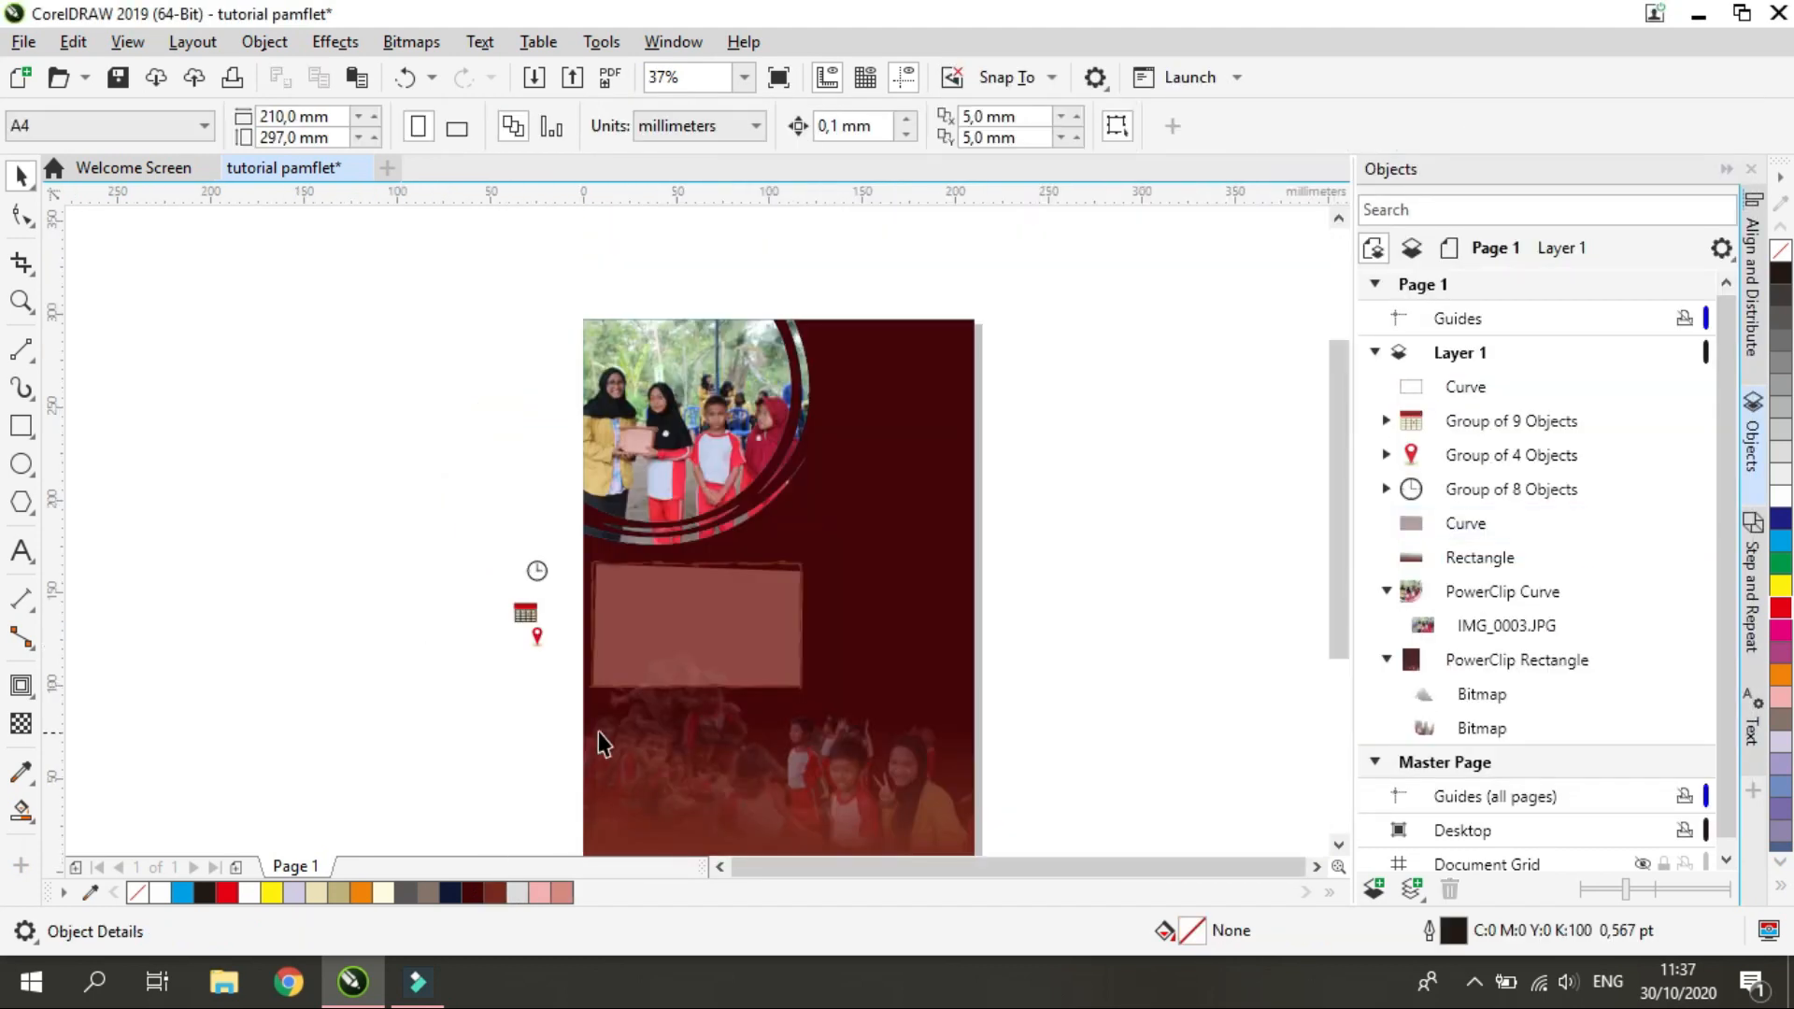
Raise the panel's upper-right corner node slightly so it meets the frame's top edge
scroll(598, 732, up, 1)
click(687, 561)
click(22, 215)
scroll(939, 420, up, 1)
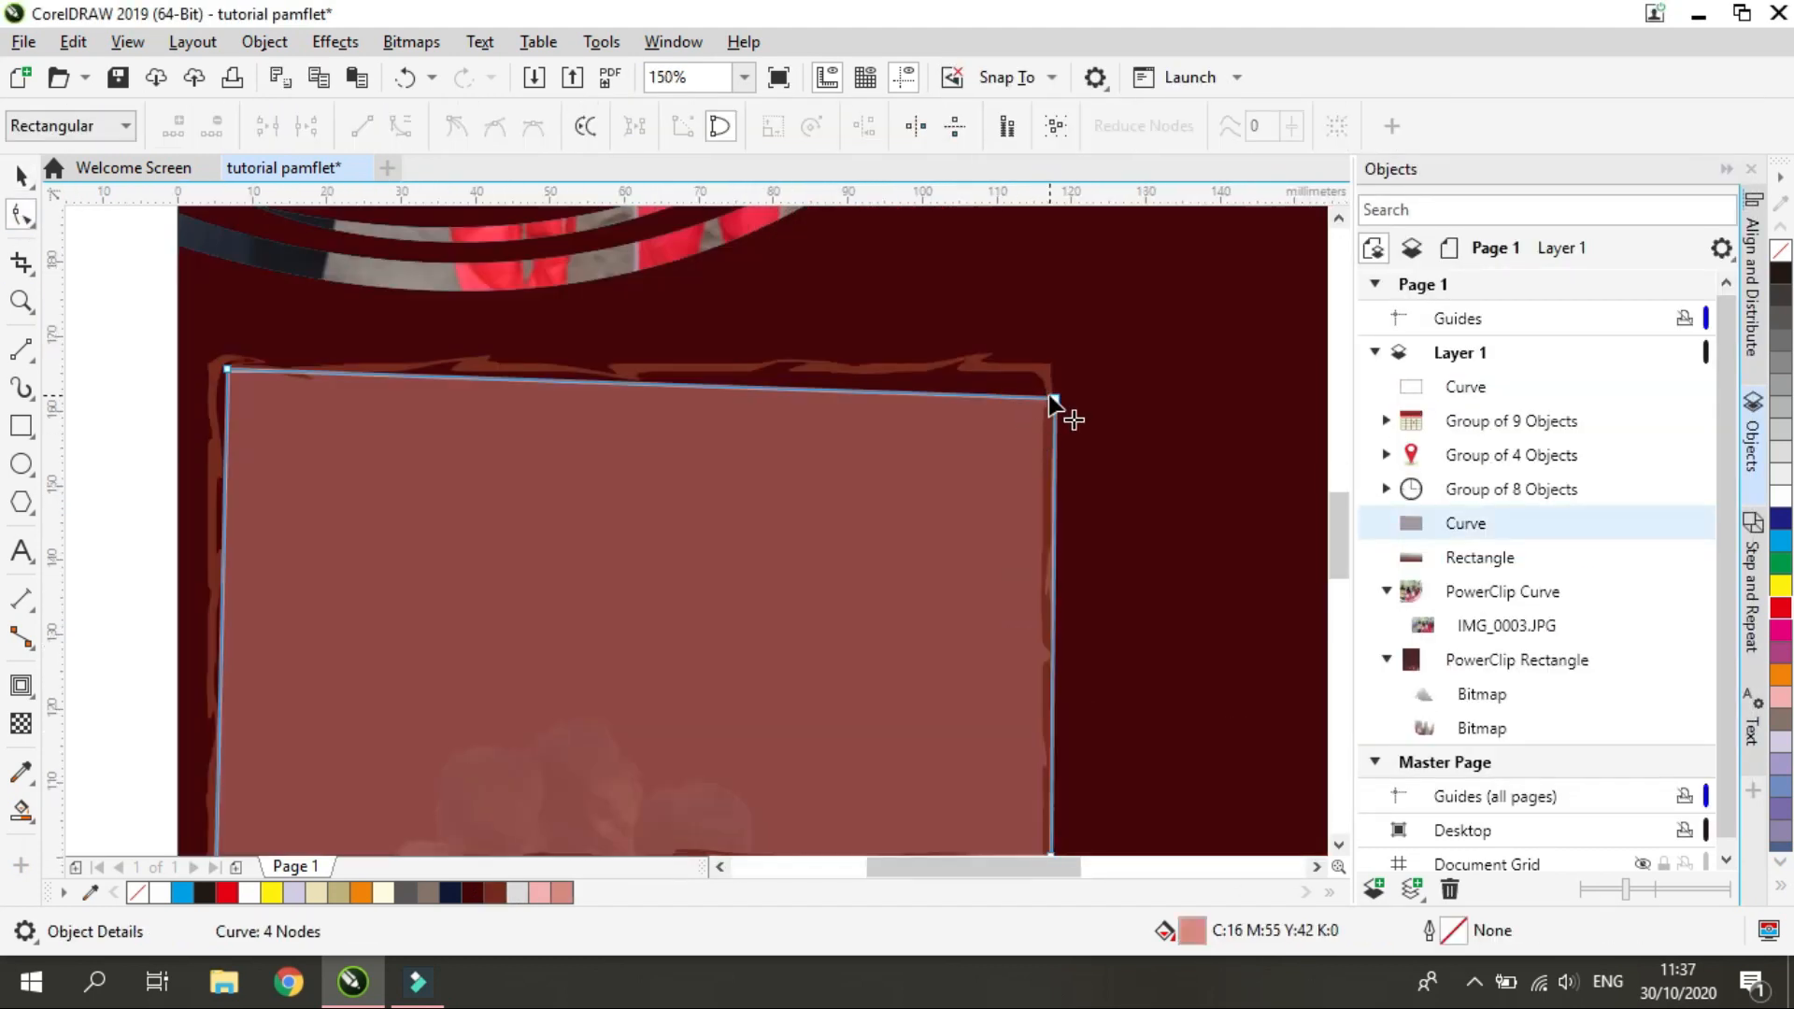
drag(1054, 401, 1054, 384)
scroll(1113, 383, up, 2)
drag(861, 388, 862, 385)
scroll(903, 424, down, 2)
scroll(903, 445, down, 2)
scroll(632, 529, up, 1)
key(space)
scroll(849, 785, up, 1)
scroll(866, 671, down, 2)
scroll(713, 628, up, 1)
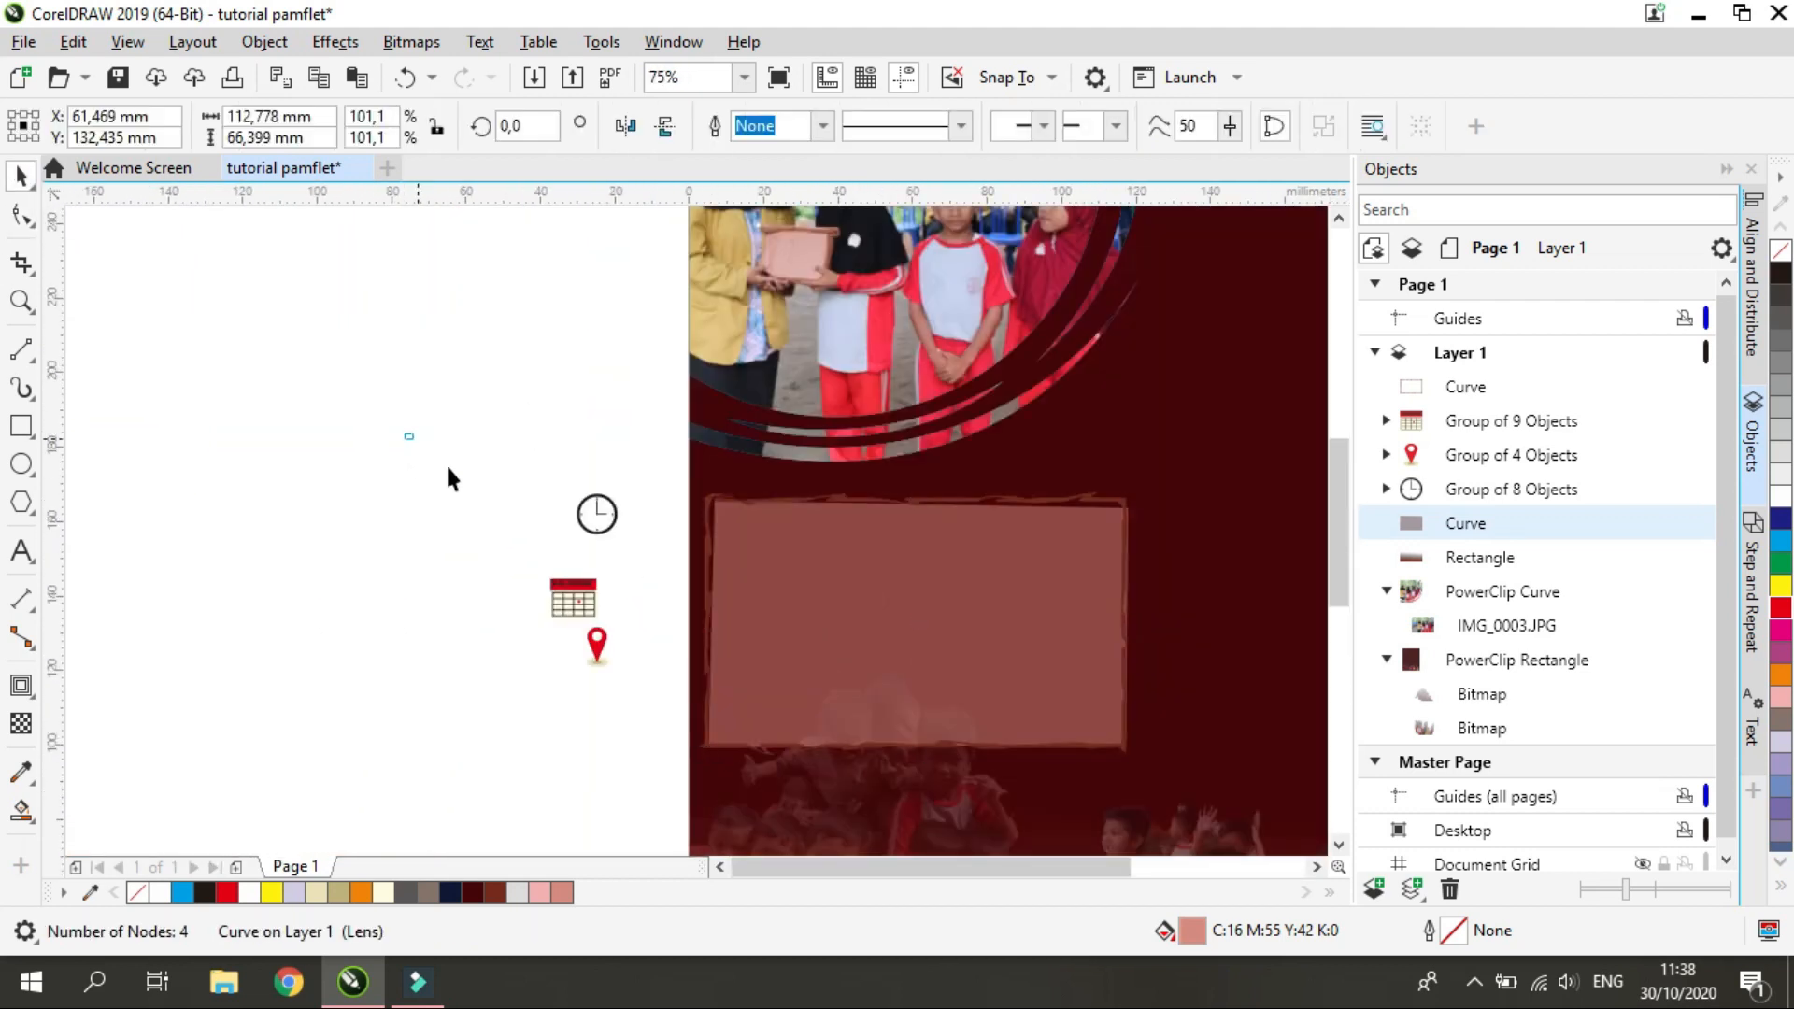
Centre the clock, calendar and location pin icons in one column and space them evenly from top to bottom
drag(677, 753, 680, 753)
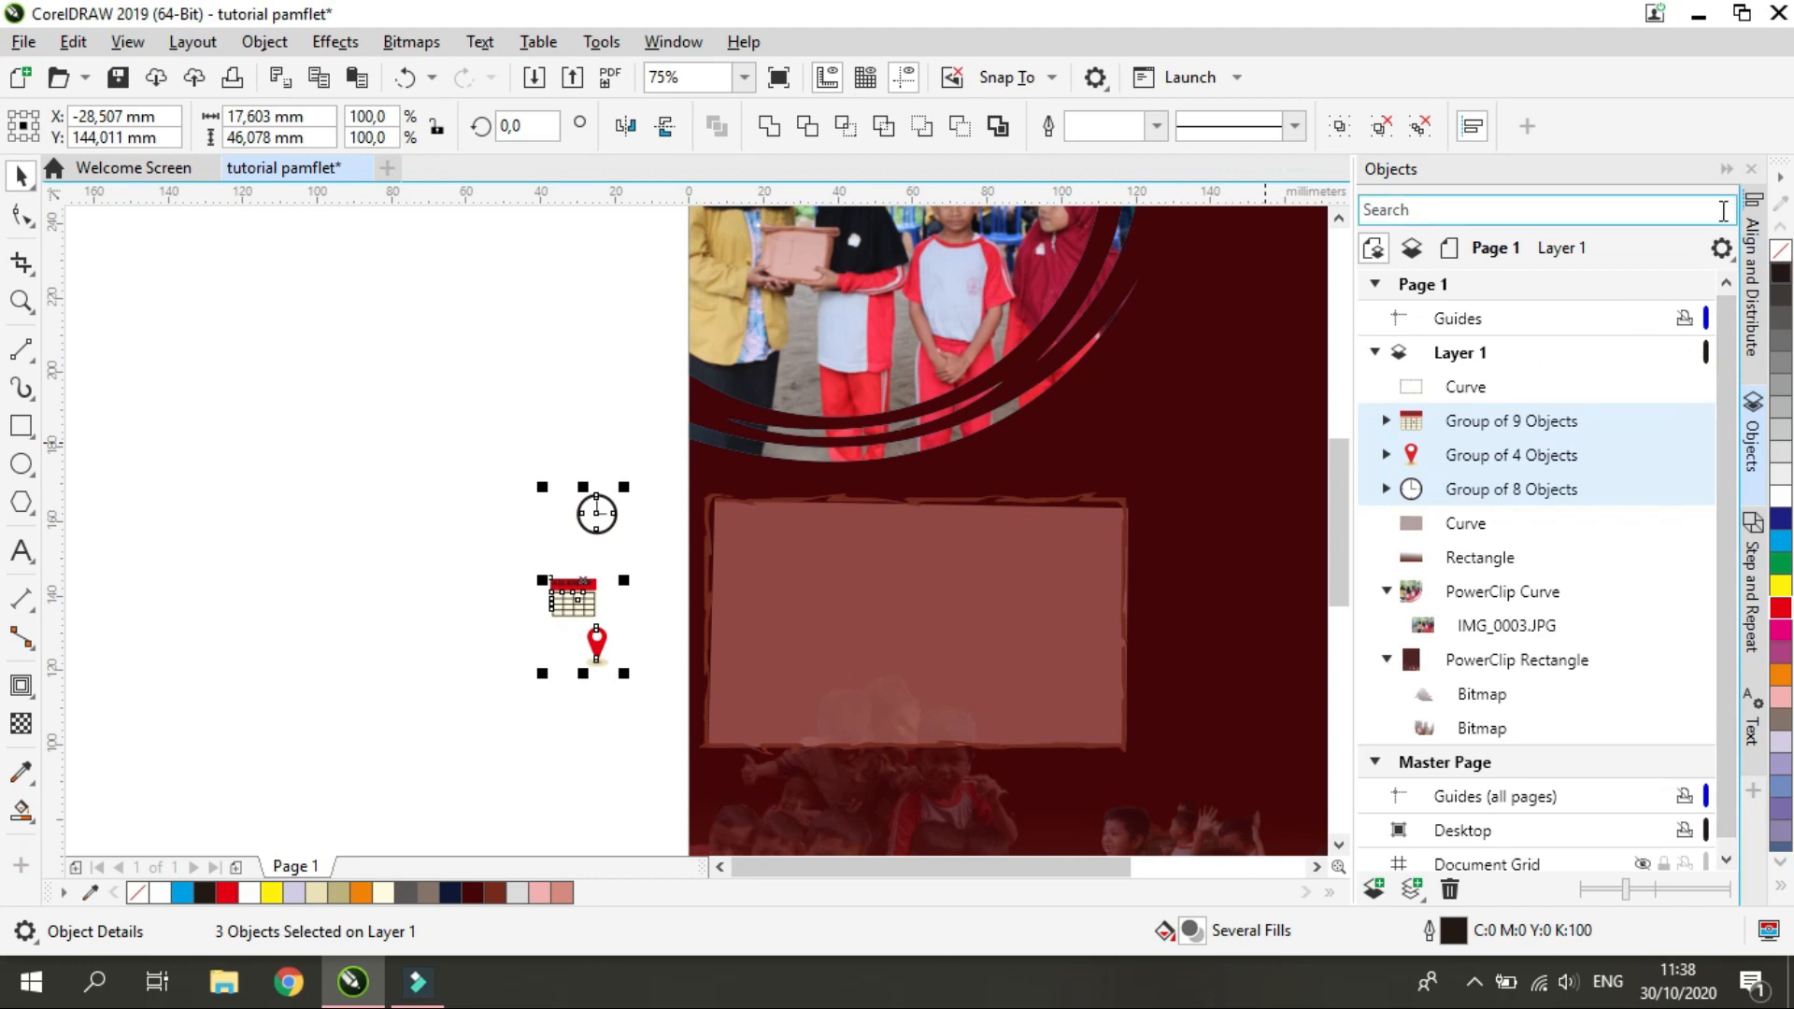
click(1753, 280)
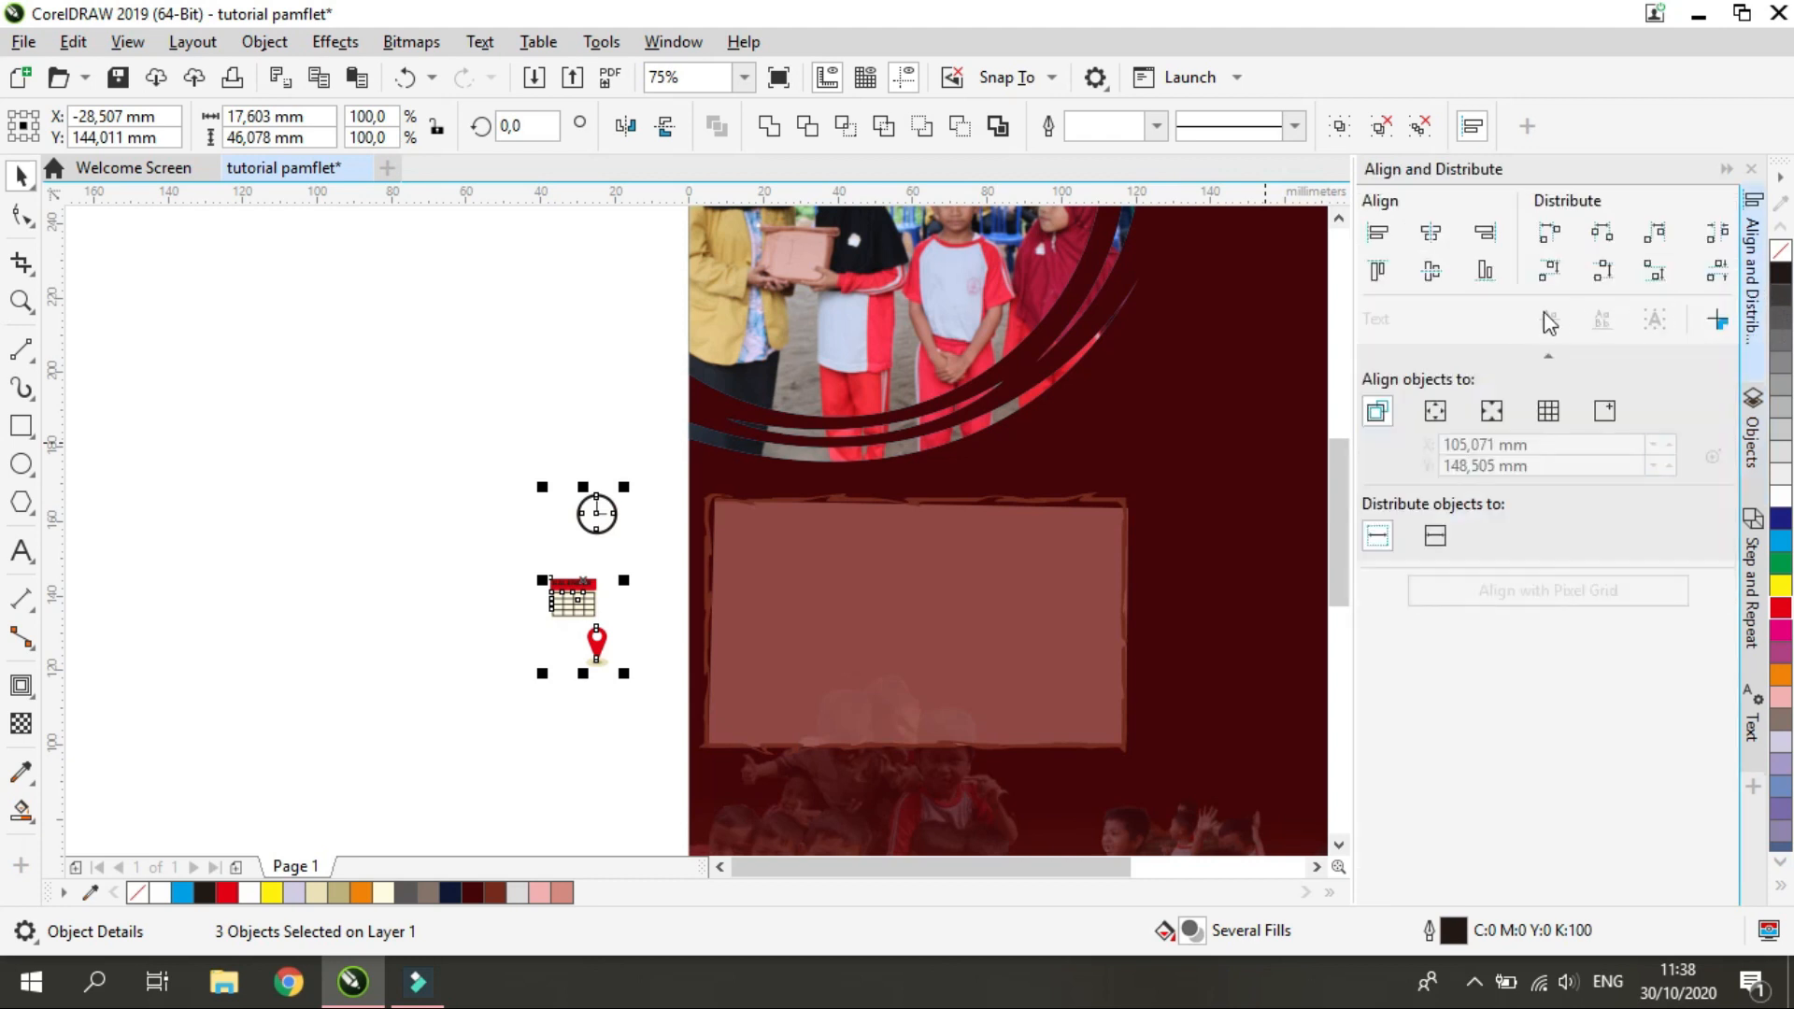
click(1441, 243)
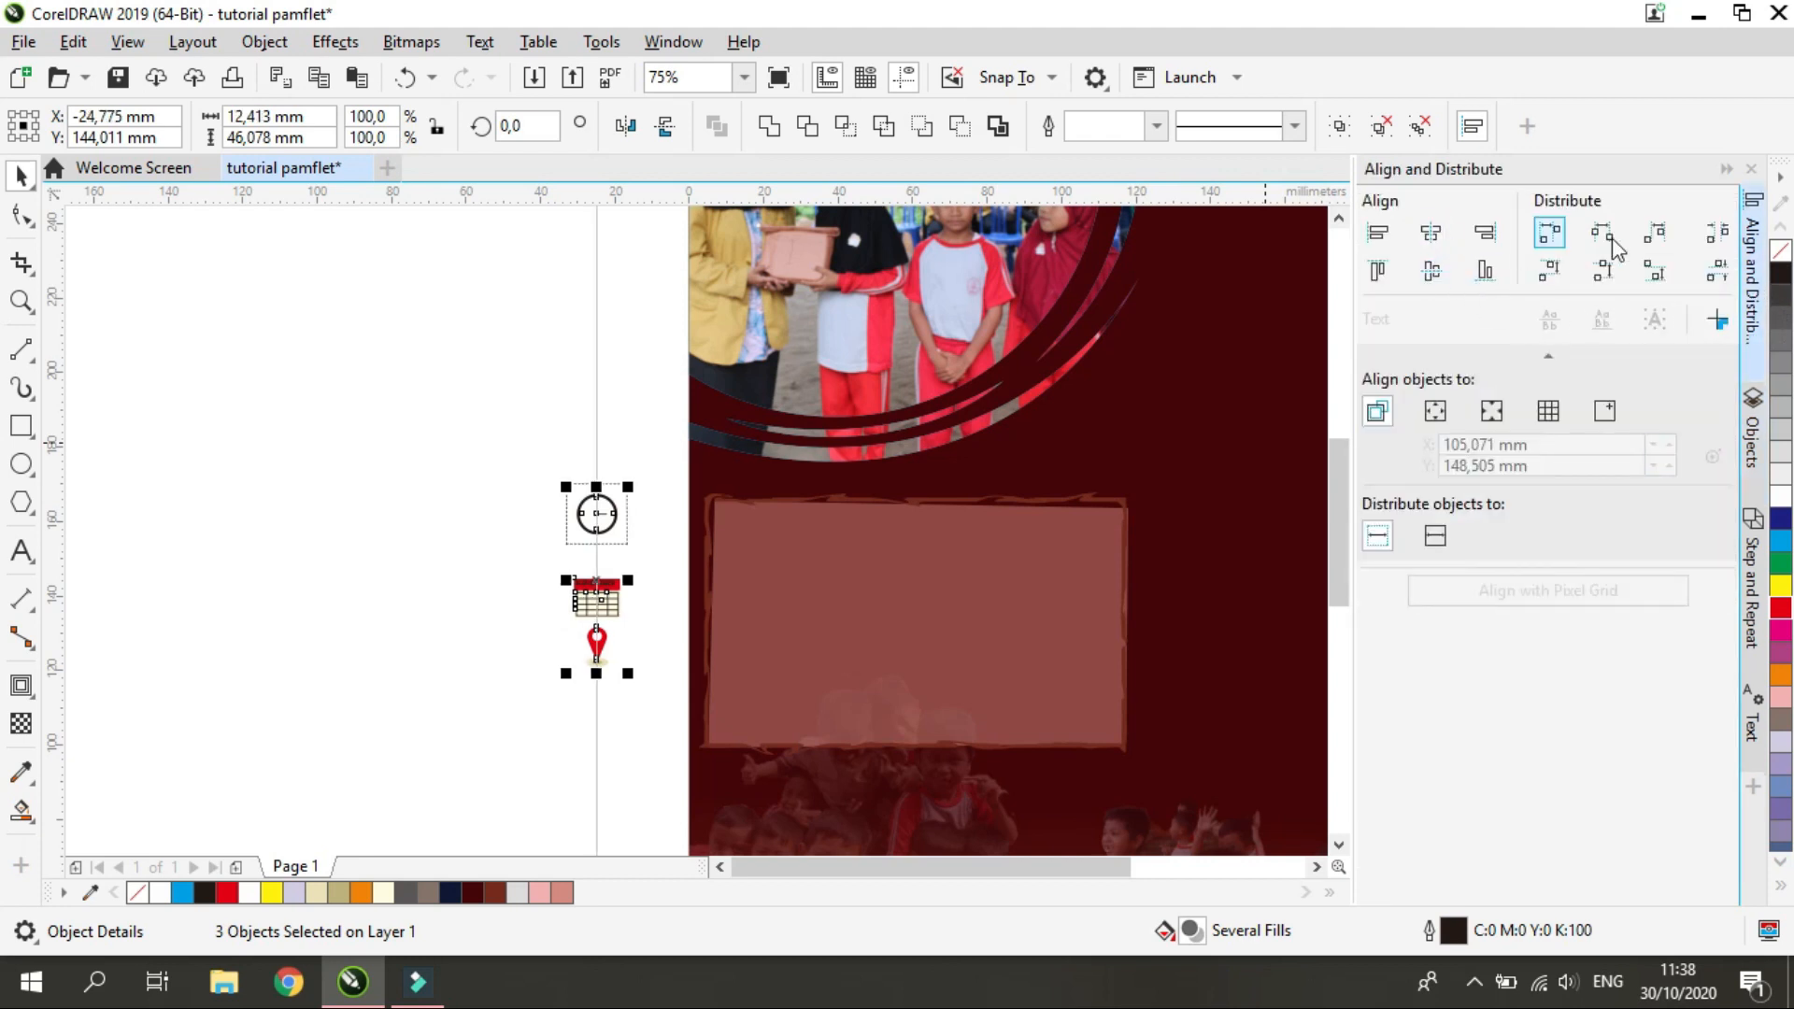
click(1728, 272)
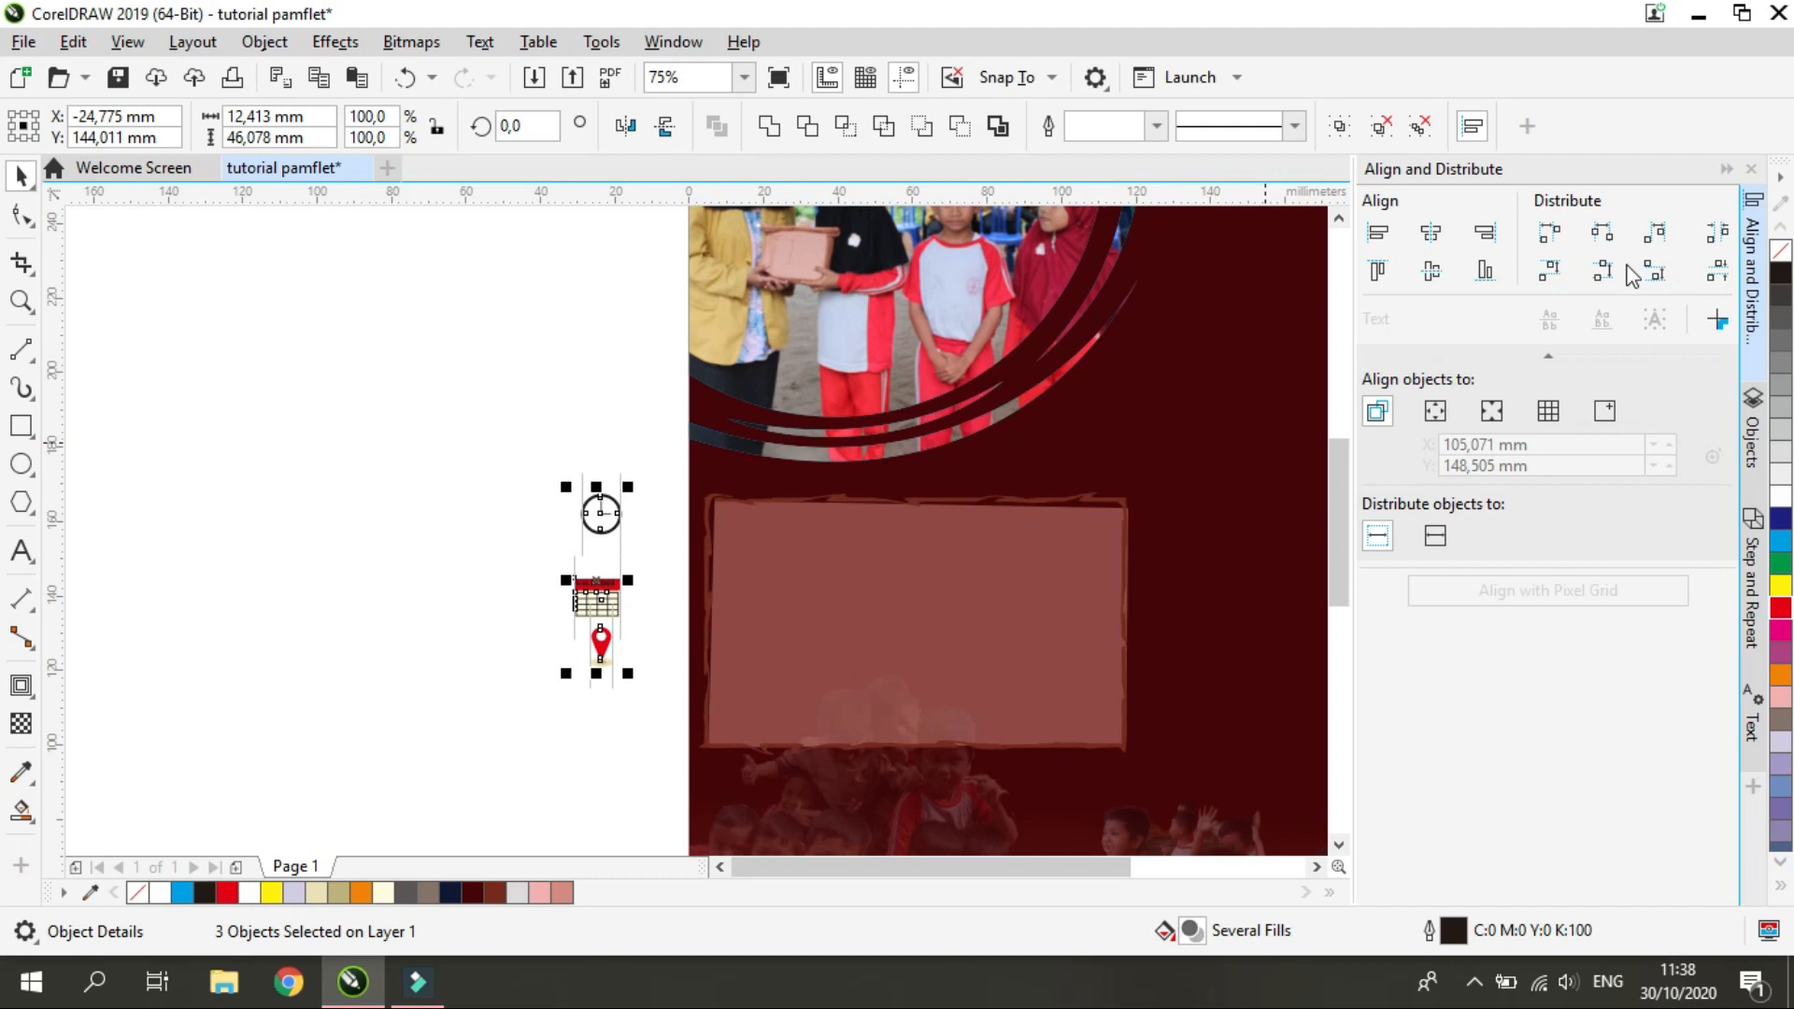
click(1439, 243)
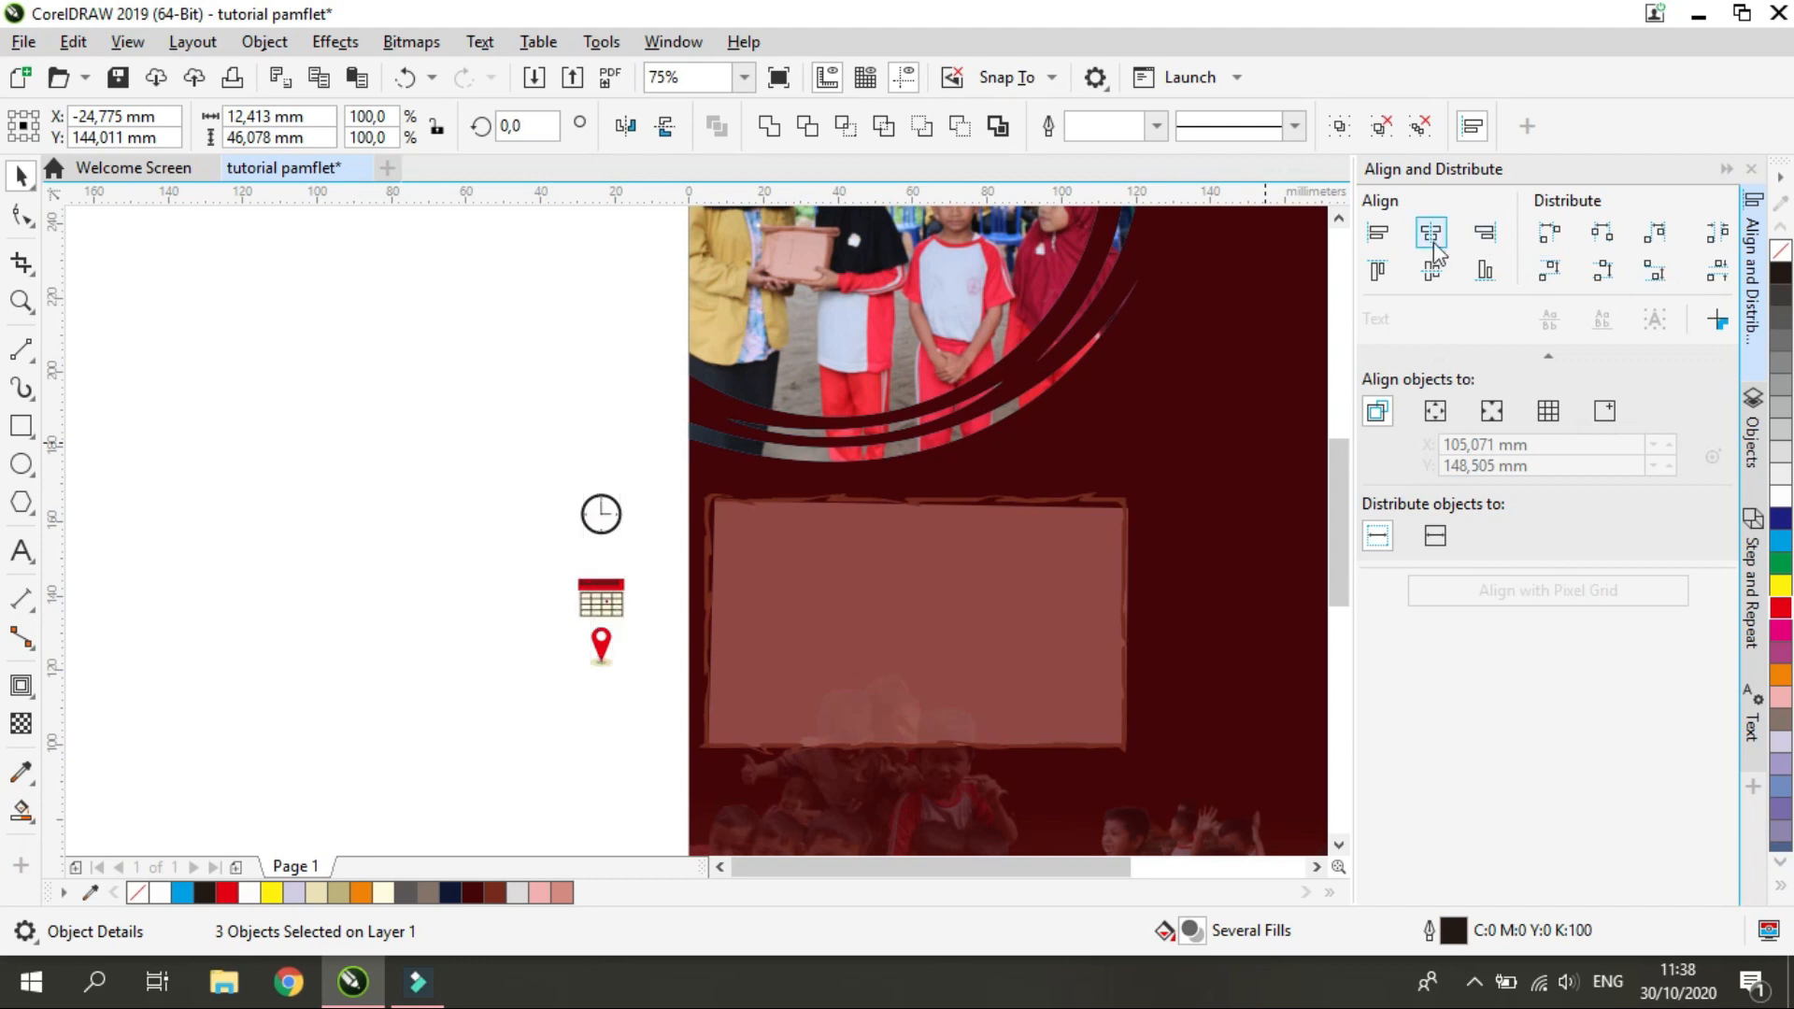
click(1718, 271)
Place the column of three icons inside the panel along its left side
drag(601, 580, 754, 621)
click(663, 719)
scroll(810, 712, up, 3)
scroll(803, 712, down, 5)
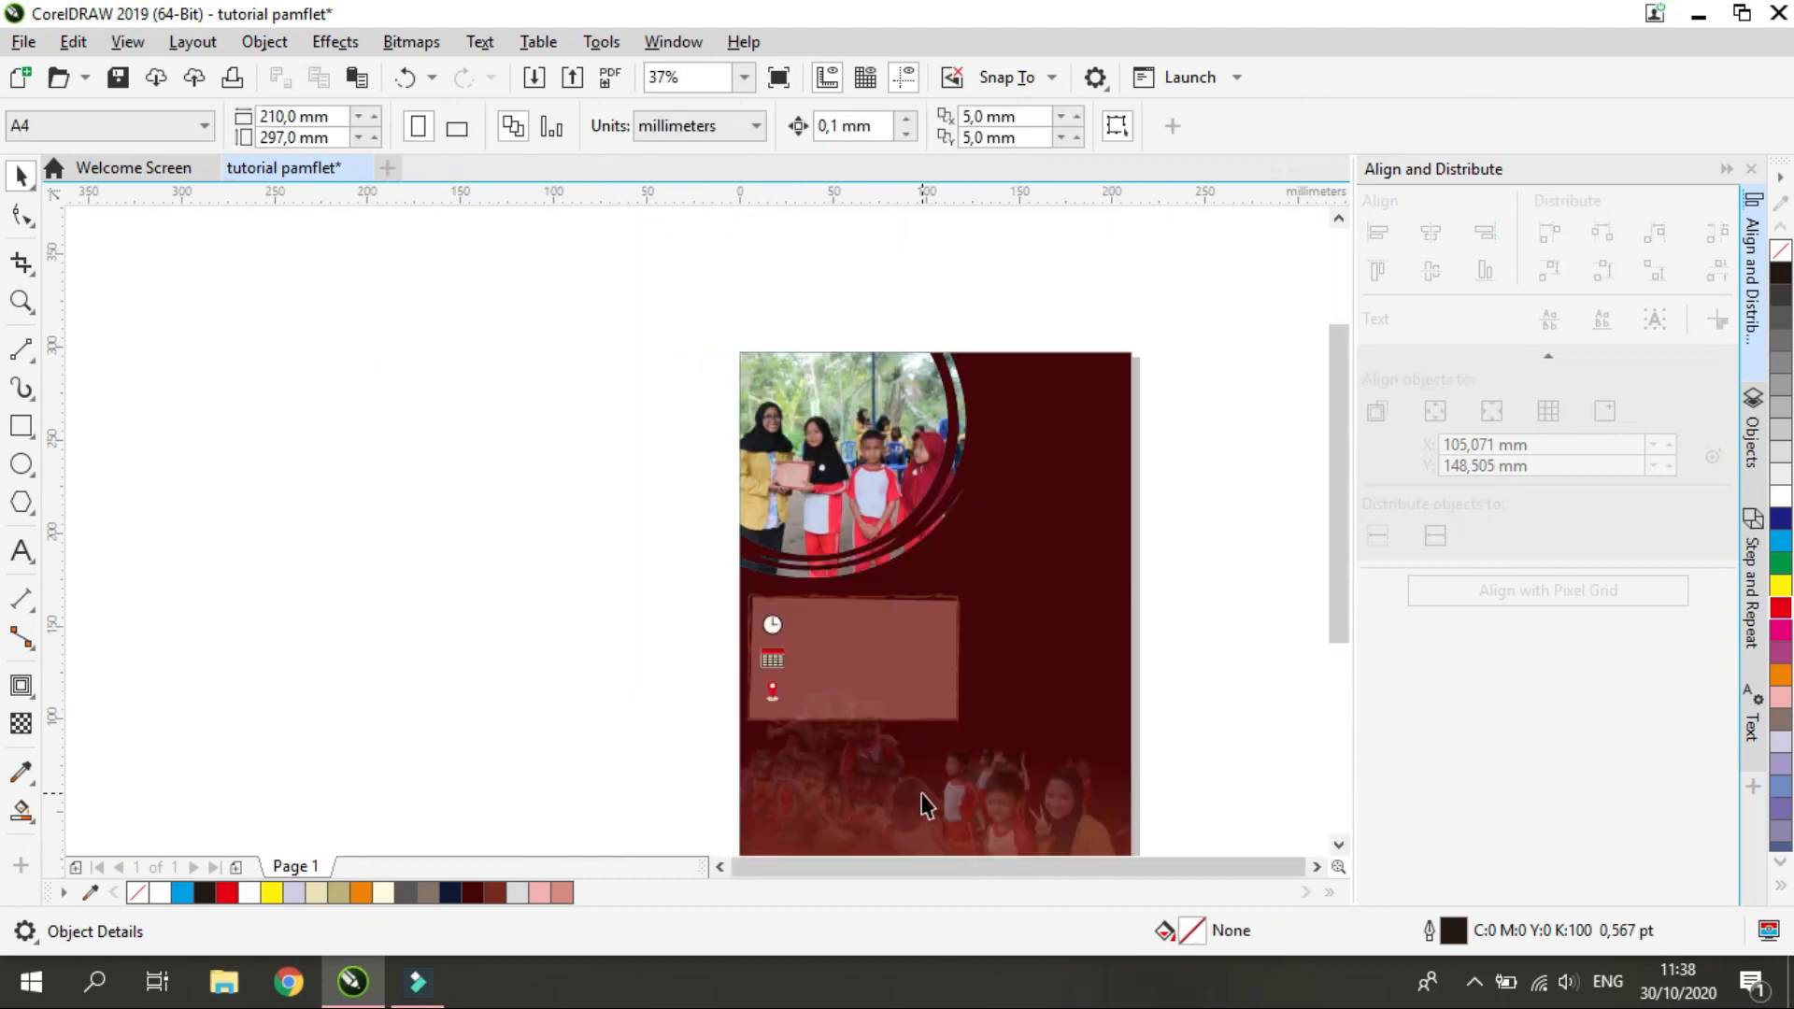
scroll(991, 652, up, 2)
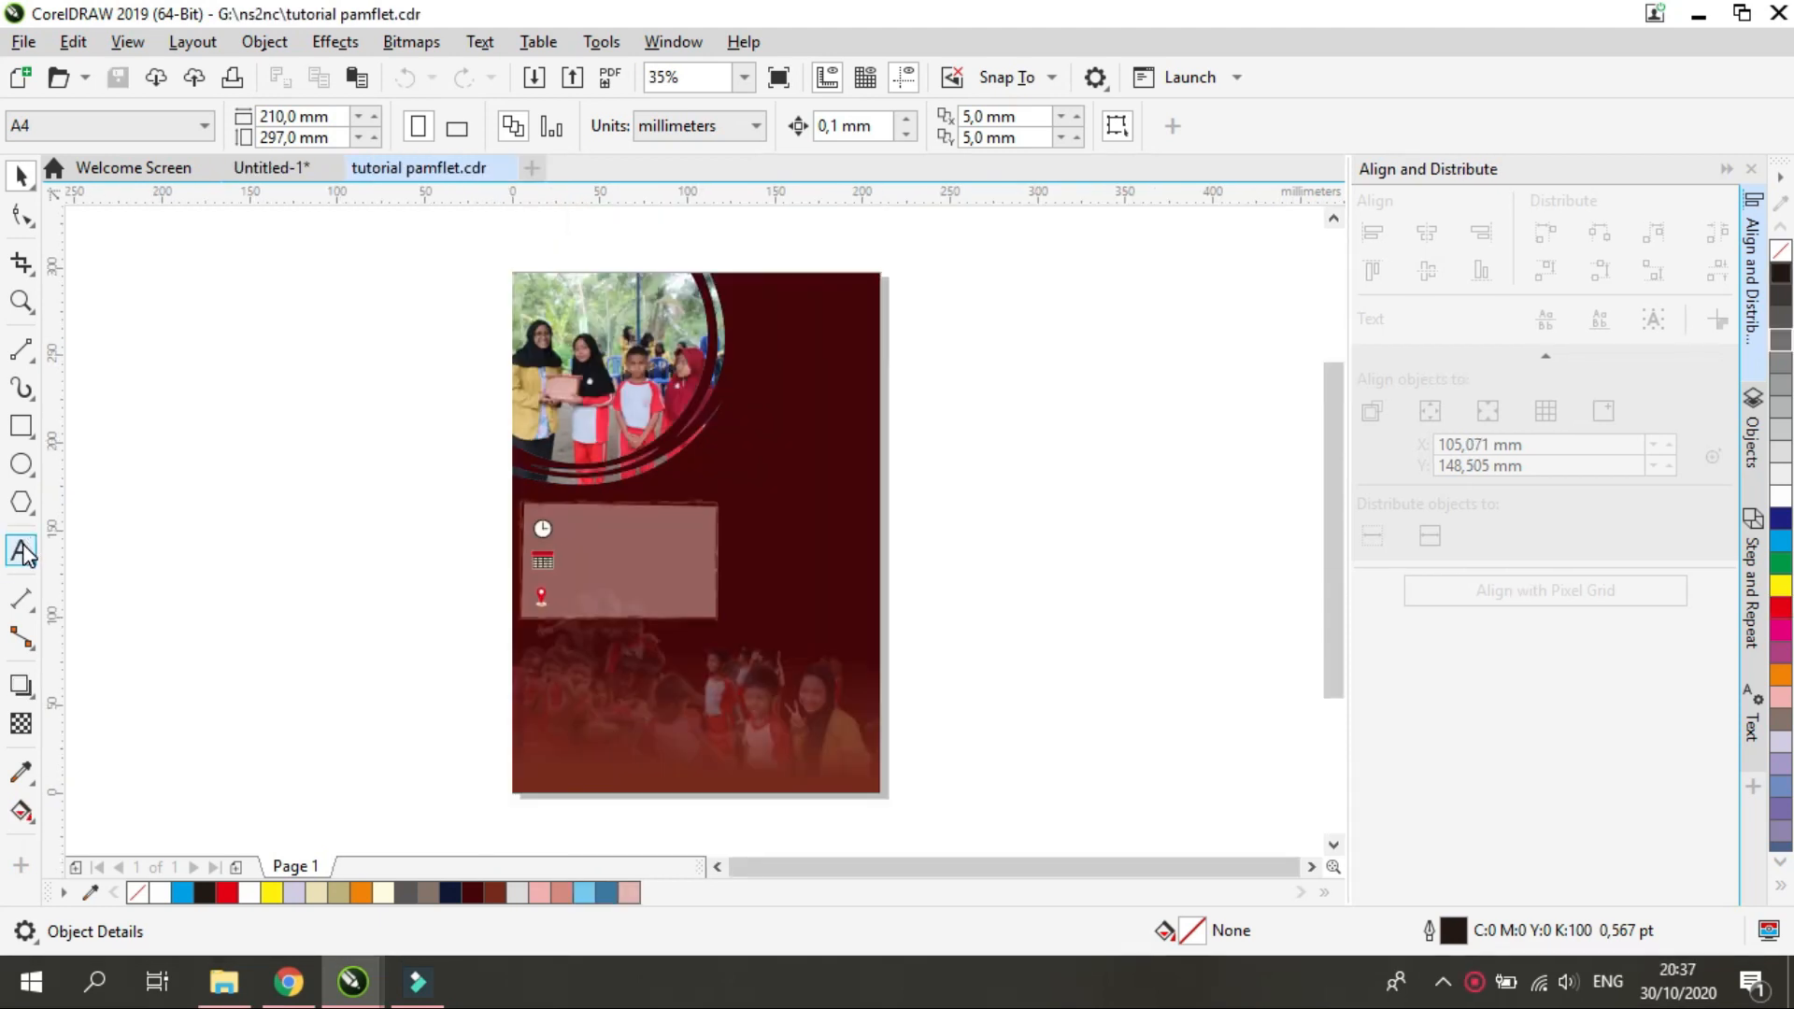
Add two separate text lines beside the page: "Bakdes" and, below it, "(Bakti Desa 2020)"
click(23, 552)
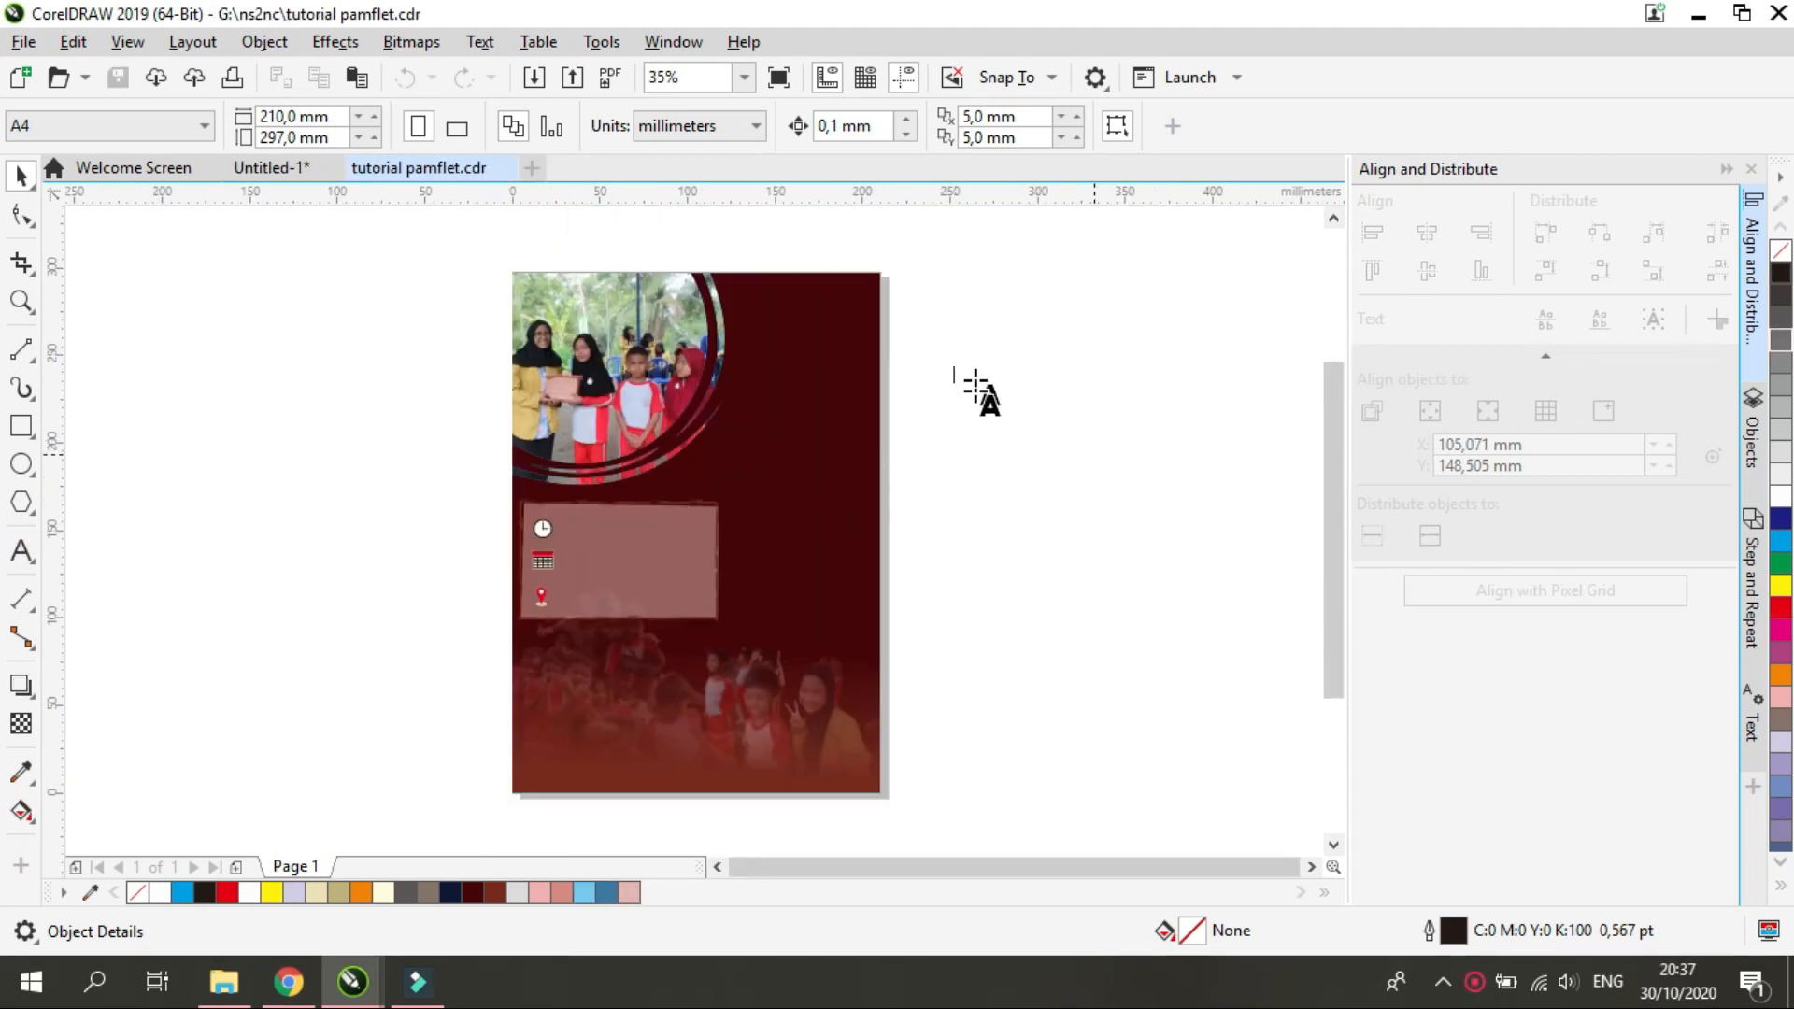
text(Ha)
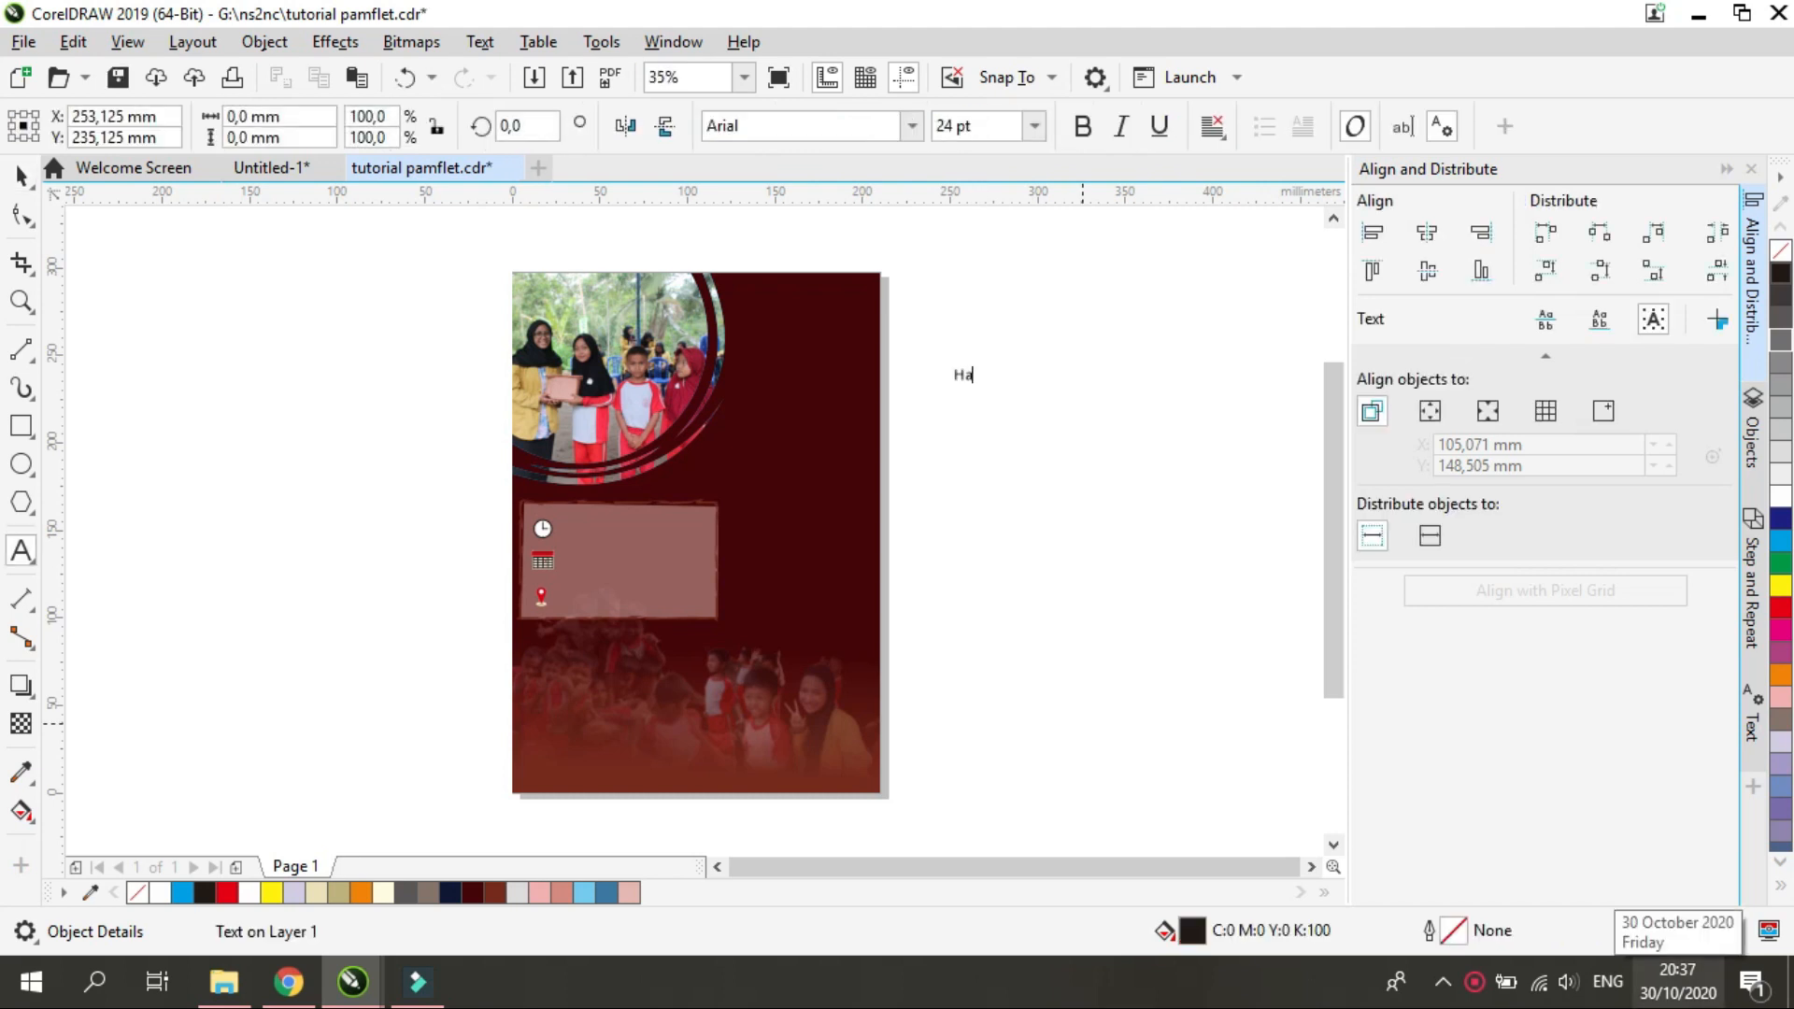
key(BackSpace)
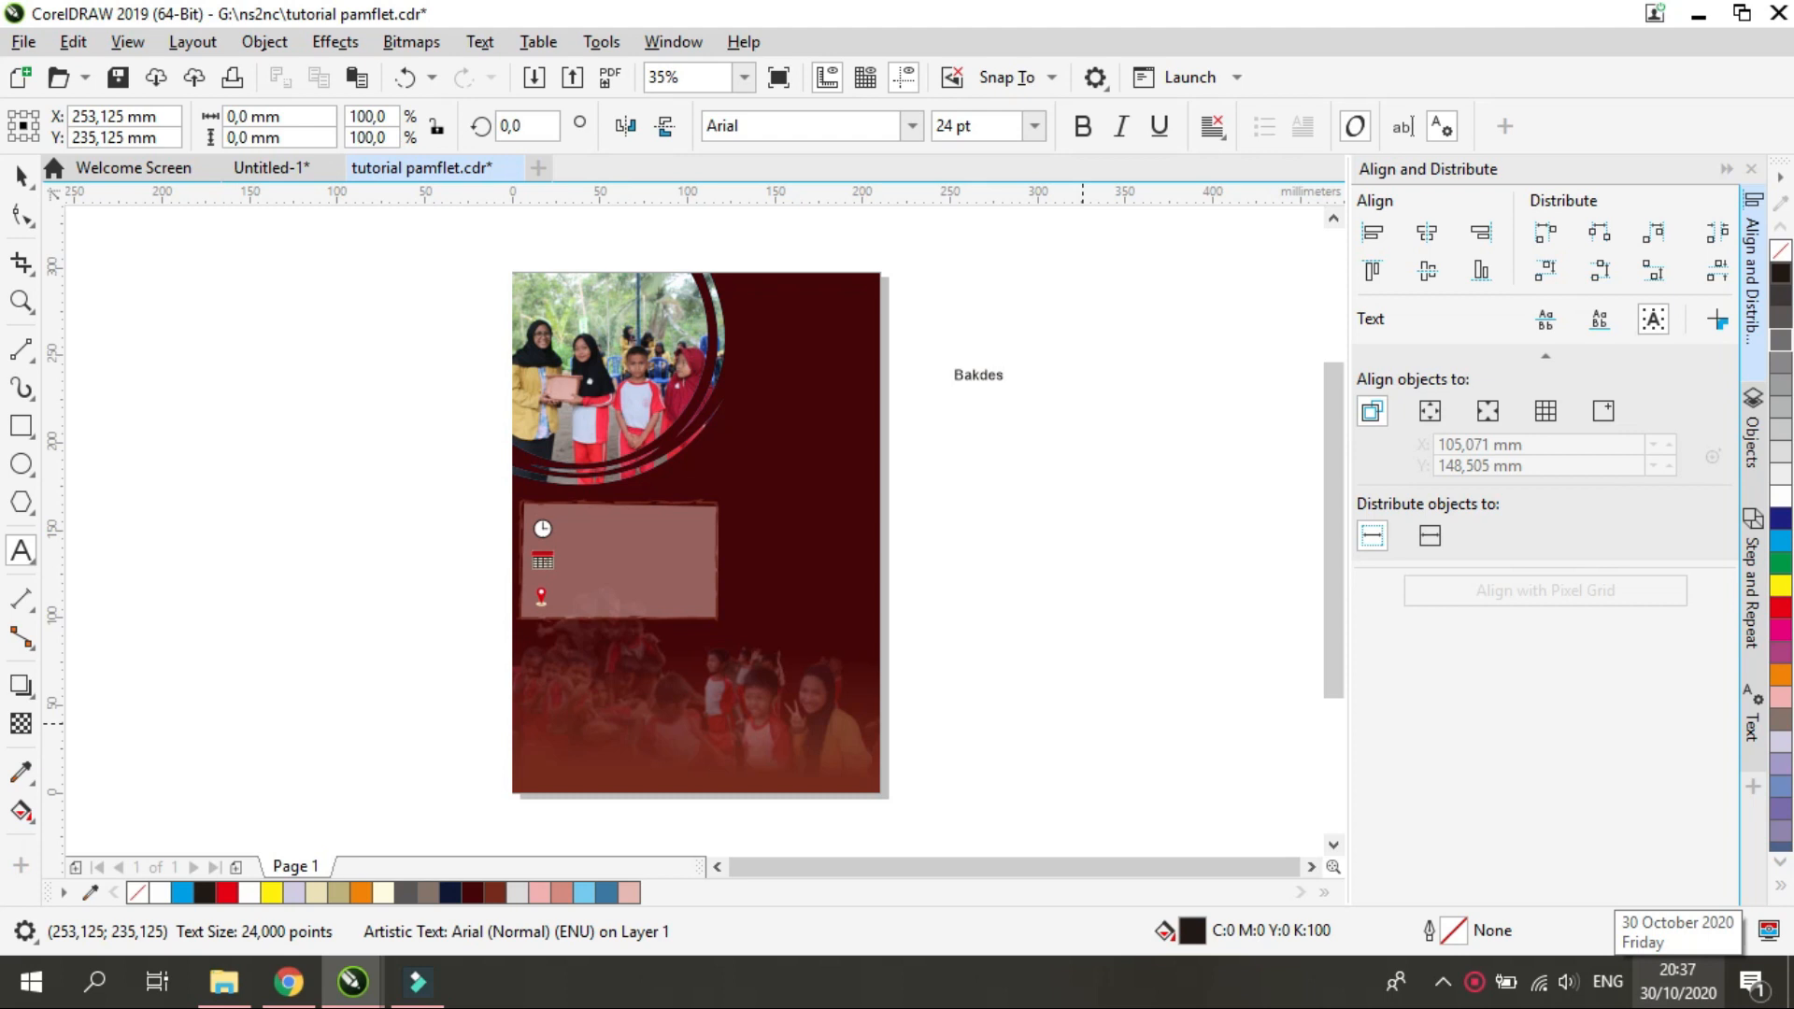
click(957, 406)
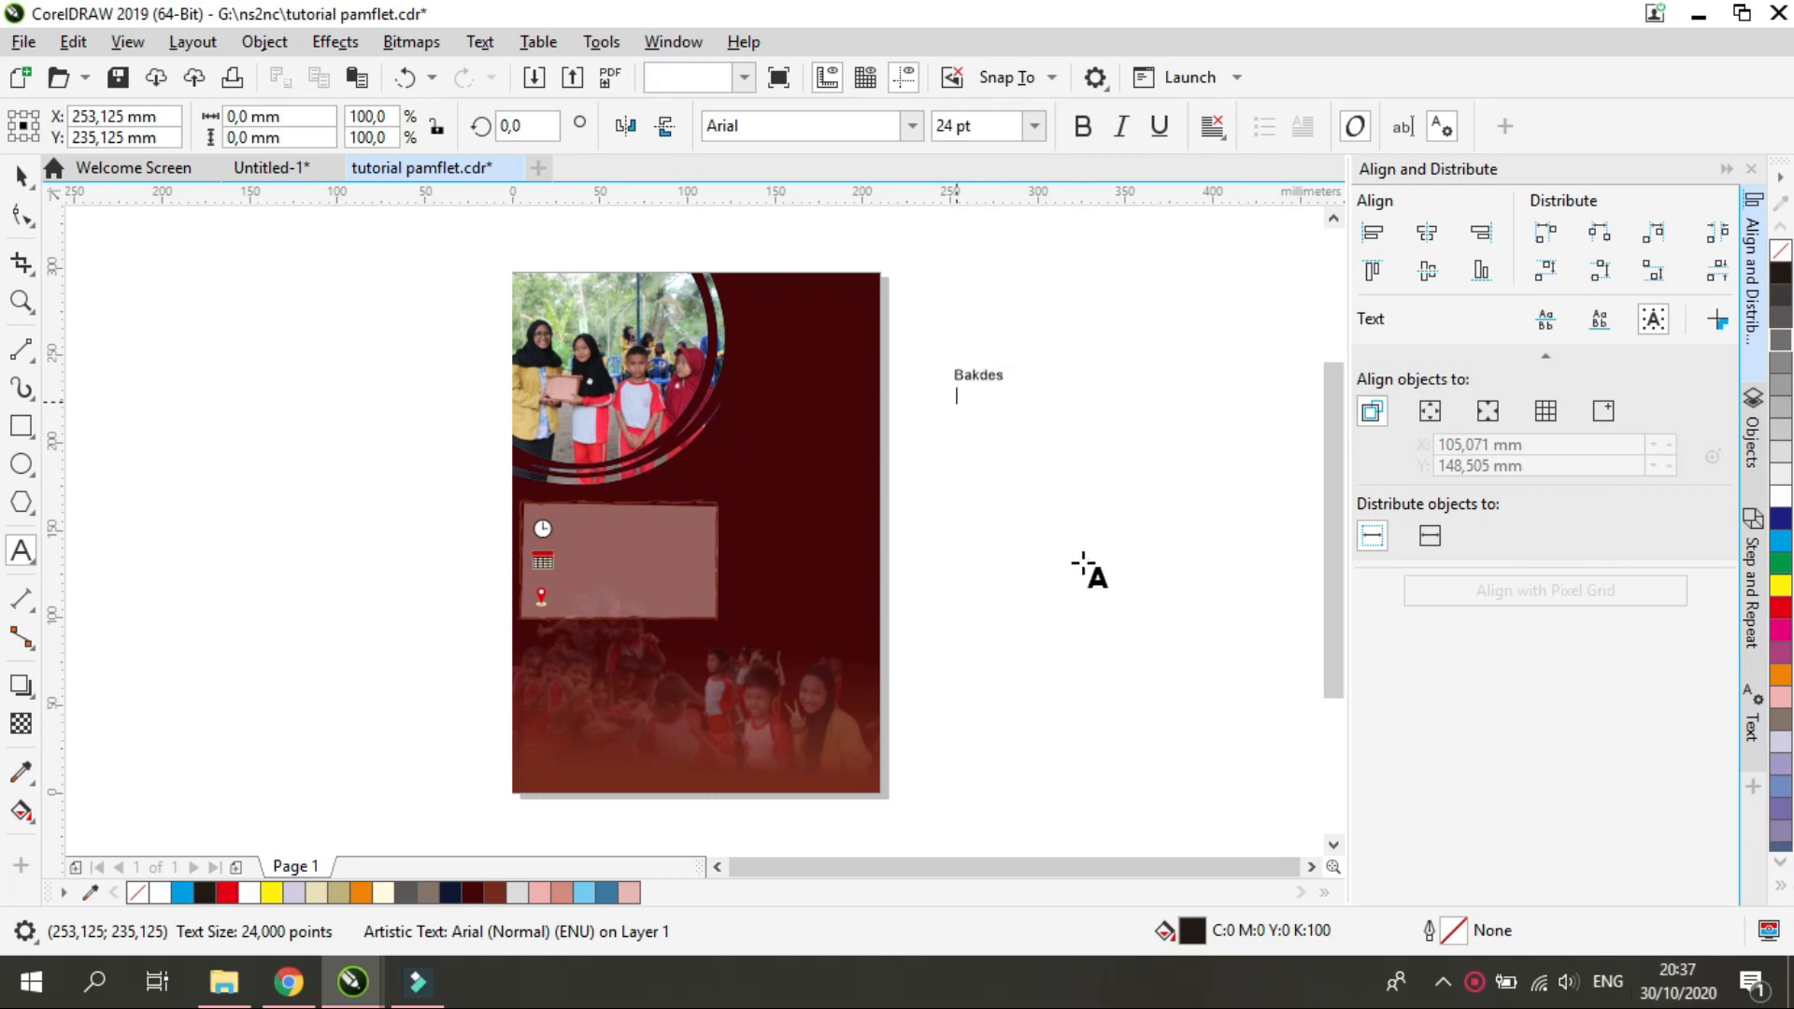
text((Bakti Desa 2020)
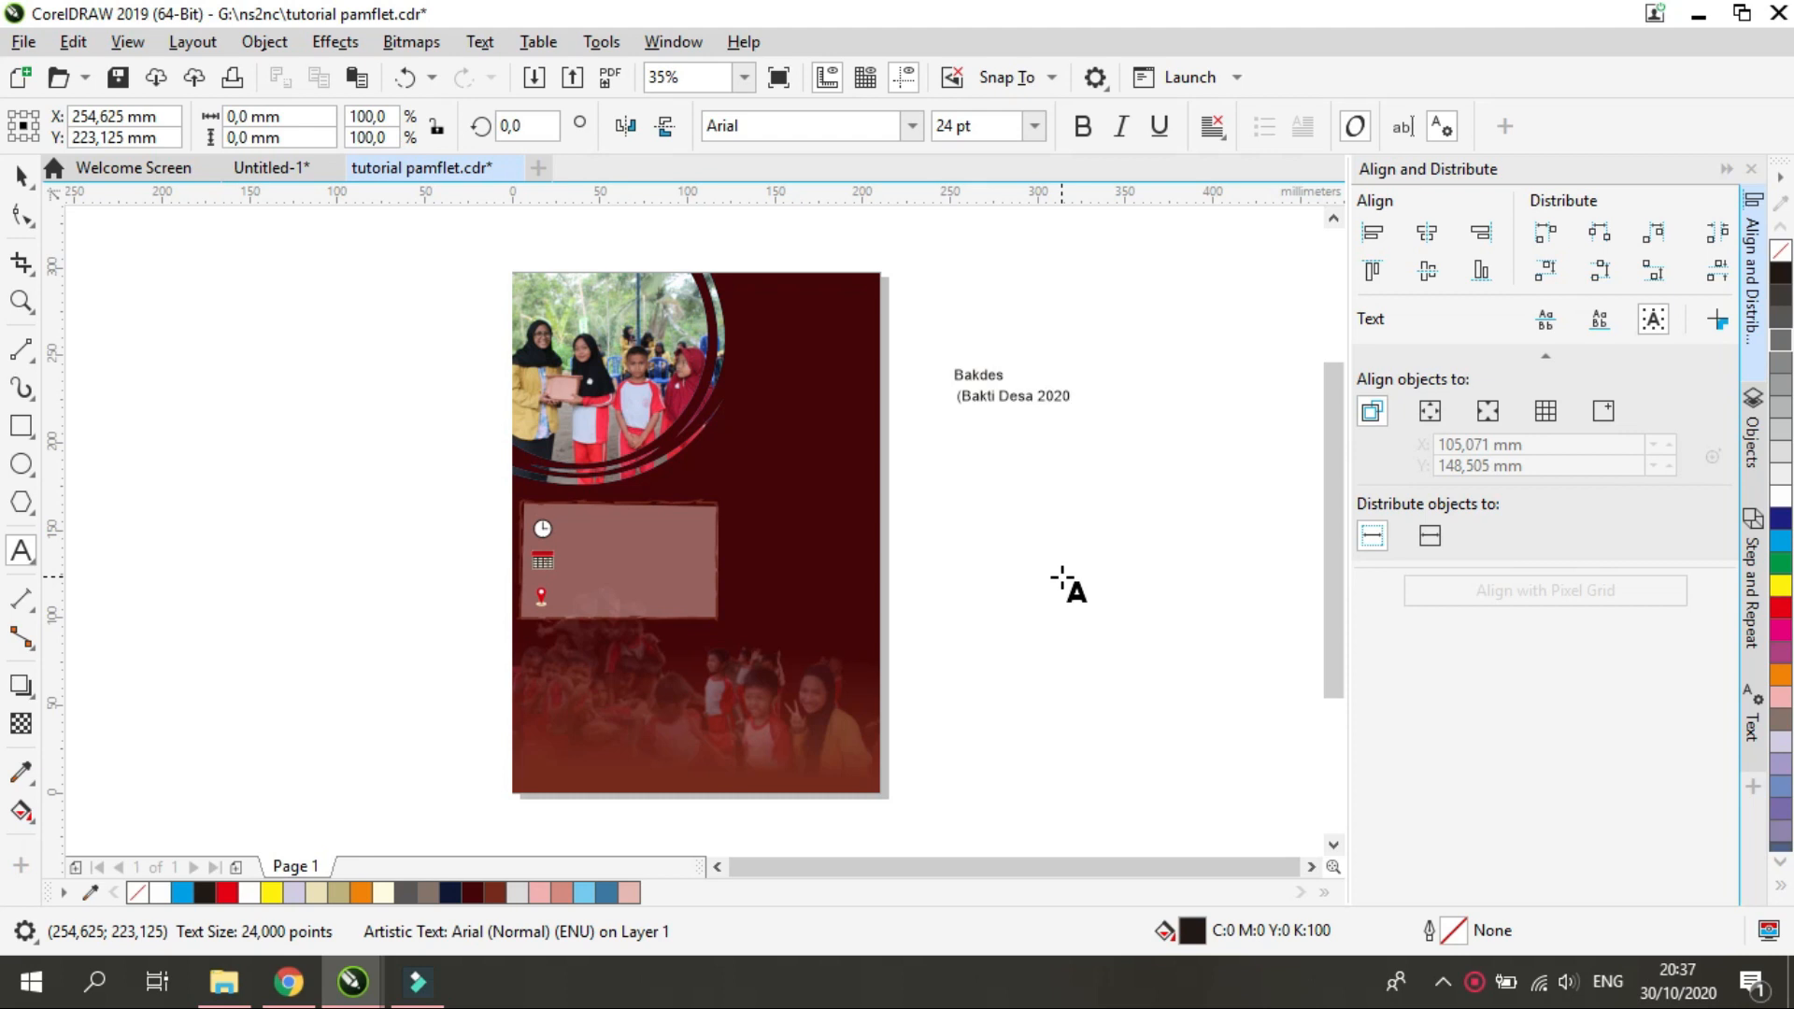
Set the "Bakdes" text in the Great Vibes font and enlarge it to about 119 pt
click(24, 185)
click(979, 383)
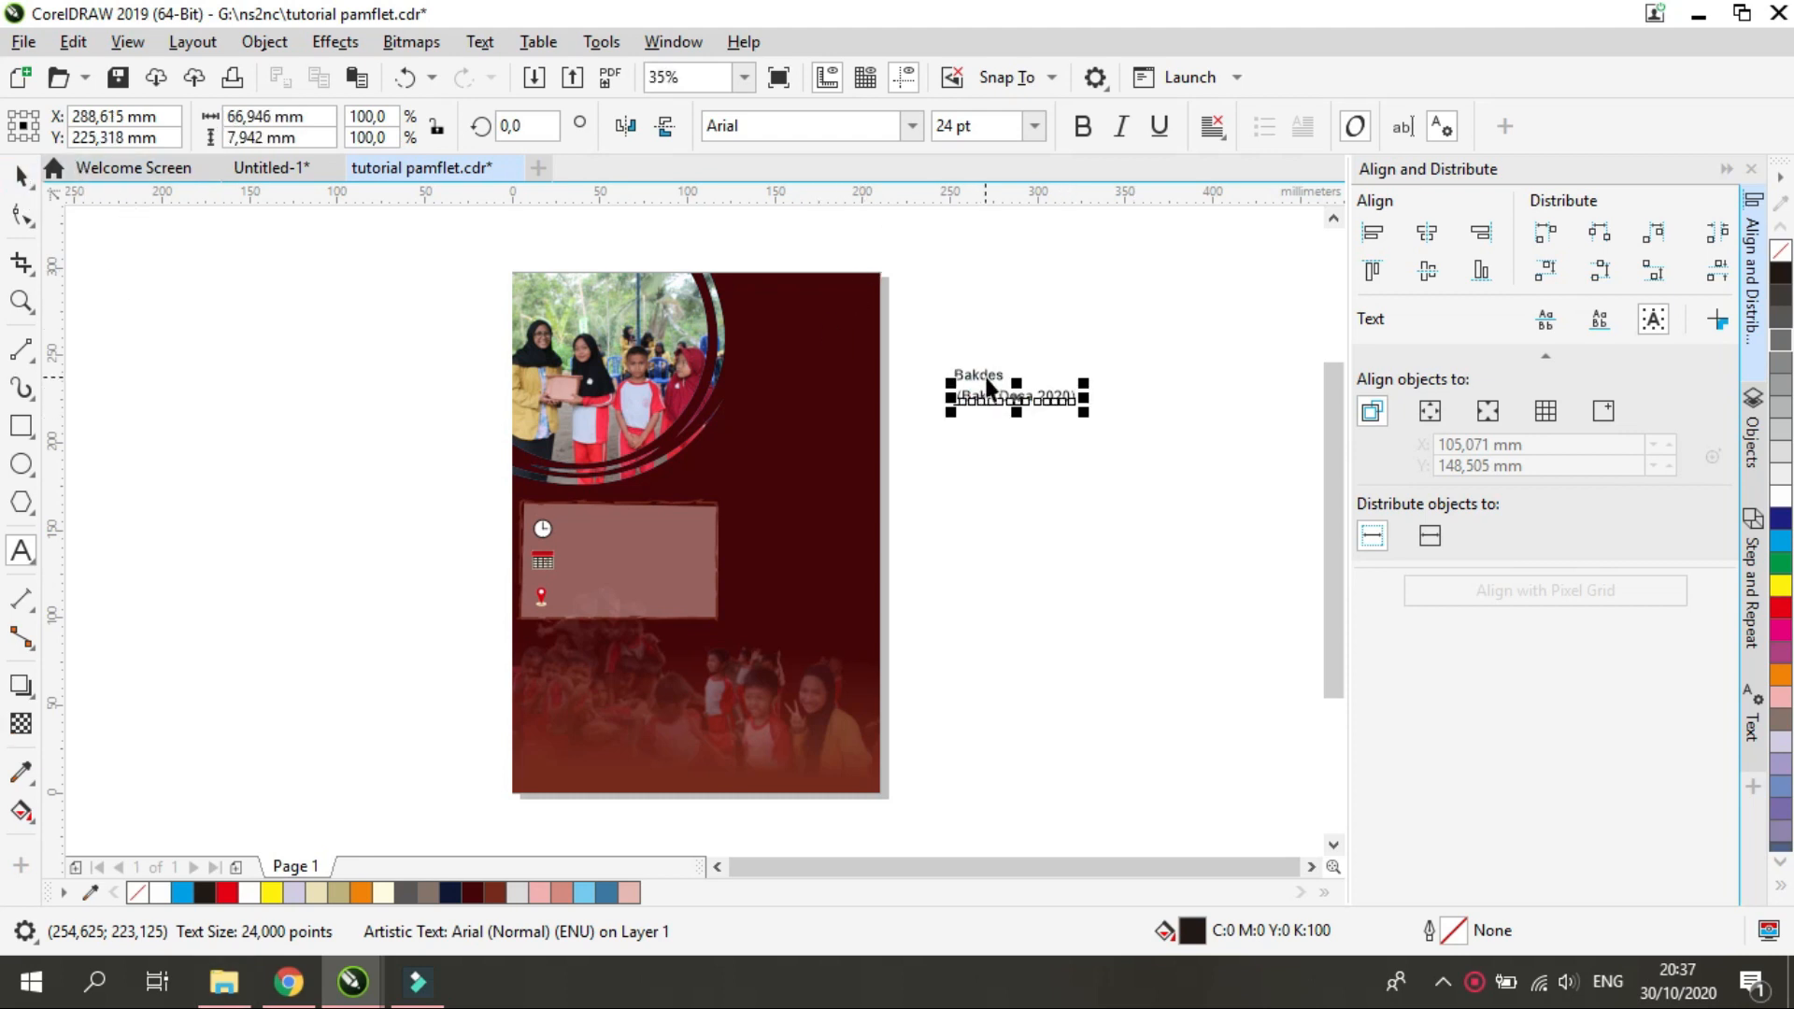
click(913, 125)
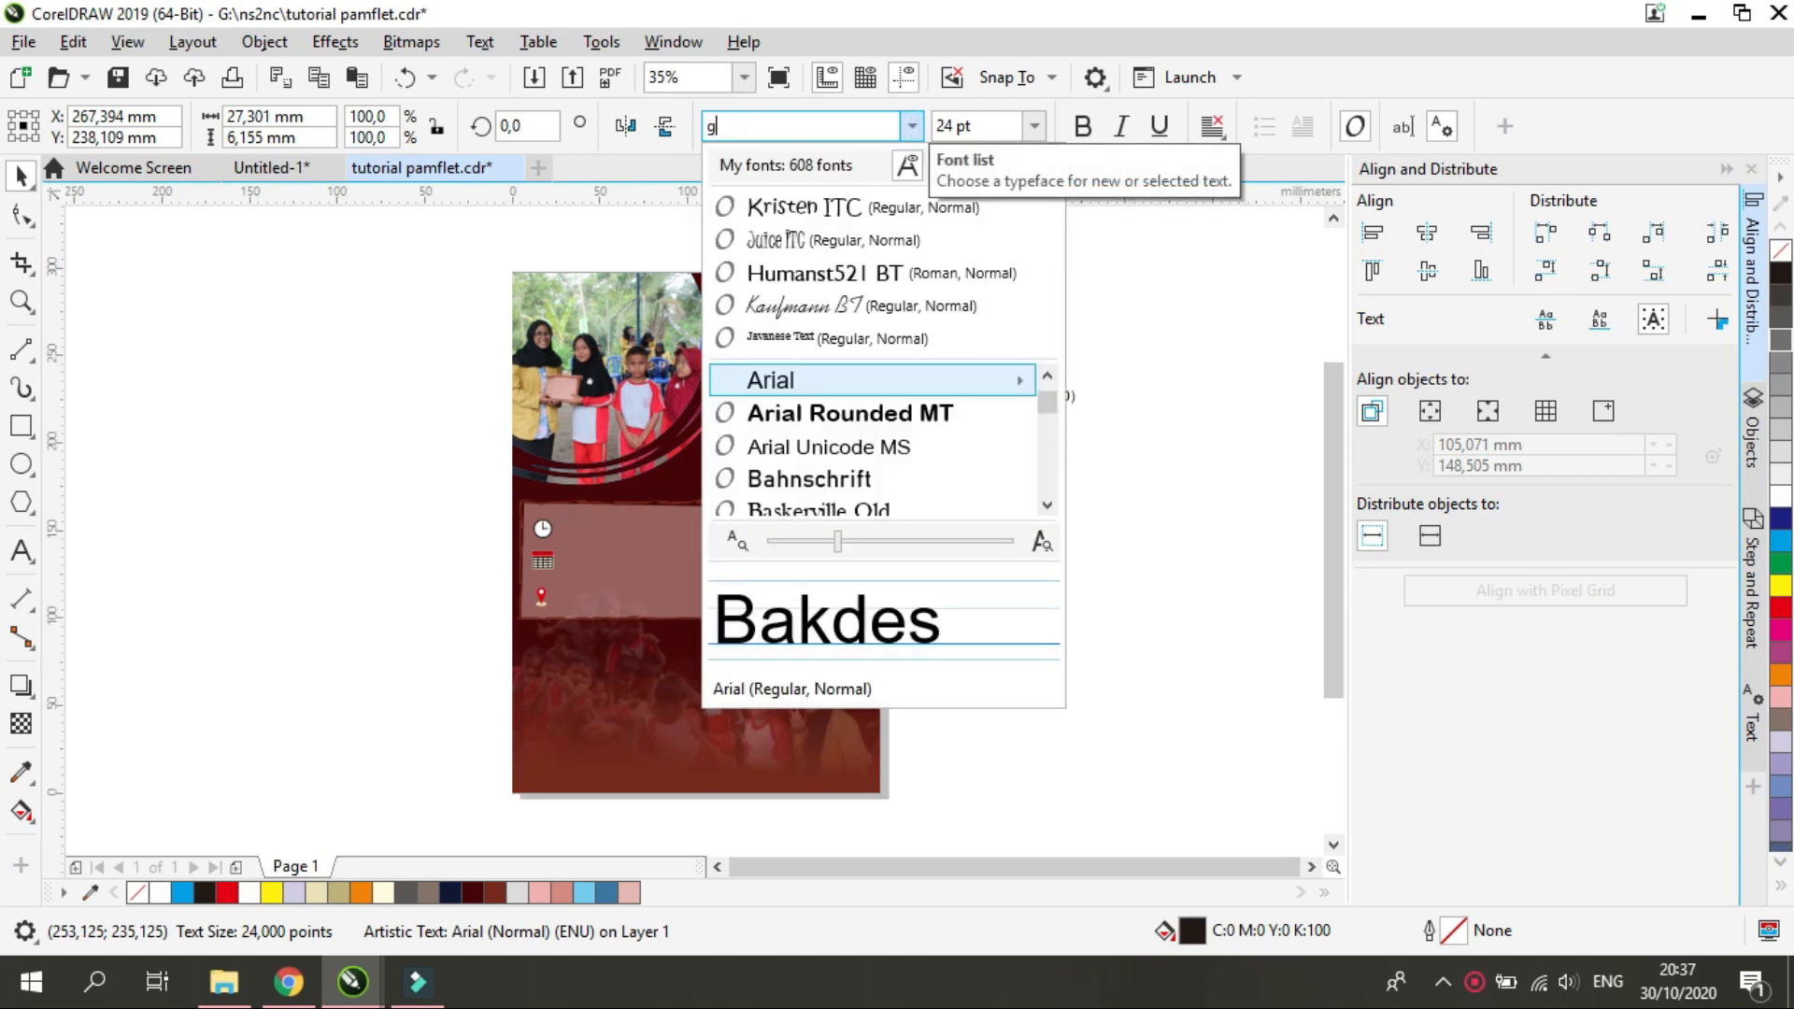
text(rea)
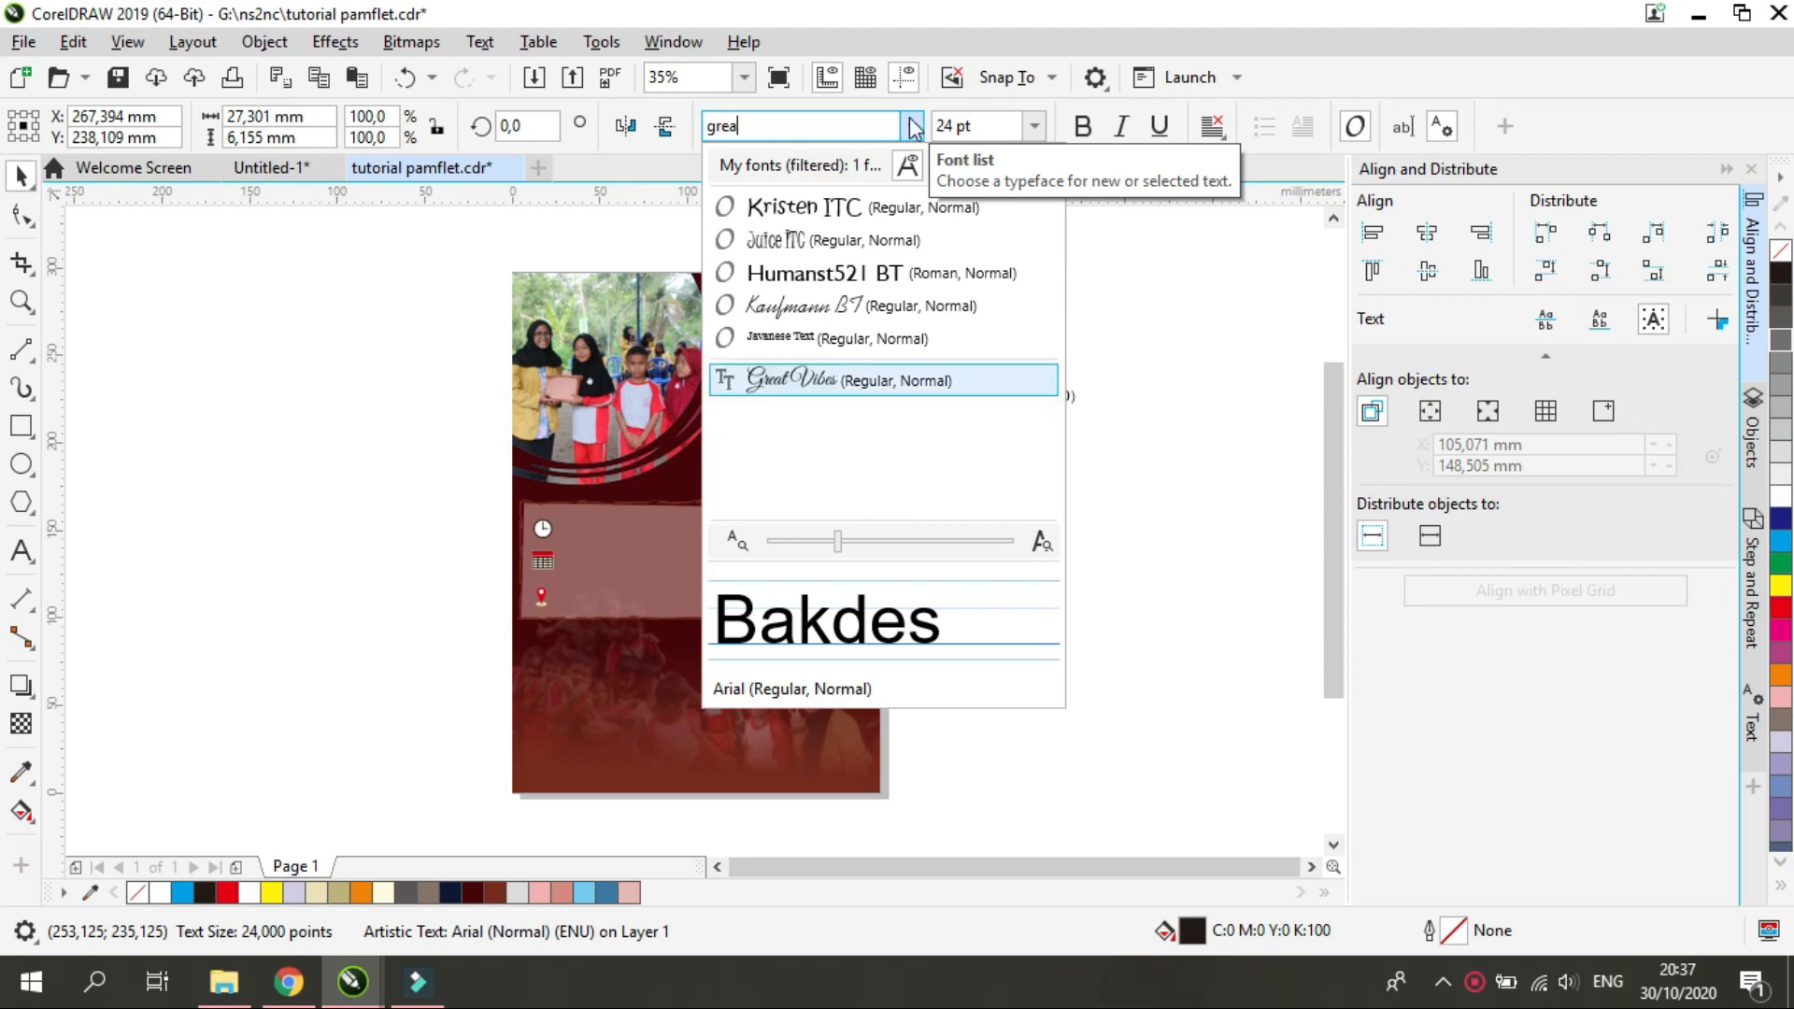
click(824, 376)
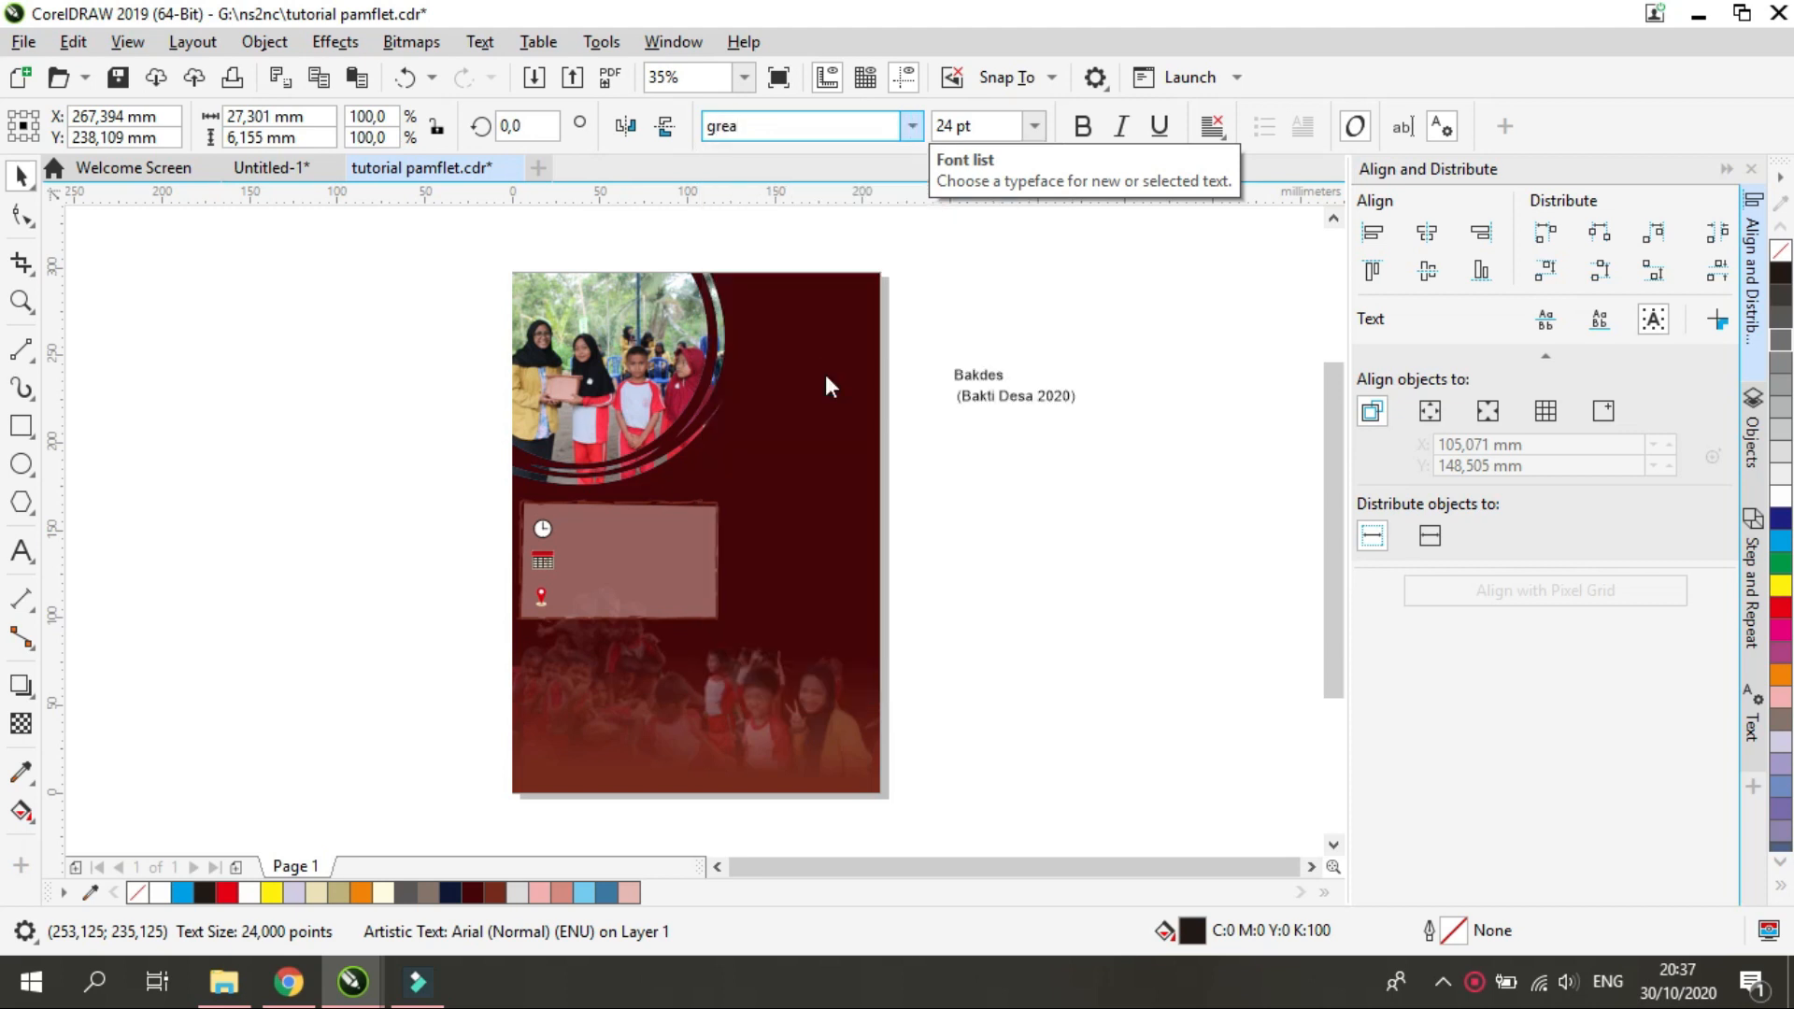
click(975, 376)
click(975, 376)
drag(1005, 355, 1112, 297)
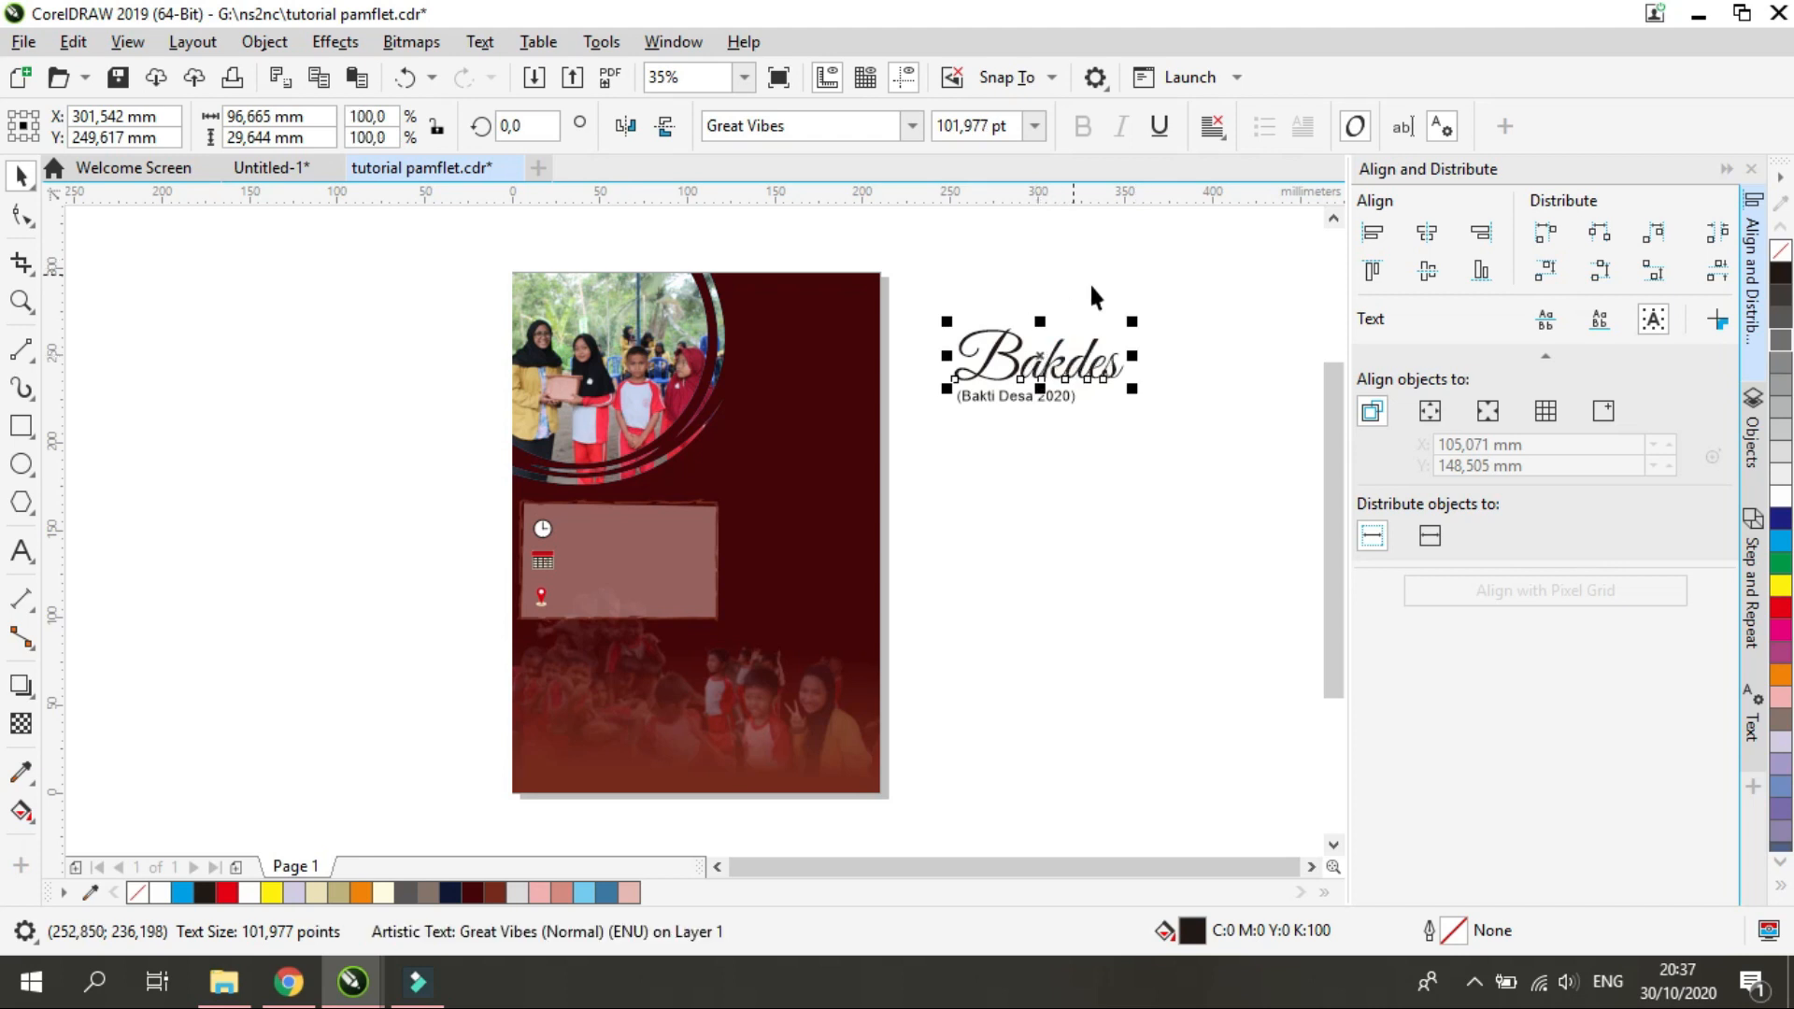
mouse_move(1133, 396)
mouse_down()
mouse_move(1201, 471)
mouse_move(1160, 419)
mouse_up()
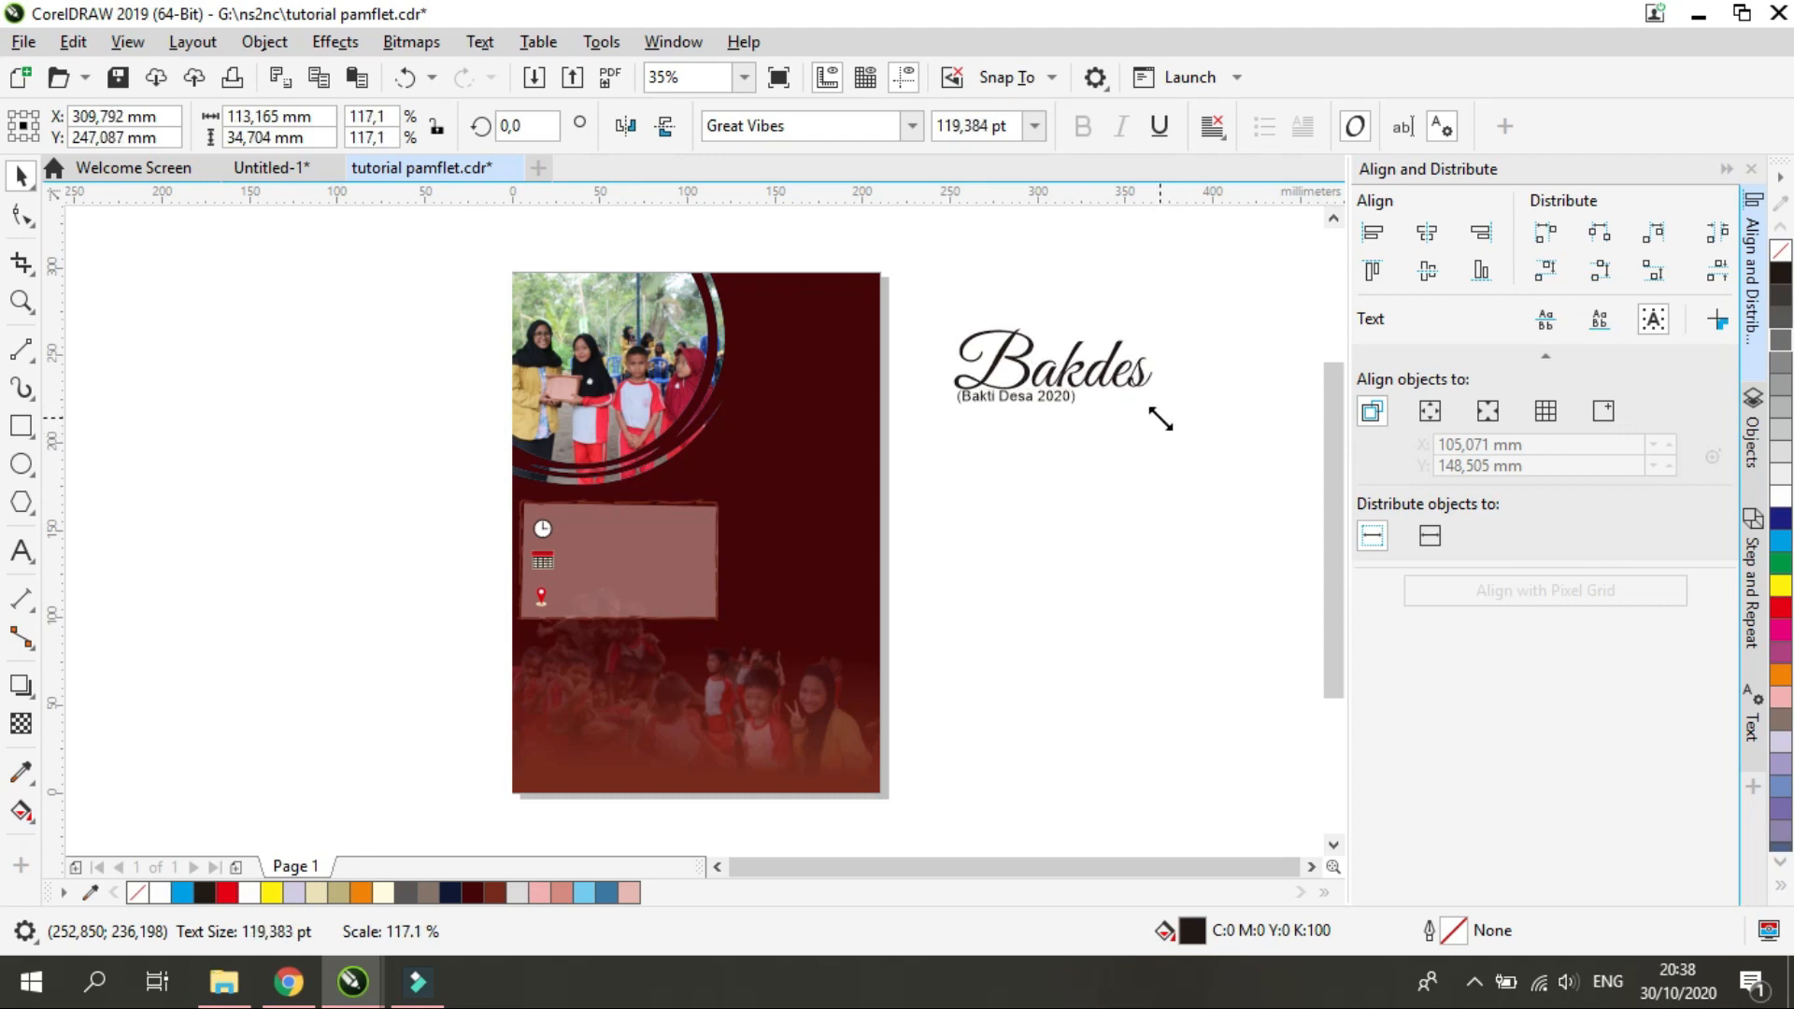
Move the "Bakdes" title onto the page beside the circular photo's lower edge and fill it with cream C0 M0 Y16 K0
drag(1065, 359, 732, 444)
drag(1054, 360, 777, 428)
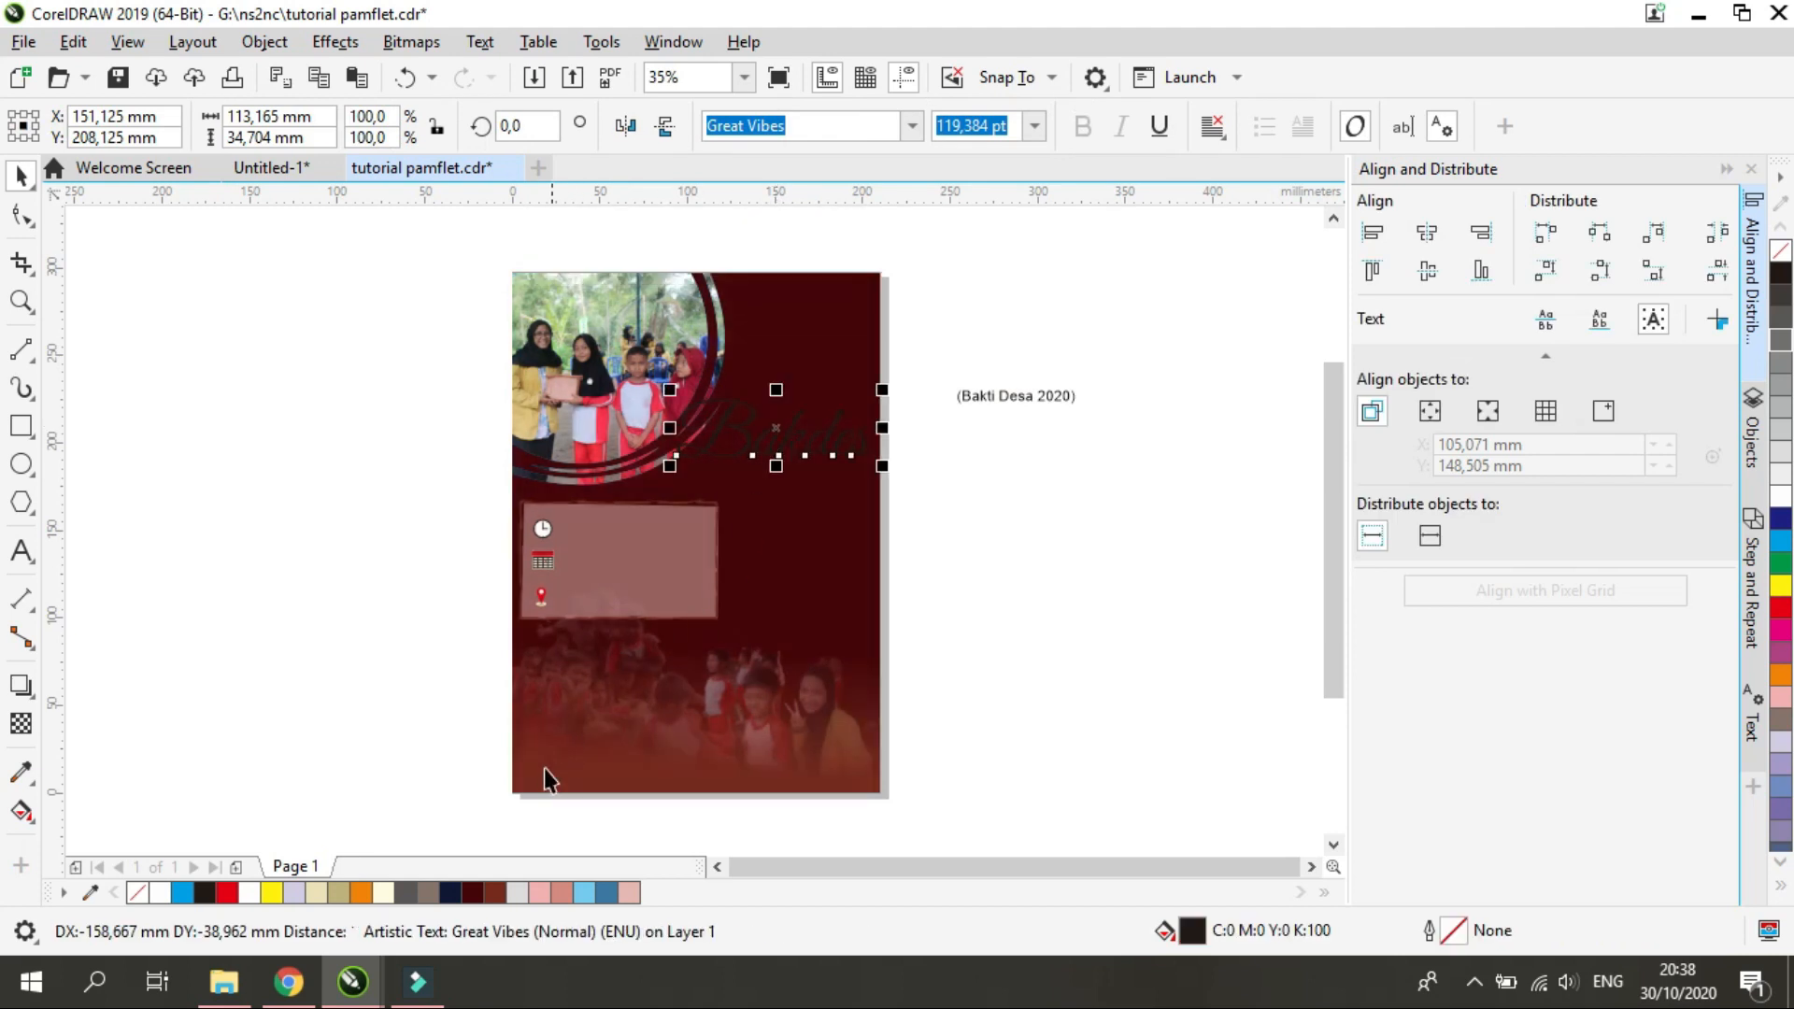
click(382, 894)
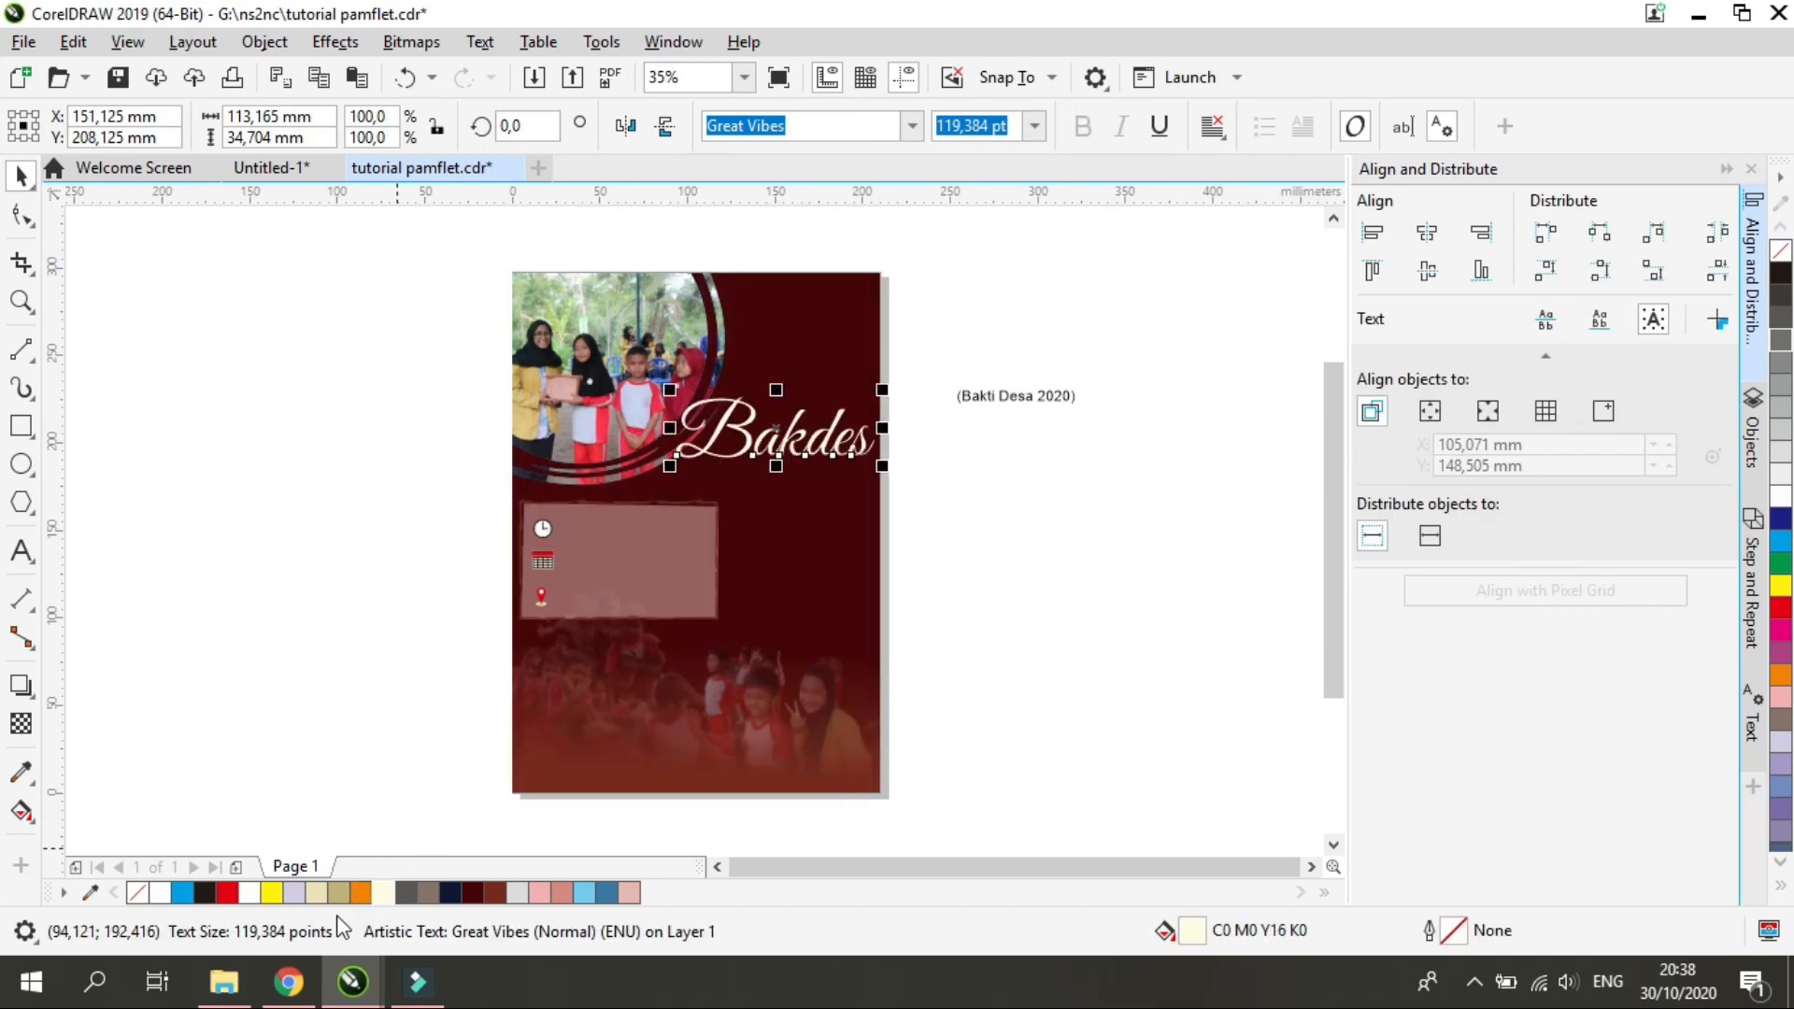
click(934, 501)
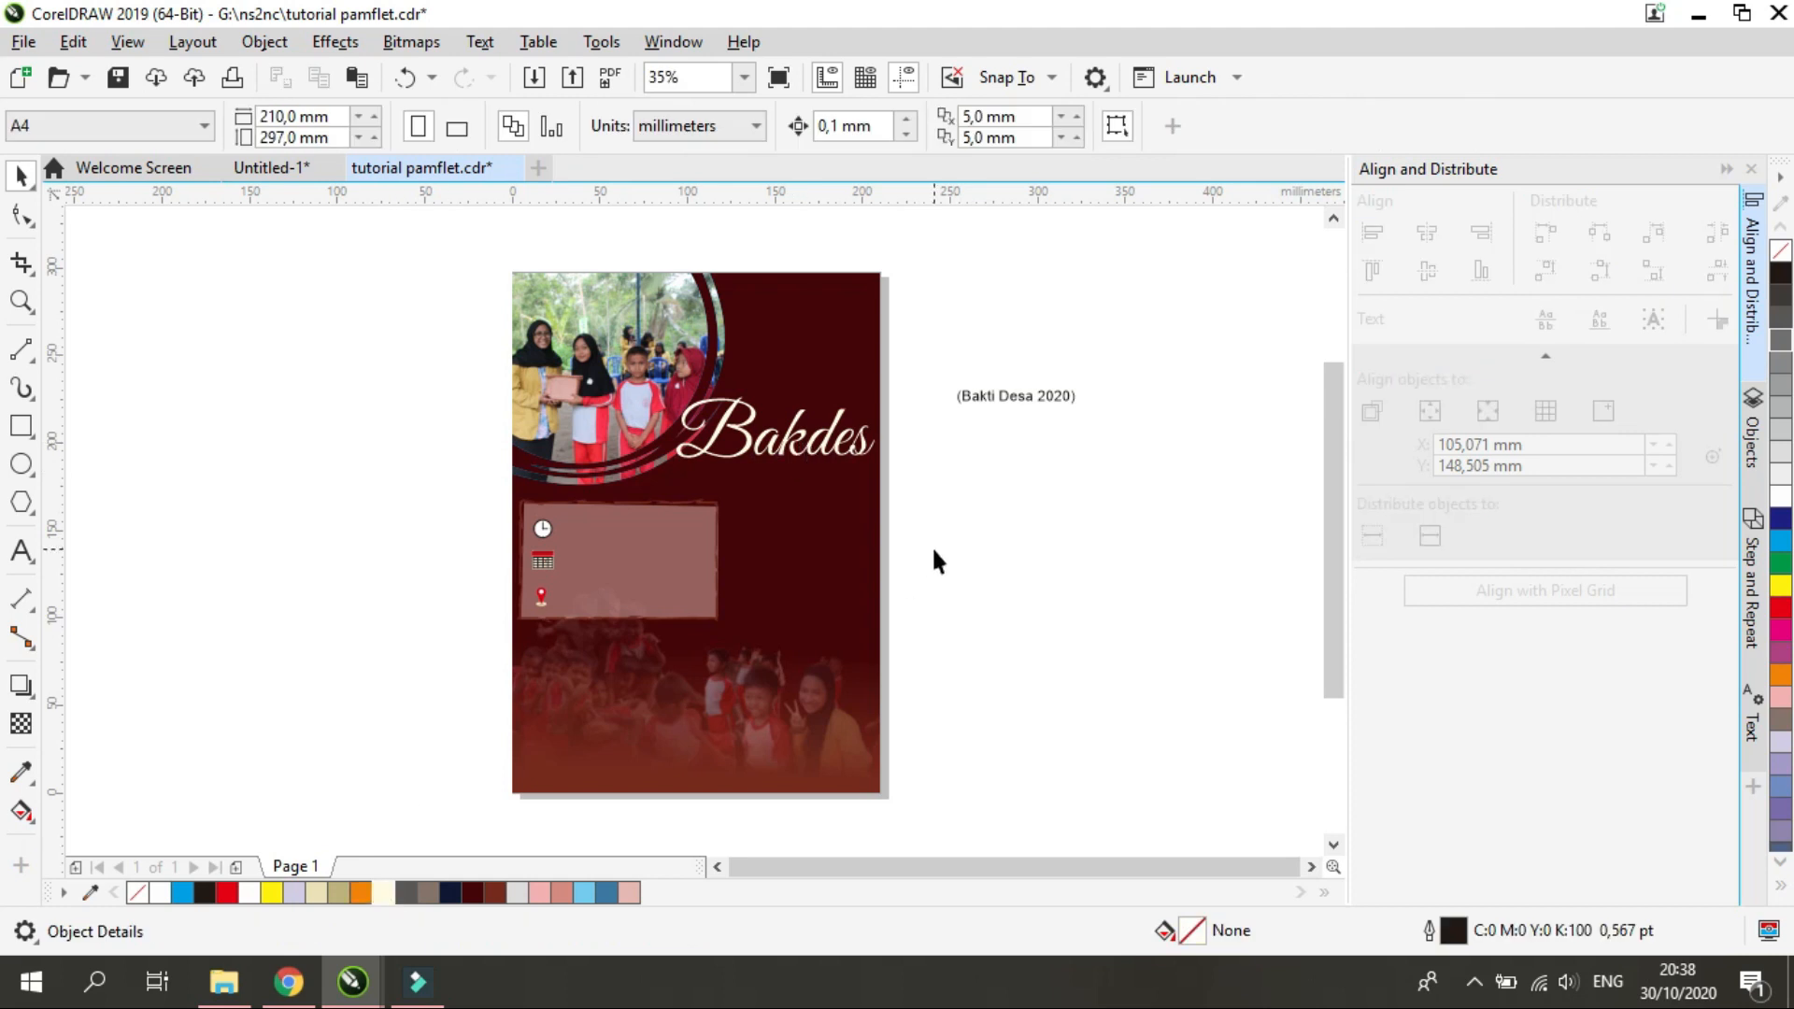
Format the "(Bakti Desa 2020)" subtitle in cream Juice ITC at 45,61 pt and place it below the "Bakdes" title
click(1015, 397)
click(800, 131)
key(Return)
click(993, 131)
text(45,61)
key(Return)
drag(993, 397, 779, 493)
click(993, 490)
Move the rough-framed details panel lower on the page, clear of the subtitle
click(621, 561)
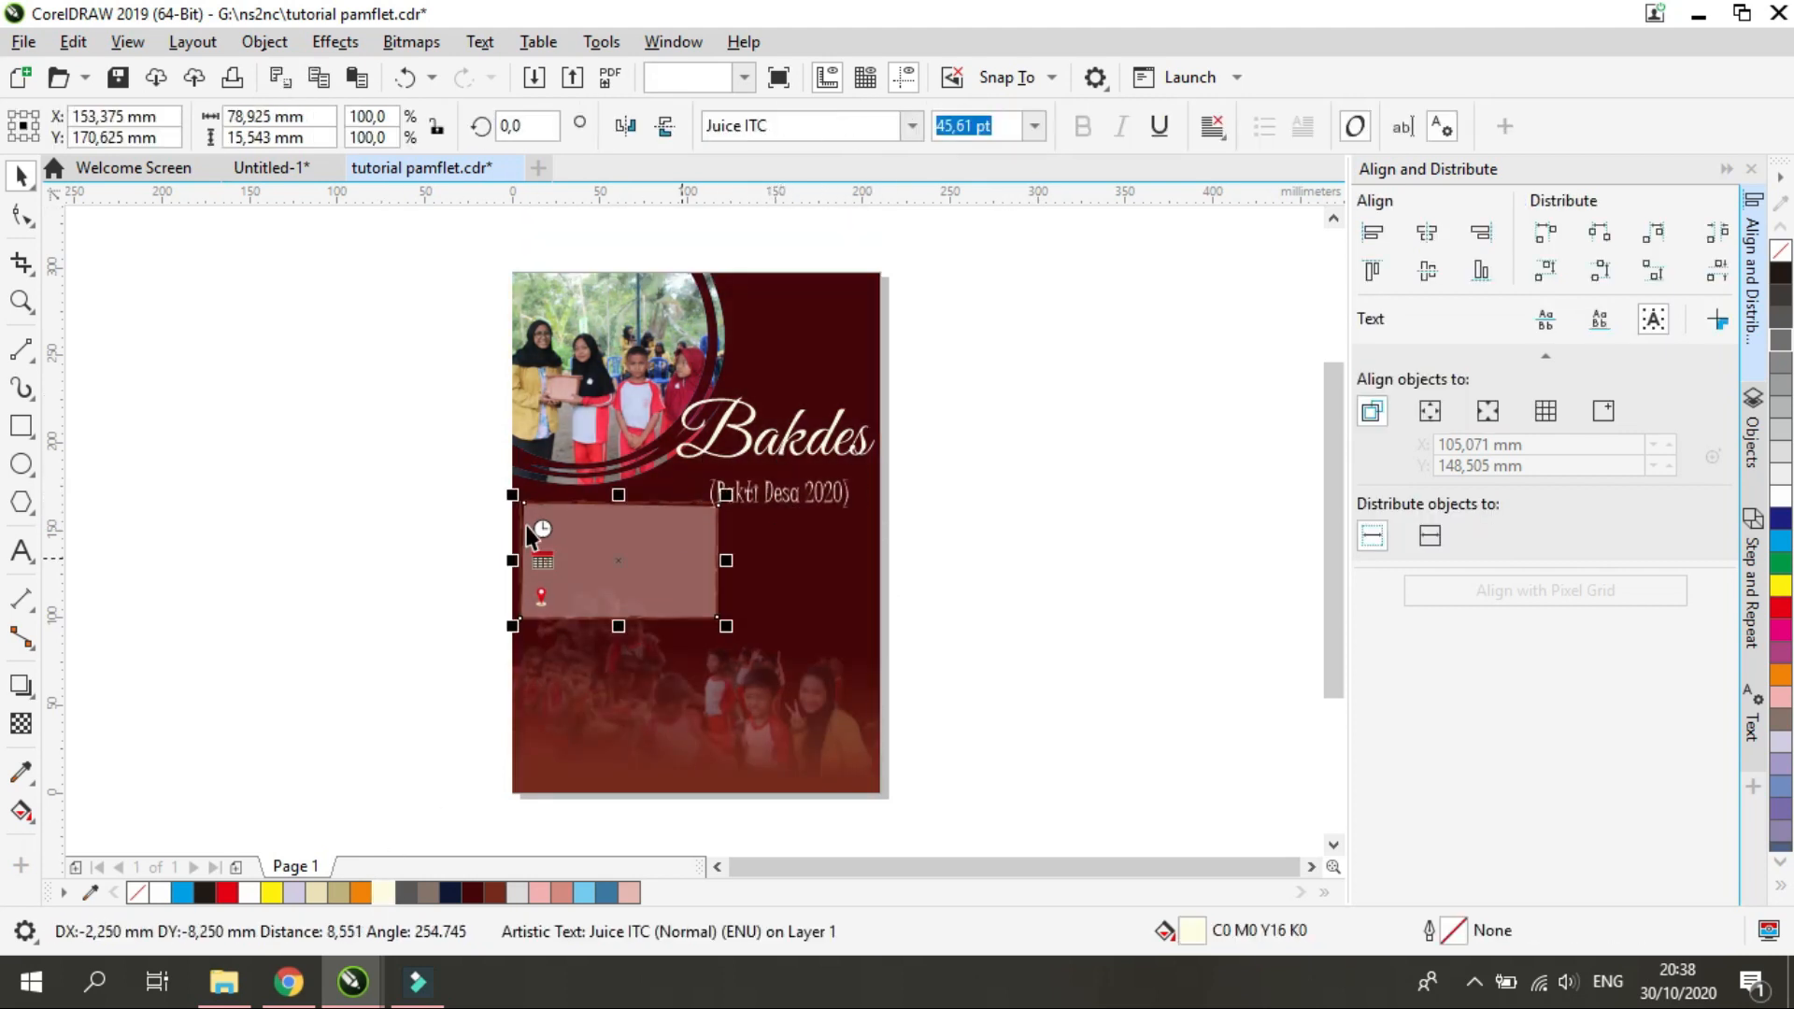
drag(621, 562, 635, 616)
click(974, 491)
Adjust the title and subtitle positions and place a cream 3,5 pt dotted arc, about 41 by 47 mm, around the title's end
drag(780, 431, 776, 496)
click(925, 472)
click(922, 467)
click(762, 458)
drag(878, 441, 880, 443)
drag(771, 437, 767, 435)
mouse_move(794, 502)
mouse_down()
mouse_move(773, 491)
mouse_move(790, 499)
mouse_up()
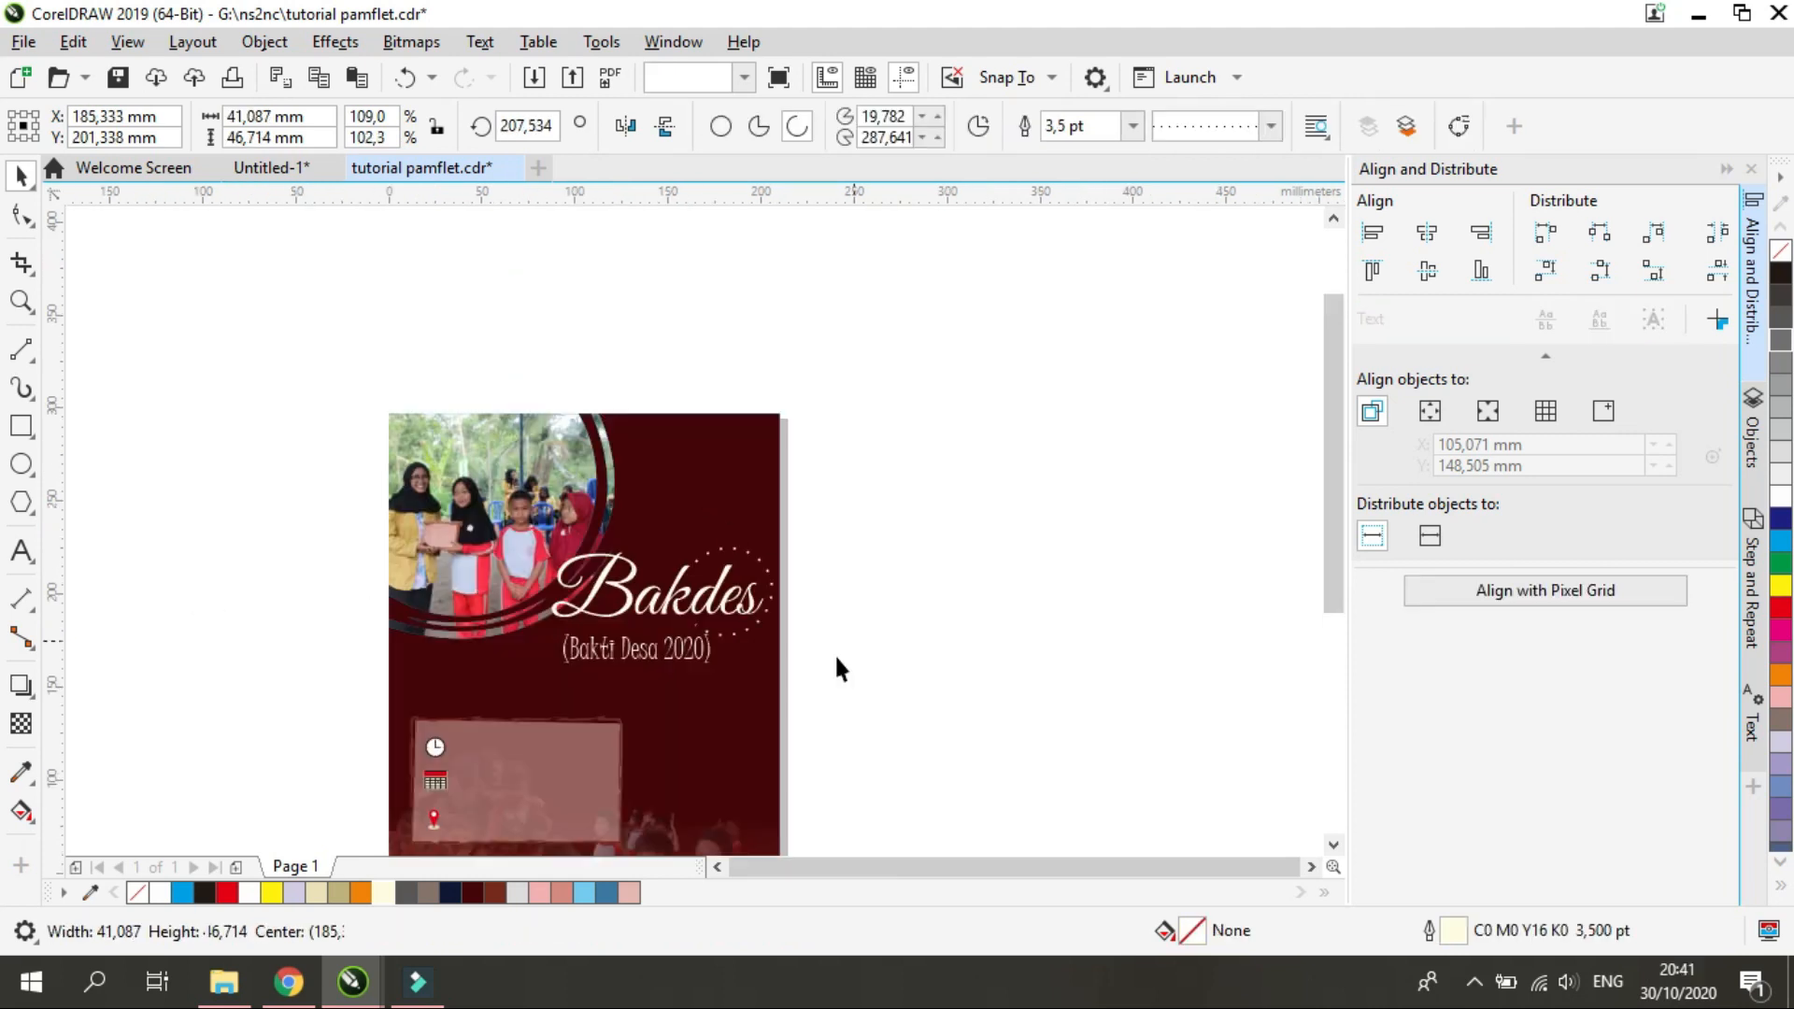
scroll(833, 653, down, 1)
key(Escape)
Shift the "(Bakti Desa 2020)" subtitle slightly right and down beneath the title
scroll(775, 663, up, 1)
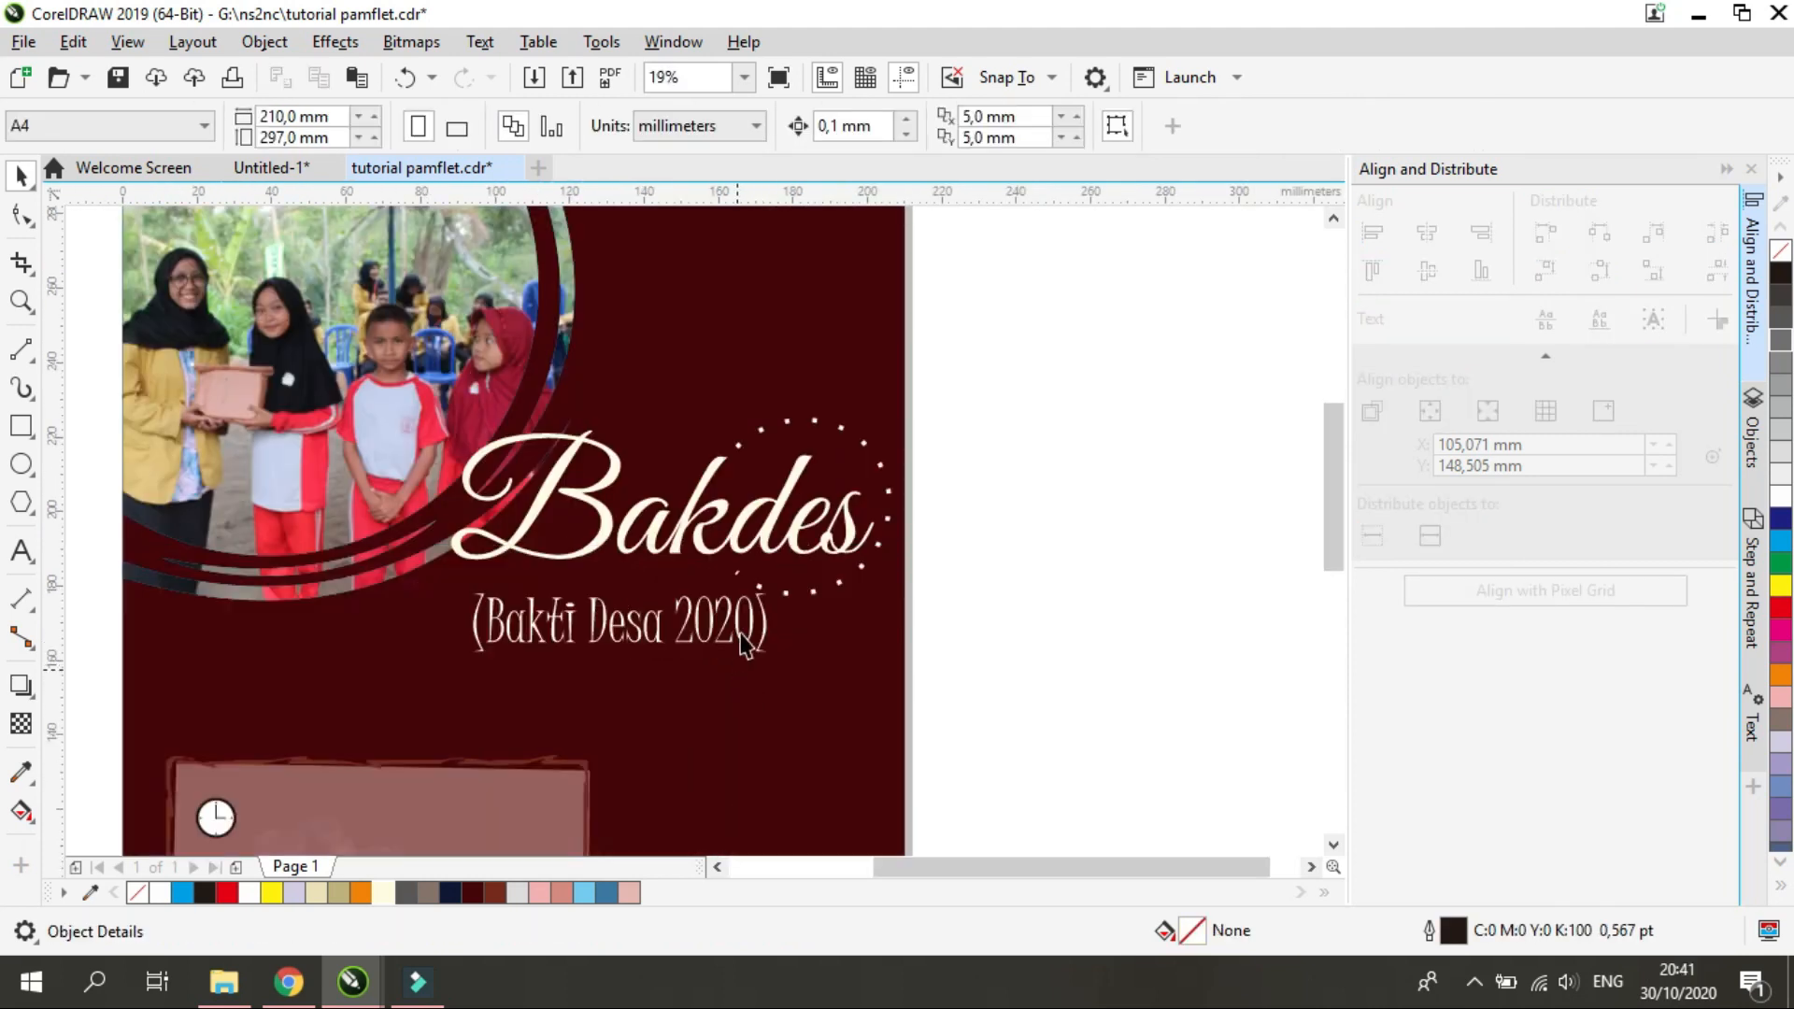
click(624, 625)
drag(621, 624, 653, 633)
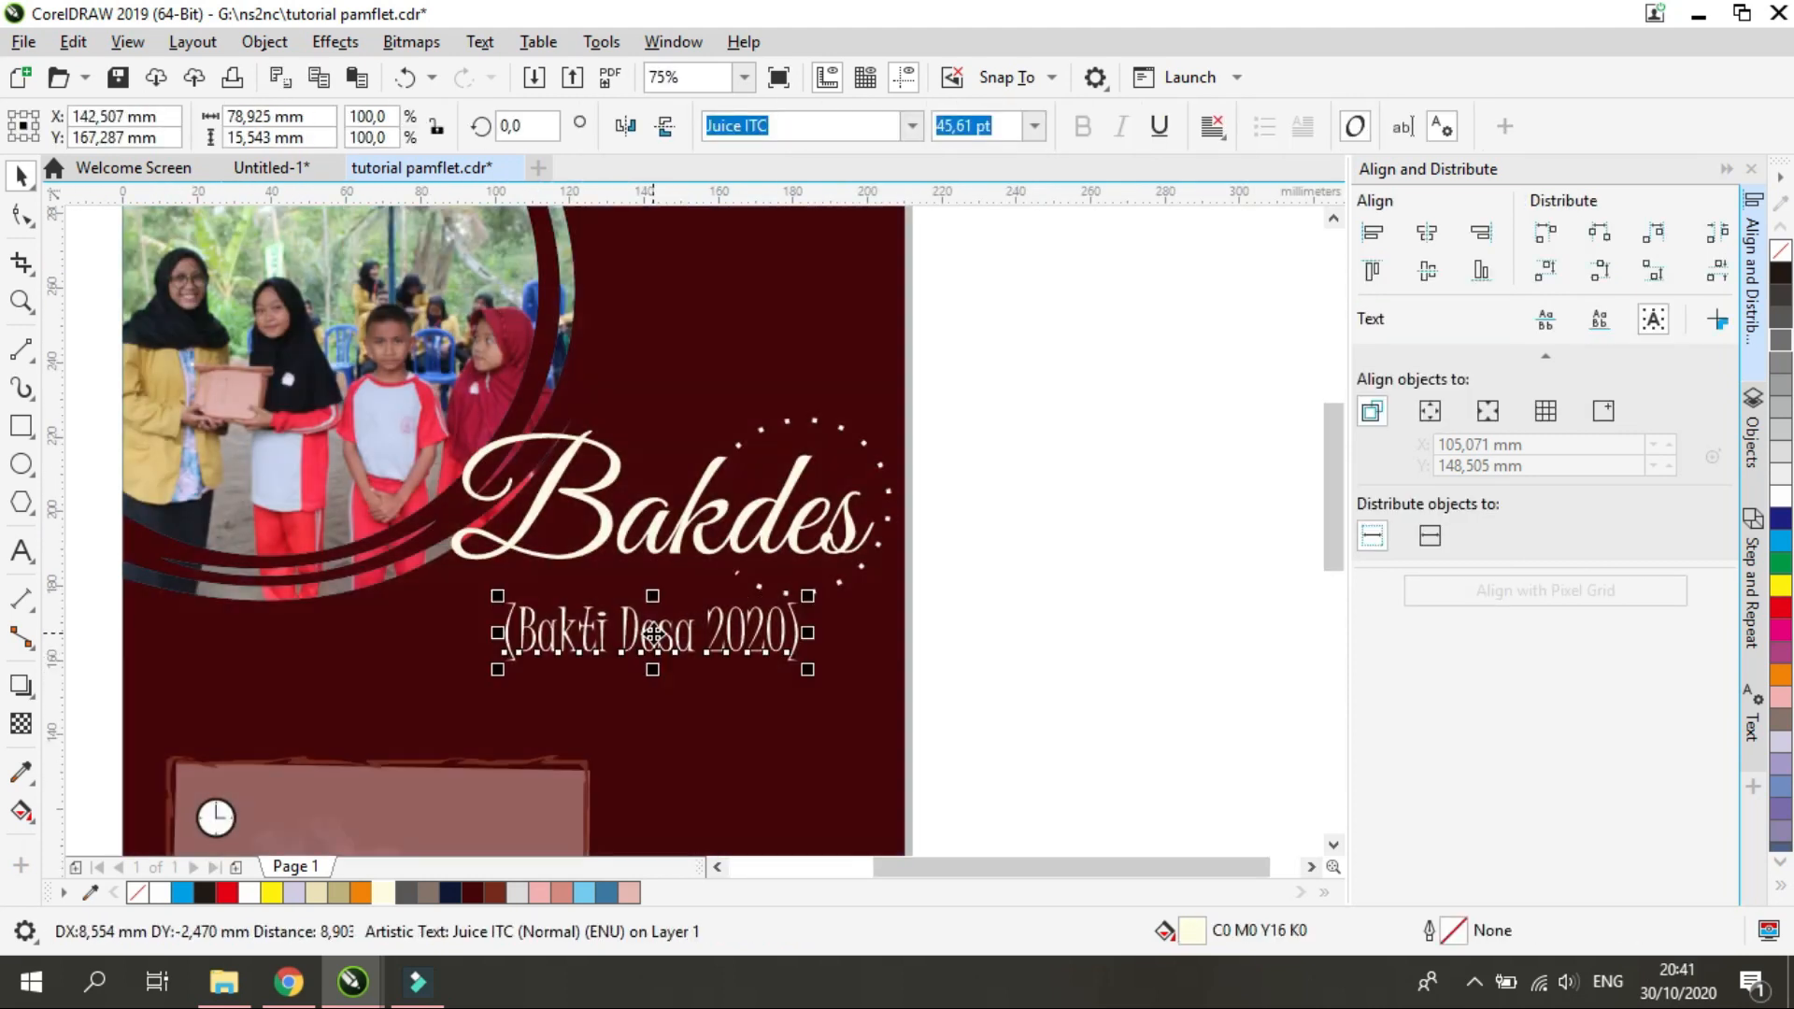
scroll(504, 652, down, 2)
click(1304, 598)
Select the details panel together with its frame and icons and shift them slightly down and right
scroll(1062, 803, up, 1)
drag(510, 737, 777, 537)
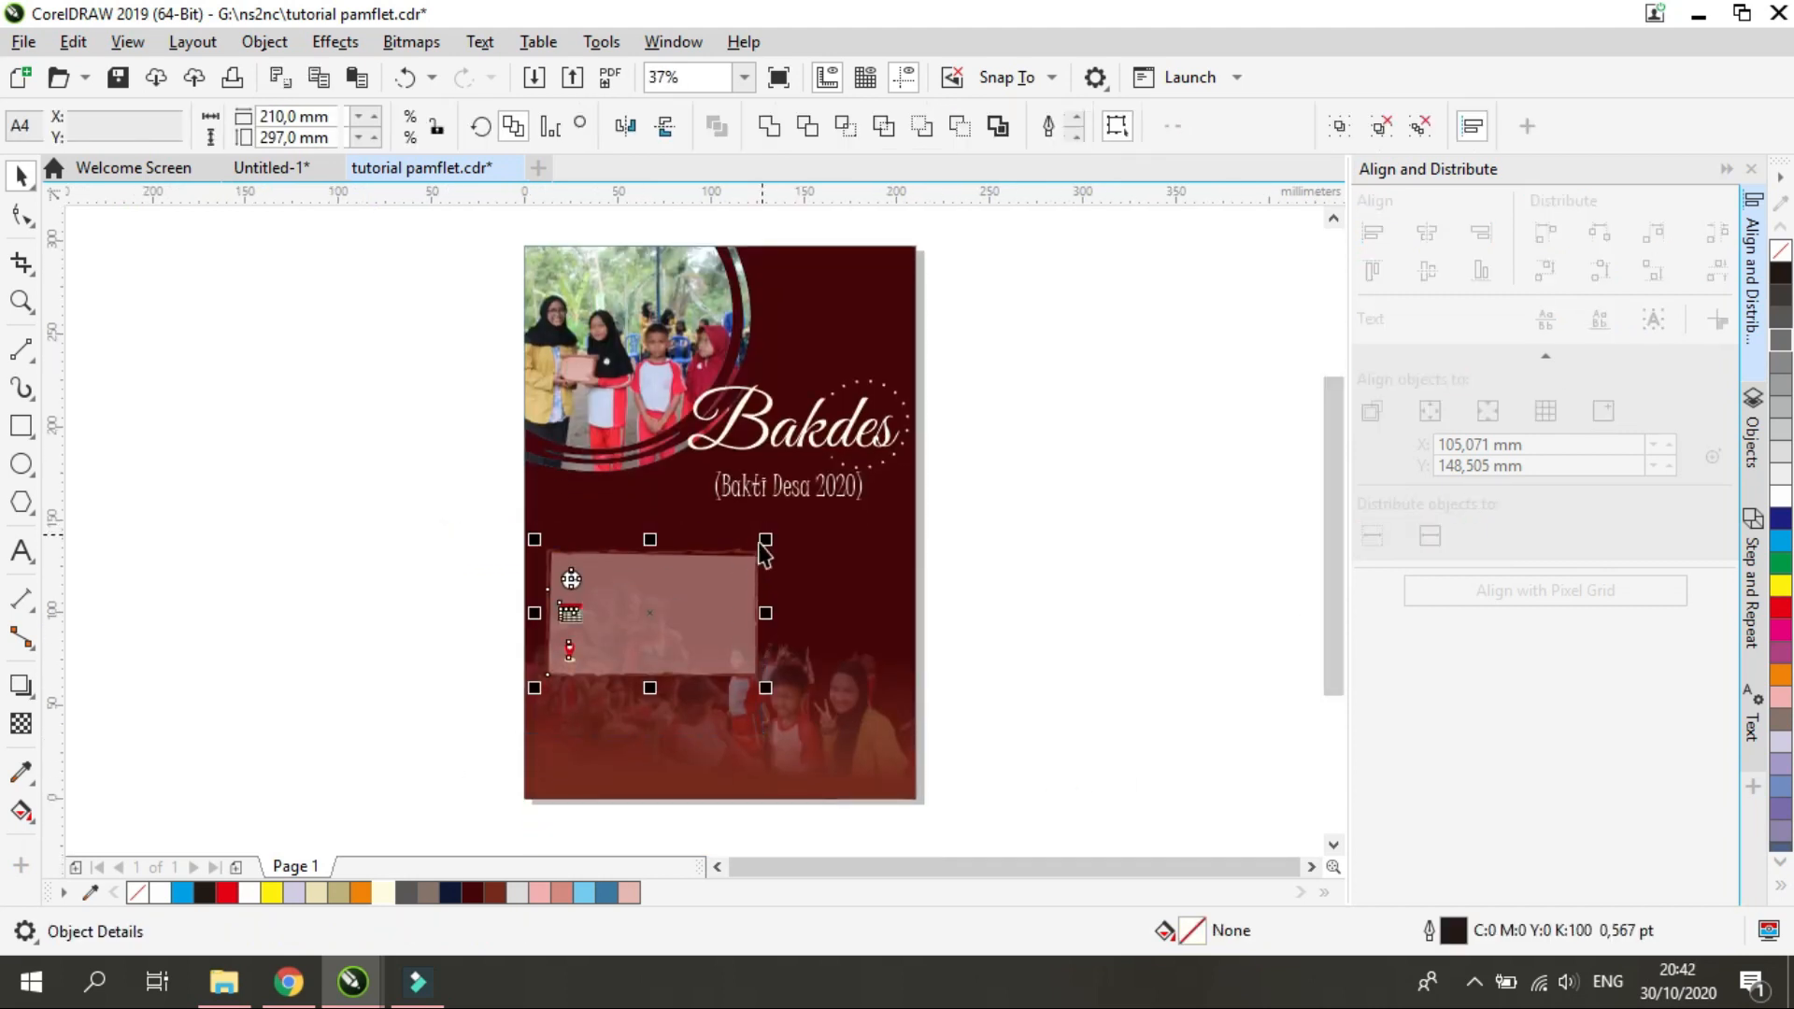
drag(666, 617, 673, 628)
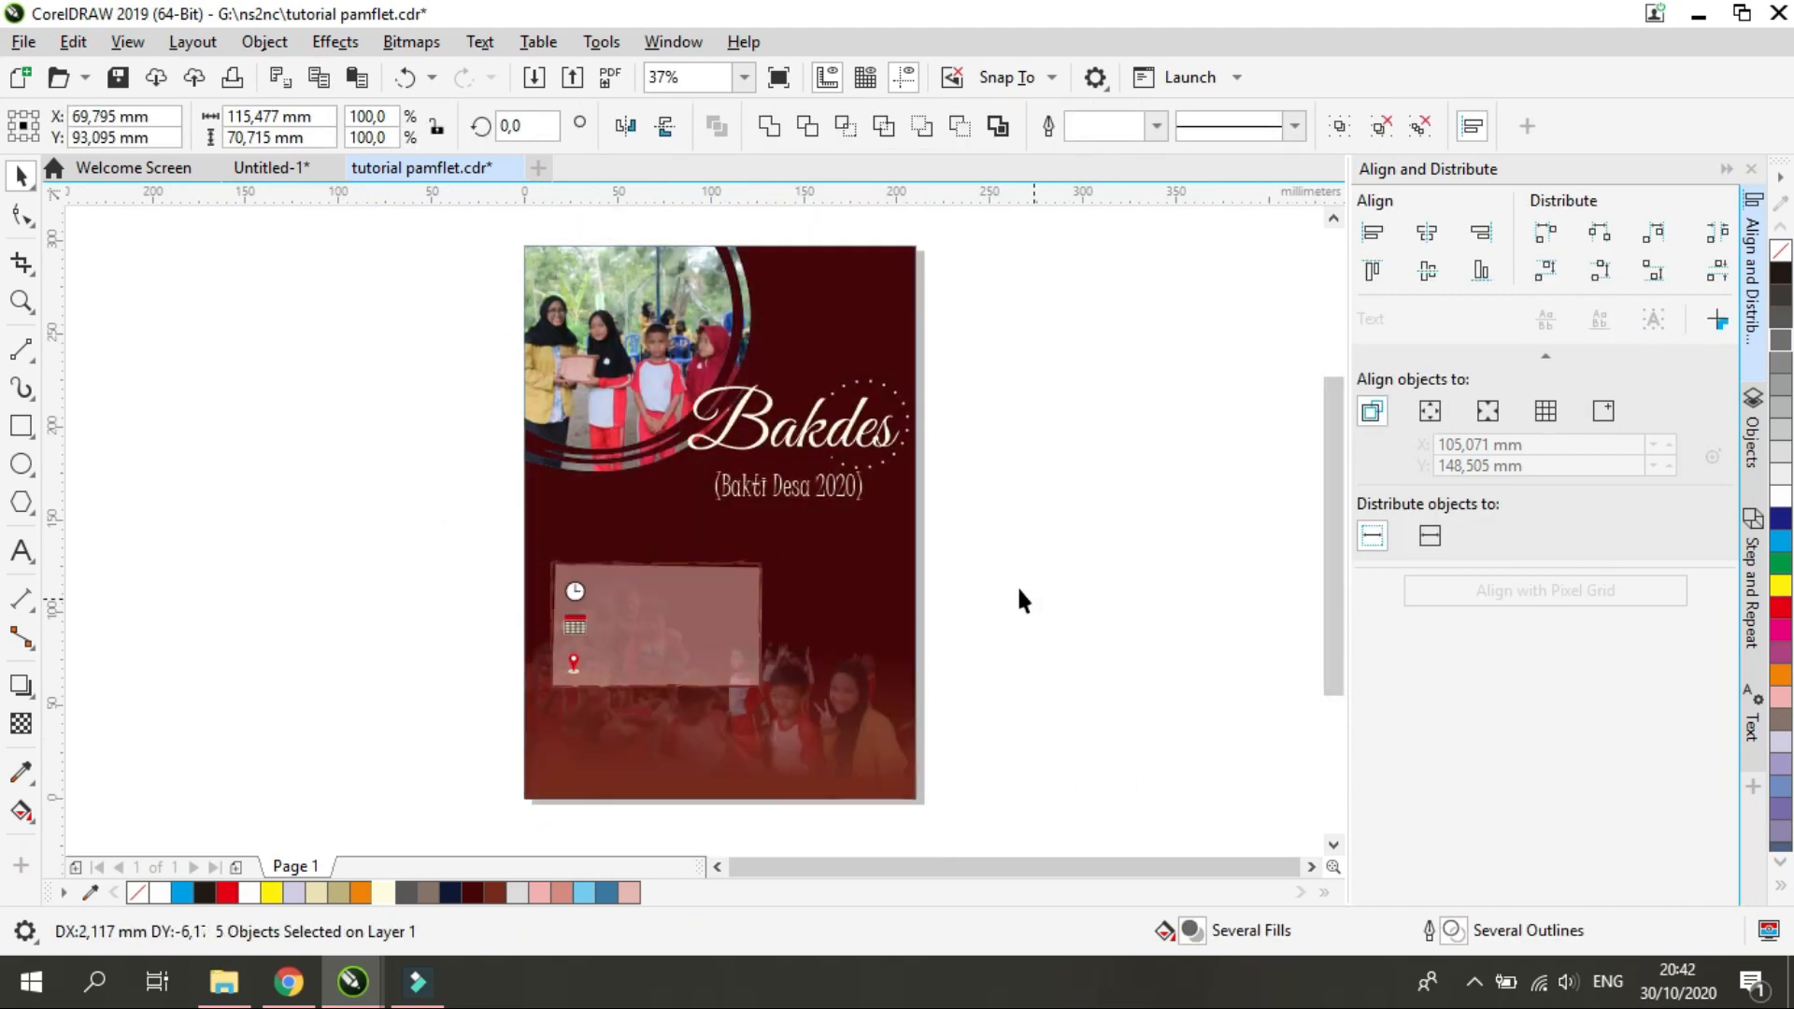
click(942, 510)
Add two-line right-aligned Calibri Light 16,752 pt text "Bakti desa merupakan kegiatan tahunan guna mengembangkan potensi dari desa yang ada di wilayah sekitar" below the subtitle
key(F8)
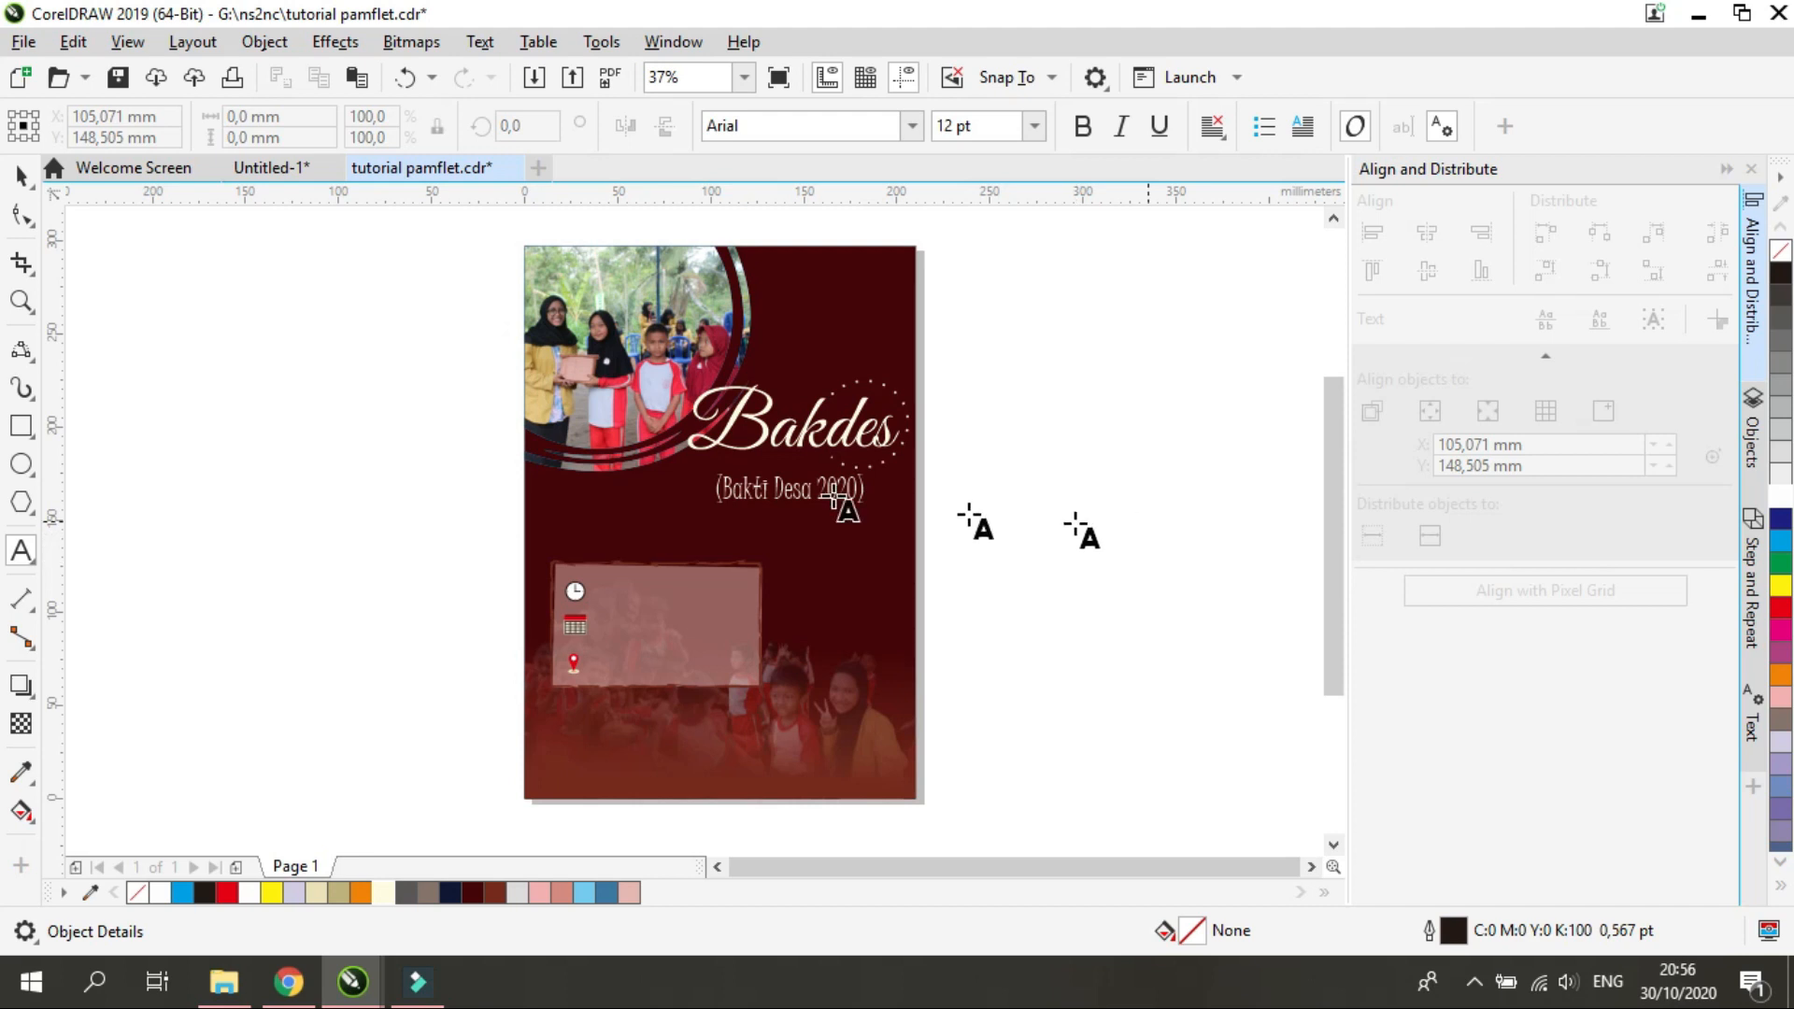
click(982, 484)
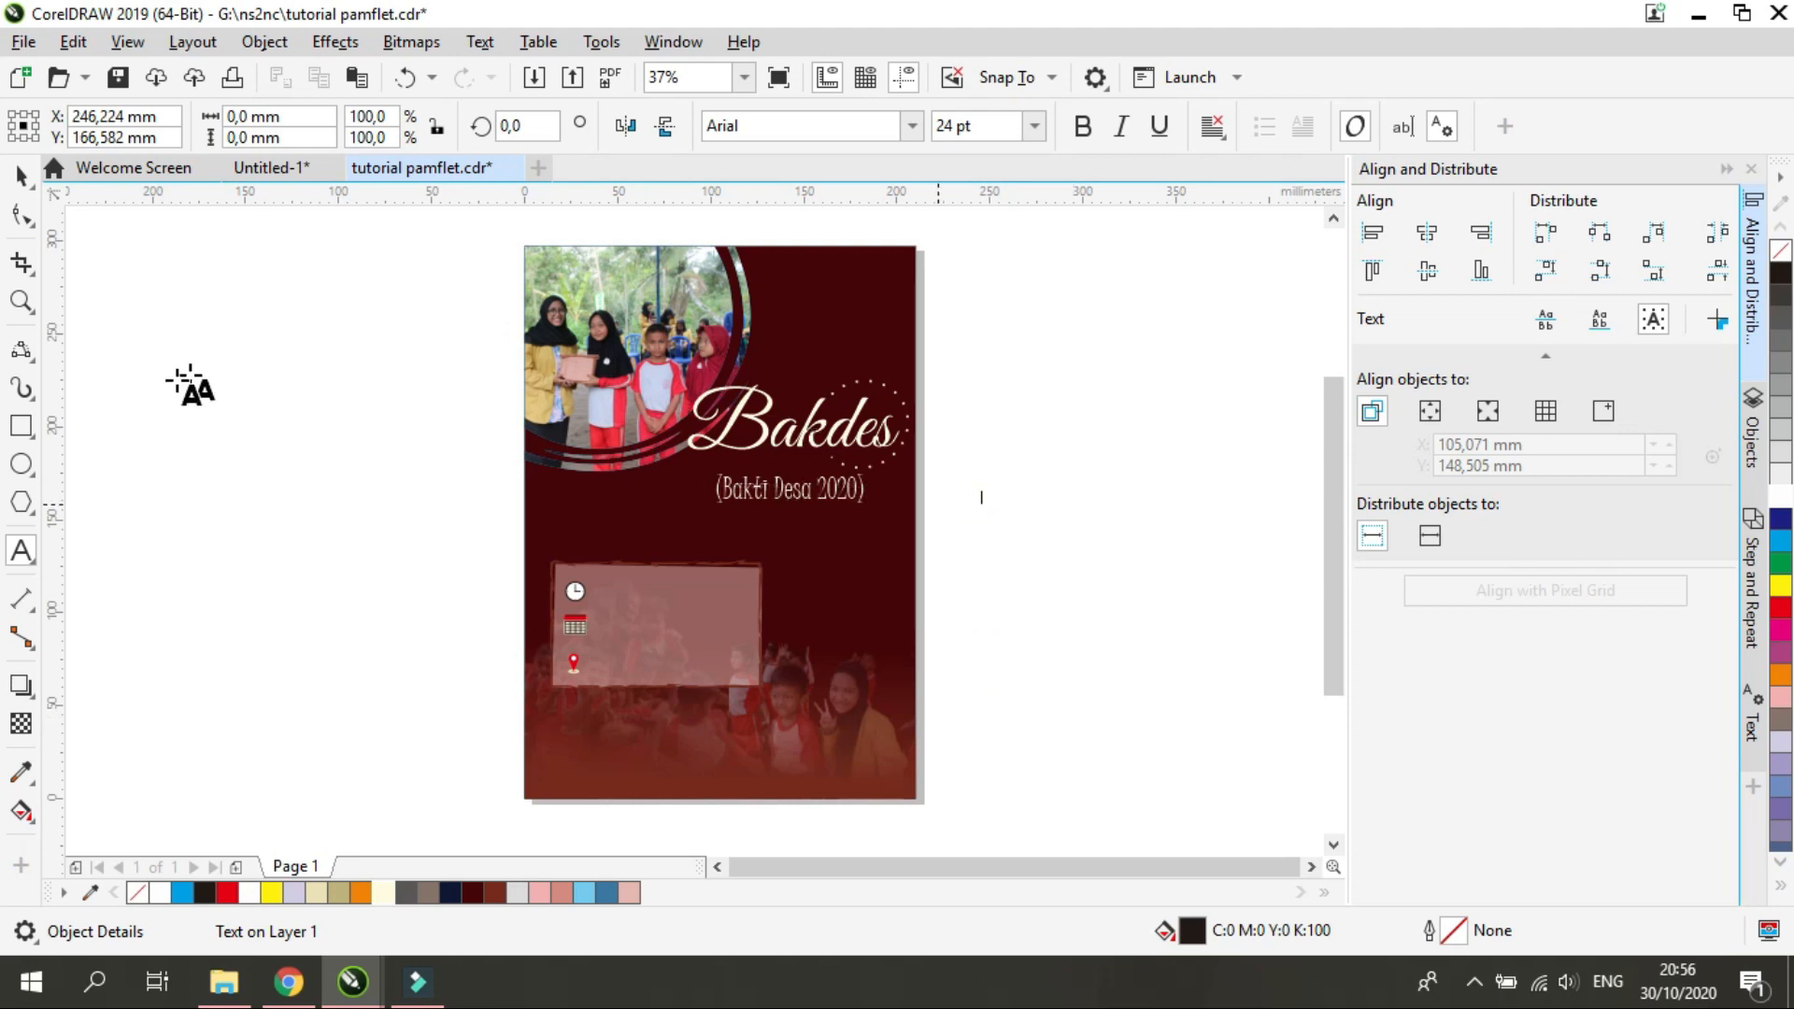
click(23, 177)
drag(843, 493, 755, 514)
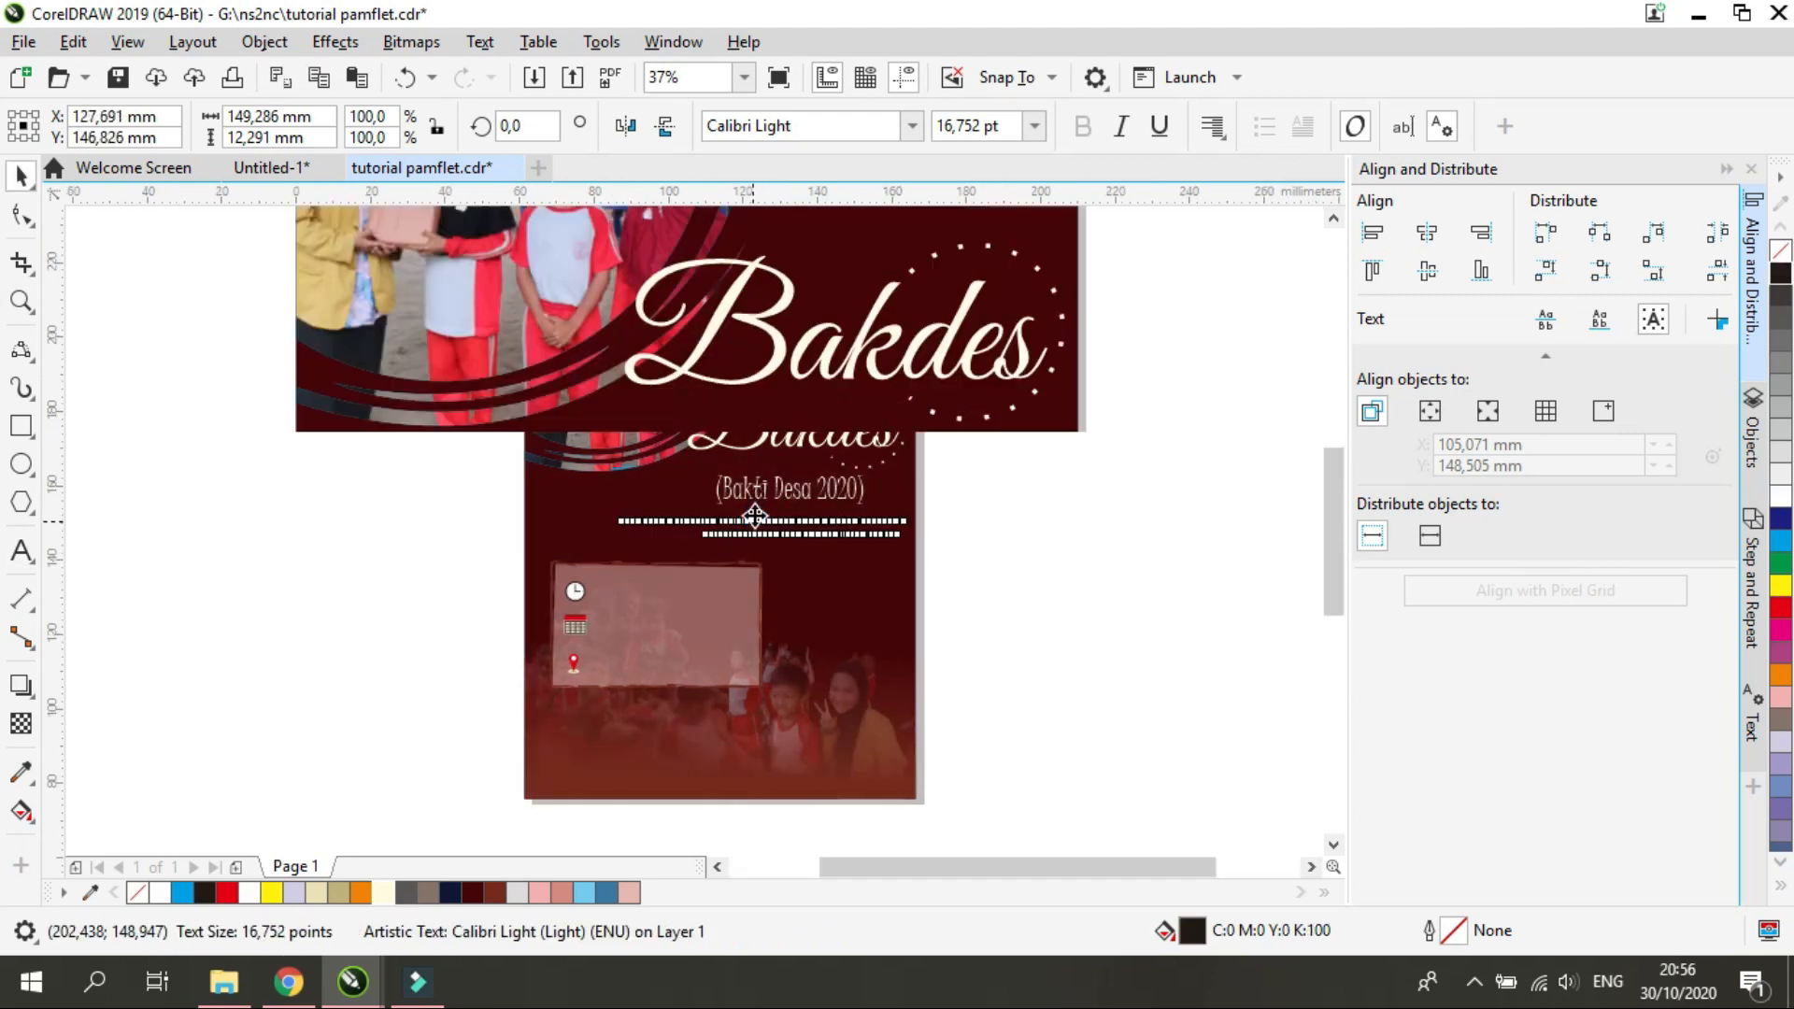
Sample the subtitle's cream color (C0 M0 Y16 K0) and apply it to the description text beneath it
scroll(755, 514, up, 5)
key(i)
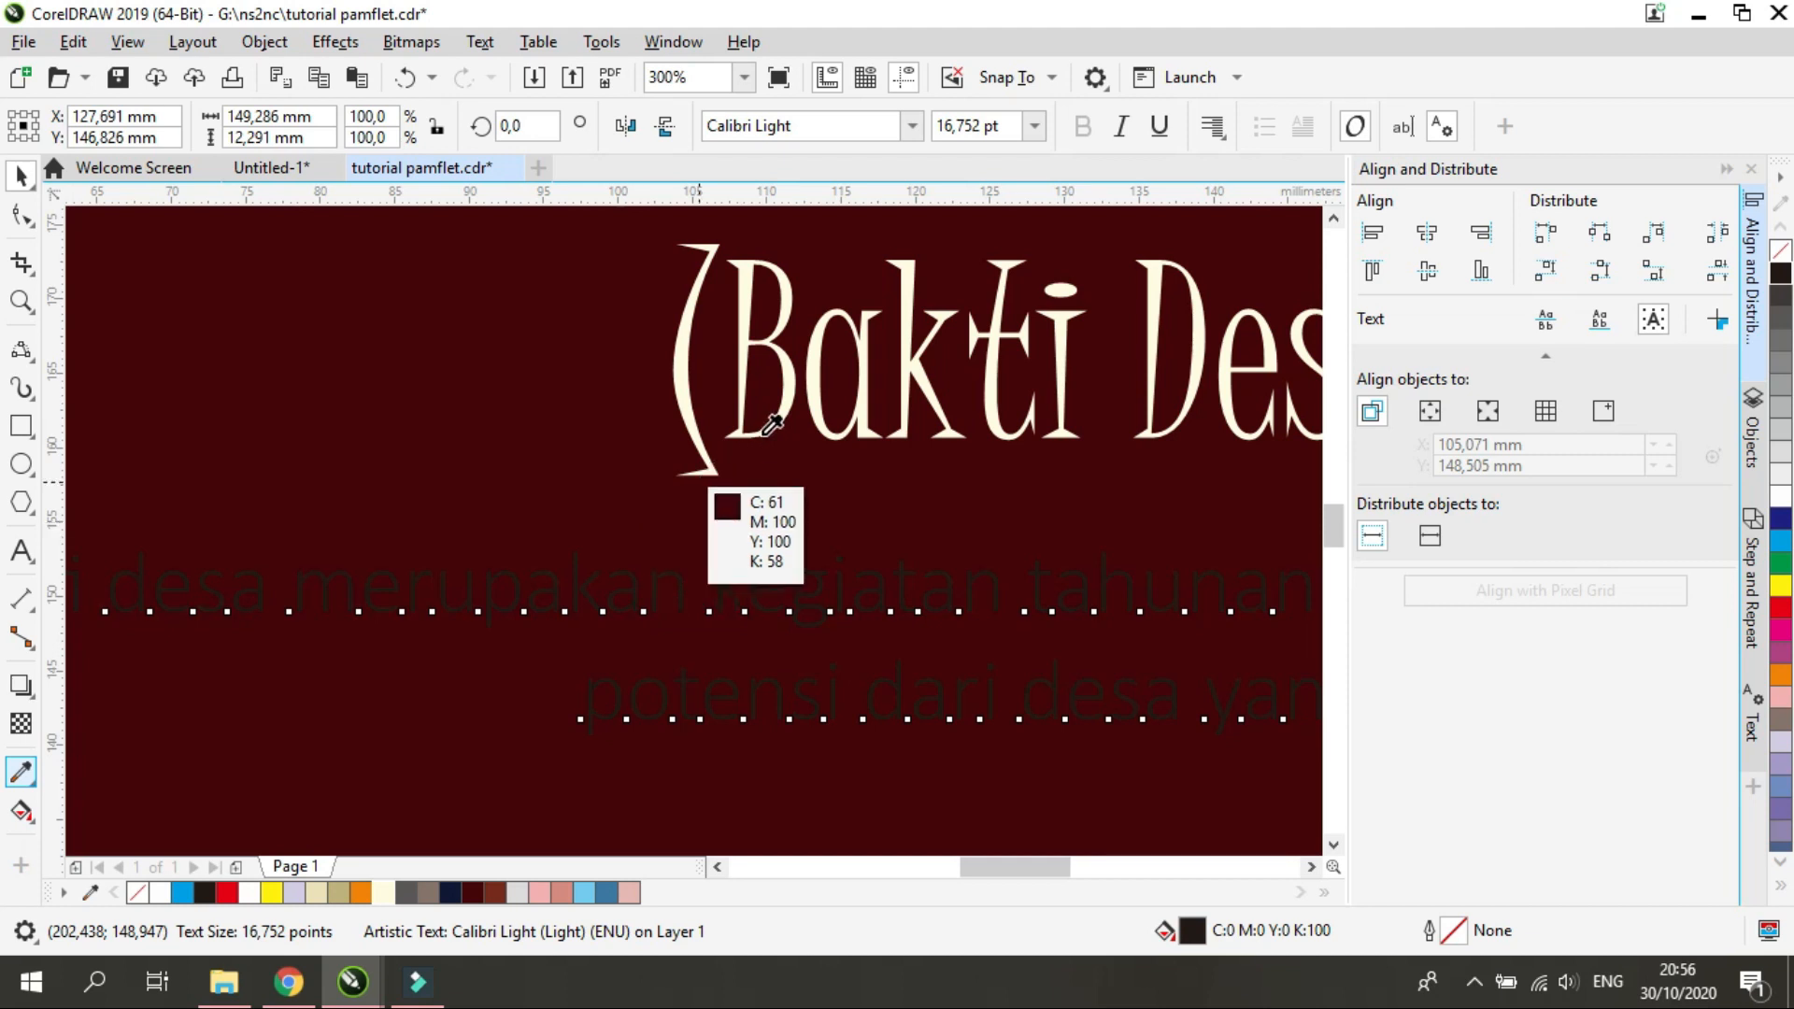
click(795, 402)
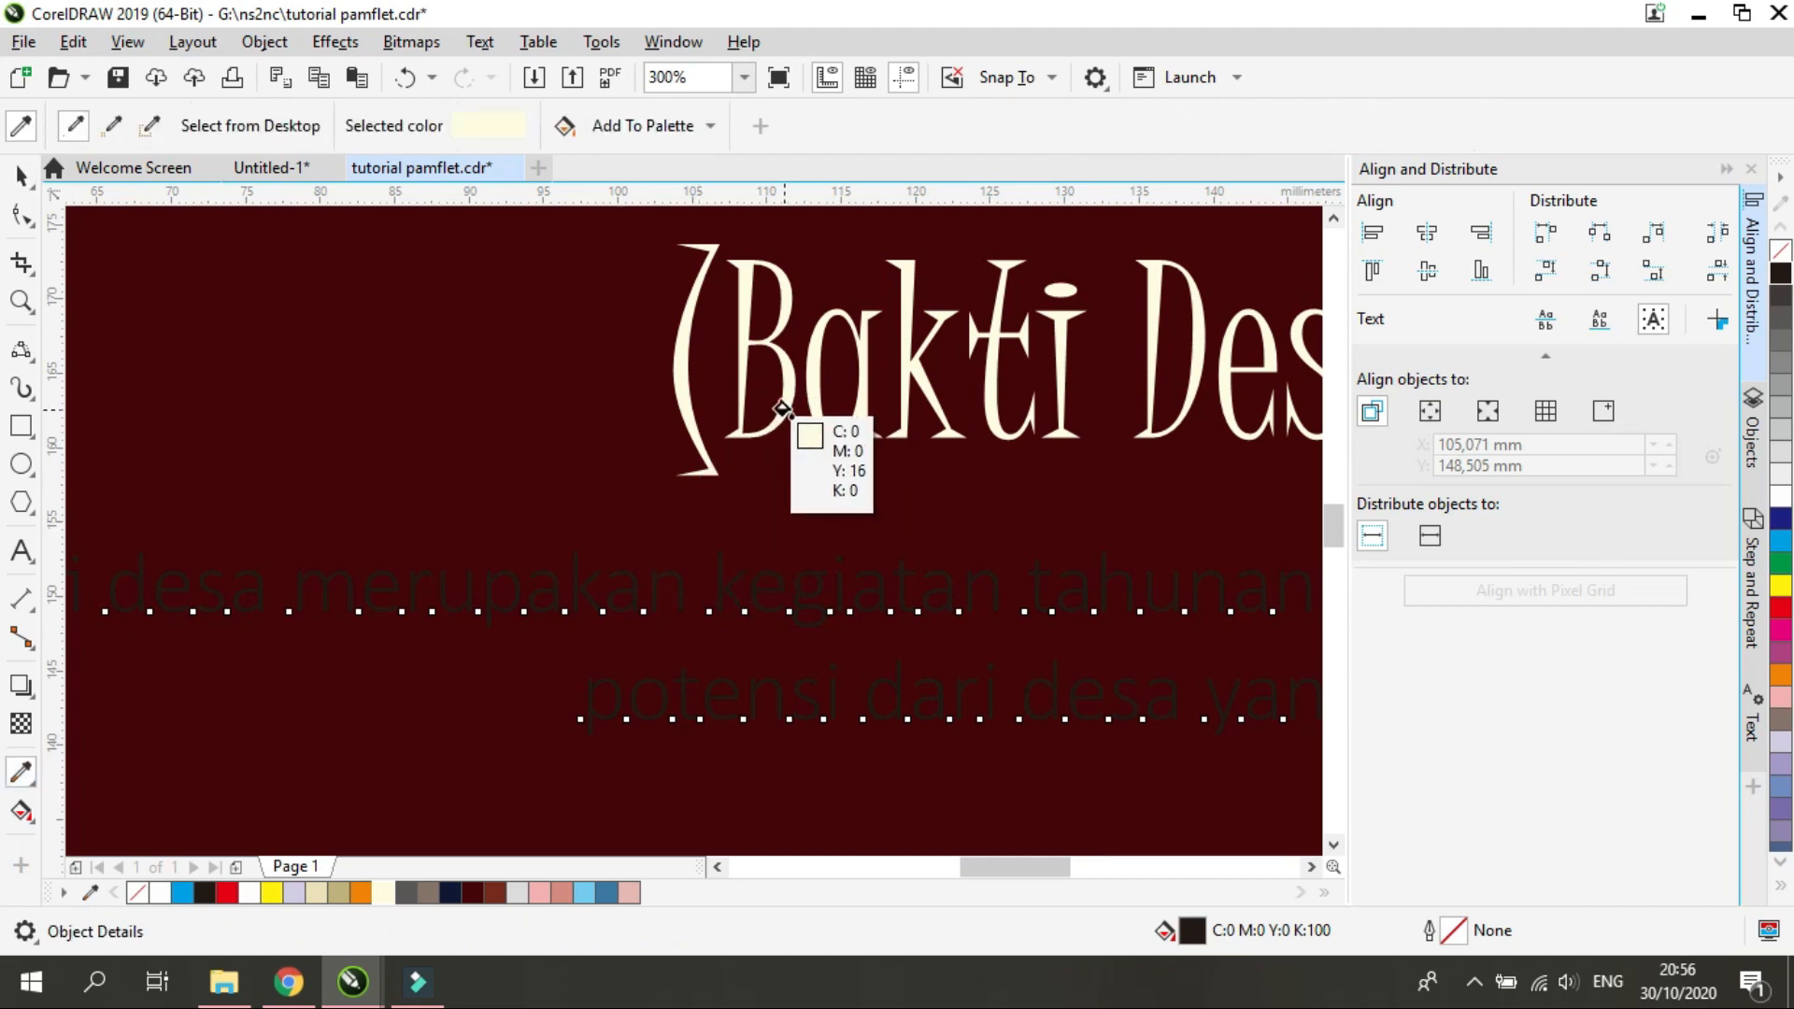
click(753, 587)
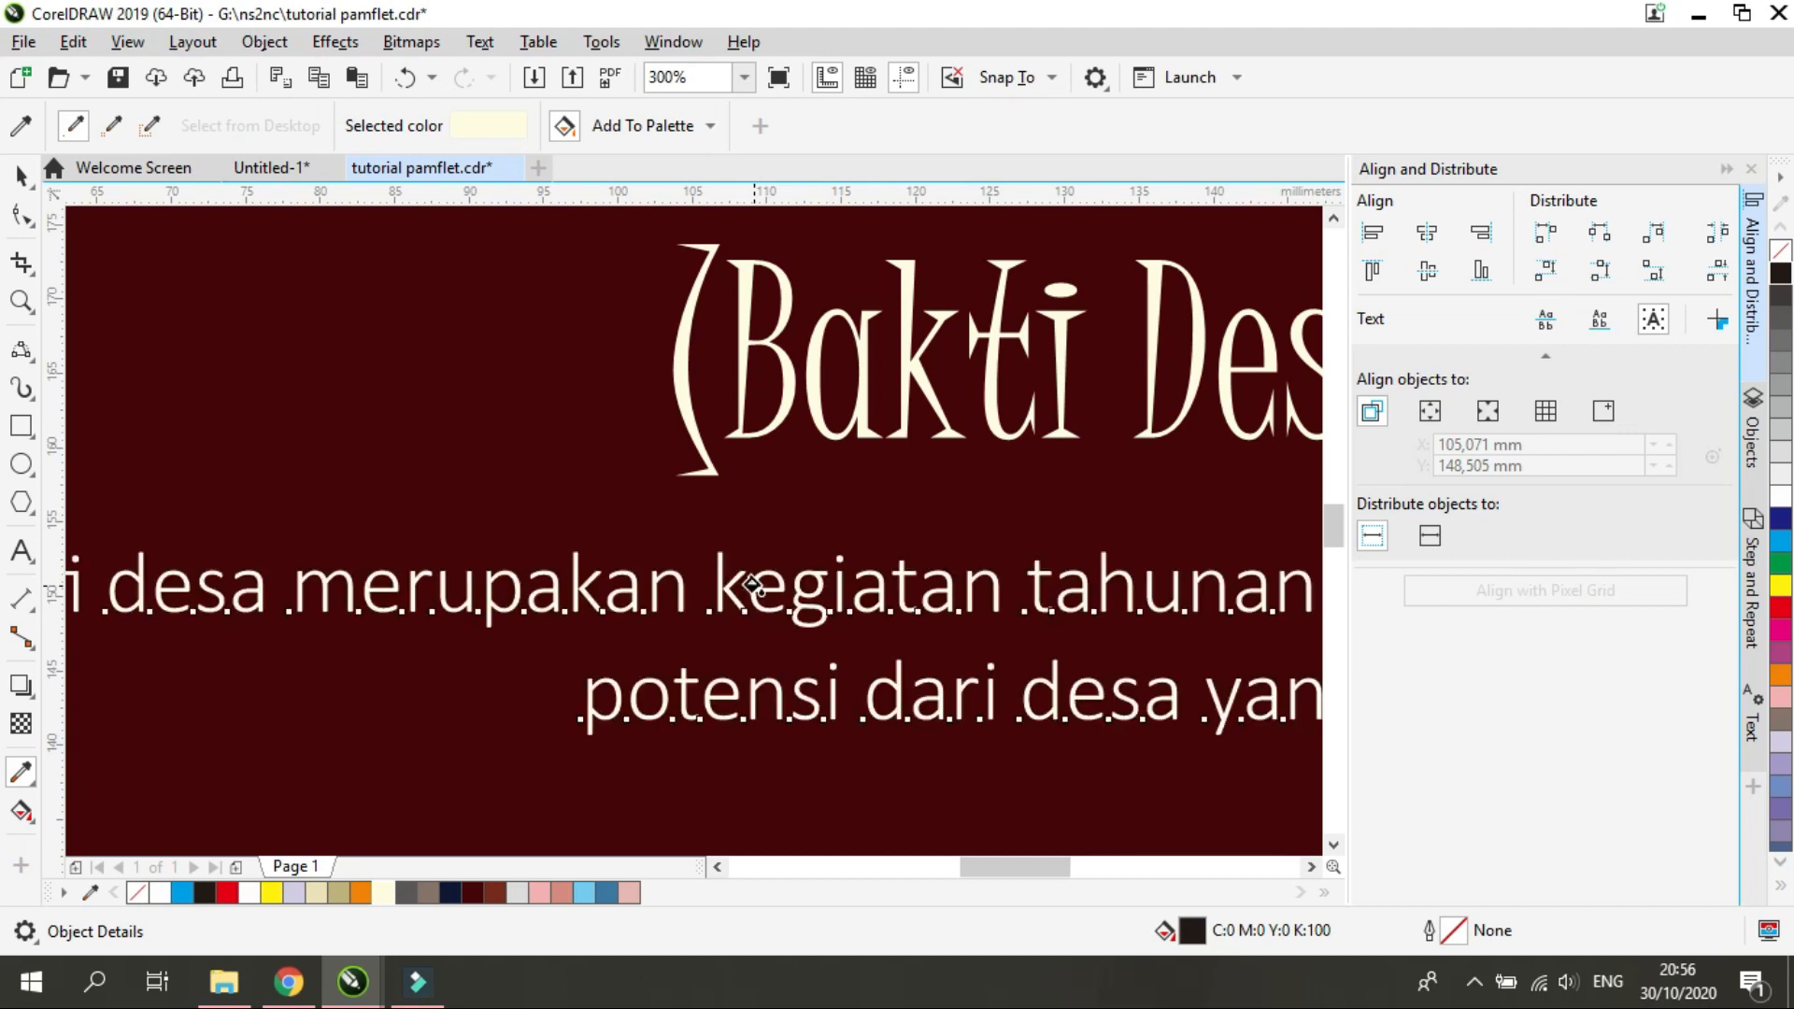
scroll(733, 587, down, 5)
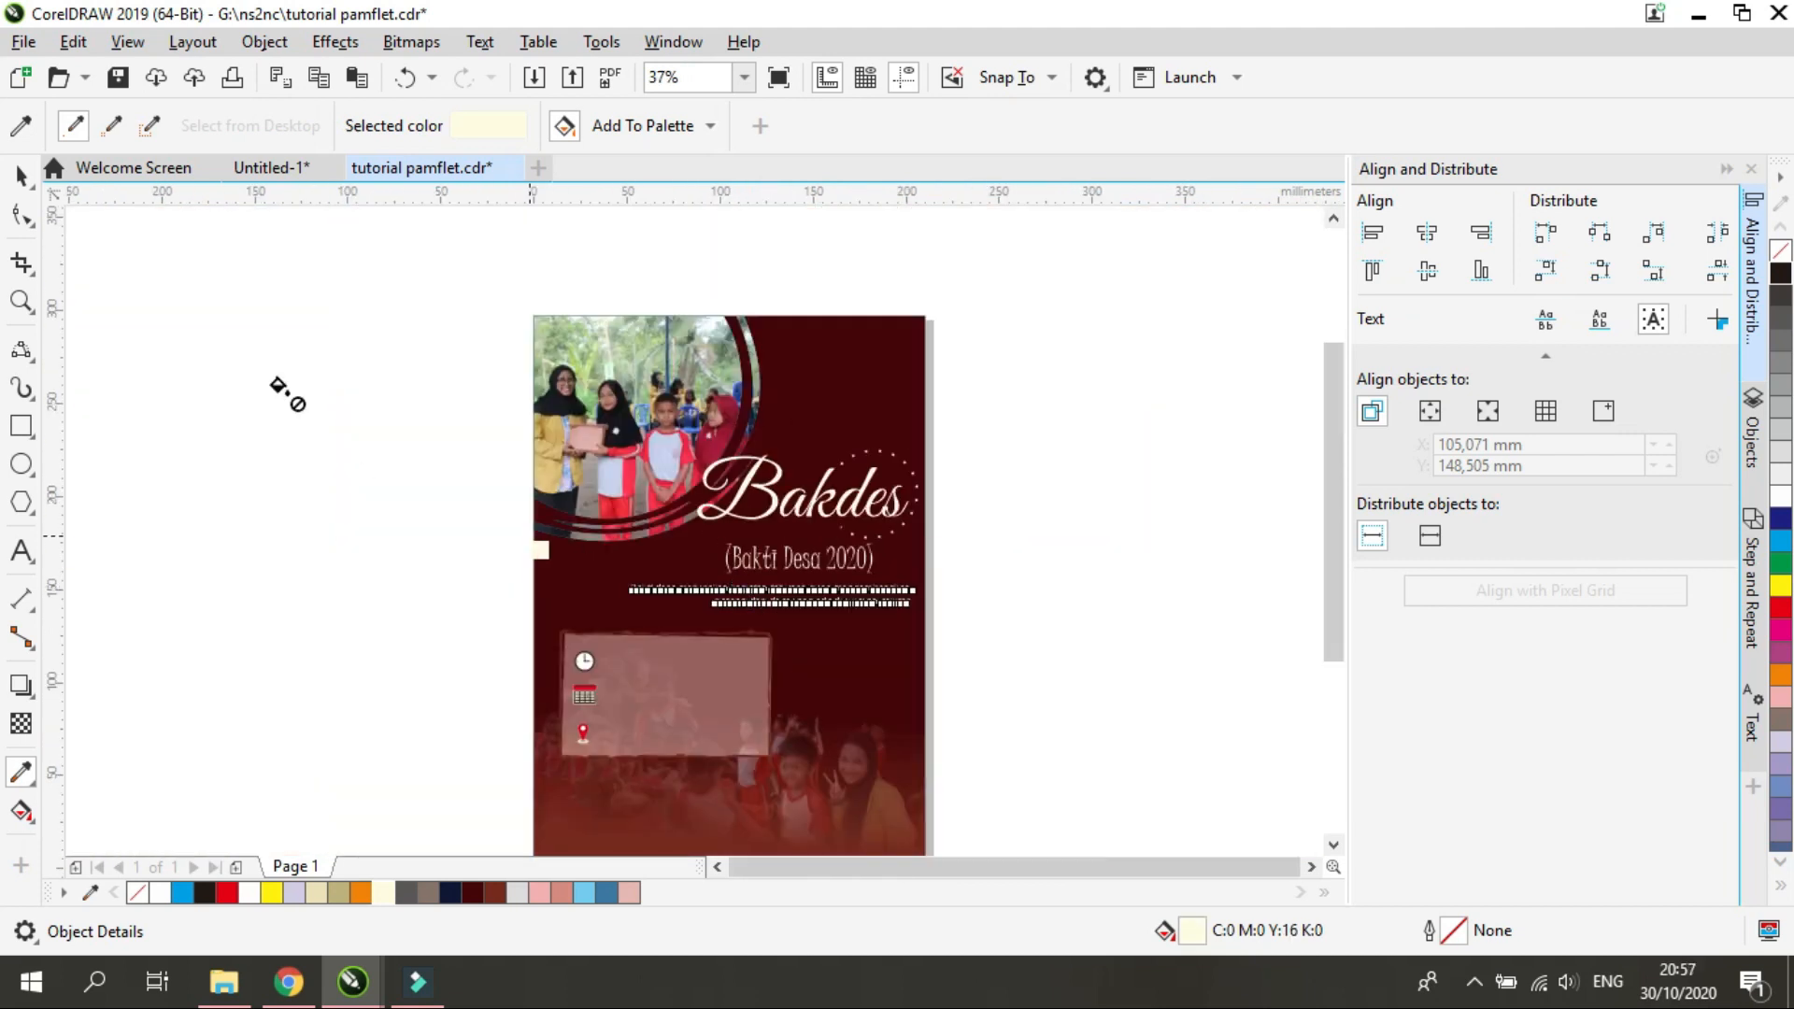
Shift the description text about 3 mm to the right beneath the subtitle
click(19, 178)
click(766, 592)
scroll(801, 635, up, 3)
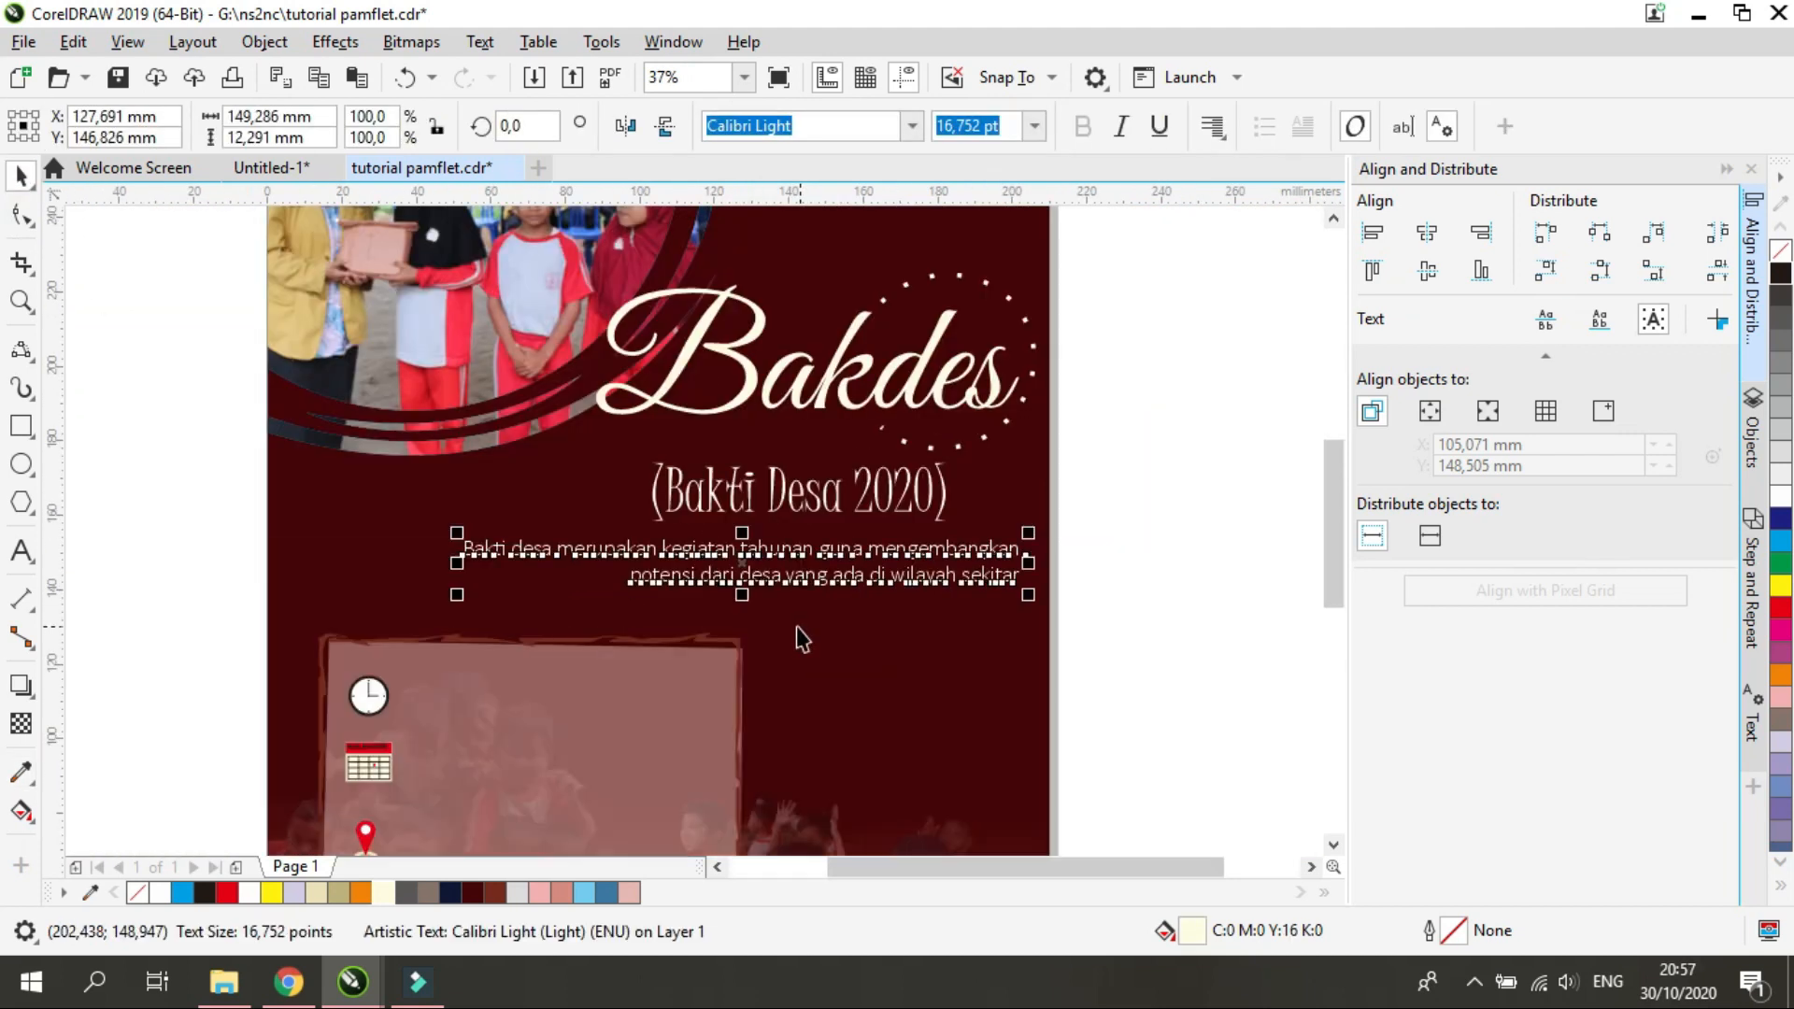
drag(740, 561, 755, 566)
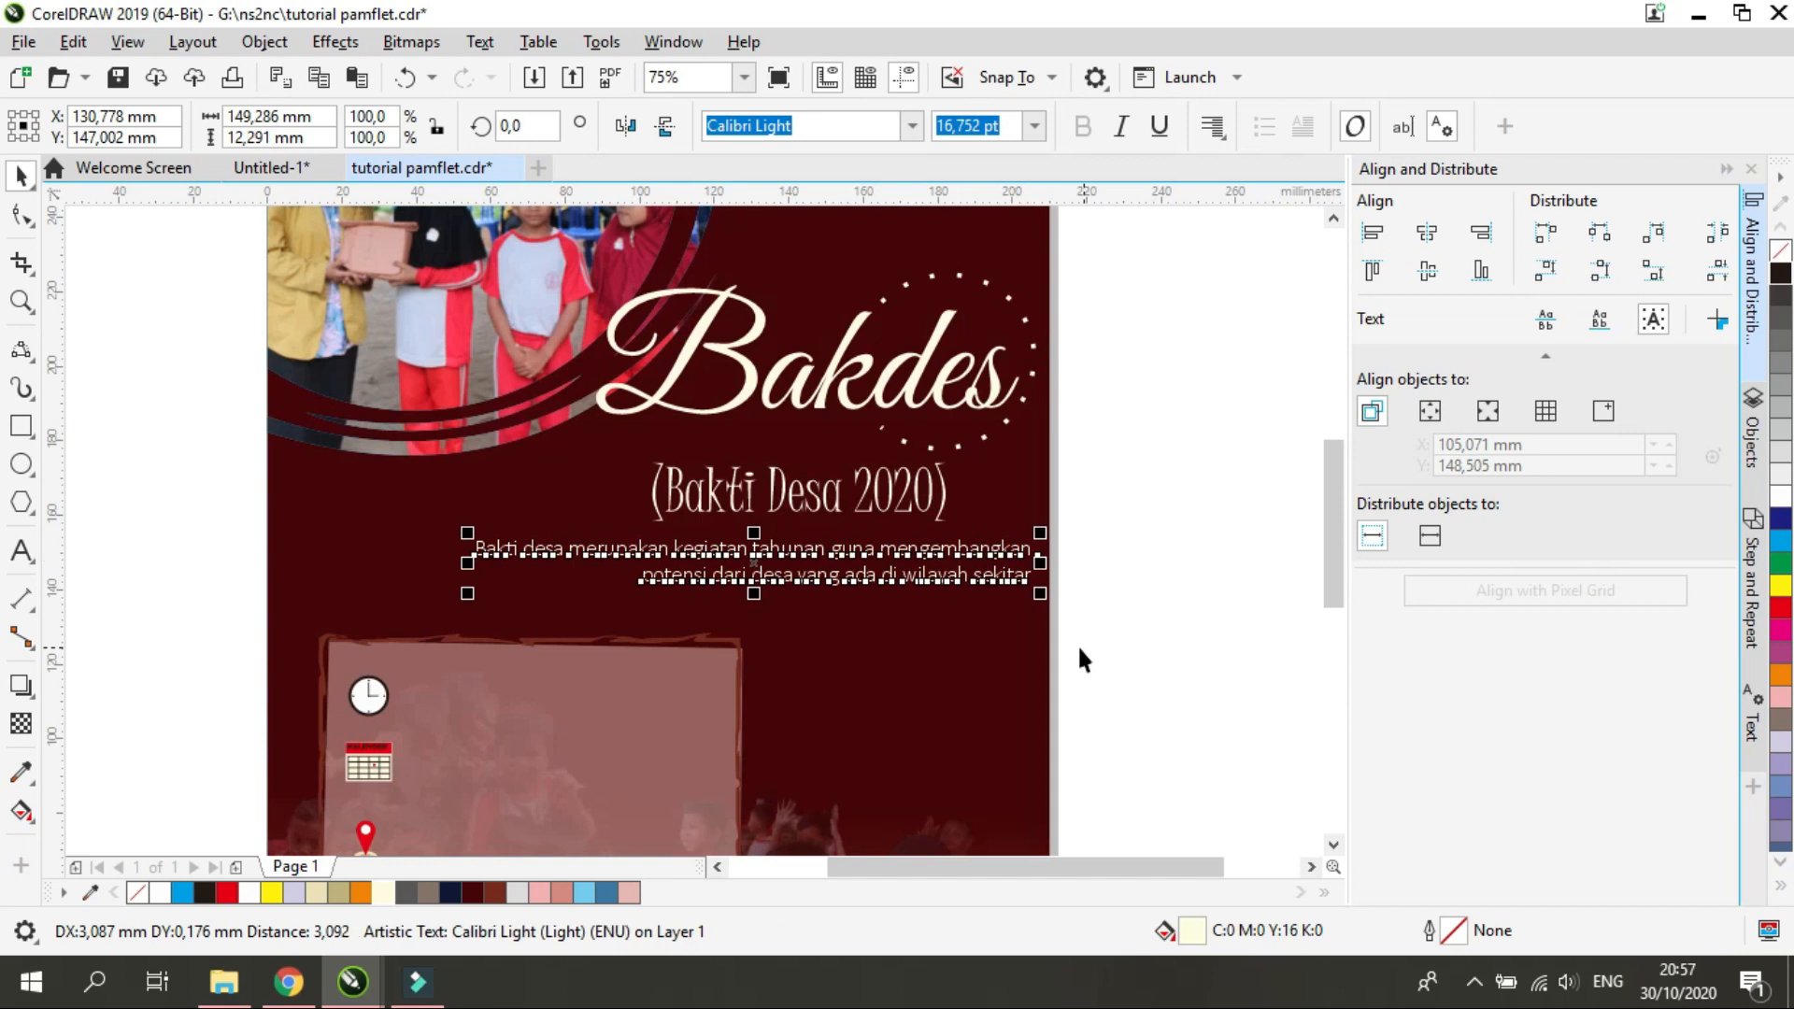
click(1097, 671)
Select the details panel with its rough frame and icons and fine-tune its position slightly down the page
scroll(1097, 671, down, 1)
drag(1331, 587, 1329, 627)
drag(650, 729, 925, 590)
drag(861, 643, 854, 653)
scroll(854, 665, up, 1)
scroll(753, 704, down, 1)
drag(621, 757, 888, 585)
scroll(745, 682, up, 1)
drag(745, 683, 745, 673)
scroll(744, 673, down, 1)
click(1289, 628)
drag(1334, 627, 1334, 668)
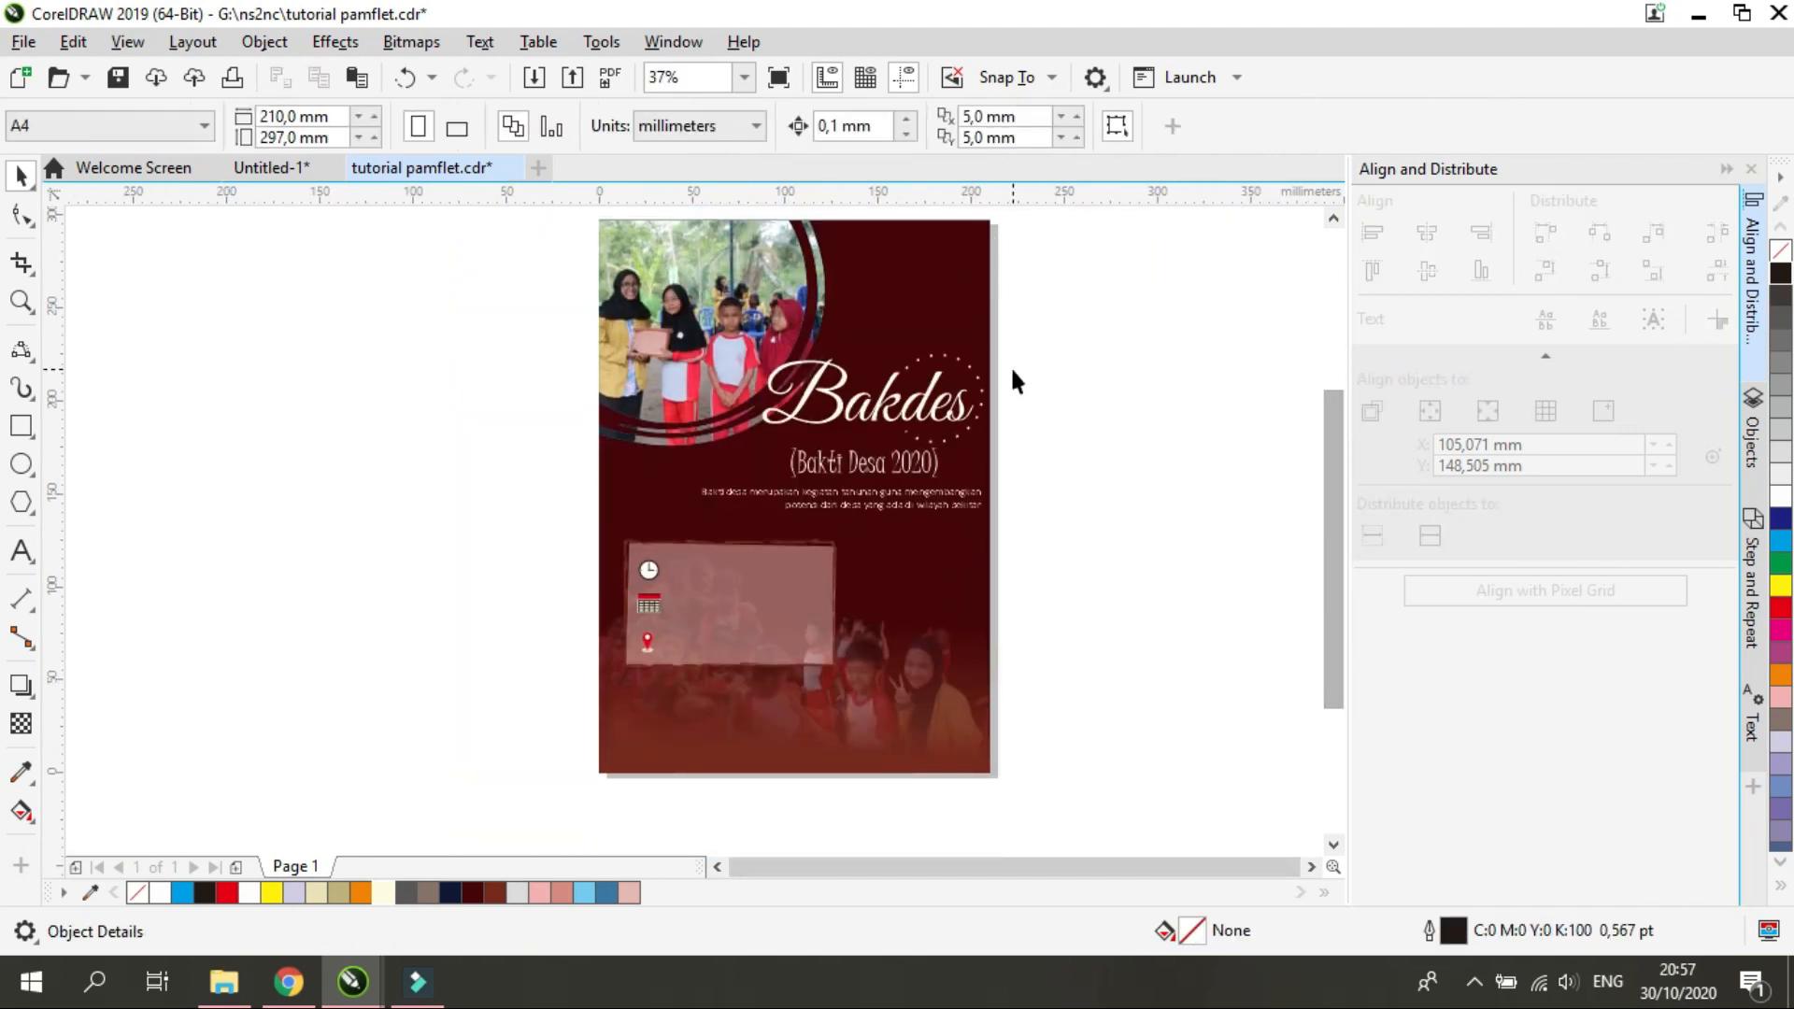
Import the organisation logos, including KOMINFO.png, and line up three in a row about 61 by 16 mm at the page's upper right
key(ctrl+i)
click(1199, 553)
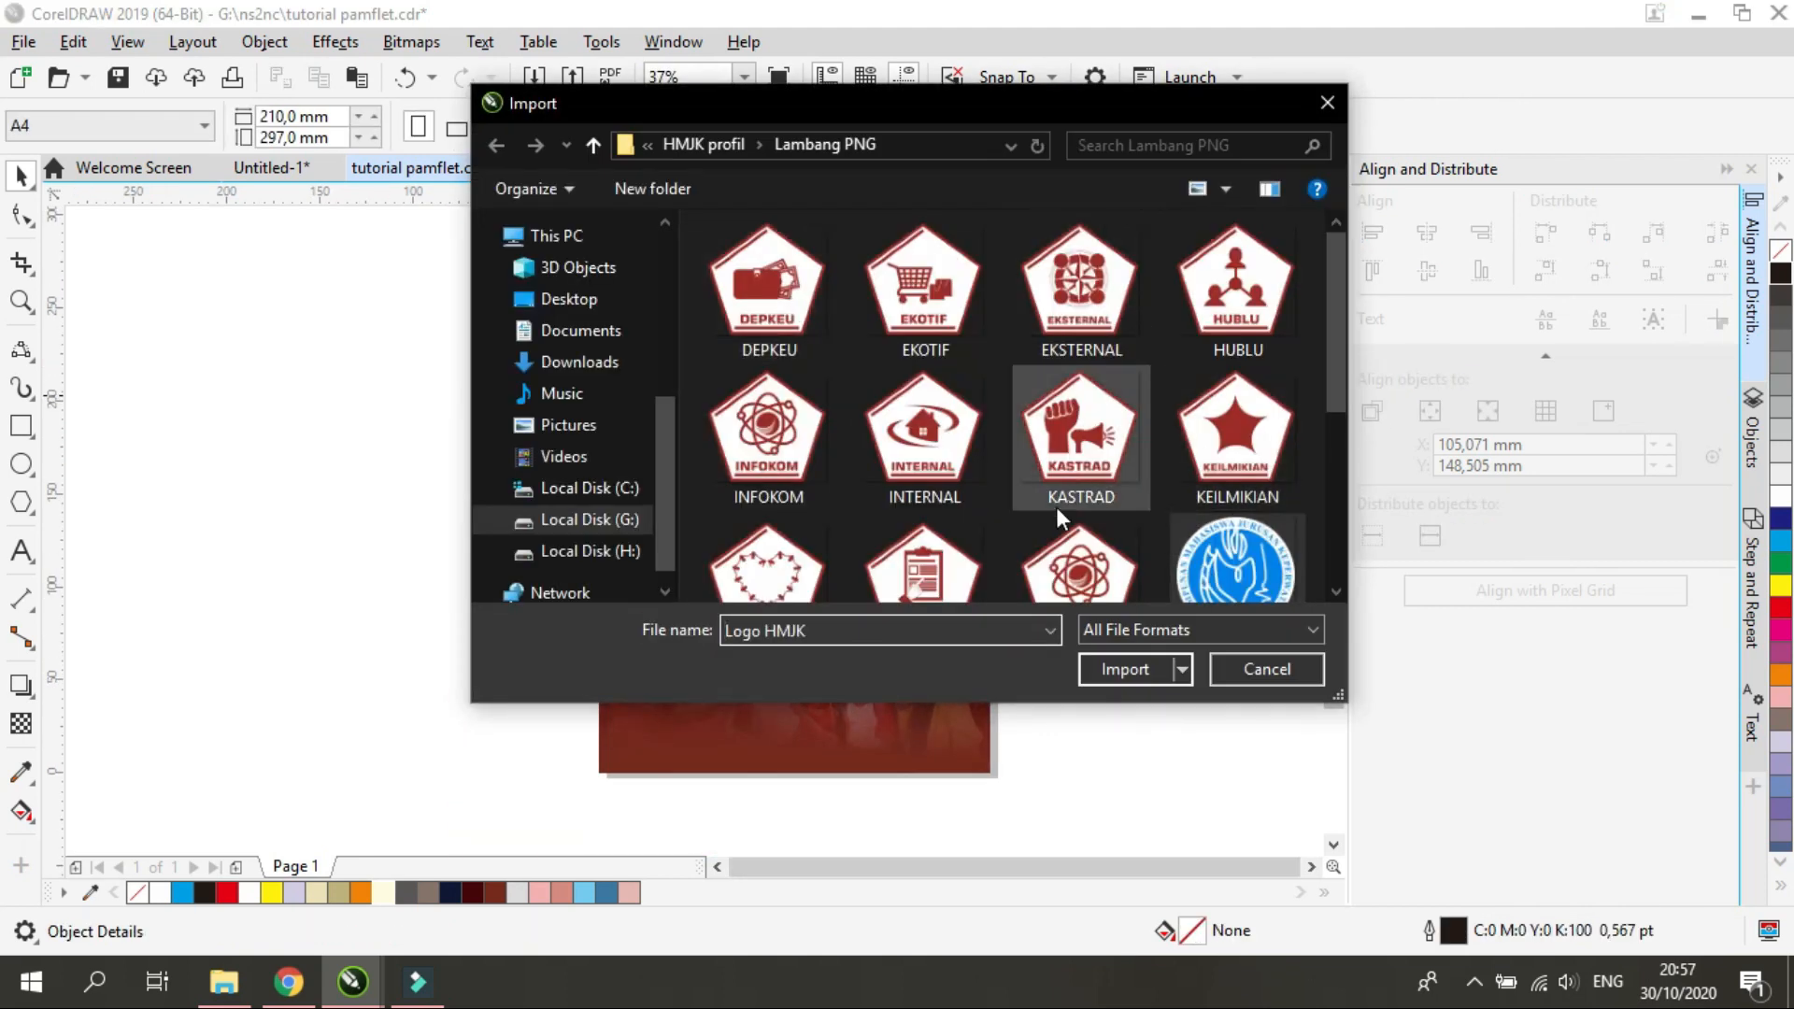
ctrl+click(1061, 549)
scroll(1056, 542, down, 3)
ctrl+click(906, 506)
click(1125, 669)
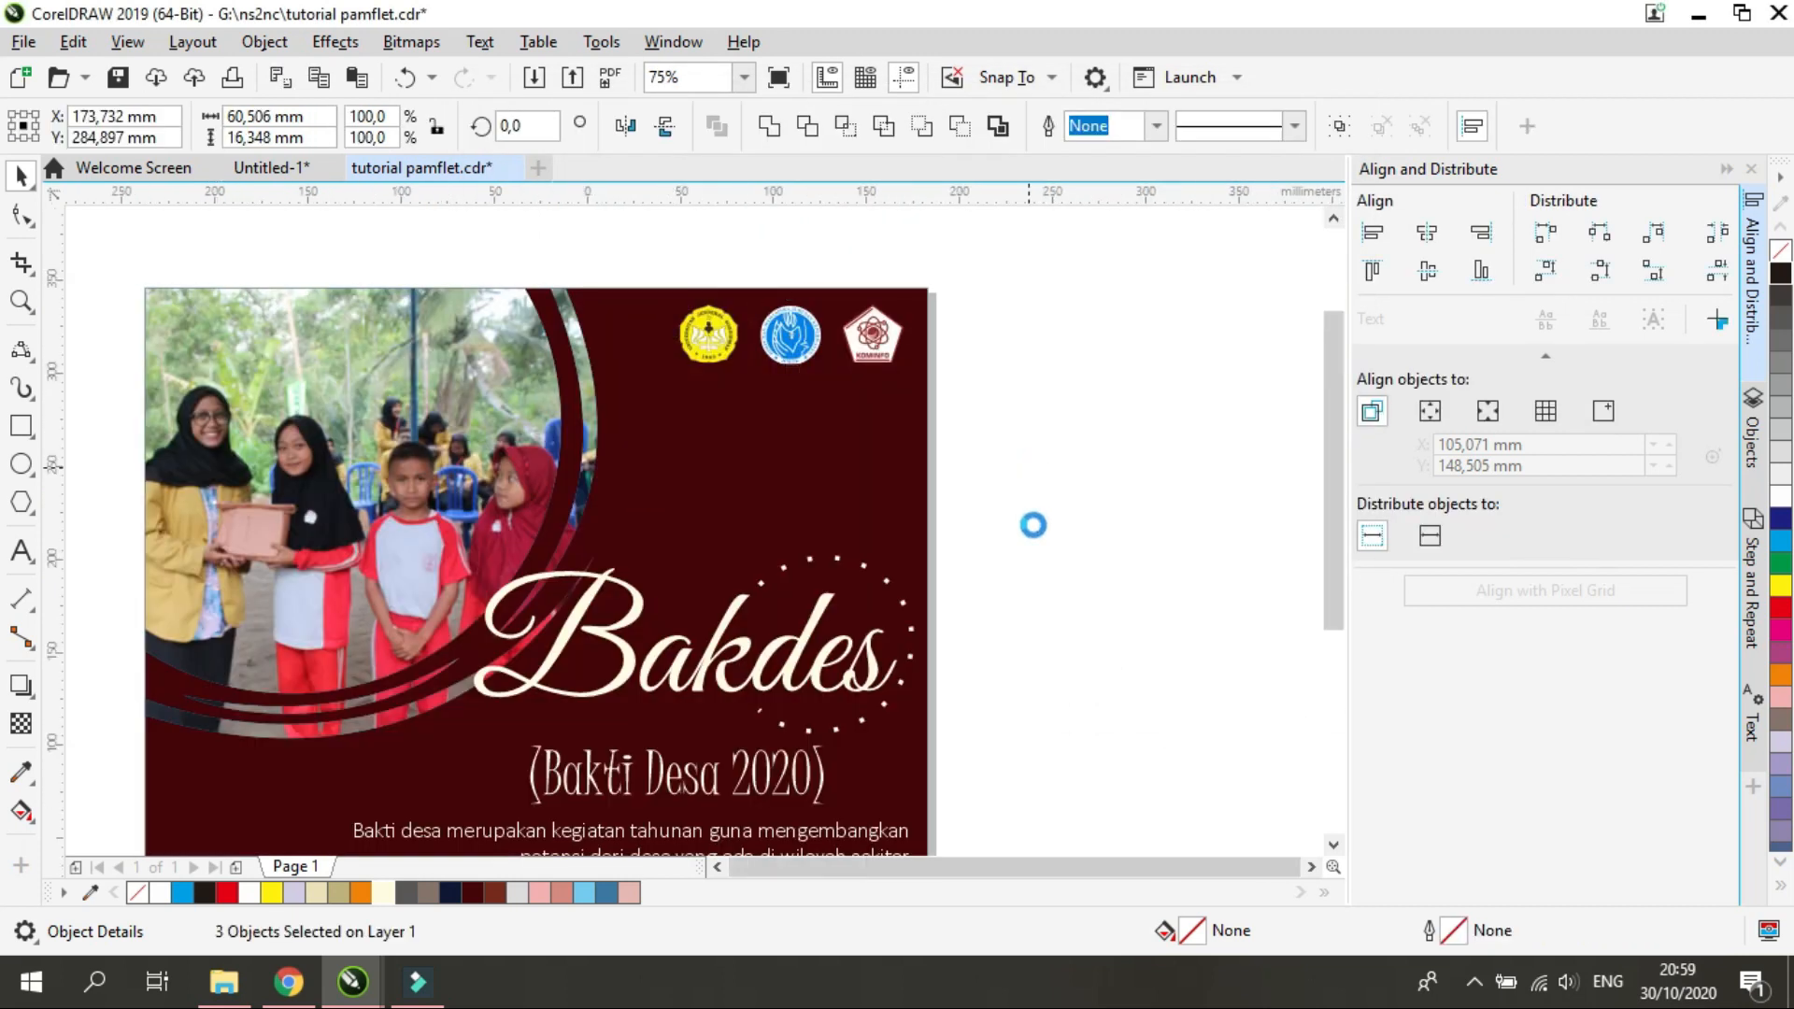
scroll(1038, 560, down, 1)
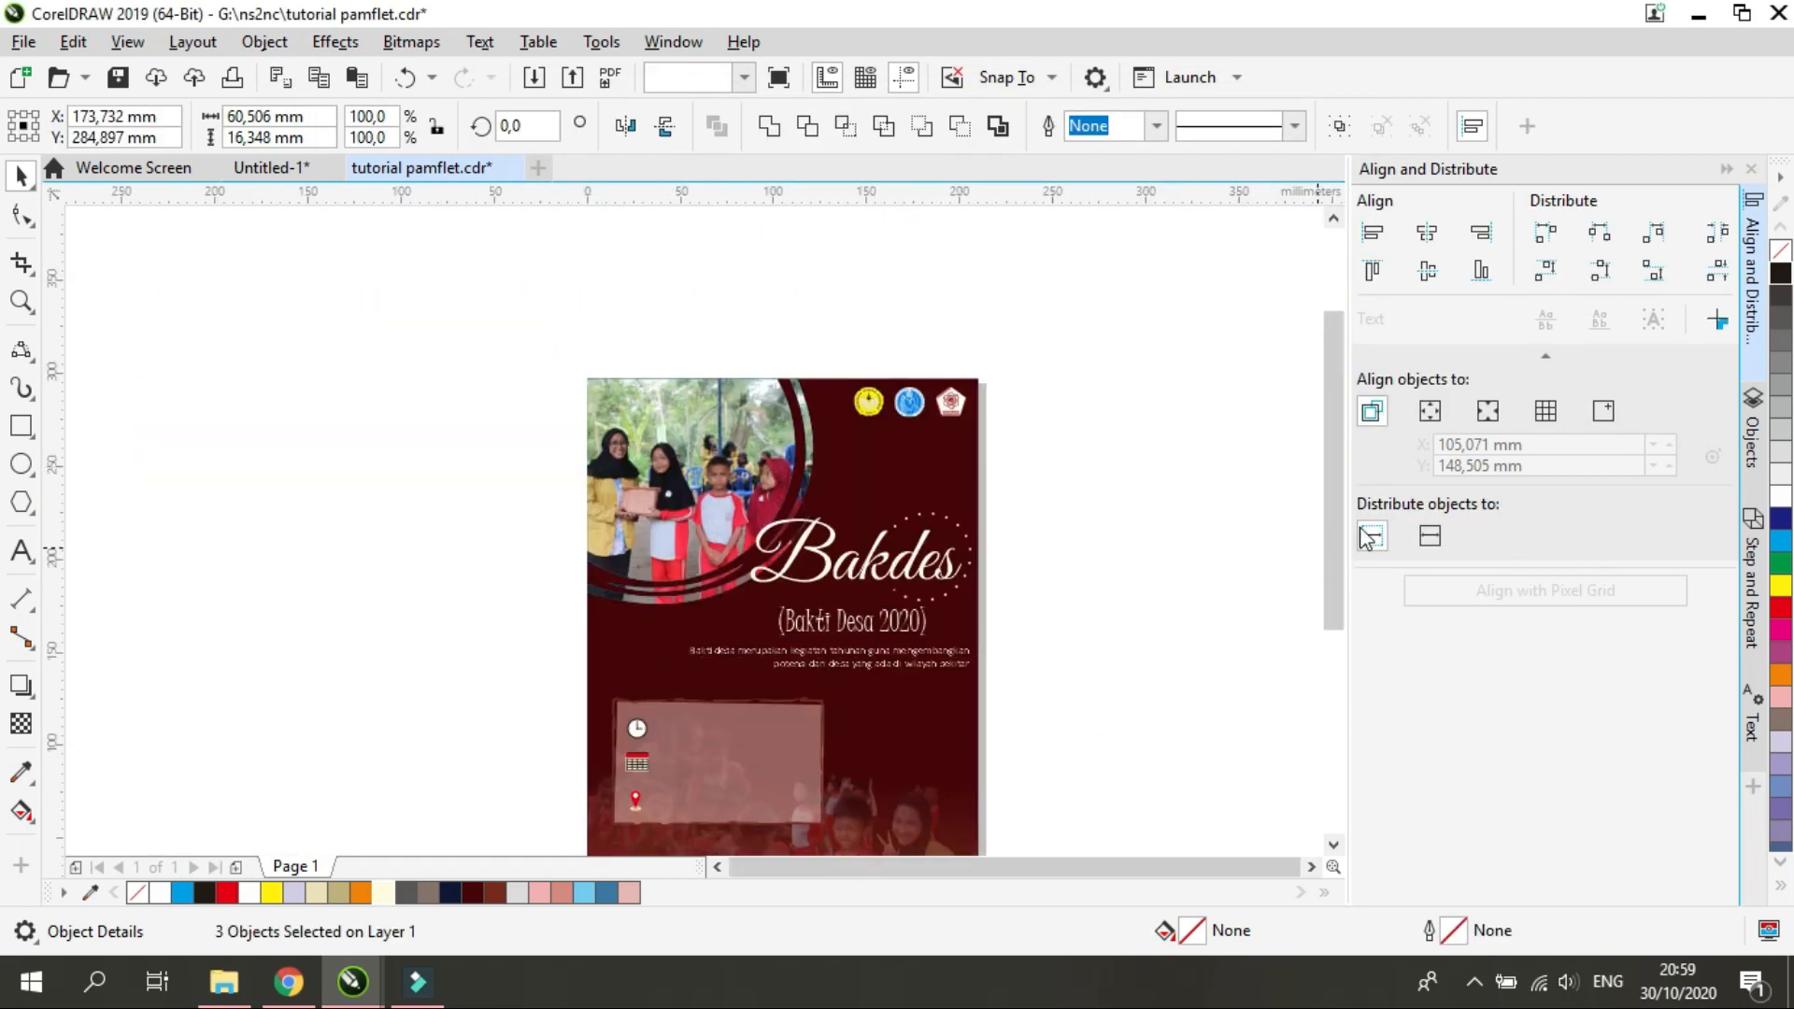
drag(1331, 540, 1333, 618)
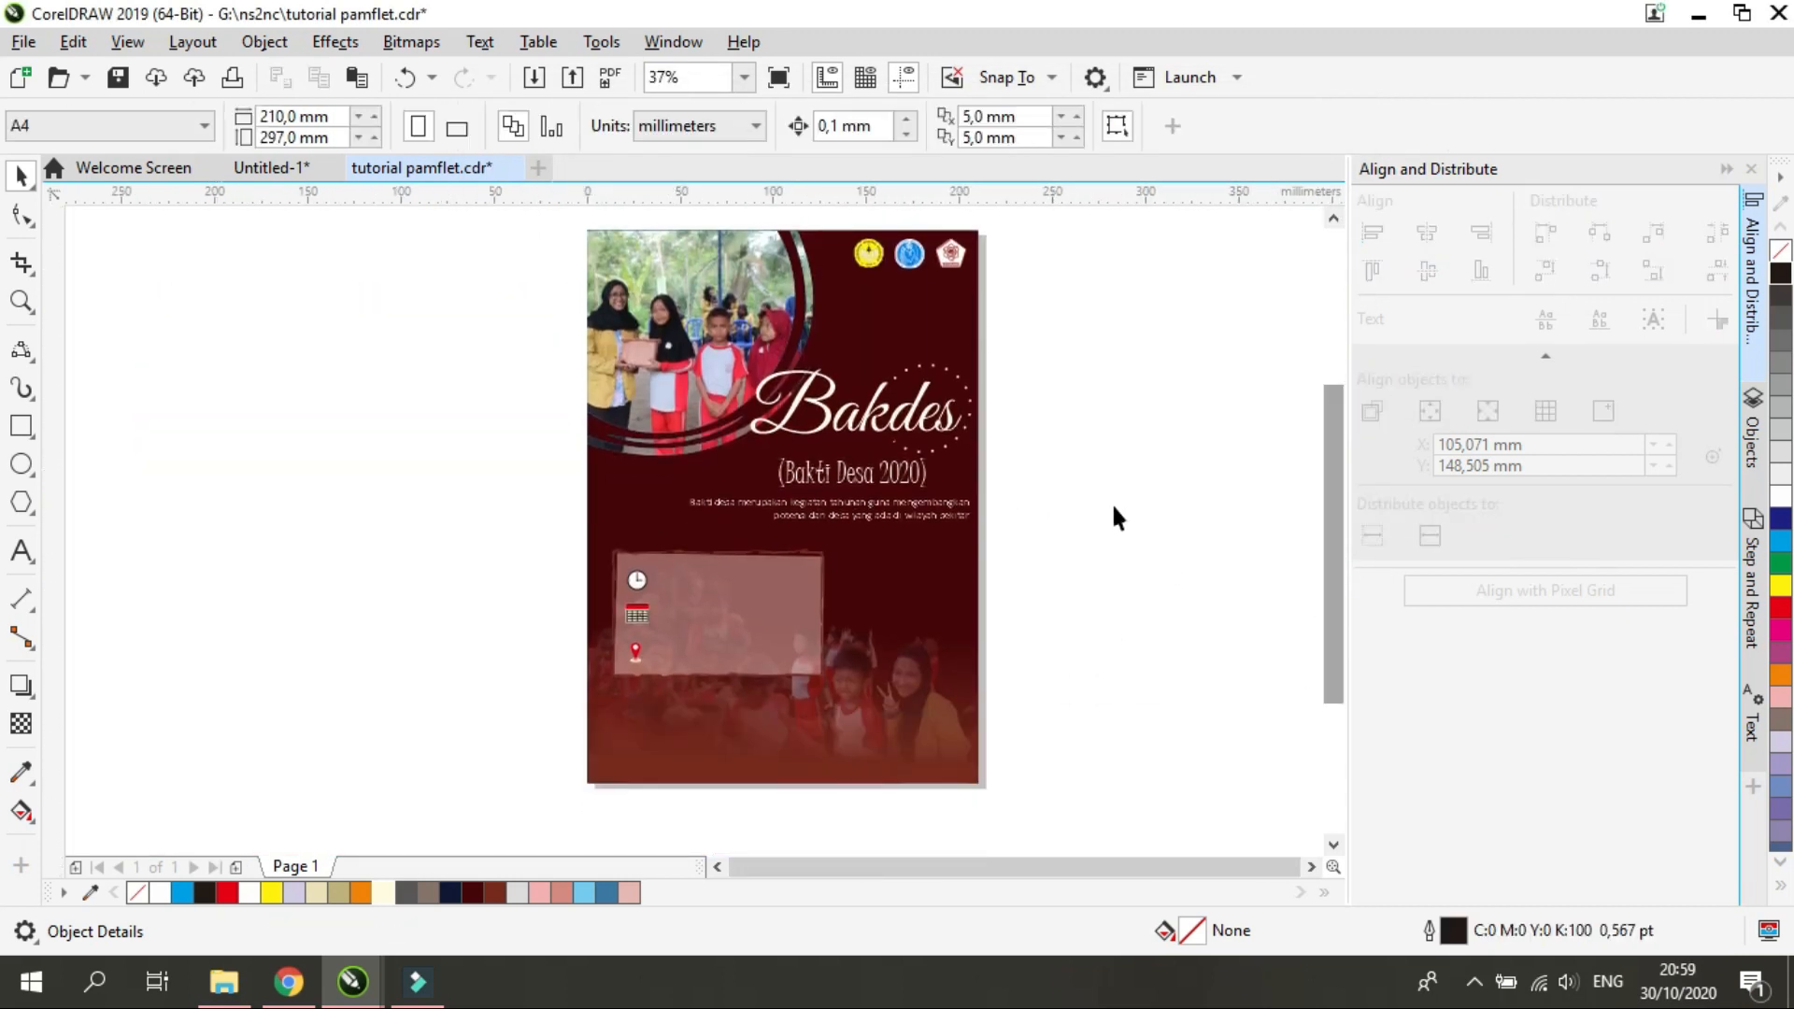
Draw a seven-node line about 77 by 28 mm from the page's right edge toward the details panel, with a triangular loop midway
scroll(1002, 645, up, 1)
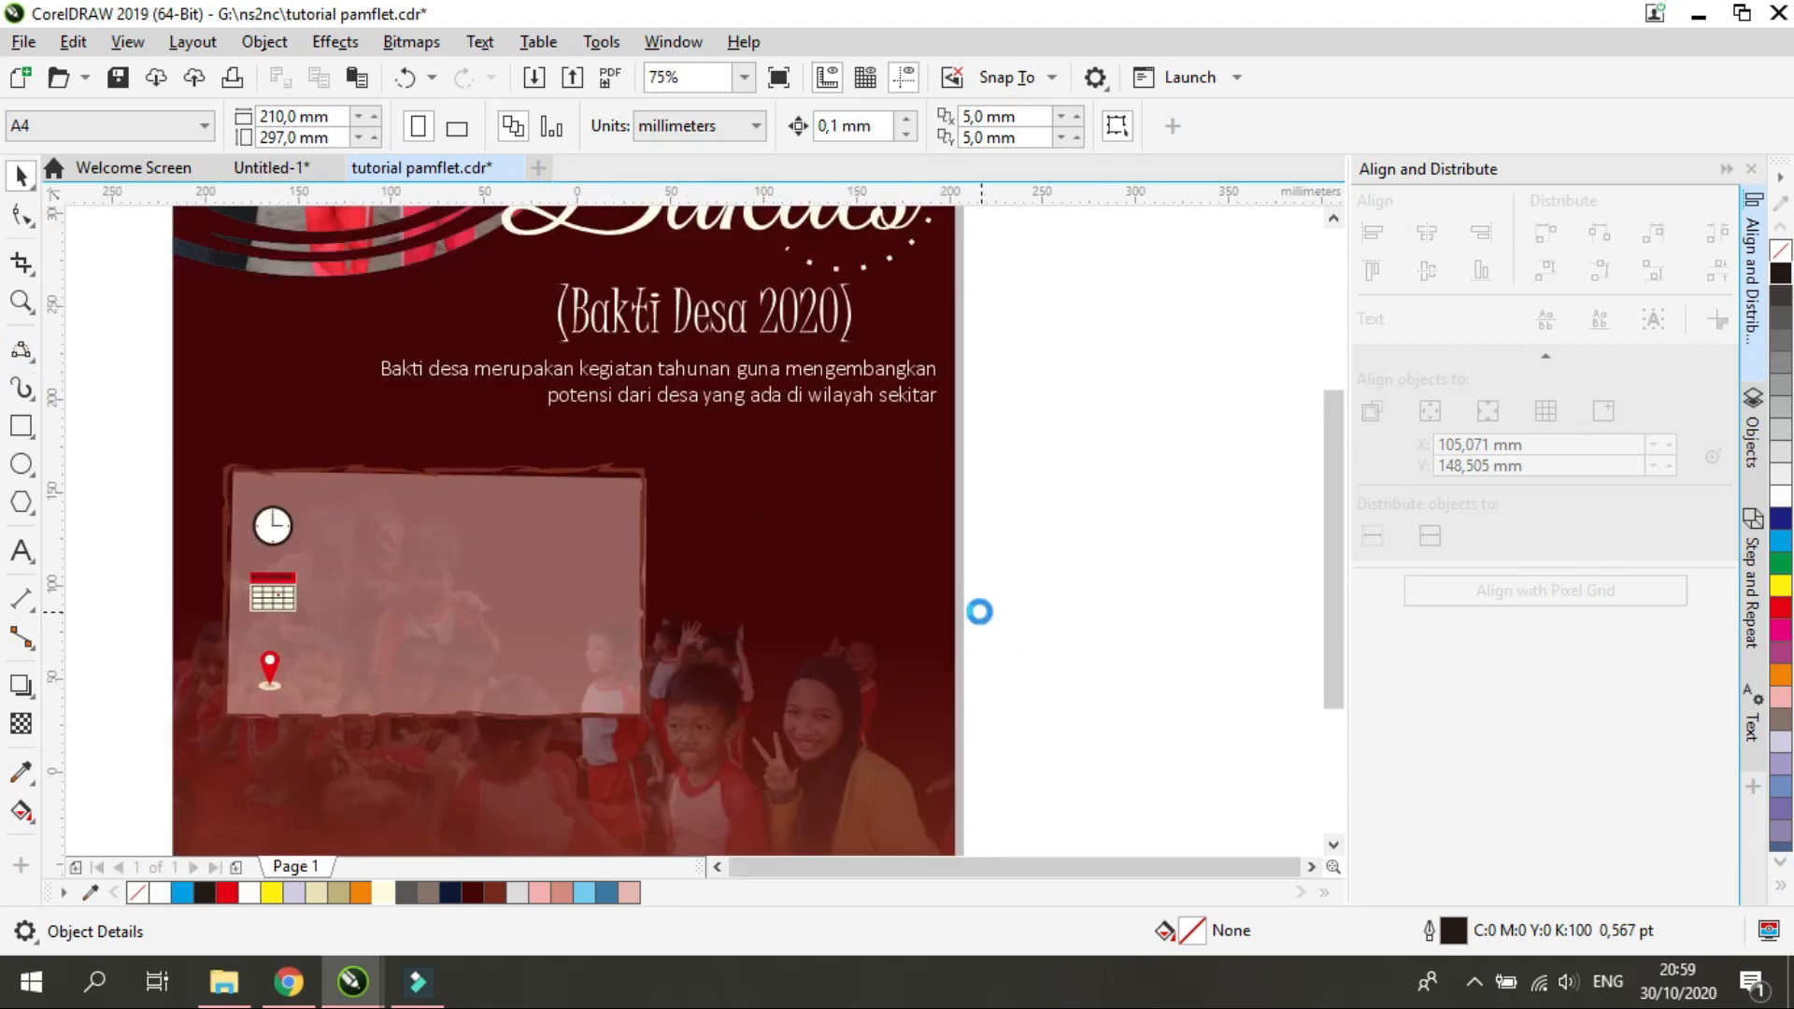
scroll(981, 609, down, 1)
scroll(969, 601, up, 1)
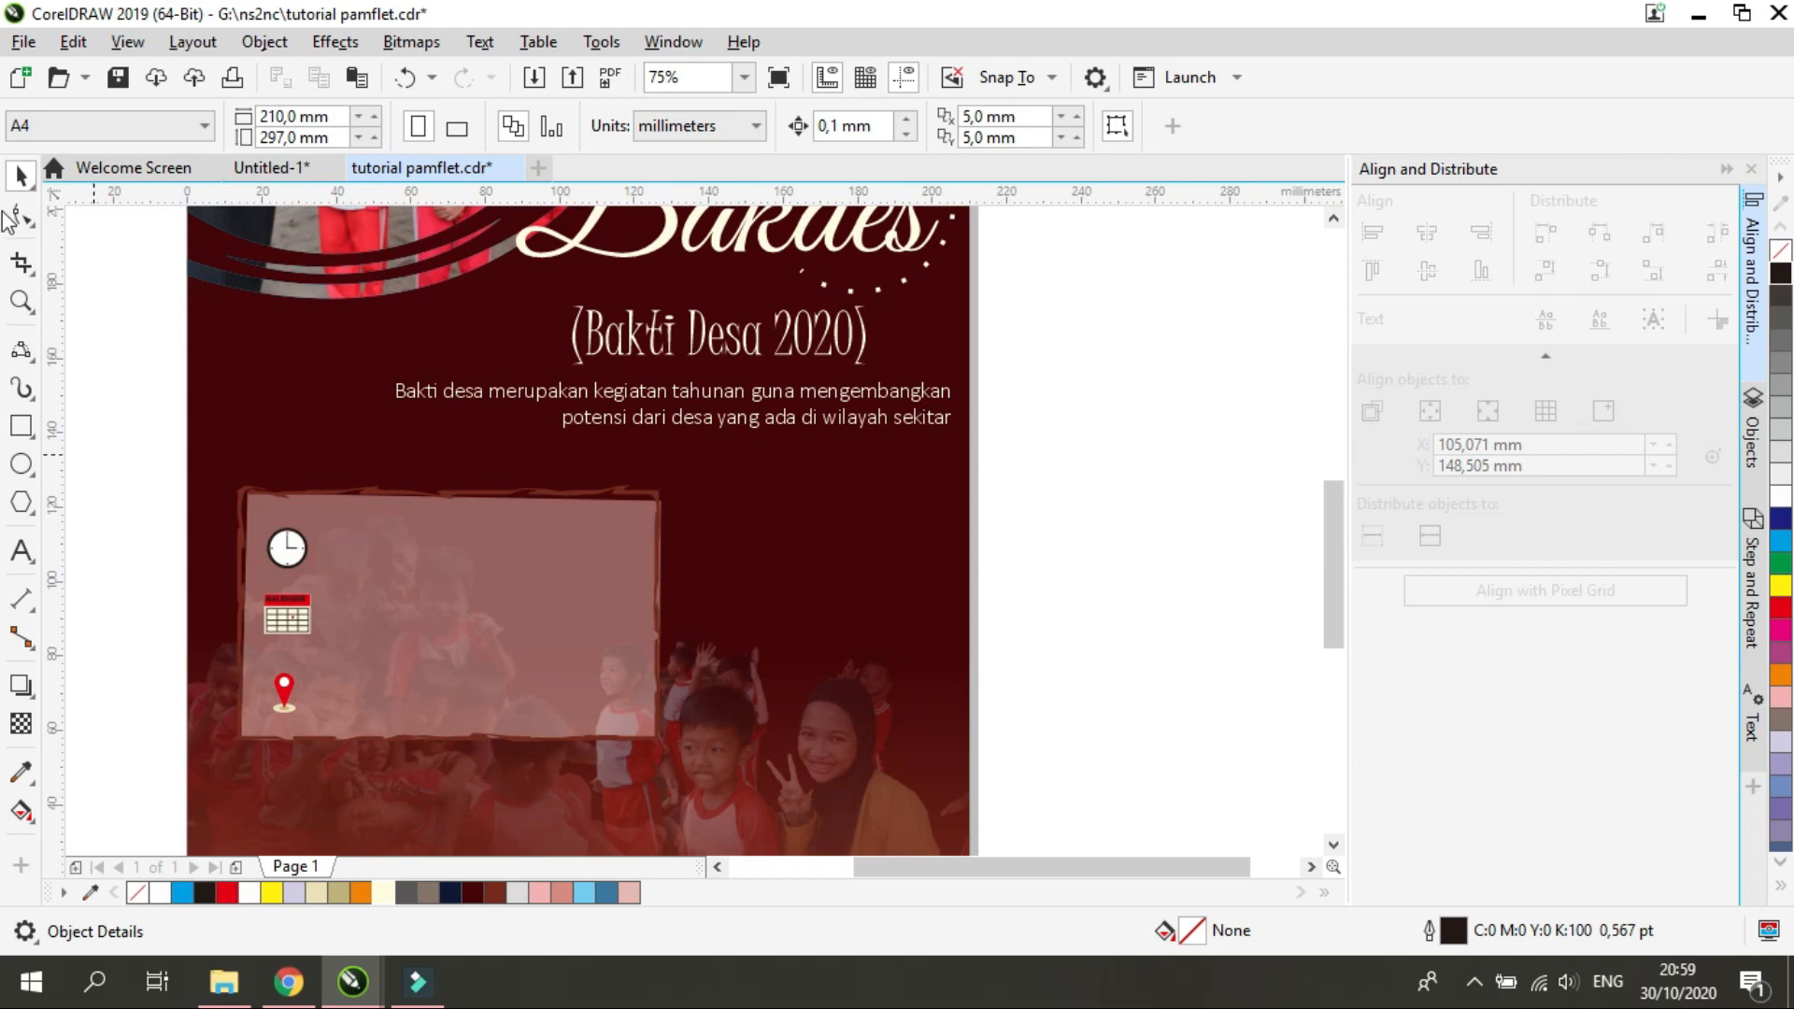
click(33, 364)
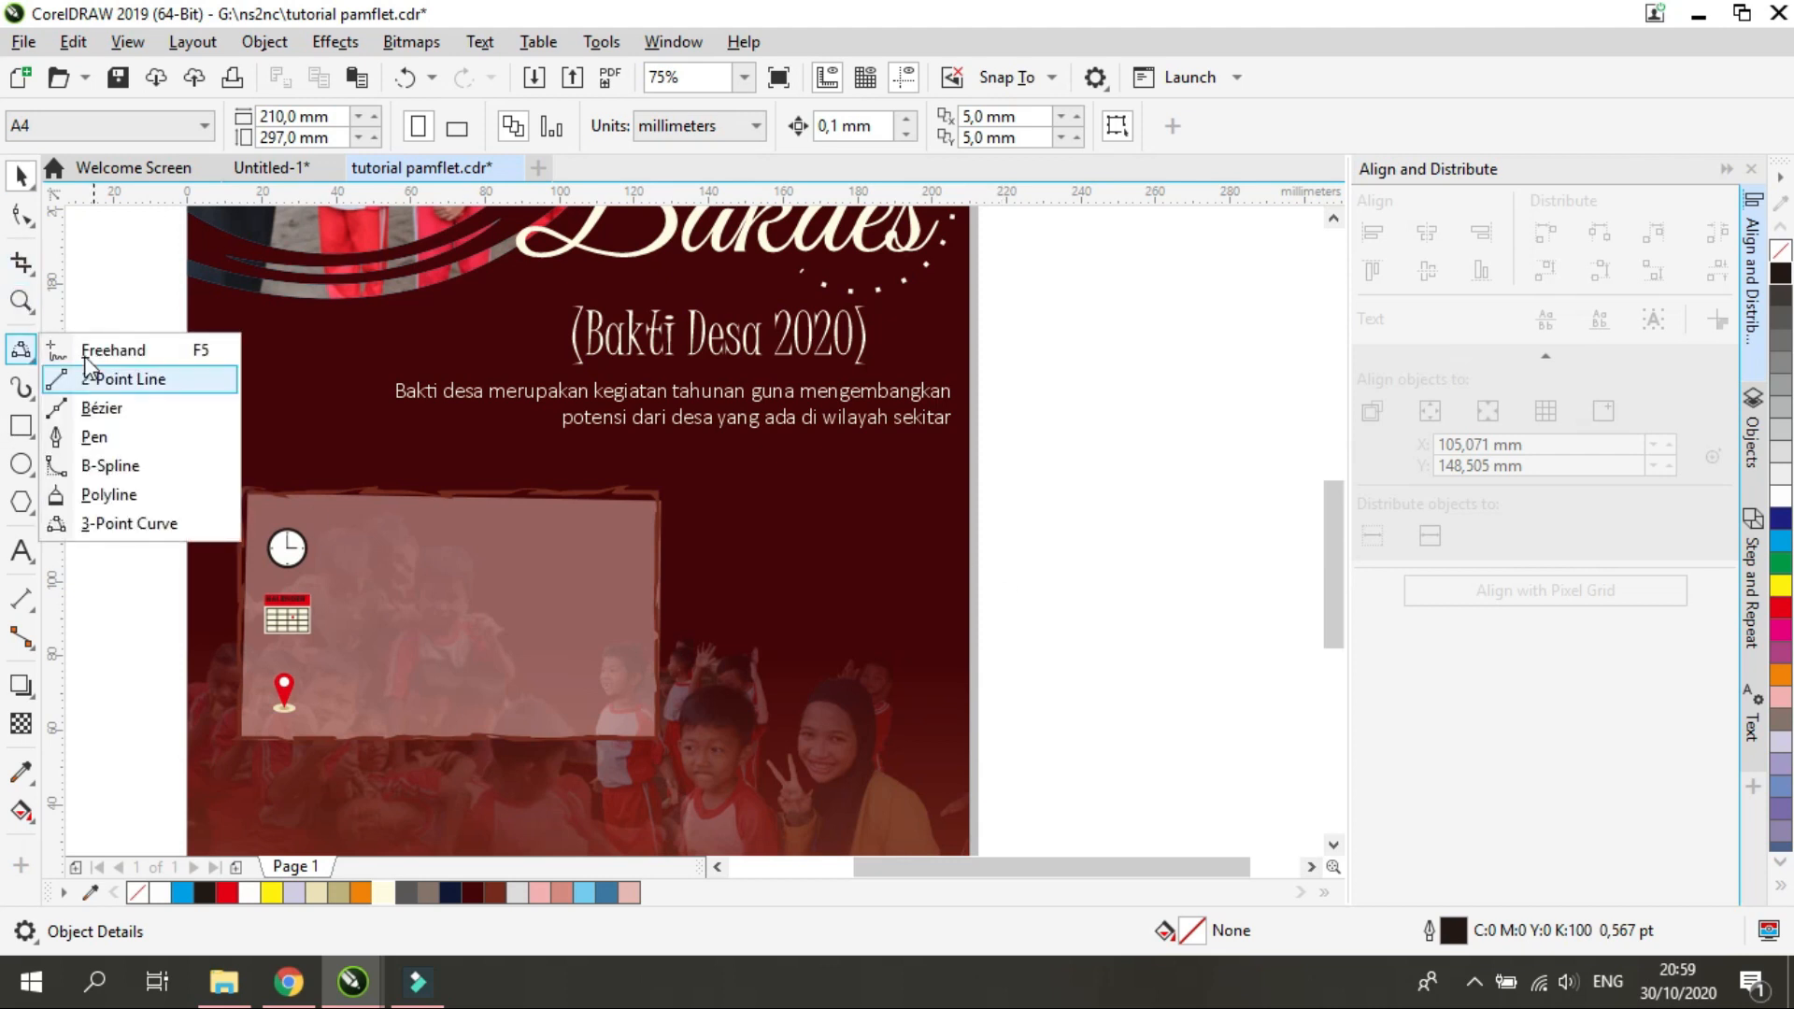
click(140, 526)
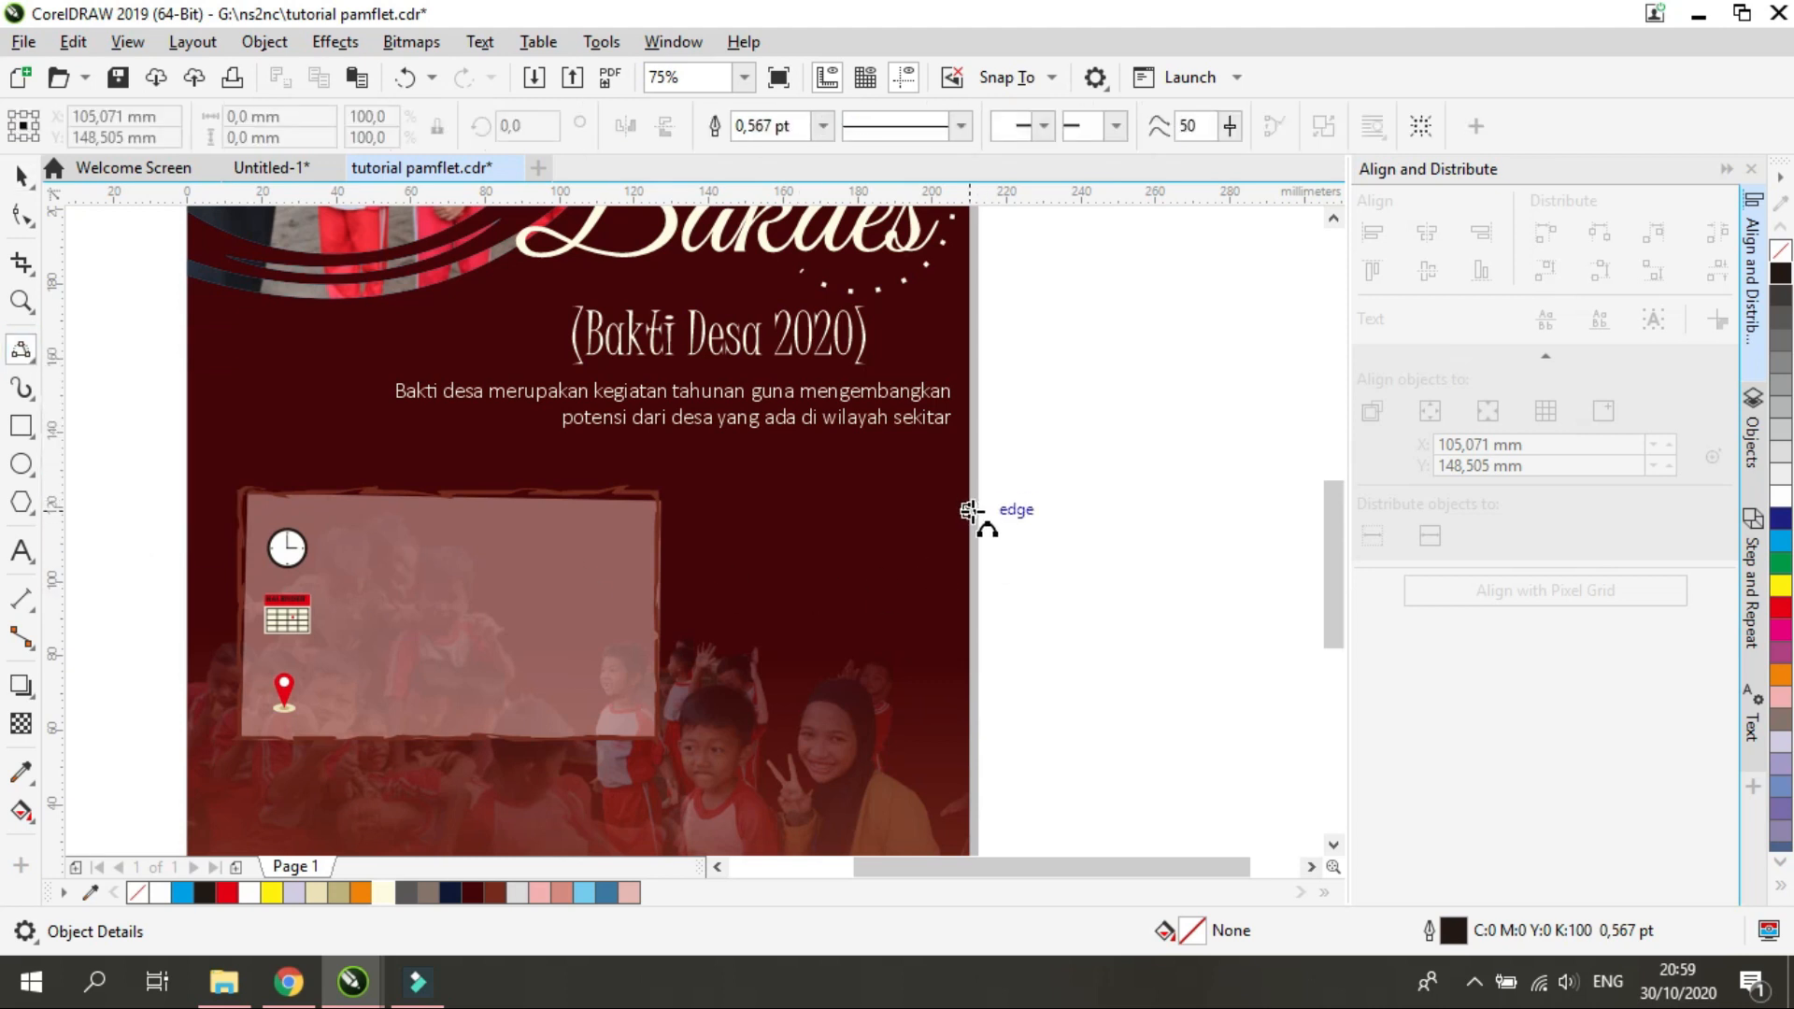
drag(969, 487, 789, 588)
click(854, 521)
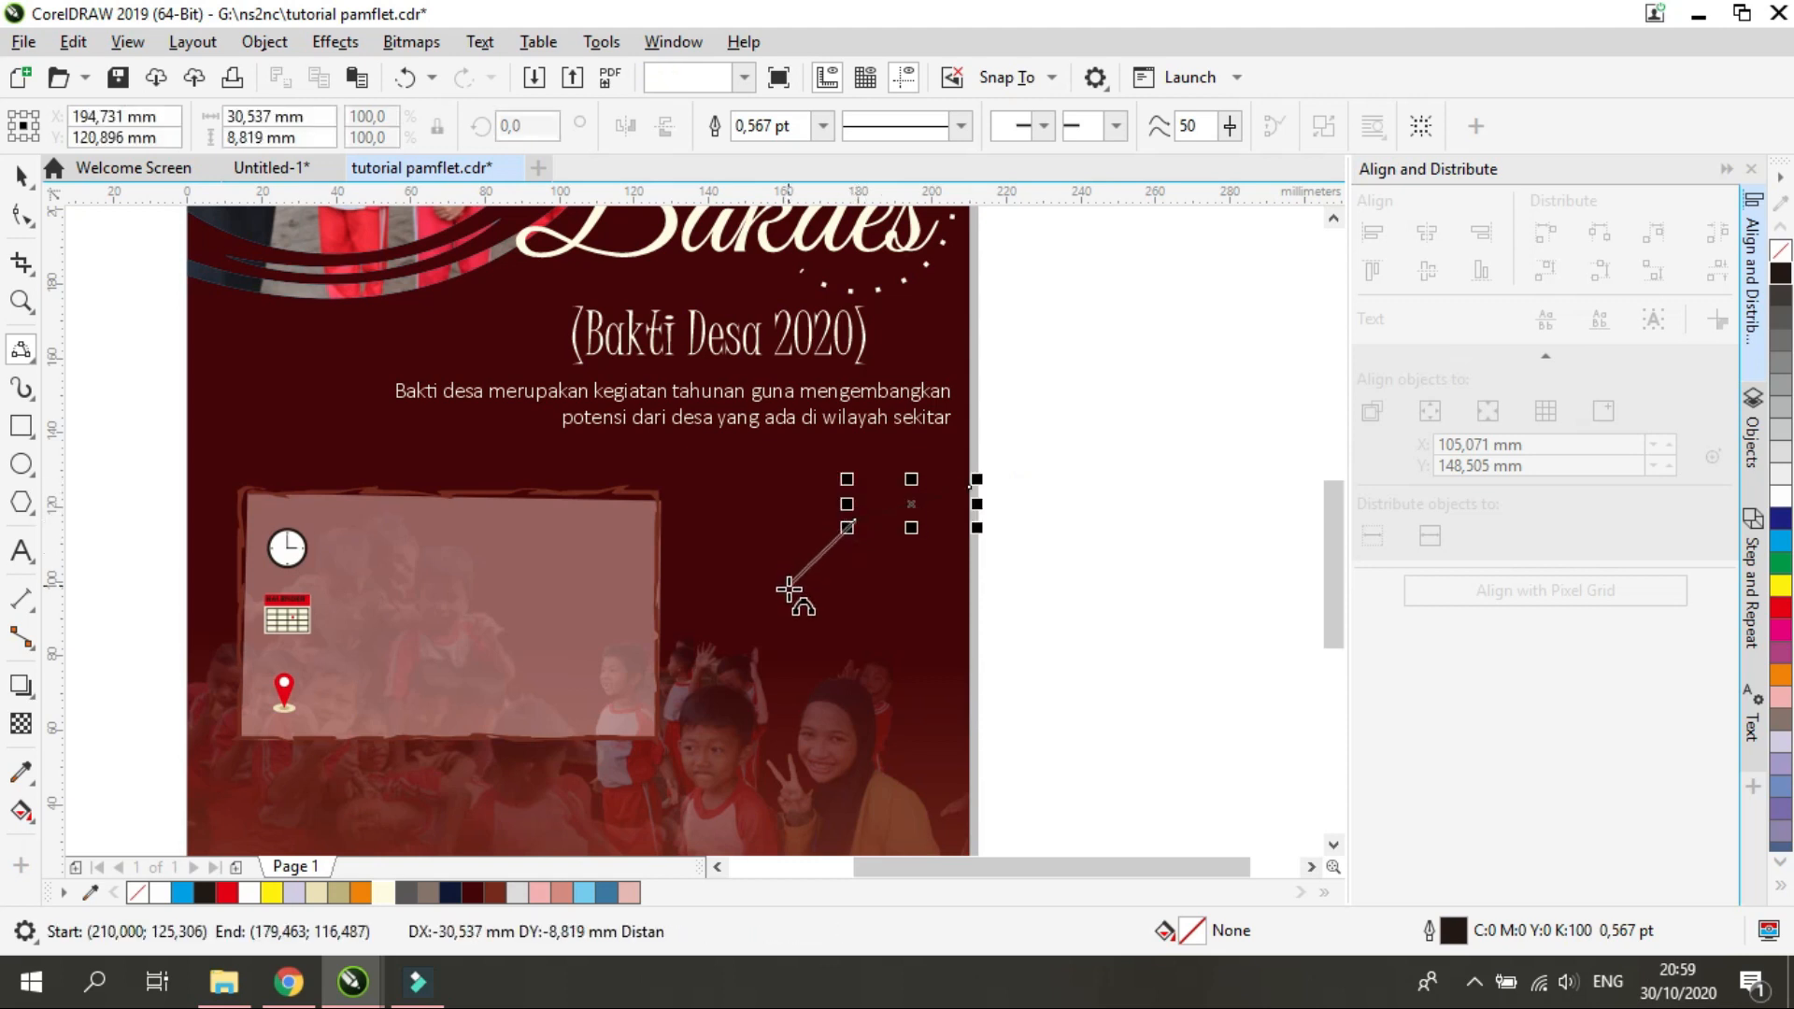
click(791, 590)
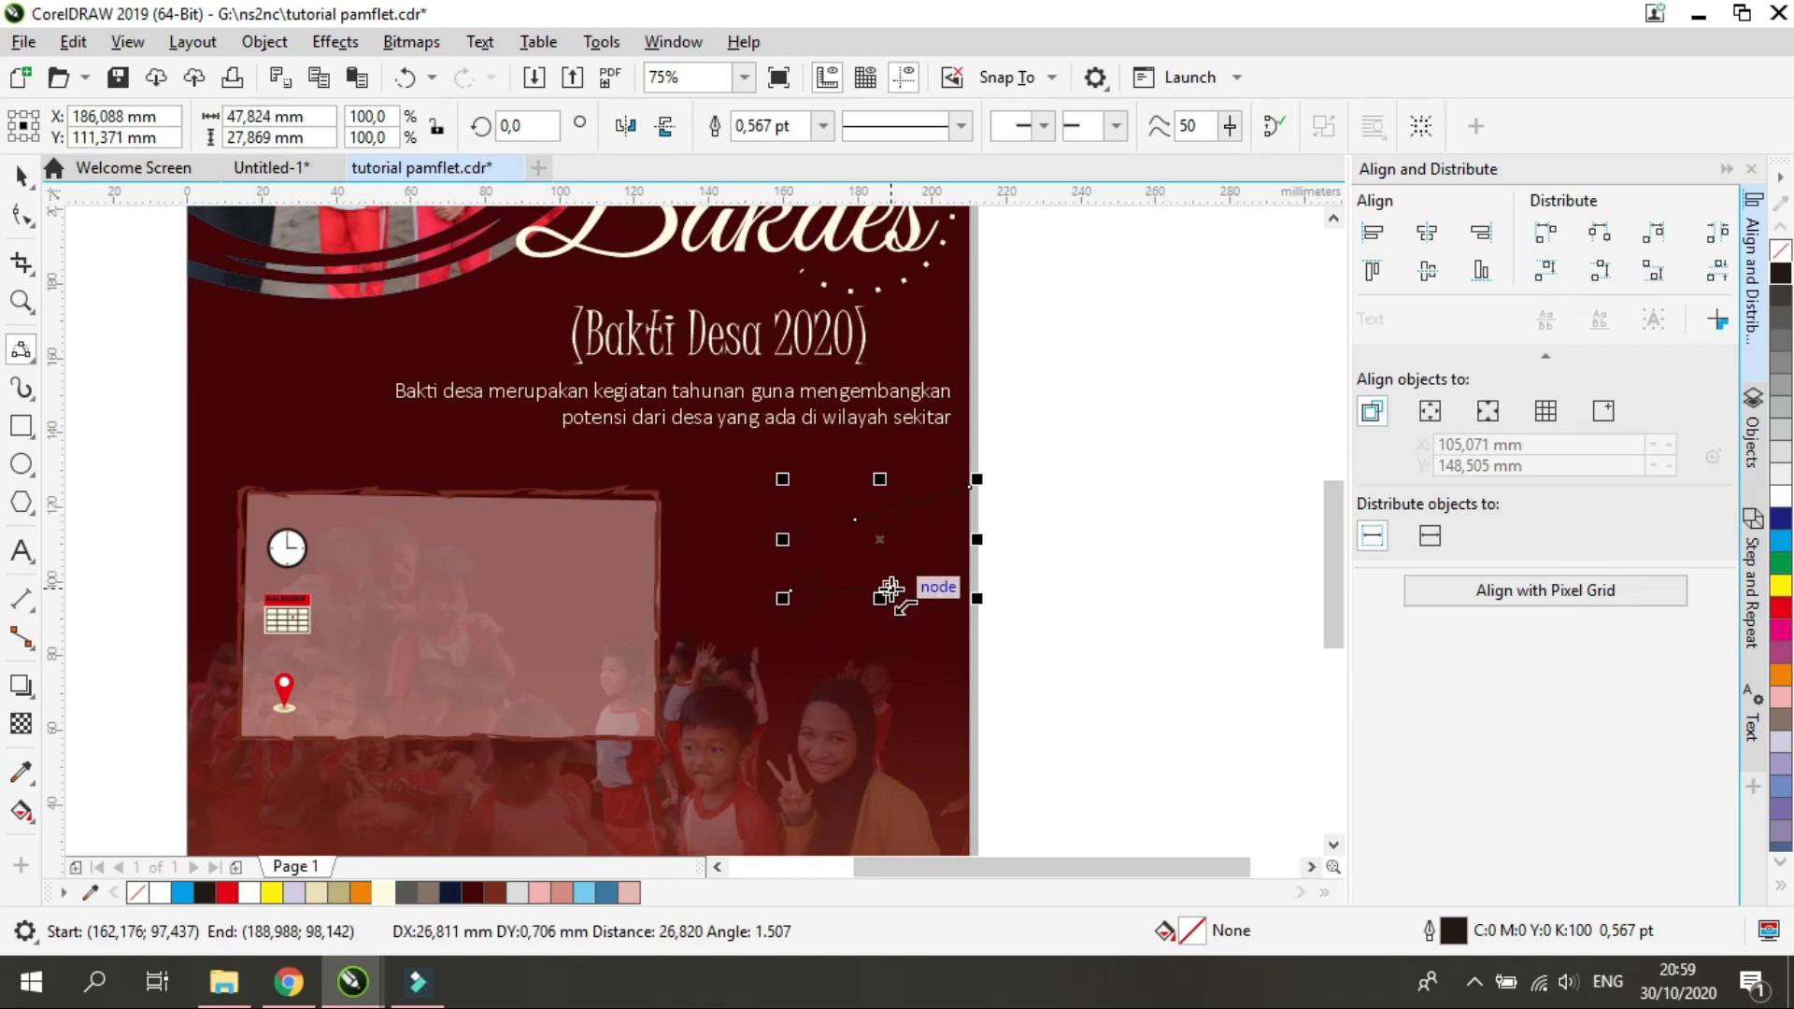
click(867, 519)
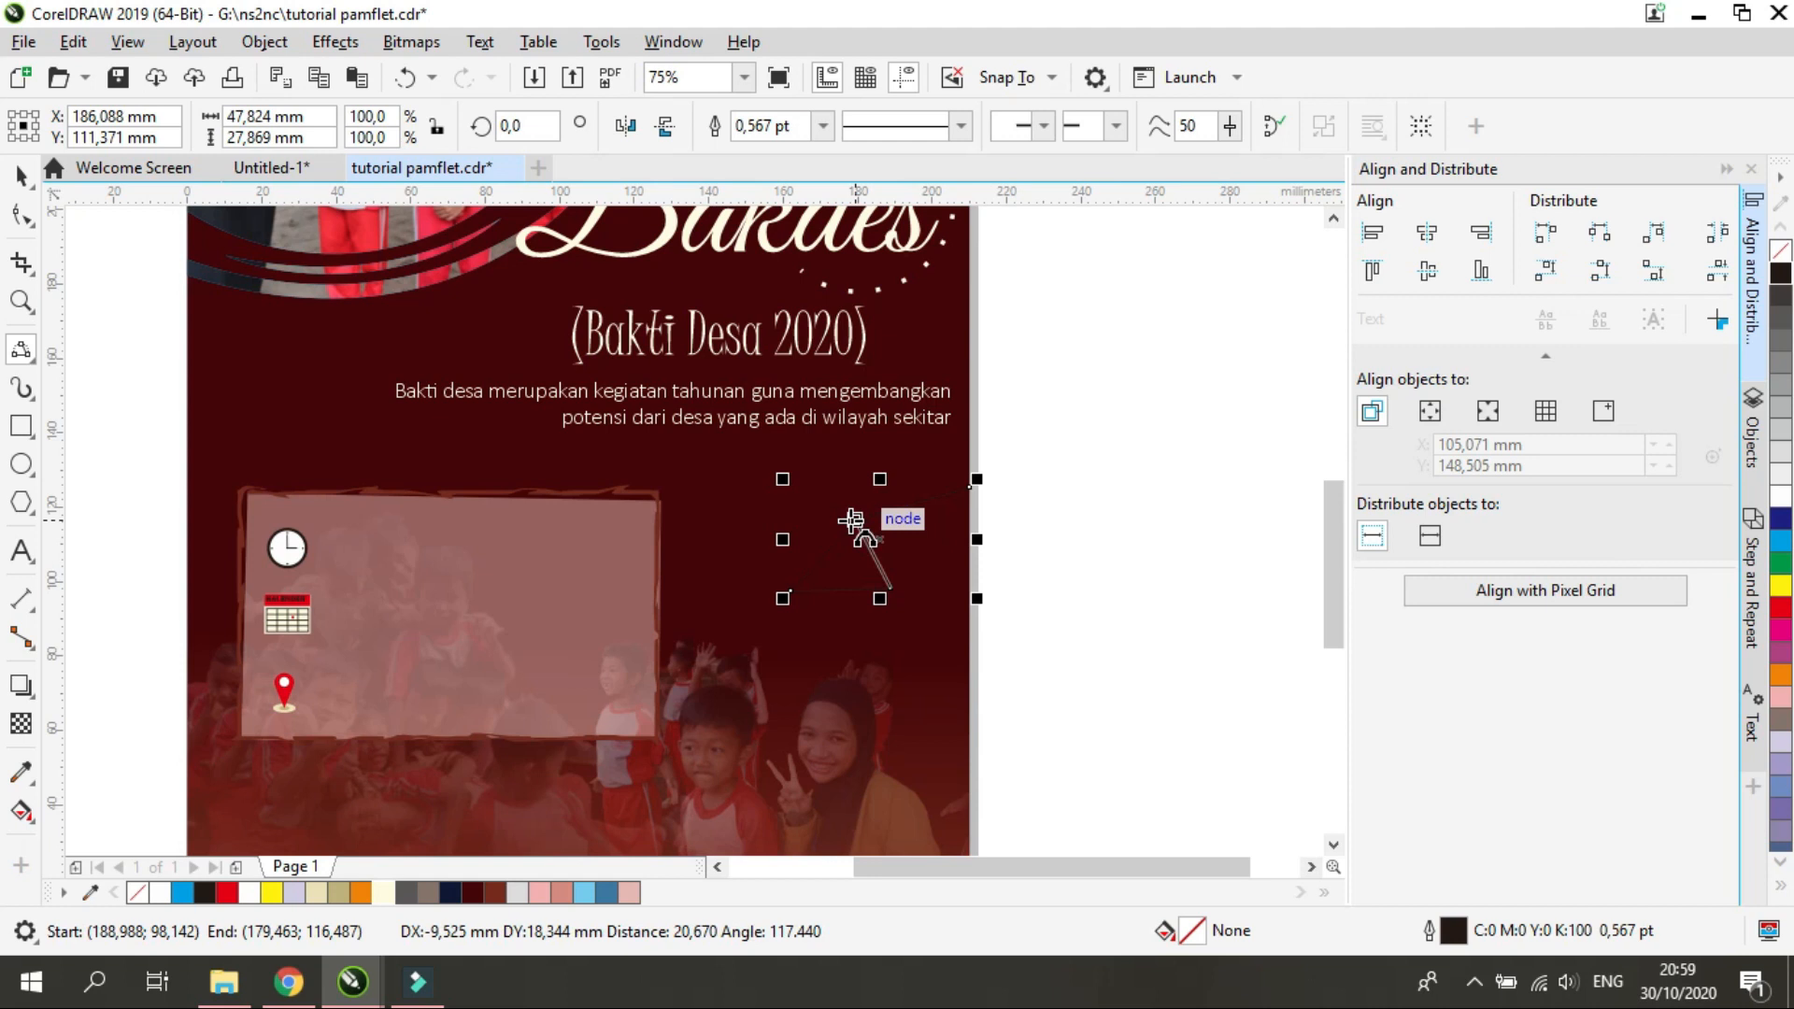
click(852, 519)
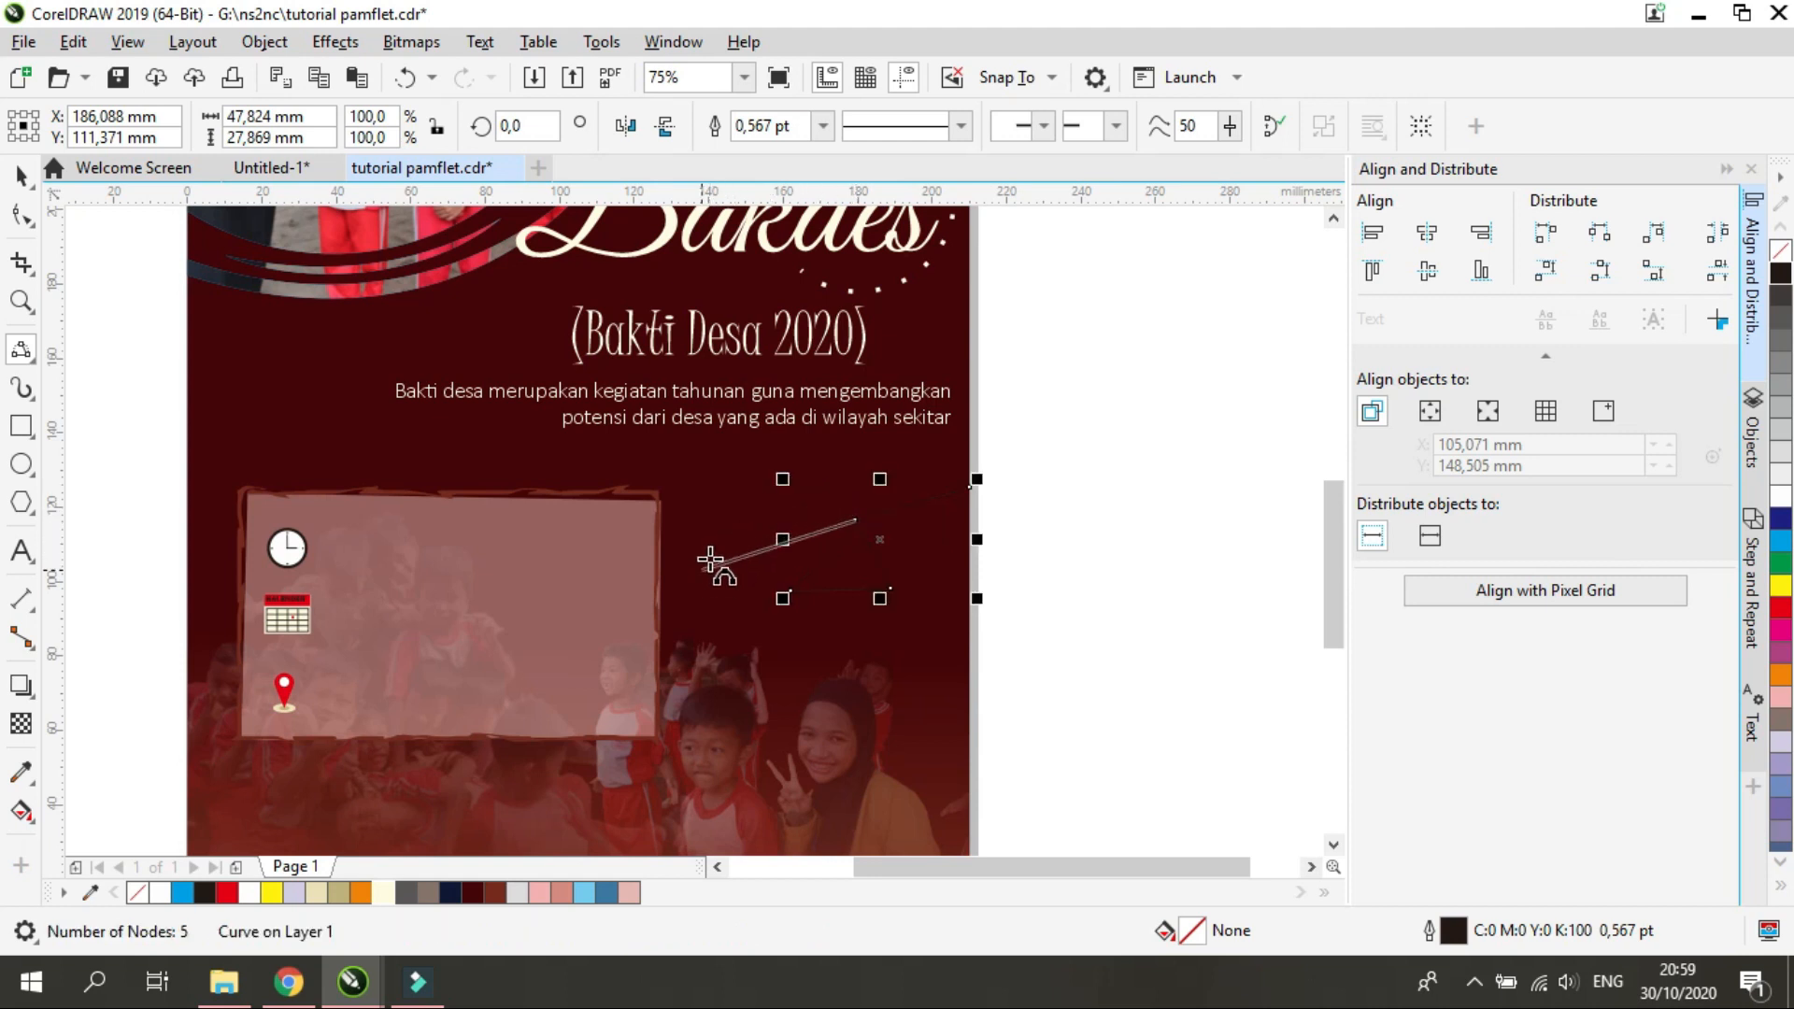
click(731, 515)
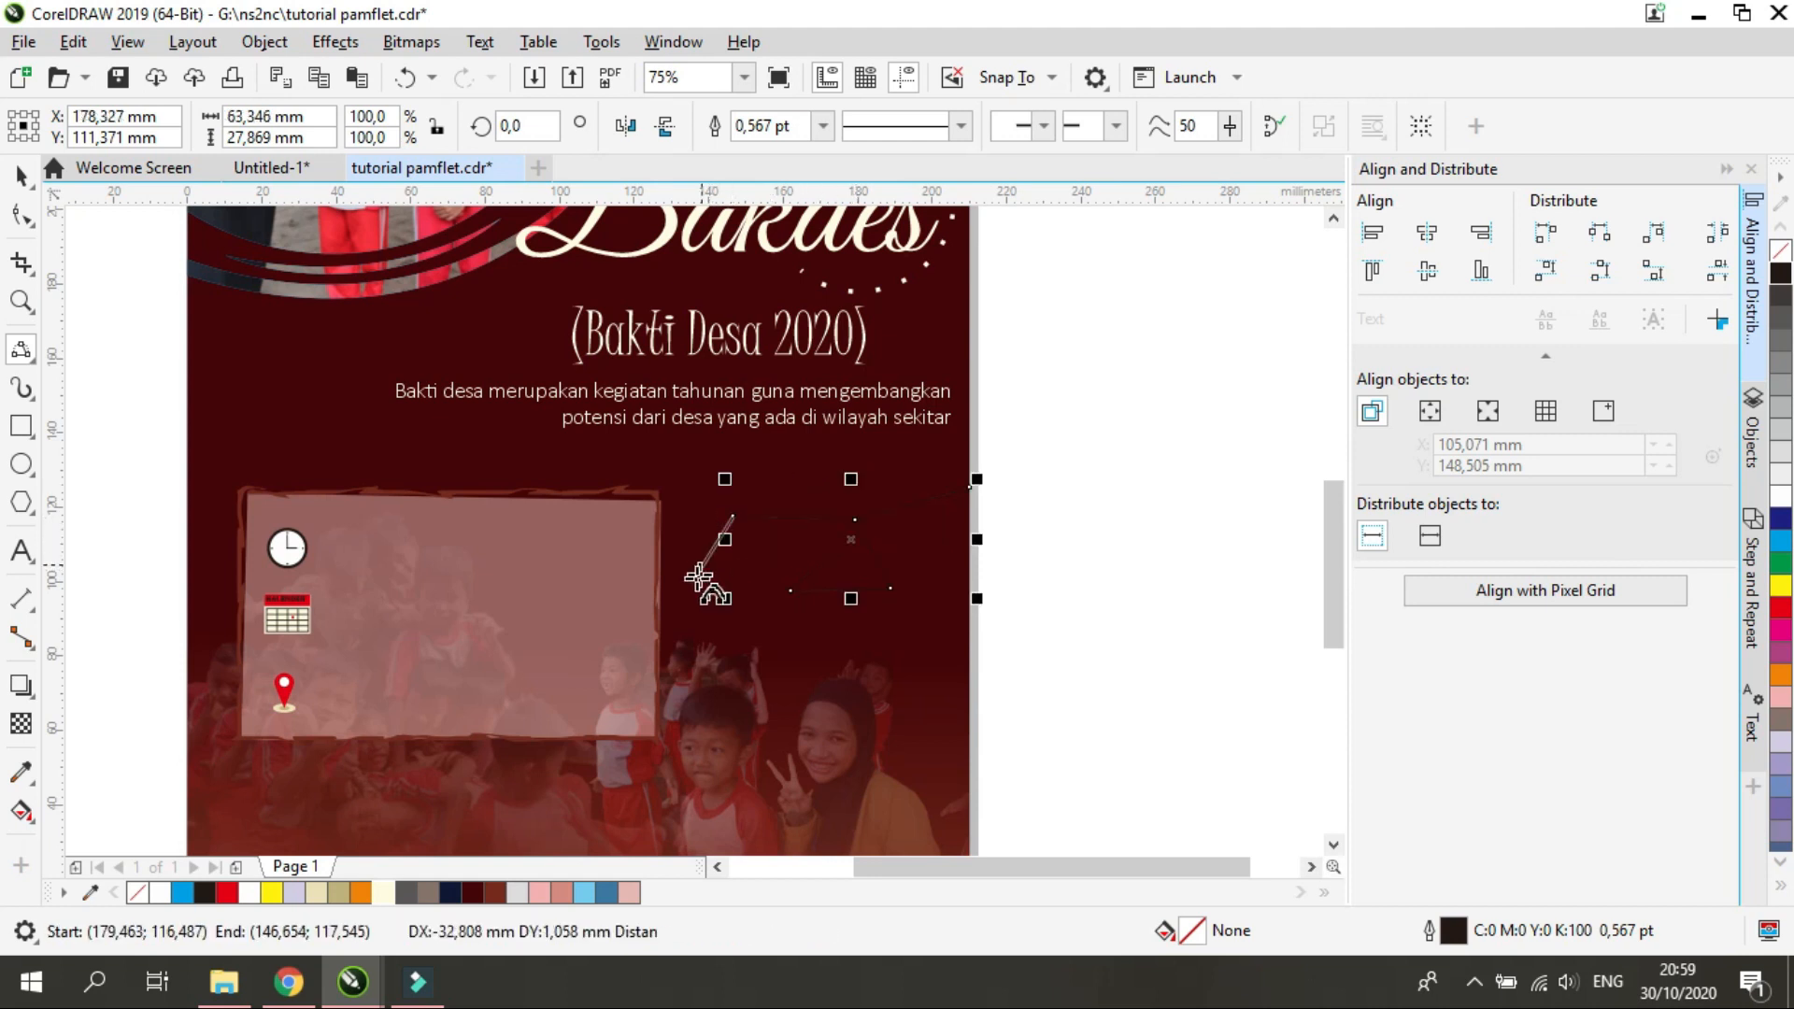
click(681, 551)
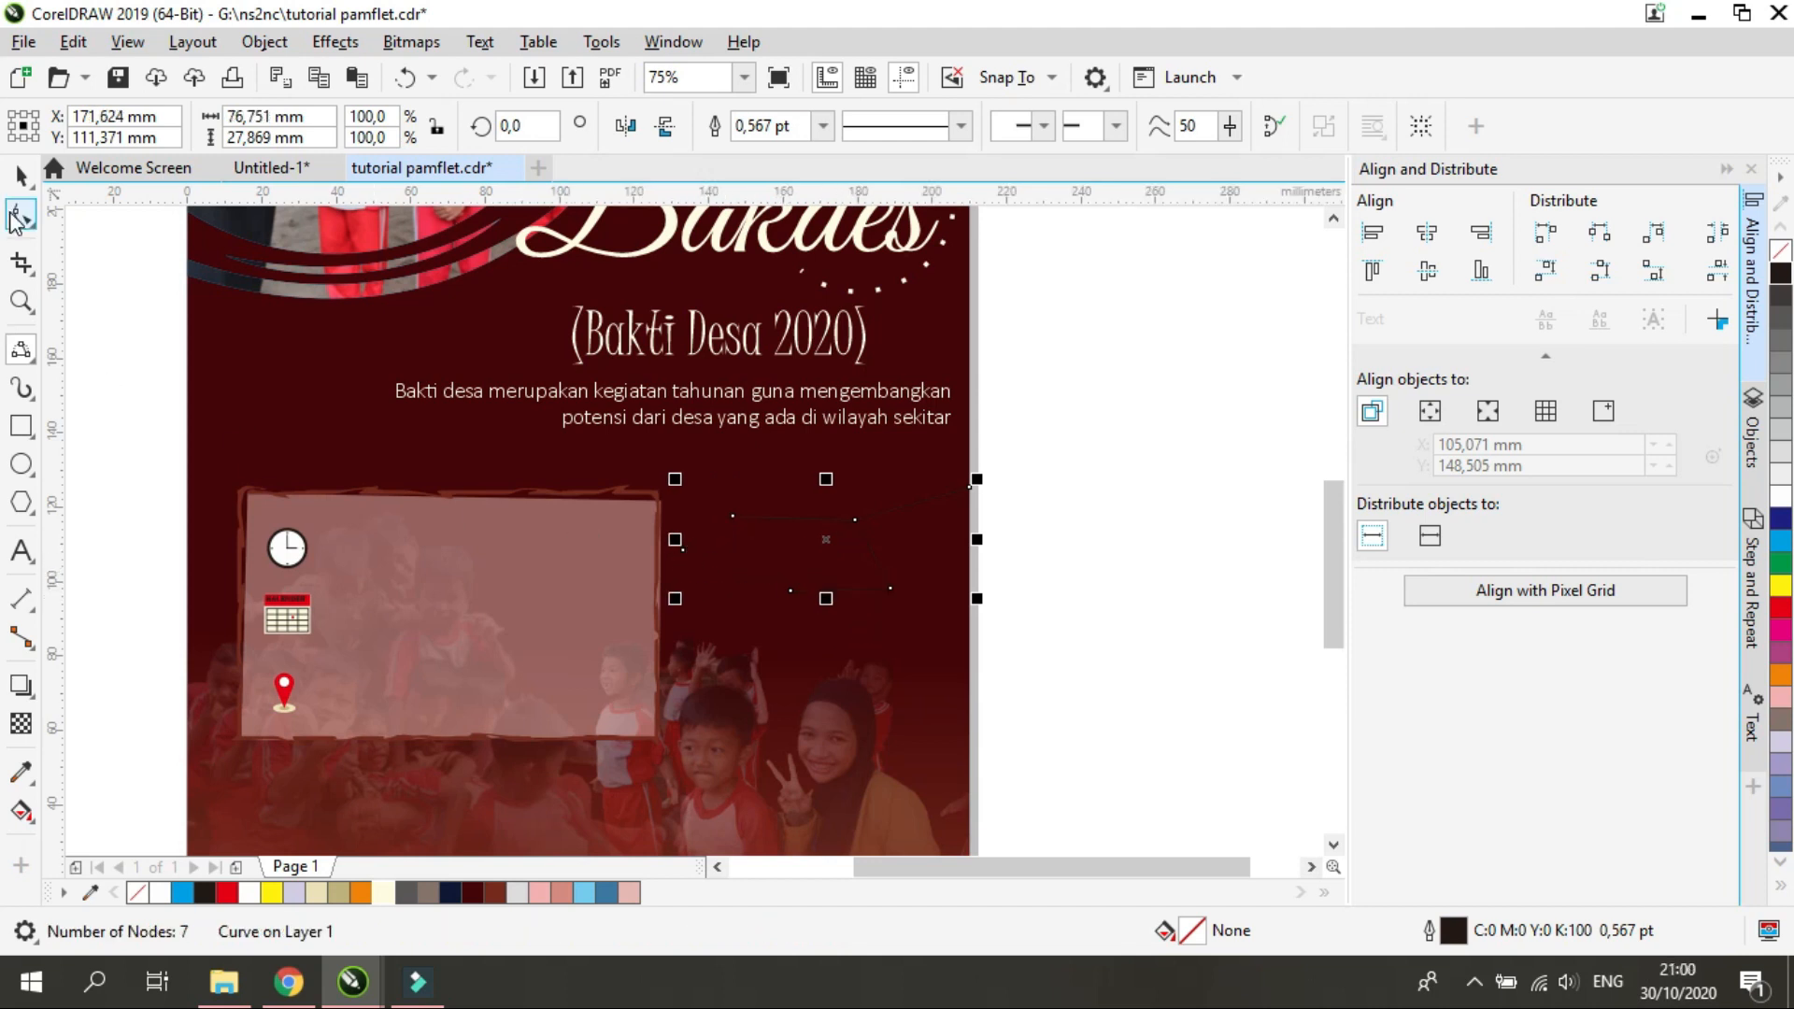
Set the new line's outline width to 3,5 pt and color it cream
click(19, 221)
click(22, 180)
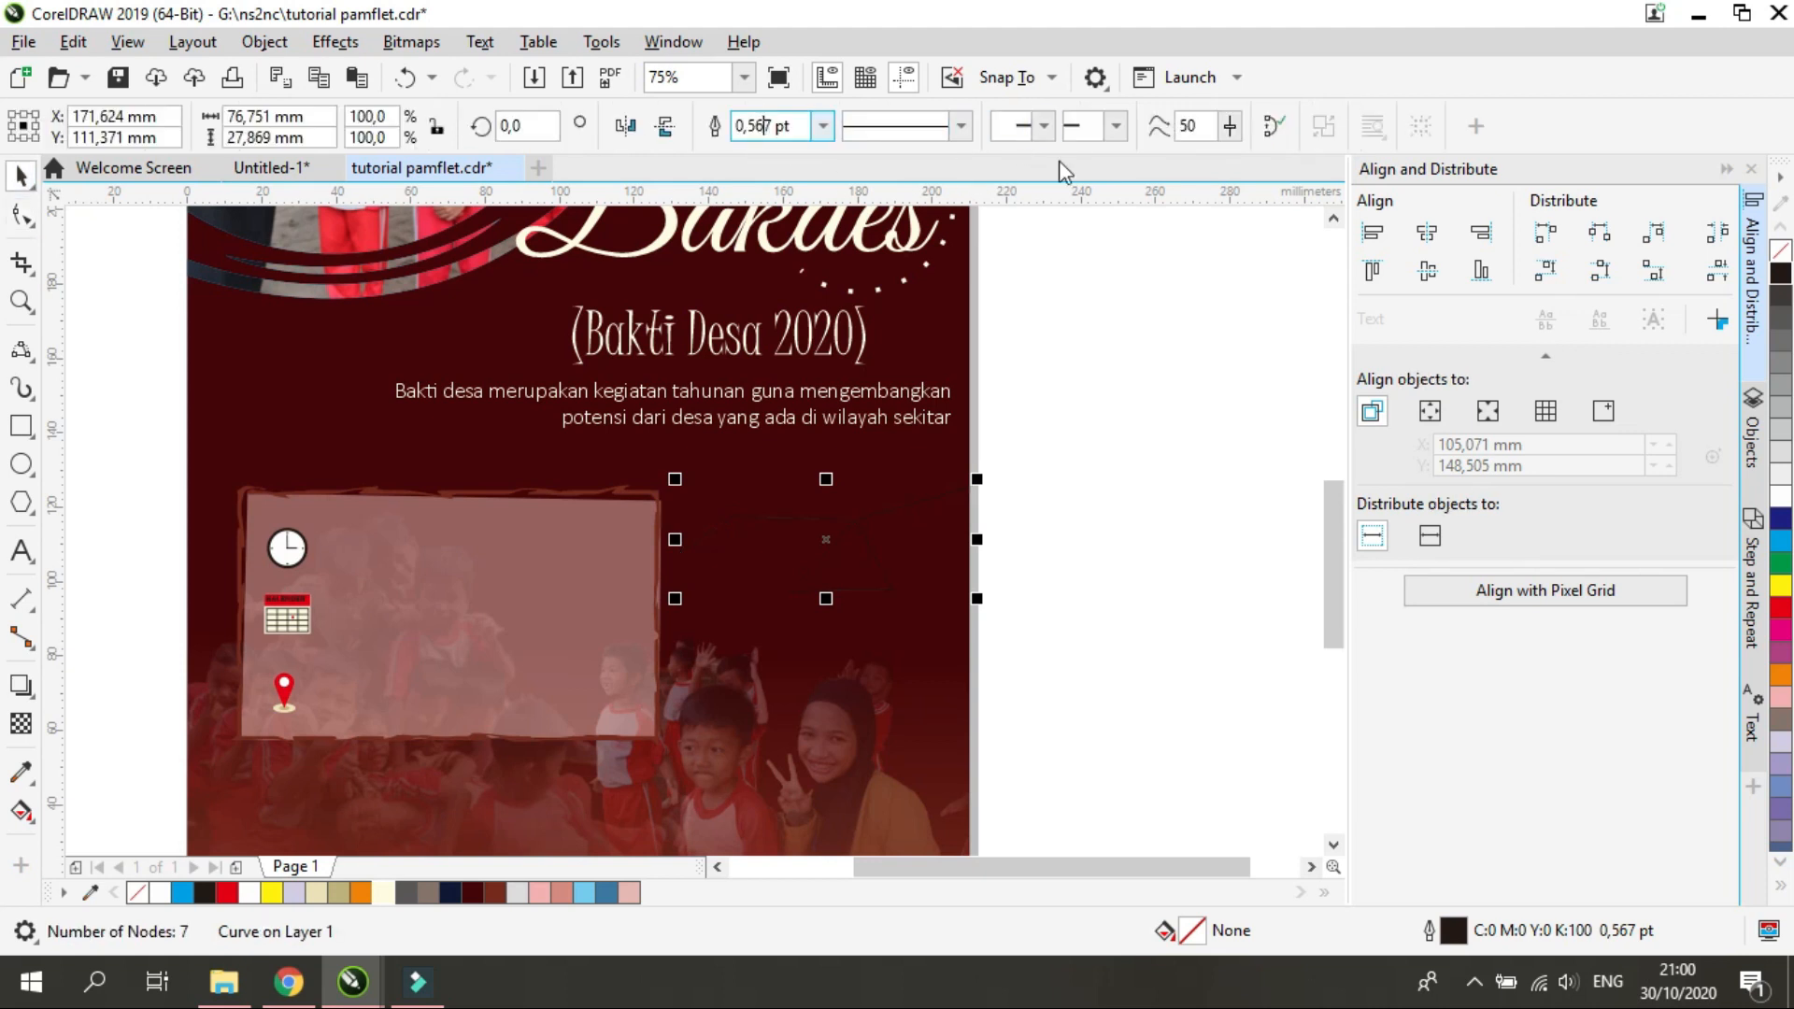
text(3)
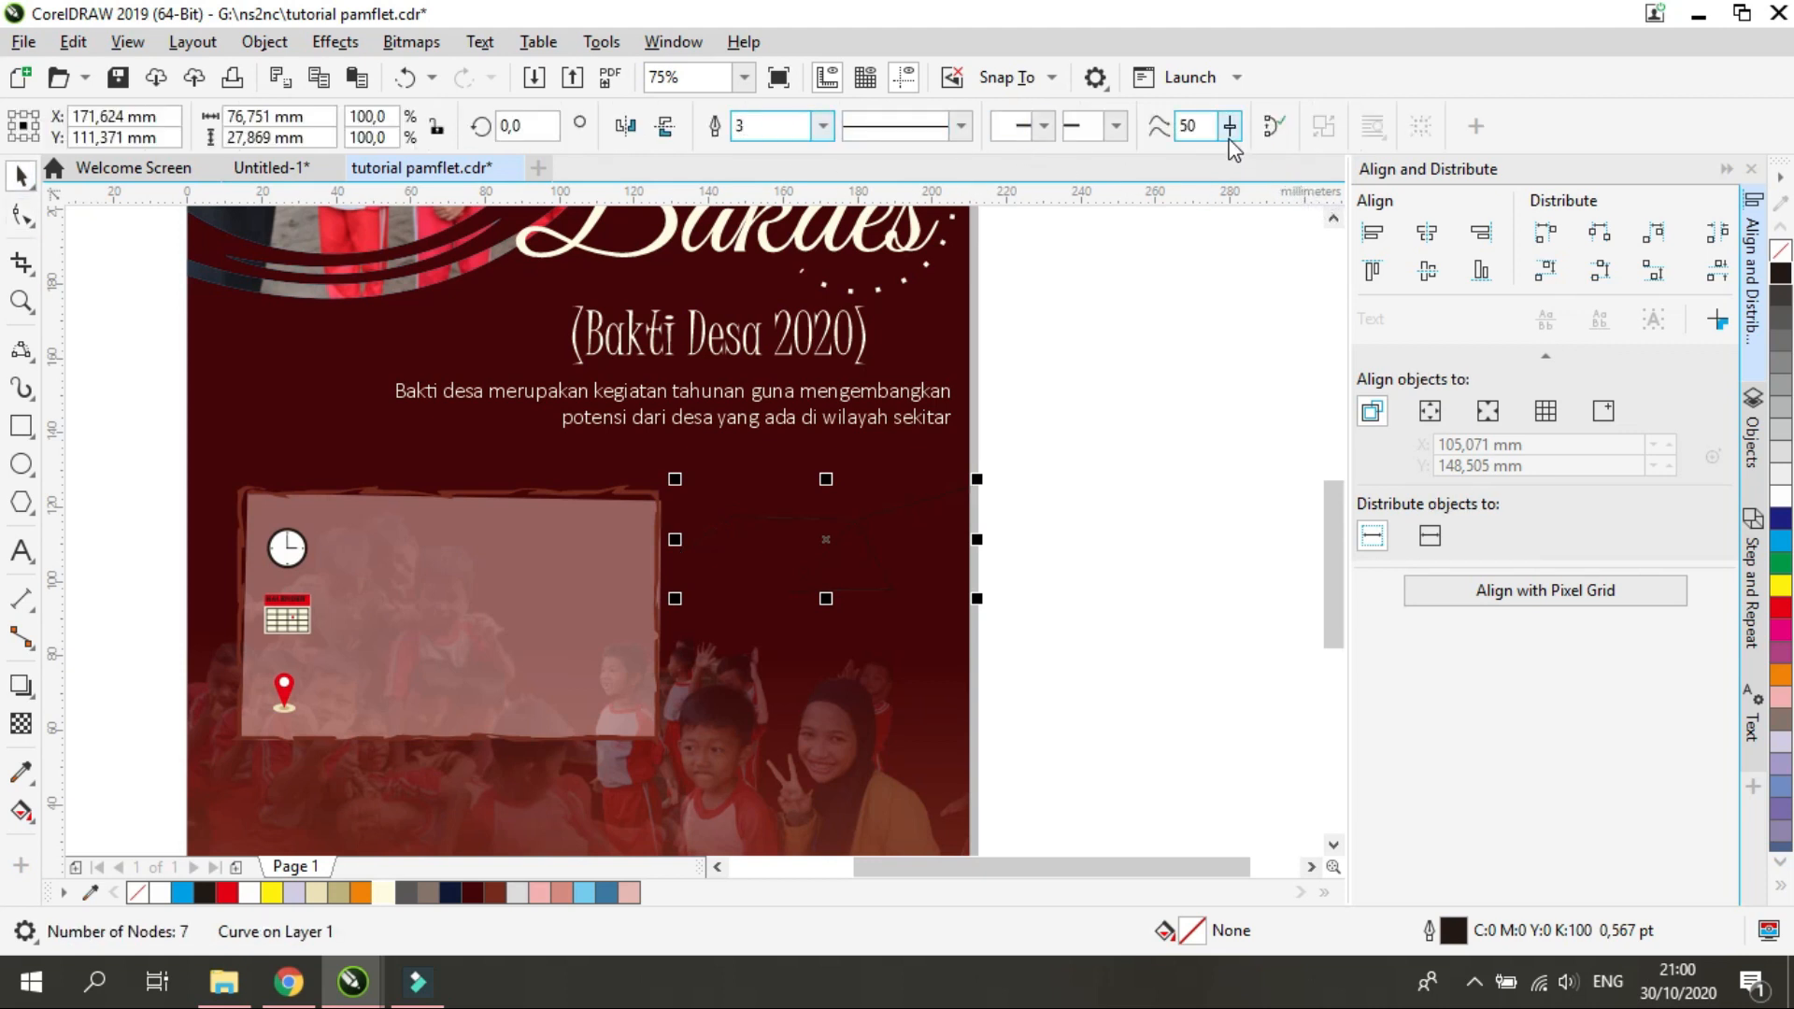
text(,5)
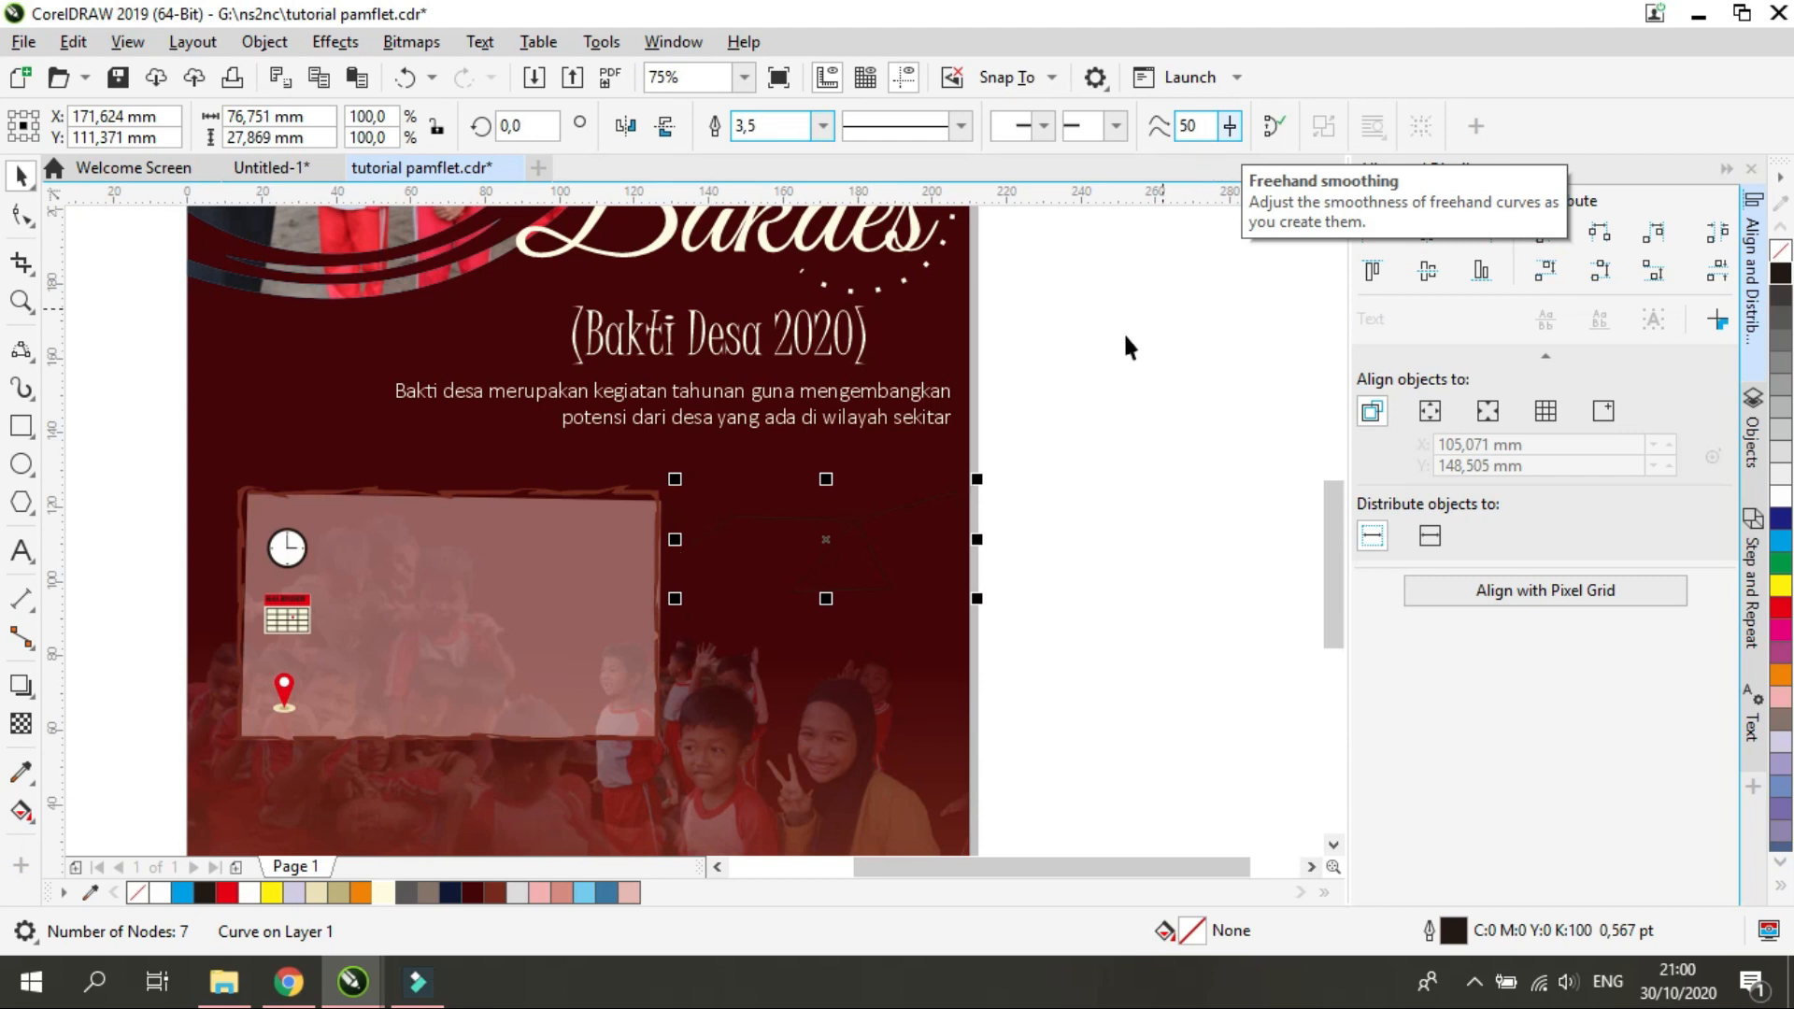
key(Return)
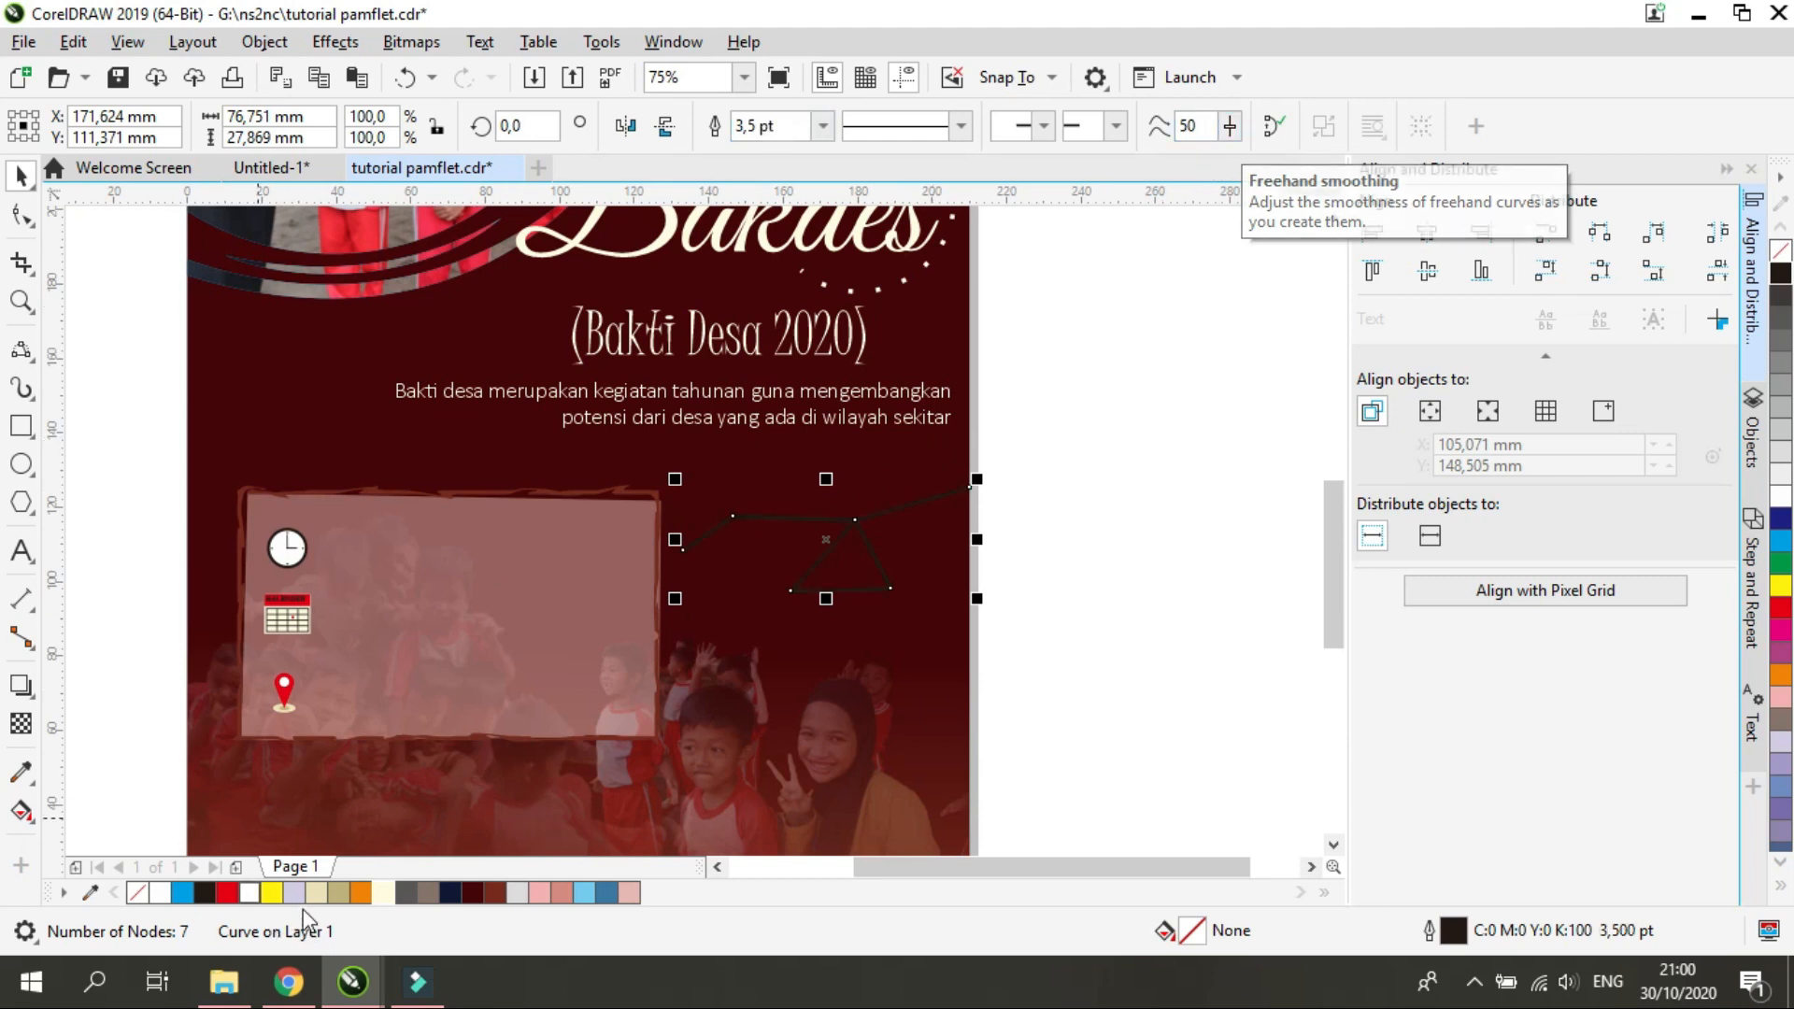
right_click(378, 892)
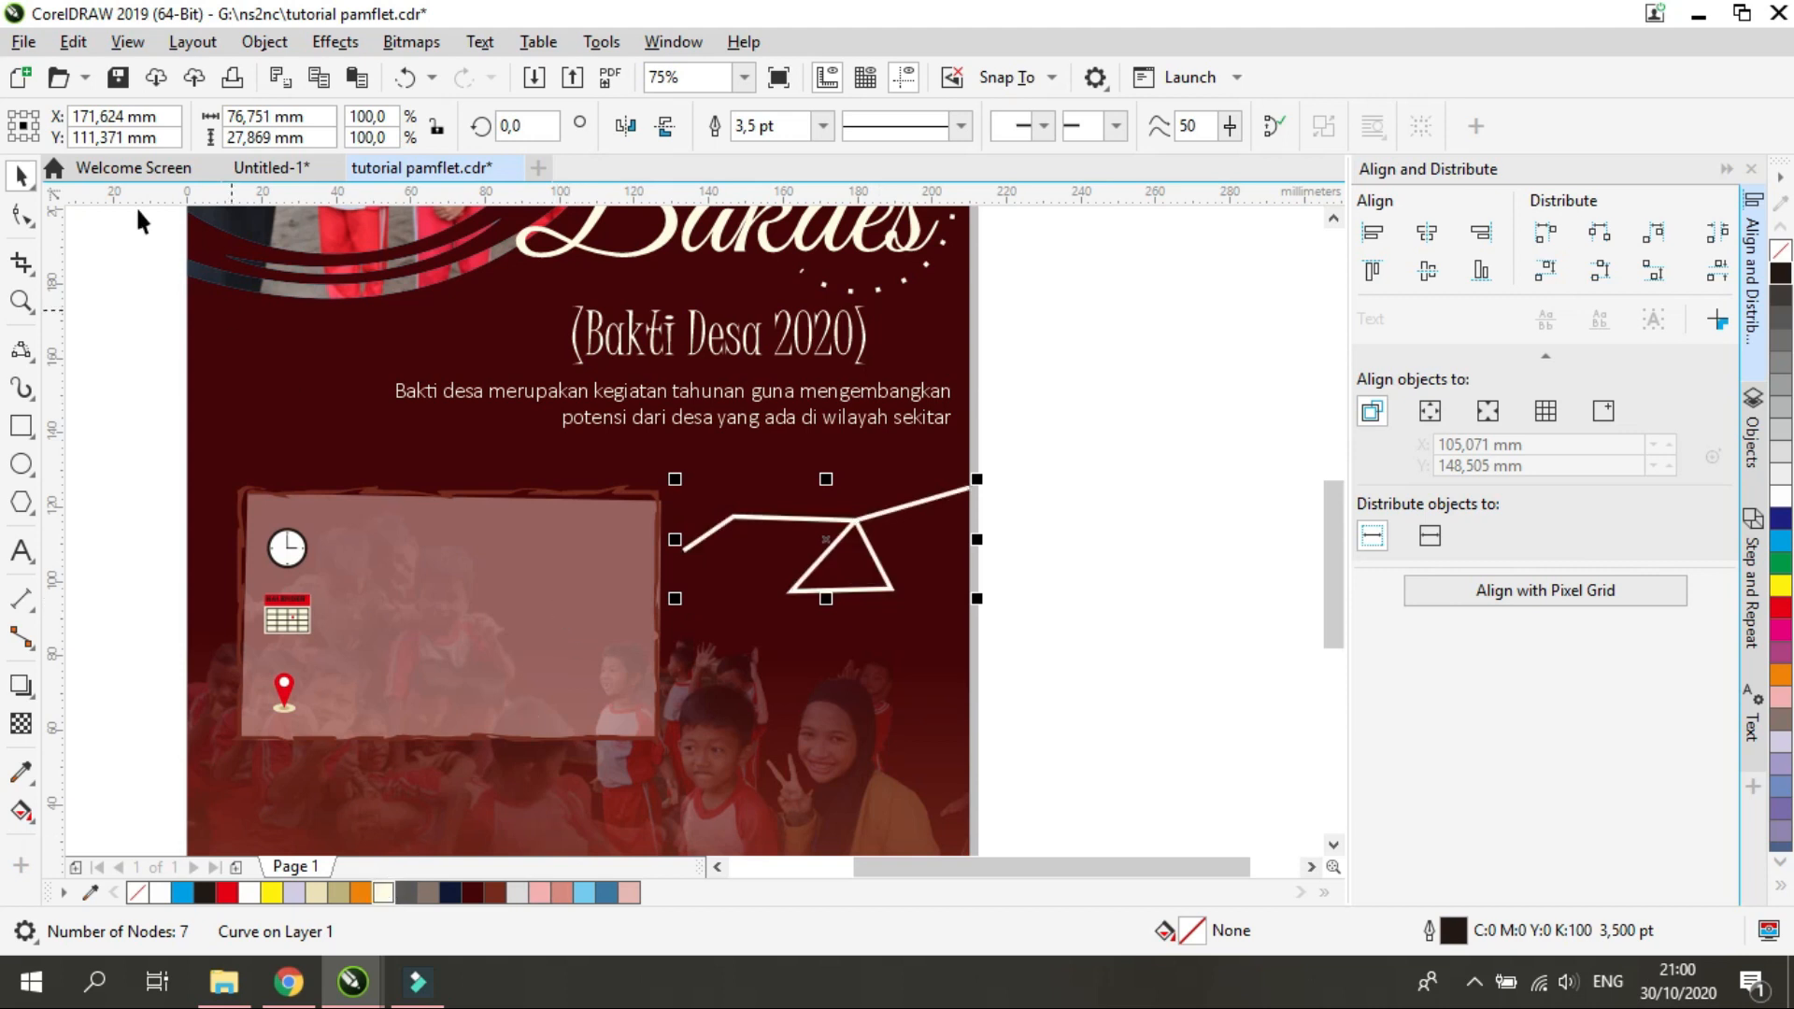
Select all seven nodes of the cream line and make them symmetrical to curve its segments
click(28, 214)
drag(1000, 646, 696, 392)
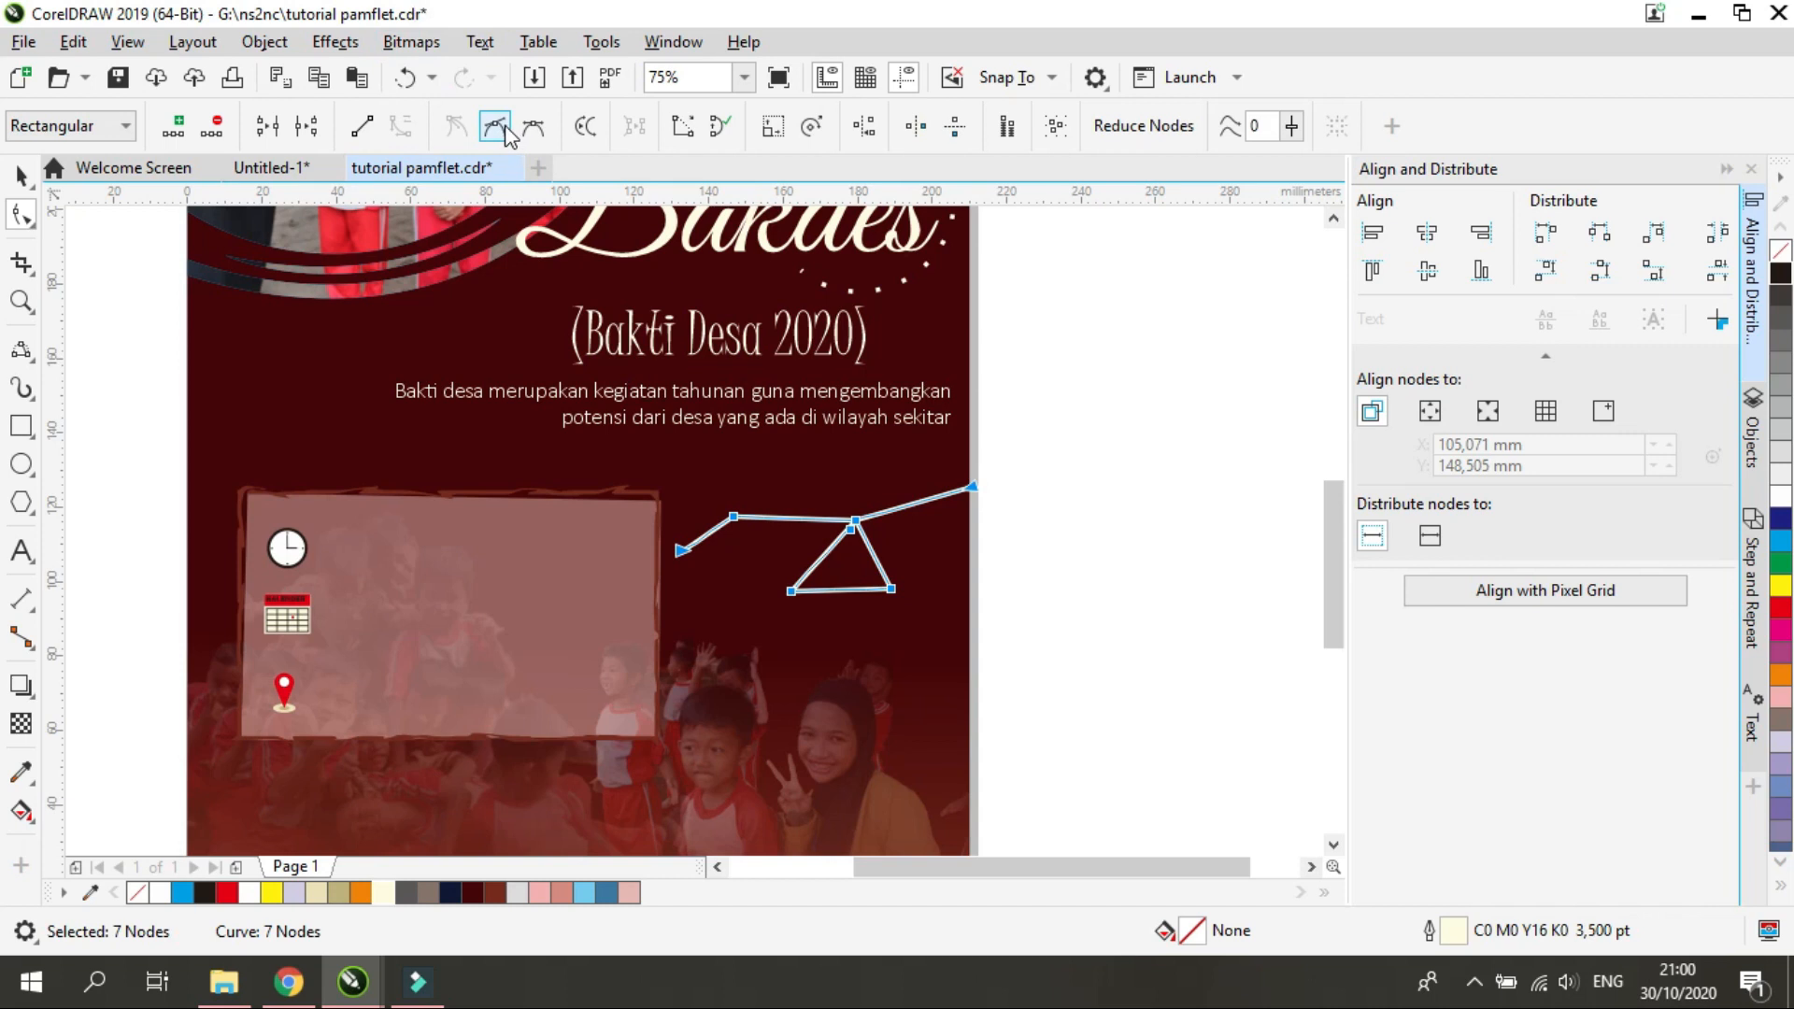
click(538, 131)
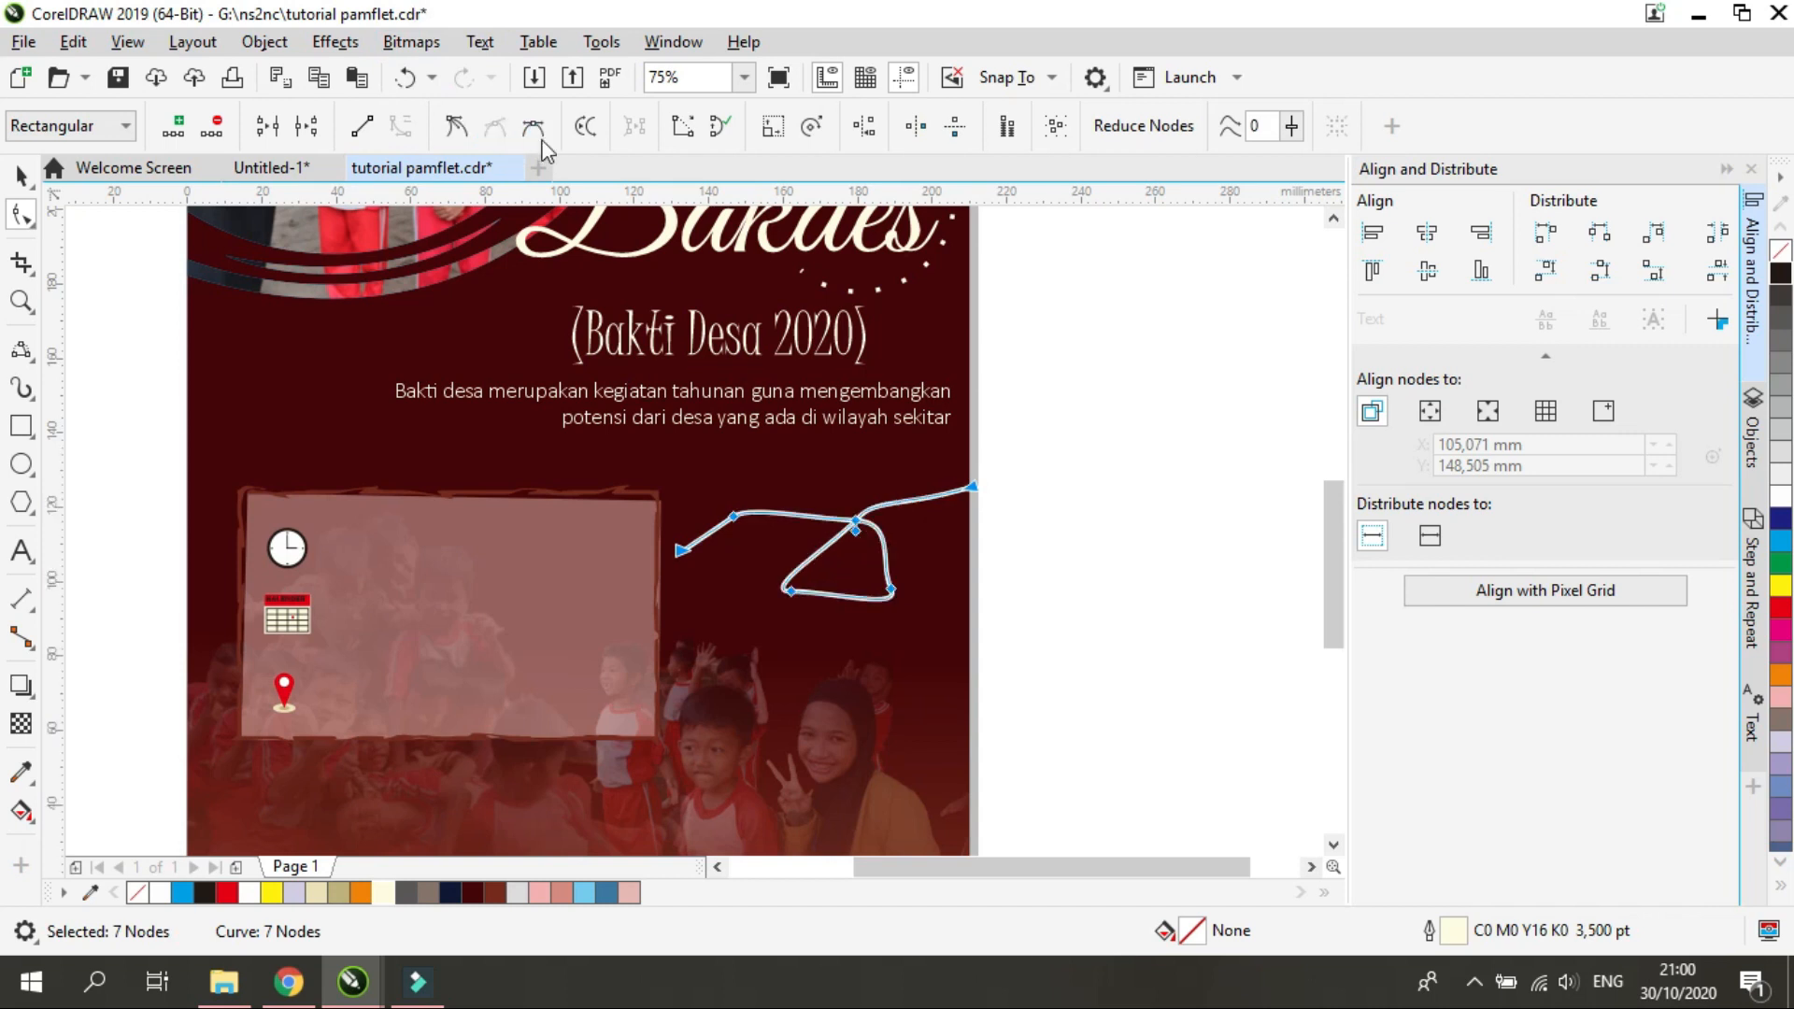
click(463, 127)
click(868, 513)
click(867, 523)
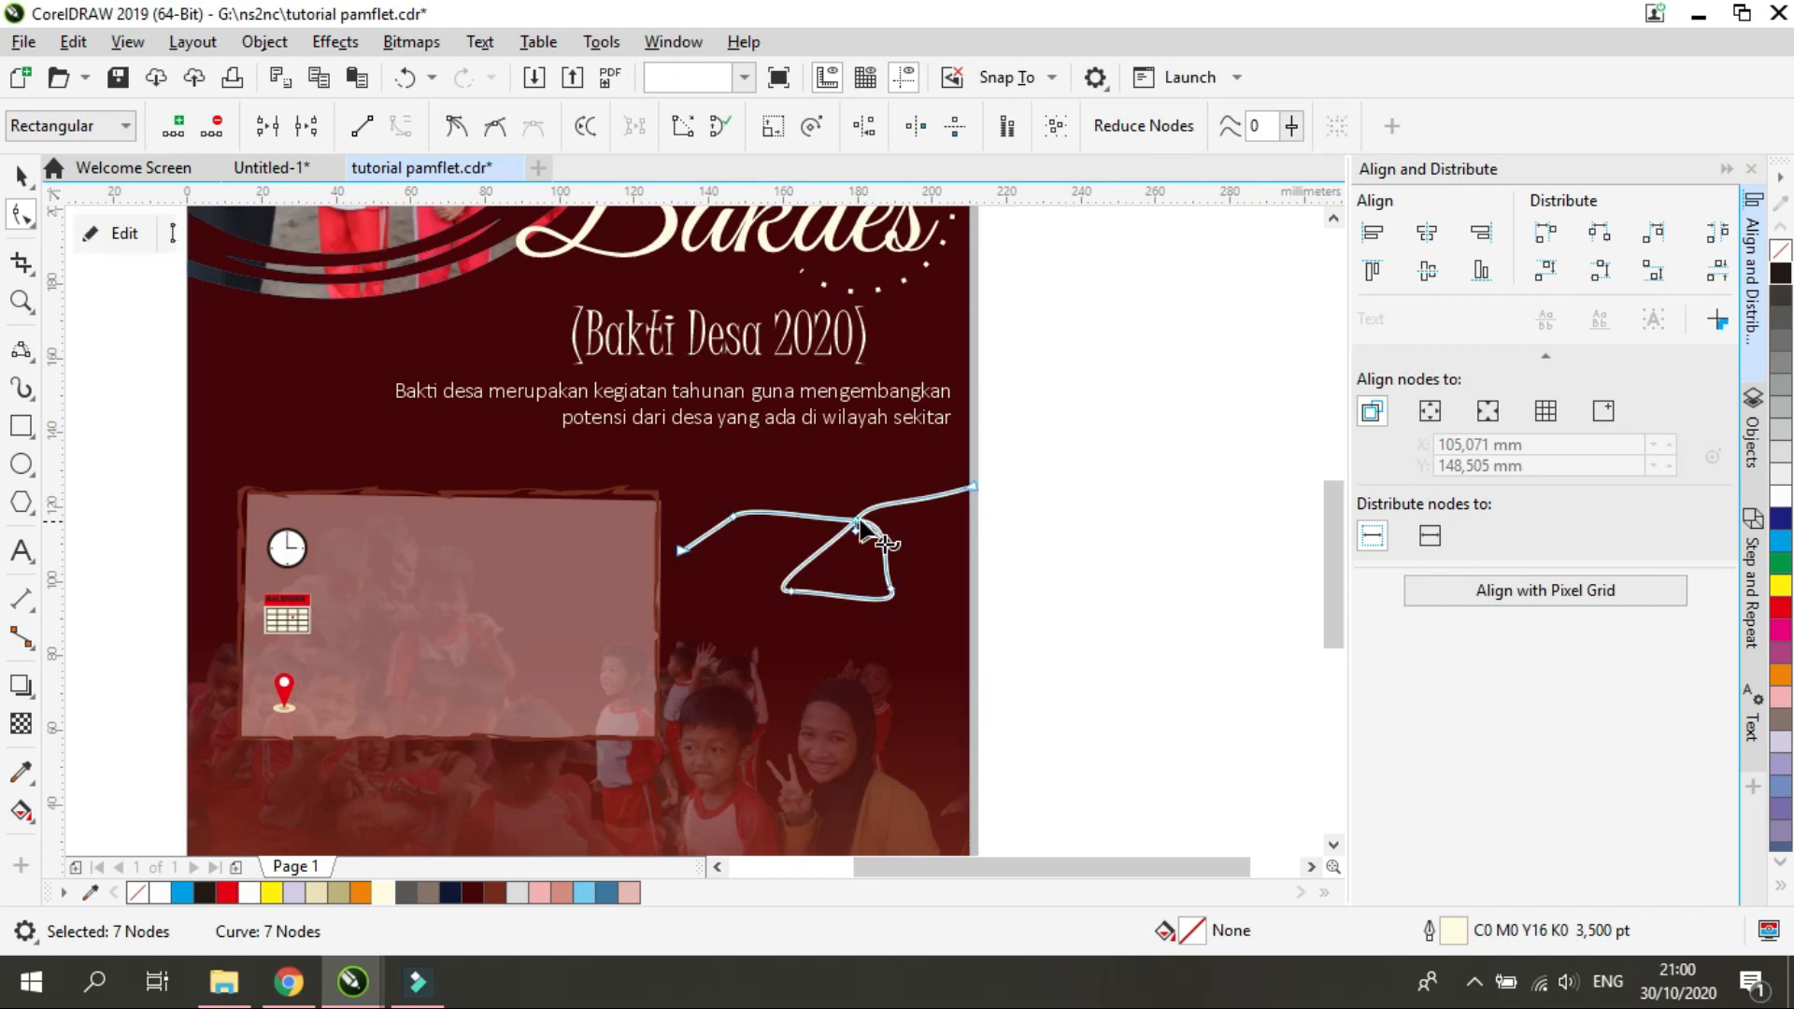
Adjust the node type and handles at the bend nearest the details panel and reposition the line's end there
click(734, 516)
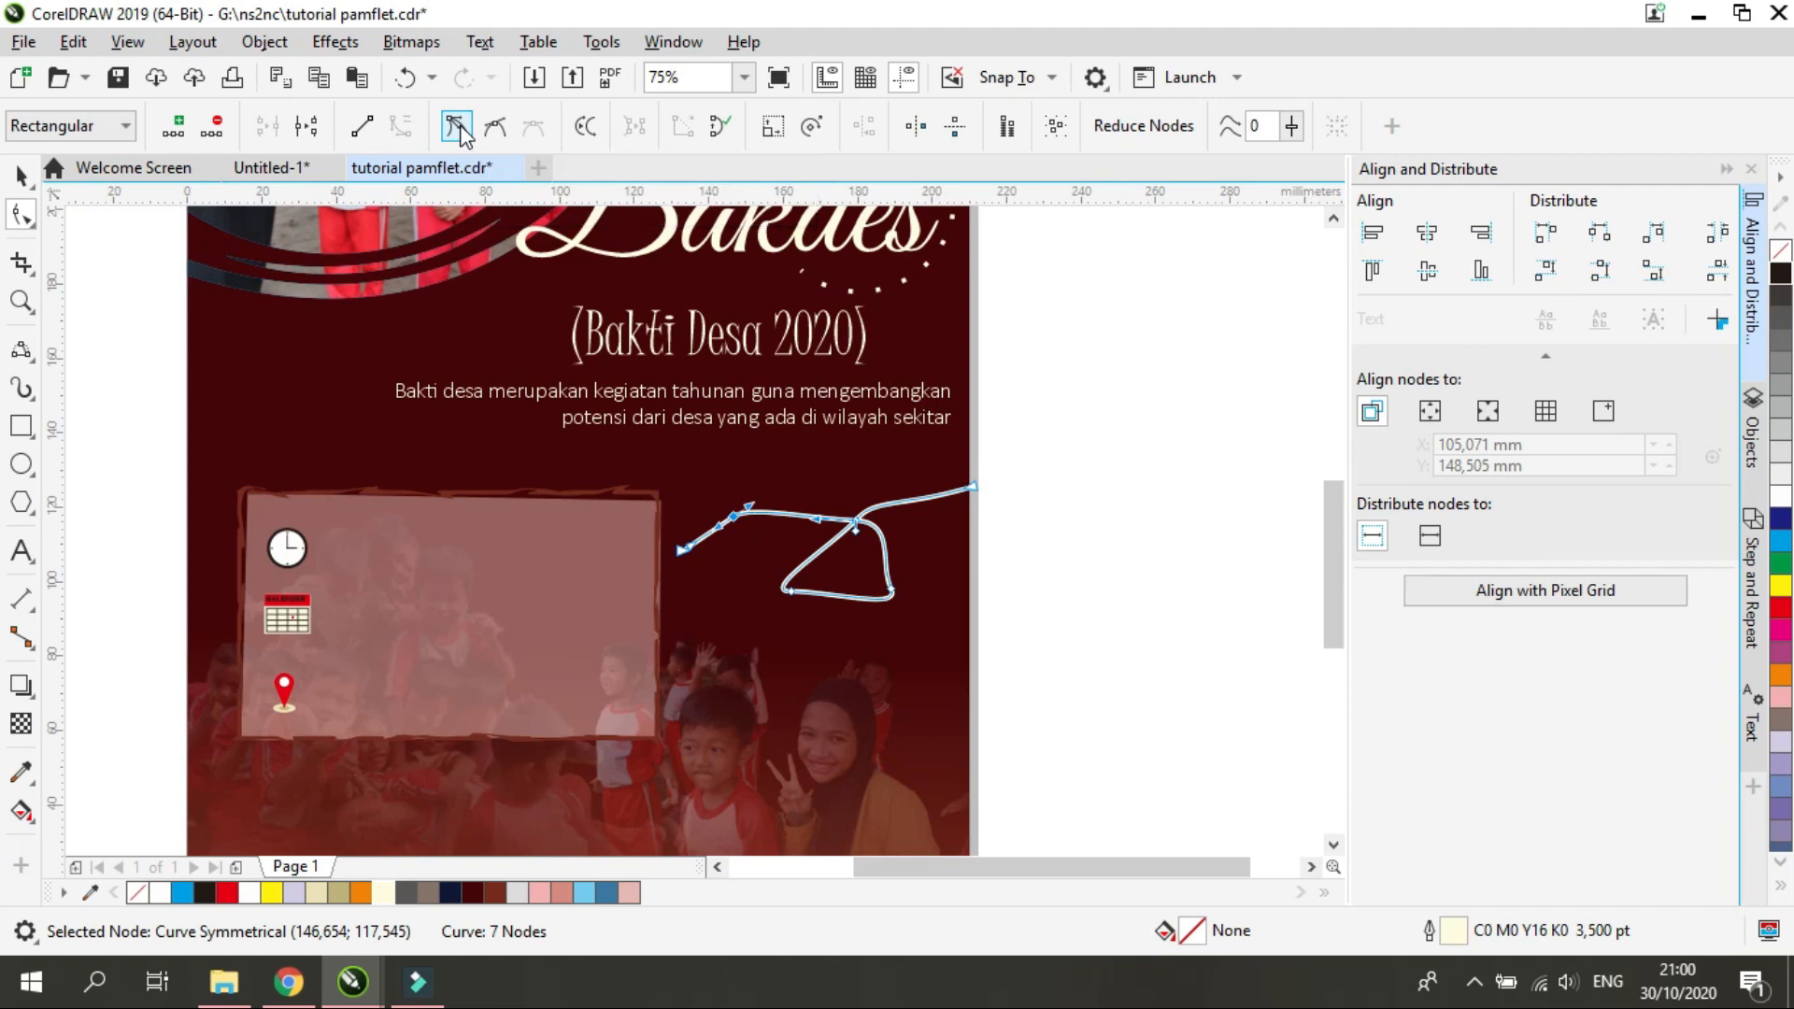
key(c)
drag(749, 508, 744, 587)
click(495, 127)
drag(716, 399, 750, 487)
drag(683, 552, 703, 555)
Move the loop's nodes and handles to turn the triangular section into a round loop
mouse_move(791, 590)
mouse_down()
mouse_move(828, 579)
mouse_move(869, 626)
mouse_move(845, 605)
mouse_move(894, 553)
mouse_move(905, 589)
mouse_move(803, 582)
mouse_up()
scroll(870, 567, up, 1)
click(841, 475)
drag(841, 475, 893, 453)
drag(789, 501, 801, 497)
drag(908, 591, 914, 571)
drag(802, 582, 799, 532)
drag(890, 616, 820, 556)
Refine the remaining handles so the line flows in smooth waves on both sides of the loop, about 80 by 26 mm overall
click(1069, 412)
drag(916, 452, 945, 388)
drag(499, 537, 473, 556)
drag(529, 586, 534, 522)
mouse_move(660, 415)
mouse_down()
mouse_move(703, 393)
mouse_move(677, 405)
mouse_up()
click(19, 177)
click(1238, 645)
scroll(1246, 651, down, 1)
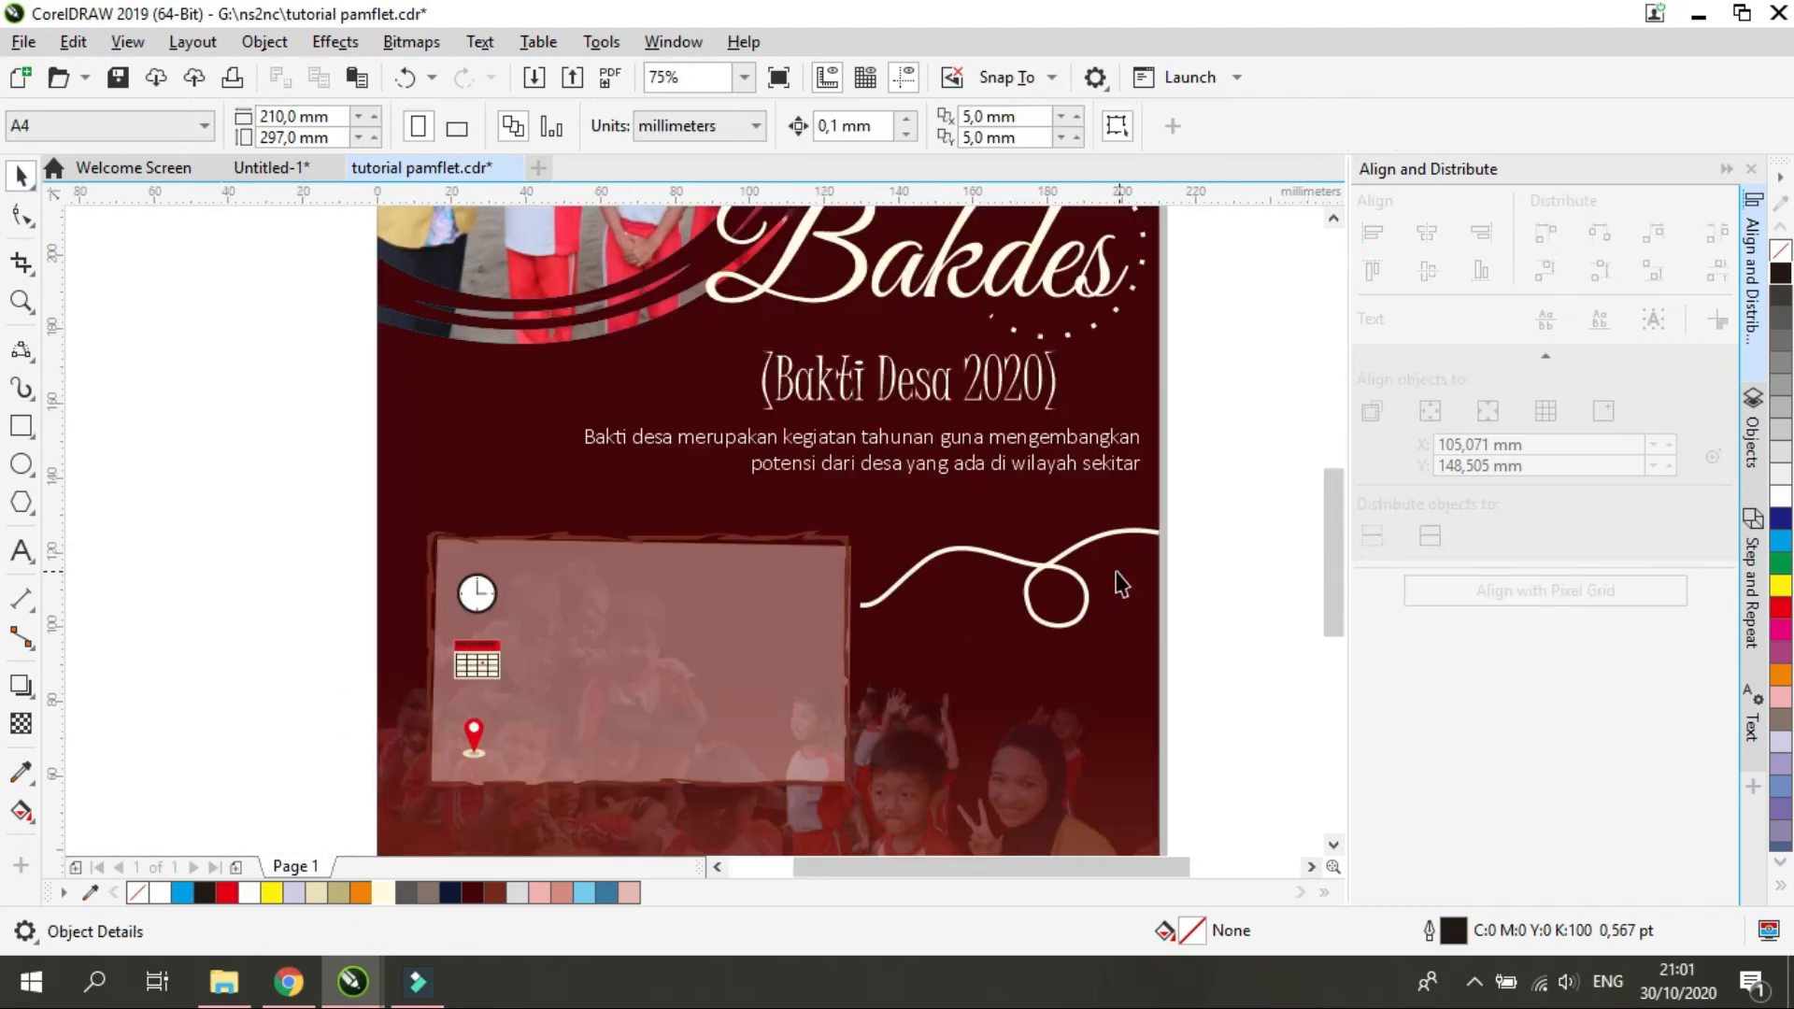
Give the cream looped line beside the details panel a dotted outline style with rounded line caps
click(1047, 572)
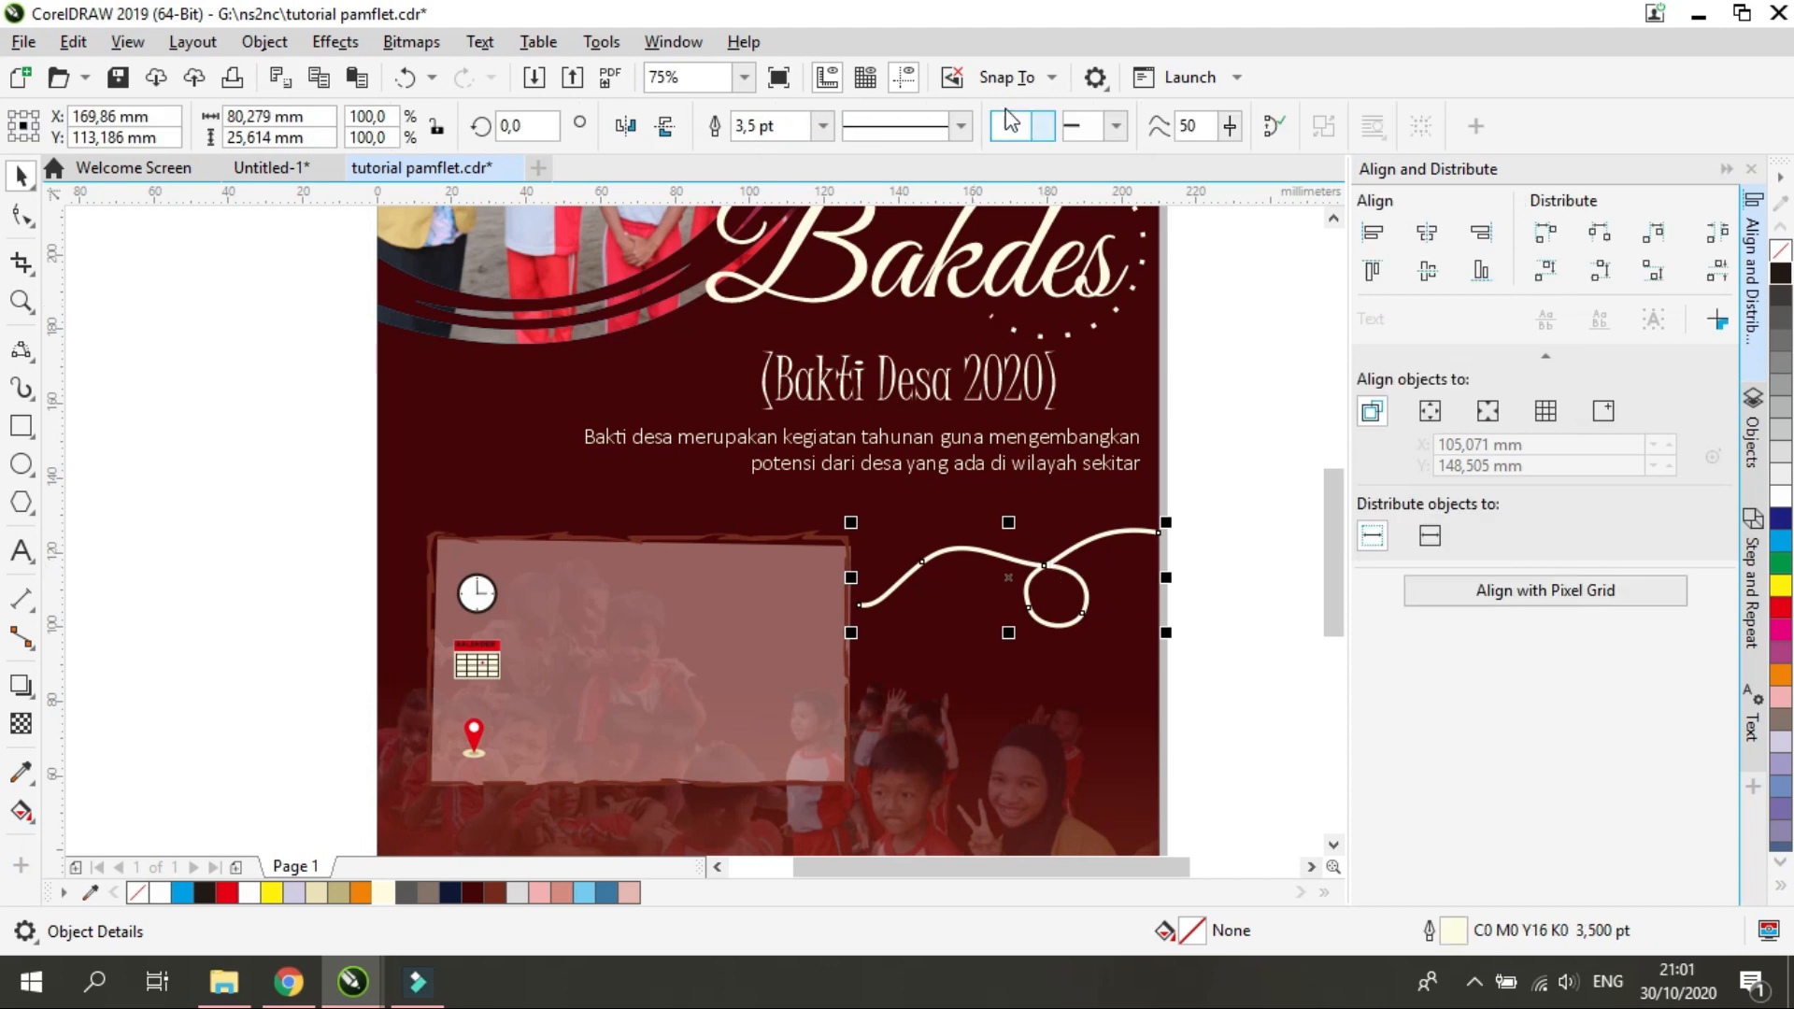
click(962, 126)
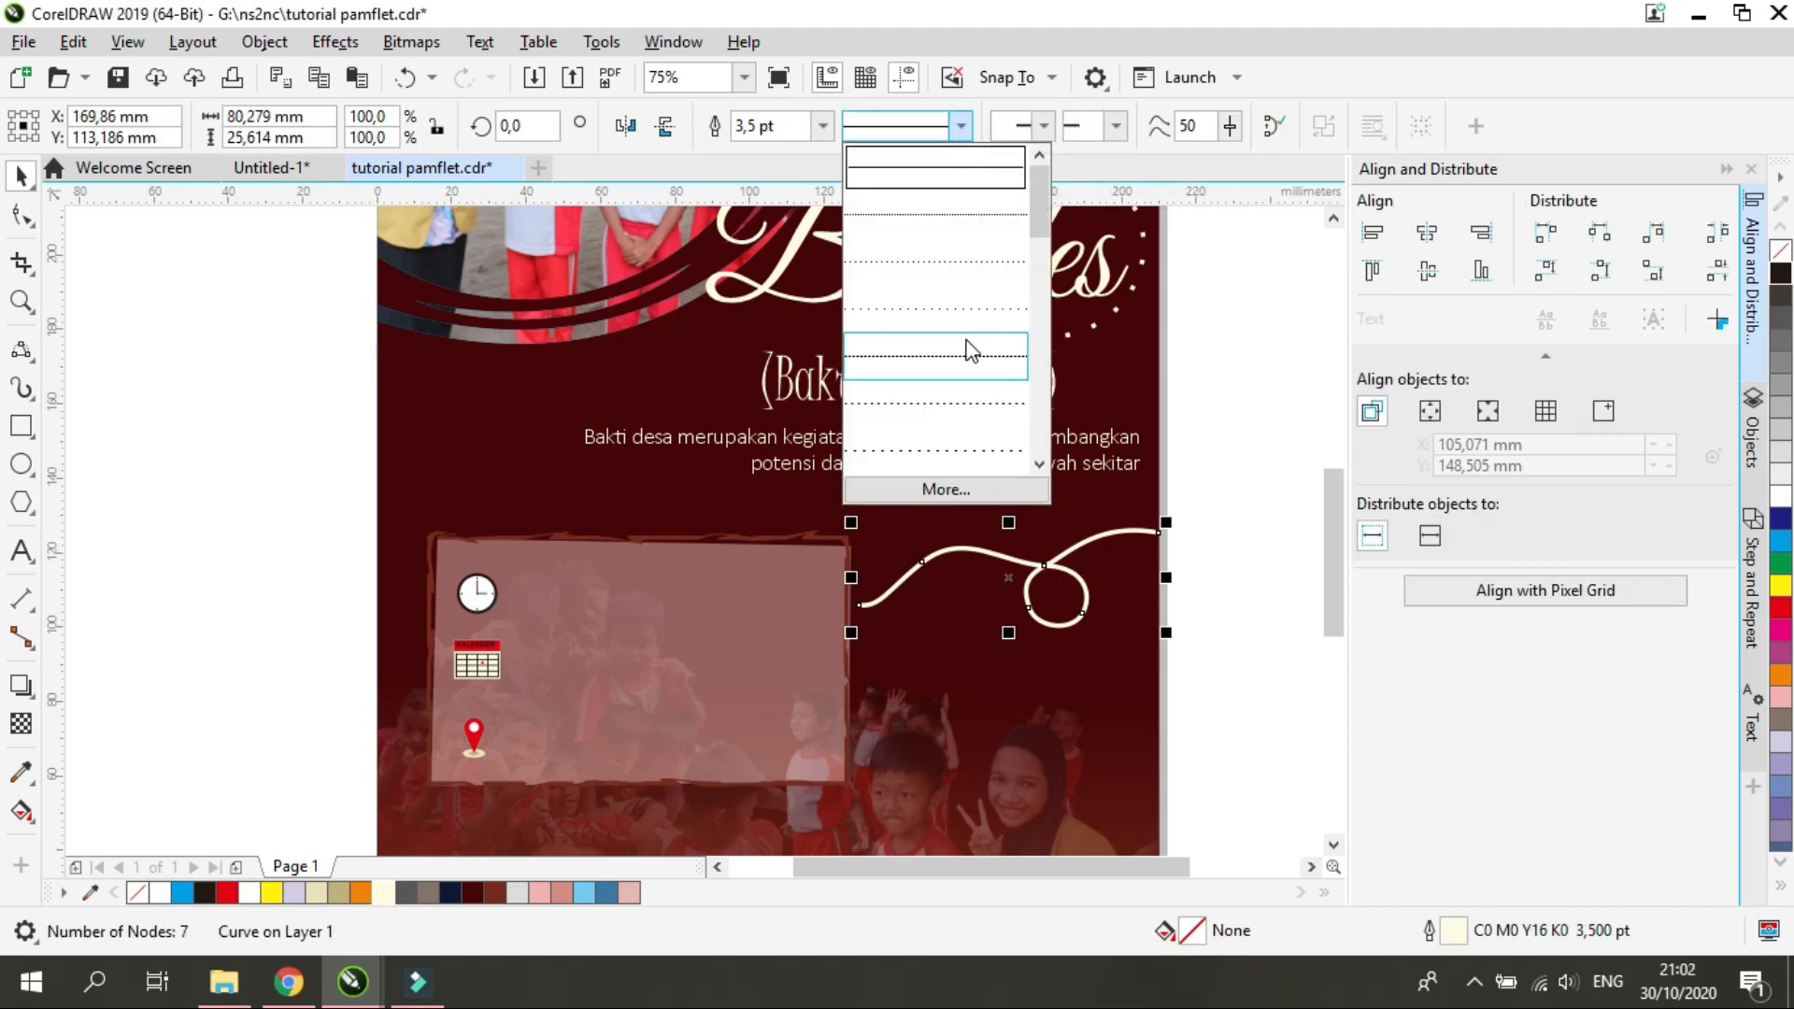
click(955, 324)
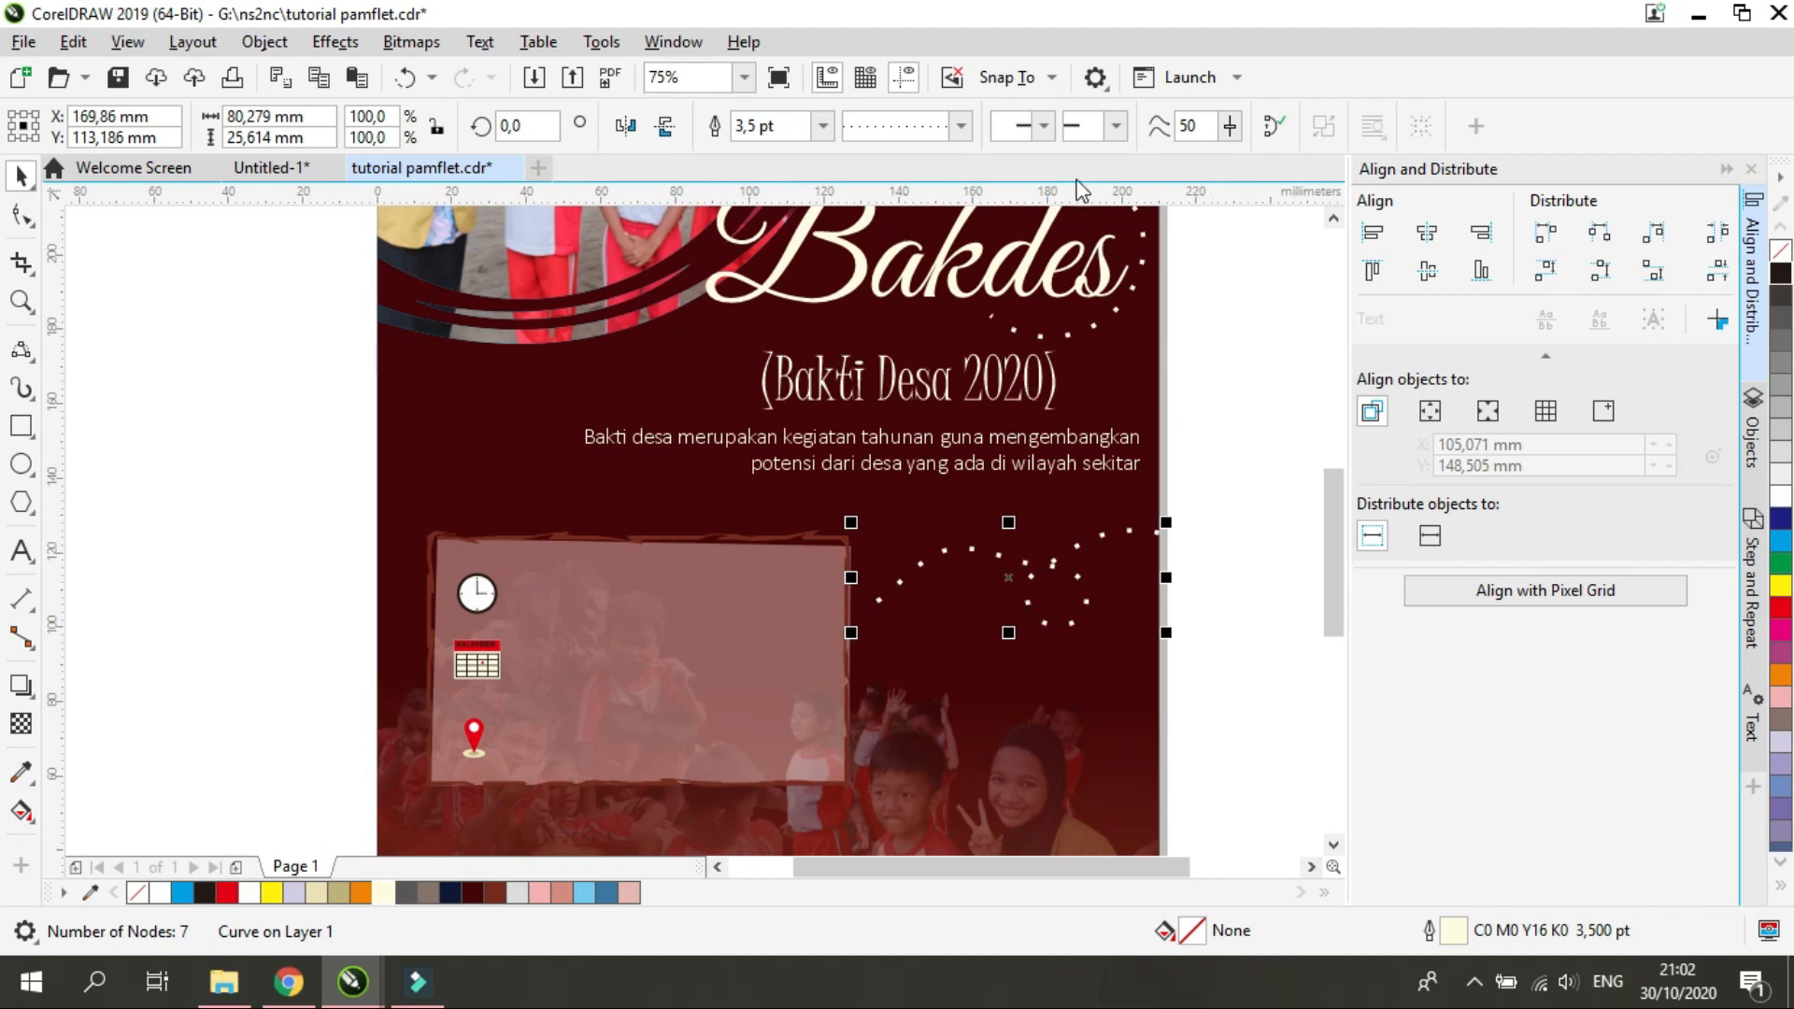
double_click(1454, 933)
drag(951, 268, 588, 297)
click(757, 709)
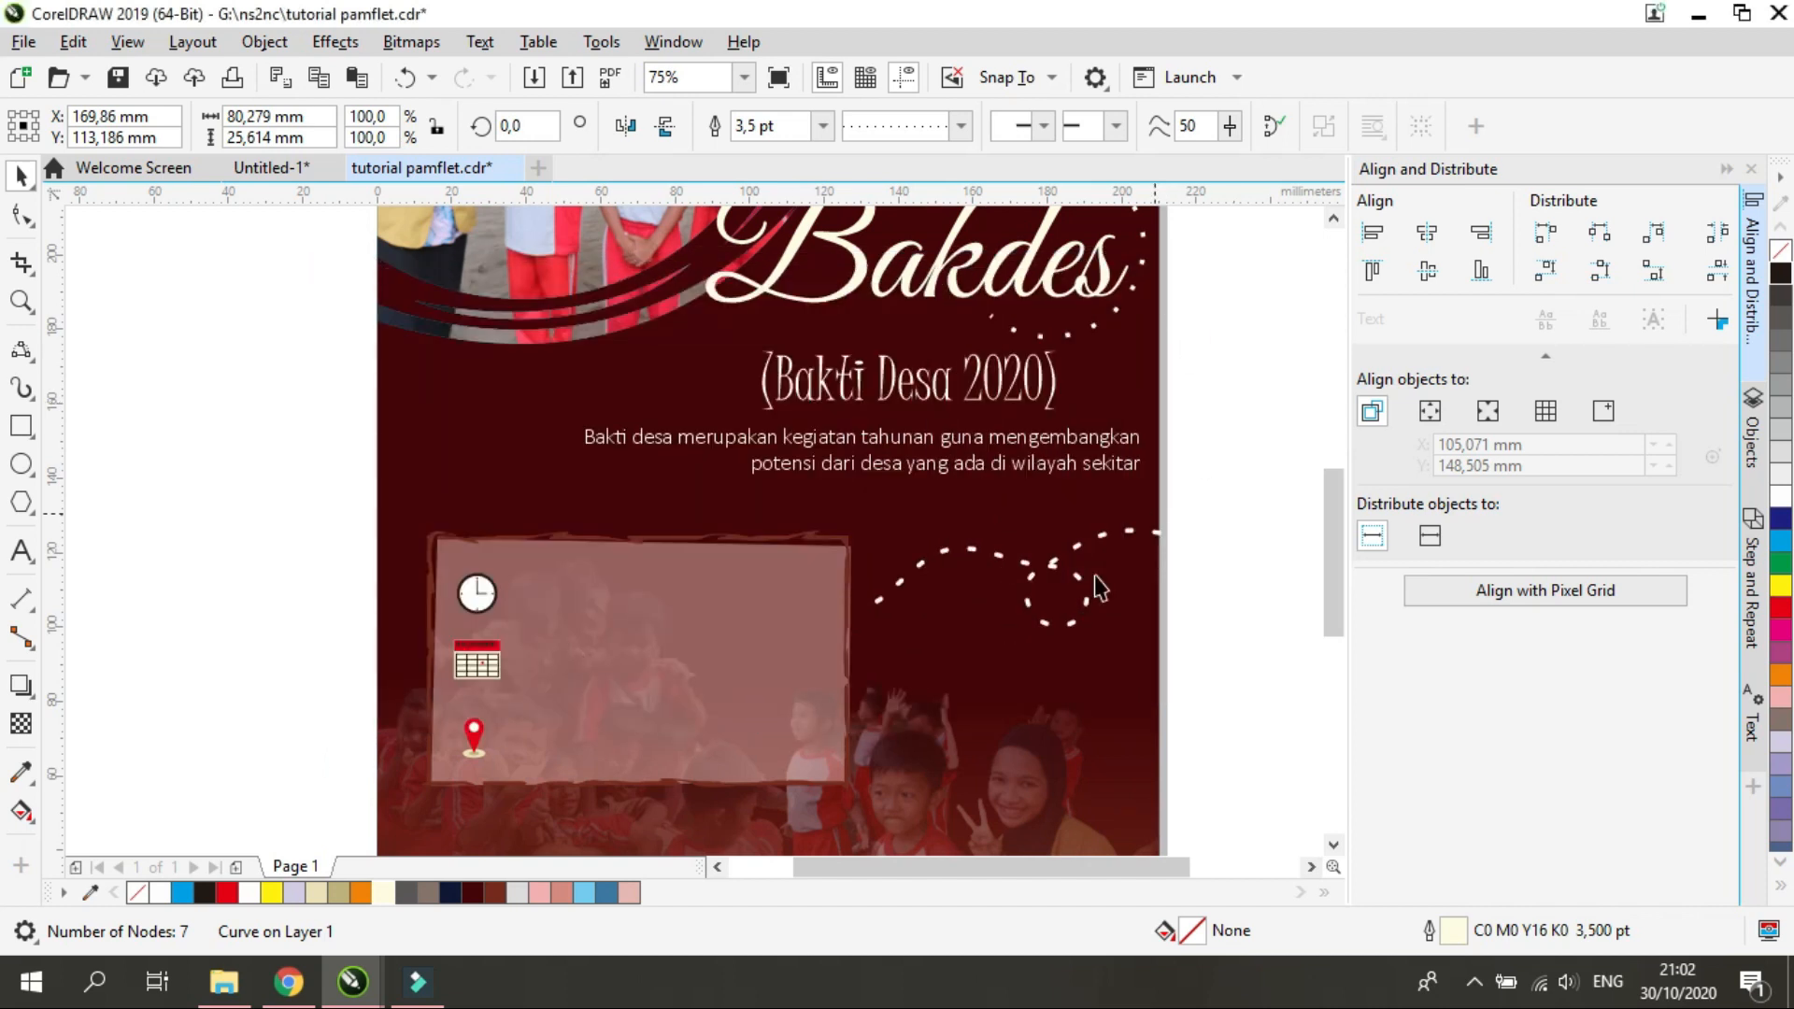
Try other dash patterns on the looped line and reapply the finely dotted style
scroll(1099, 587, up, 2)
double_click(1454, 932)
drag(1001, 264, 627, 353)
click(504, 501)
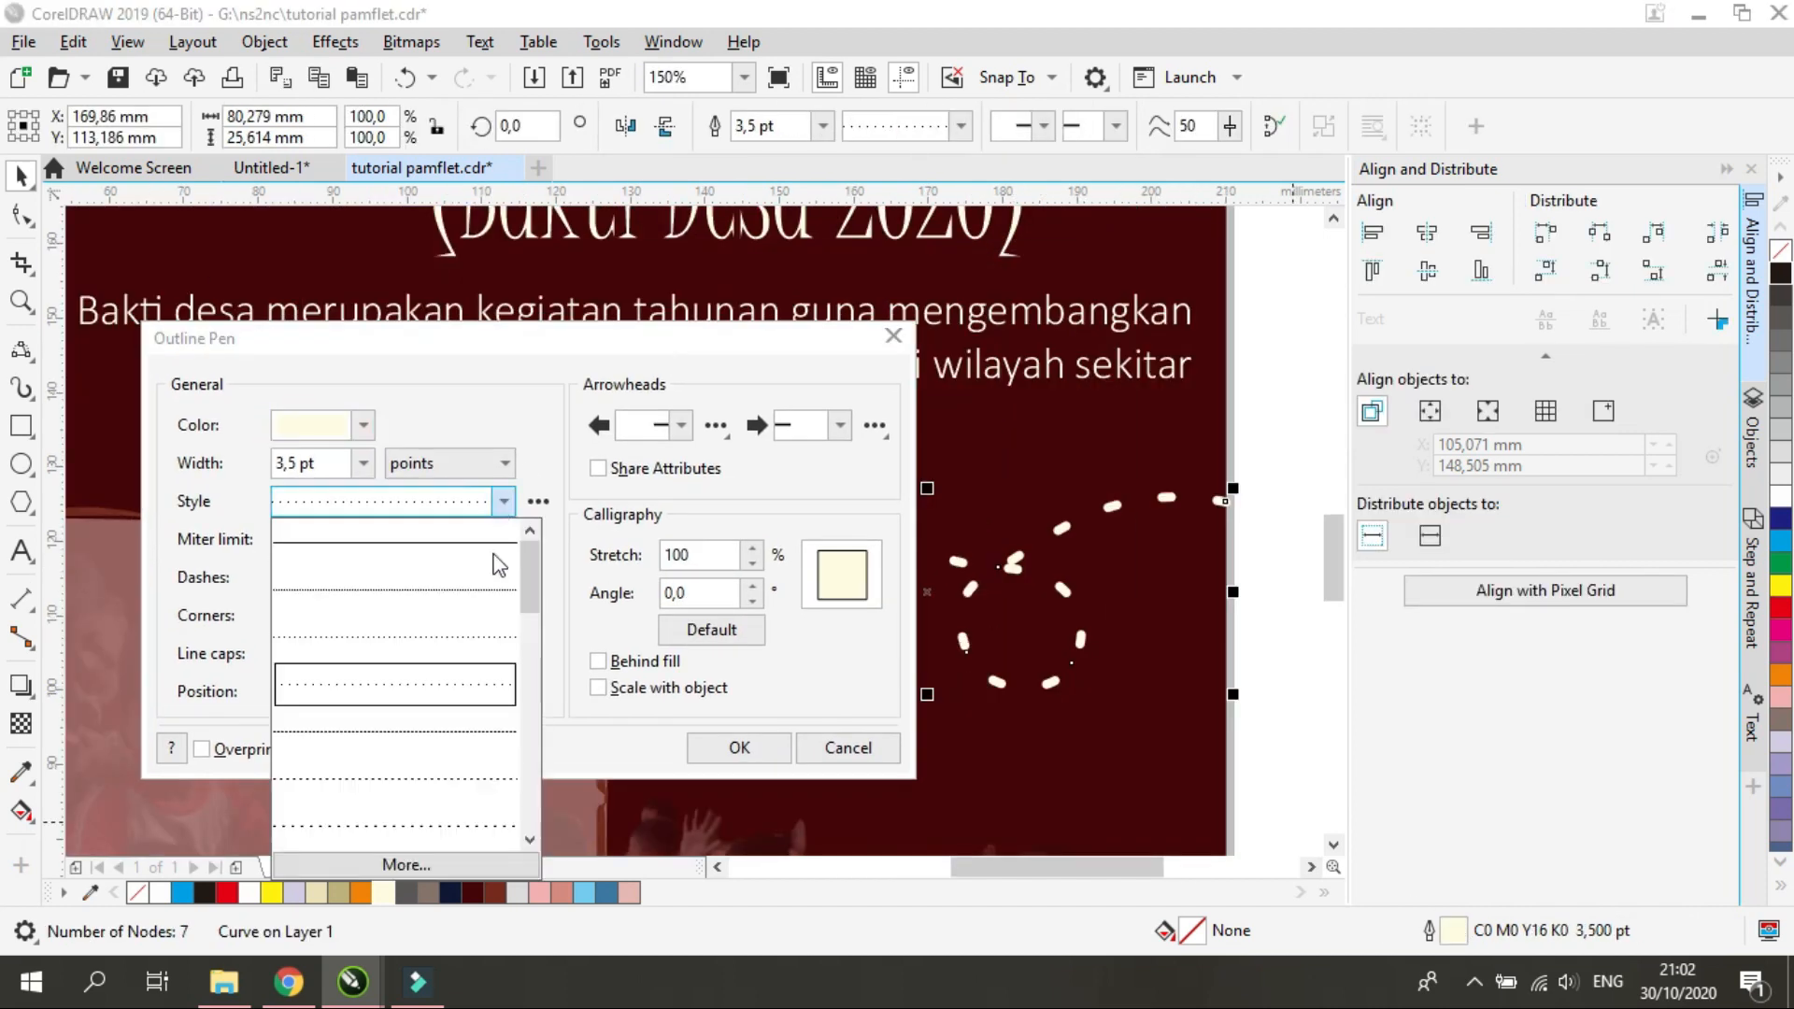
mouse_move(530, 565)
mouse_down()
mouse_move(530, 738)
mouse_move(532, 561)
mouse_up()
click(461, 741)
click(503, 502)
click(545, 821)
click(503, 502)
click(485, 590)
click(739, 748)
Try round corners and square line caps on the looped line's outline
double_click(1448, 931)
drag(967, 265, 649, 394)
click(381, 656)
click(344, 693)
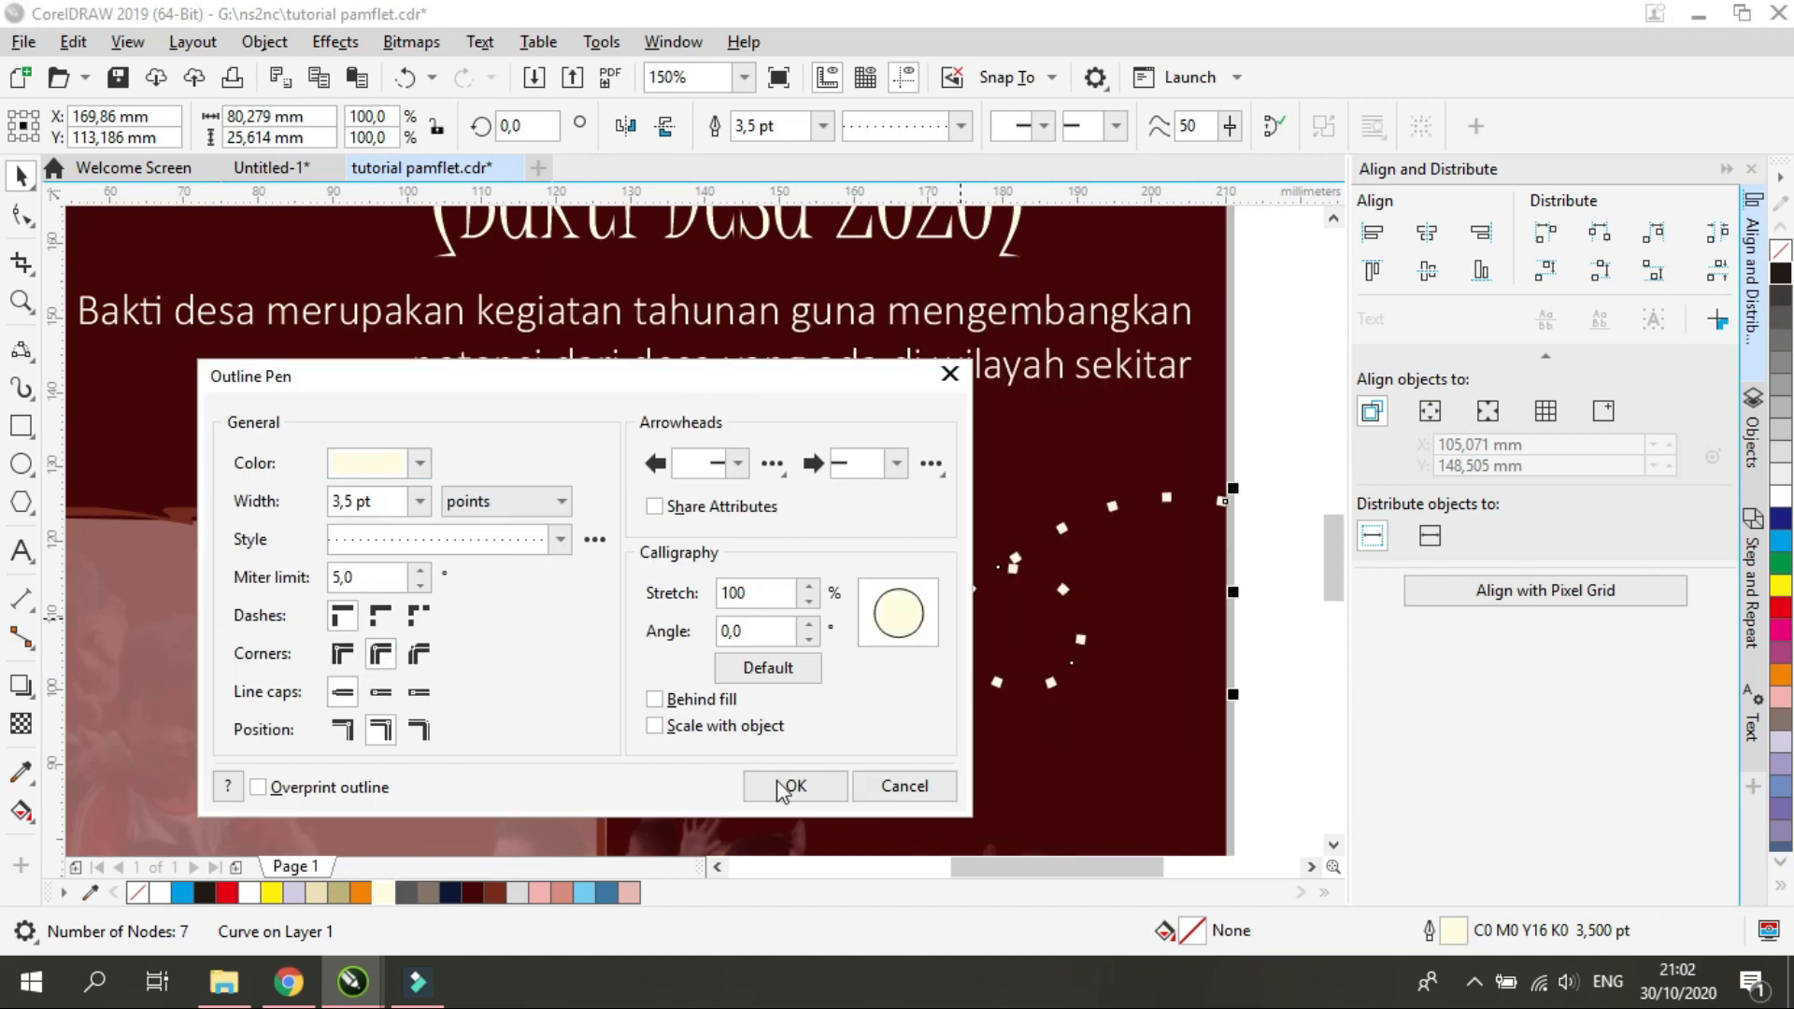
click(790, 786)
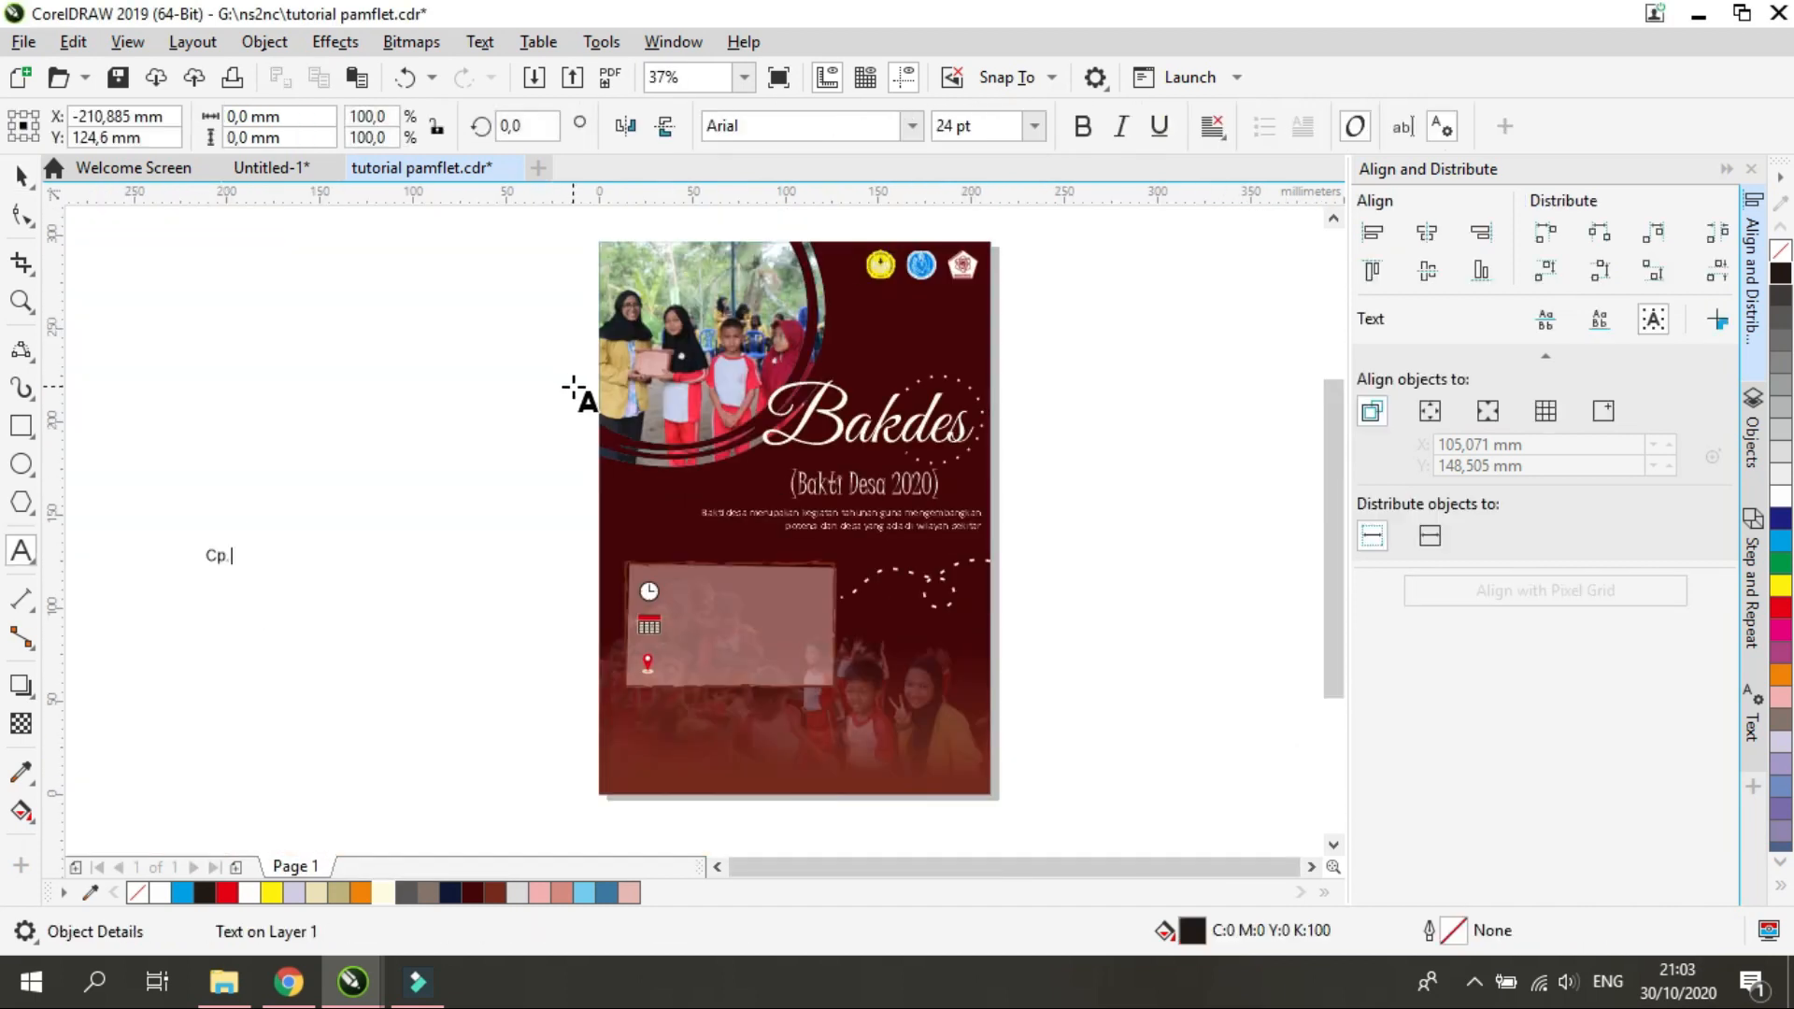
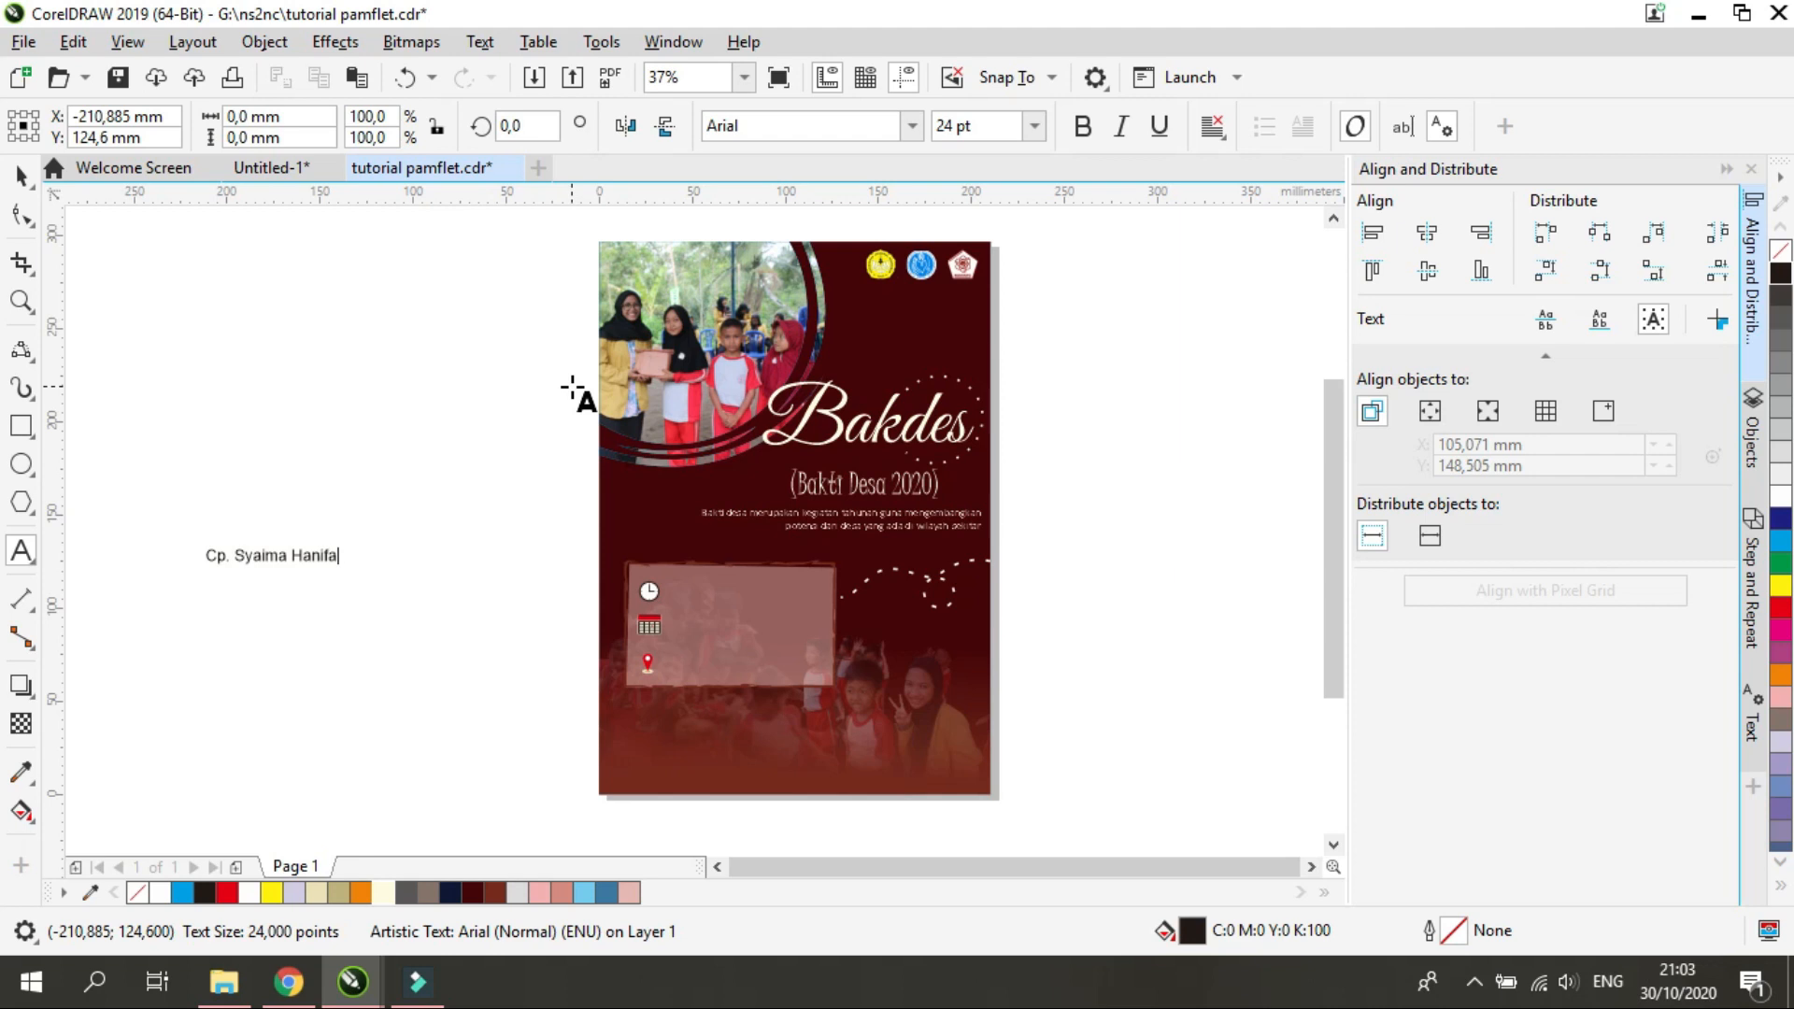
Write a contact line starting with "Cp." with the contact's name and phone number, and place it at the pamphlet's lower-left edge
text( 0823**)
click(21, 176)
drag(324, 557, 733, 780)
Change the contact line to a thin sans-serif font and fill it with the cream colour
click(913, 126)
click(773, 486)
click(383, 893)
Replace the contact line's font with a heavier, more readable sans-serif one
scroll(725, 772, up, 2)
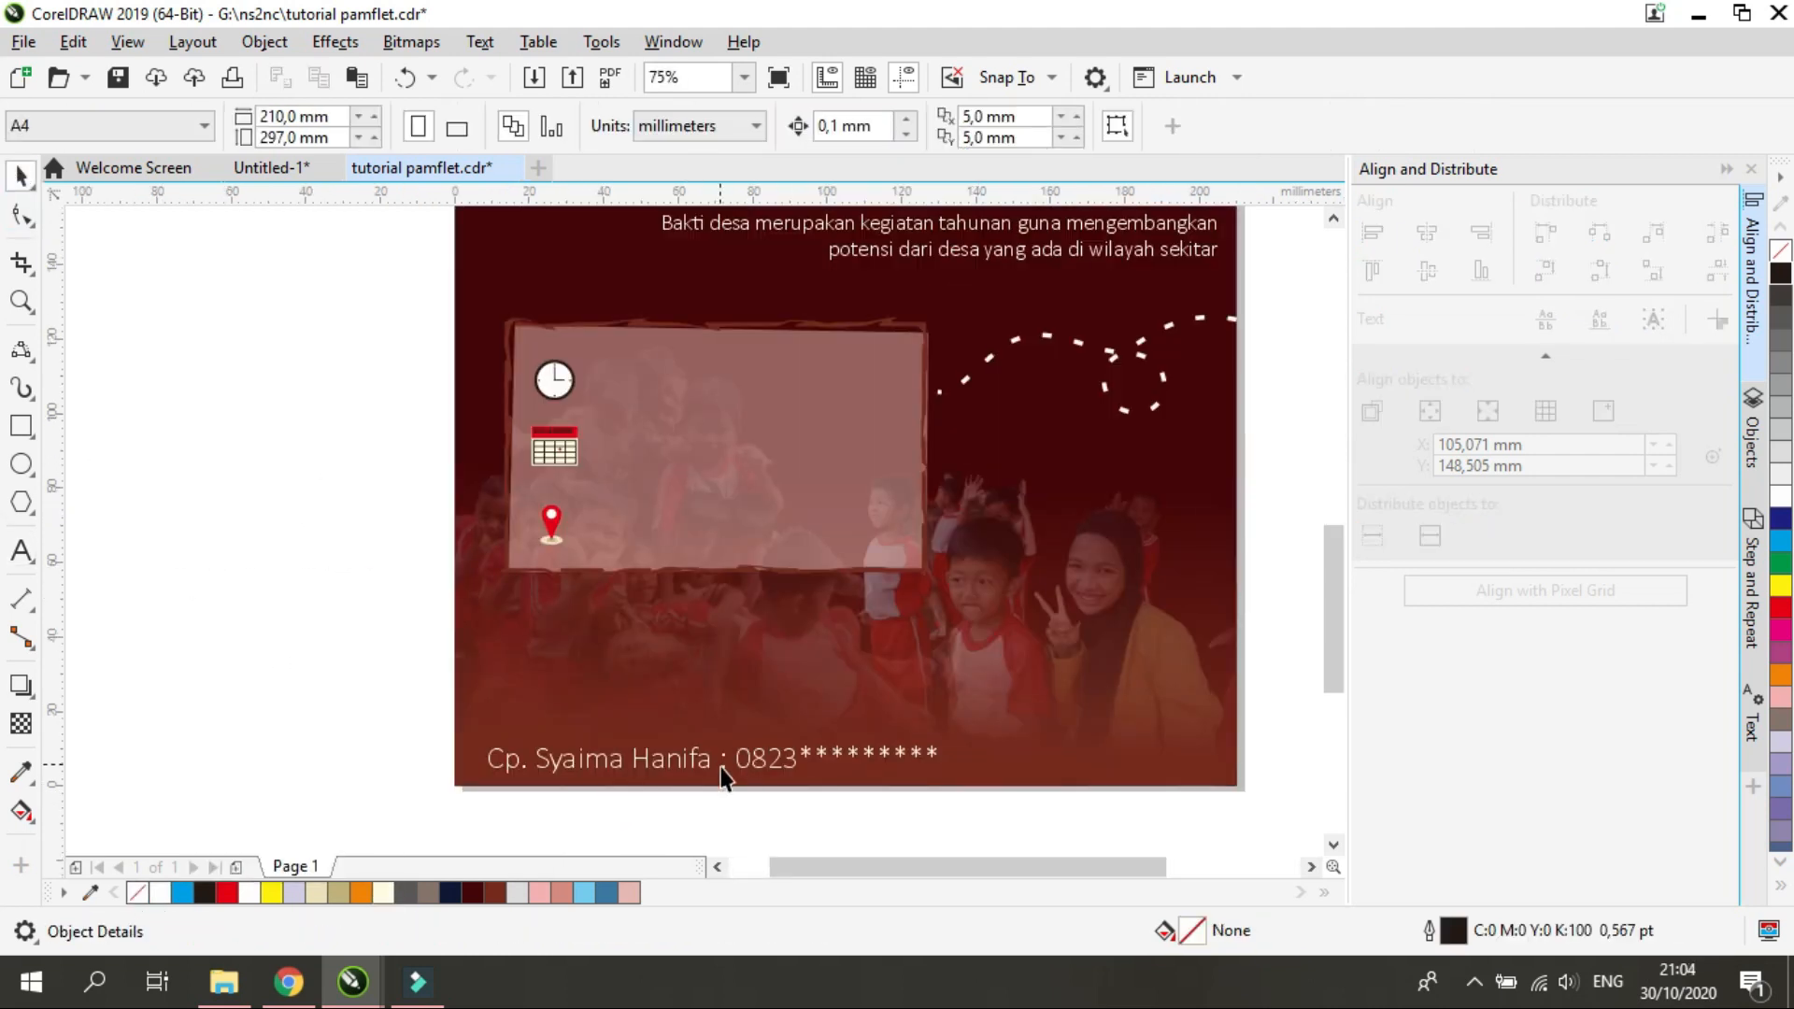
click(911, 125)
click(1023, 385)
click(913, 131)
click(913, 131)
click(913, 130)
mouse_move(1020, 381)
click(1139, 456)
Set the contact line's font size to 20 pt and check it against the whole layout
scroll(274, 436, down, 1)
click(996, 126)
text(20)
key(Return)
click(503, 651)
scroll(731, 526, up, 3)
scroll(718, 452, up, 1)
scroll(684, 520, down, 1)
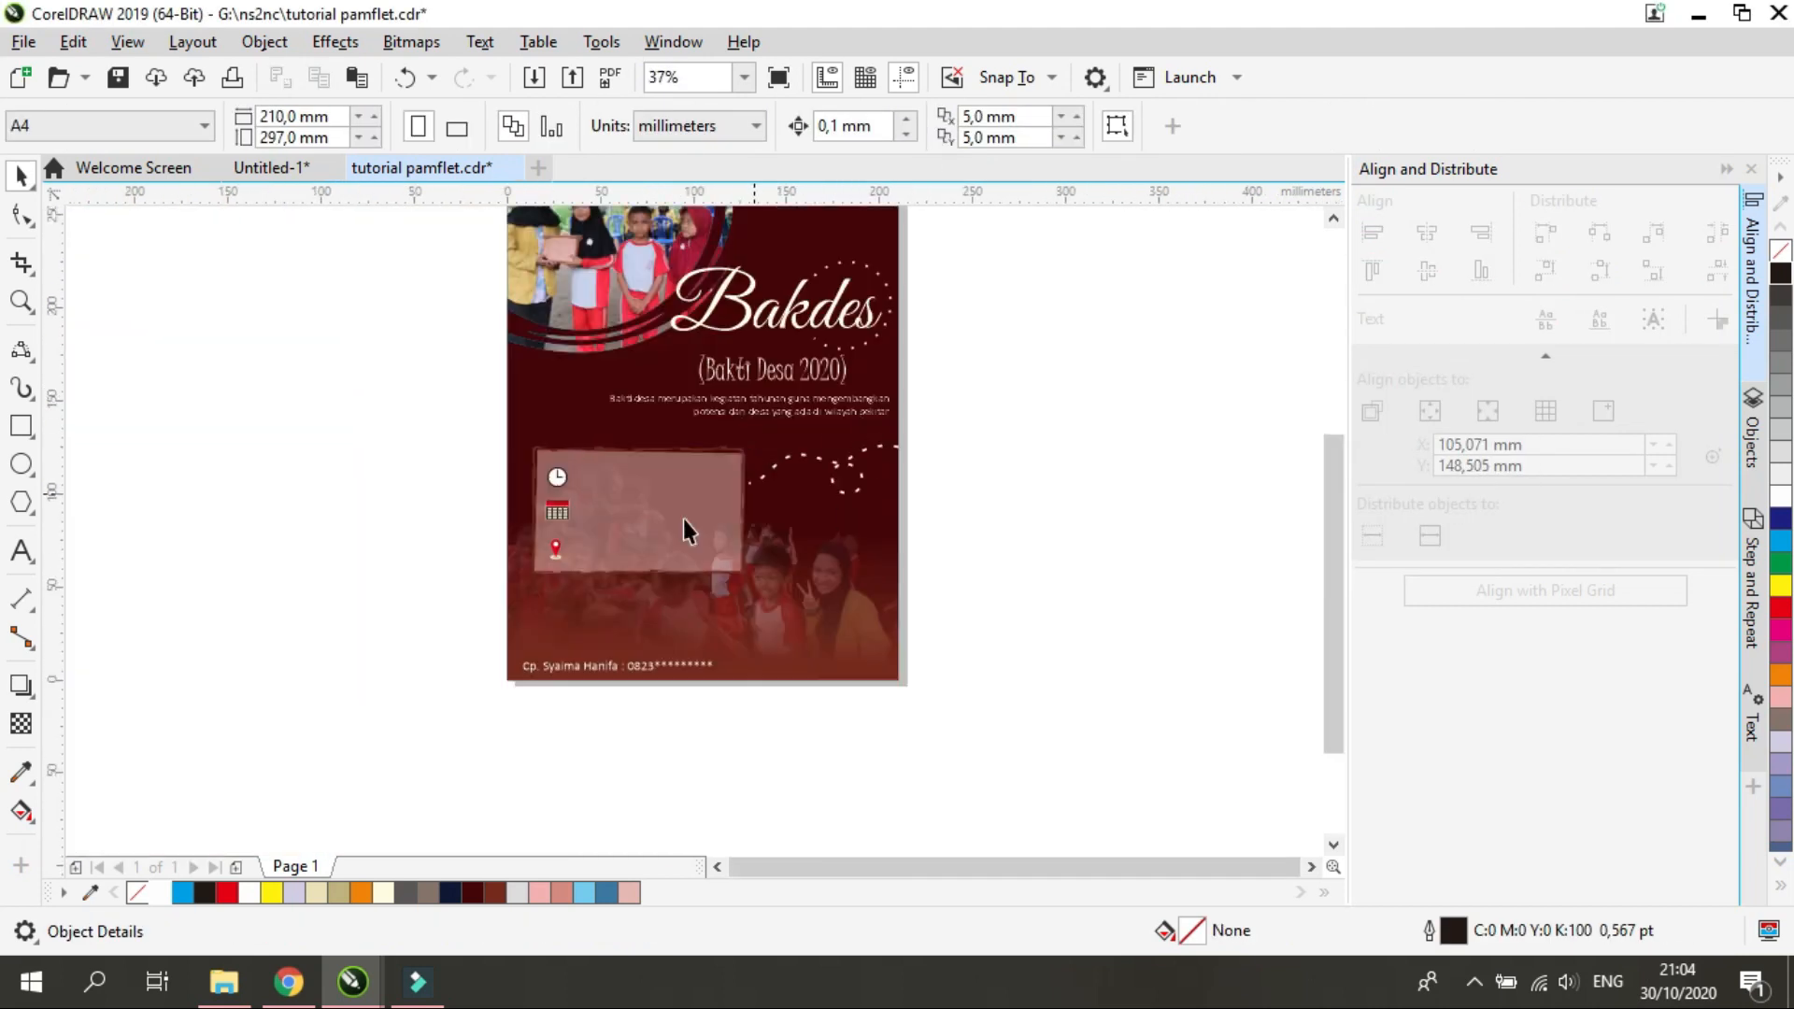
Add the text "15.00 - selesai" and place it beside the clock icon in the details panel
click(20, 551)
click(247, 461)
text(15.00 - selesai)
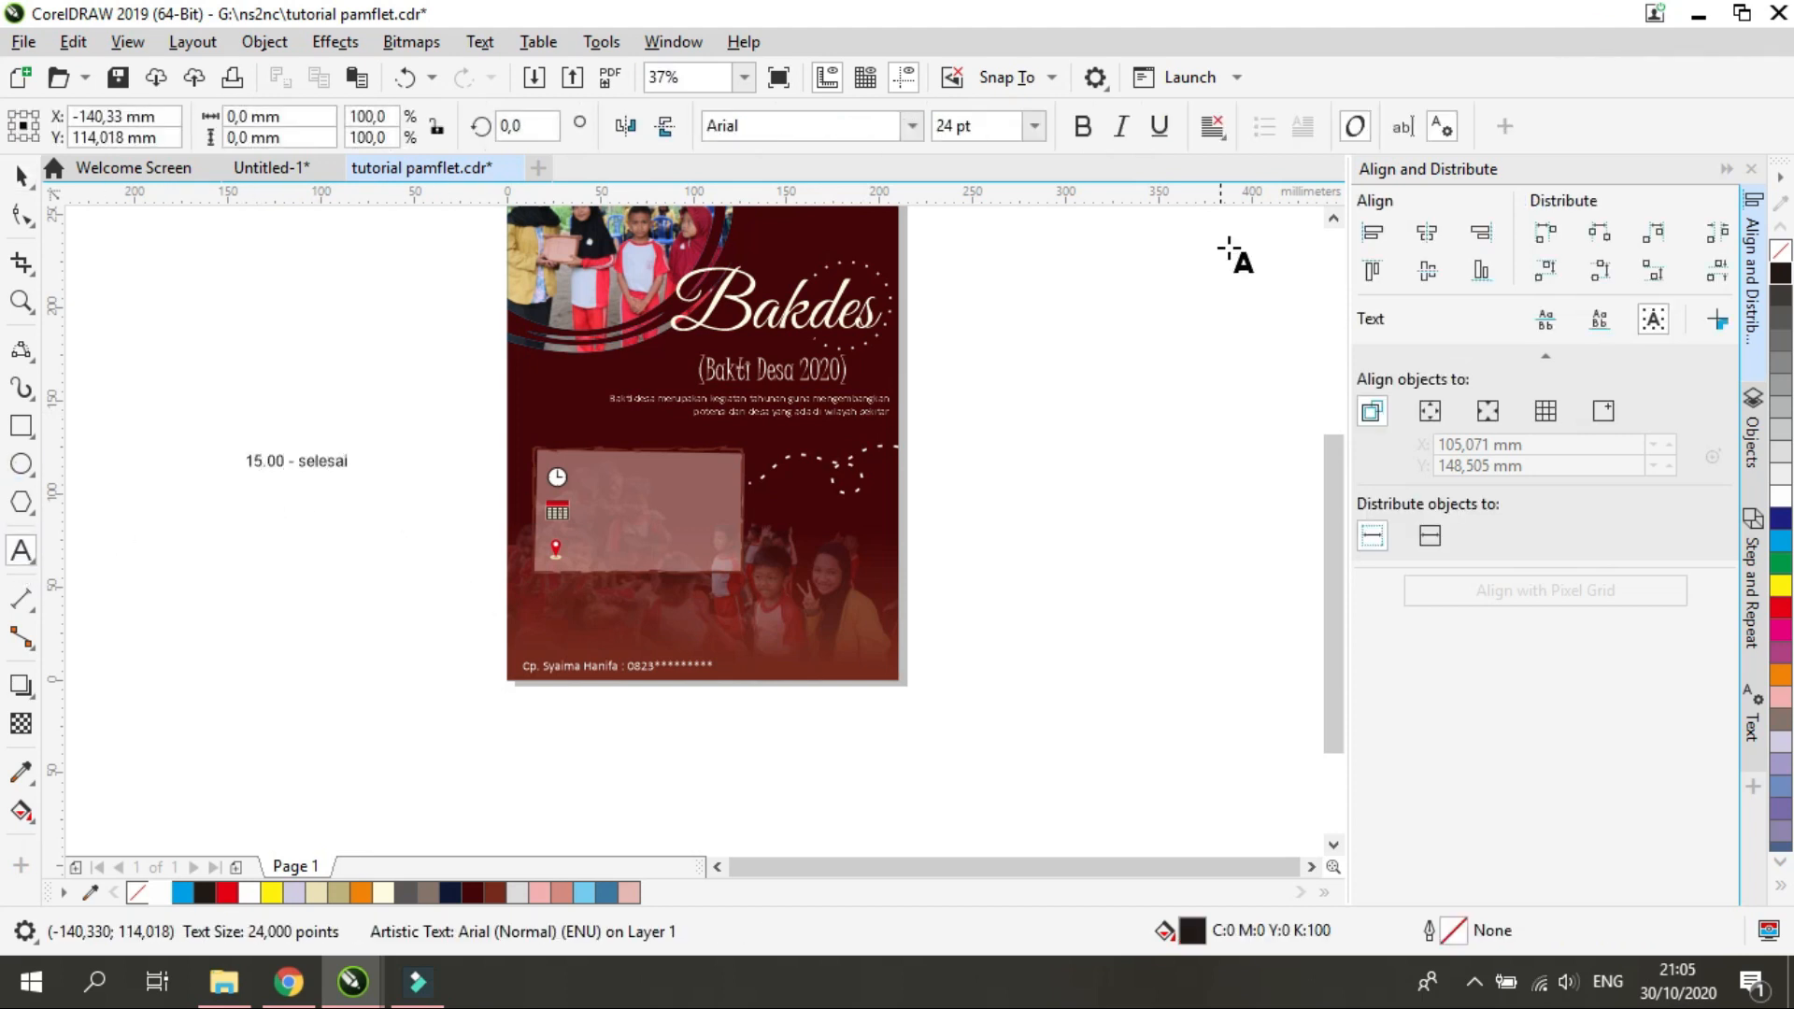
drag(338, 467, 581, 469)
Add "25 Mei 2020" beside the calendar icon and the village name starting with "Desa" beside the location pin
click(254, 489)
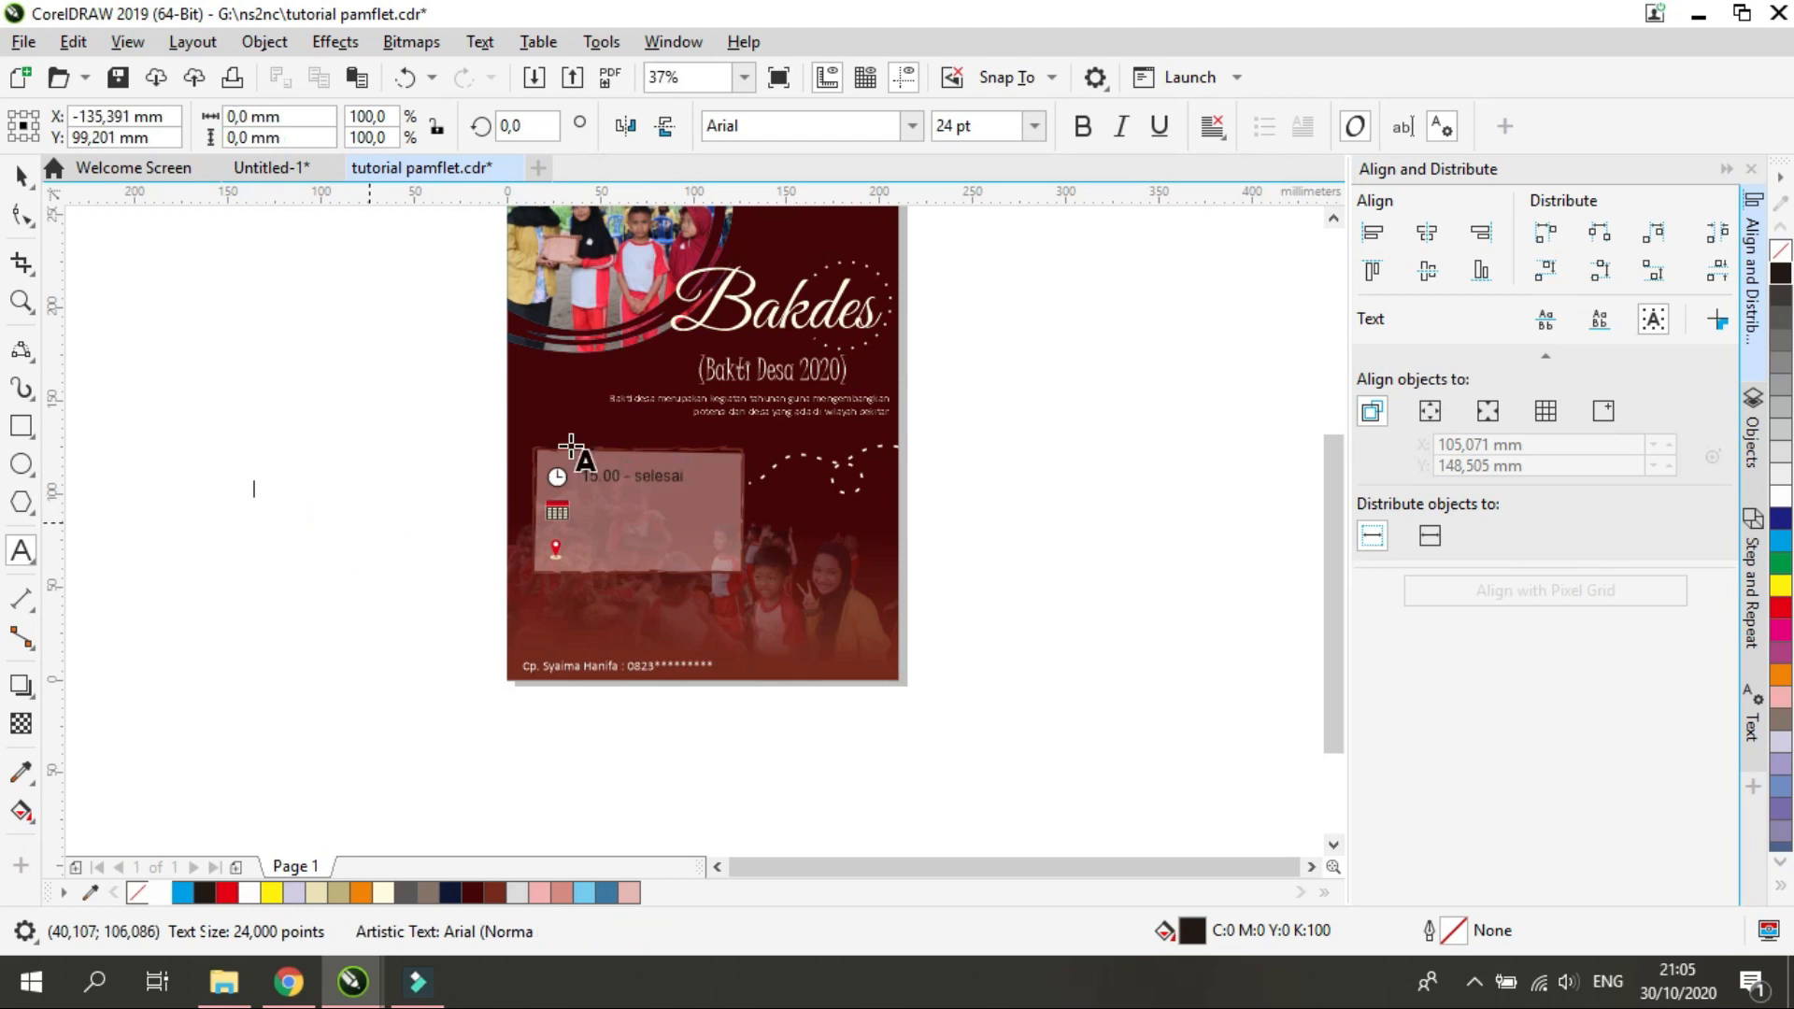
text(25 Mei 2020)
drag(299, 489, 624, 509)
click(325, 484)
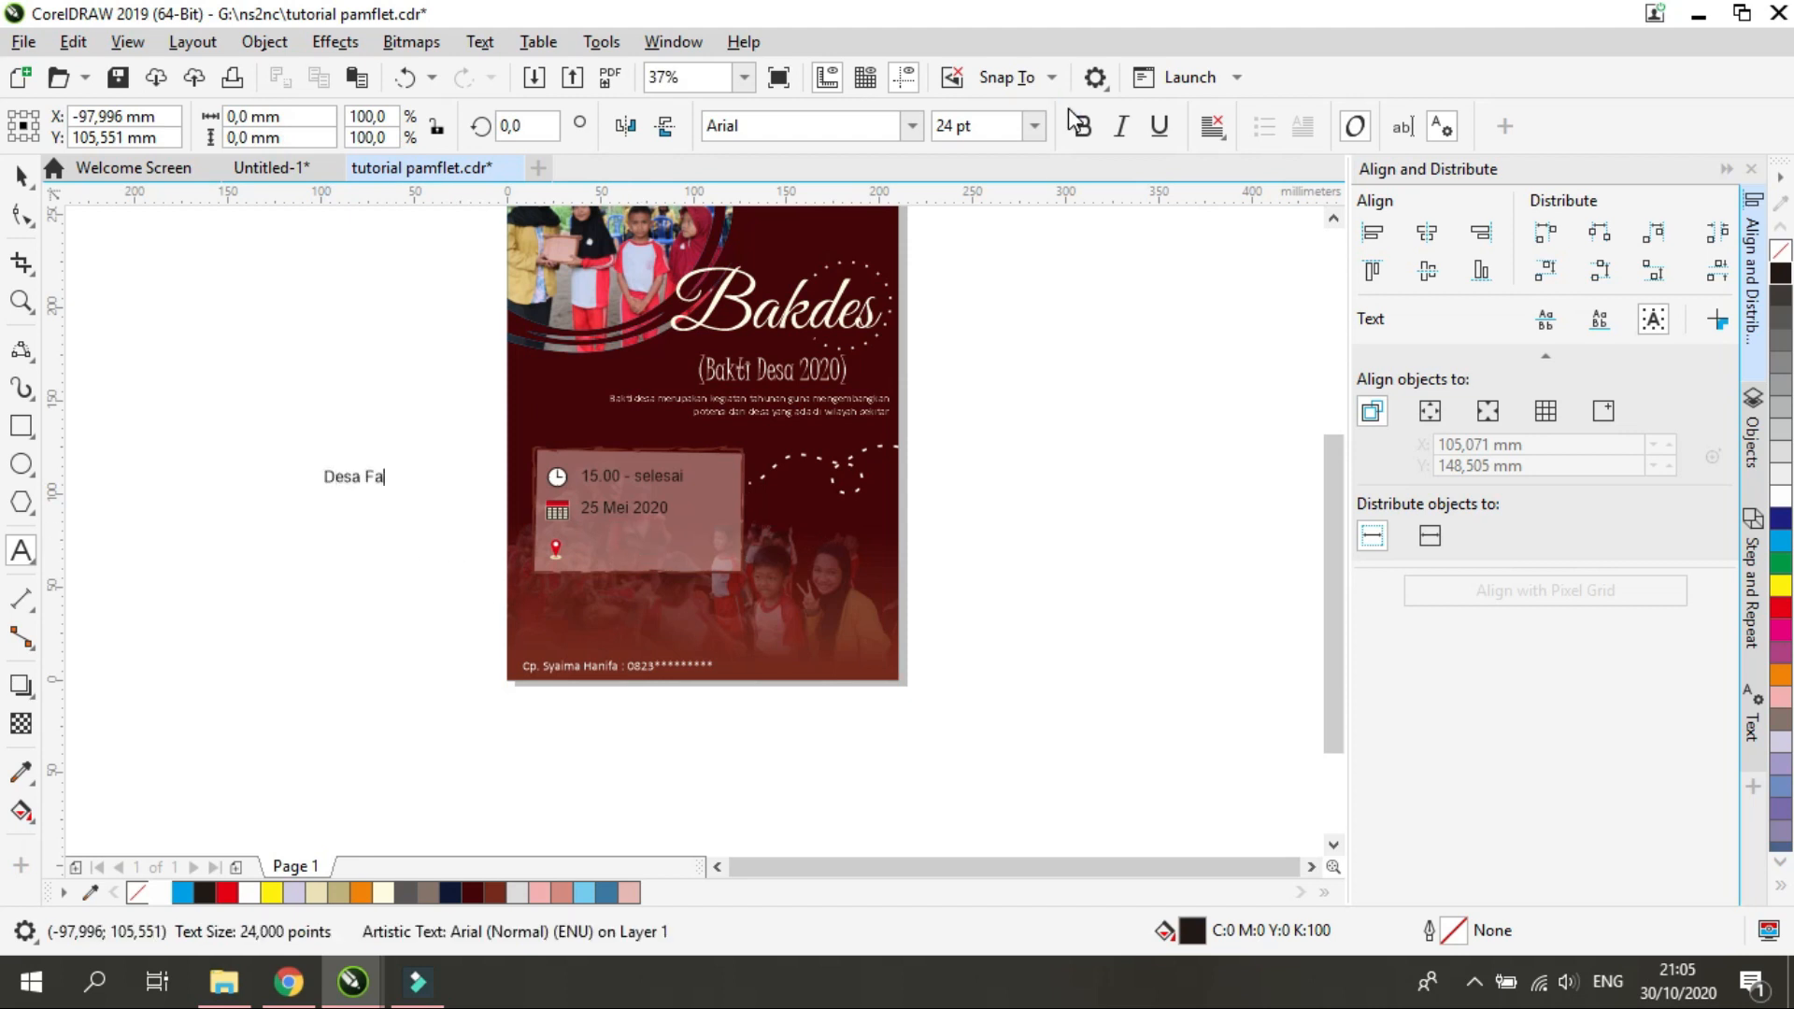
drag(383, 477, 640, 549)
Change the font of the time, date and place texts in the details panel to Calibri
click(20, 174)
shift+click(645, 510)
shift+click(647, 479)
click(911, 127)
click(901, 213)
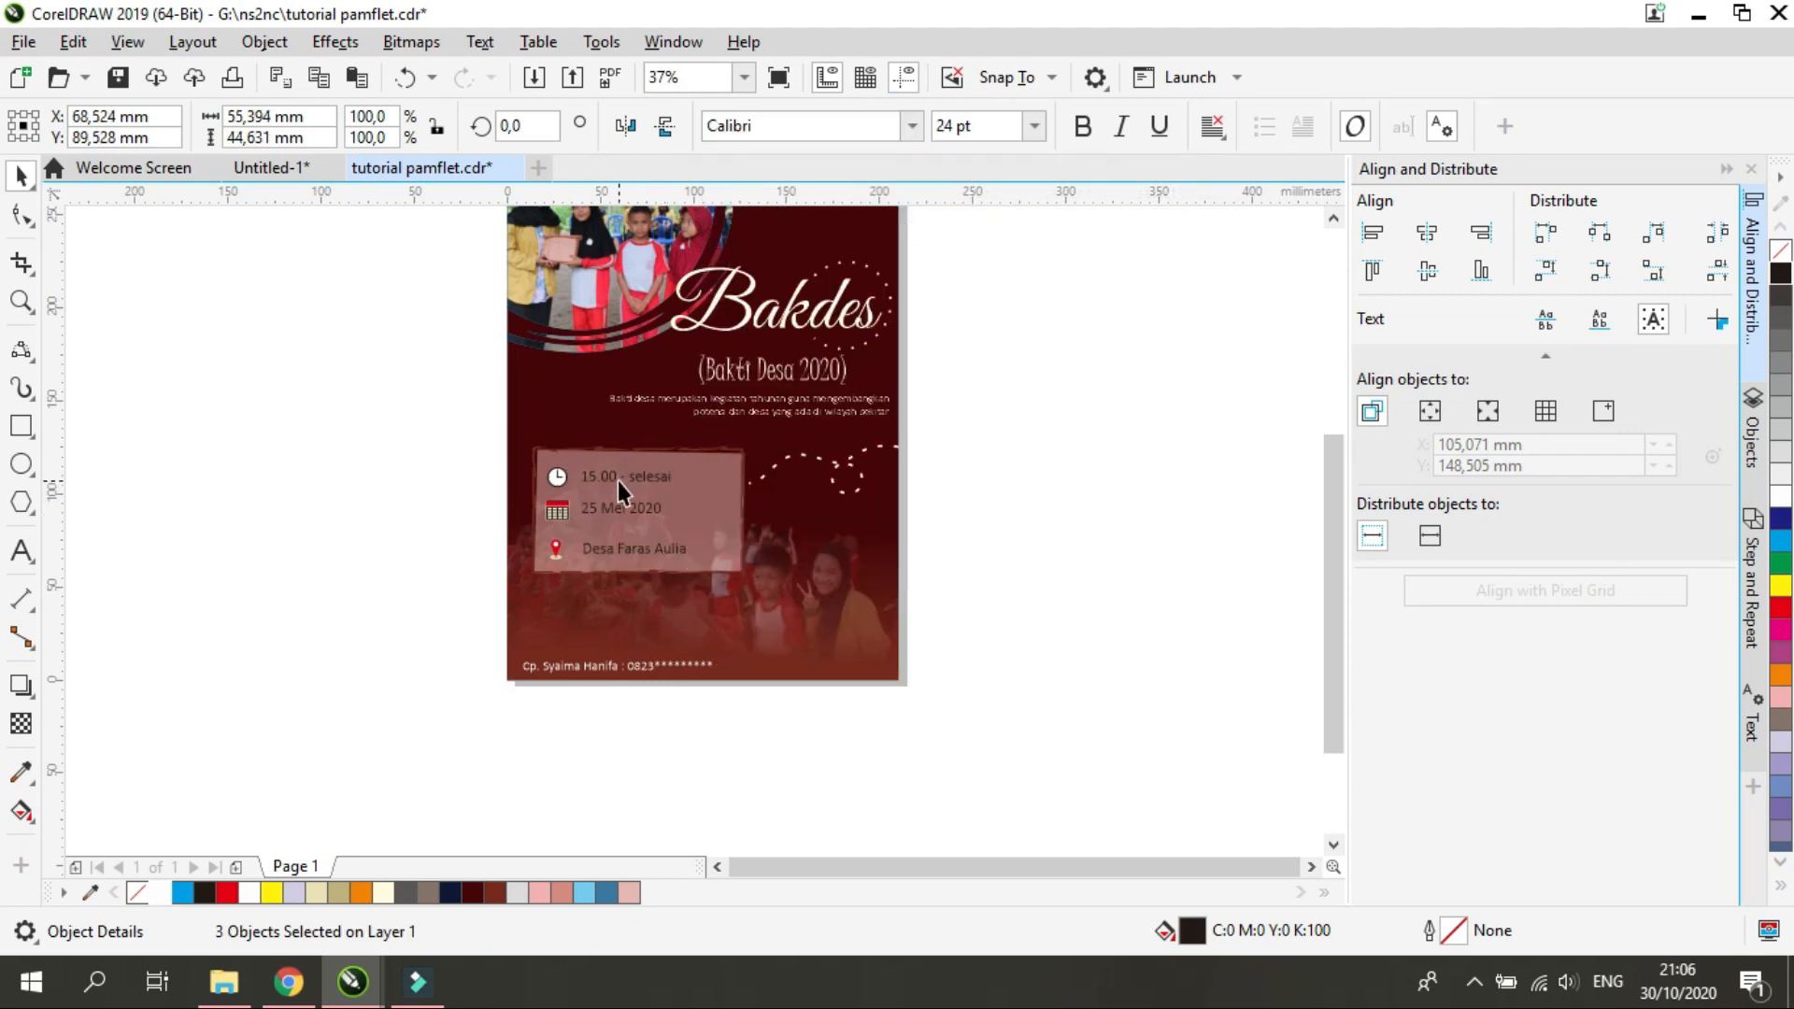
Fill the details panel's three texts with white and enlarge them slightly beside their icons
scroll(619, 480, up, 2)
click(614, 482)
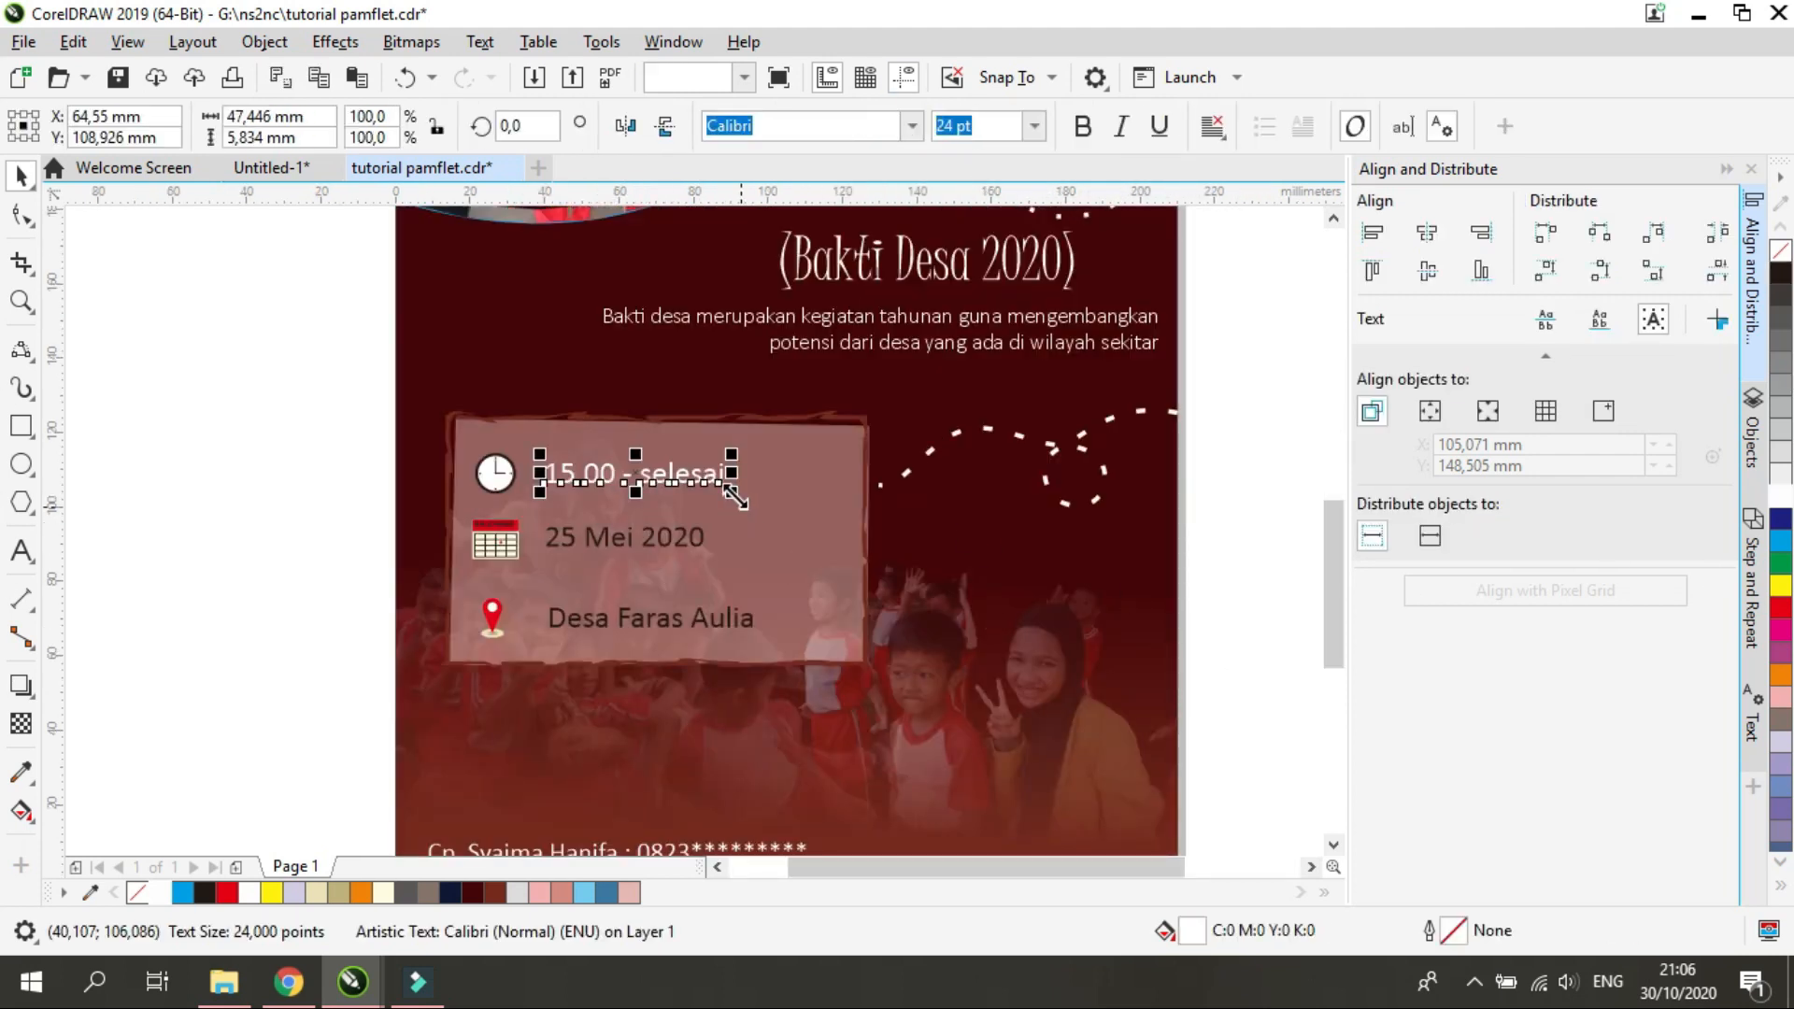
drag(731, 493, 772, 501)
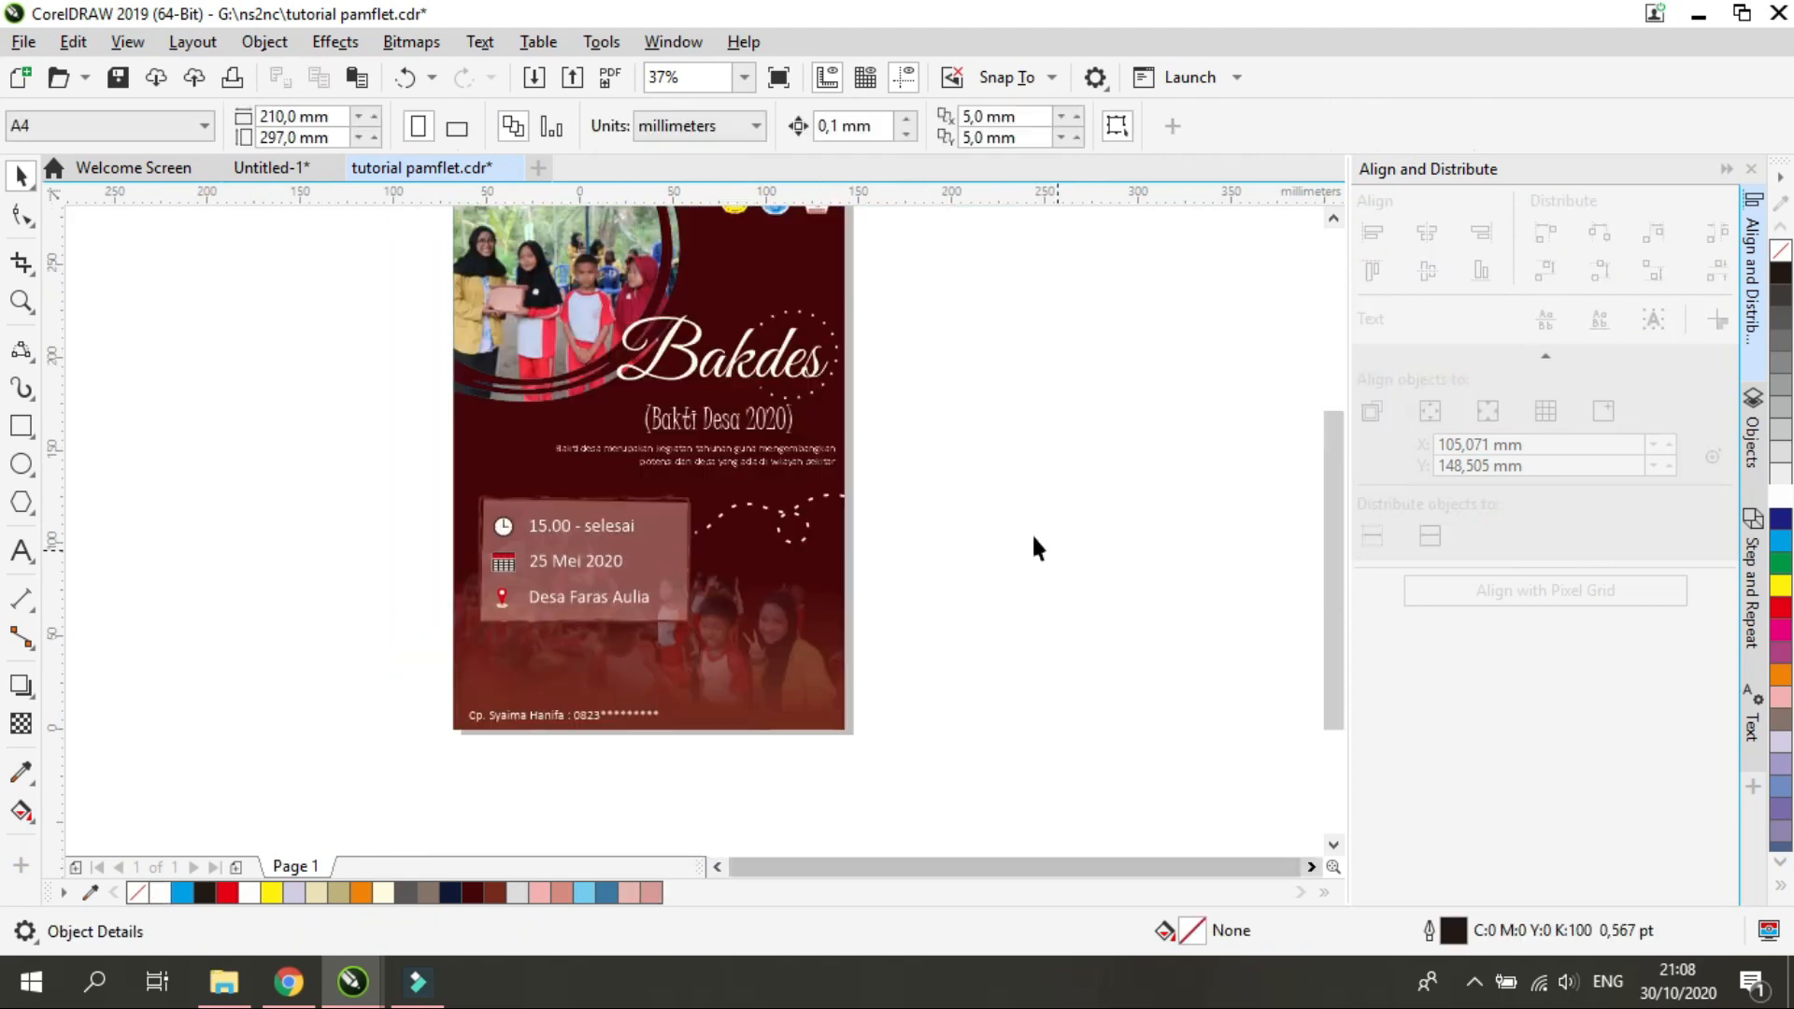
scroll(1031, 533, down, 1)
scroll(870, 471, up, 1)
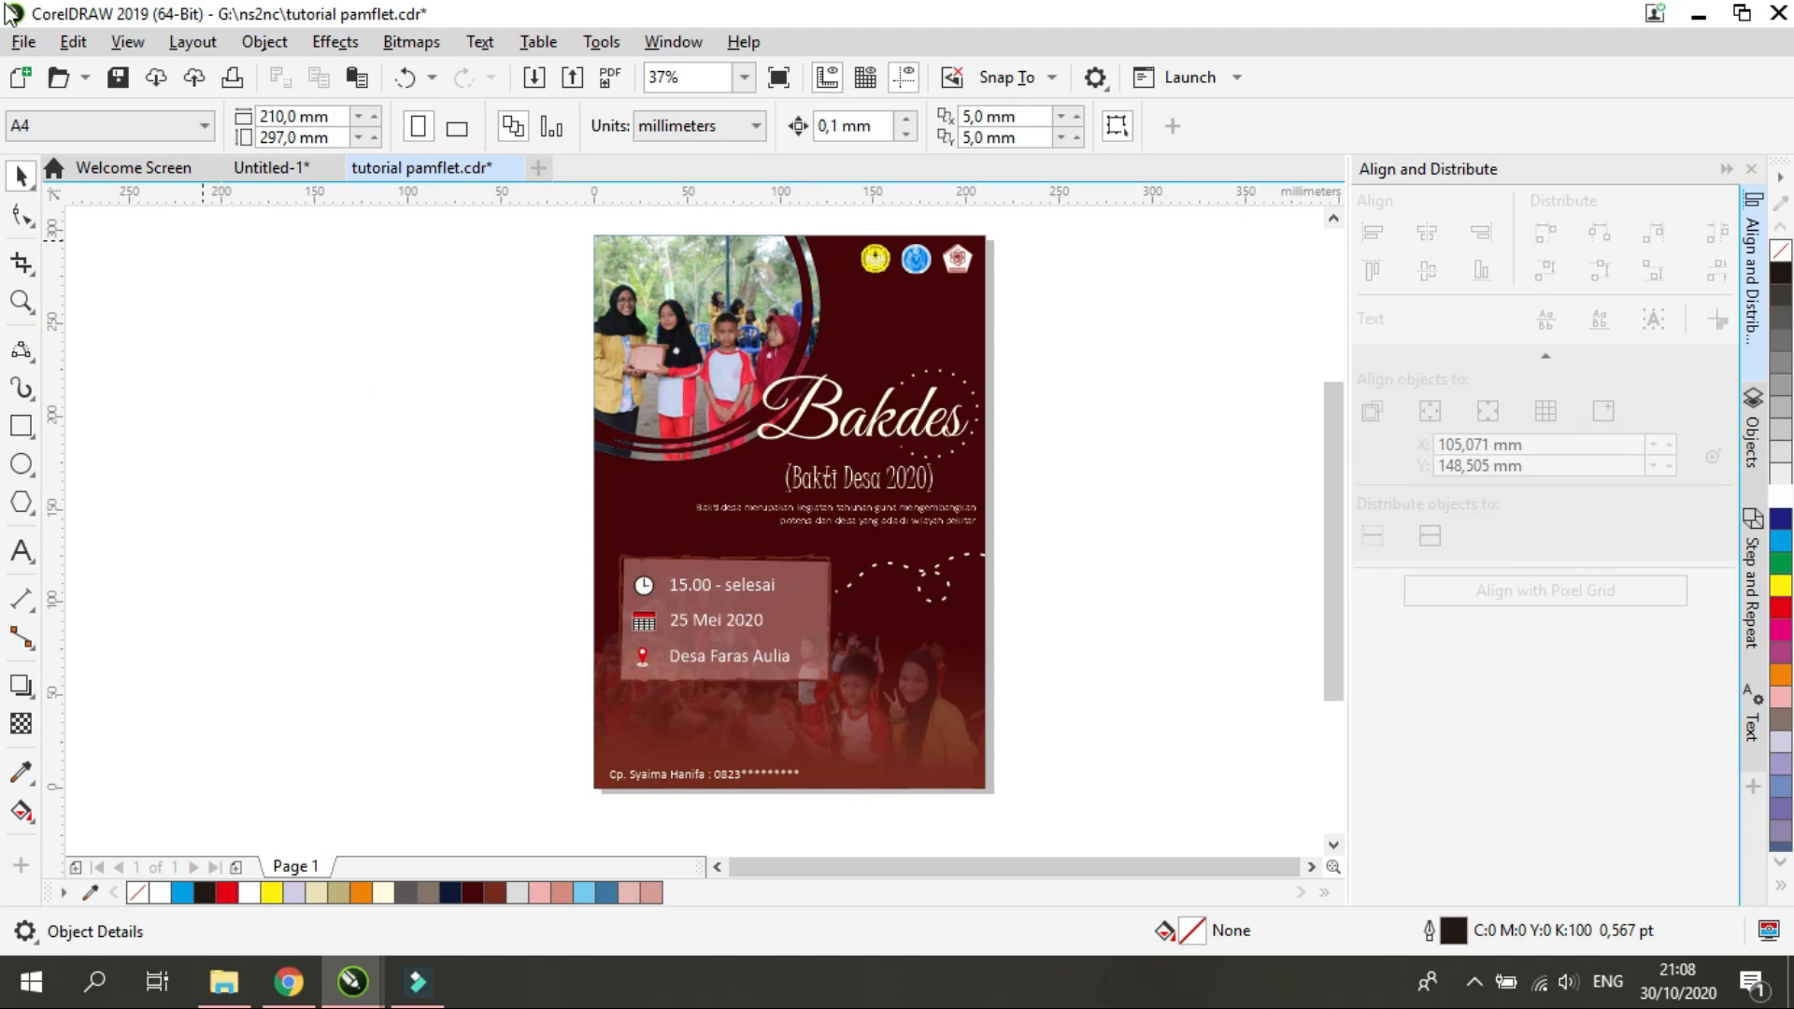
click(21, 42)
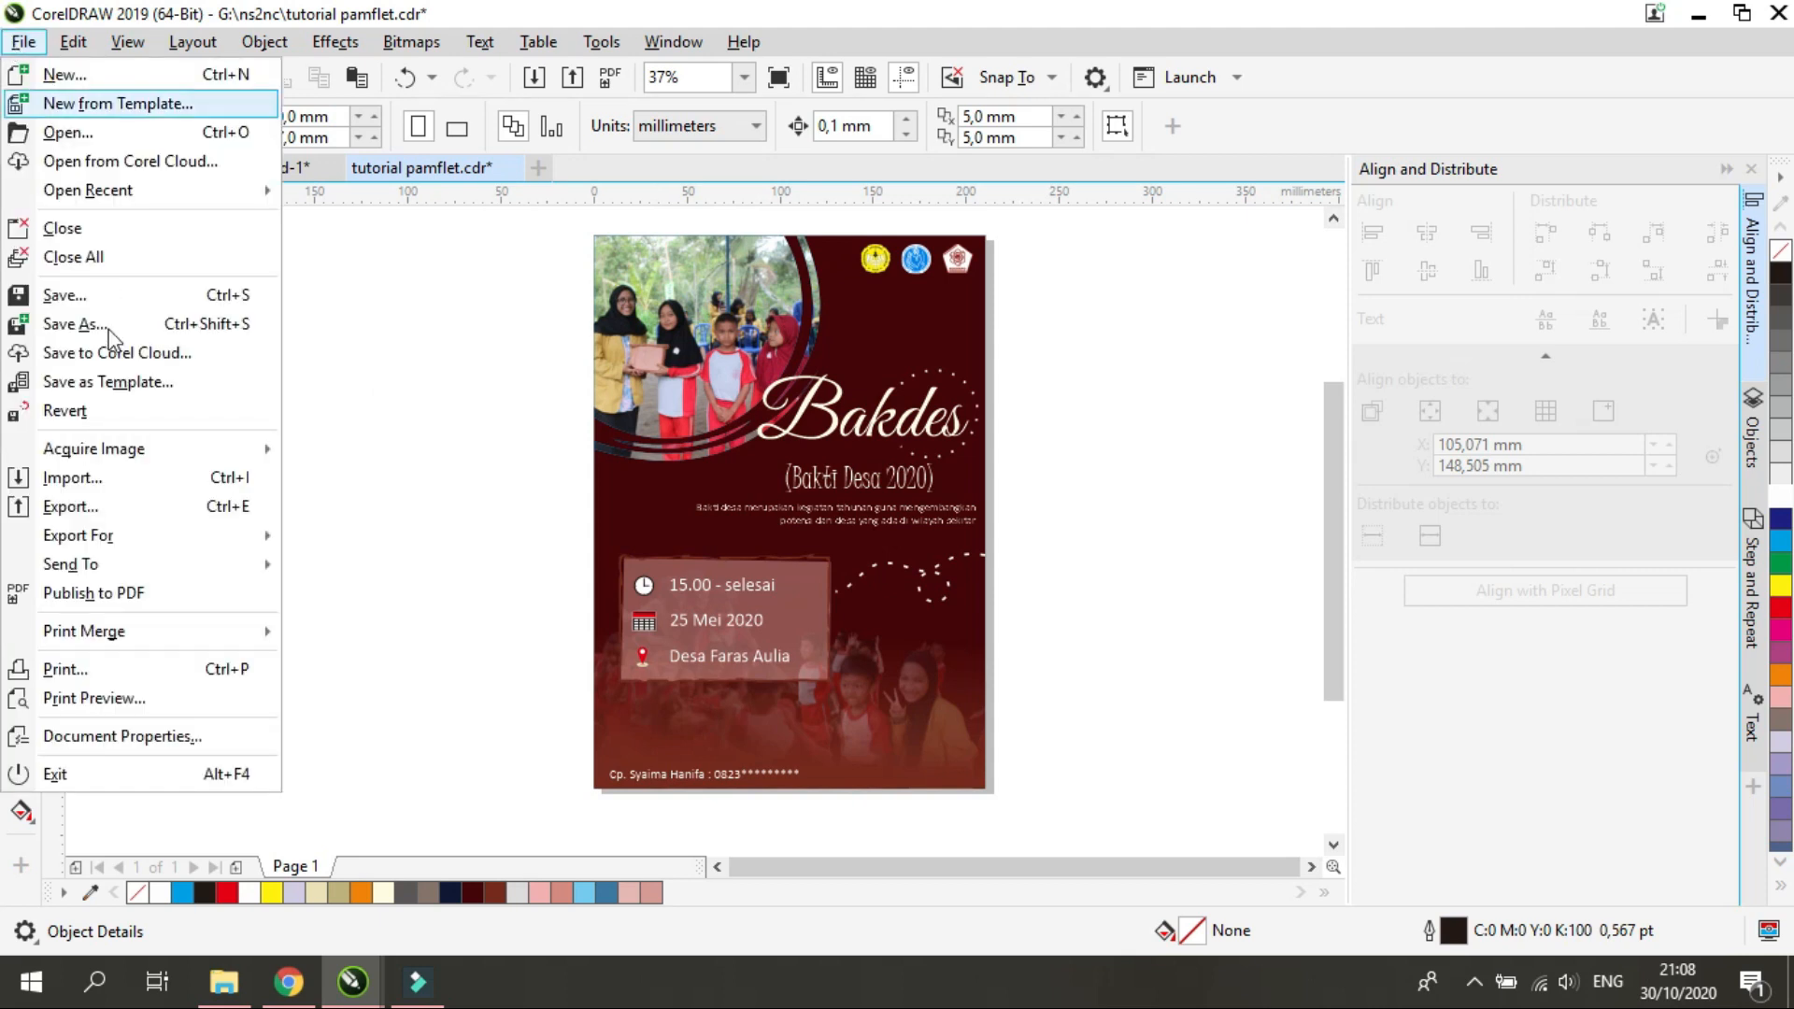
click(120, 510)
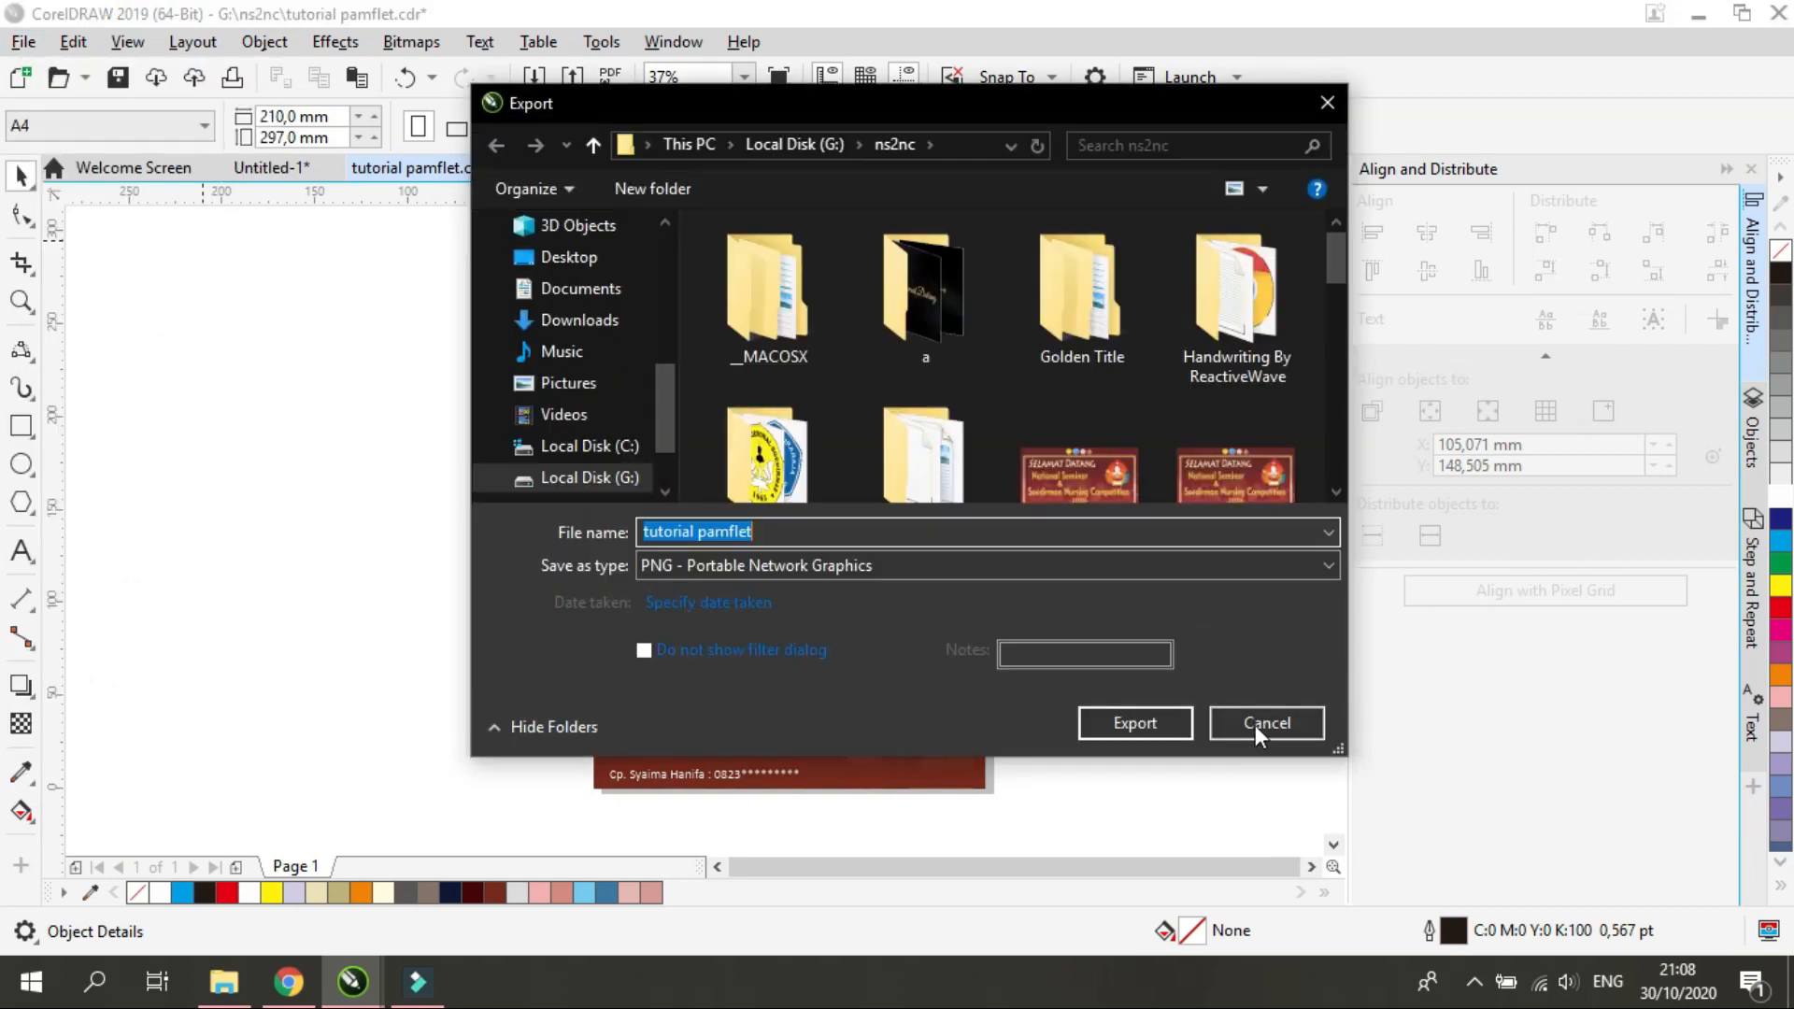
click(1254, 719)
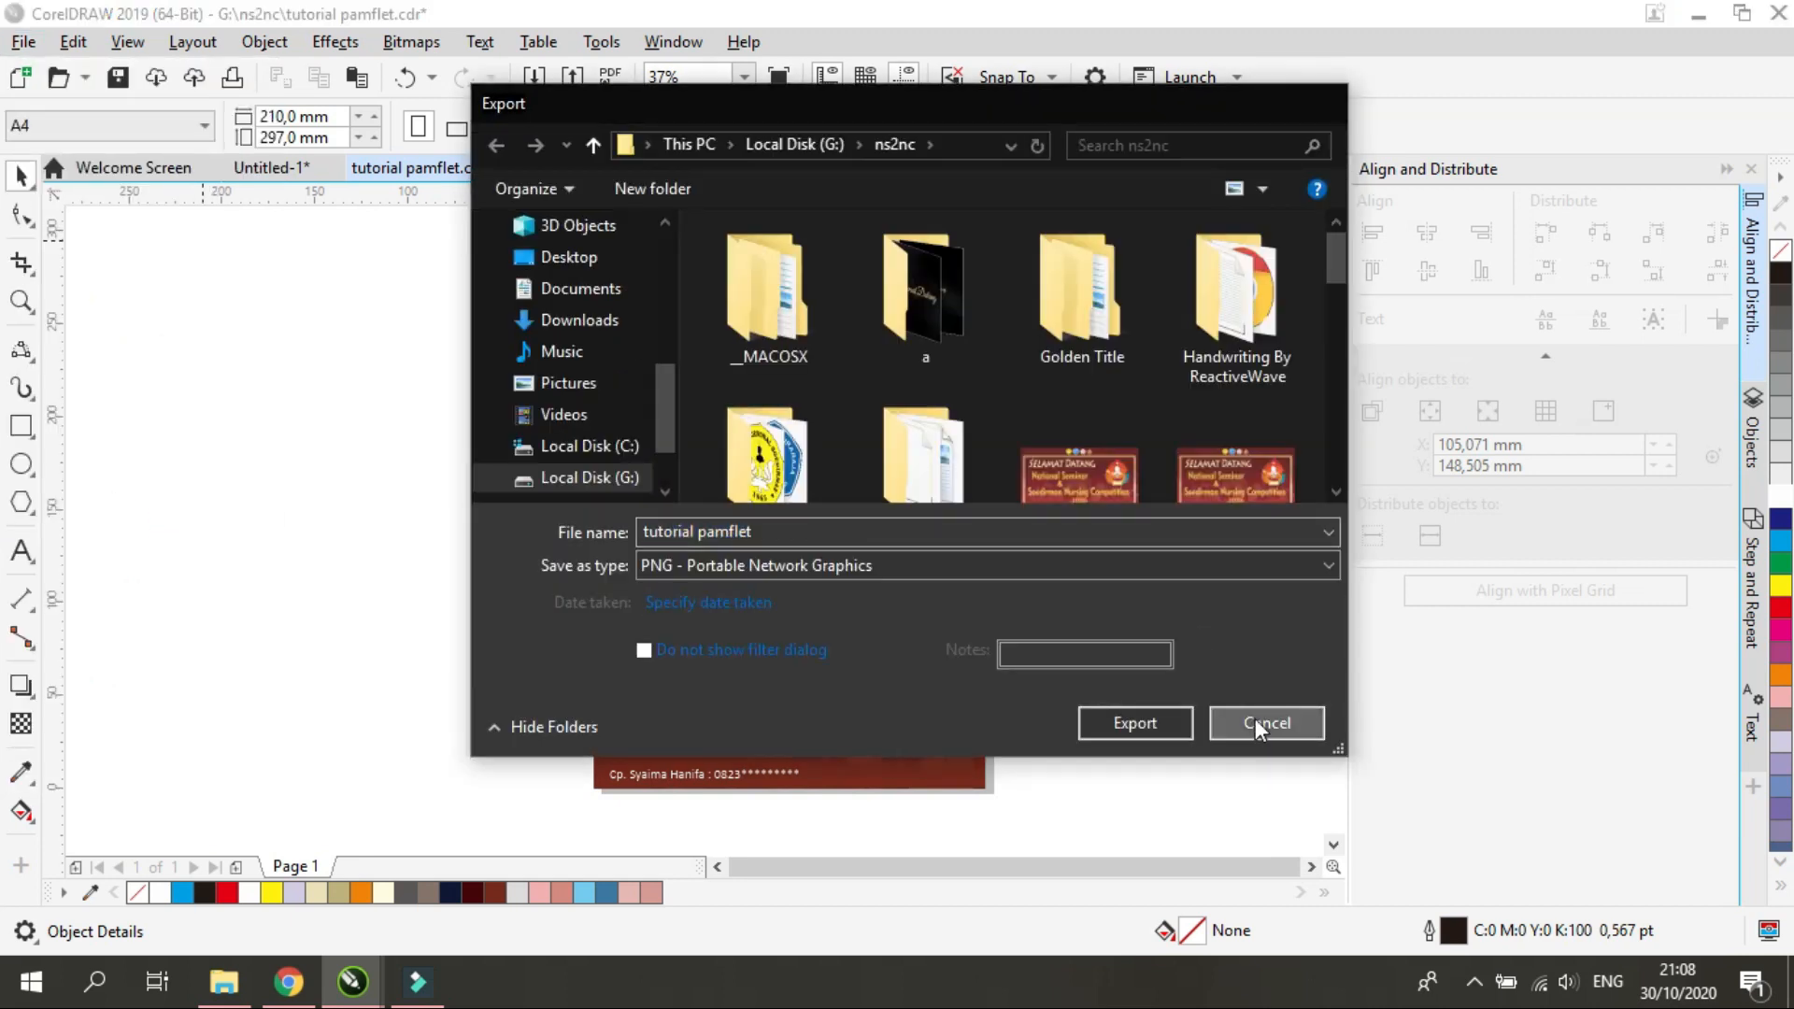
Start exporting the pamphlet and choose PNG - Portable Network Graphics as the file type
key(ctrl+e)
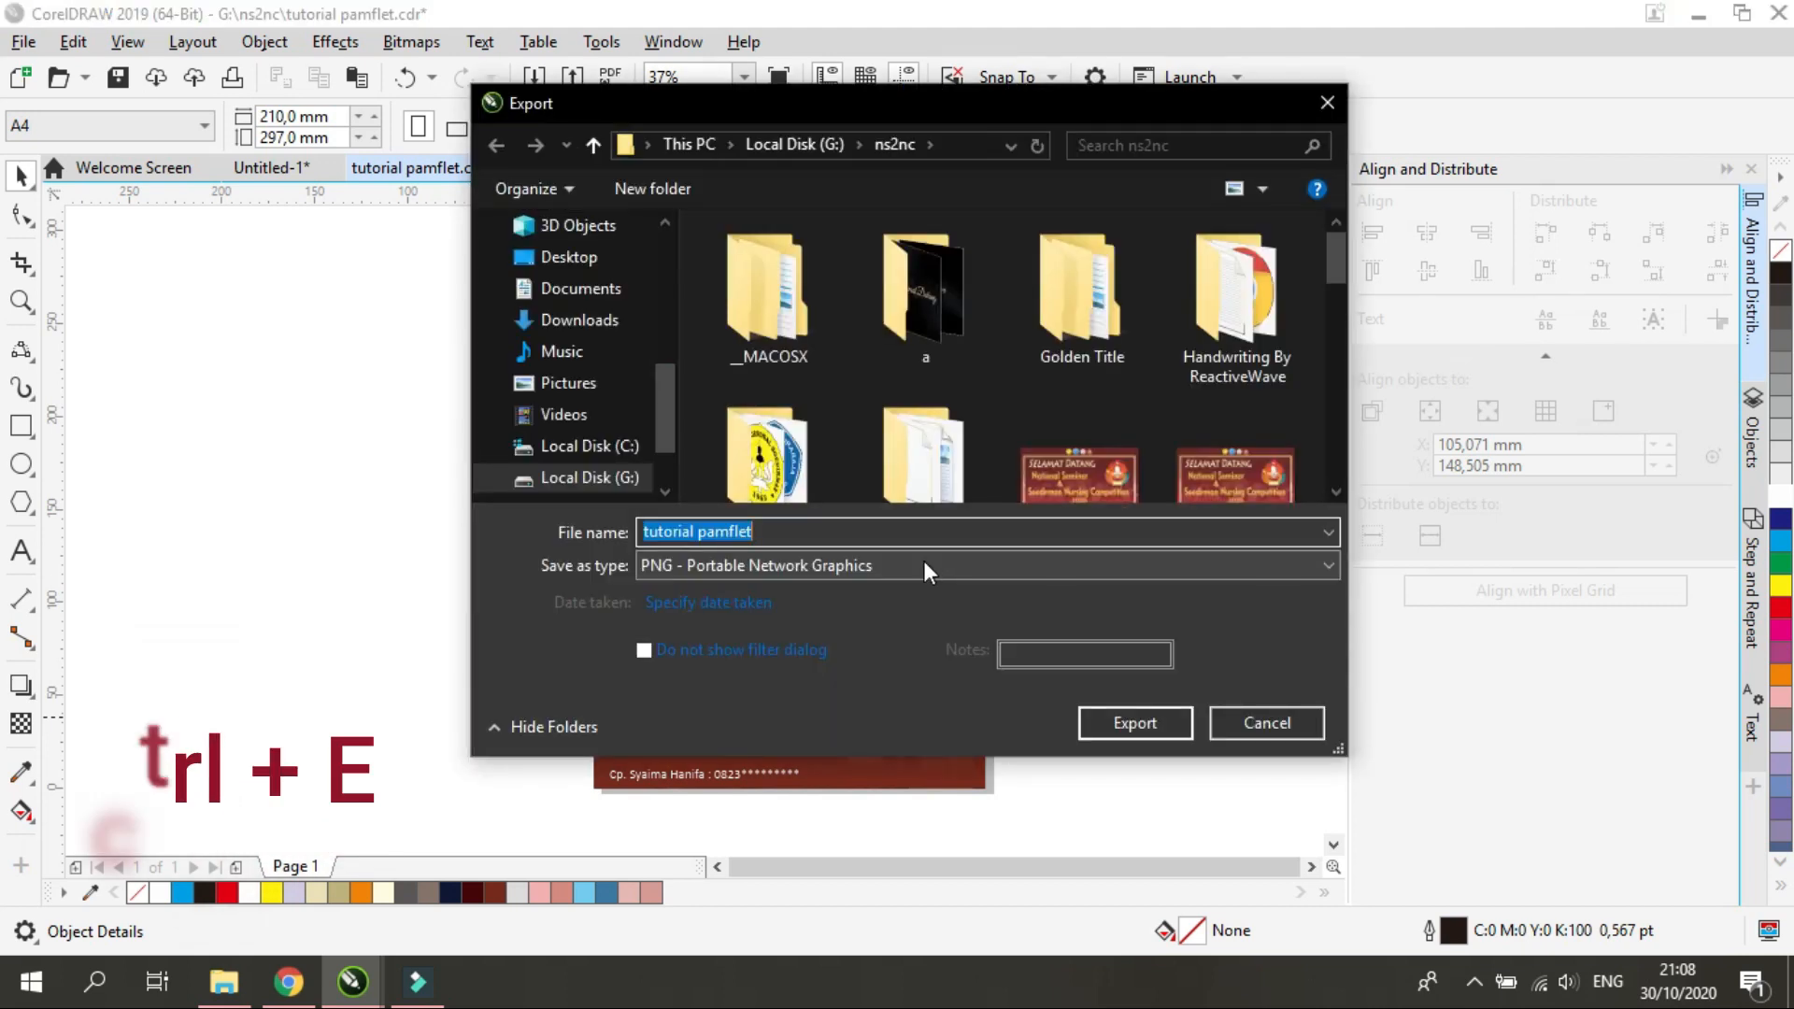
click(923, 561)
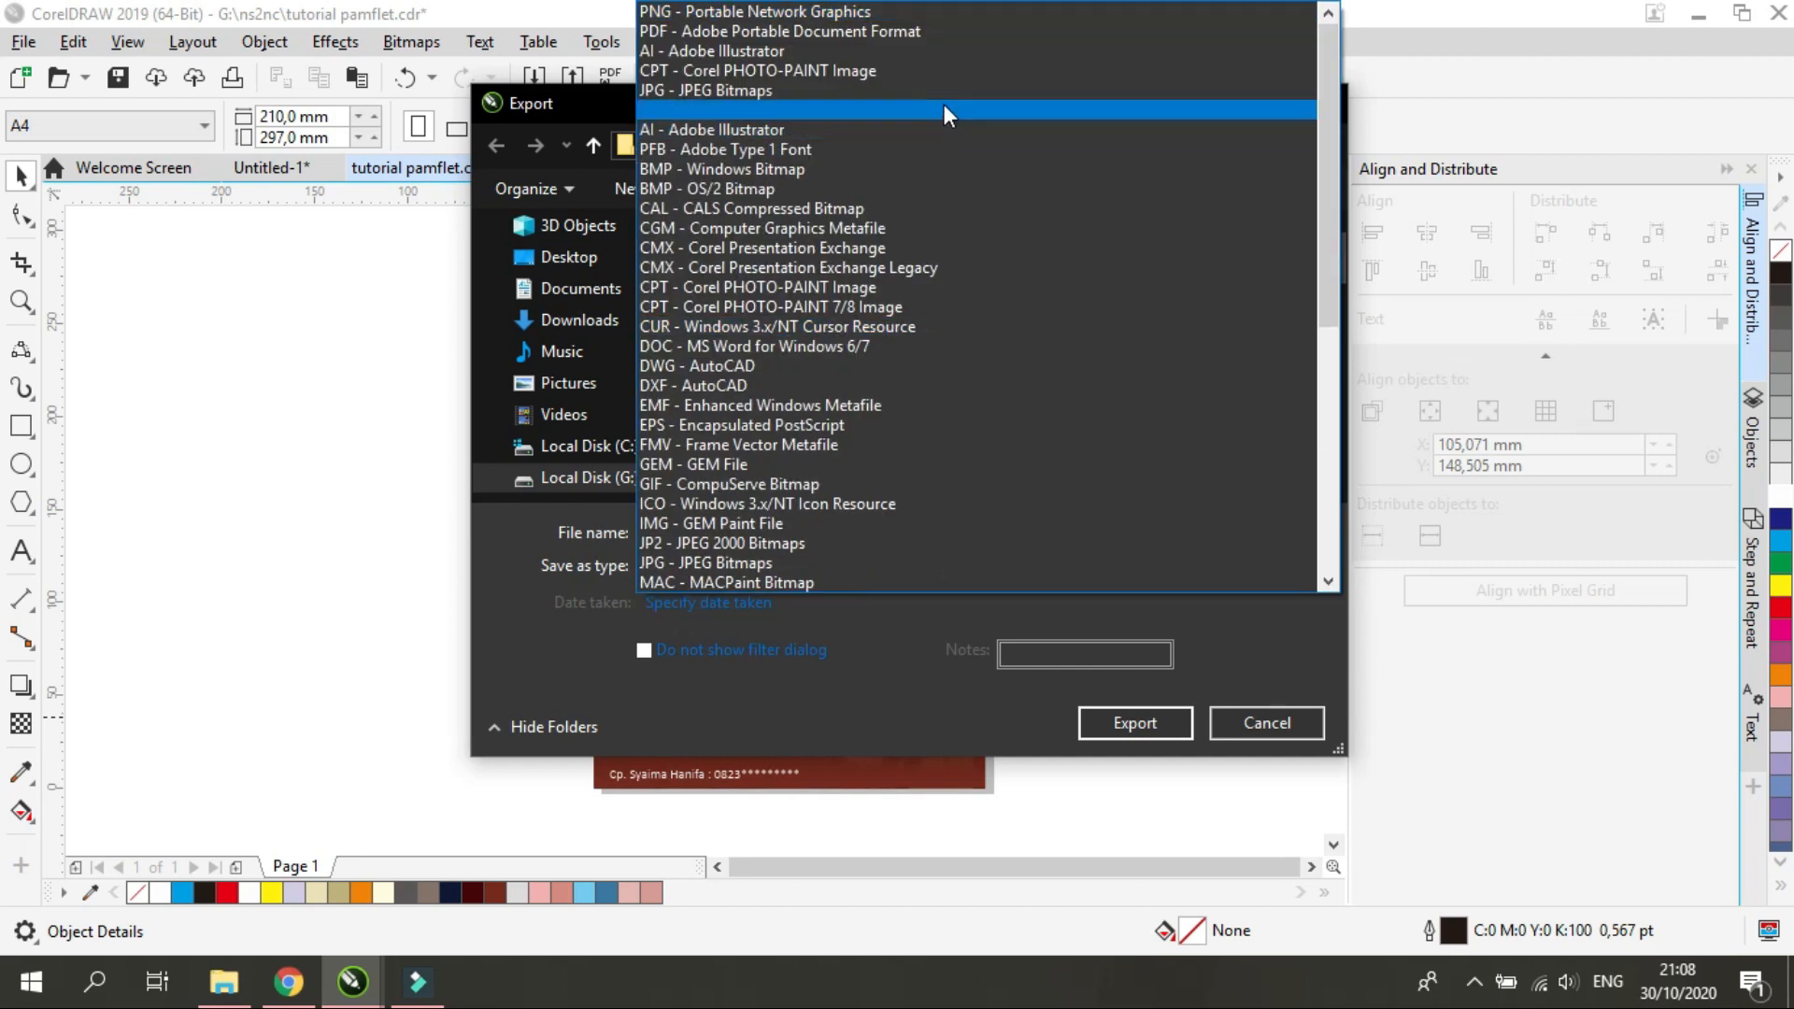
scroll(928, 112, down, 8)
scroll(915, 348, up, 8)
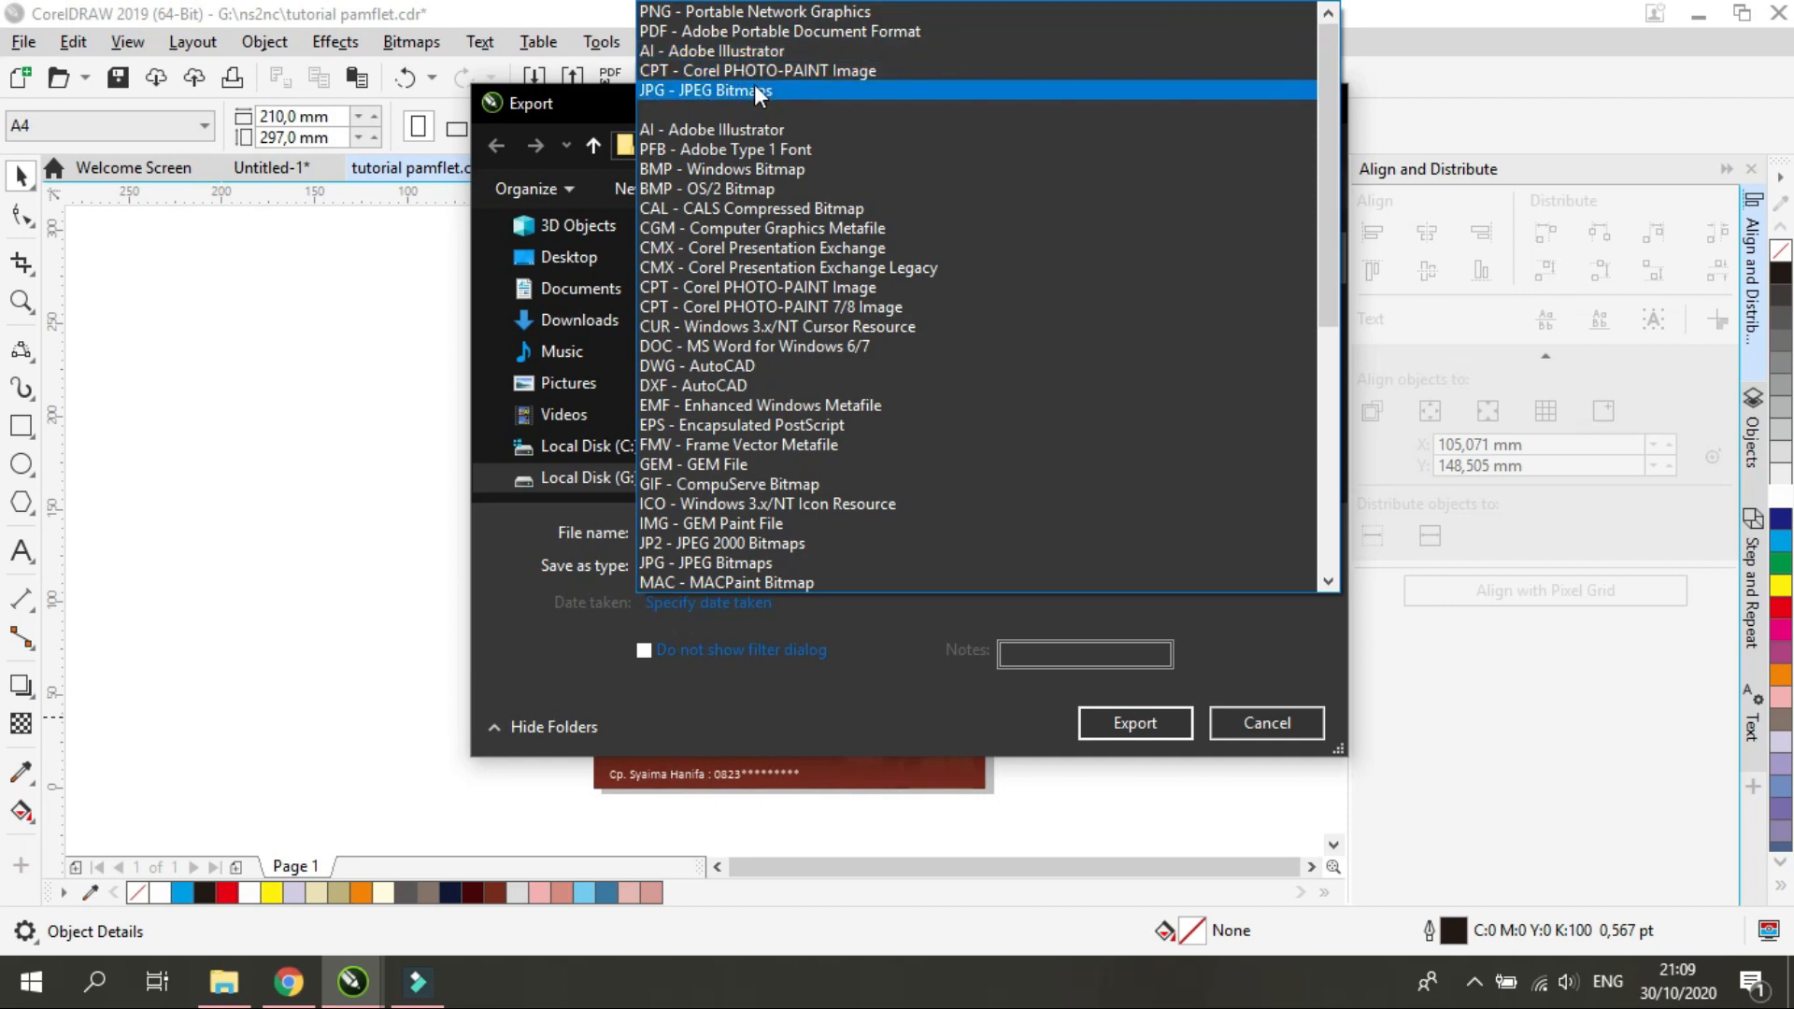
click(754, 89)
click(705, 565)
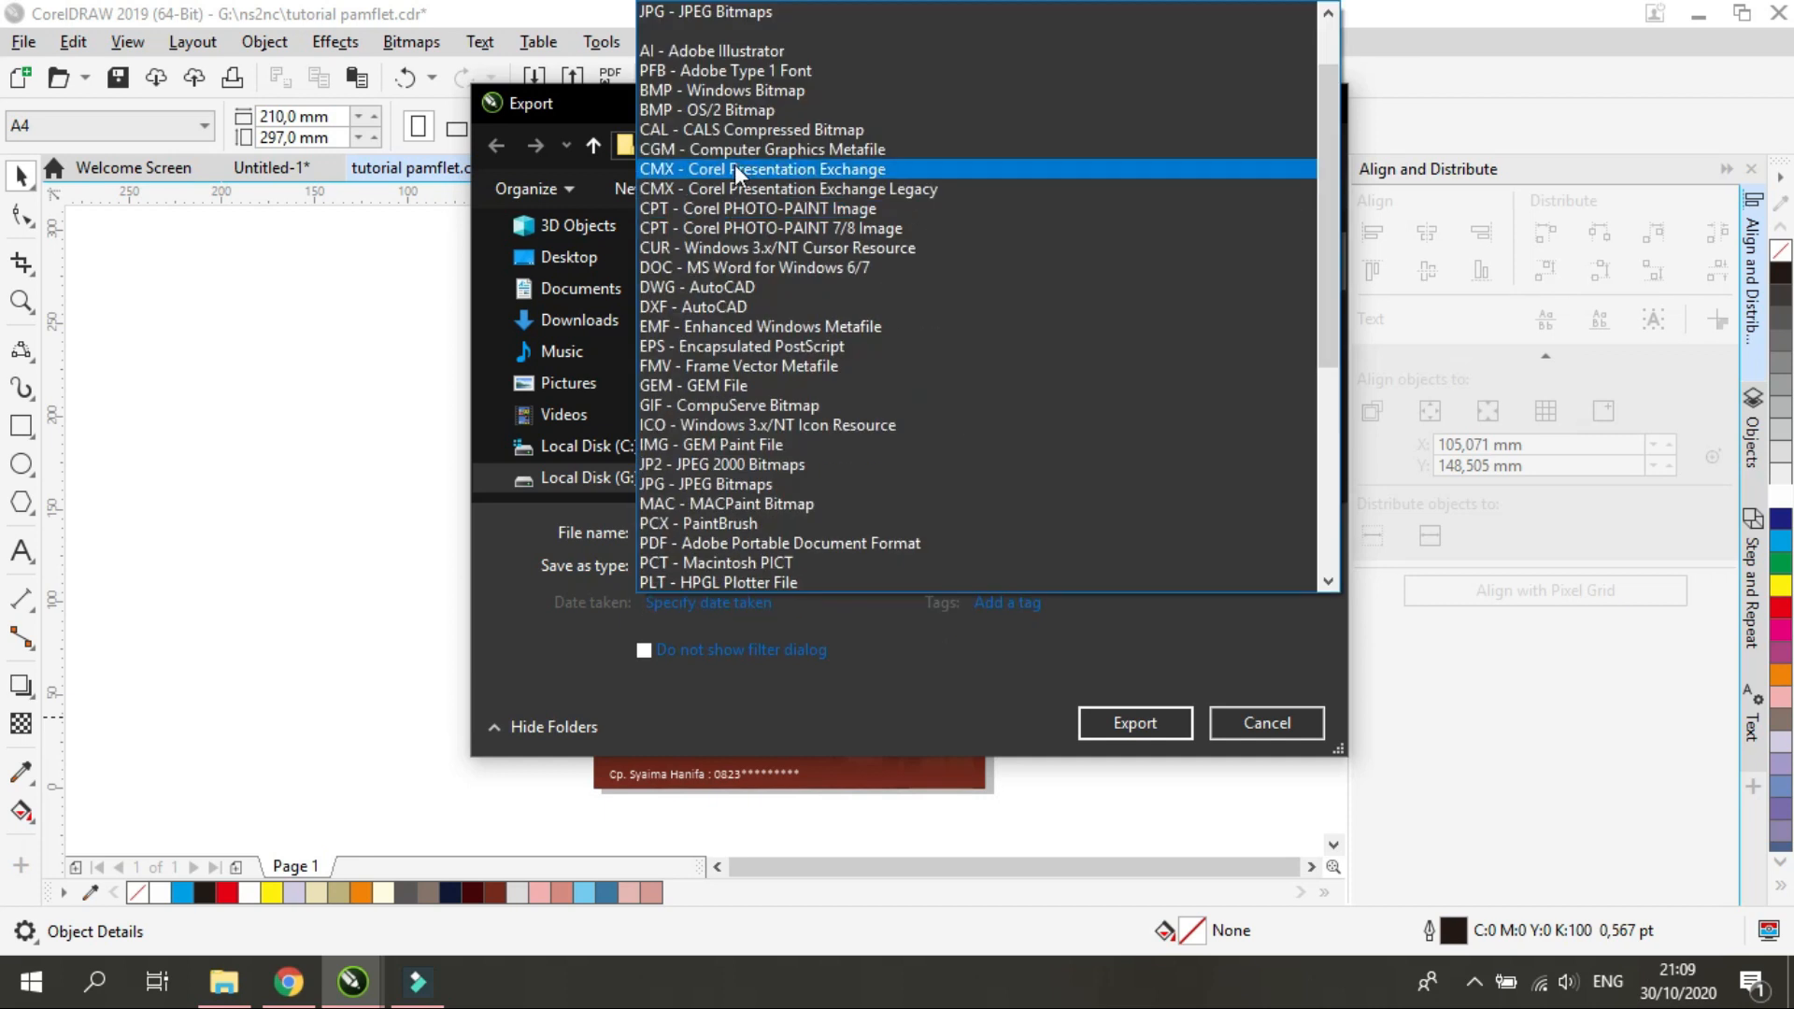
scroll(767, 24, up, 2)
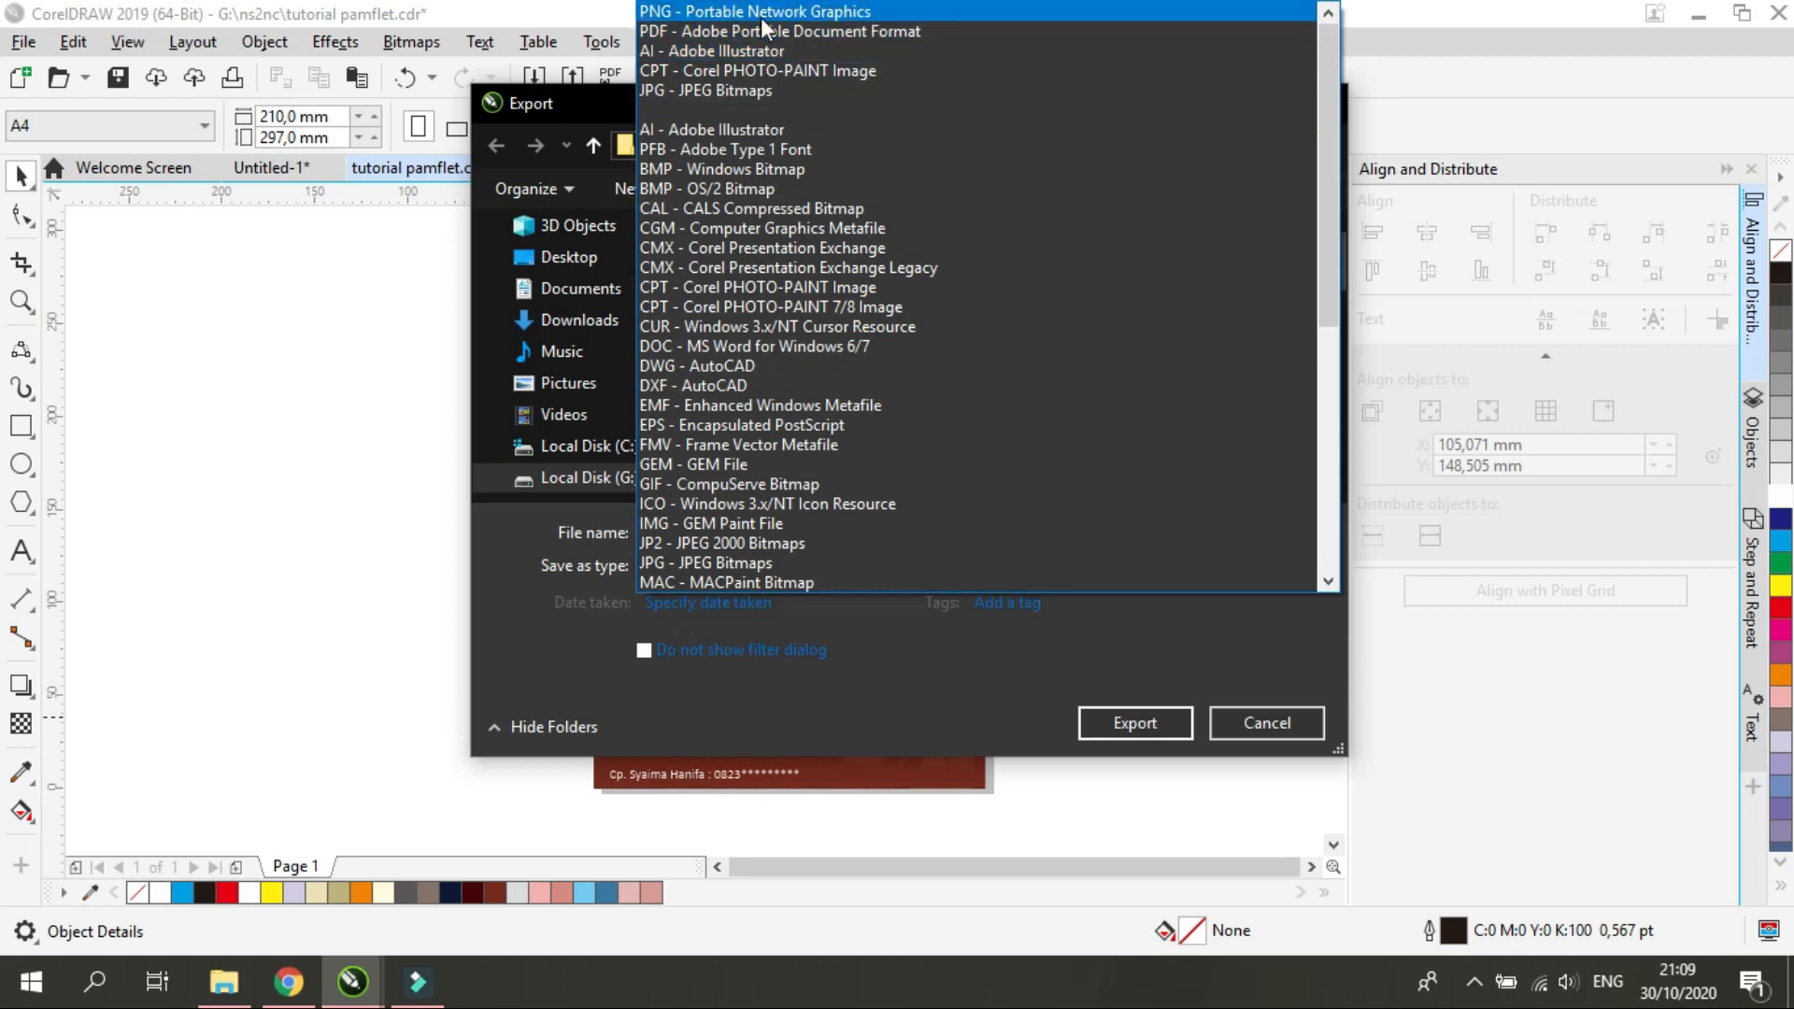
click(760, 17)
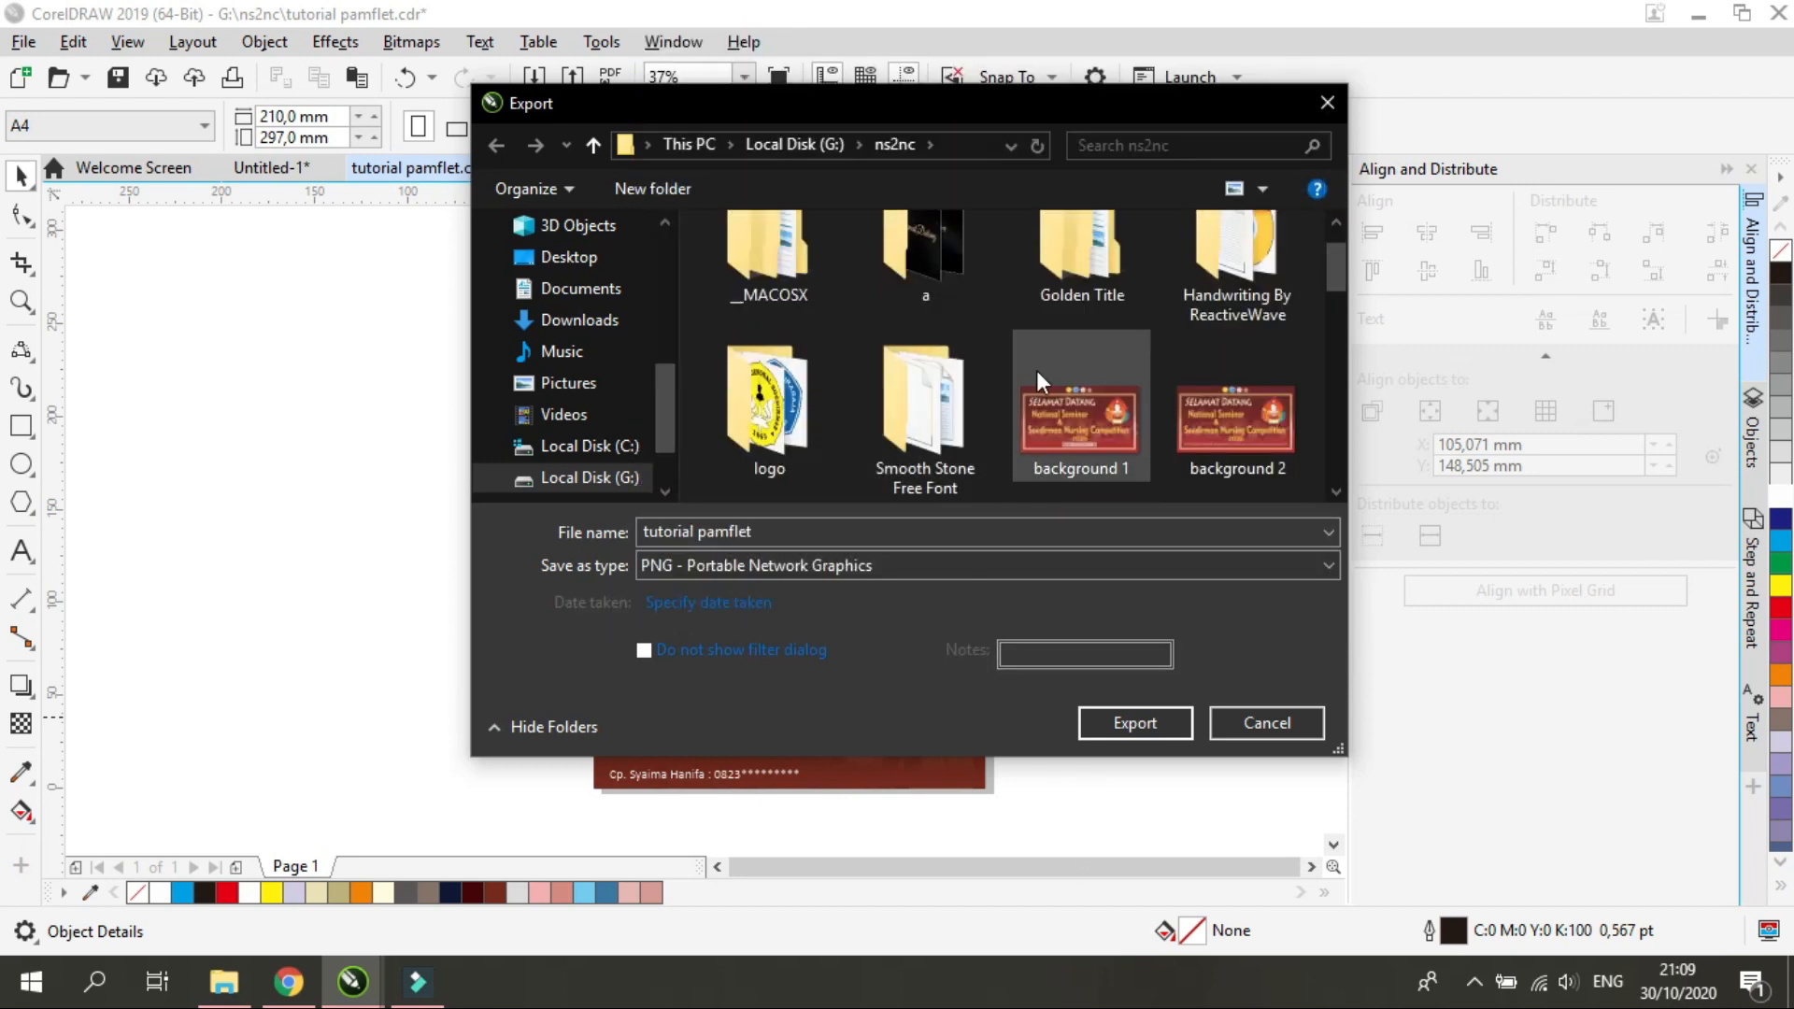
Choose the Tutorial pamflet folder on Local Disk (G:) as the export location
click(799, 146)
scroll(846, 393, down, 2)
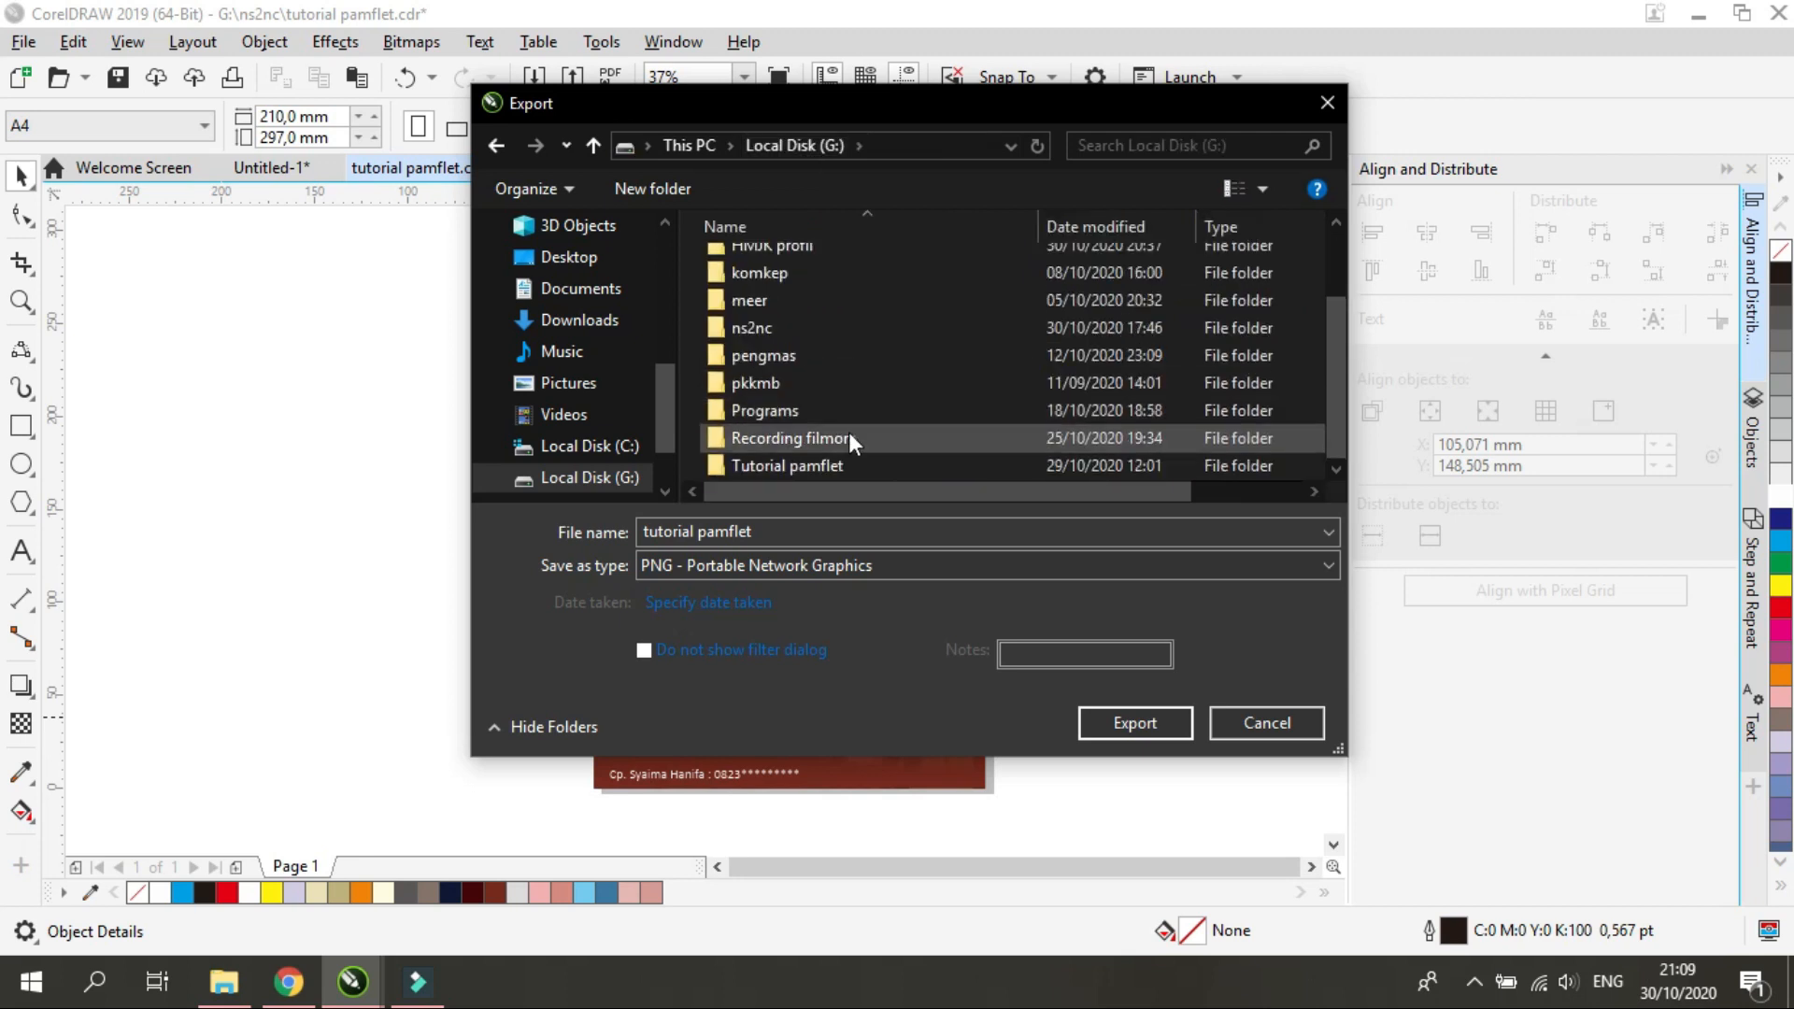
double_click(838, 462)
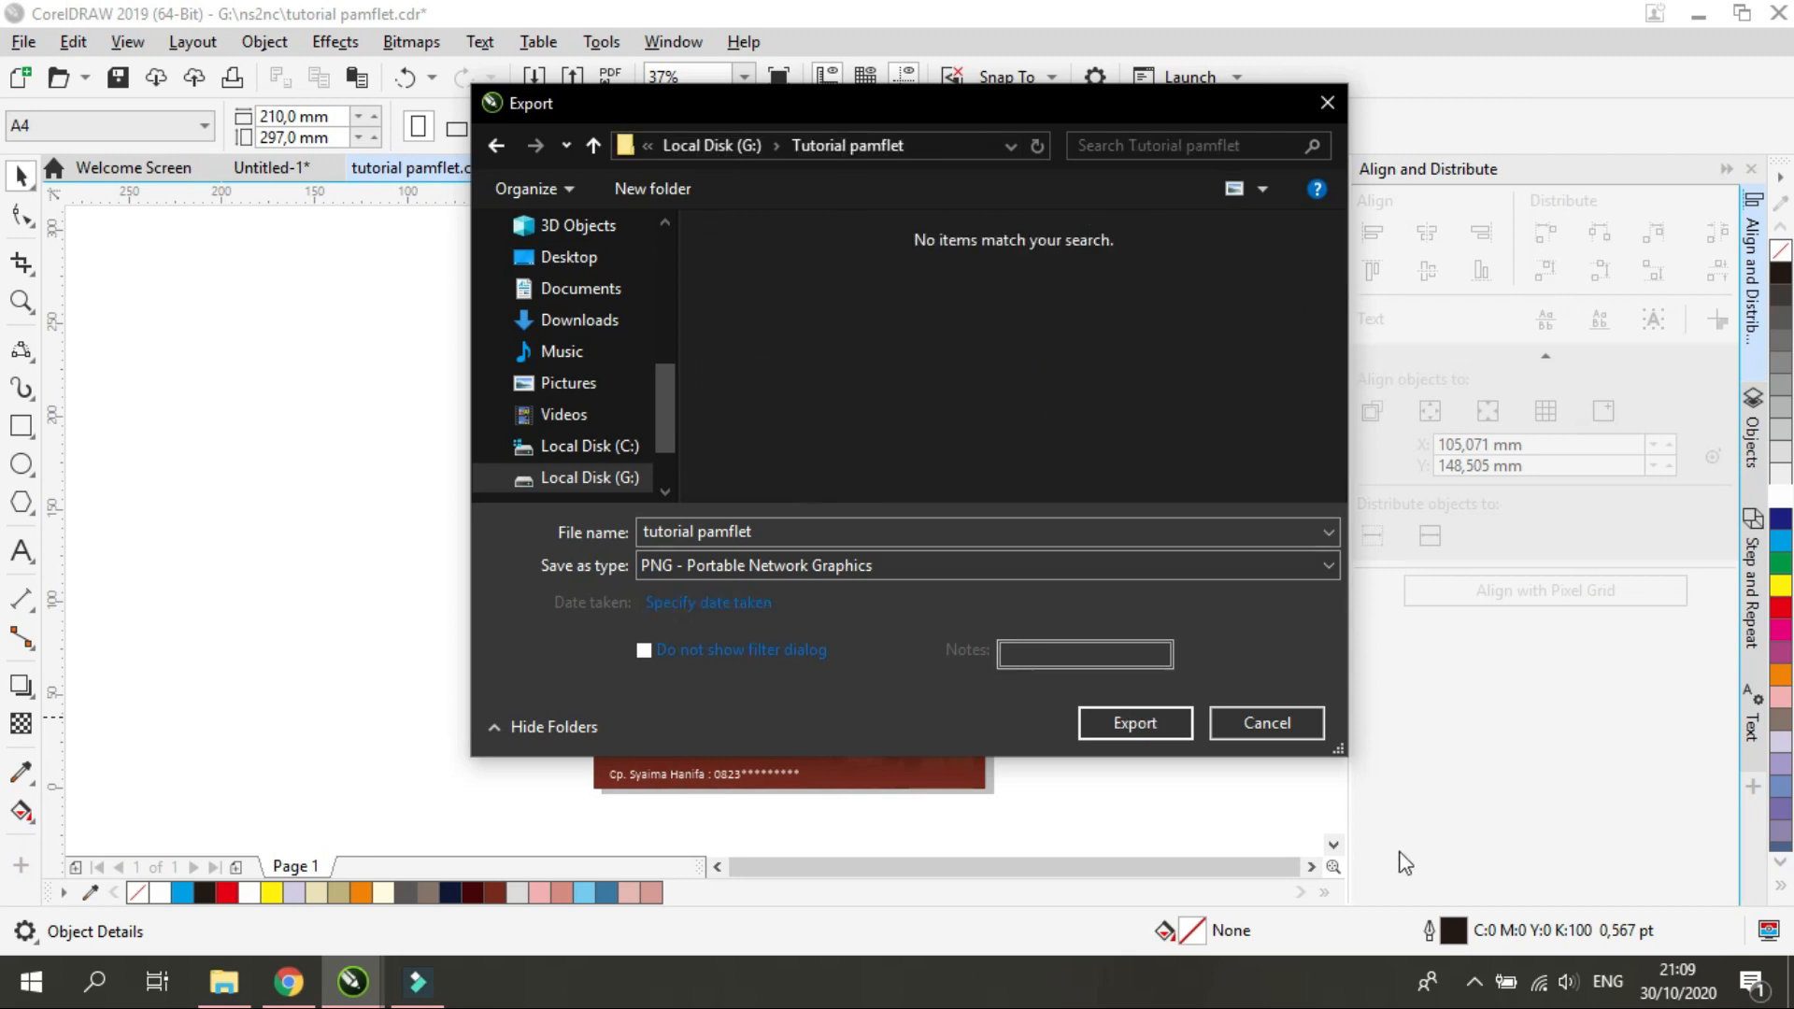
Export "tutorial pamflet" as a PNG in RGB Color (24-bit) at a resolution of 300, maintaining the aspect ratio
click(1117, 727)
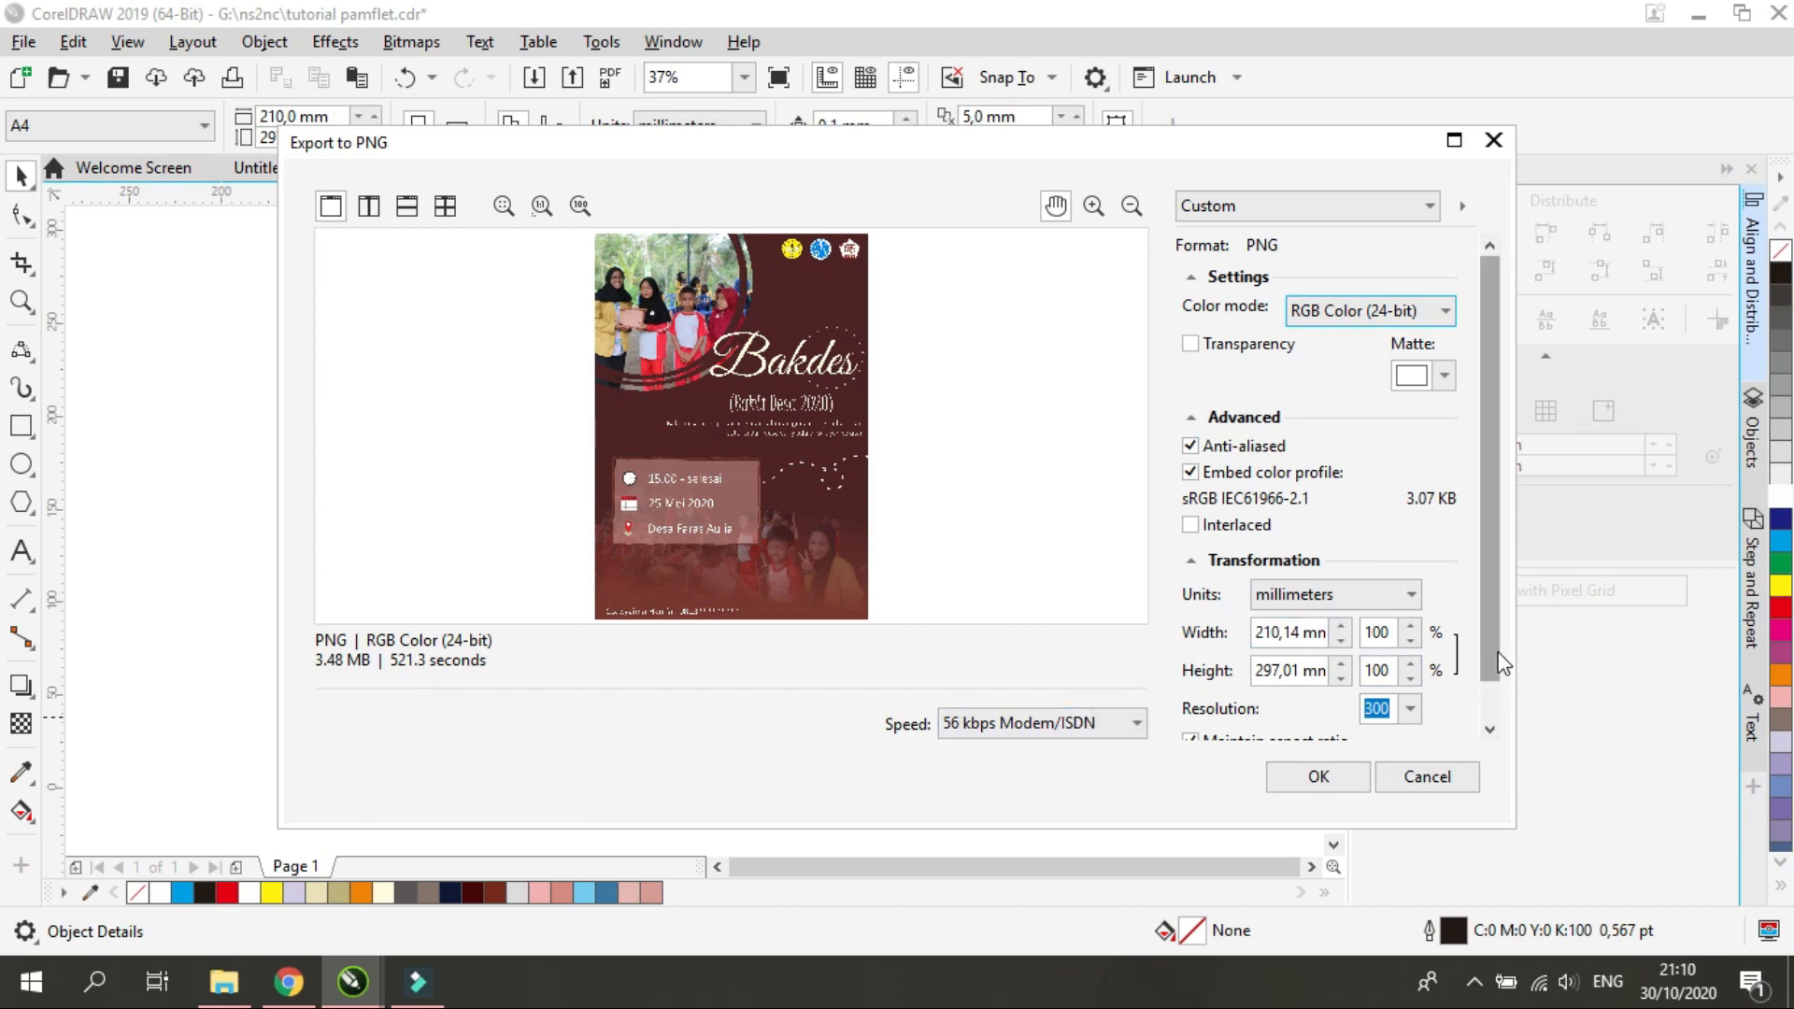
click(1489, 730)
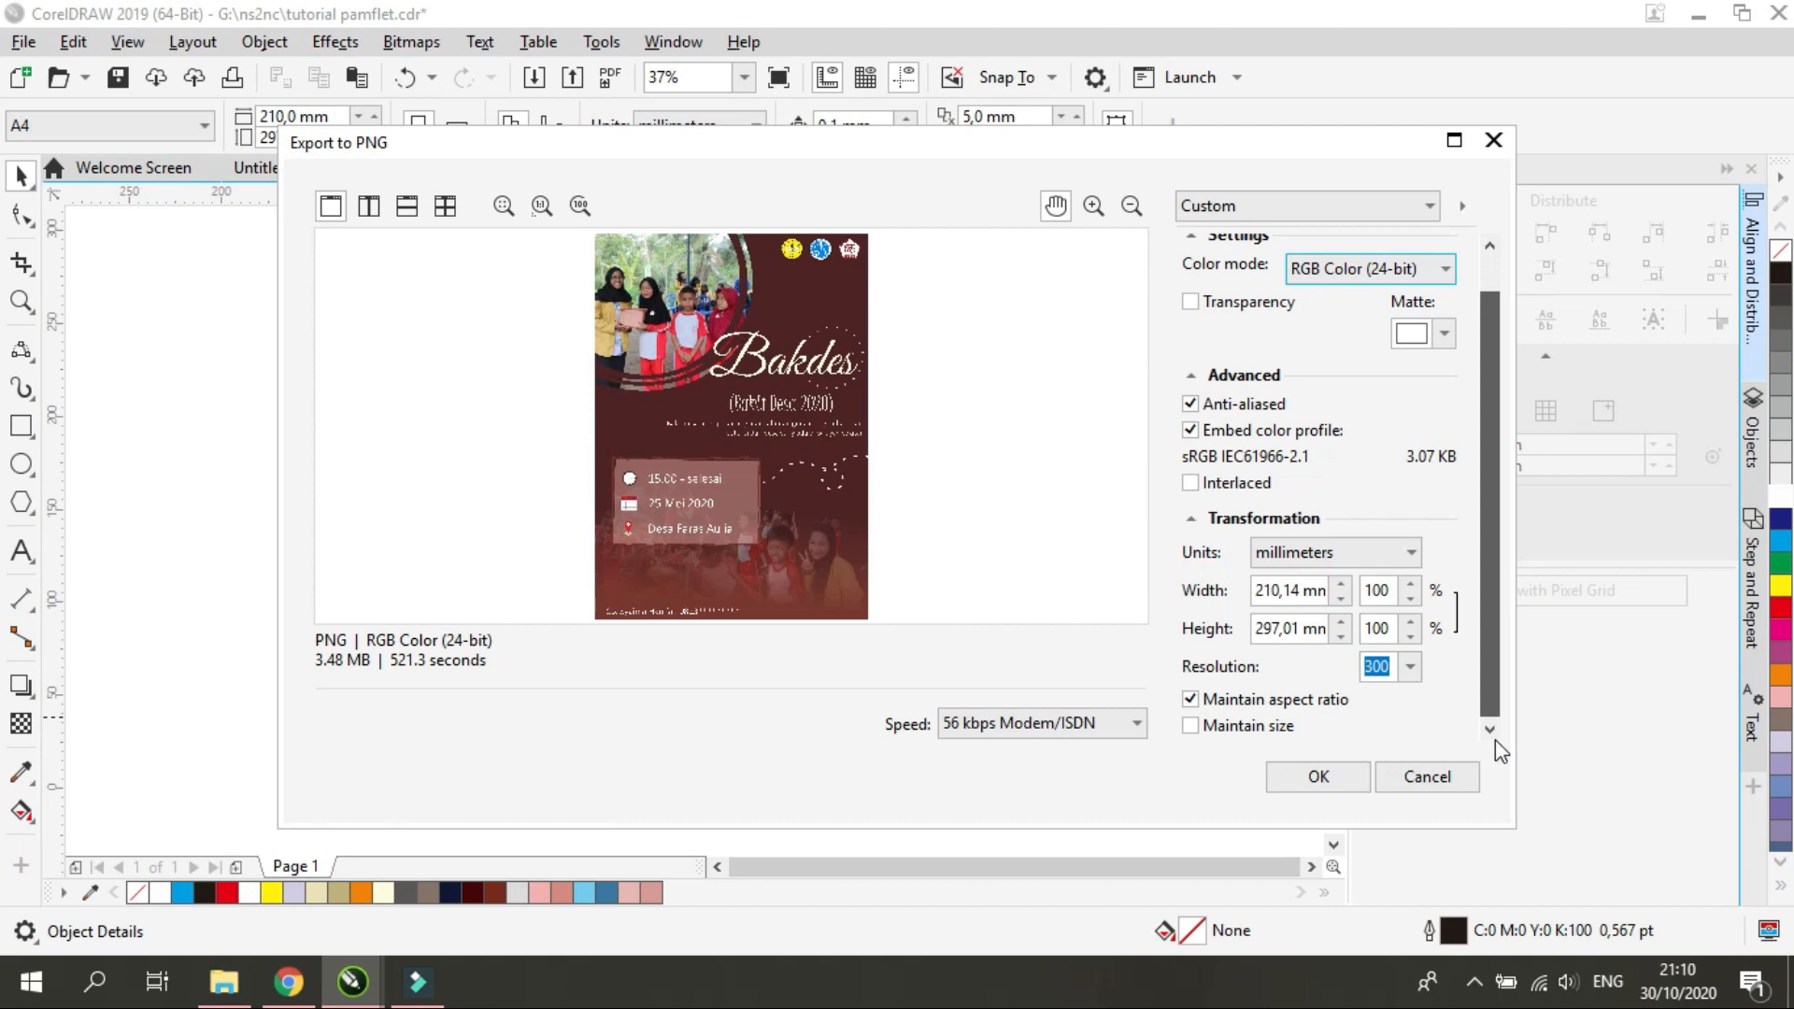
drag(1495, 738, 1319, 773)
click(1323, 783)
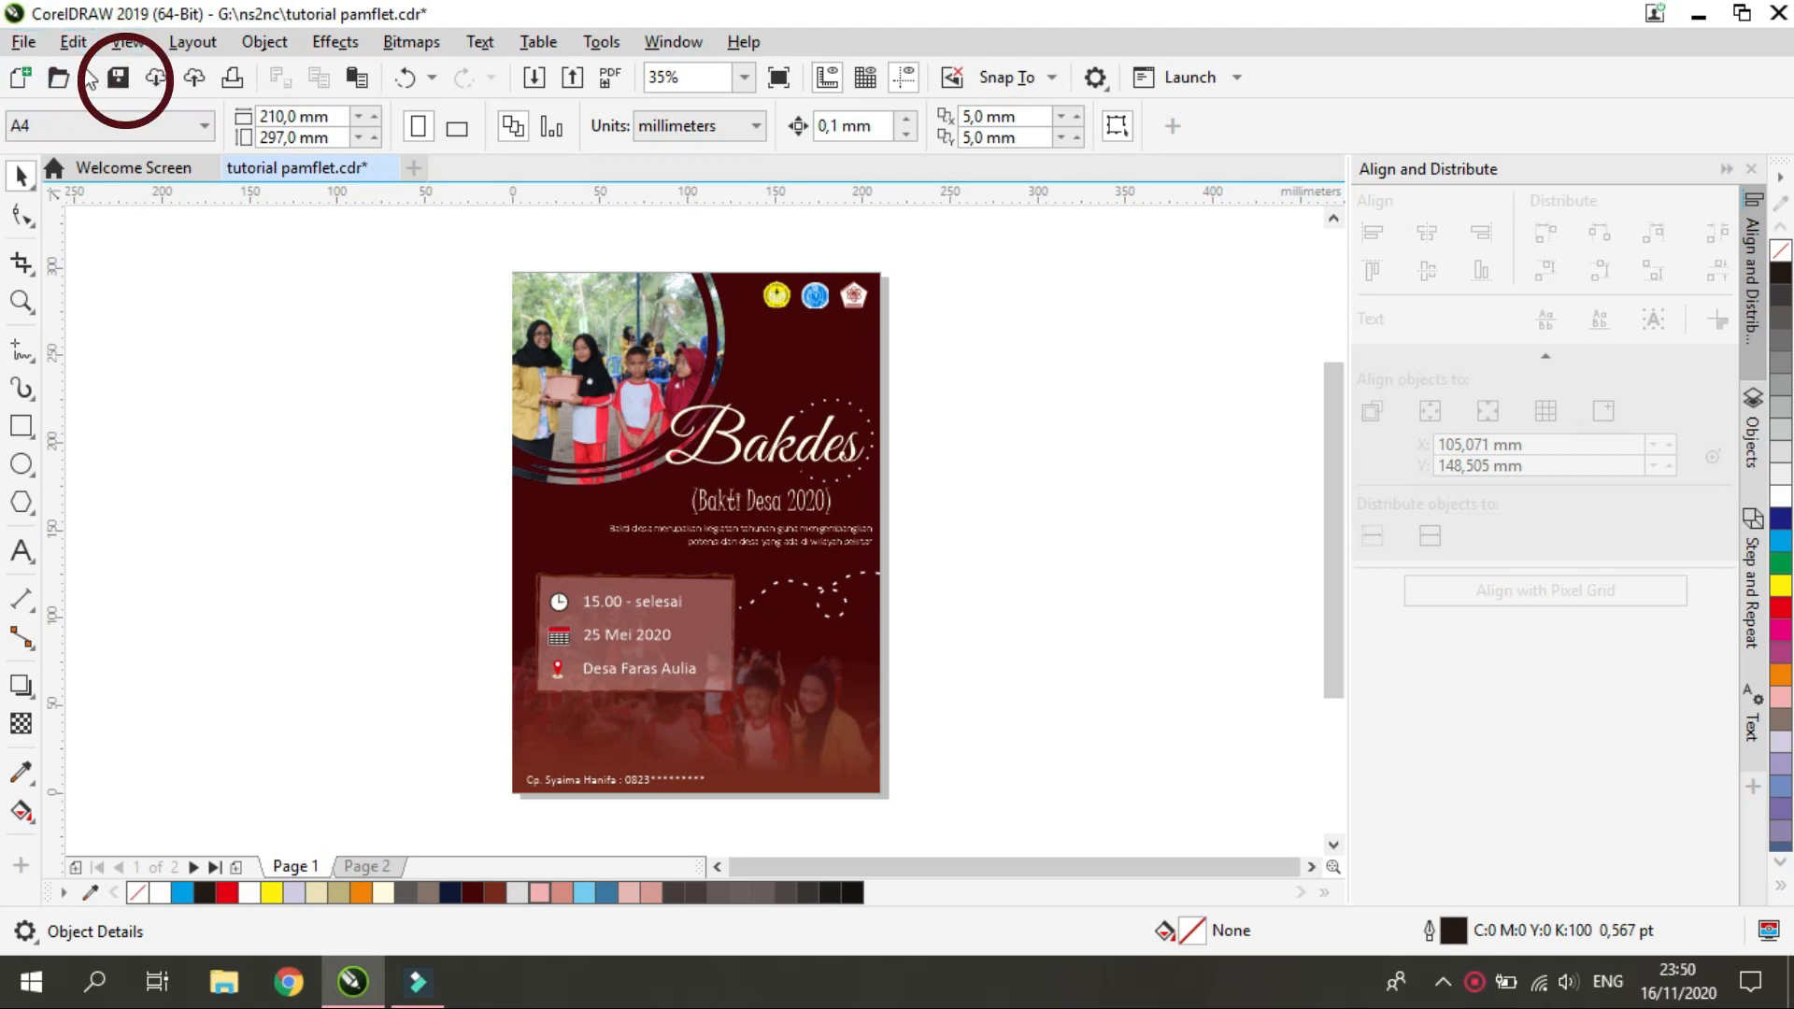
Save the pamphlet document under its existing file name
click(24, 41)
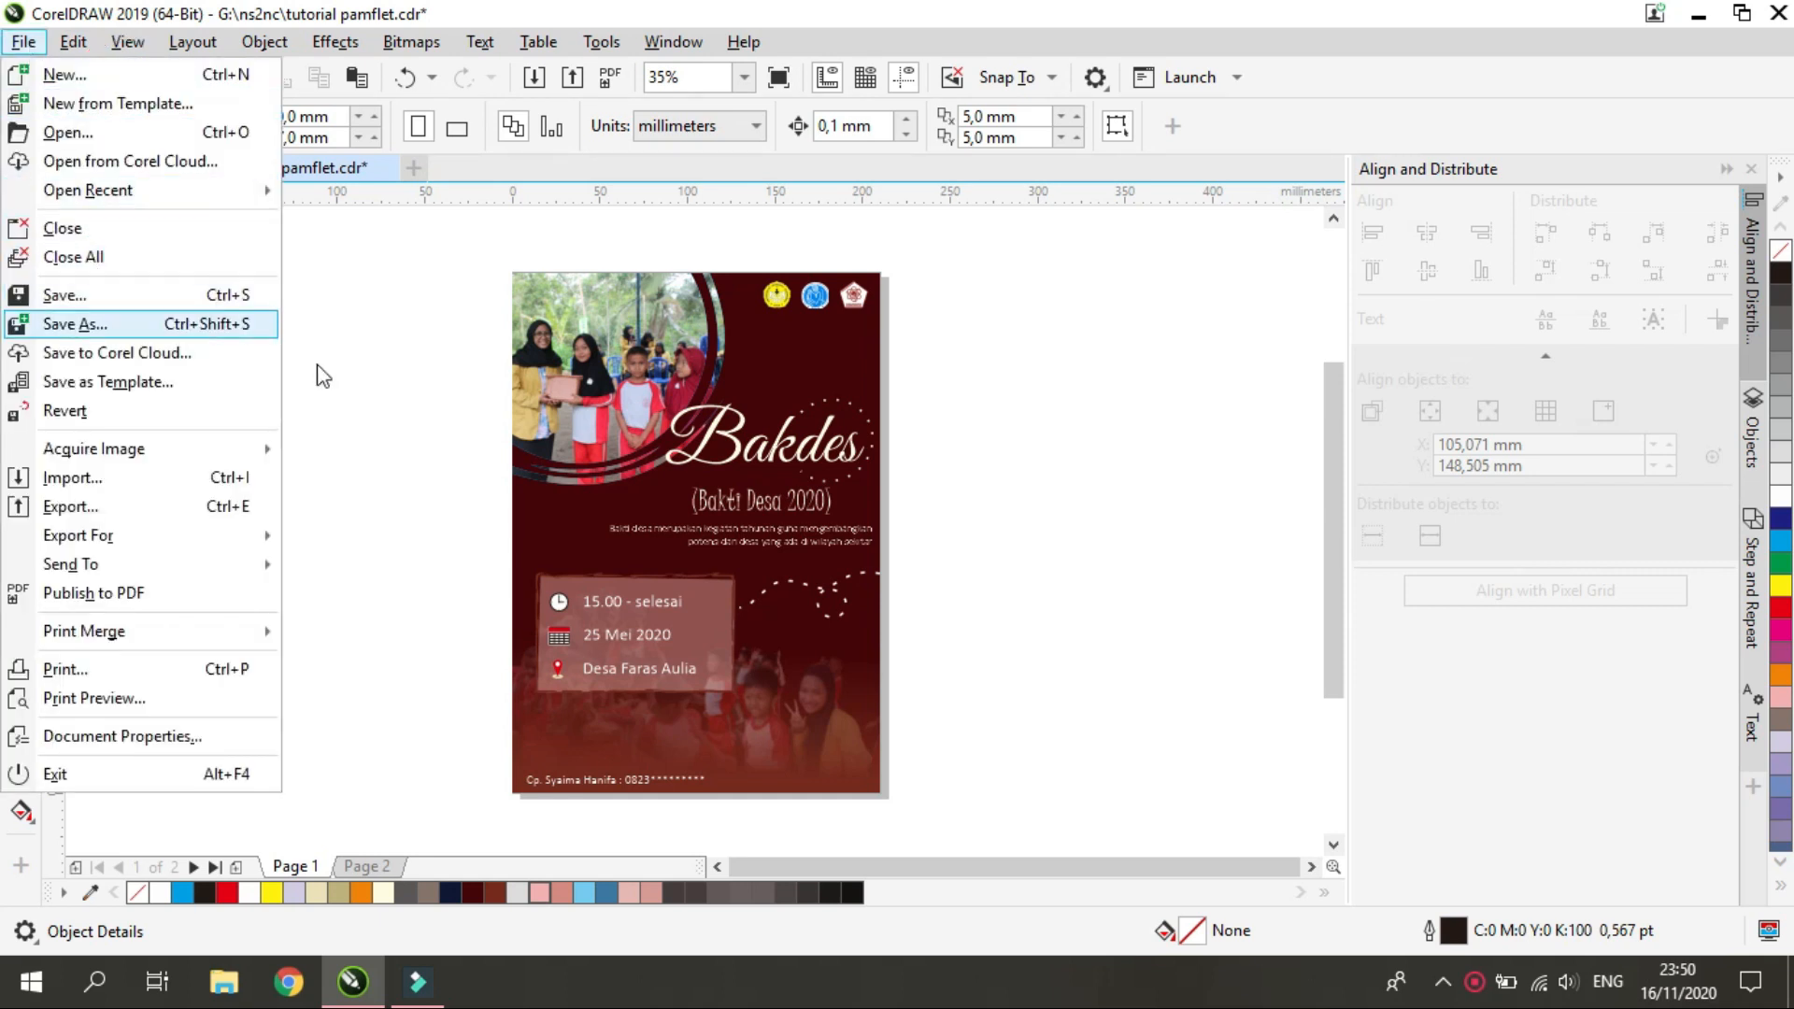
click(350, 397)
key(ctrl+s)
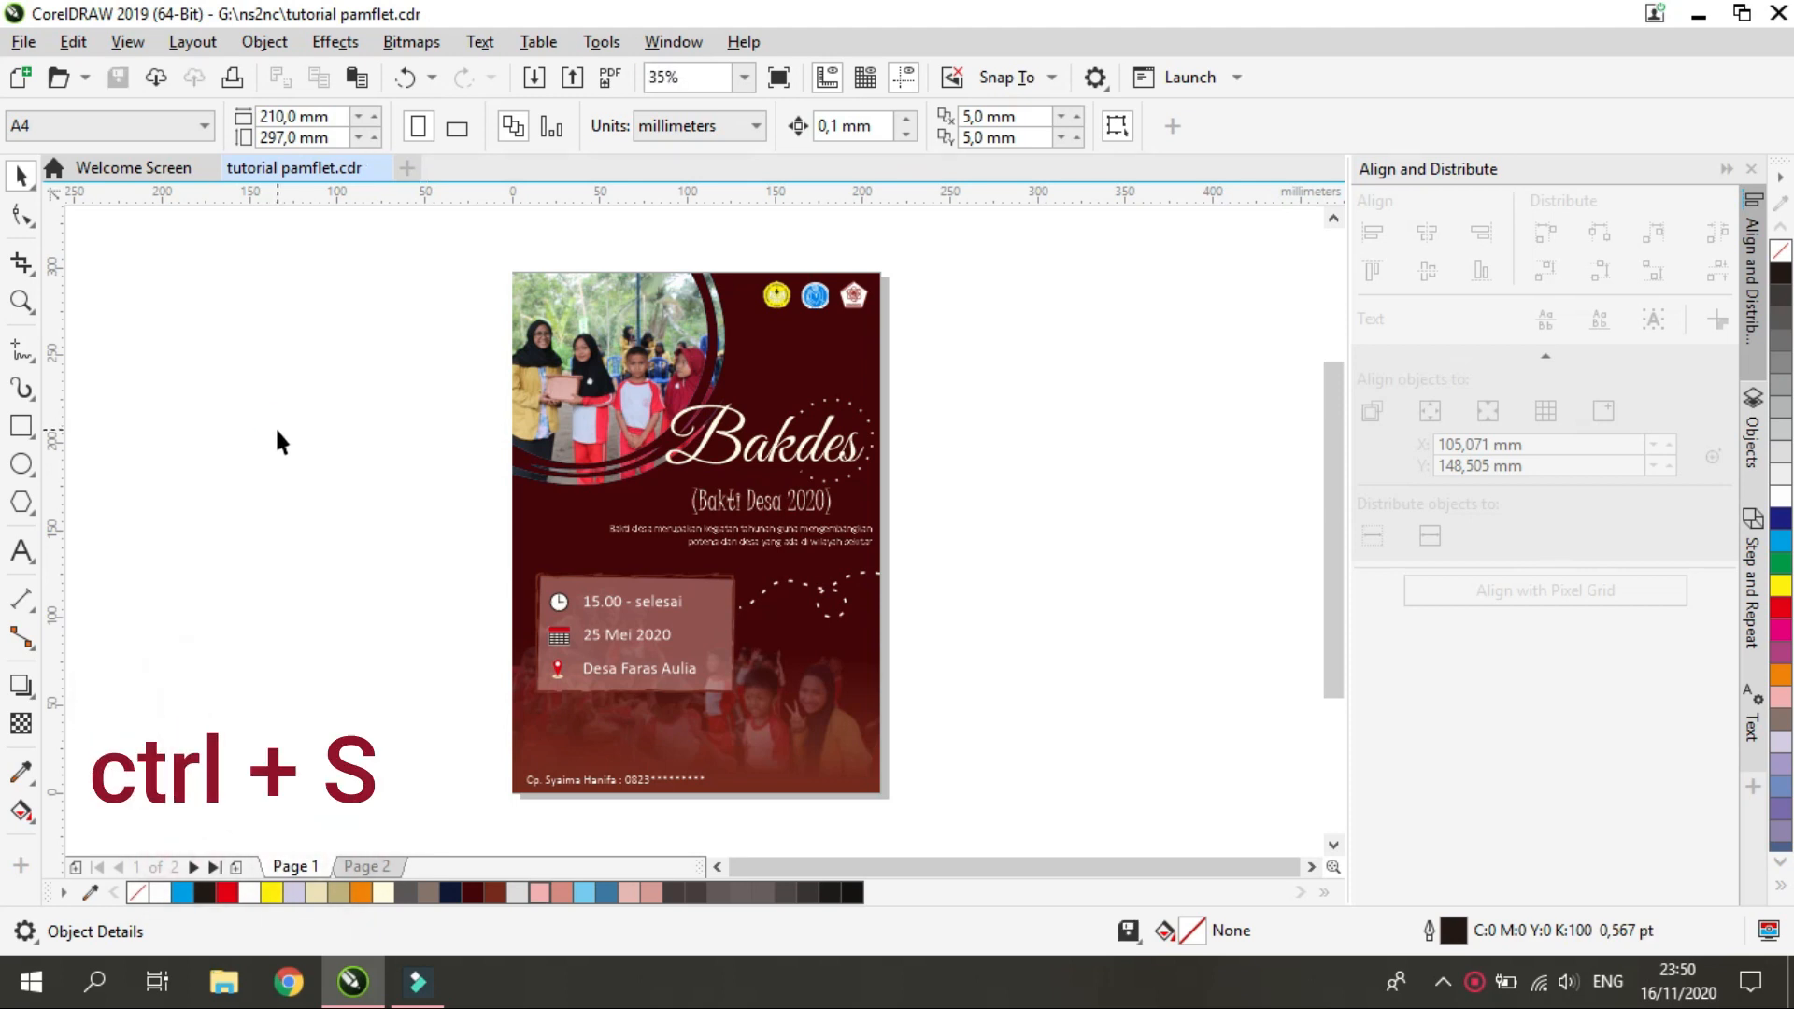